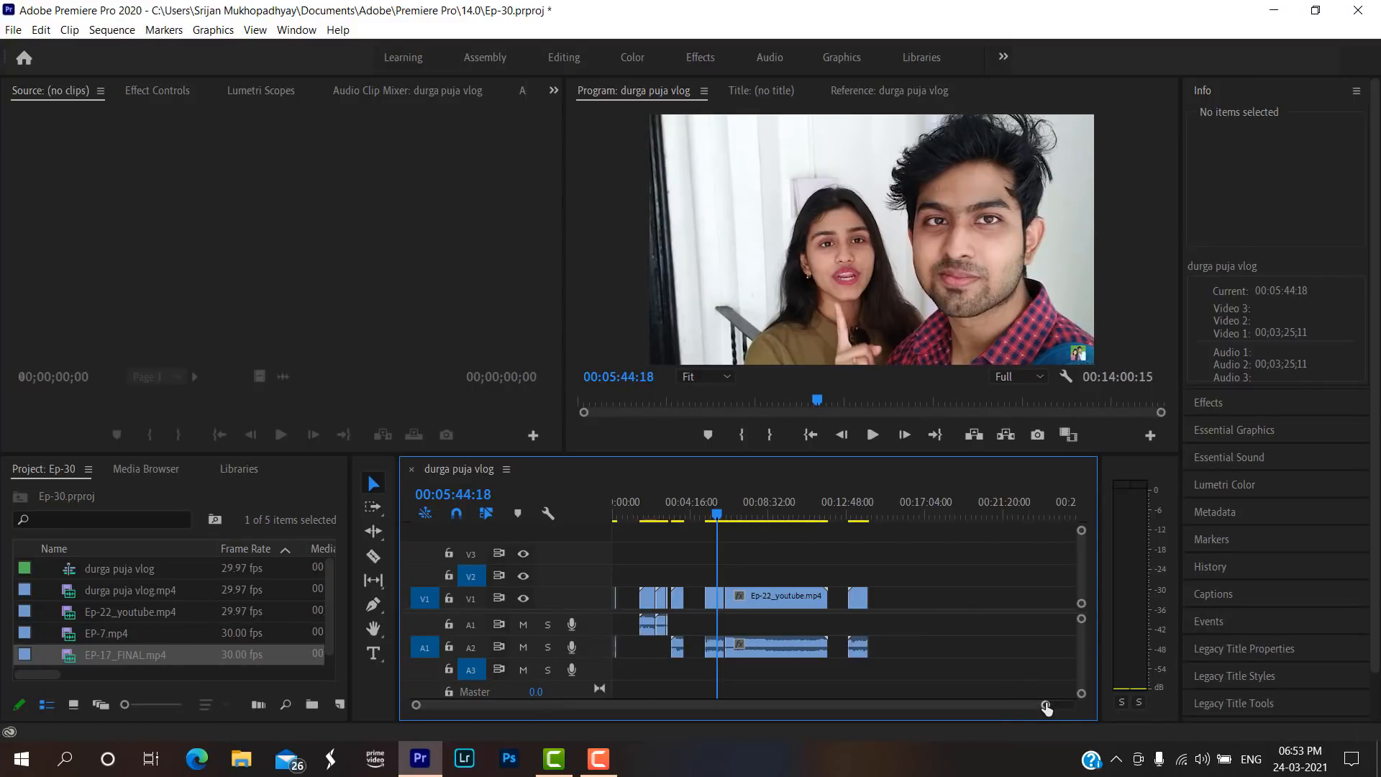
drag(1046, 709, 1084, 708)
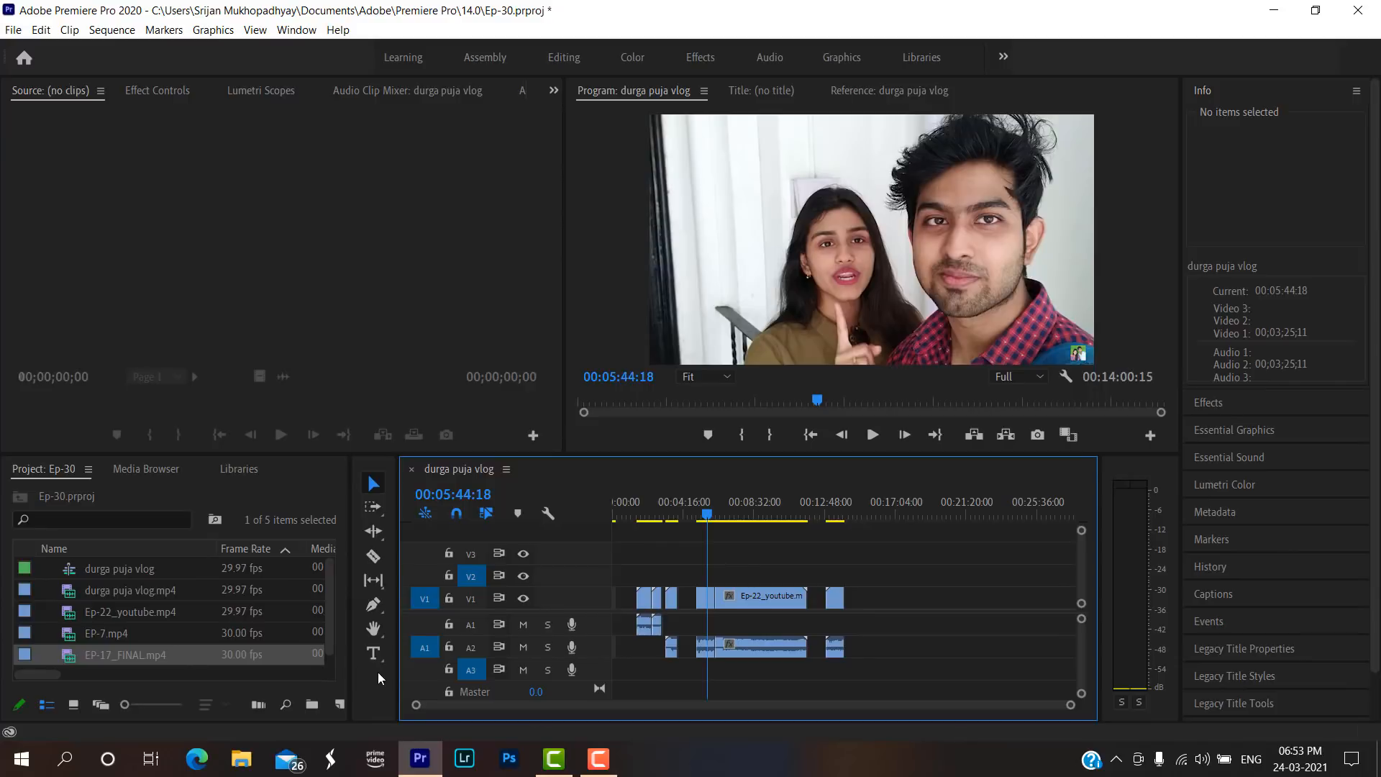
key(c)
click(374, 558)
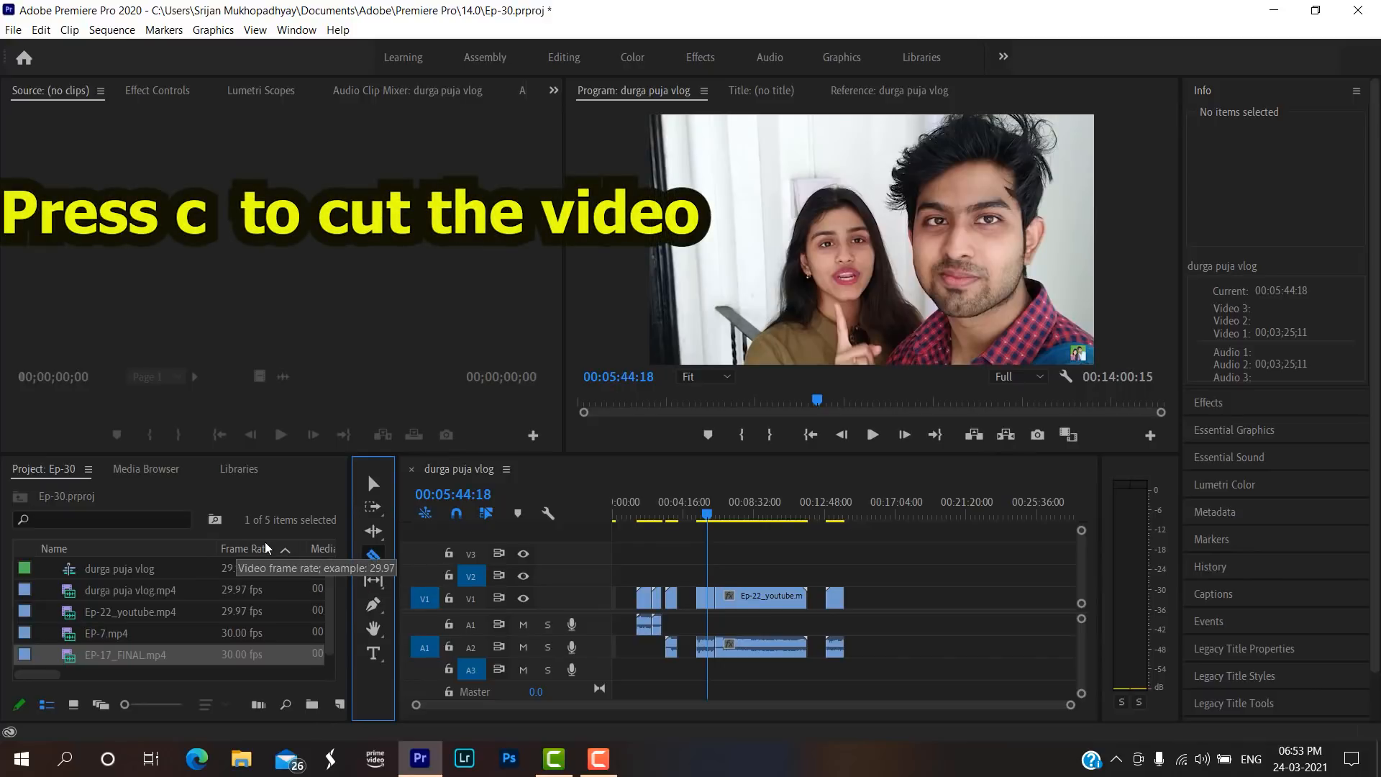
key(v)
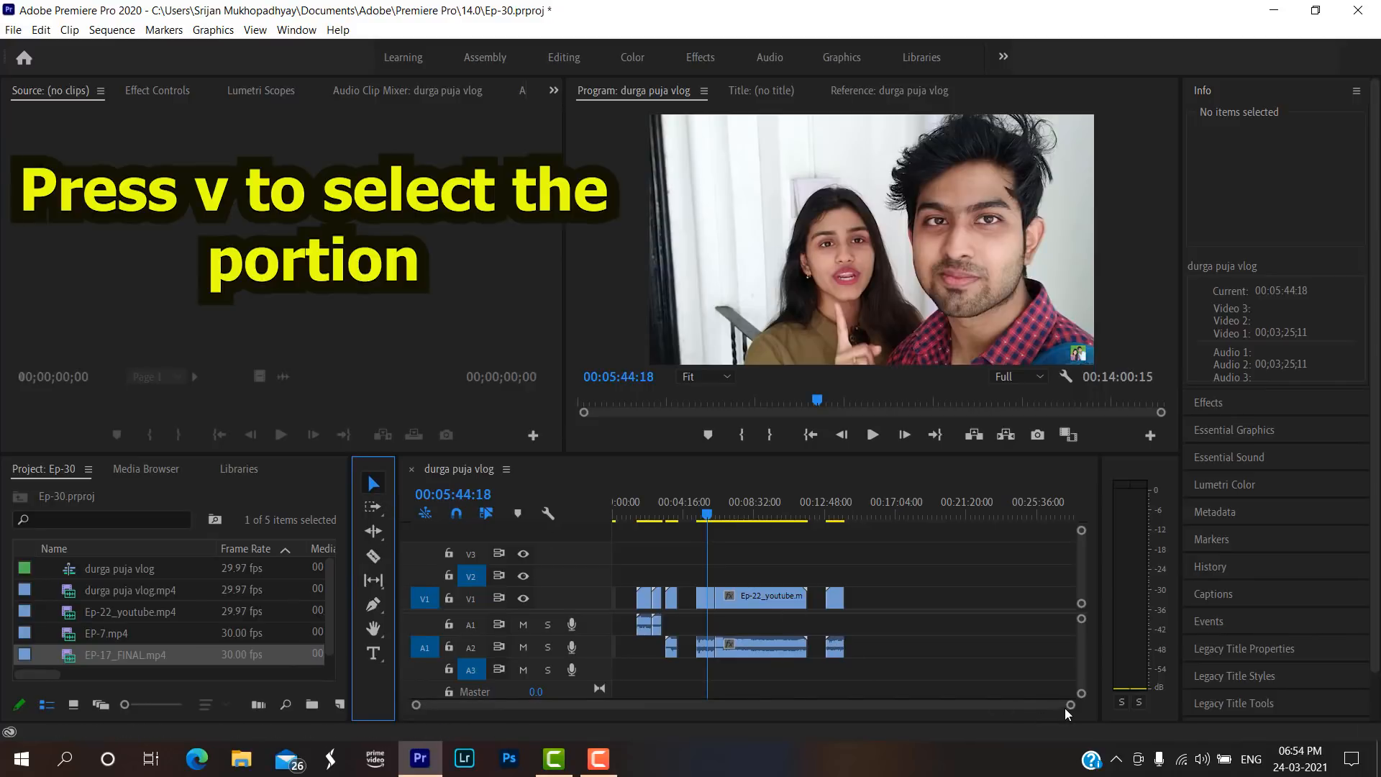
Preview the Ep-22_youtube.mp4 footage in the sequence from 00:05:05:10.
drag(1069, 707, 905, 716)
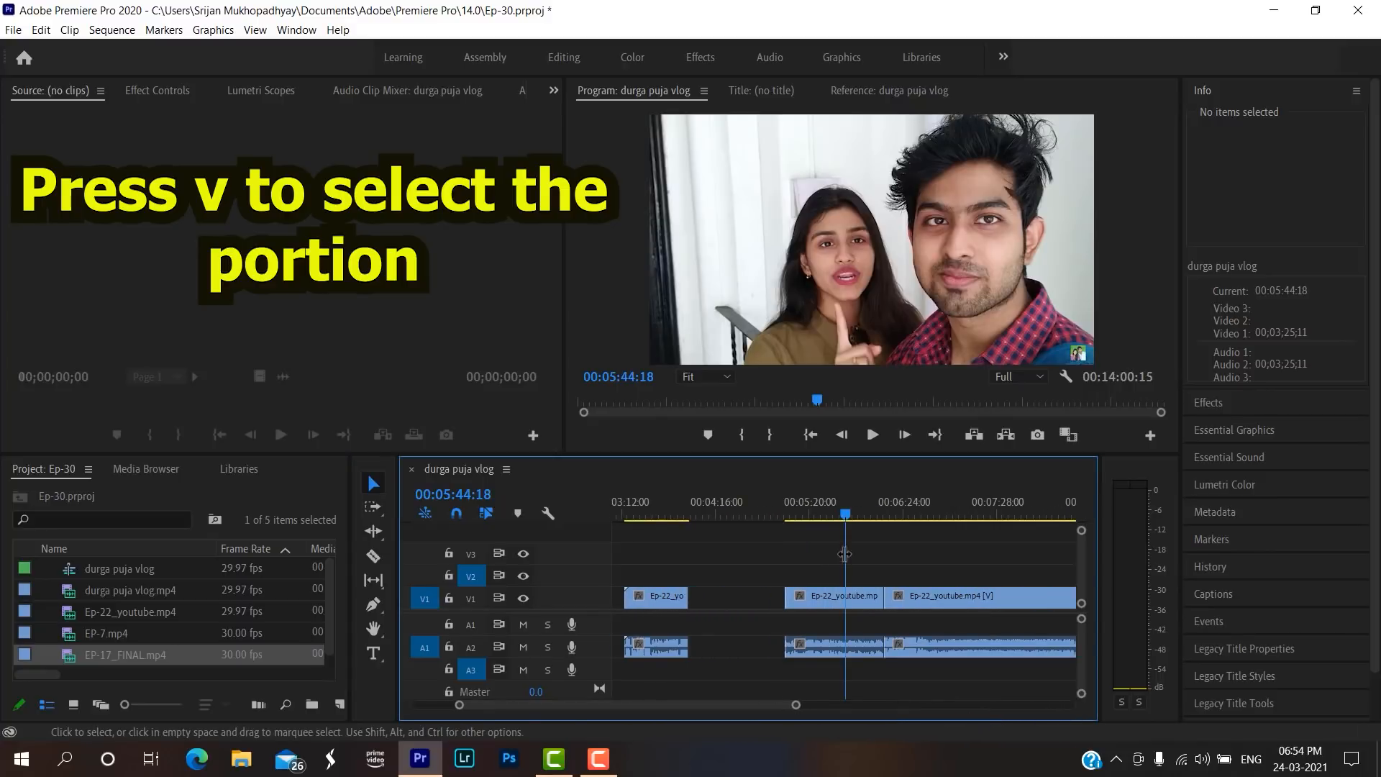
click(789, 512)
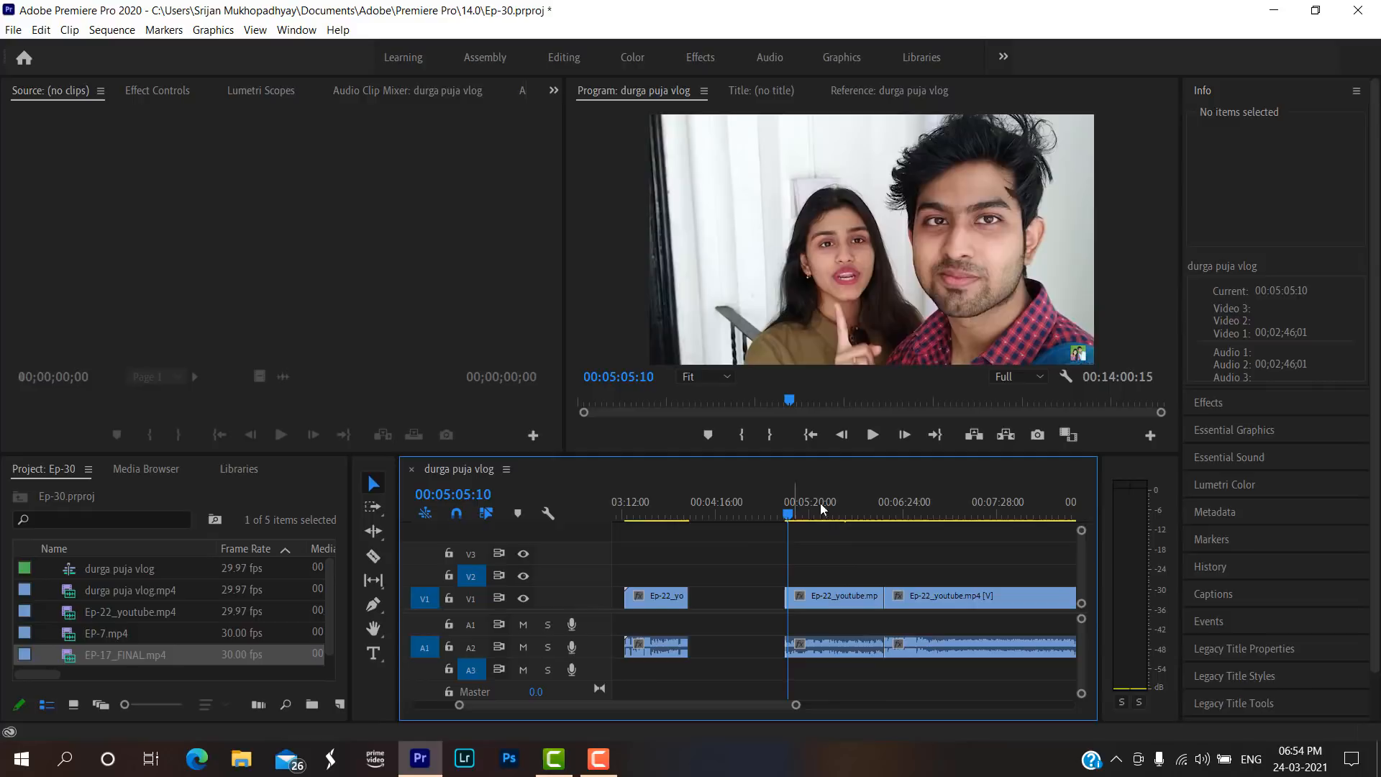
click(873, 437)
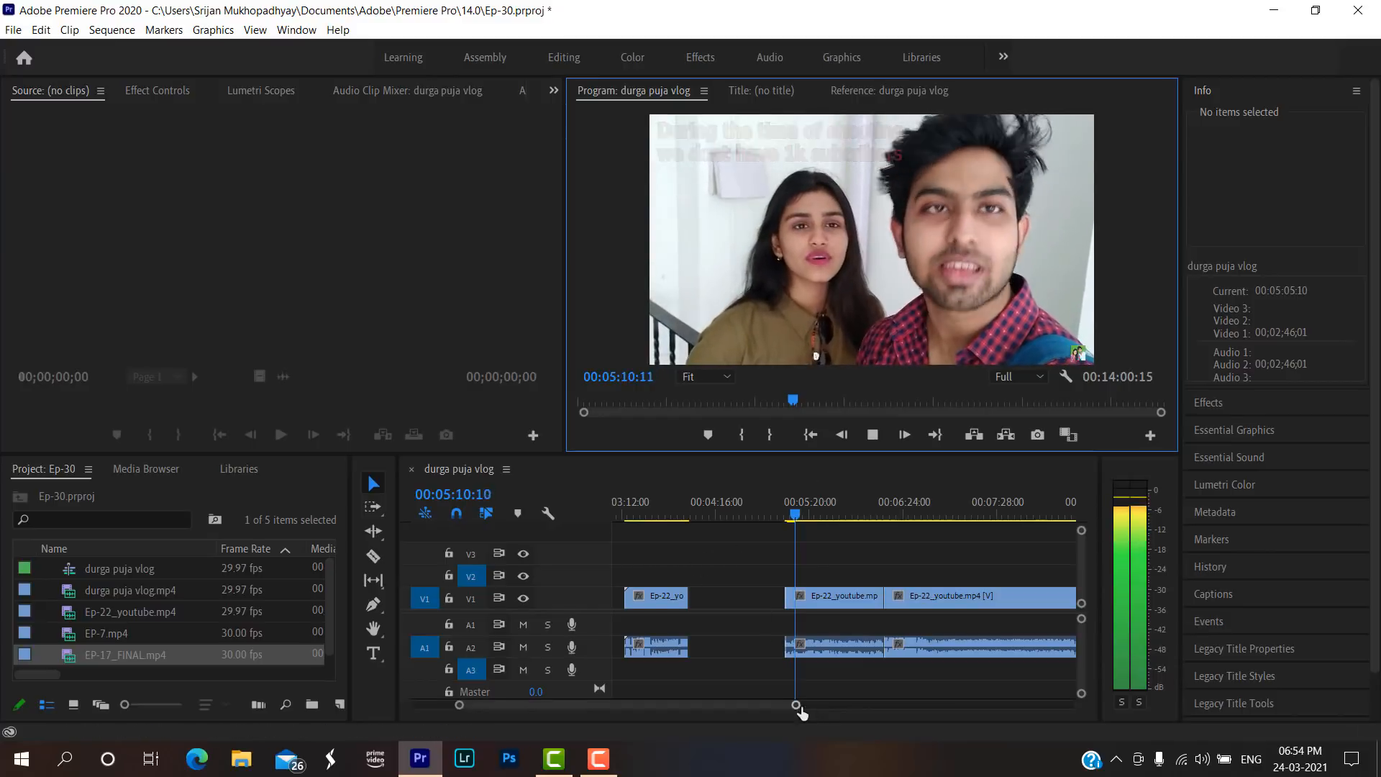
scroll(805, 706, down, 2)
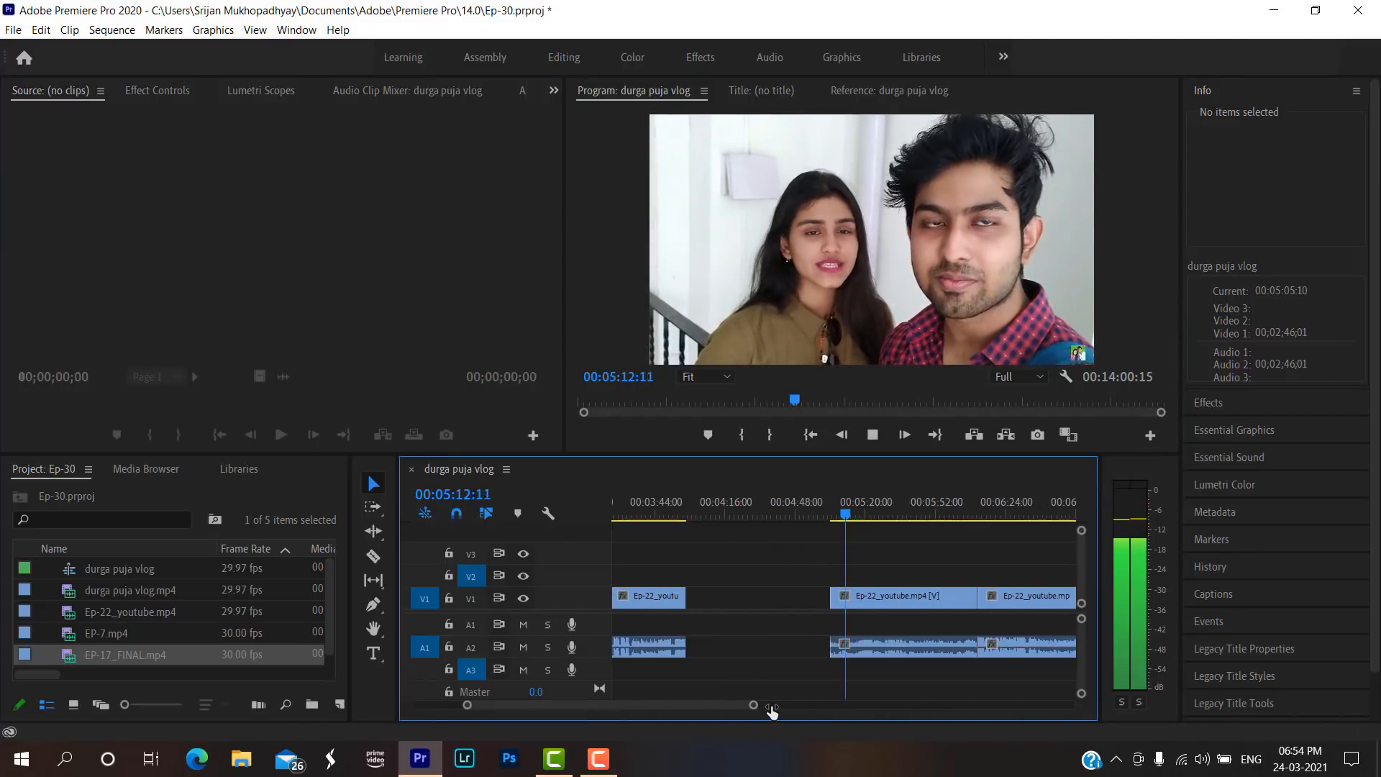
scroll(805, 707, down, 3)
click(857, 516)
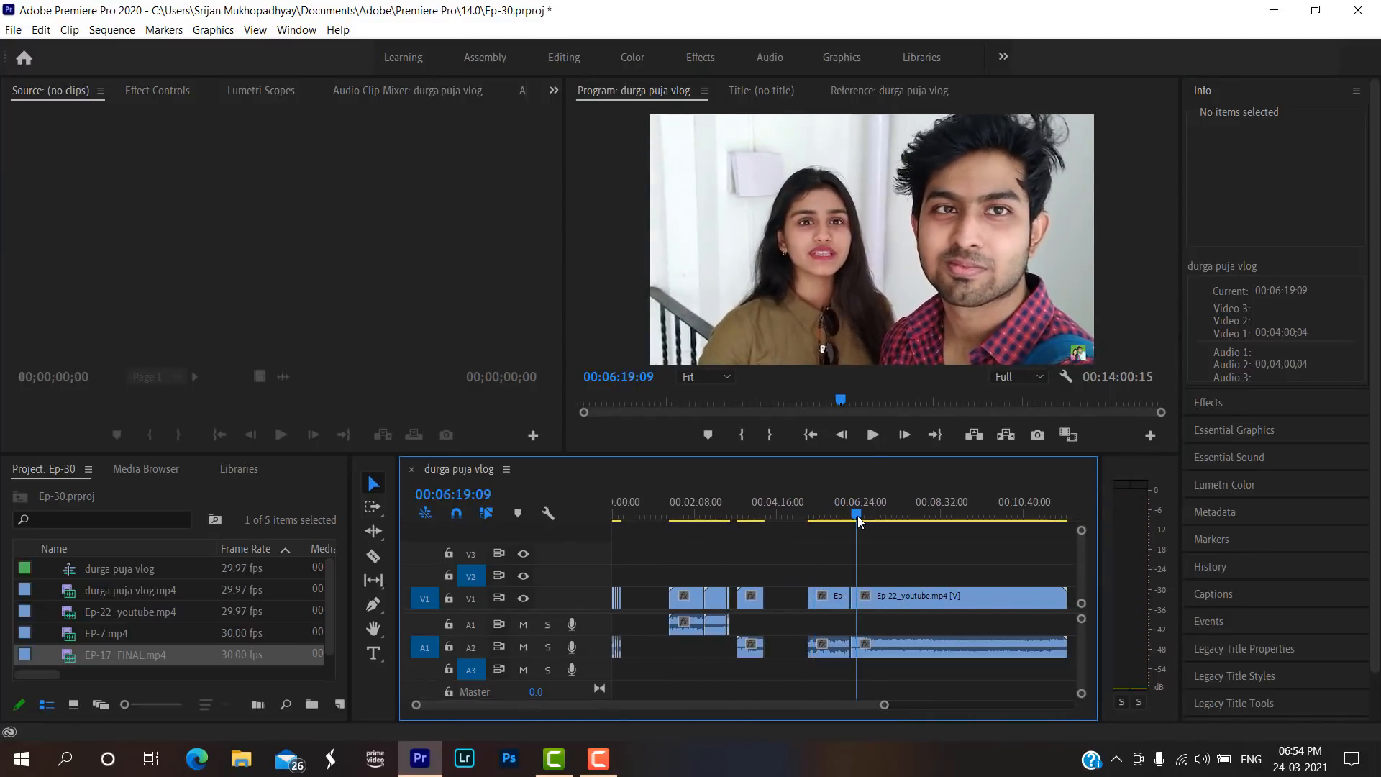
Play the sequence from 00:03:14:16 and split the Ep-22_youtube.mp4 clip at 00:03:20:23 with the Razor tool.
drag(858, 502, 740, 519)
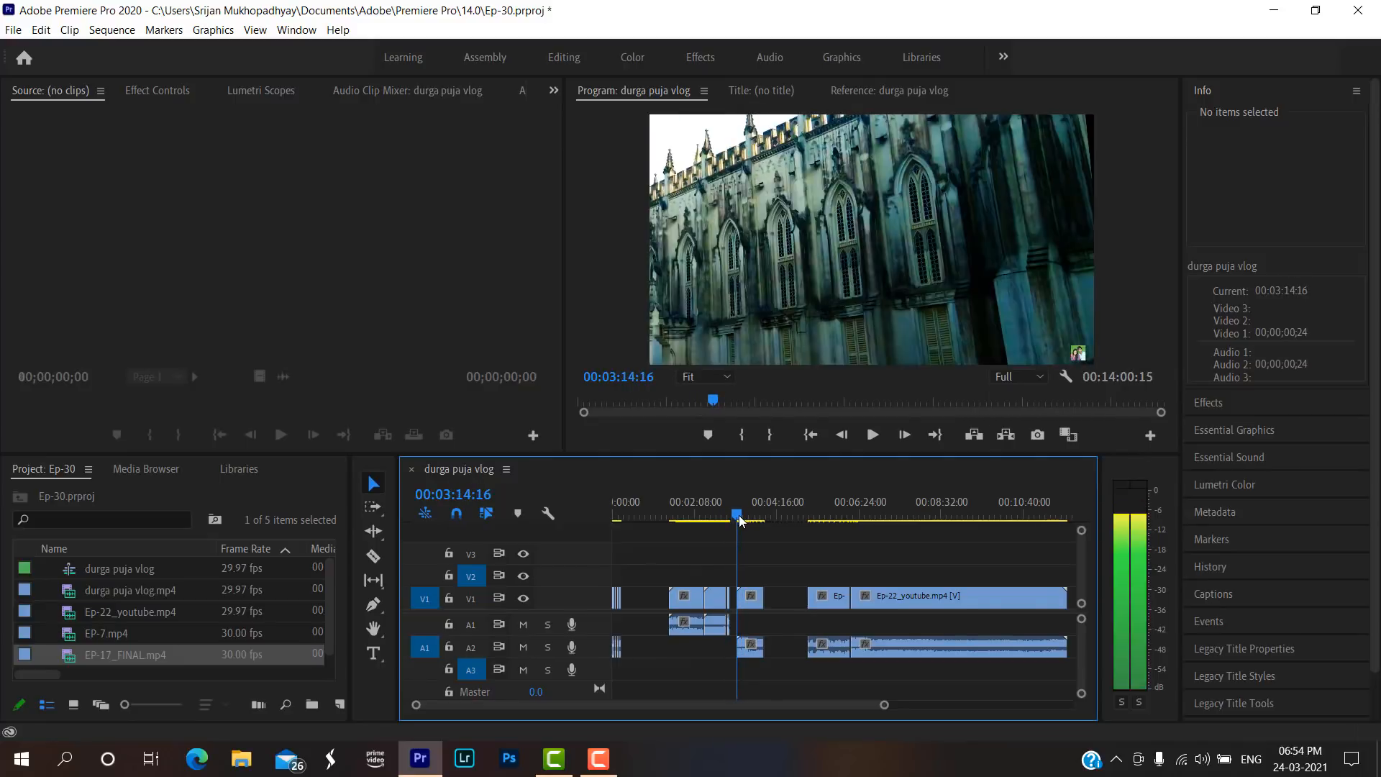
drag(884, 705, 751, 703)
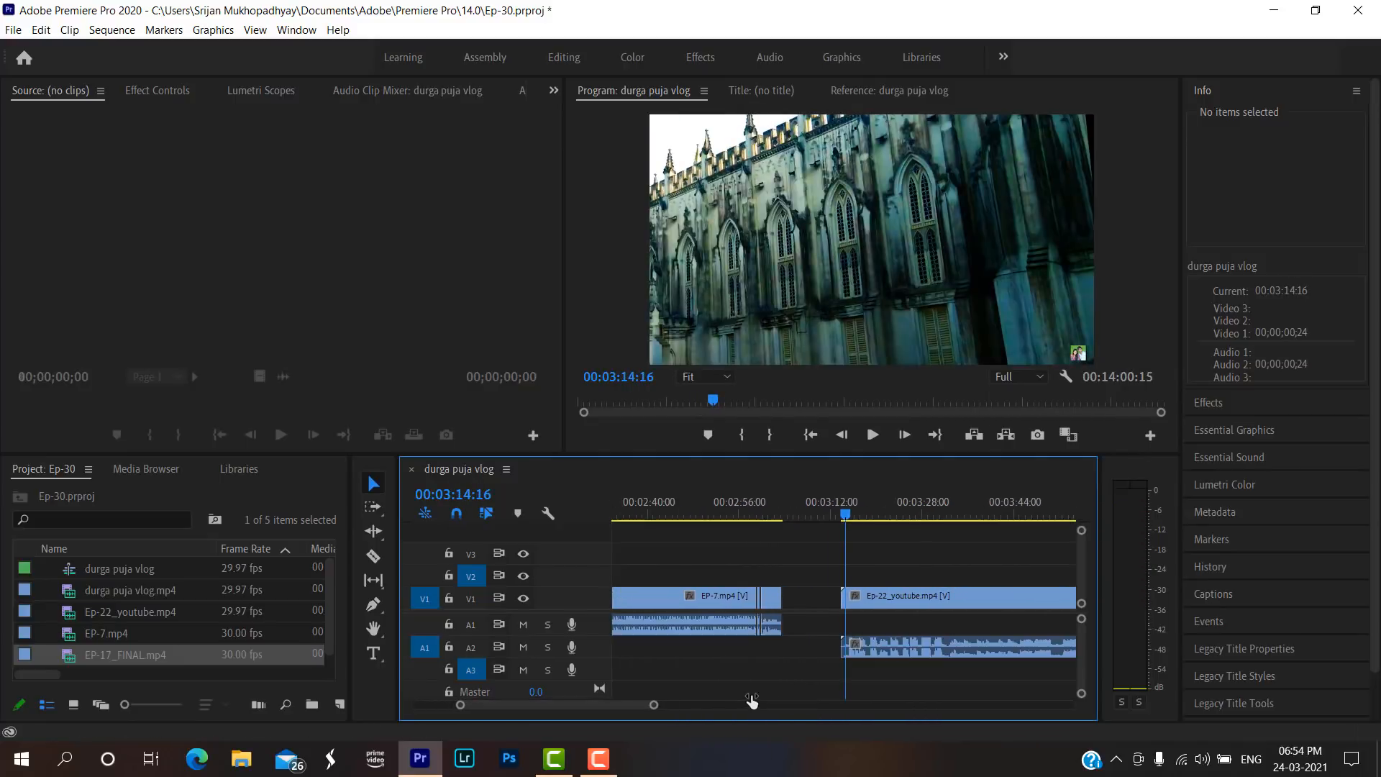
drag(656, 707, 691, 705)
click(871, 435)
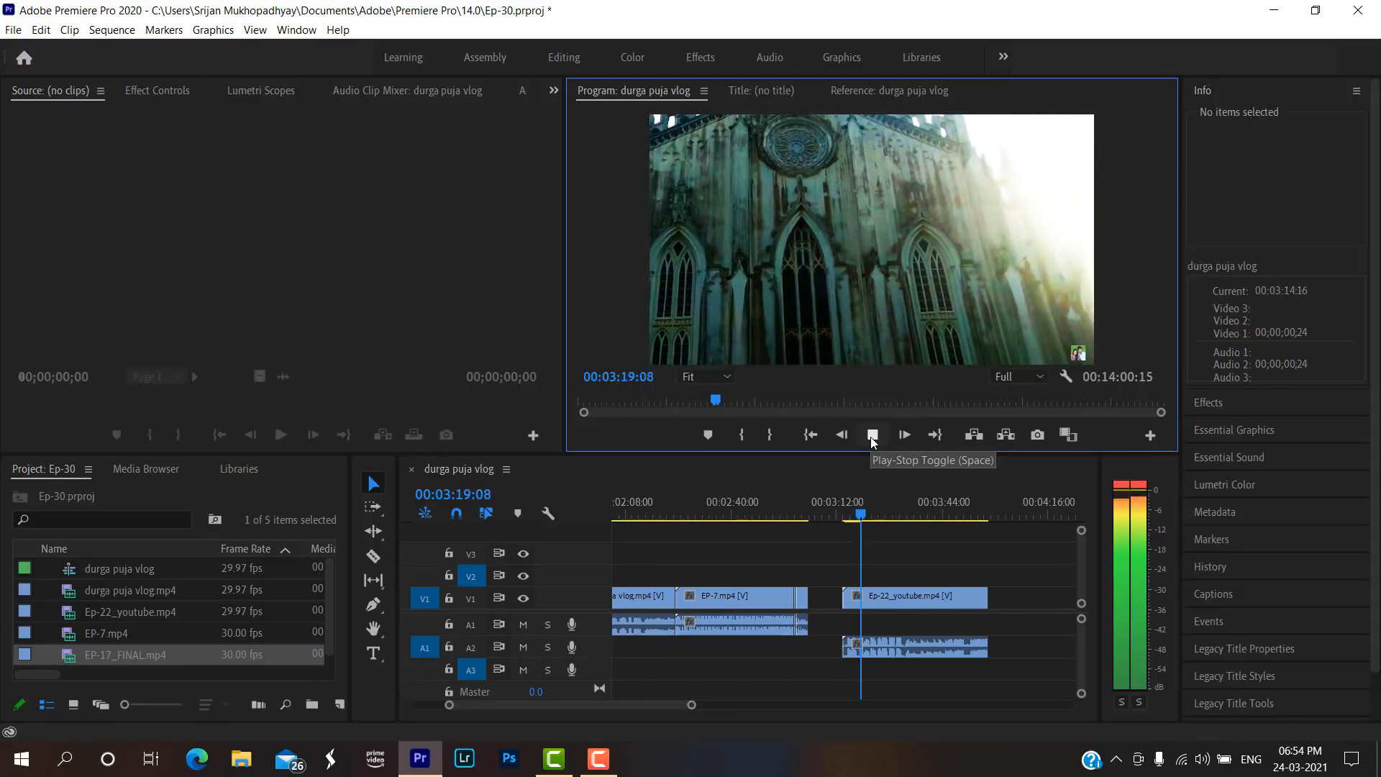
click(872, 435)
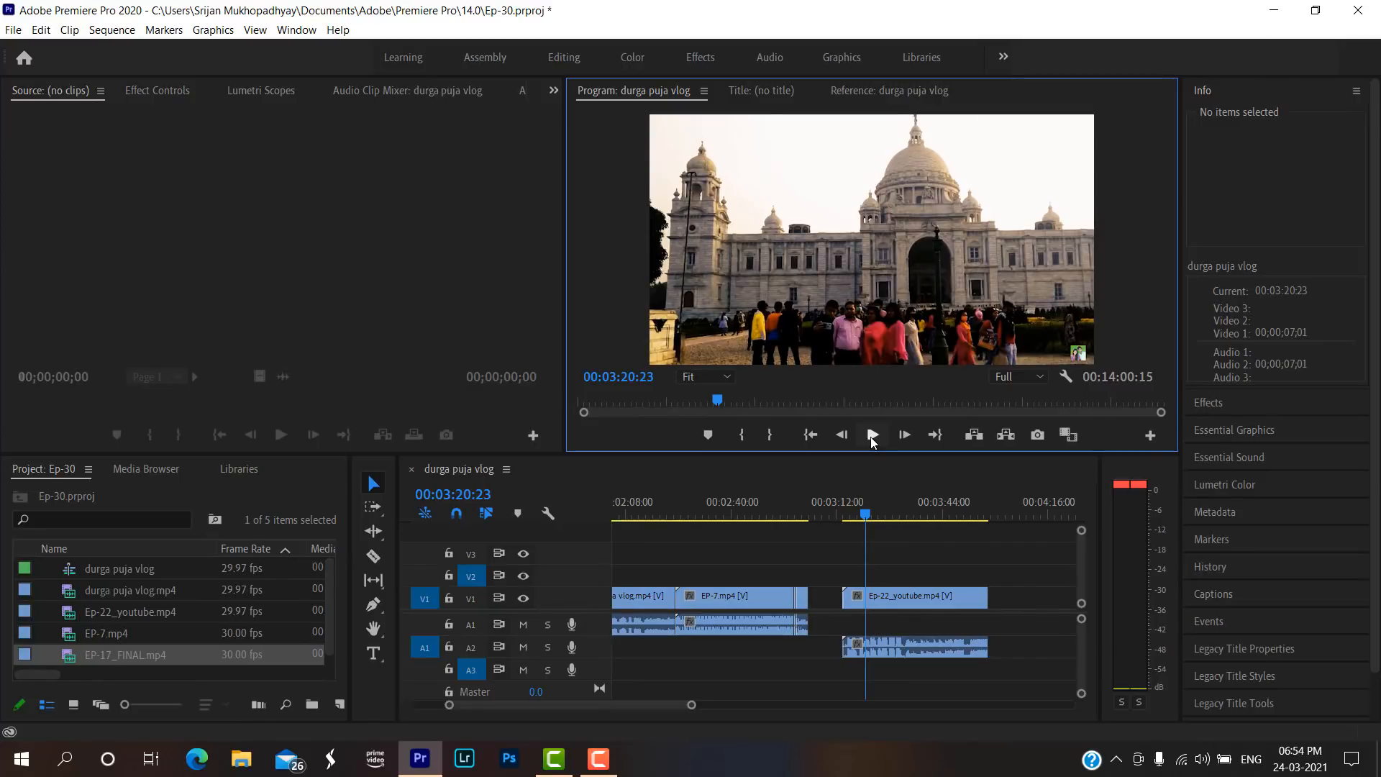
key(c)
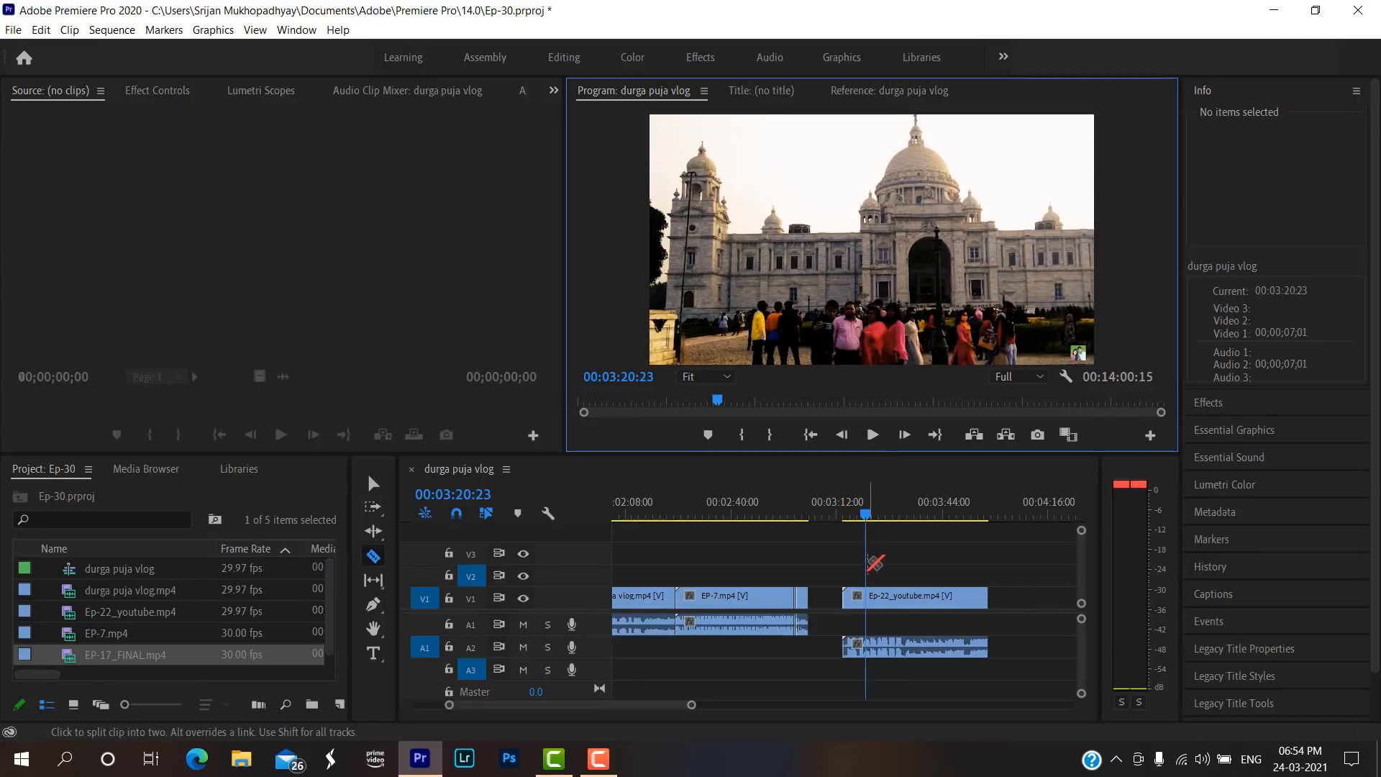
click(866, 597)
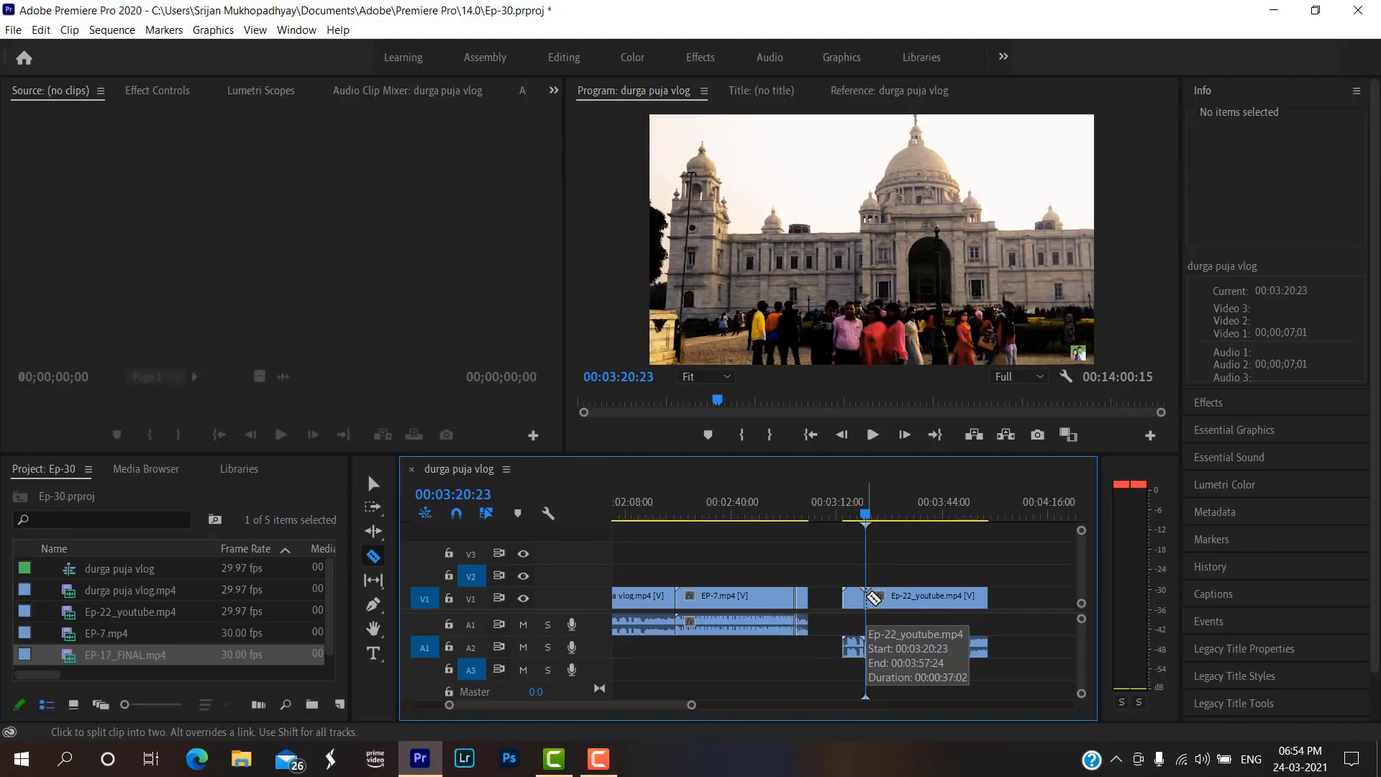
key(v)
Play on to 00:03:25:09 and make a second cut in the Ep-22_youtube.mp4 clip there.
key(space)
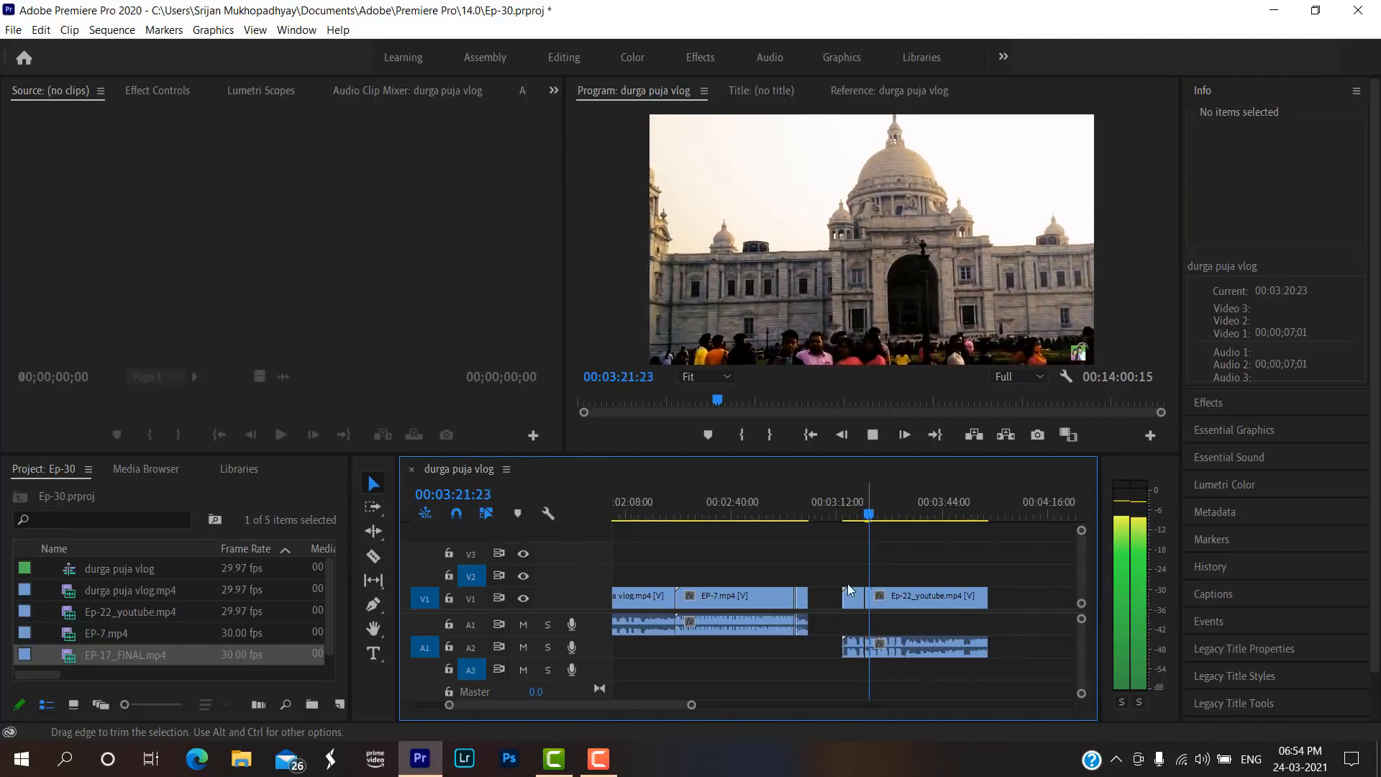
click(878, 434)
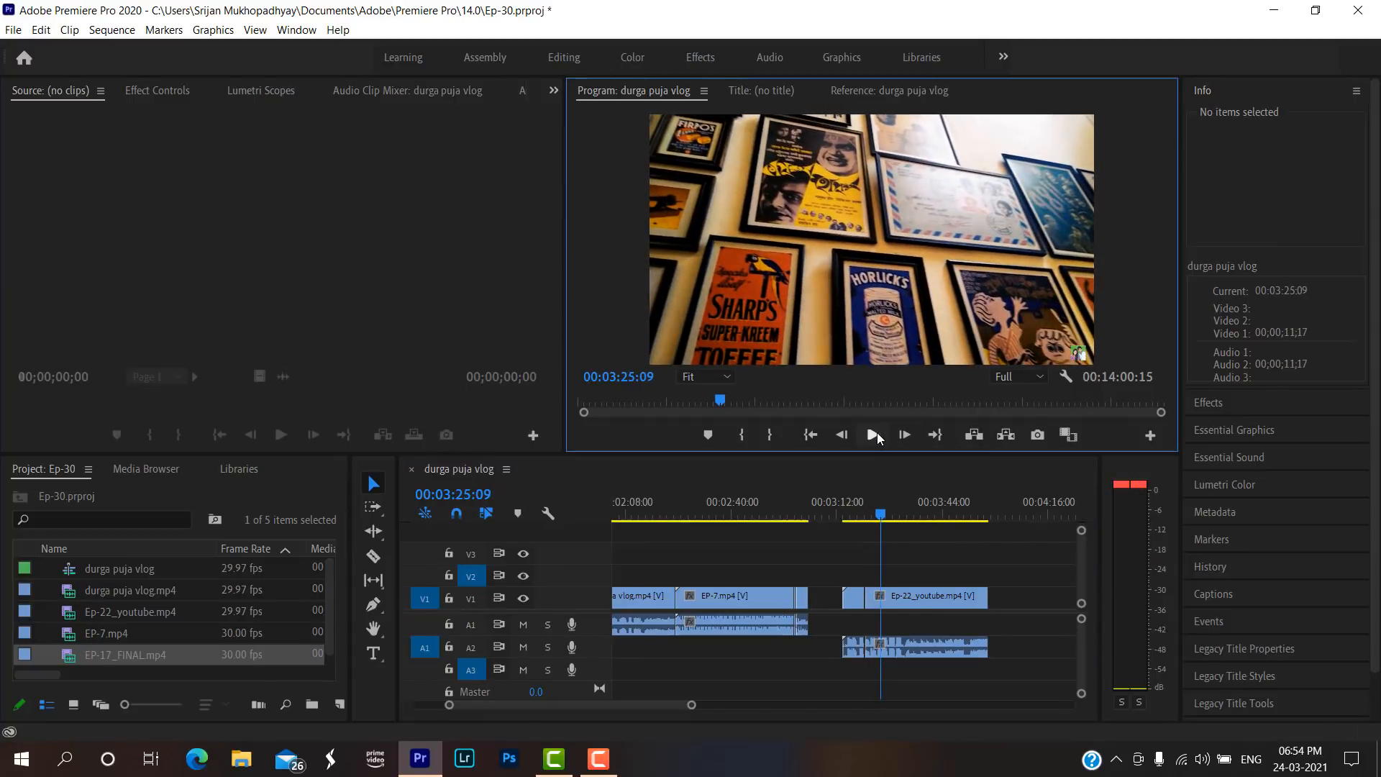
drag(691, 704, 658, 696)
key(c)
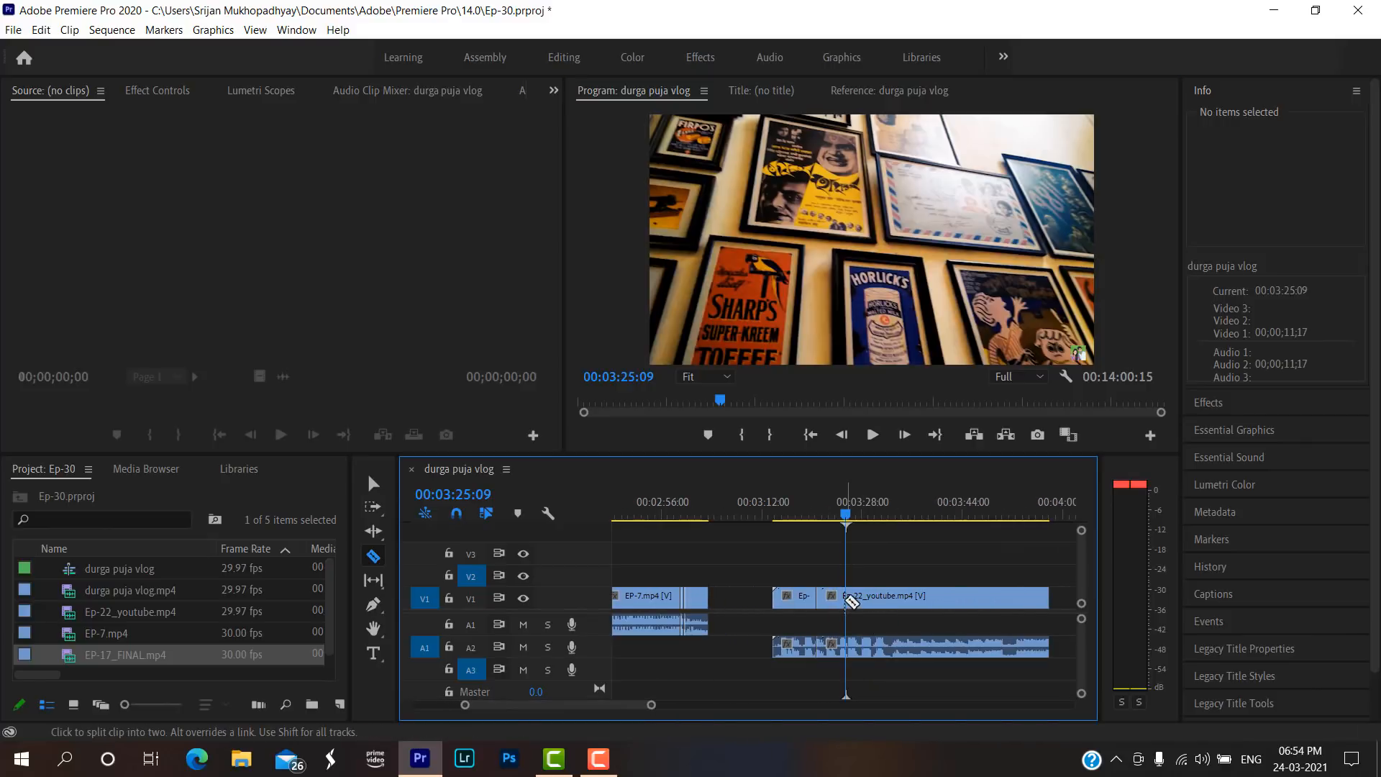
click(847, 597)
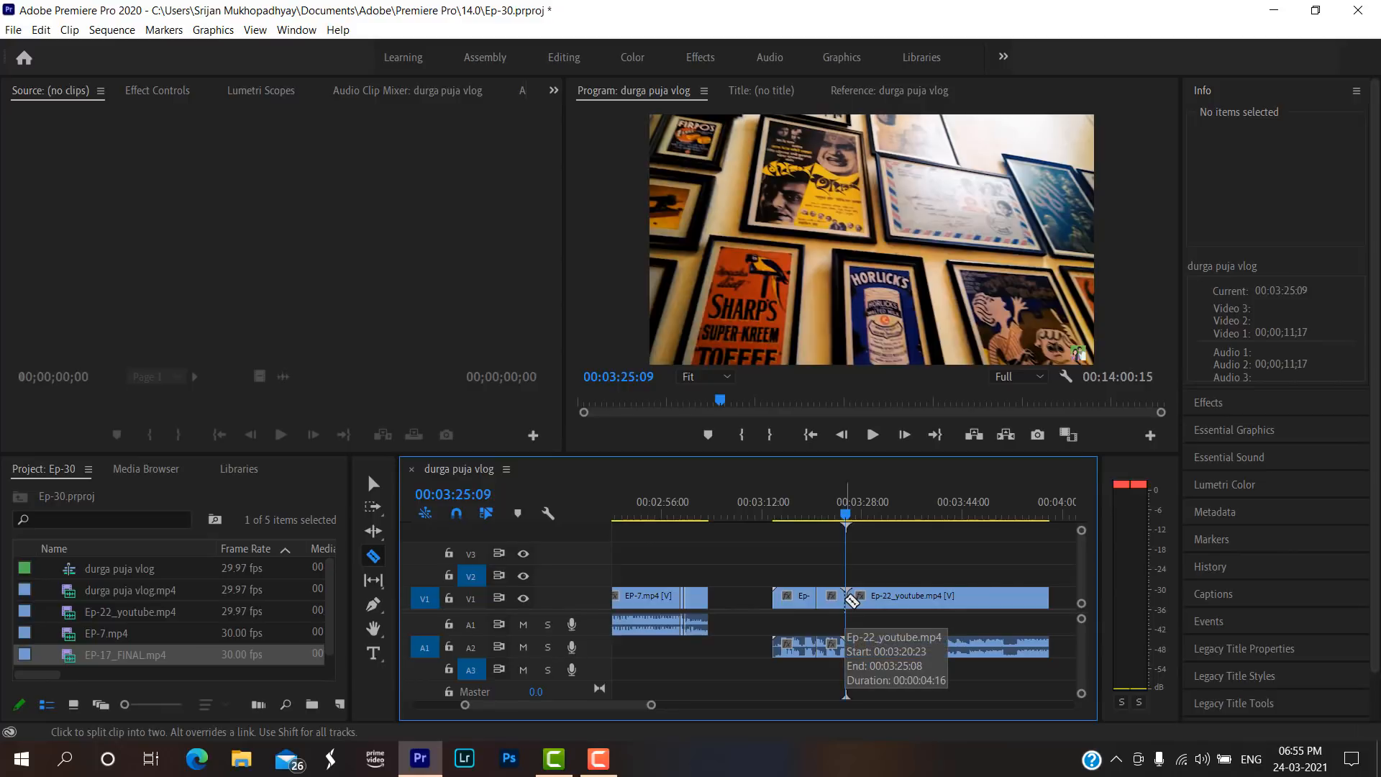
Delete the short Ep-22_youtube.mp4 segment between the two cuts and close the gap it leaves.
key(v)
click(836, 598)
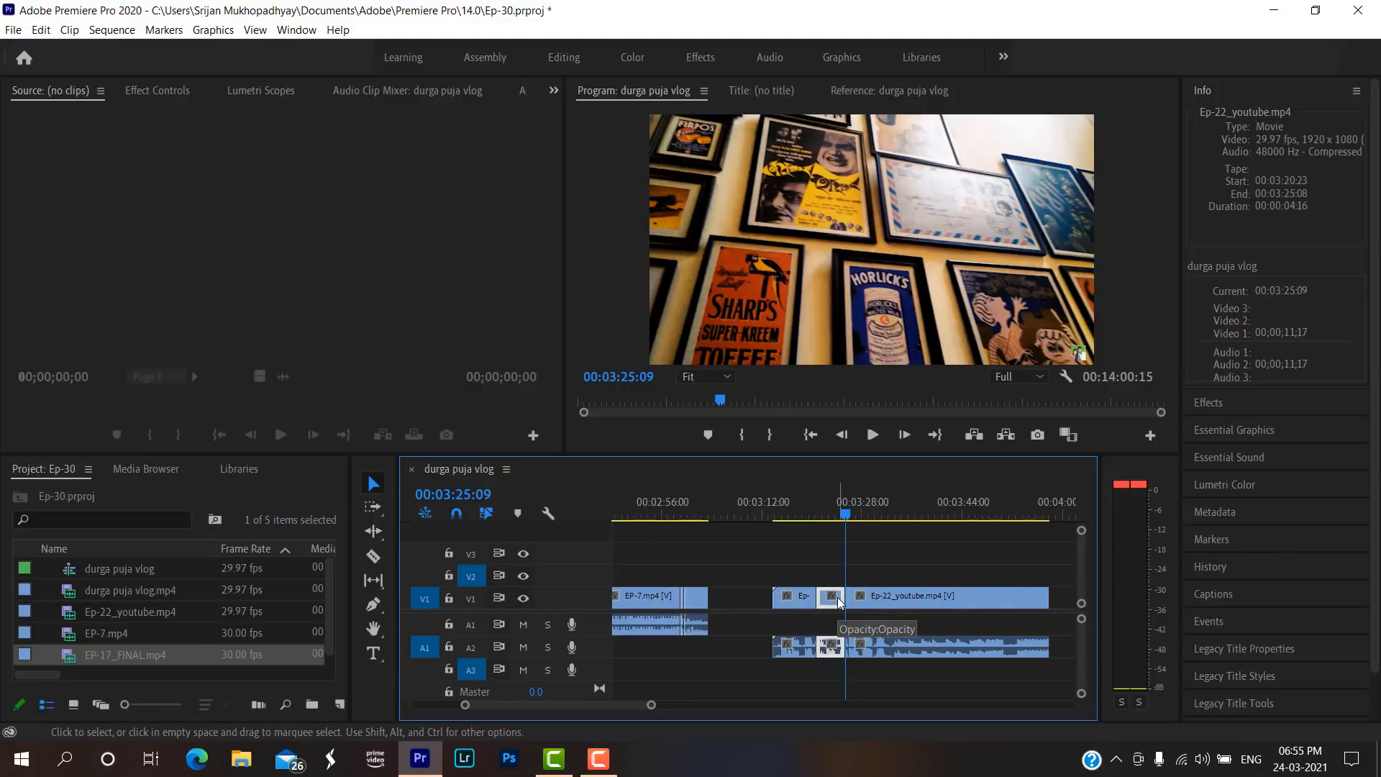
key(Delete)
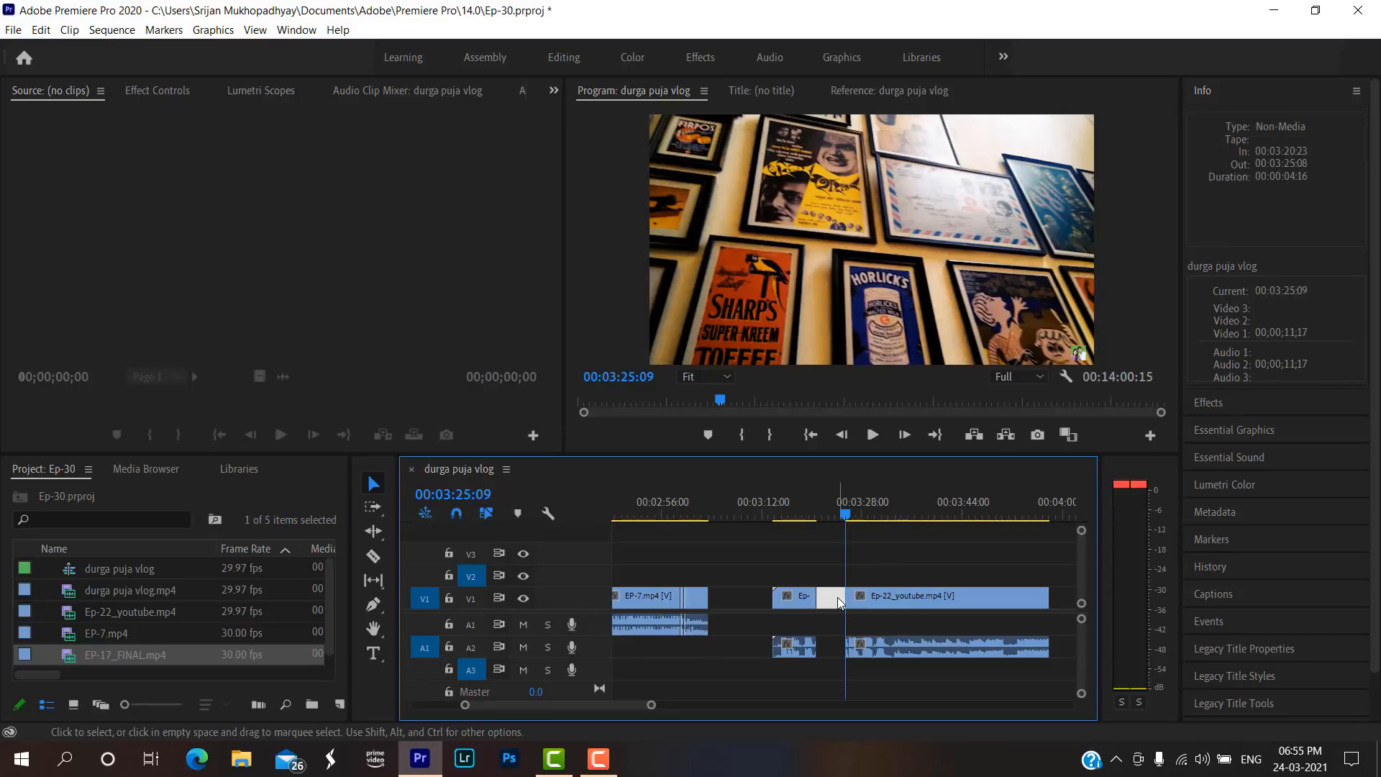
key(Delete)
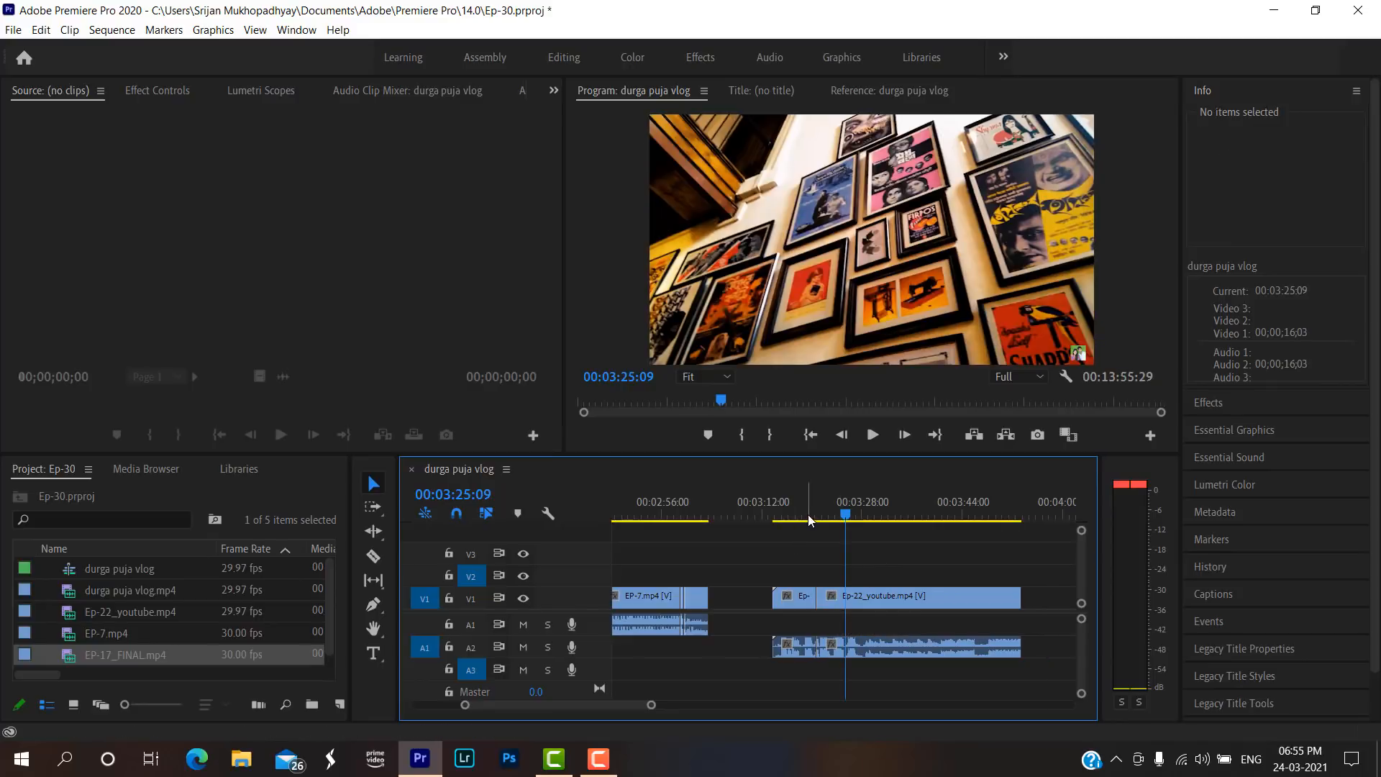
Play the sequence from 00:03:19:00 to review the join between the two Ep-22_youtube.mp4 pieces.
click(809, 515)
click(869, 435)
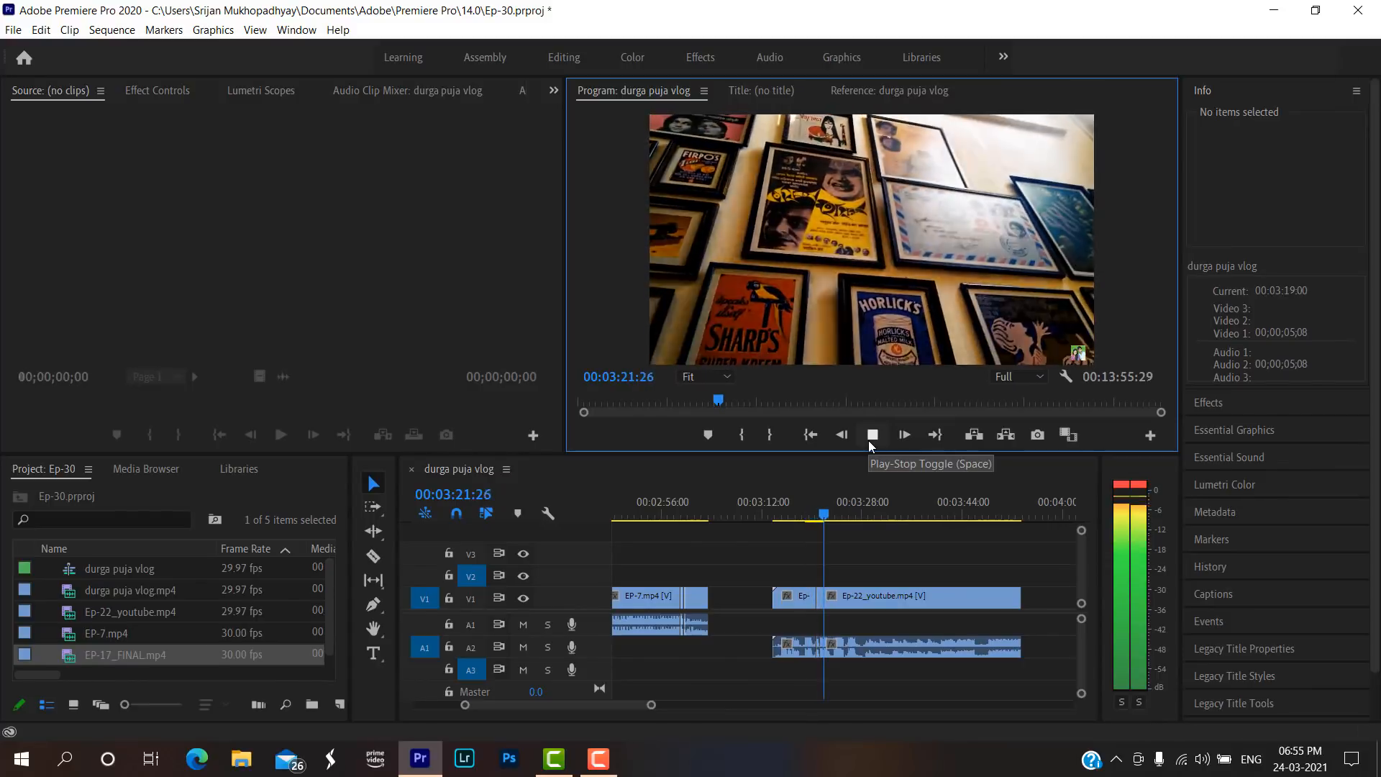
click(869, 435)
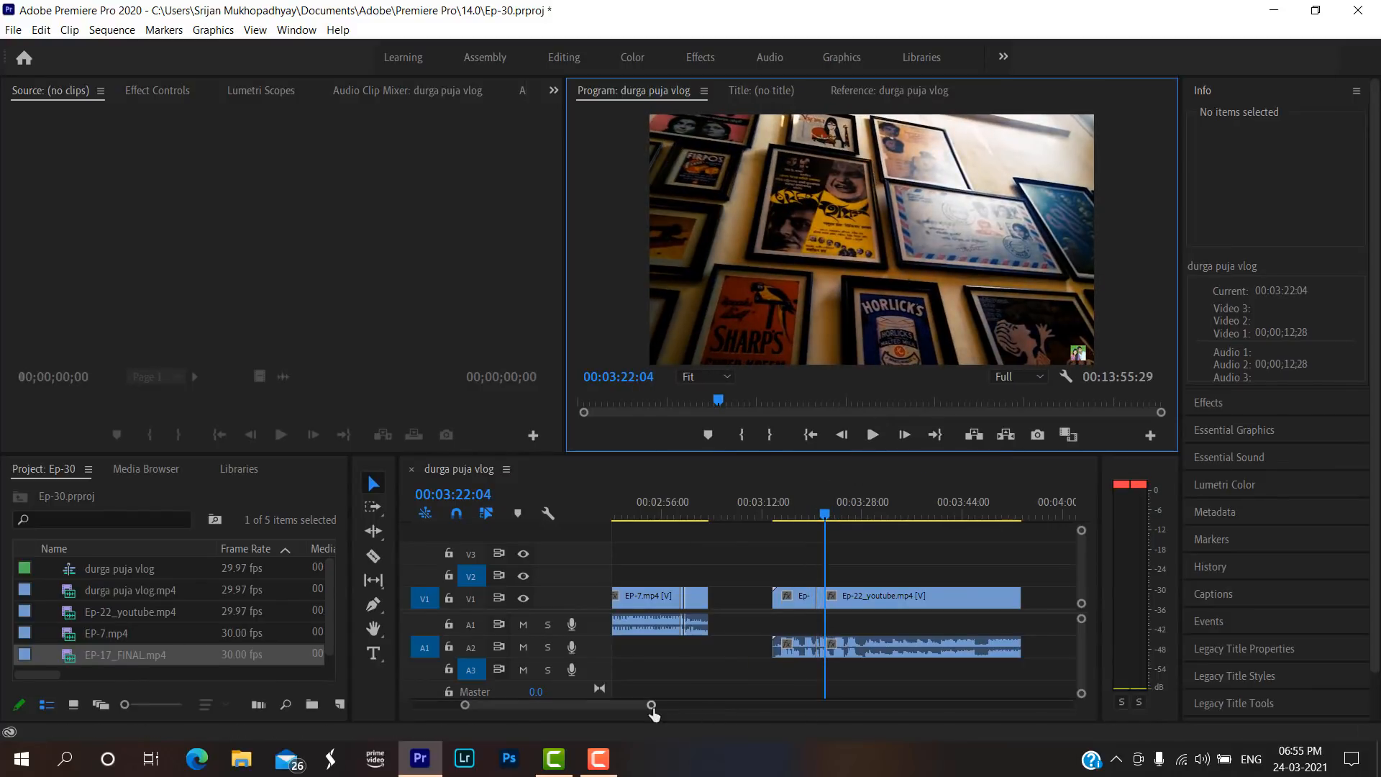
Apply the default transitions at the edit point between the two Ep-22_youtube.mp4 pieces near 00:03:21:00.
drag(653, 708, 590, 706)
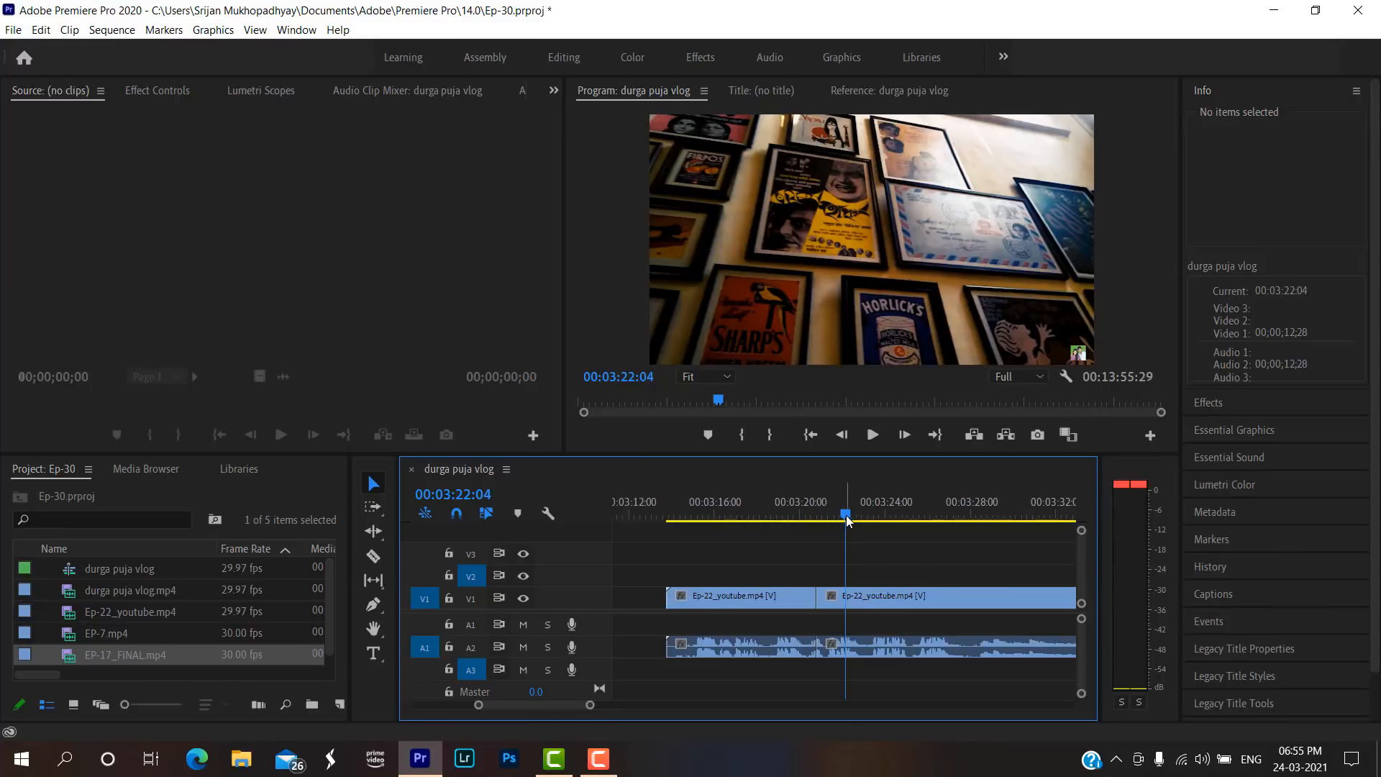
mouse_move(838, 517)
mouse_down()
mouse_move(795, 519)
mouse_move(841, 516)
mouse_up()
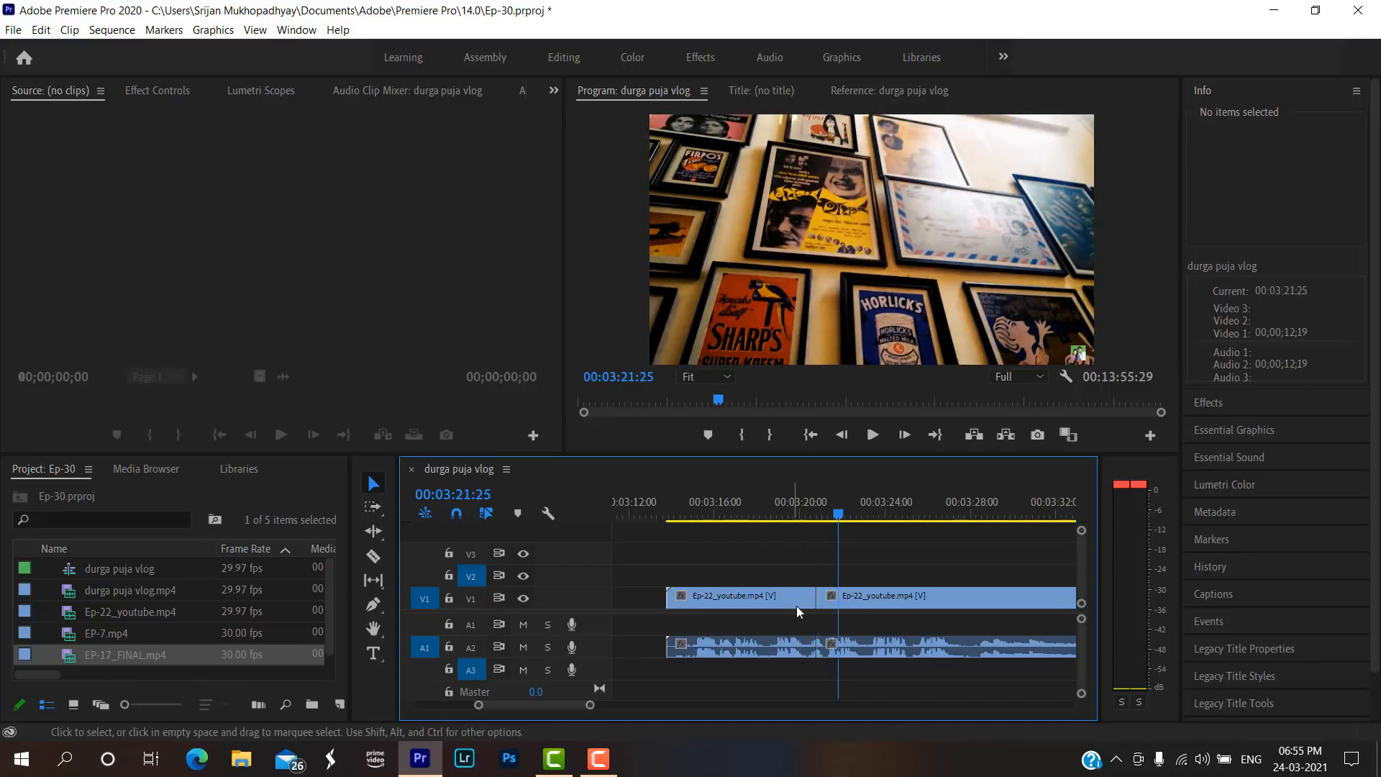
right_click(820, 595)
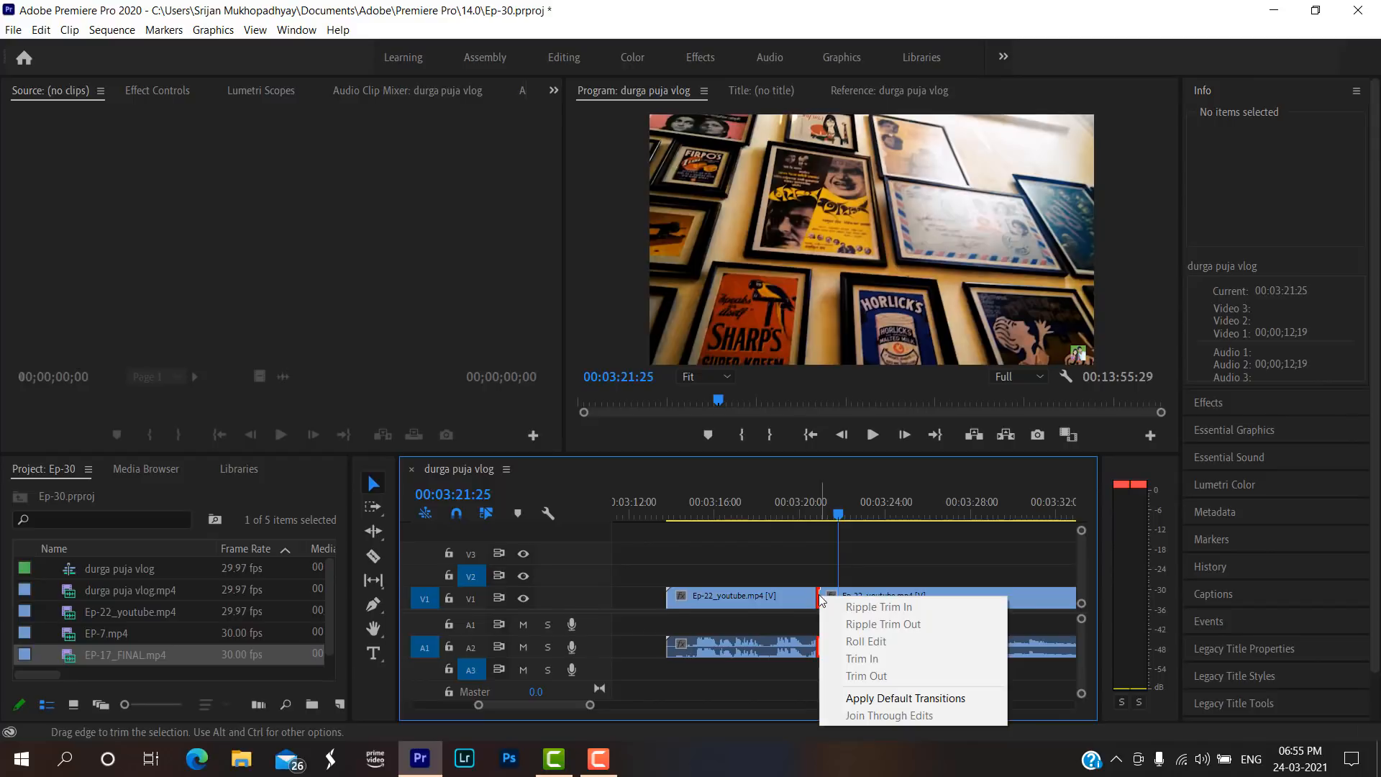
click(887, 702)
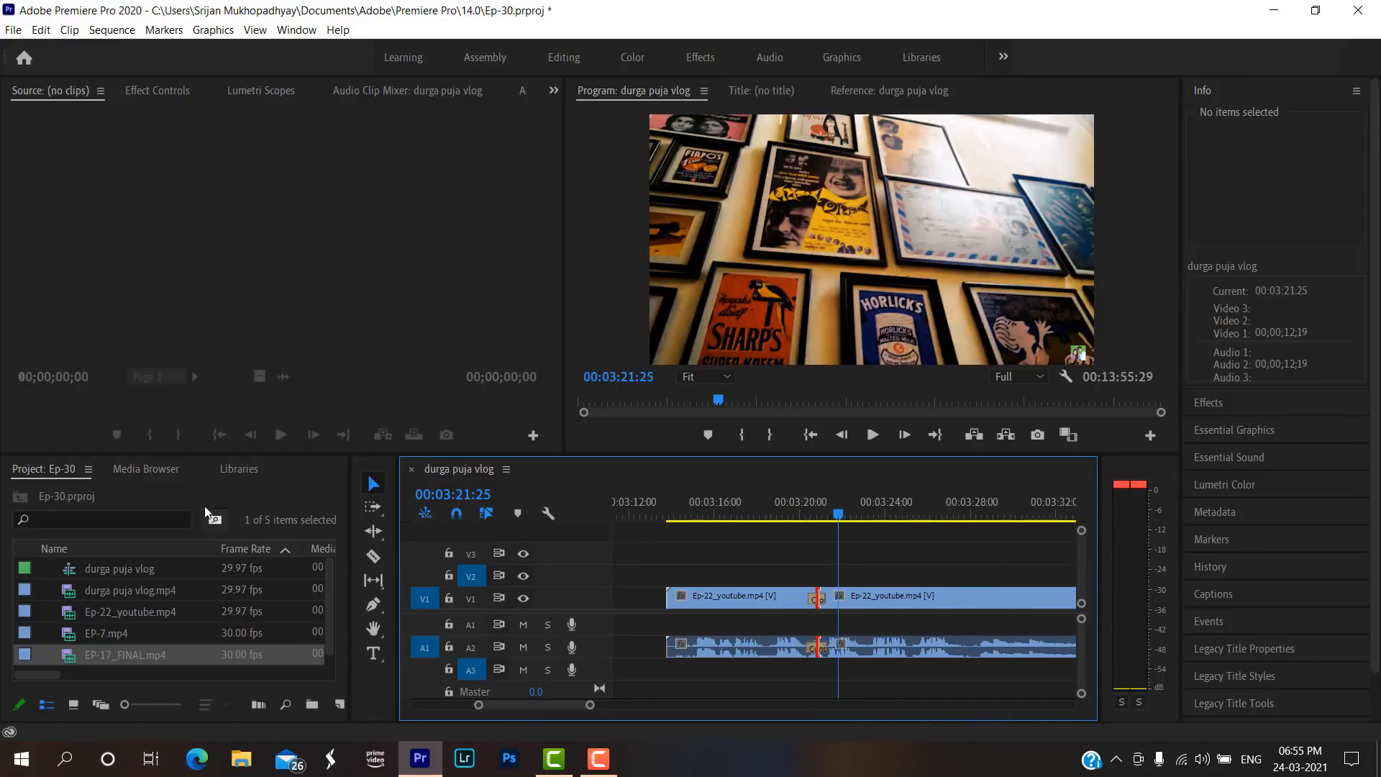
Switch to the Editing workspace and display the list of available effects.
click(152, 468)
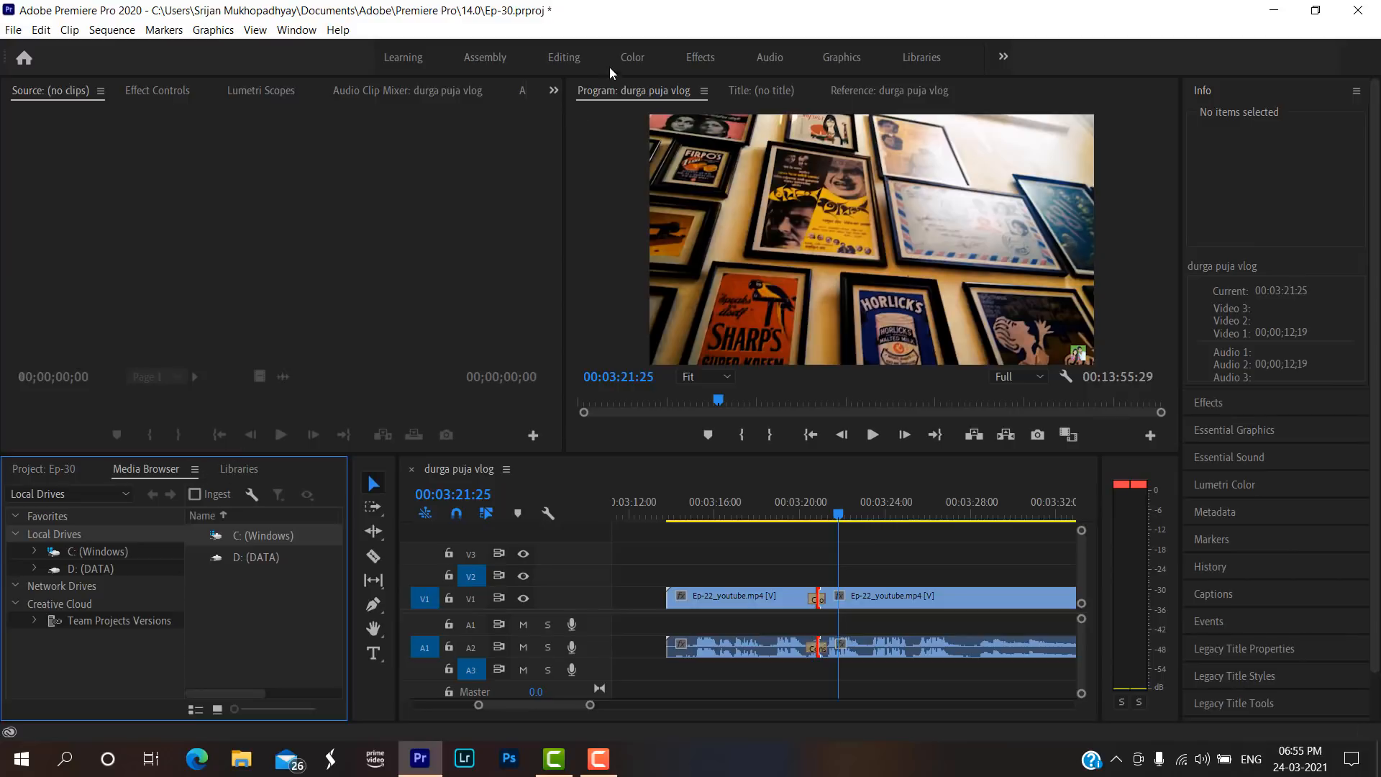
click(701, 61)
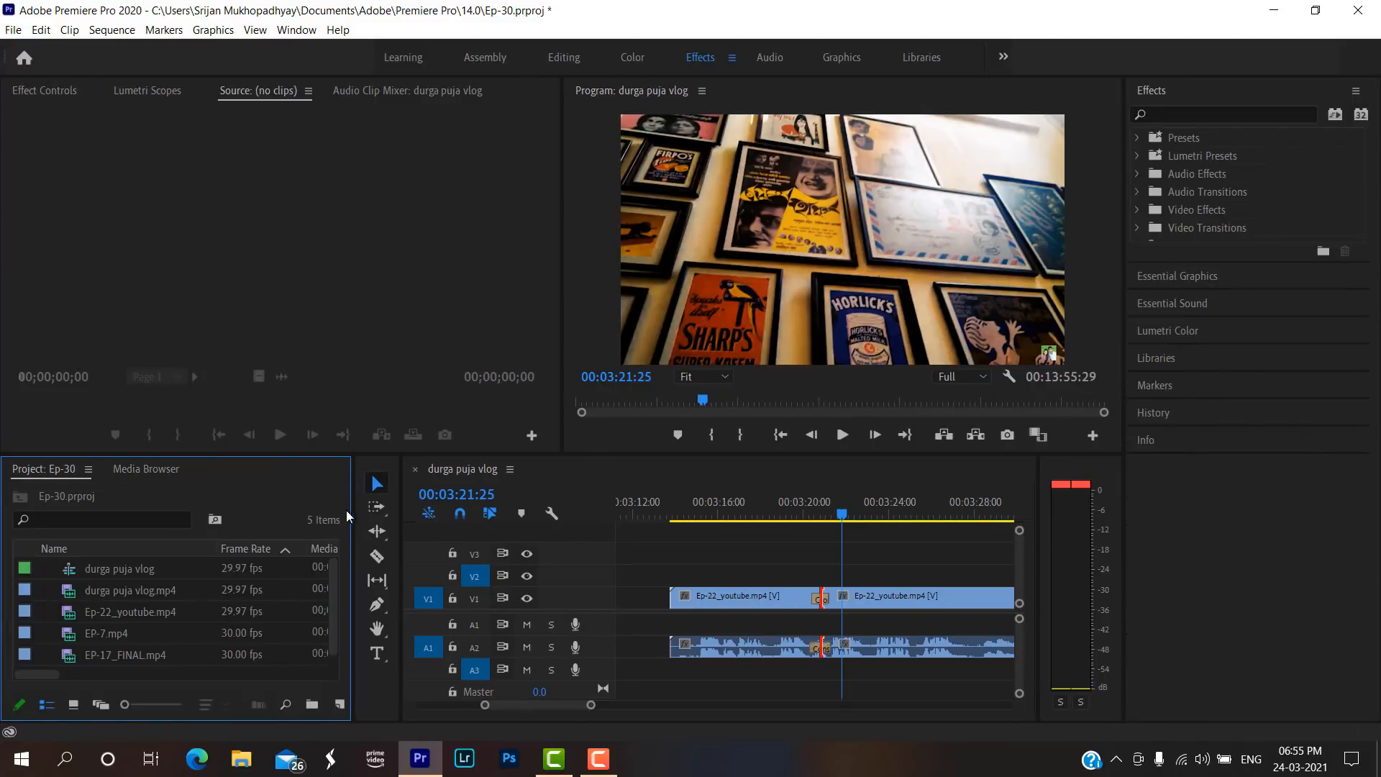
click(565, 57)
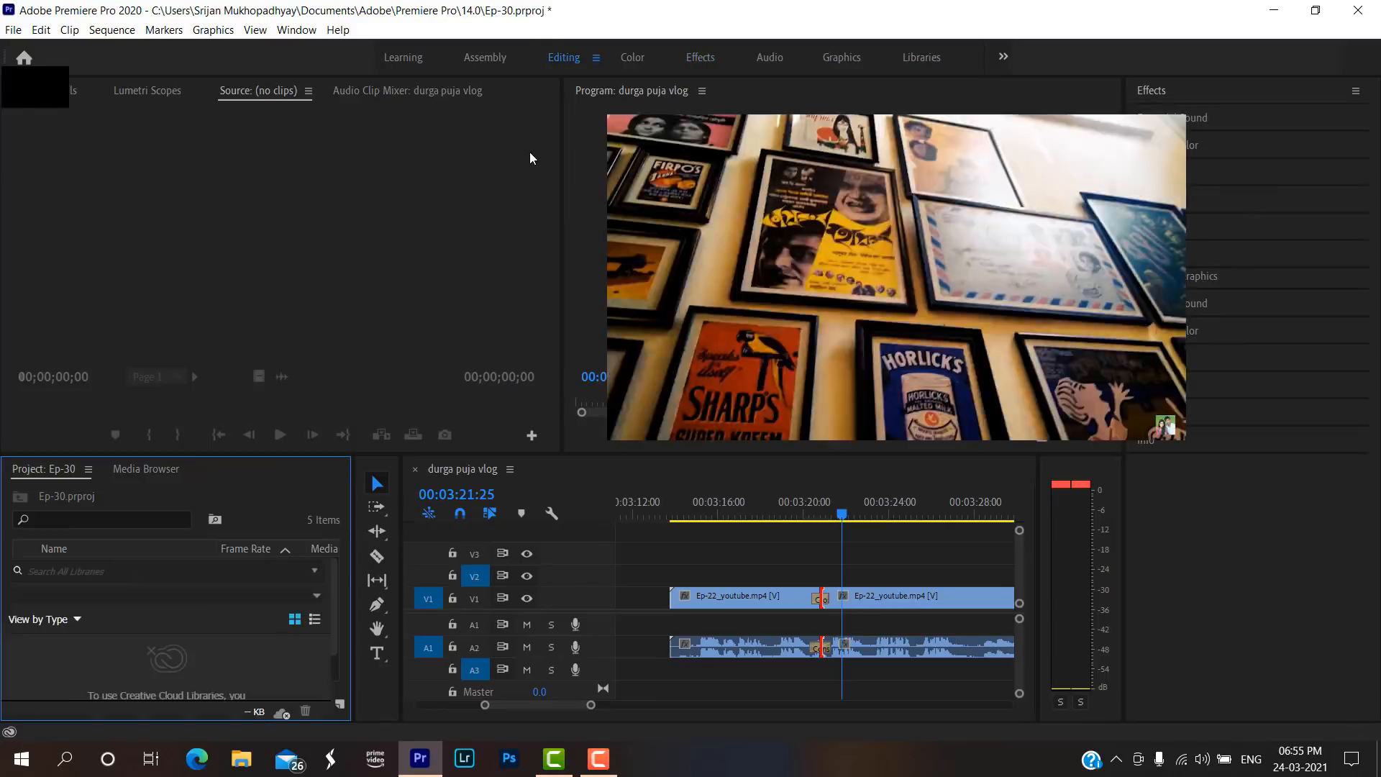
click(323, 543)
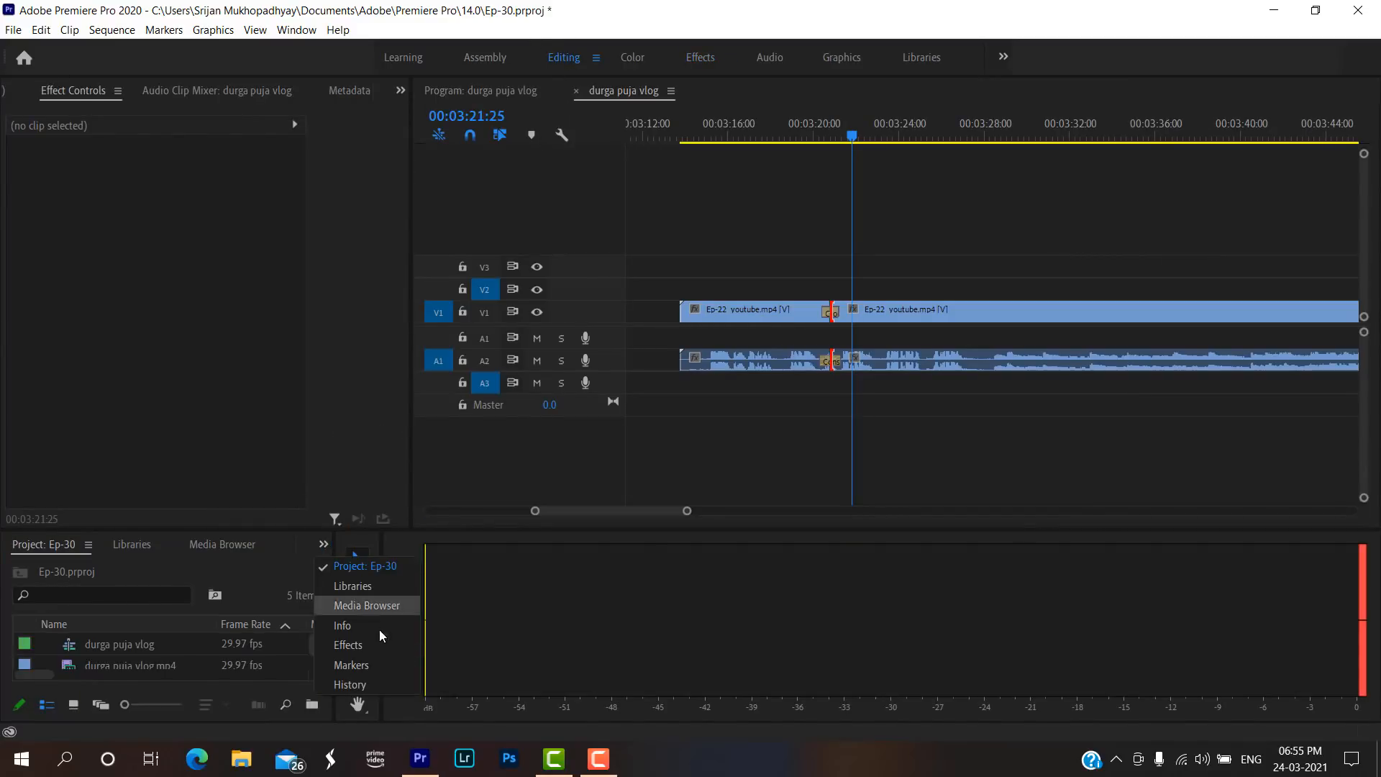
click(346, 644)
Expand the Video Transitions and Dissolve groups in the effects list to examine the available transitions.
scroll(74, 658, down, 1)
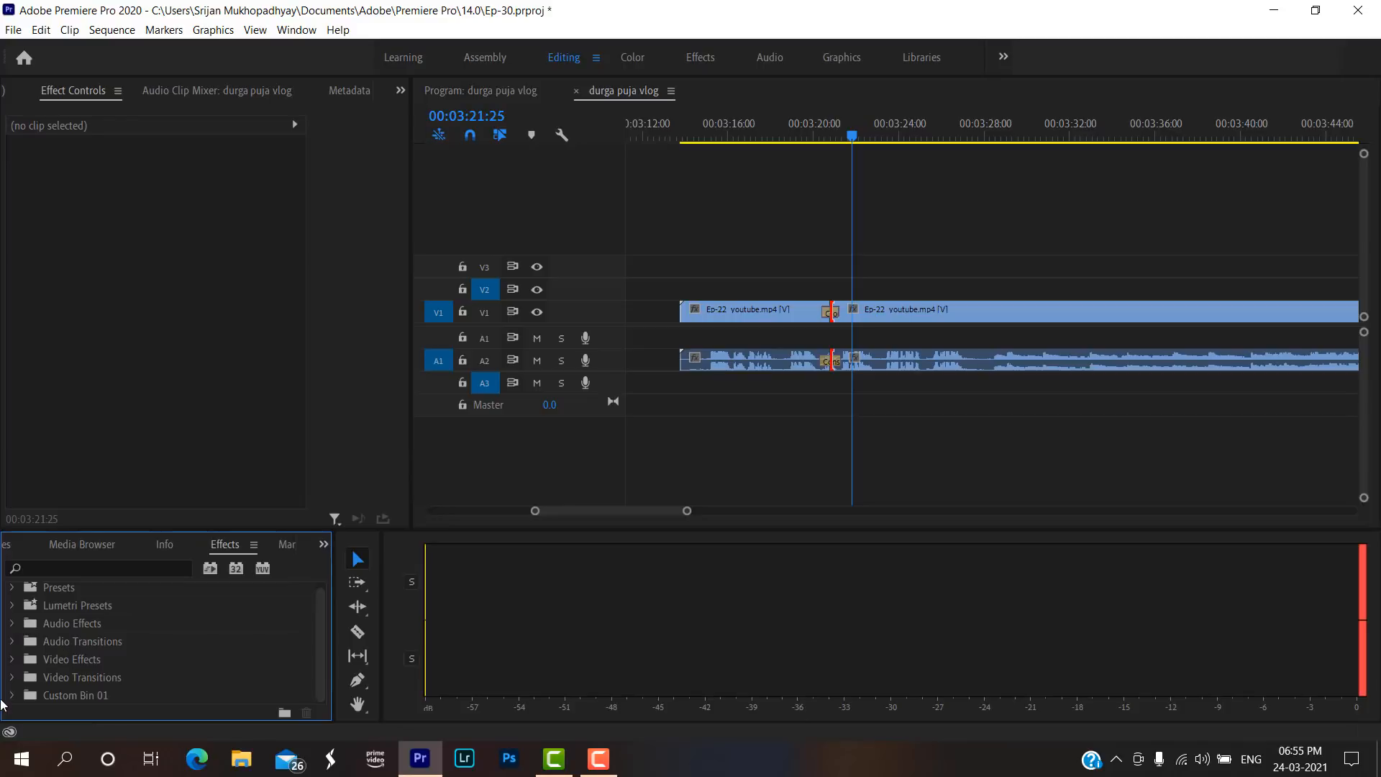
click(18, 675)
scroll(107, 629, down, 2)
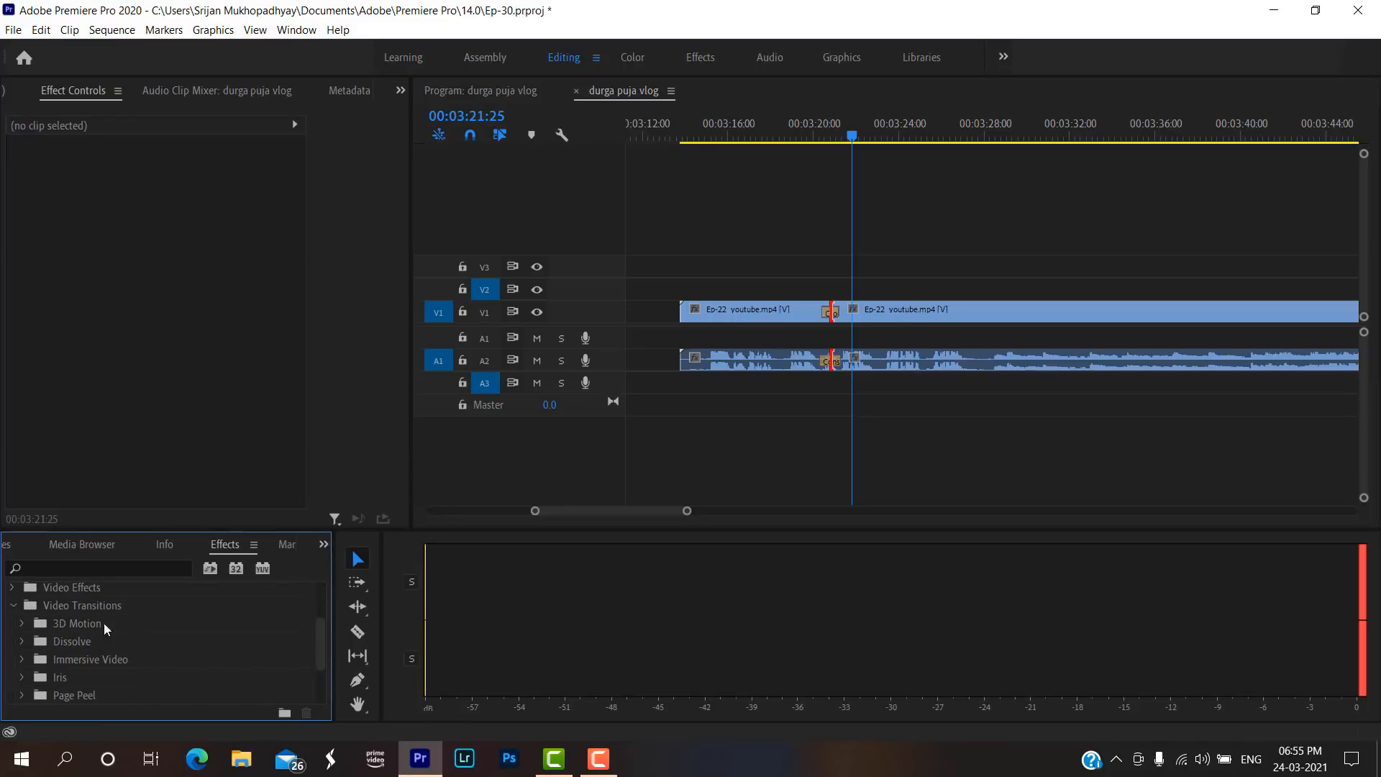
scroll(22, 631, down, 1)
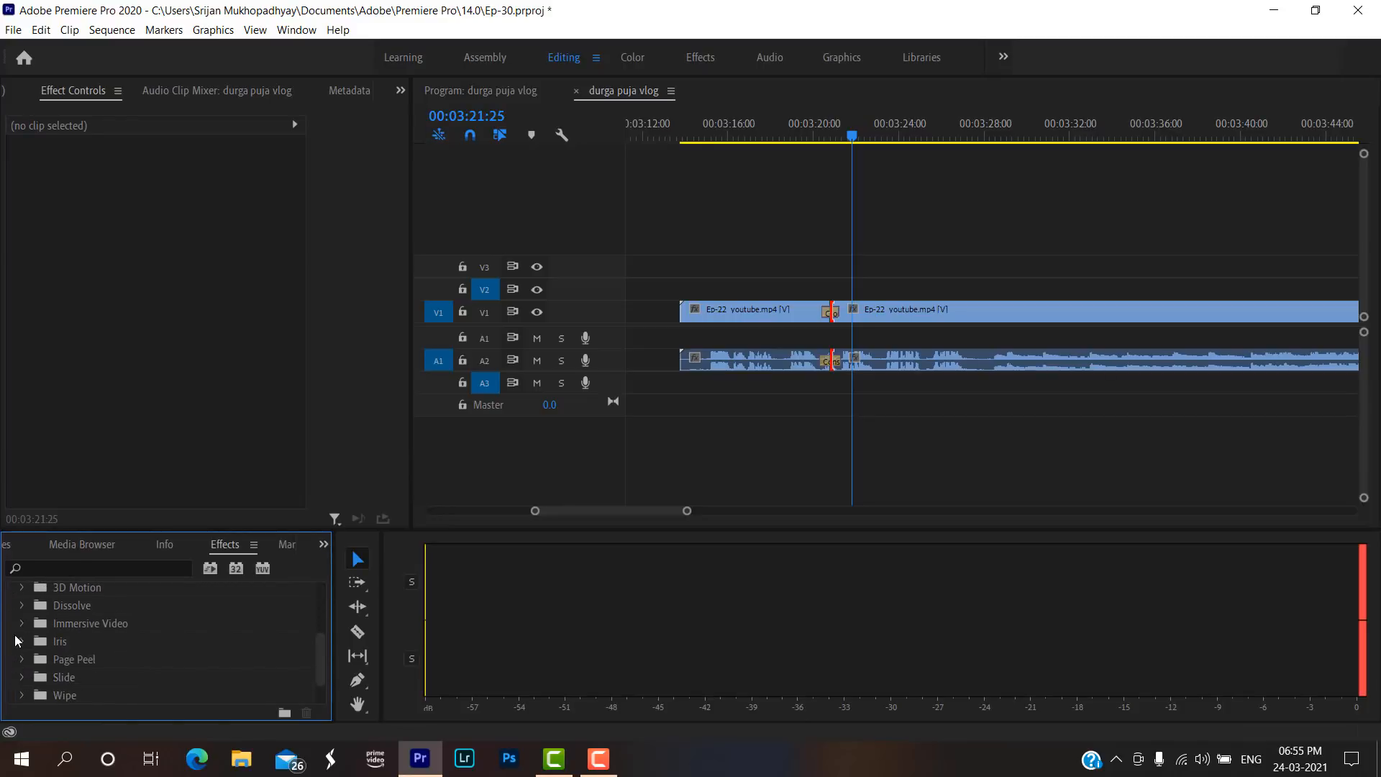
scroll(16, 635, down, 1)
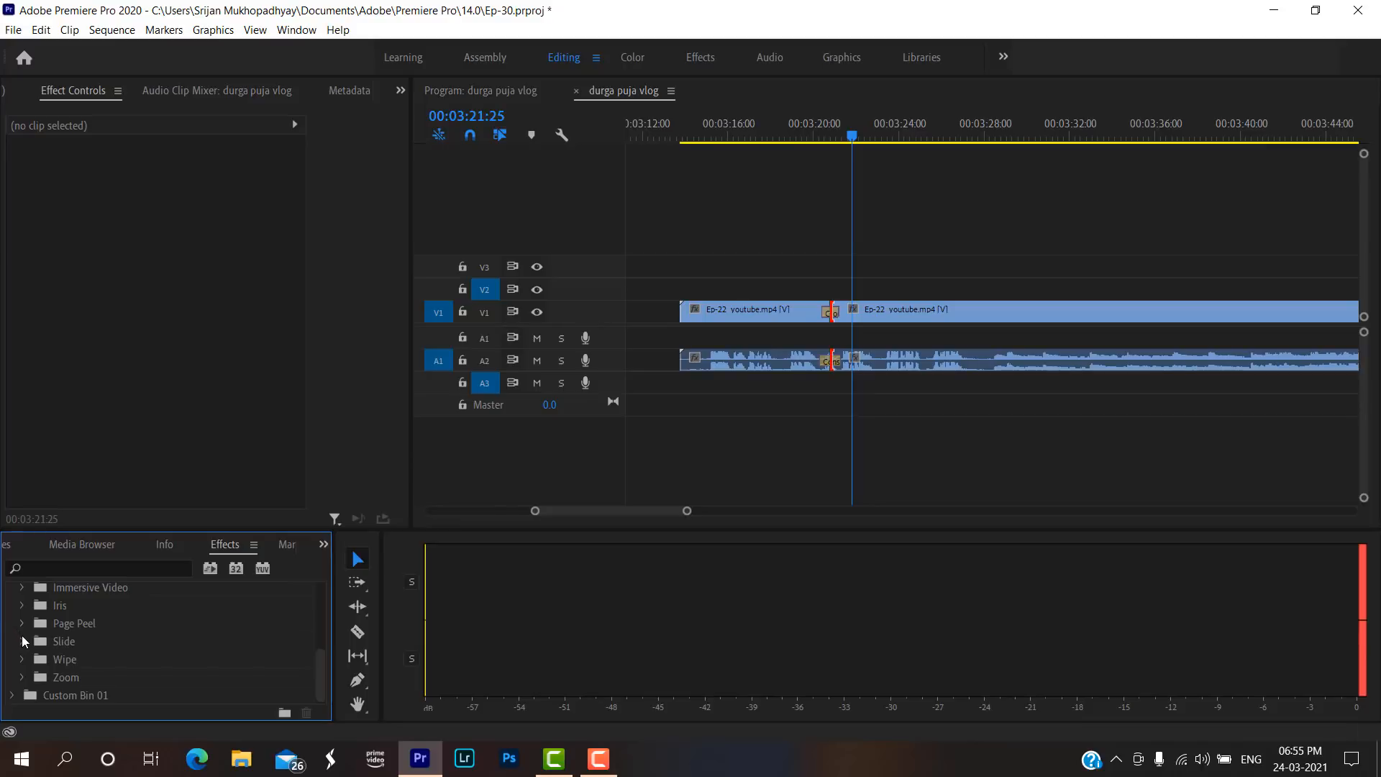
scroll(21, 640, up, 3)
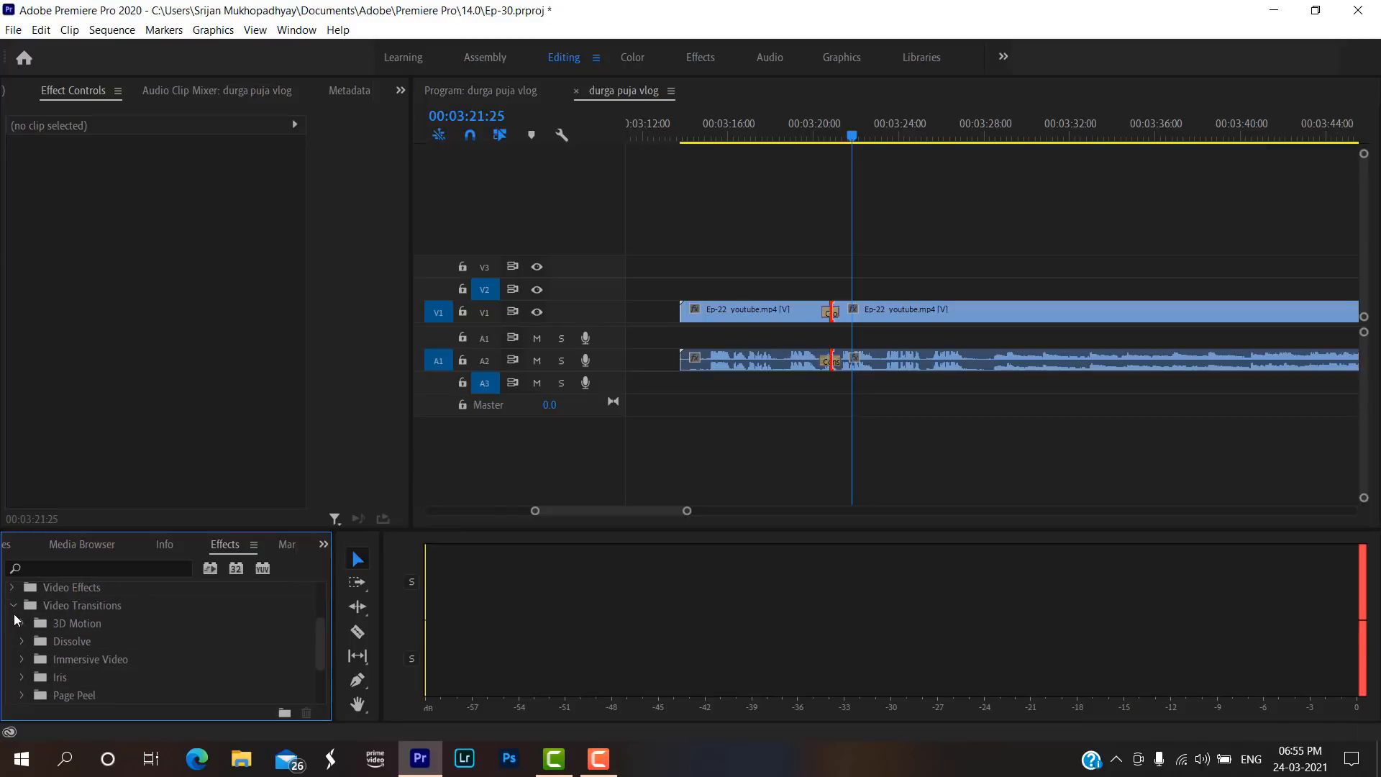
click(22, 624)
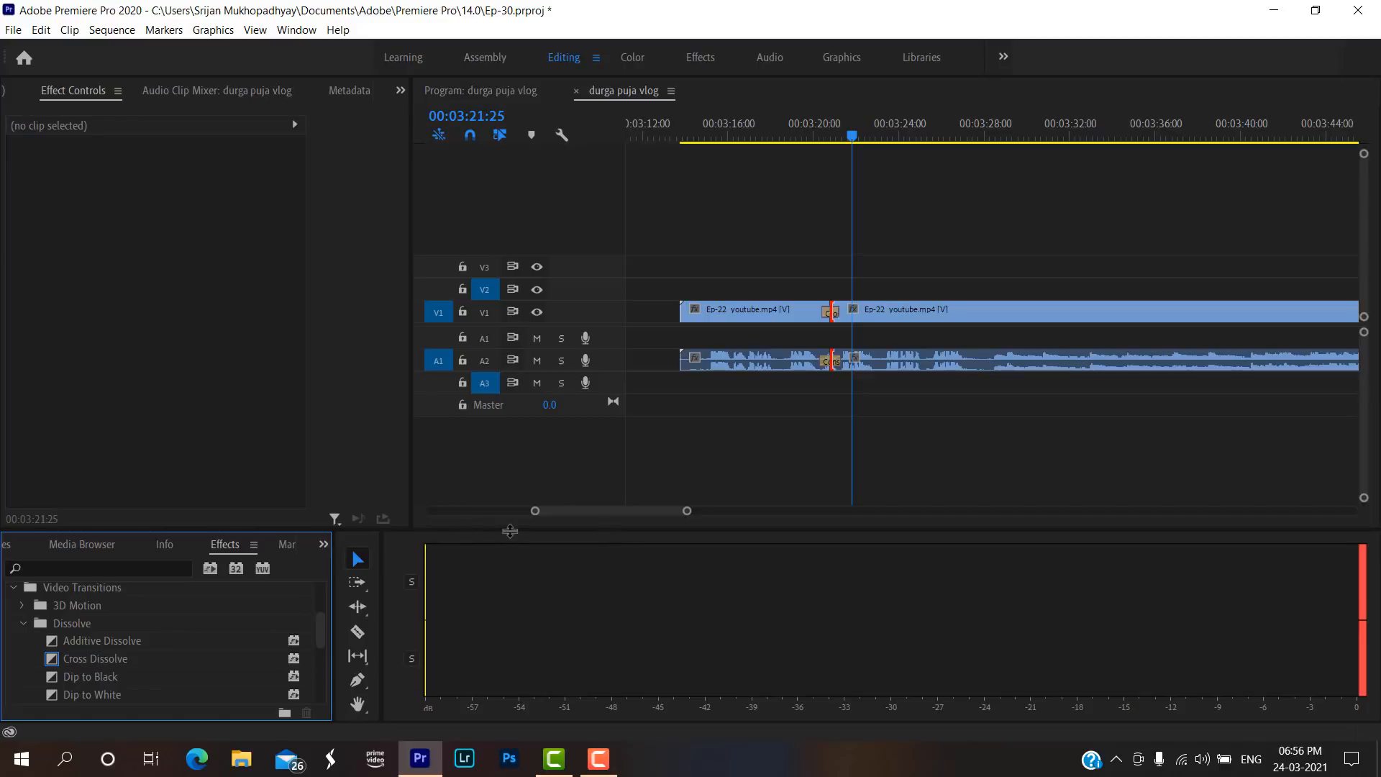
Switch to the workspace that shows the program monitor, the timeline and a stack of all auxiliary panels.
drag(511, 530, 475, 620)
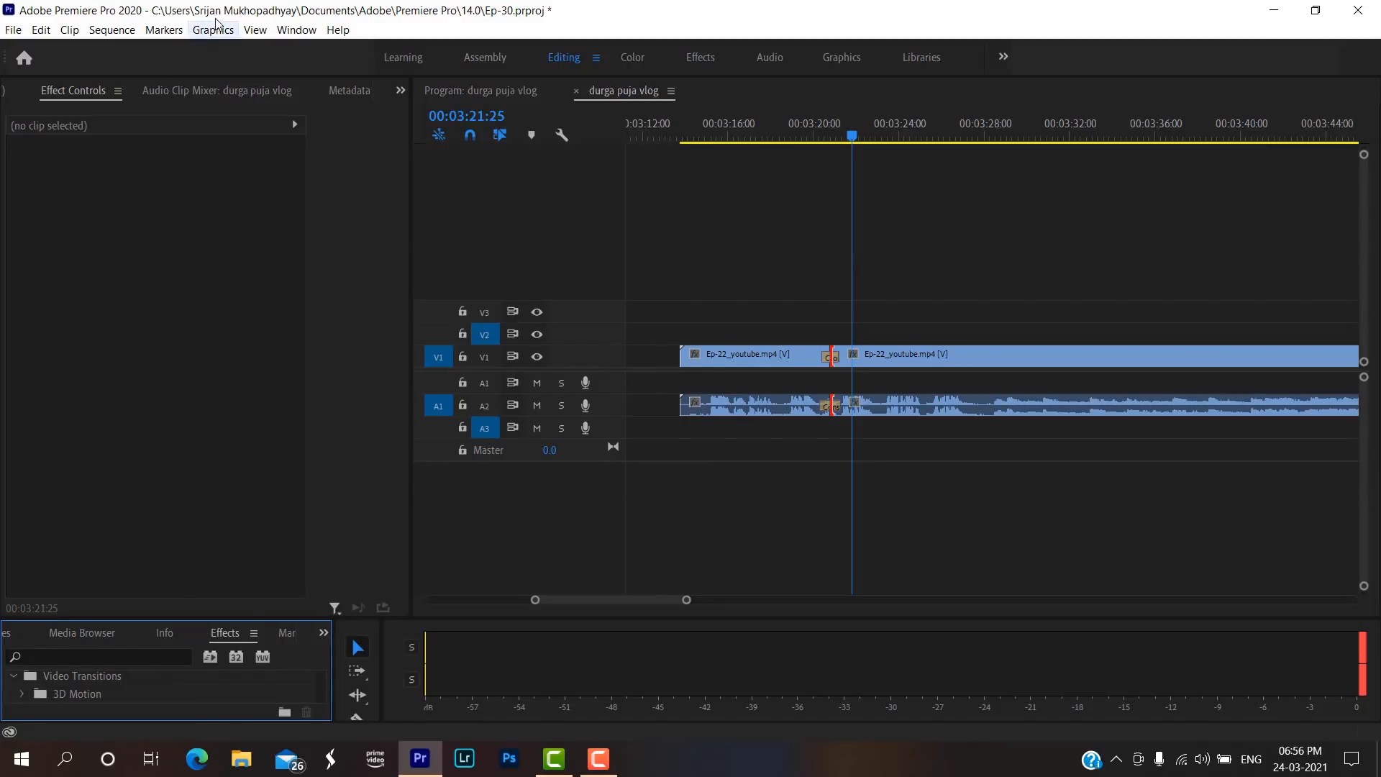
click(296, 29)
mouse_move(327, 49)
click(532, 55)
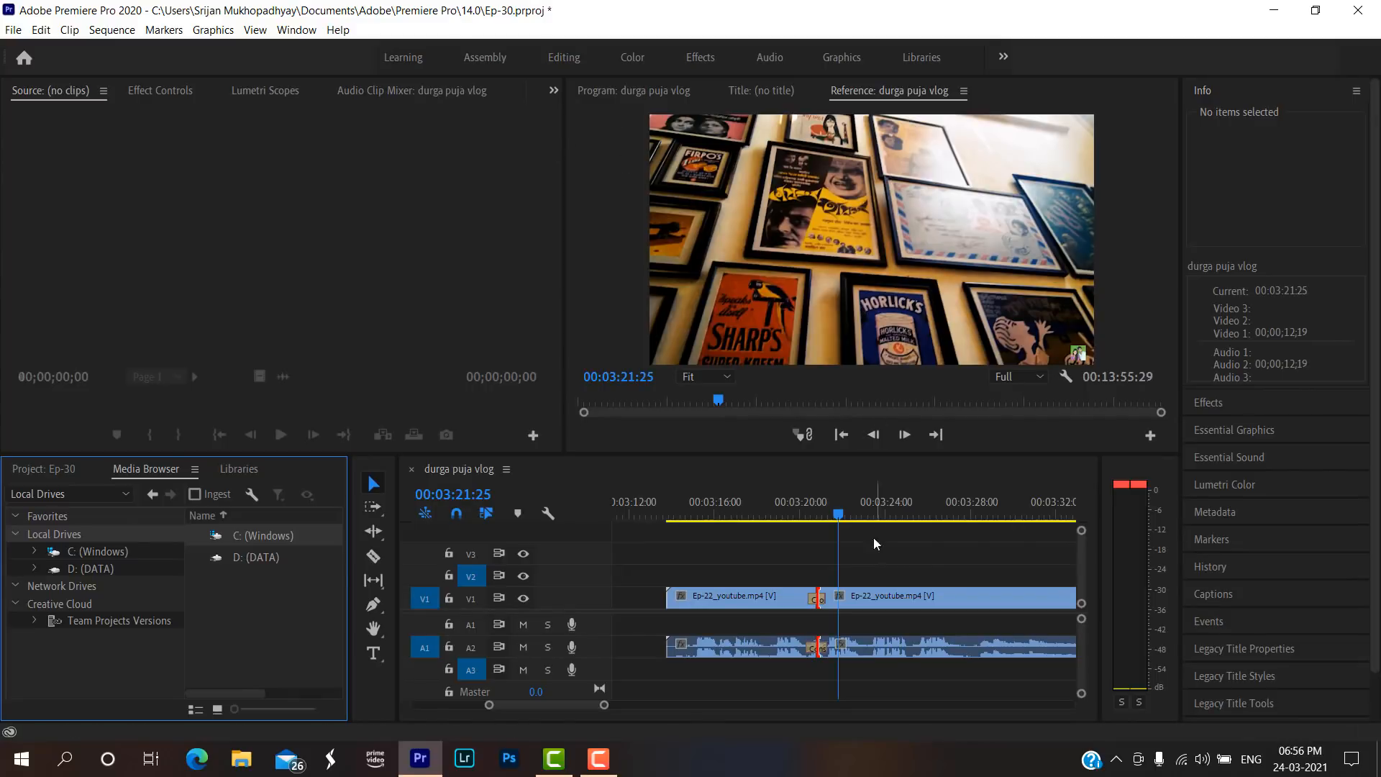
Move the playhead to 00:16:20:28, in the empty timeline area beyond the last clip.
drag(604, 706, 796, 705)
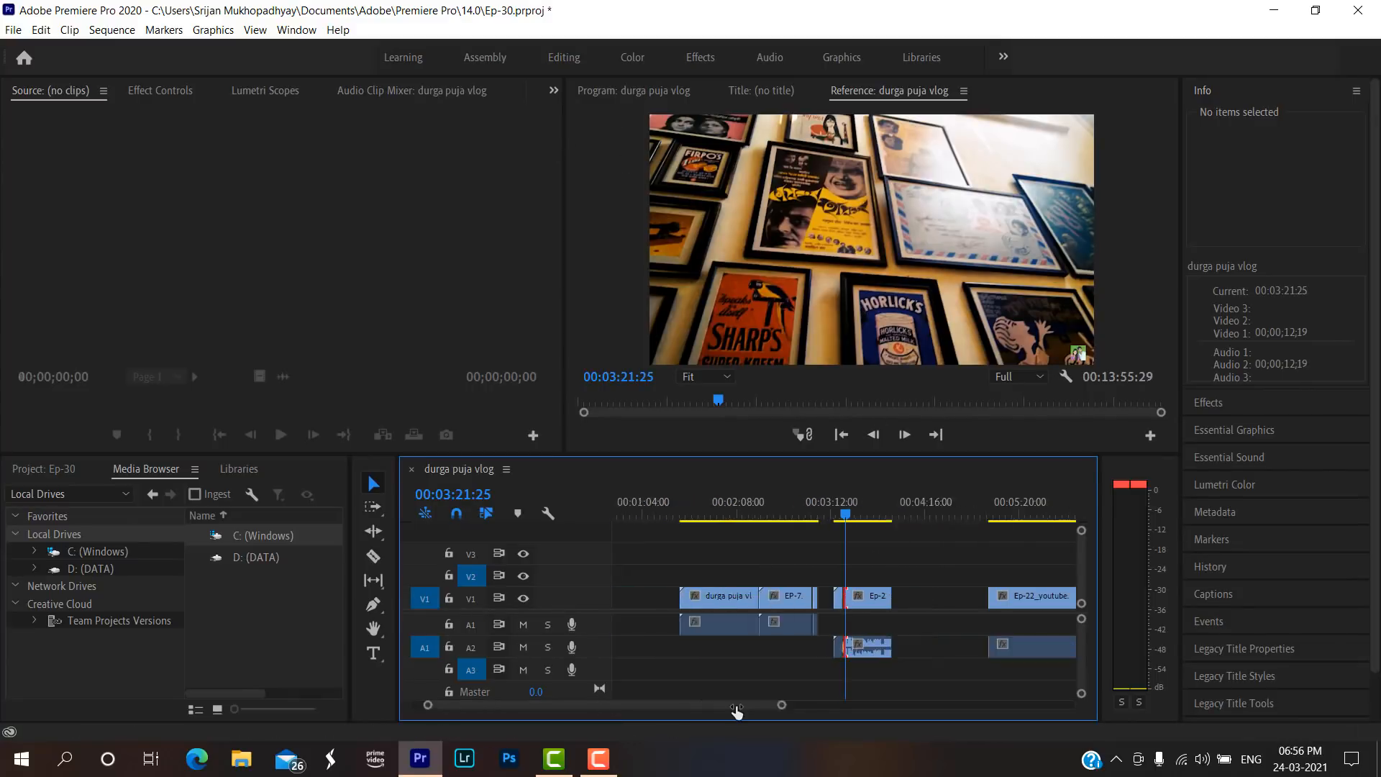
click(851, 515)
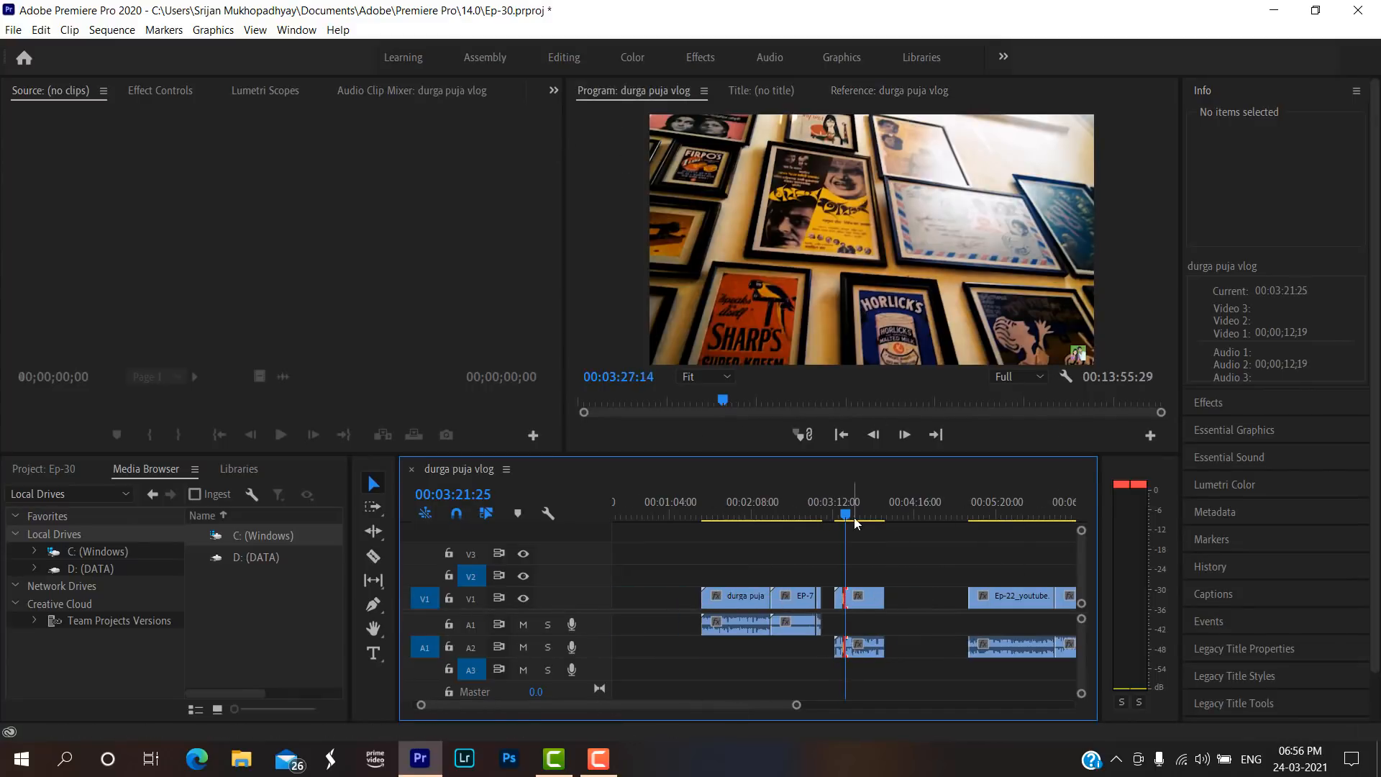
click(750, 515)
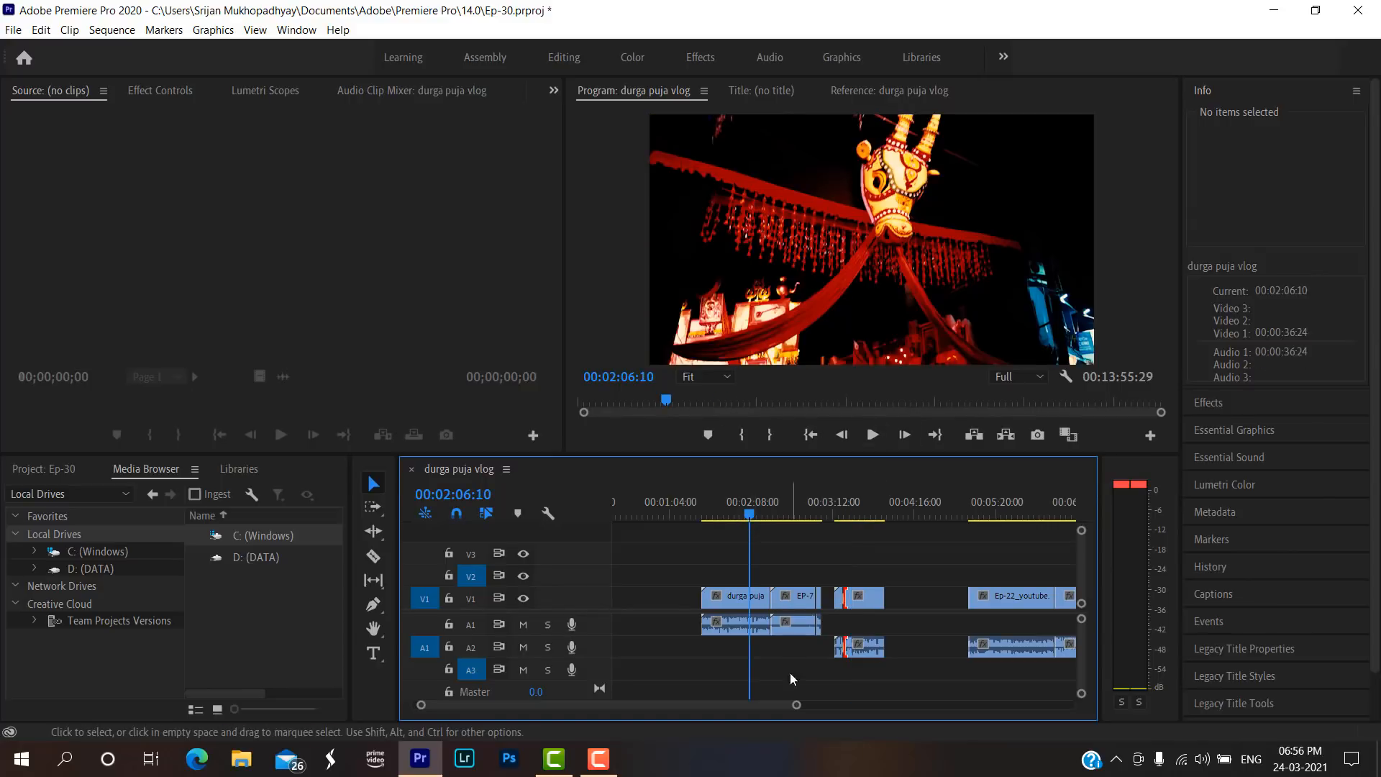
drag(796, 705, 1132, 705)
click(932, 512)
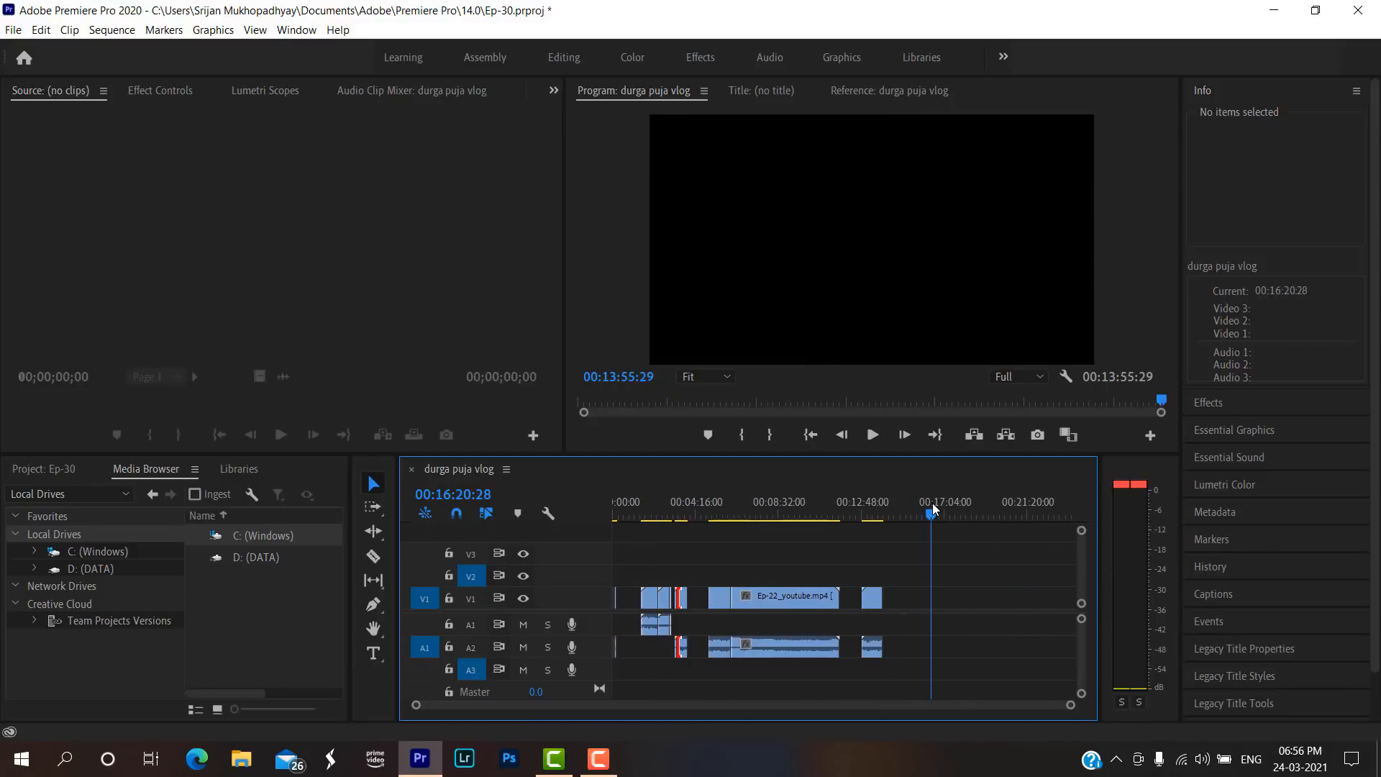
Start importing media and go to the YOUTUBE CONTENT folder inside YOUTUBE on drive D.
key(ctrl+i)
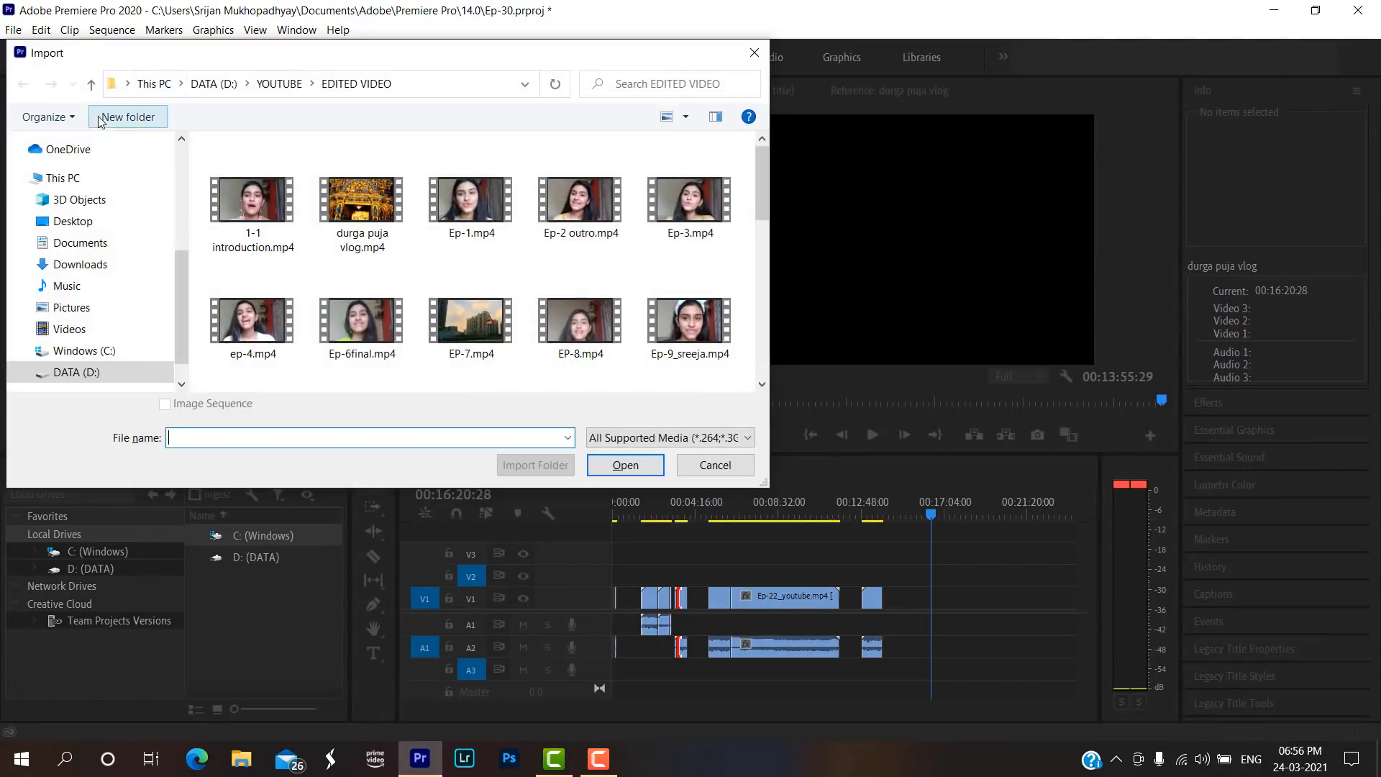
click(91, 83)
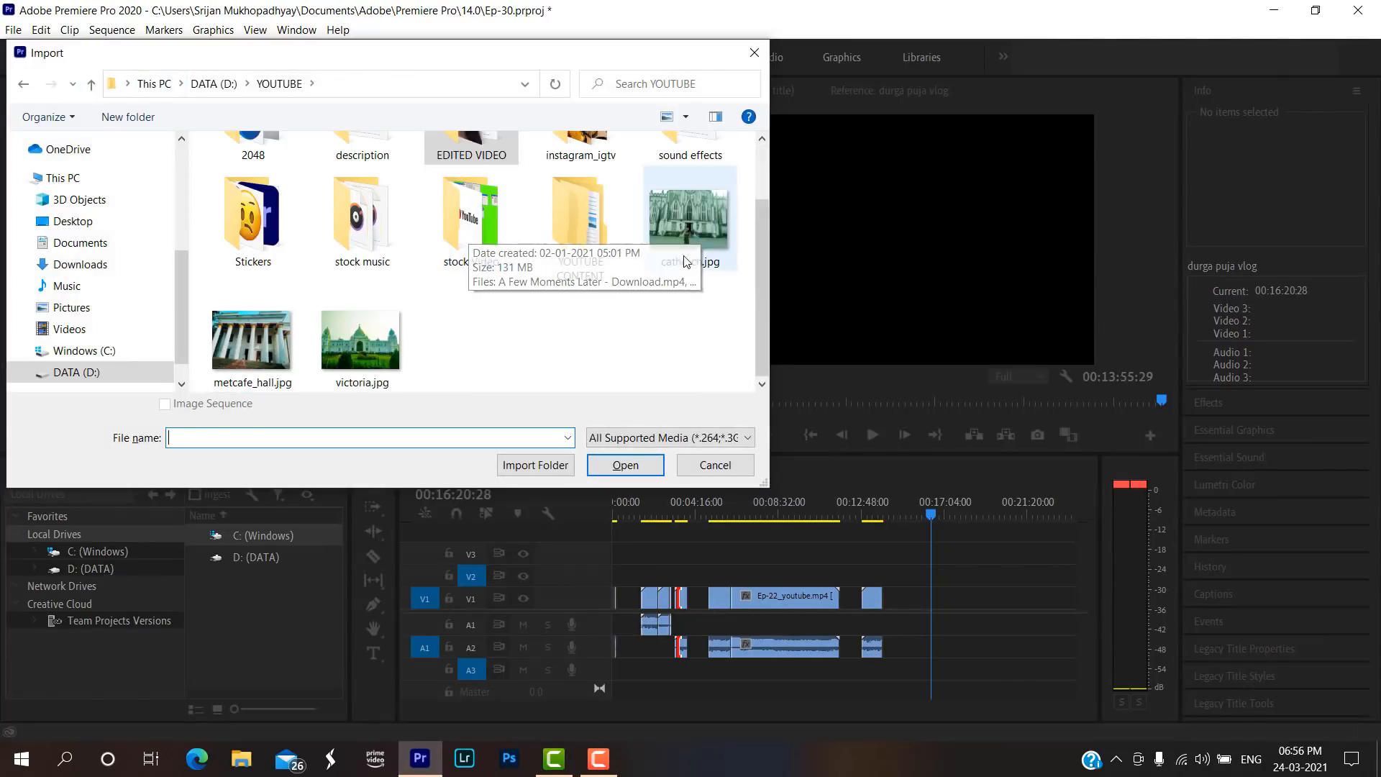
double_click(572, 248)
scroll(318, 278, down, 3)
scroll(318, 278, down, 4)
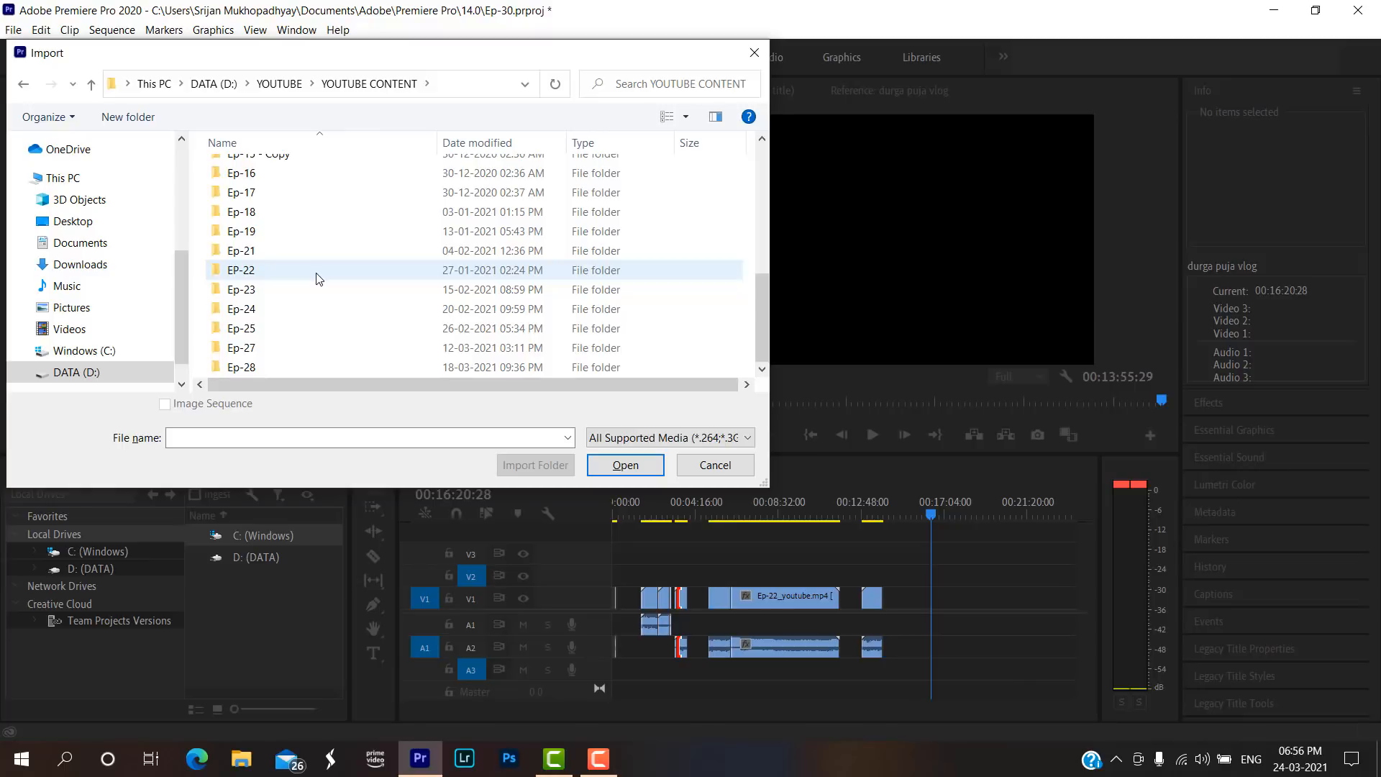
Look through the Ep-28, Ep-25 and Ep-23 folders for suitable raw clips to import.
double_click(295, 364)
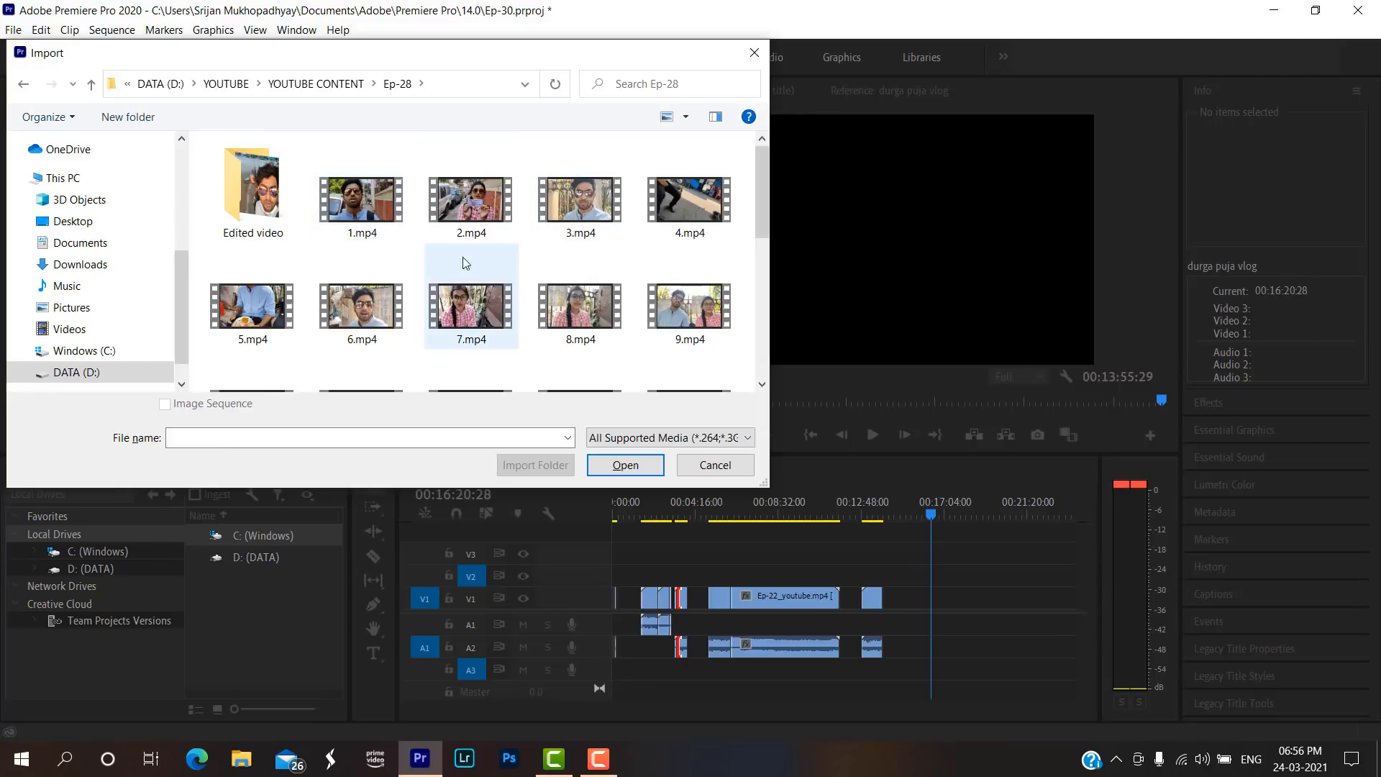
key(alt+Up)
double_click(328, 334)
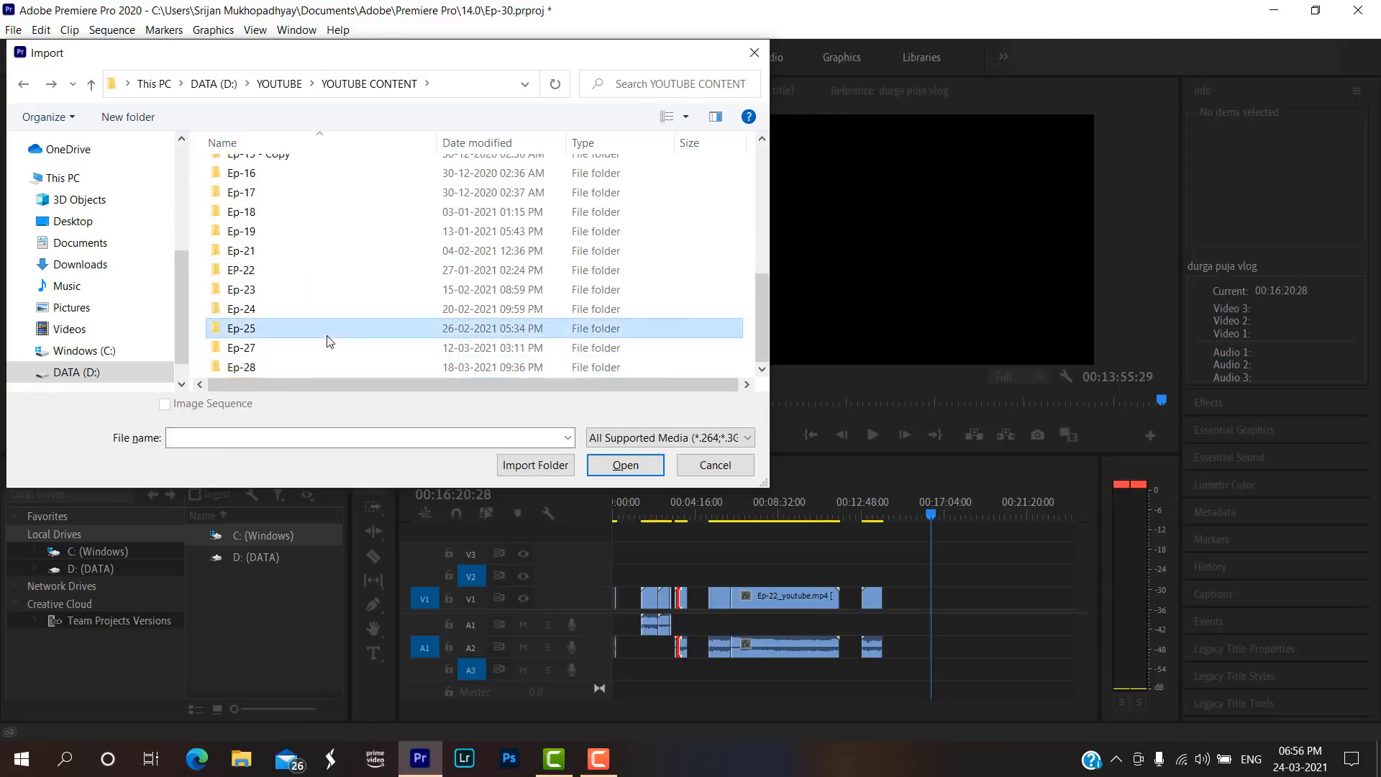
key(alt+Up)
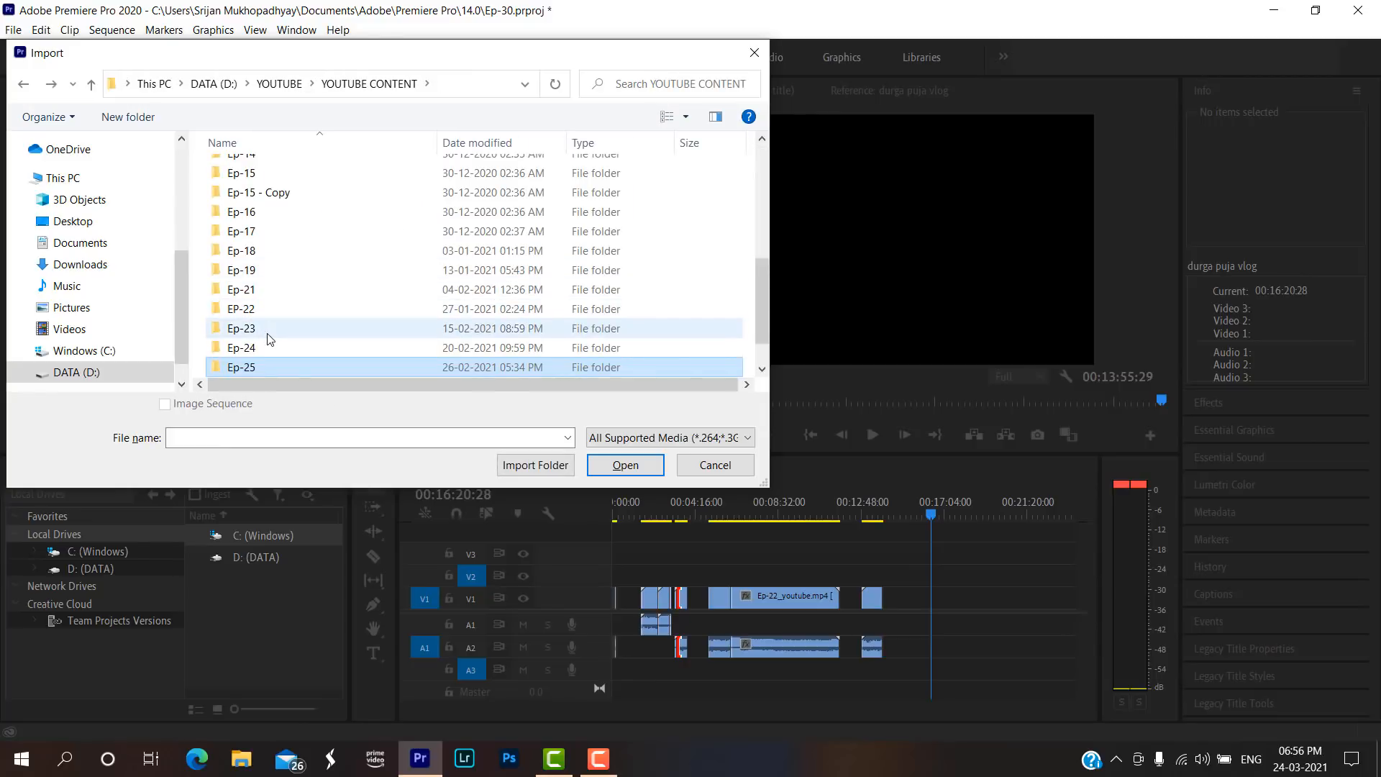
double_click(271, 329)
key(alt+Up)
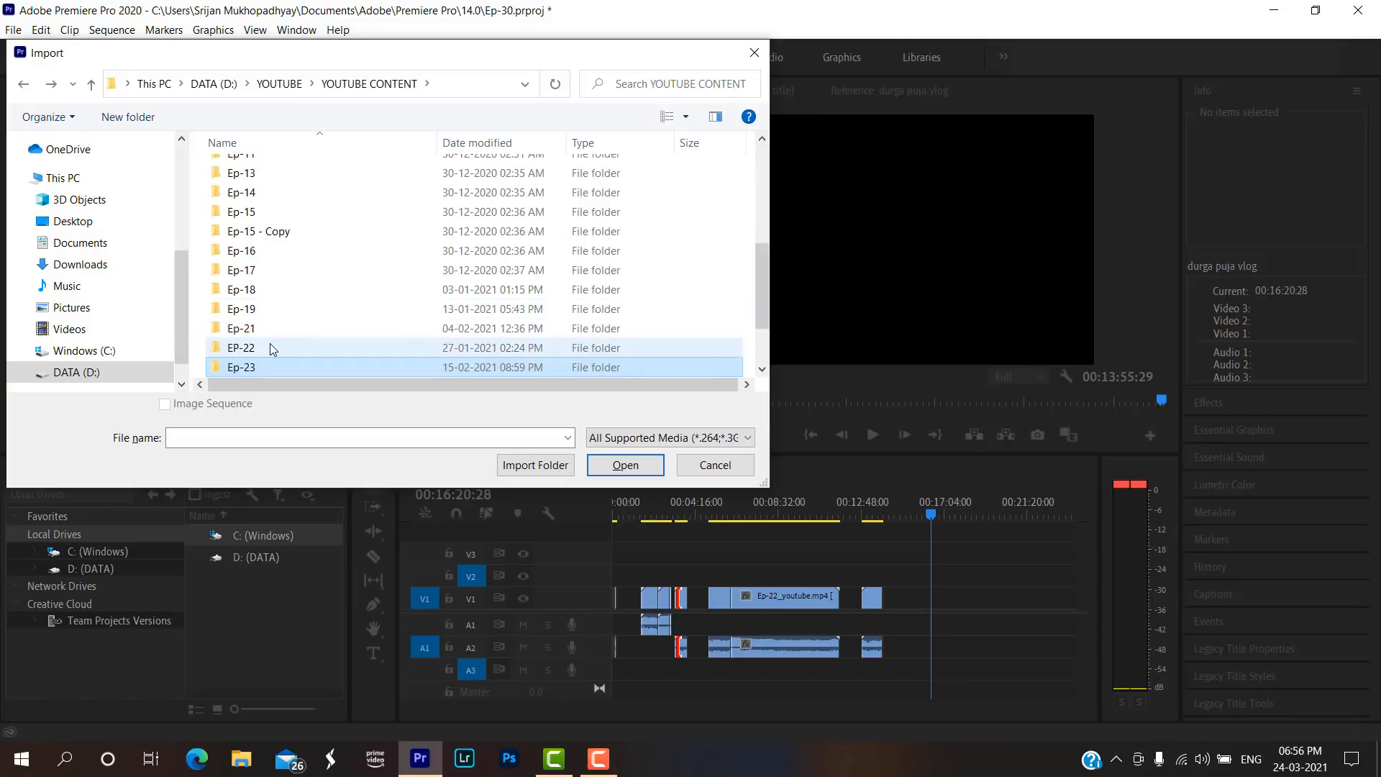
Import 1.mp4 and 2.mp4 from the New folder inside EP-22.
double_click(270, 346)
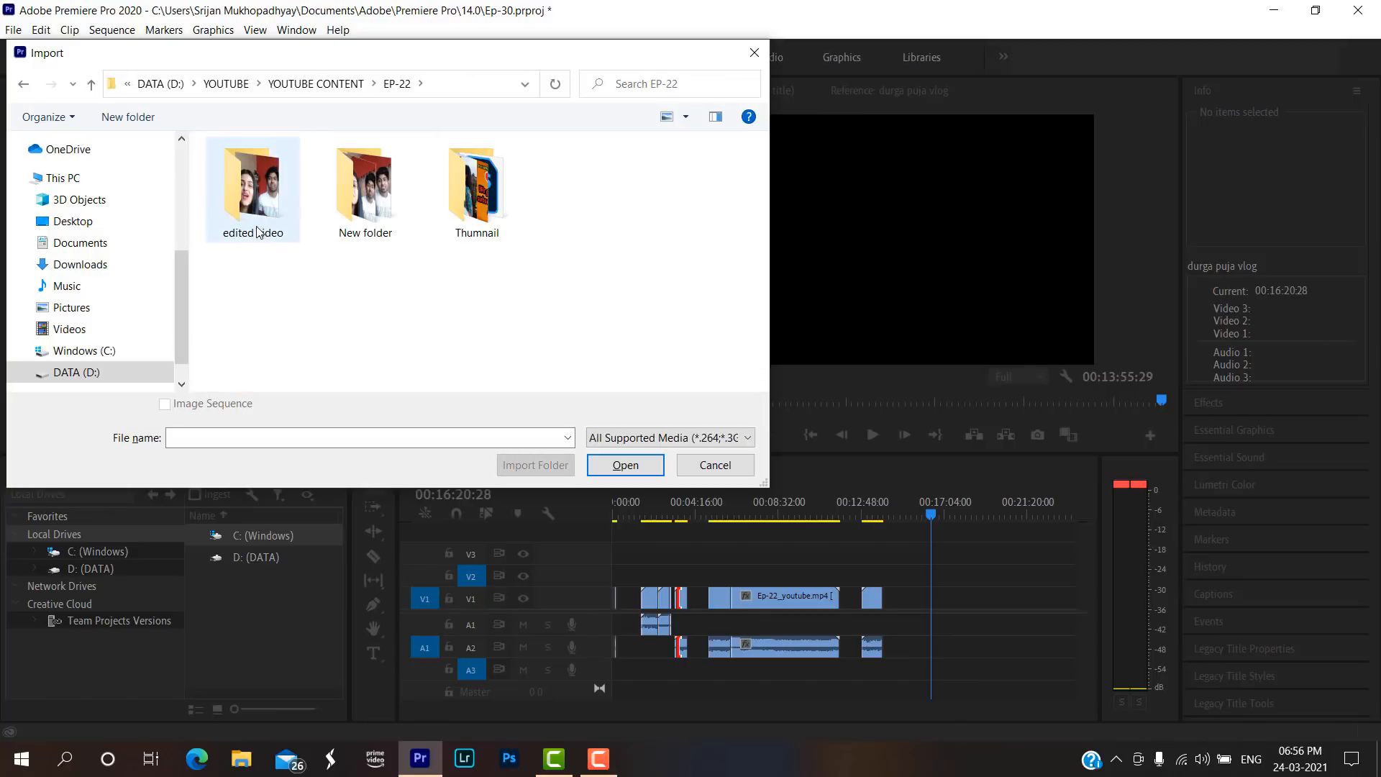
double_click(367, 215)
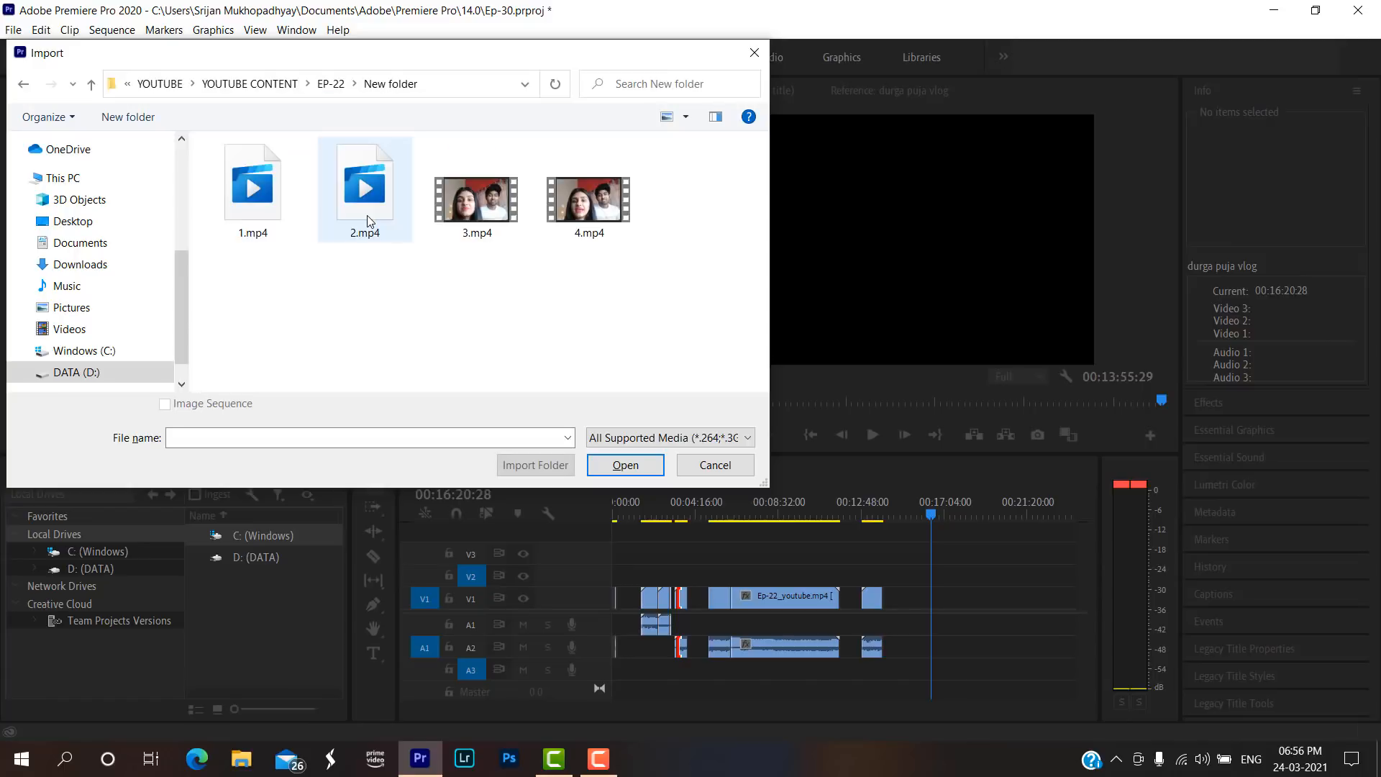
click(282, 219)
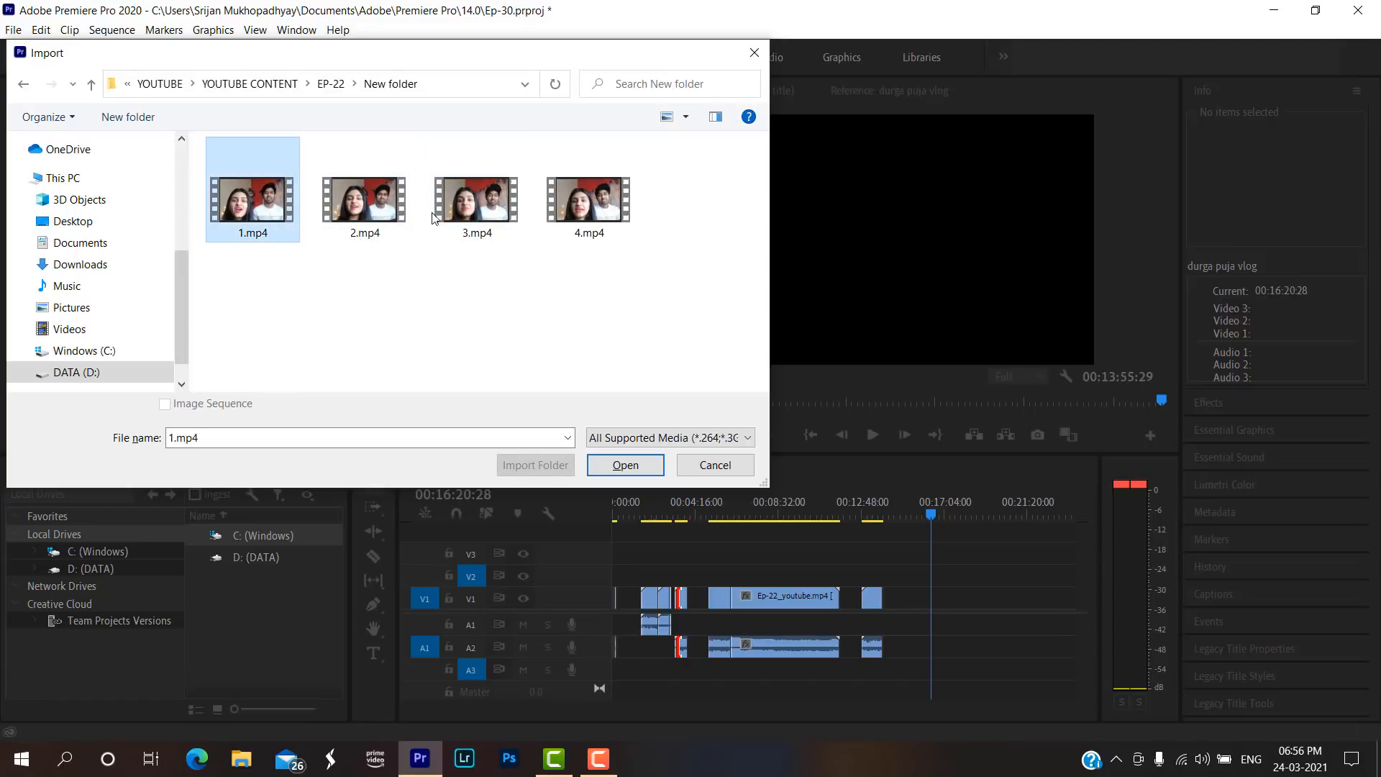
ctrl+click(394, 215)
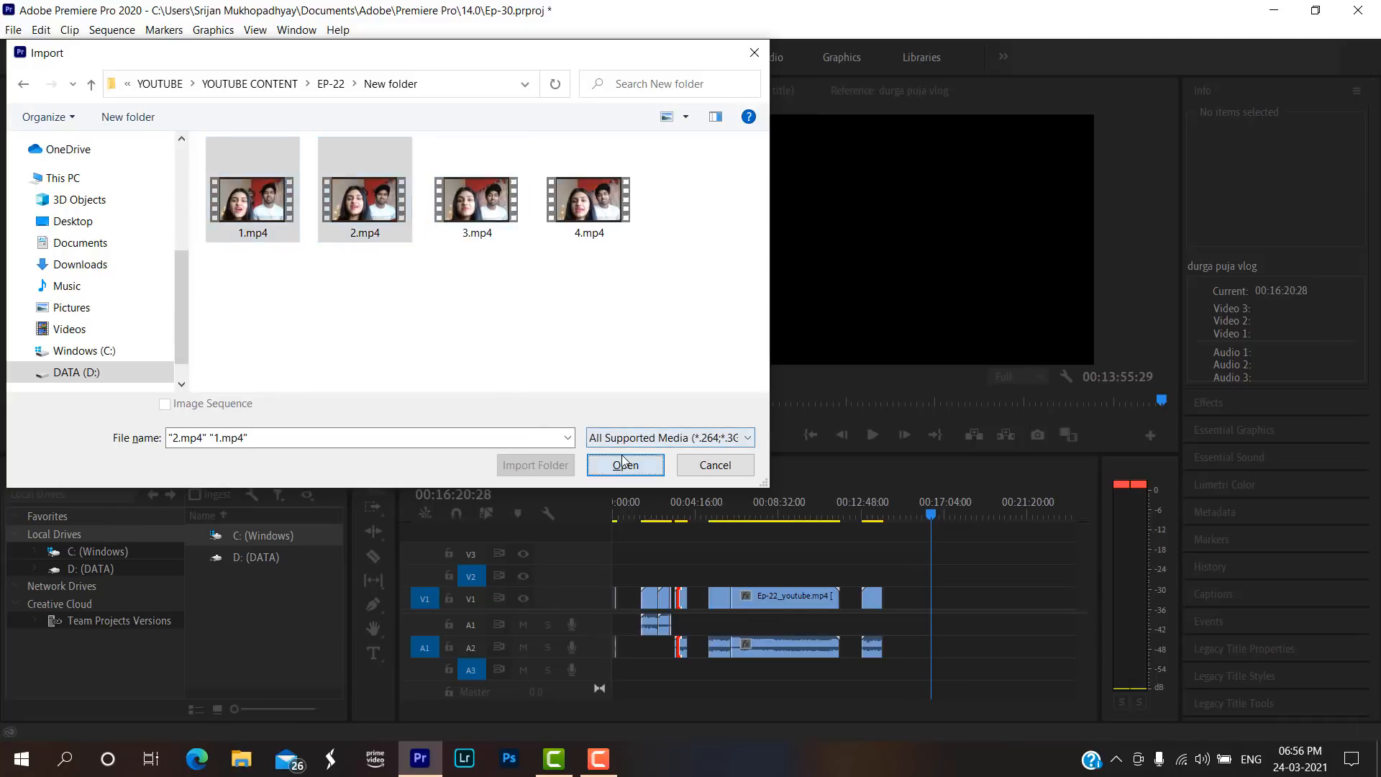
click(624, 460)
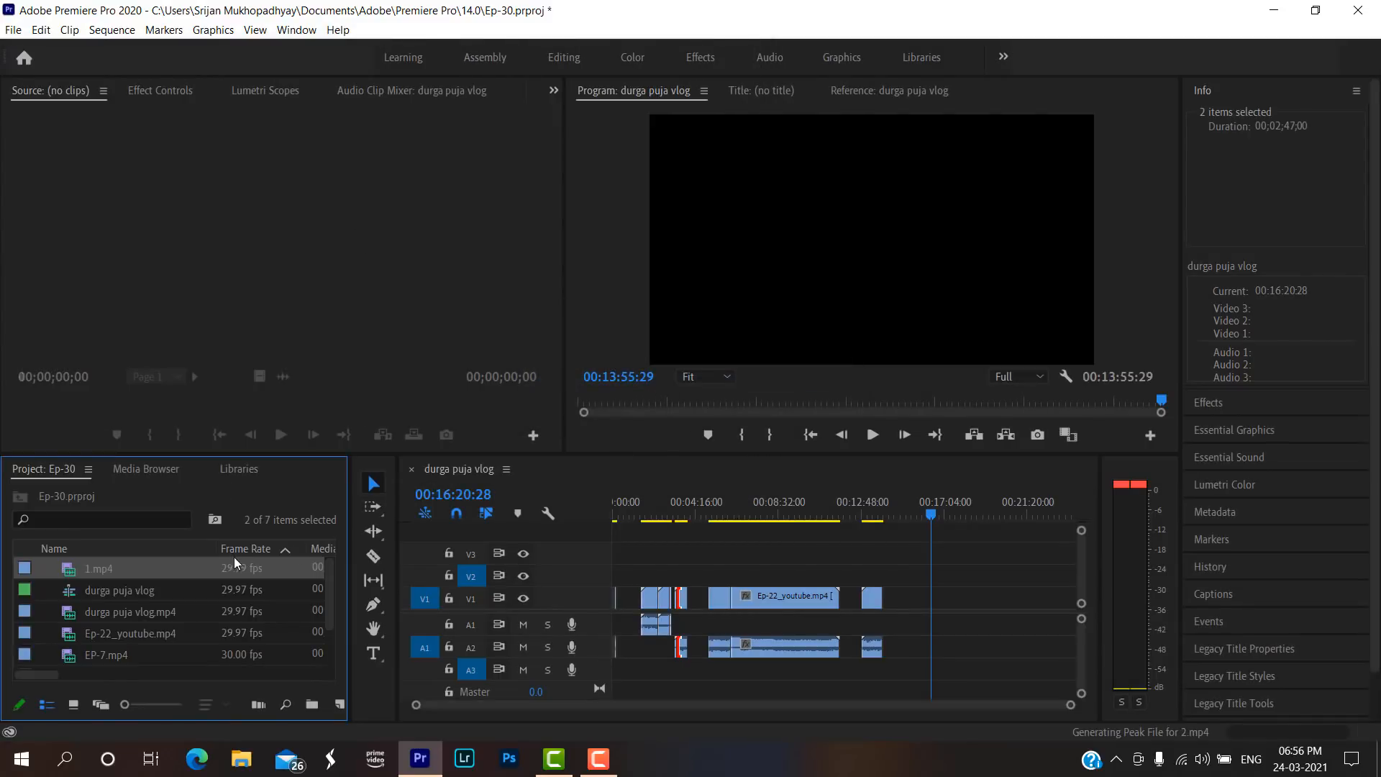
Place 1.mp4 and 2.mp4 back to back on tracks V1 and A1, past the last clip of the sequence.
scroll(204, 568, down, 2)
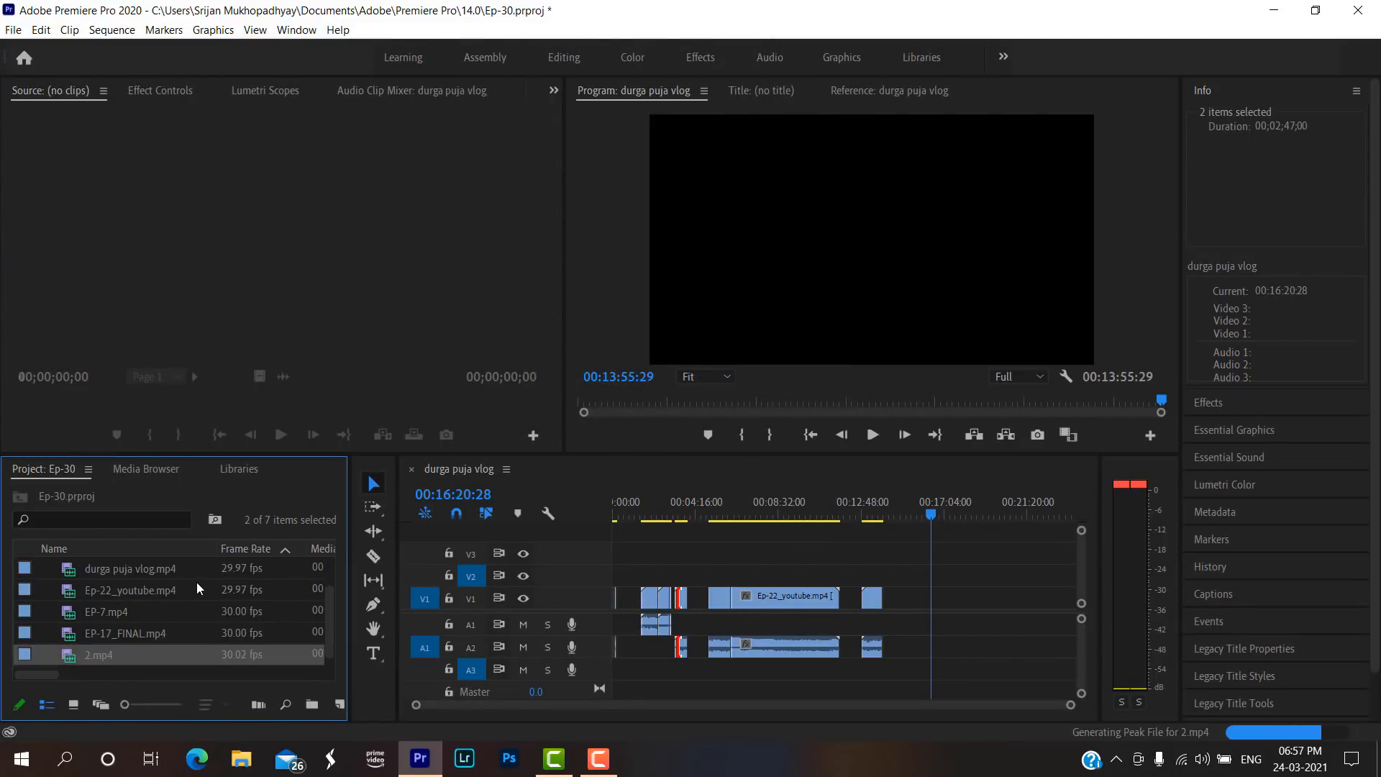
scroll(197, 588, up, 2)
drag(171, 568, 937, 628)
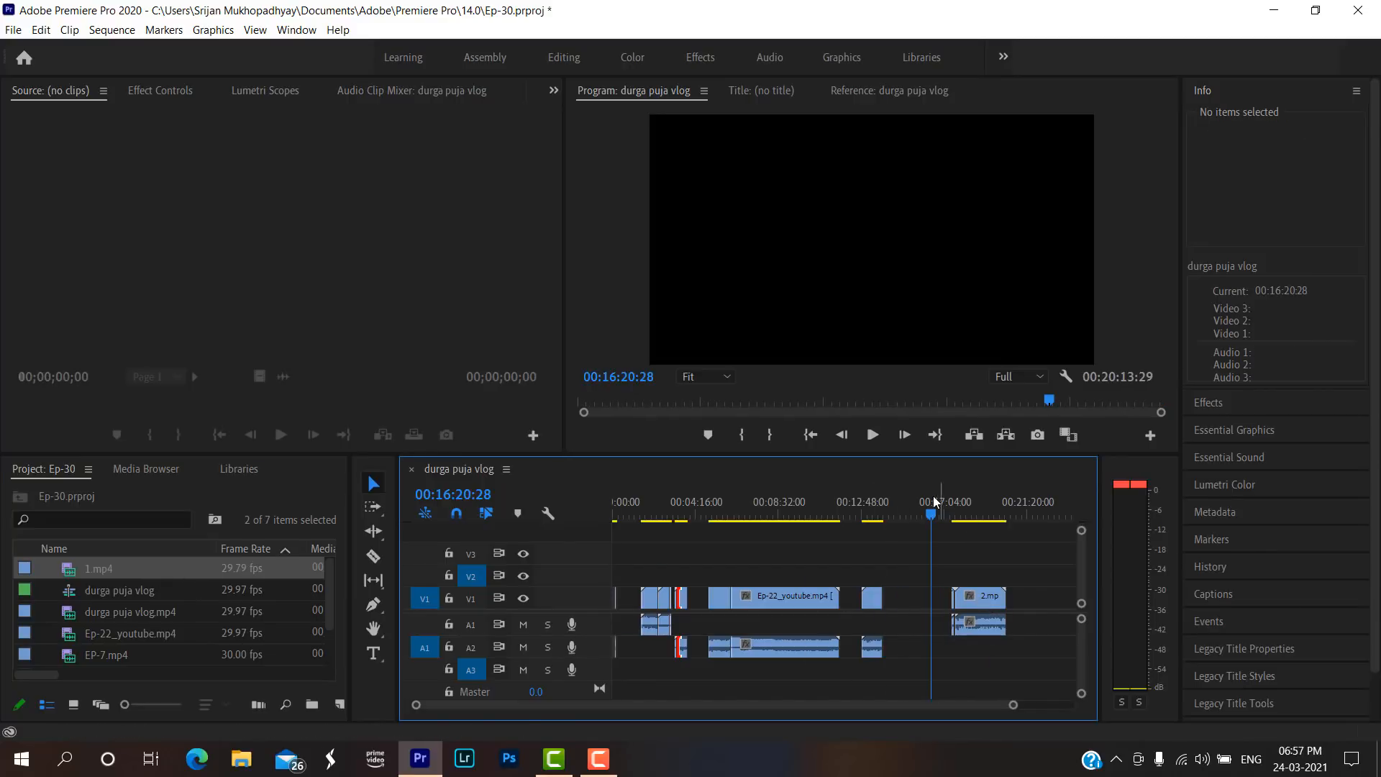
Play the sequence from 00:17:29:08 to review the join between 1.mp4 and 2.mp4.
drag(933, 508, 983, 510)
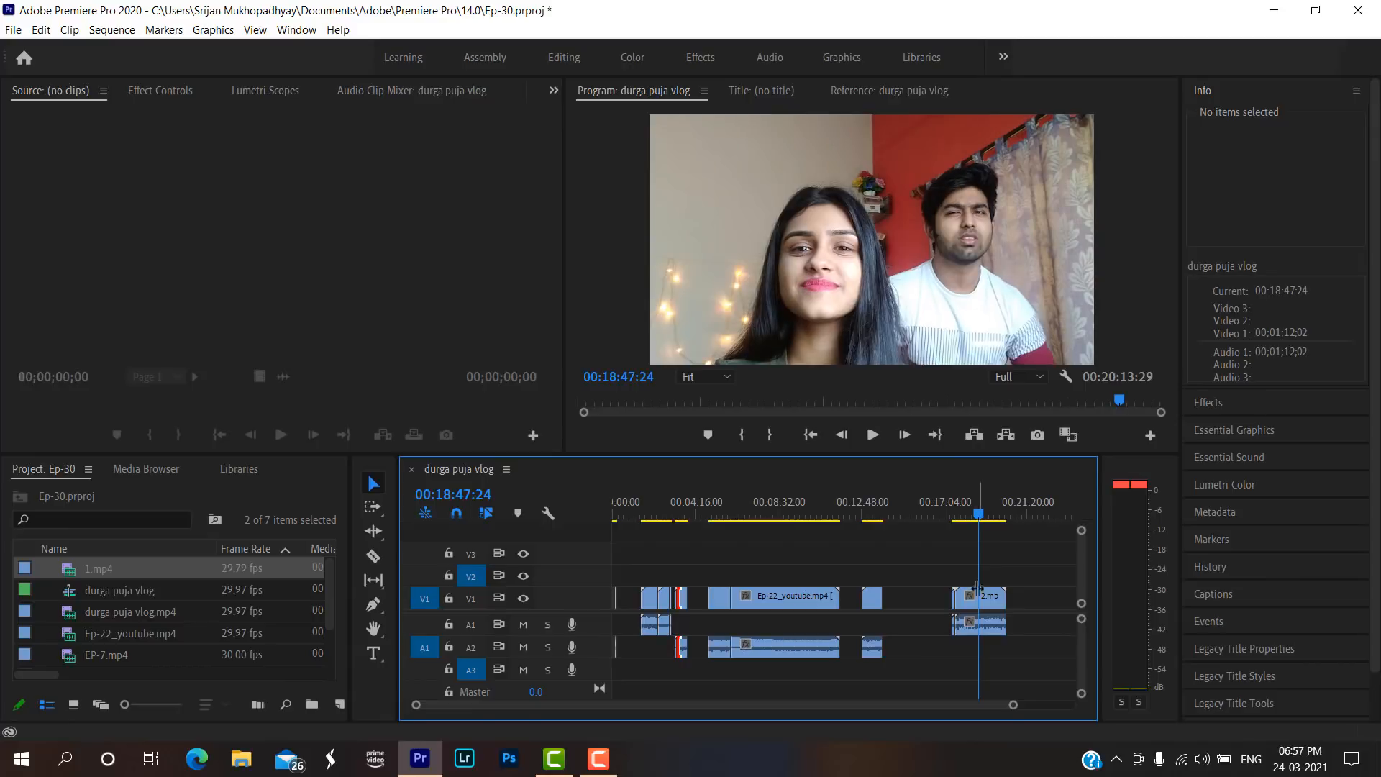
drag(1011, 705, 843, 702)
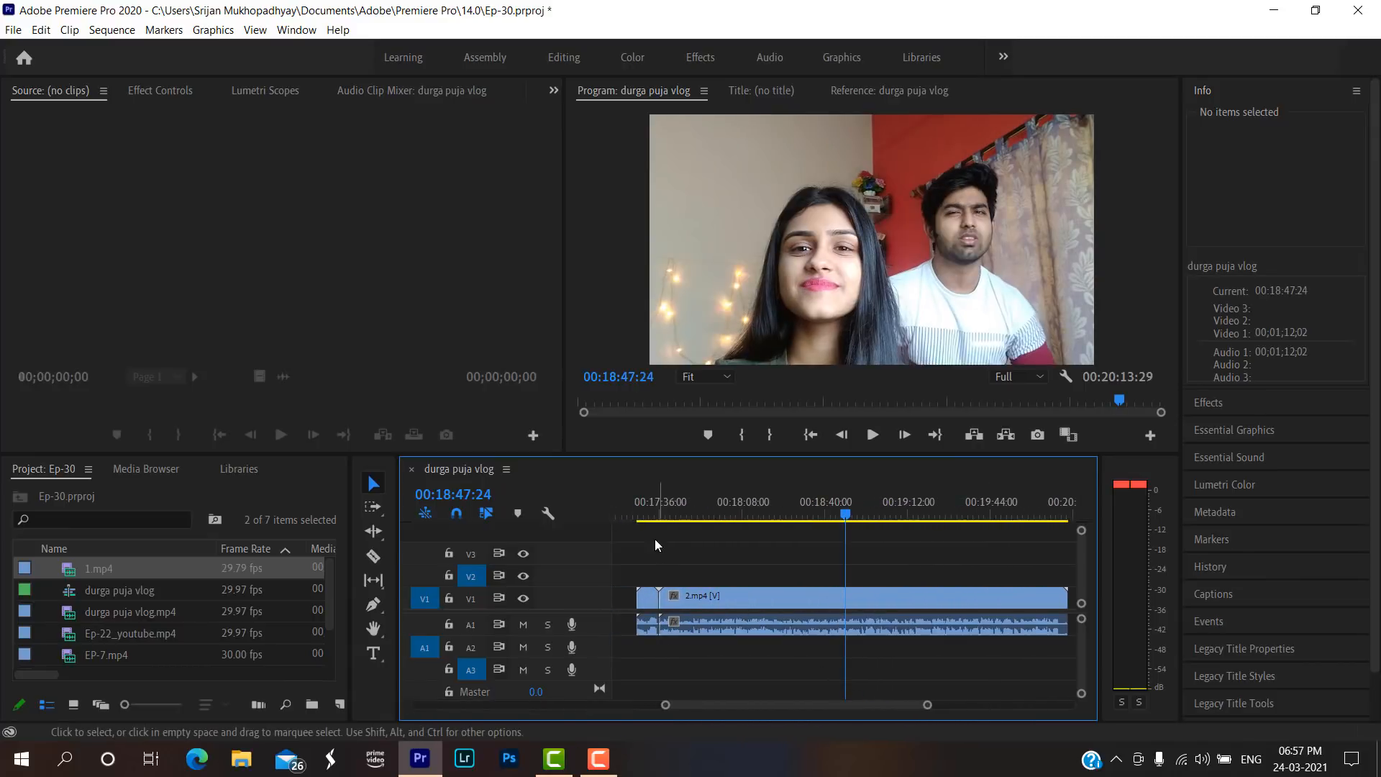
click(643, 514)
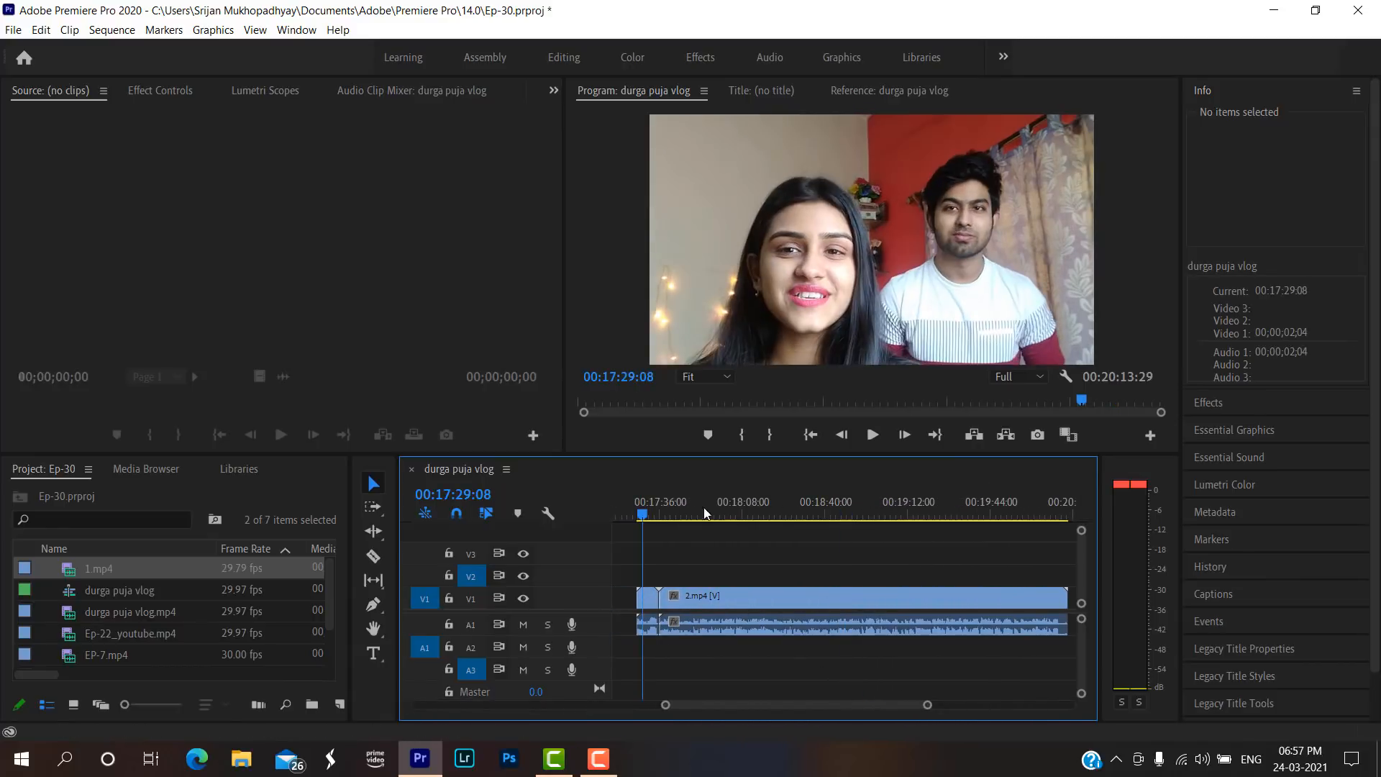
click(874, 435)
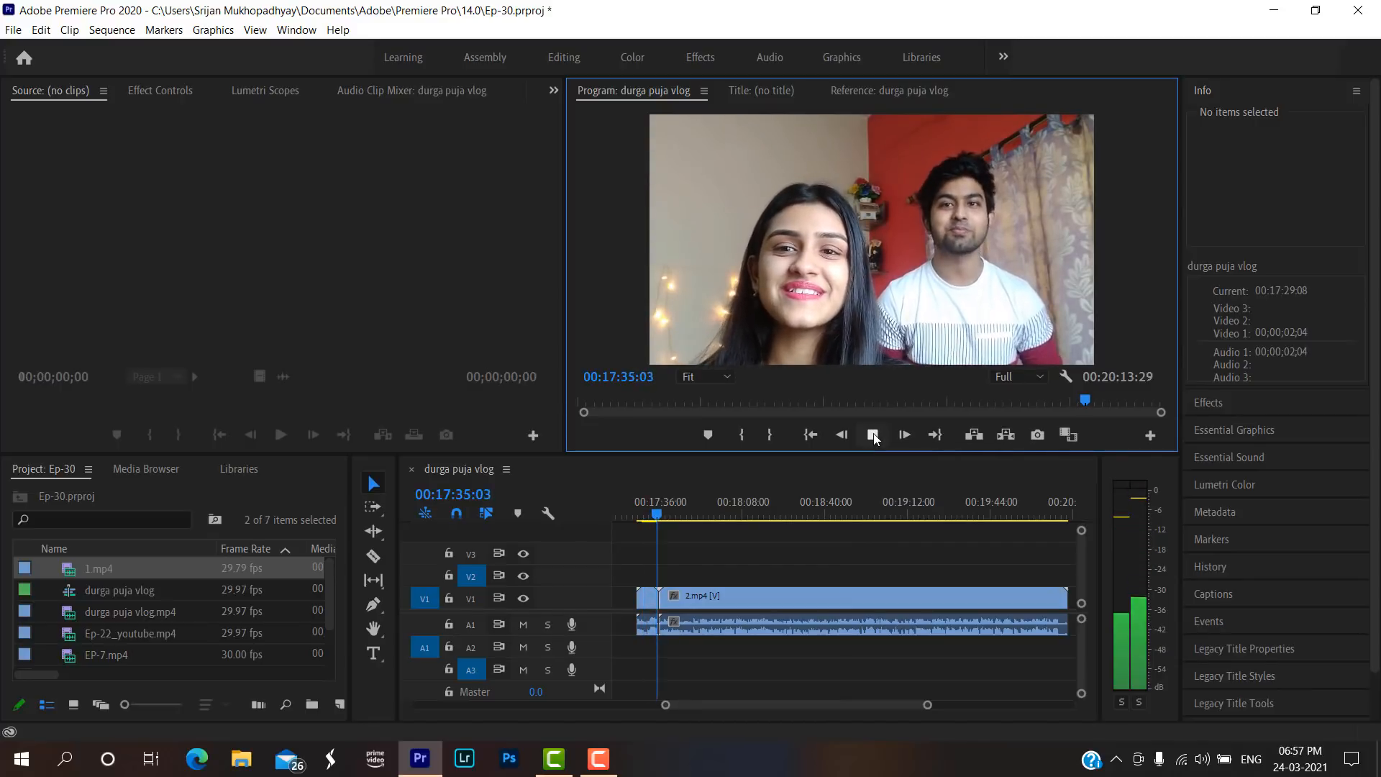
click(873, 433)
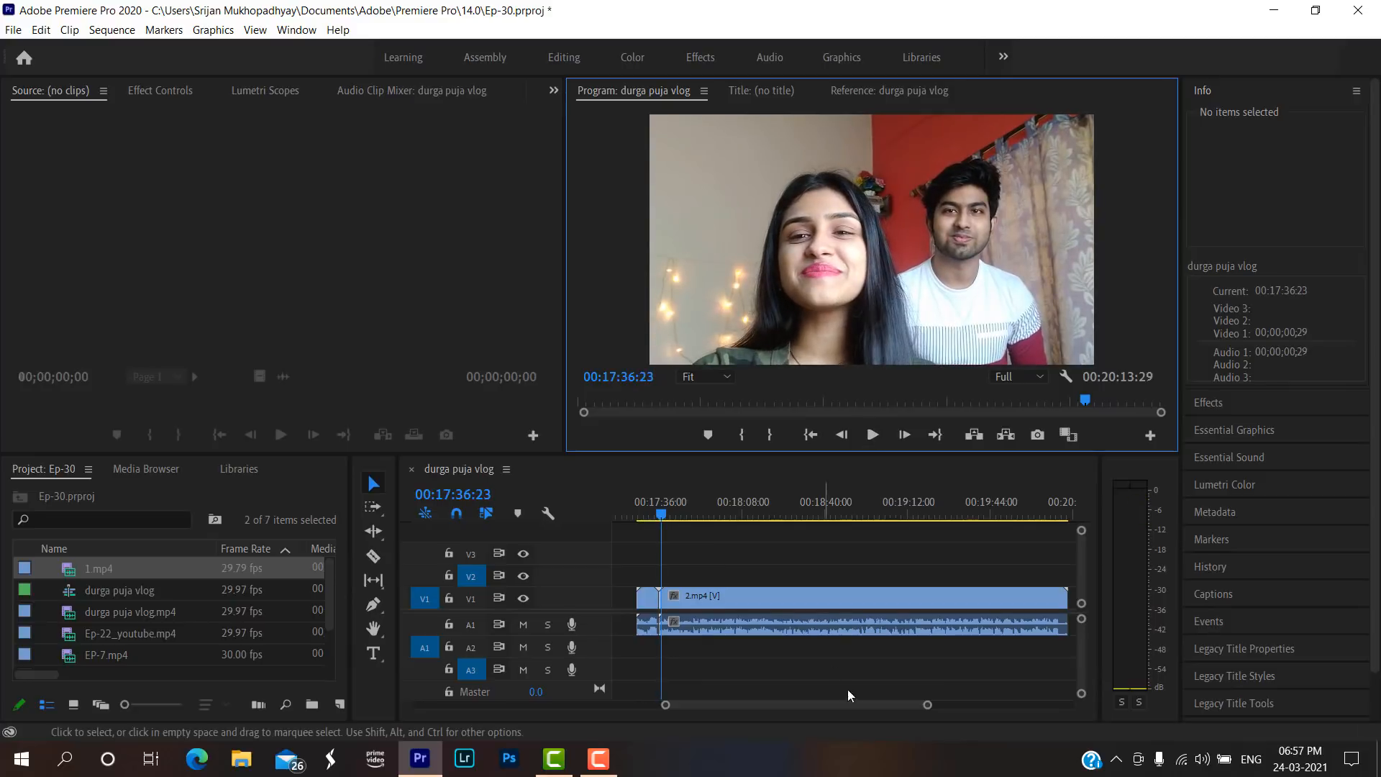
Replay the end of 1.mp4 from 00:17:34:22 and set the playhead at 00:17:34:26, just before the join with 2.mp4.
drag(926, 704, 809, 709)
click(722, 513)
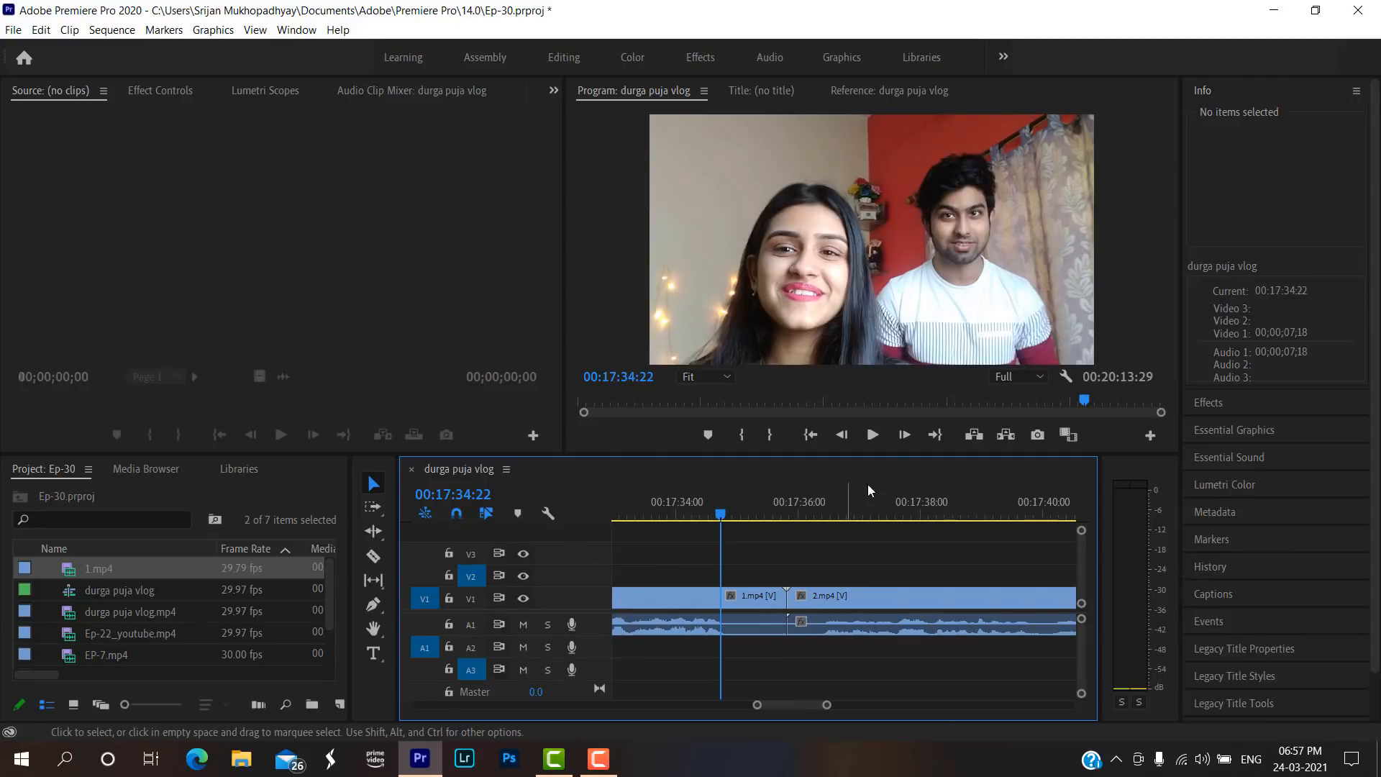
click(873, 437)
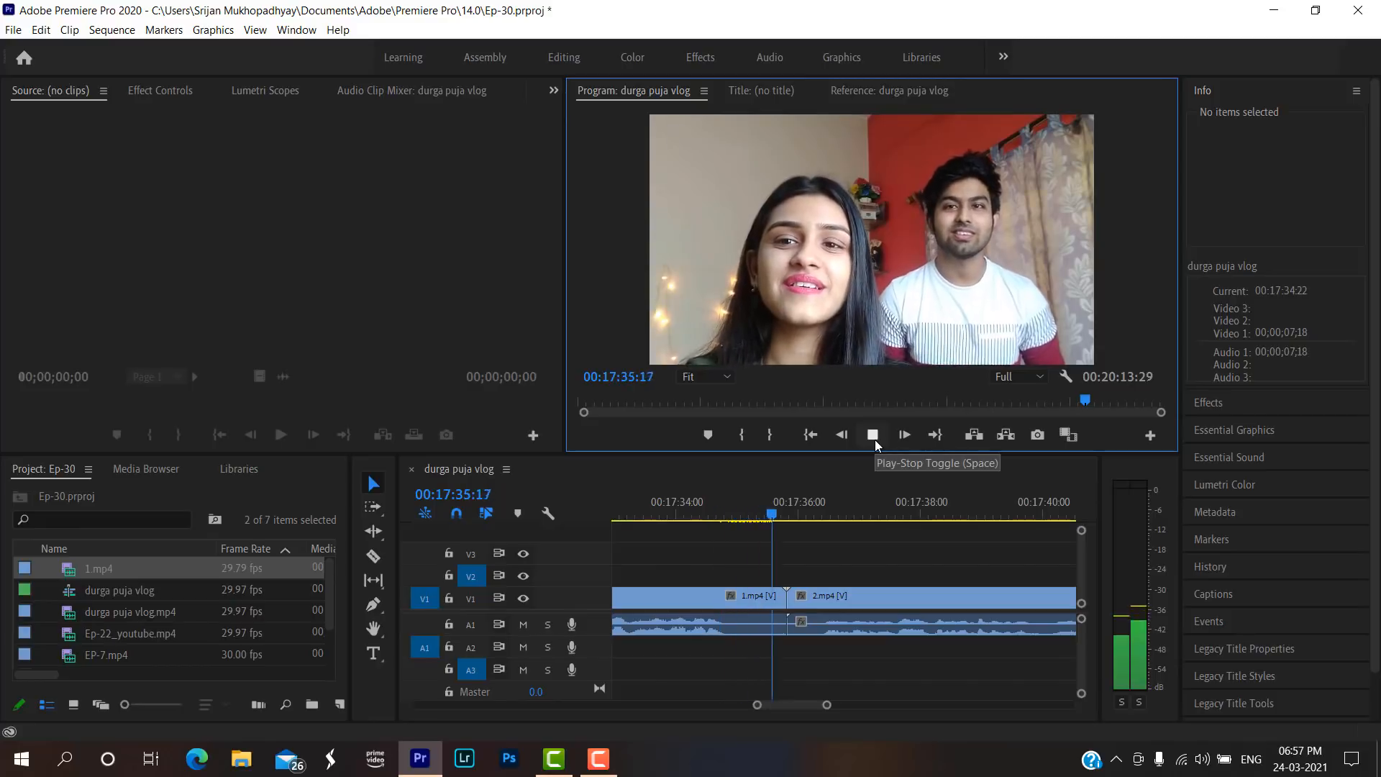
click(875, 438)
click(733, 513)
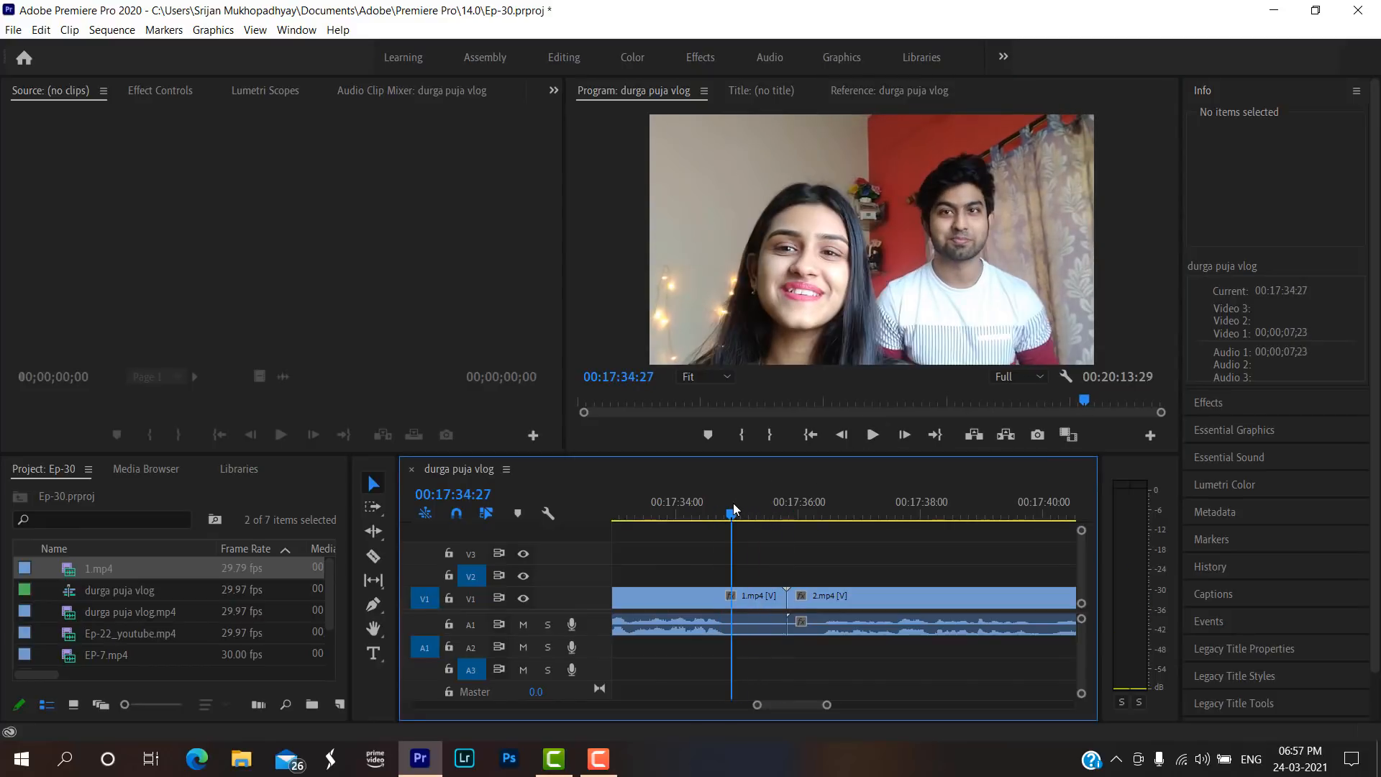
drag(736, 512, 730, 513)
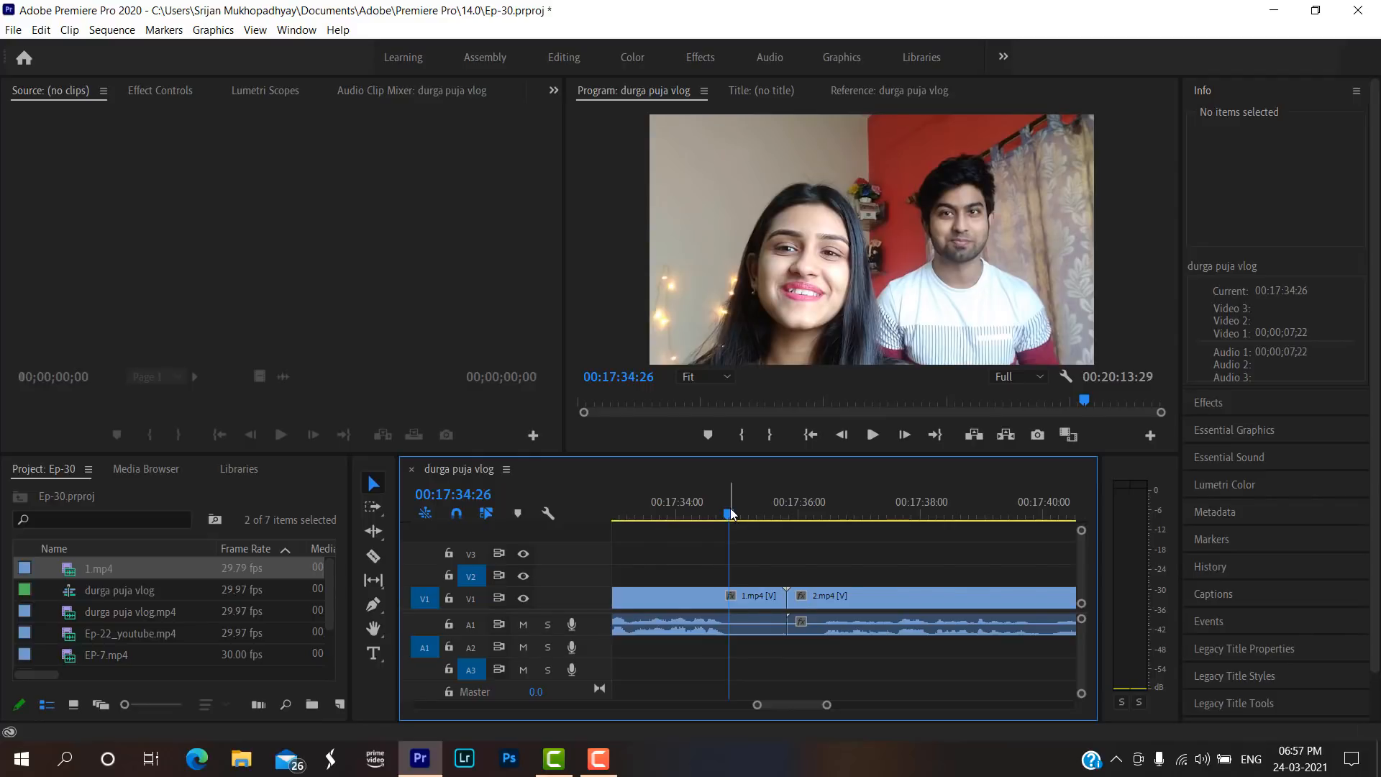
Split 1.mp4 at 00:17:34:26, delete the short remainder before 2.mp4, and close the gap it leaves.
key(c)
click(731, 596)
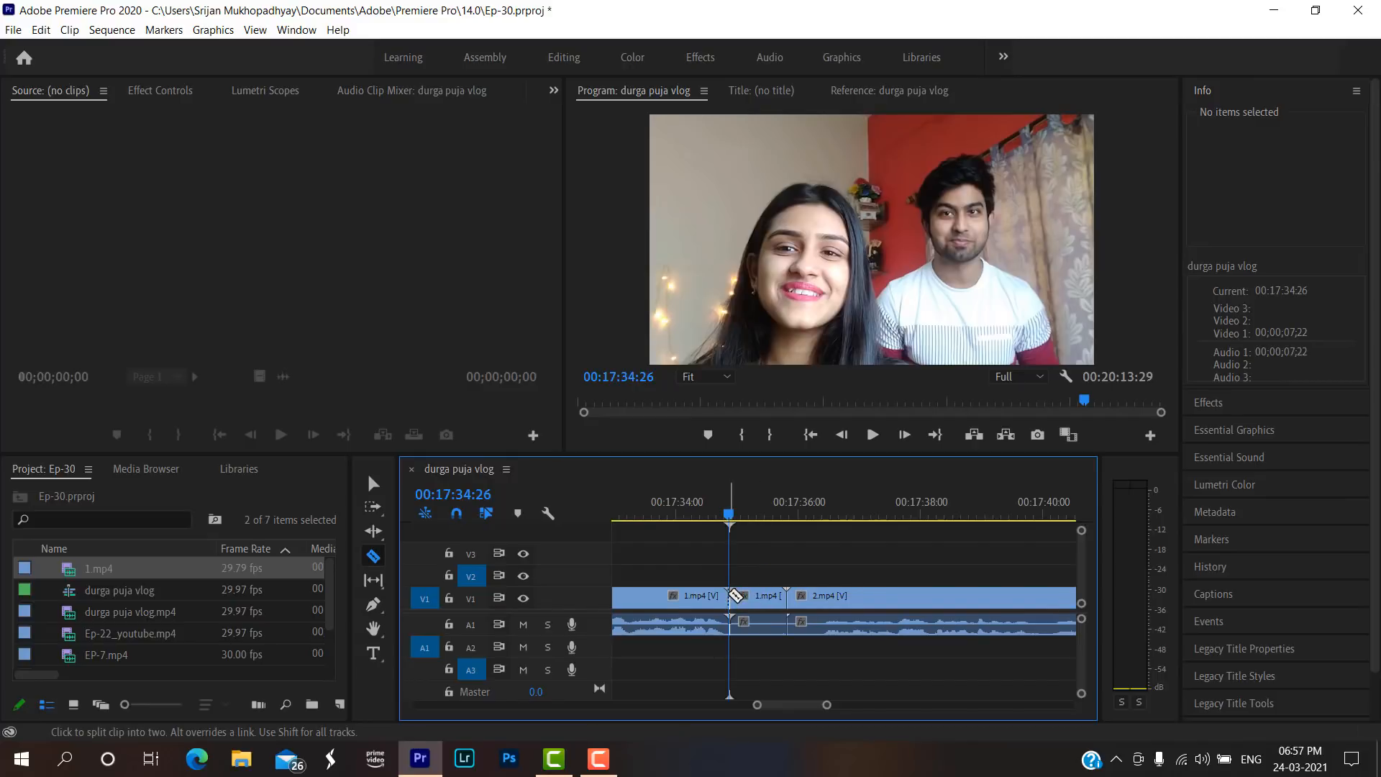
key(v)
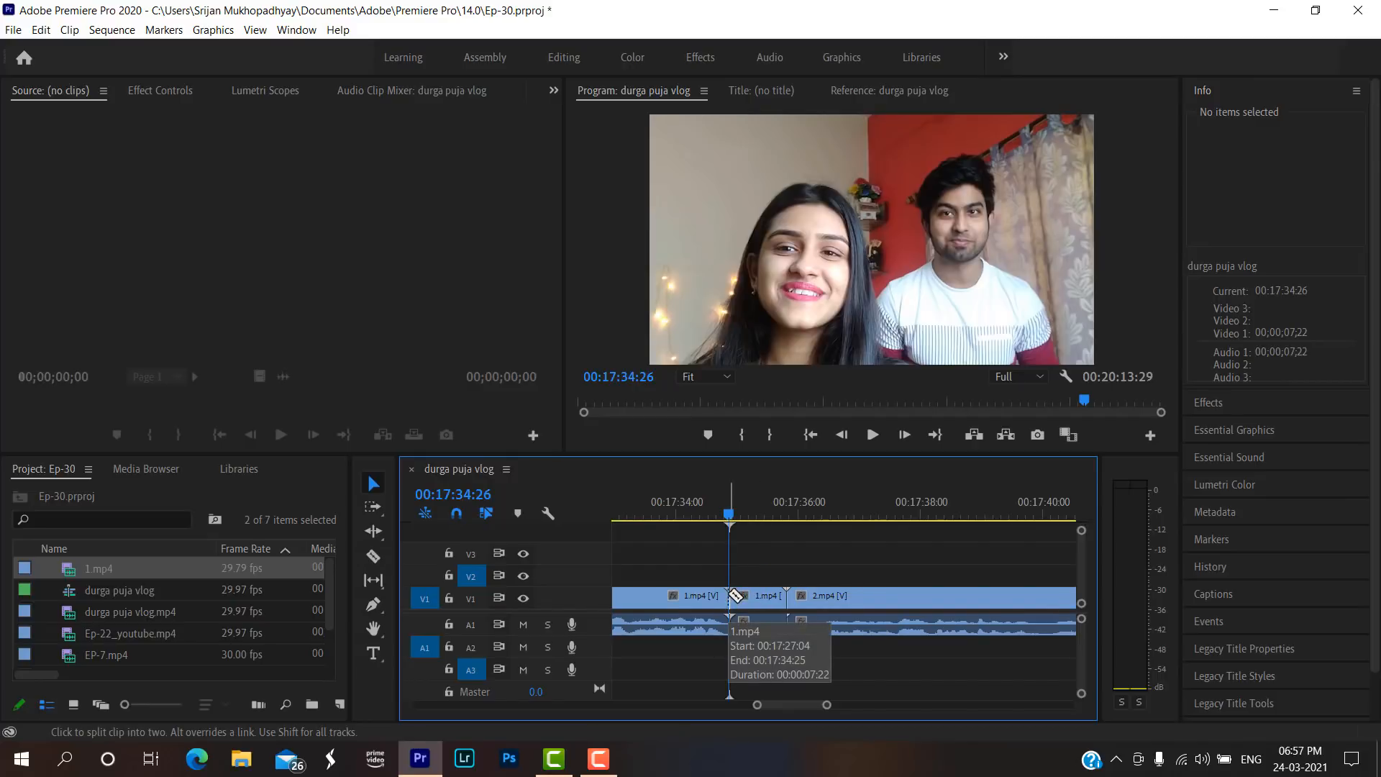
click(762, 597)
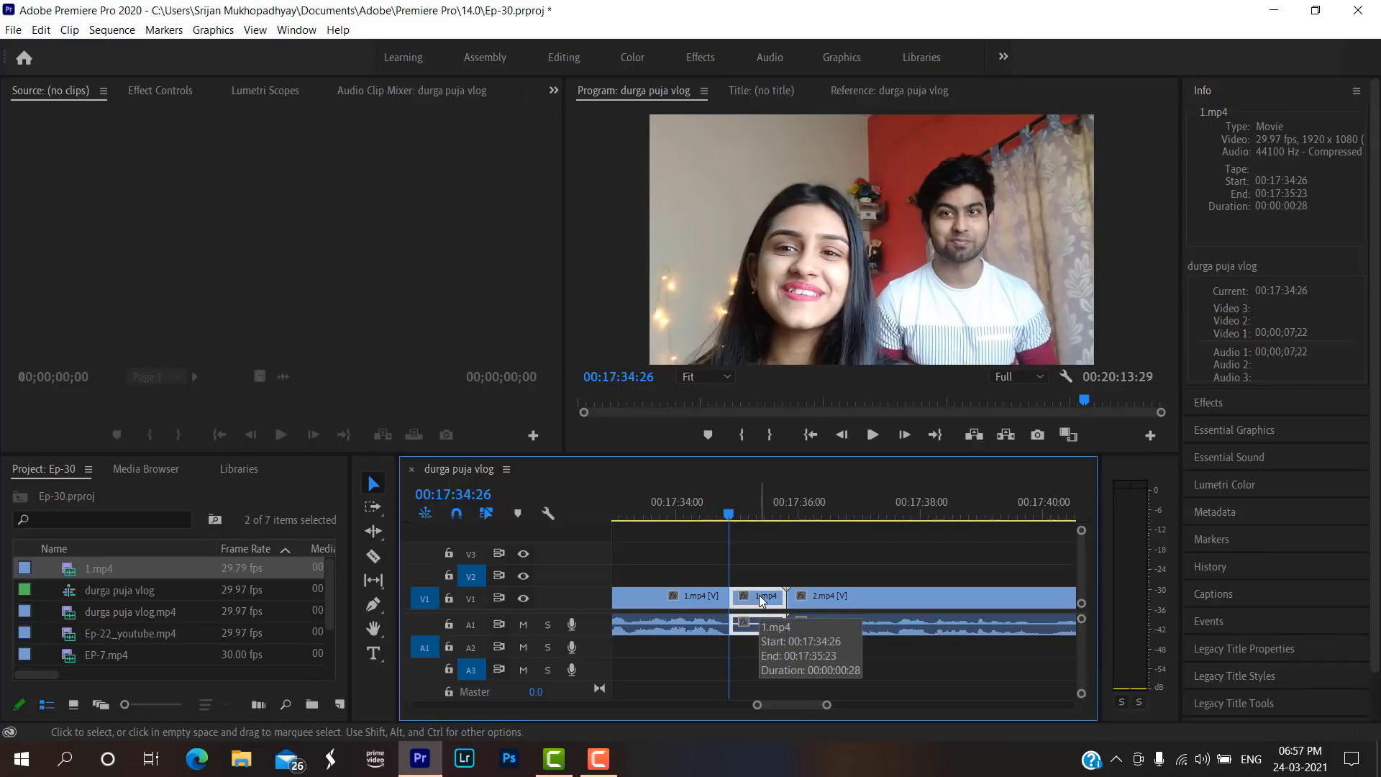
key(Delete)
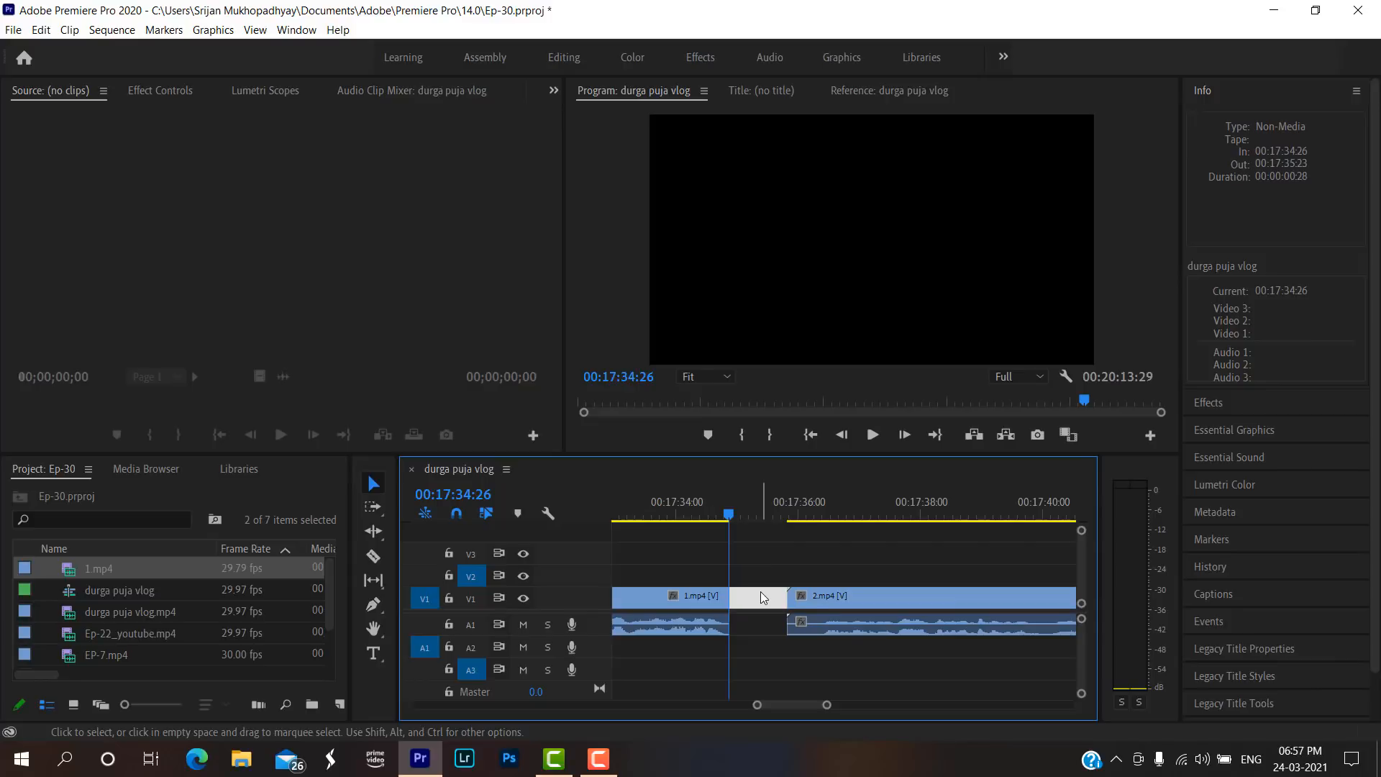
key(Delete)
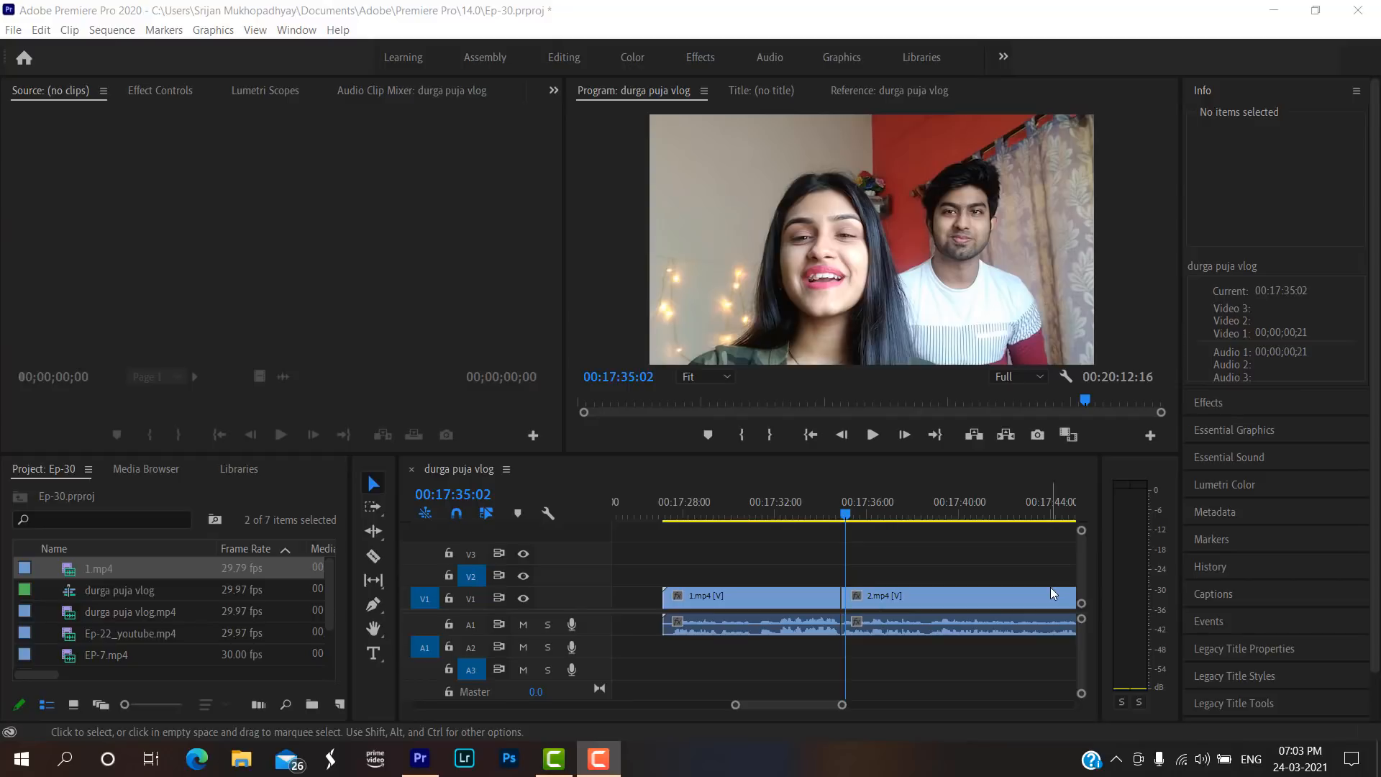
Scrub back and forth across the join to compare the end of 1.mp4 with the start of 2.mp4.
click(824, 502)
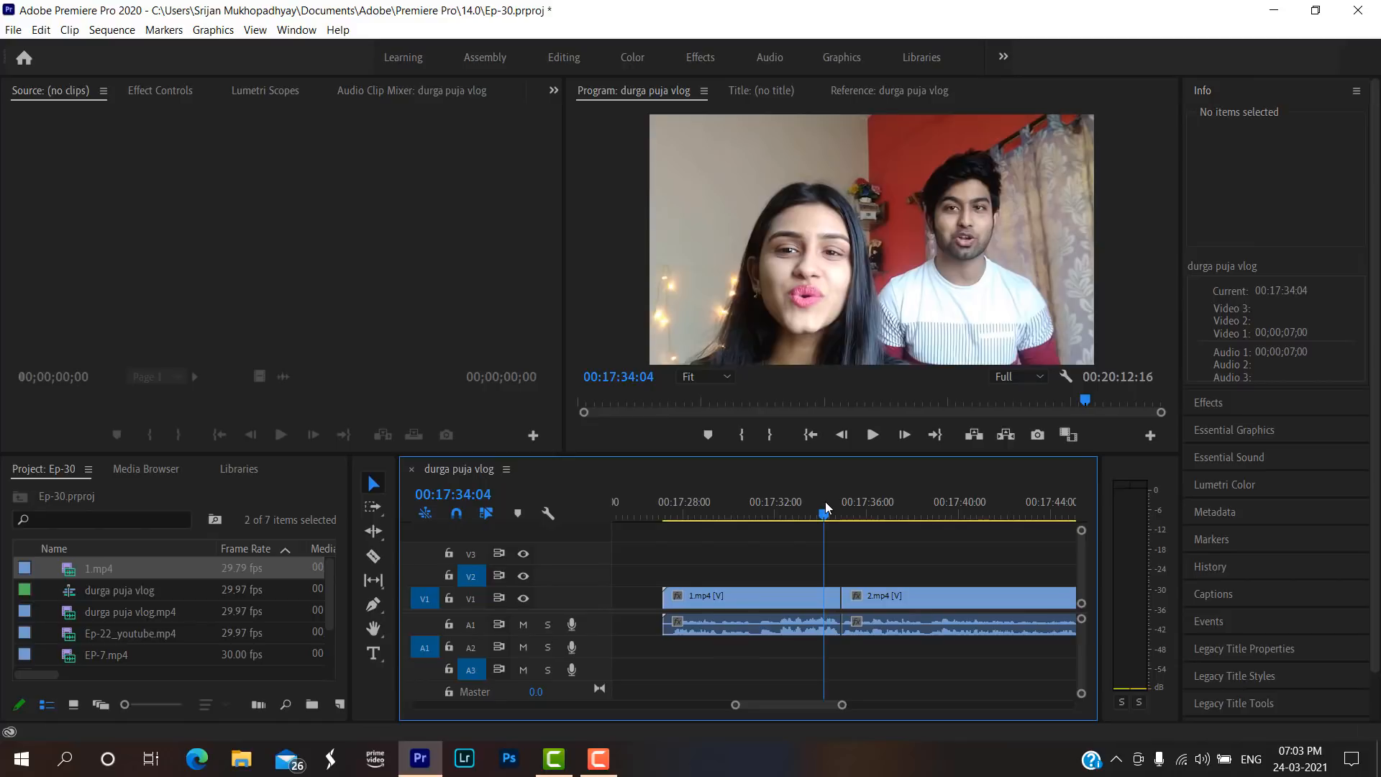
drag(859, 512, 817, 514)
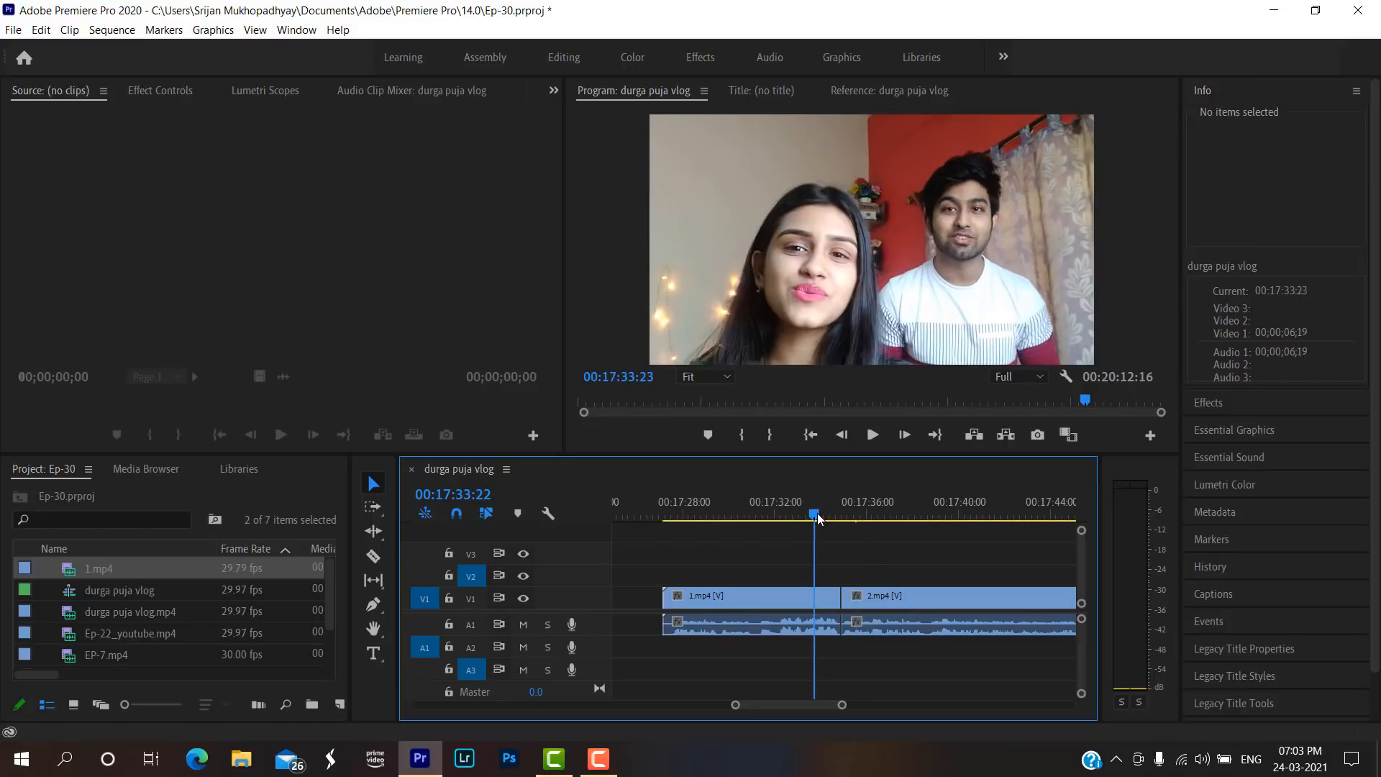
click(867, 512)
click(816, 512)
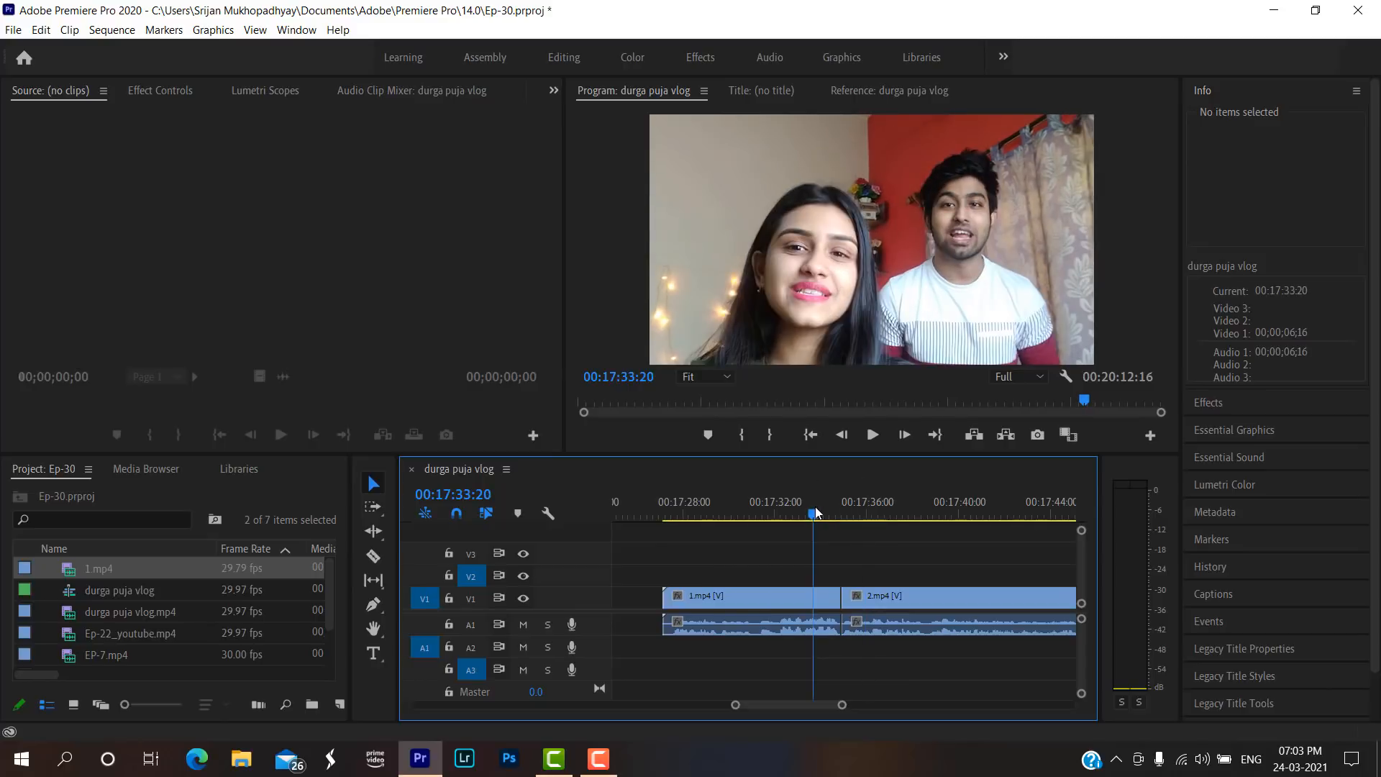
click(874, 513)
click(803, 516)
click(876, 516)
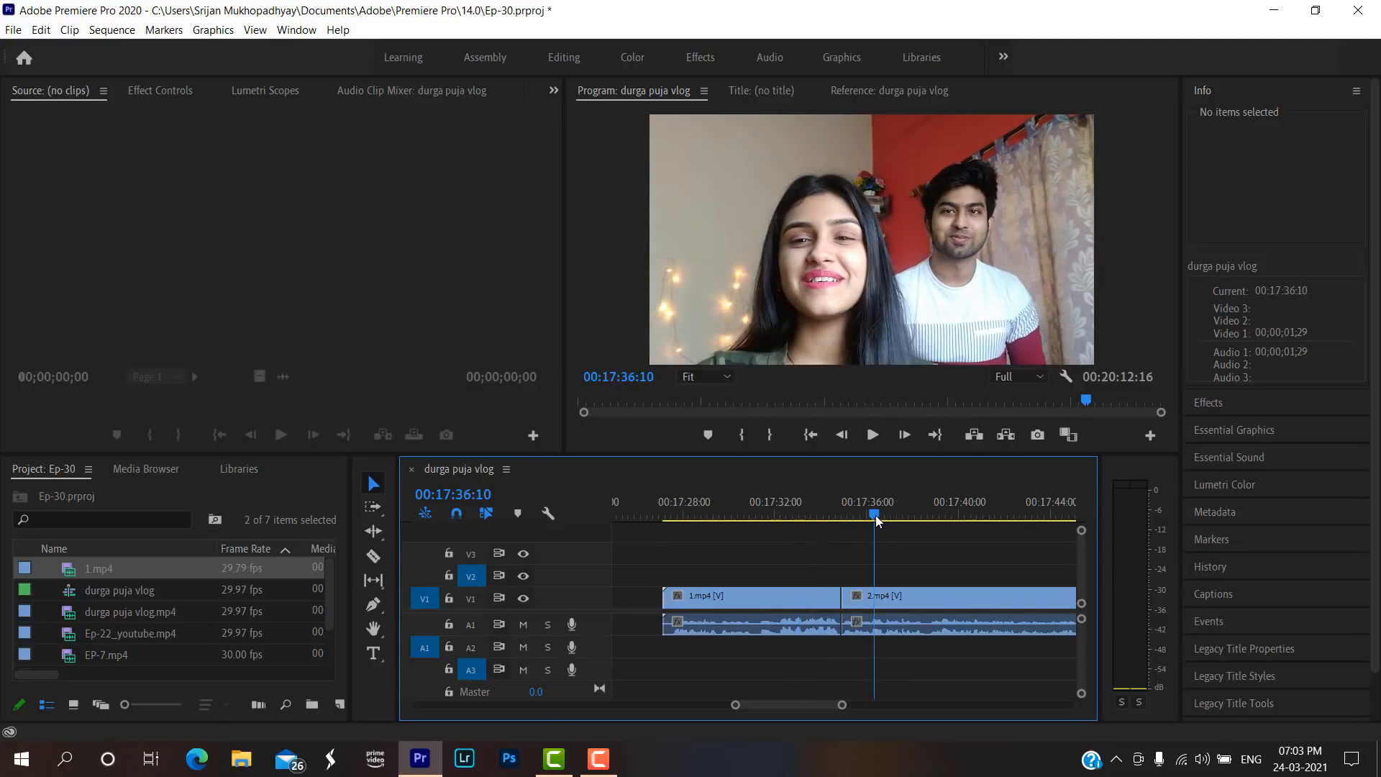
click(788, 595)
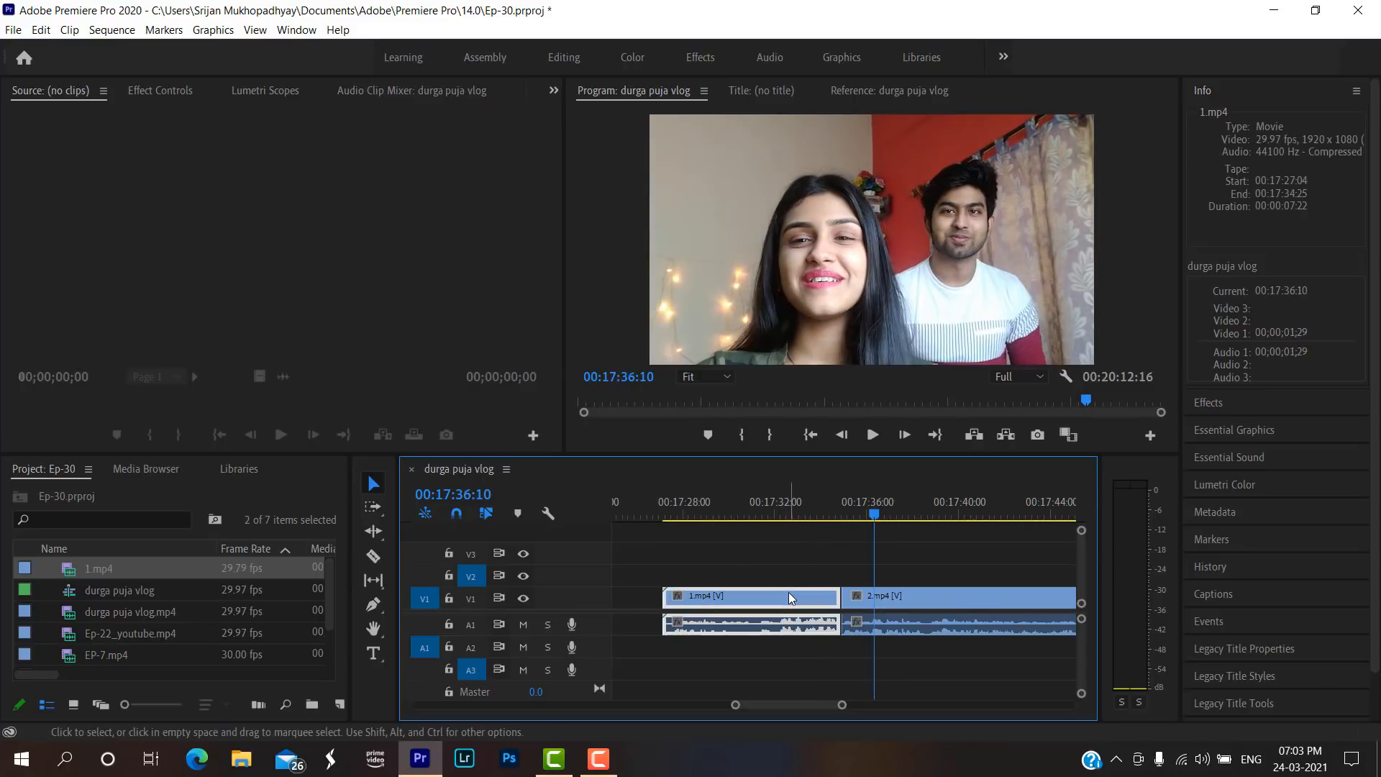
click(804, 514)
click(900, 594)
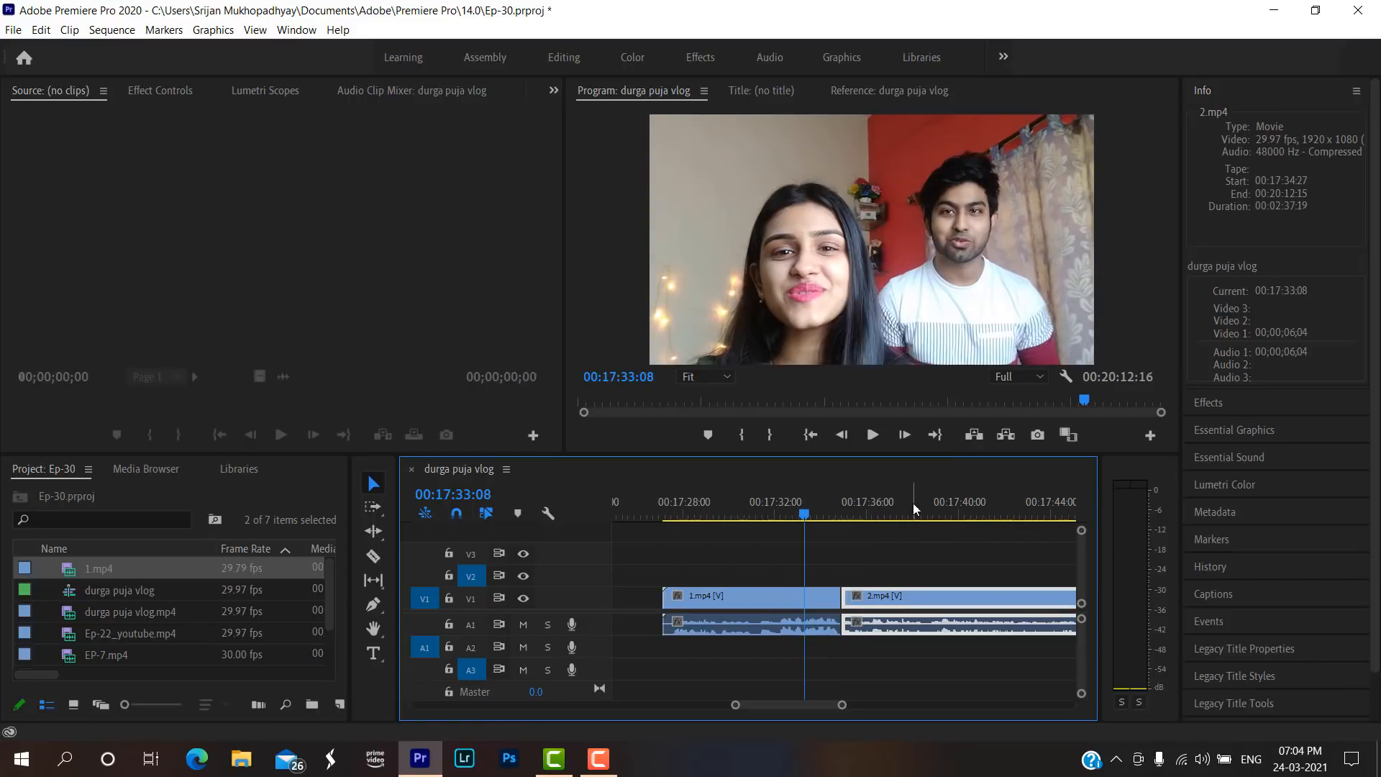
click(913, 503)
click(809, 513)
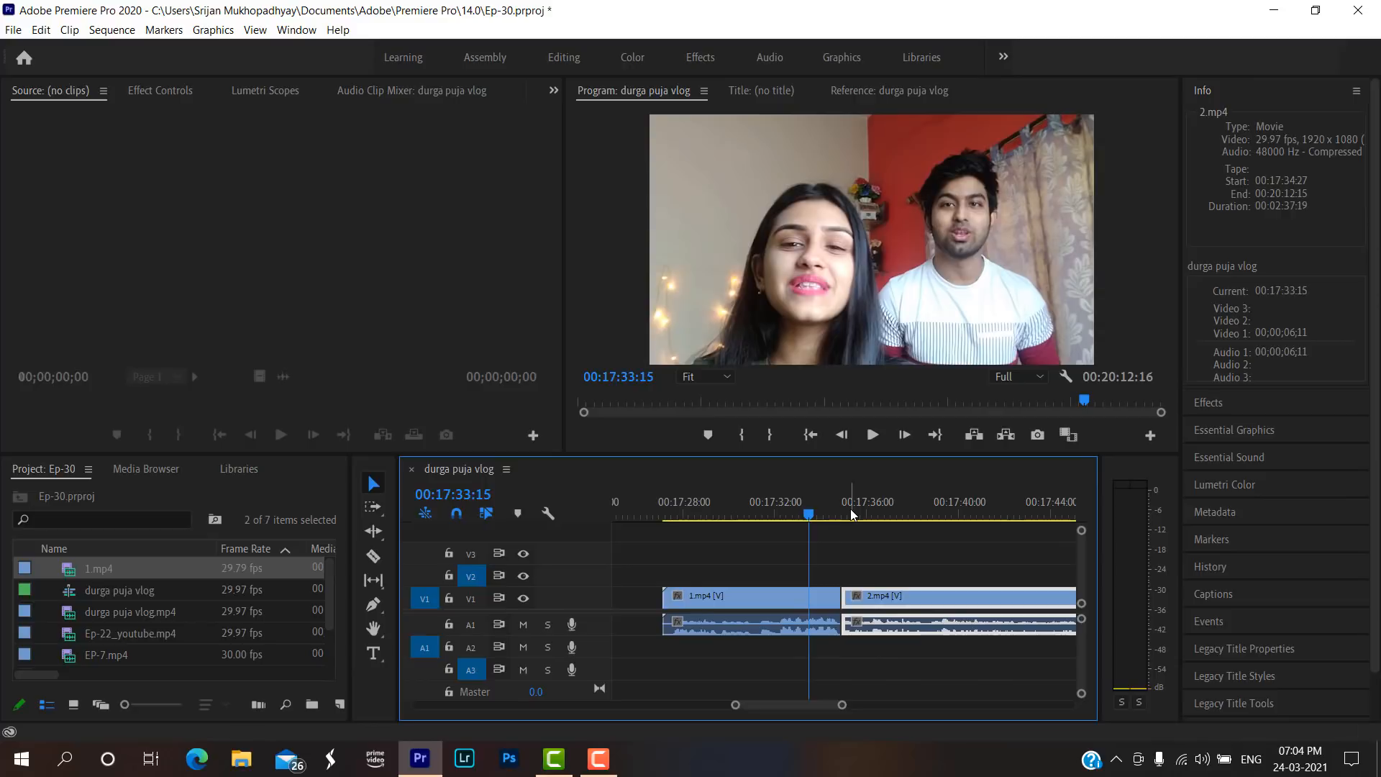
click(863, 513)
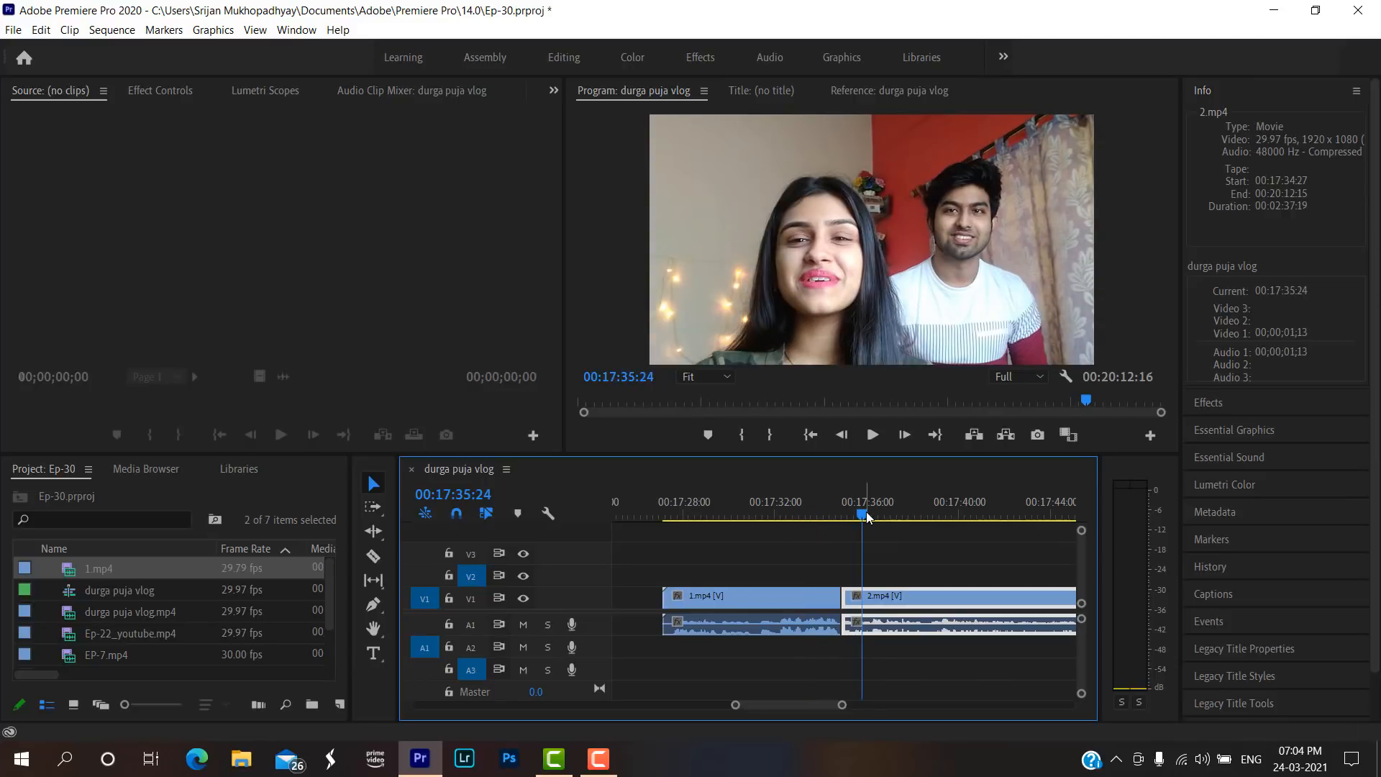
drag(867, 515, 823, 511)
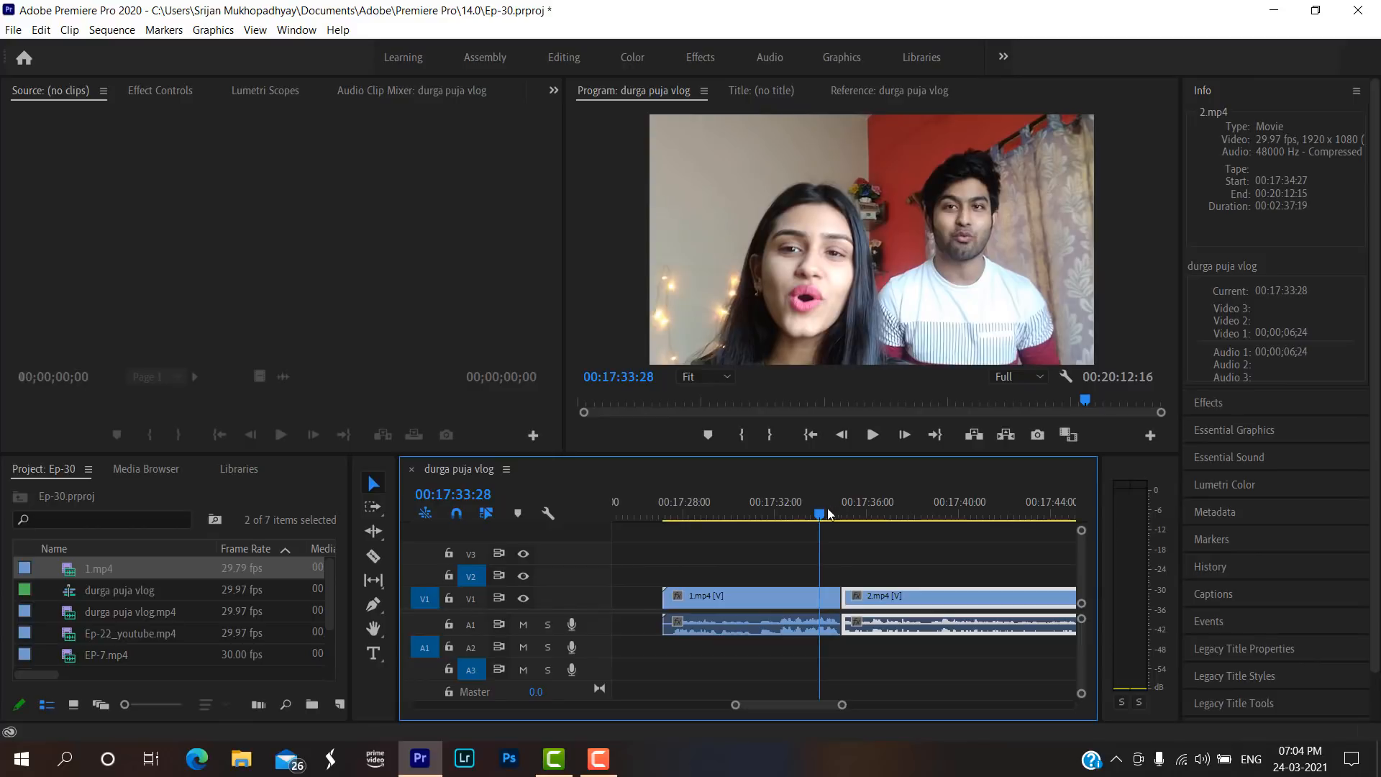
click(862, 513)
click(822, 509)
Switch to the Effects workspace and search the effects for "diss".
mouse_move(841, 705)
mouse_down()
mouse_move(808, 704)
mouse_move(832, 705)
mouse_up()
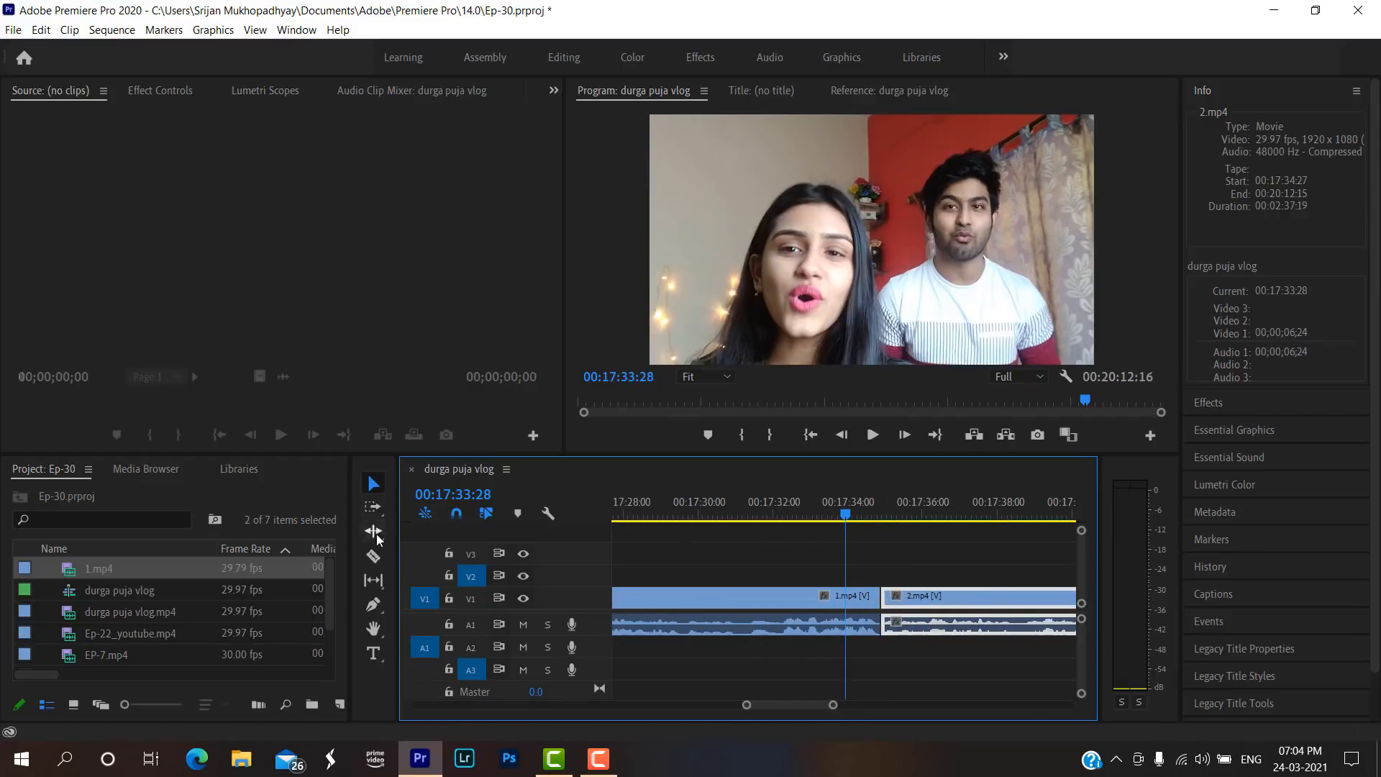
click(564, 57)
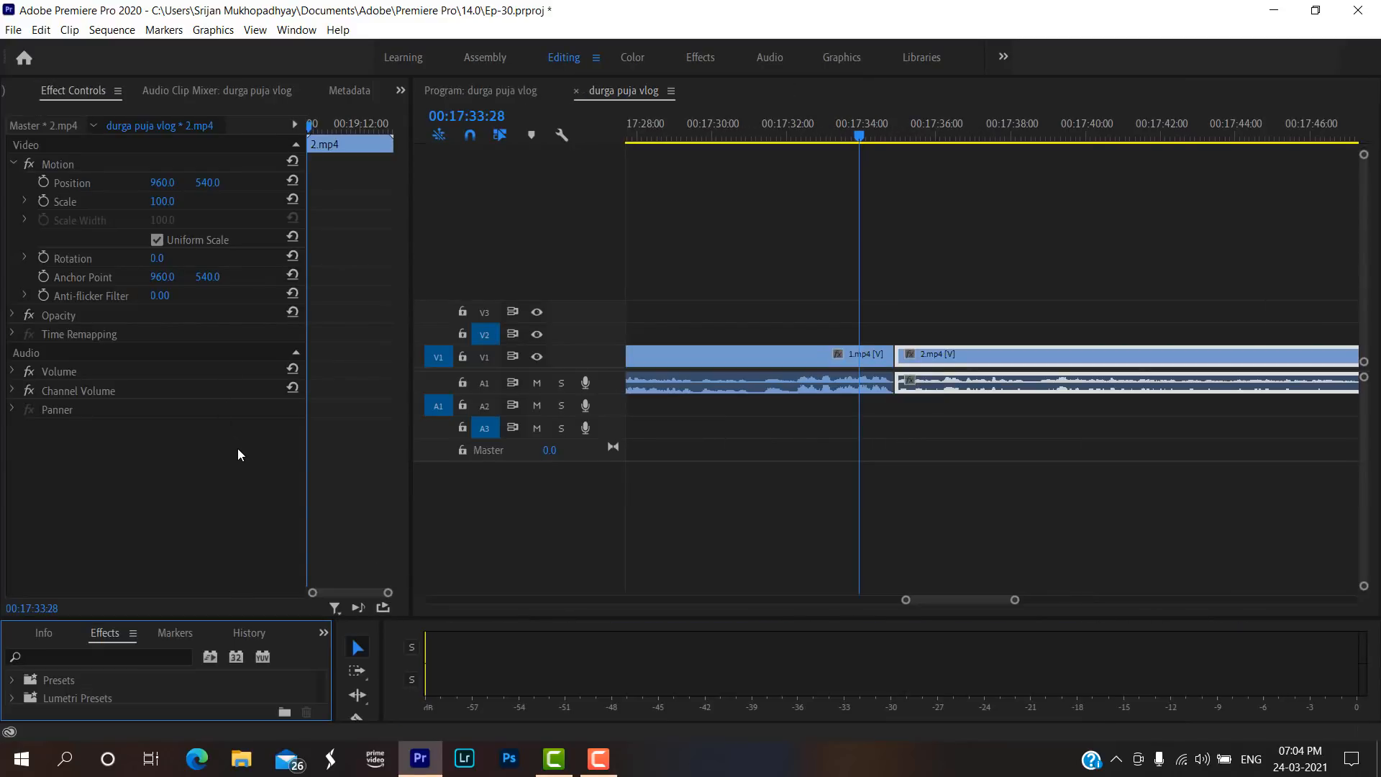
click(702, 59)
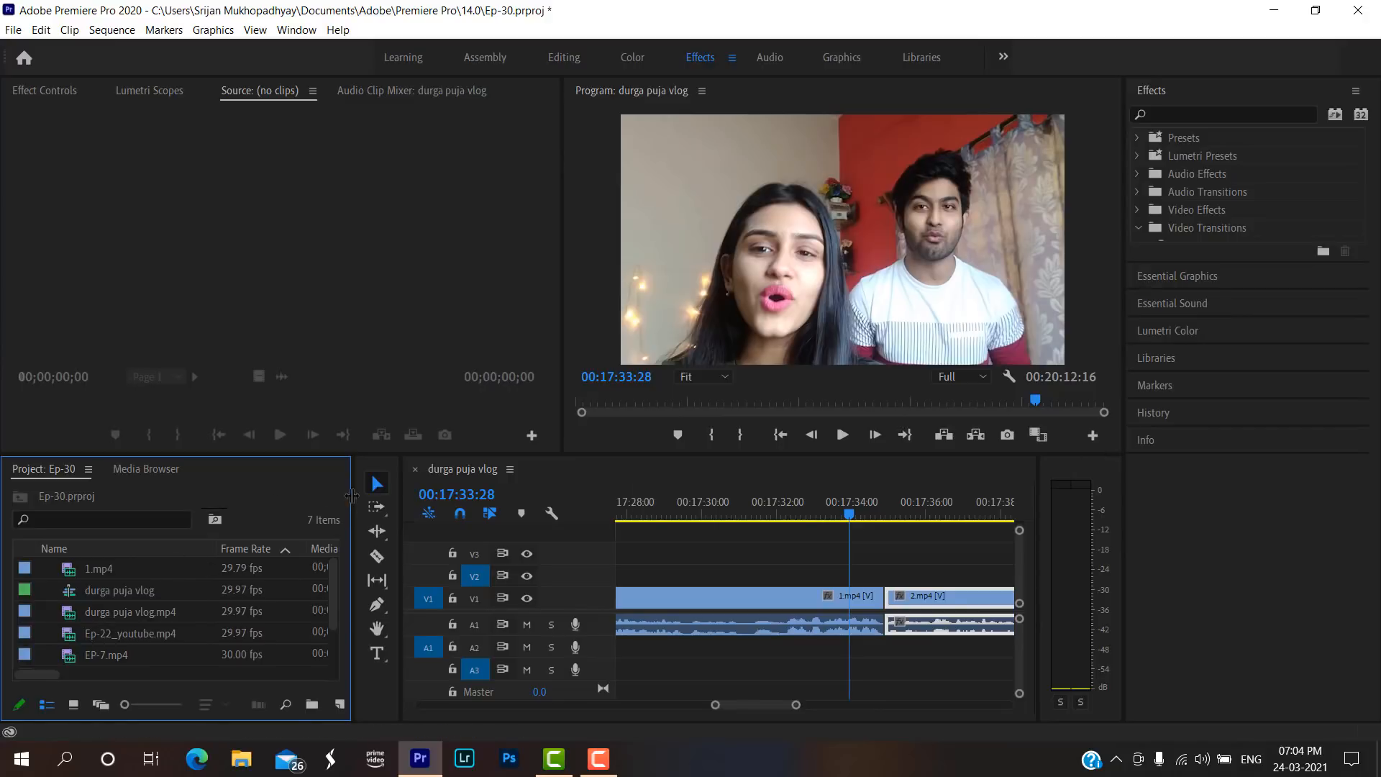
click(1188, 117)
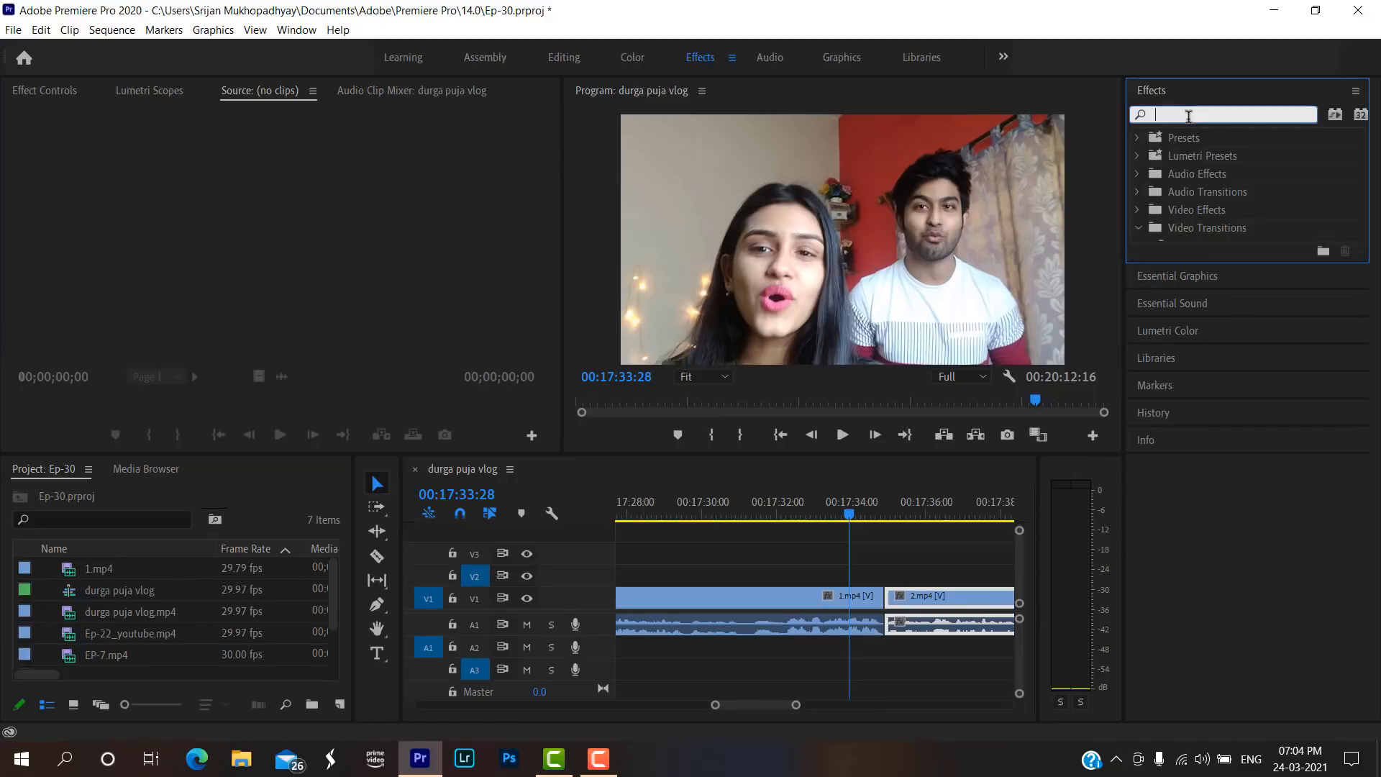
text(diss)
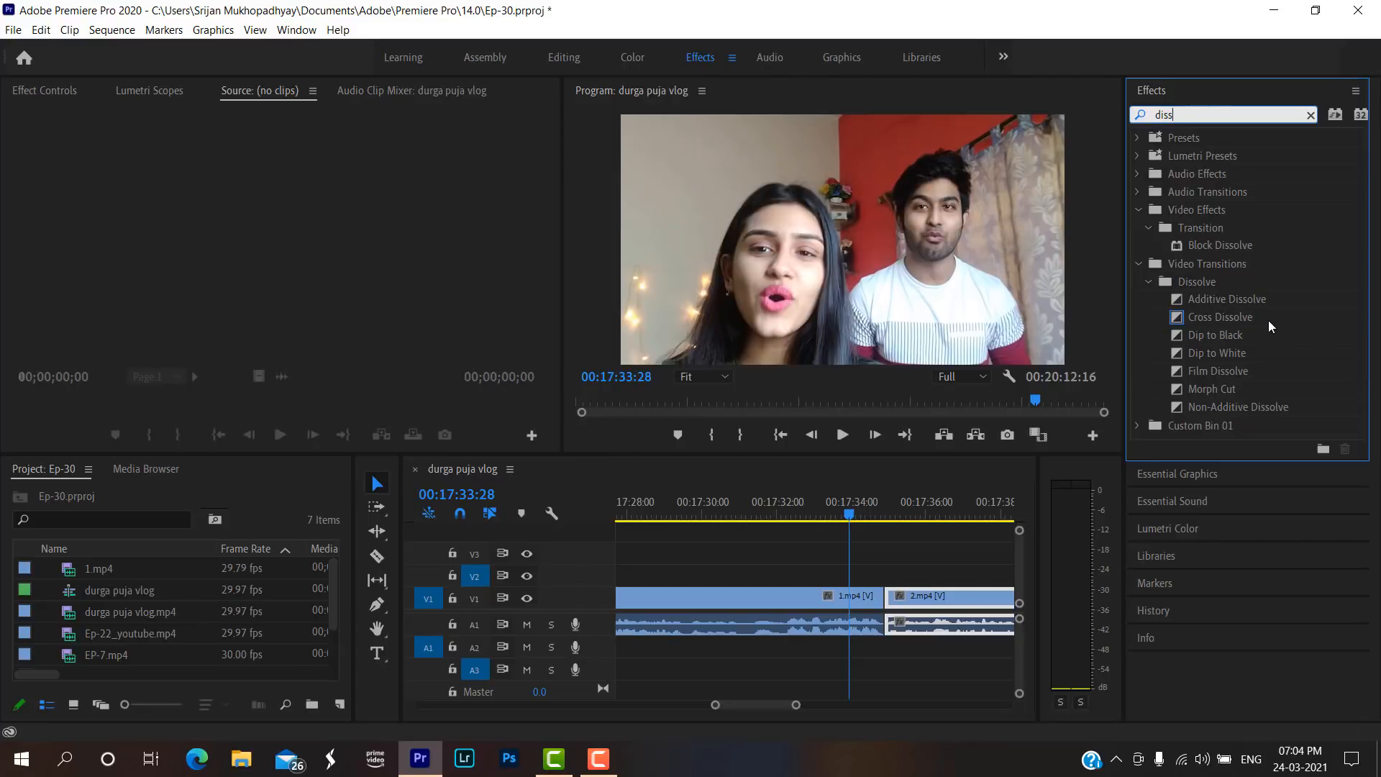
drag(1269, 317, 870, 598)
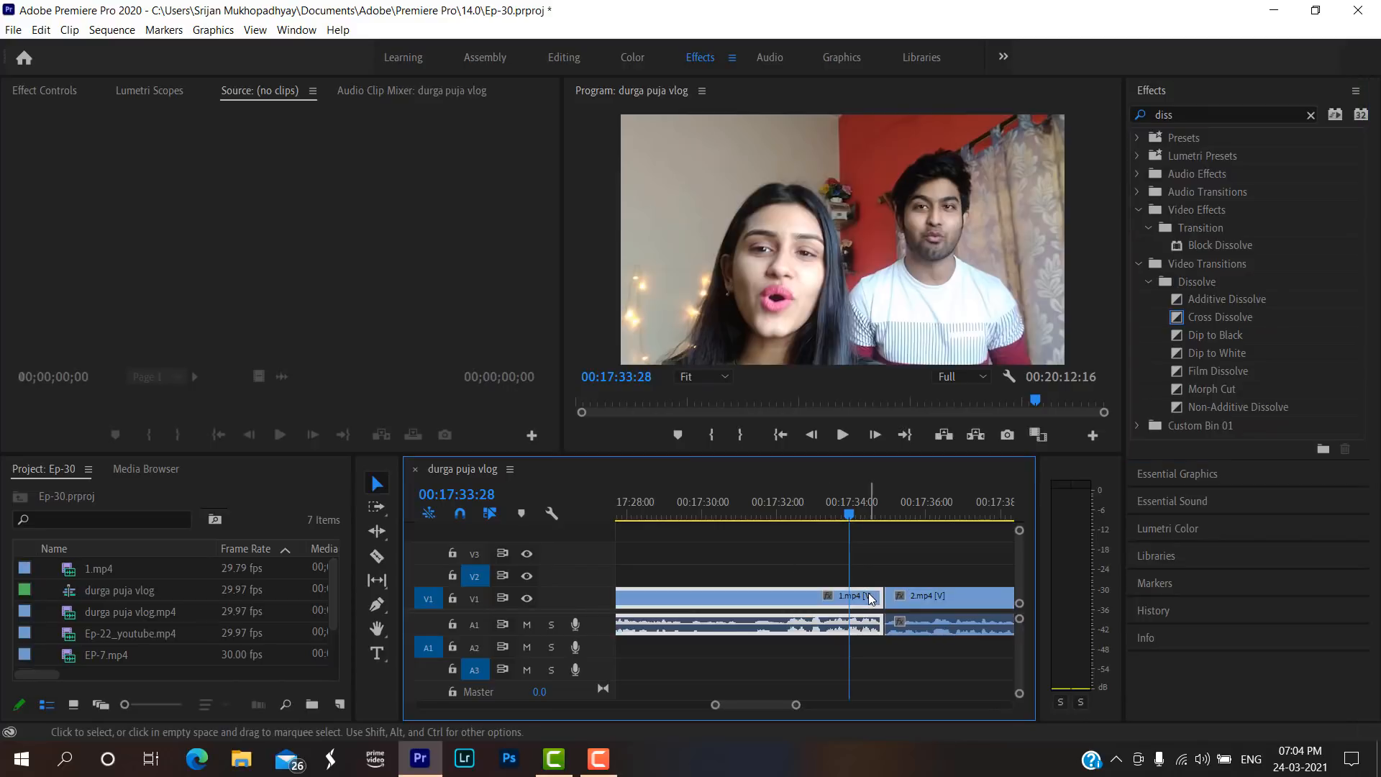
click(919, 600)
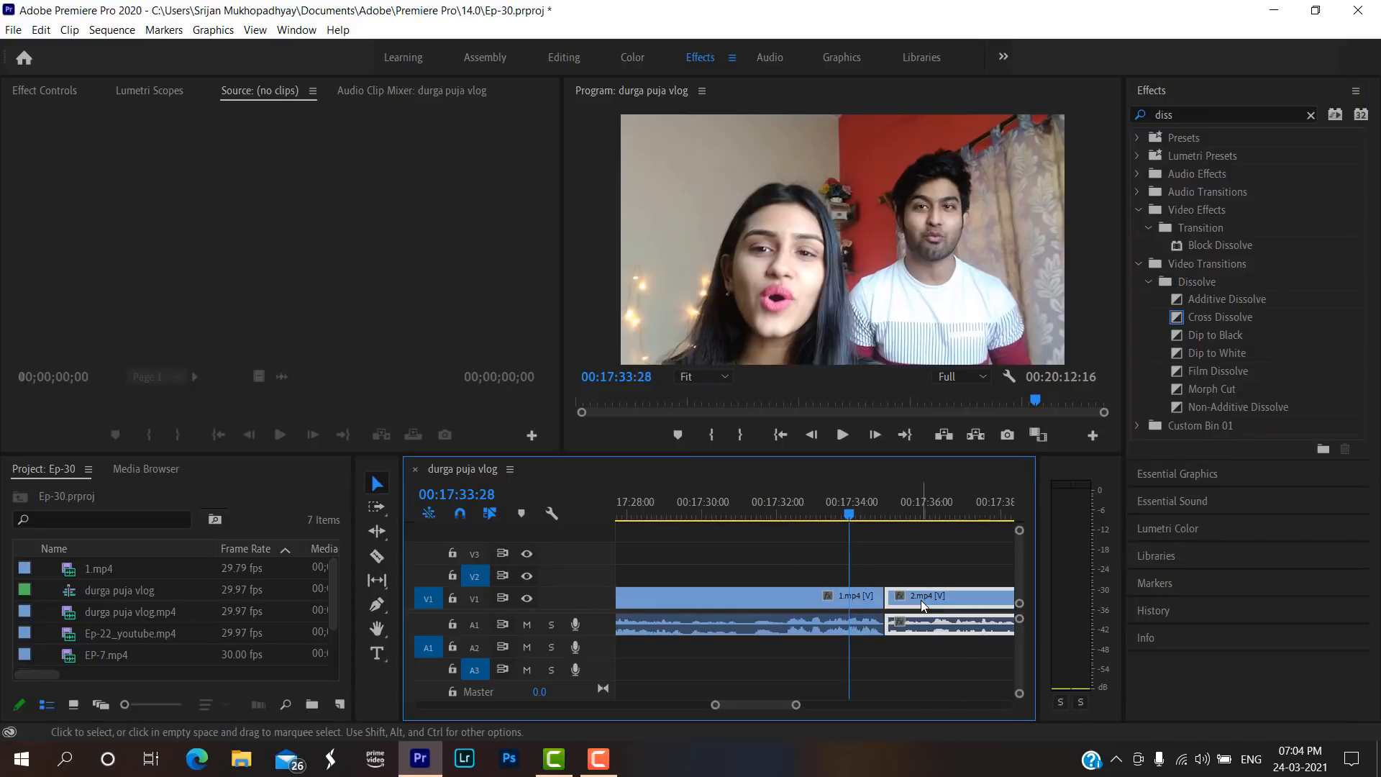
click(857, 604)
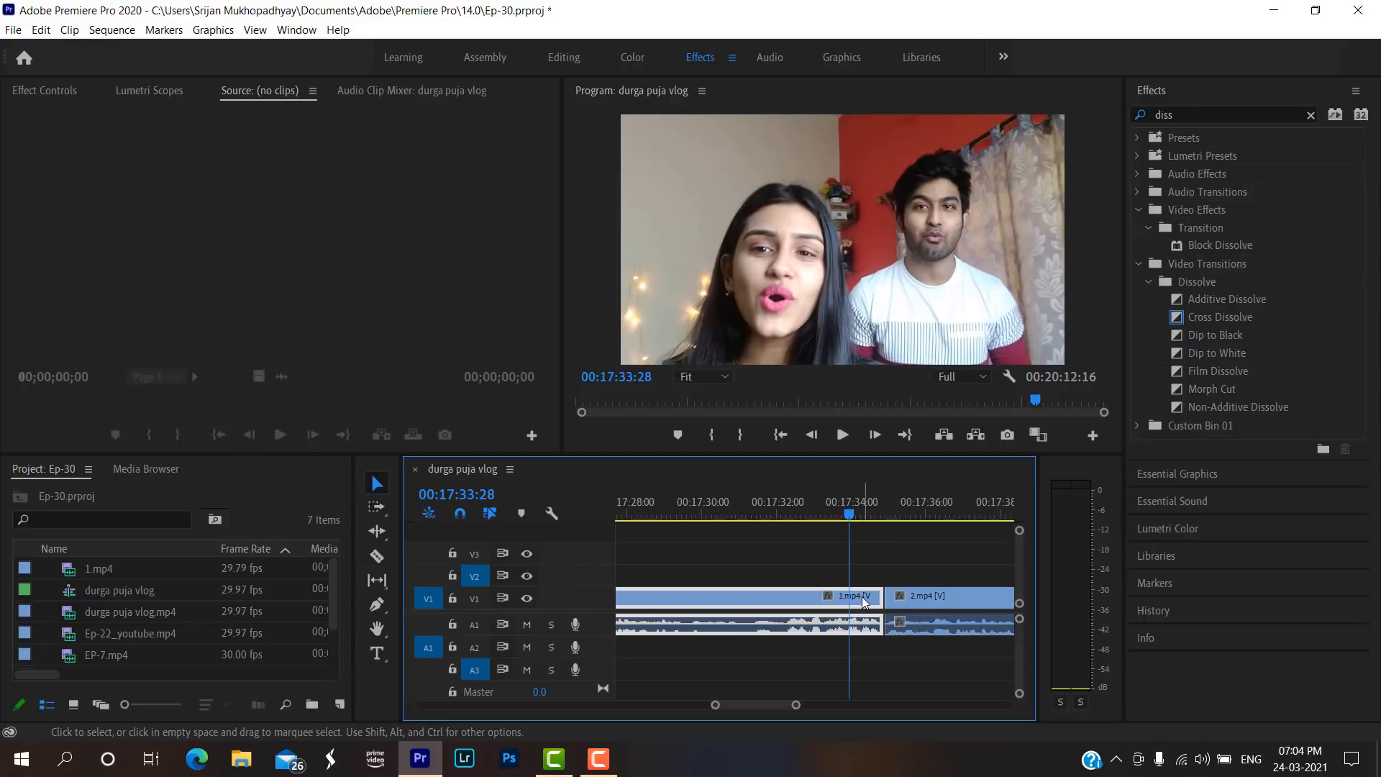
click(914, 602)
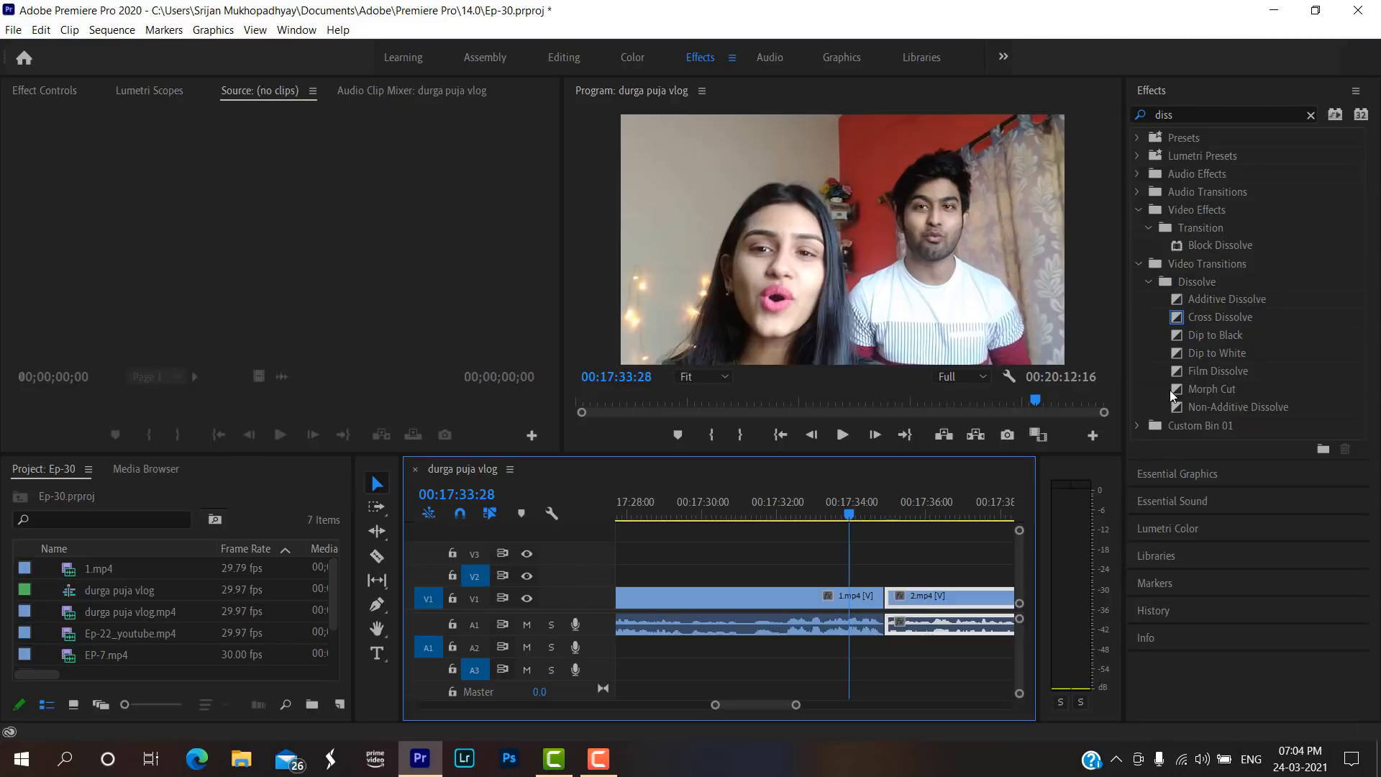
click(1245, 333)
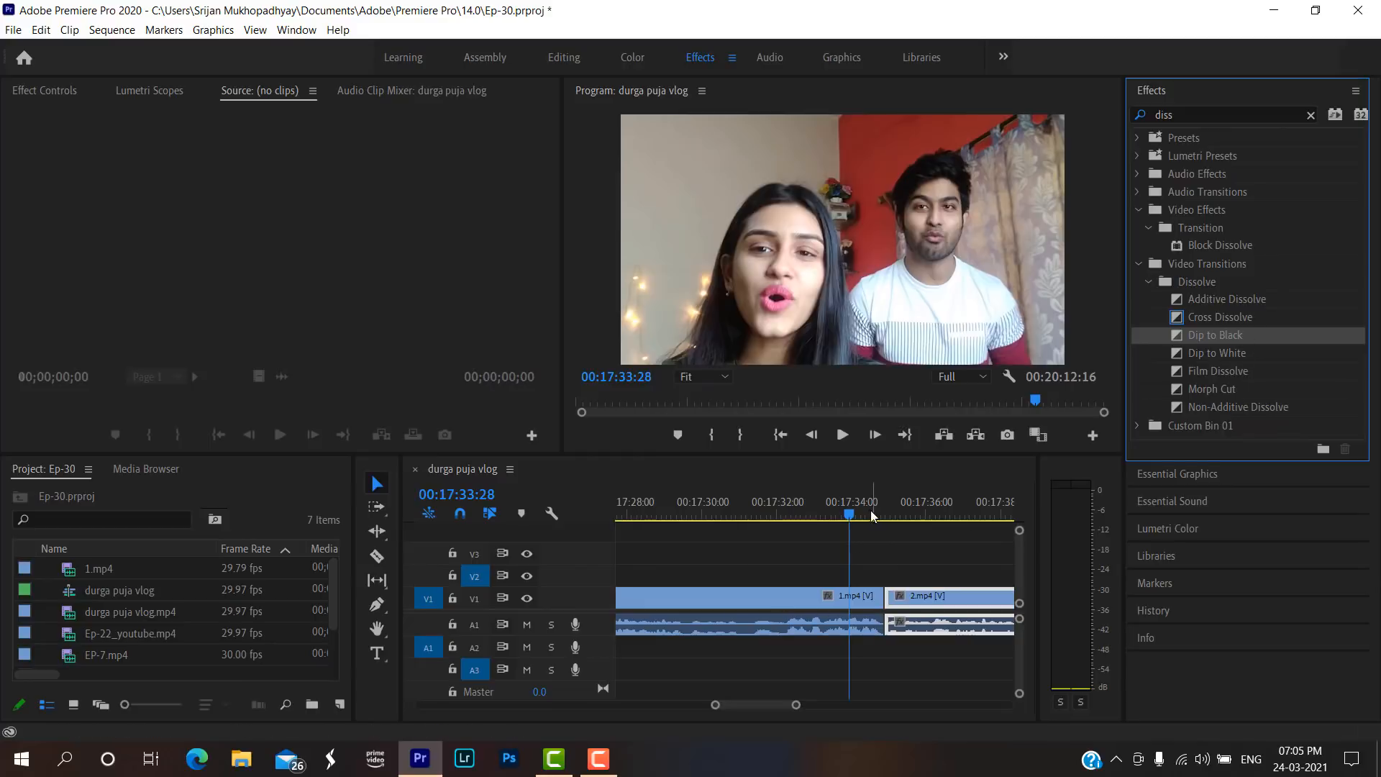
drag(880, 515, 899, 513)
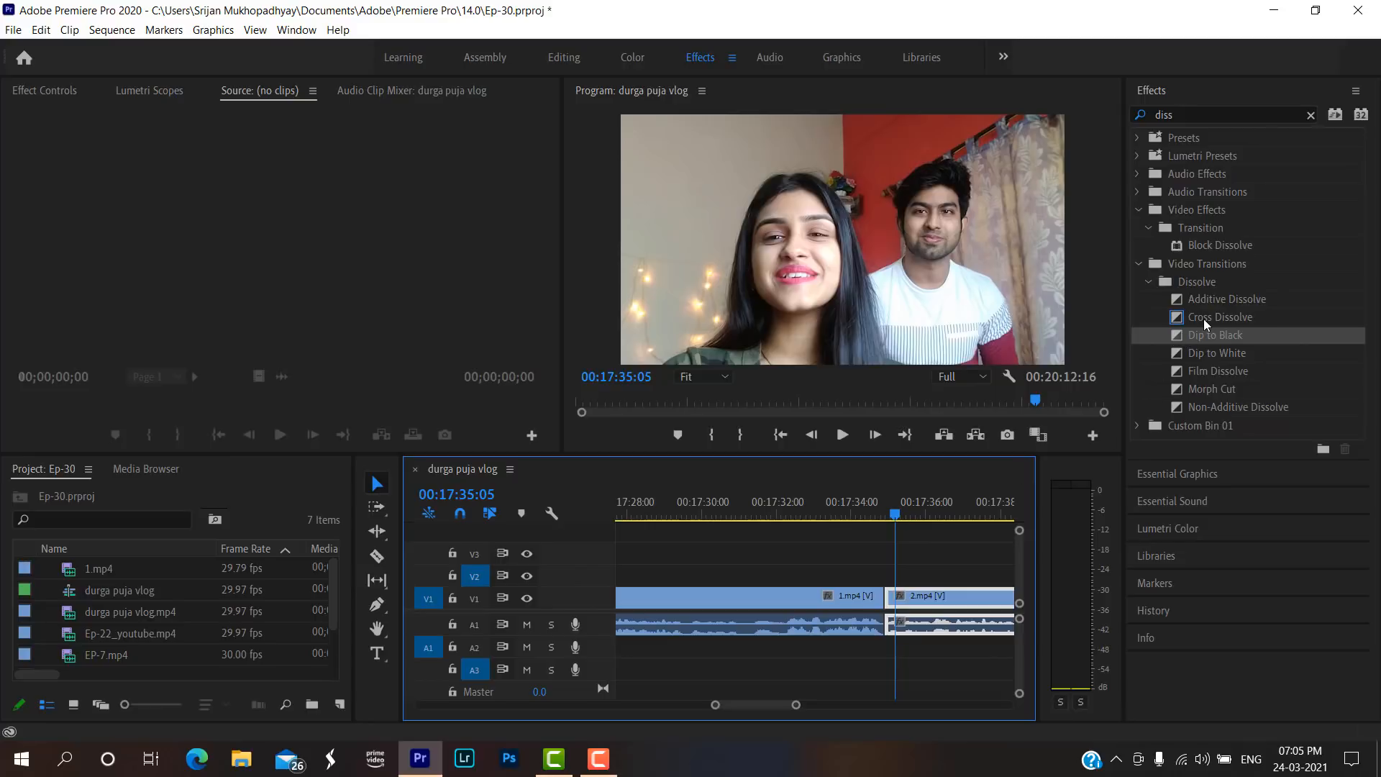
Try the default transitions at the join between 1.mp4 and 2.mp4, and delete both the video and audio transition.
click(1202, 318)
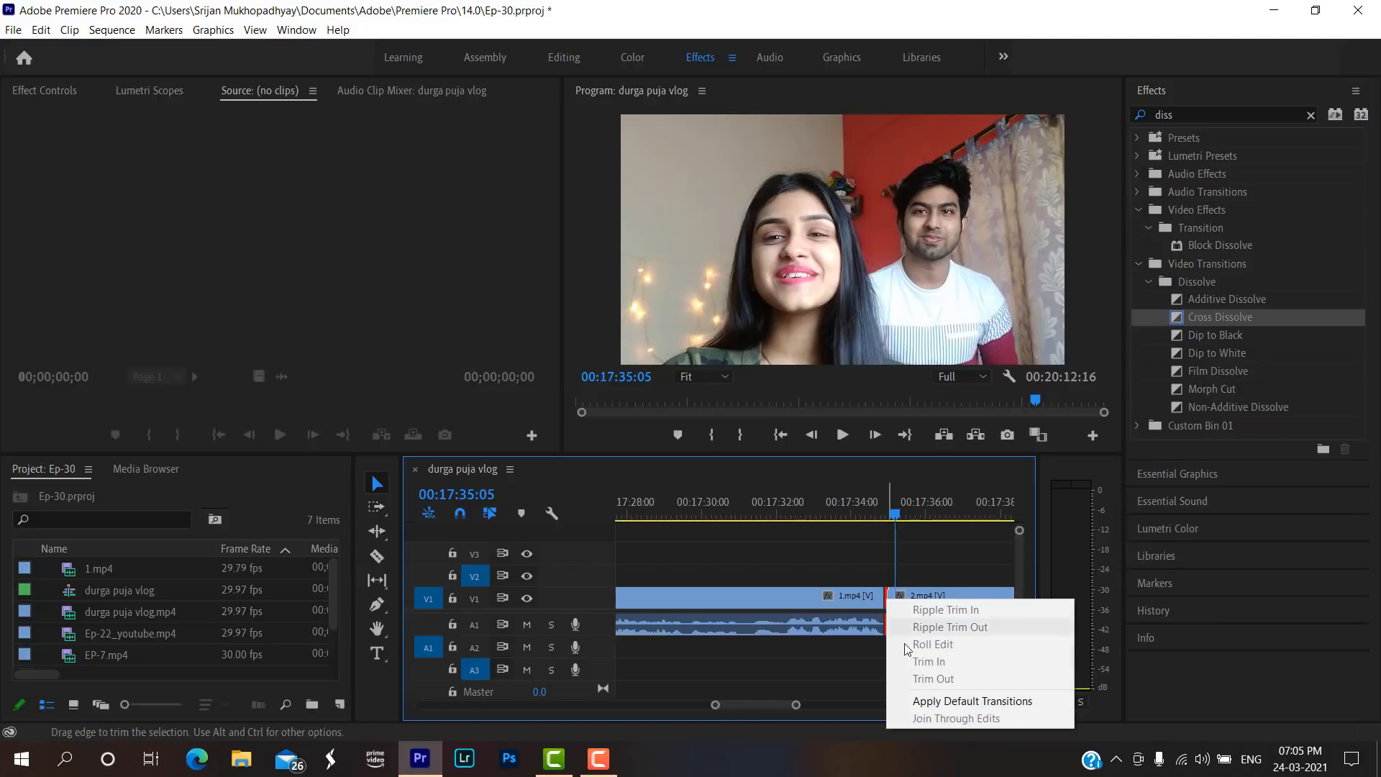
click(926, 701)
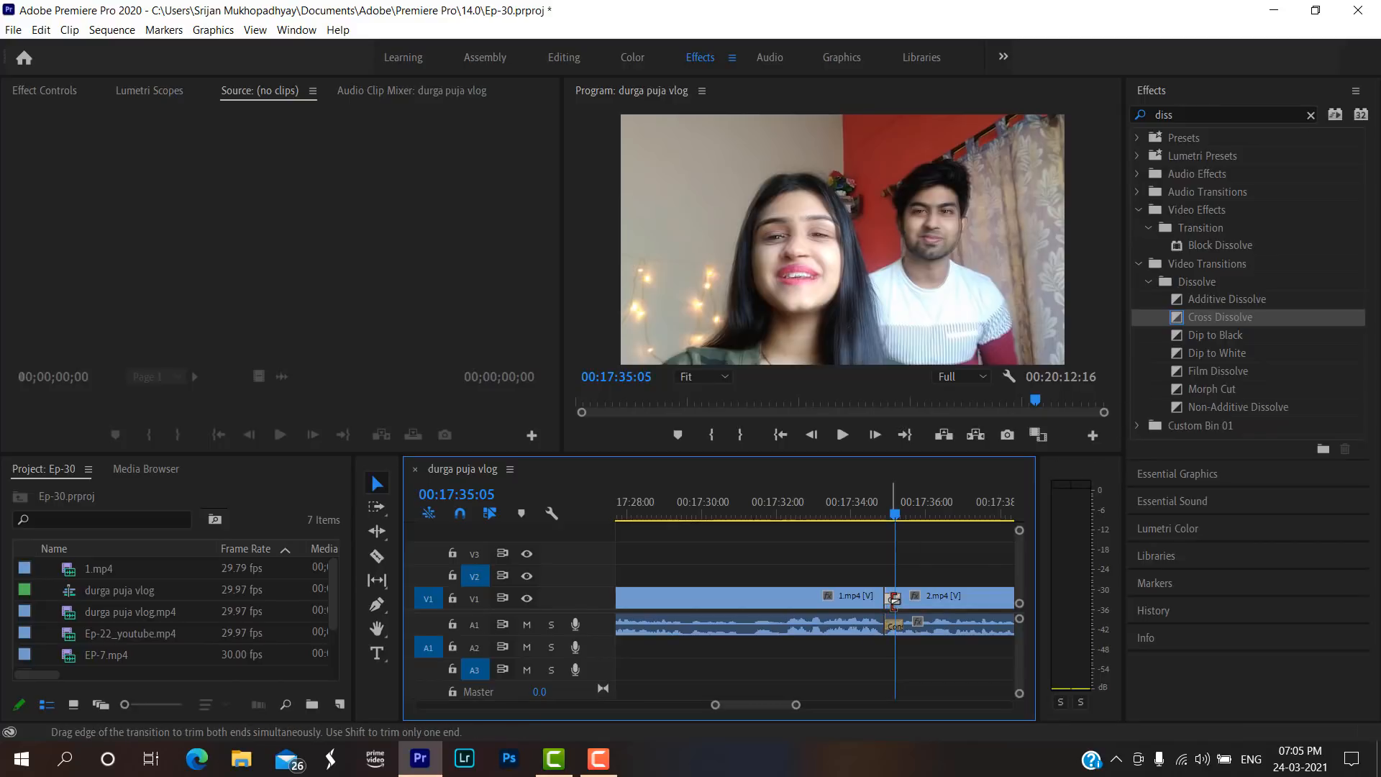
key(Delete)
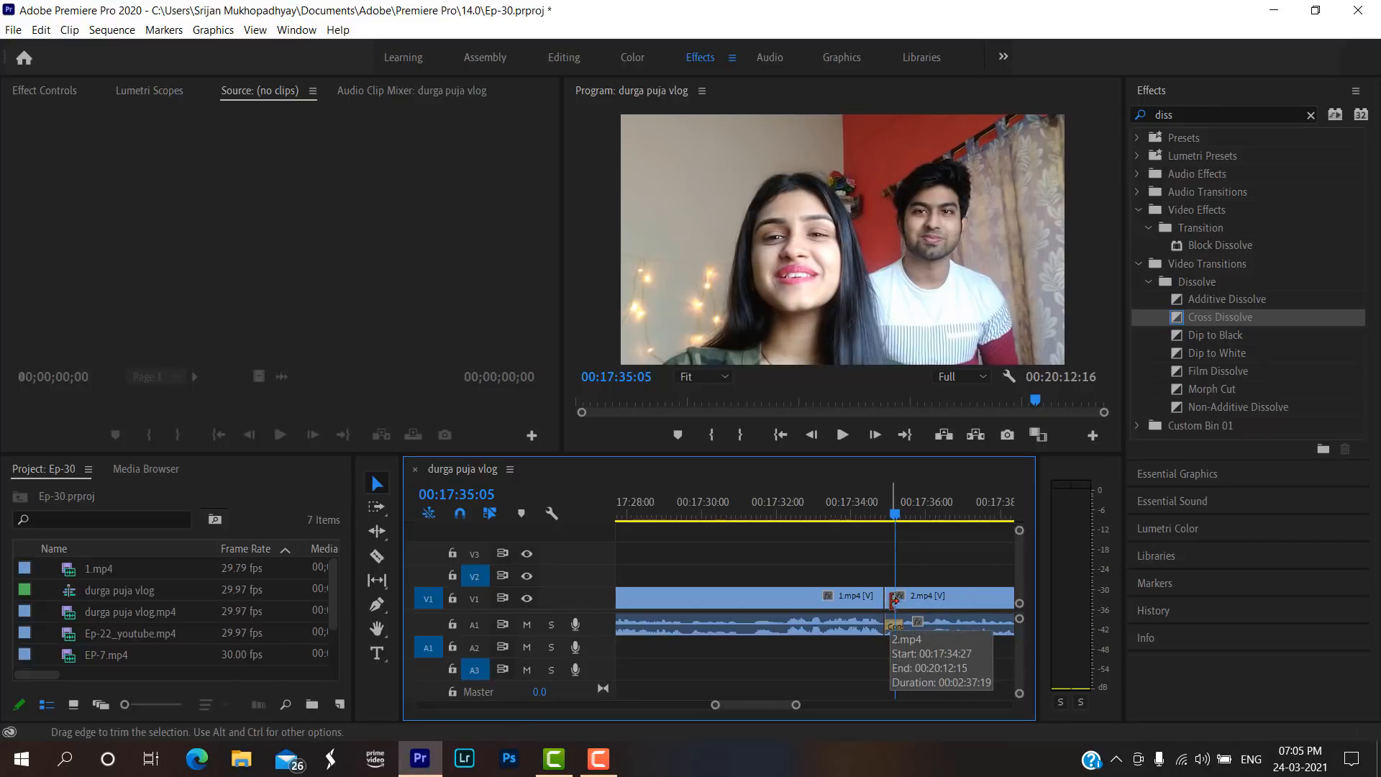
click(889, 603)
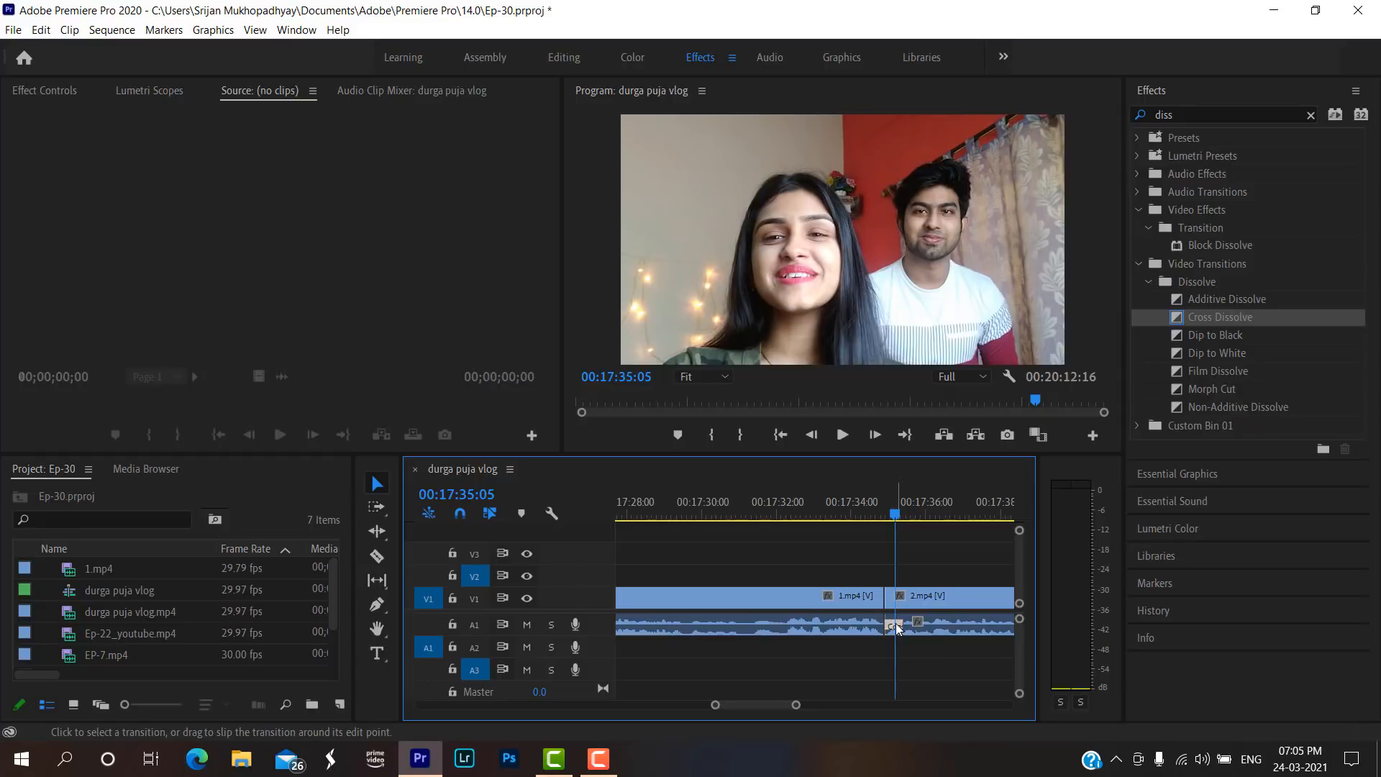
key(Delete)
Play the plain cut between 1.mp4 and 2.mp4 from 00:17:34:22 to review it without a transition.
drag(1199, 304, 883, 604)
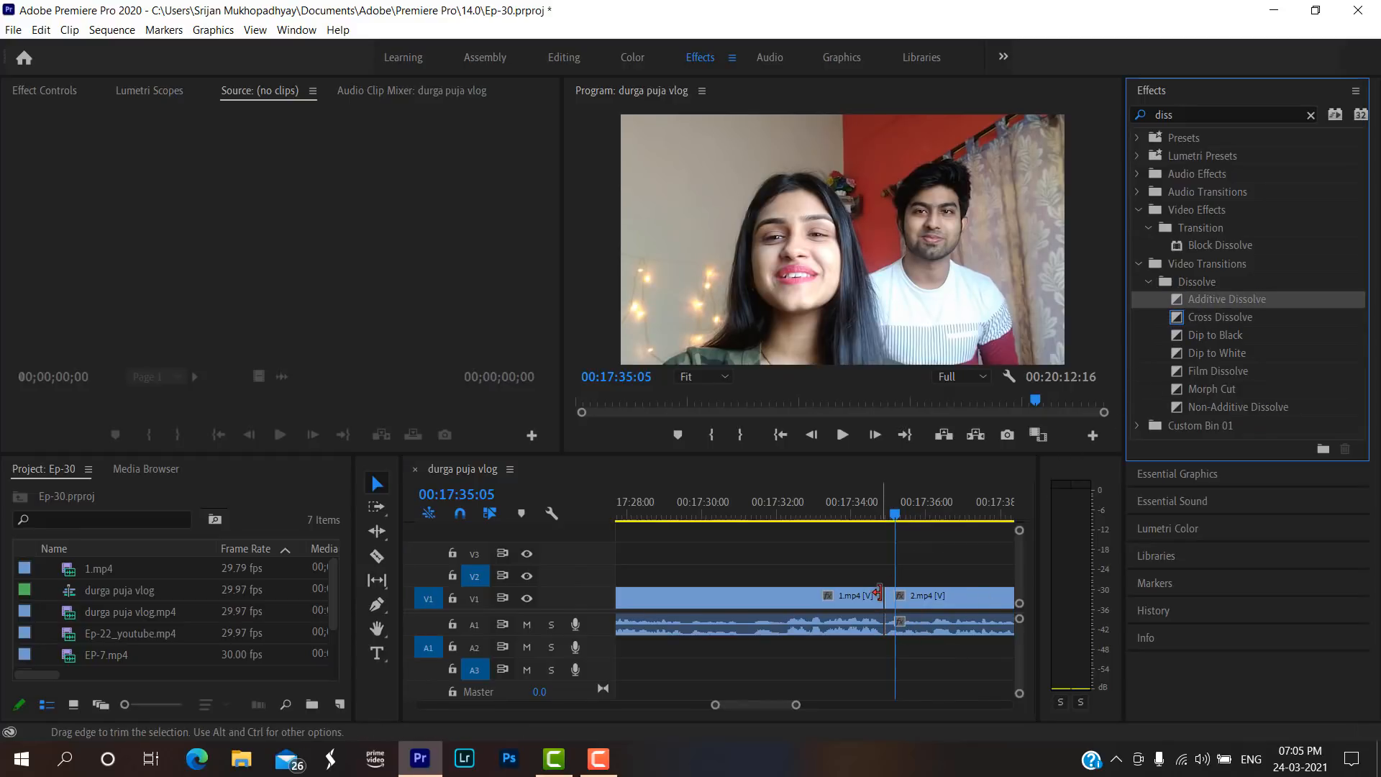
click(882, 513)
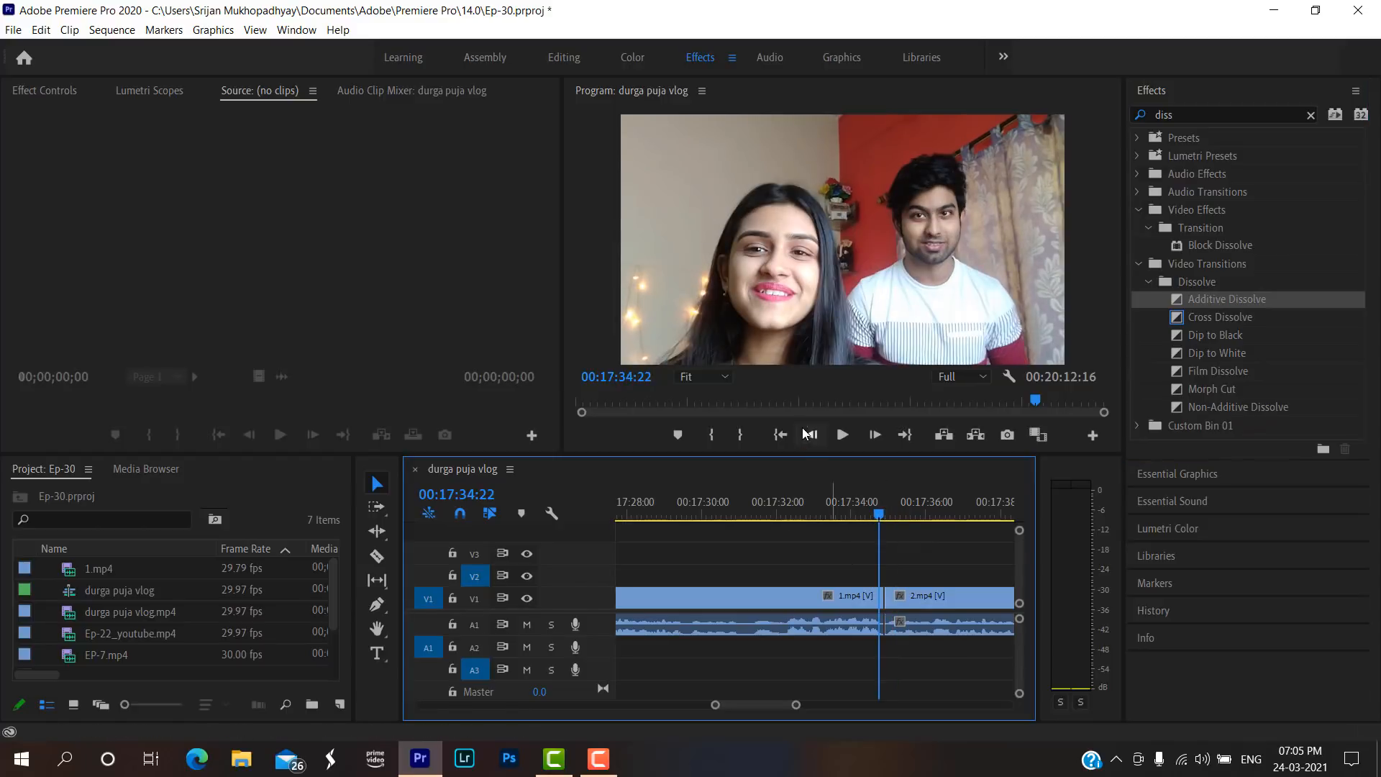
click(843, 435)
click(842, 435)
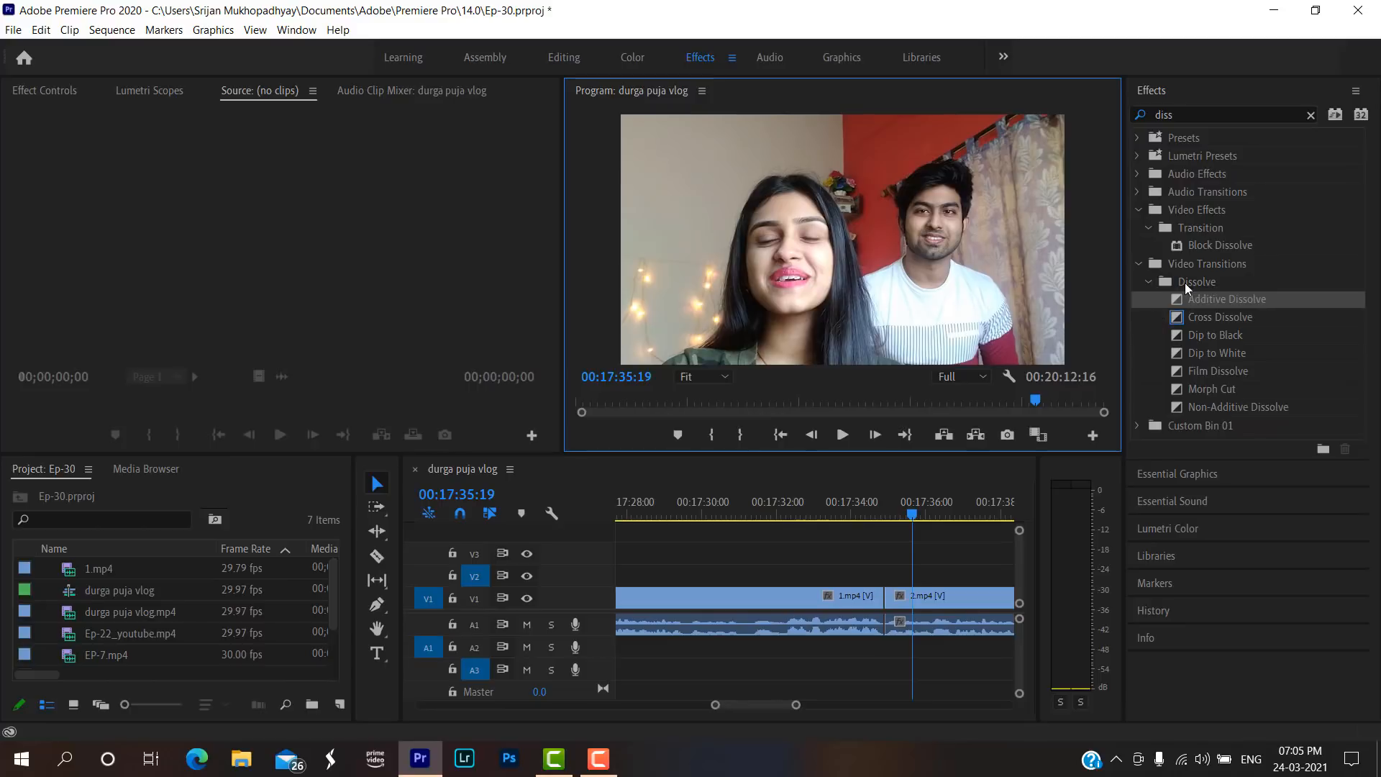
Apply Additive Dissolve to the start of 2.mp4 on V1 and play the join from 00:17:34:17.
drag(1197, 300, 886, 599)
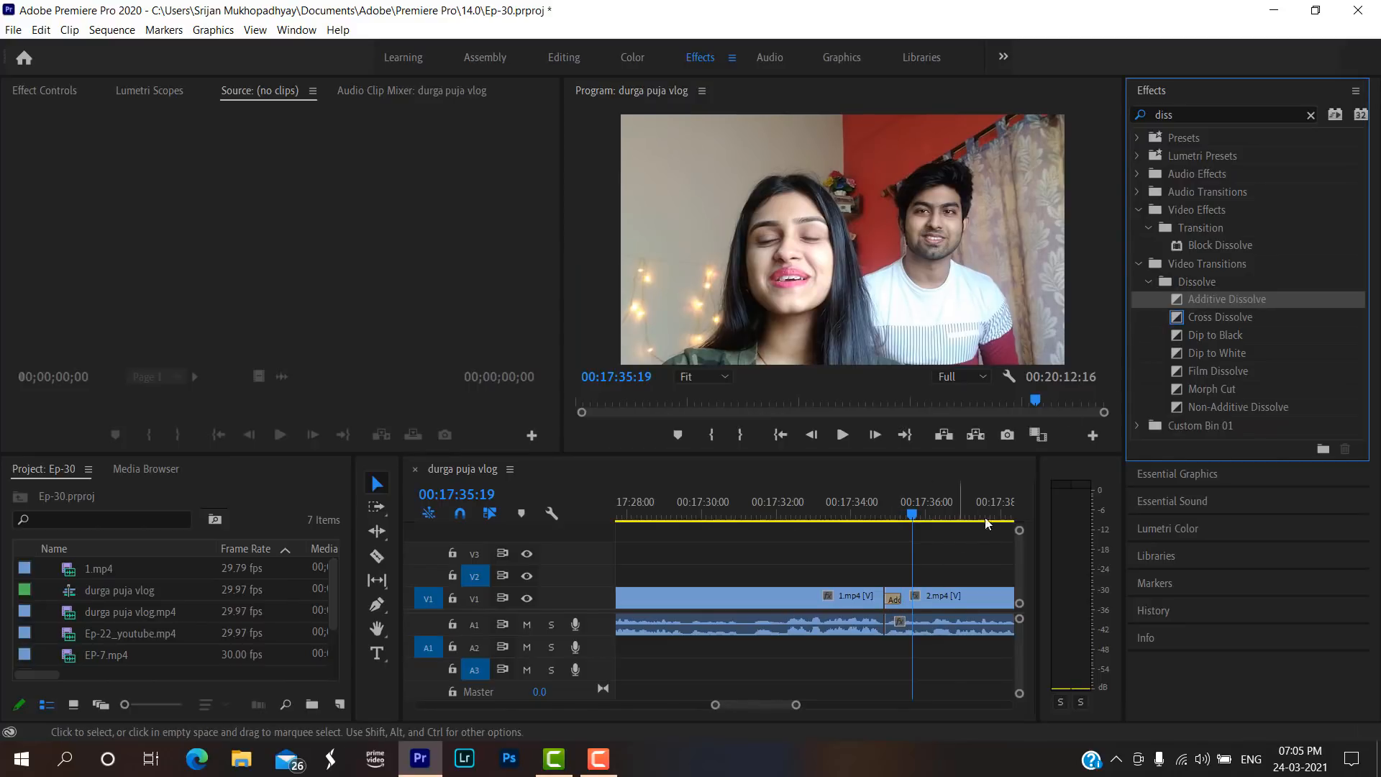
click(878, 503)
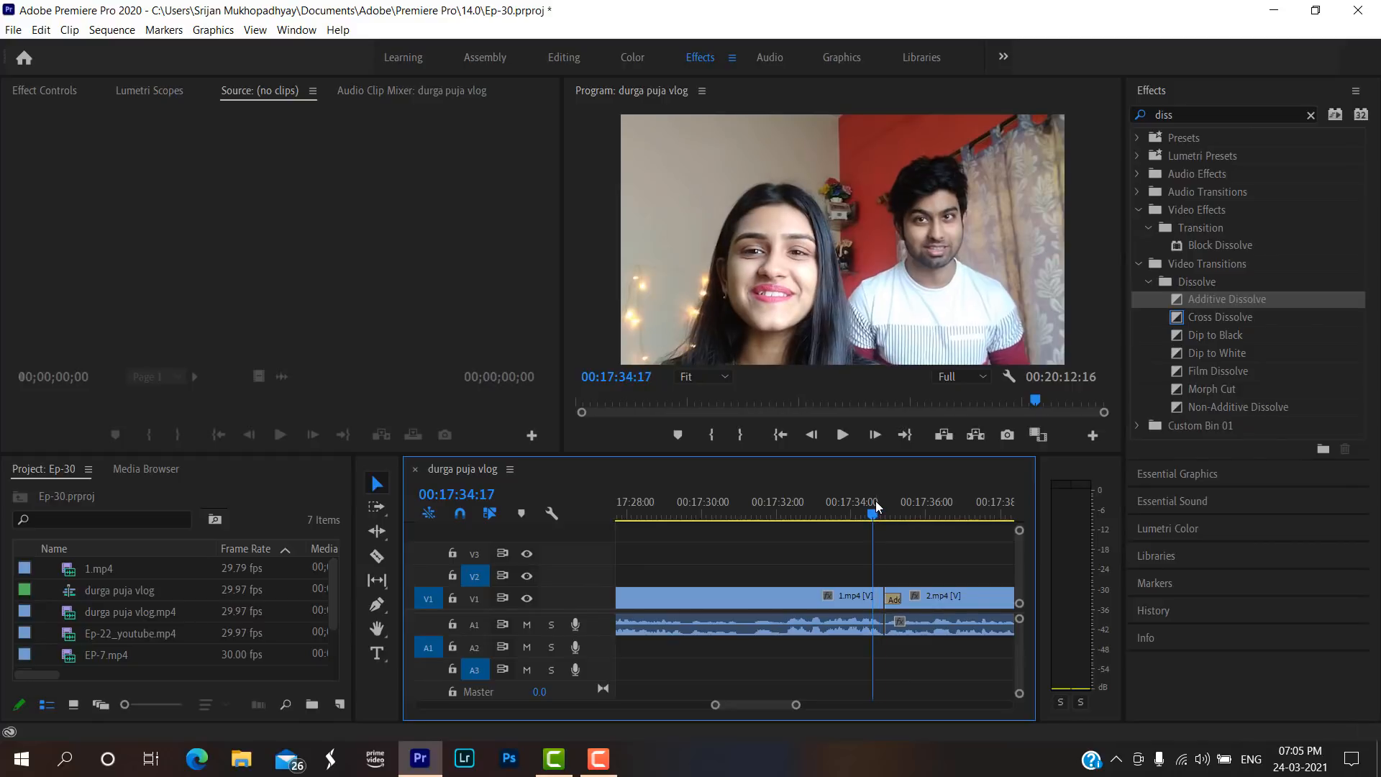
click(842, 435)
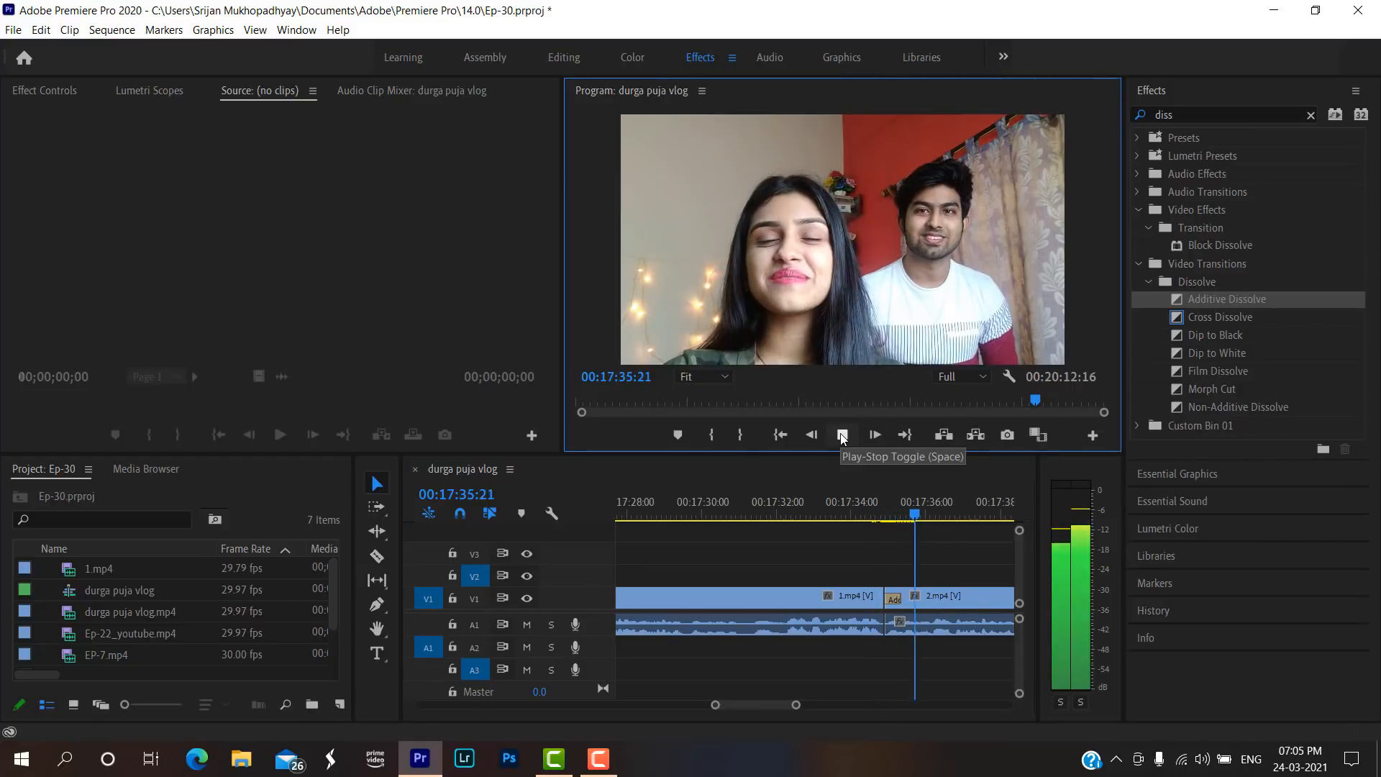
click(842, 435)
click(874, 507)
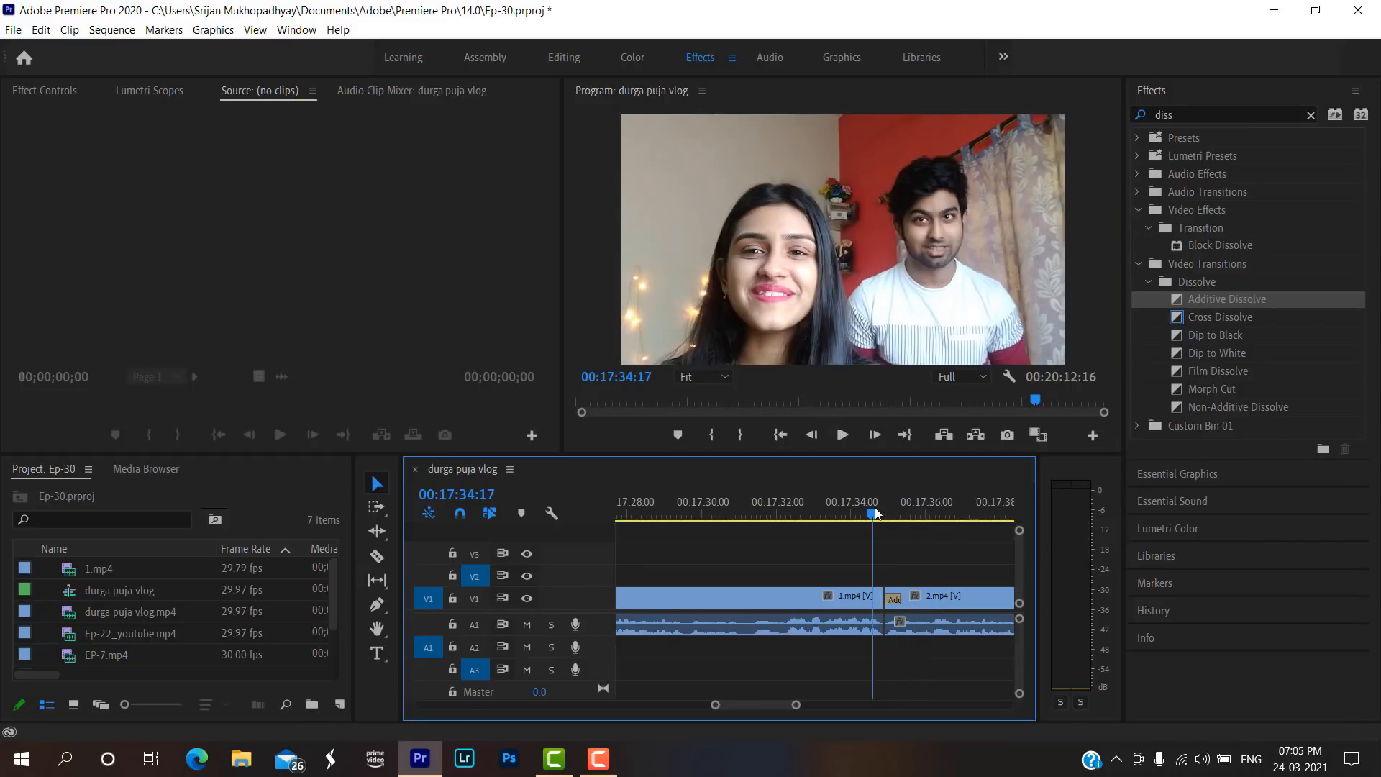
Play the join between 1.mp4 and 2.mp4 with Additive Dissolve from 00:17:34:17 and delete that transition.
click(842, 435)
click(843, 435)
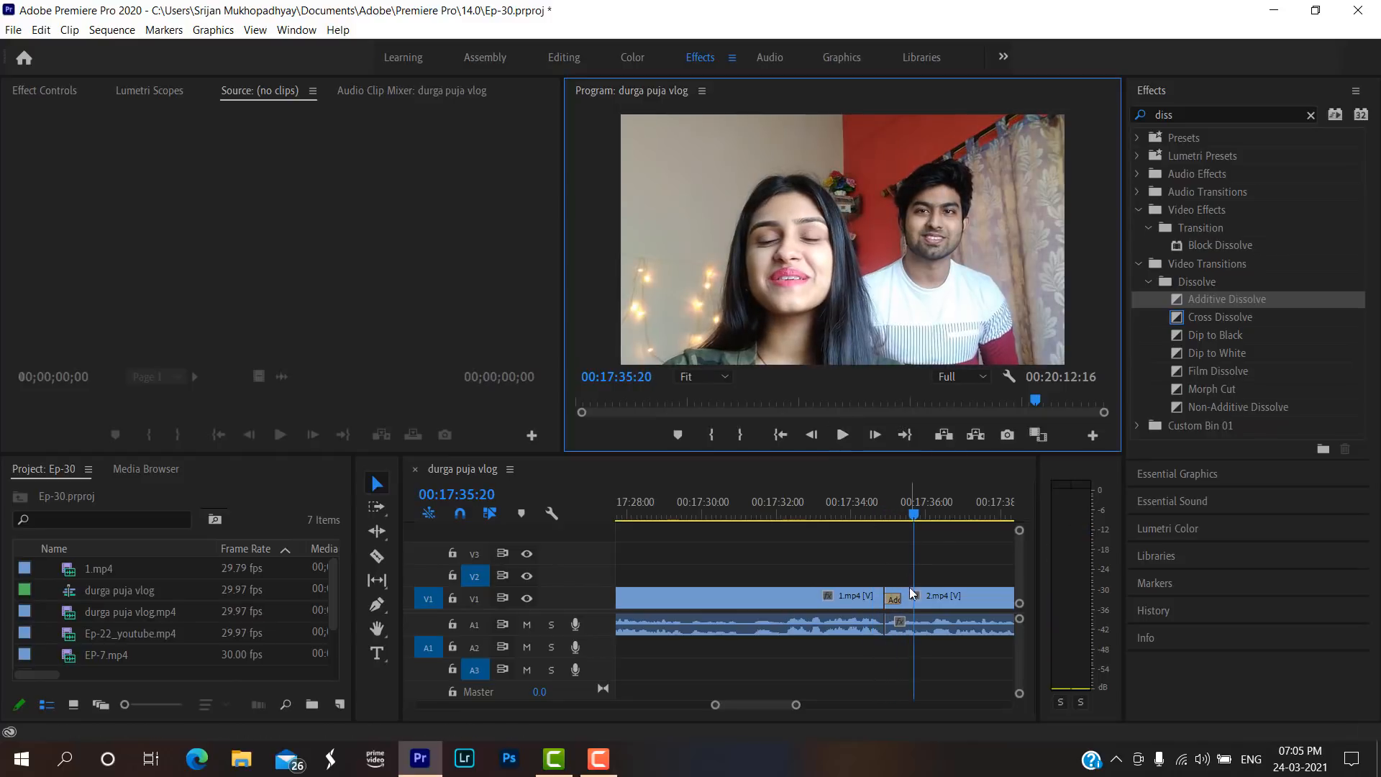
click(892, 598)
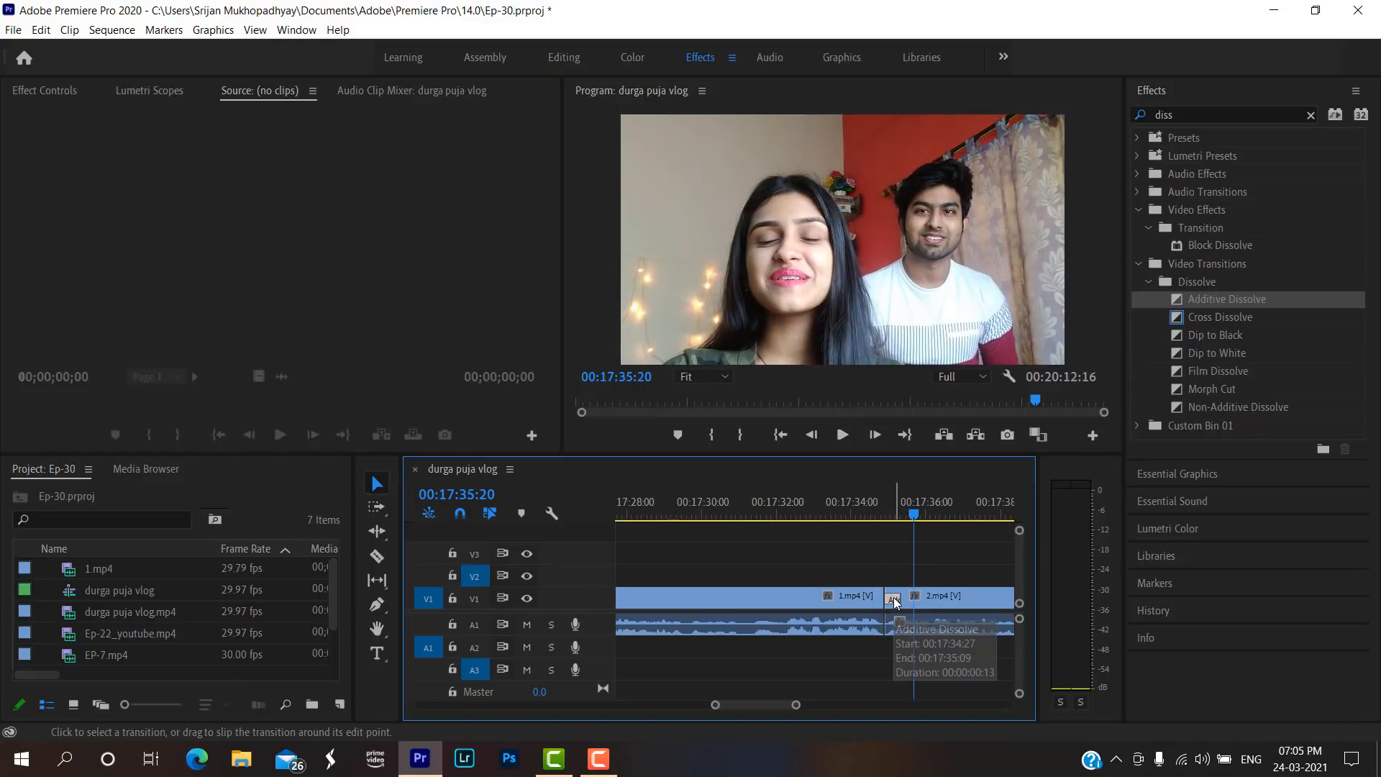
key(Delete)
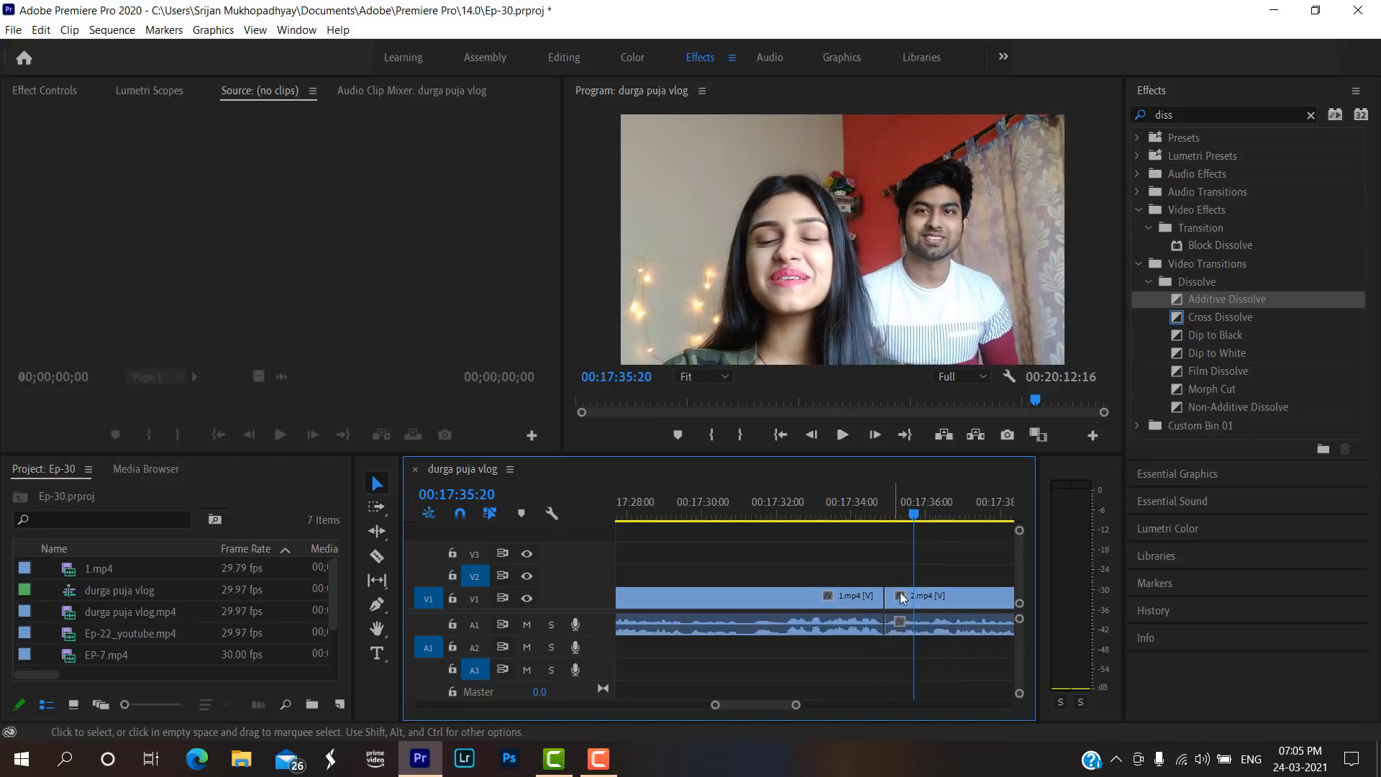
Apply the default transitions at the start of 2.mp4 and delete the audio one on A1, keeping Cross Dissolve on V1.
click(1206, 321)
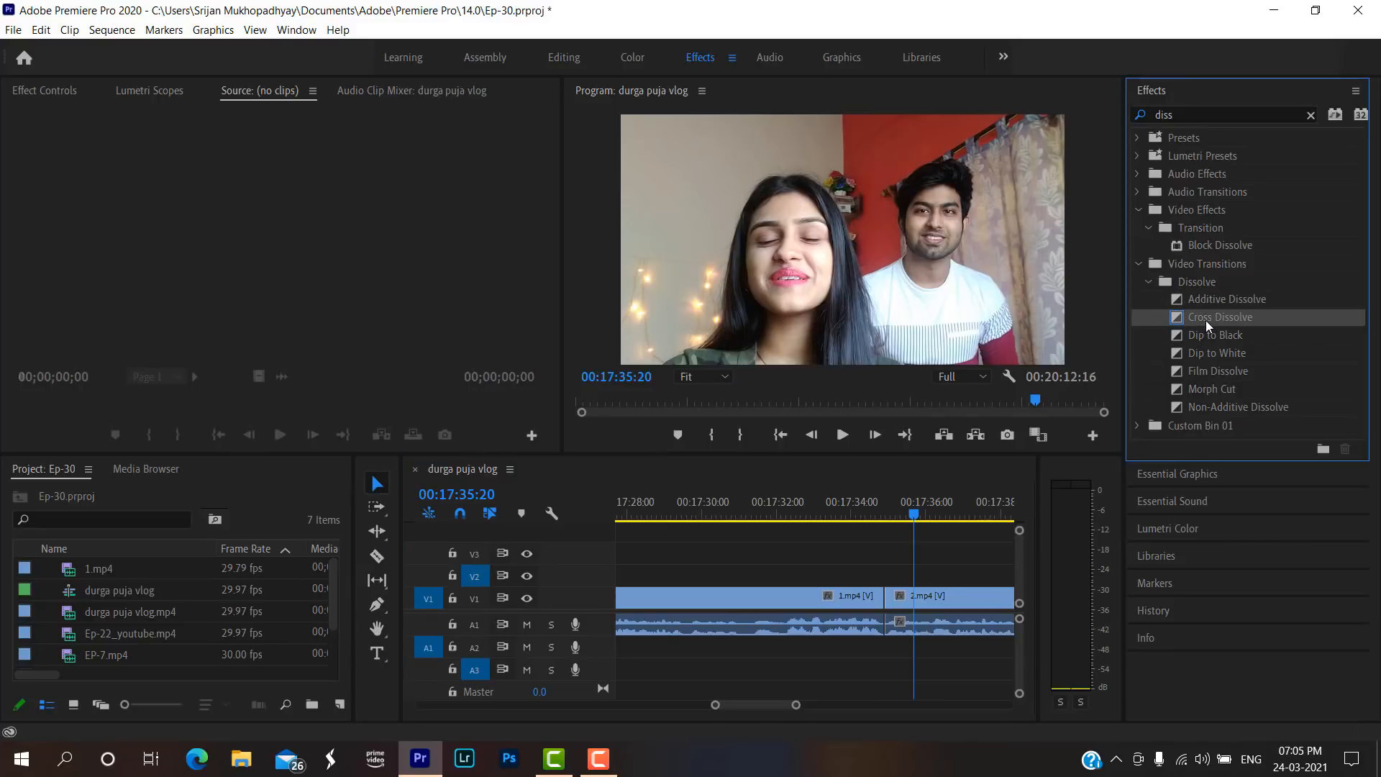
drag(1205, 321, 878, 578)
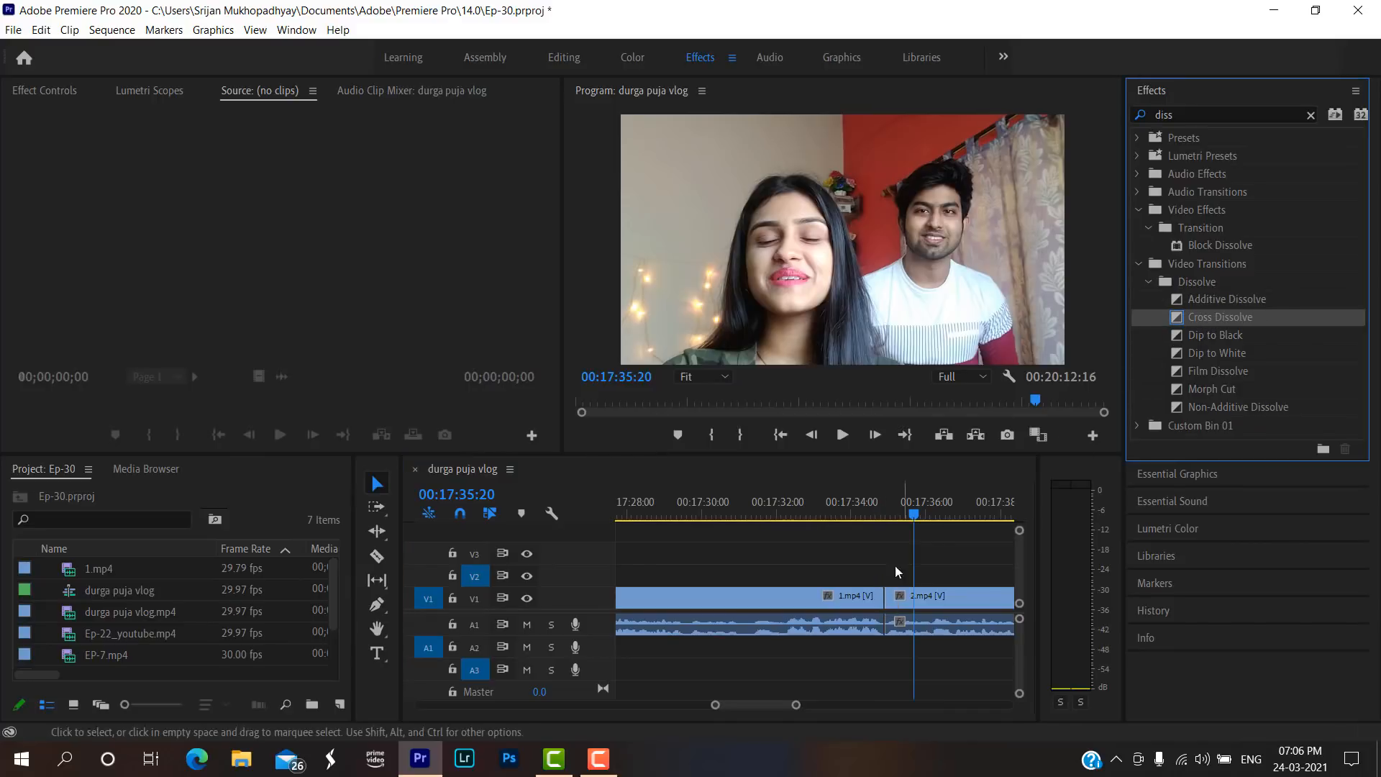
right_click(885, 594)
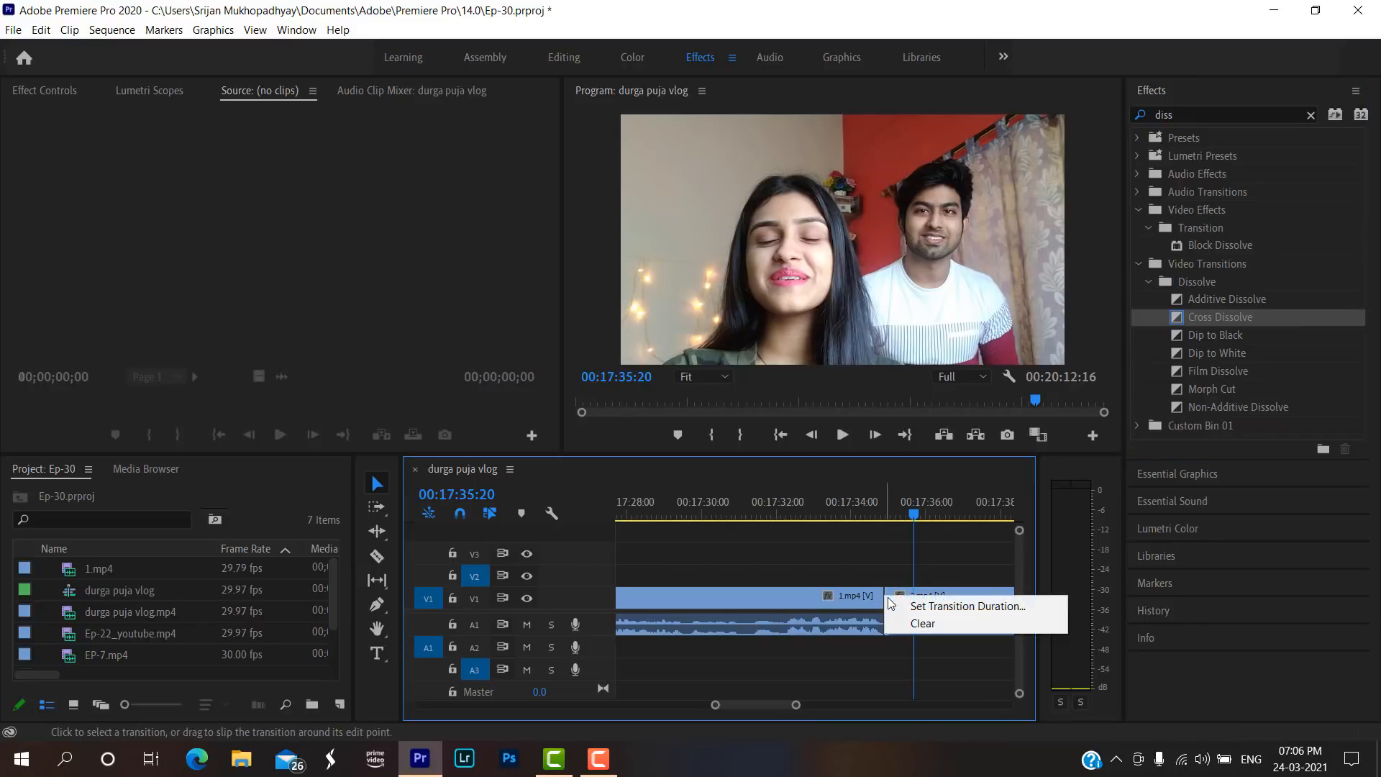
click(887, 587)
right_click(889, 594)
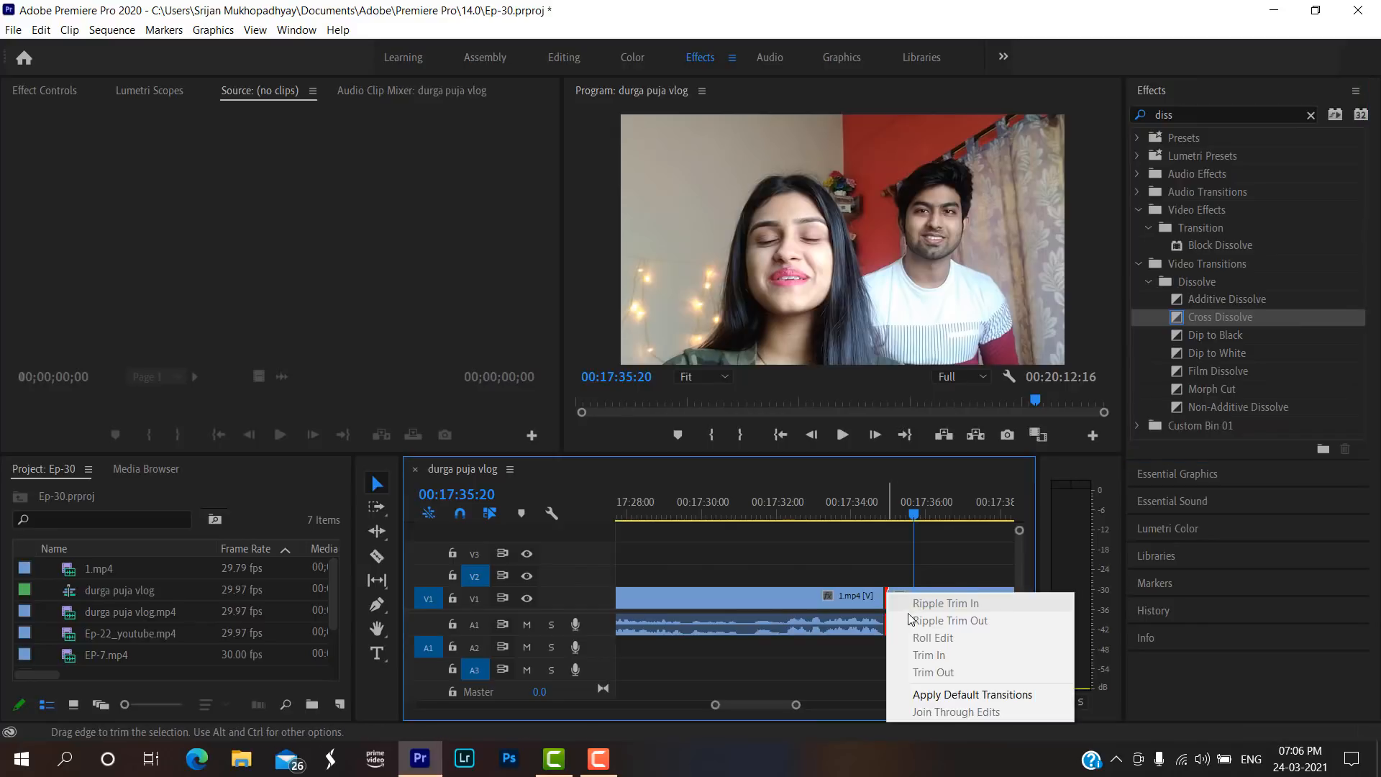
click(967, 694)
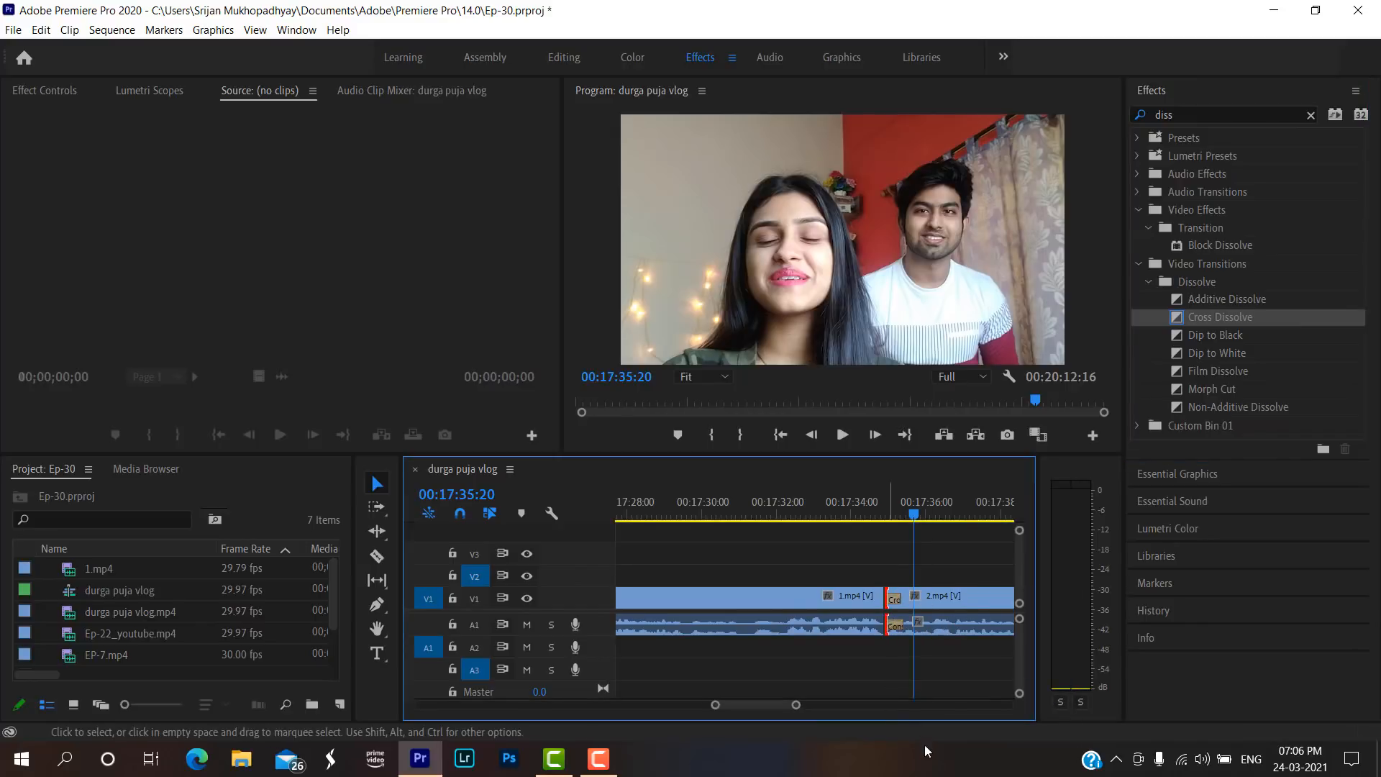
click(891, 628)
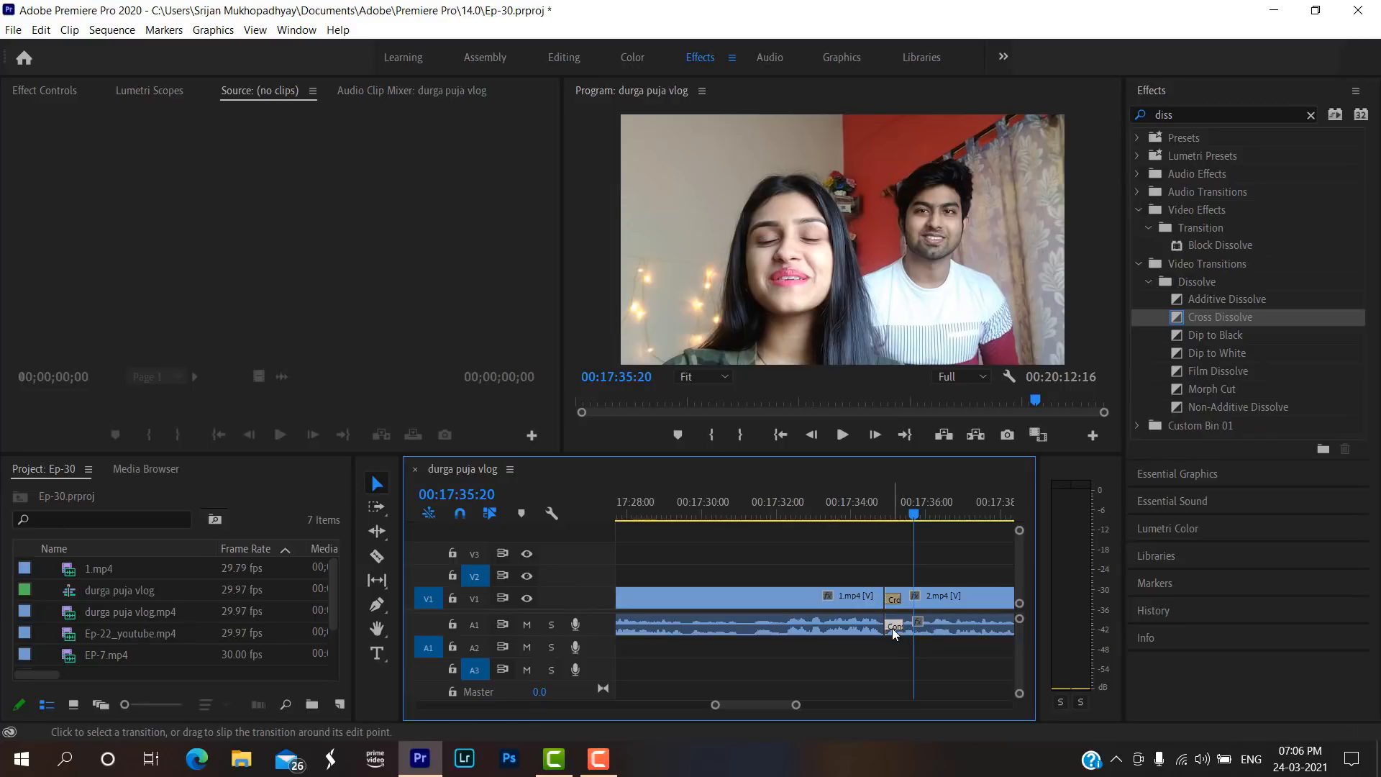
key(Delete)
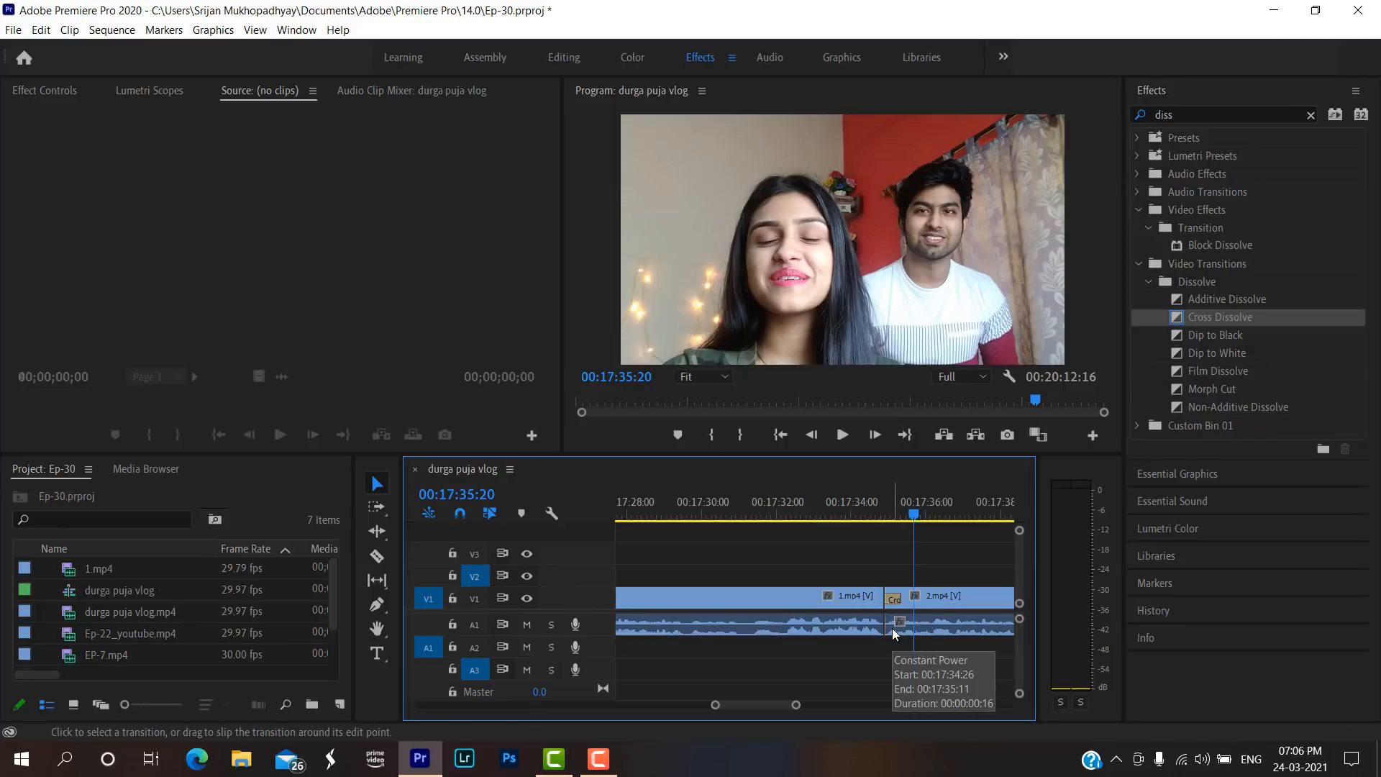
Play the Cross Dissolve join from 00:17:34:22 and delete the Cross Dissolve from the start of 2.mp4.
click(879, 507)
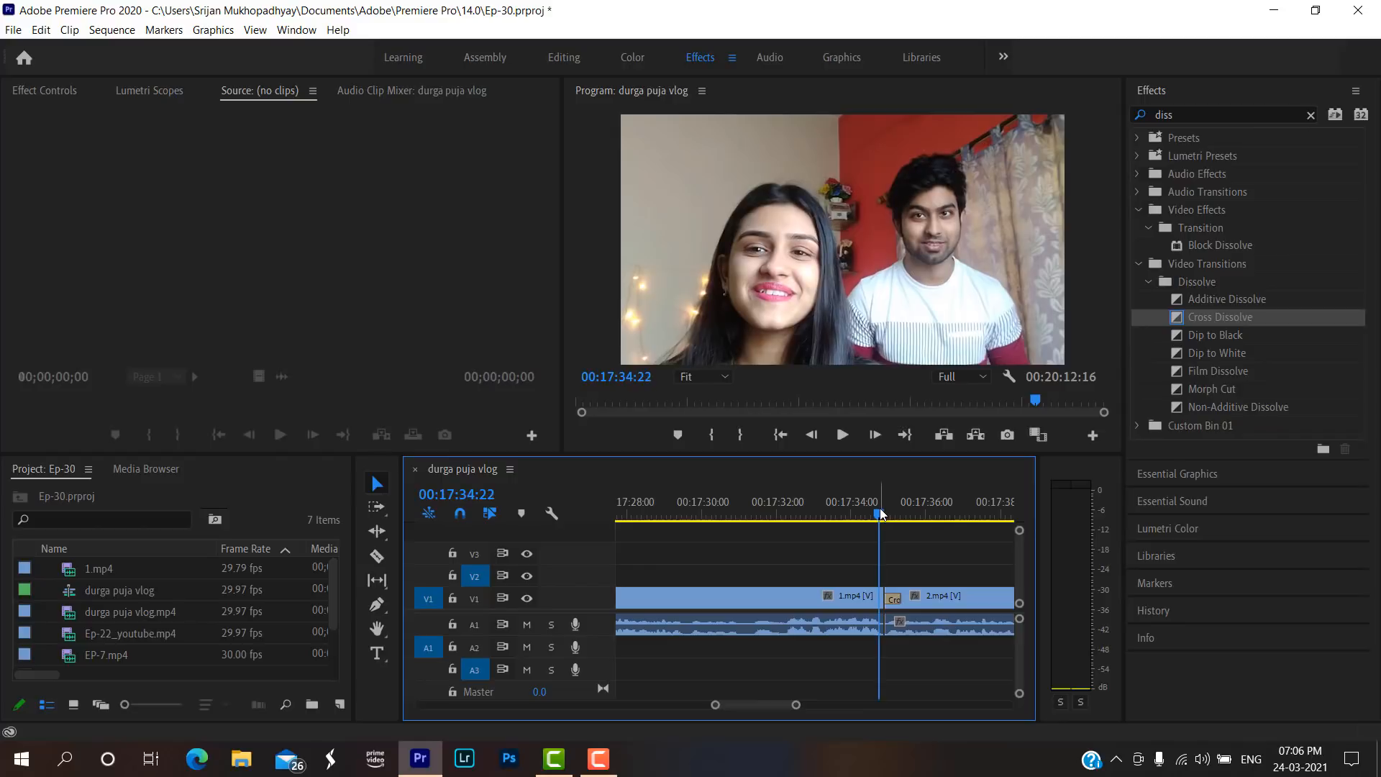
click(843, 435)
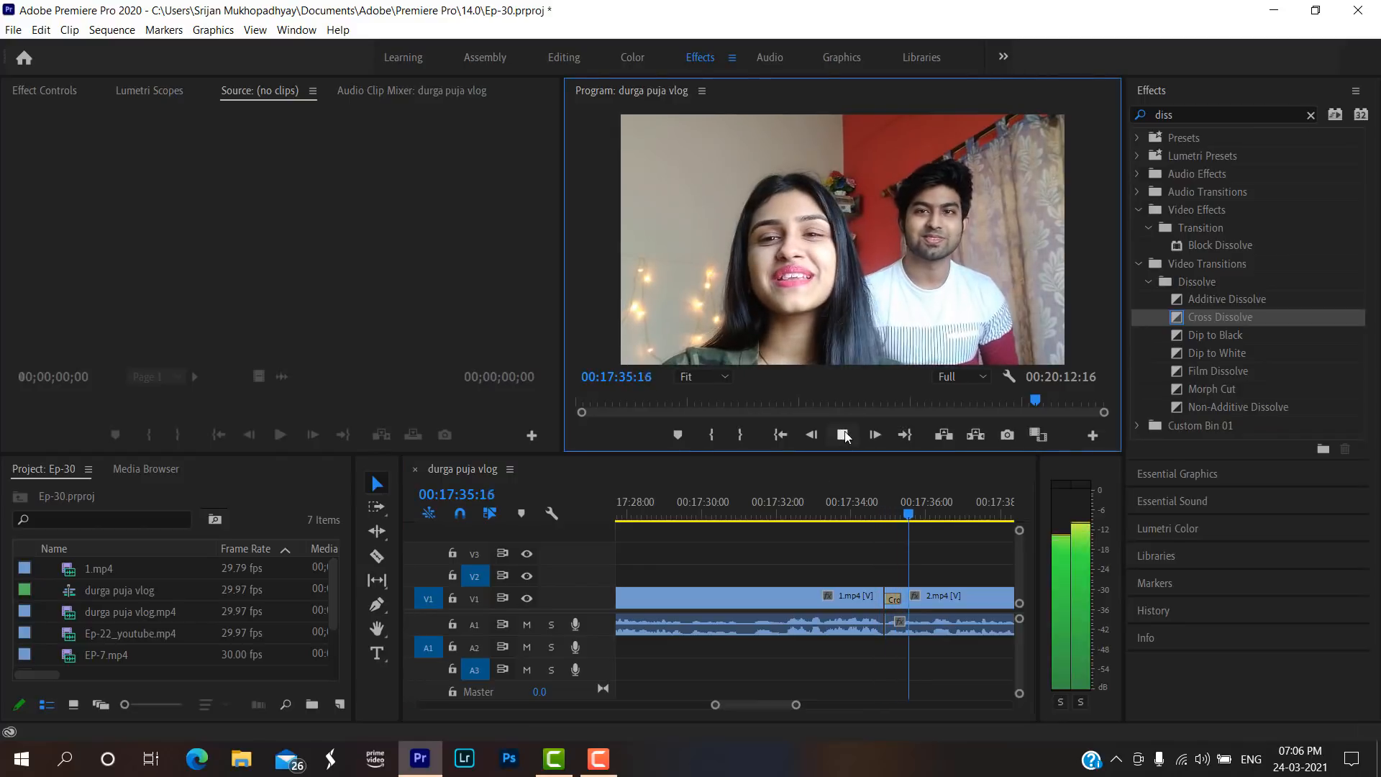
click(875, 512)
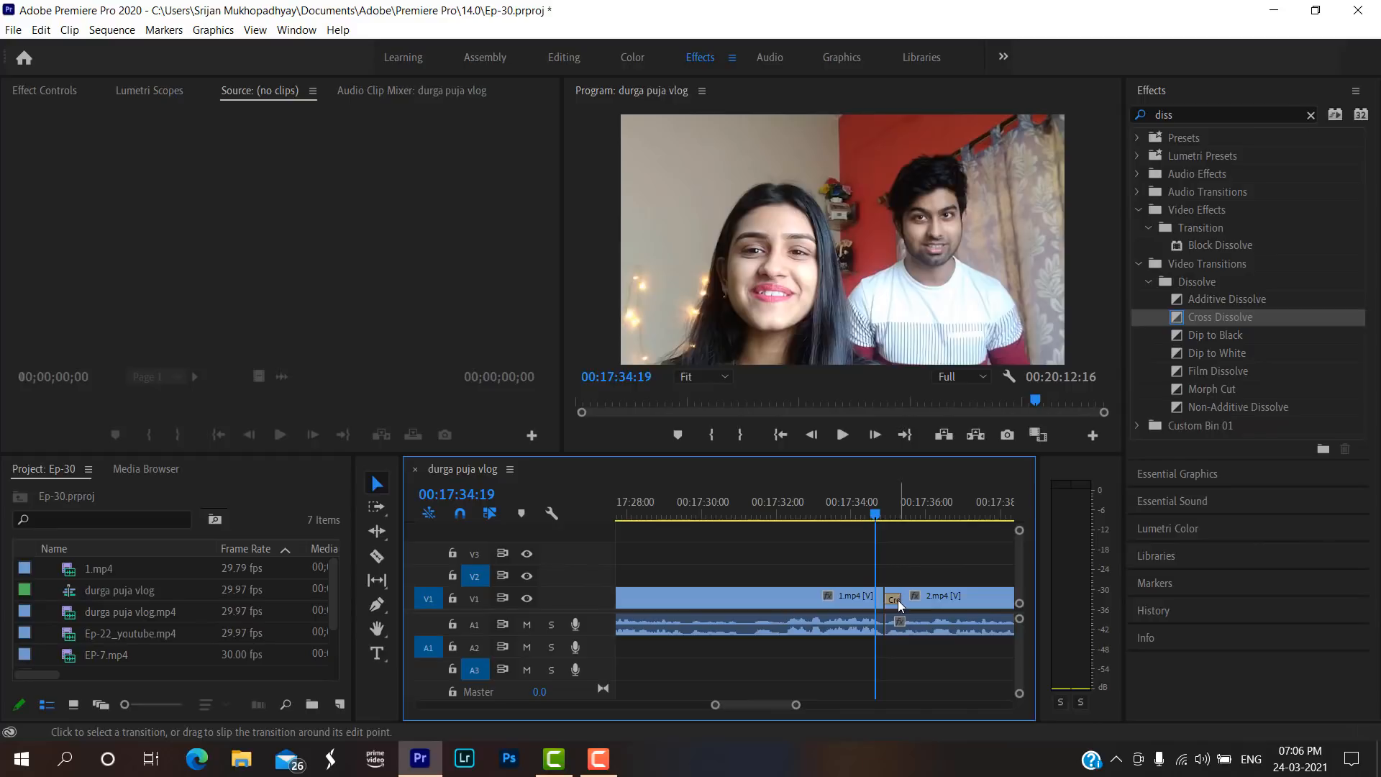
key(Delete)
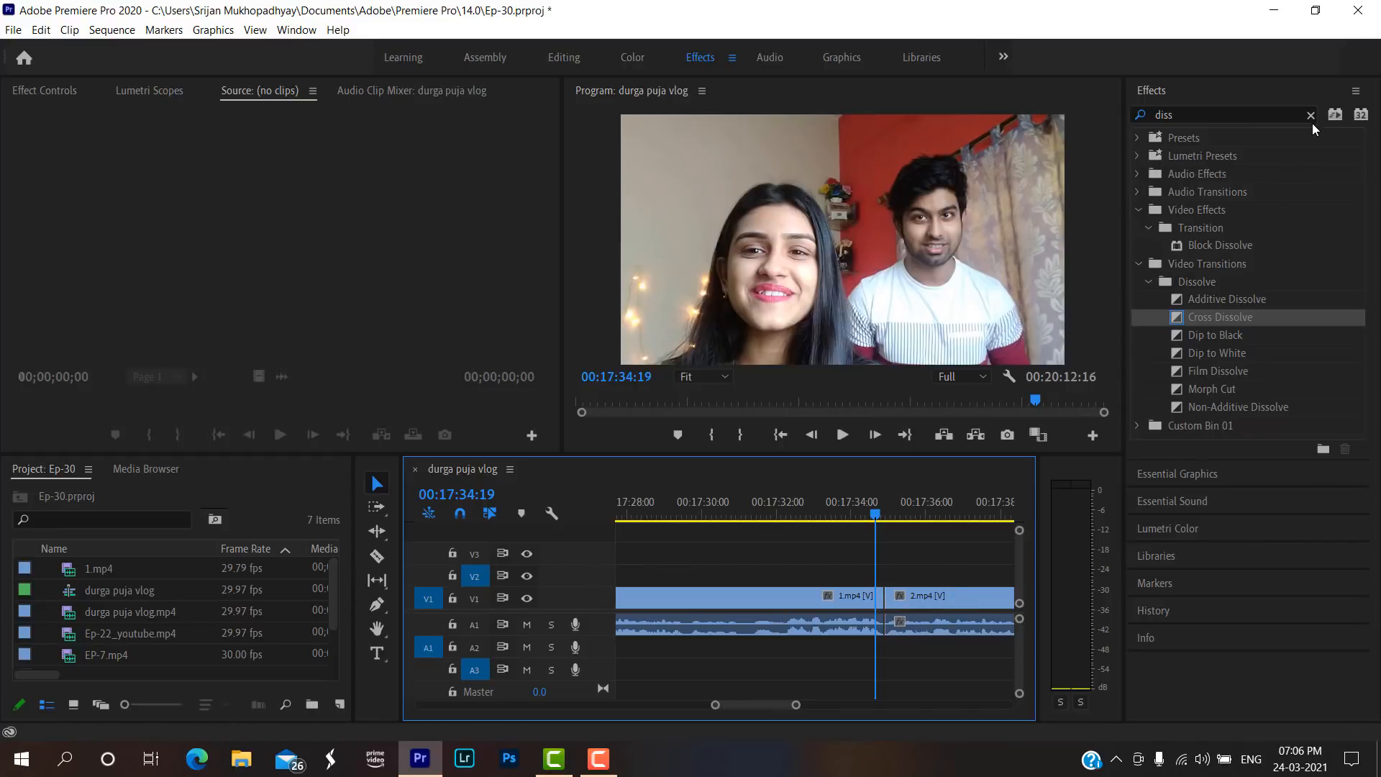
Clear the effects search and pick Random Blocks from the Wipe group of the video transitions.
click(1310, 117)
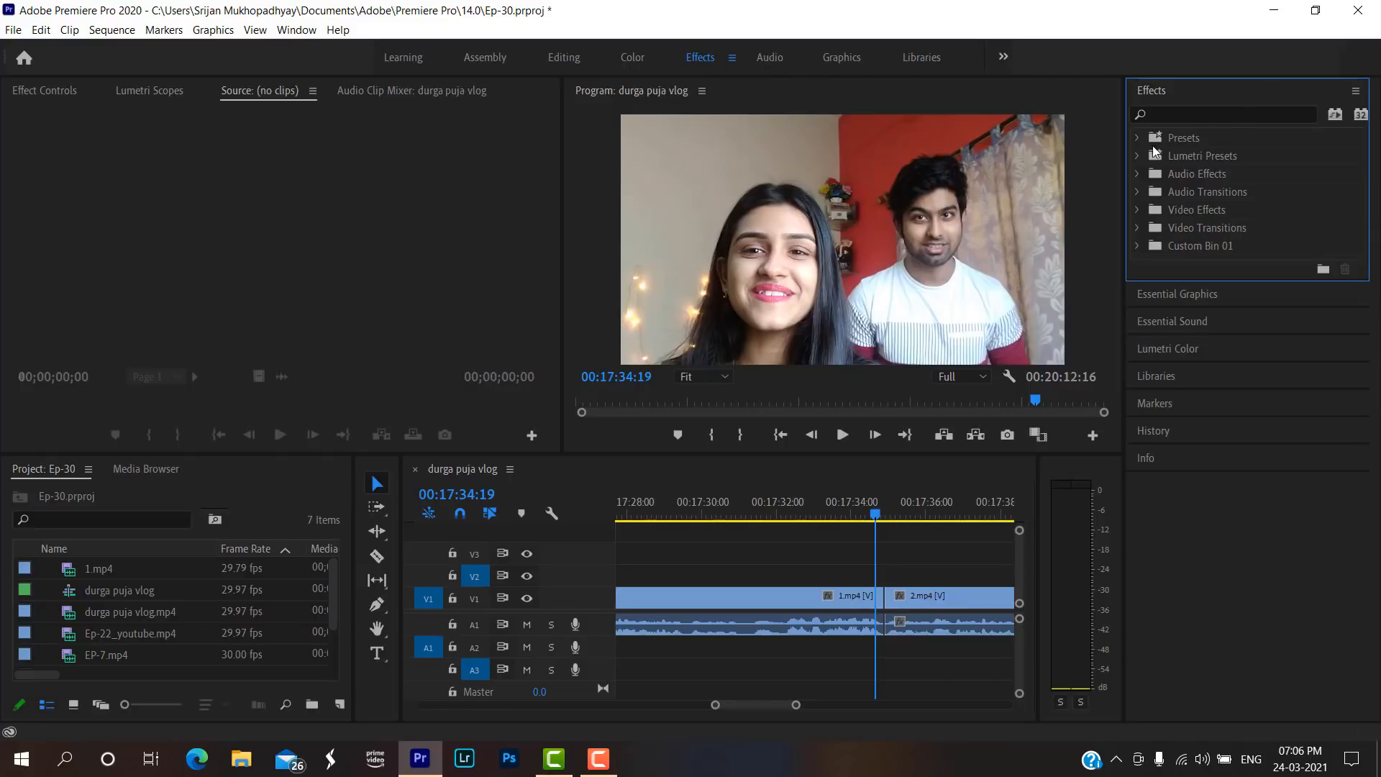
click(1136, 228)
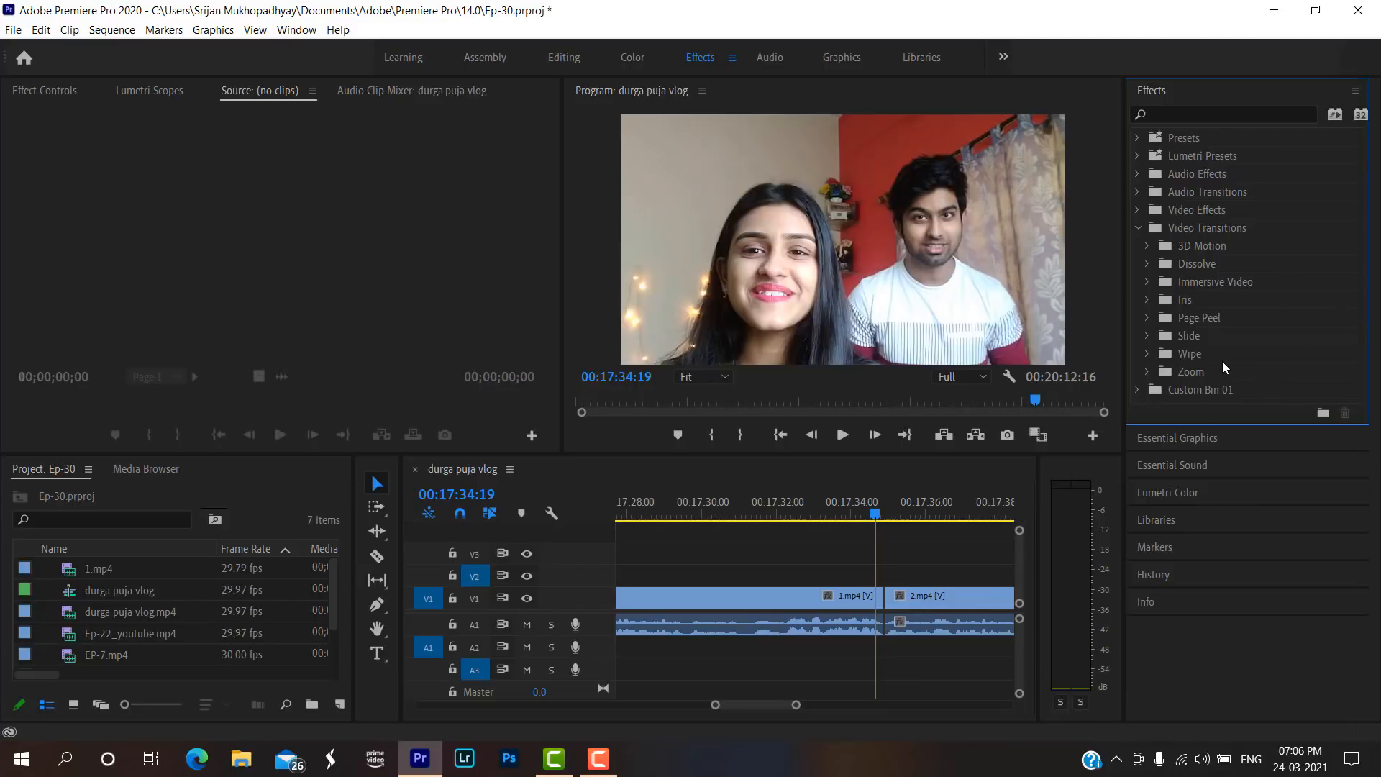
click(1153, 352)
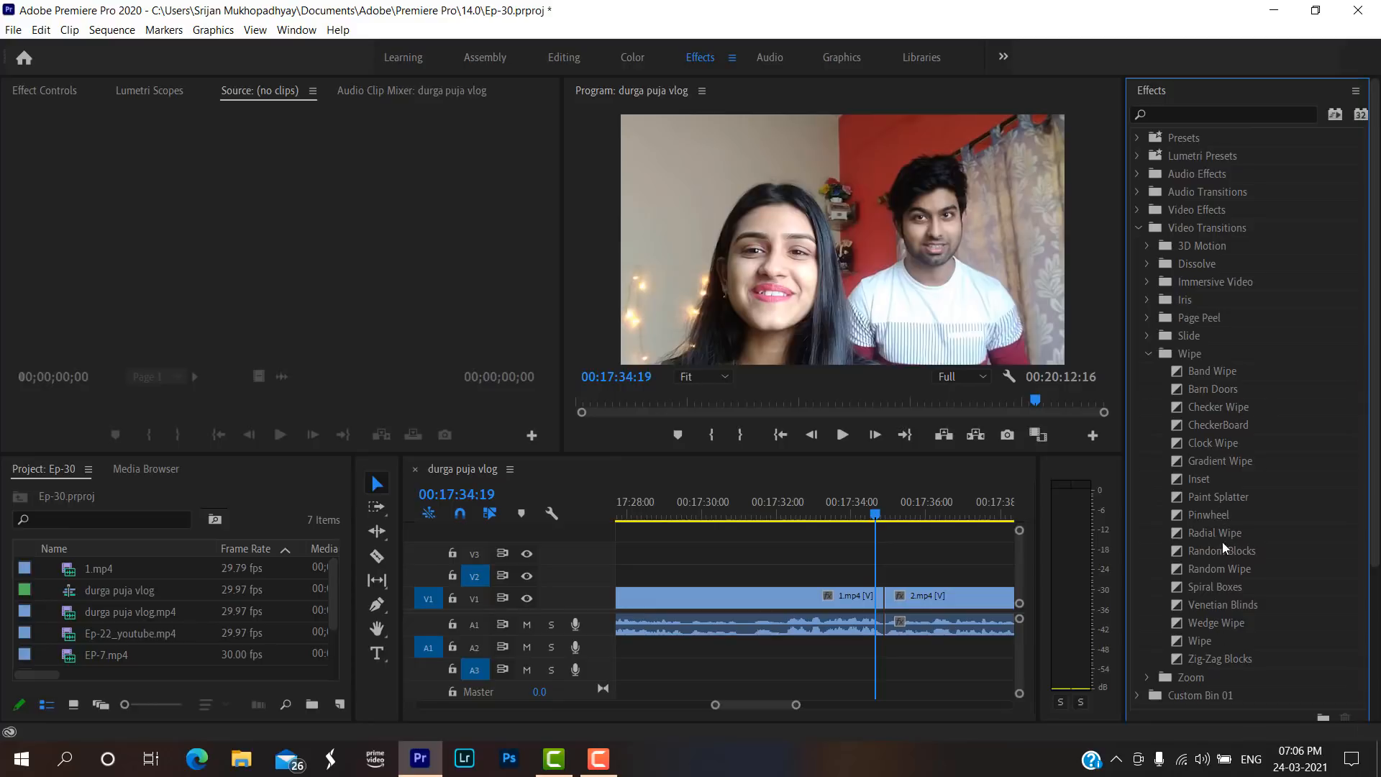
click(1228, 568)
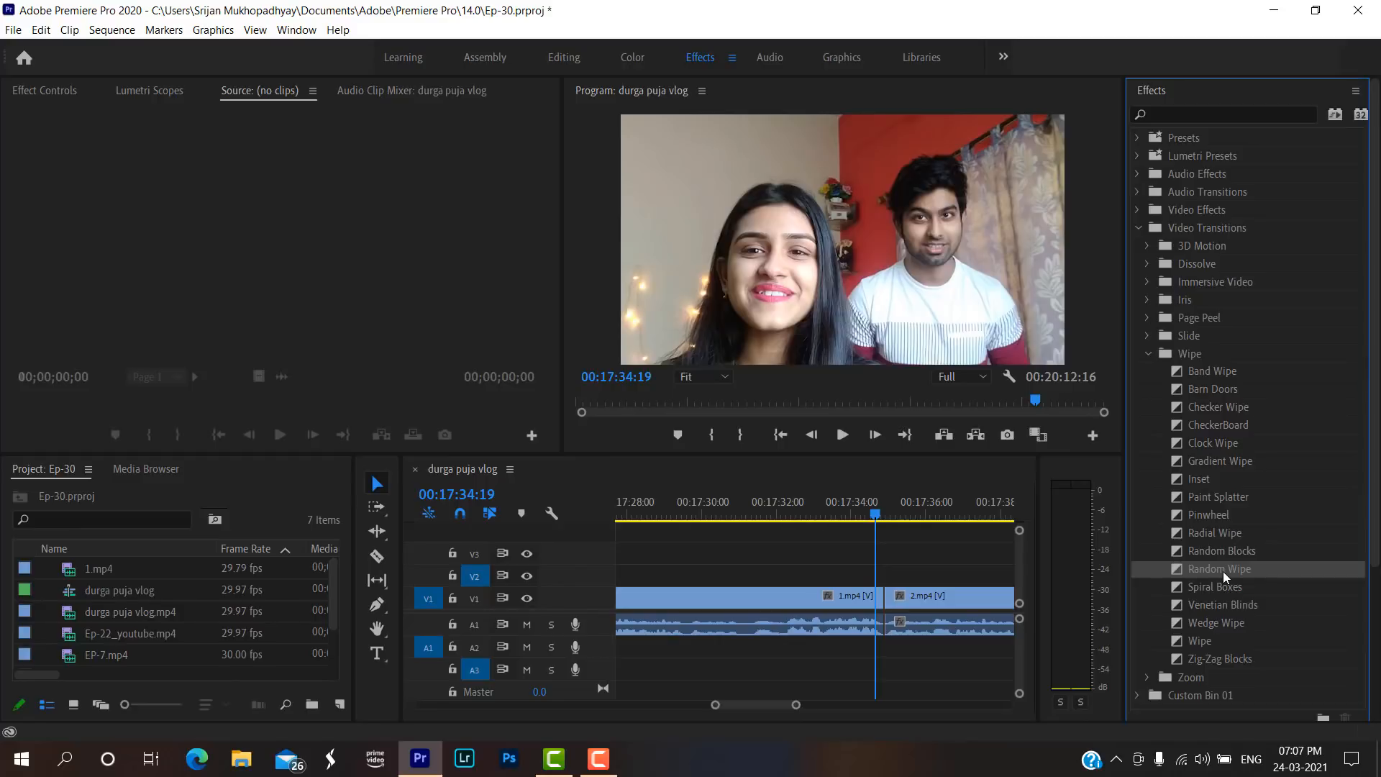
click(1222, 606)
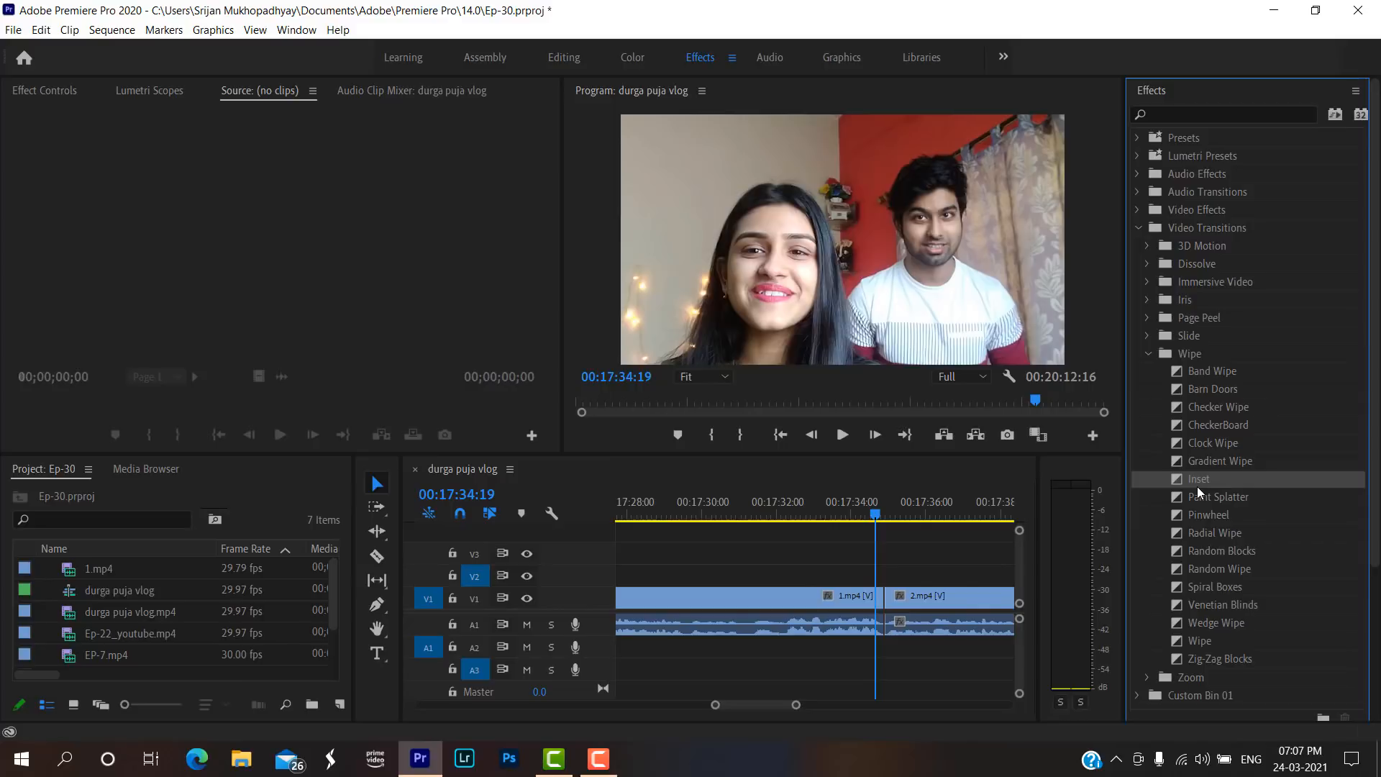
click(1203, 554)
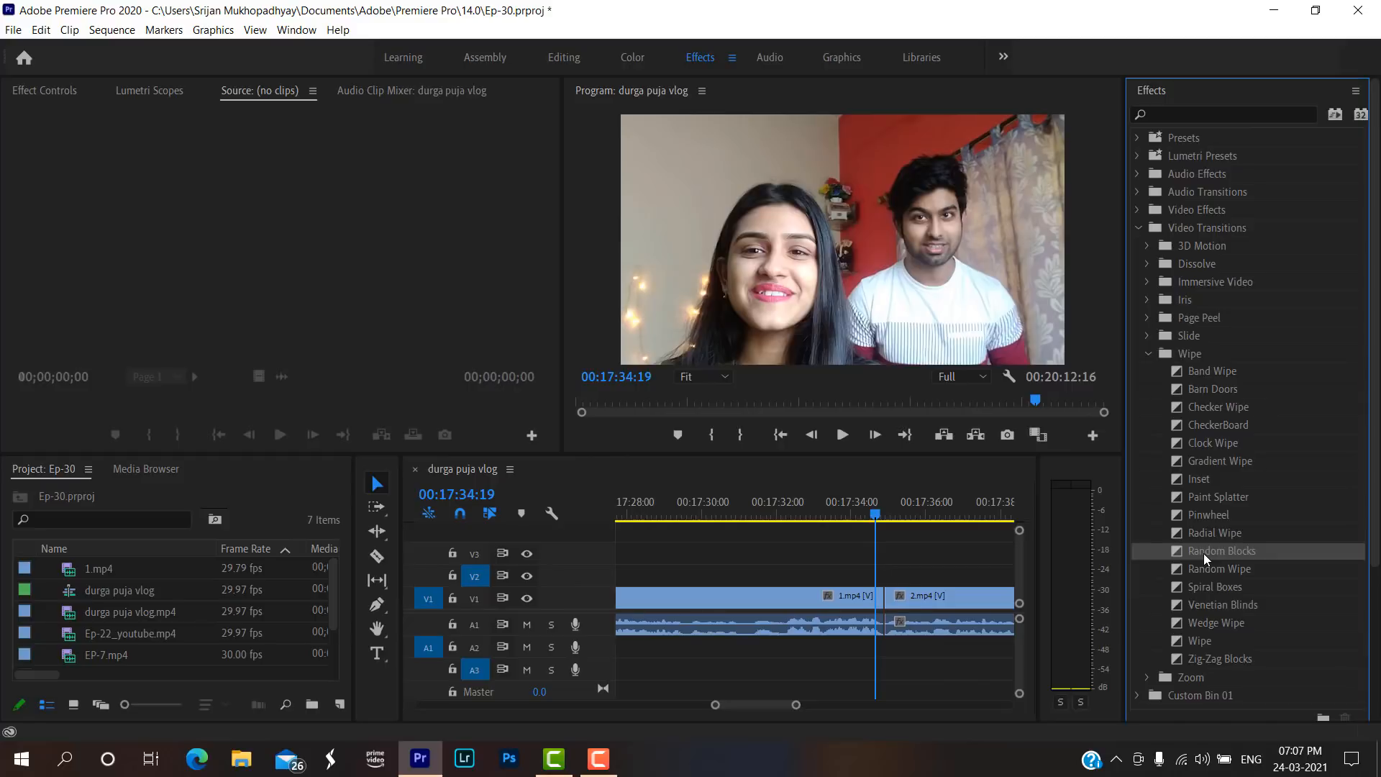
Try Random Blocks at the start of 2.mp4 on V1 and play the join, replaying it from 00:17:34:20.
drag(1204, 552, 889, 611)
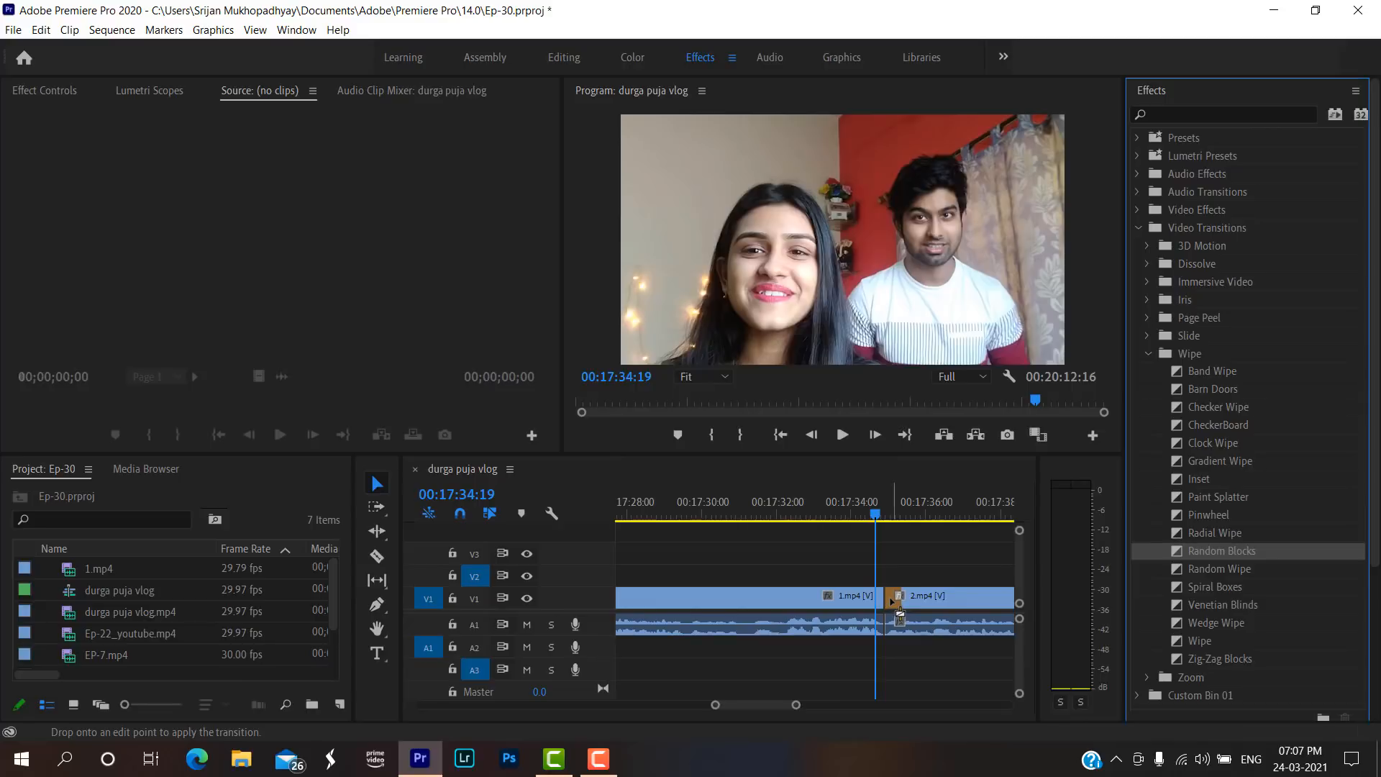
click(843, 435)
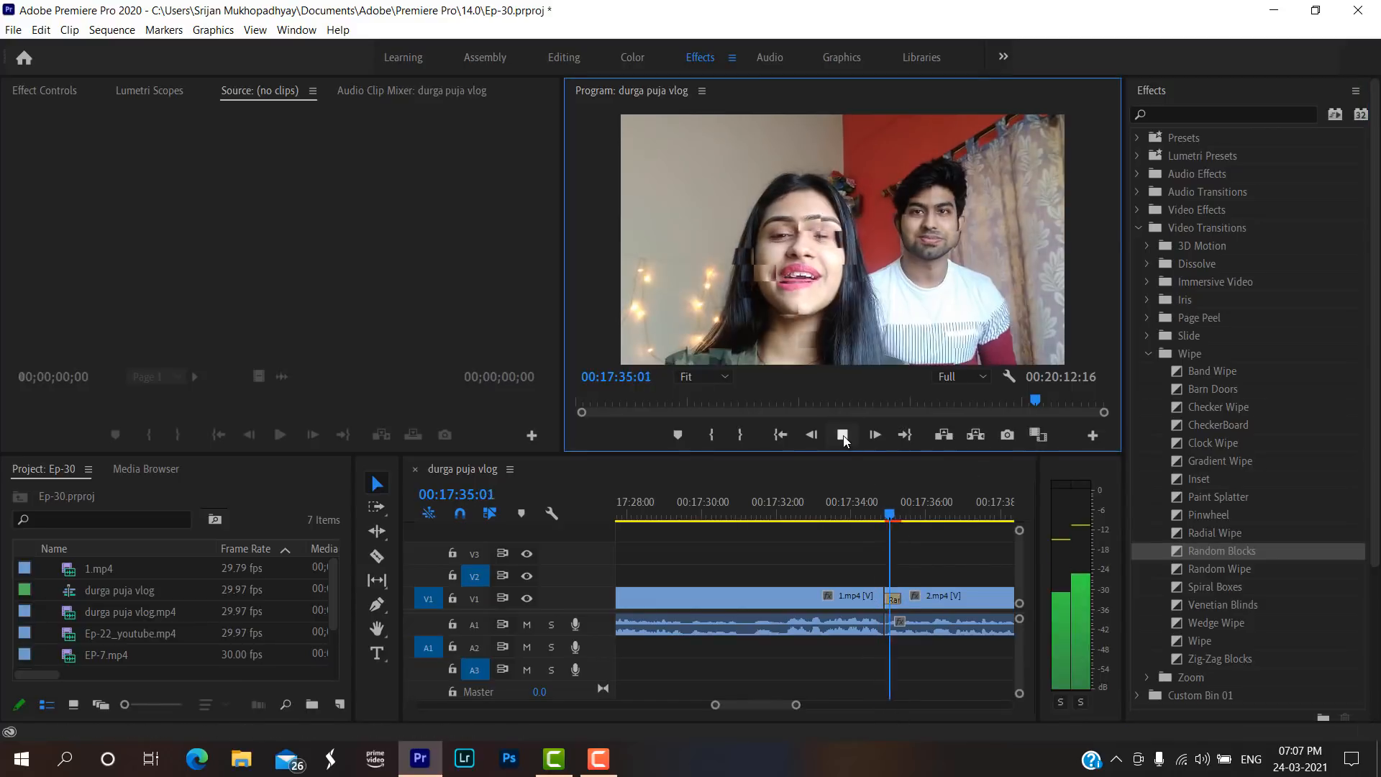
click(843, 434)
click(883, 518)
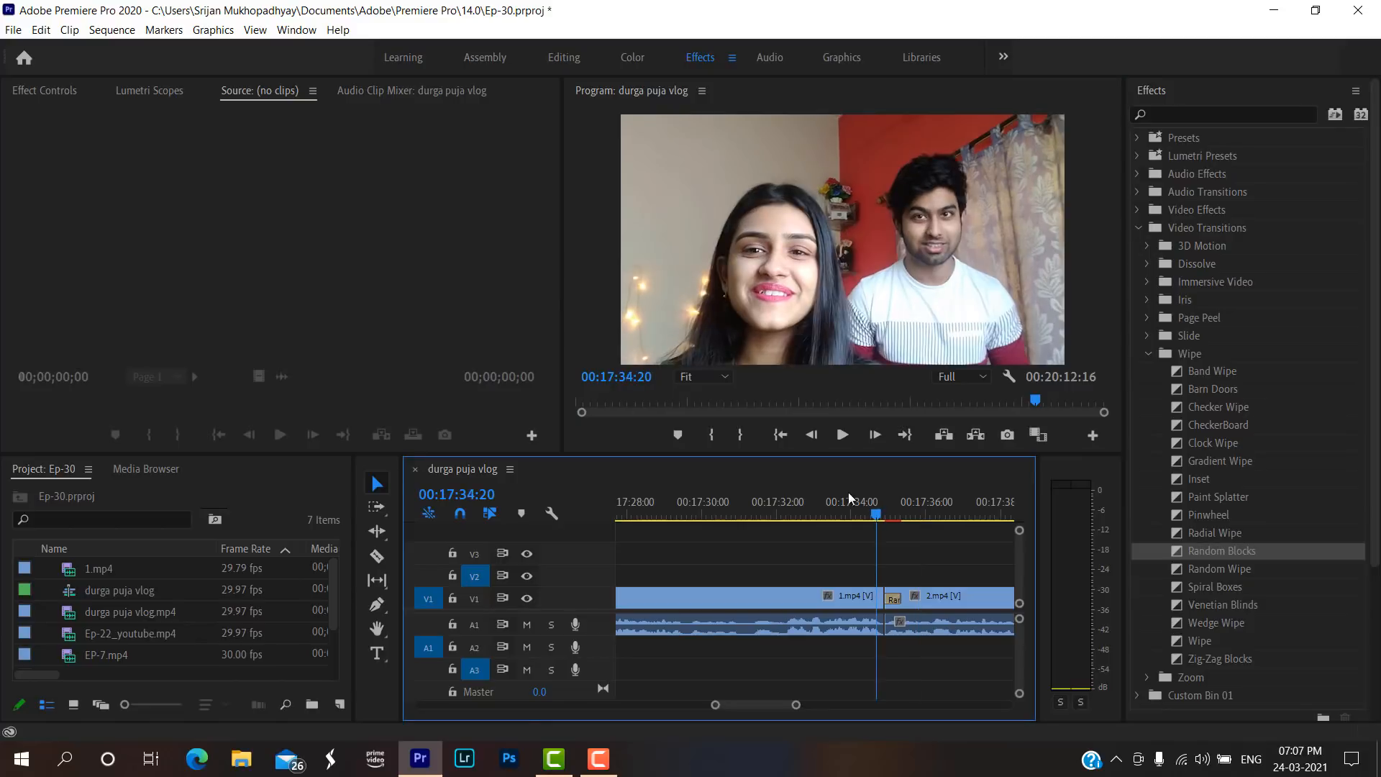
click(840, 436)
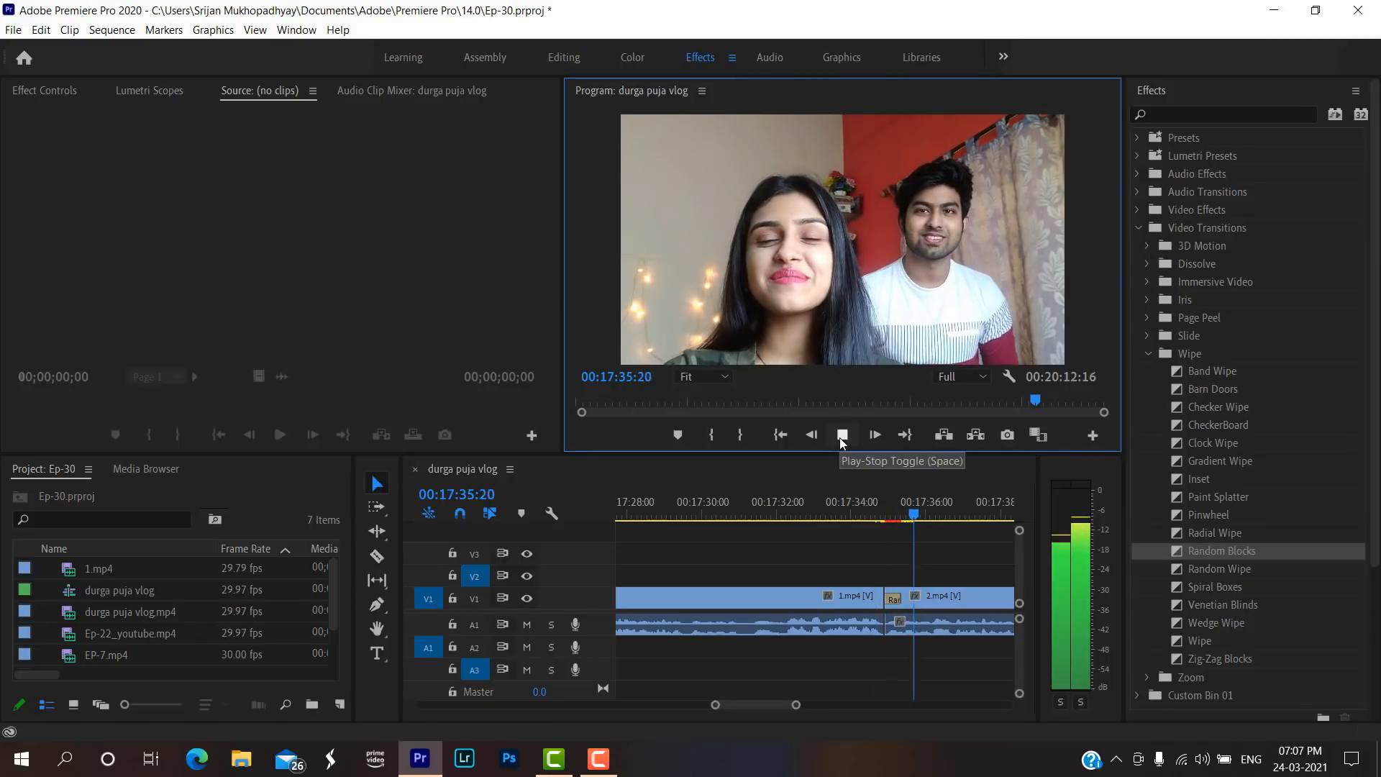
click(840, 436)
click(864, 515)
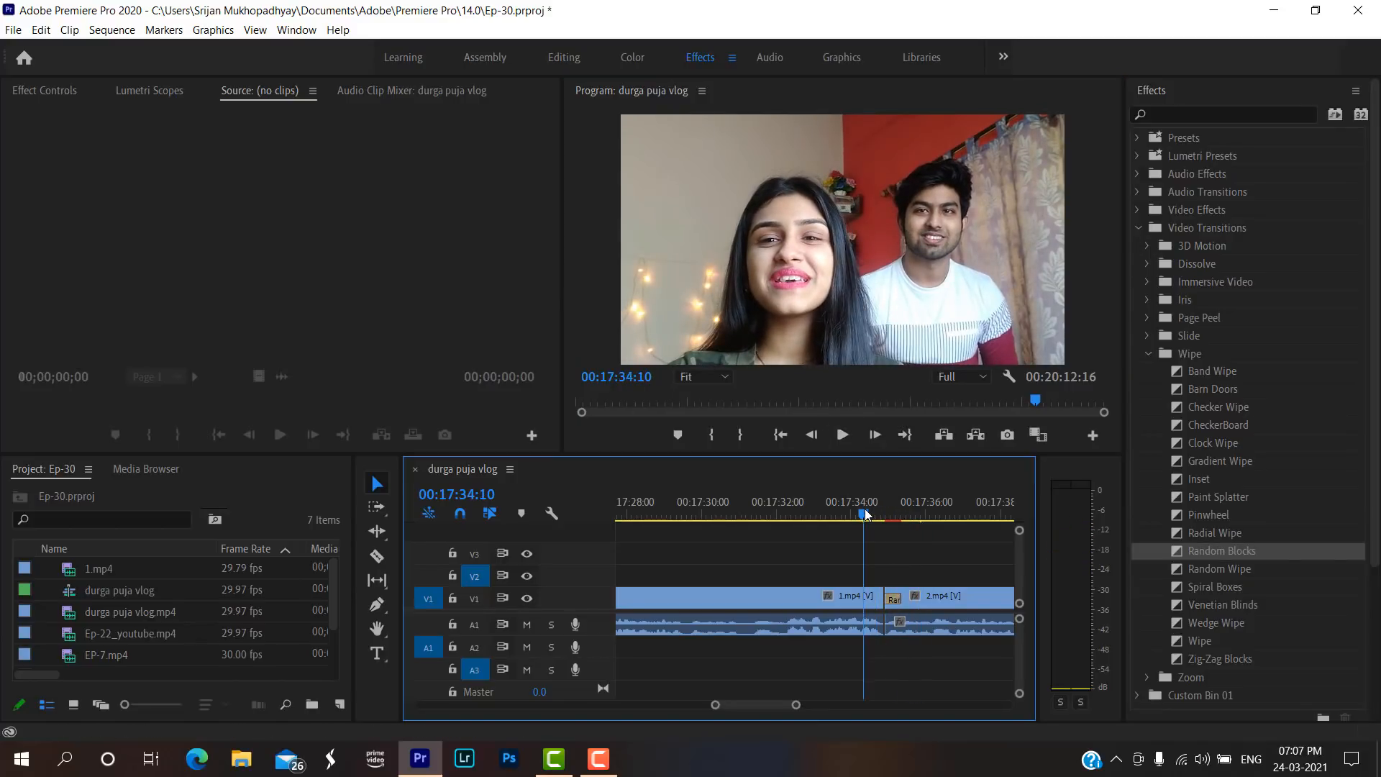
Delete the Random Blocks transition and play the plain cut between 1.mp4 and 2.mp4 twice for comparison.
click(896, 597)
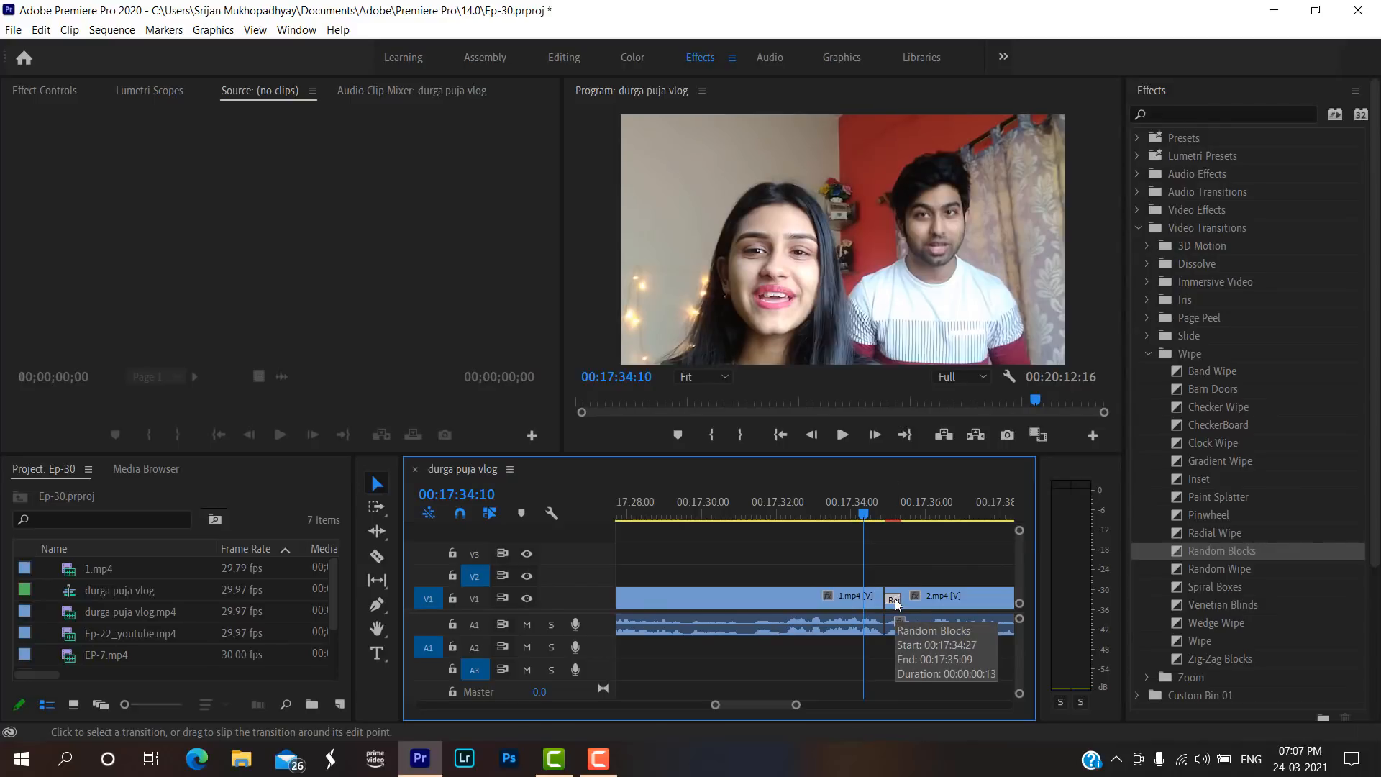
key(Delete)
key(space)
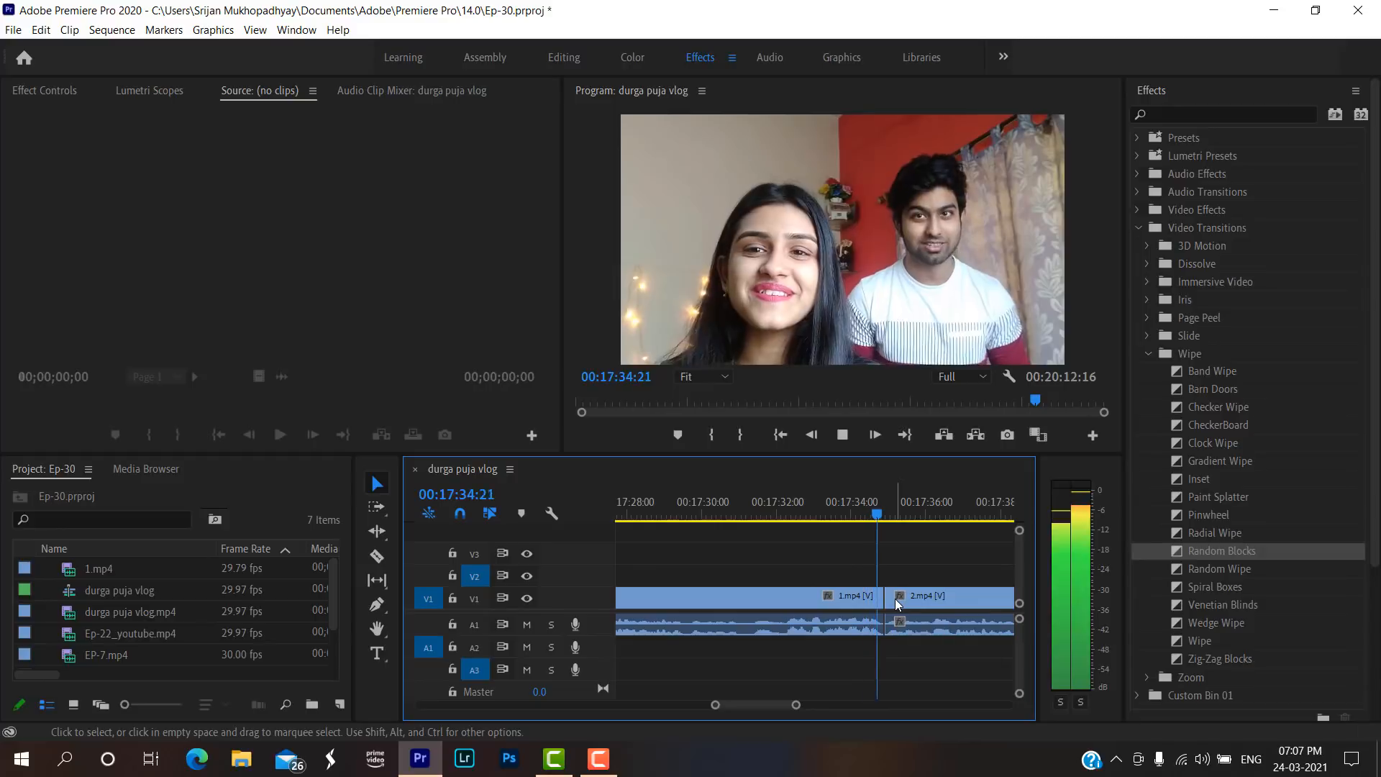
key(space)
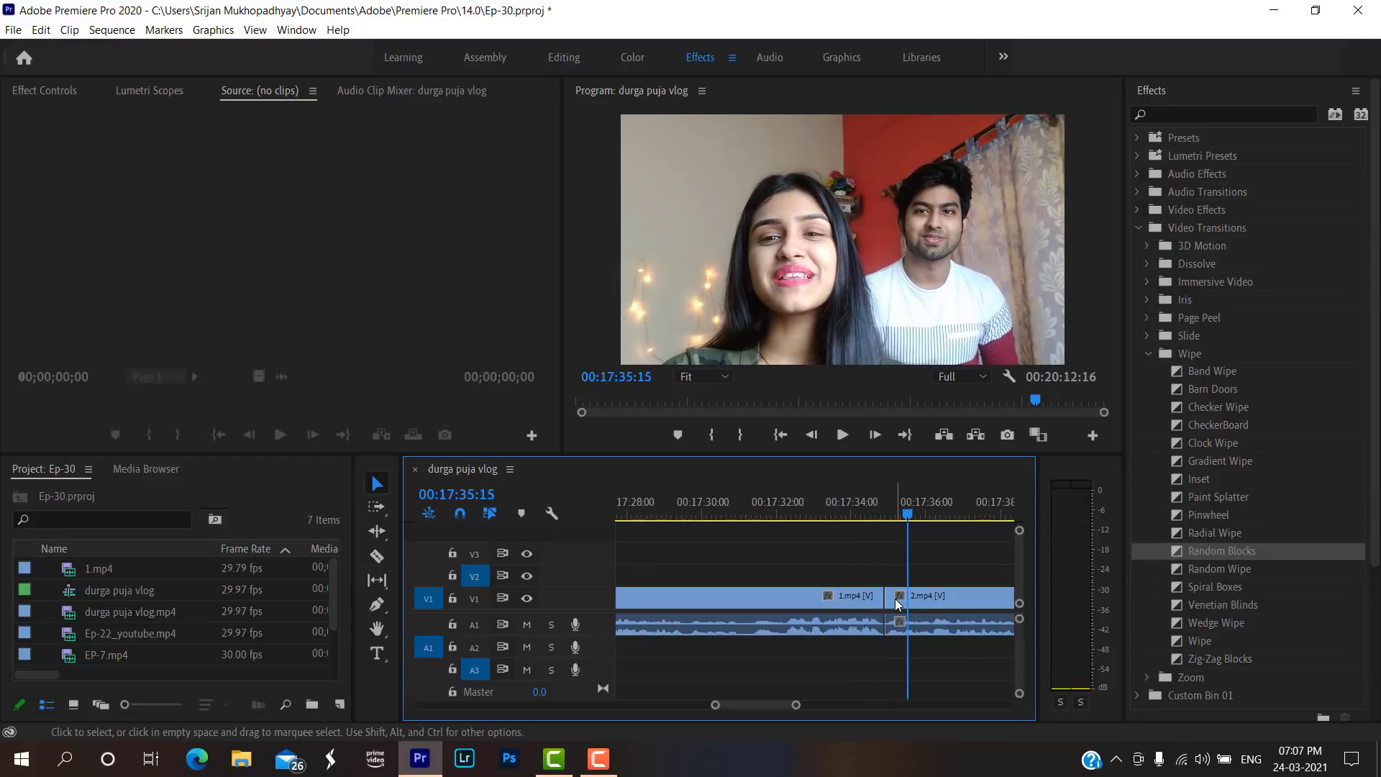
click(867, 511)
key(space)
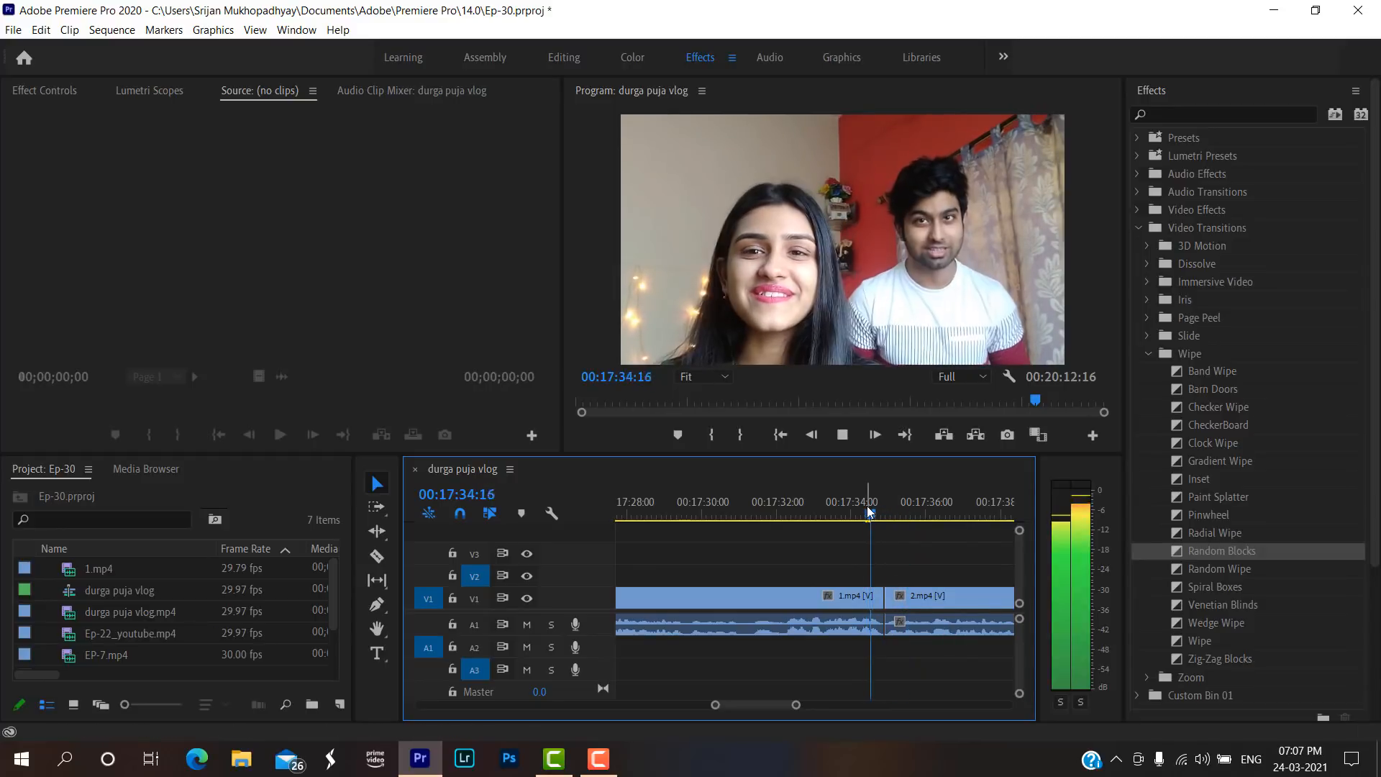
key(space)
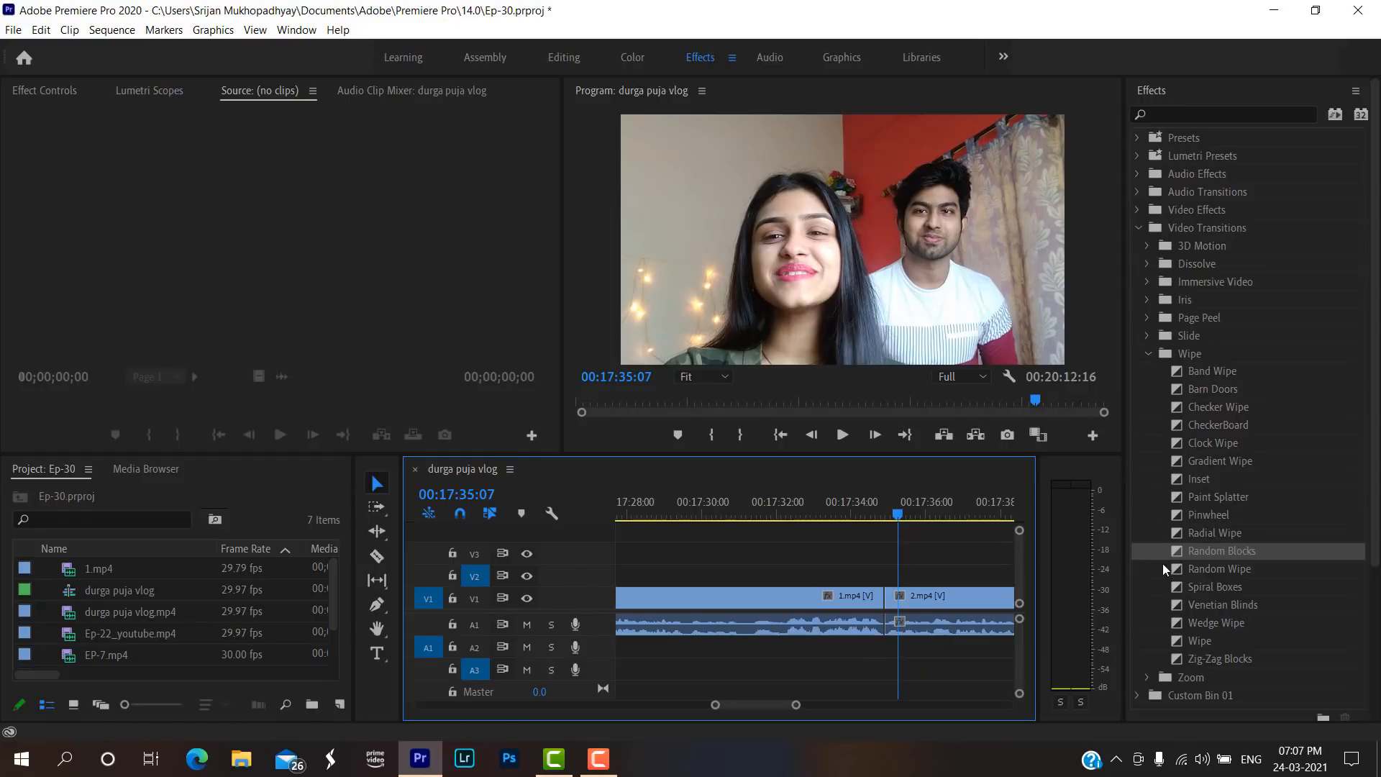
Reapply Random Blocks to the start of 2.mp4 on V1 and play the join from 00:17:34:15.
drag(1196, 551, 894, 598)
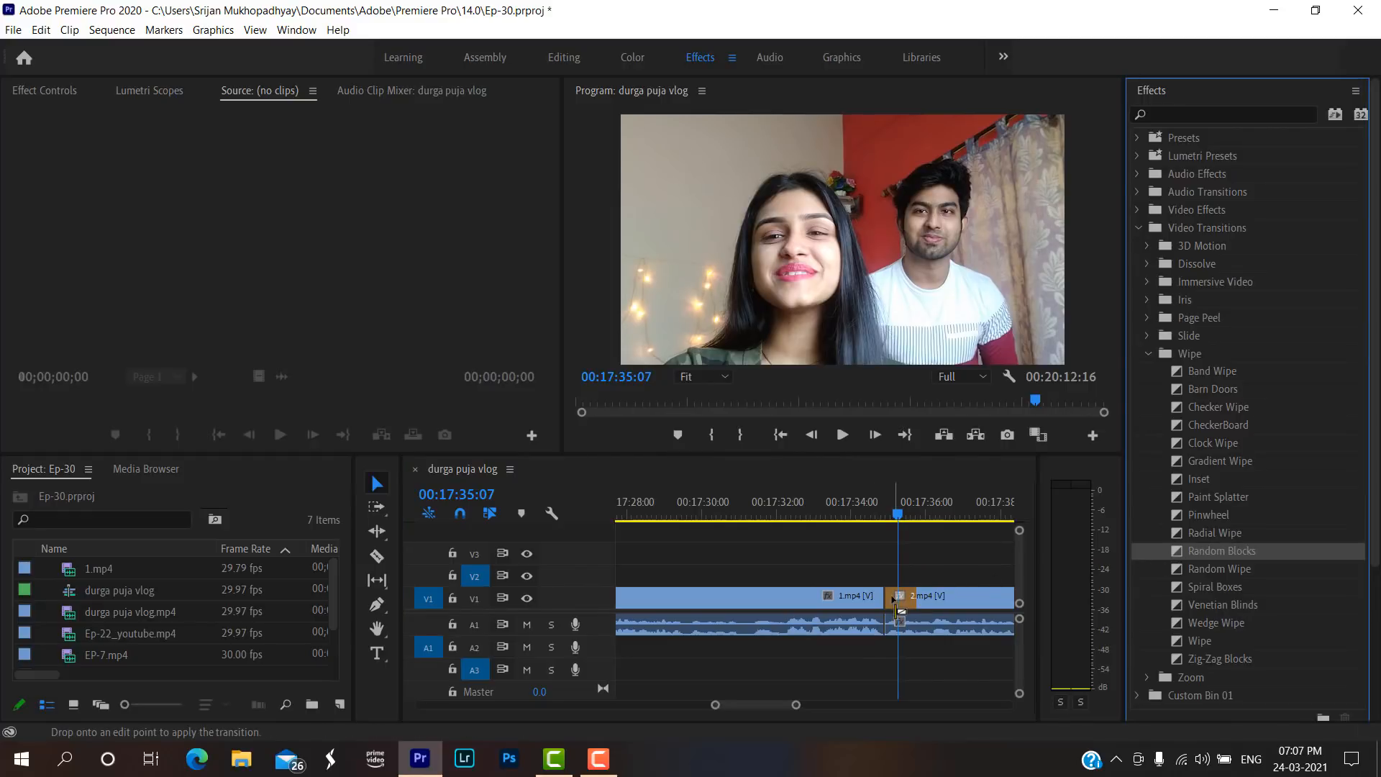
click(871, 497)
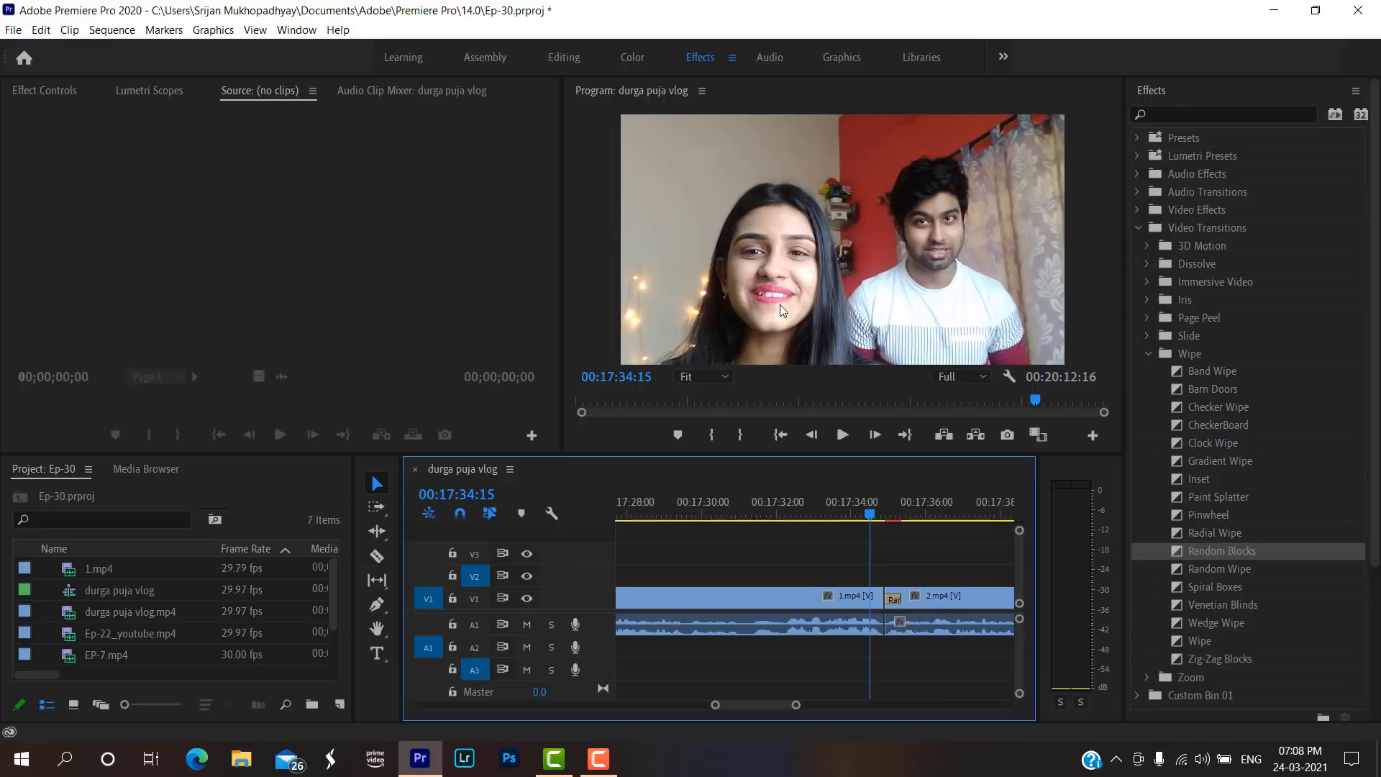
key(space)
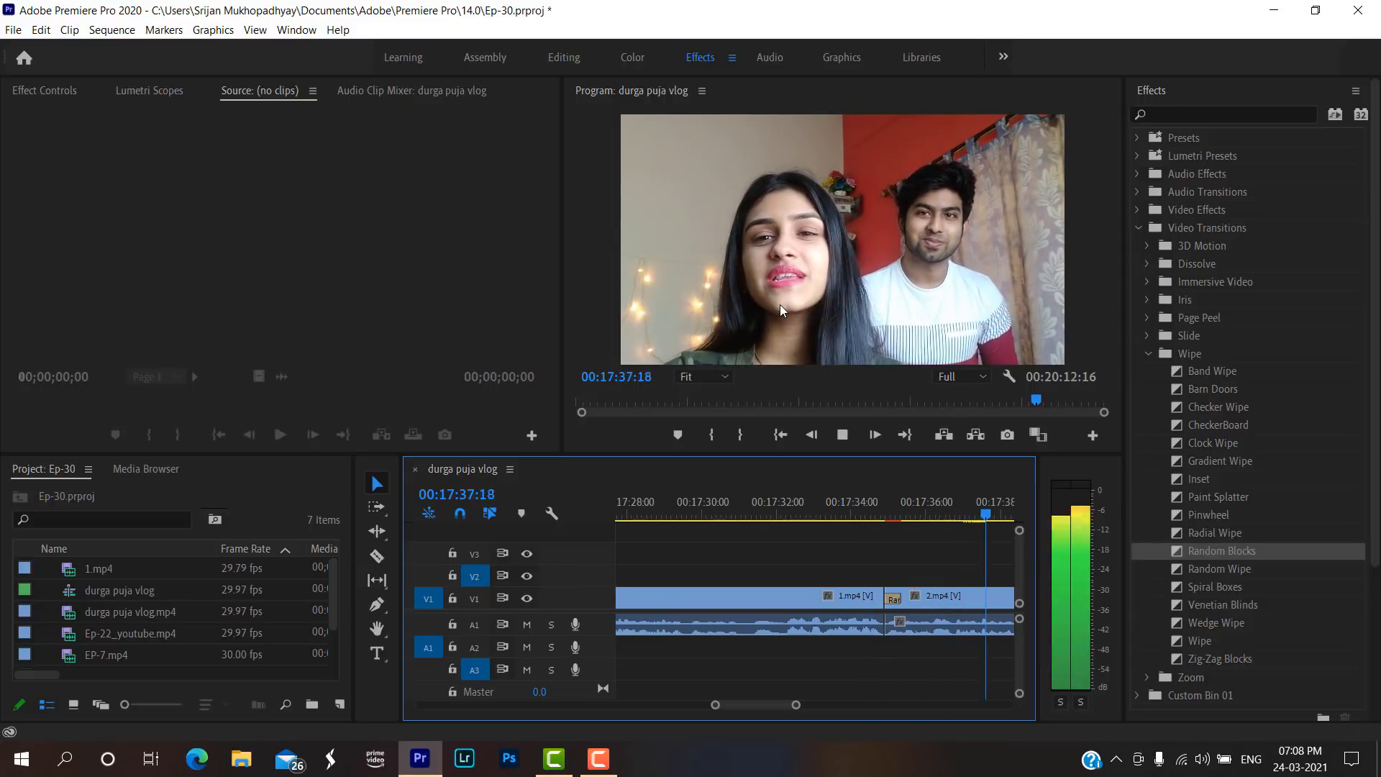
key(space)
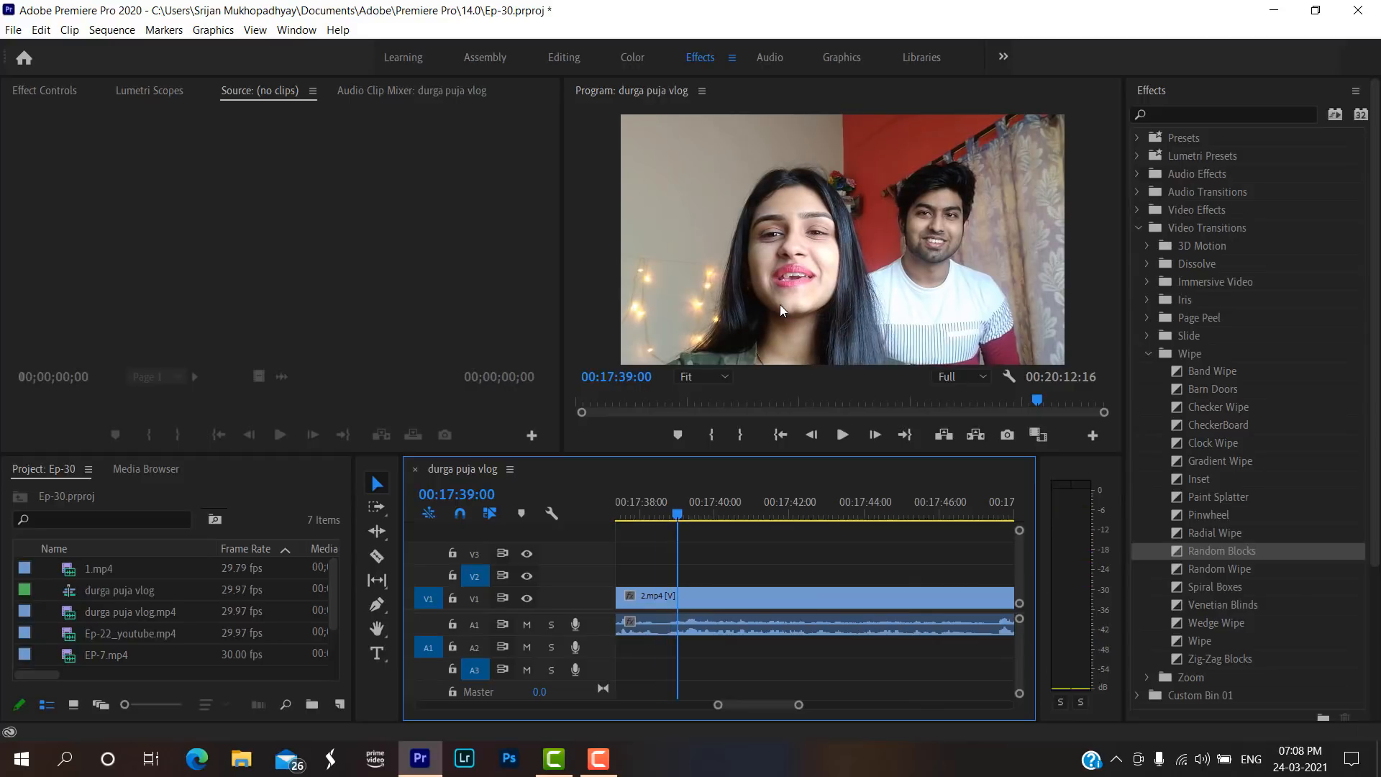
scroll(805, 707, up, 2)
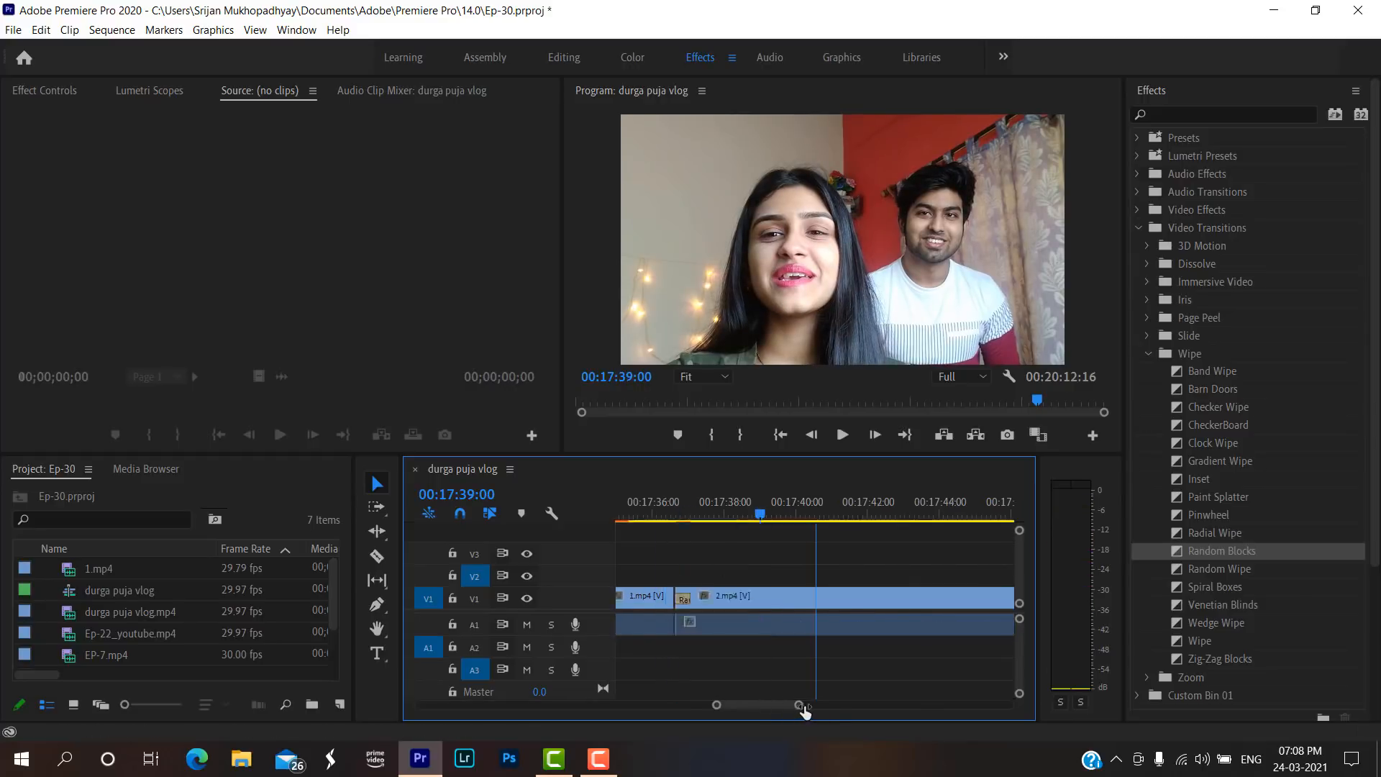
mouse_move(804, 707)
mouse_down()
mouse_move(835, 707)
mouse_move(820, 707)
mouse_up()
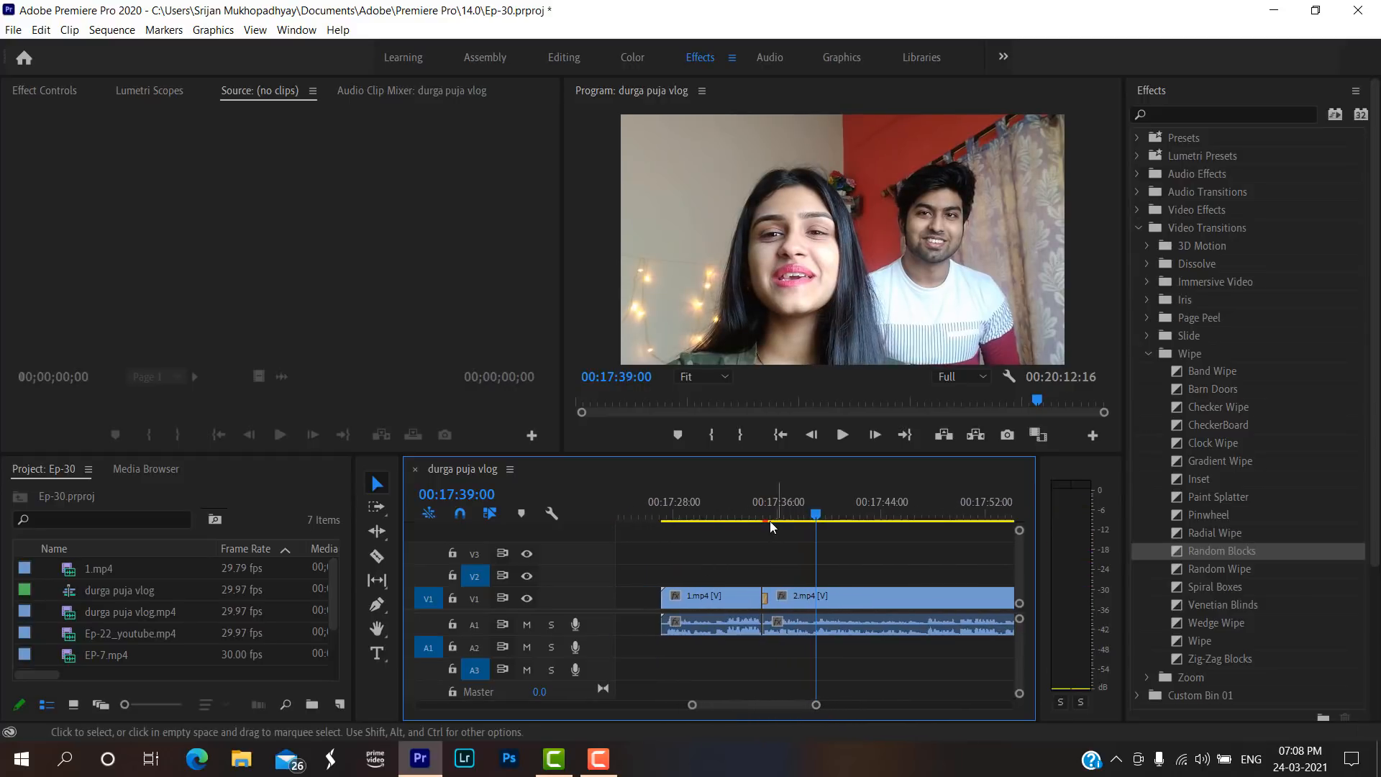
Replay the join between 1.mp4 and 2.mp4 and select the 2.mp4 clip on V1.
drag(770, 521, 746, 520)
mouse_move(817, 705)
mouse_down()
mouse_move(791, 707)
mouse_move(817, 705)
mouse_up()
click(843, 436)
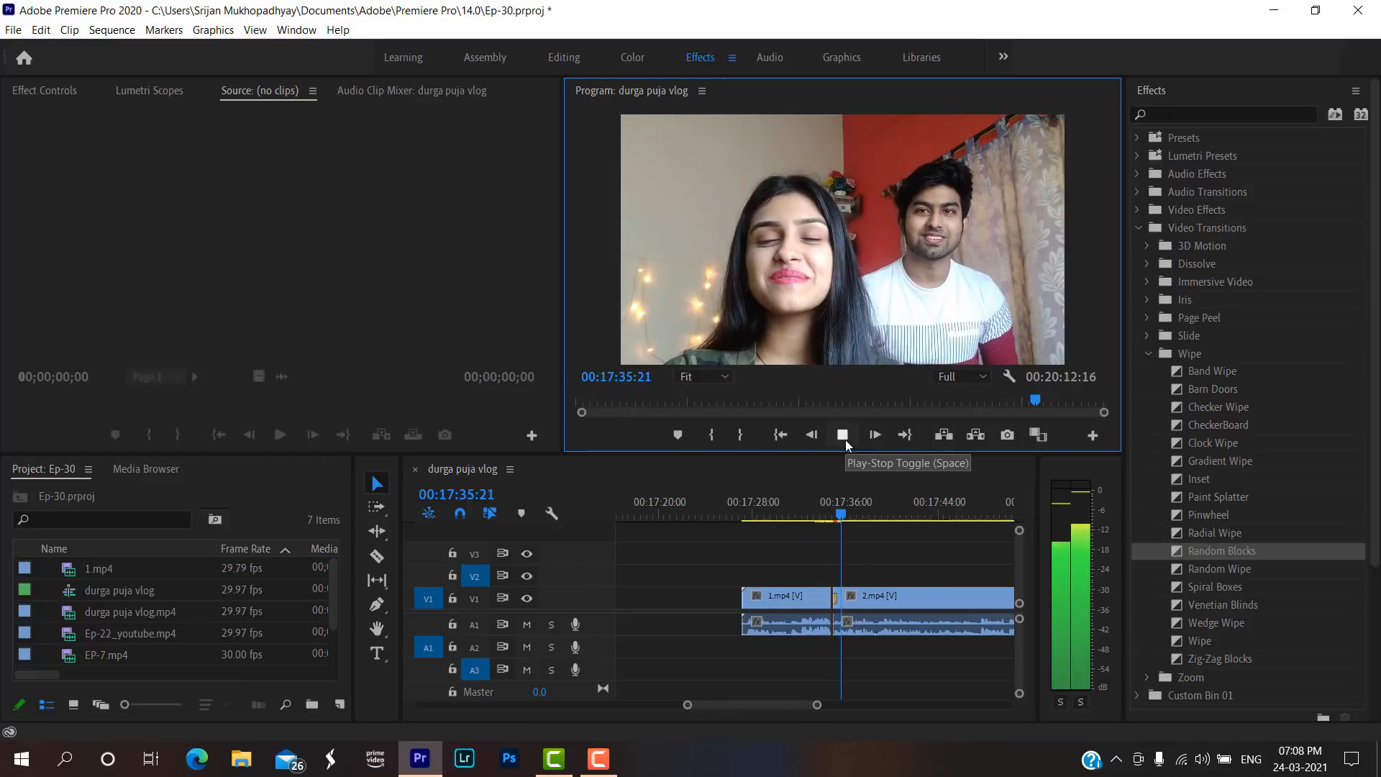
click(845, 440)
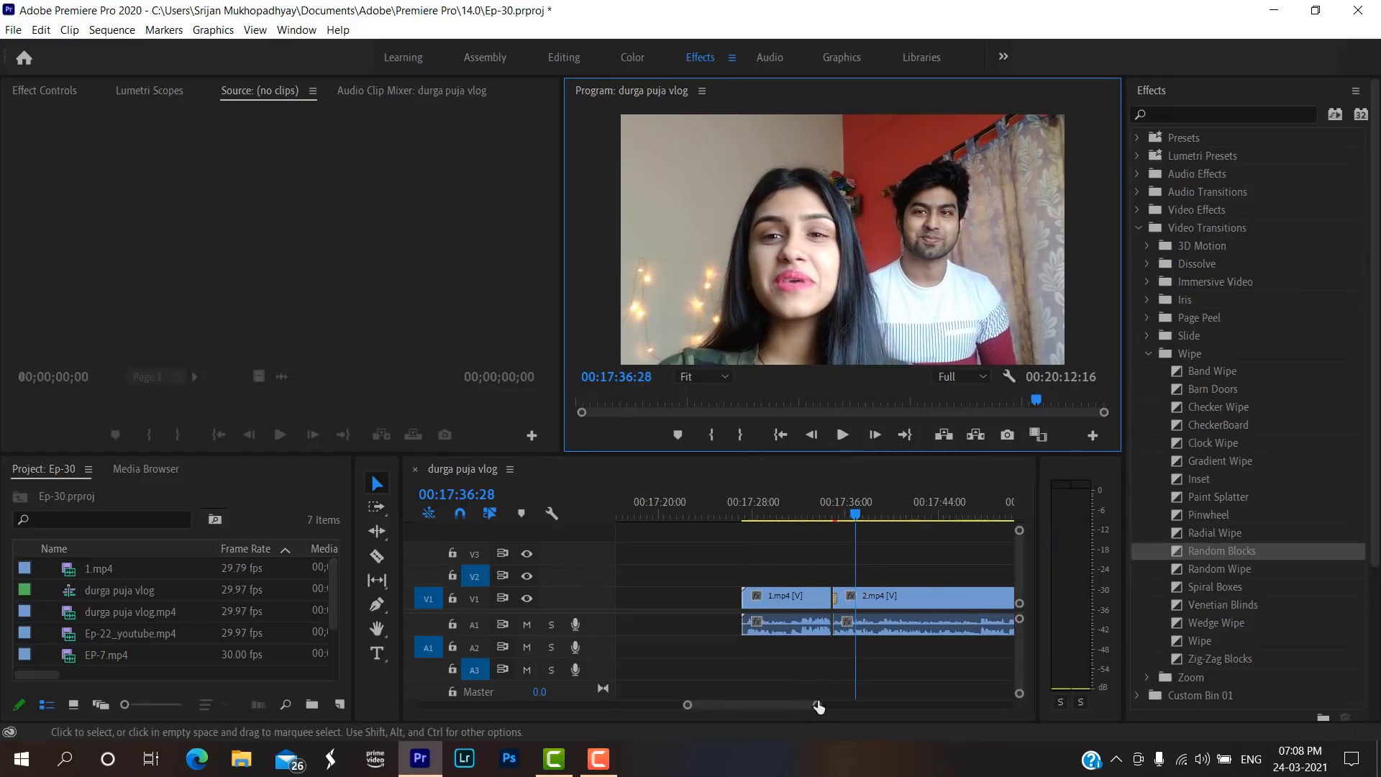
mouse_move(818, 707)
mouse_down()
mouse_move(788, 707)
mouse_move(810, 705)
mouse_up()
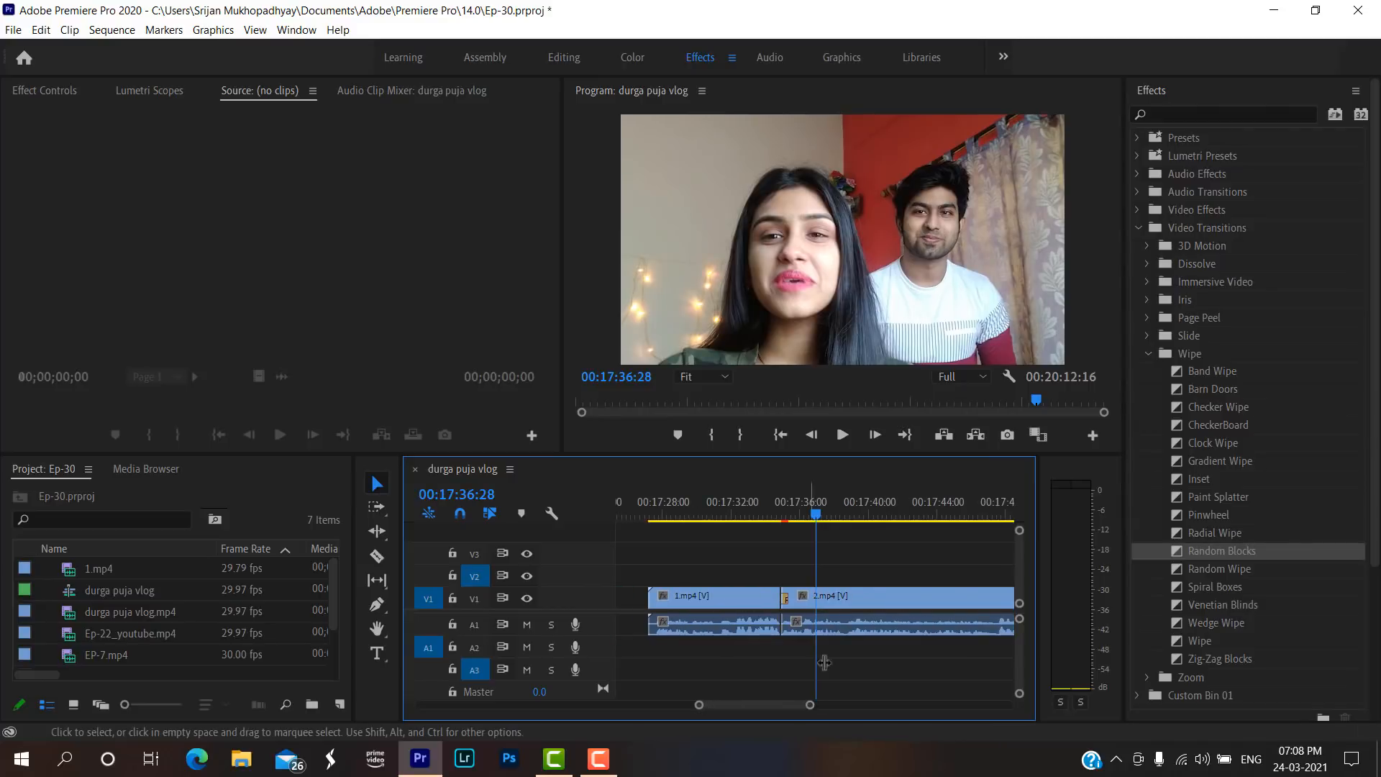
click(870, 591)
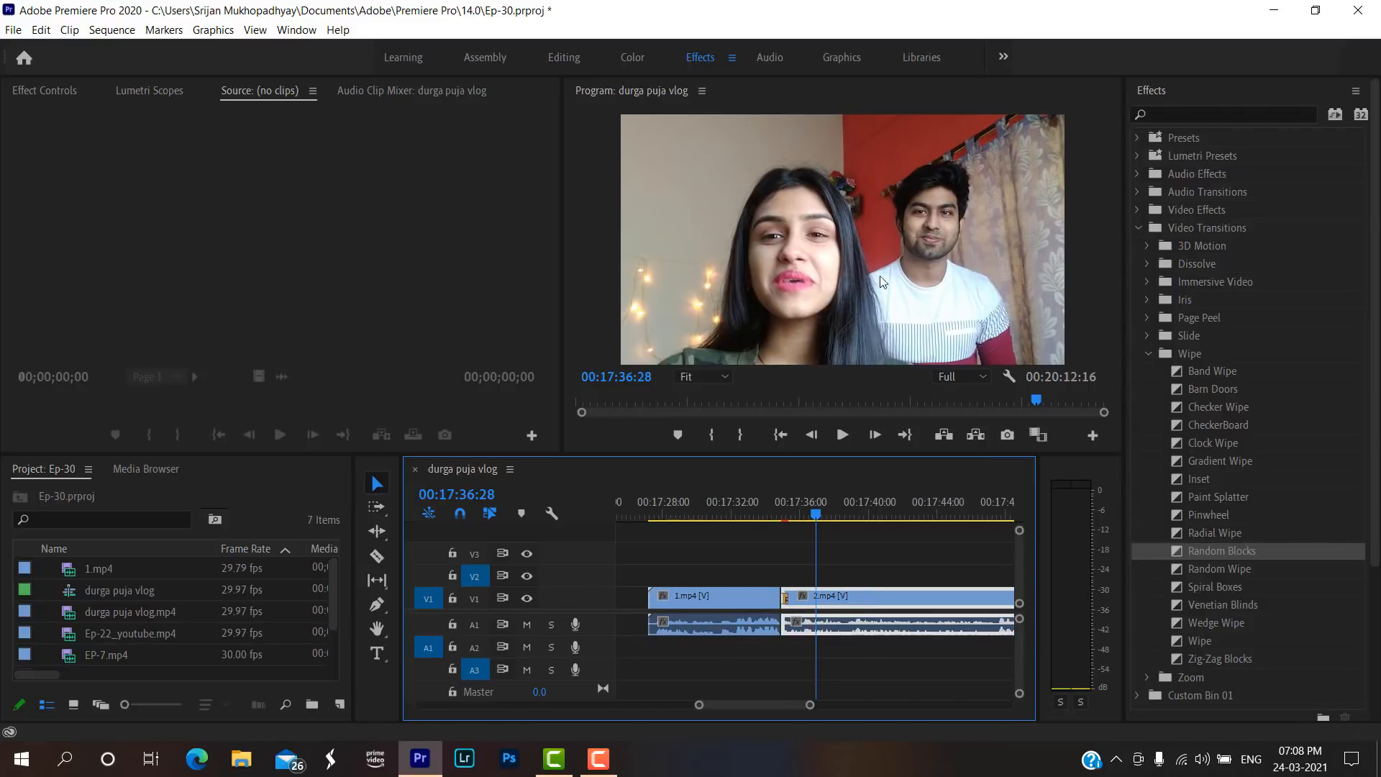
click(1231, 112)
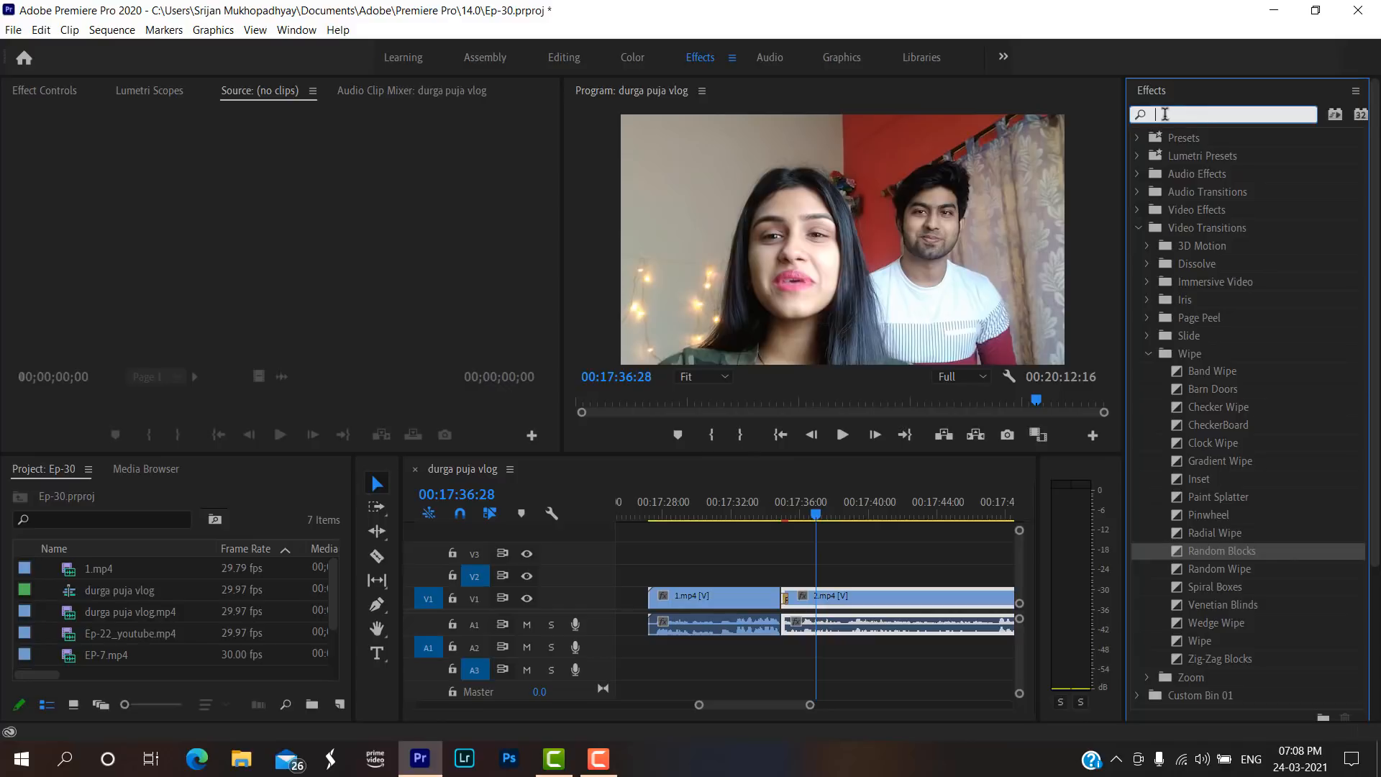
click(1147, 354)
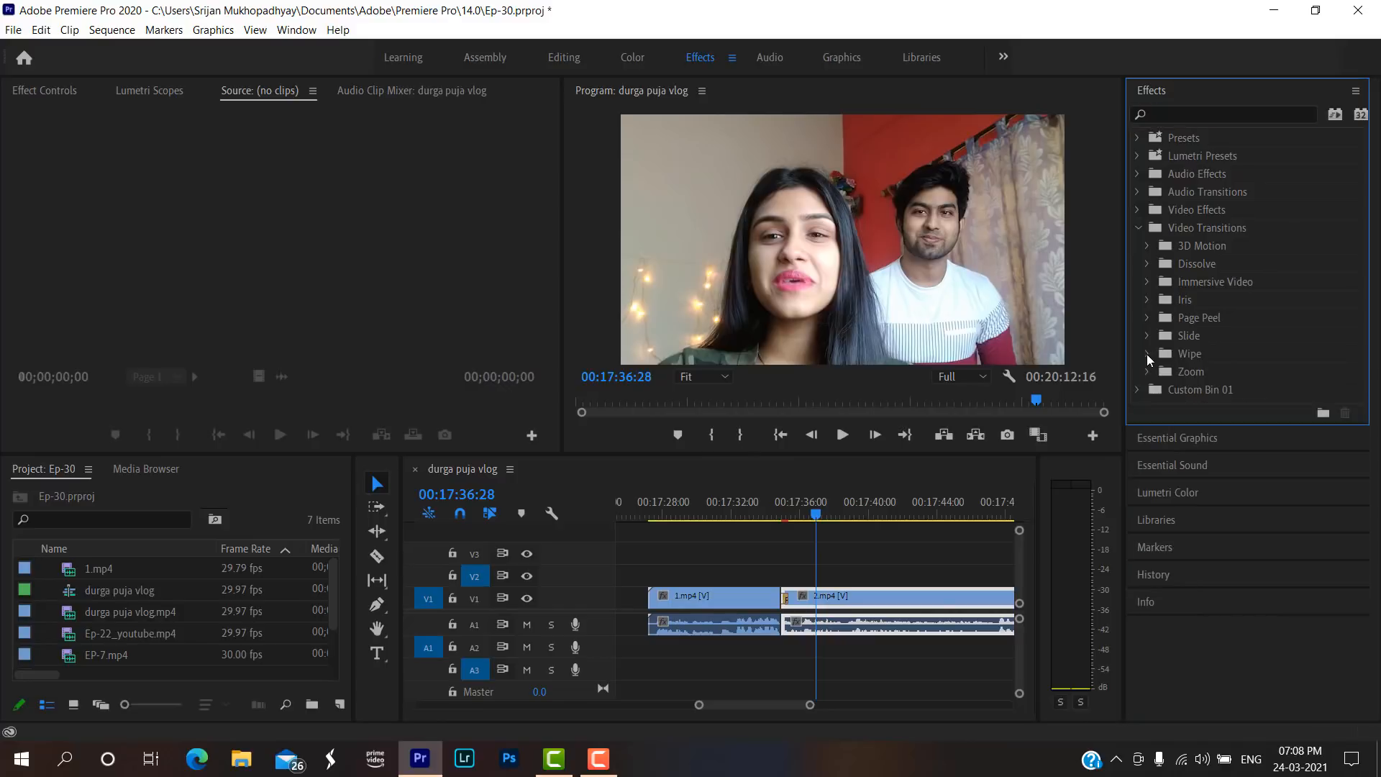
click(1170, 114)
text(br)
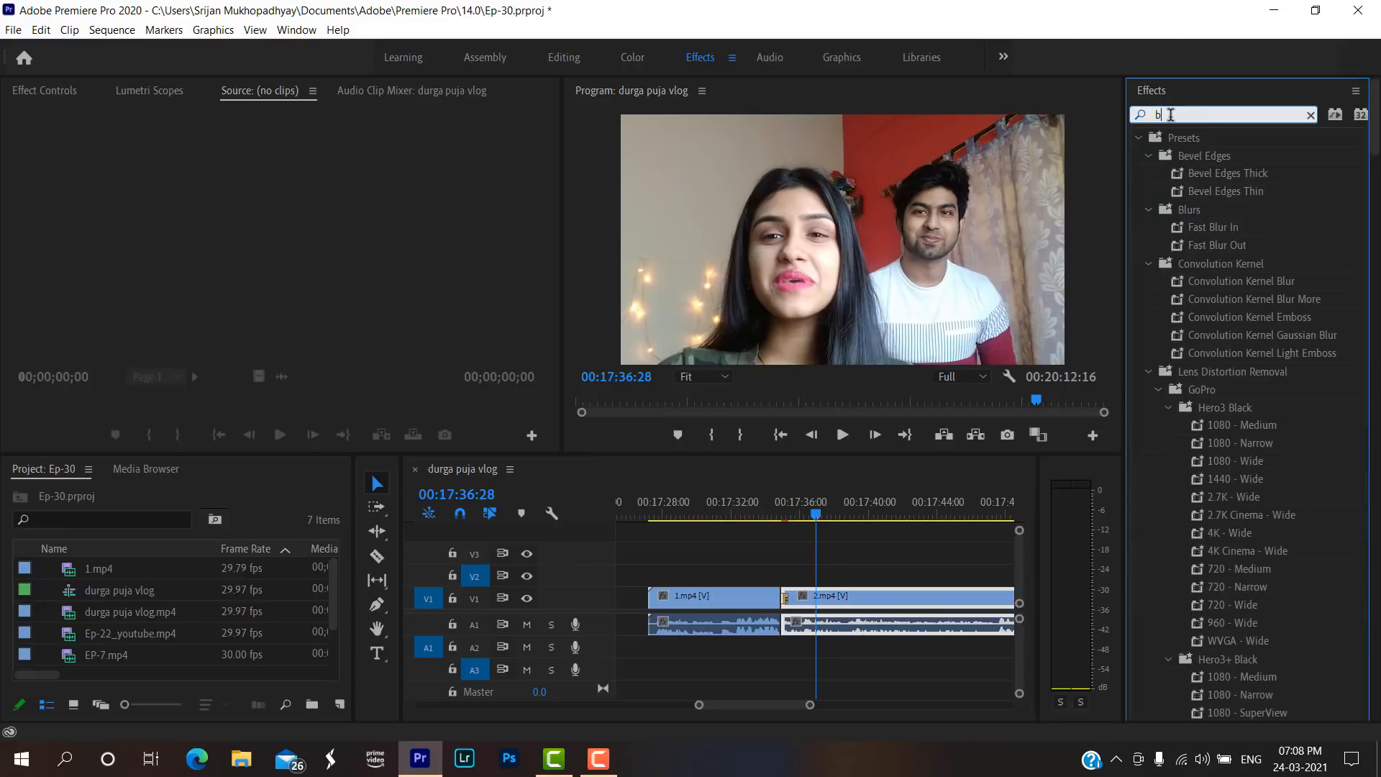
key(BackSpace)
key(BackSpace)
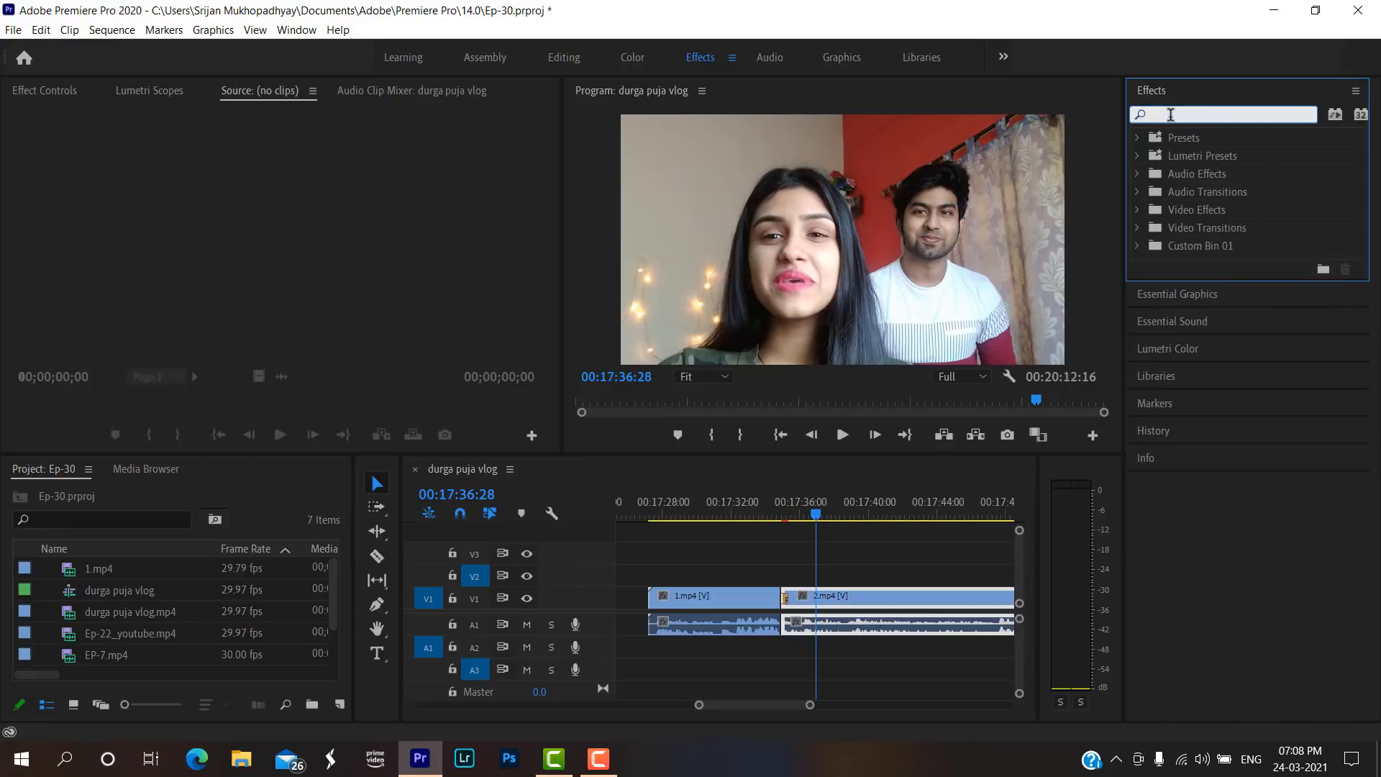
Apply Brightness & Contrast from the Color Correction video effects to 2.mp4 on V1 and show its effect controls.
click(1137, 209)
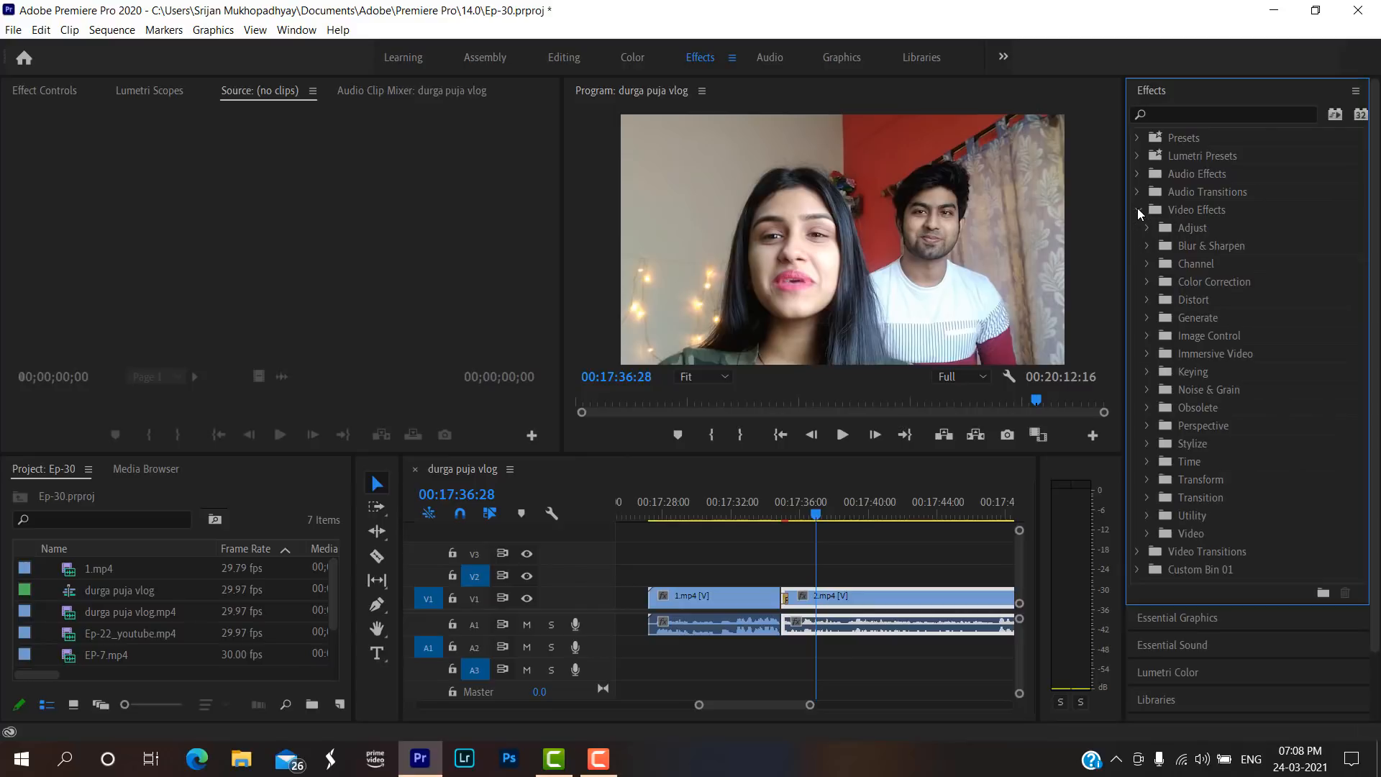
click(1147, 282)
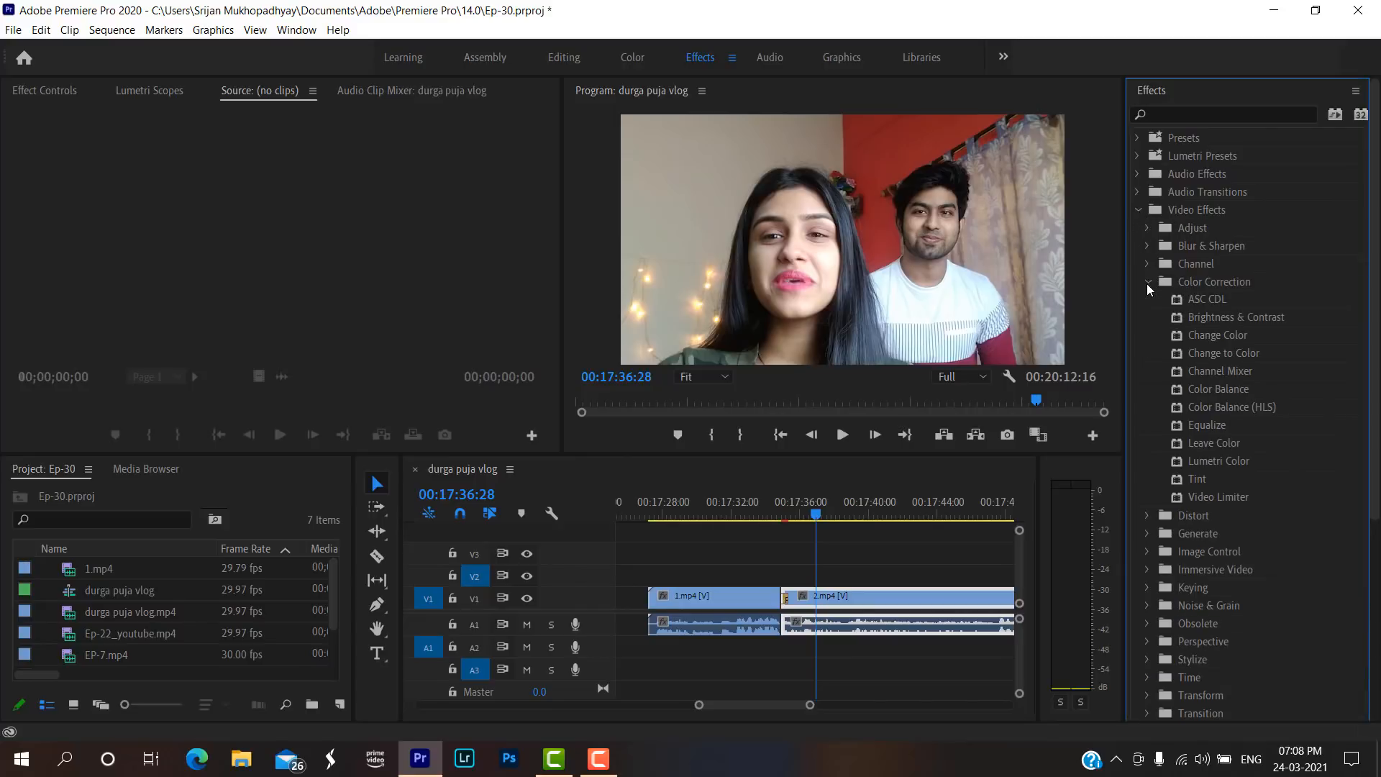
click(1194, 318)
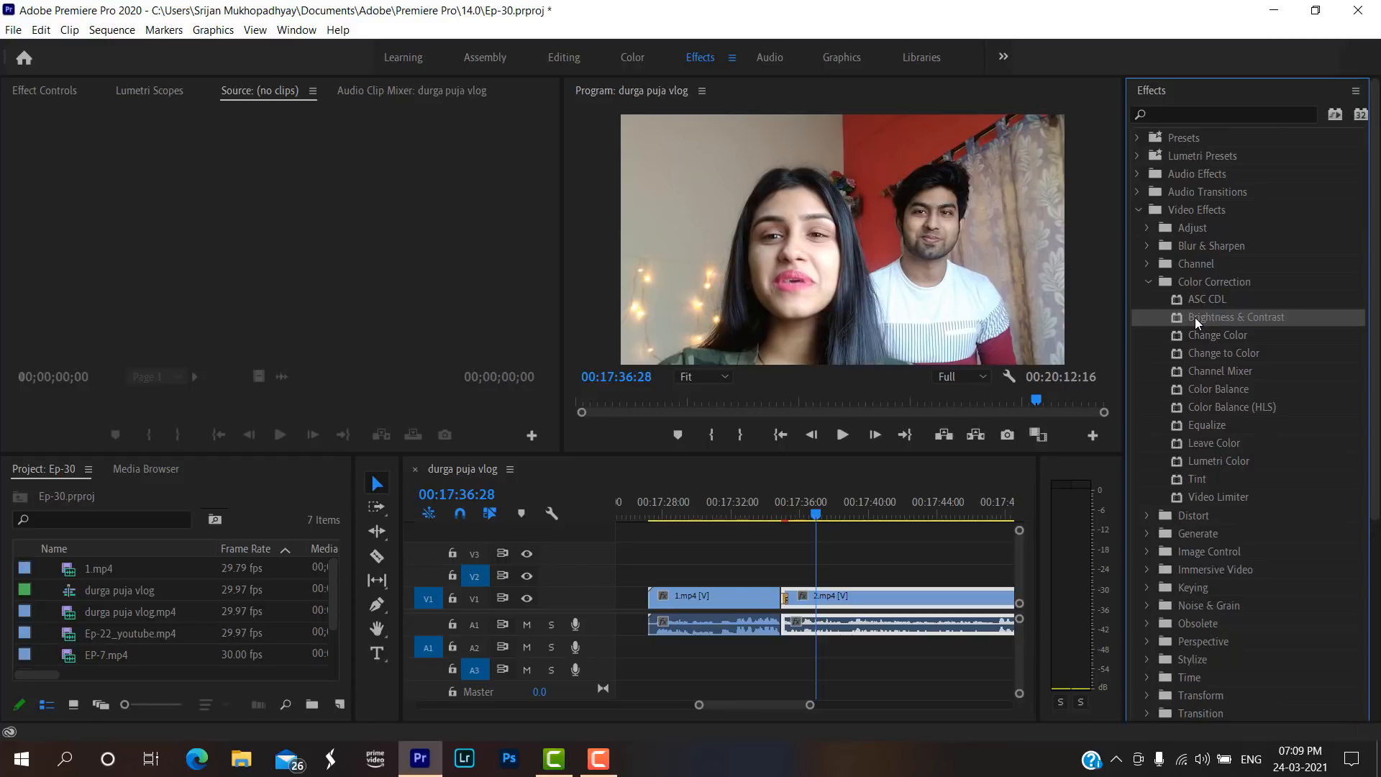
drag(1194, 317, 945, 592)
click(58, 87)
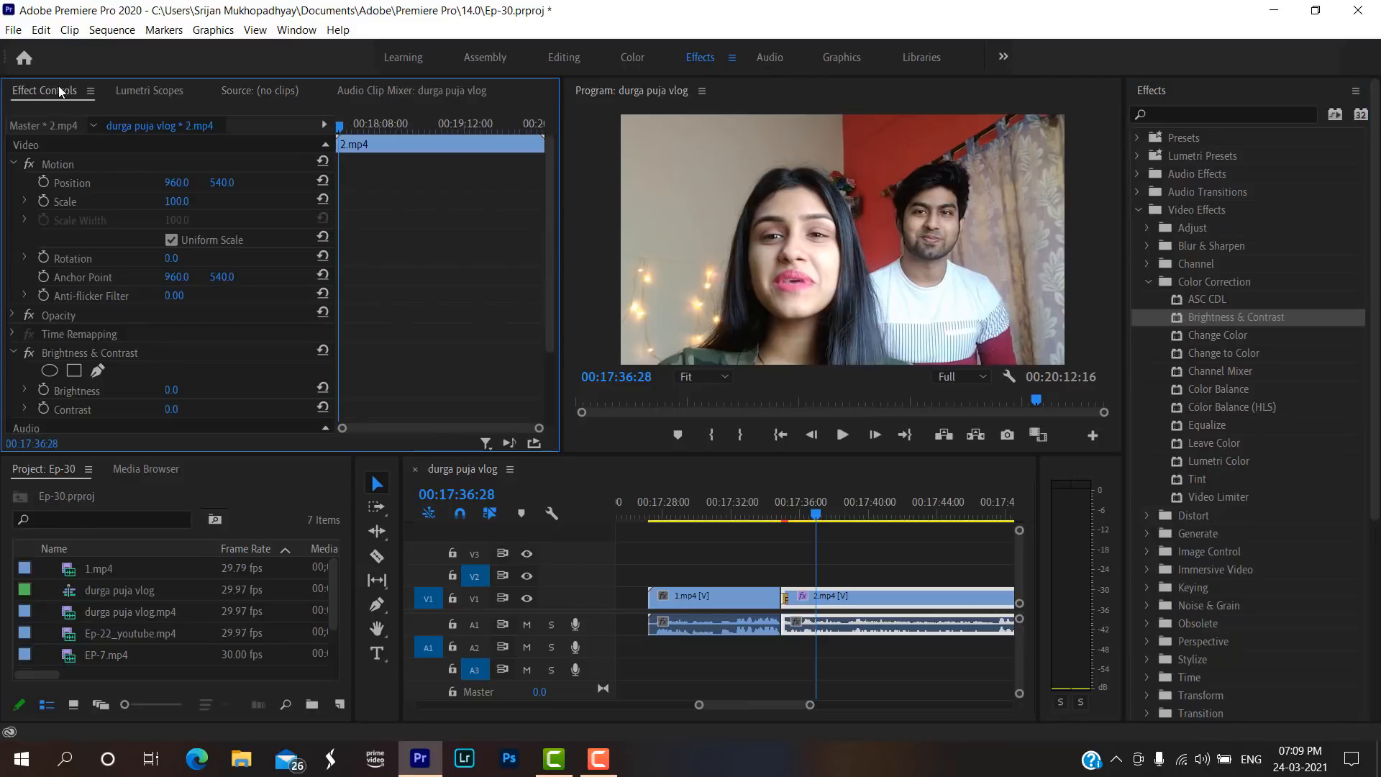
Set the Brightness & Contrast effect on 2.mp4 to brightness -23.5 and contrast -14.5.
scroll(82, 277, down, 2)
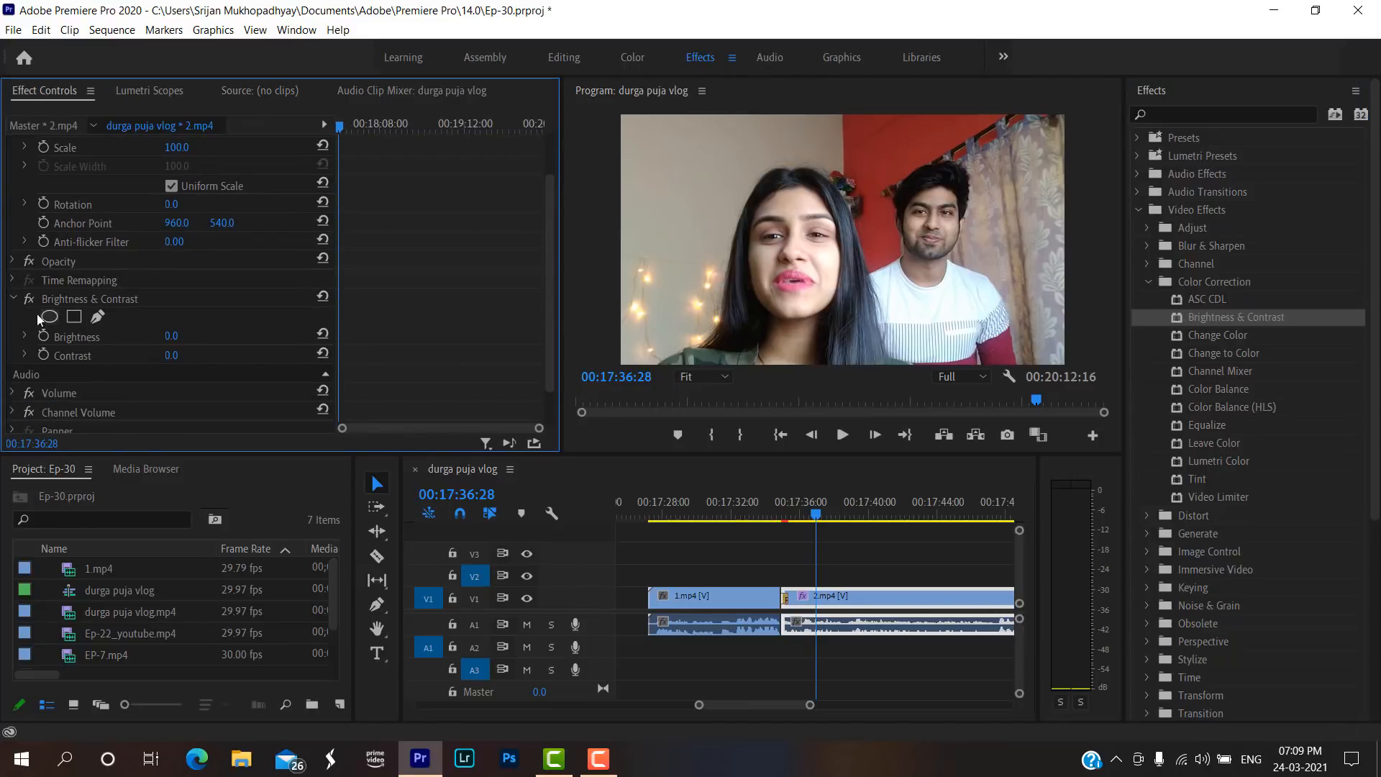
click(23, 335)
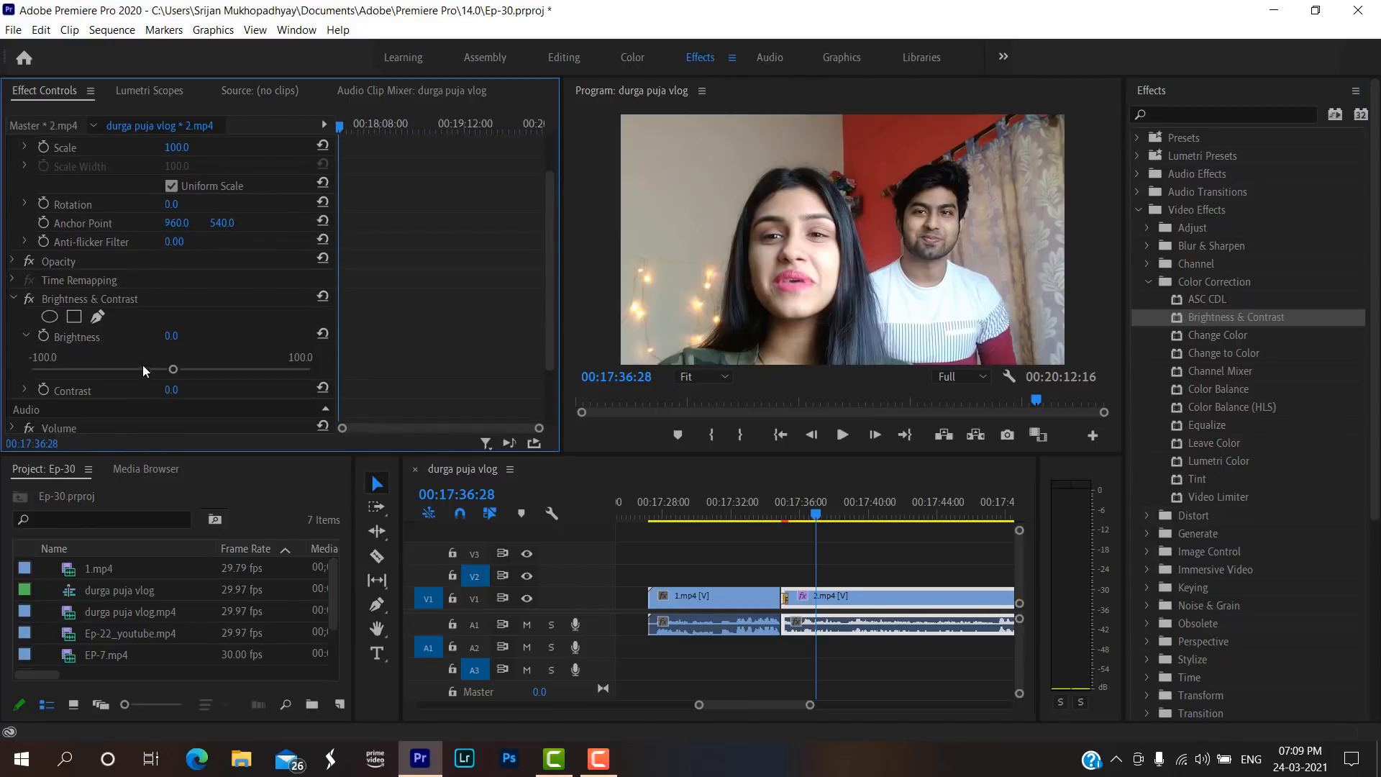
drag(173, 369, 158, 370)
scroll(88, 352, down, 2)
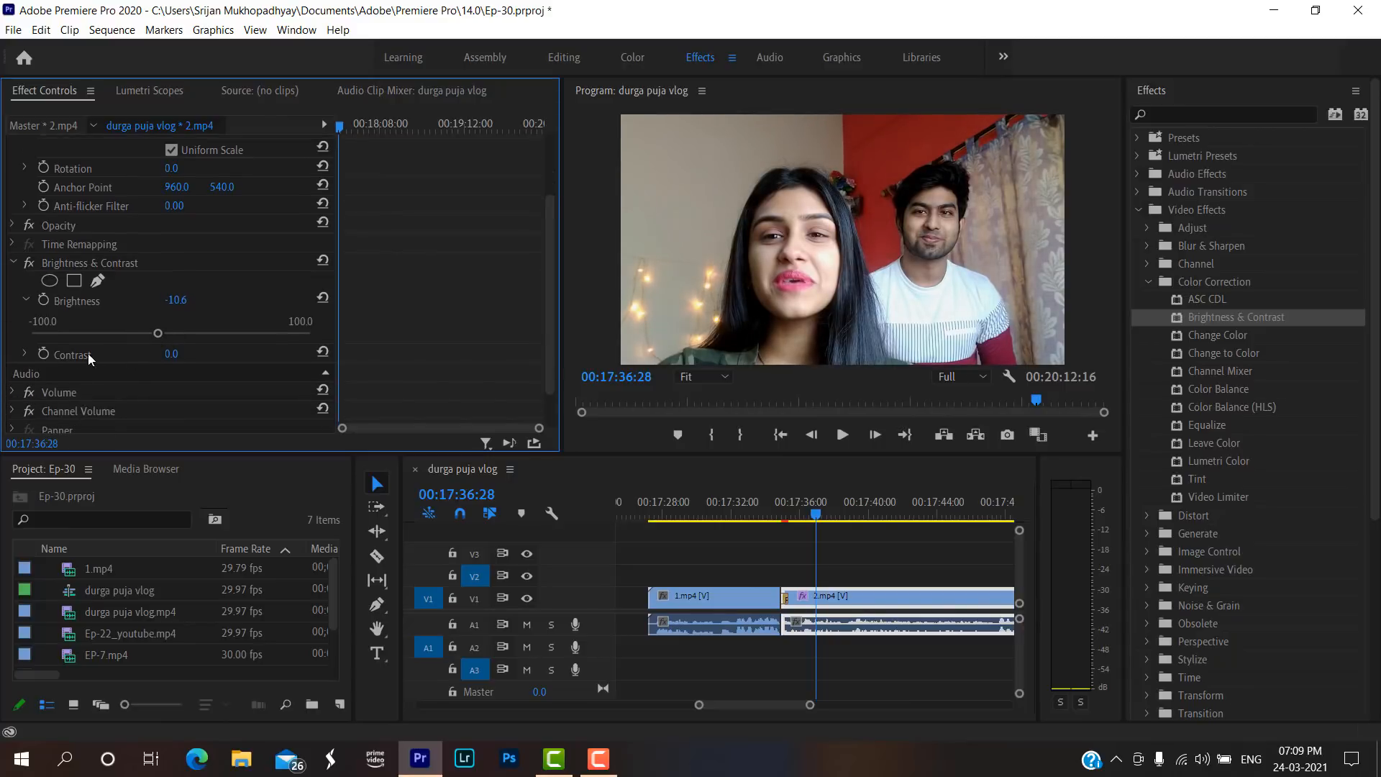
click(26, 353)
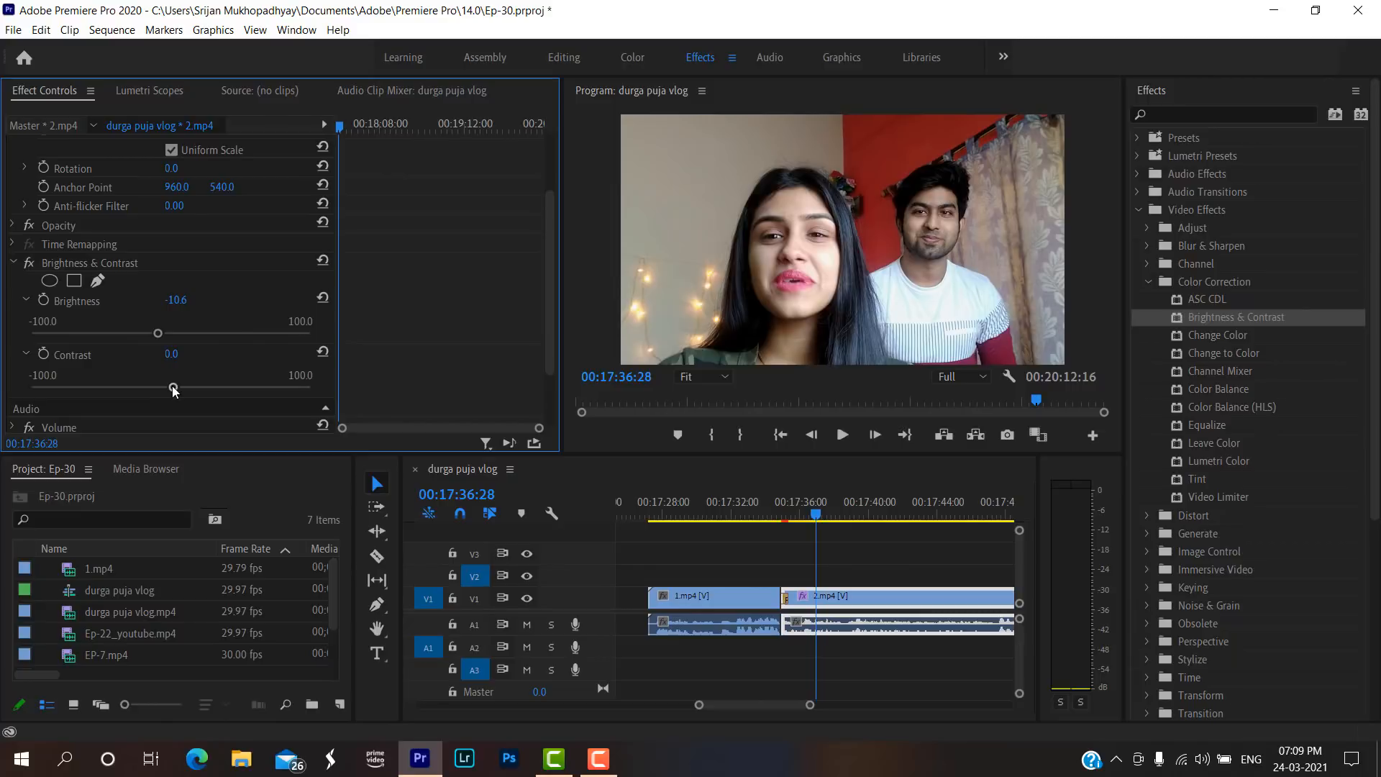
drag(173, 389, 148, 391)
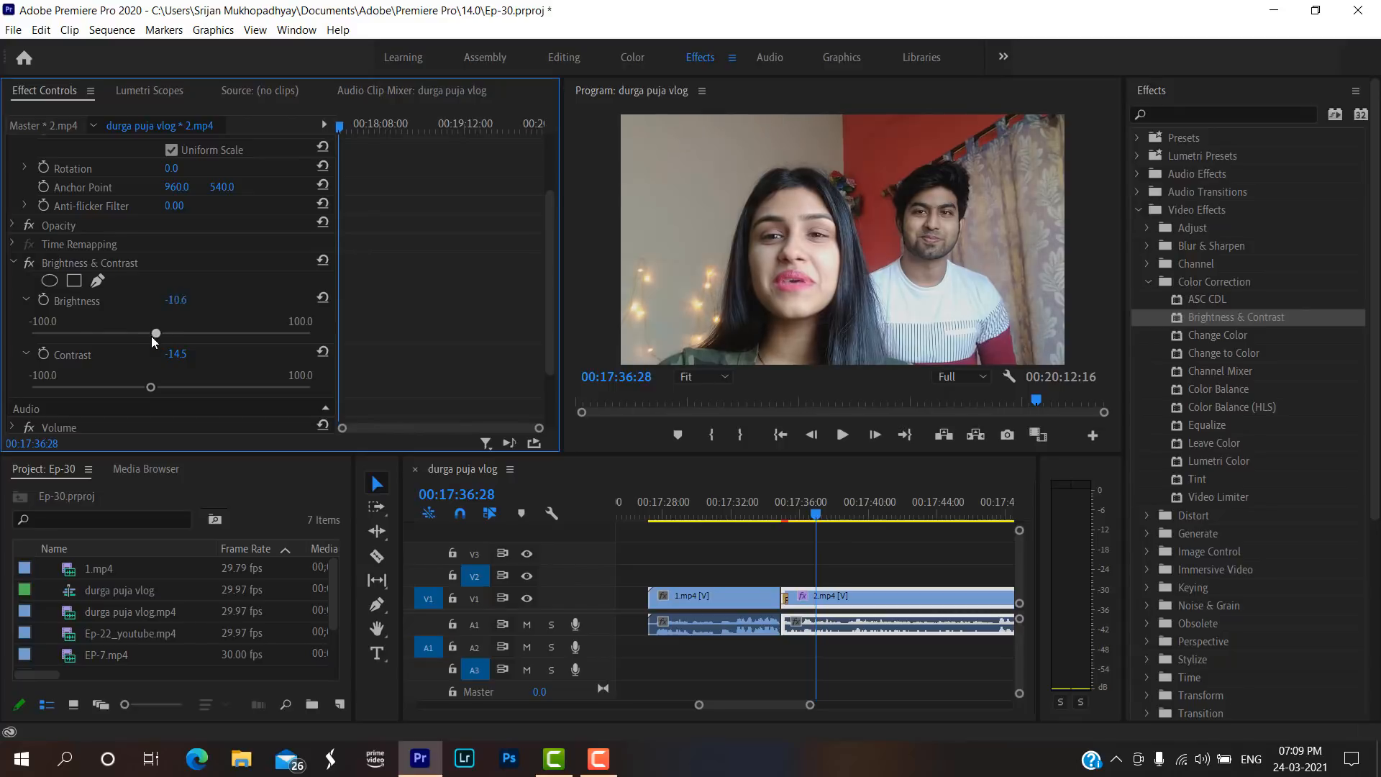
mouse_move(147, 334)
mouse_down()
mouse_move(126, 335)
mouse_move(137, 339)
mouse_up()
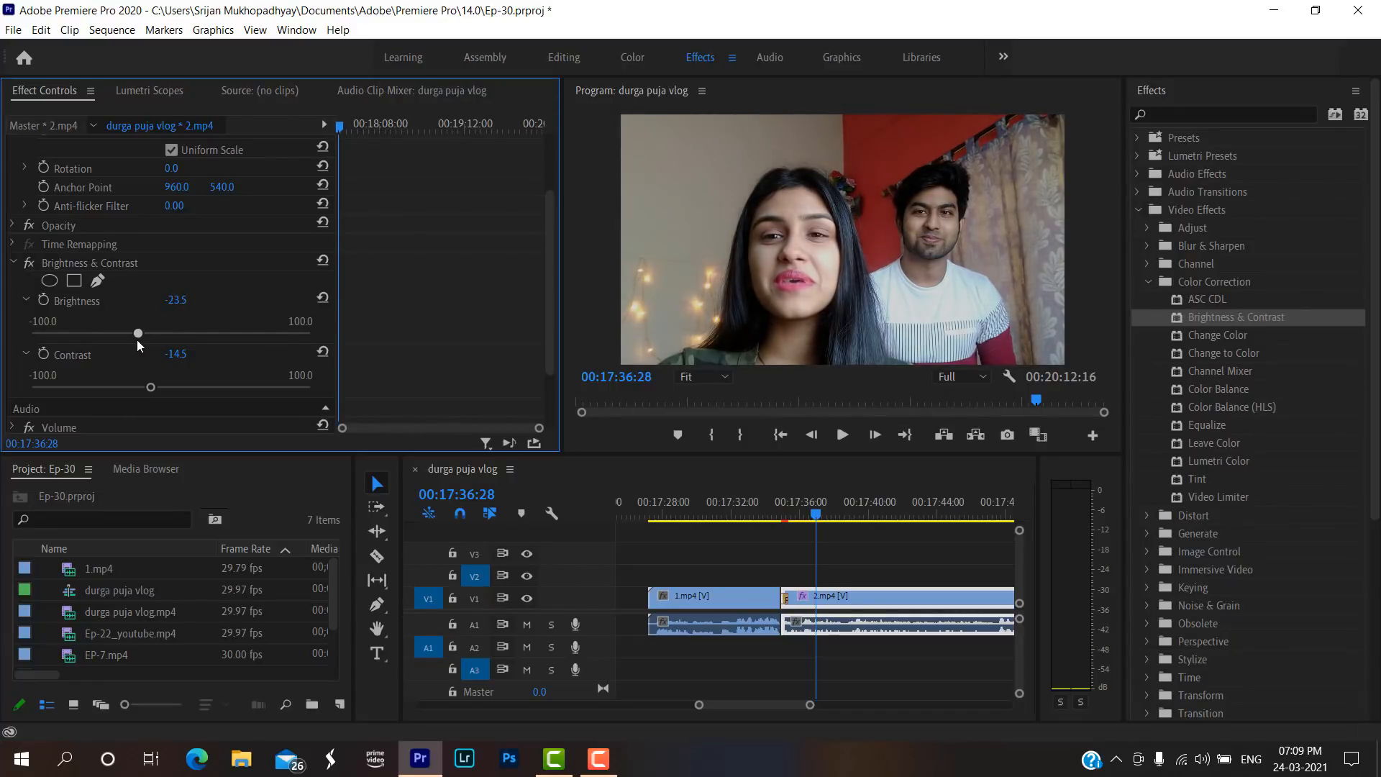
Compare frames of 1.mp4 around 00:17:32:00 with frames of 2.mp4 around 00:17:37:02 to judge the brightness match.
click(800, 516)
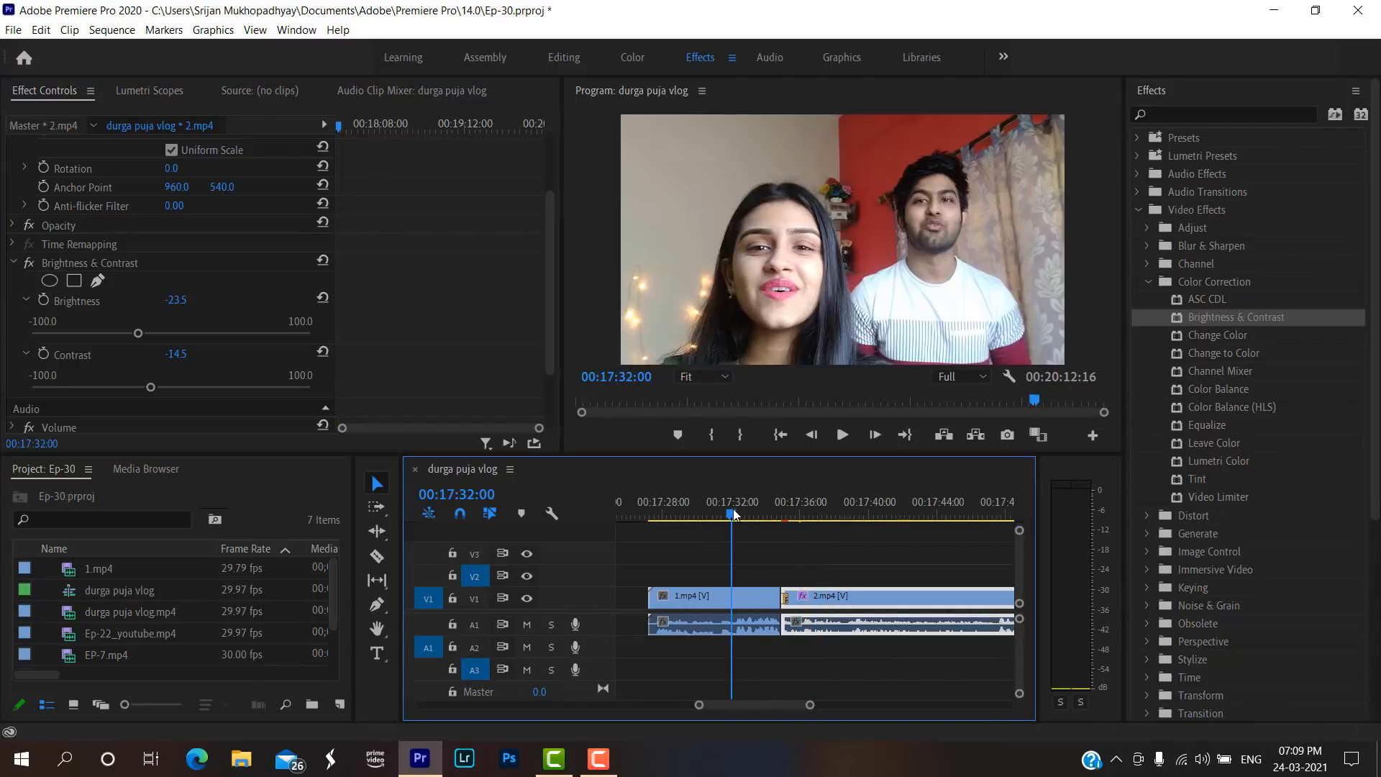
click(814, 515)
click(734, 511)
click(825, 516)
click(723, 519)
click(818, 515)
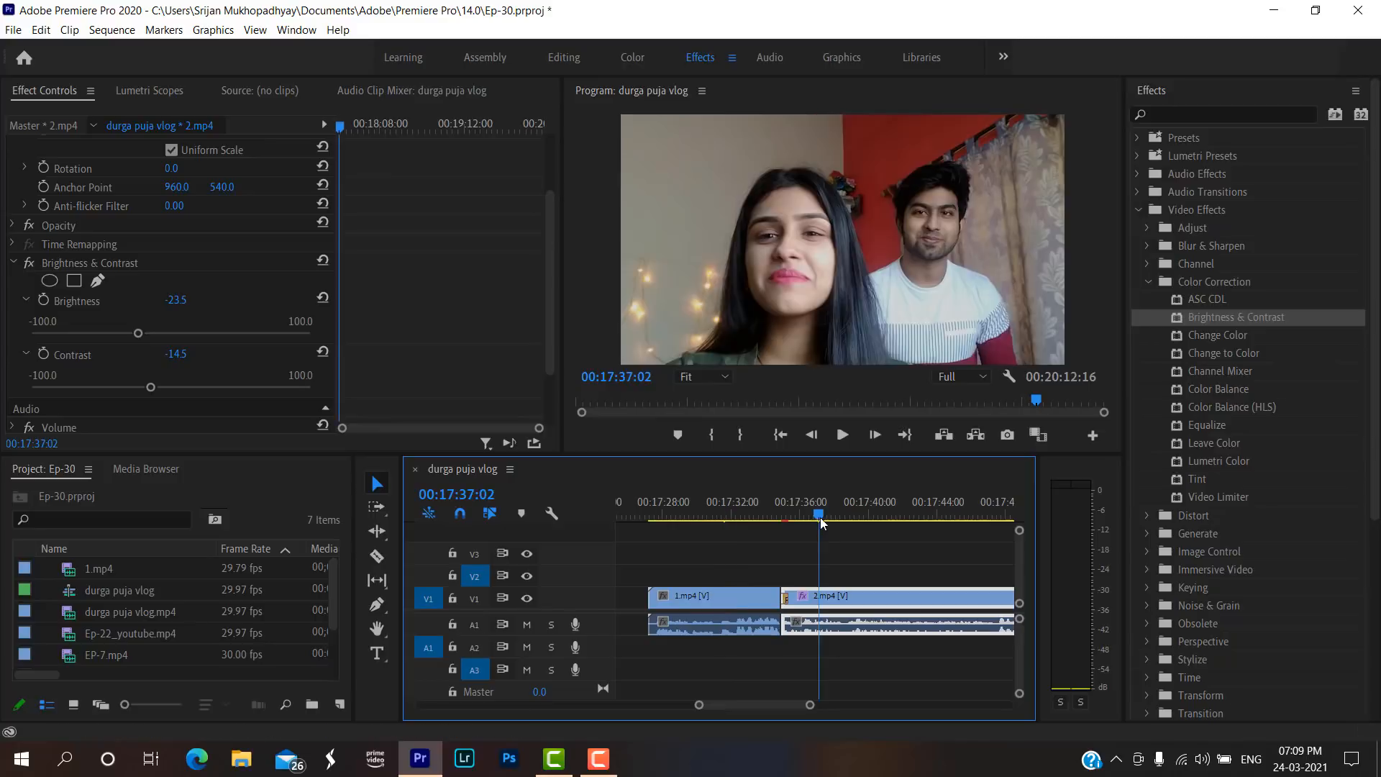
Copy the Brightness & Contrast effect from 2.mp4 and paste it onto the 1.mp4 clip.
scroll(84, 343, down, 3)
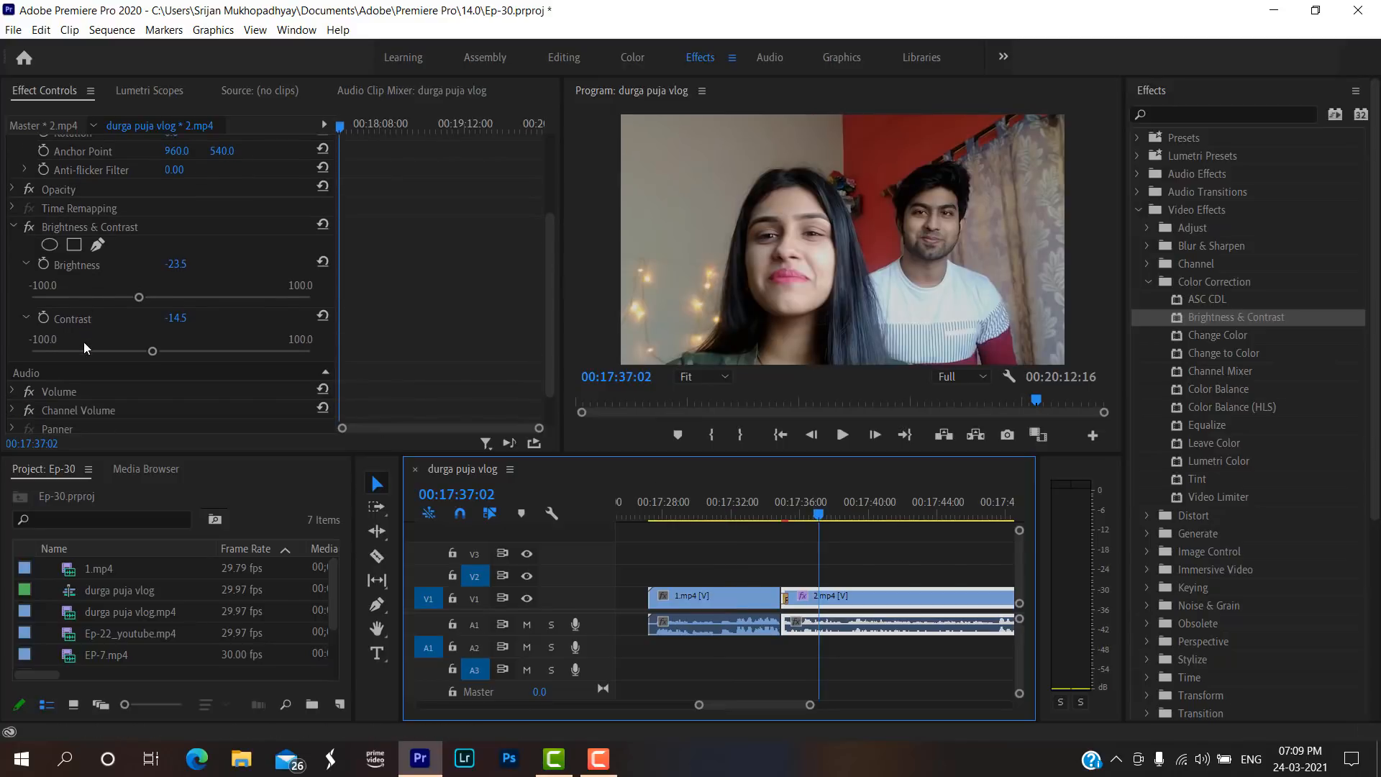
click(64, 257)
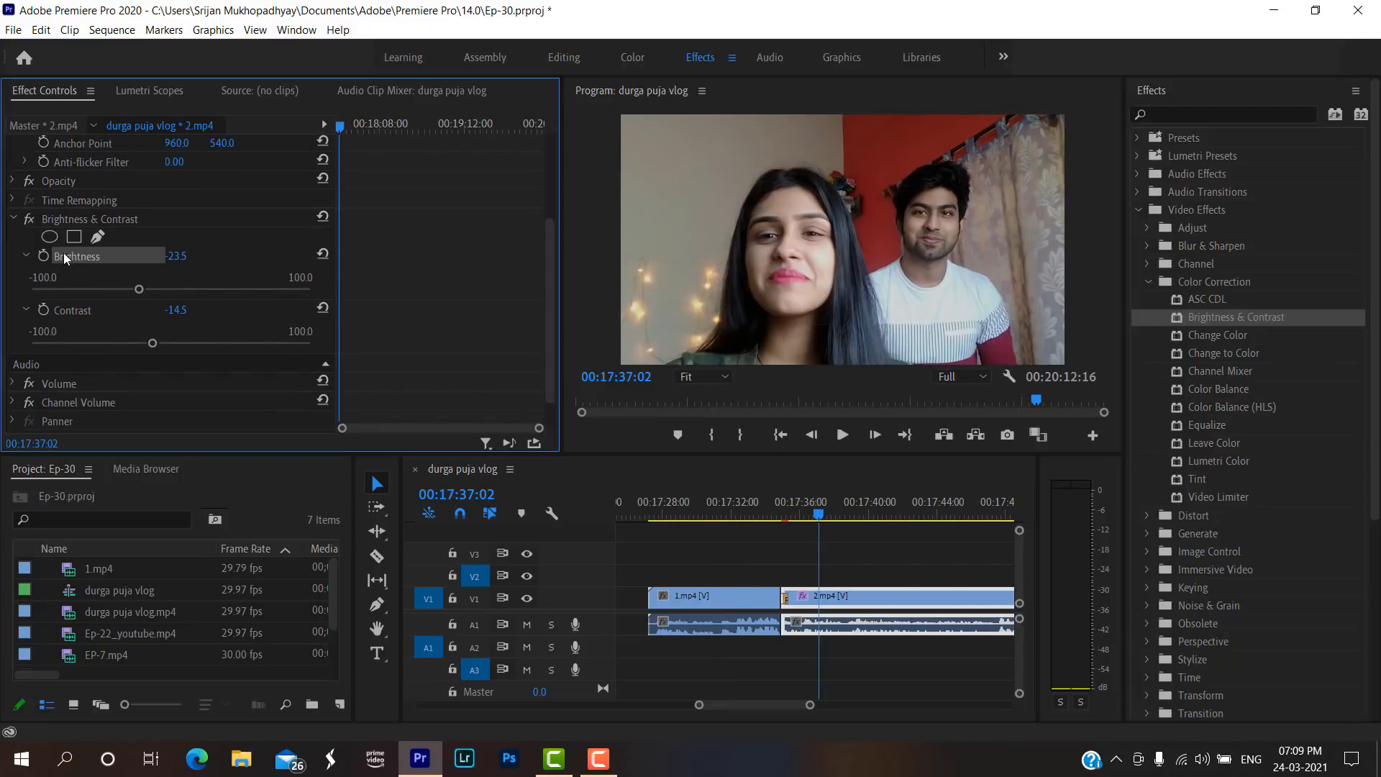
click(25, 255)
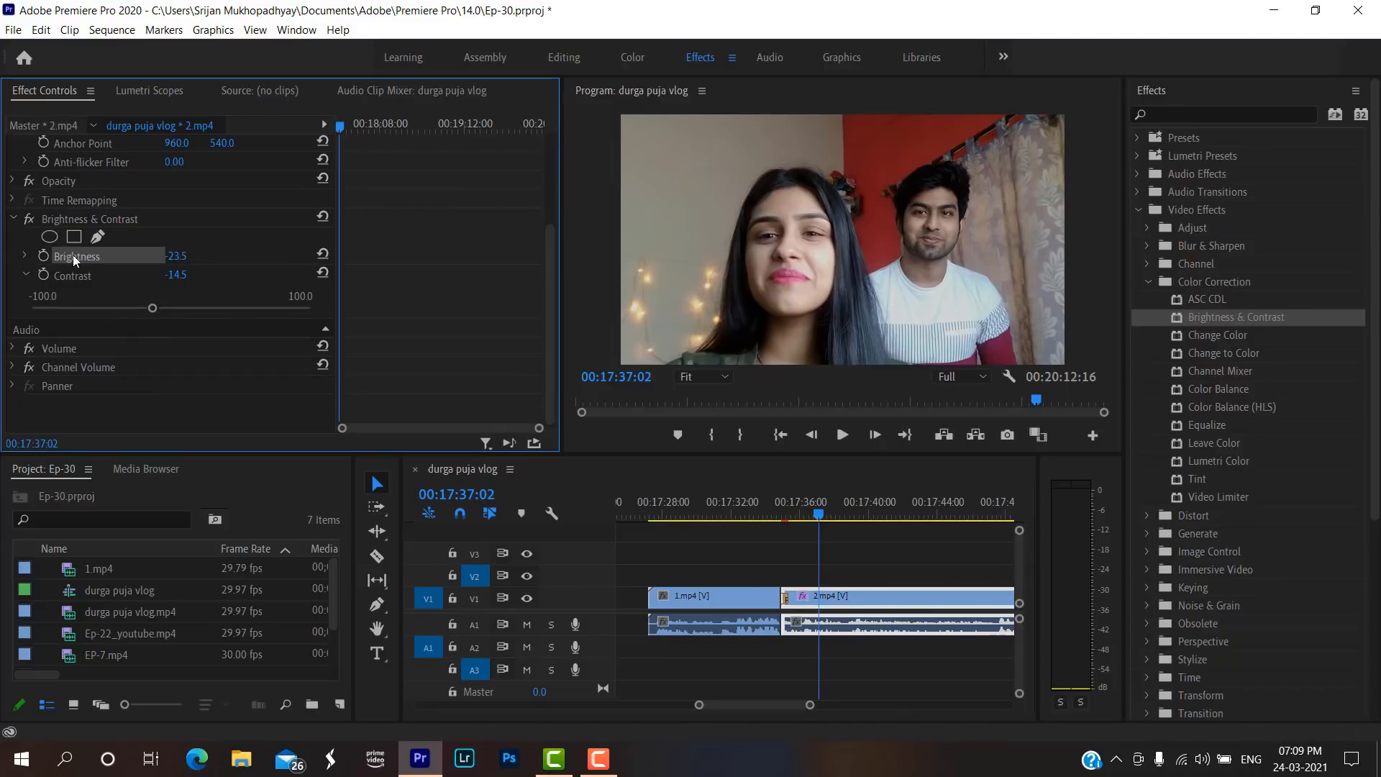
click(65, 217)
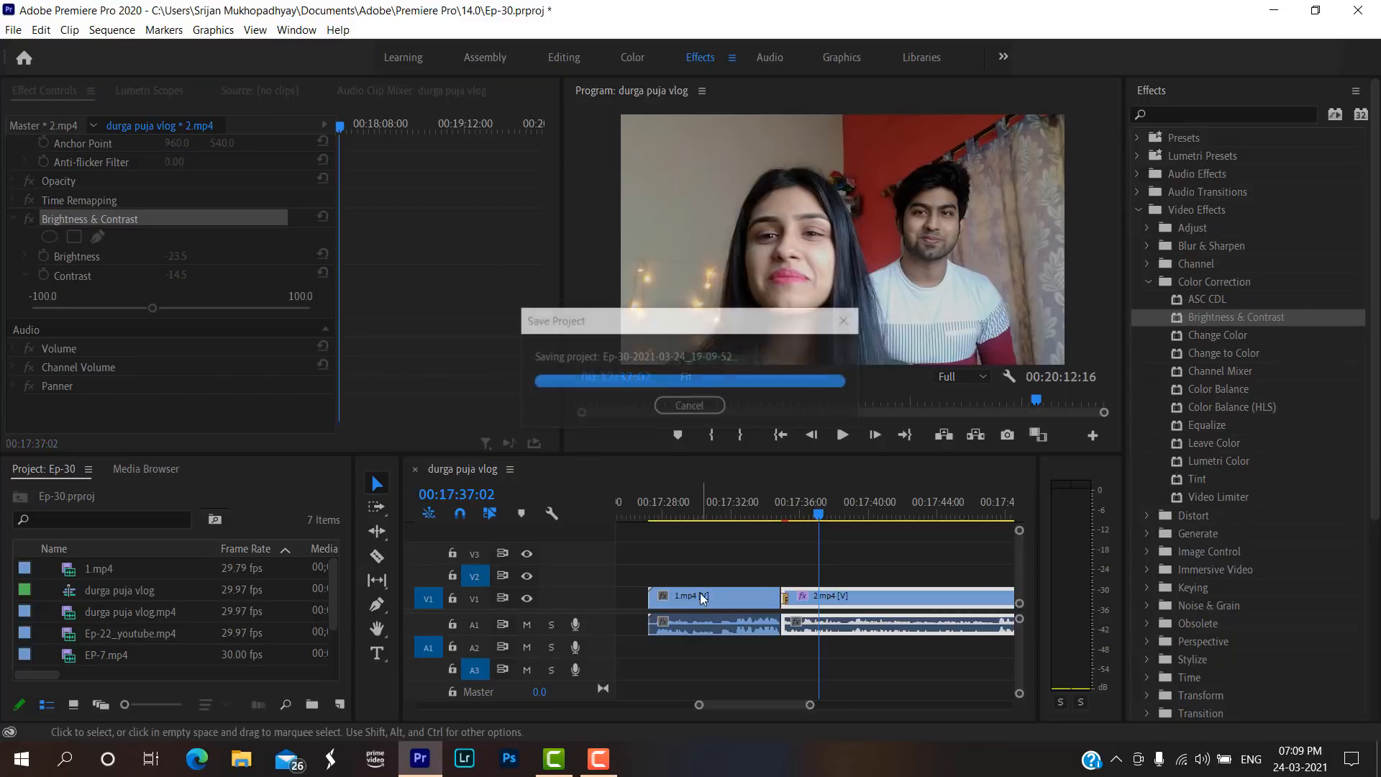
click(734, 592)
click(731, 499)
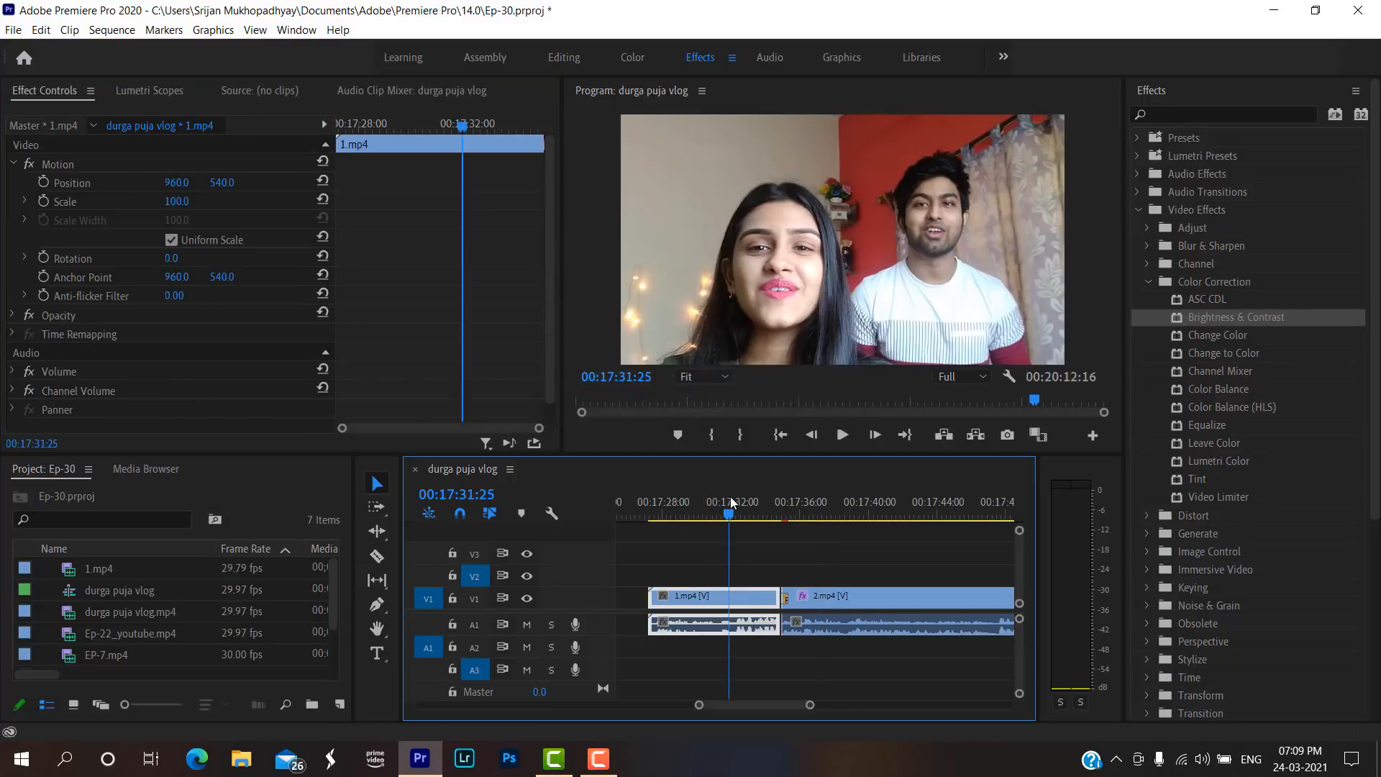
key(ctrl+v)
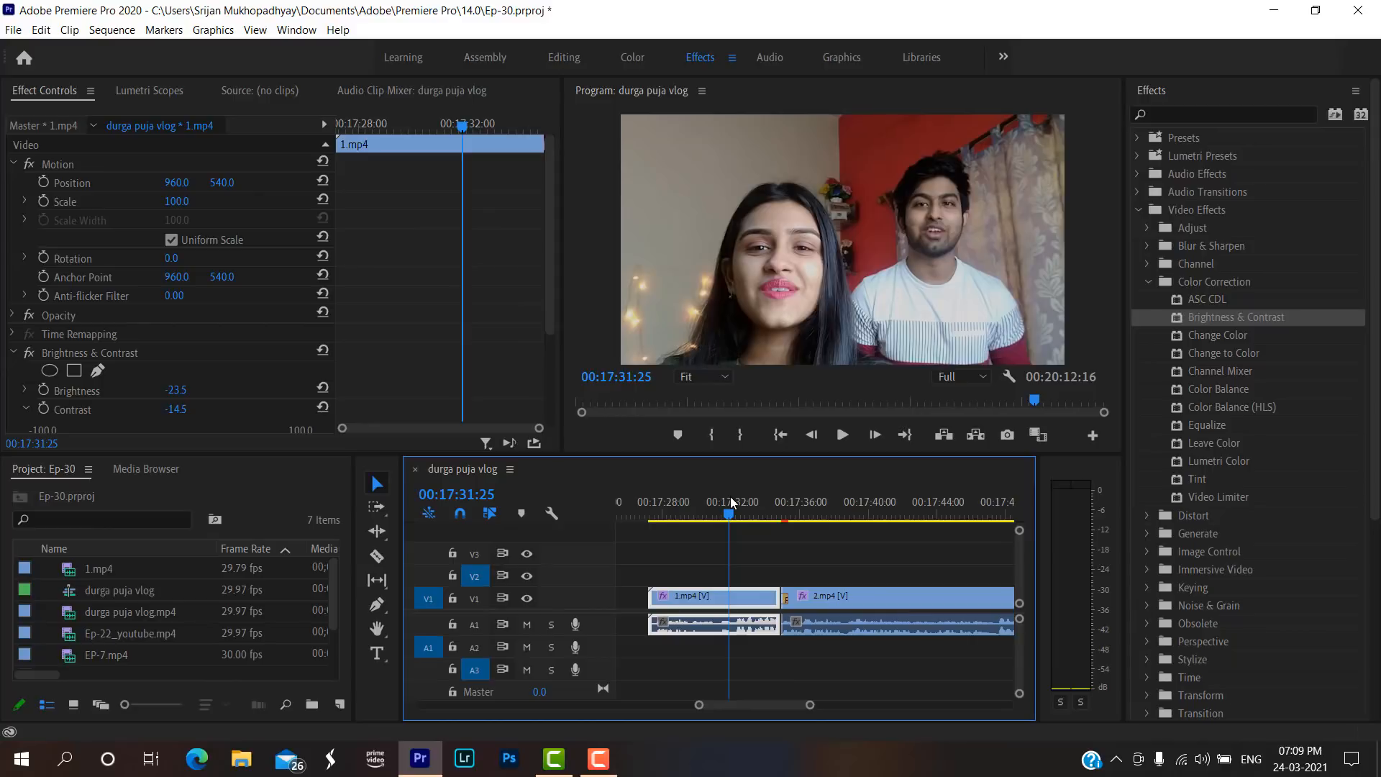
Compare the look across the join and inspect the Brightness & Contrast effect on 1.mp4, collapsing its settings.
drag(729, 516, 804, 517)
scroll(28, 379, down, 2)
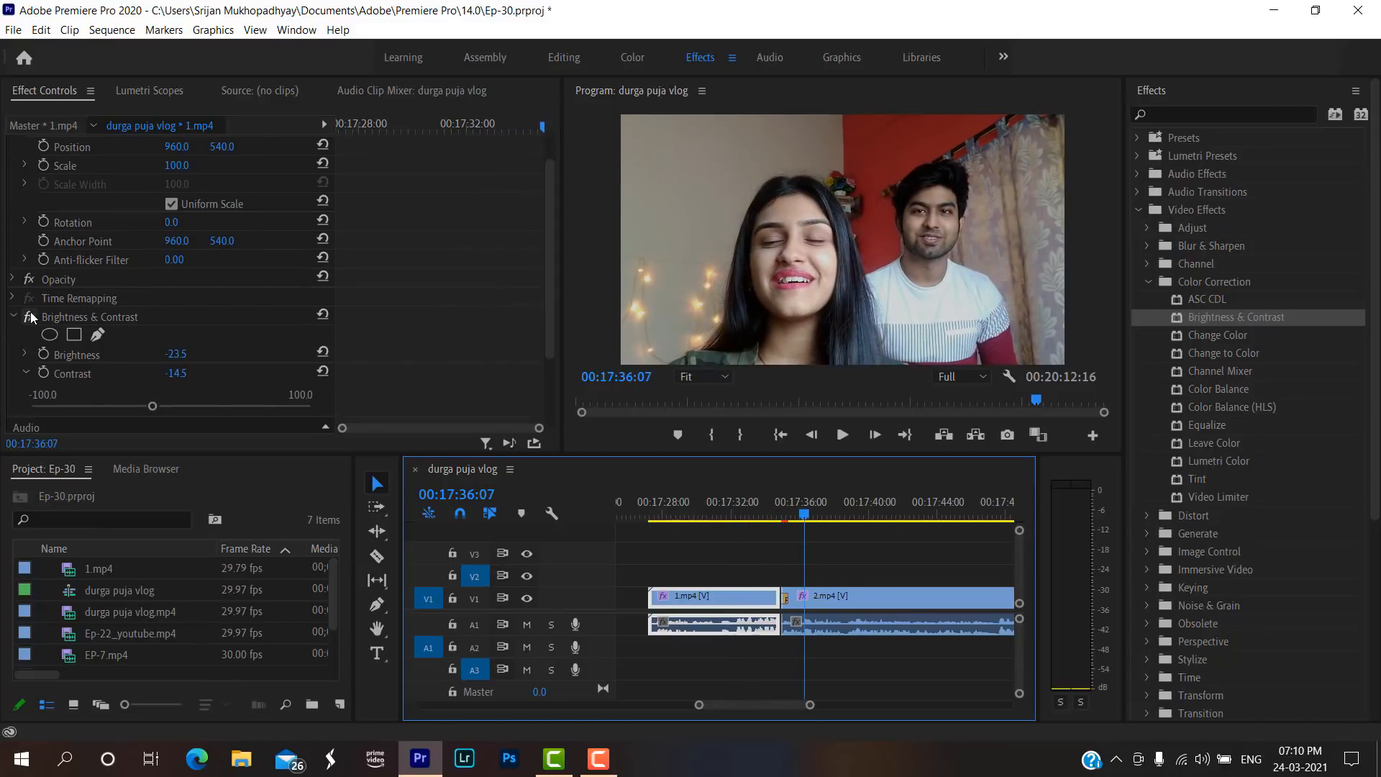
click(15, 317)
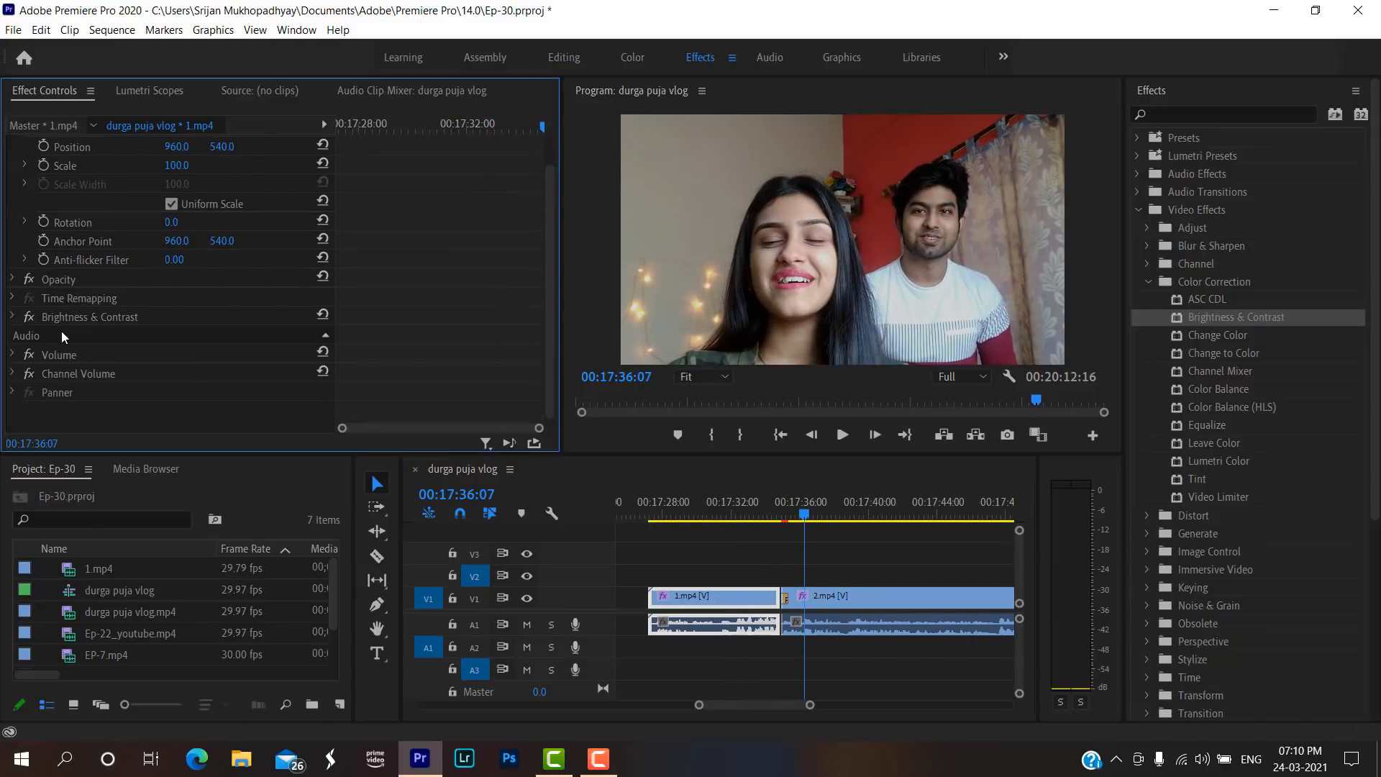
click(97, 314)
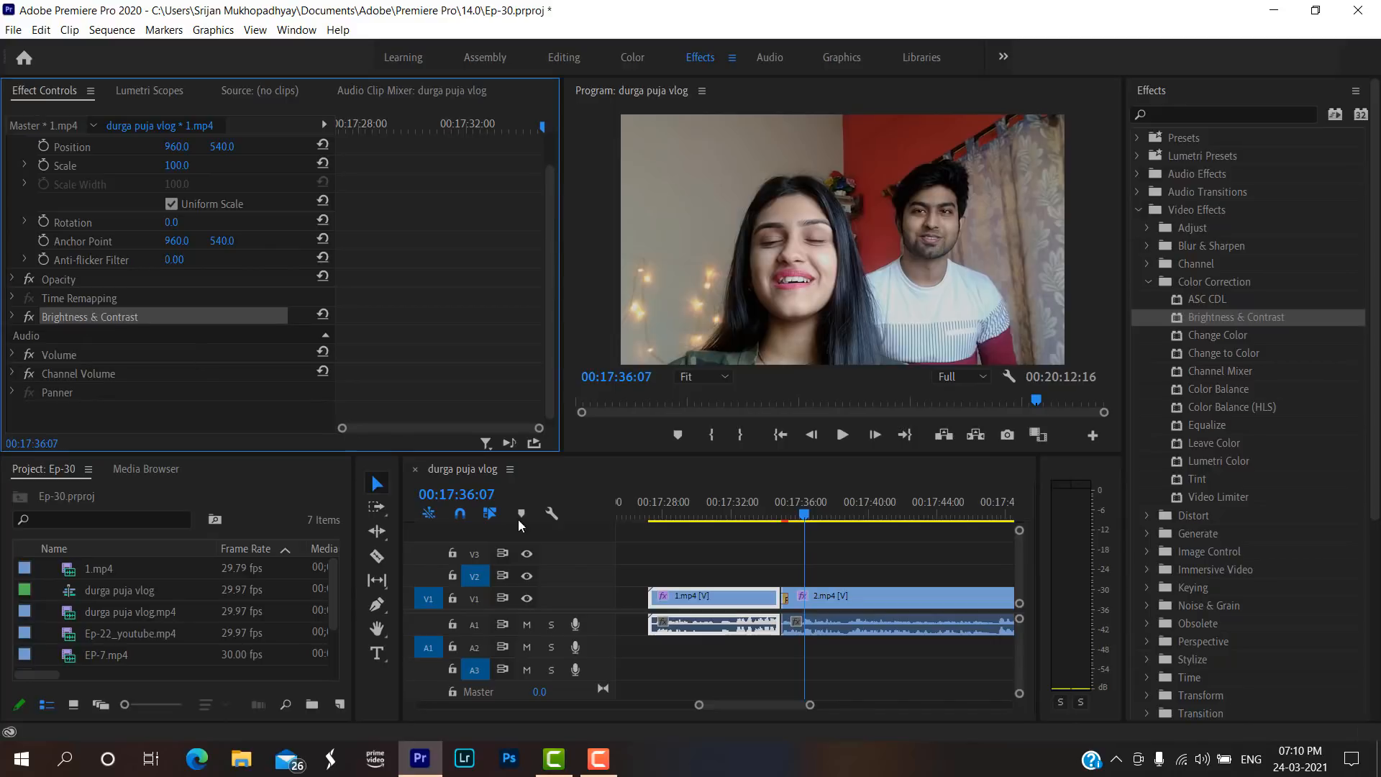
click(705, 594)
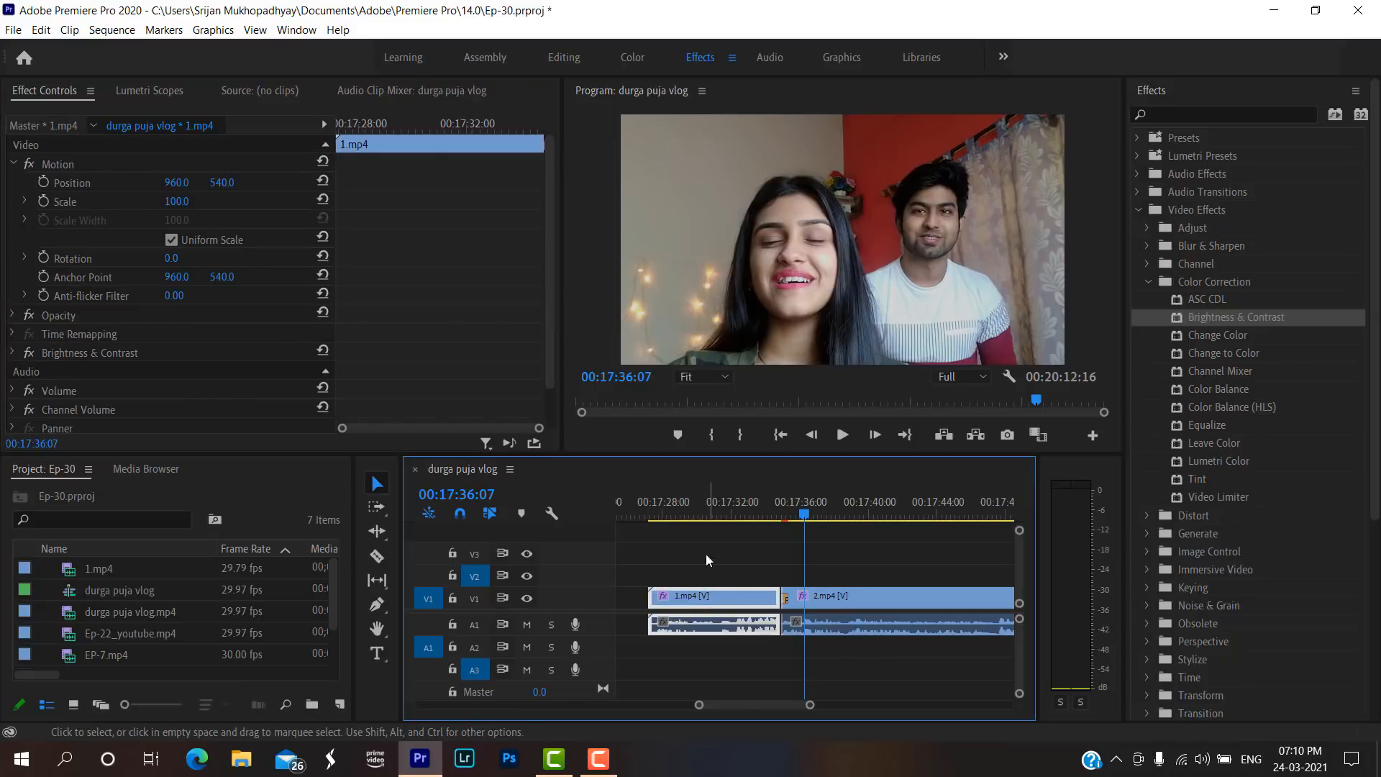
Scrub through 1.mp4 and undo the Brightness & Contrast paste on that clip.
click(702, 512)
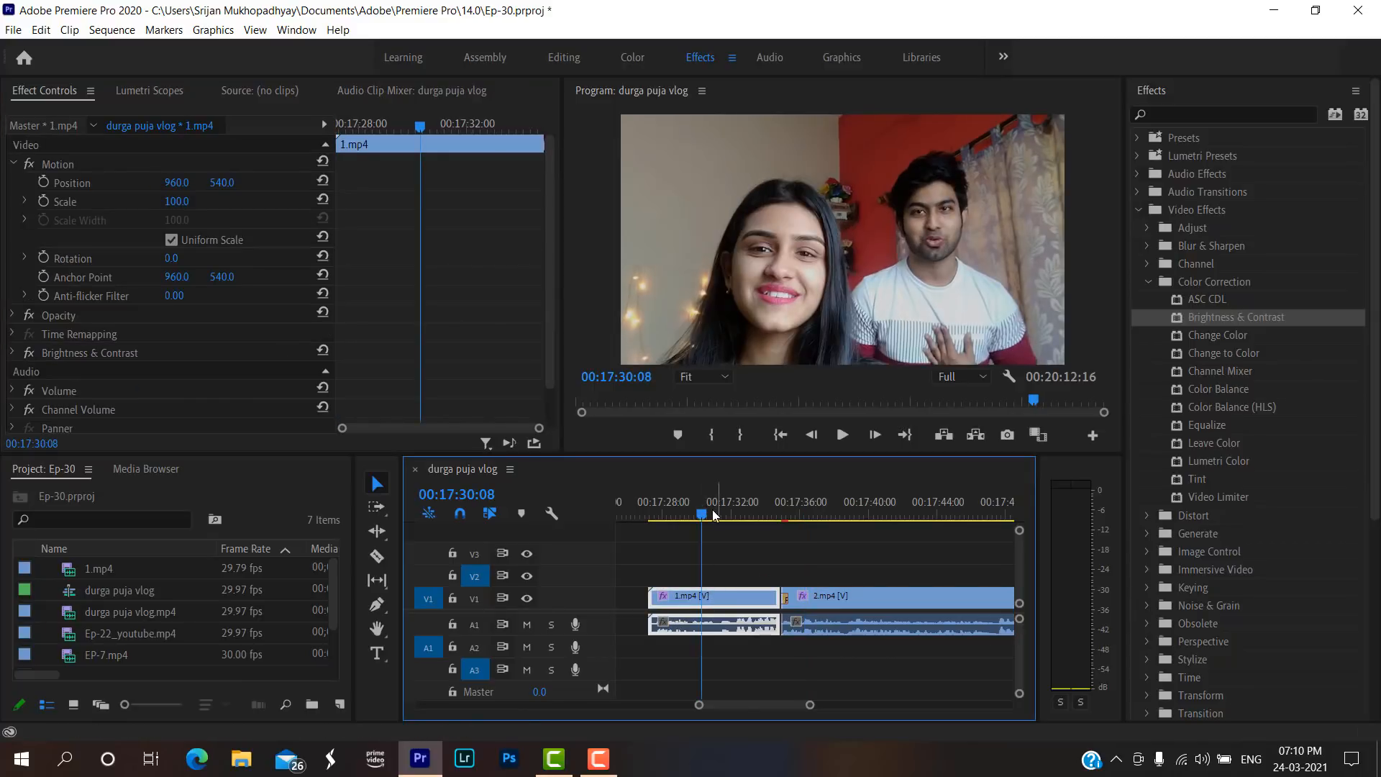
drag(703, 513, 750, 544)
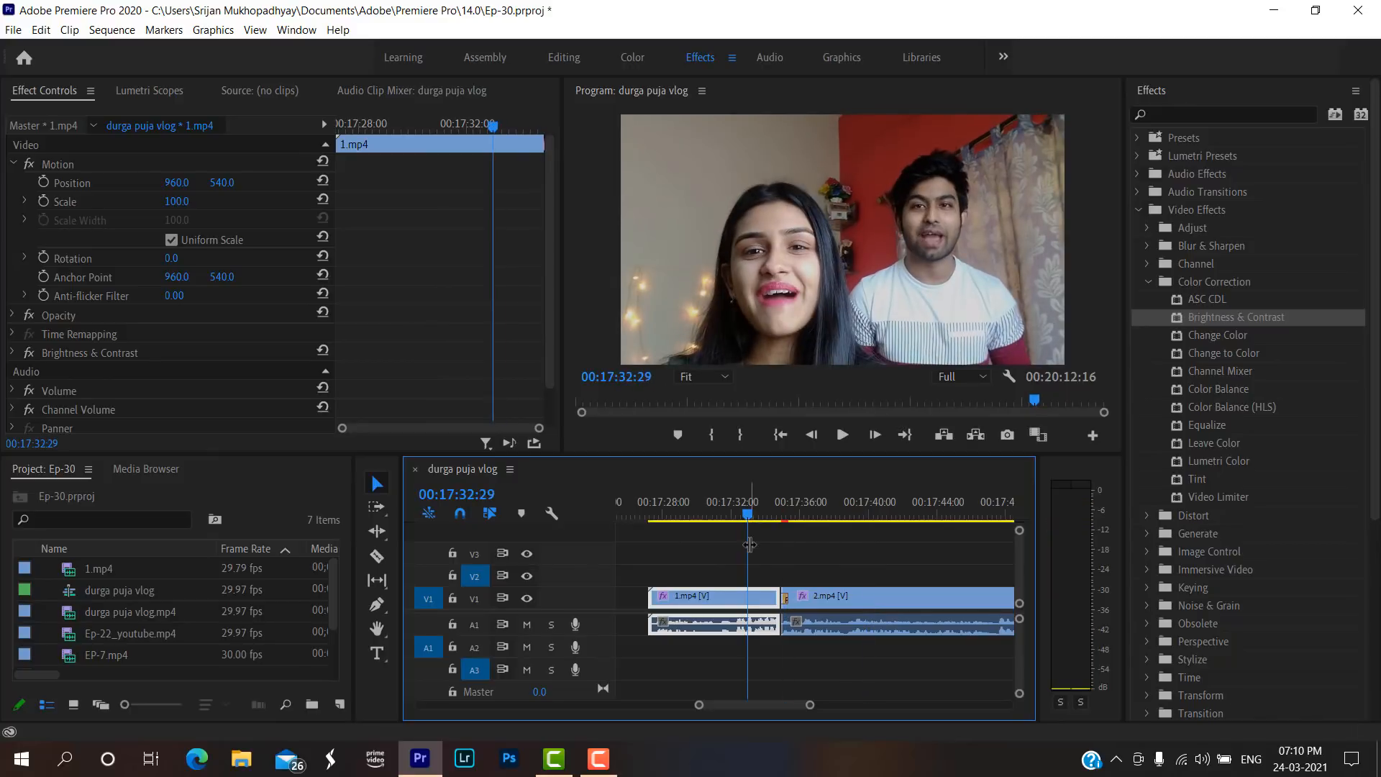
key(ctrl+z)
click(844, 530)
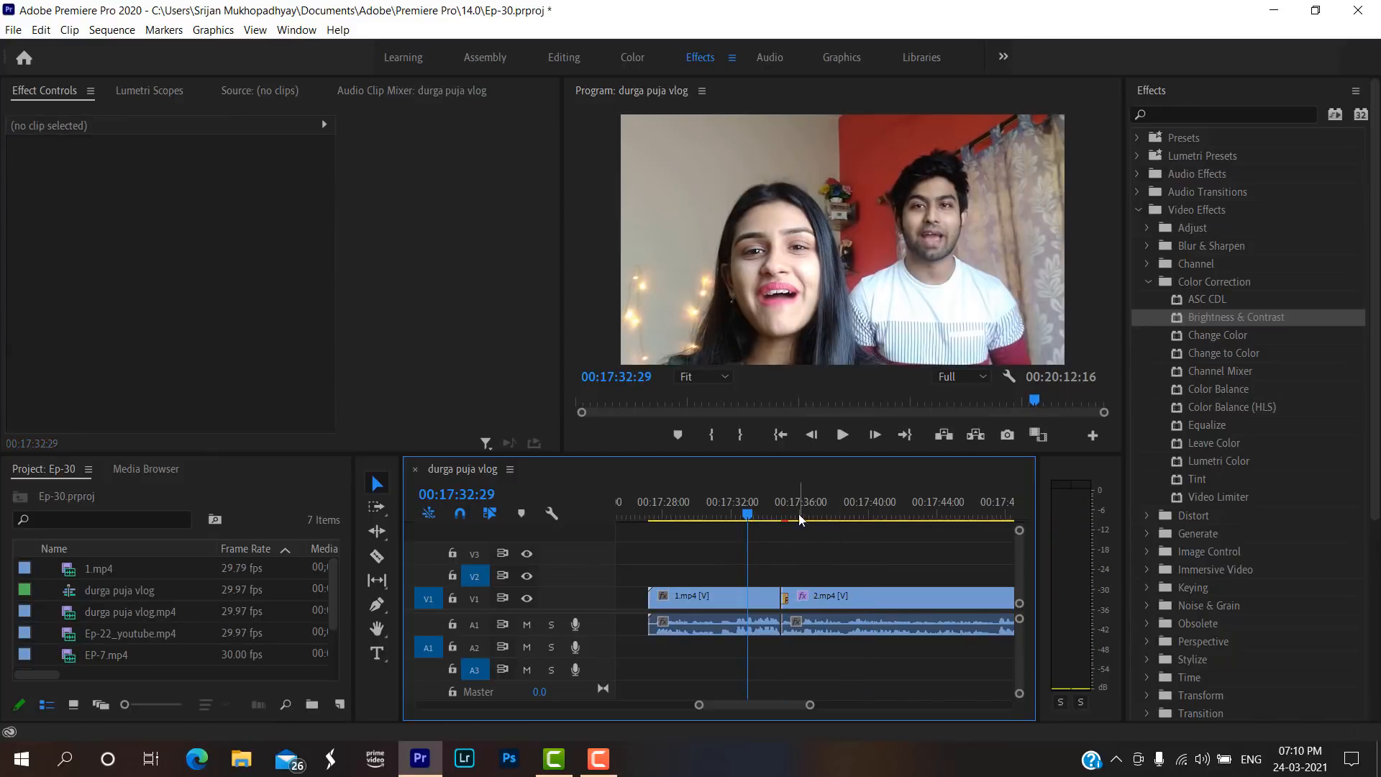
Scrub across the join for comparison and paste the copied Brightness & Contrast effect onto 1.mp4 again.
drag(810, 516, 847, 527)
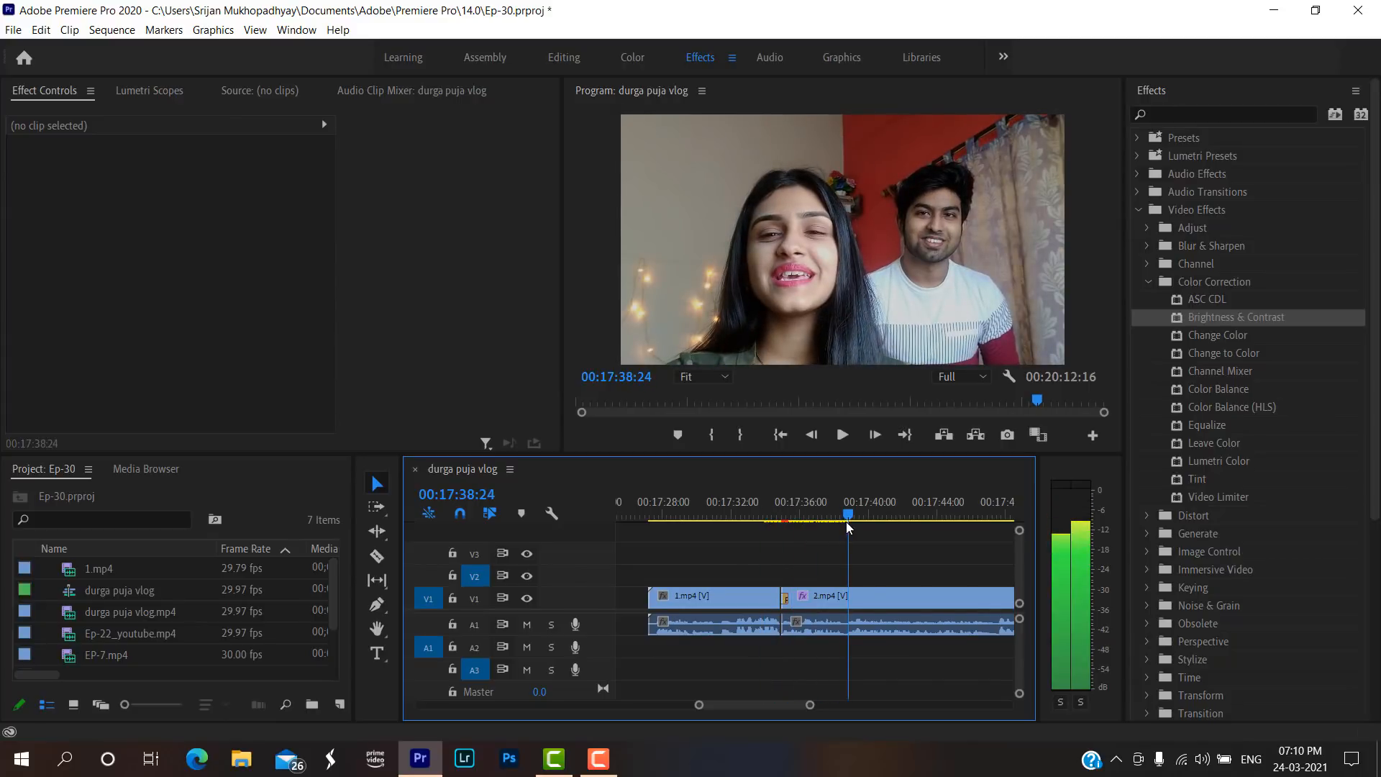
drag(836, 522, 735, 516)
click(690, 594)
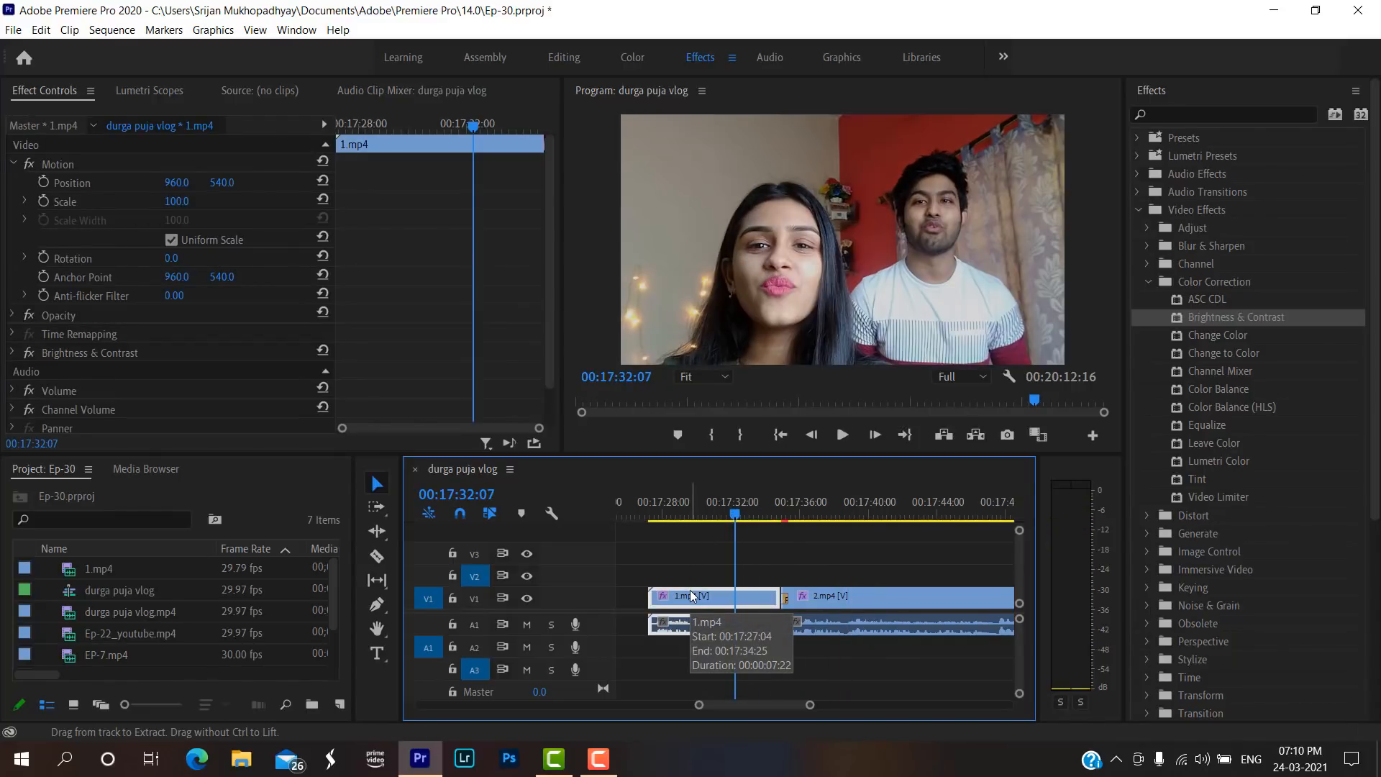
Compare the picture across the join between 1.mp4 and 2.mp4, and collapse the Color Correction effects group.
click(829, 518)
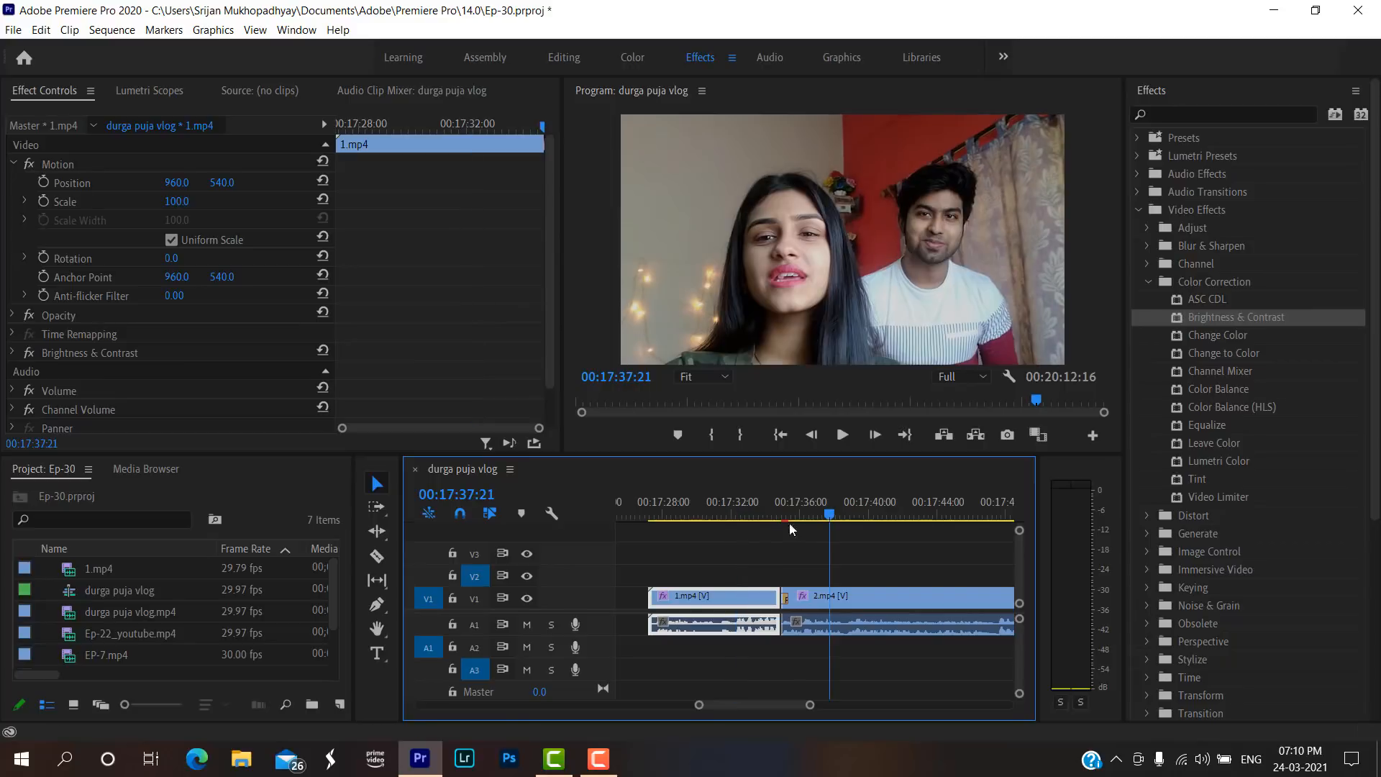
drag(742, 507, 827, 515)
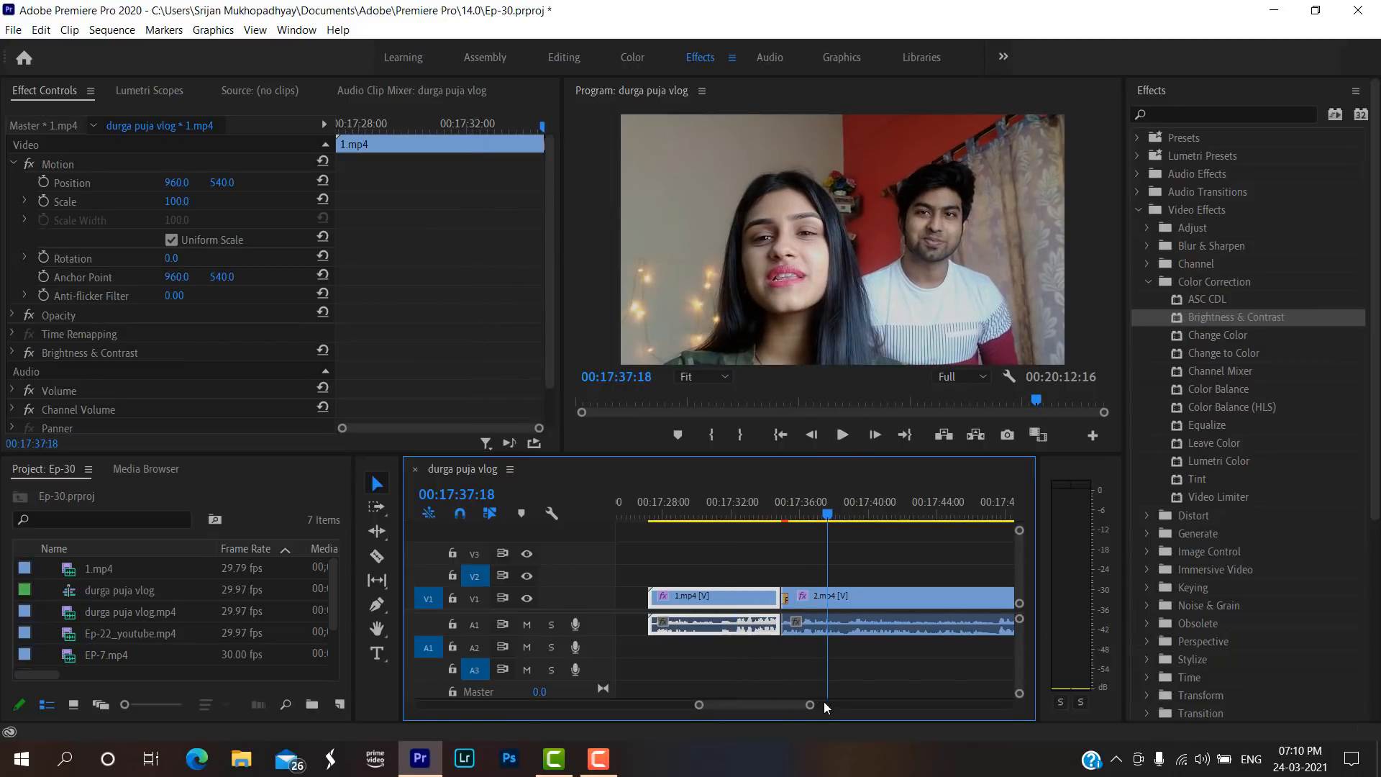
mouse_move(811, 705)
mouse_down()
mouse_move(934, 708)
mouse_move(824, 705)
mouse_up()
click(753, 508)
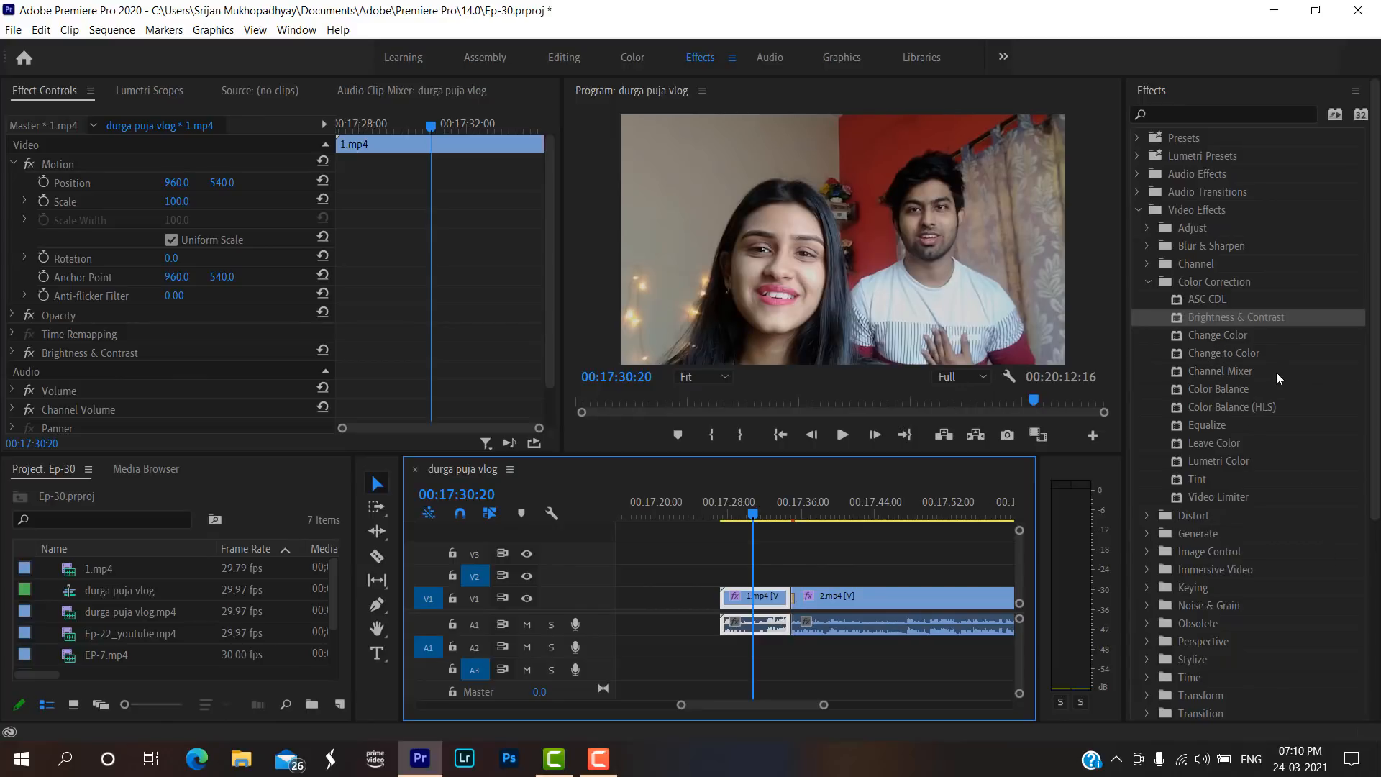
click(1149, 282)
scroll(1201, 425, down, 2)
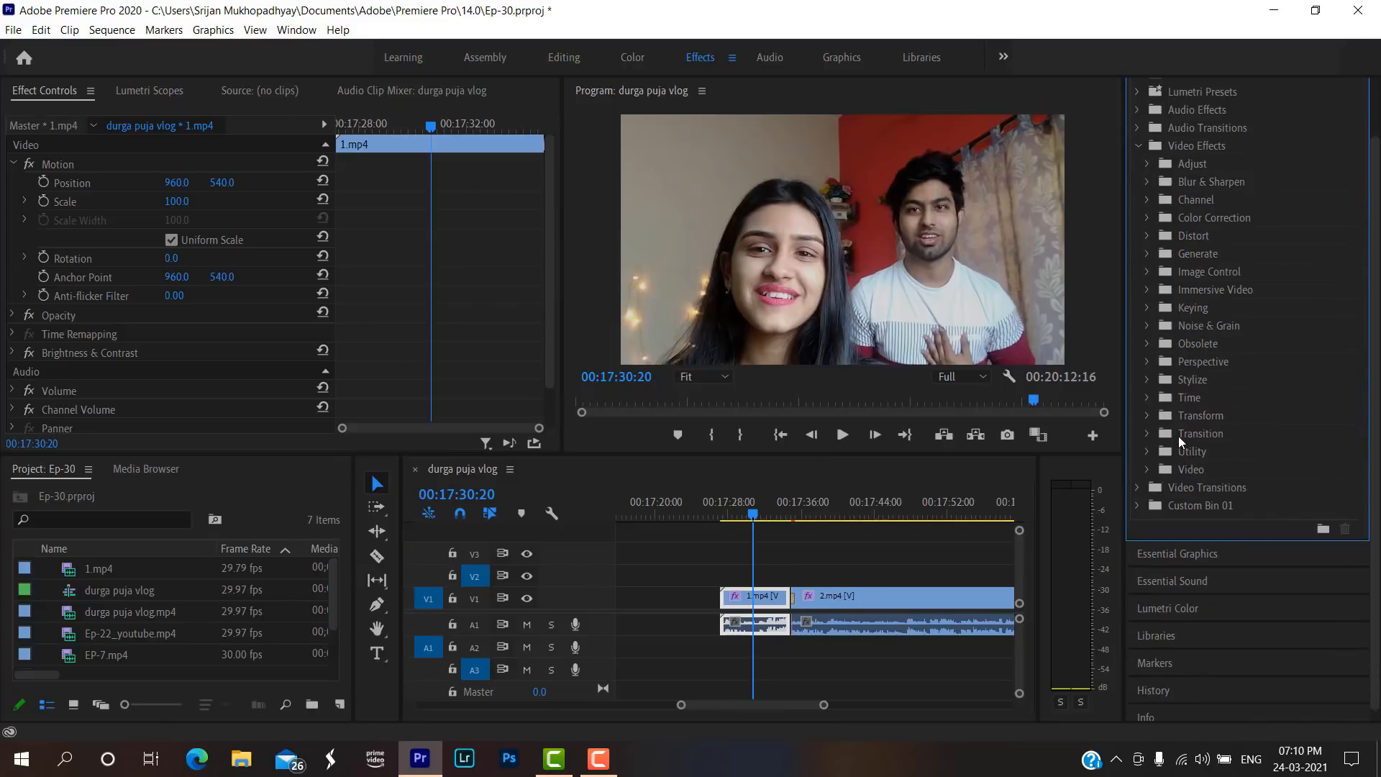
scroll(1230, 404, up, 2)
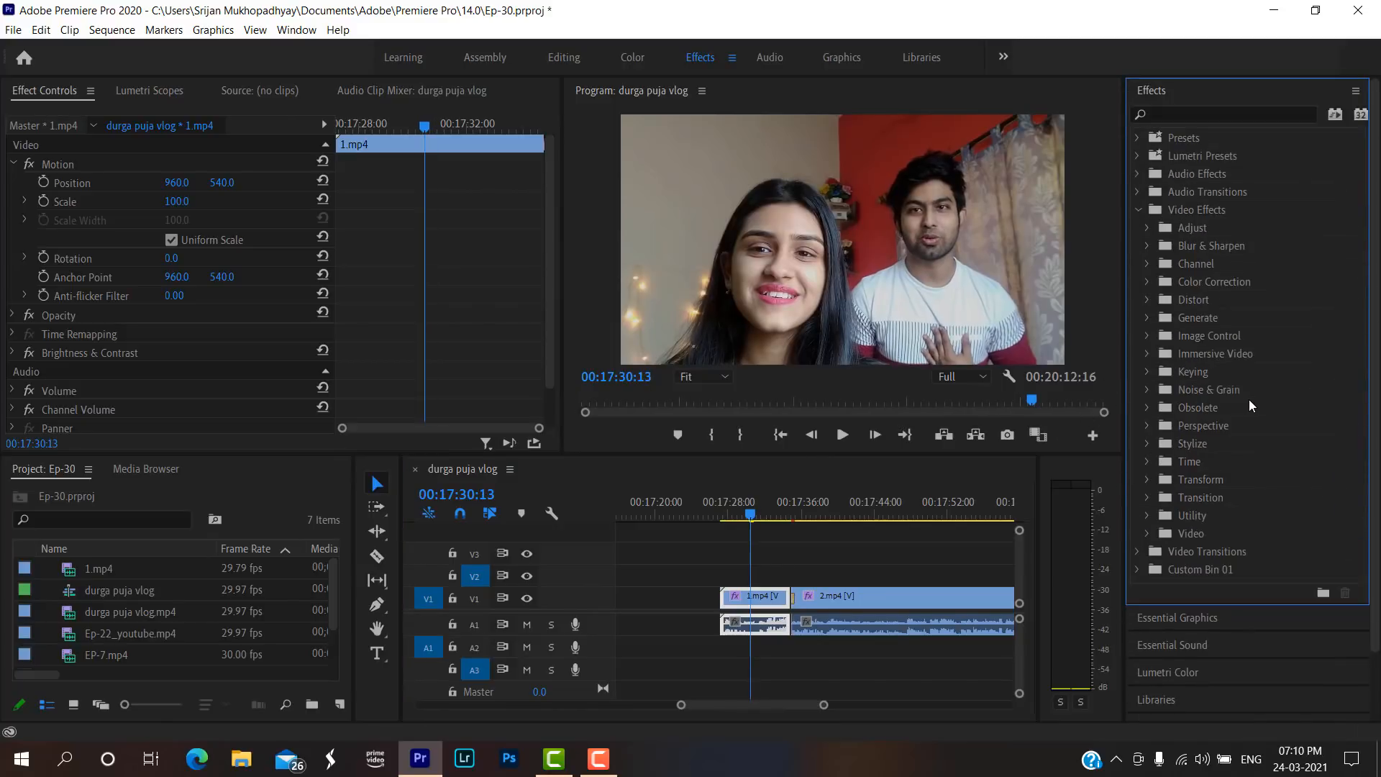
click(603, 759)
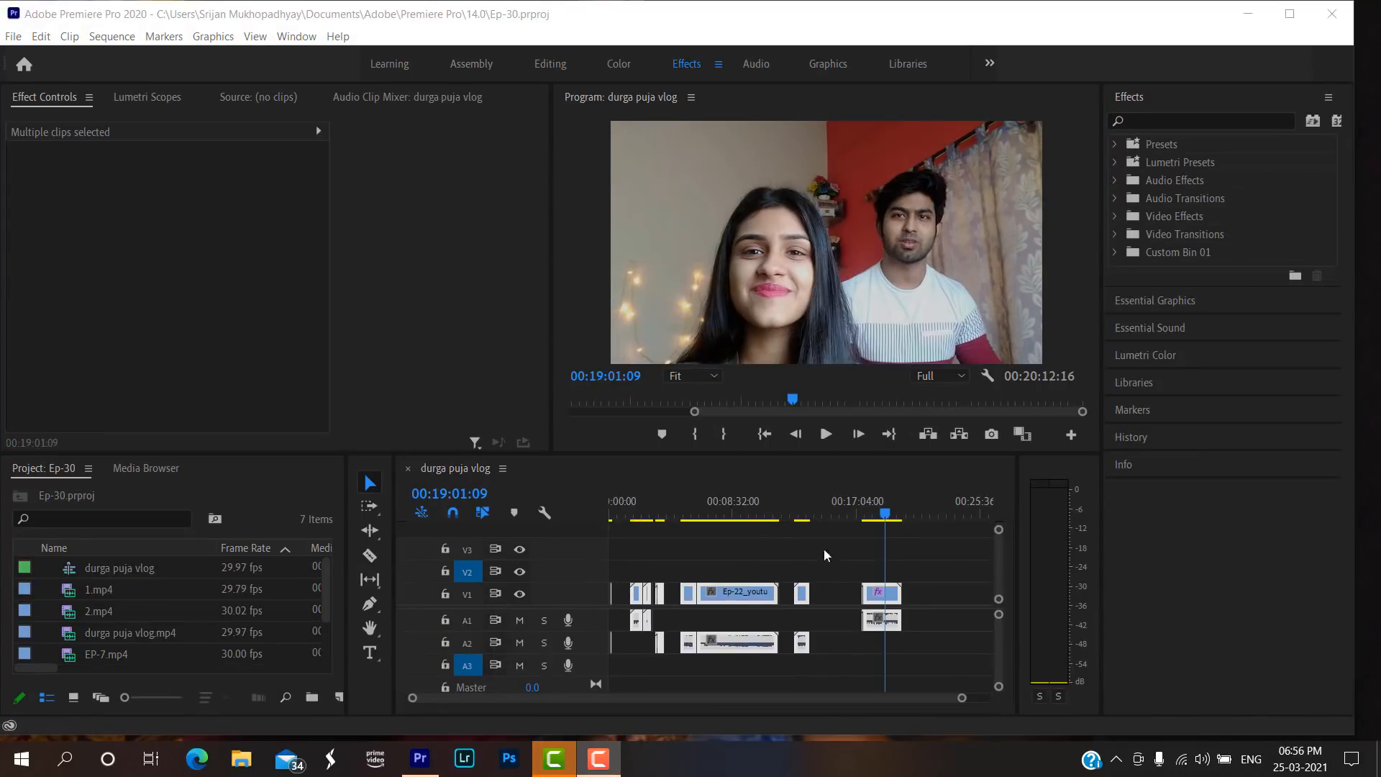
Clear the durga puja vlog sequence by deleting all of its clips.
click(710, 503)
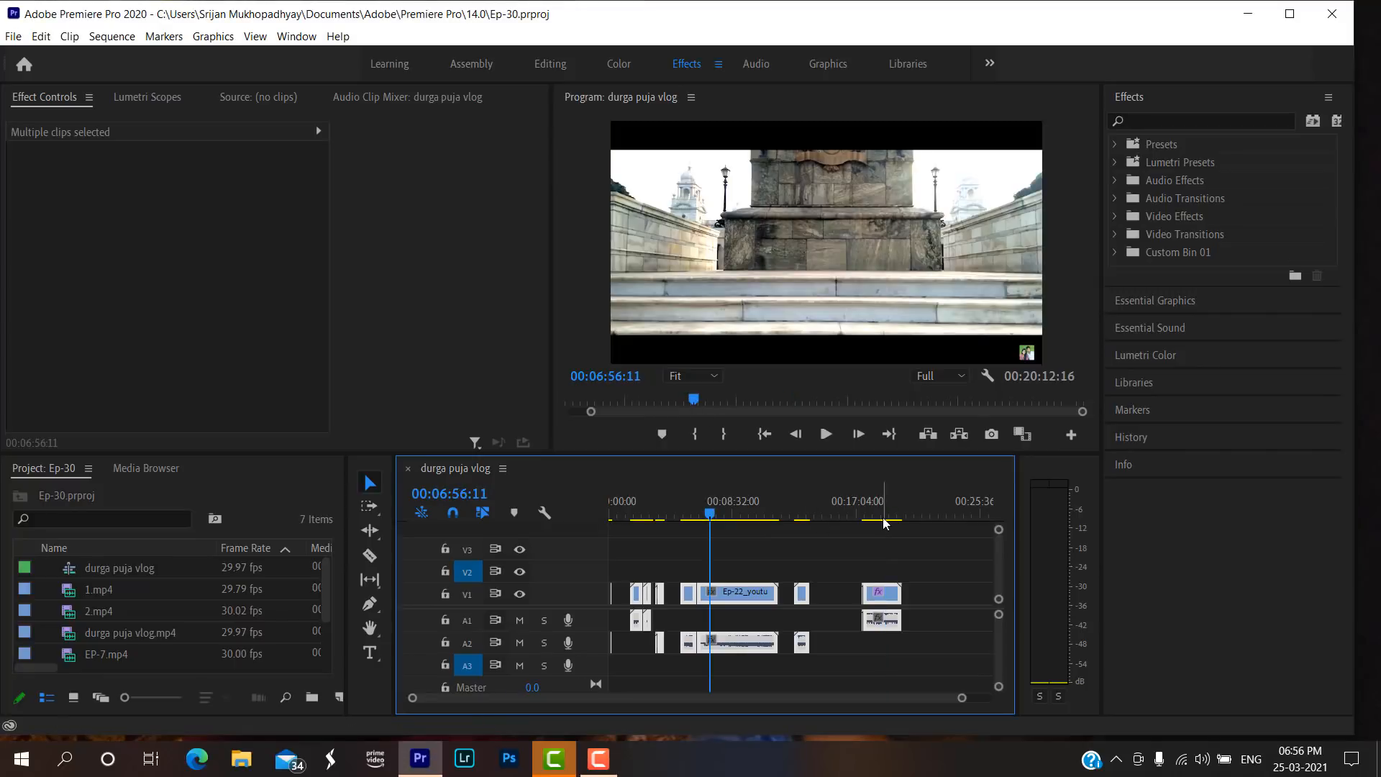
click(871, 505)
mouse_move(961, 698)
mouse_down()
mouse_move(895, 701)
mouse_move(987, 697)
mouse_up()
click(882, 503)
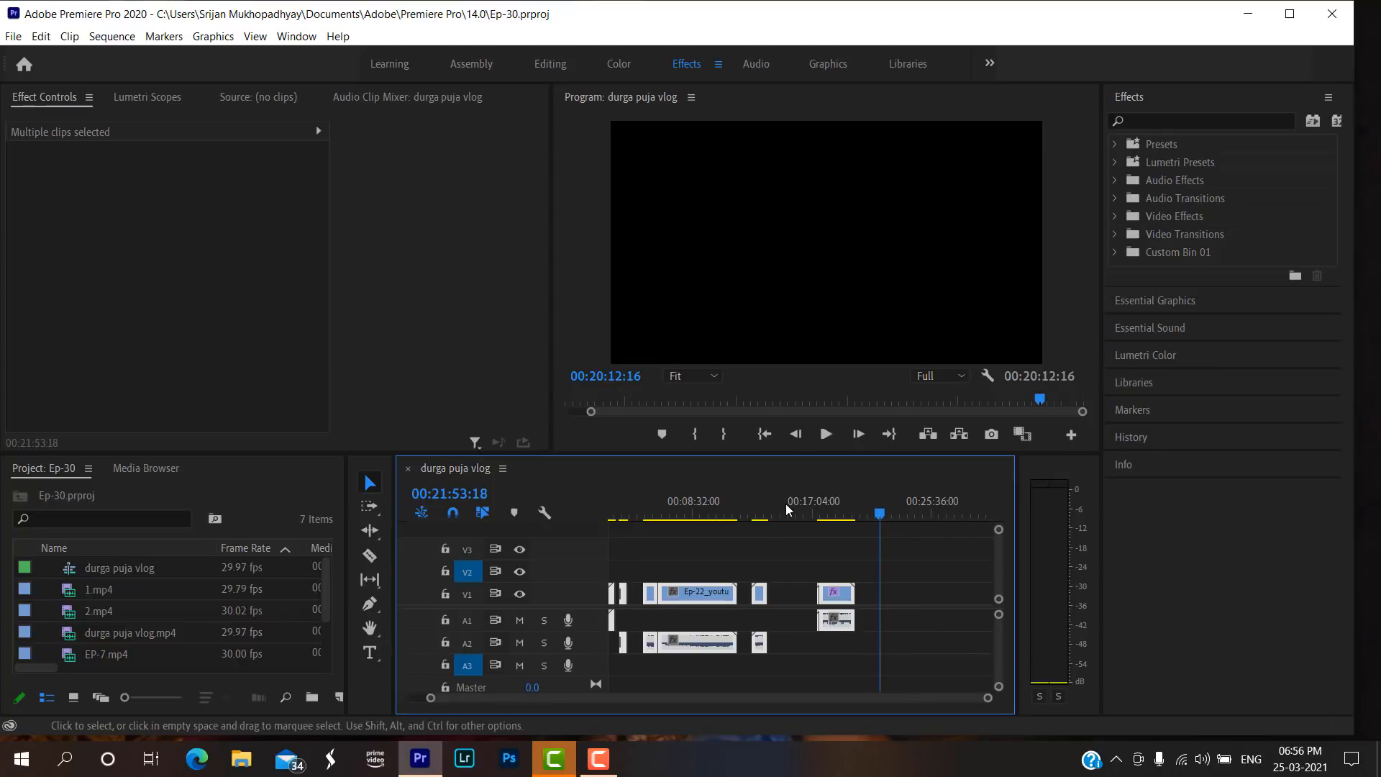
click(827, 505)
drag(891, 683, 458, 540)
key(Delete)
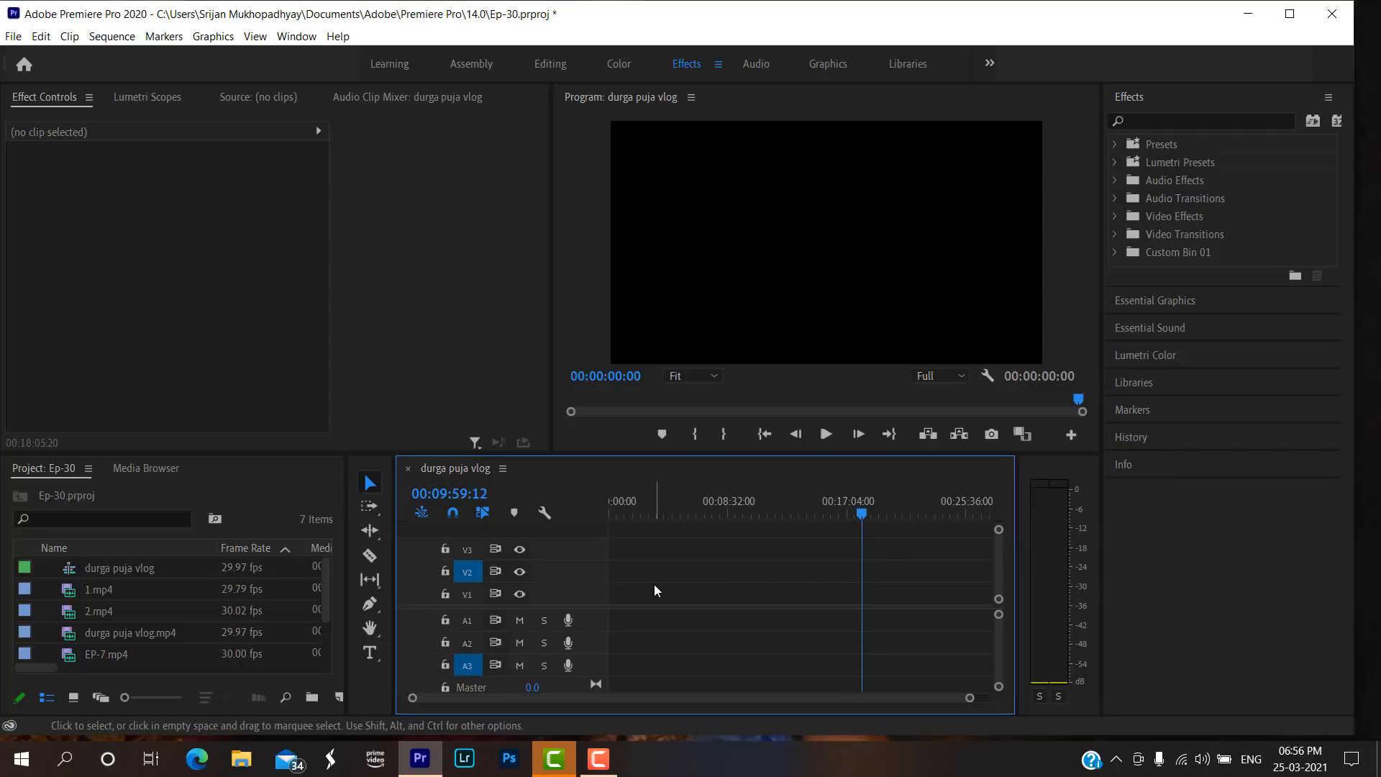
Start a media import and browse to the YOUTUBE CONTENT folder inside YOUTUBE on DATA (D:).
key(ctrl+i)
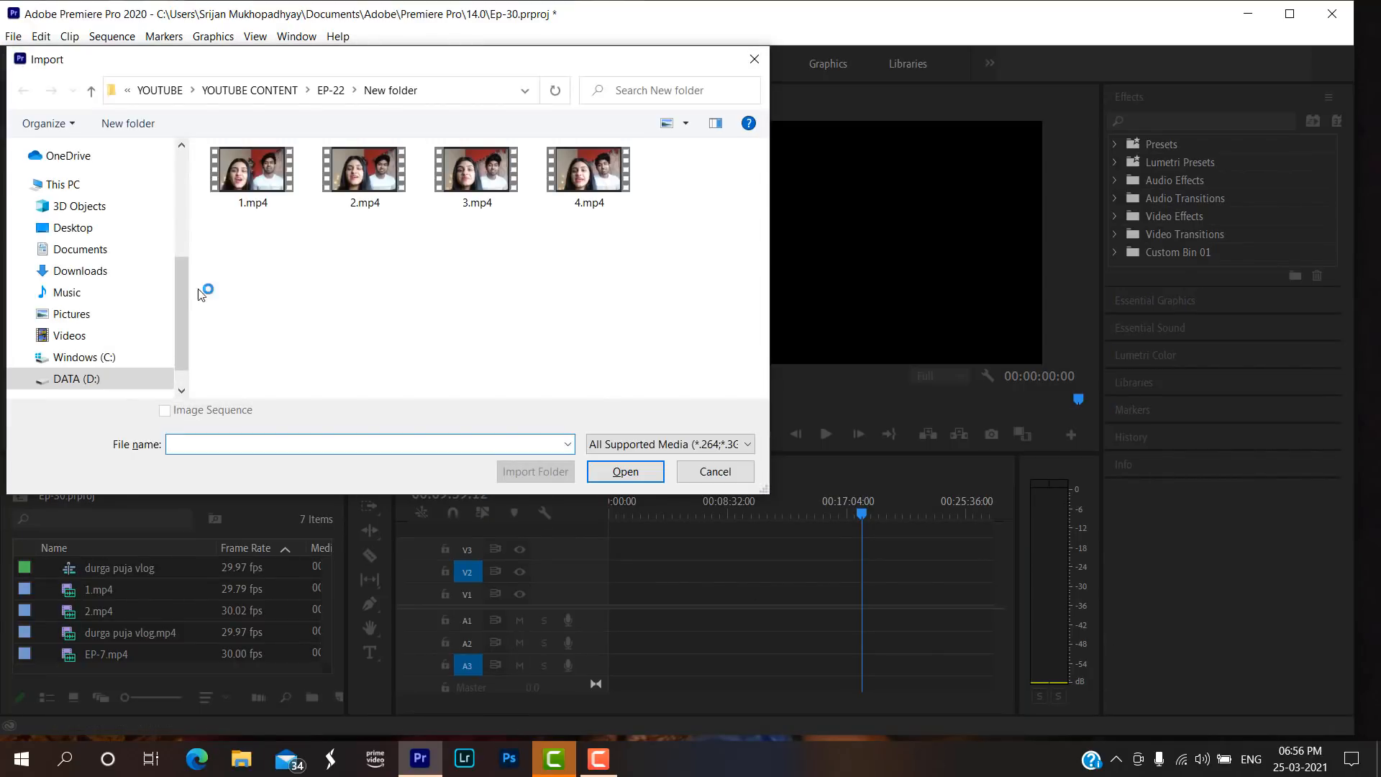
click(115, 377)
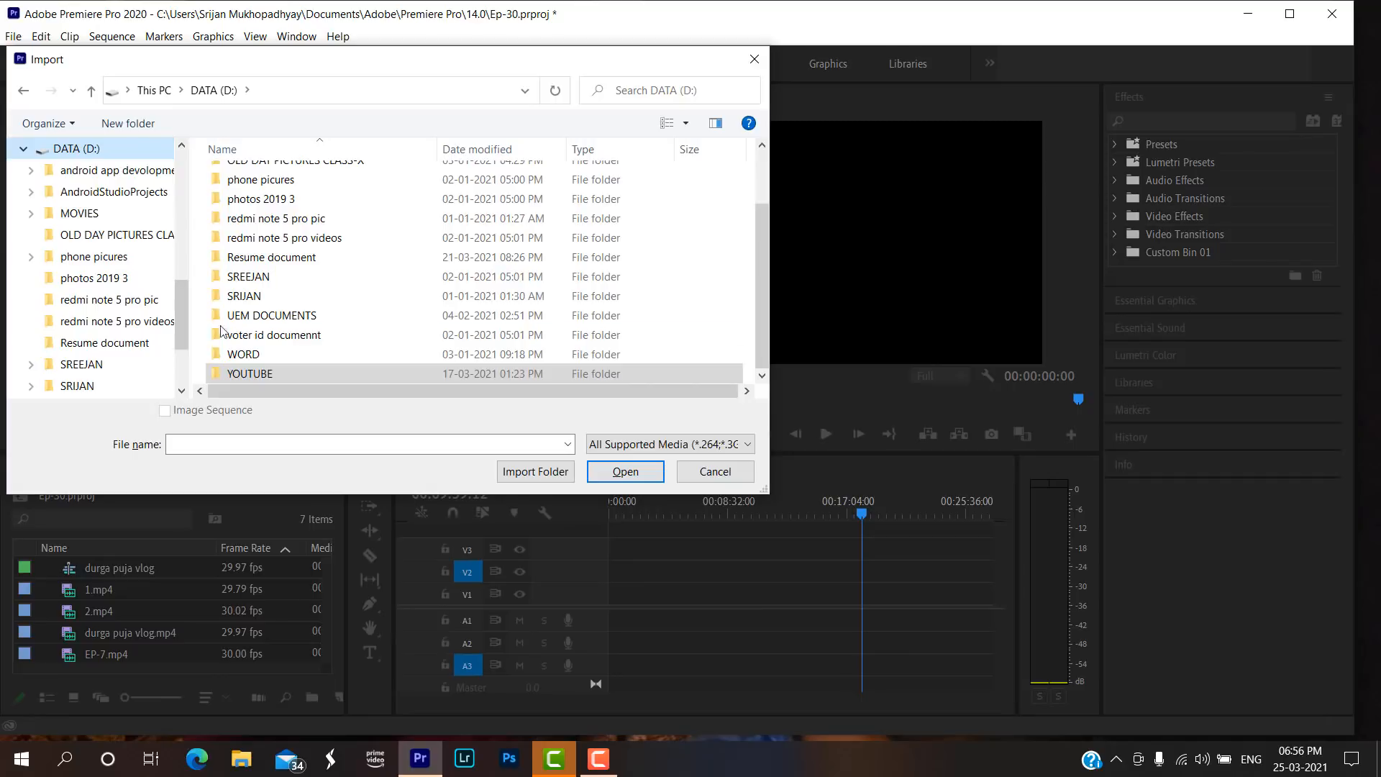
double_click(250, 373)
scroll(357, 296, down, 1)
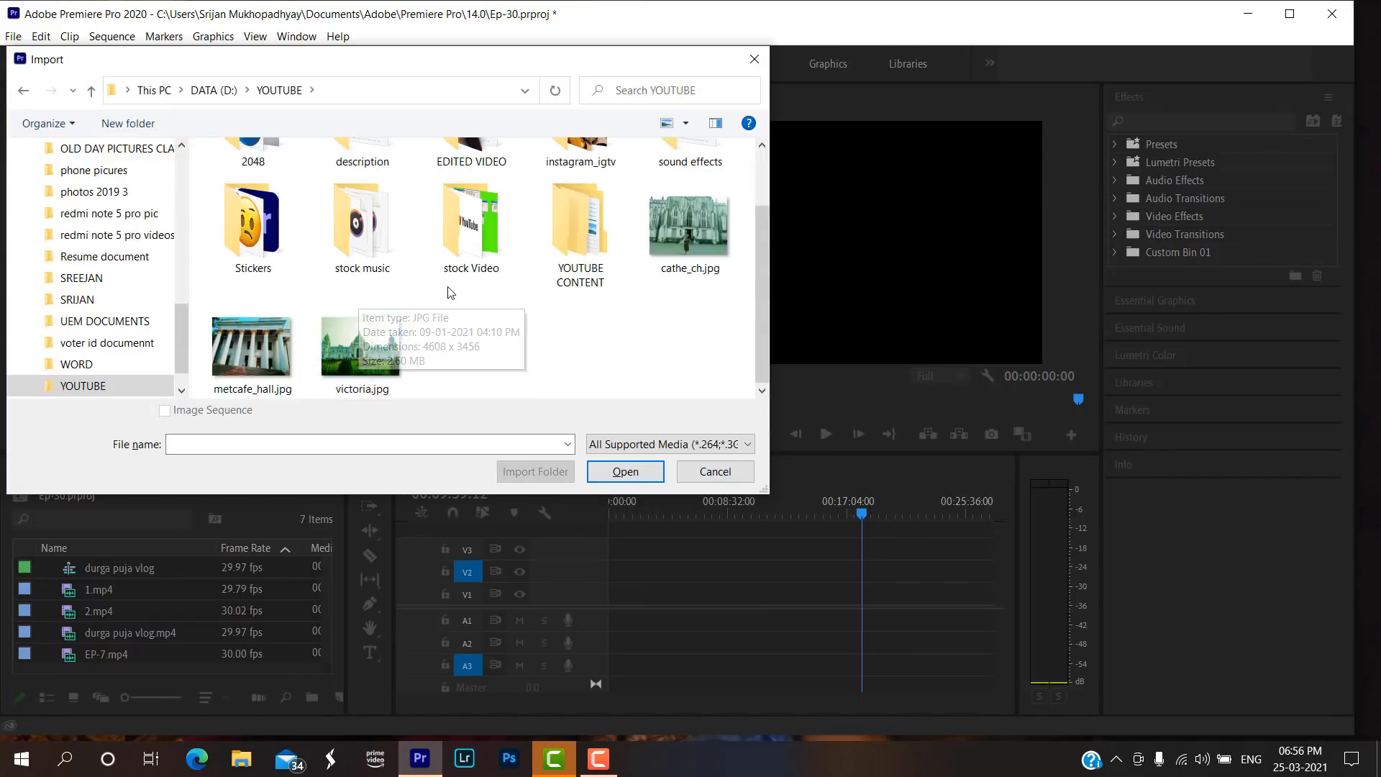
double_click(590, 234)
scroll(359, 284, down, 5)
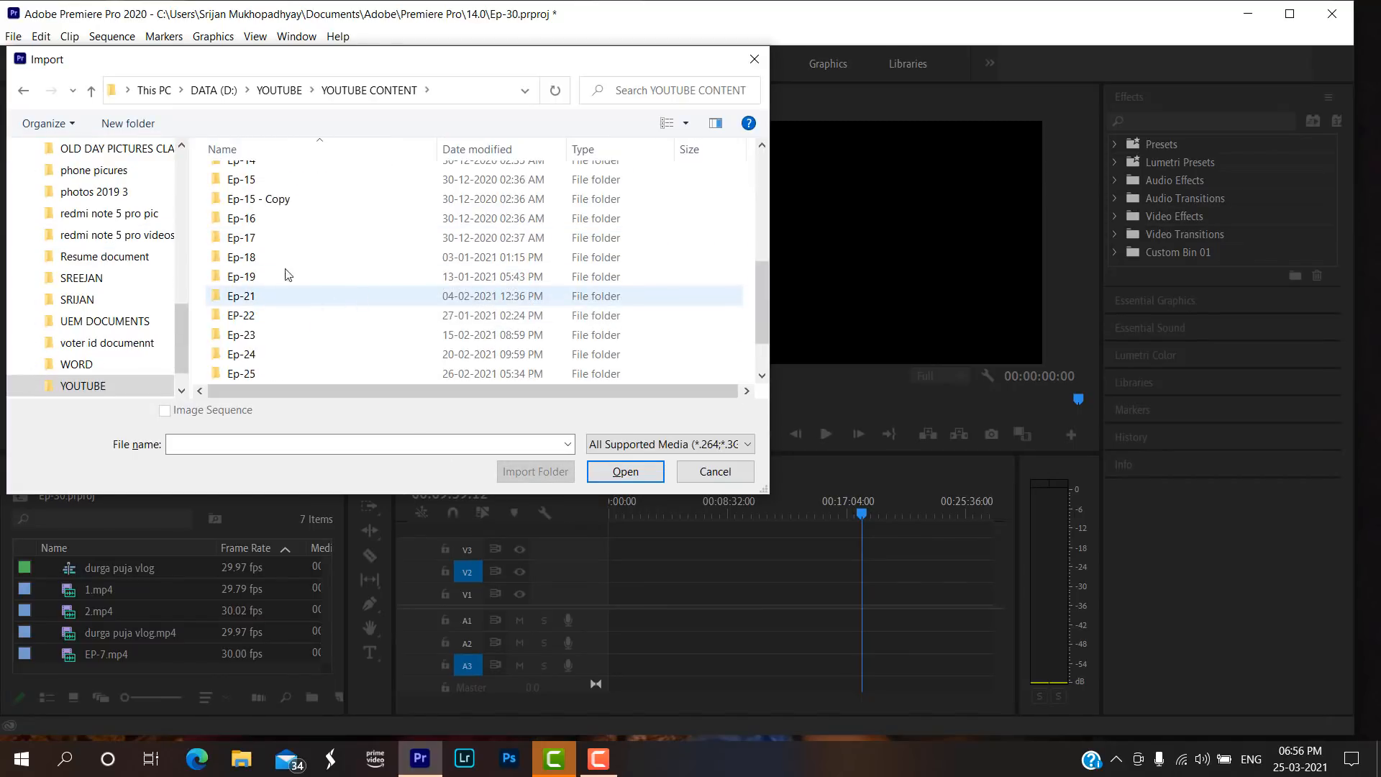
Check the Ep-18 and Ep-19 folders for footage and return to YOUTUBE CONTENT.
click(286, 260)
double_click(286, 260)
key(alt+Left)
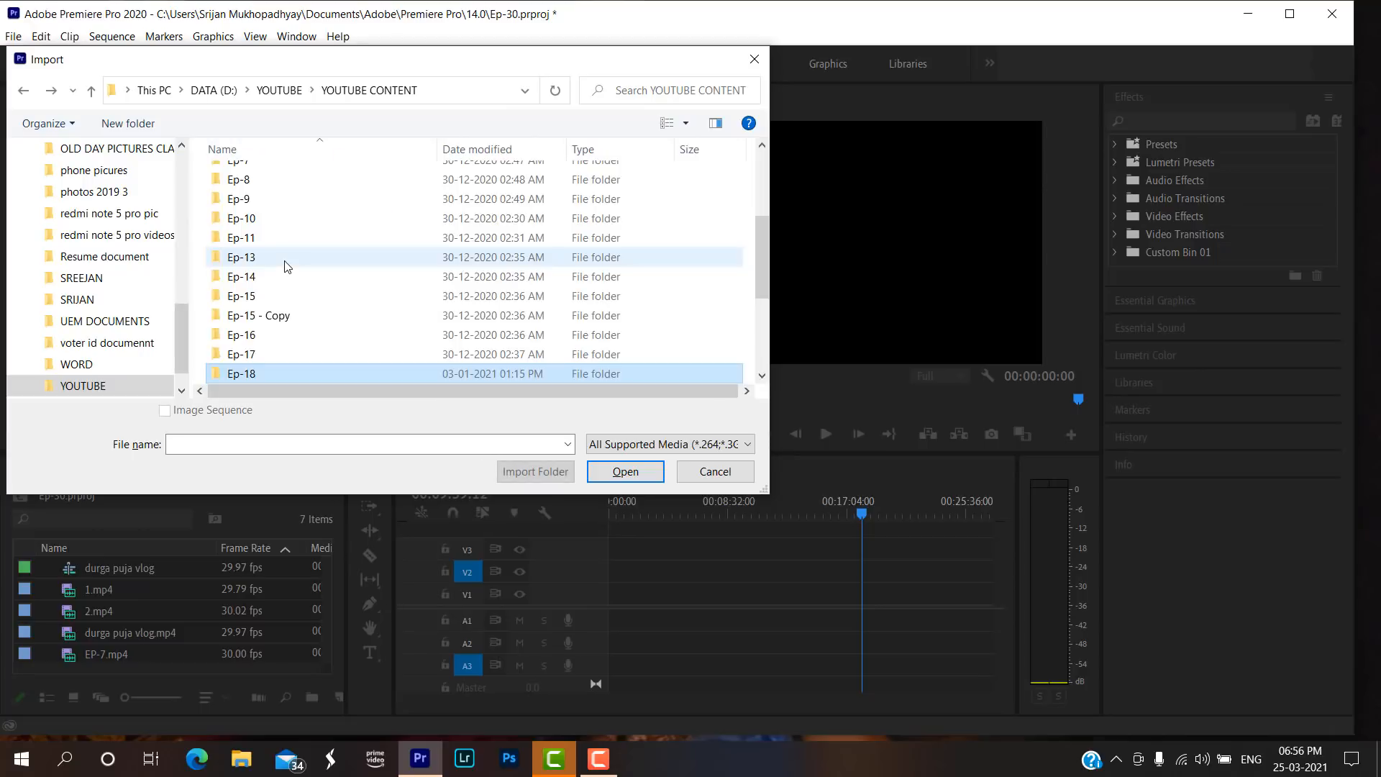
scroll(281, 306, down, 2)
double_click(272, 281)
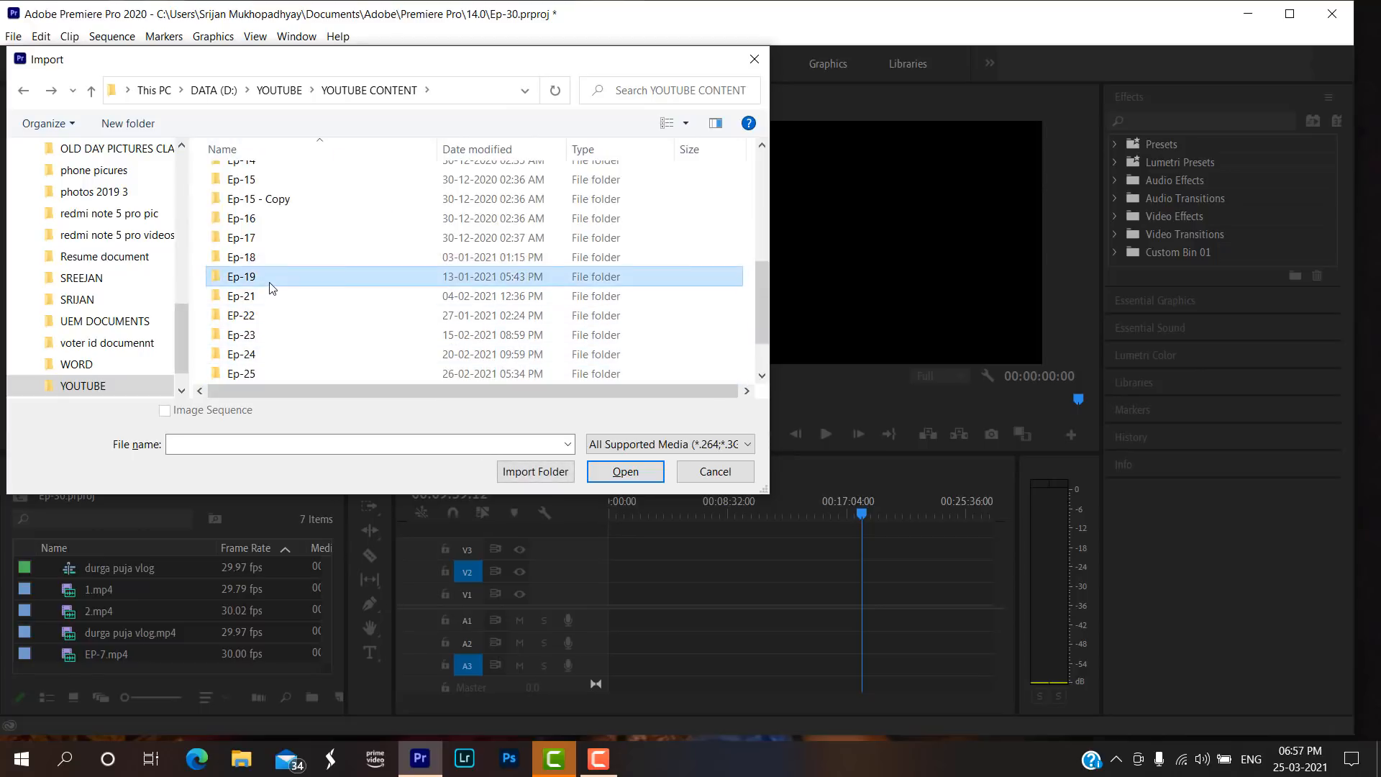
key(alt+Left)
scroll(270, 287, down, 2)
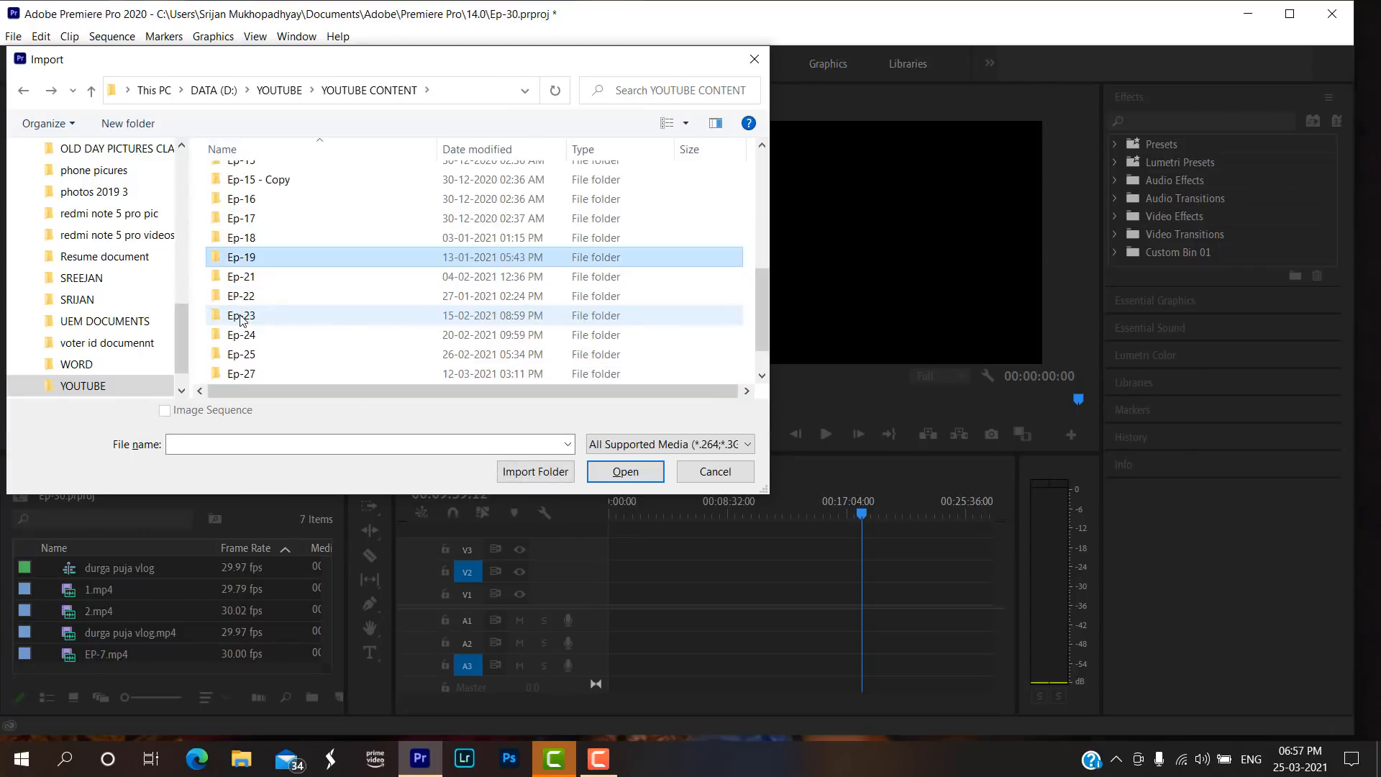
Open the Ep-21 folder, look inside its Edited video subfolder, and return to Ep-21.
double_click(257, 280)
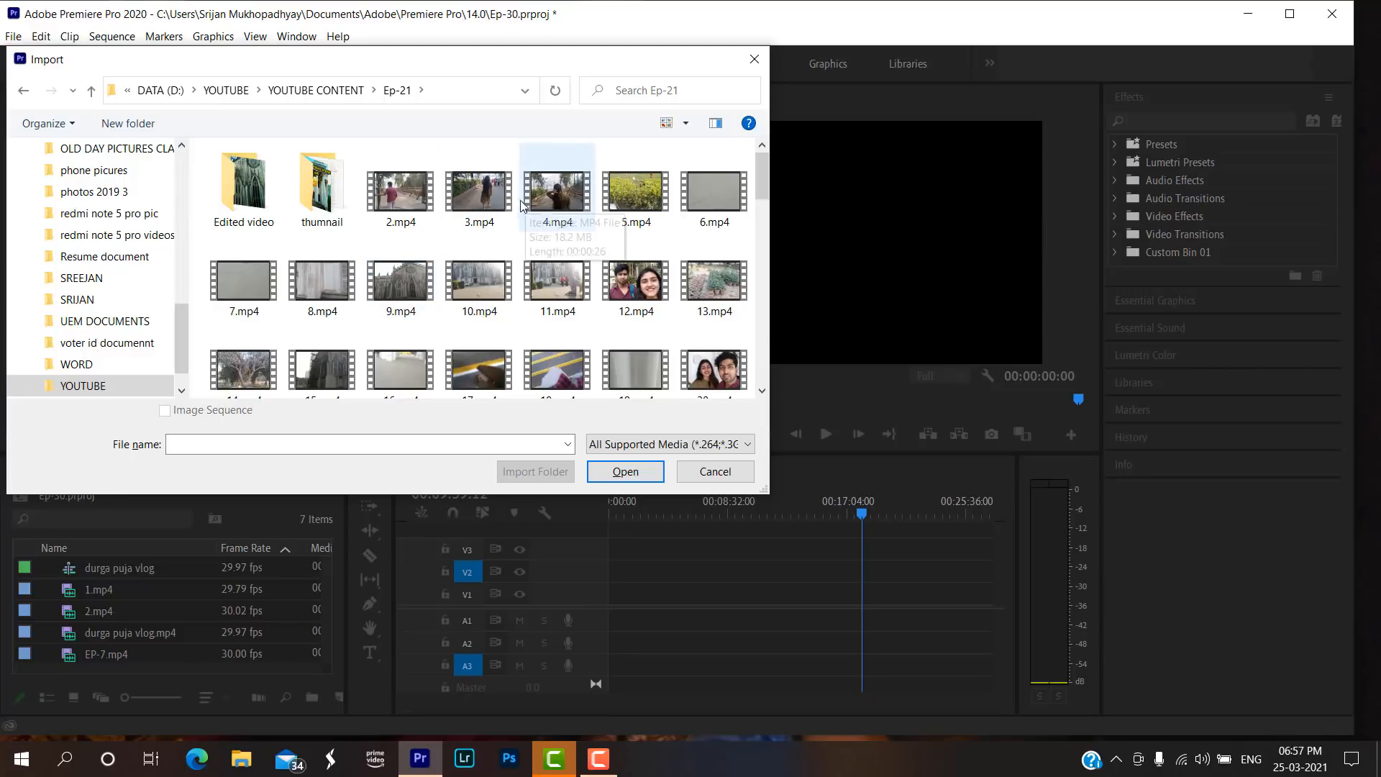
click(257, 204)
double_click(257, 203)
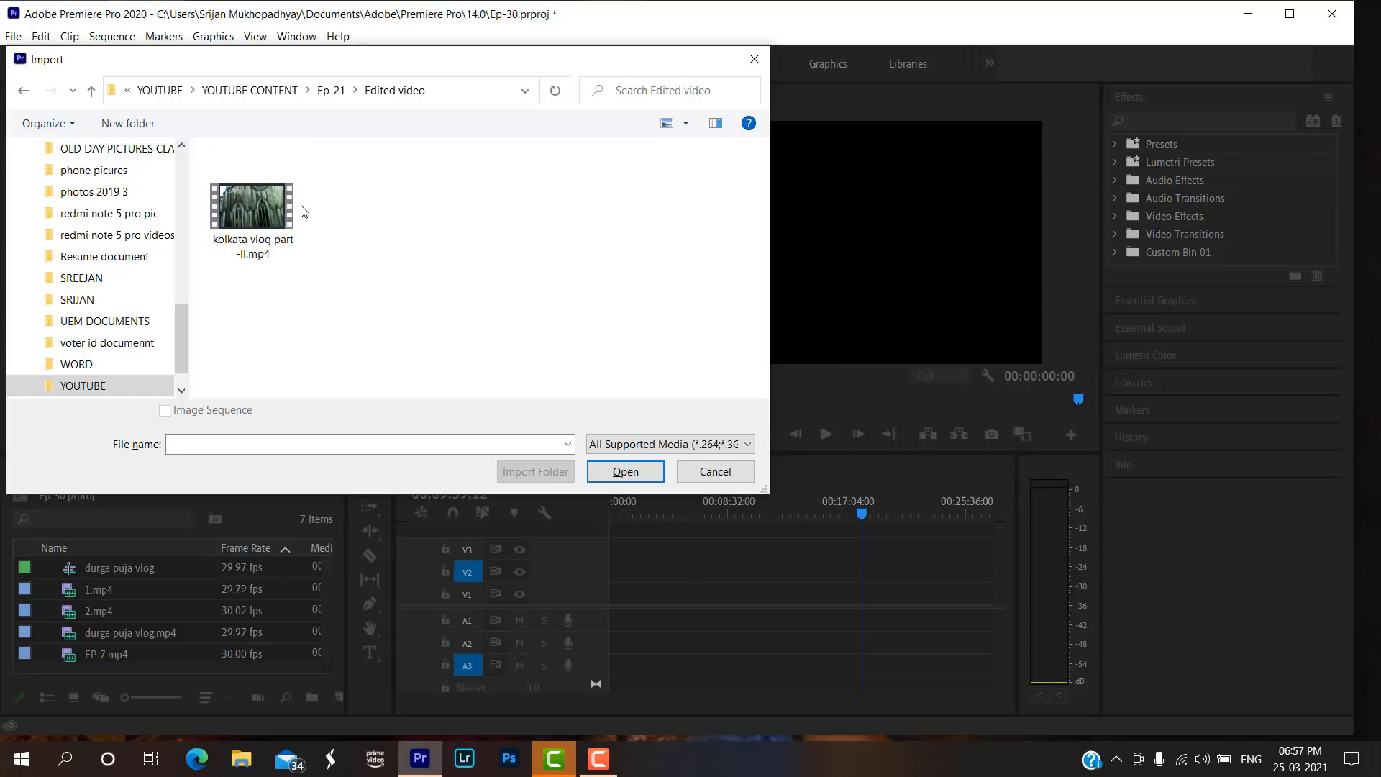
key(BackSpace)
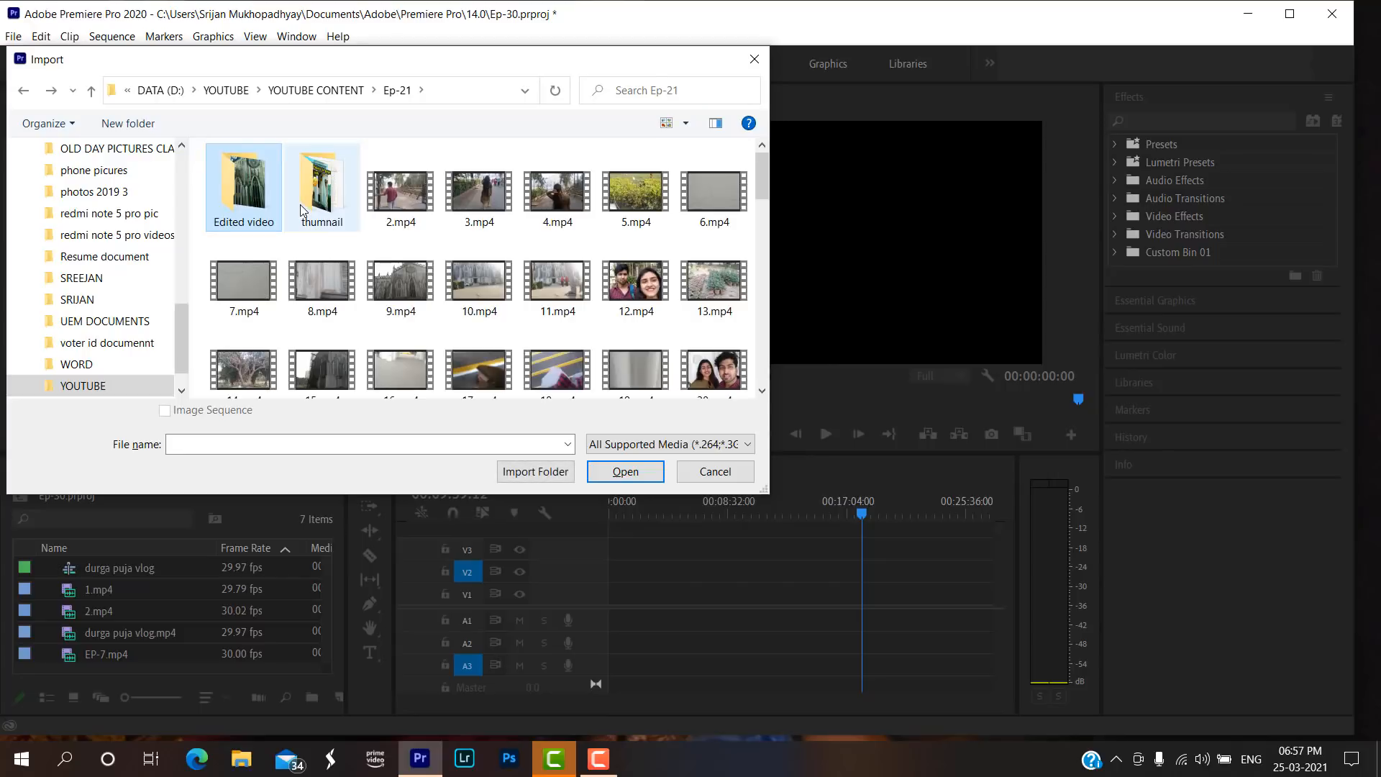
Import 2.mp4, 3.mp4, 4.mp4, 5.mp4 and 9.mp4 from the Ep-21 folder into the project.
click(387, 184)
ctrl+click(460, 181)
ctrl+click(534, 183)
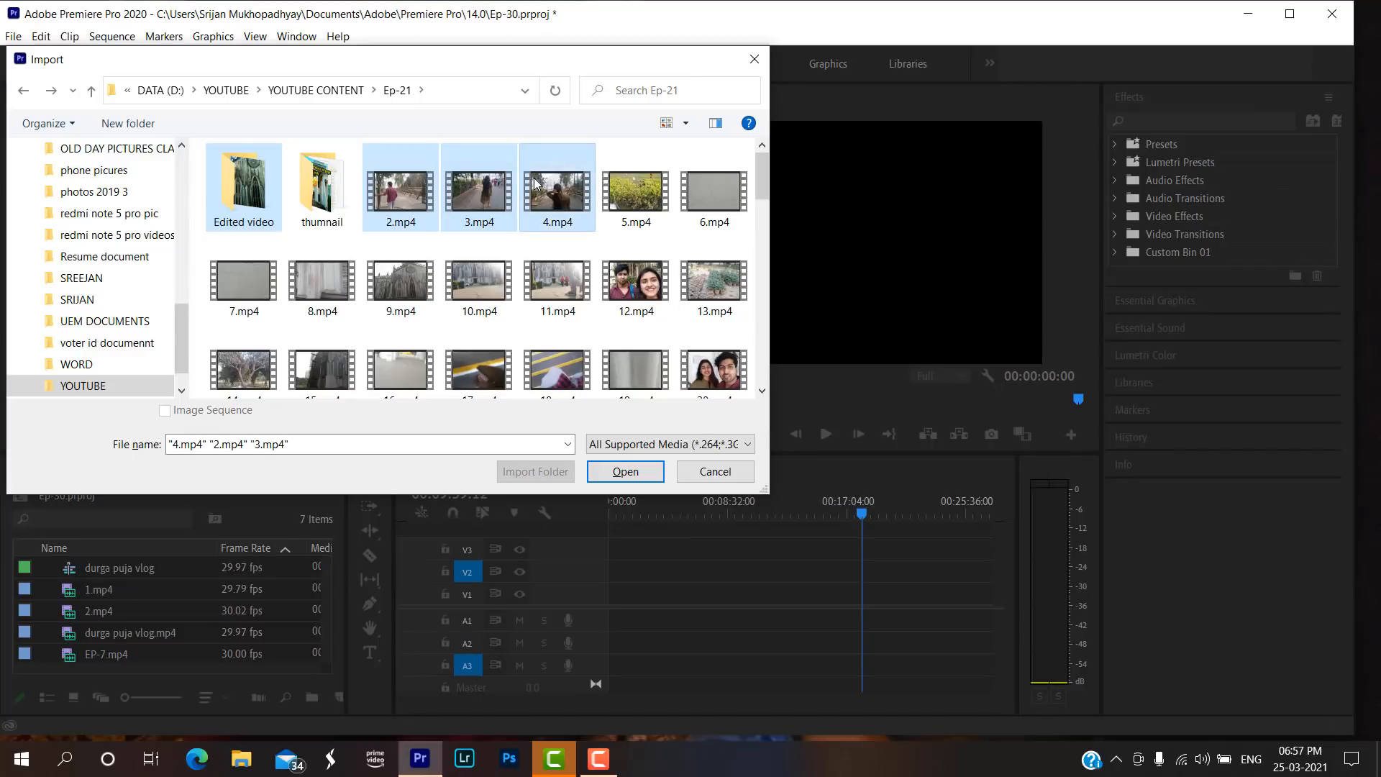
ctrl+click(621, 188)
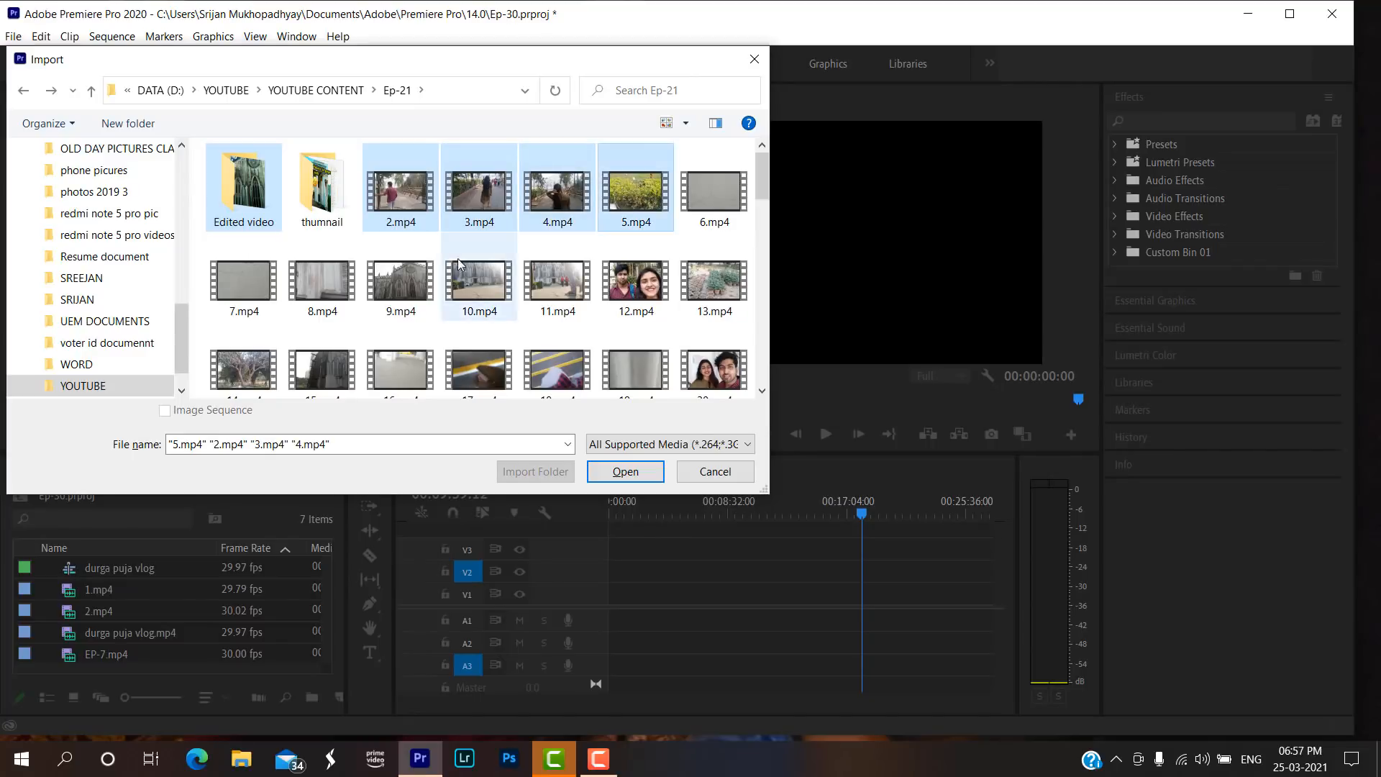
ctrl+click(409, 277)
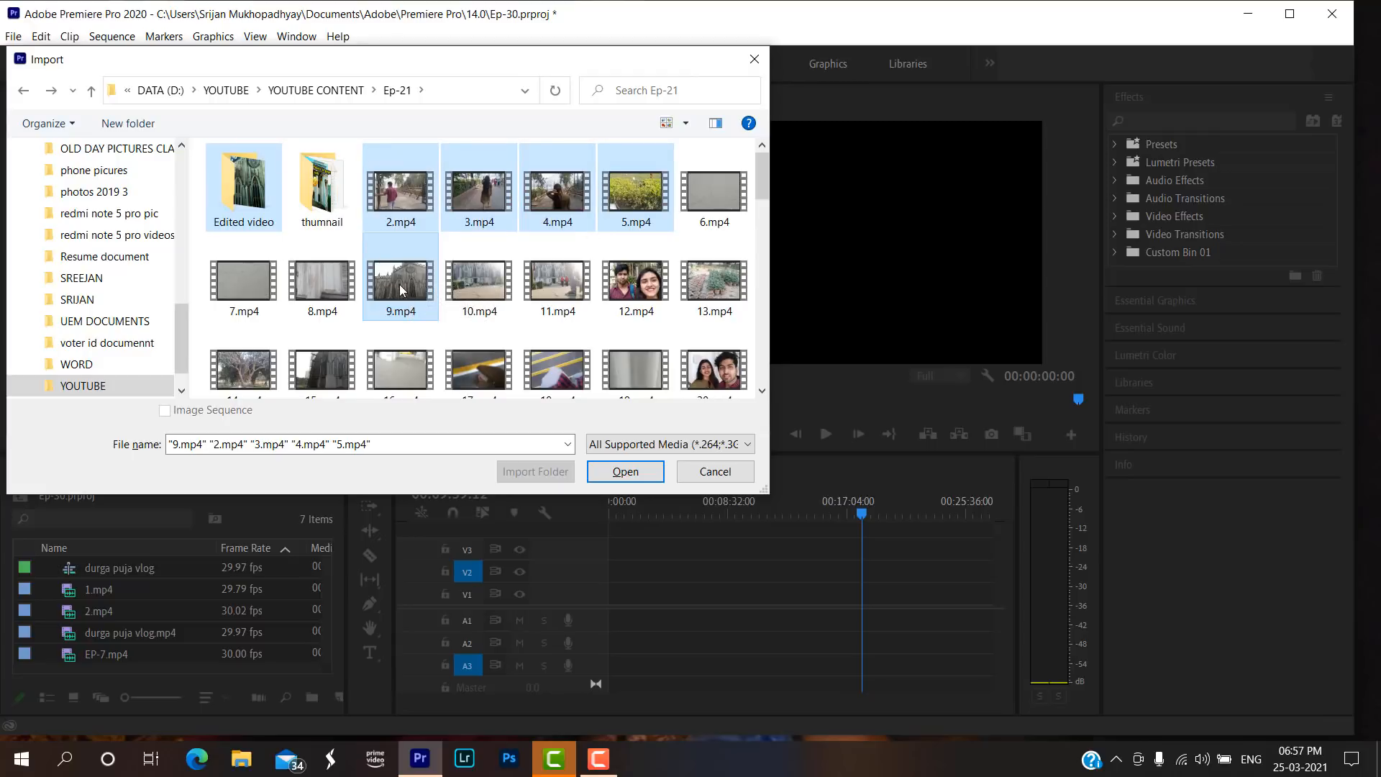
click(619, 472)
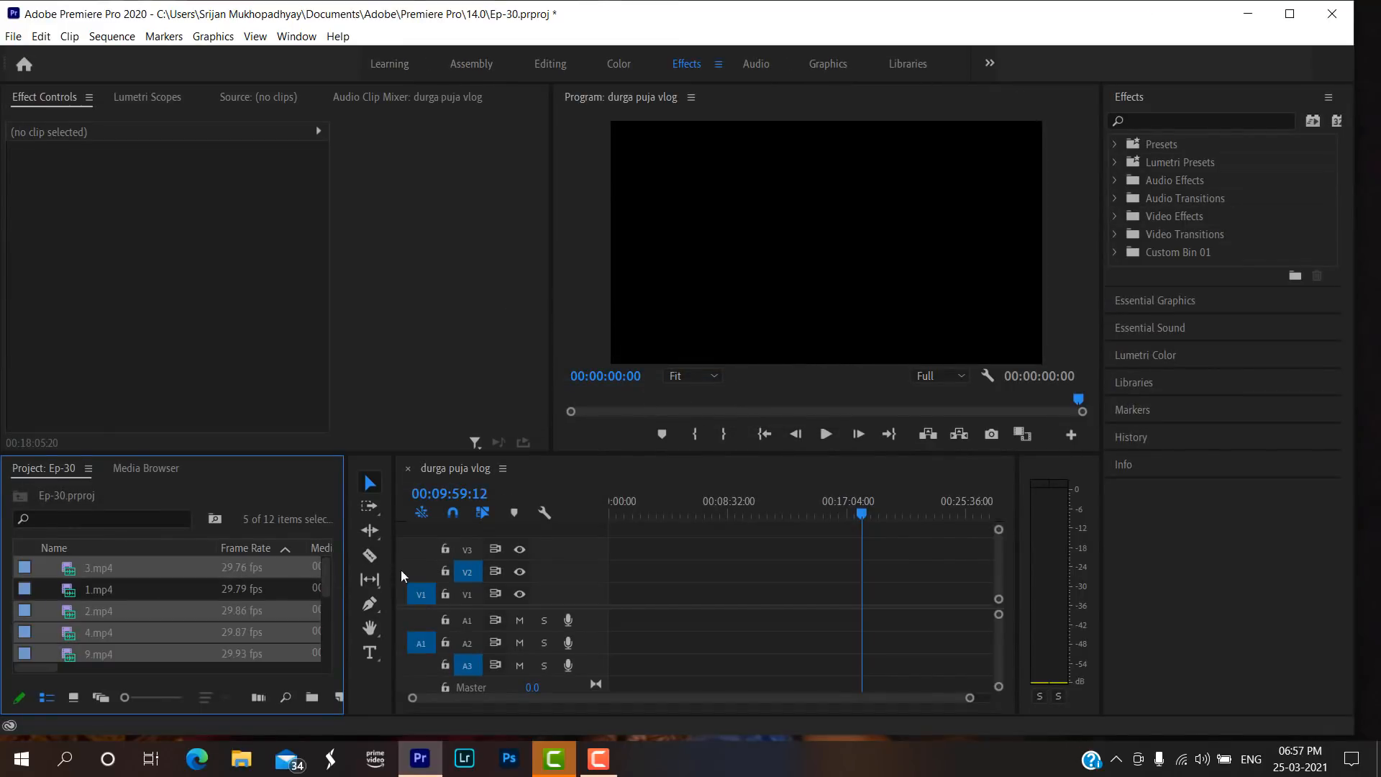
Sort the project items by name and delete all of them, including the durga puja vlog sequence.
key(Home)
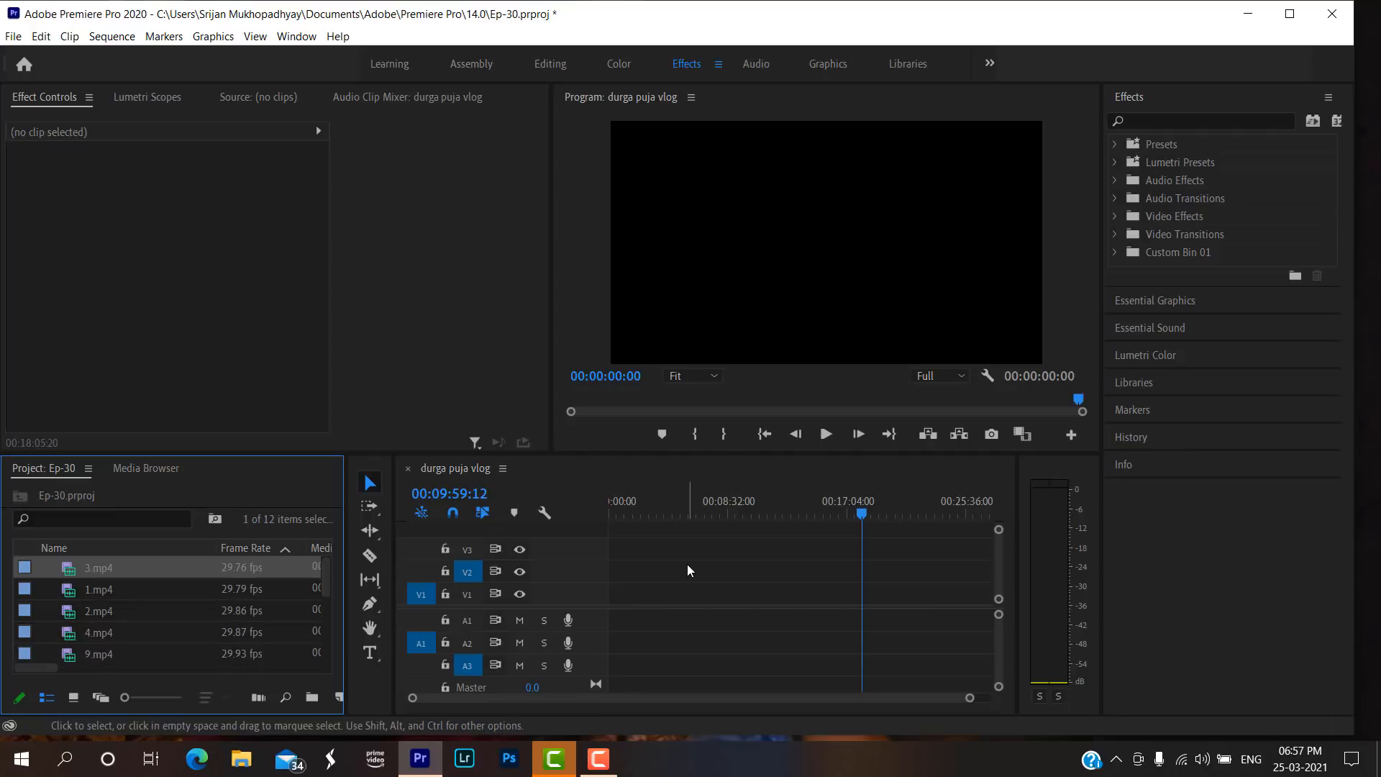
scroll(128, 597, down, 2)
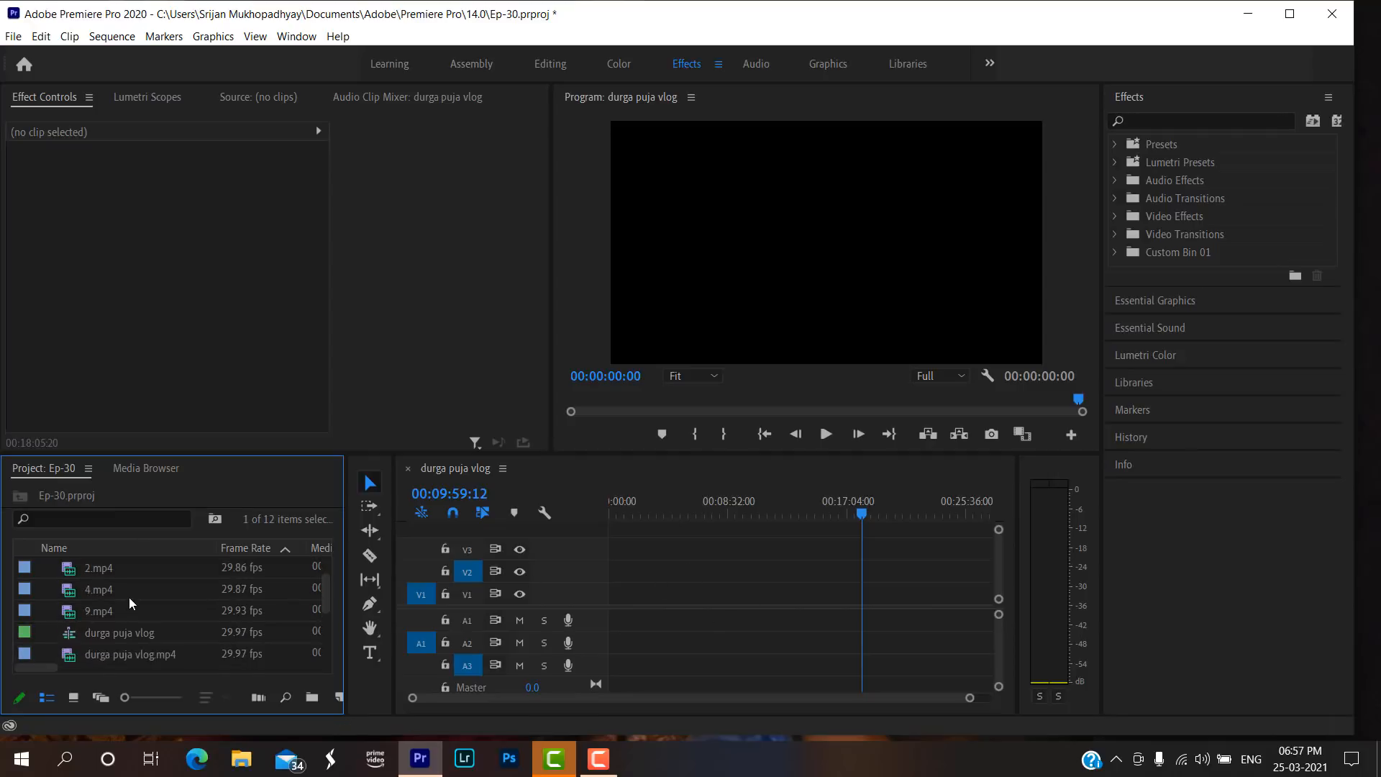
click(49, 547)
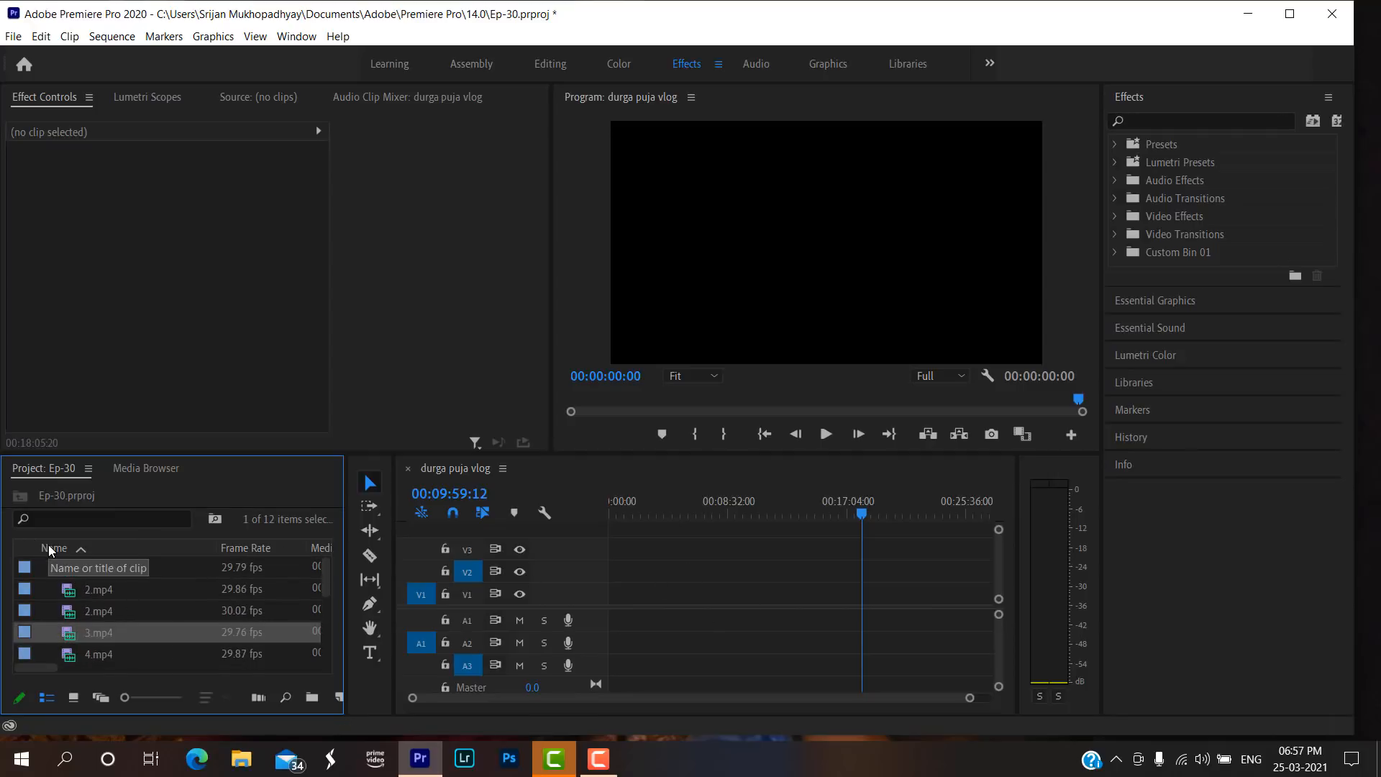
scroll(135, 627, down, 5)
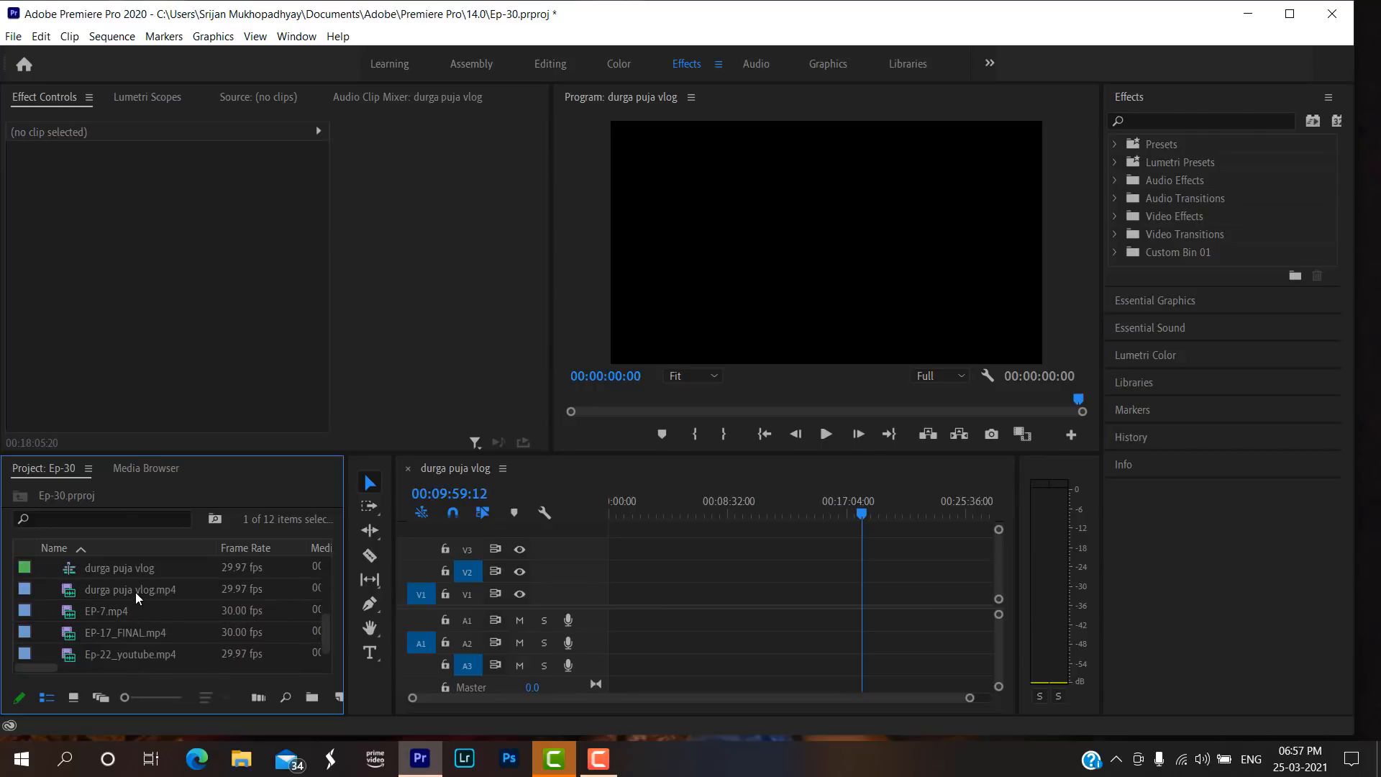
key(ctrl+a)
key(Delete)
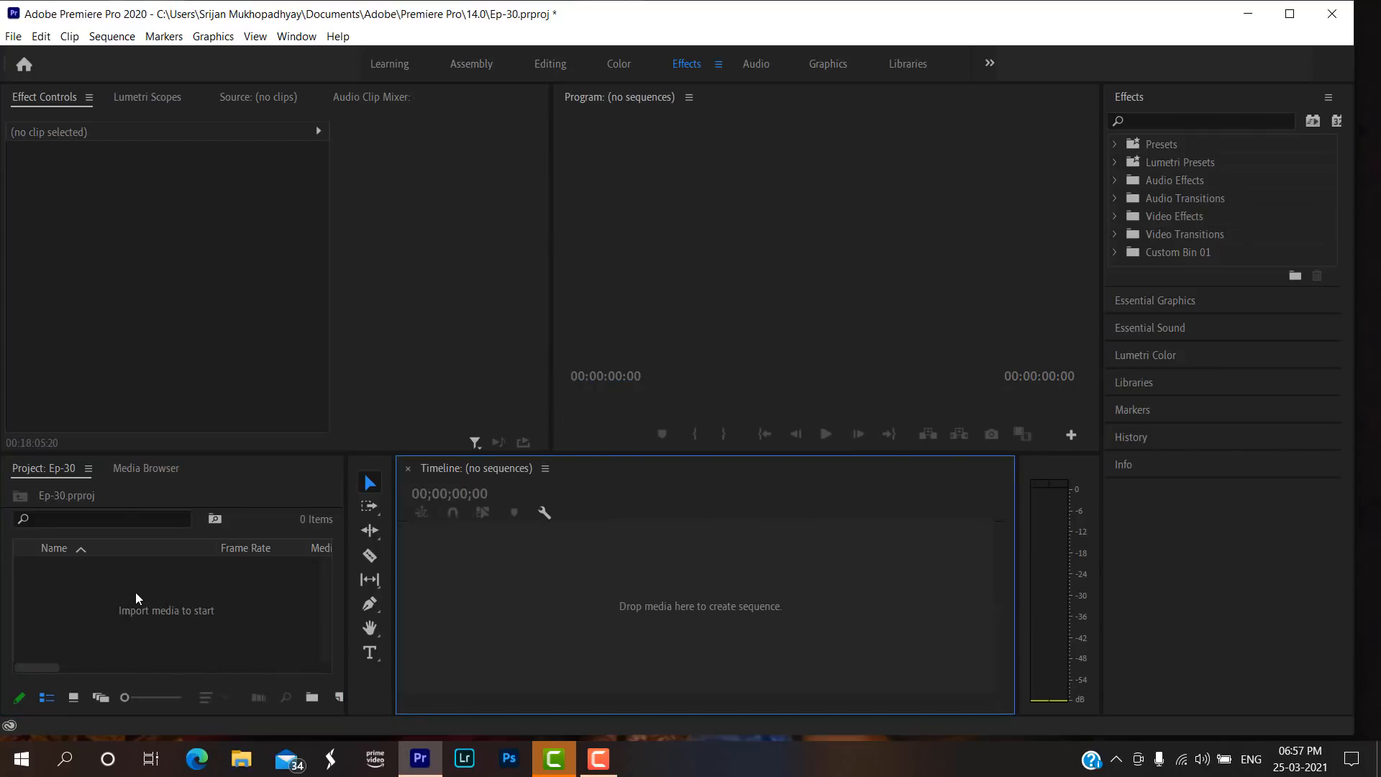
Import clips 2.mp4, 3.mp4, 4.mp4, 5.mp4 and 9.mp4 from Ep-21 into the emptied project.
double_click(135, 593)
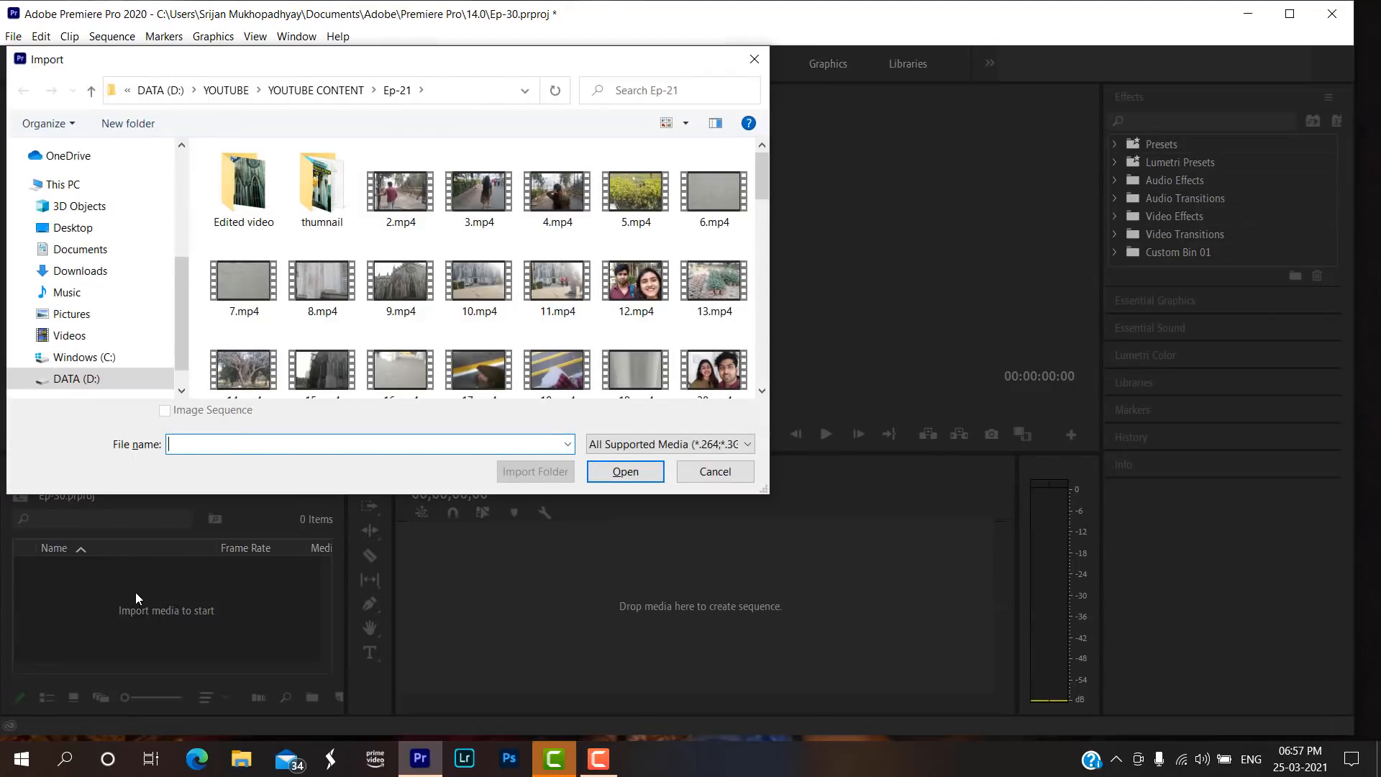
click(401, 198)
ctrl+click(477, 202)
ctrl+click(556, 200)
ctrl+click(627, 200)
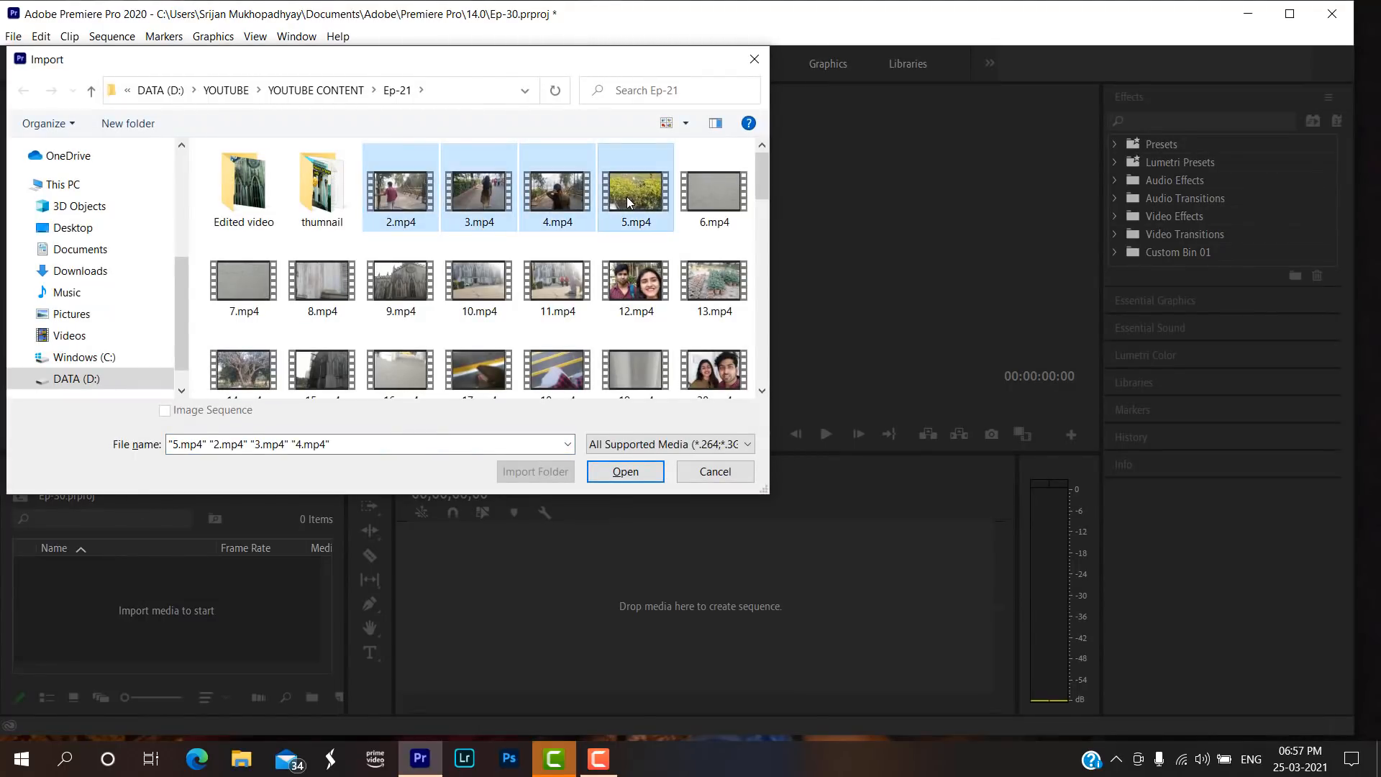
ctrl+click(421, 287)
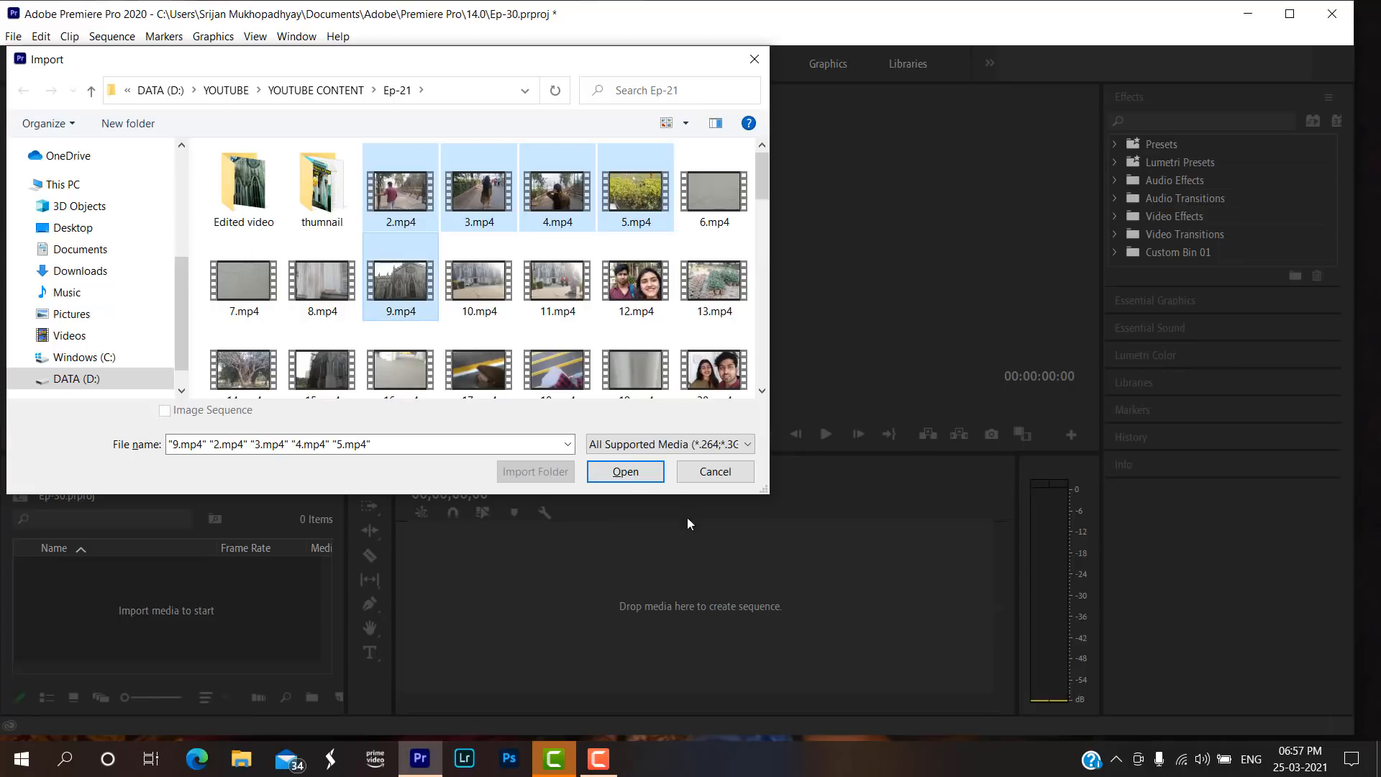
click(633, 471)
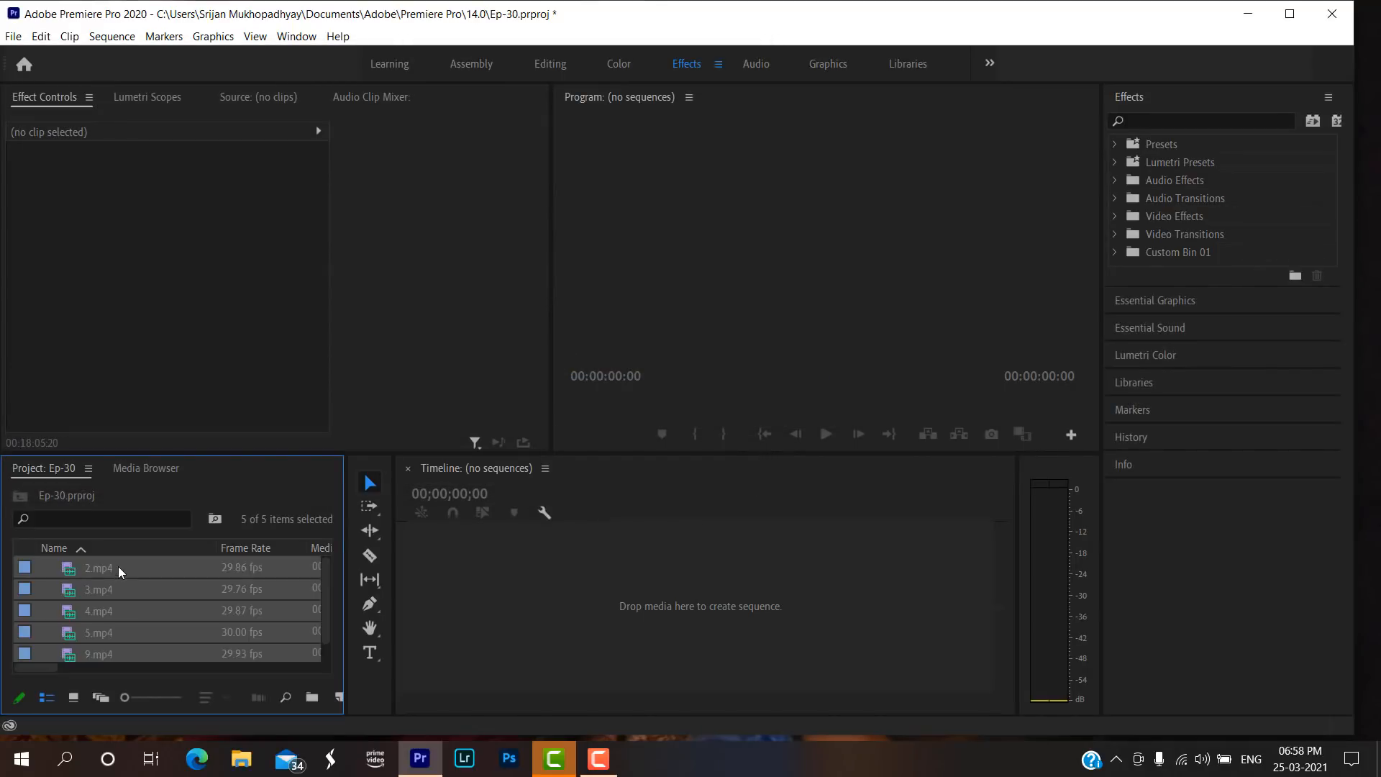
Create a new sequence from the five imported clips and scrub through its opening to the 4.mp4 clip.
drag(123, 562, 572, 601)
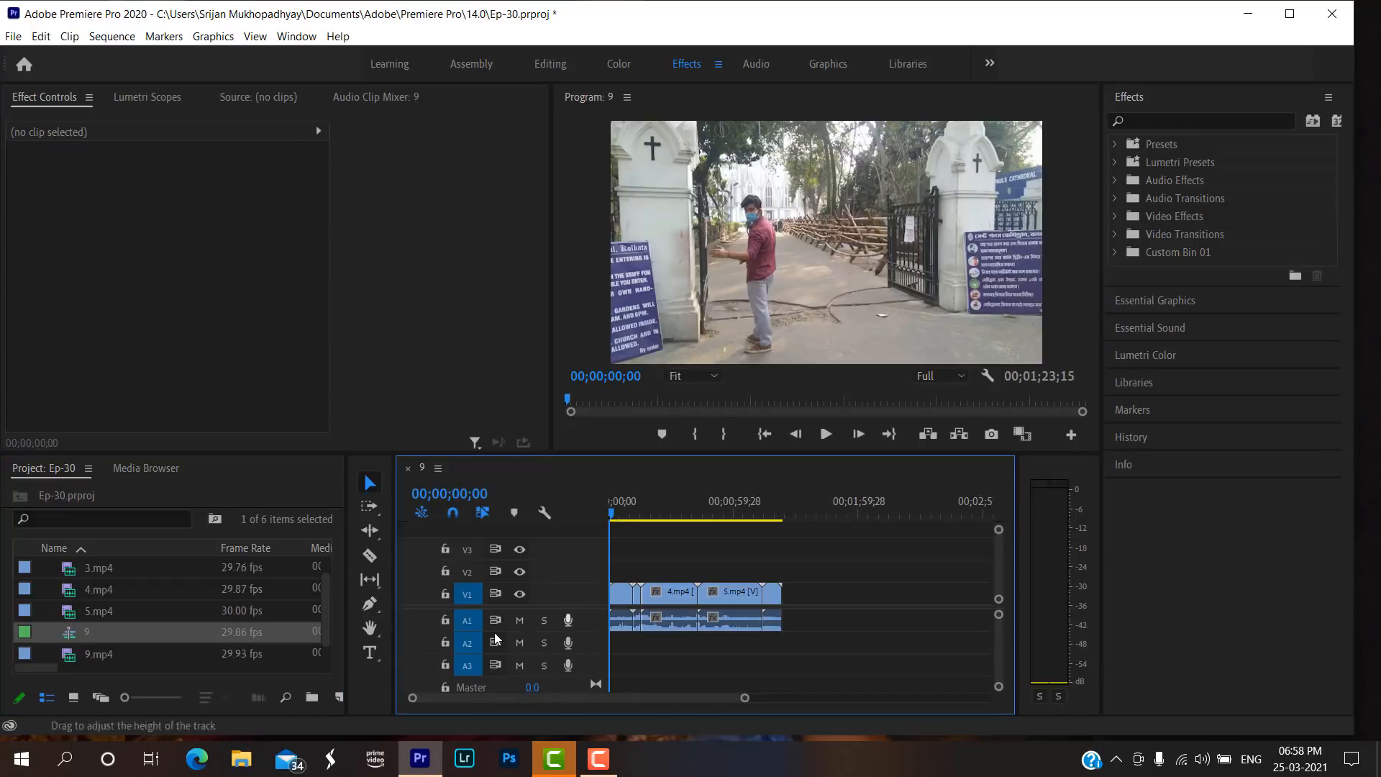
drag(746, 698, 613, 699)
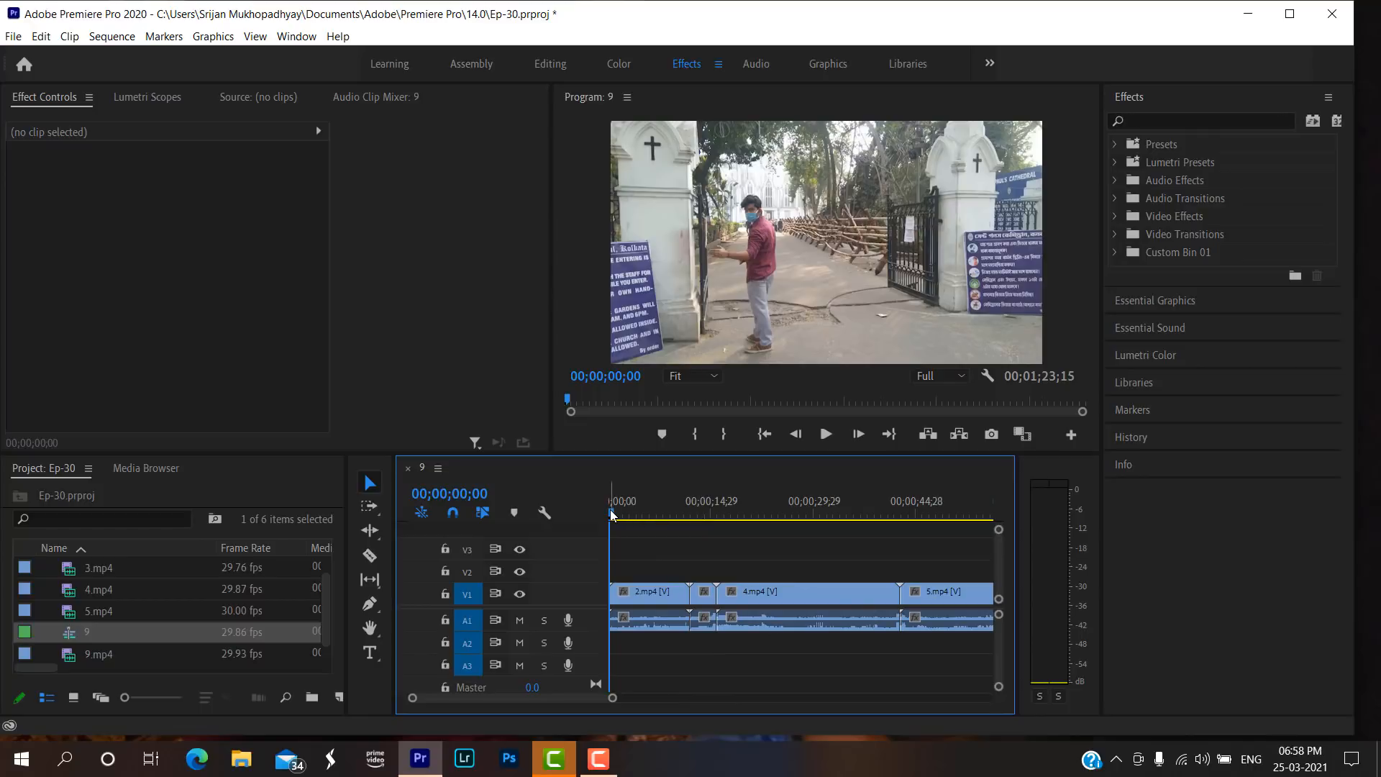
drag(612, 512, 759, 498)
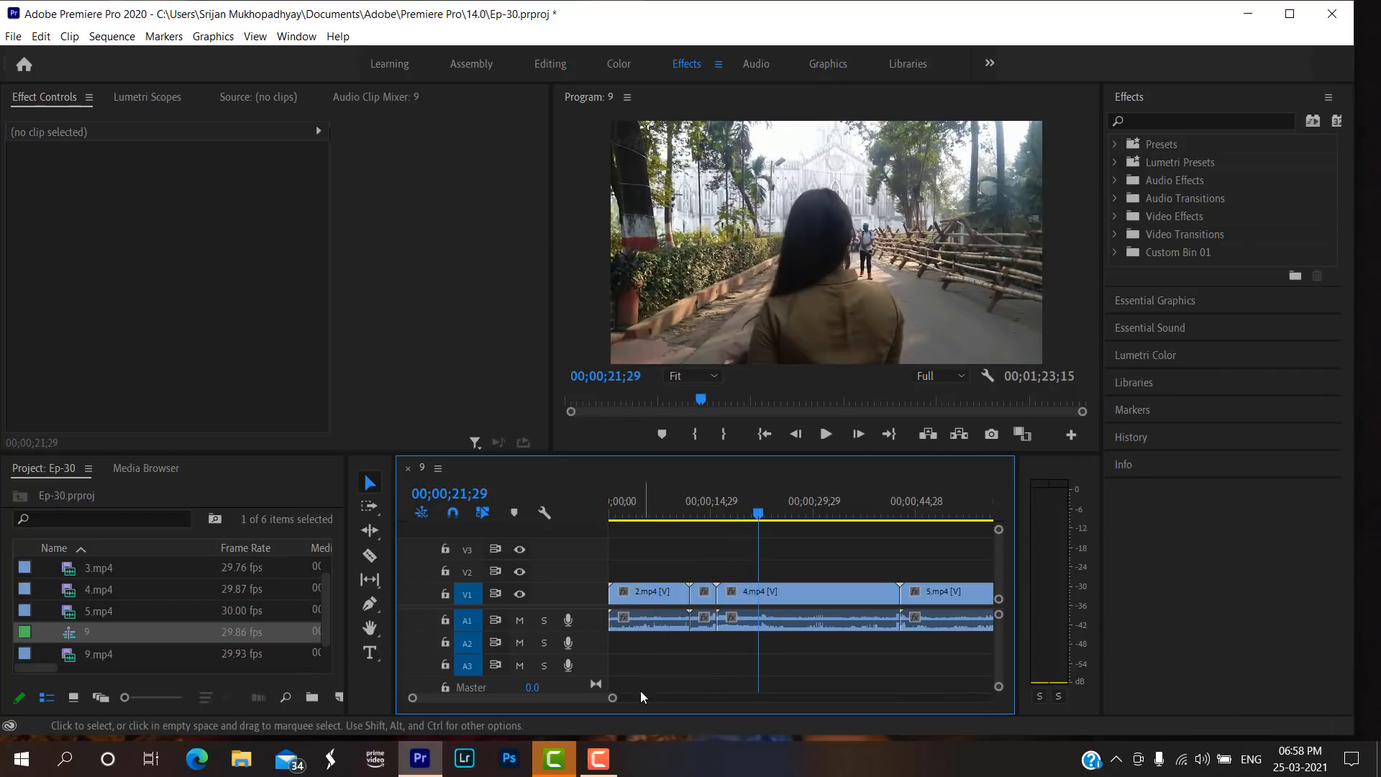
Unlink the audio from the video of the 4.mp4 clip in the timeline.
drag(612, 697, 681, 697)
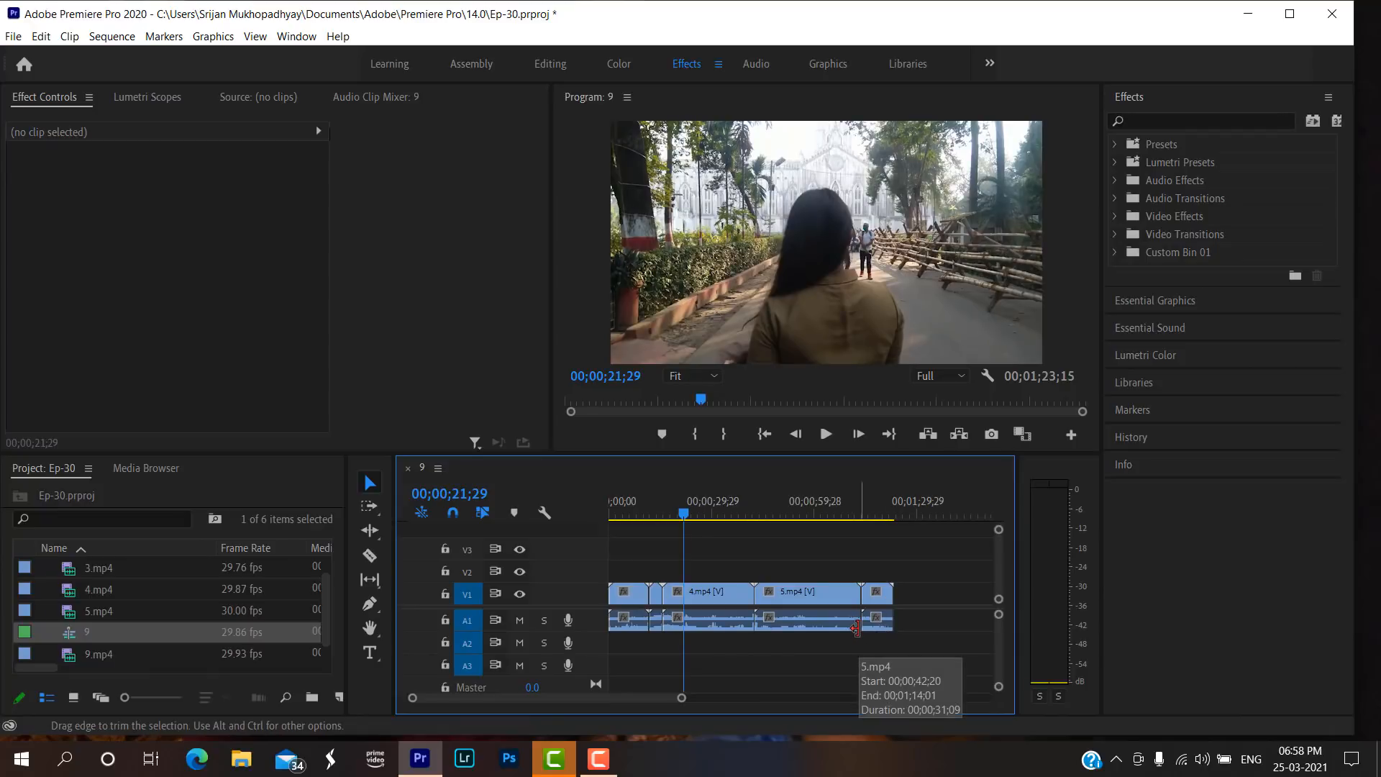
click(794, 592)
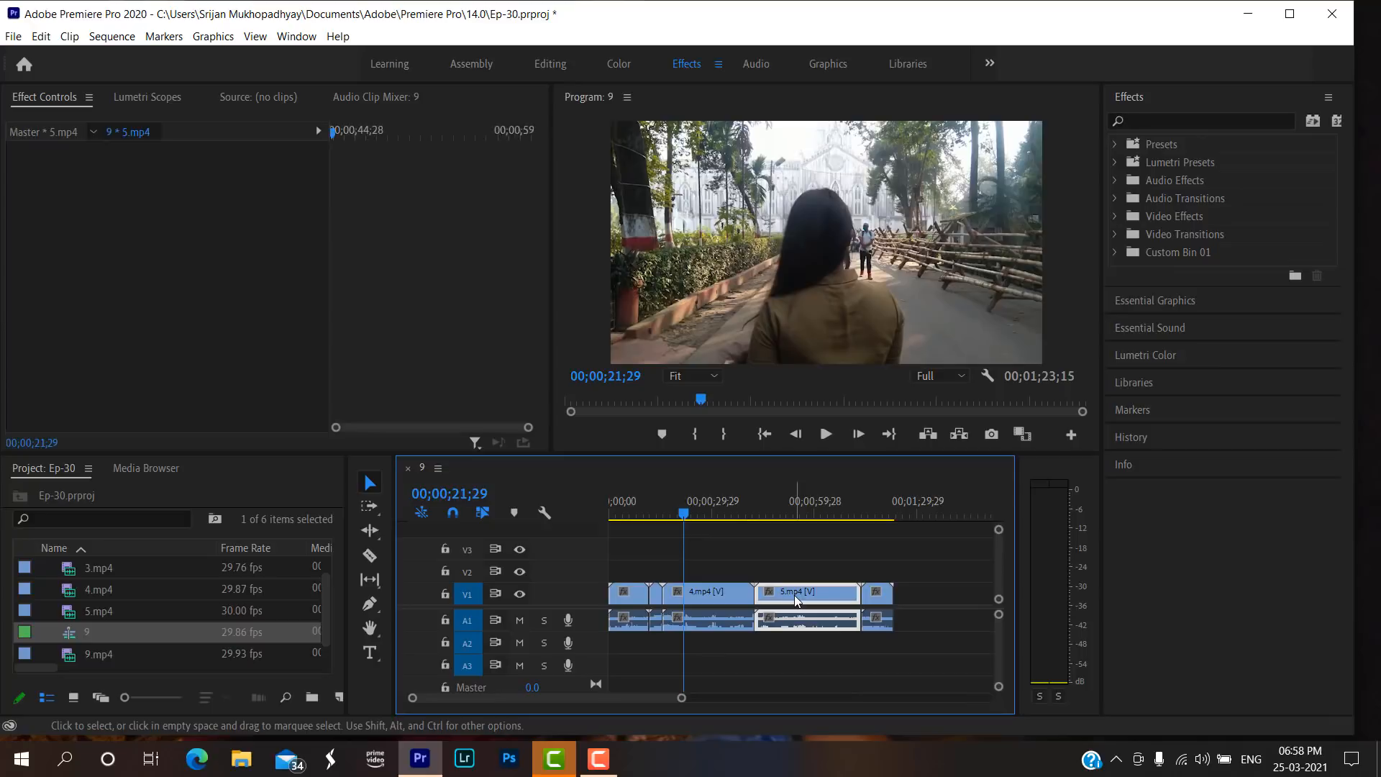
click(697, 588)
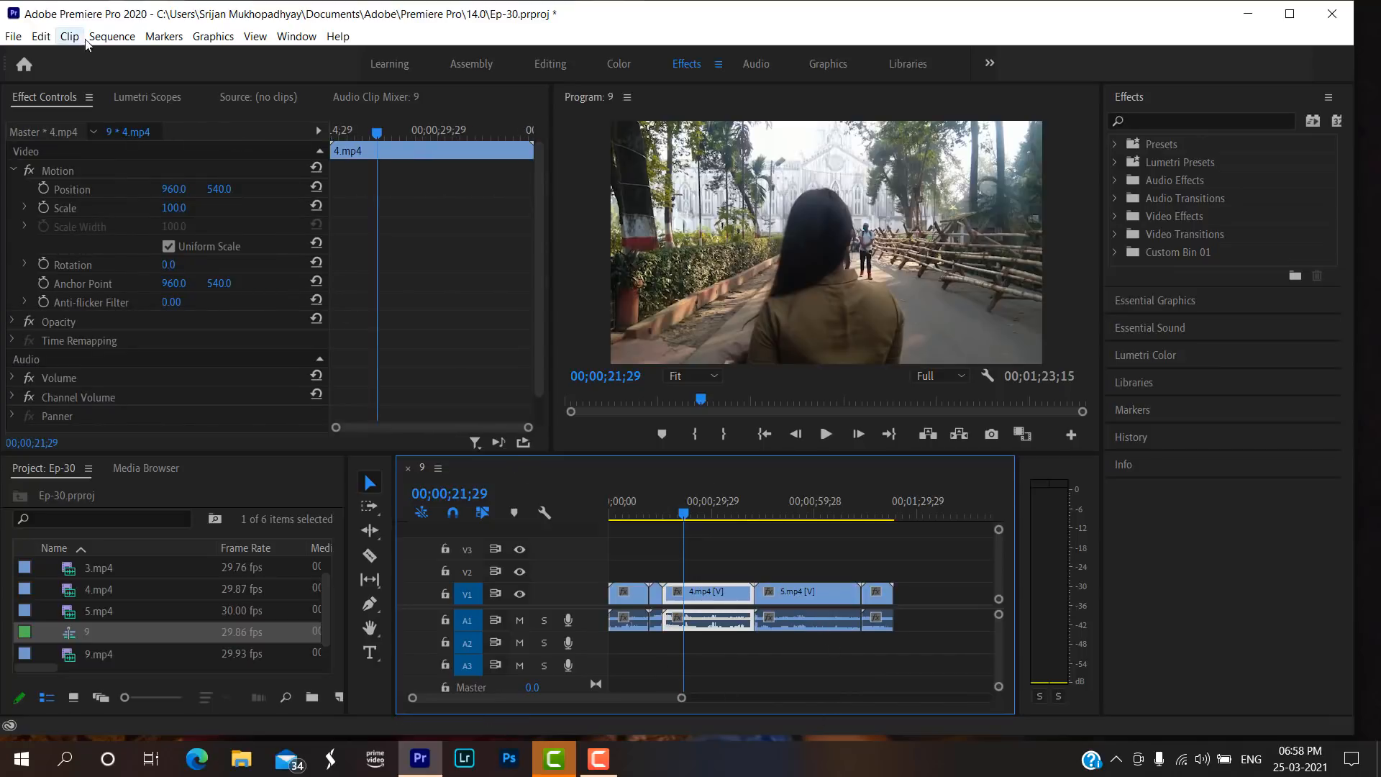
click(112, 36)
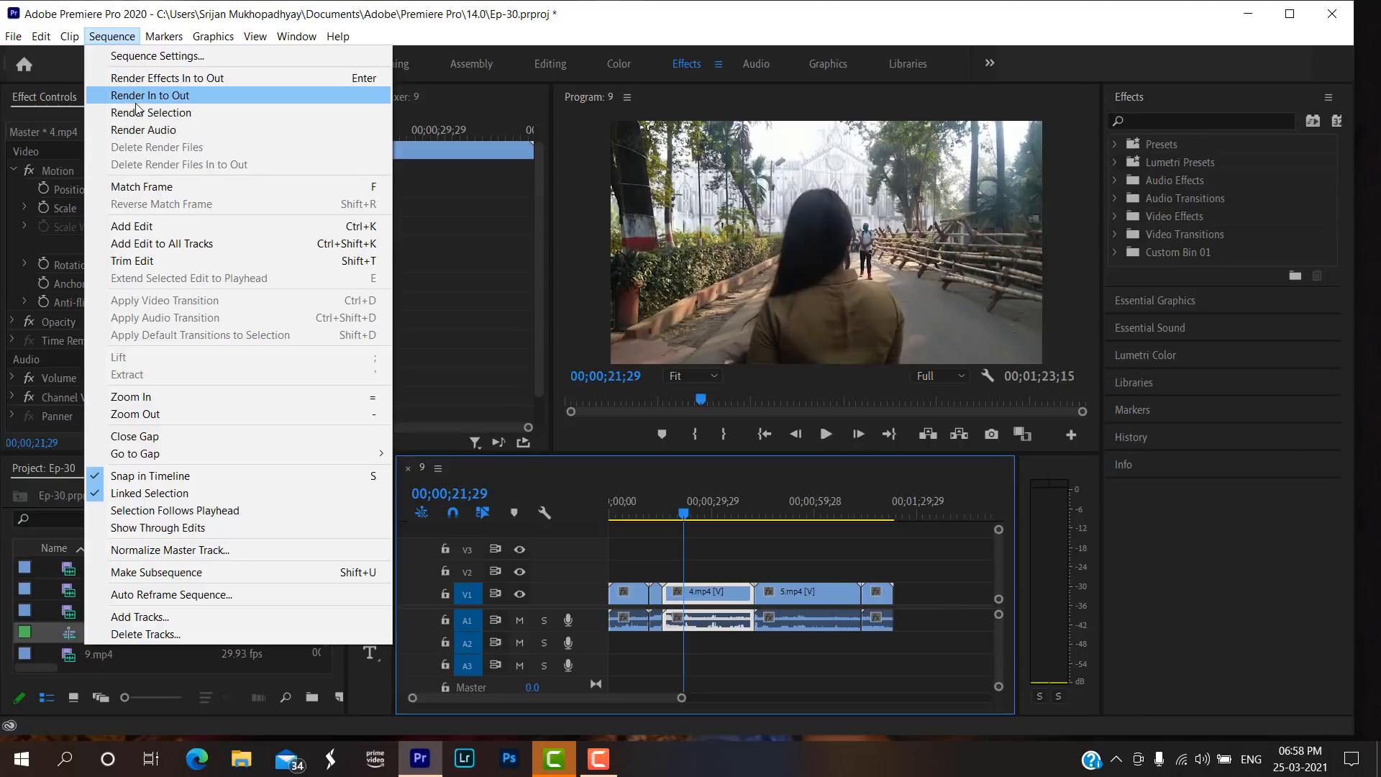
click(111, 38)
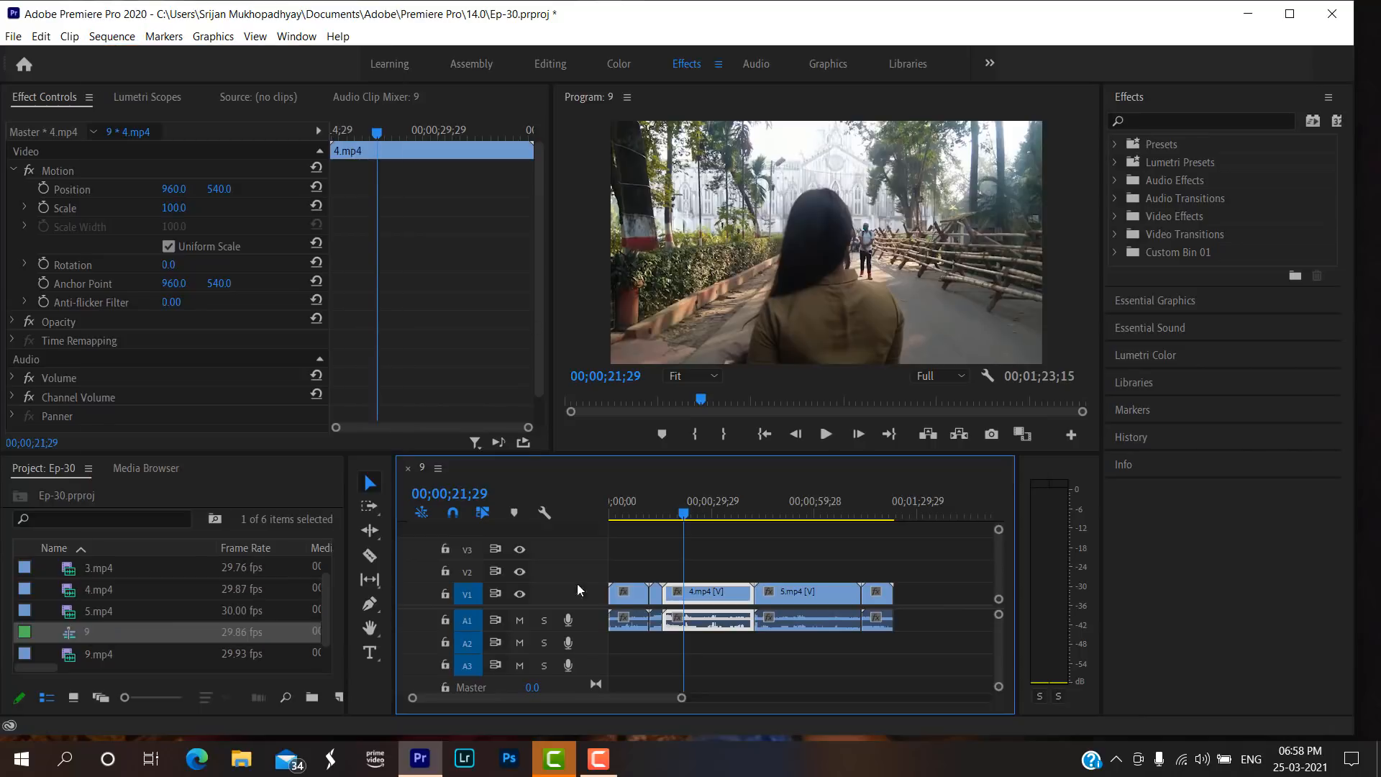
right_click(695, 602)
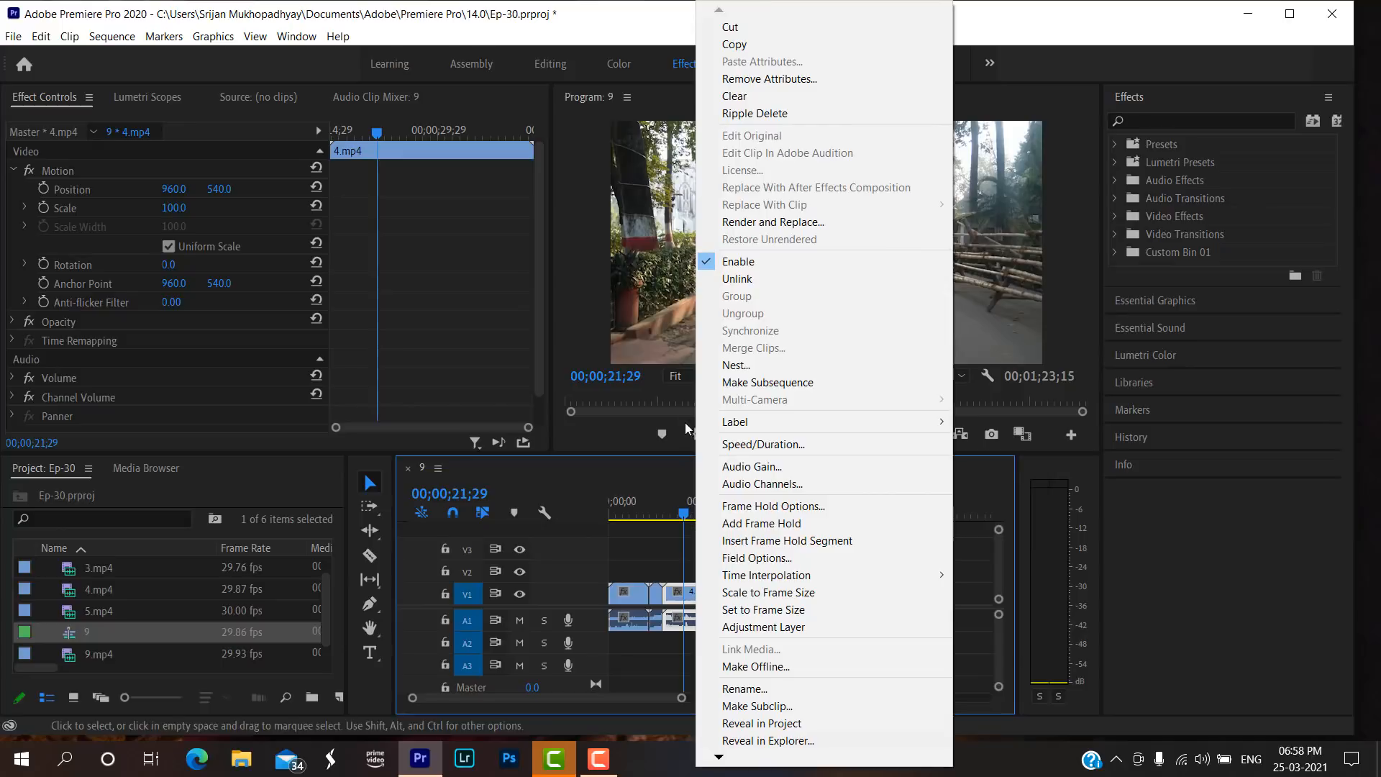
click(736, 279)
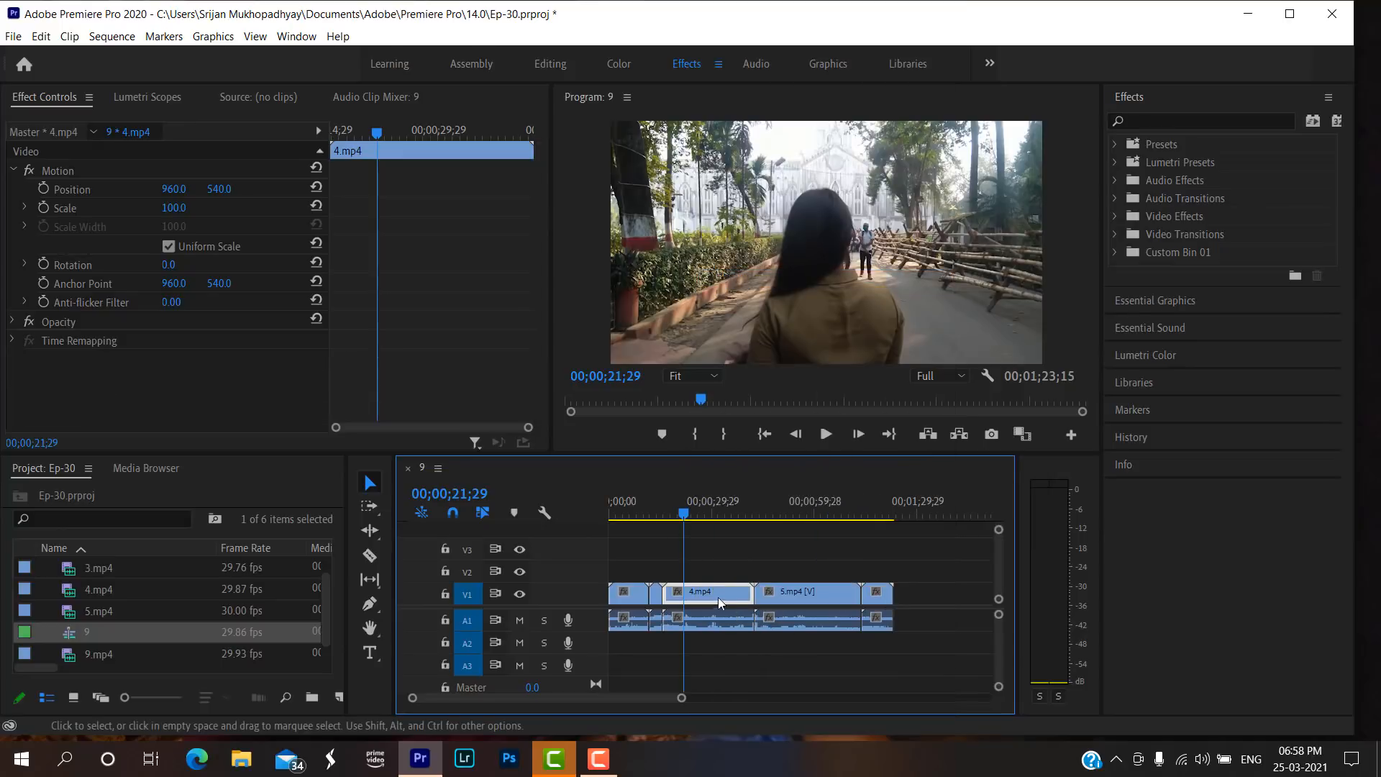
Turn off Linked Selection for the sequence and check that 5.mp4's video and audio can be selected separately.
click(875, 612)
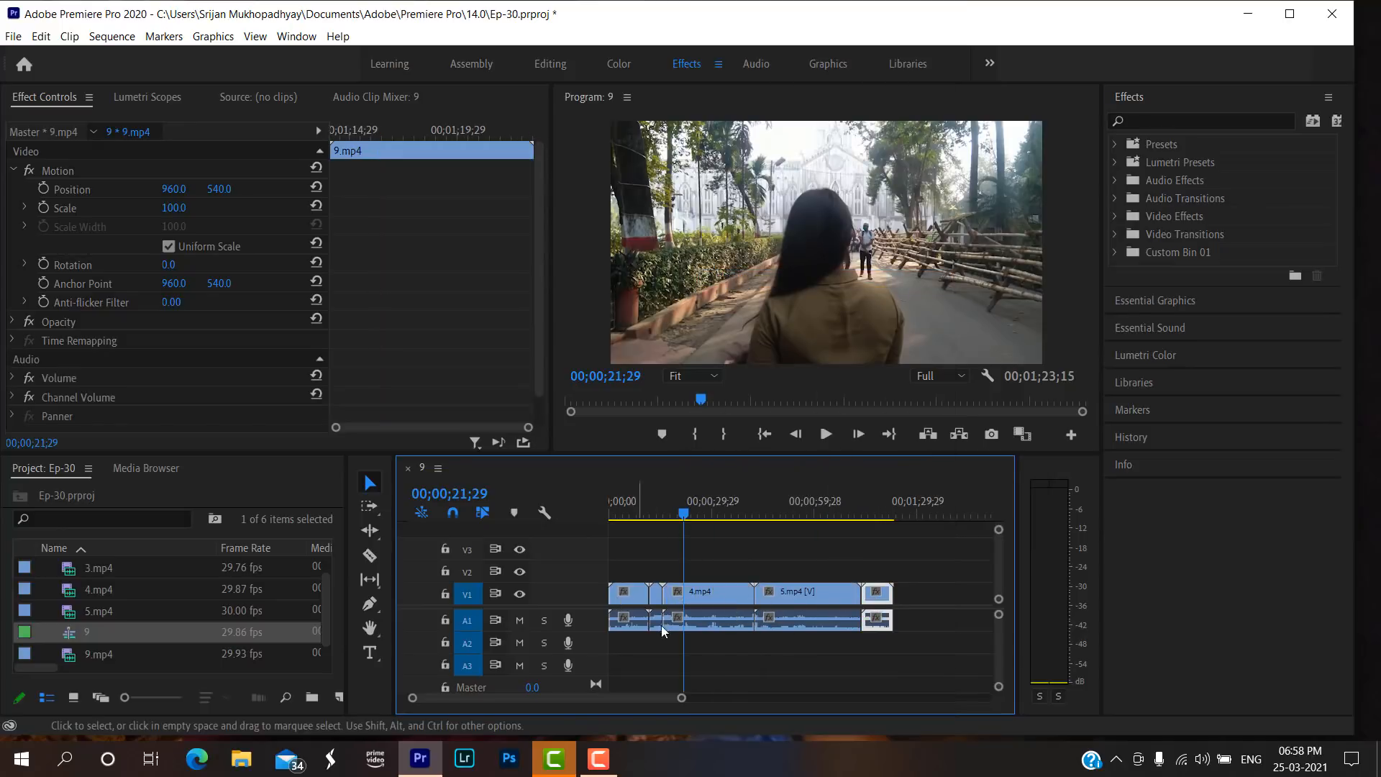
click(621, 601)
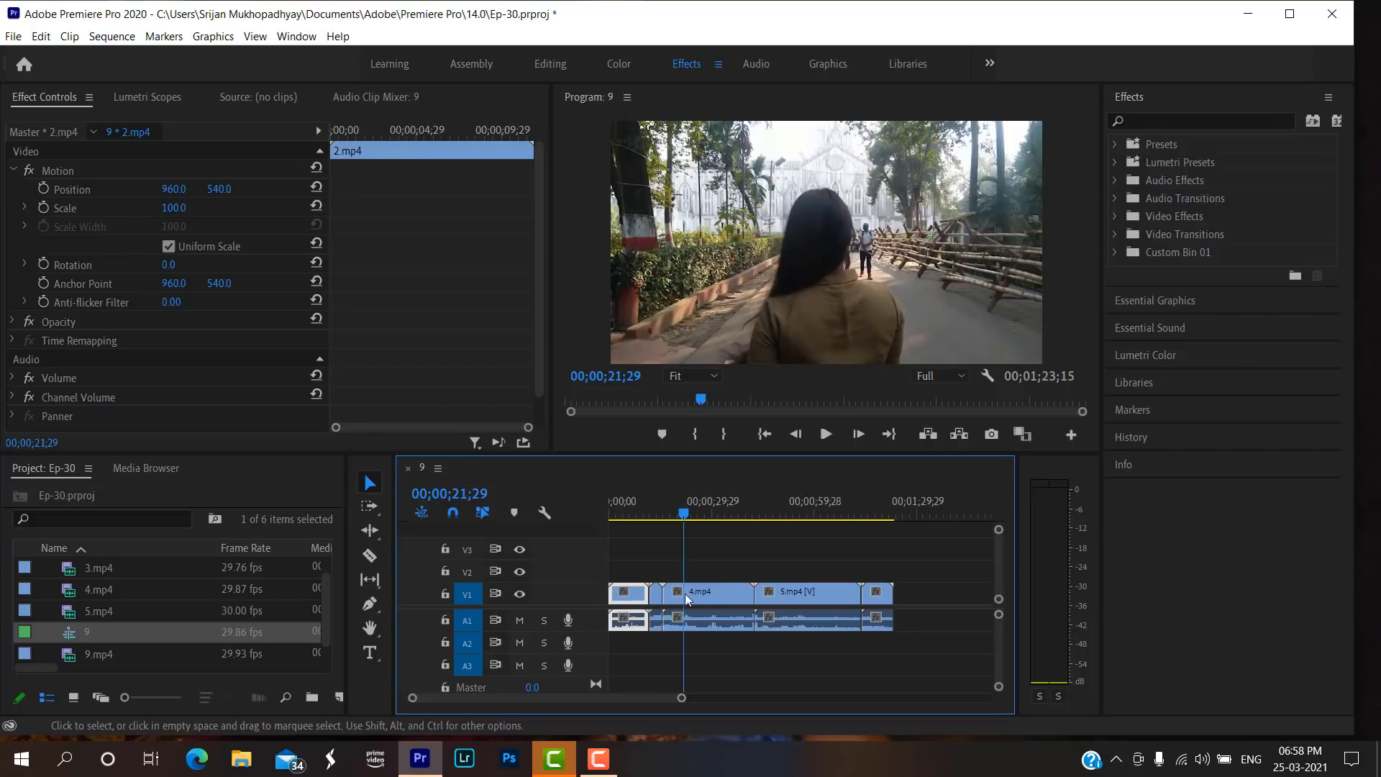
click(722, 598)
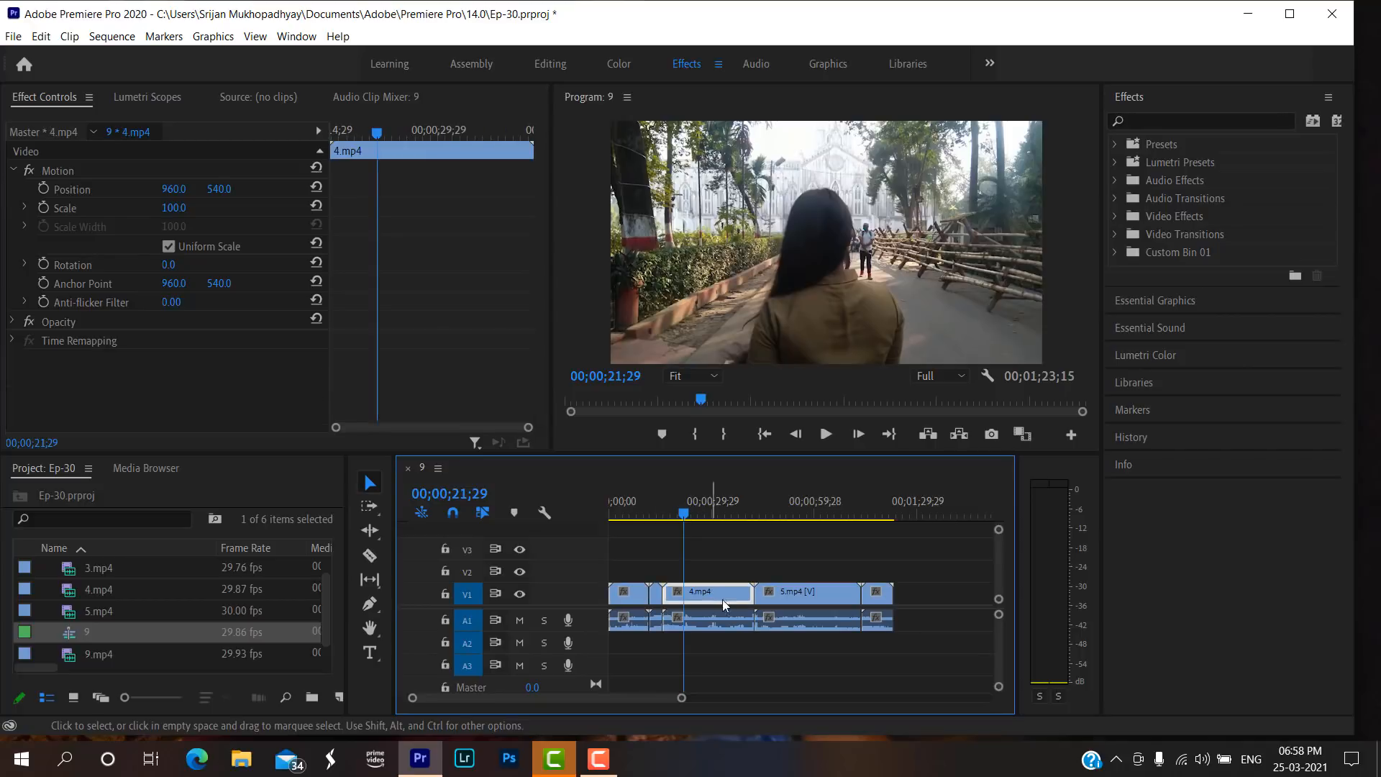
click(114, 37)
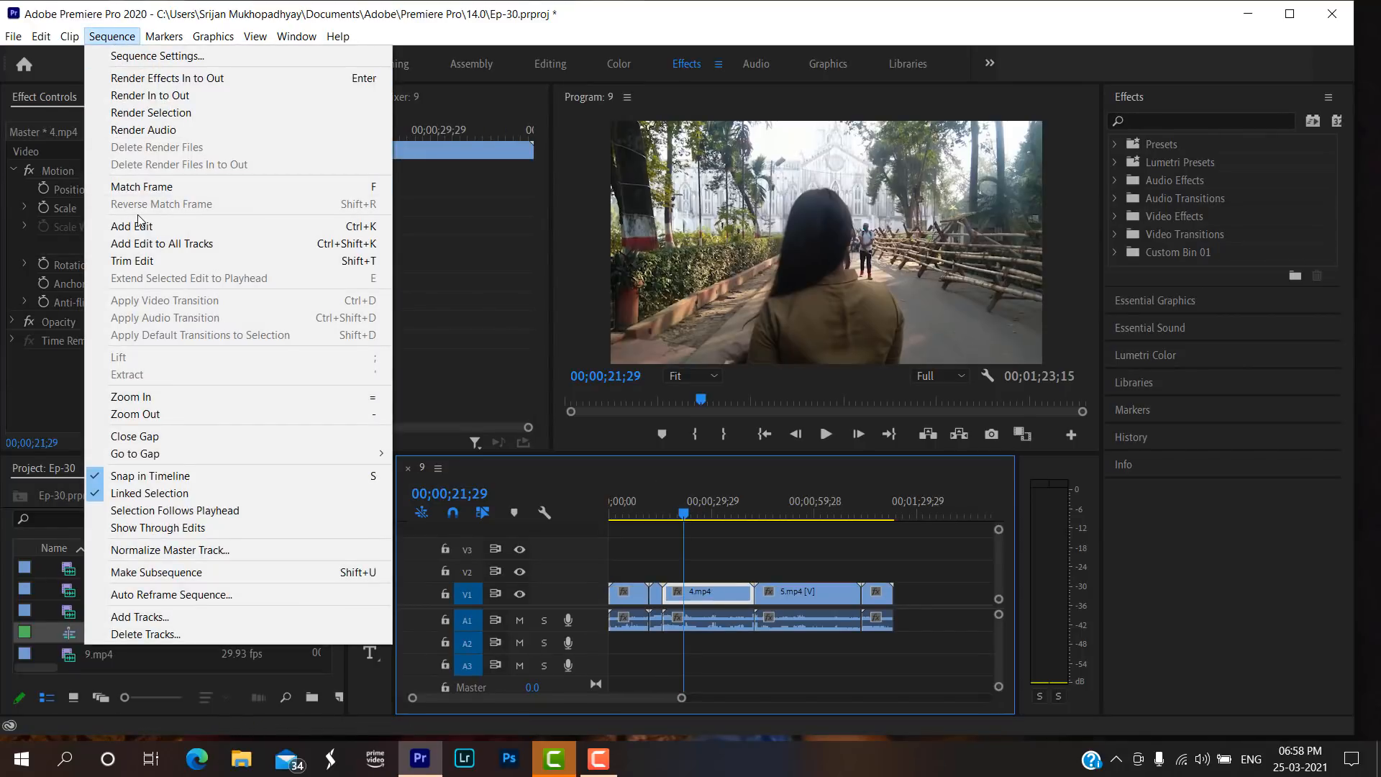
click(101, 493)
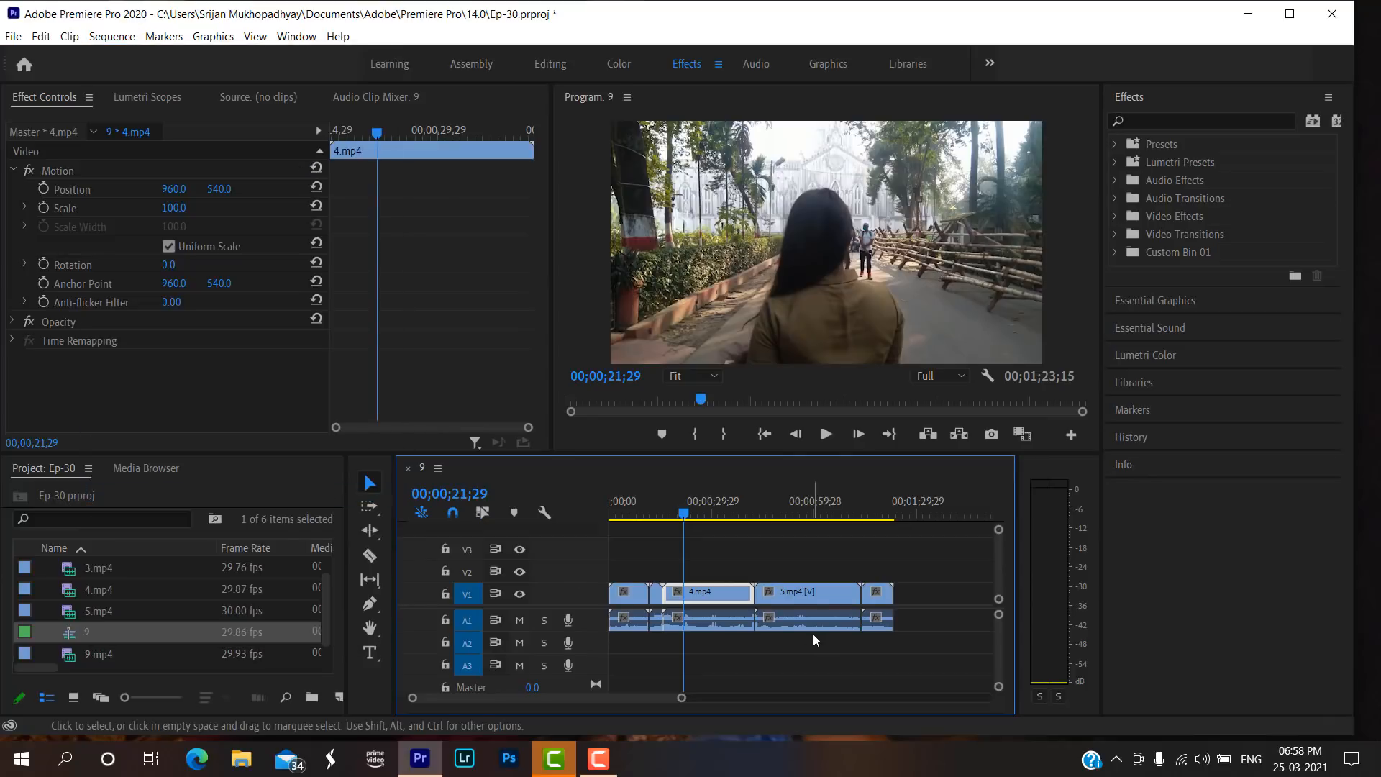
click(795, 589)
click(801, 618)
click(690, 616)
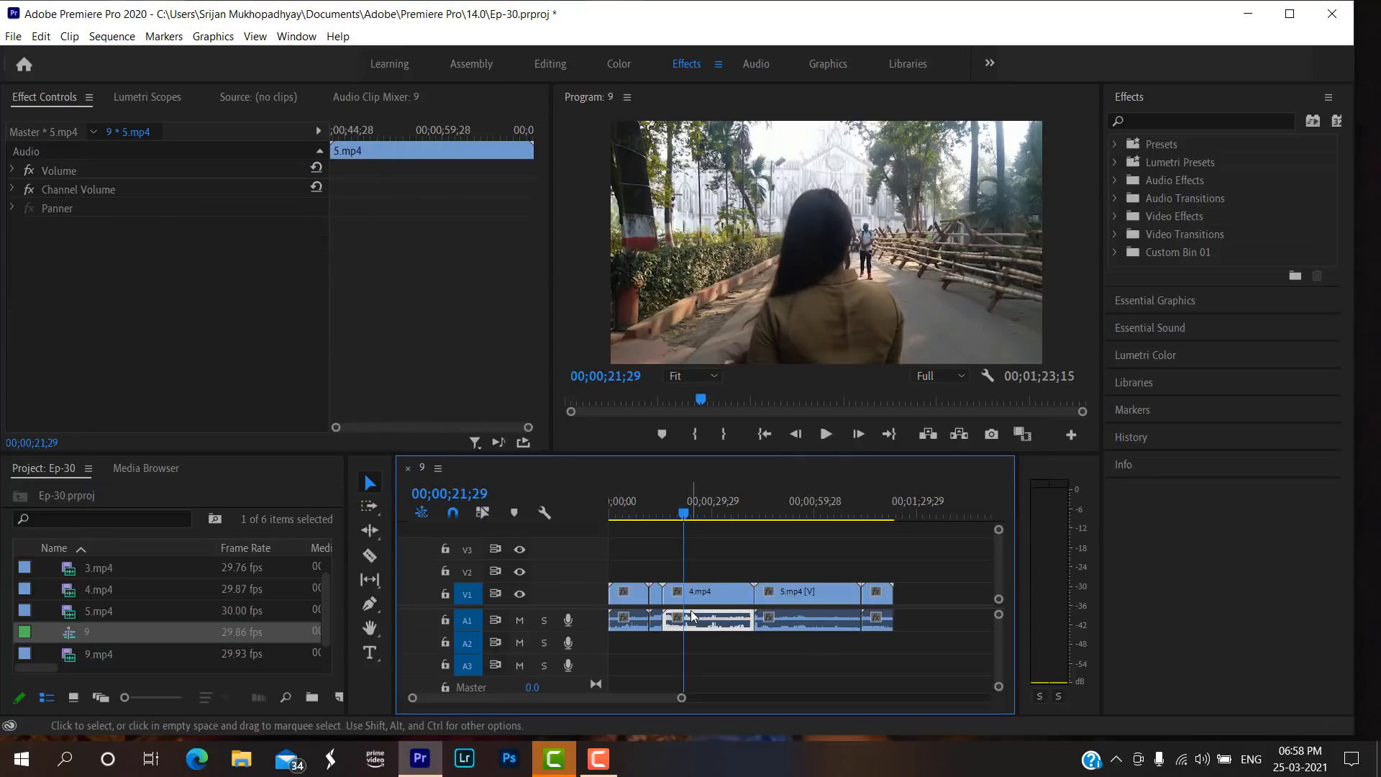
Delete the audio portions of all five clips from track A1.
click(622, 594)
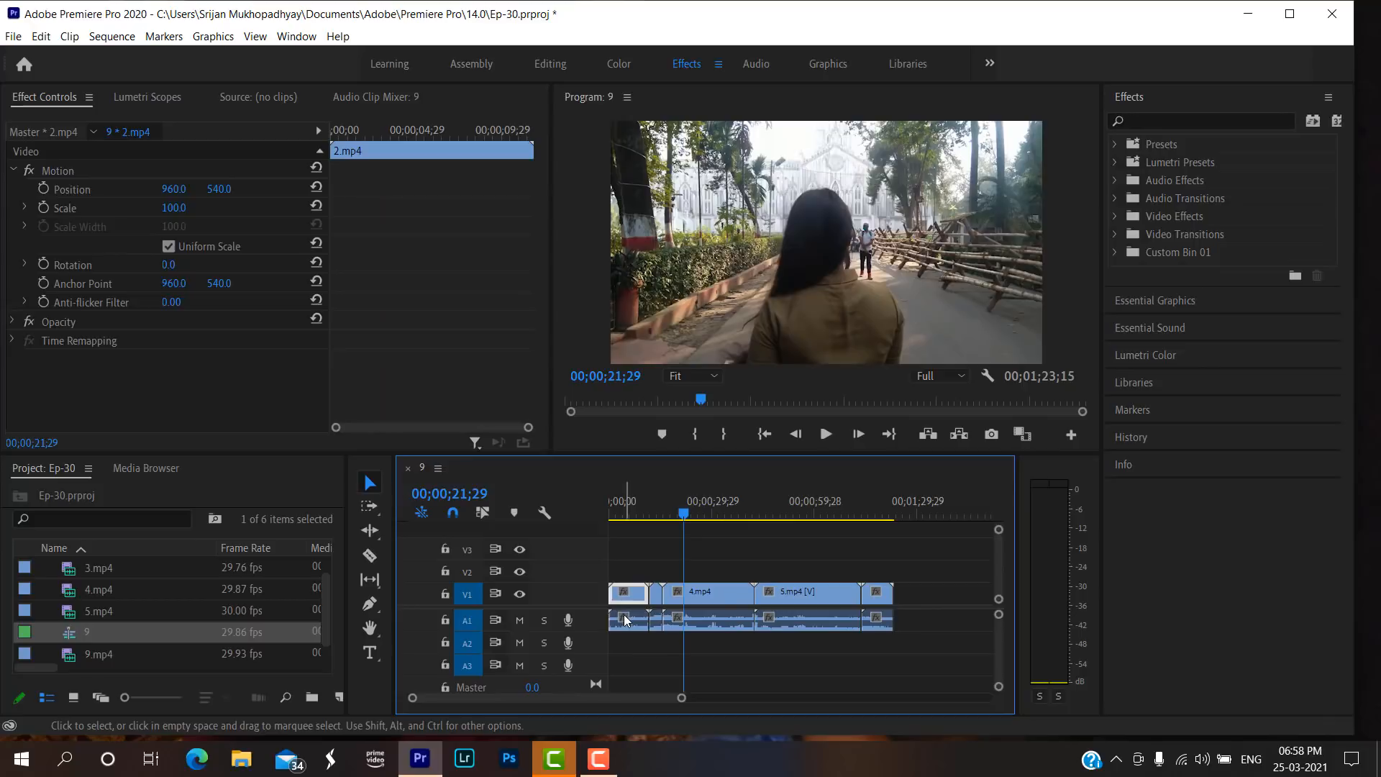
click(623, 616)
key(Delete)
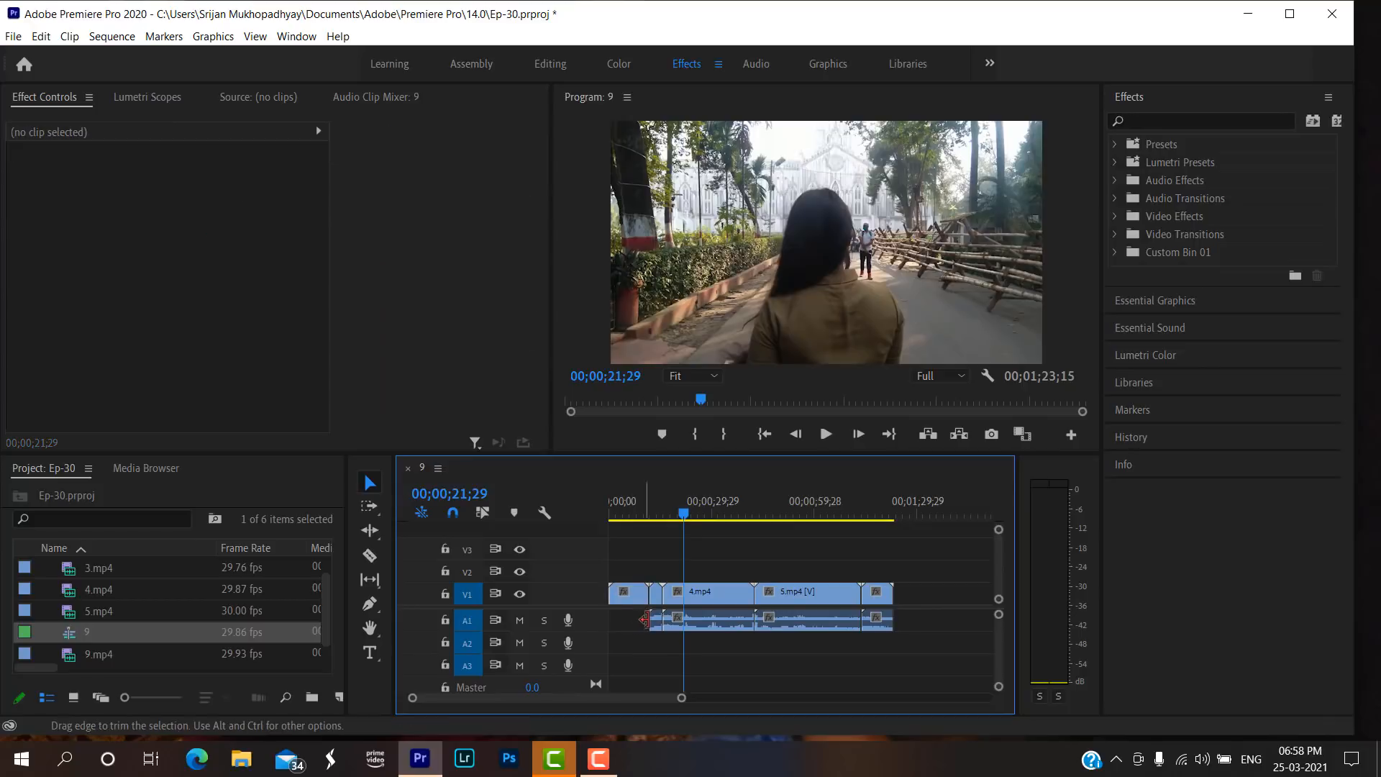
click(656, 620)
key(Delete)
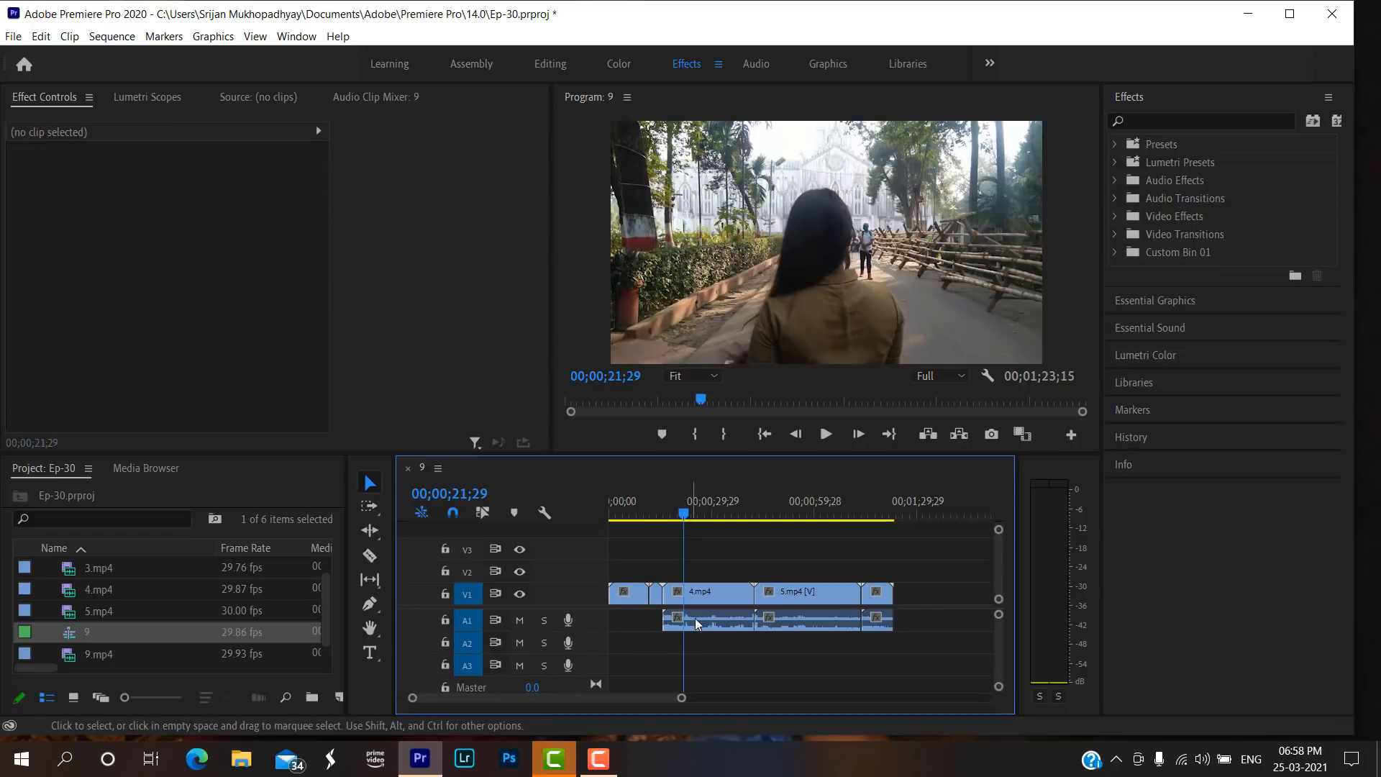
drag(634, 673, 902, 619)
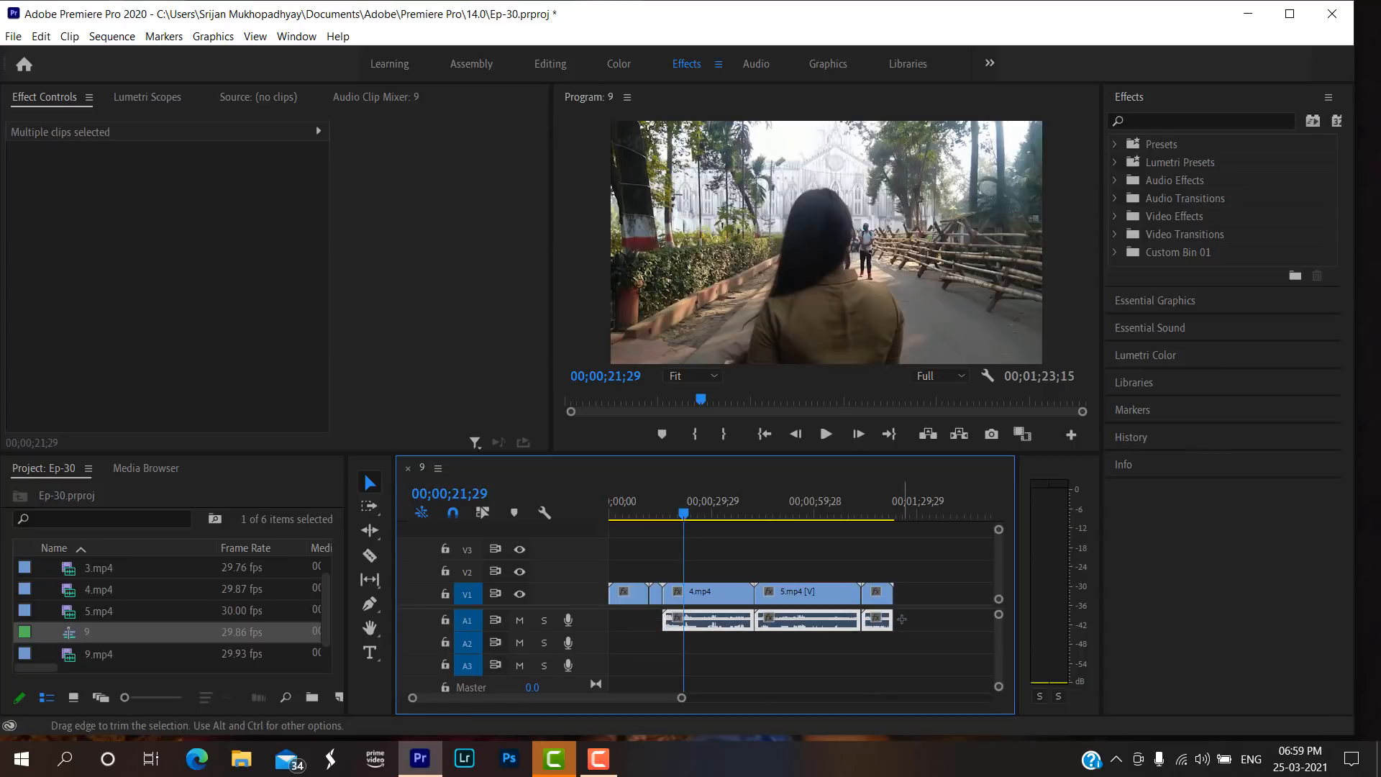
key(Delete)
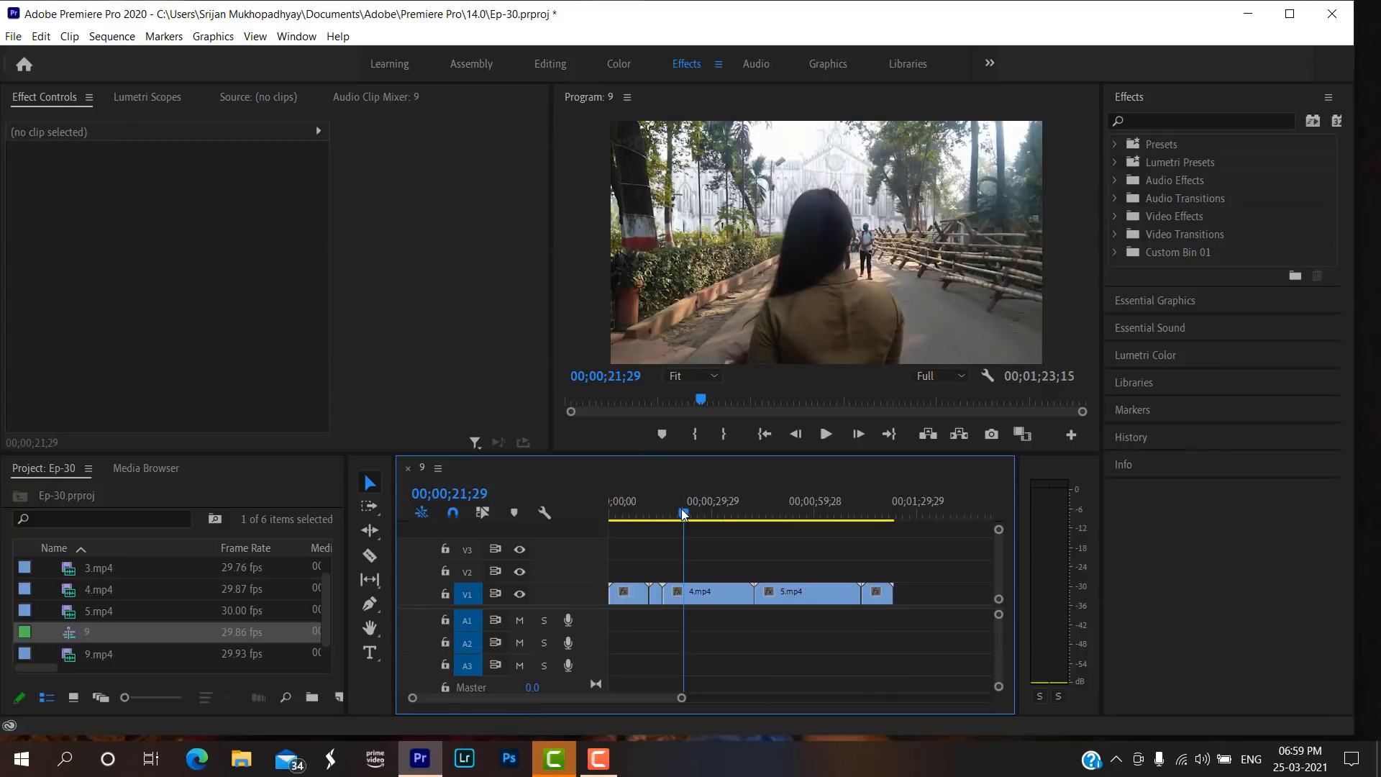
Return the playhead to the start of the sequence and begin an effects search in the Effects workspace.
drag(681, 514, 602, 581)
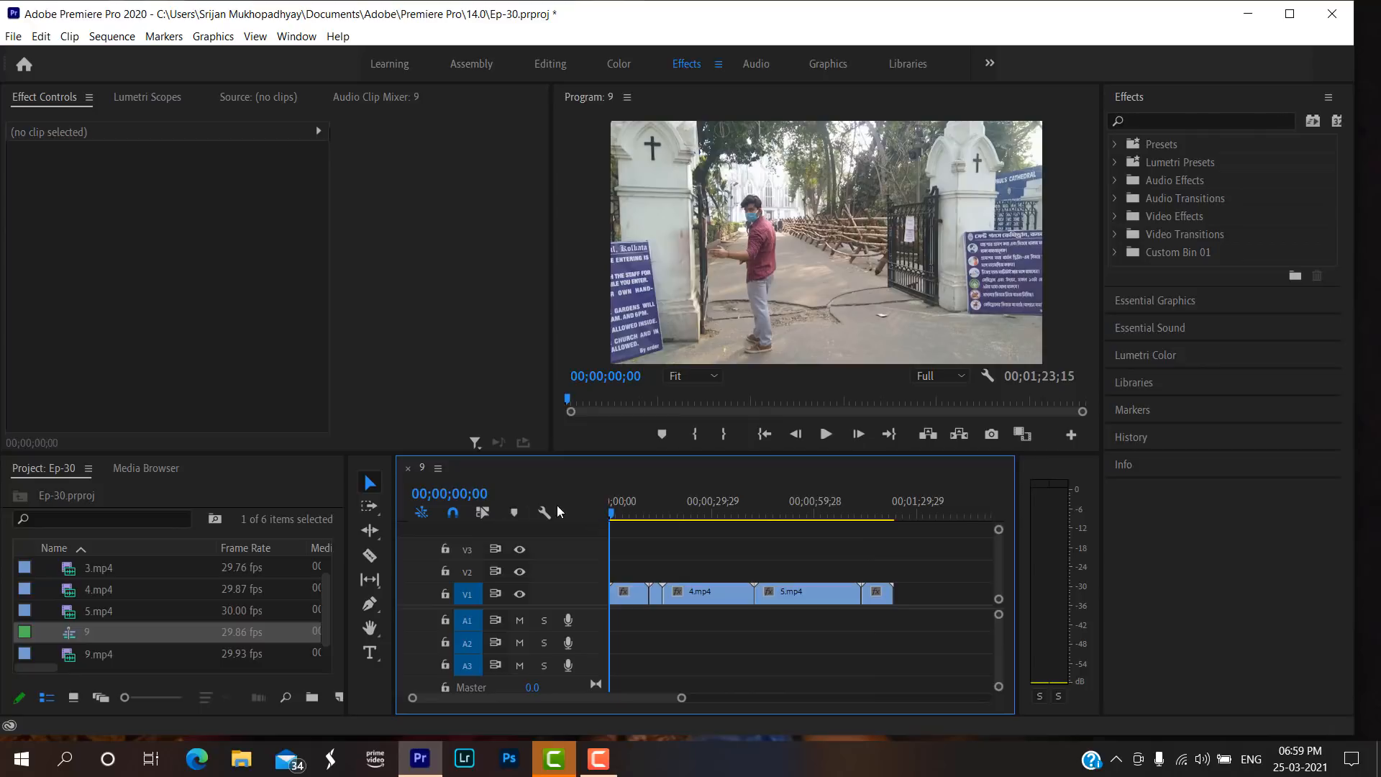
click(550, 63)
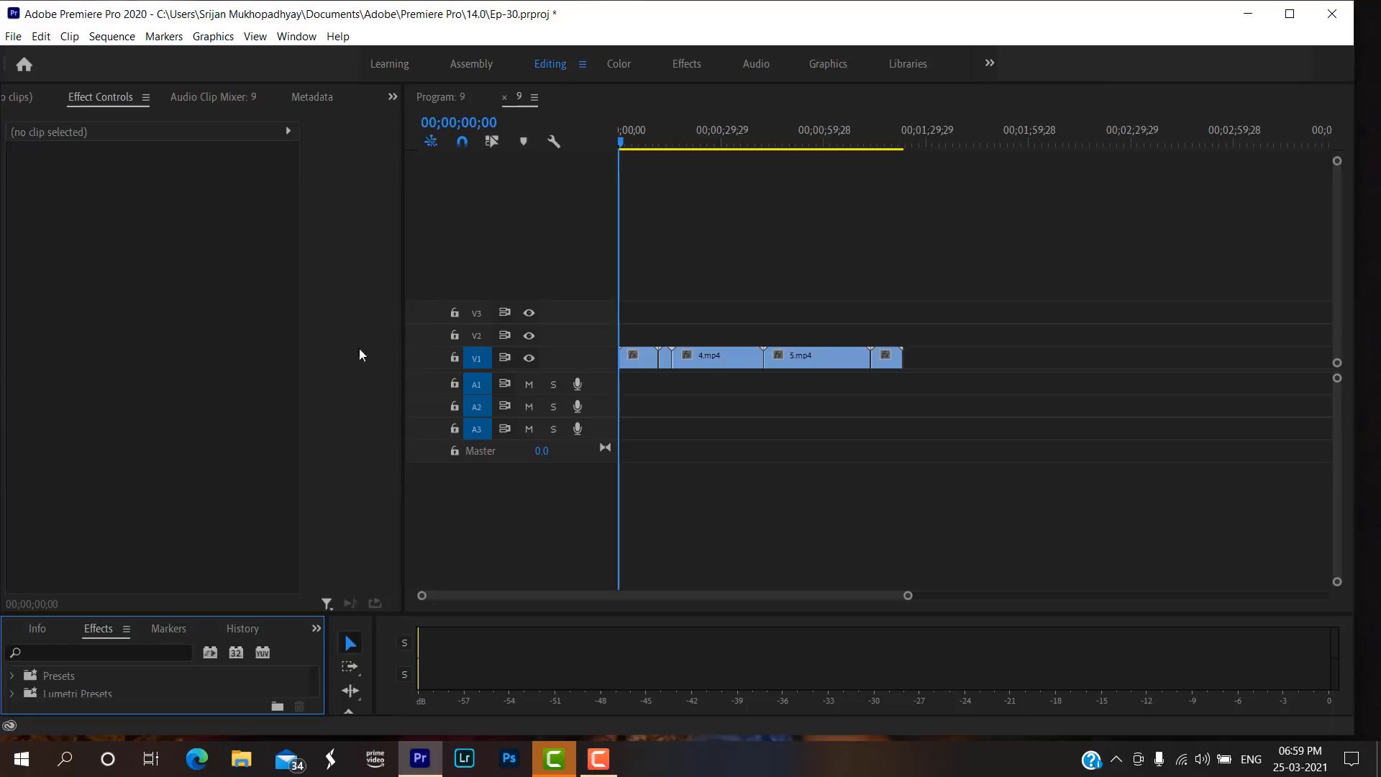
click(682, 68)
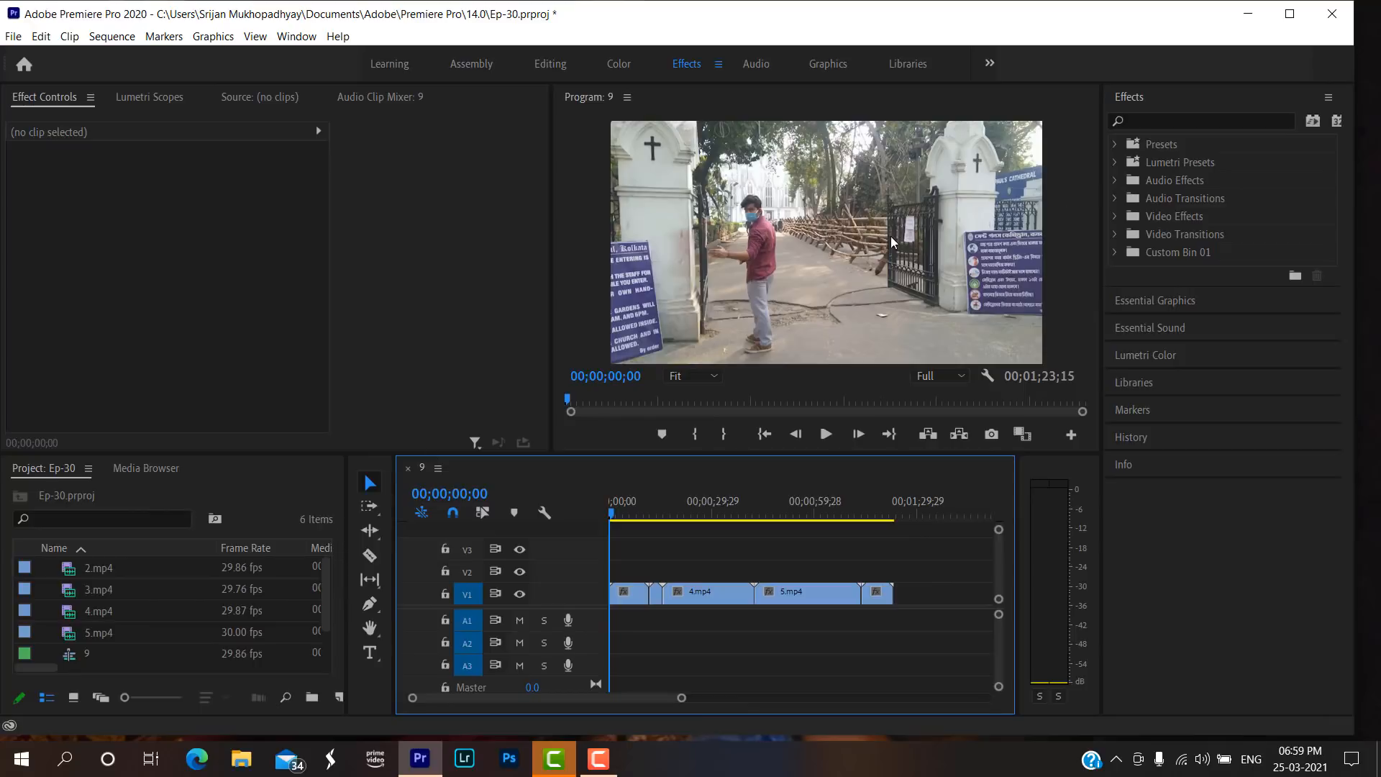
click(1215, 120)
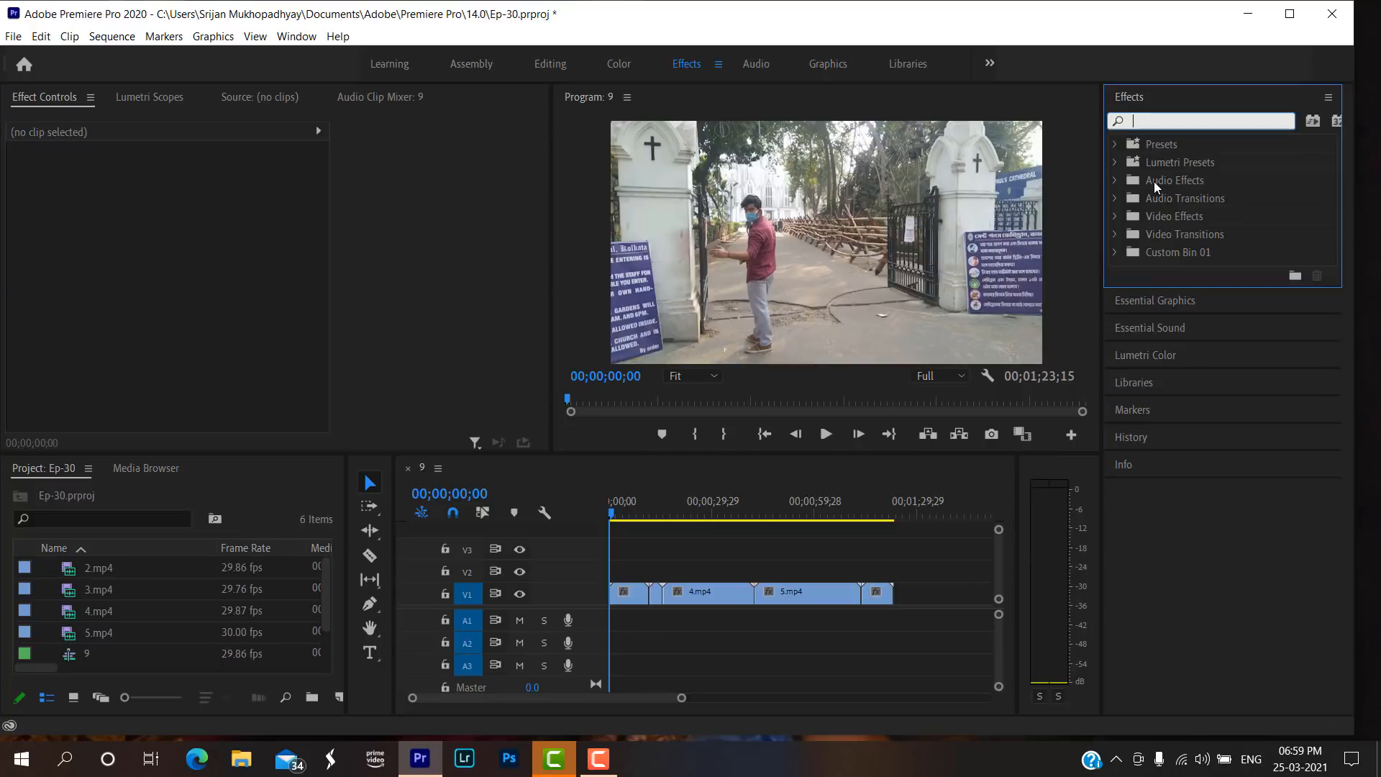
Search the effects for "sl blue b" and apply the SL Blue Intense (BMC ProRes) preset to the 2.mp4 clip.
text(s)
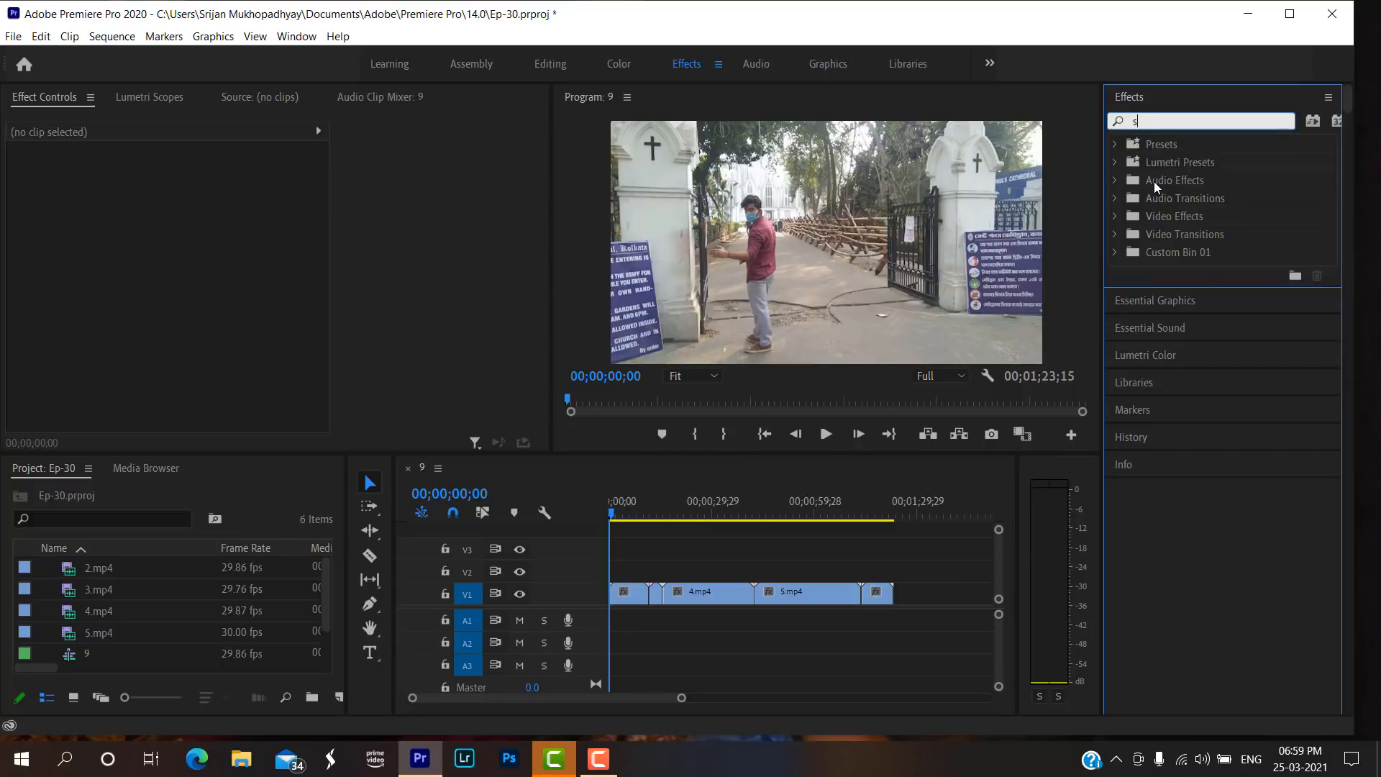
text(l blue b)
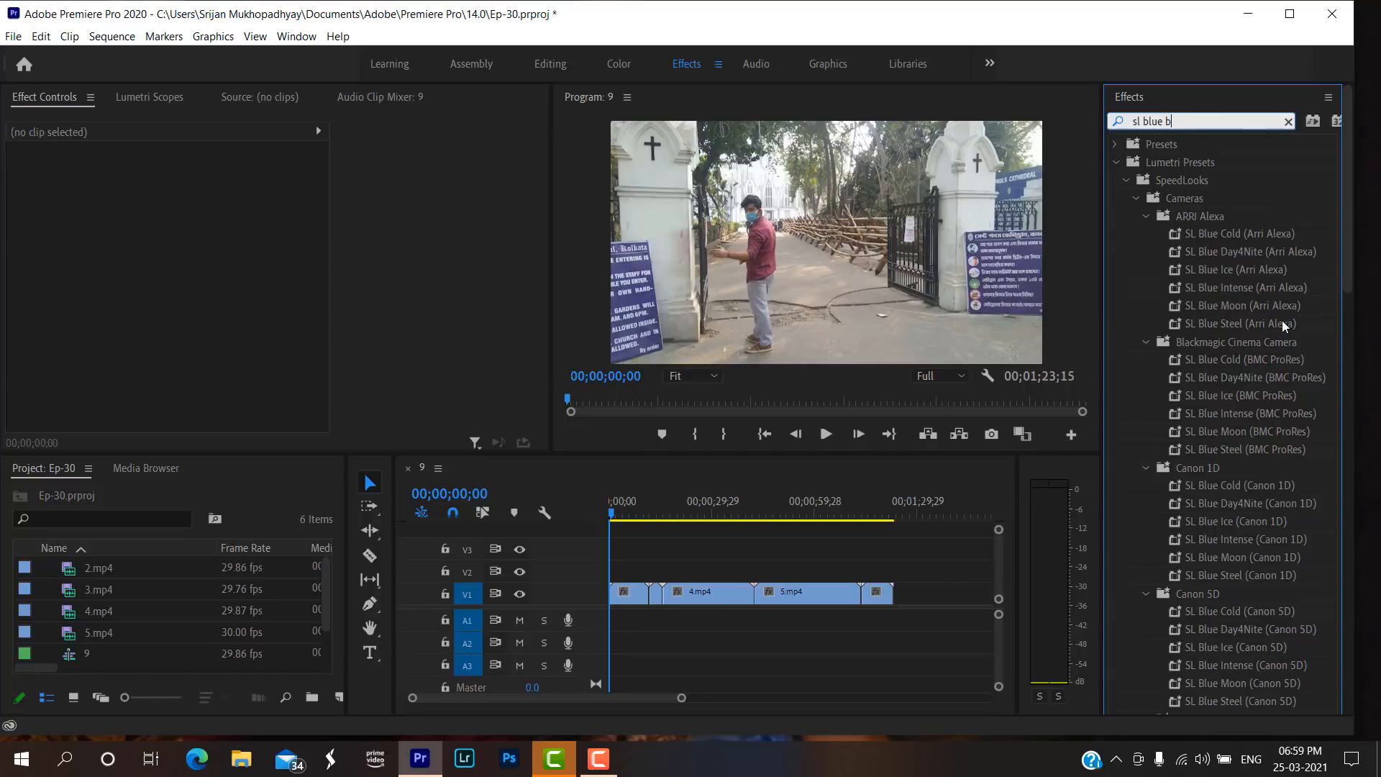
click(1242, 411)
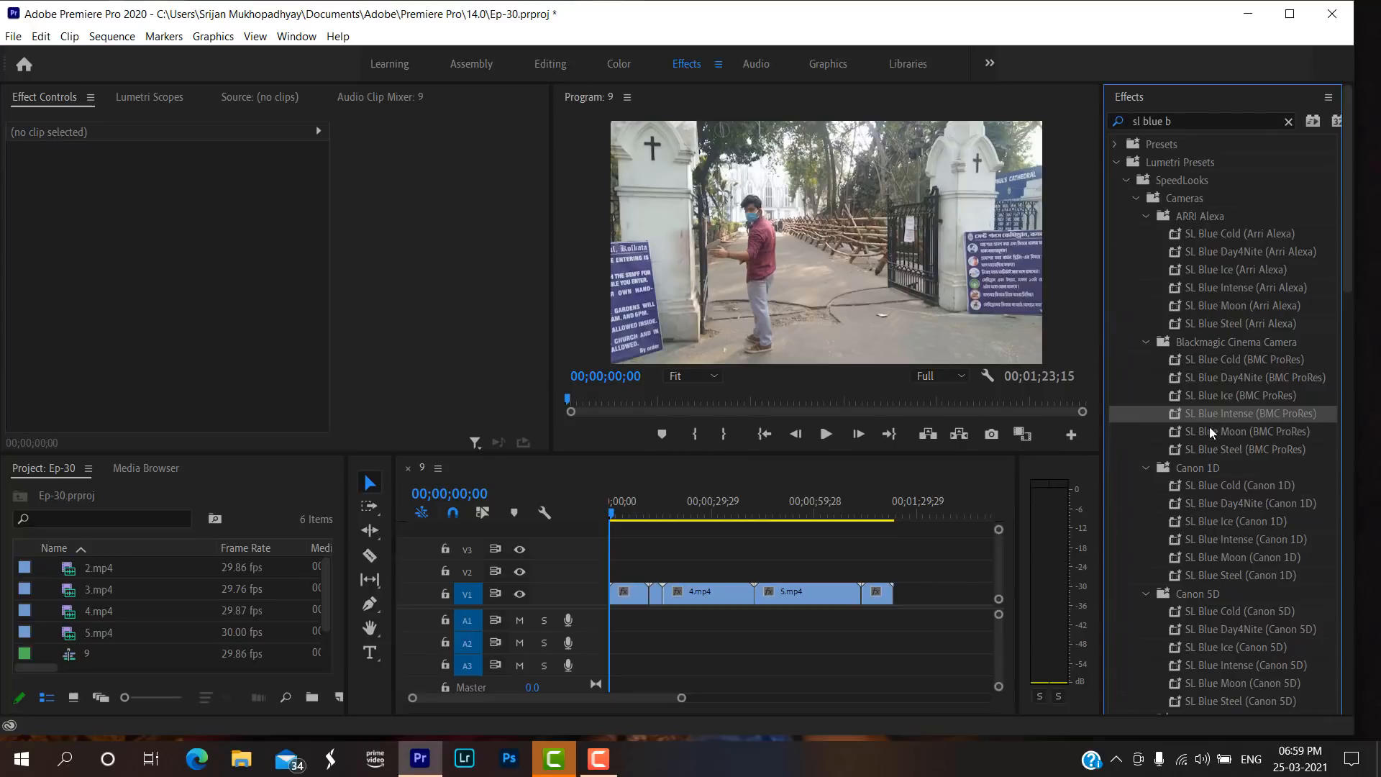
drag(1280, 412, 630, 589)
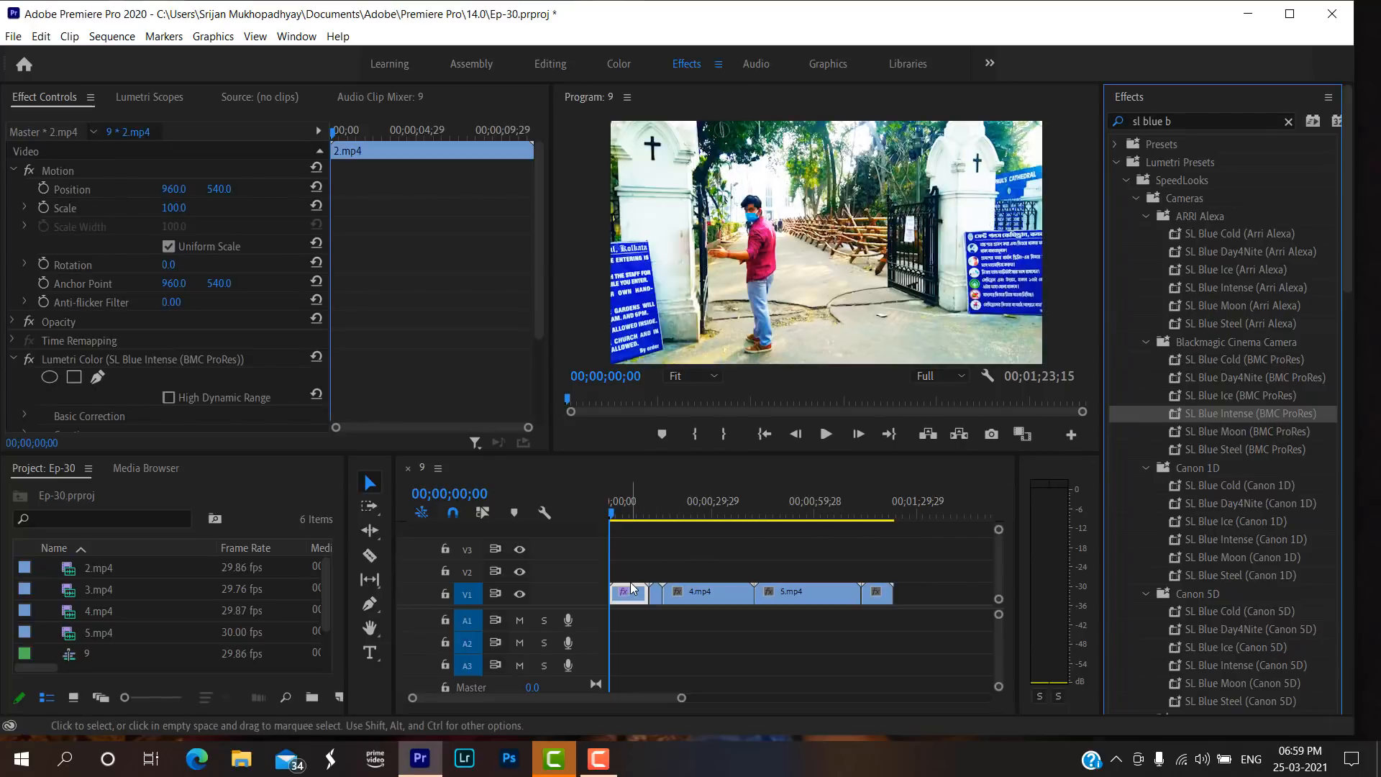
Apply the SL Blue Intense (BMC ProRes) preset to the 3.mp4, 5.mp4, 9.mp4 and 4.mp4 clips.
drag(1196, 418, 661, 603)
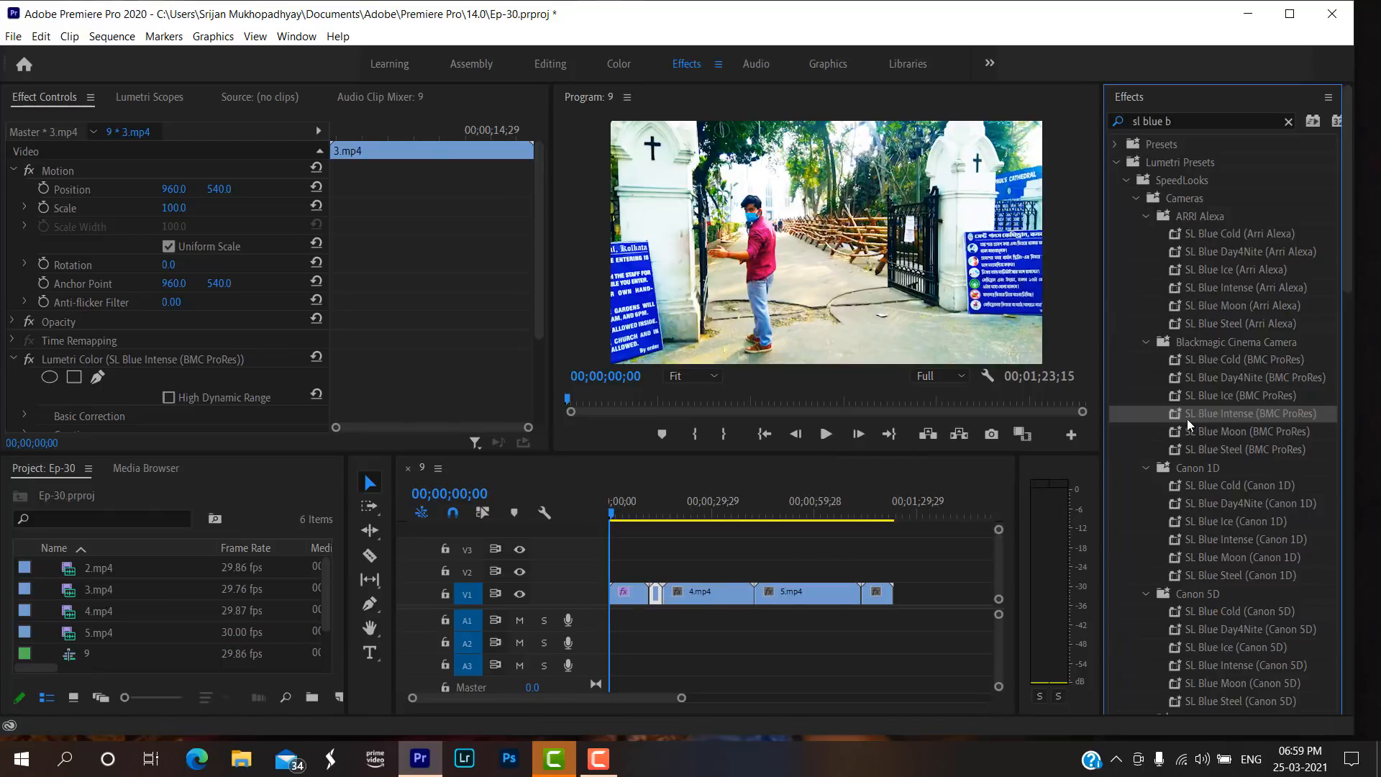
drag(1199, 416, 818, 592)
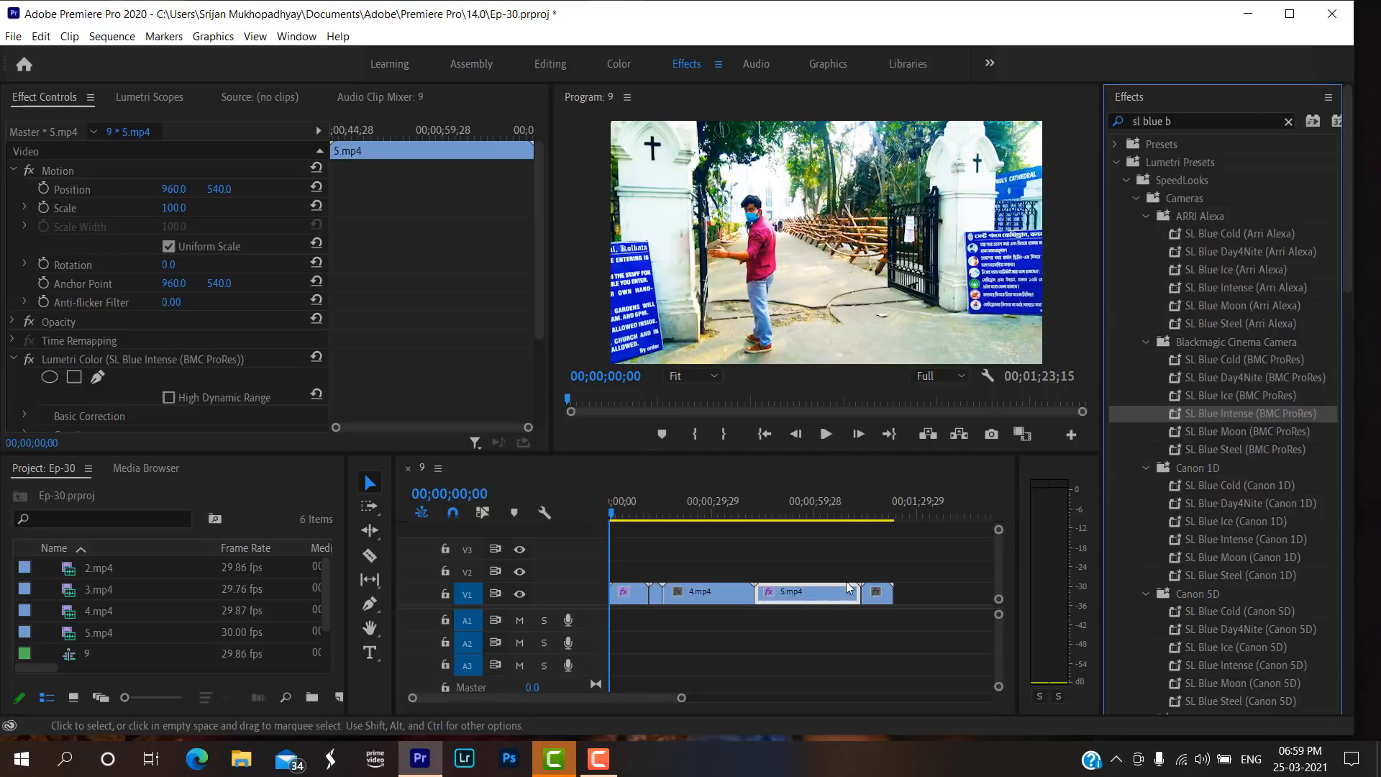
drag(1250, 420, 882, 597)
click(689, 513)
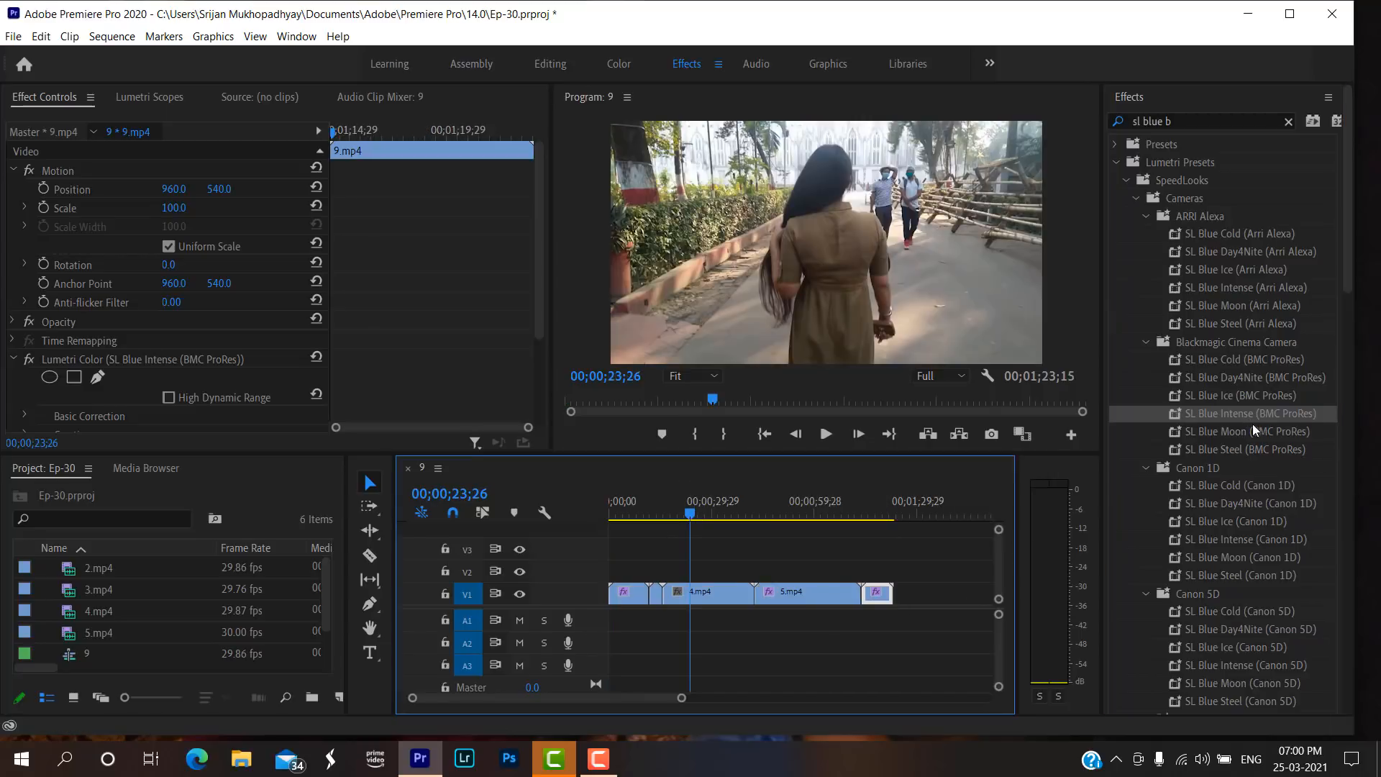
drag(1236, 414, 741, 593)
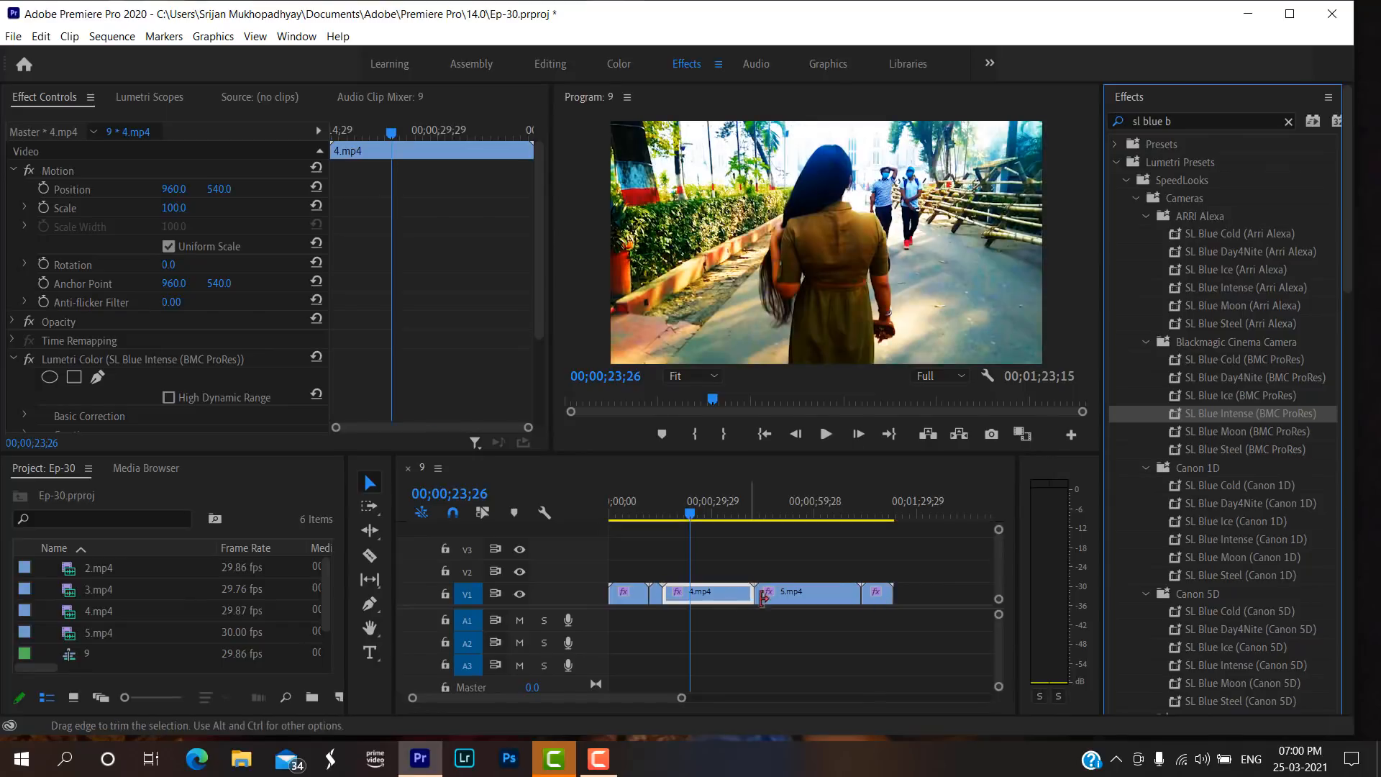
Scrub through the sequence to review the Blue Intense look across the clips on track V1.
click(612, 513)
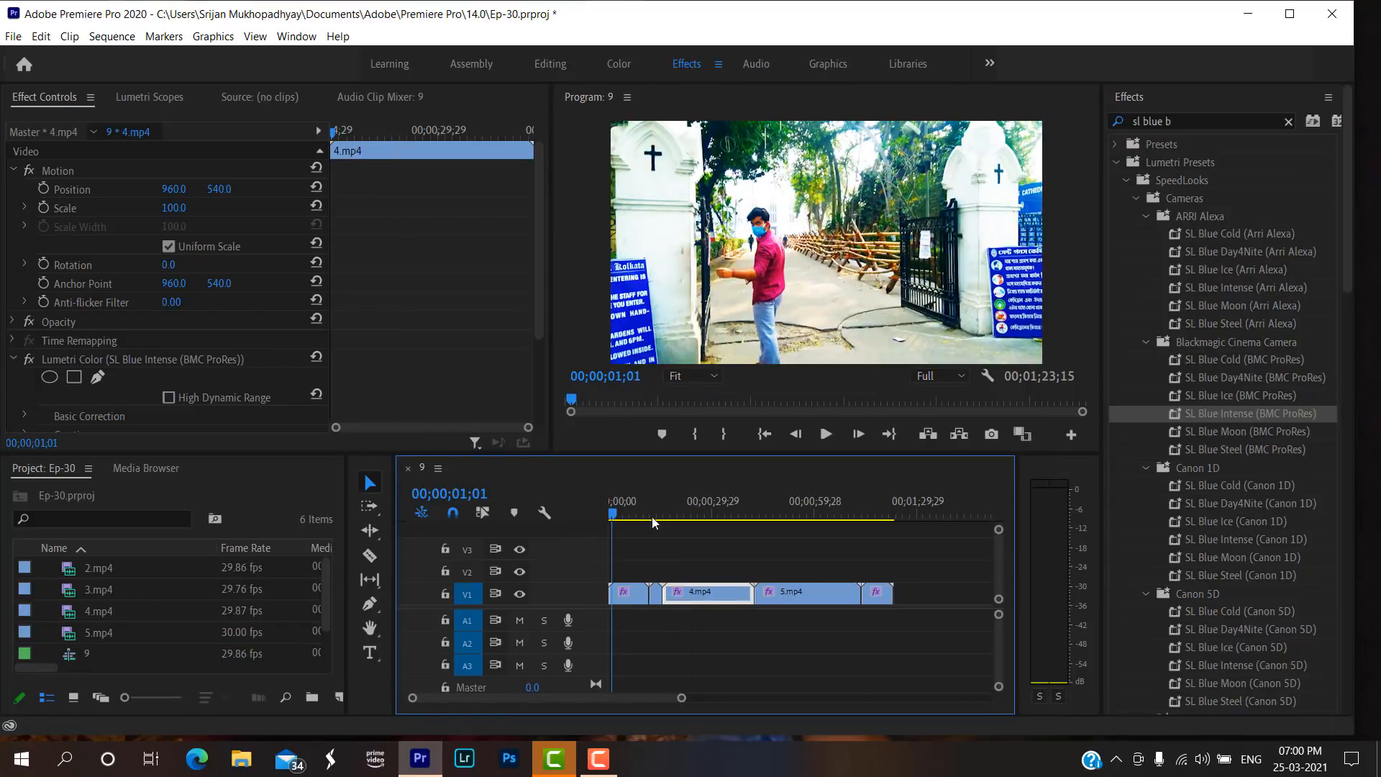
click(752, 514)
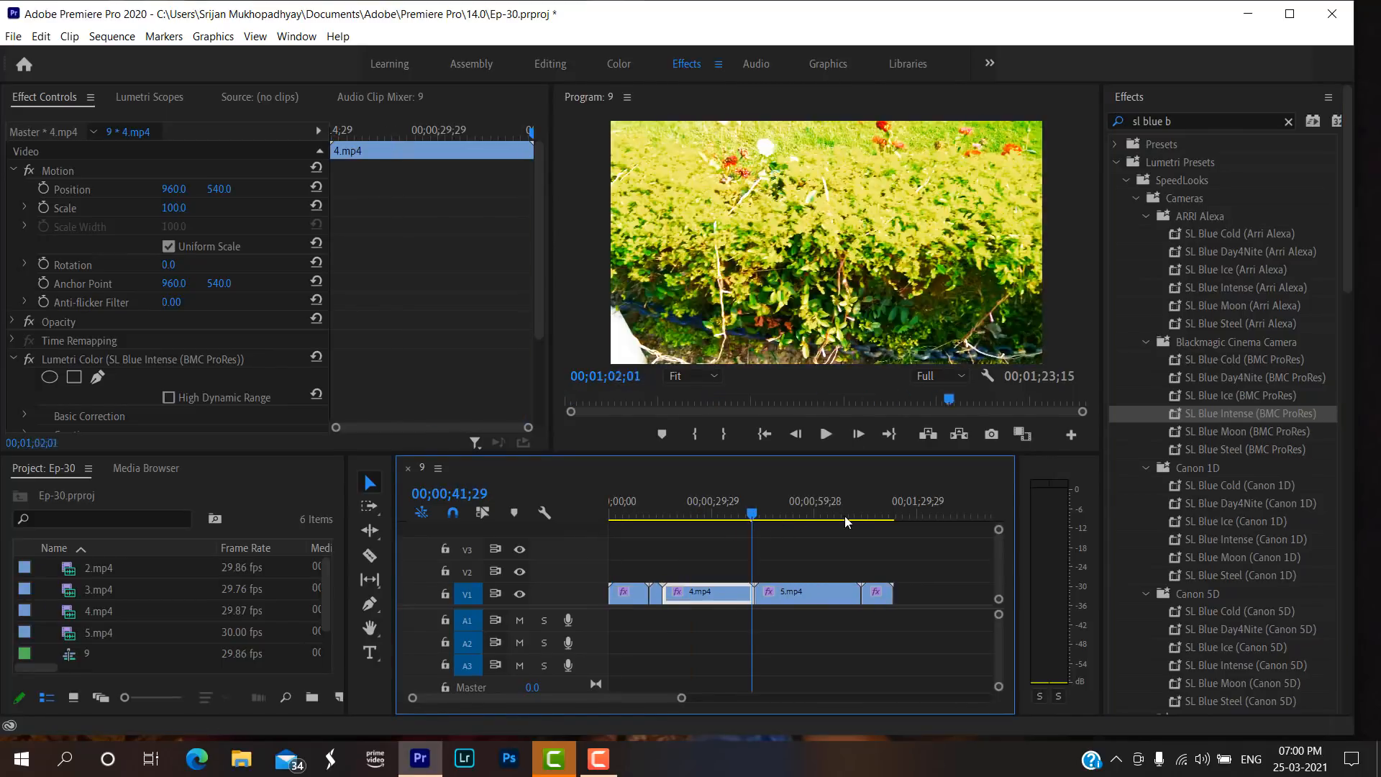
drag(844, 516, 615, 549)
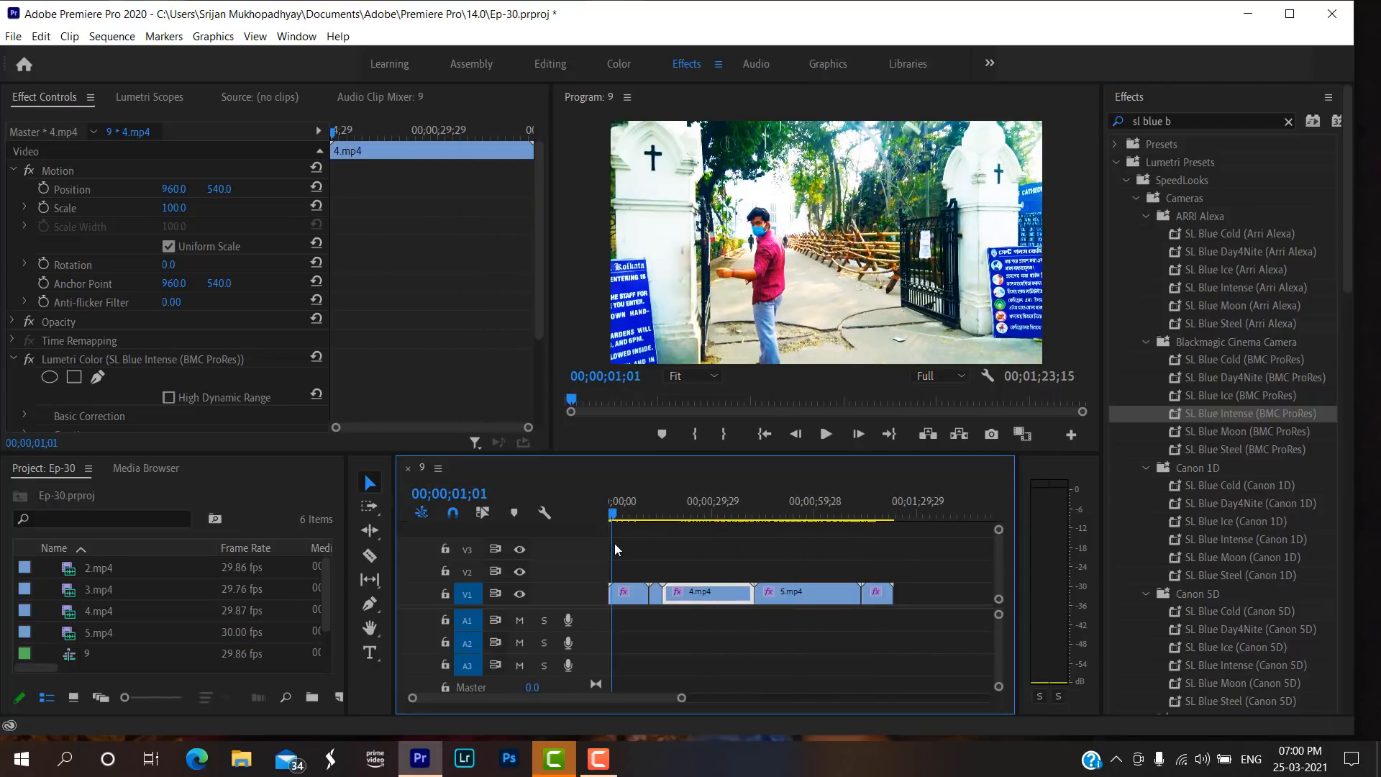
click(630, 592)
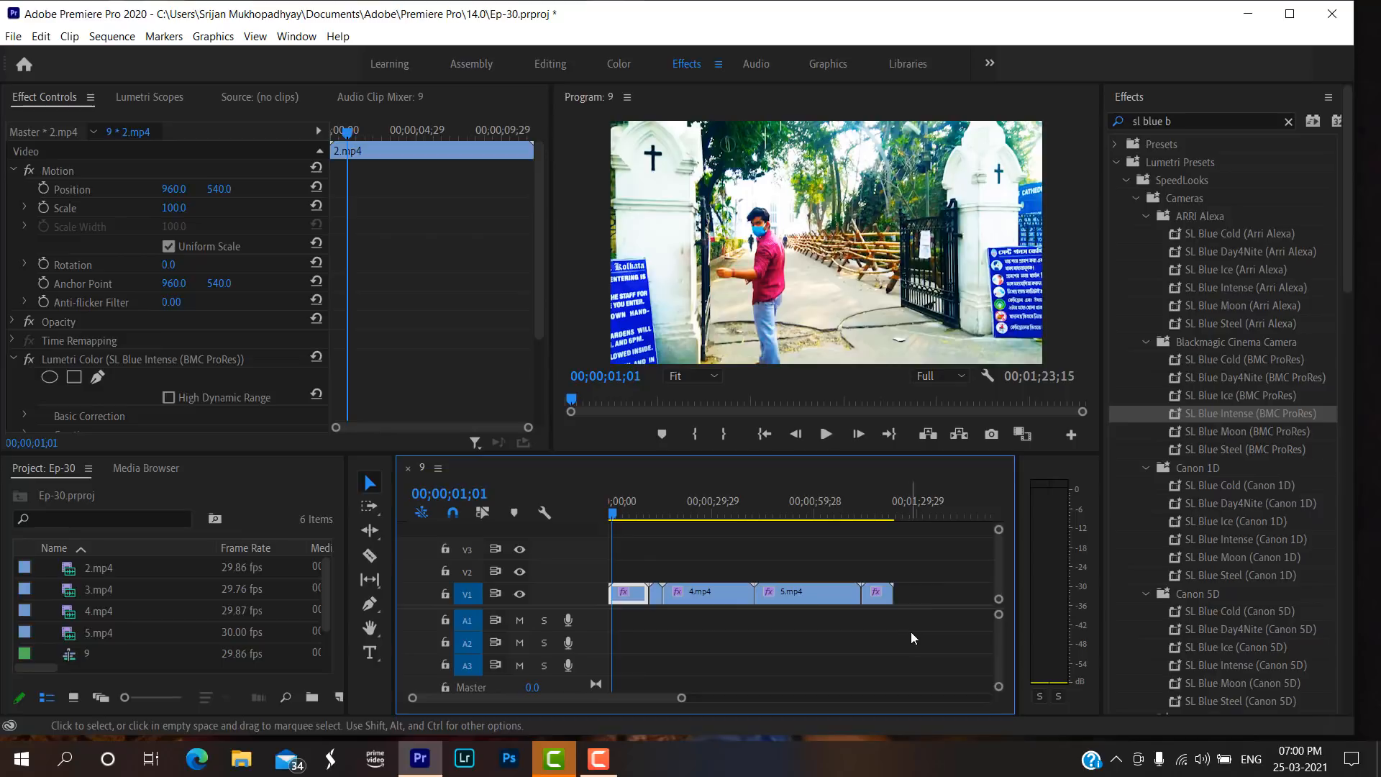
drag(911, 631, 620, 572)
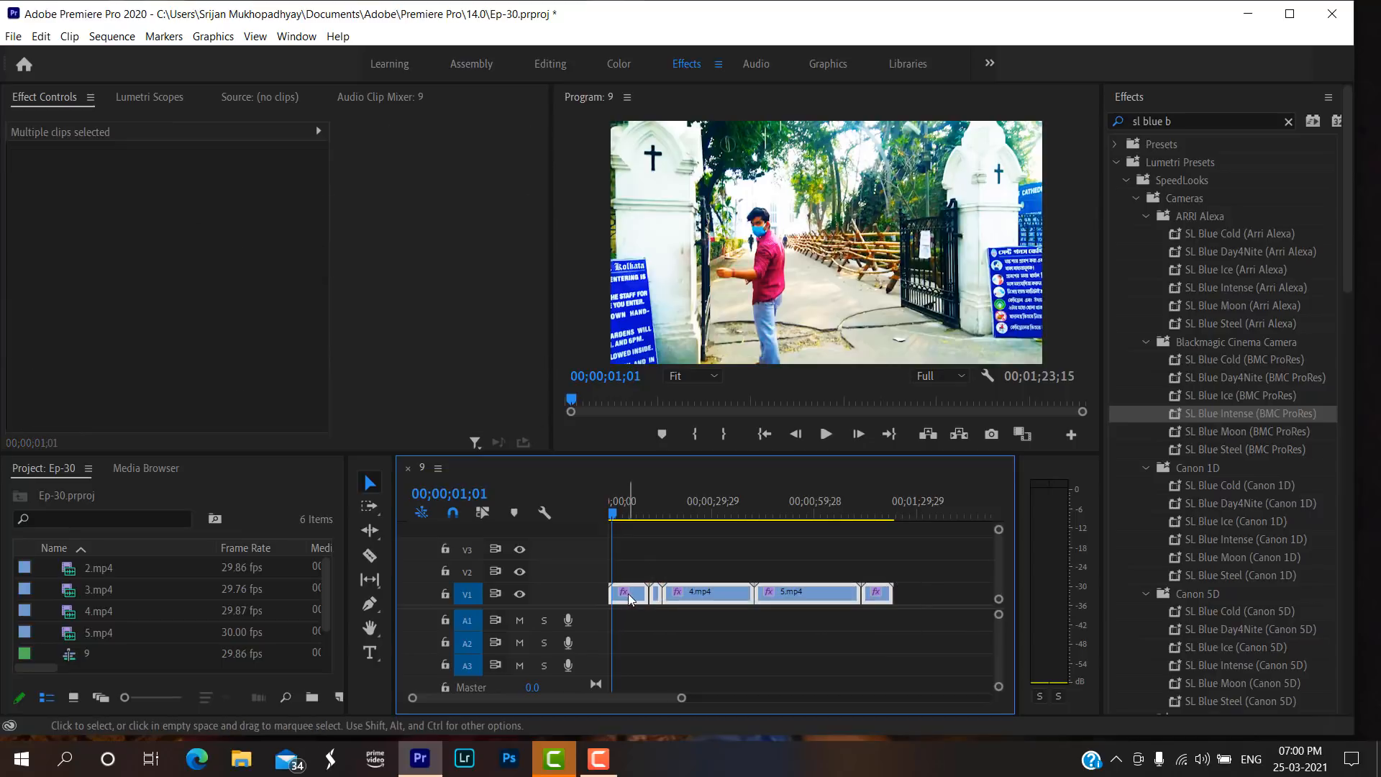
click(629, 512)
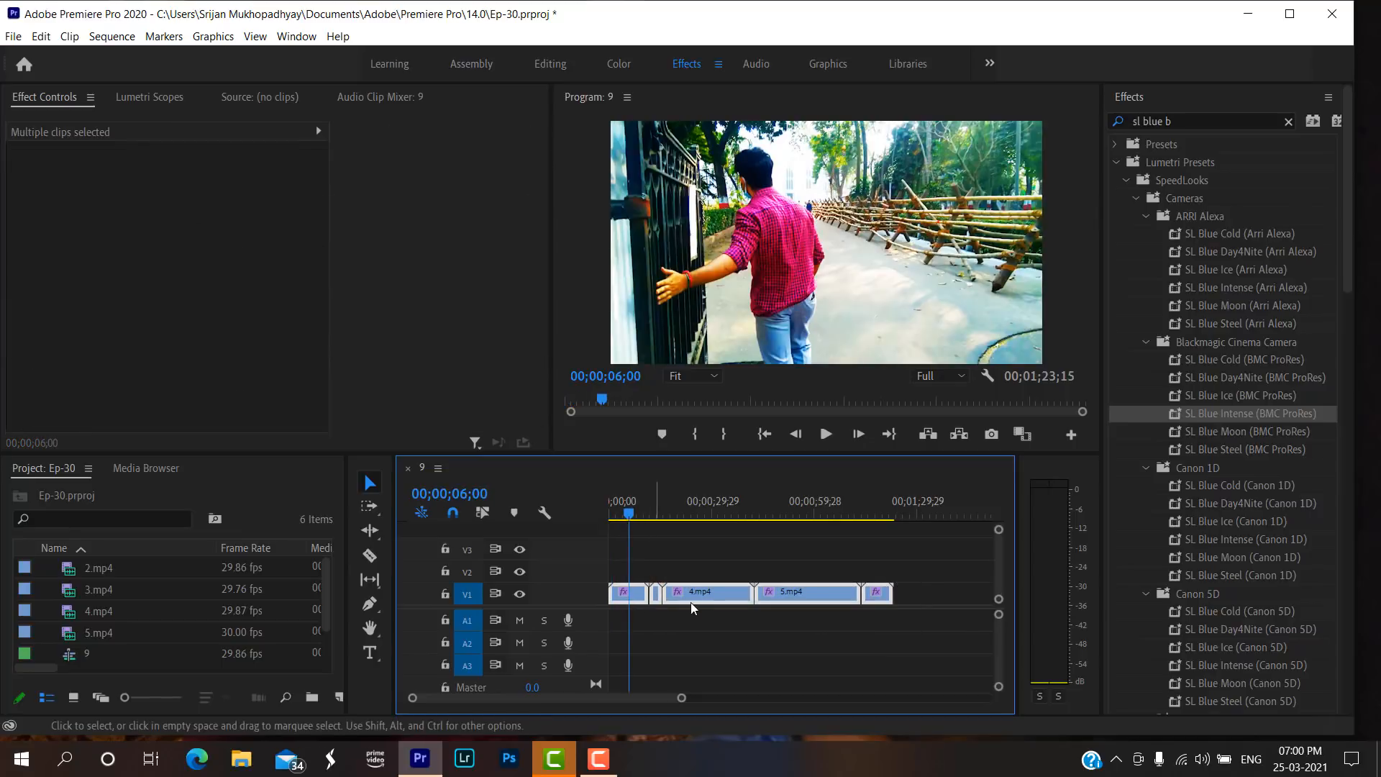
click(672, 623)
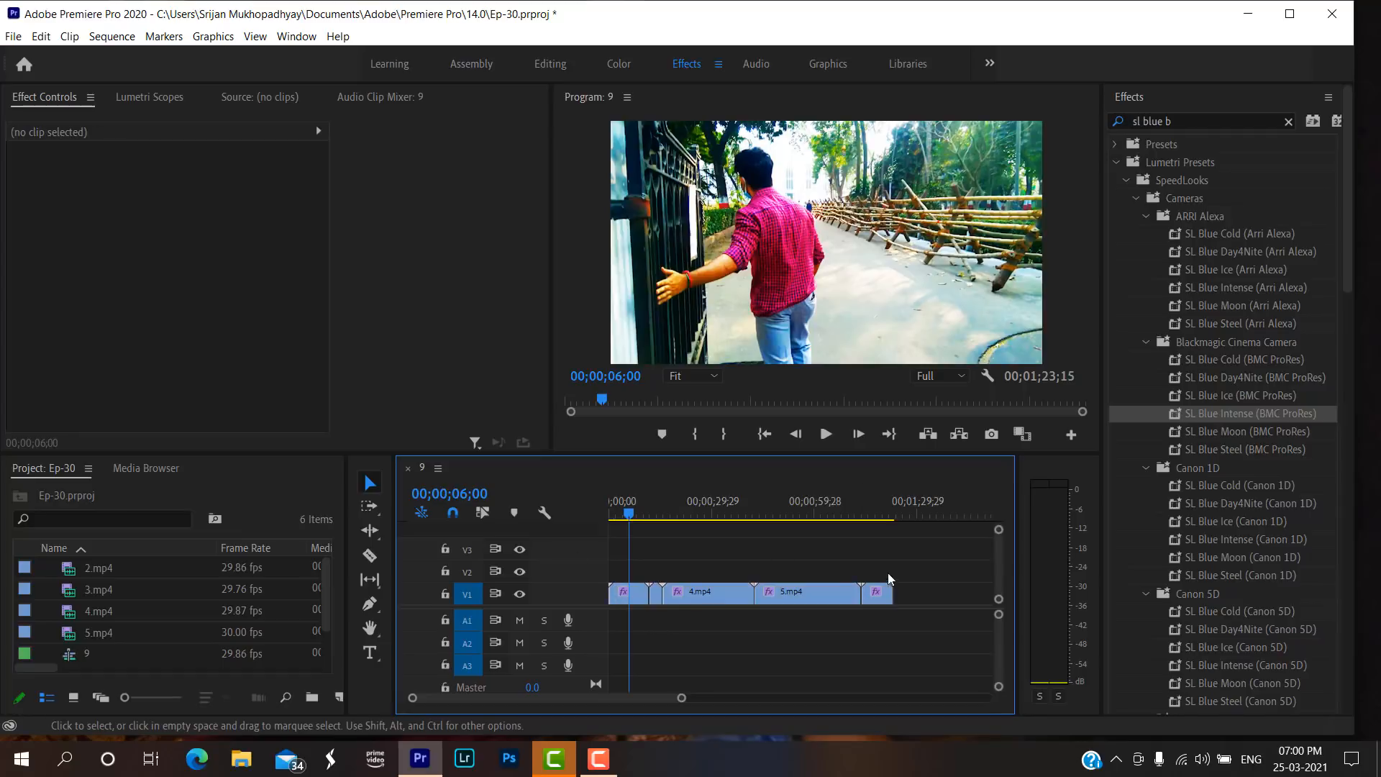
Keep the SL Blue Intense look only on 2.mp4 by undoing it on the other clips, and return the playhead near the sequence start.
click(635, 594)
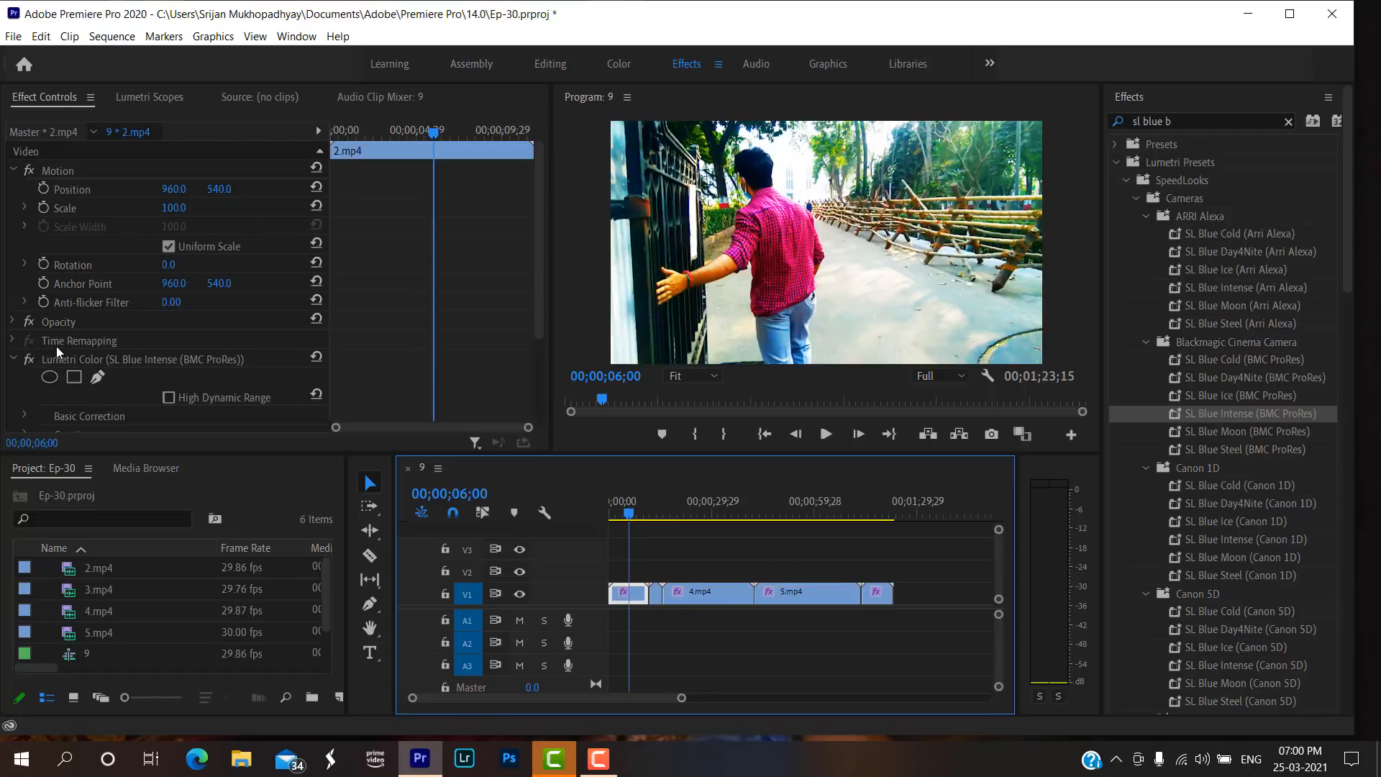
scroll(43, 344, down, 1)
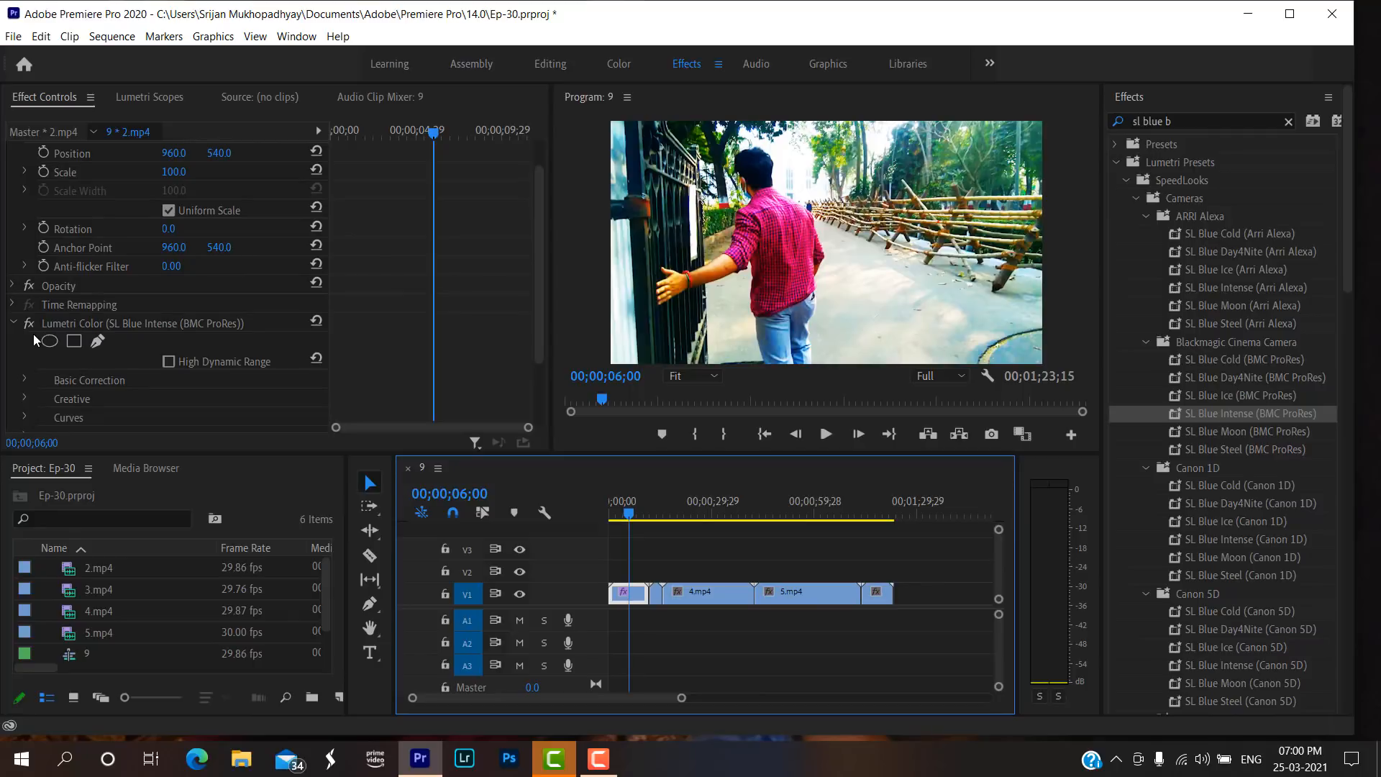
click(686, 511)
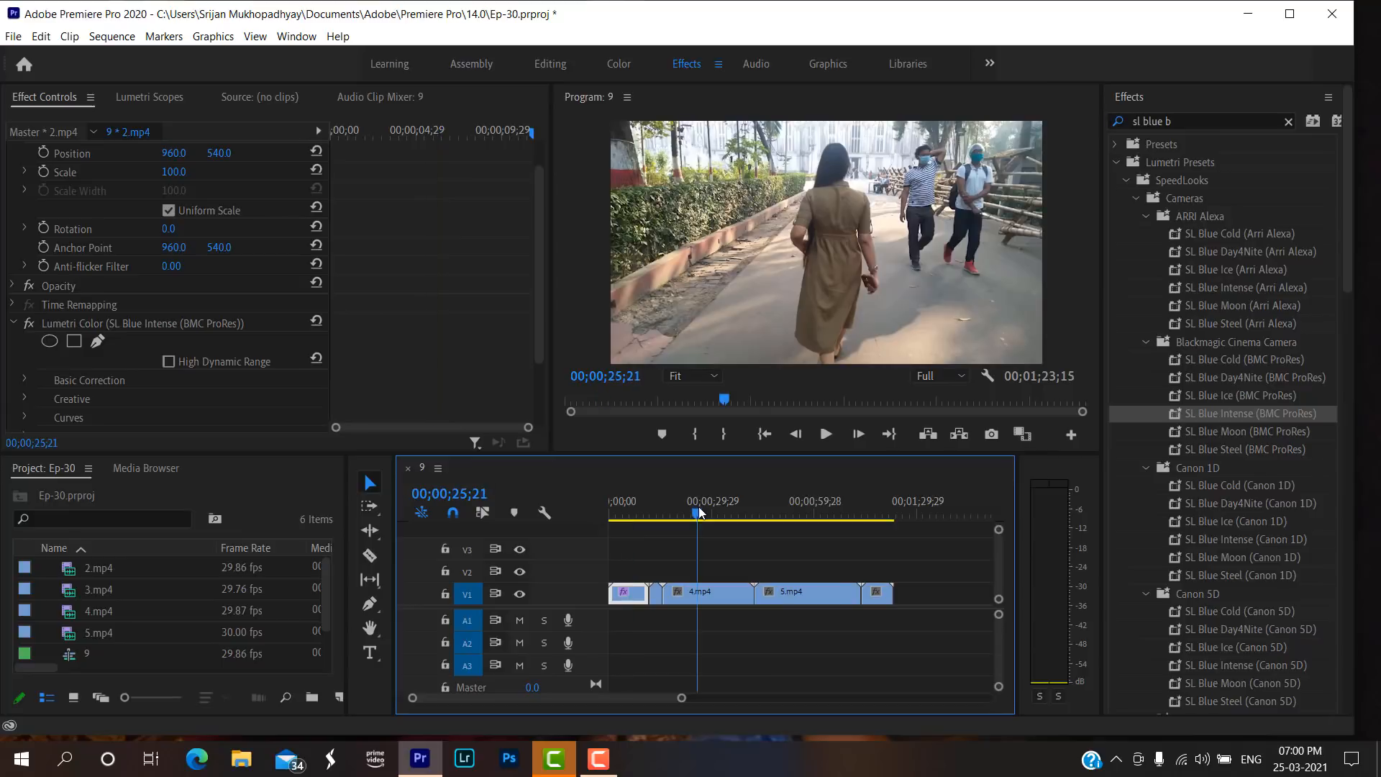
click(612, 513)
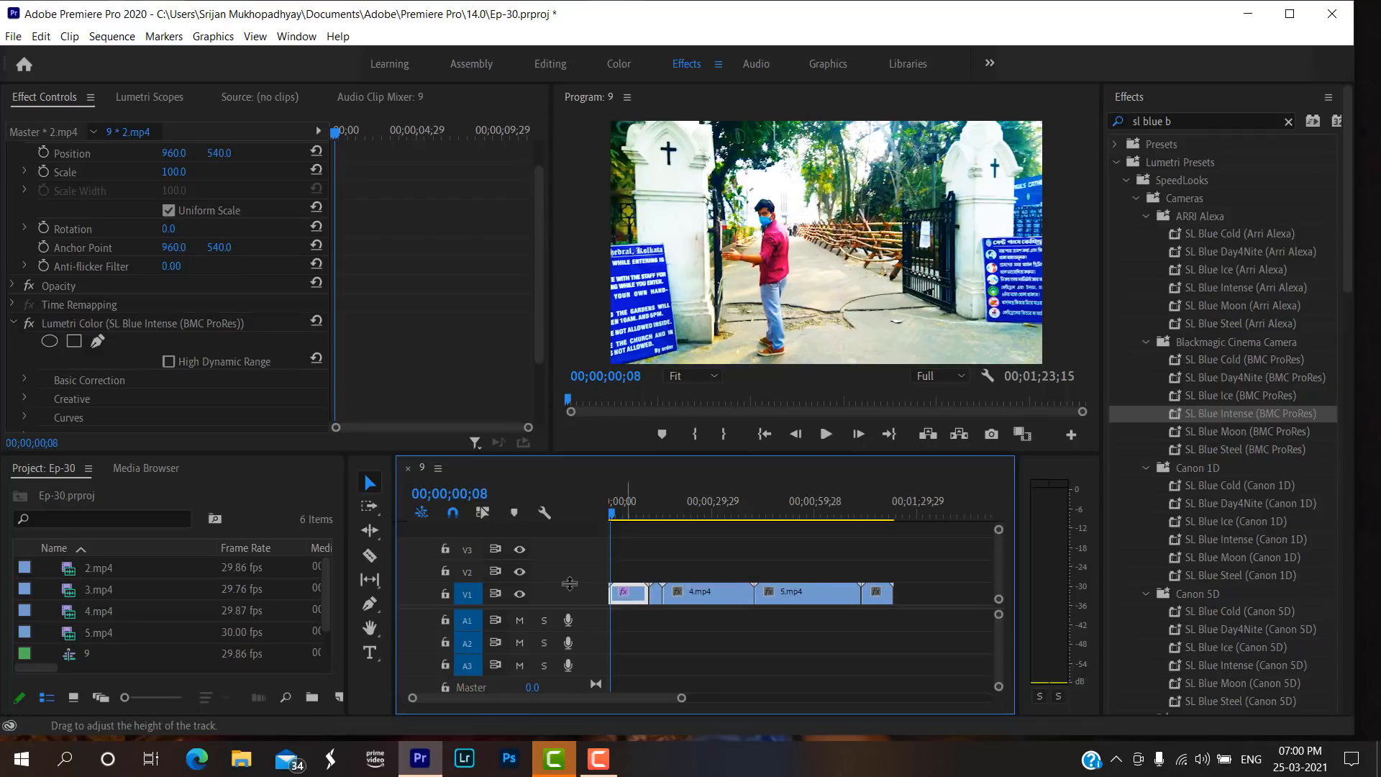
Set the Creative Intensity of the Lumetri Color effect on 2.mp4 to 30.5.
click(13, 323)
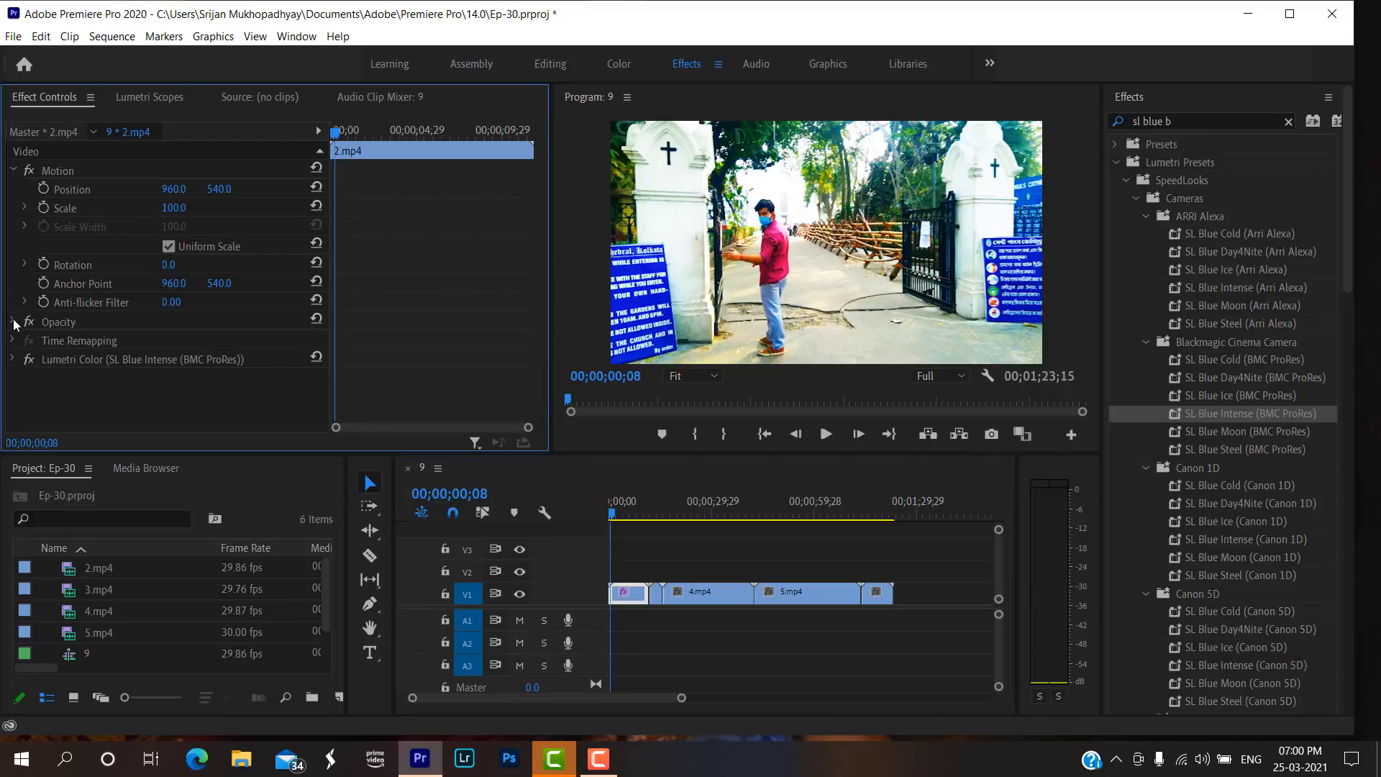
click(15, 360)
scroll(29, 352, down, 2)
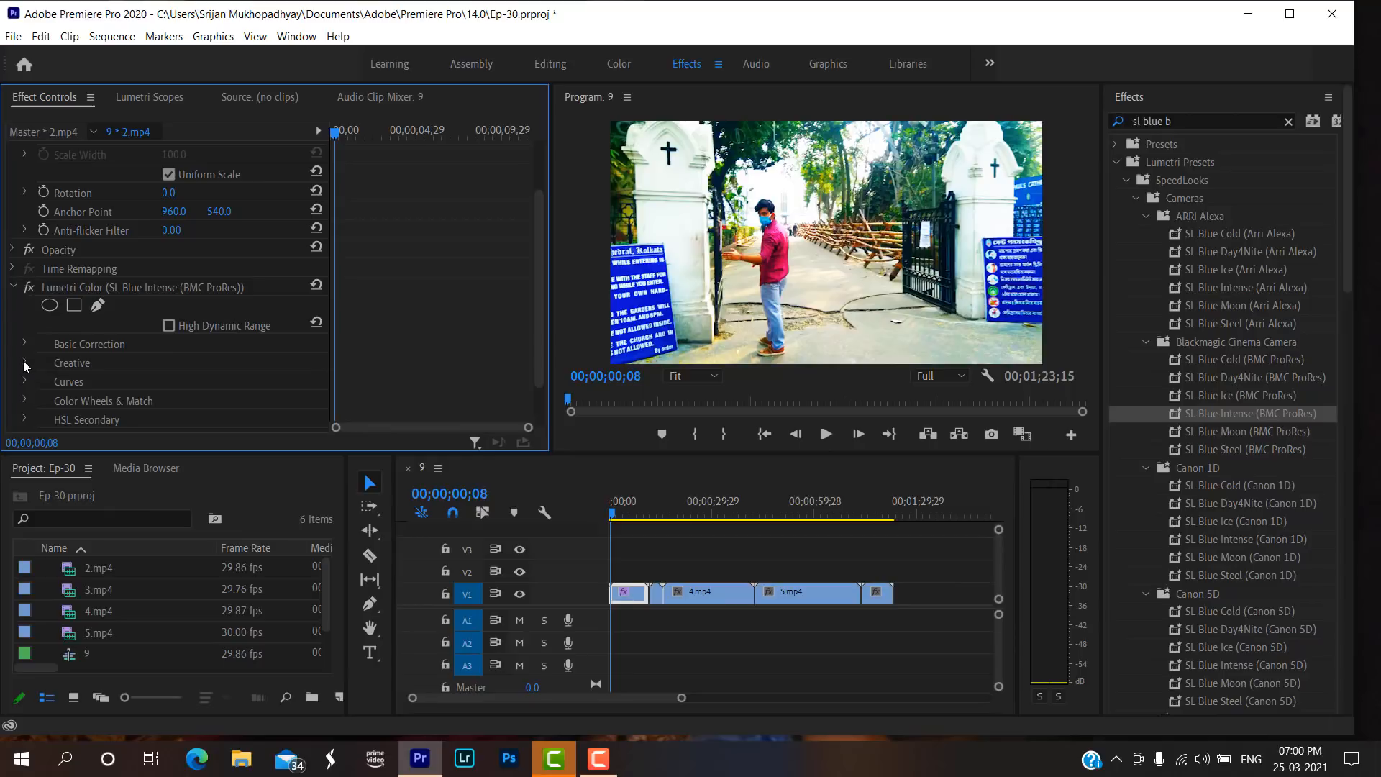
click(23, 362)
scroll(110, 351, down, 3)
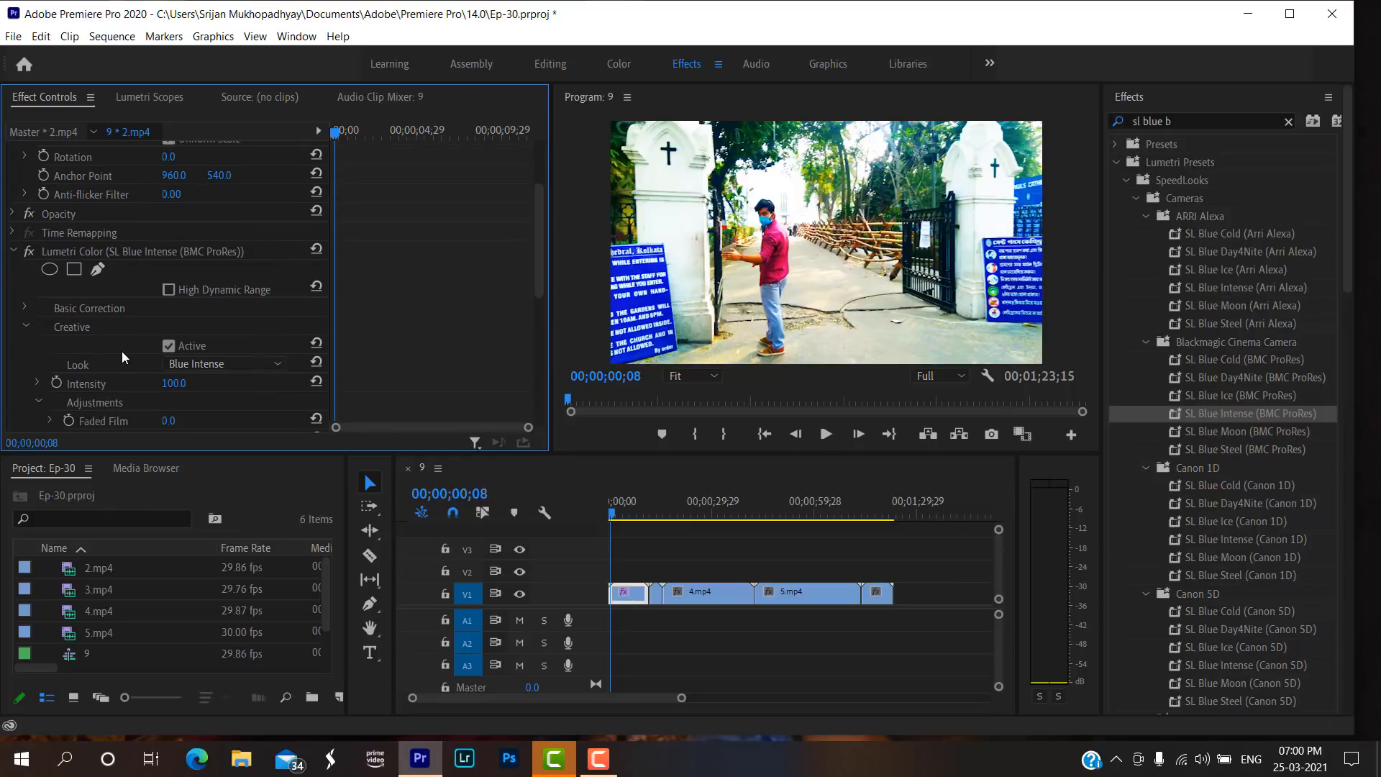
click(37, 312)
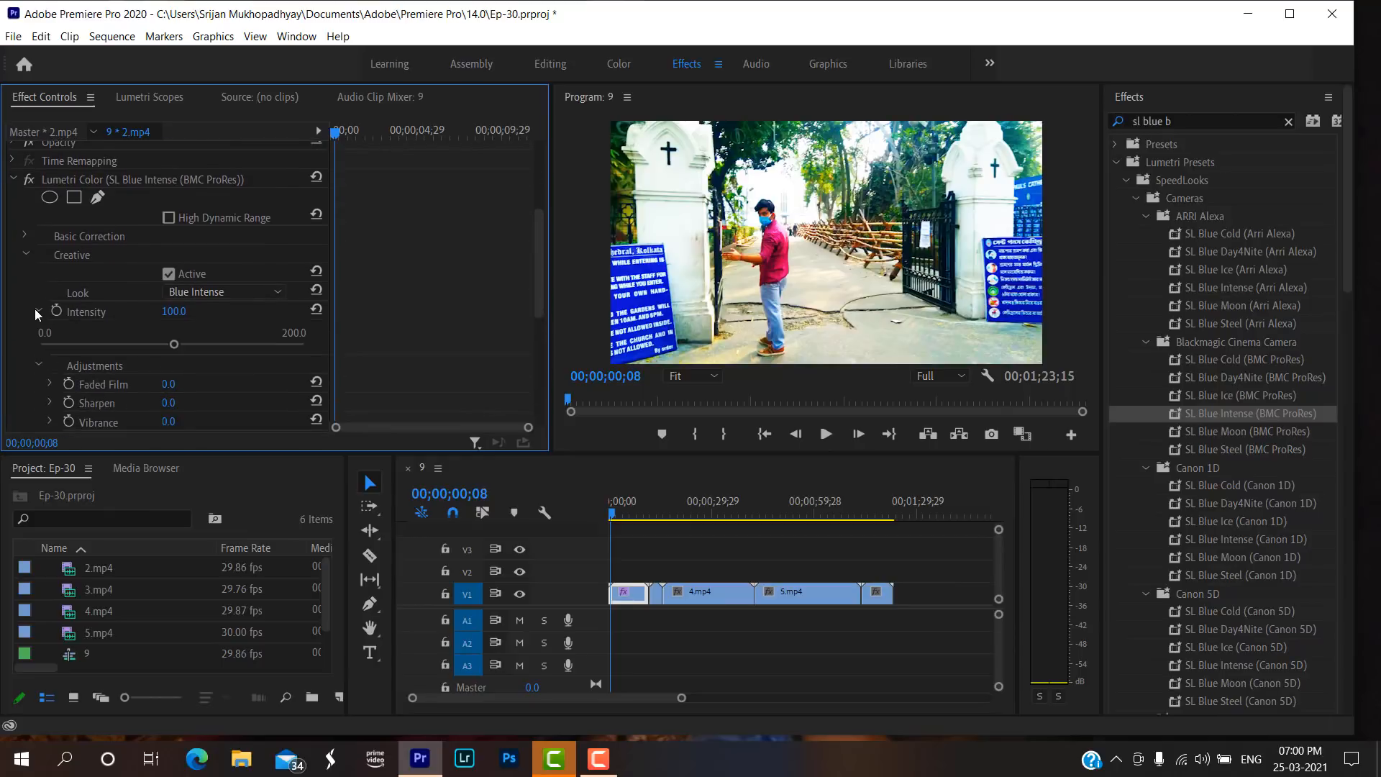
drag(113, 339, 107, 339)
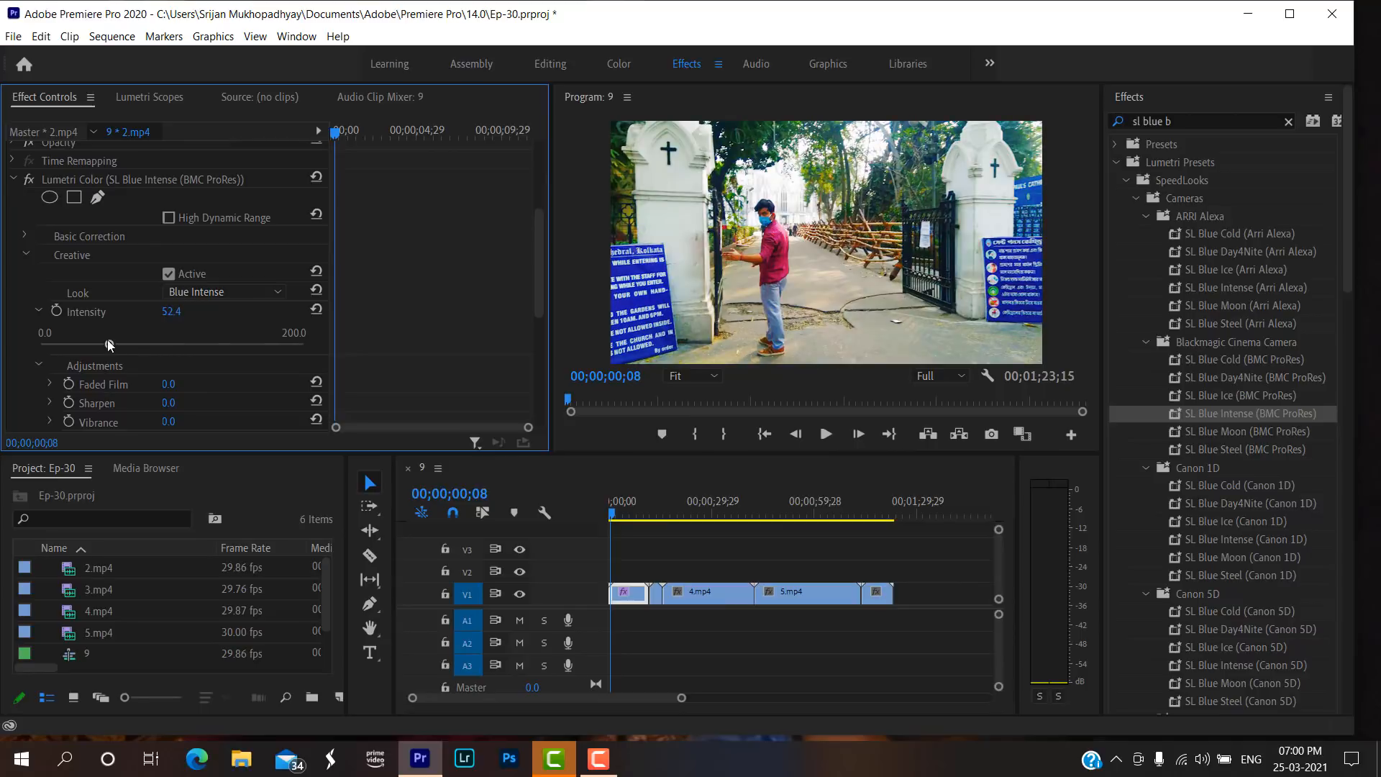
click(188, 310)
key(BackSpace)
key(Return)
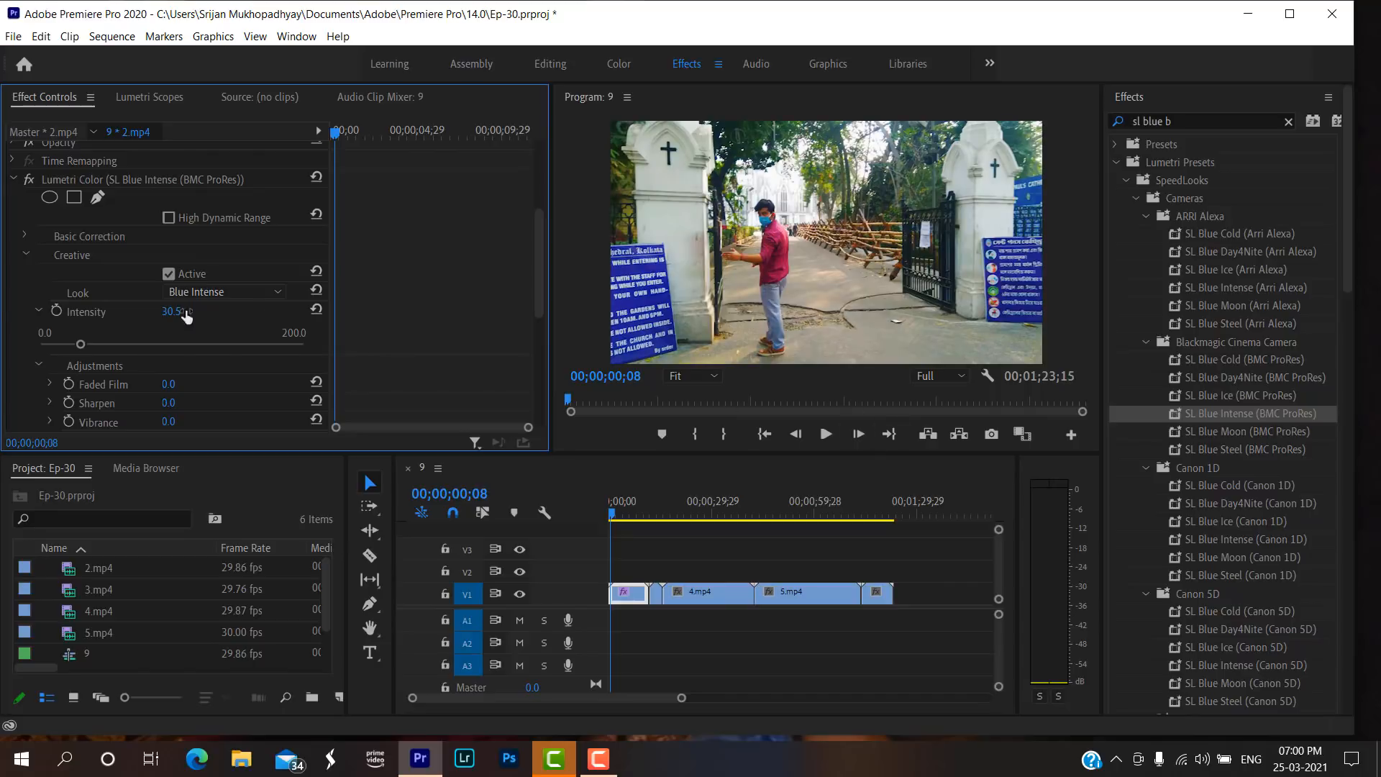
Raise the Vibrance in the Creative adjustments of 2.mp4's Lumetri Color effect to 78.2.
scroll(33, 296, down, 2)
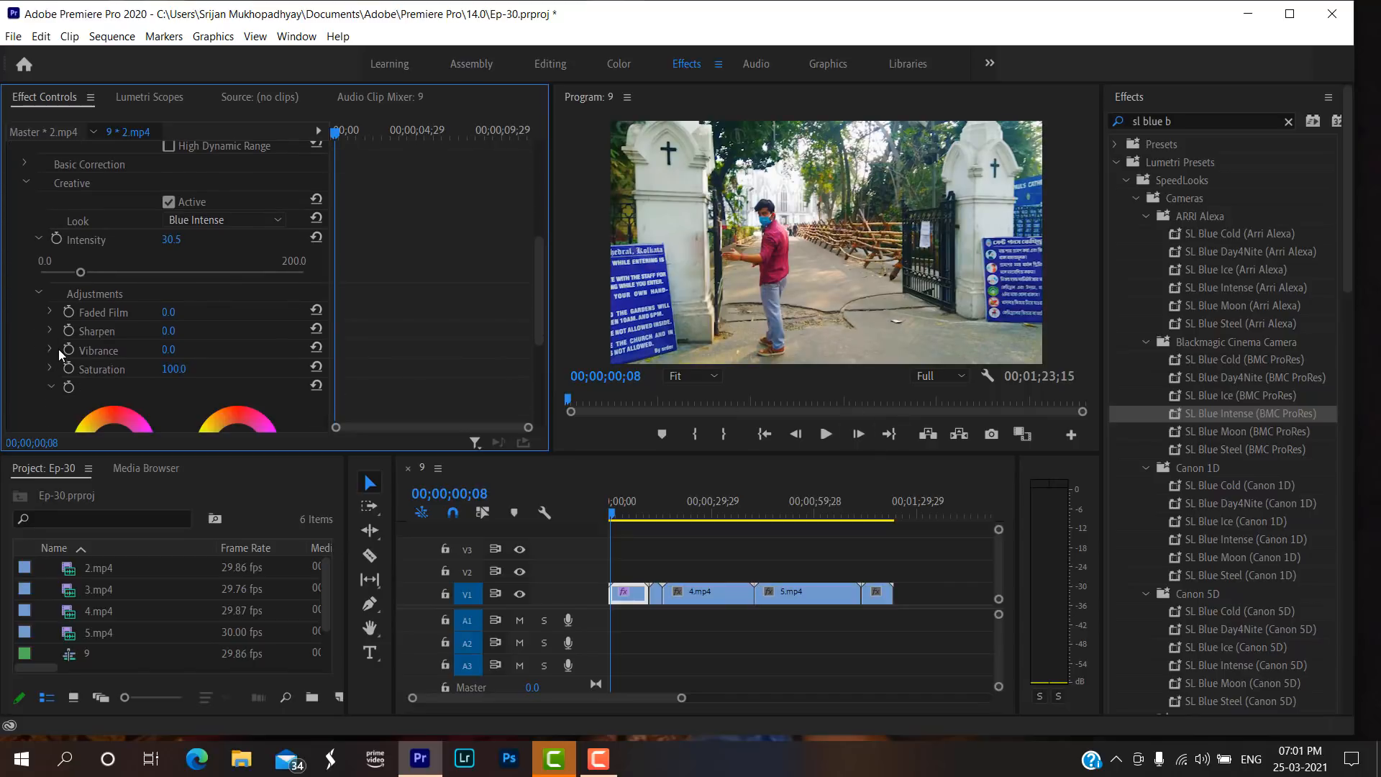
click(55, 348)
drag(175, 382, 184, 381)
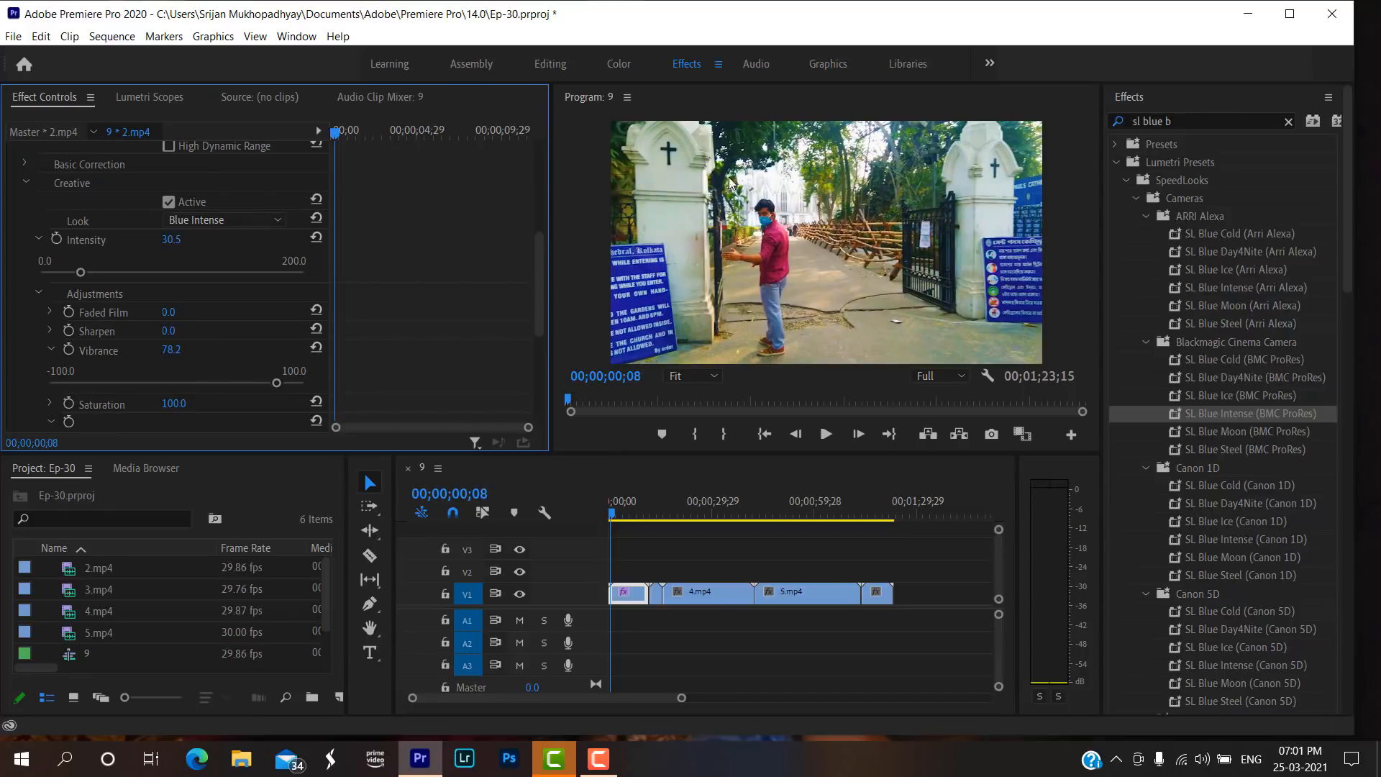
click(50, 349)
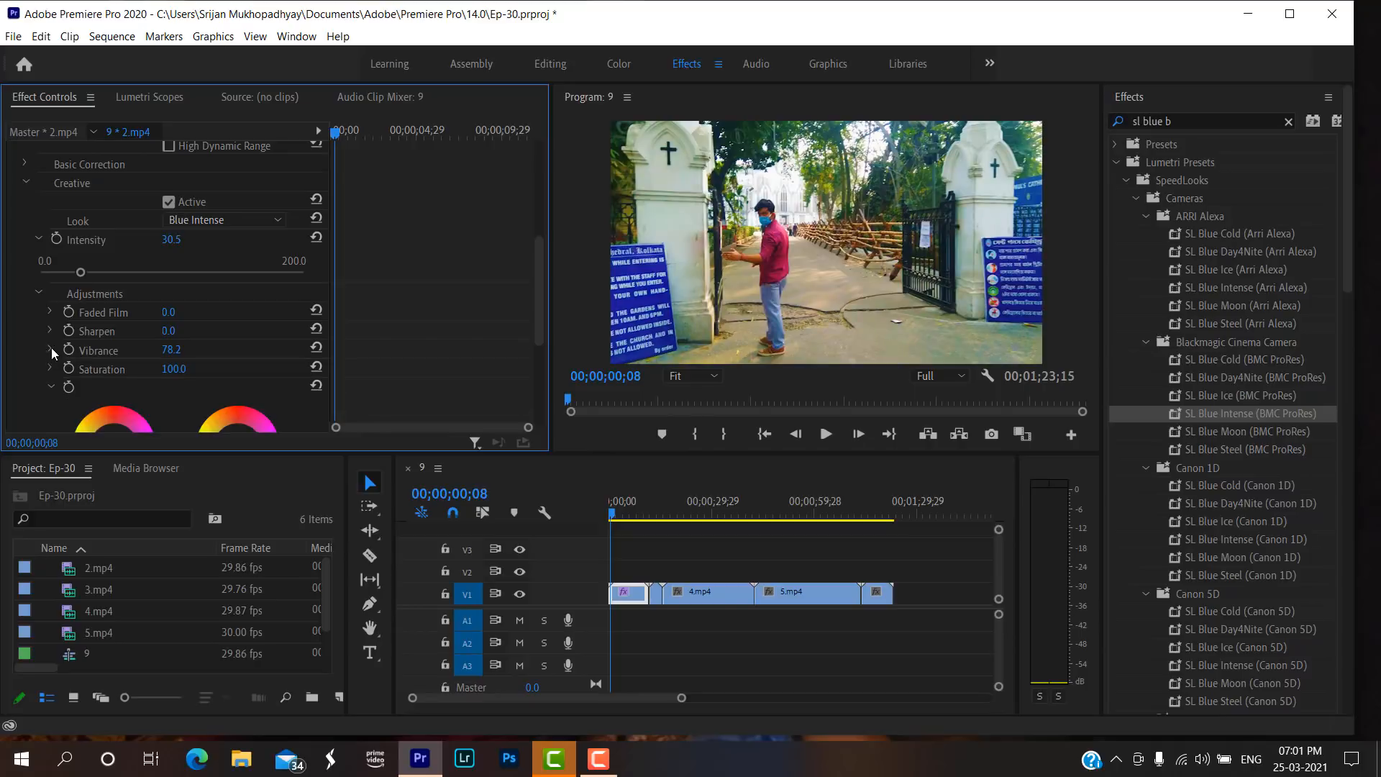
Lower the Saturation in the Creative adjustments of 2.mp4 to 17.5.
scroll(59, 346, down, 2)
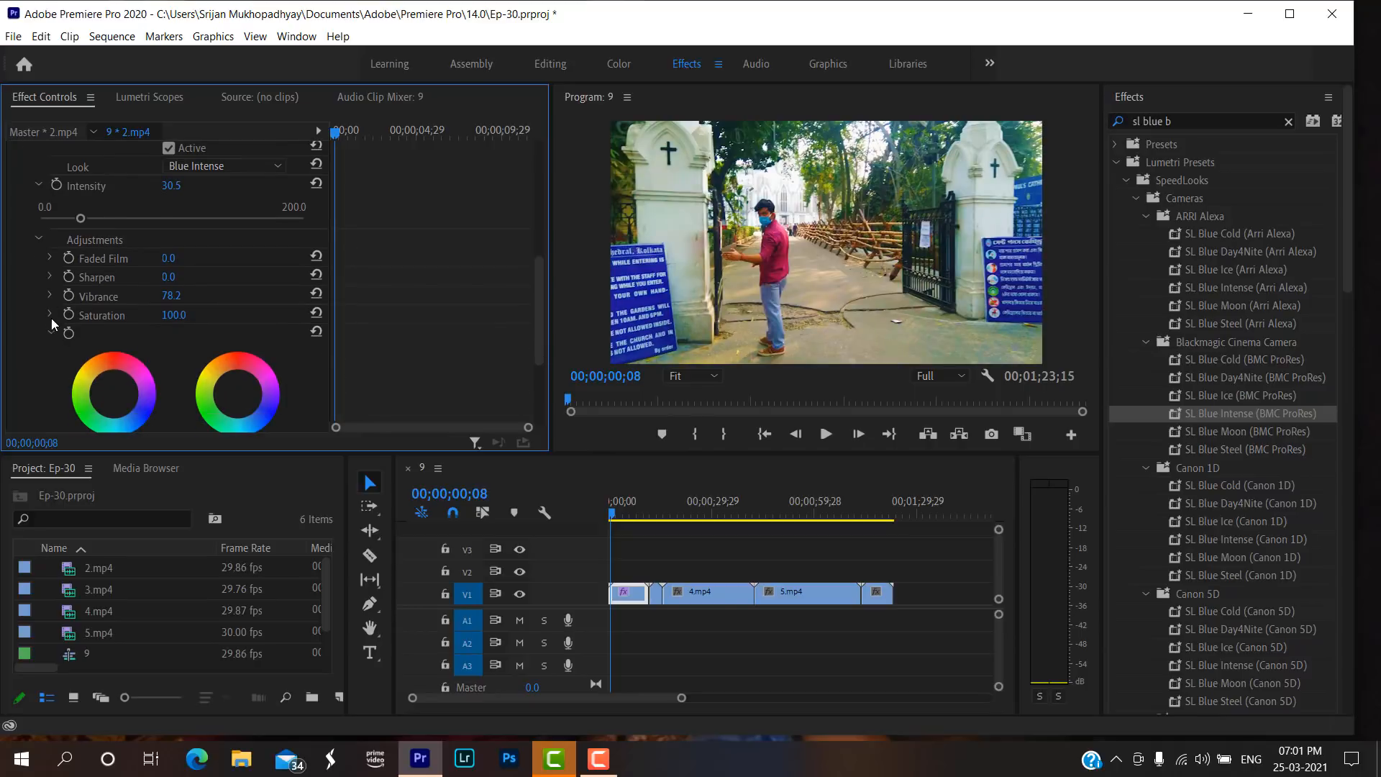
click(49, 315)
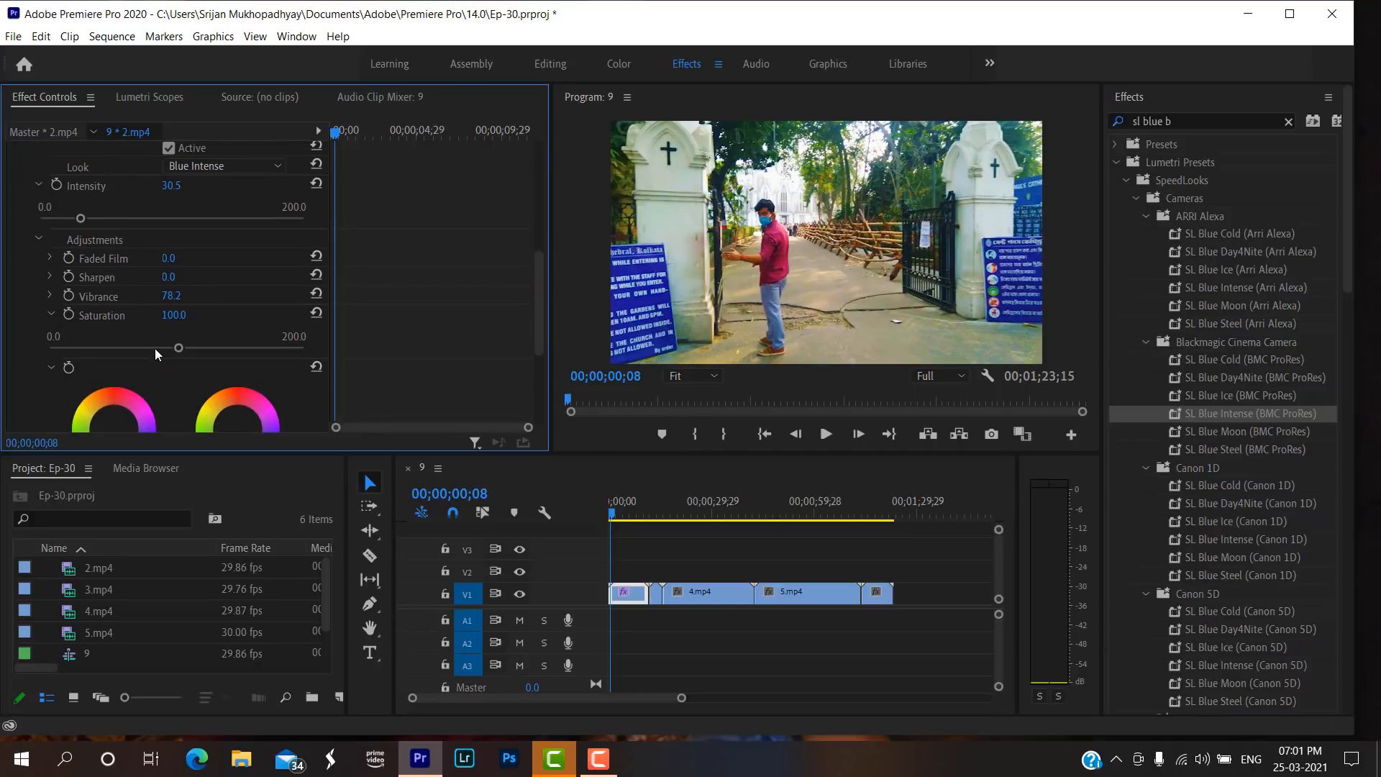
click(173, 315)
key(BackSpace)
key(Return)
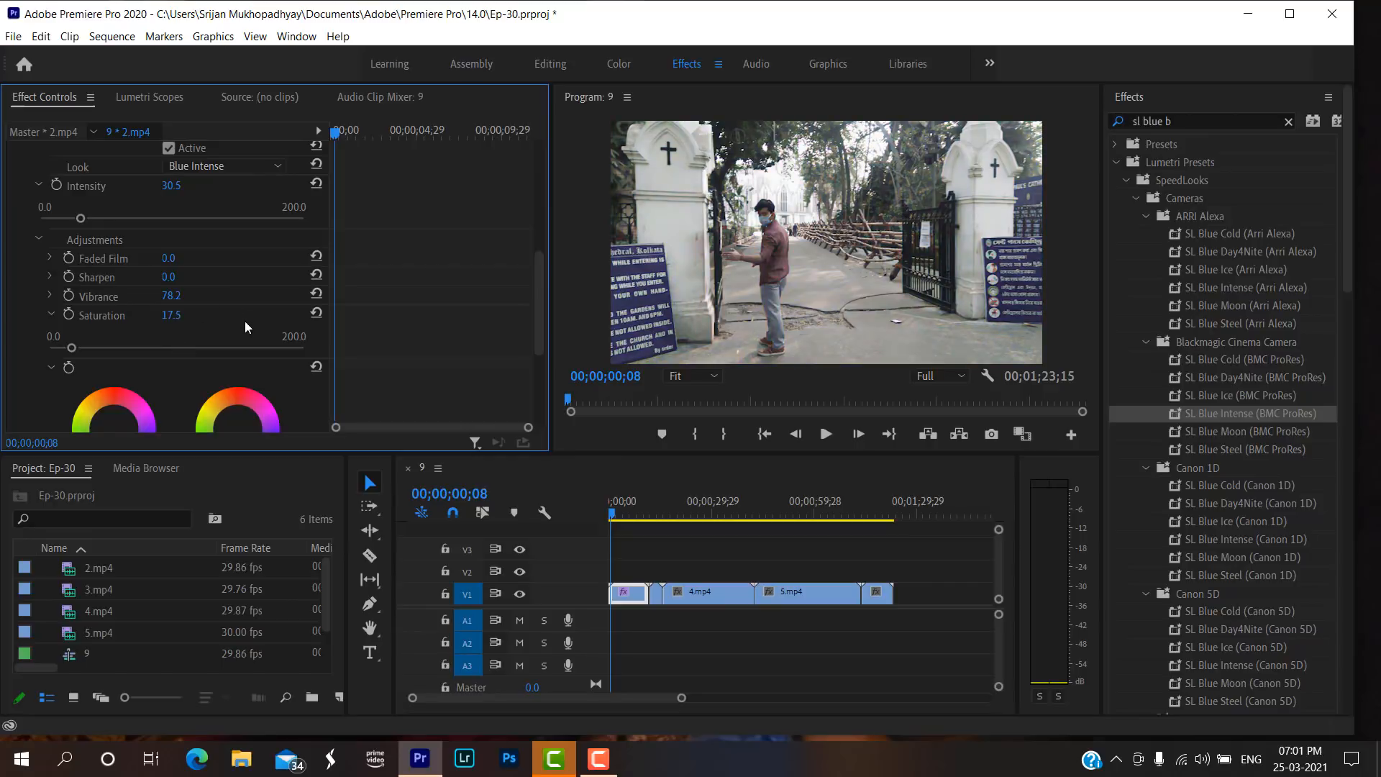
click(193, 321)
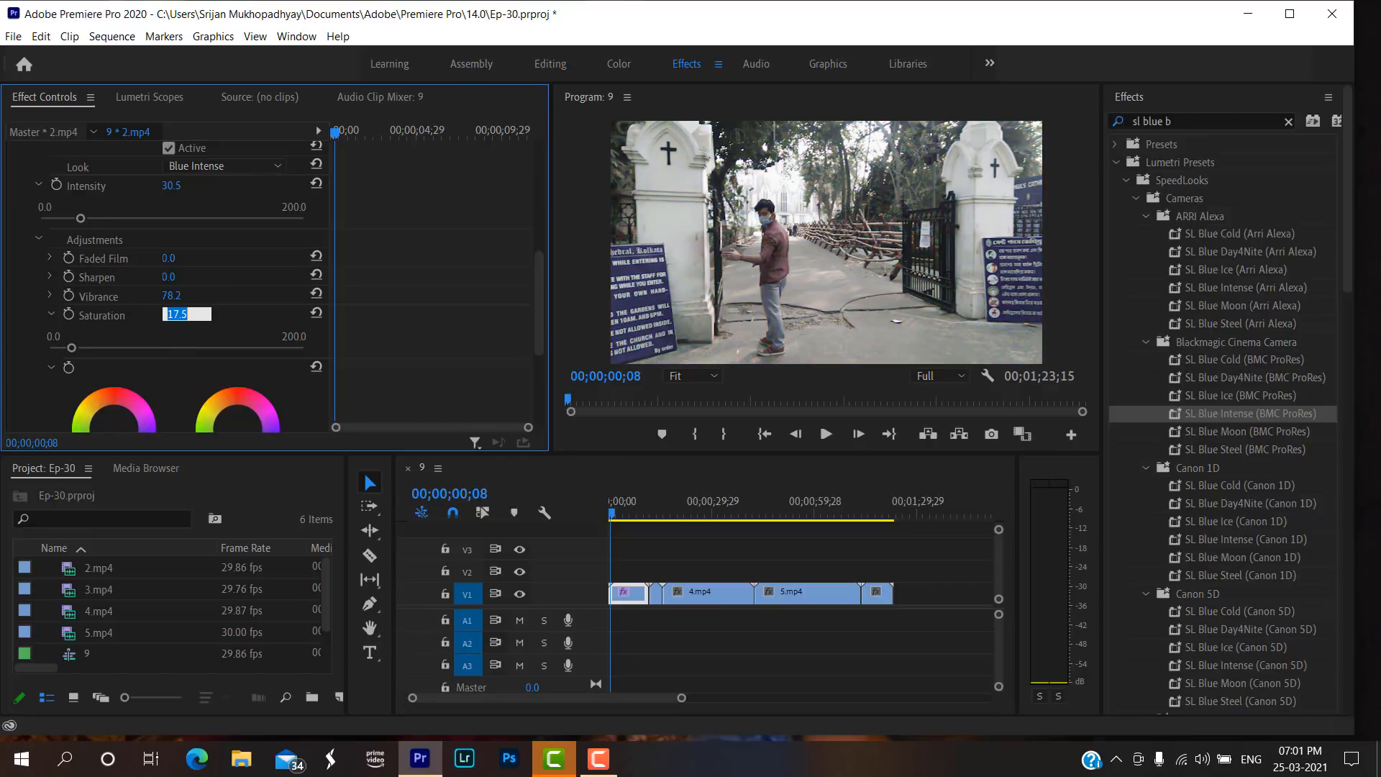
click(49, 315)
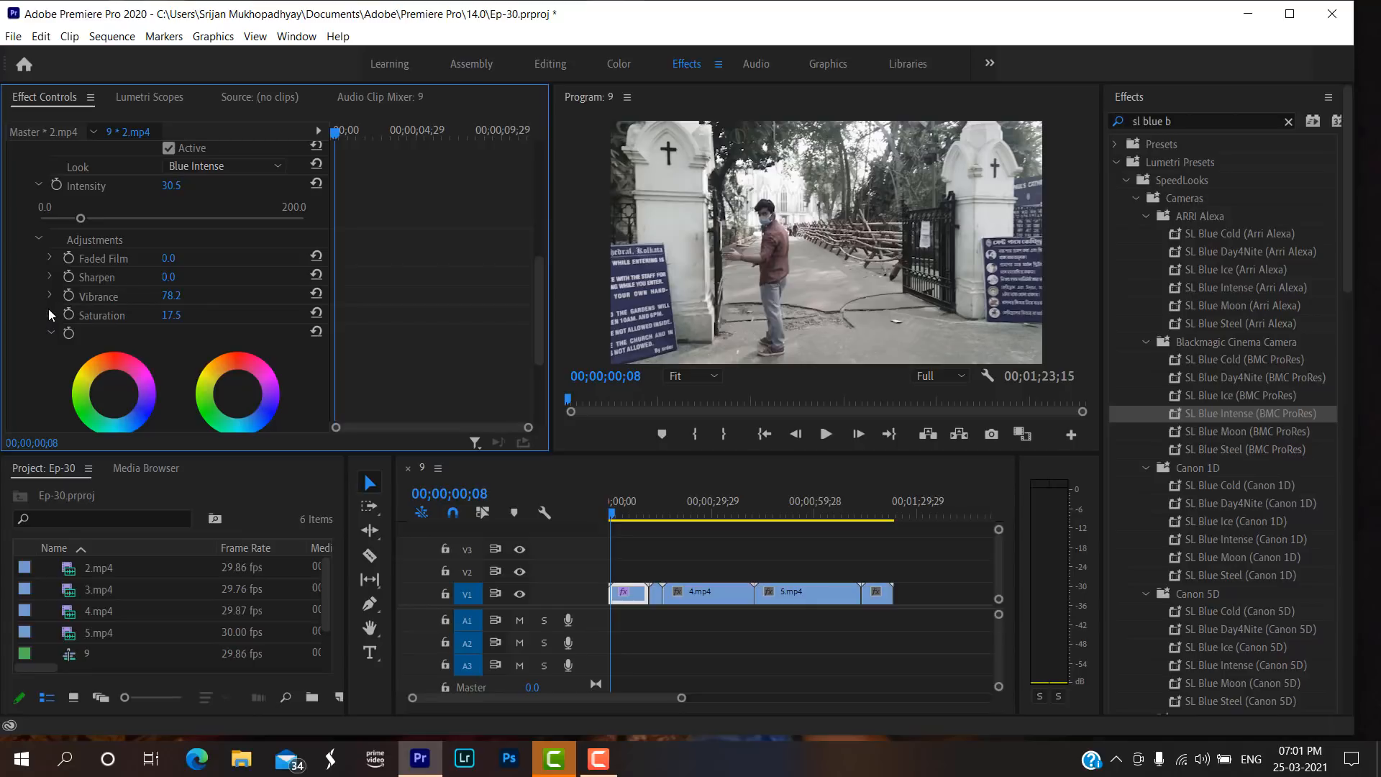
Set the Saturation in the Creative adjustments of 2.mp4 to 117.6.
click(49, 313)
drag(71, 349, 199, 376)
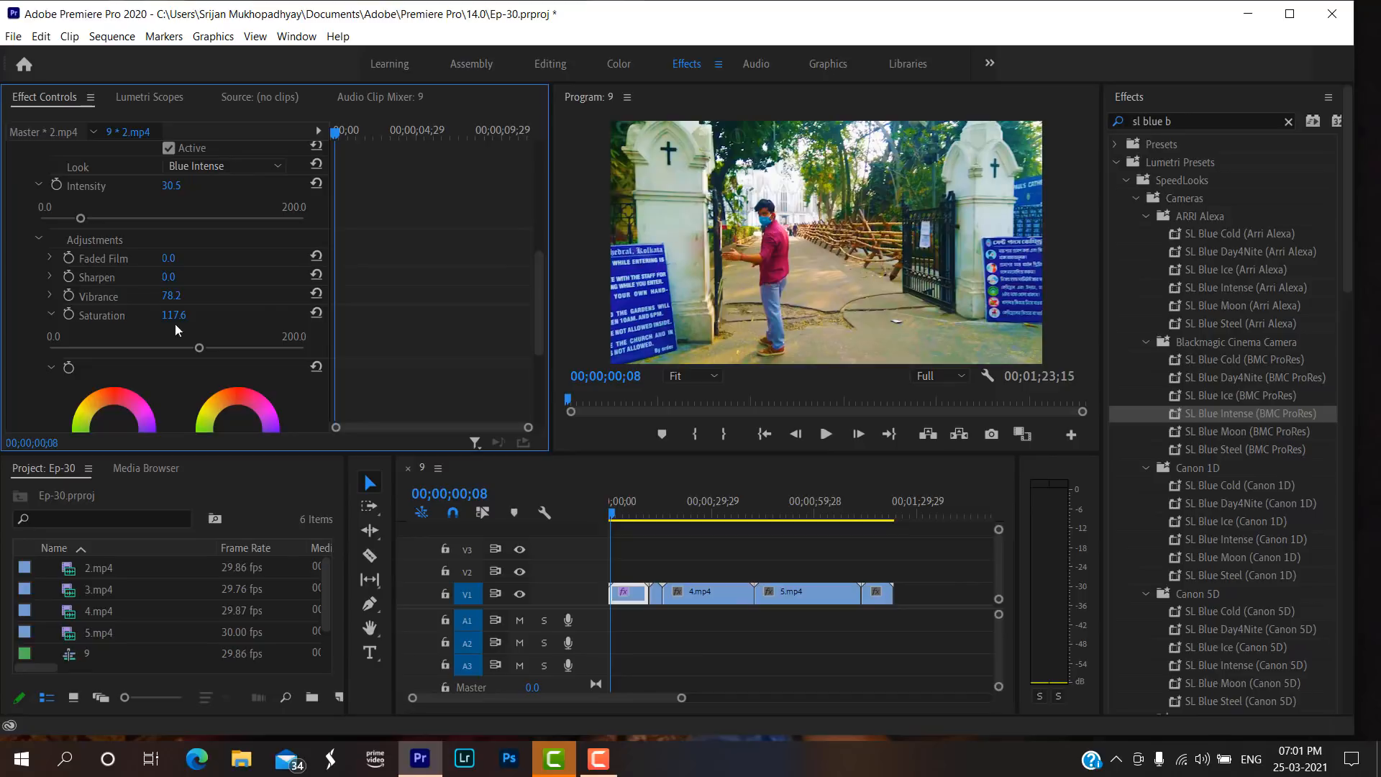
click(56, 315)
scroll(101, 324, down, 4)
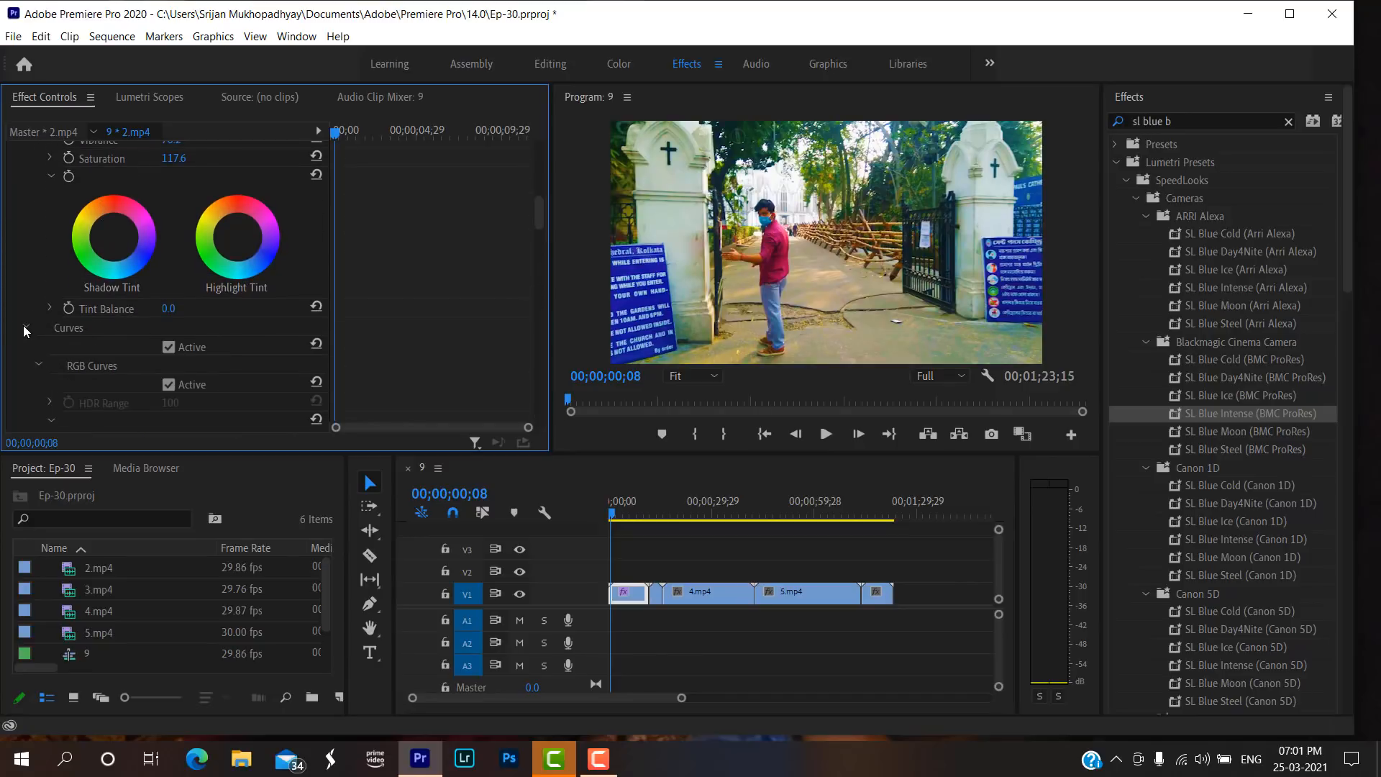
scroll(222, 329, up, 1)
scroll(222, 325, up, 3)
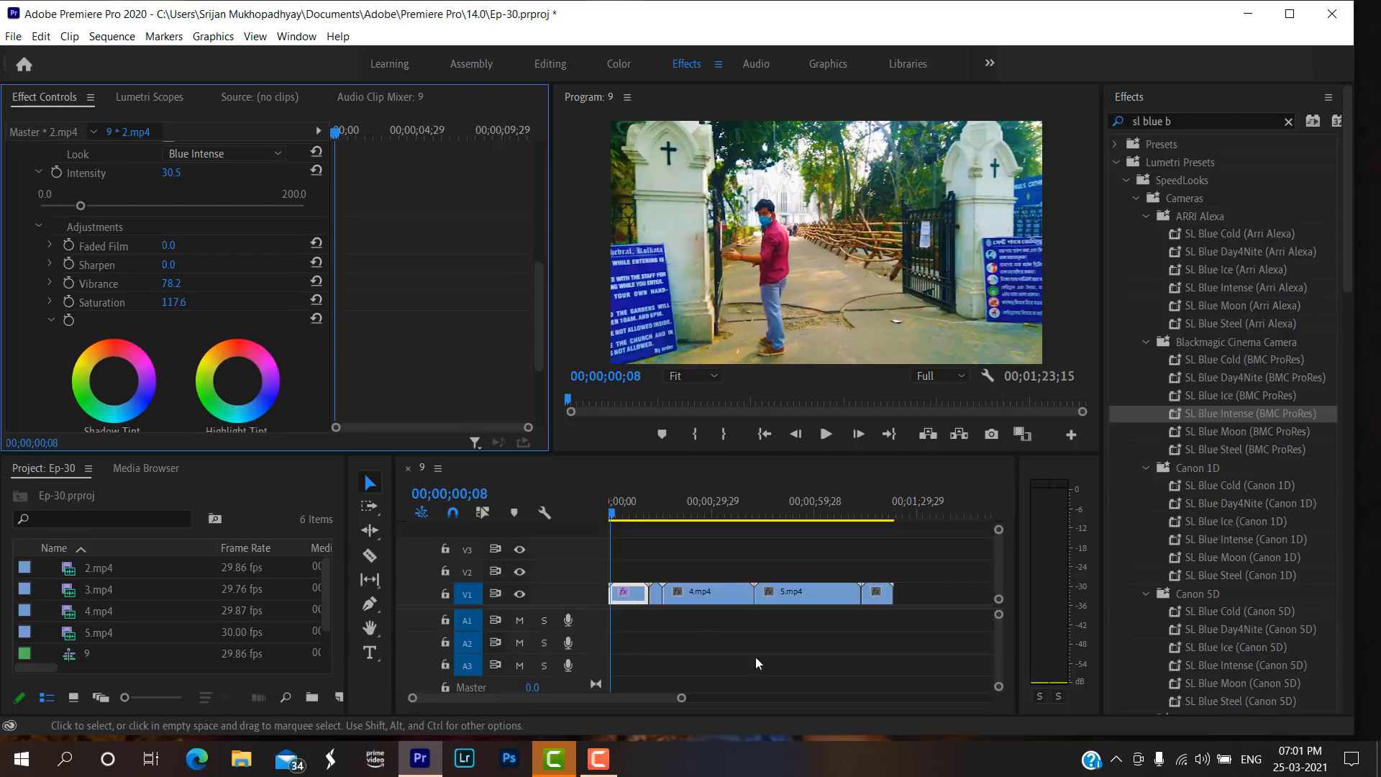
Copy the adjusted Lumetri Color effect from 2.mp4 and paste it onto all the following clips on V1.
click(670, 513)
click(613, 513)
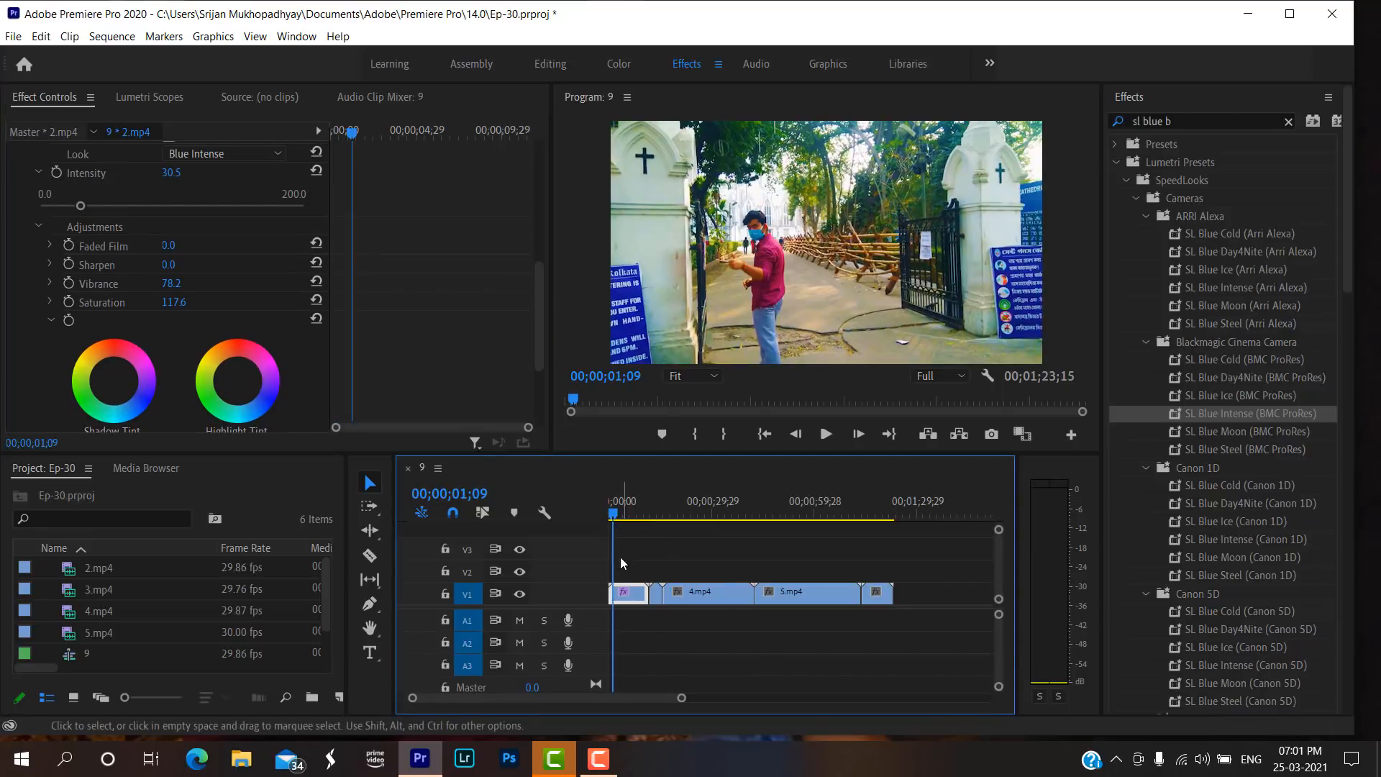
scroll(202, 442, up, 1)
scroll(108, 344, up, 5)
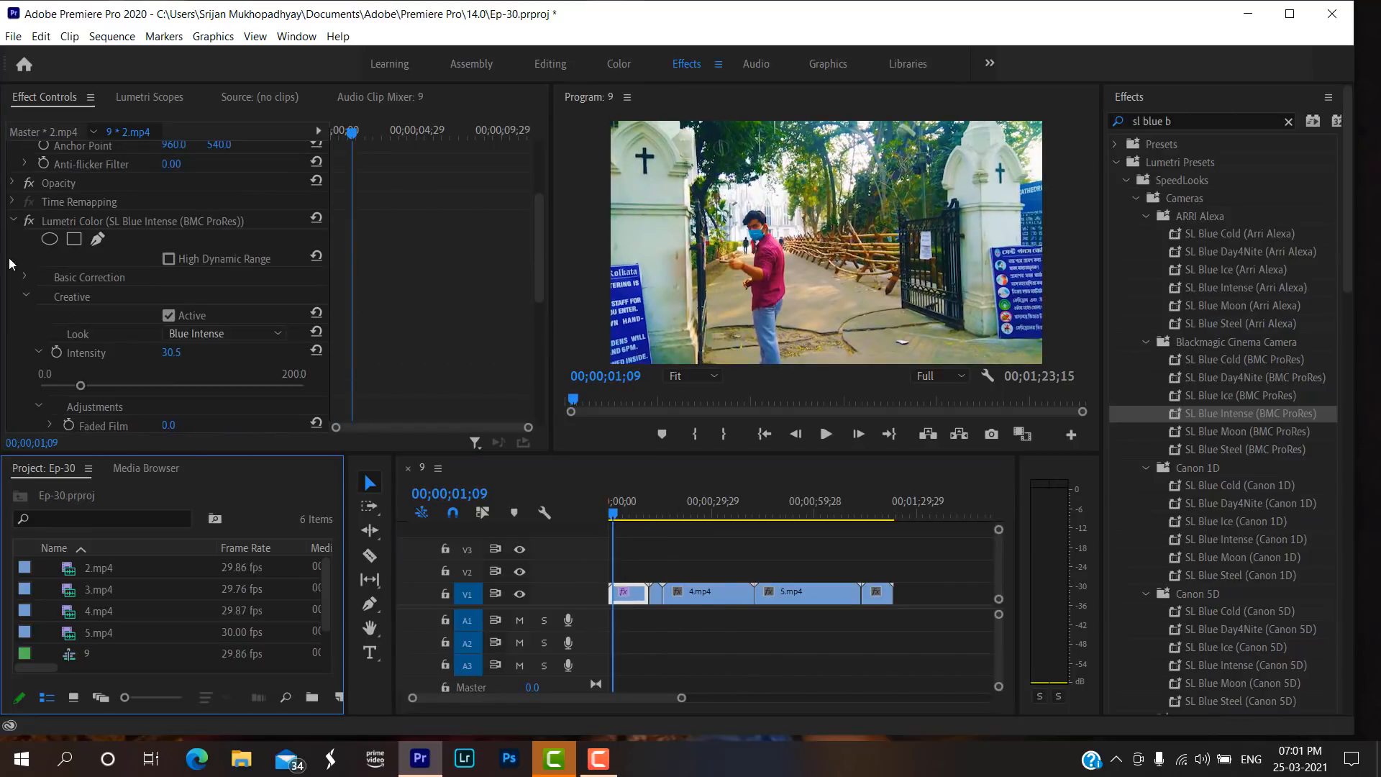
click(12, 239)
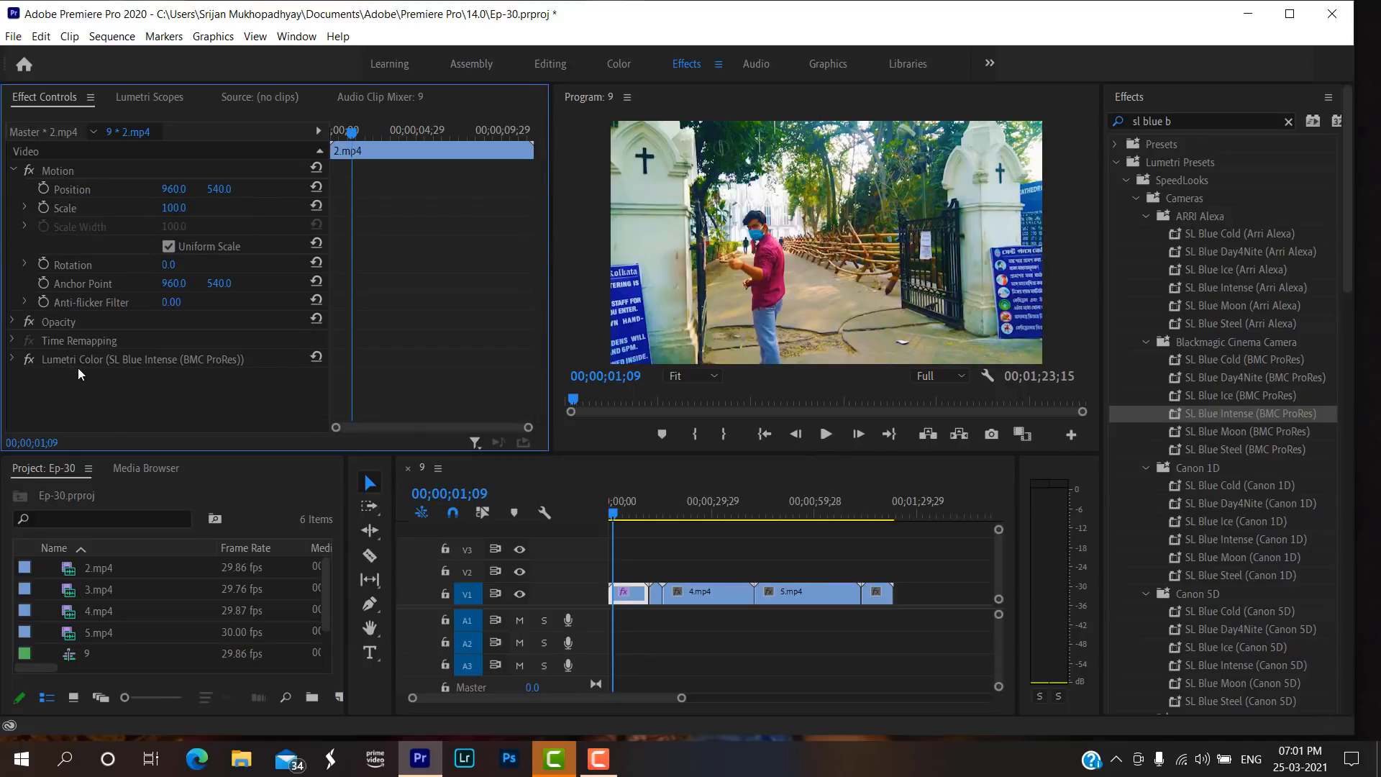
click(138, 363)
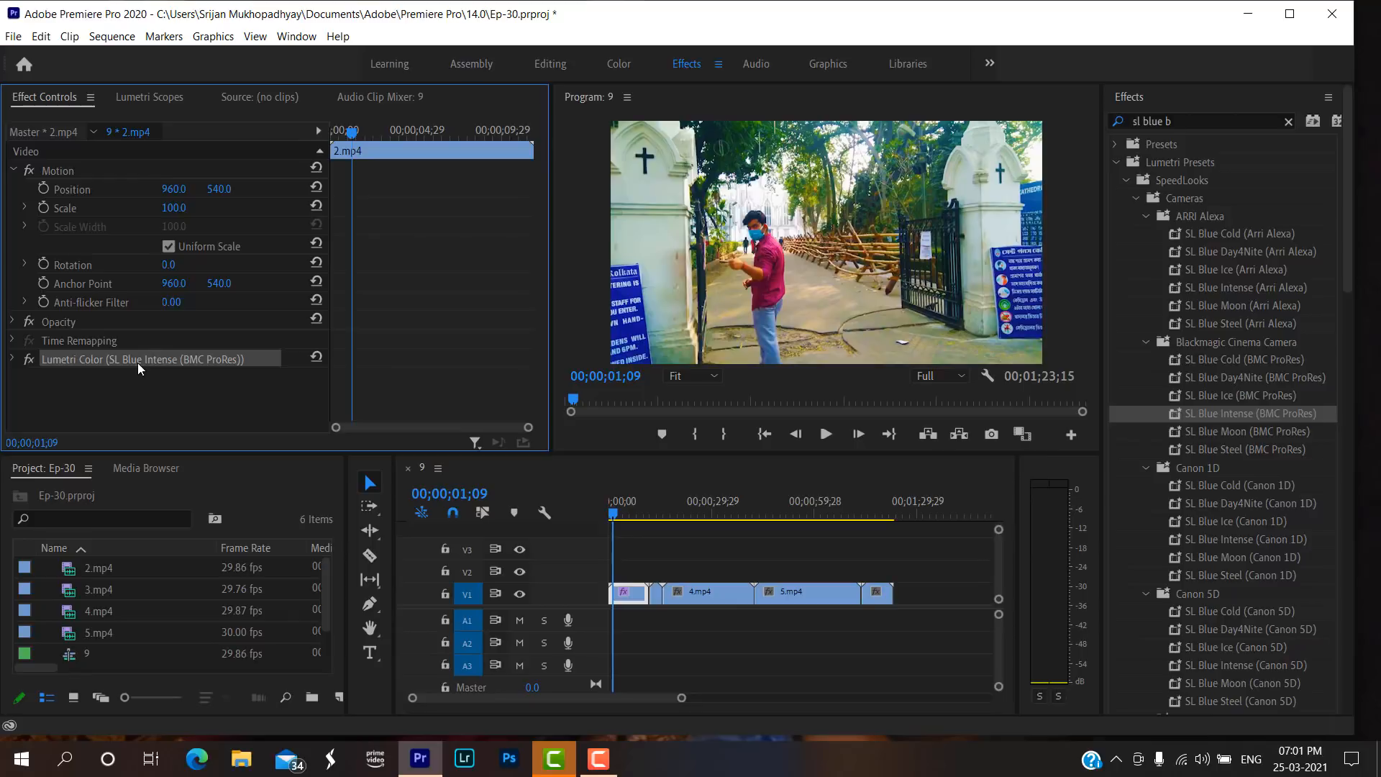
click(655, 593)
drag(655, 631, 889, 554)
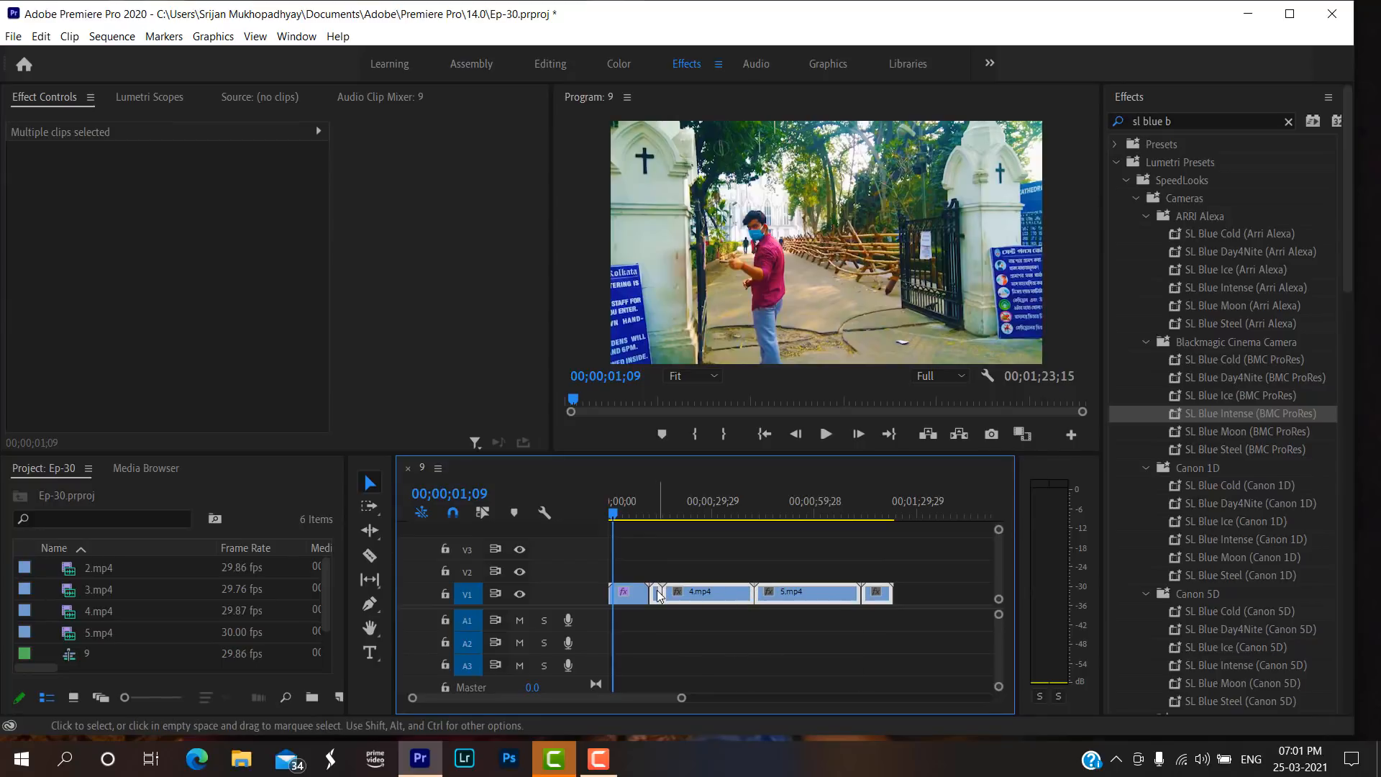
click(696, 512)
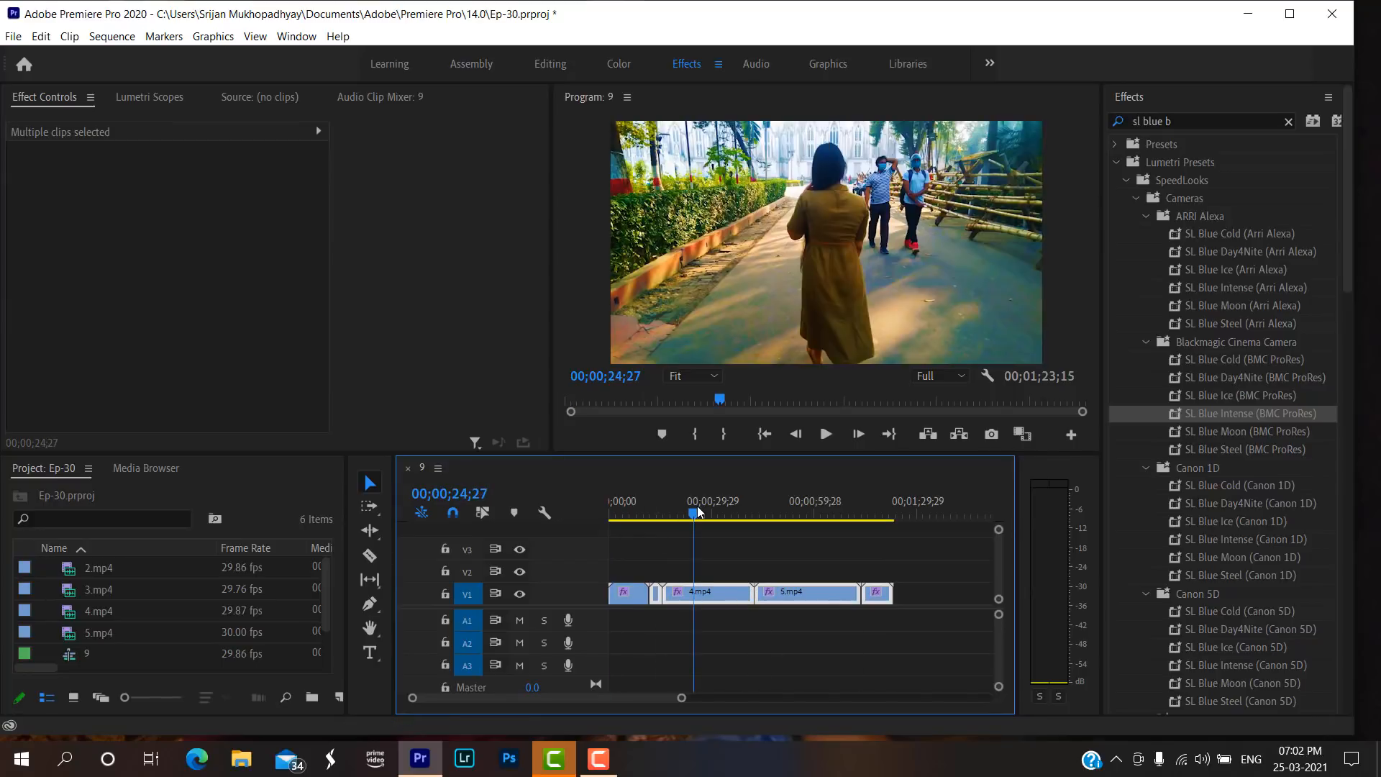
drag(693, 512, 635, 531)
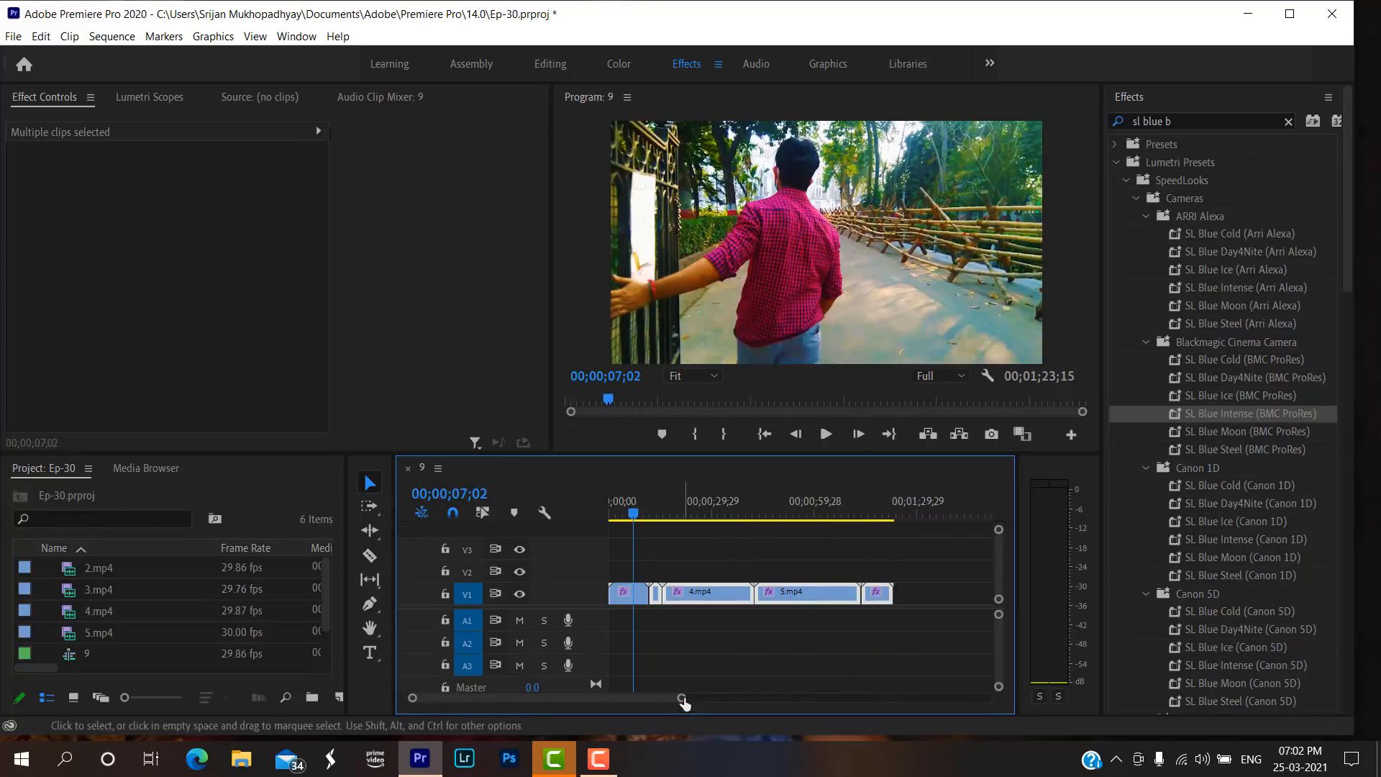
Play the opening of 2.mp4 to find the cut point and split the clip at 00;00;04;01 with the Razor tool.
drag(680, 698, 648, 699)
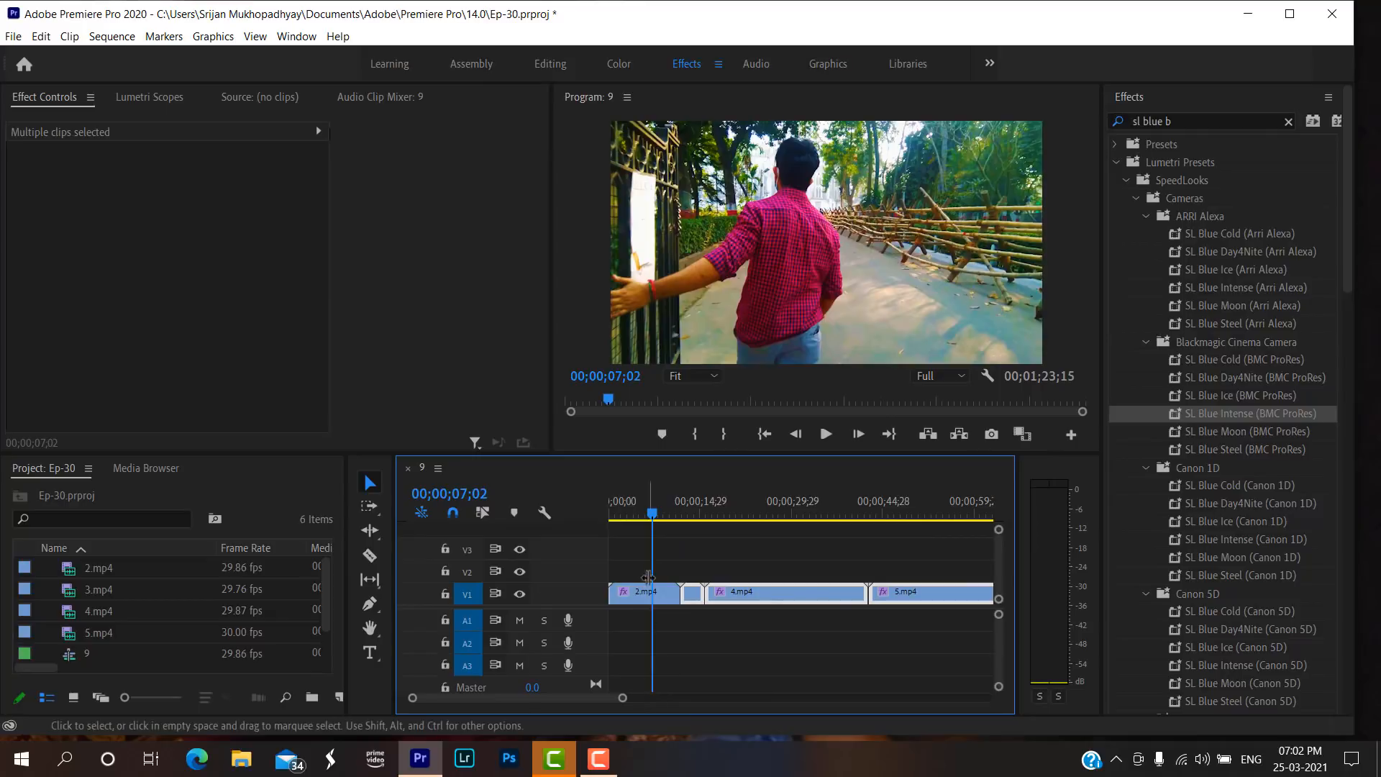
drag(636, 515, 610, 515)
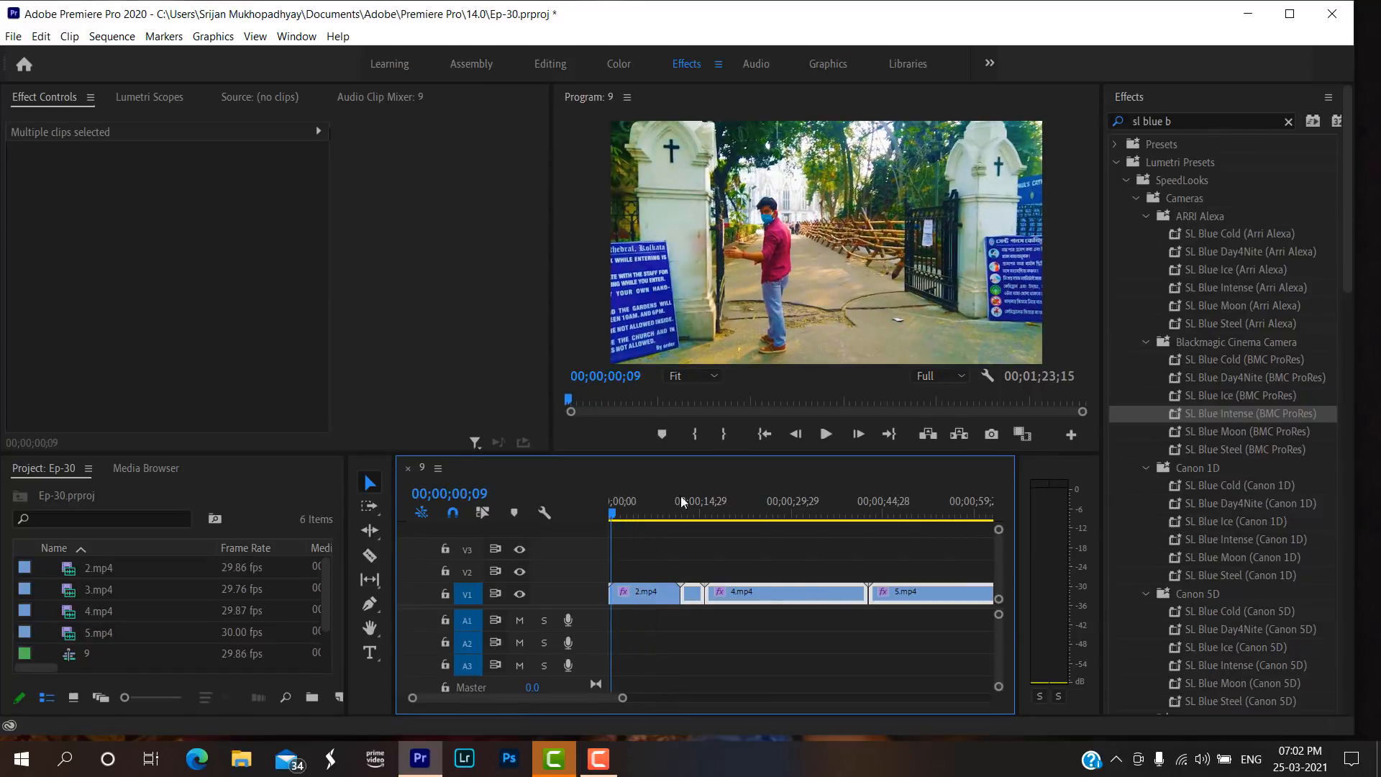
click(827, 434)
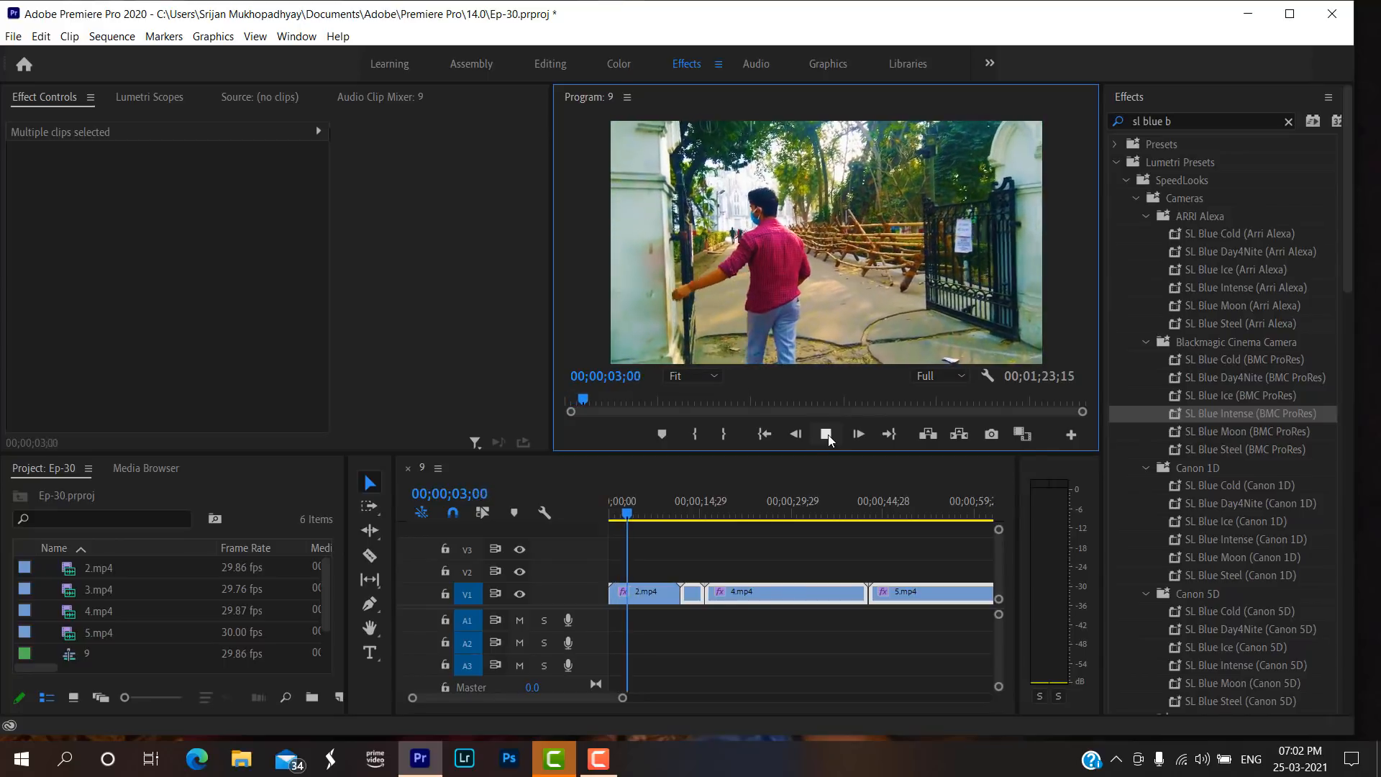
click(827, 435)
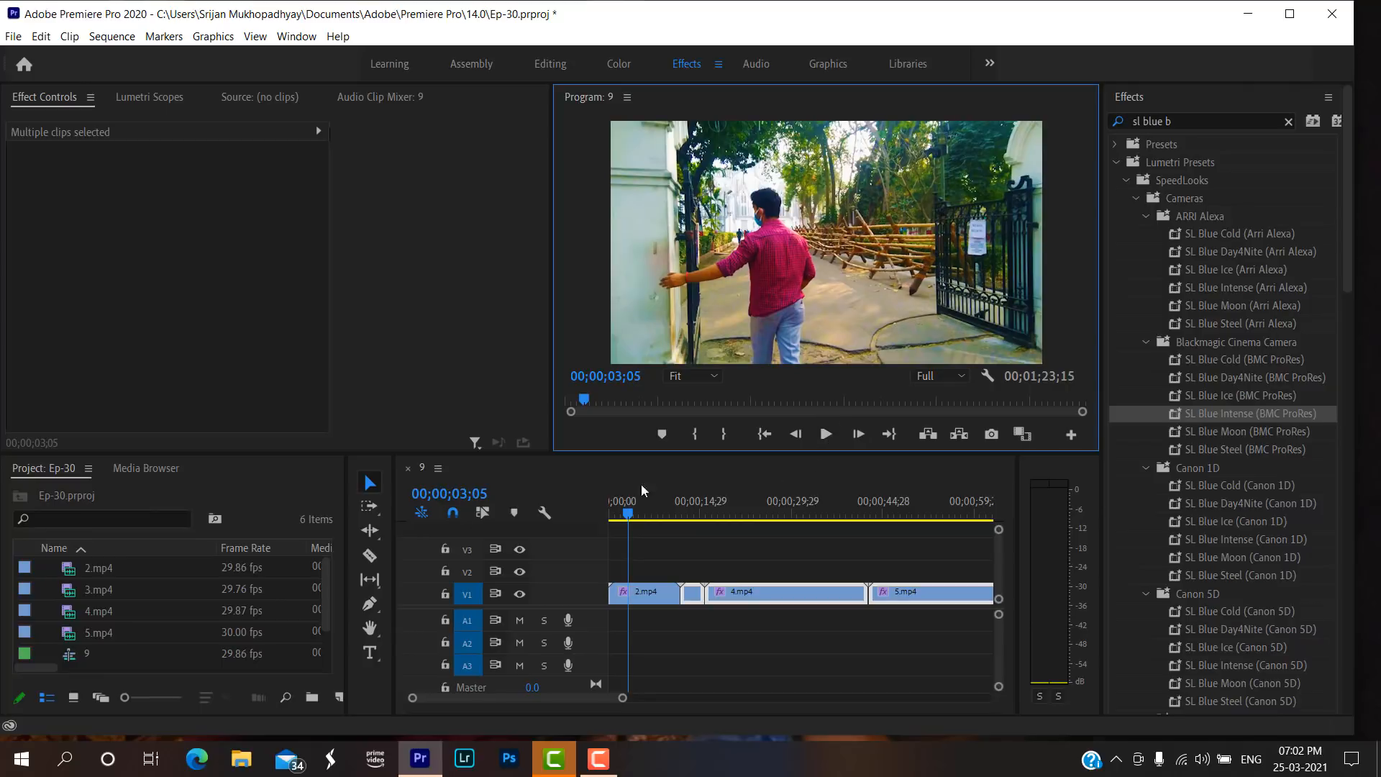
drag(628, 520, 611, 519)
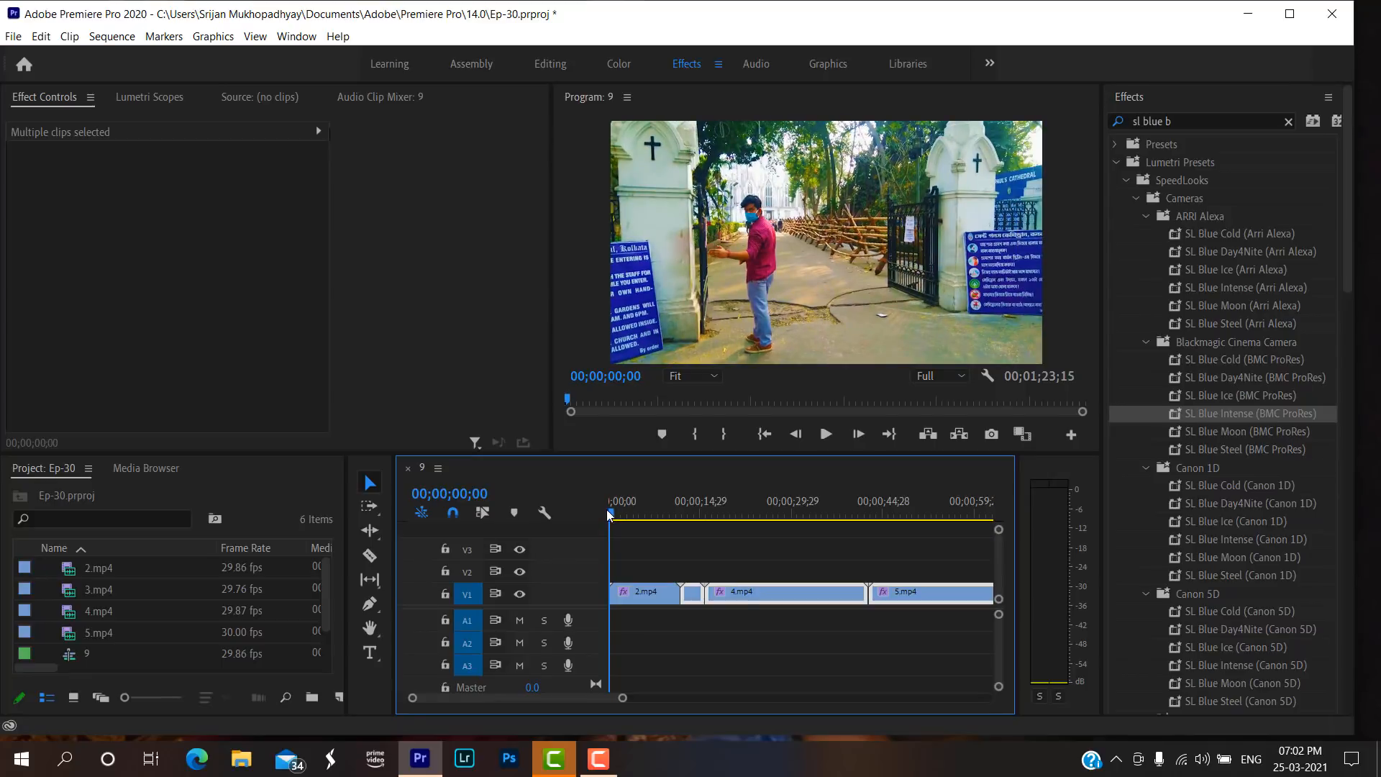
click(823, 437)
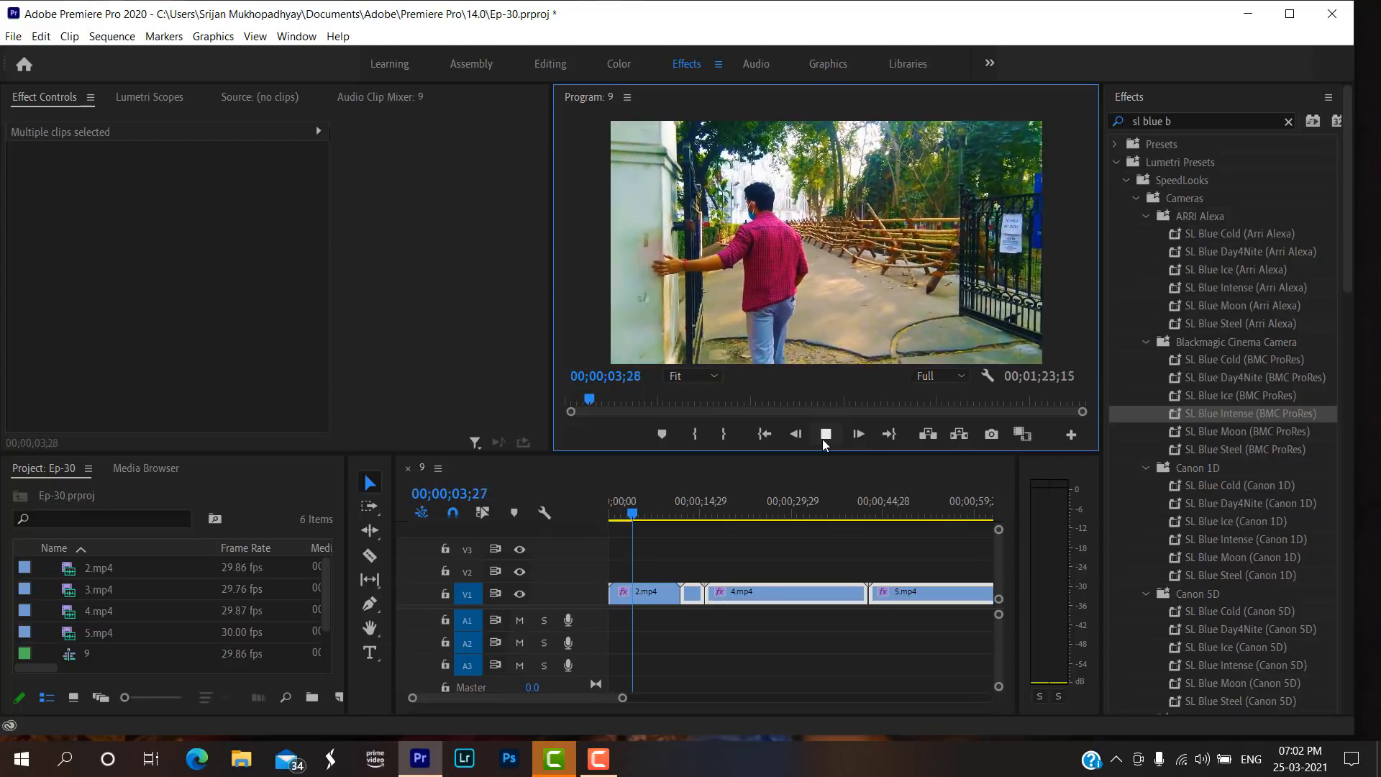
click(822, 439)
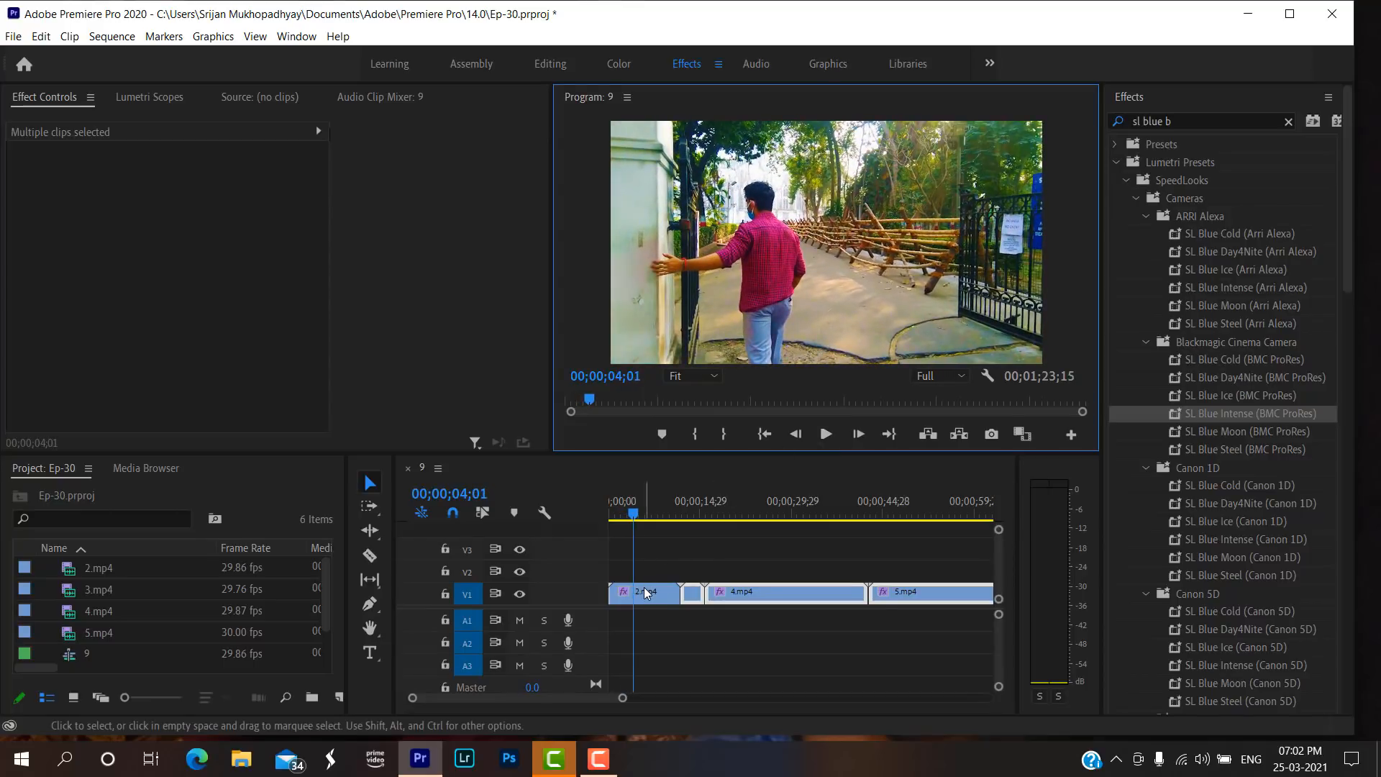
key(c)
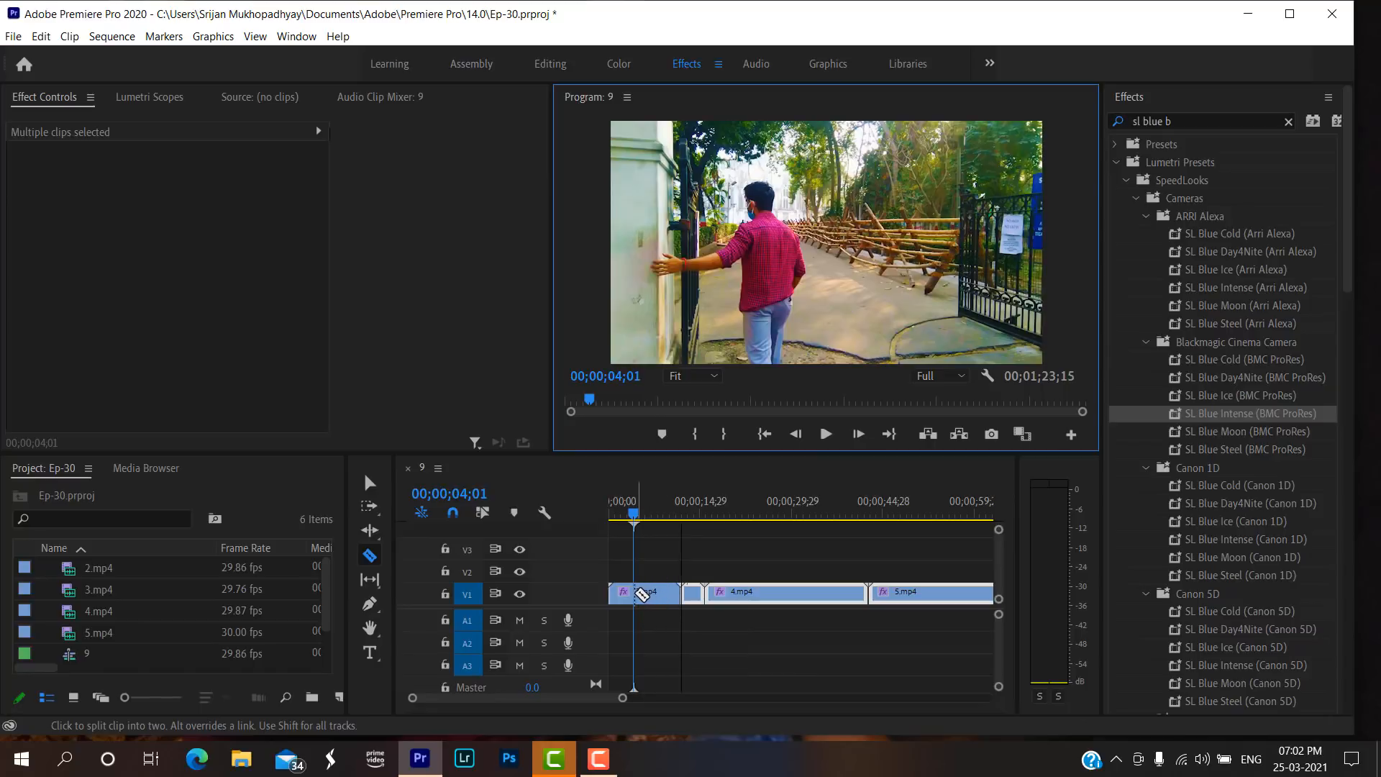
click(637, 594)
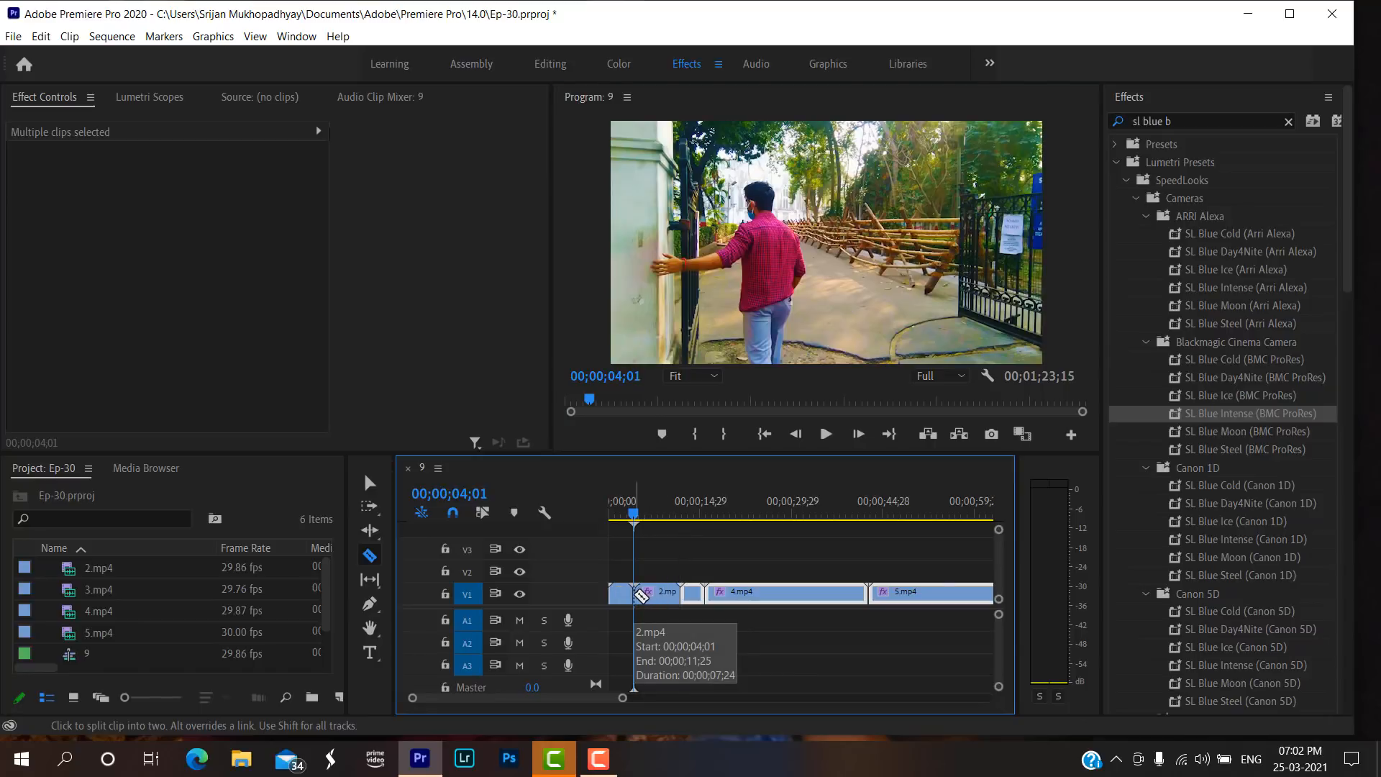
key(v)
Swap the two parts of 2.mp4 on V1 so the second part starts the sequence and the first part follows it.
click(620, 594)
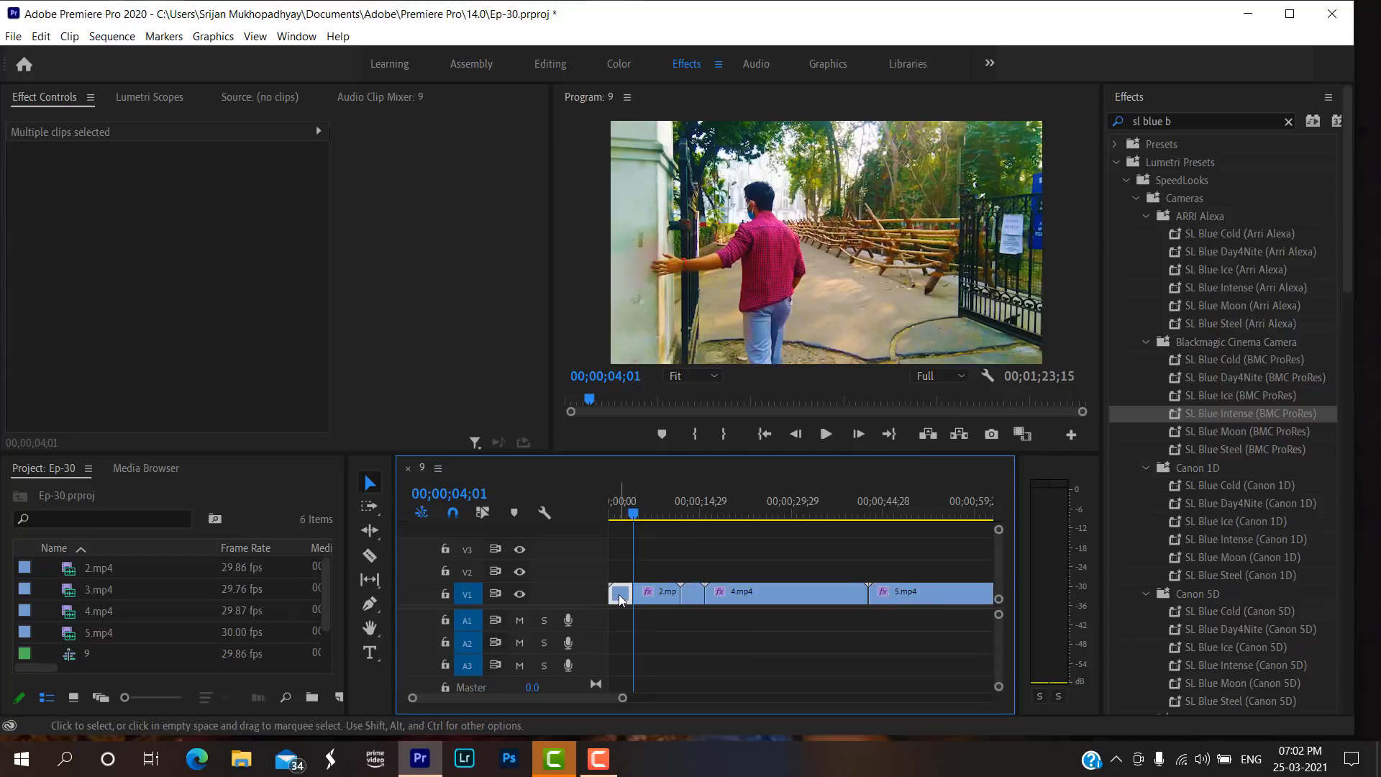
drag(620, 594, 692, 570)
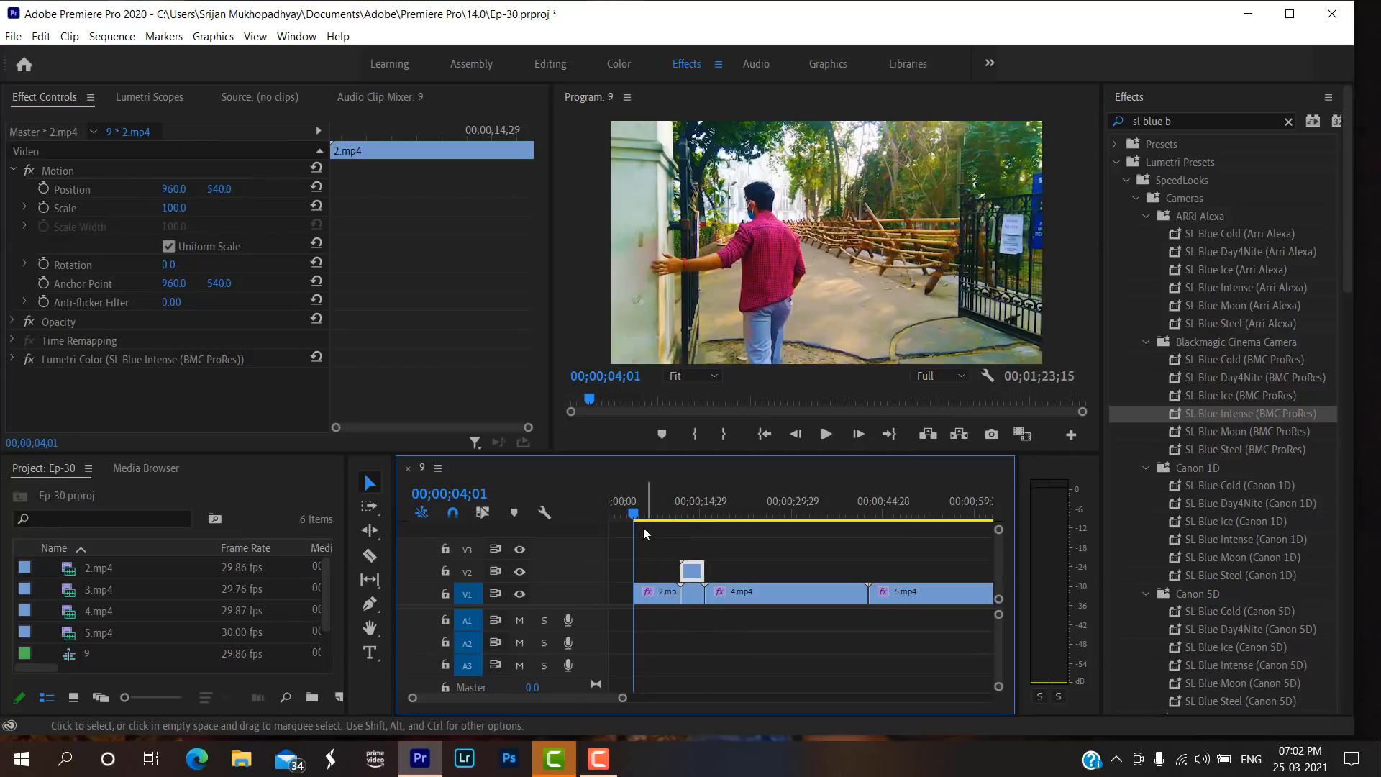
click(825, 434)
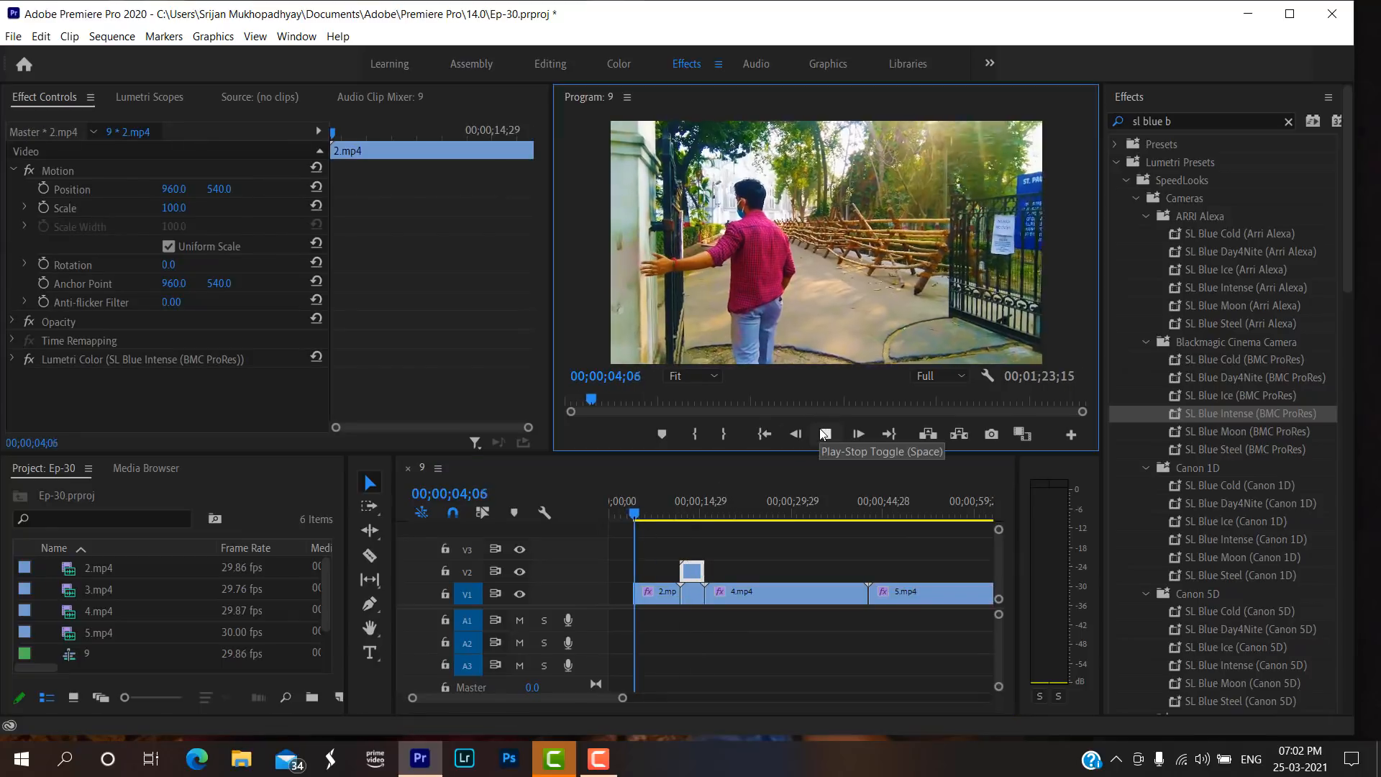
click(825, 434)
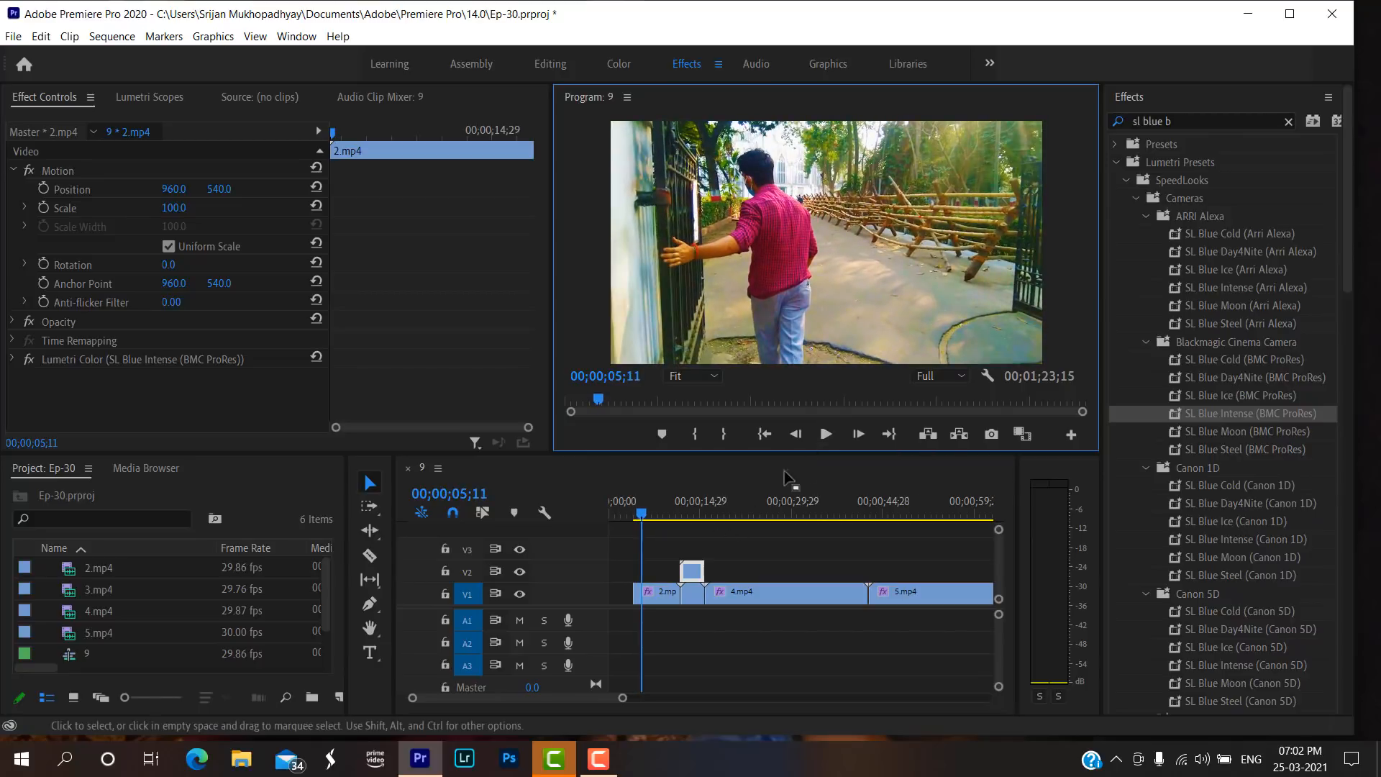
click(826, 434)
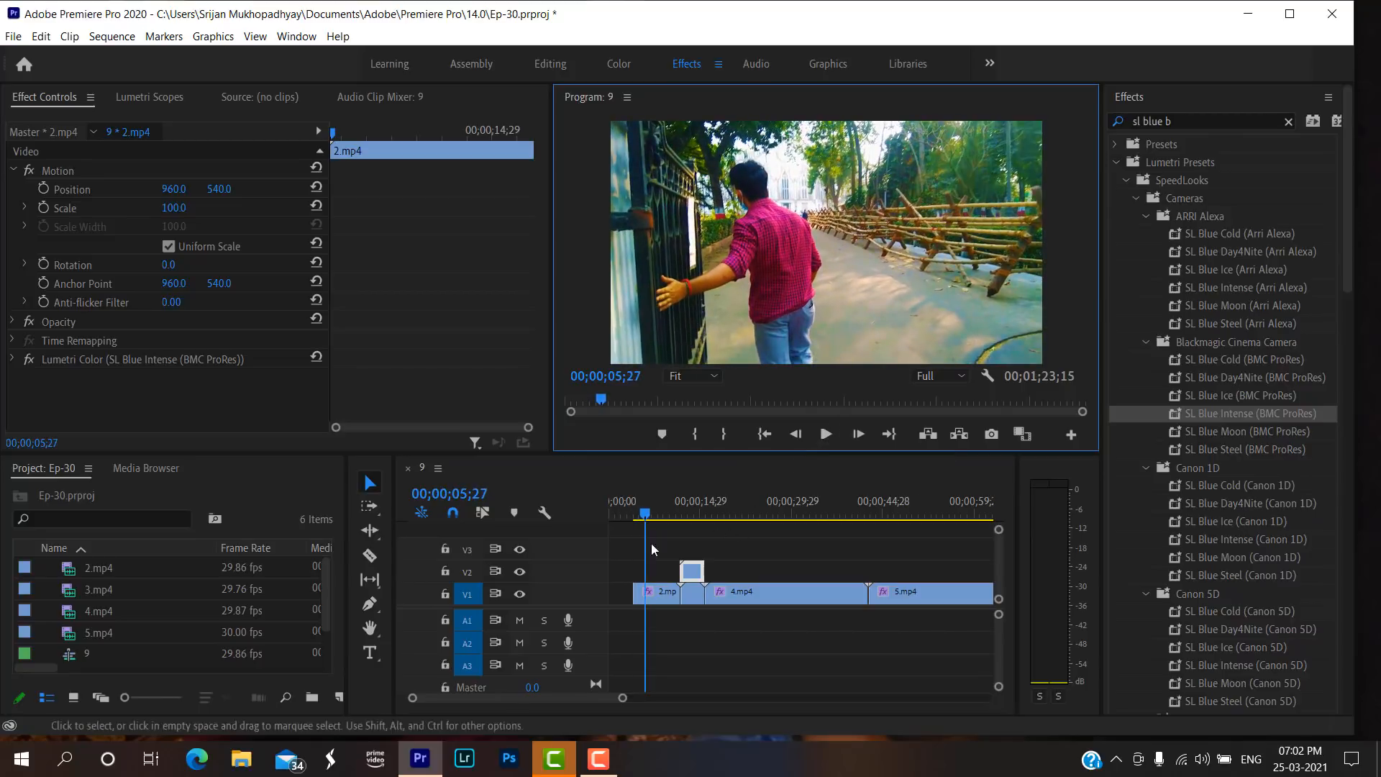
mouse_move(657, 593)
mouse_down()
mouse_move(620, 602)
mouse_move(680, 575)
mouse_move(665, 594)
mouse_up()
click(685, 573)
Play back the swapped parts of 2.mp4, delete the relocated first part and close the gap it leaves on V1.
drag(645, 514, 611, 514)
click(826, 434)
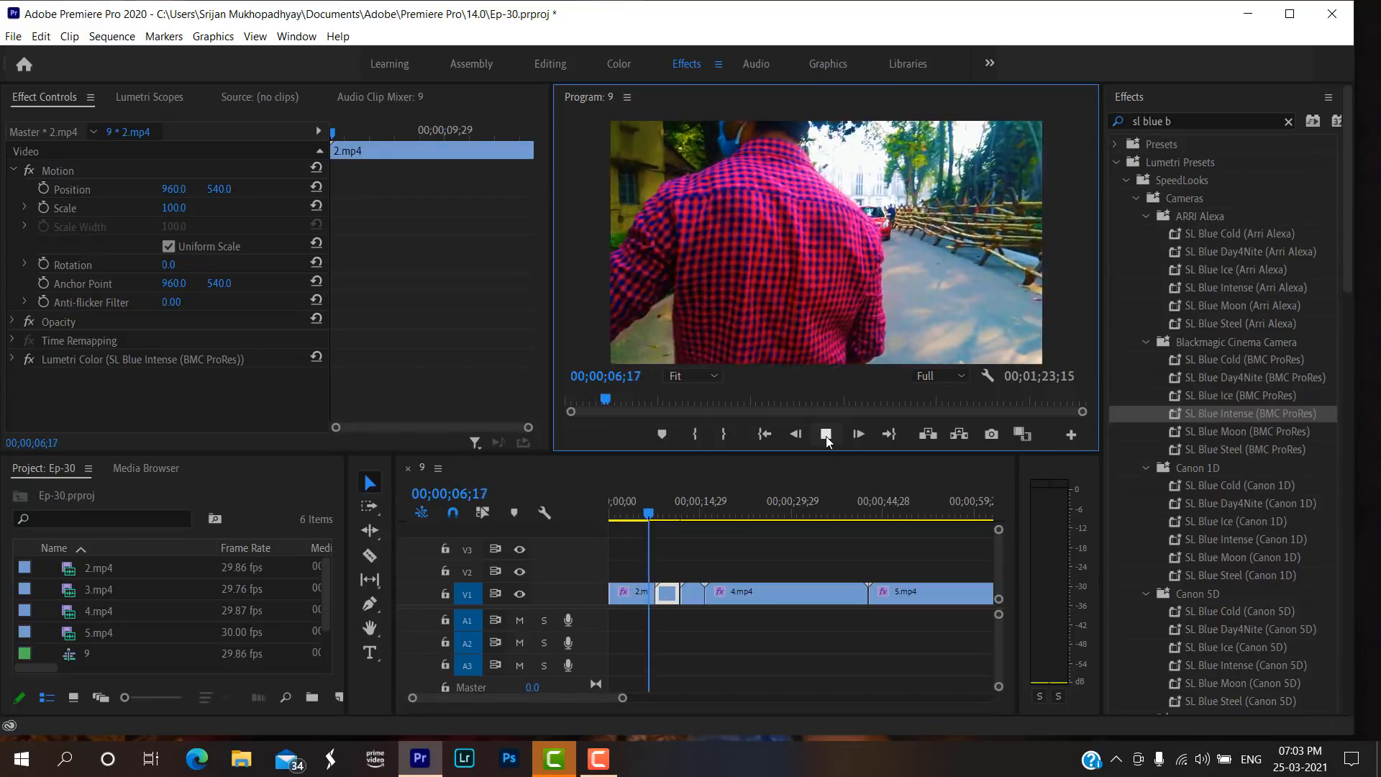
click(826, 434)
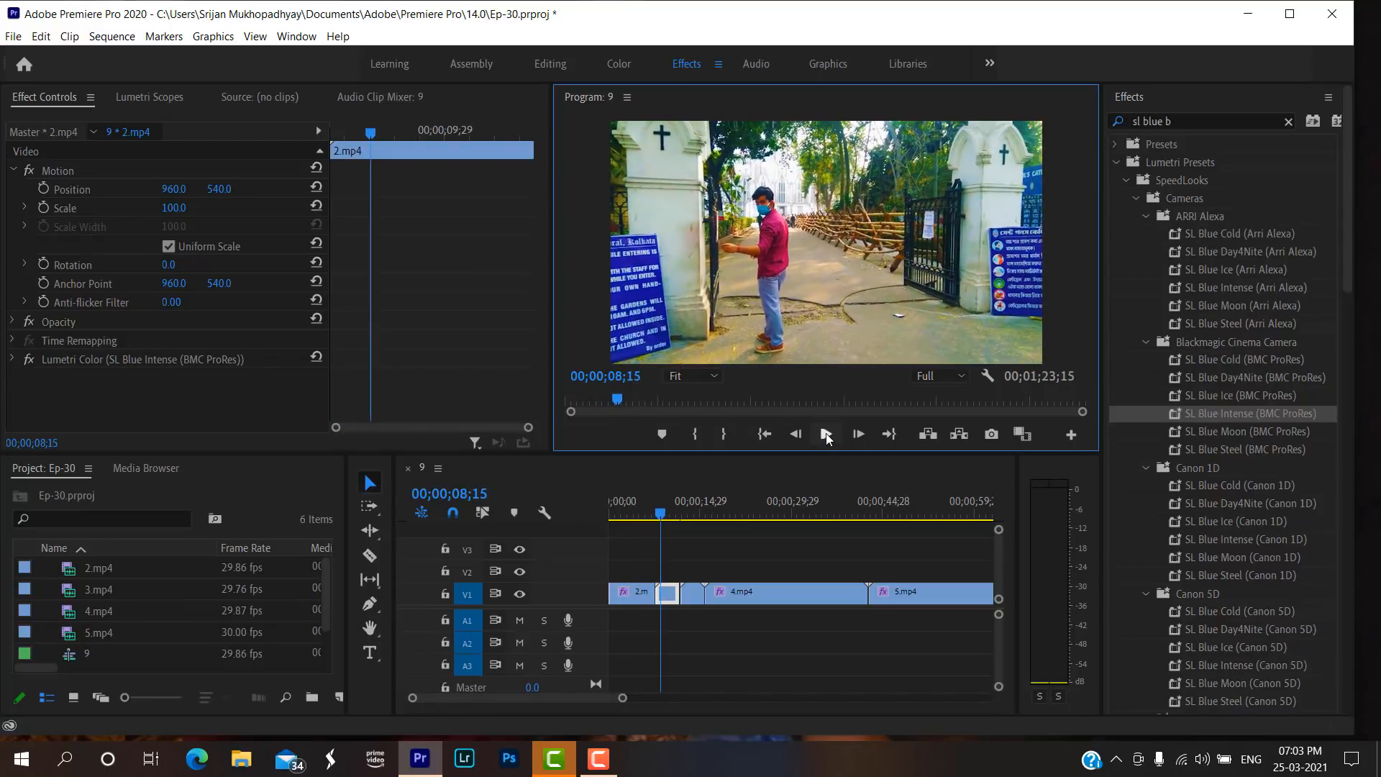
click(672, 595)
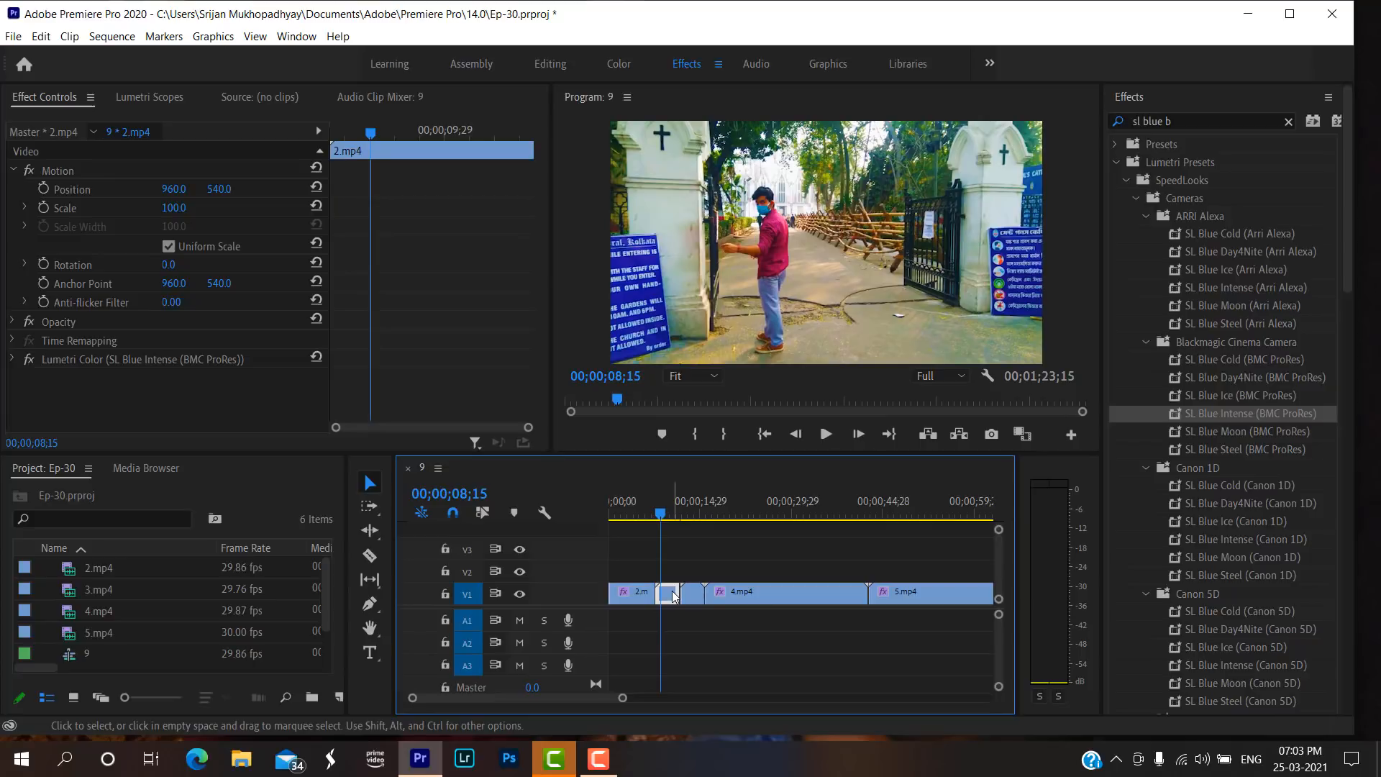
key(Delete)
click(668, 594)
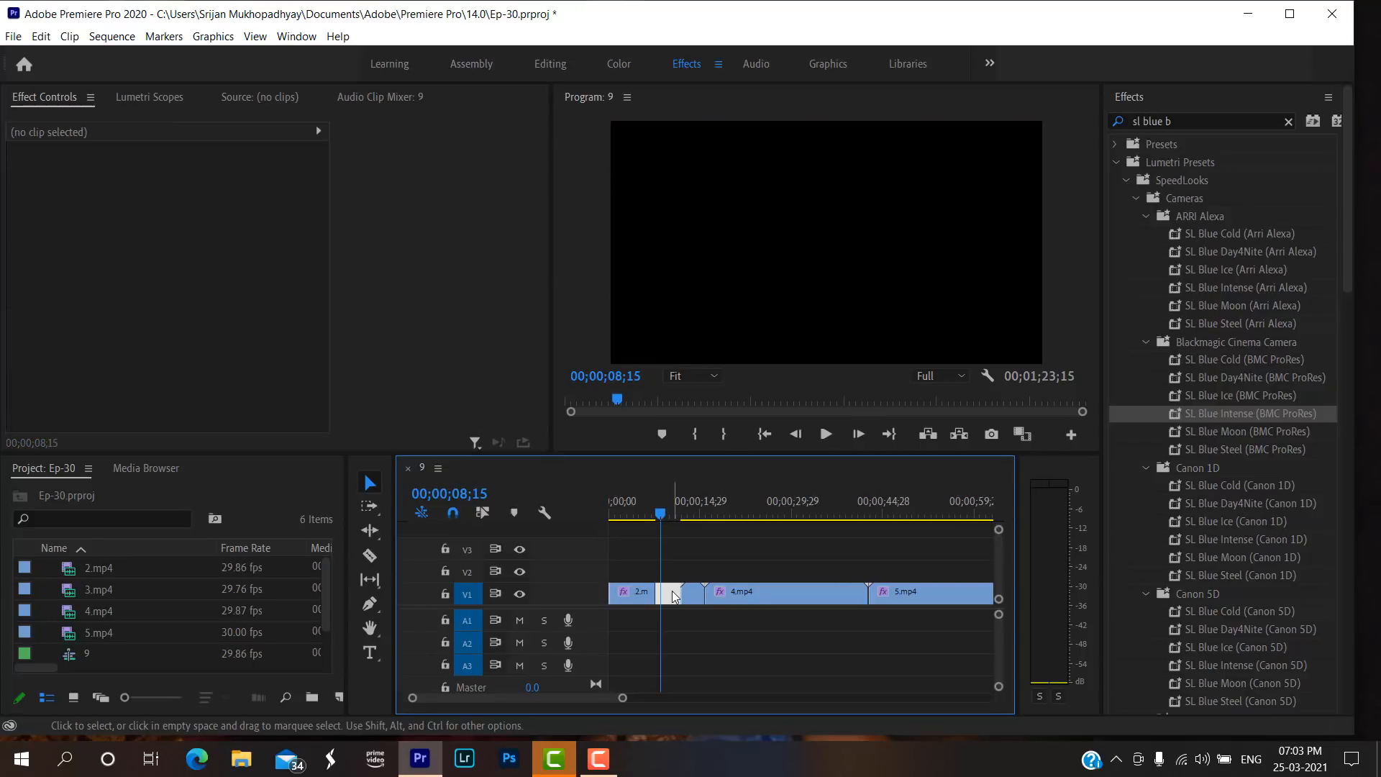
key(Delete)
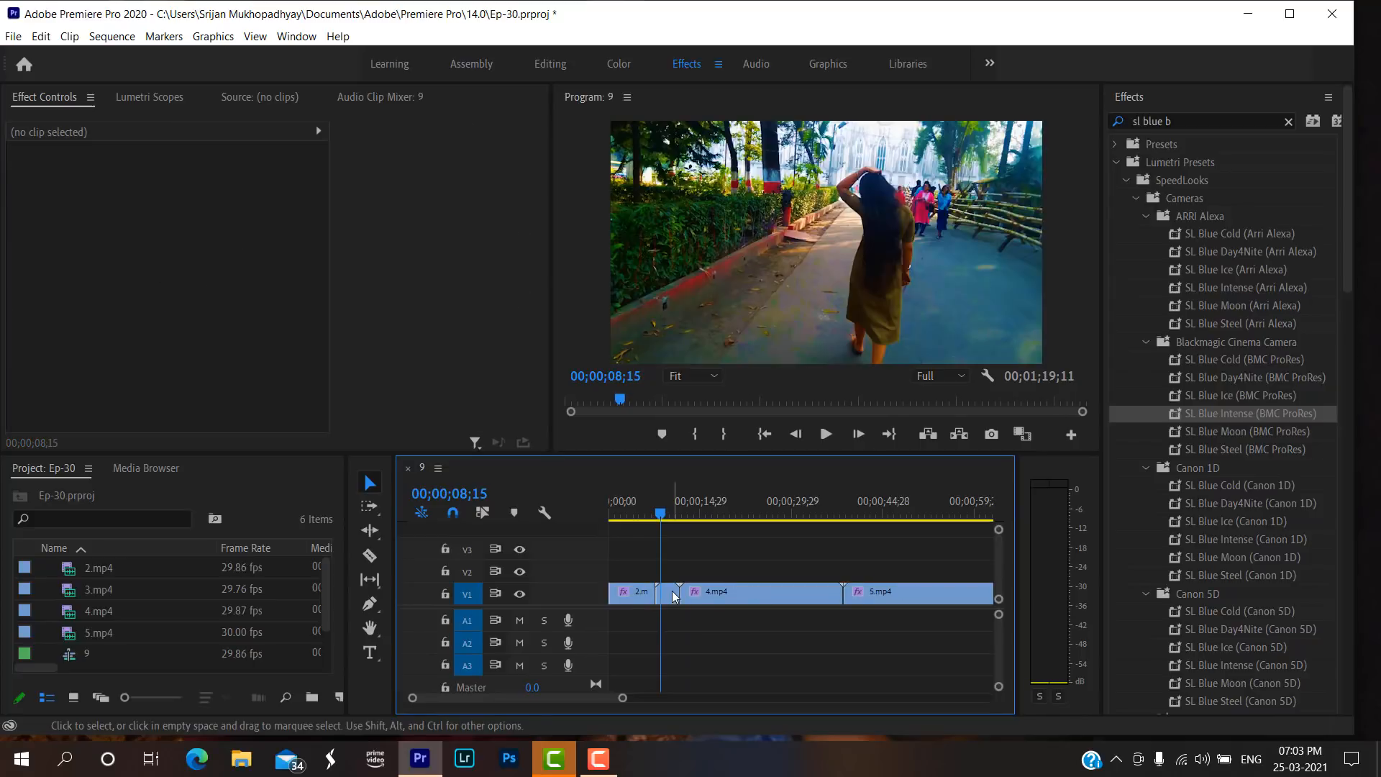
Play and scrub the sequence across the cuts from 2.mp4 to 4.mp4 to review the transitions.
click(827, 435)
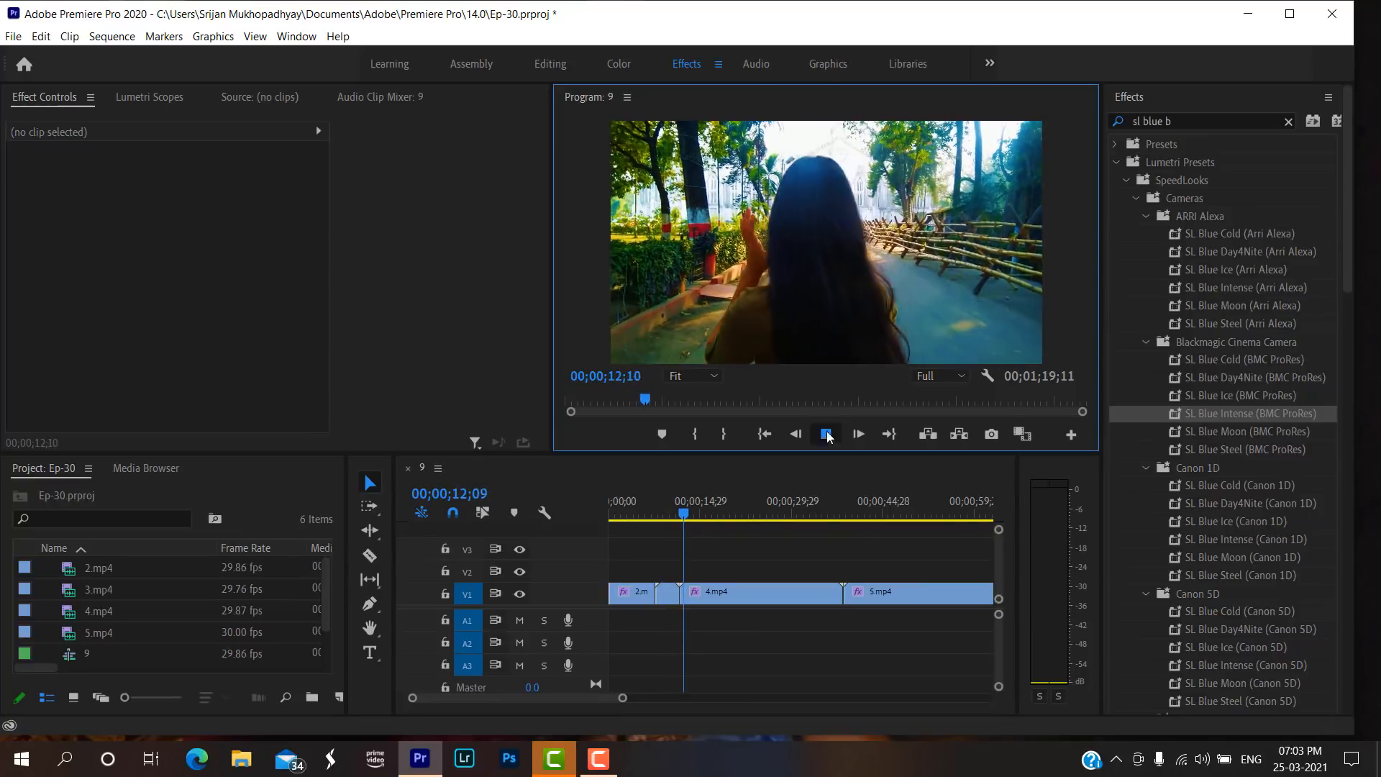
click(827, 434)
click(669, 514)
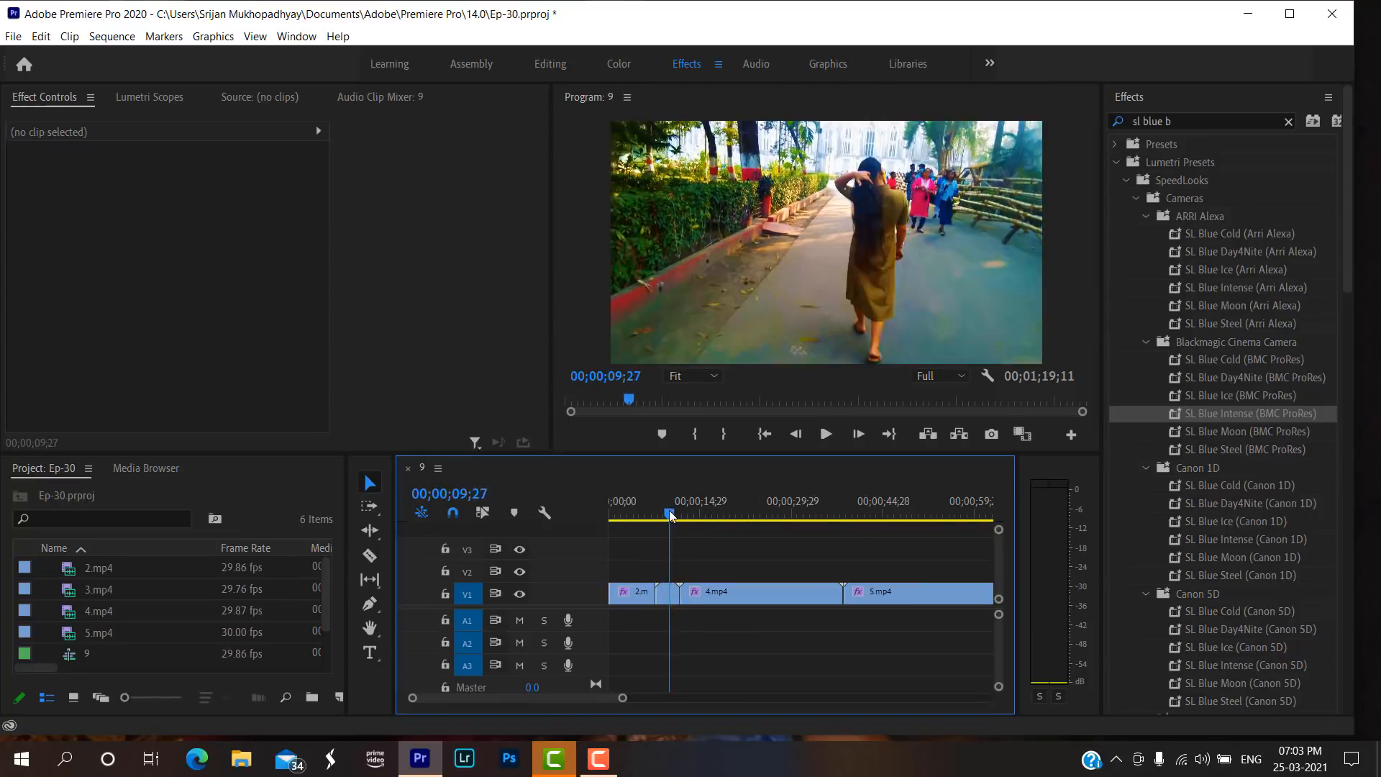
mouse_move(669, 514)
mouse_down()
mouse_move(646, 517)
mouse_move(666, 514)
mouse_up()
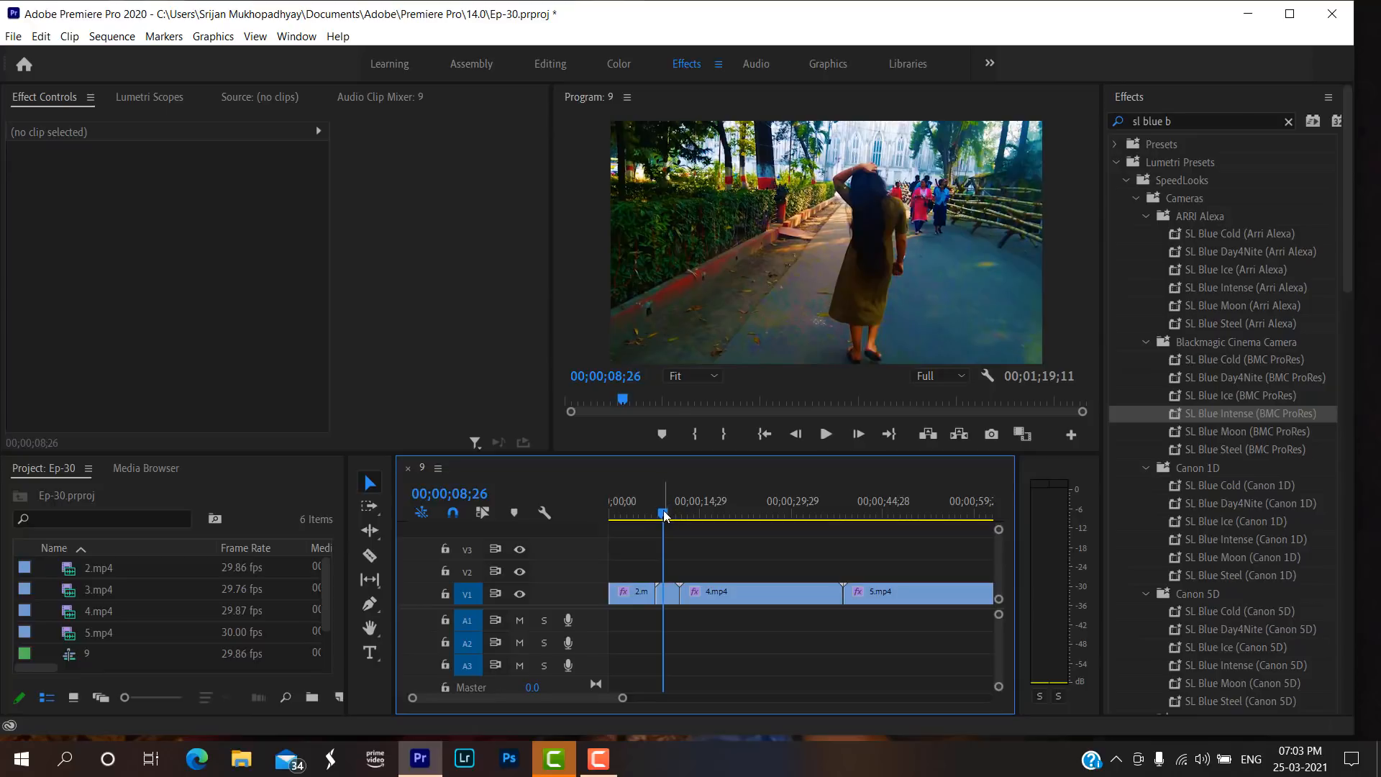
drag(665, 515, 648, 515)
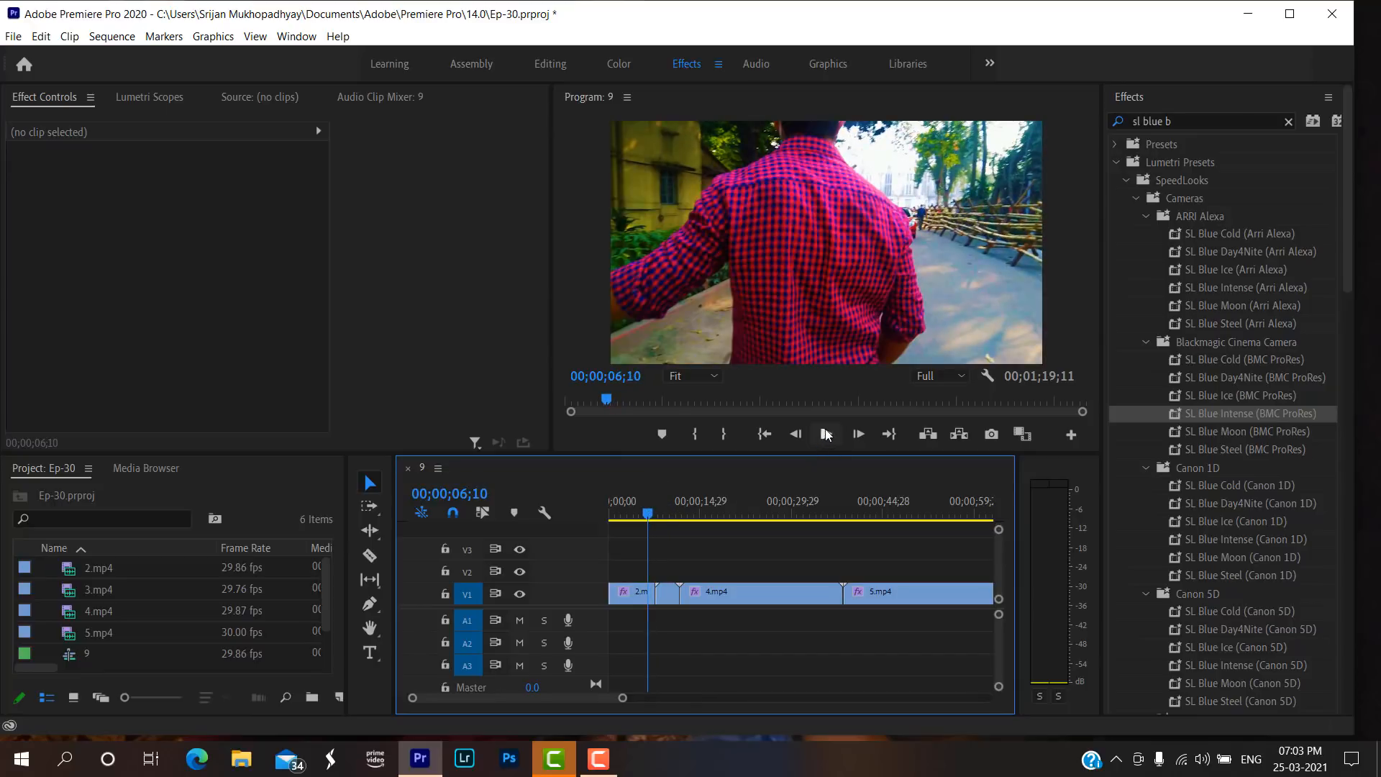
click(826, 434)
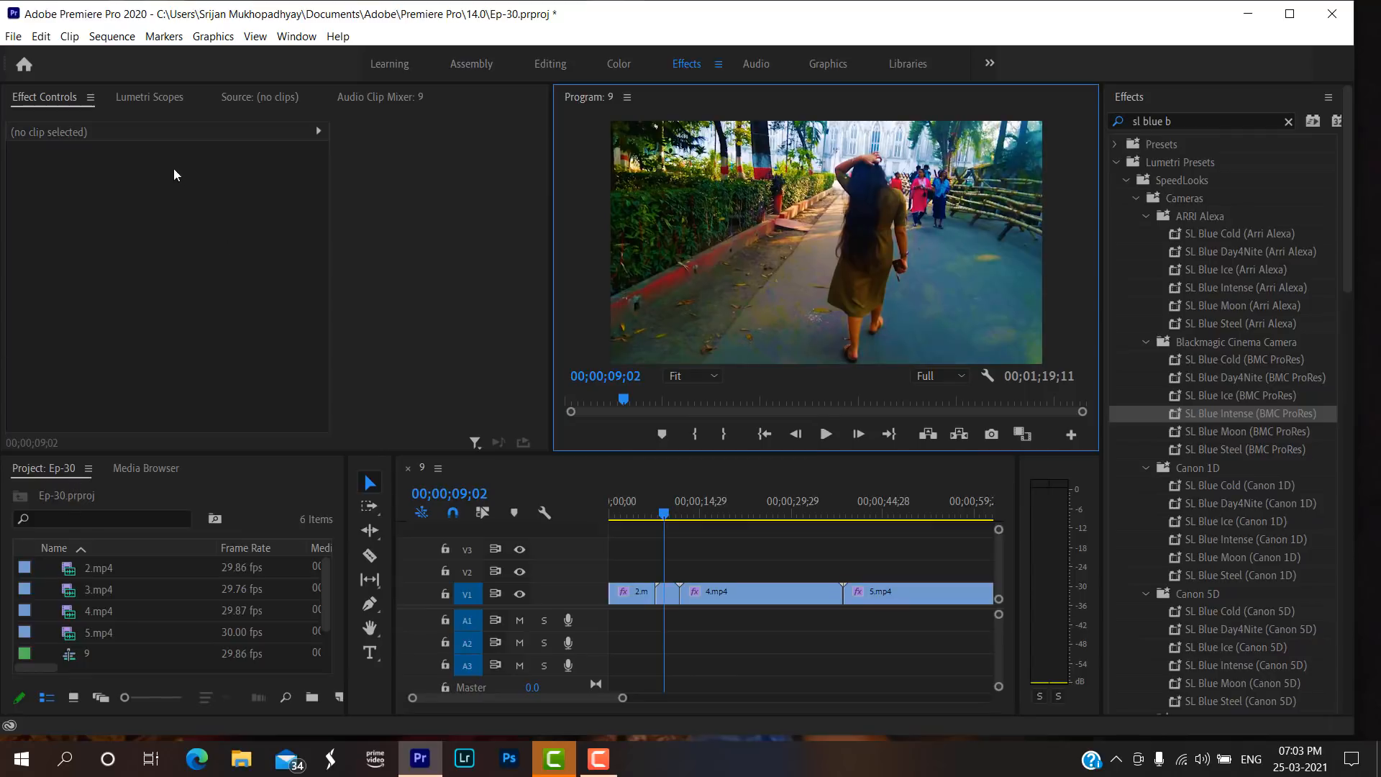
Find the Warp Stabilizer effect by searching for "warp stabi" and apply it to 4.mp4 on V1.
click(1286, 122)
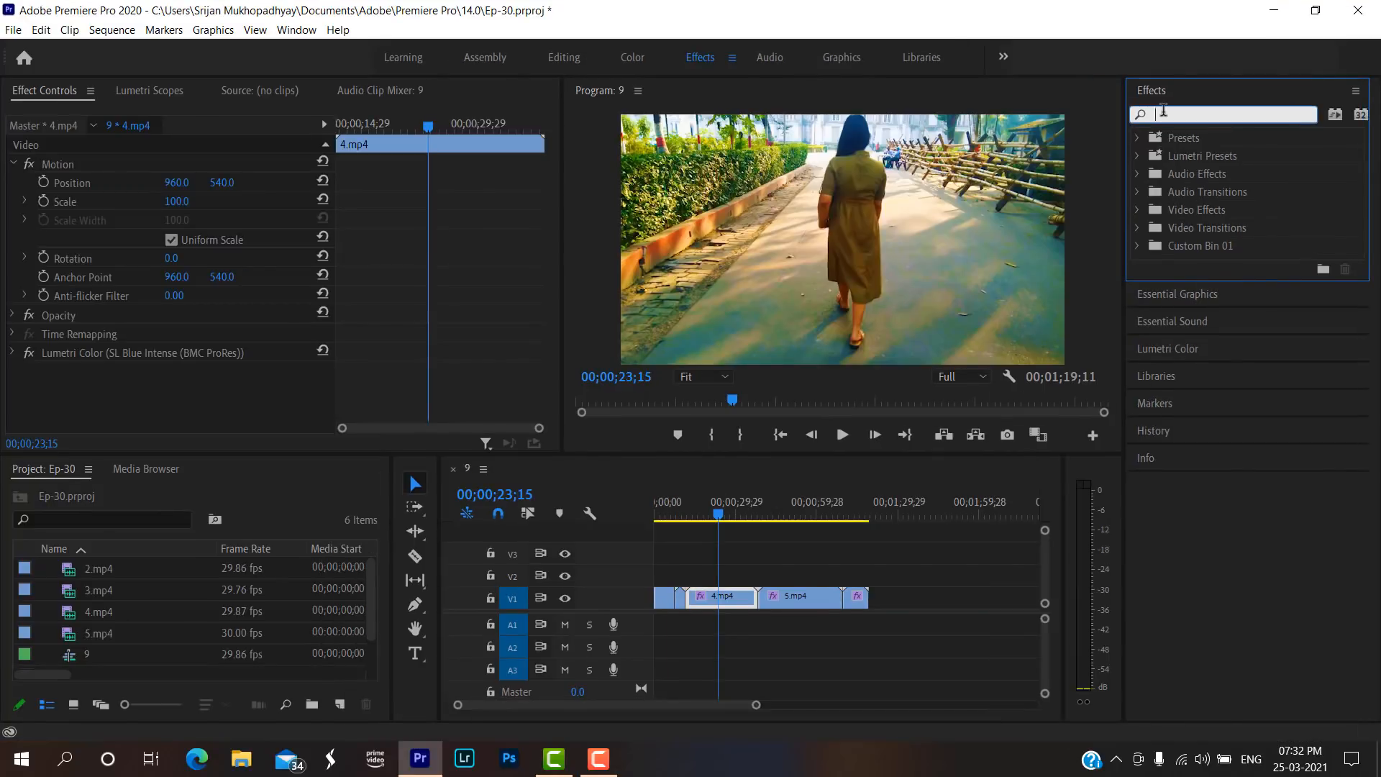
text(warp)
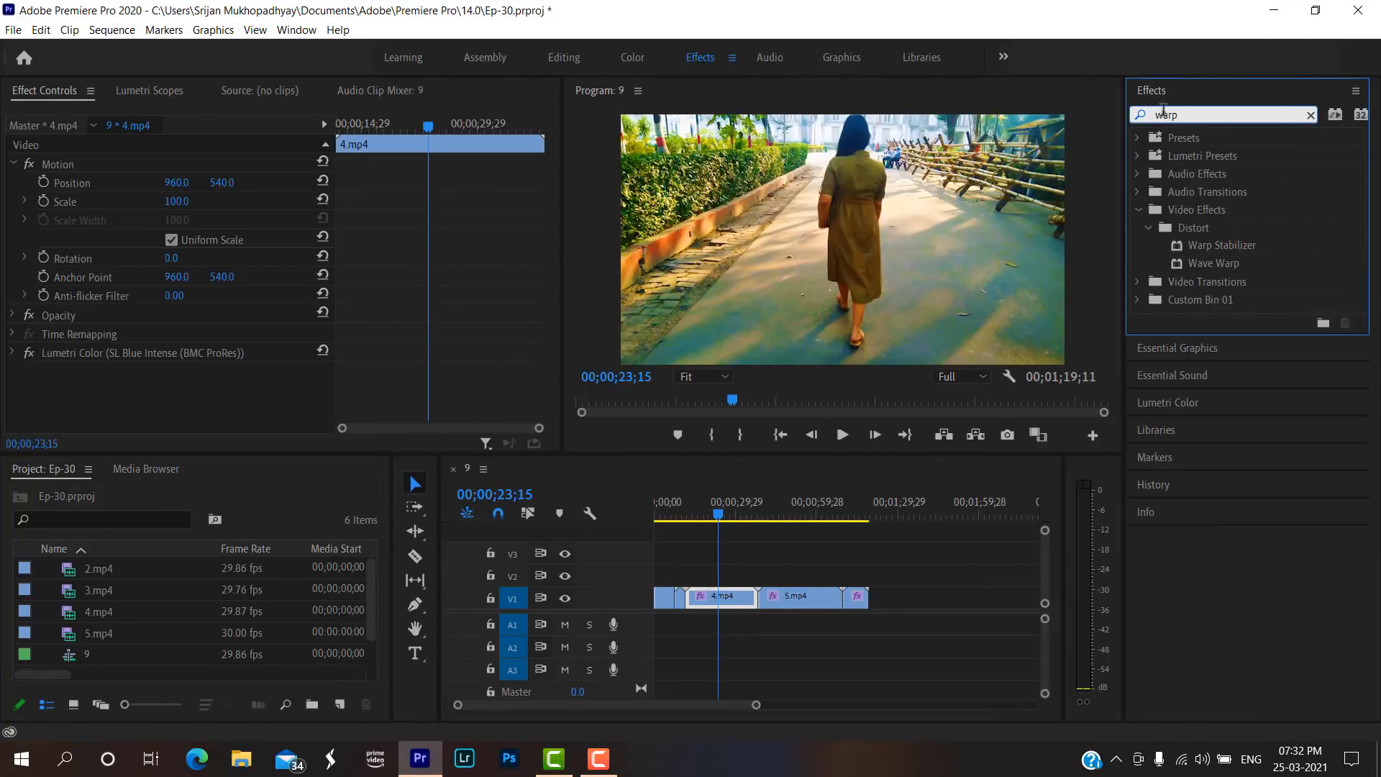
text( stabi)
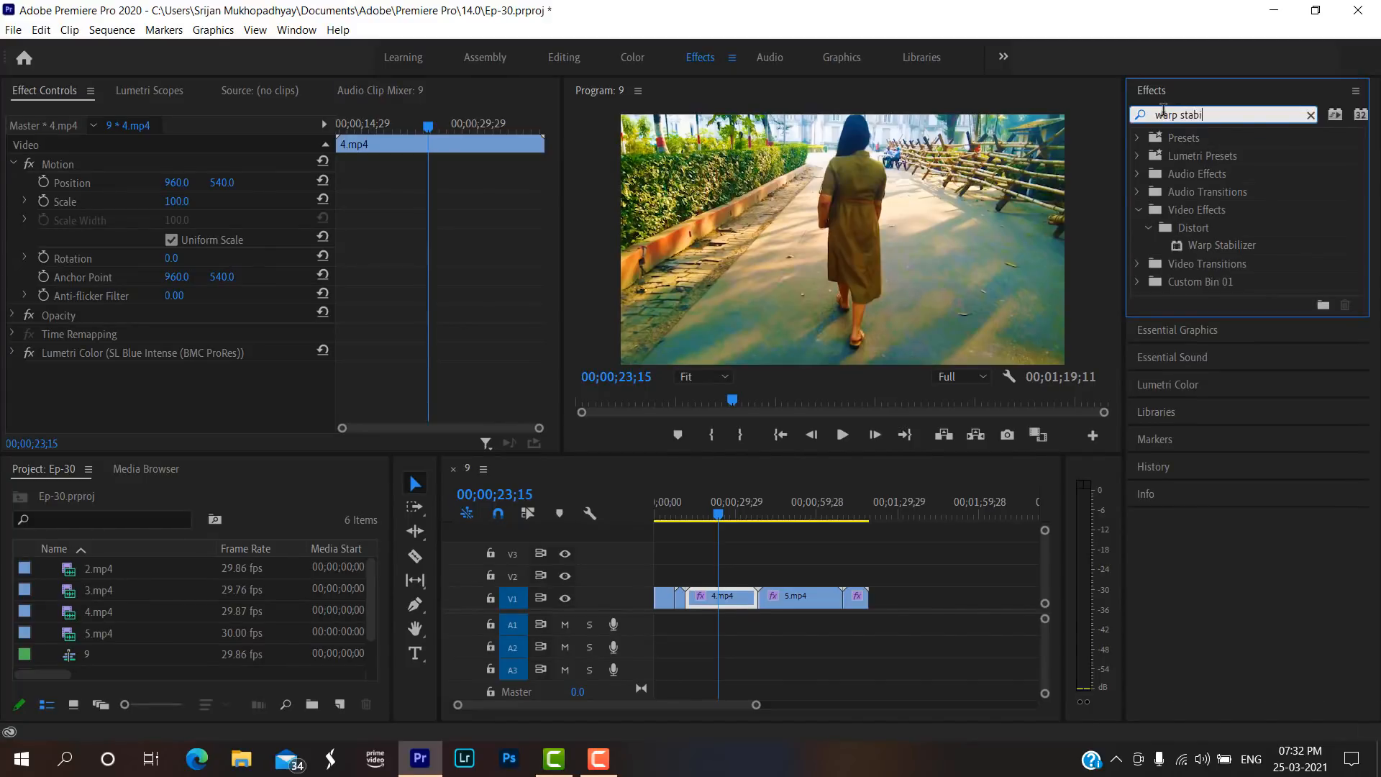
click(1239, 248)
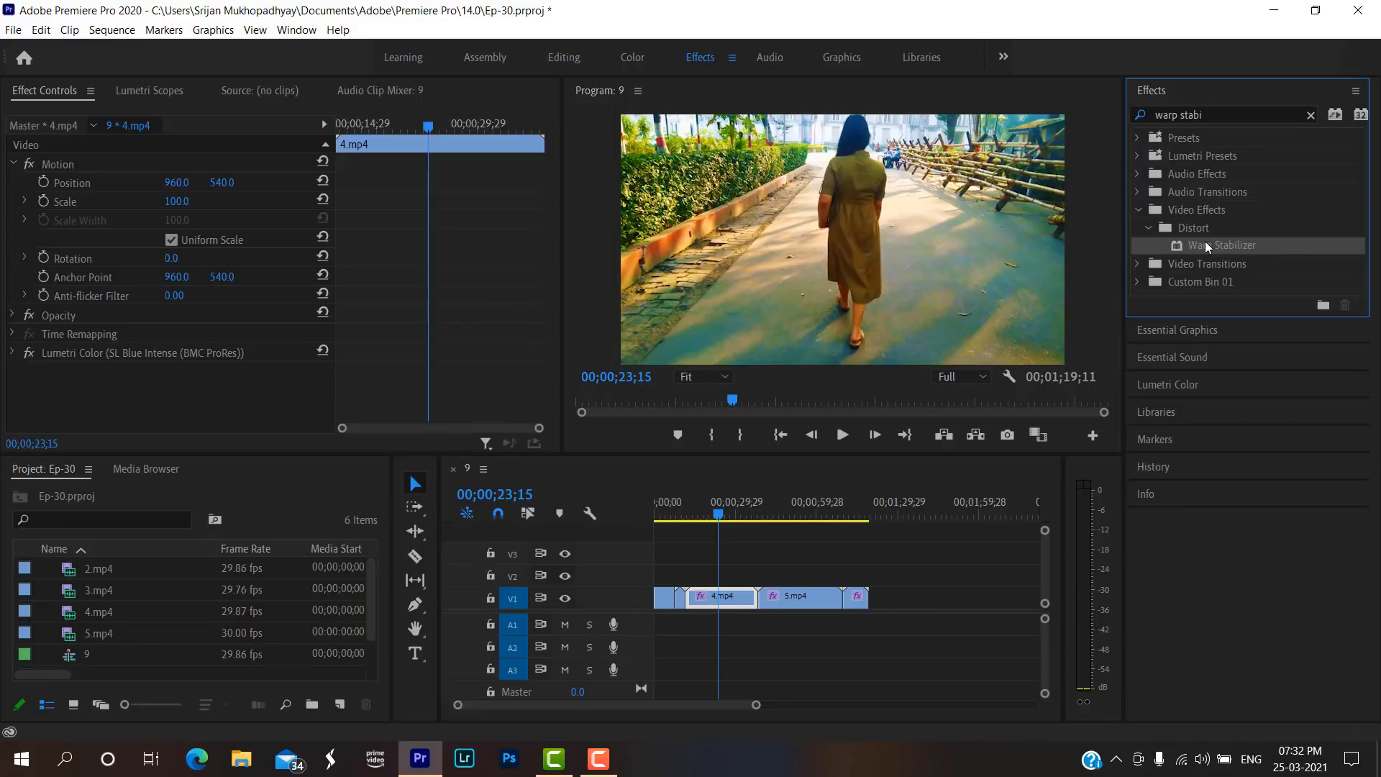
drag(1208, 247, 734, 588)
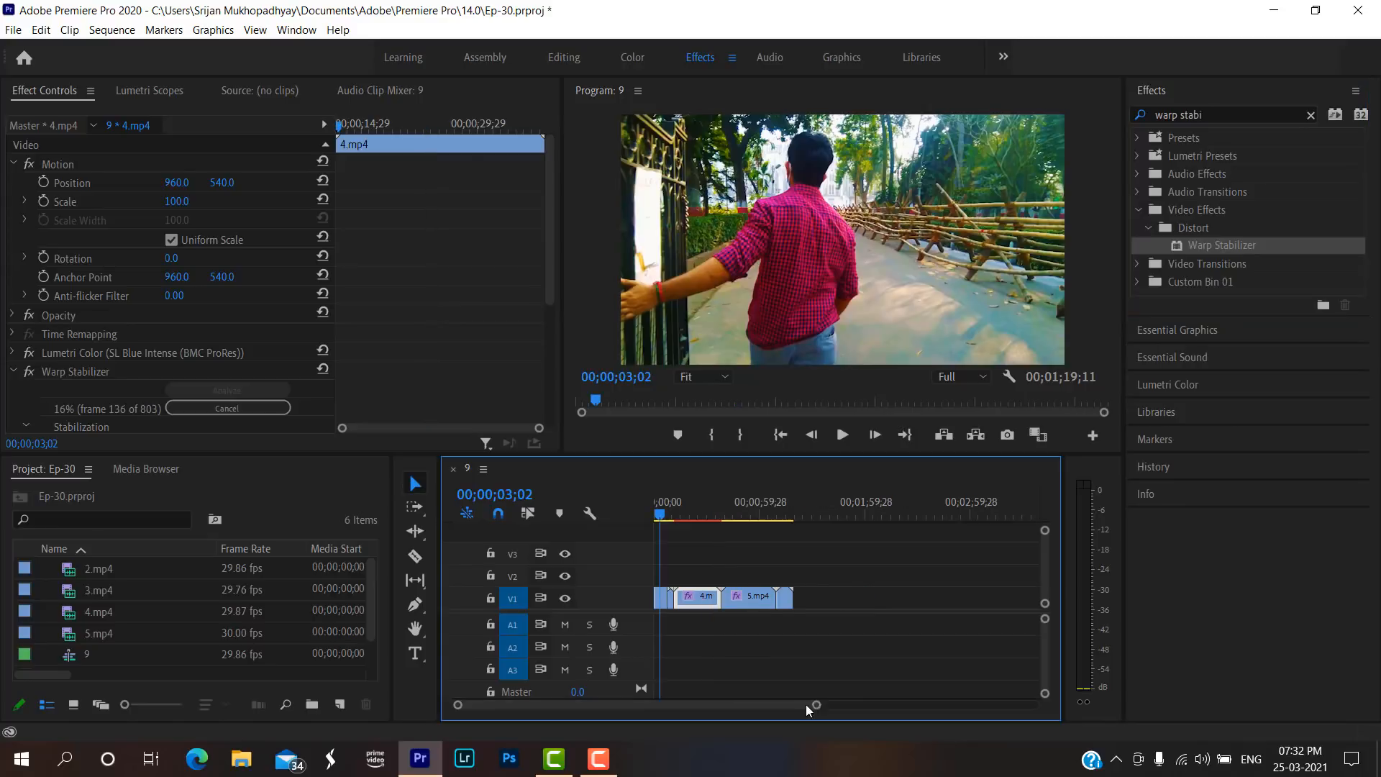
Scrub and play the sequence from the opening clips through 4.mp4 into the flower footage of 5.mp4 to review it.
drag(811, 705, 740, 706)
click(711, 519)
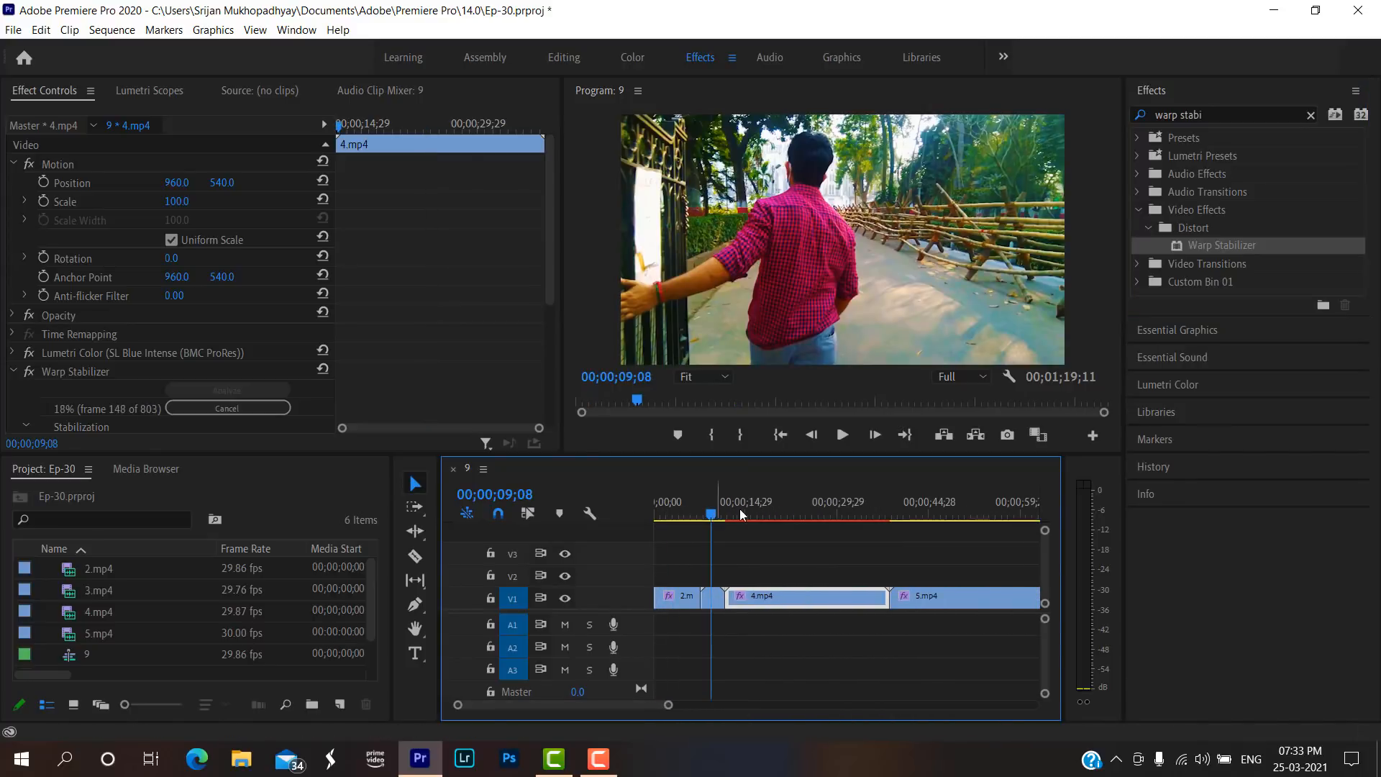
click(772, 516)
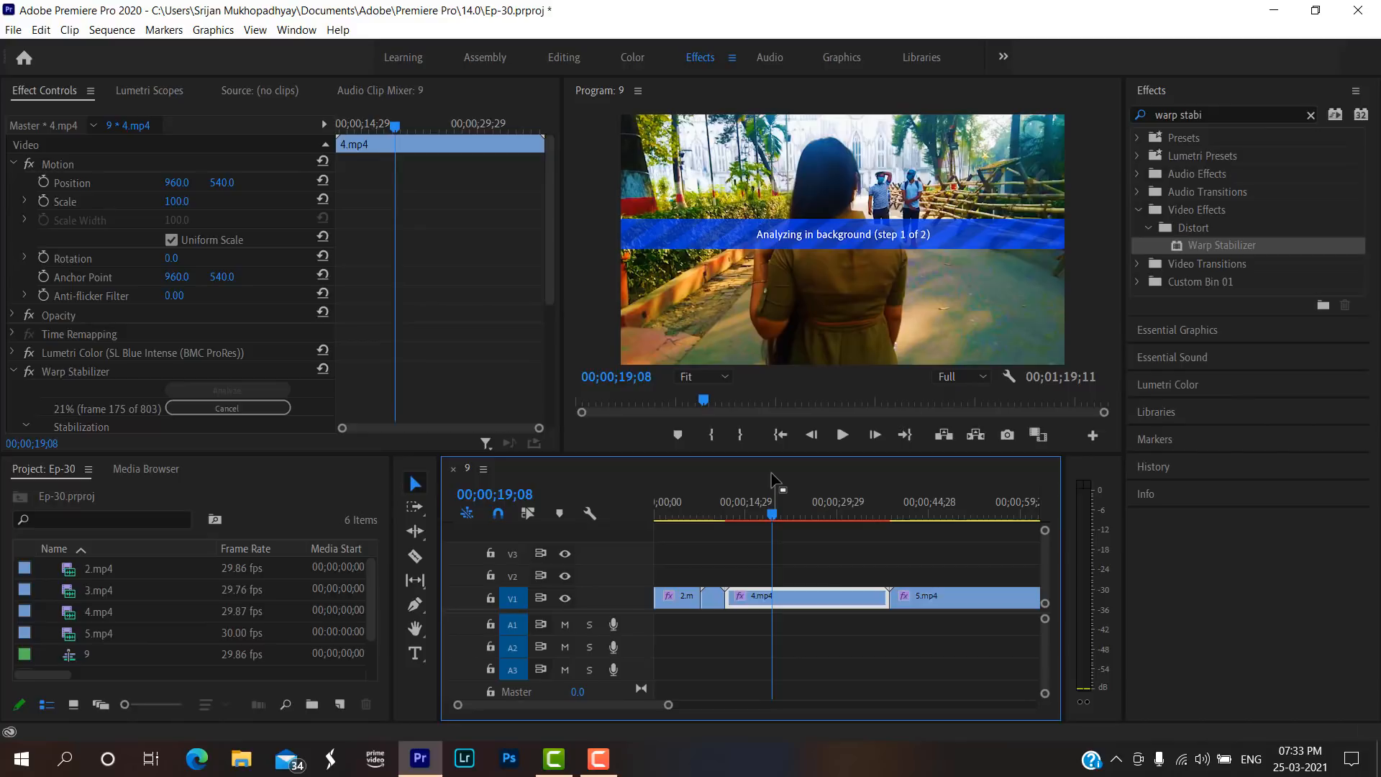
click(841, 436)
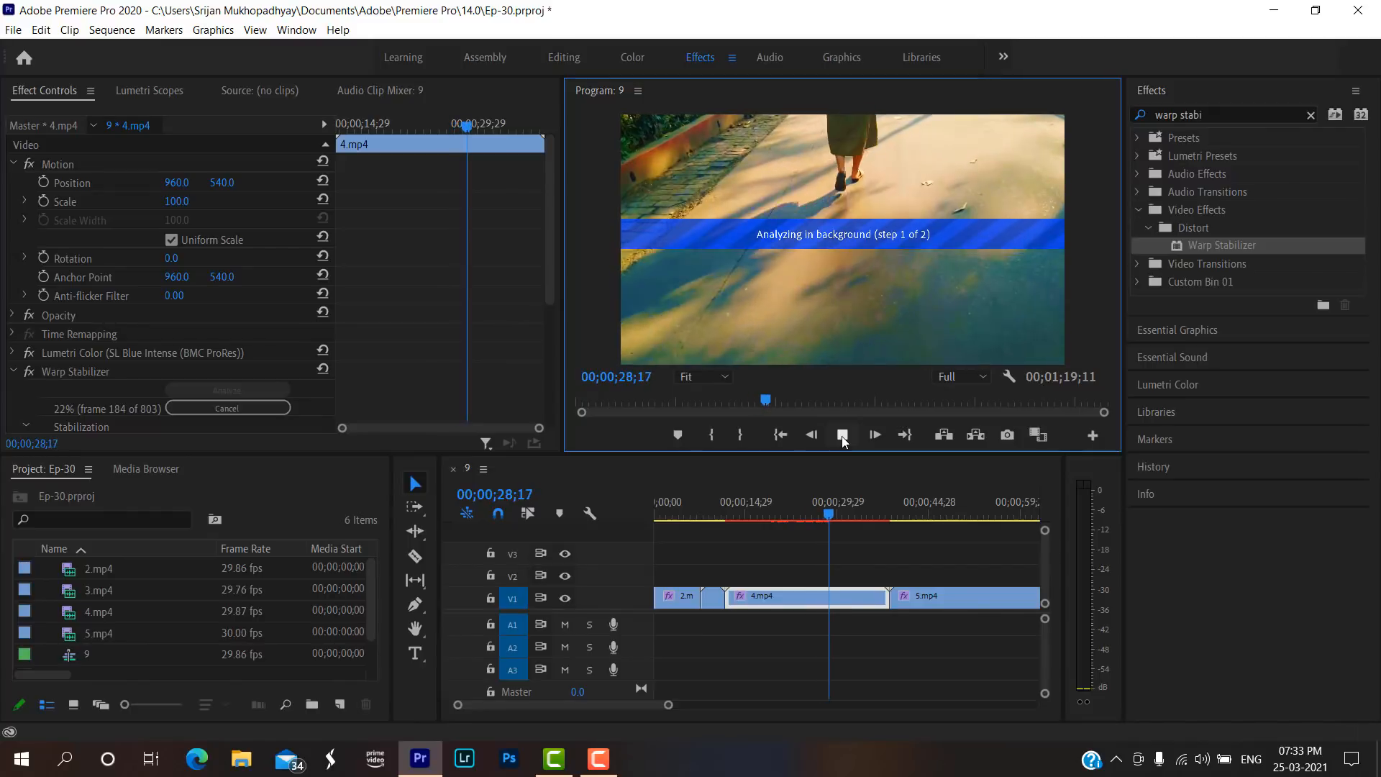
click(842, 437)
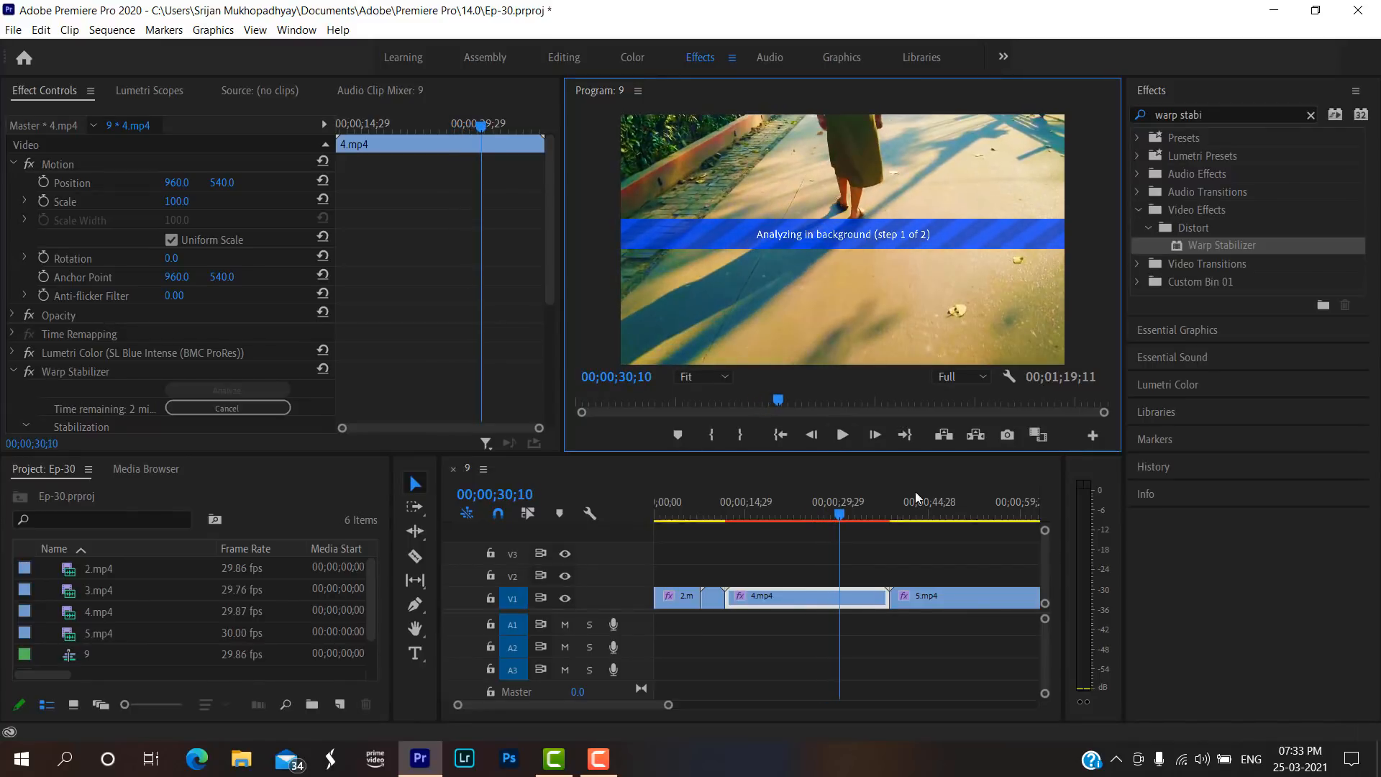
click(937, 501)
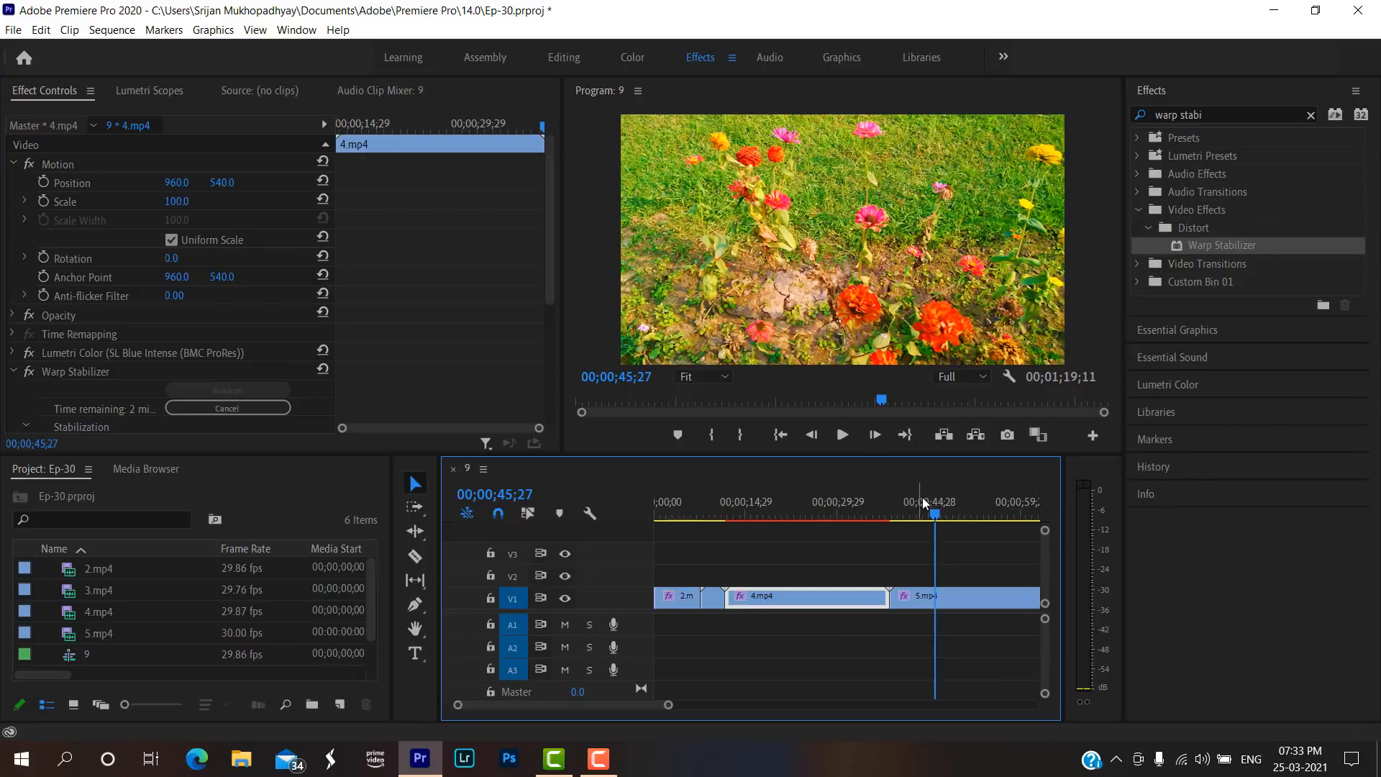
click(904, 519)
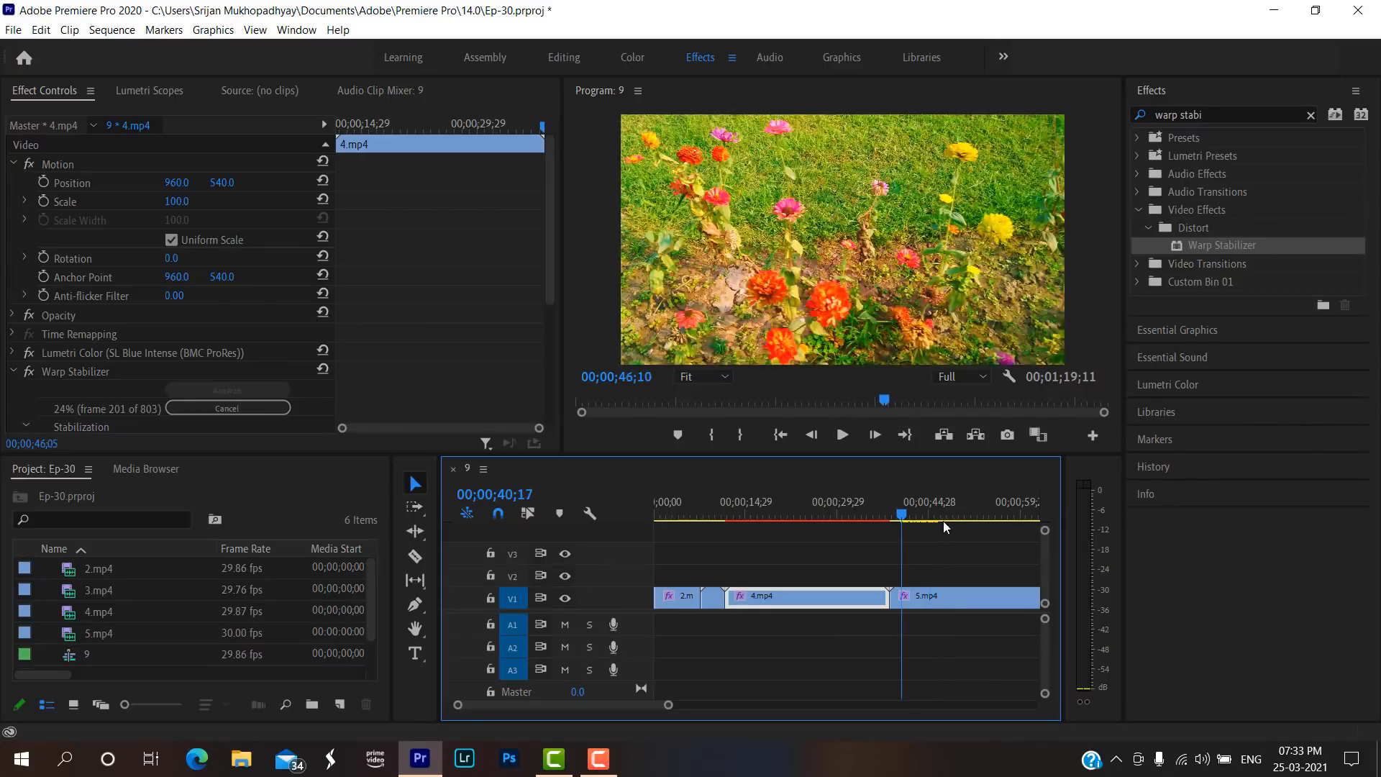
drag(943, 521, 991, 520)
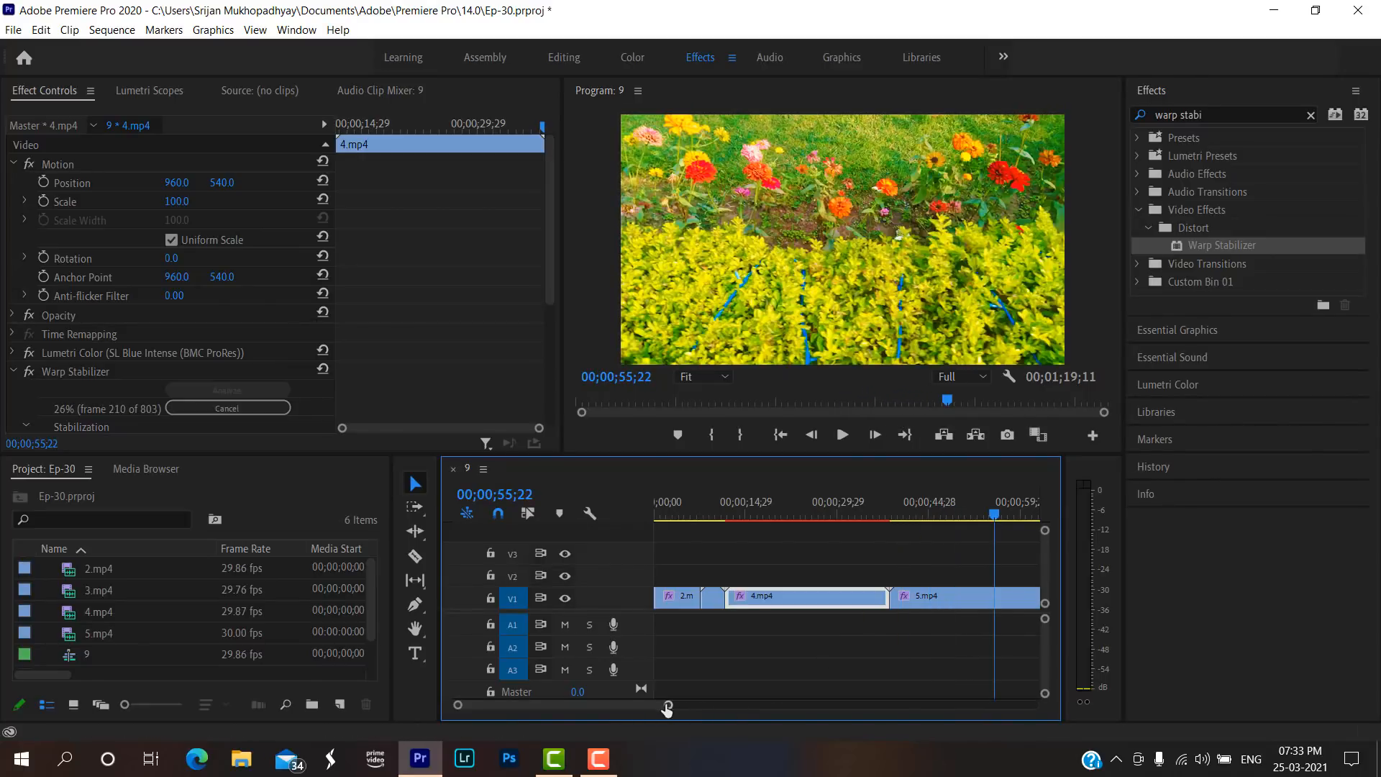
Reduce the Intensity of the Blue Intense look in the Lumetri Color effect on 5.mp4 to 5.3.
drag(667, 709, 719, 705)
click(876, 513)
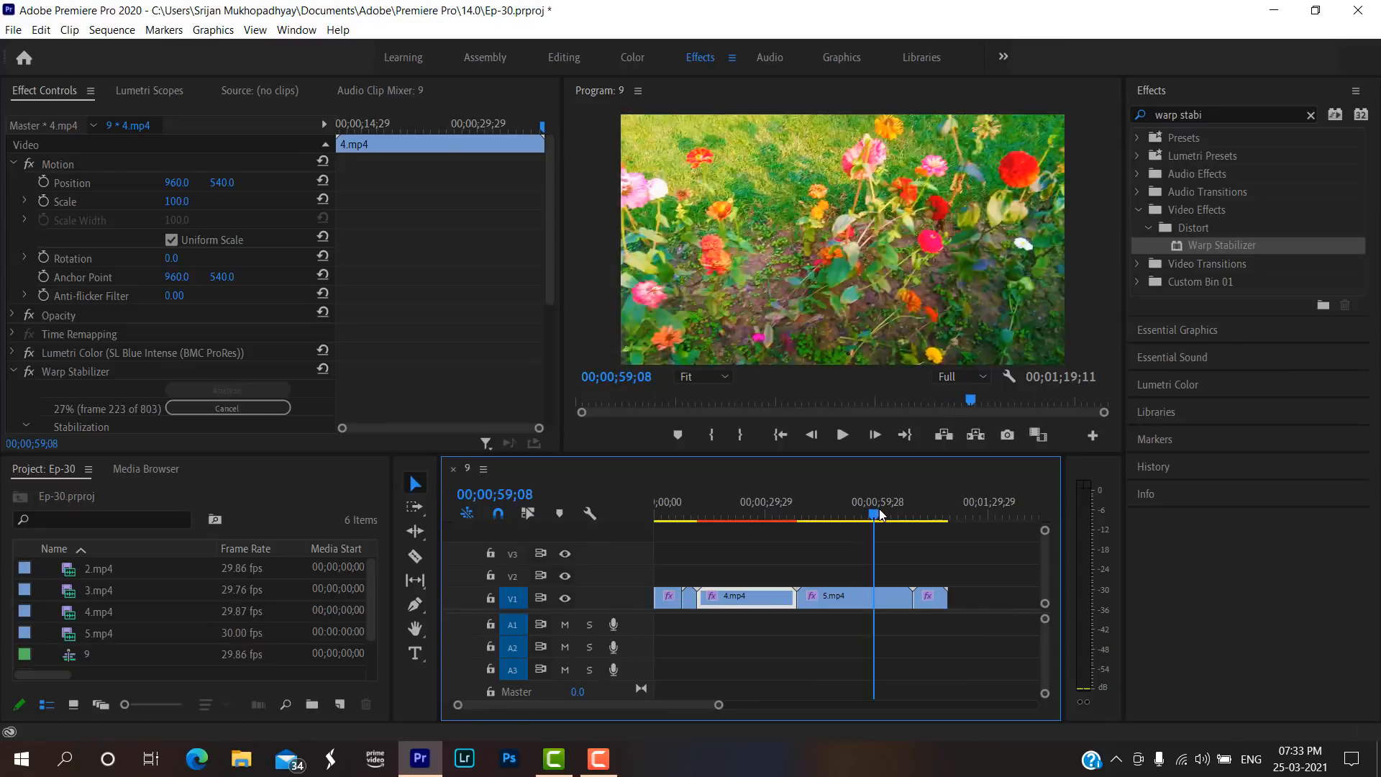
drag(879, 513, 864, 514)
click(819, 600)
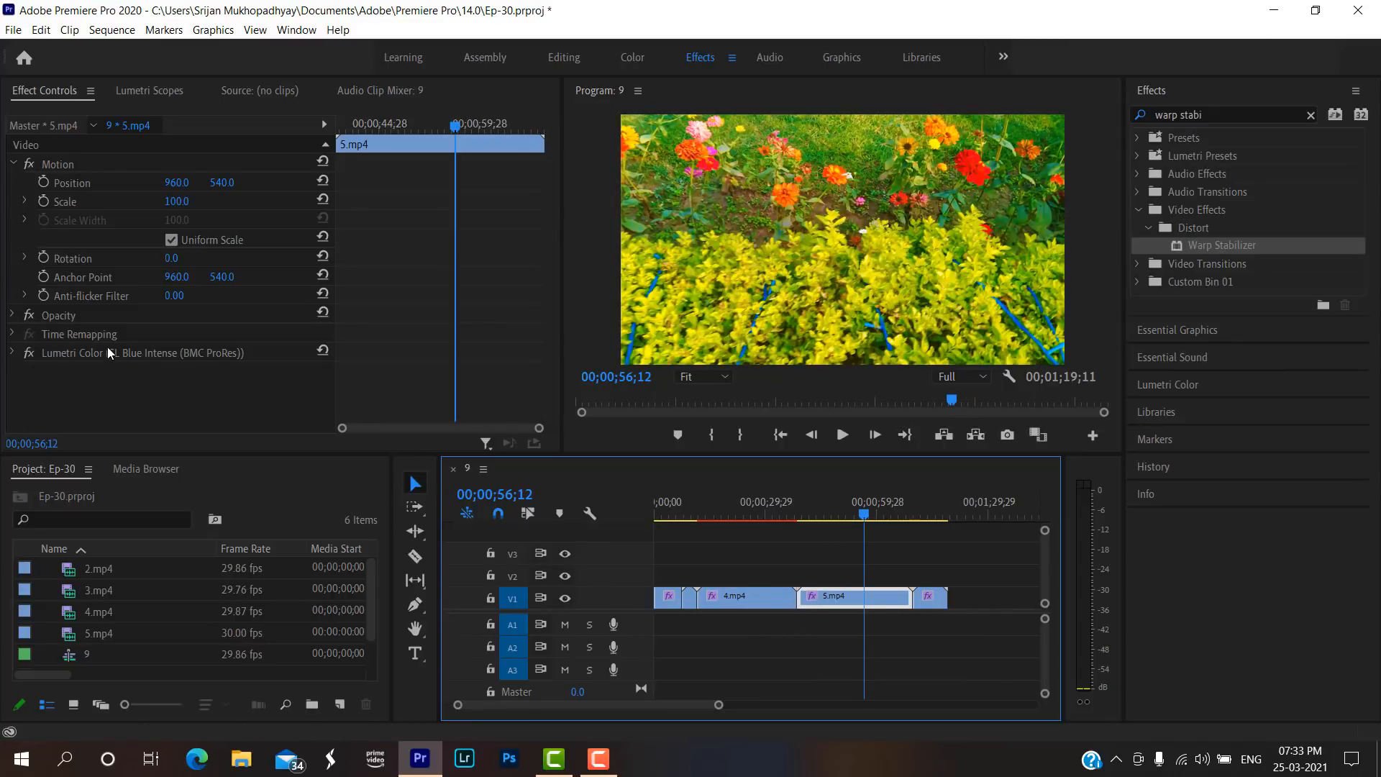
click(11, 352)
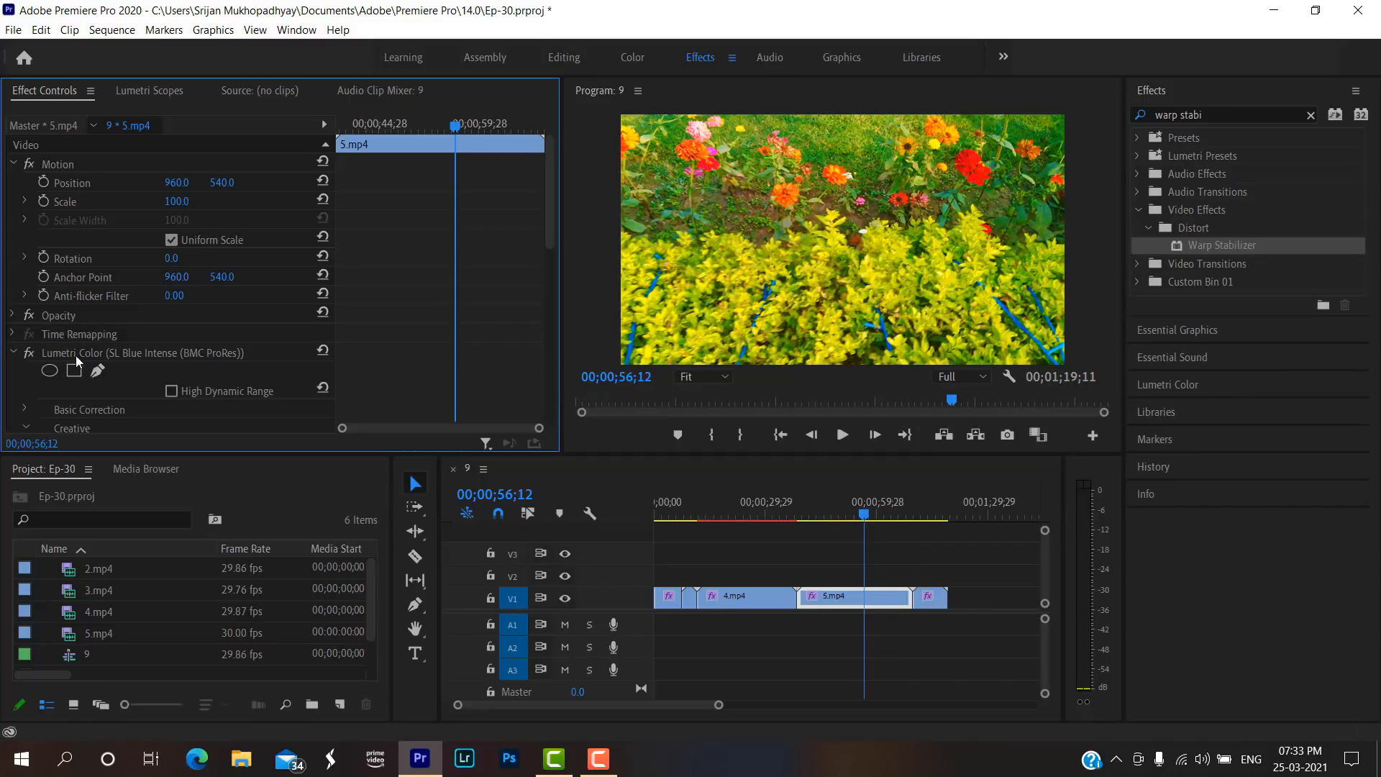
scroll(61, 355, down, 2)
click(26, 356)
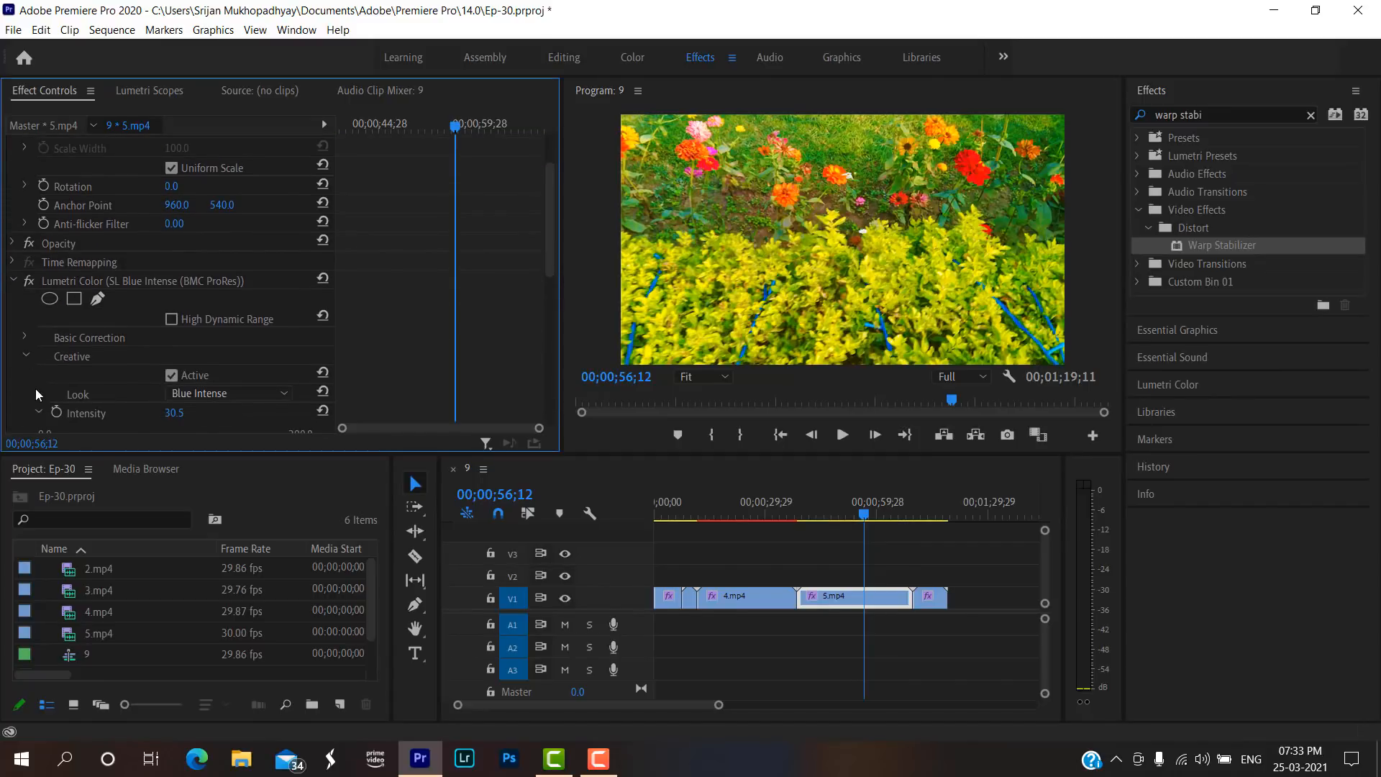
scroll(34, 387, down, 1)
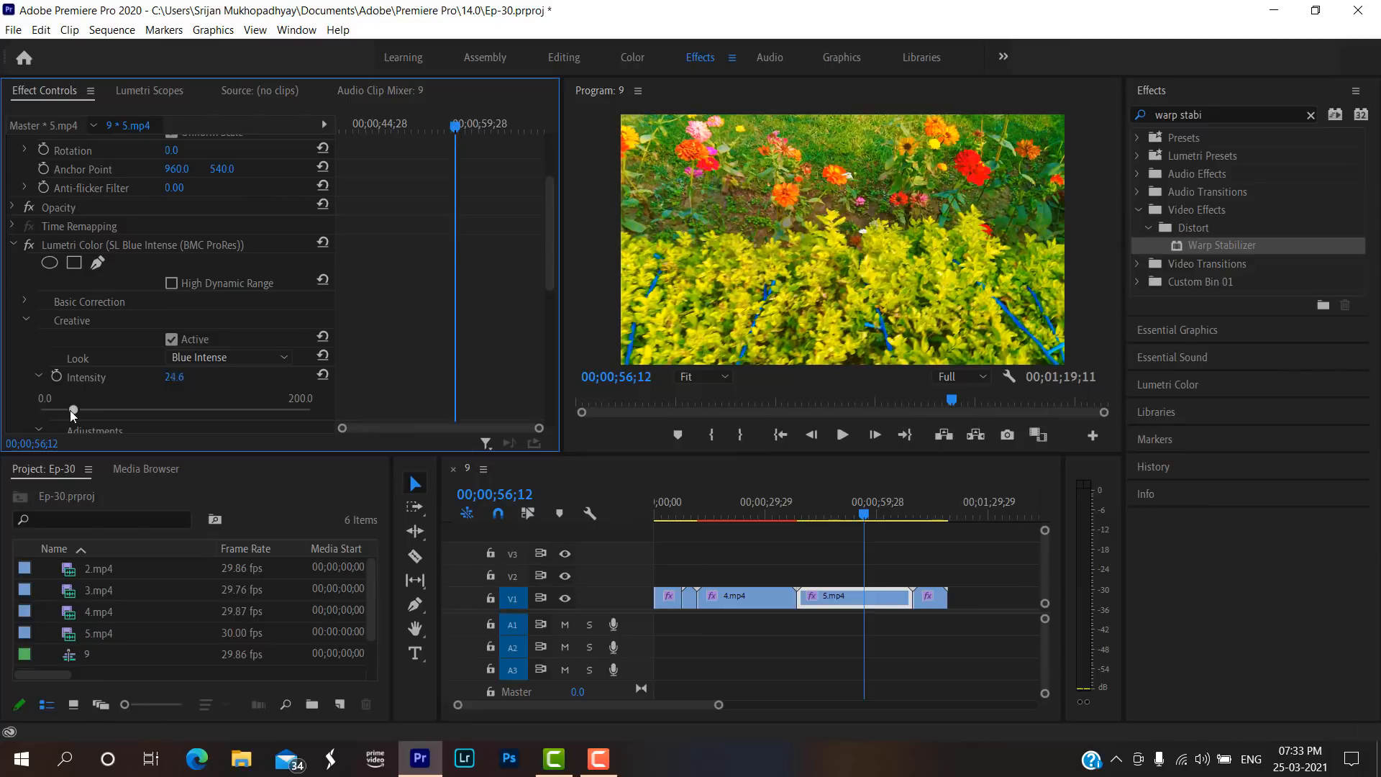
drag(71, 410, 48, 395)
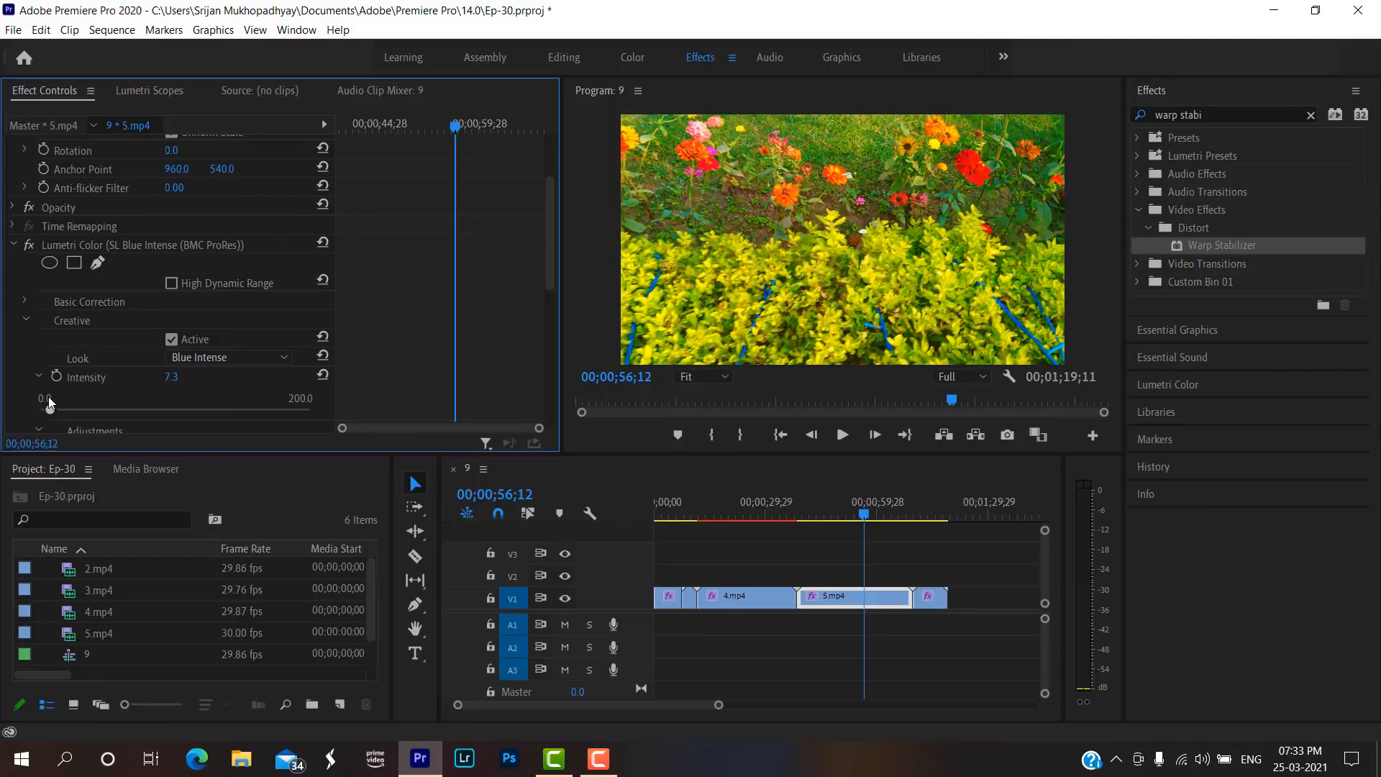
Set the creative Saturation in the Lumetri Color effect on 5.mp4 to 97.6.
scroll(104, 360, down, 4)
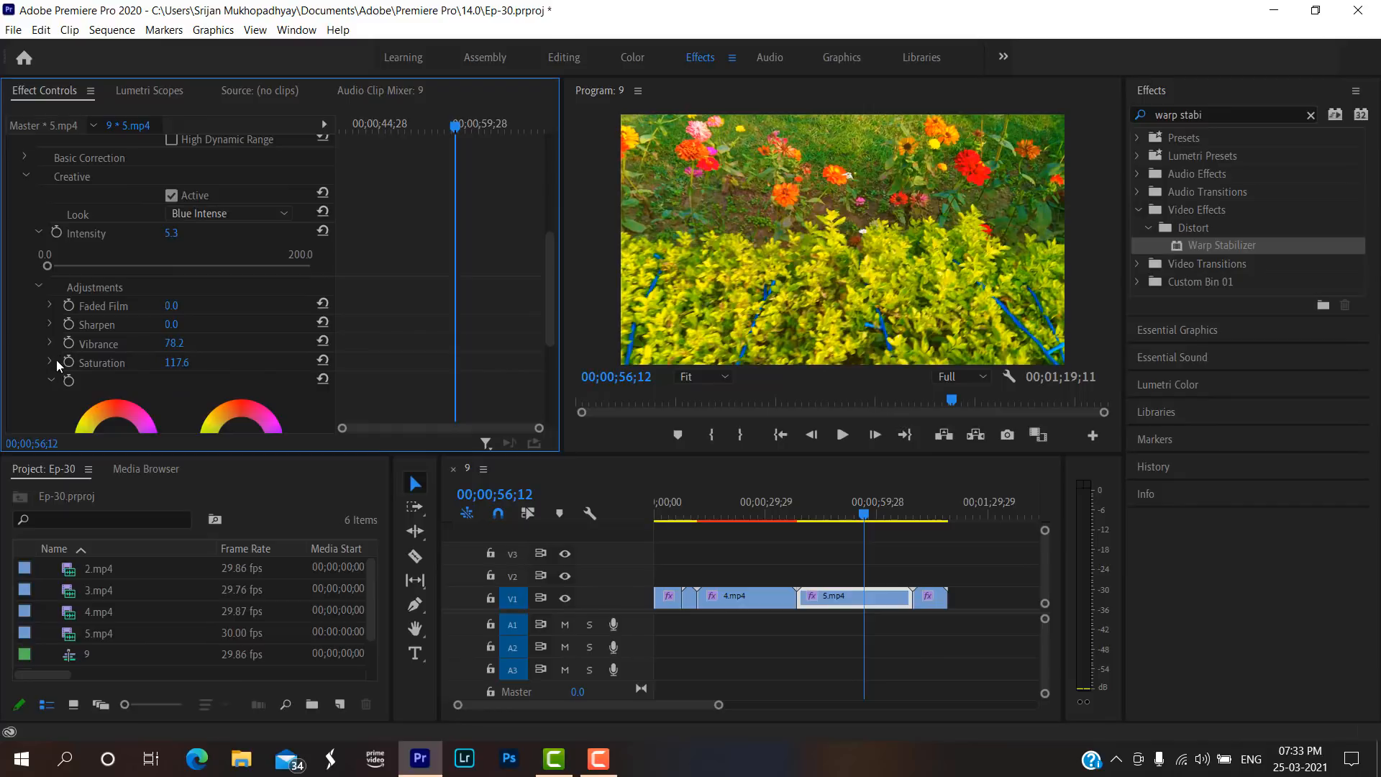
click(52, 362)
scroll(151, 358, down, 2)
drag(210, 342, 177, 344)
Play the regraded 5.mp4 from near its start and preview the beginning of the final clip to compare their colours.
click(817, 515)
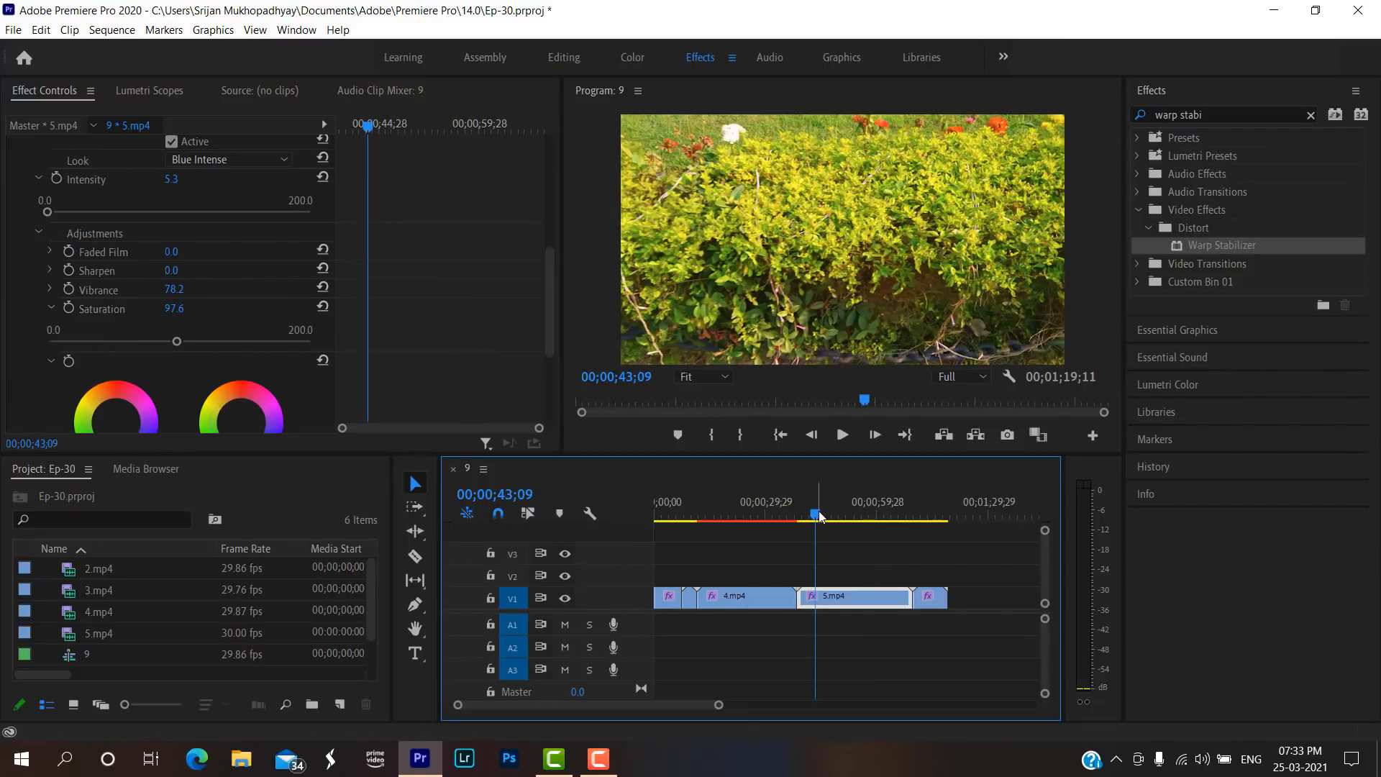
key(space)
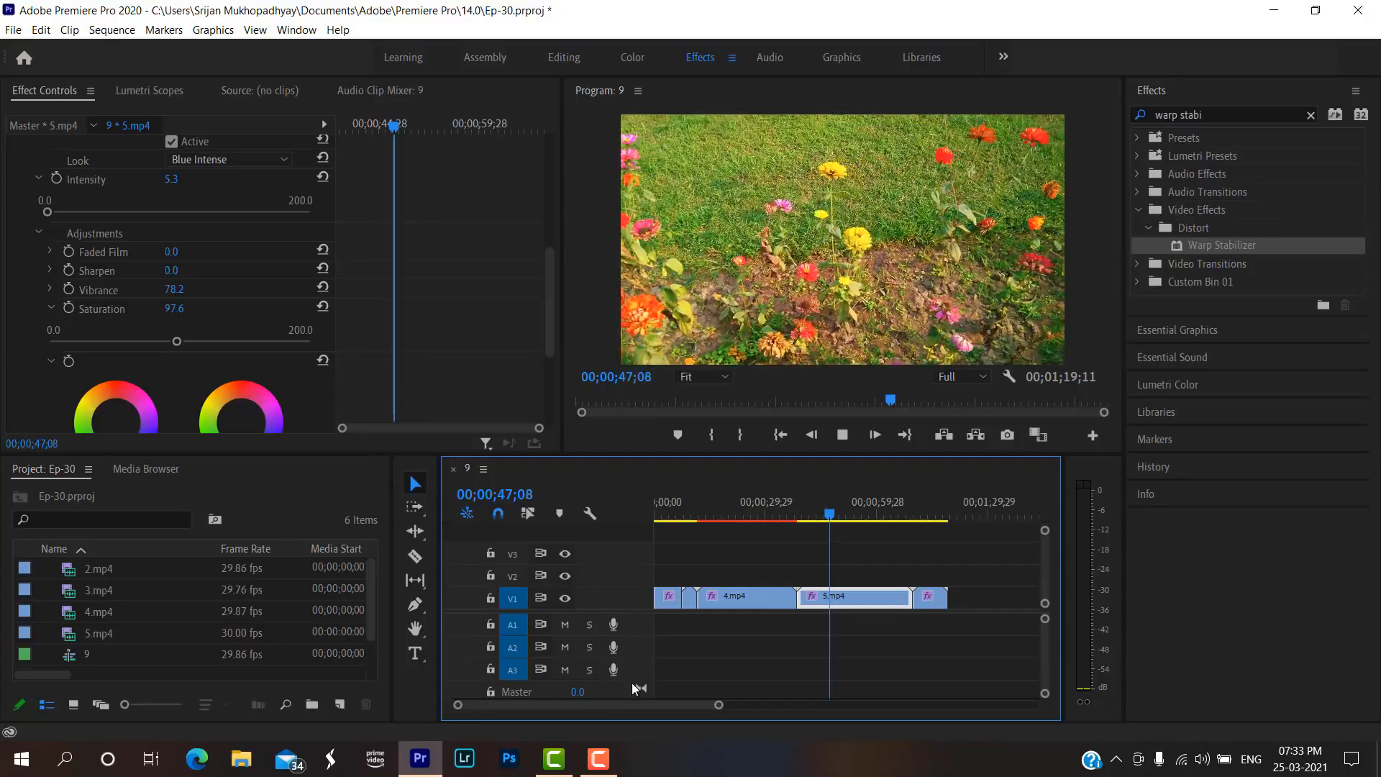
click(917, 515)
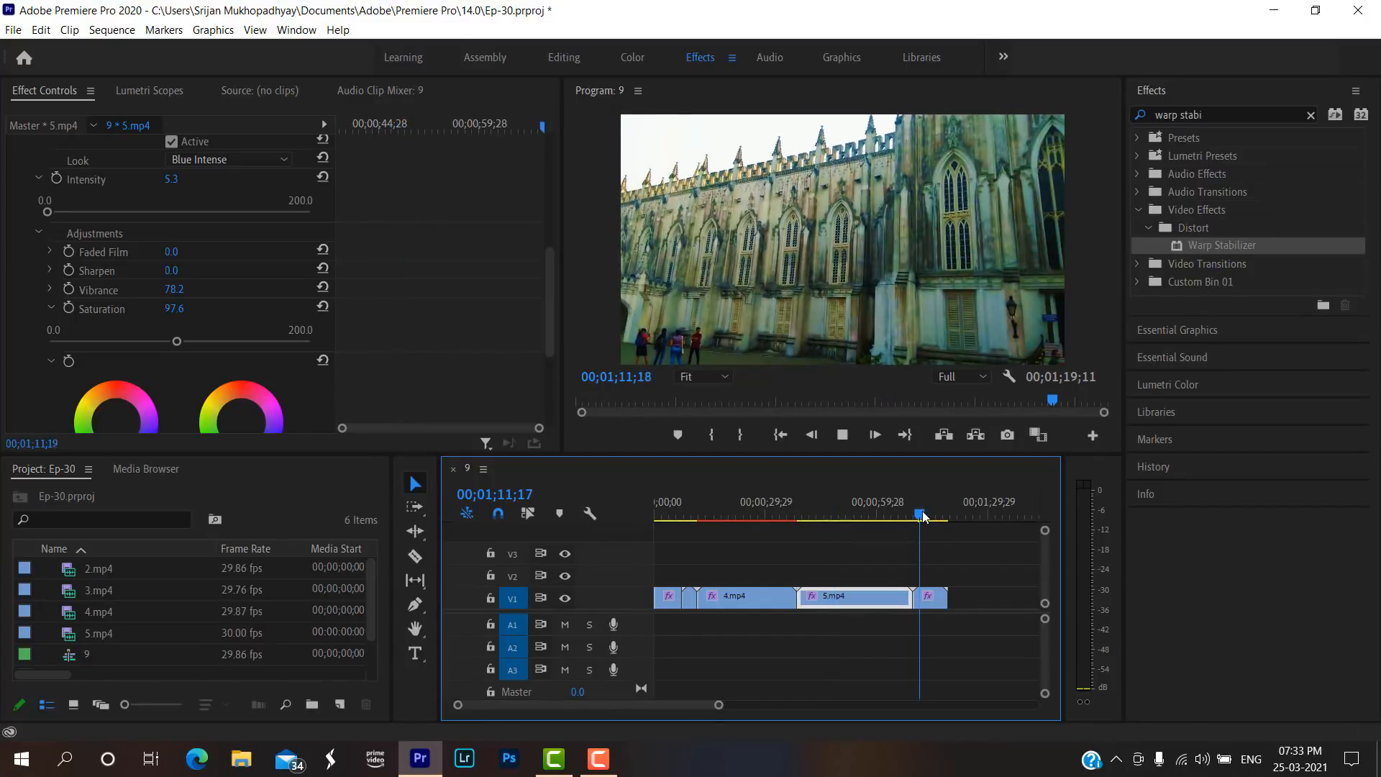
key(space)
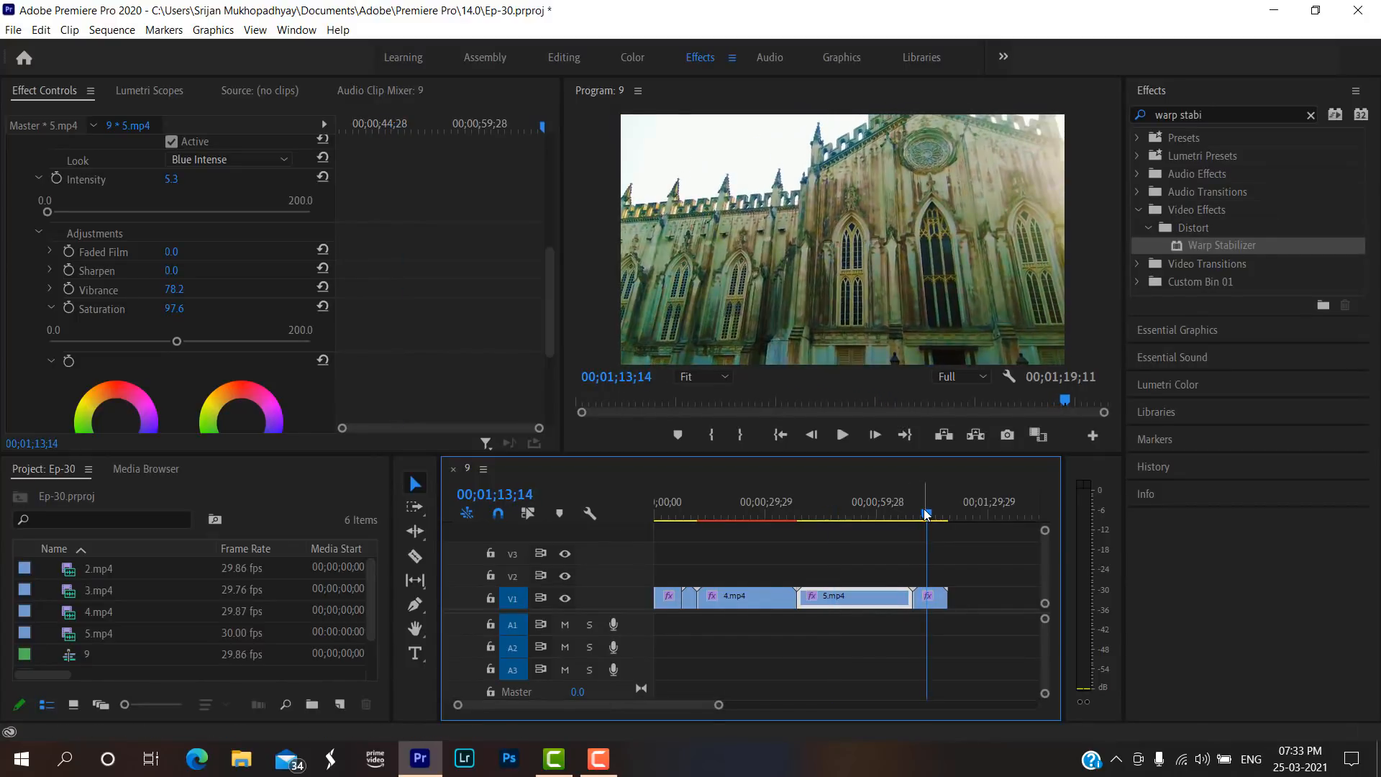
Set the Intensity of the Blue Intense look in the Lumetri Color effect on 9.mp4 to 31.2.
click(930, 598)
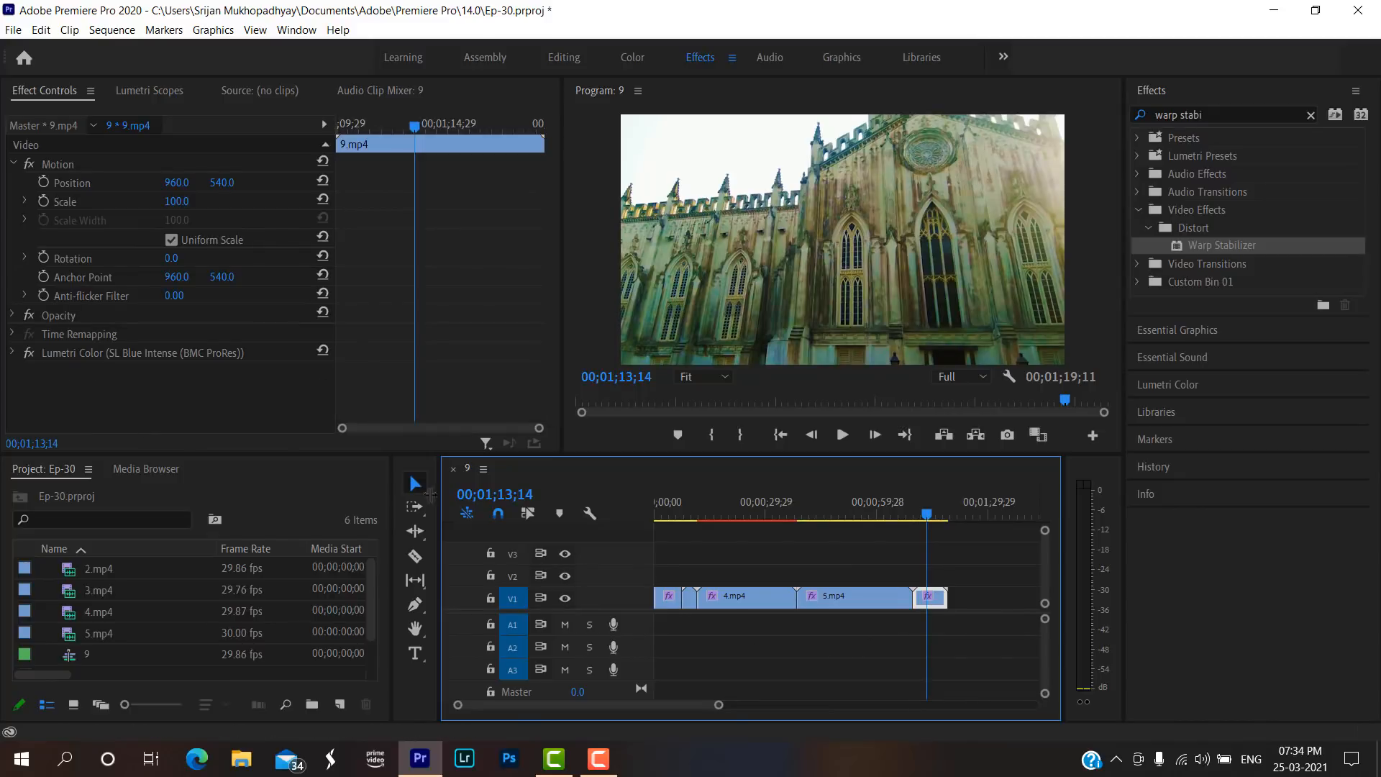
click(13, 352)
scroll(40, 370, down, 2)
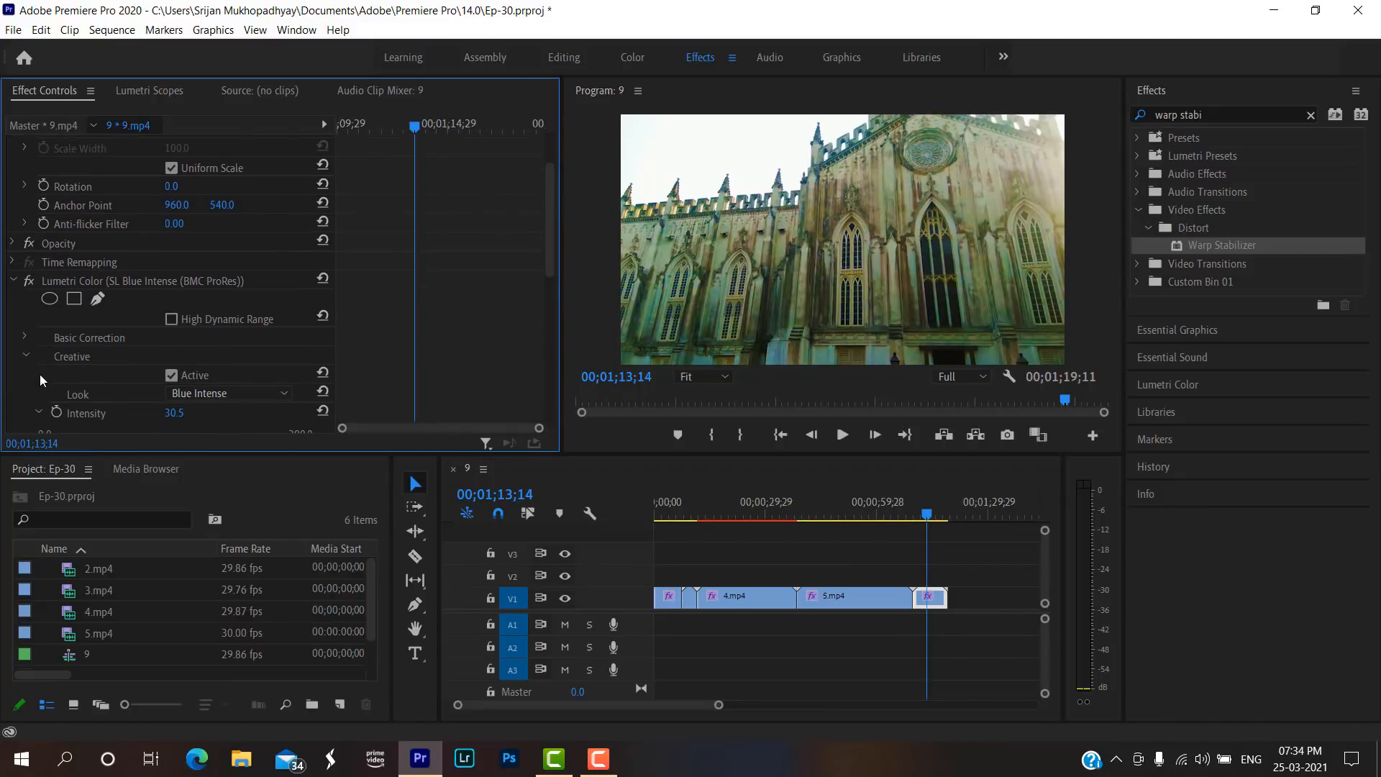
click(36, 409)
scroll(154, 395, down, 1)
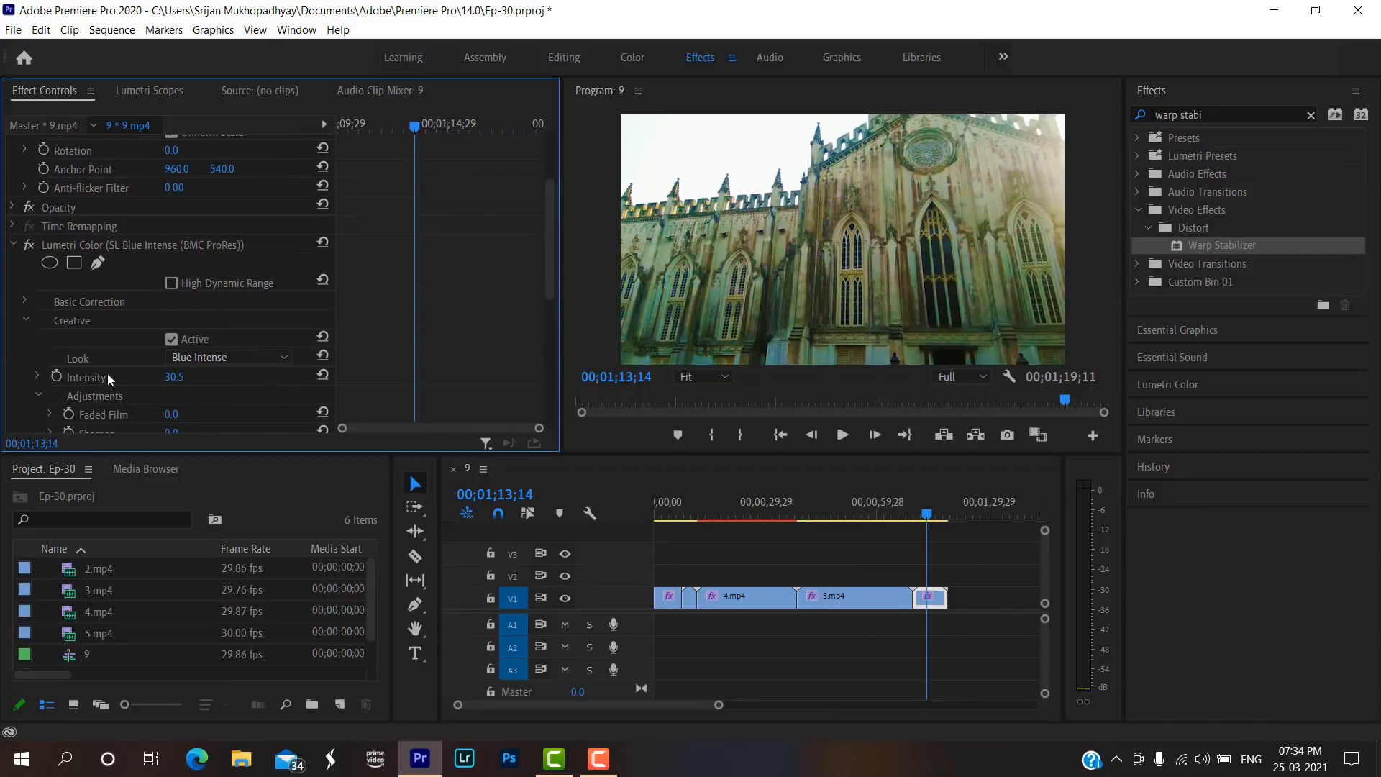
click(36, 377)
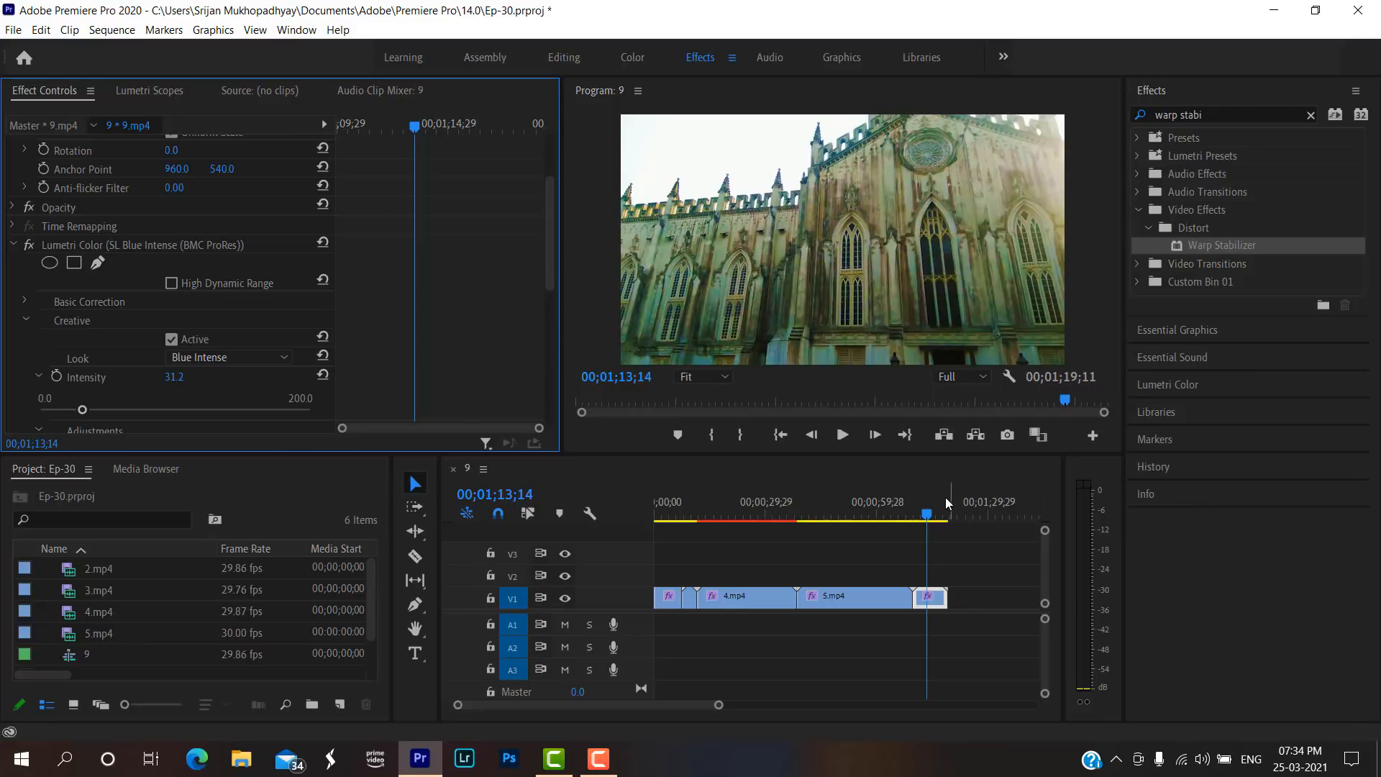
Play back the regraded 9.mp4 and compare it with the footage of 4.mp4.
click(910, 503)
key(space)
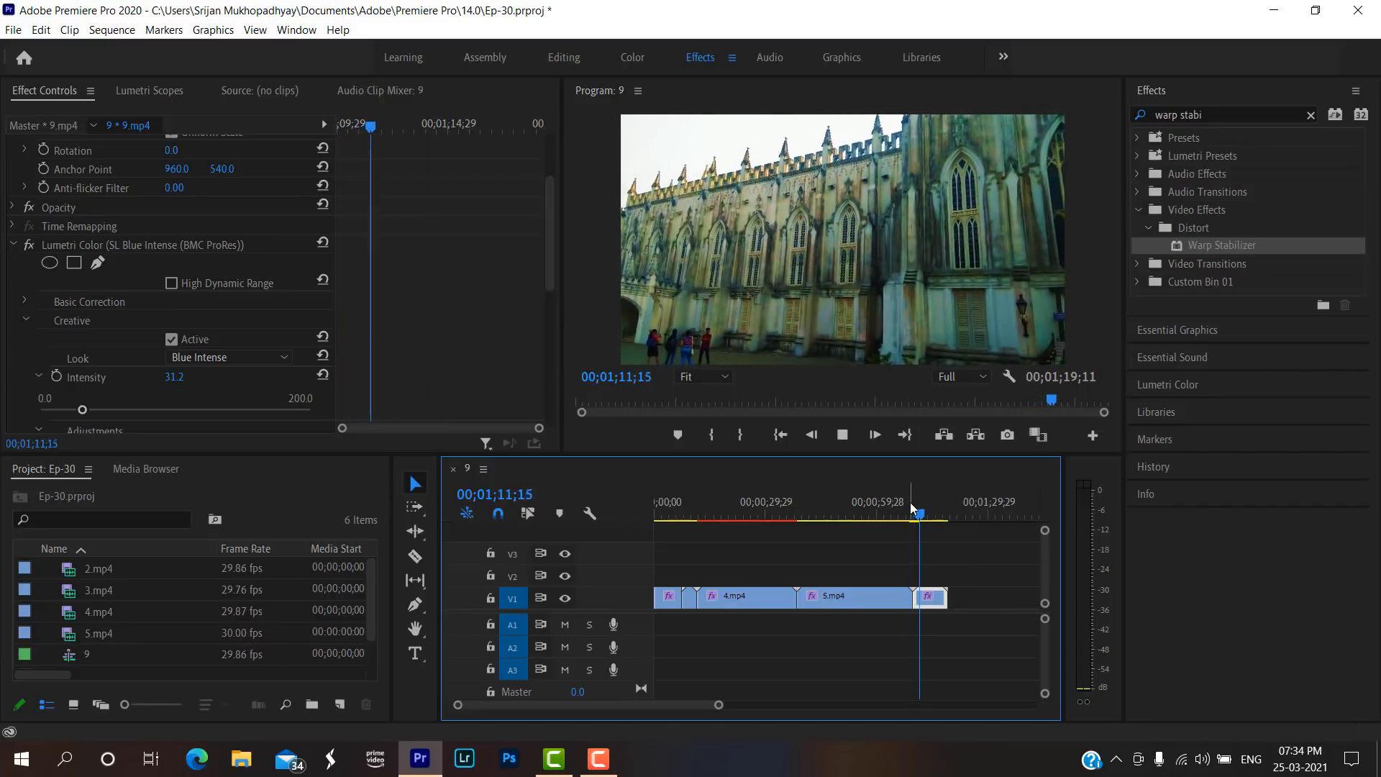
key(space)
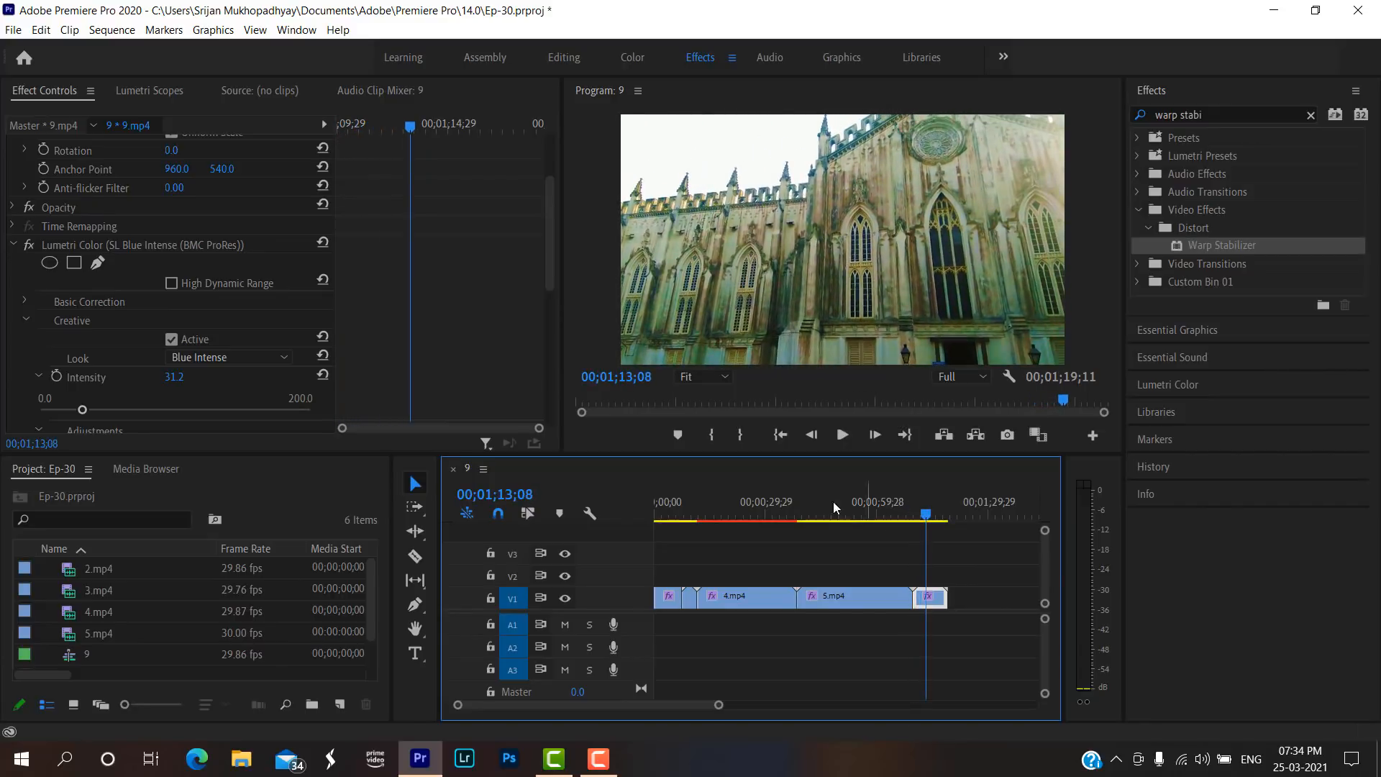
click(745, 495)
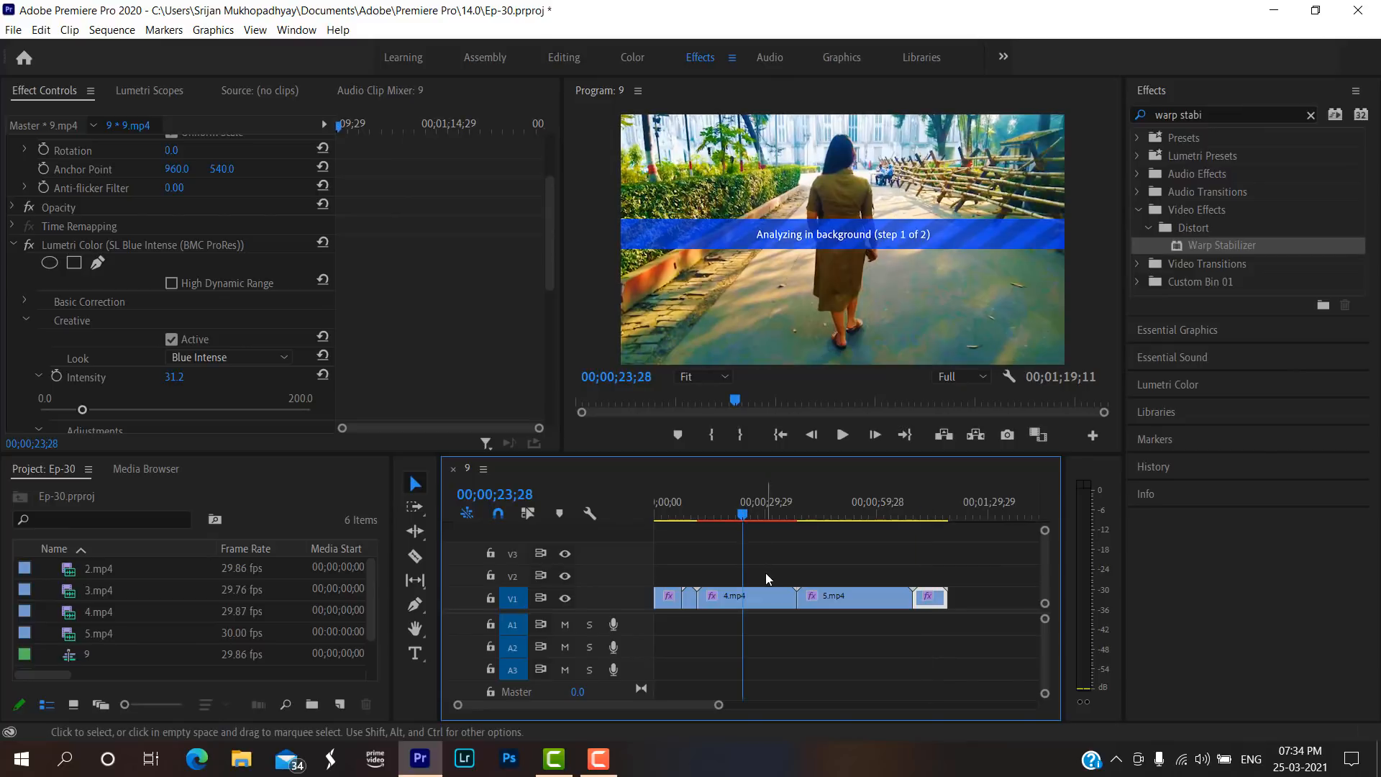
click(923, 516)
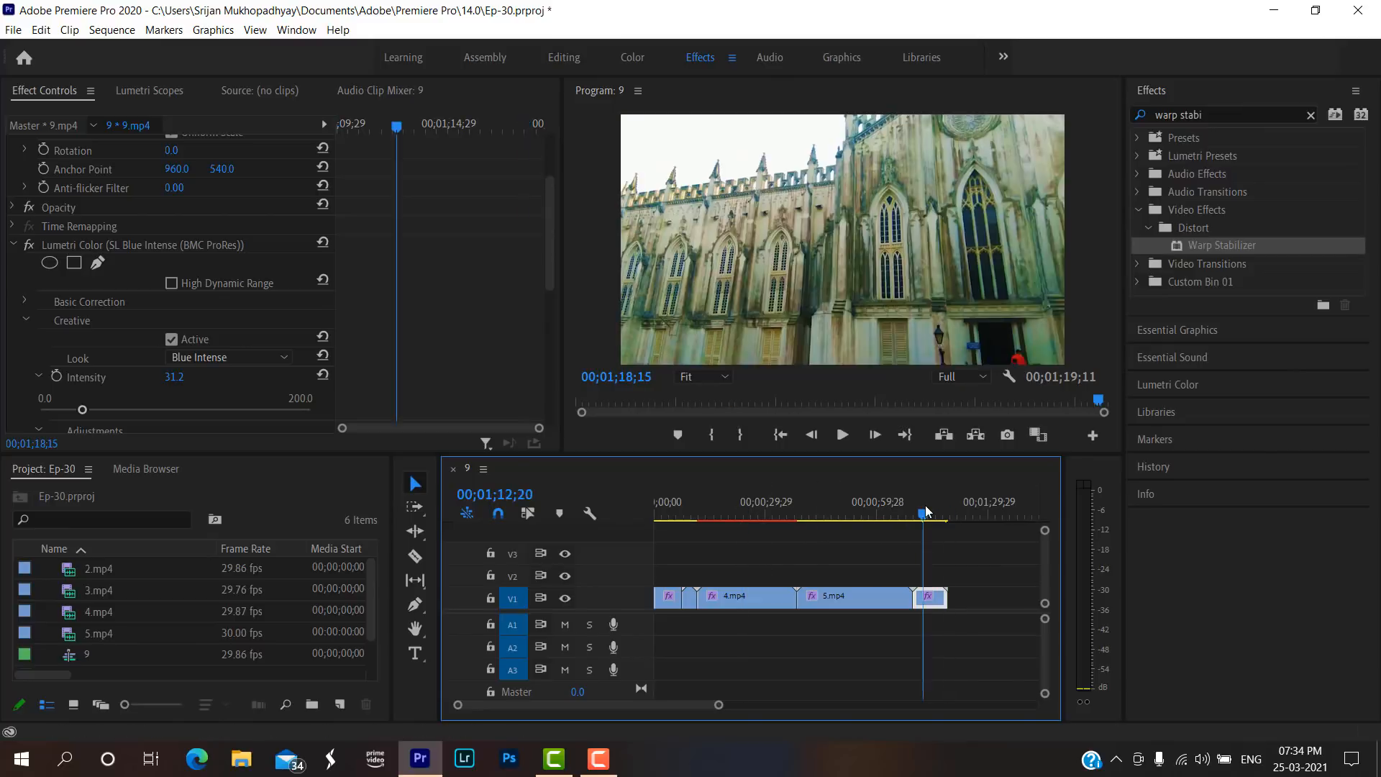
Return to the start of the sequence and play the opening clips, followed by part of 4.mp4.
drag(923, 516, 656, 515)
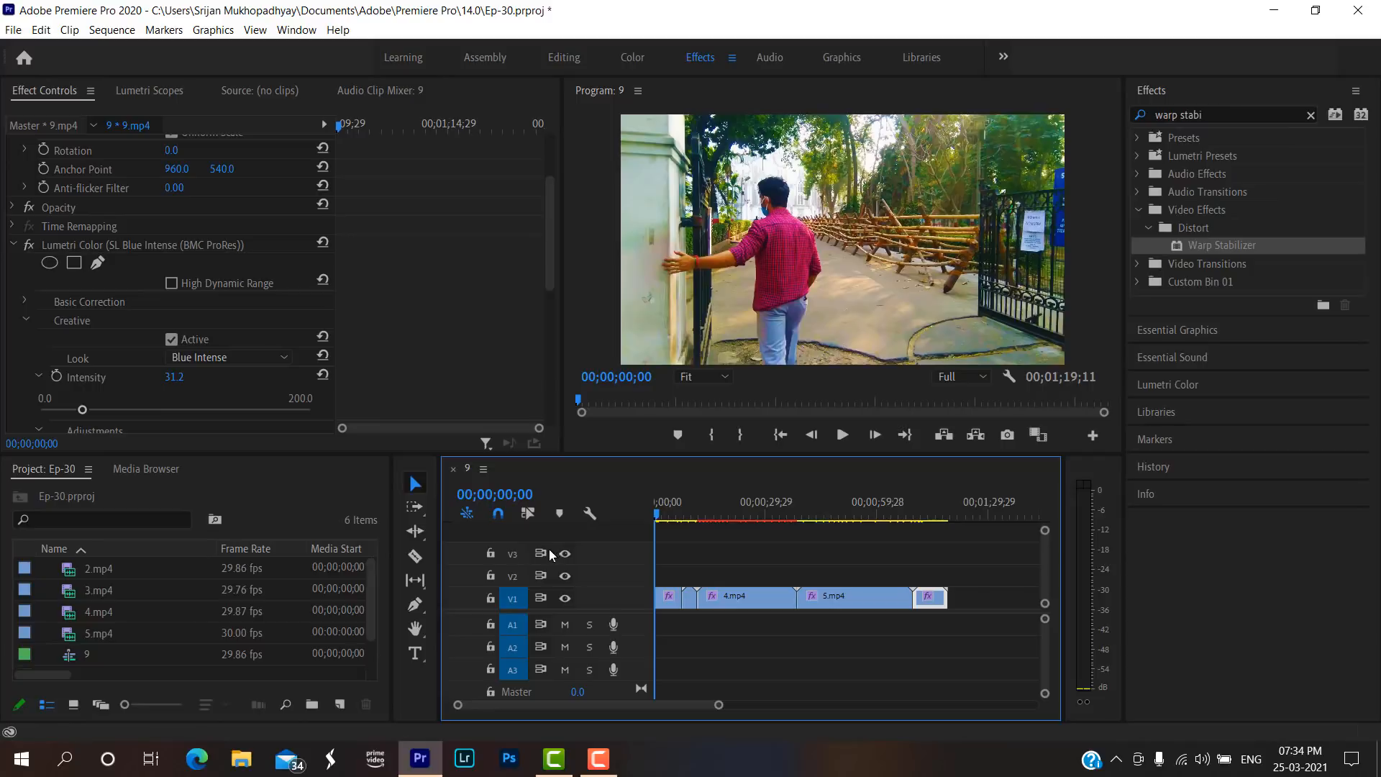
mouse_move(719, 705)
mouse_down()
mouse_move(830, 701)
mouse_move(743, 701)
mouse_up()
key(space)
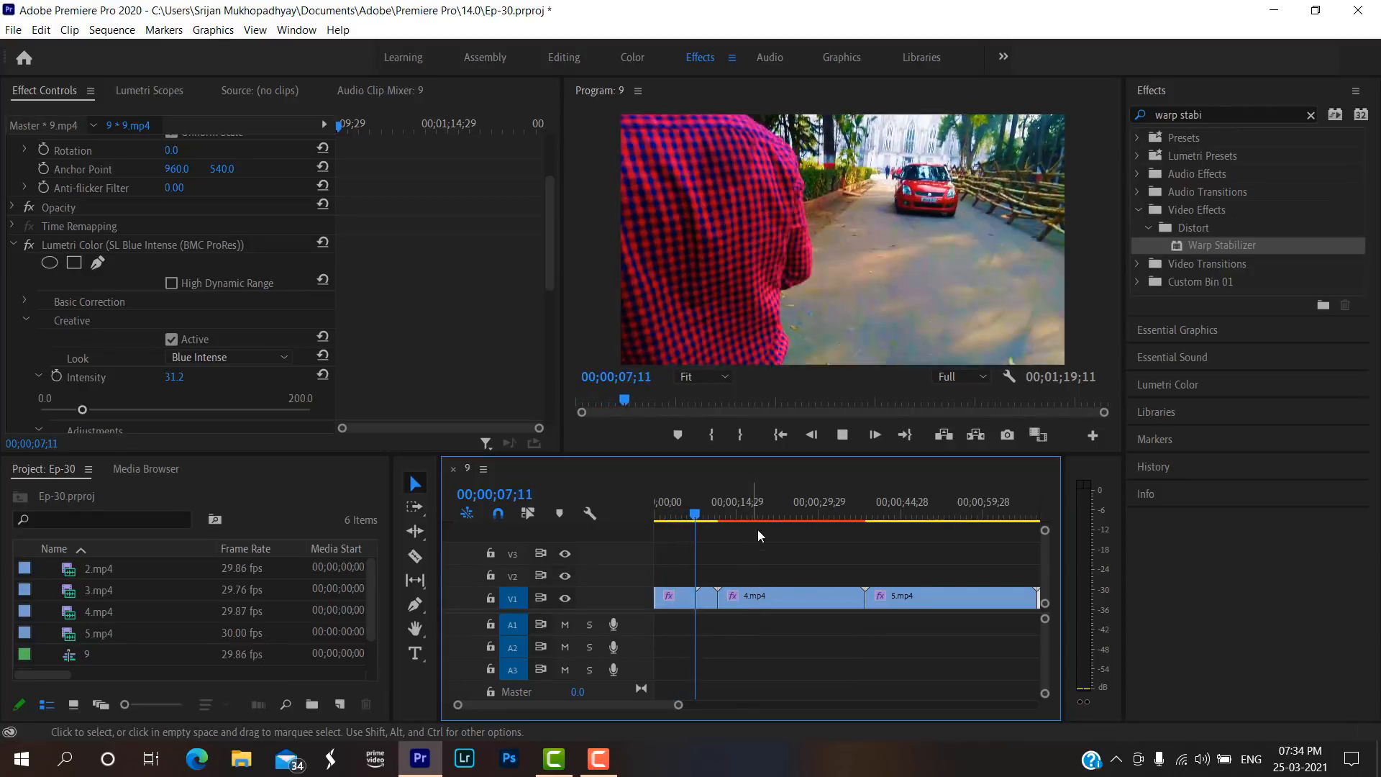
click(836, 435)
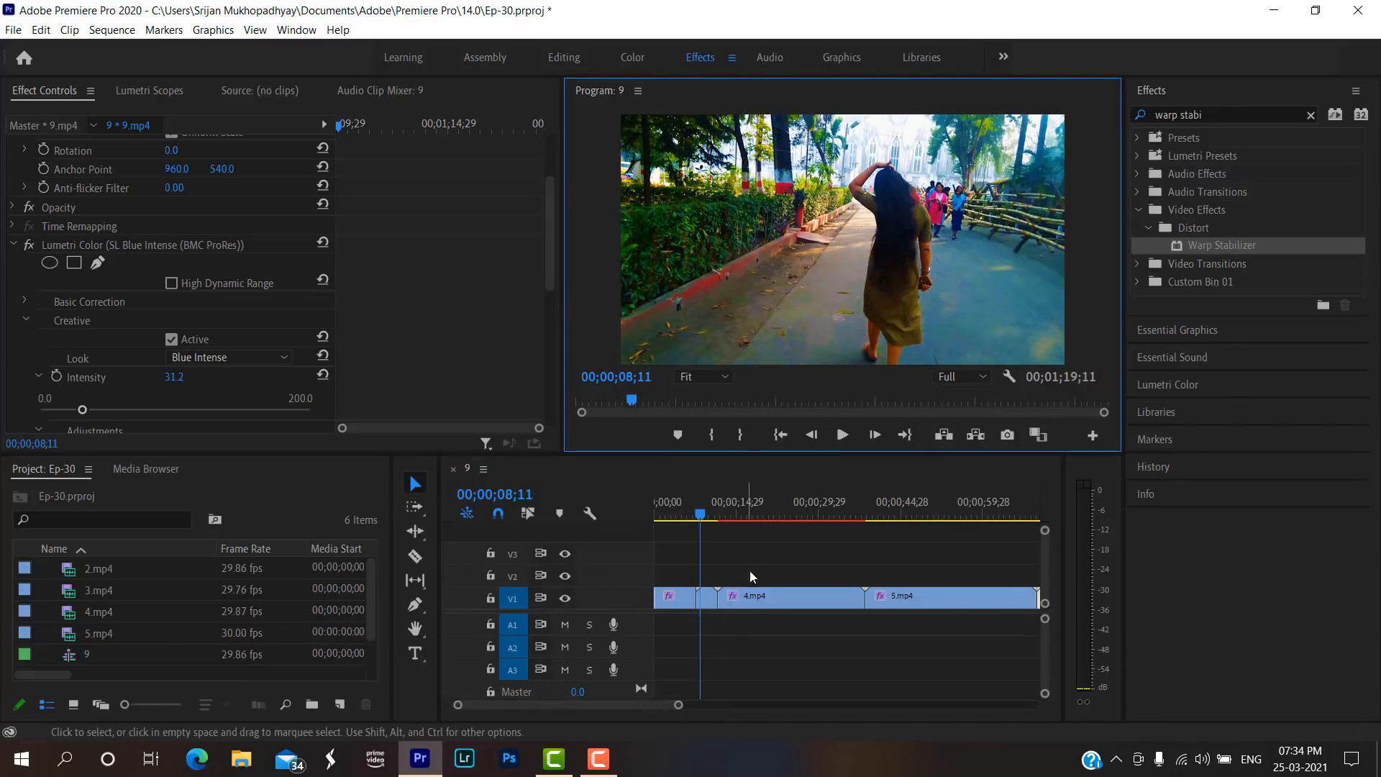
click(741, 512)
key(space)
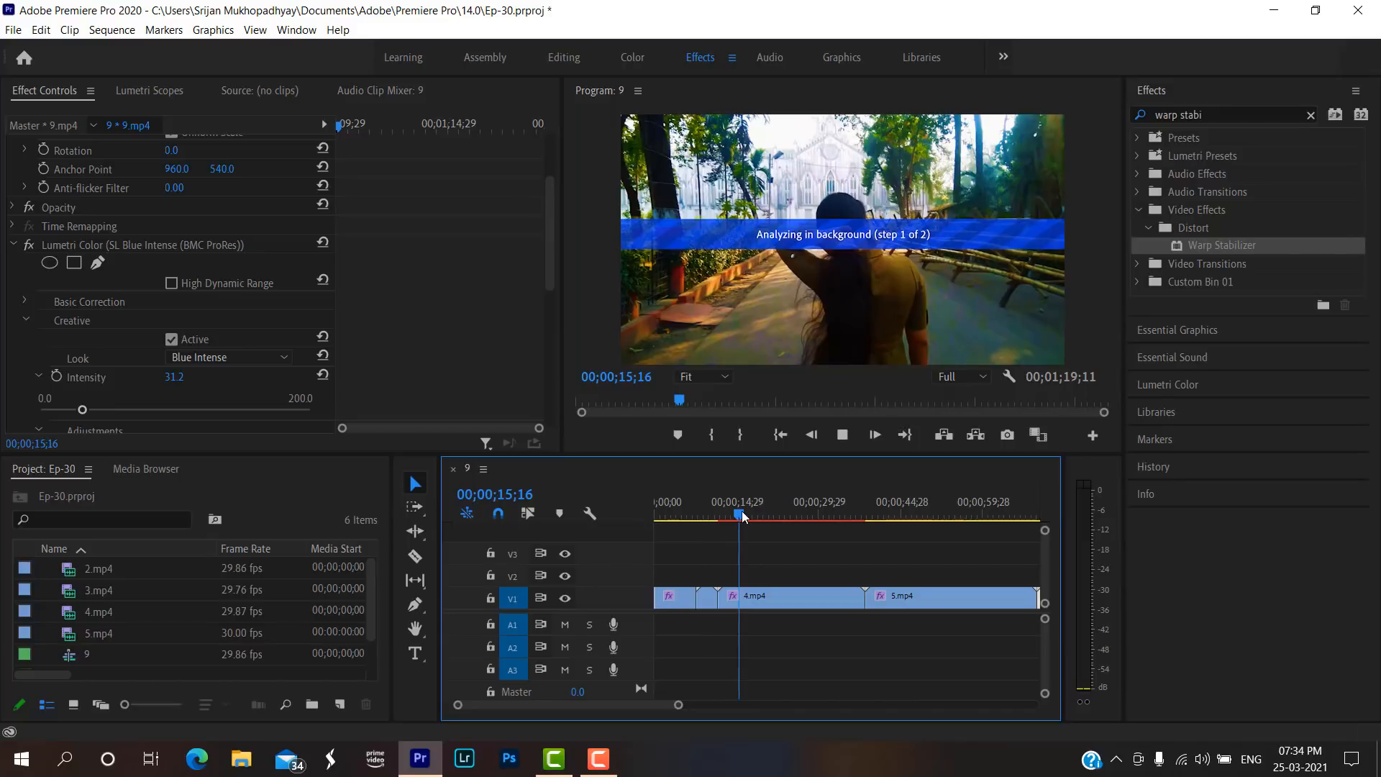
Play the opening of 4.mp4 on the timeline again and scrub further into the sequence to check the footage.
drag(740, 510, 719, 502)
key(space)
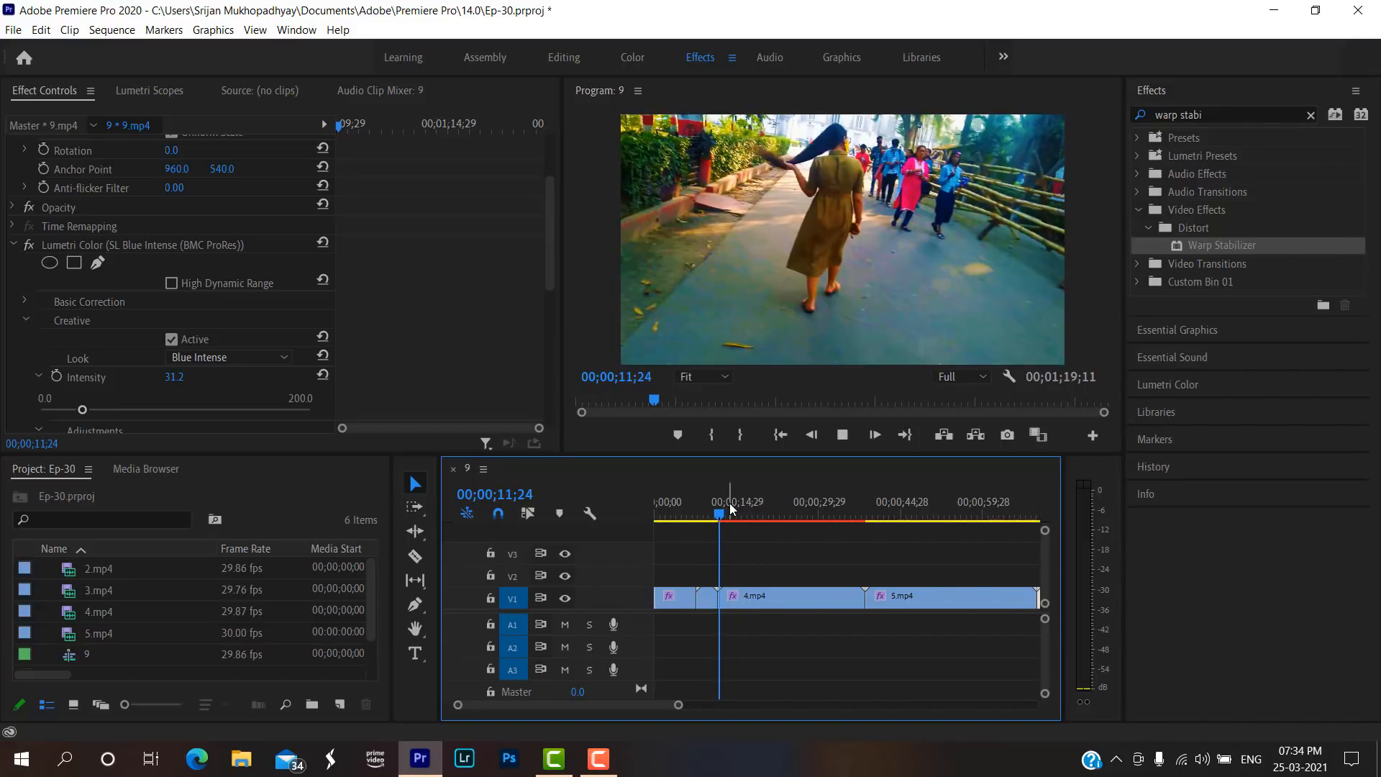
key(space)
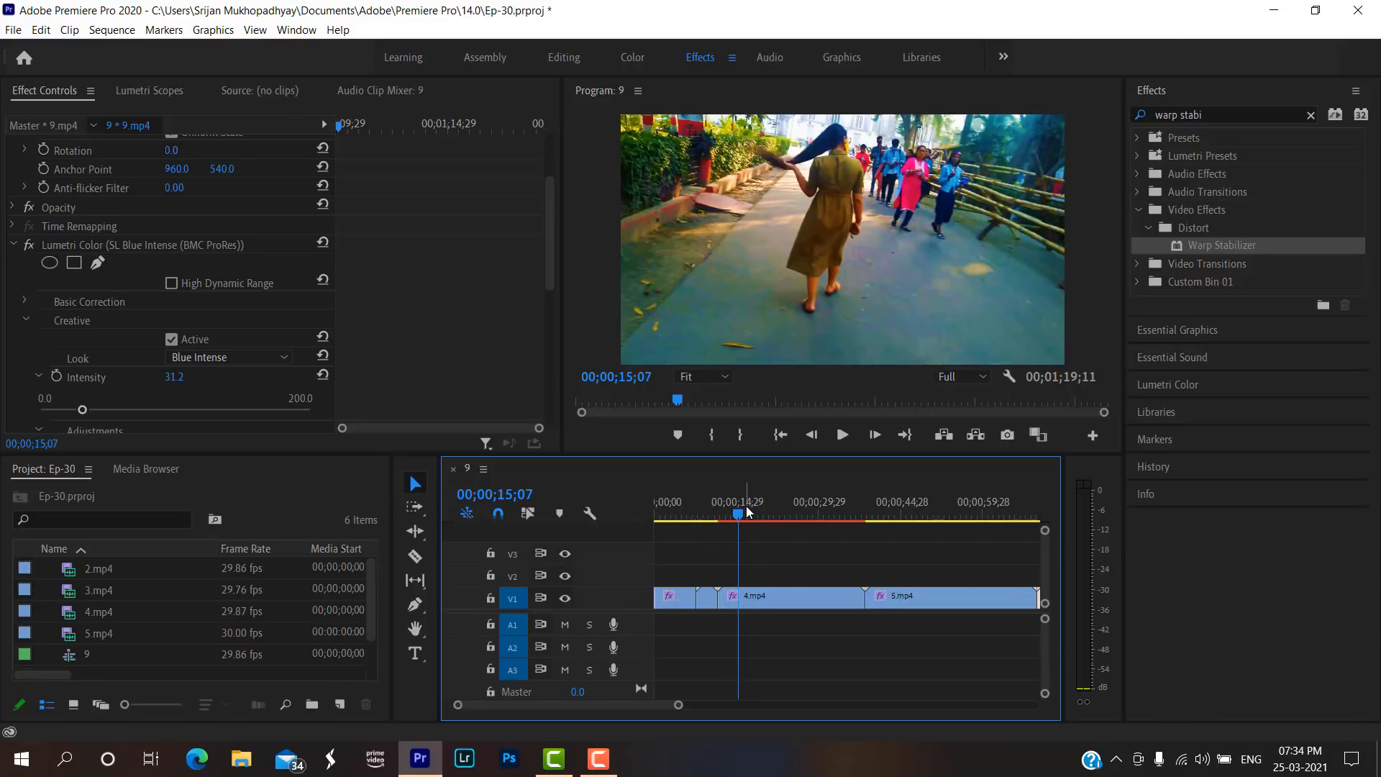
drag(739, 516, 747, 511)
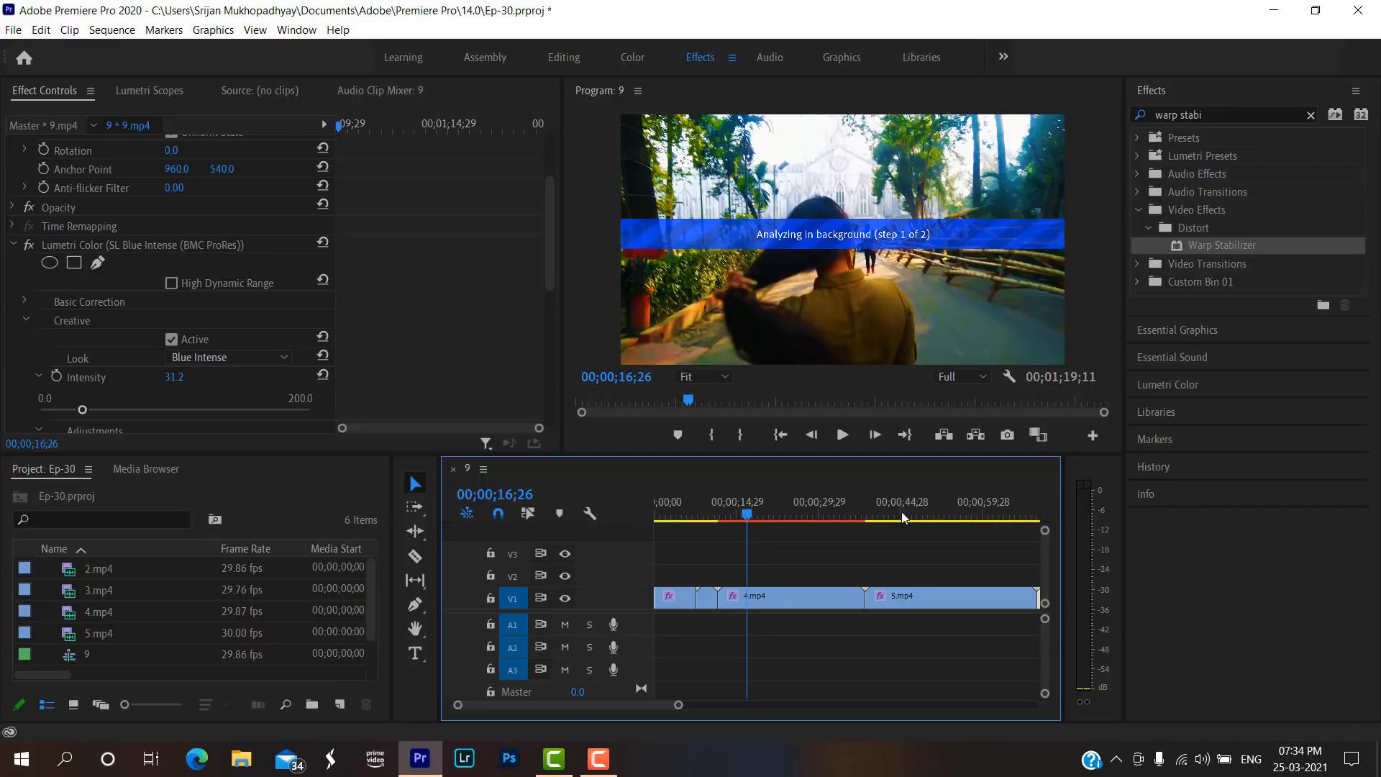
click(925, 515)
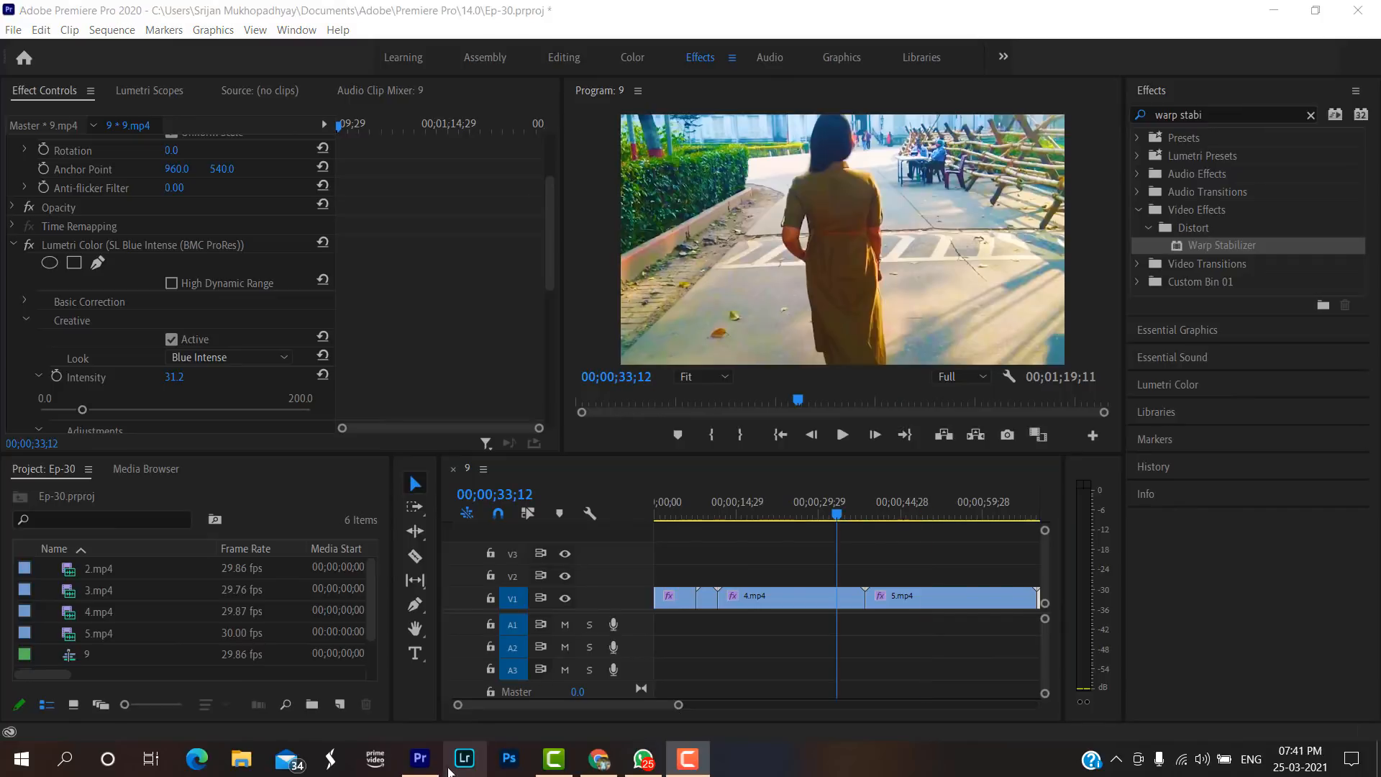
click(339, 703)
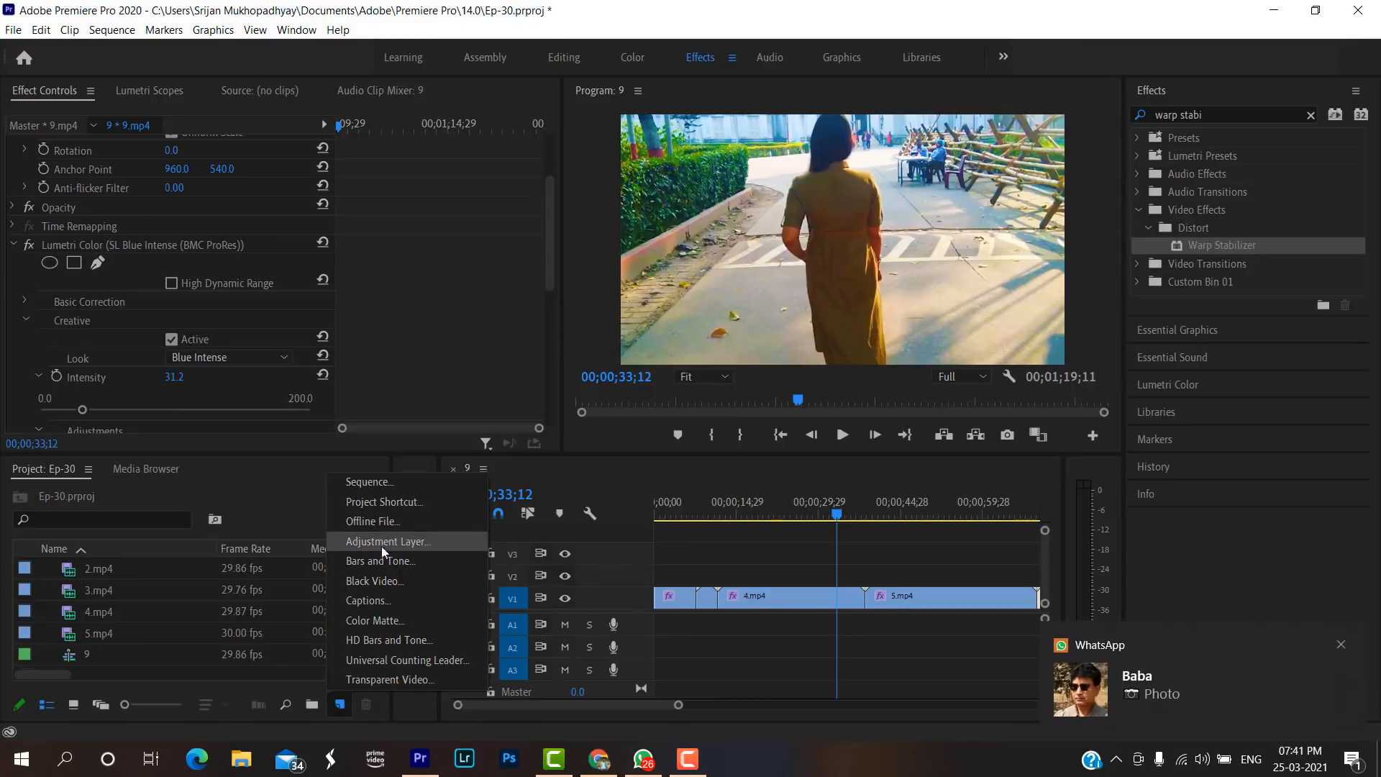
click(1342, 645)
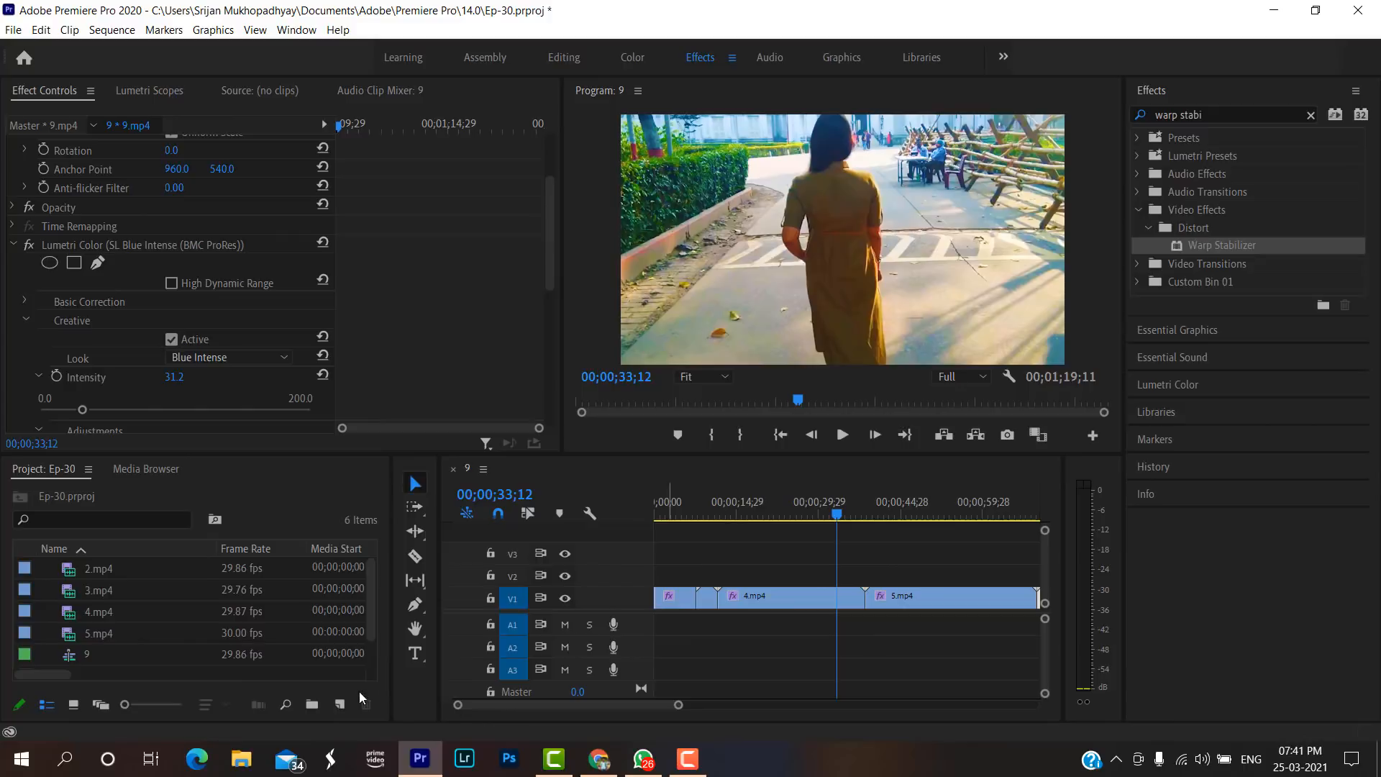
click(339, 704)
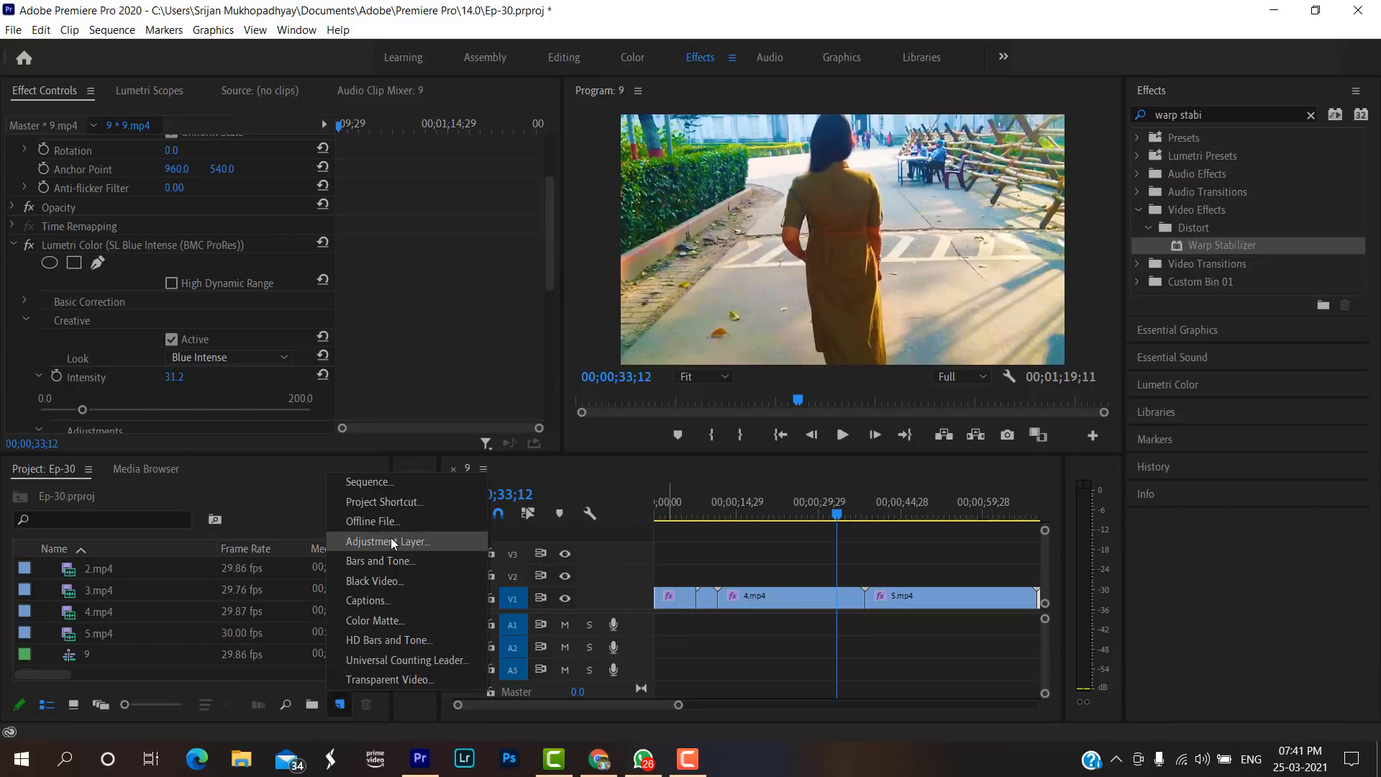
click(341, 711)
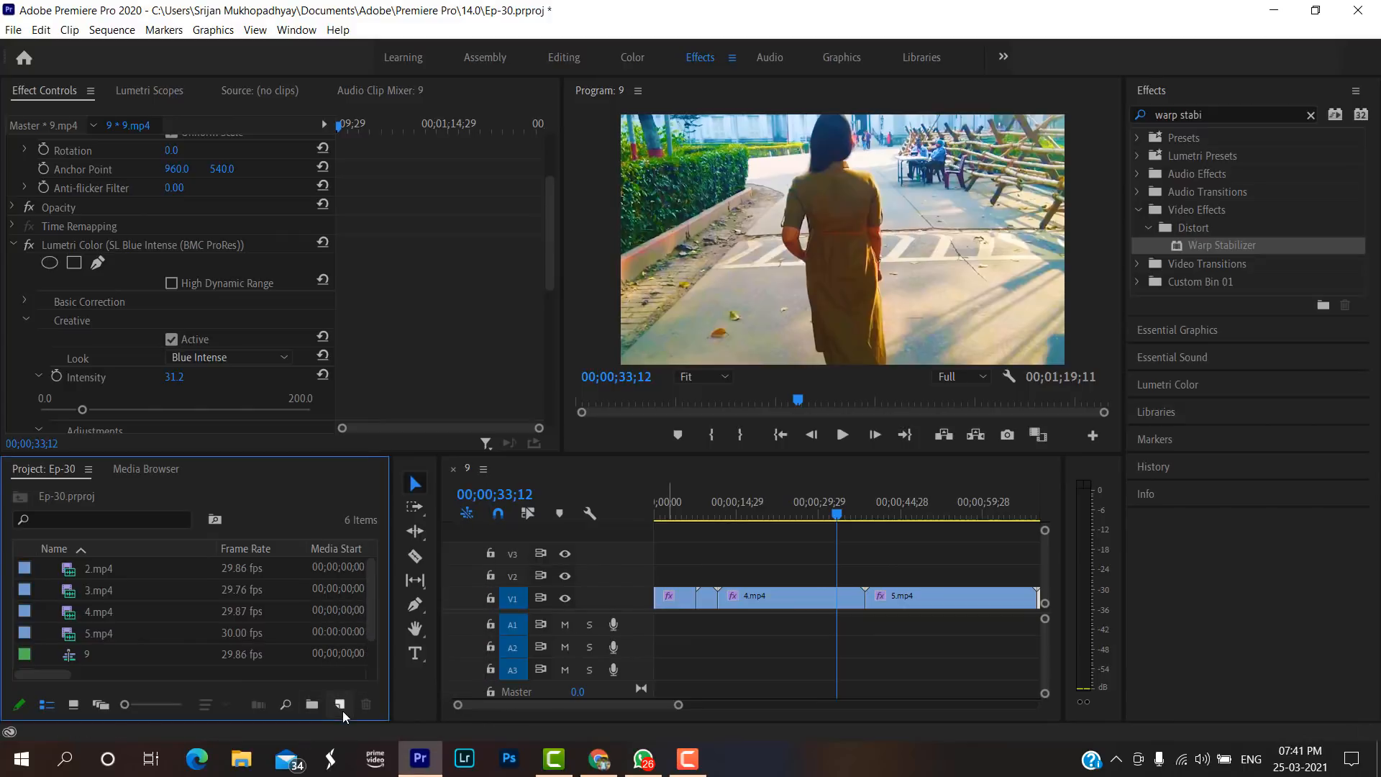
click(13, 29)
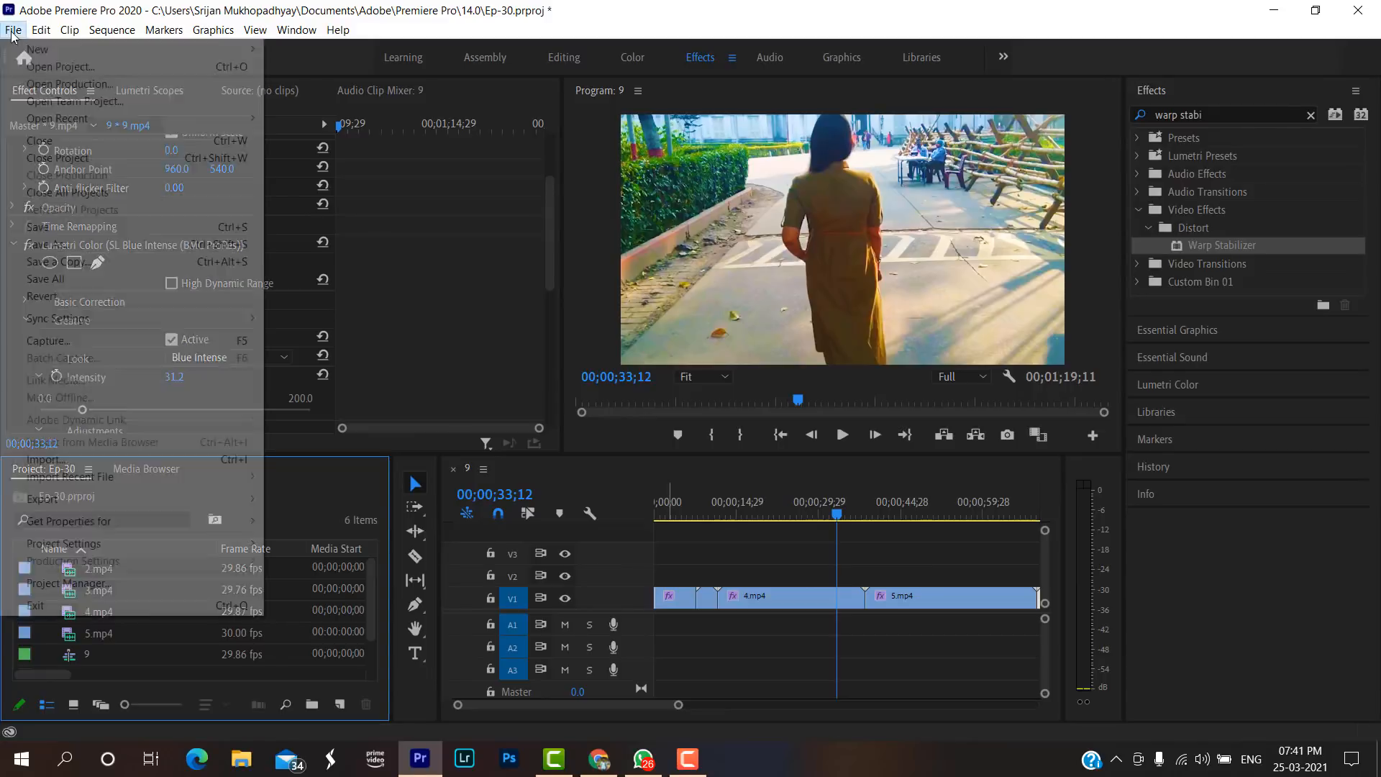
mouse_move(32, 49)
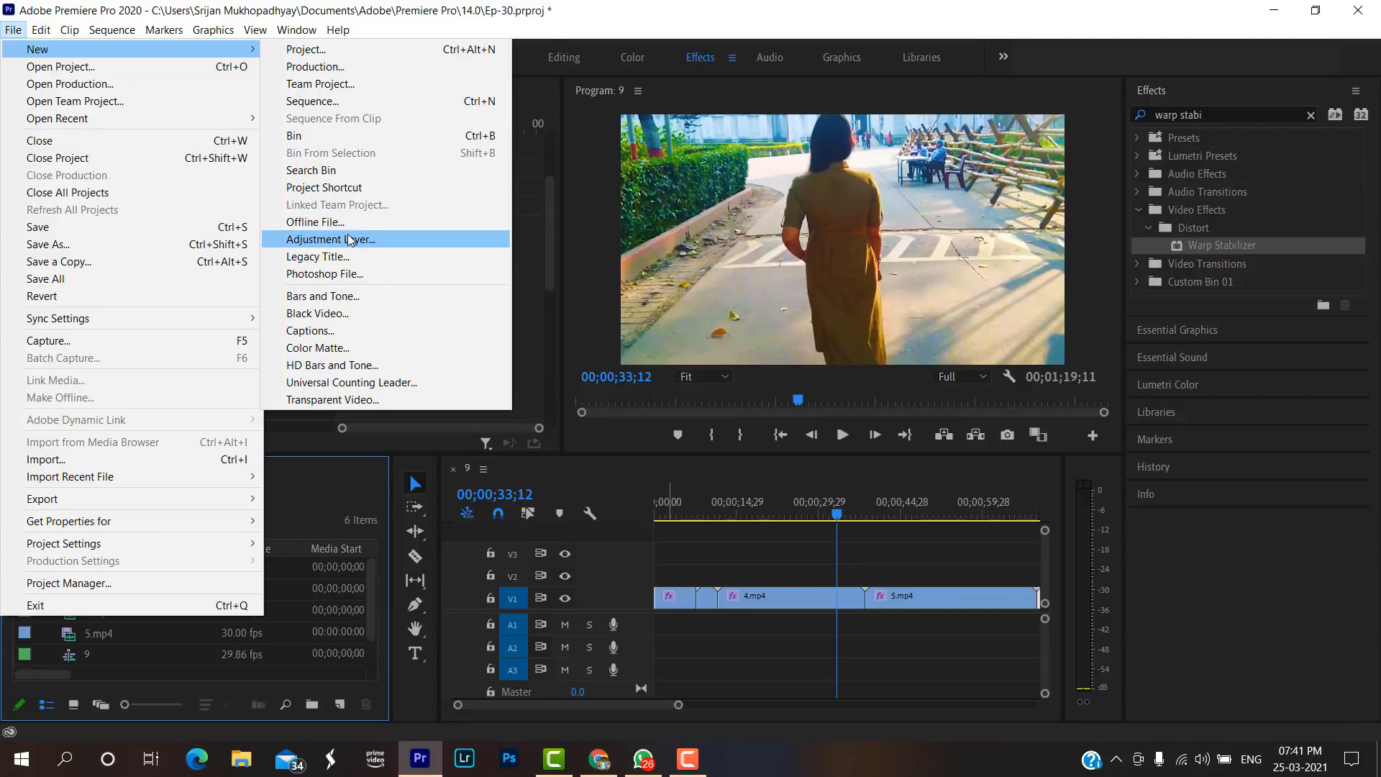
click(8, 28)
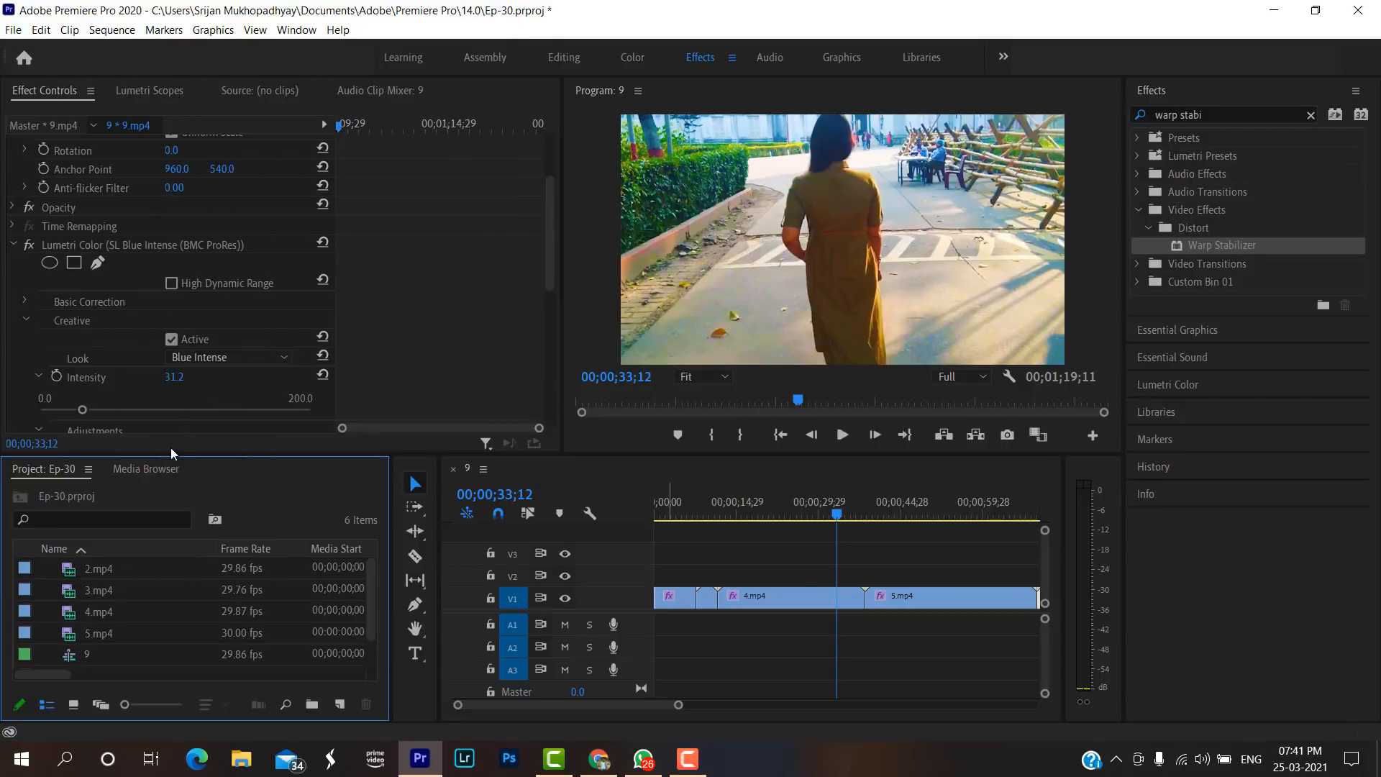
Create a 1920 × 1080 adjustment layer with a 24.00 fps timebase and Square Pixels (1.0) aspect ratio.
click(339, 704)
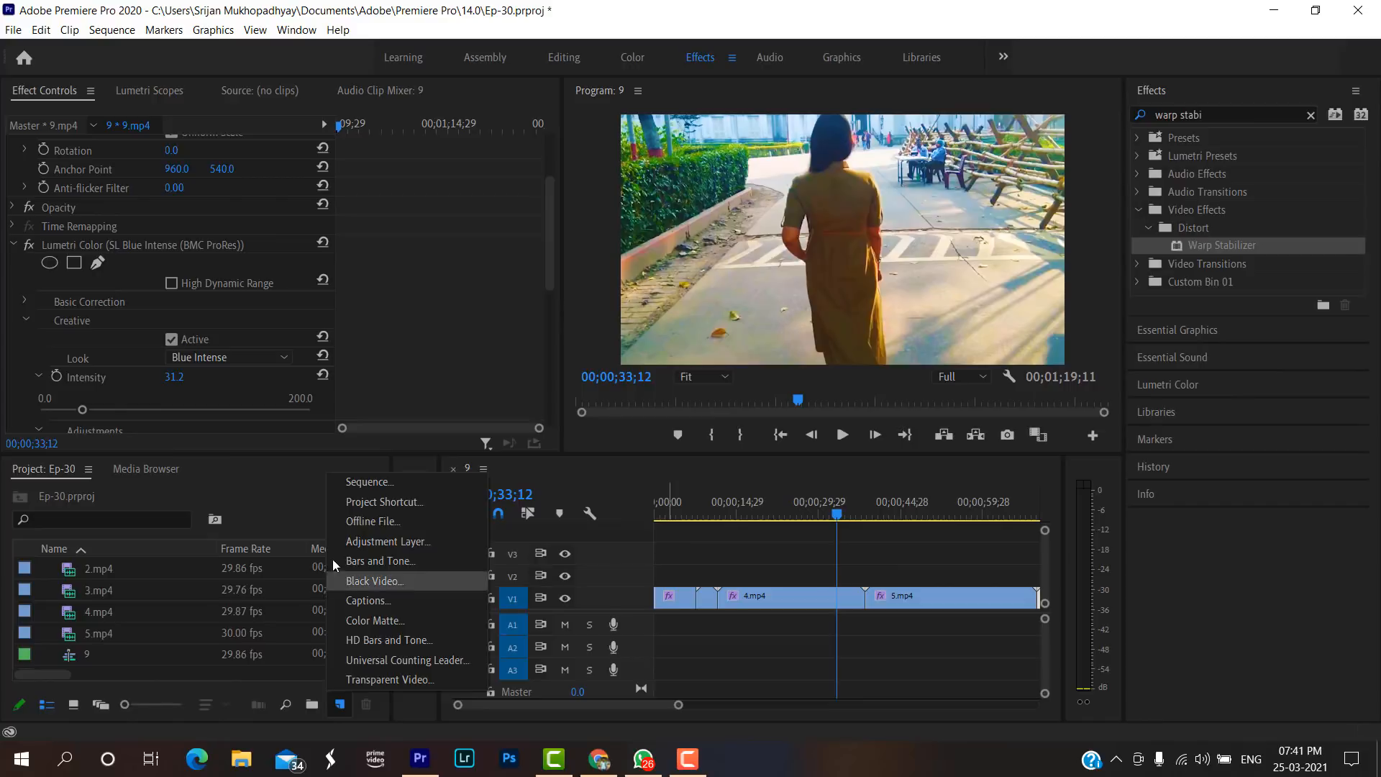
click(345, 545)
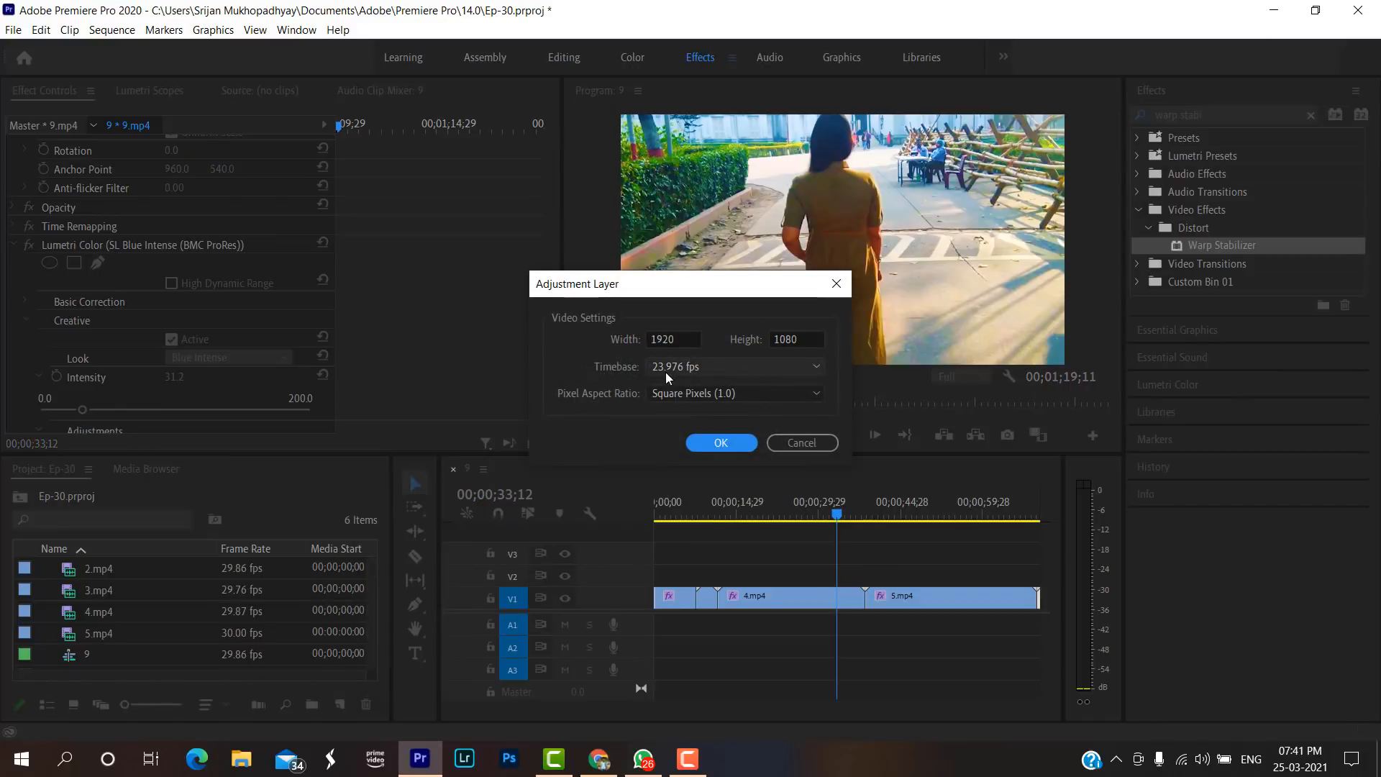
click(735, 366)
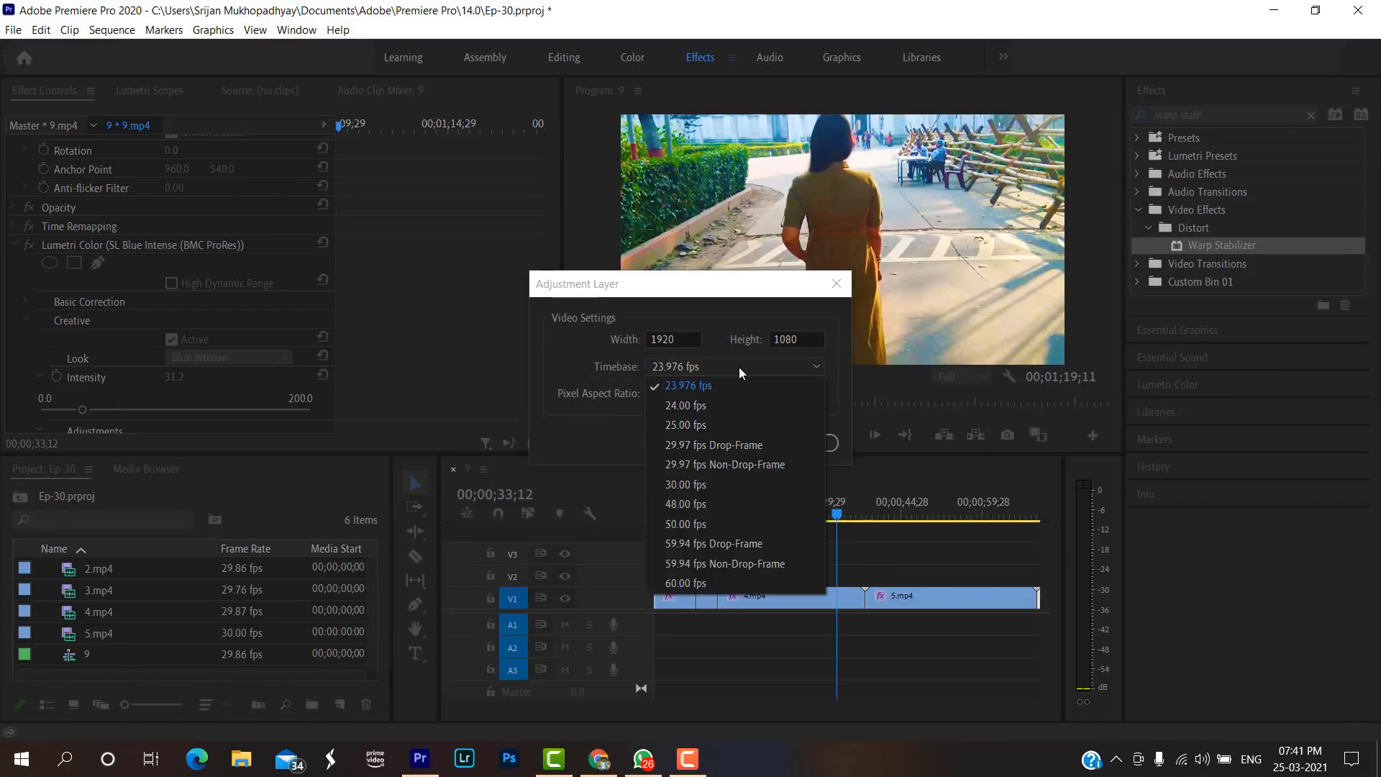
click(728, 406)
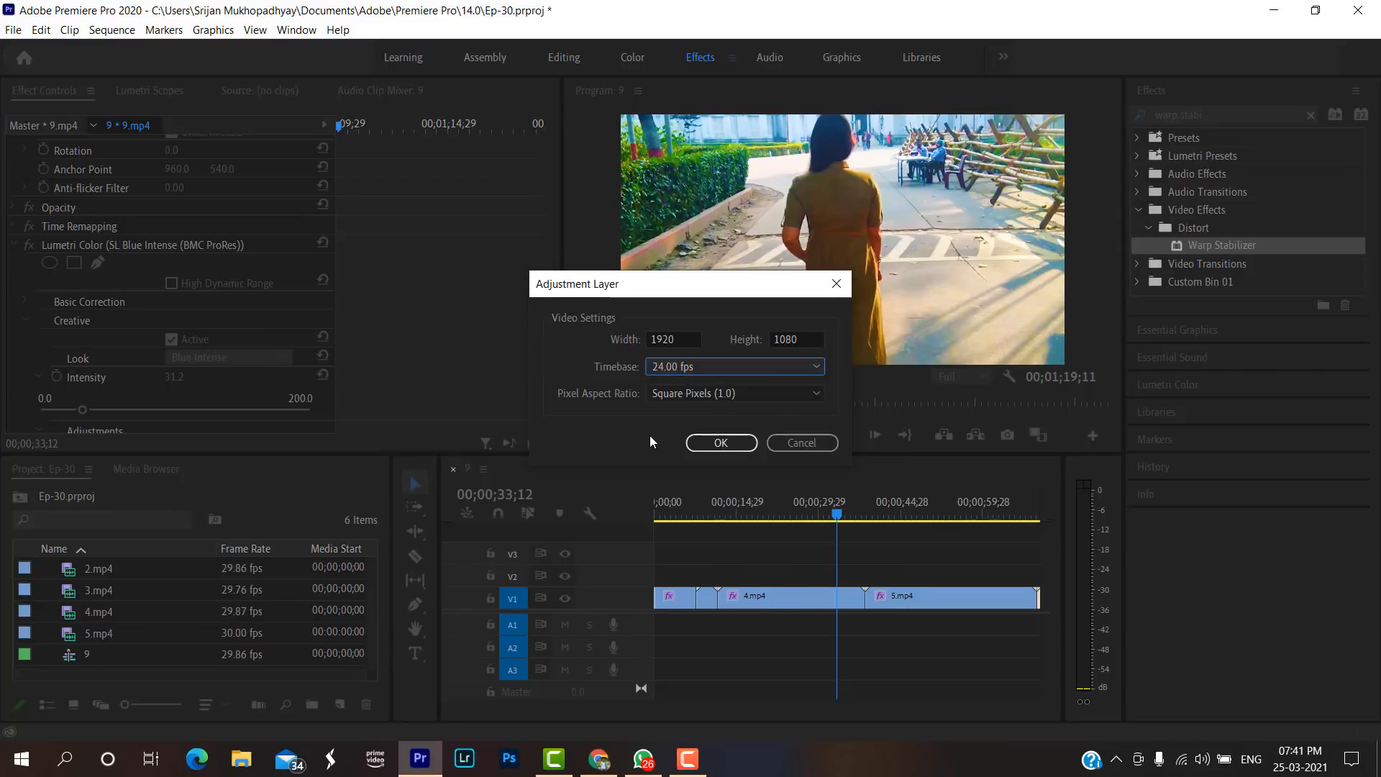
click(775, 395)
click(777, 394)
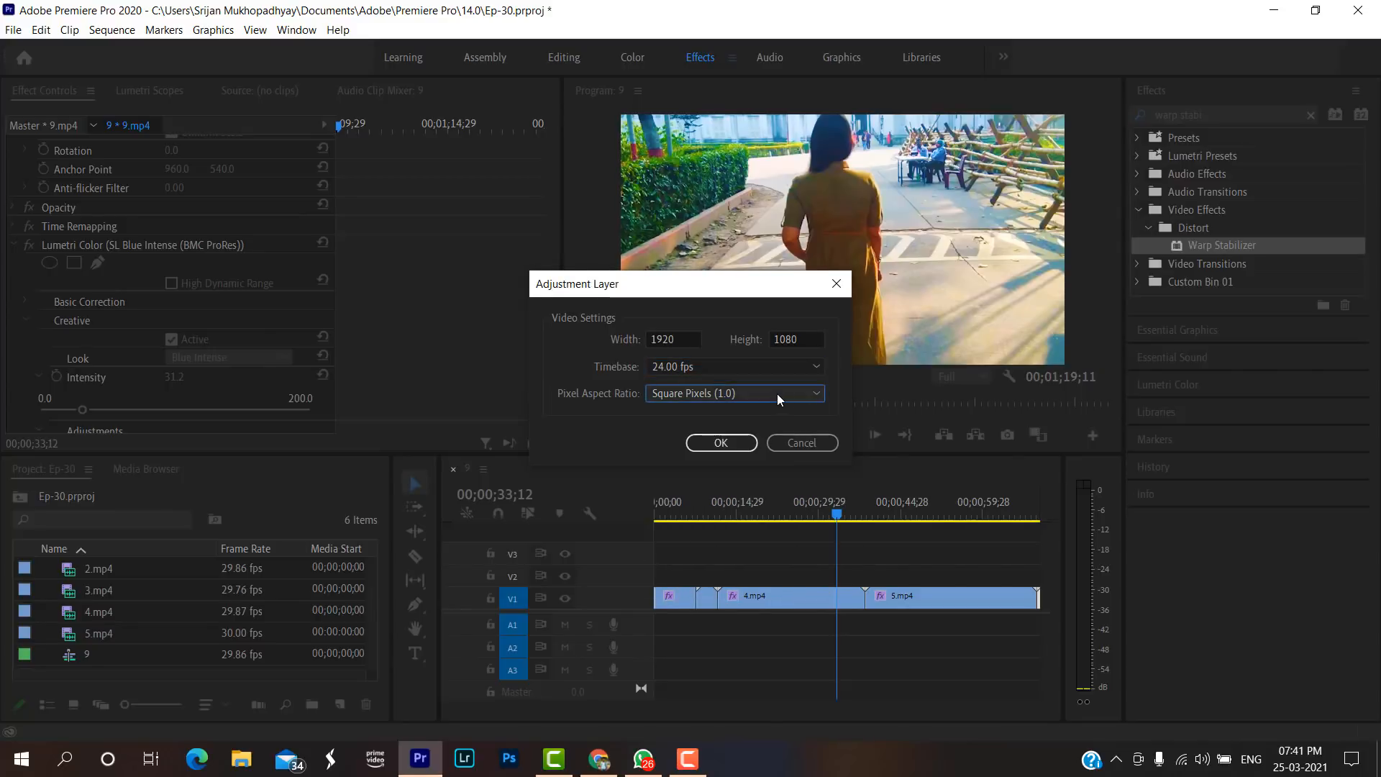
click(722, 442)
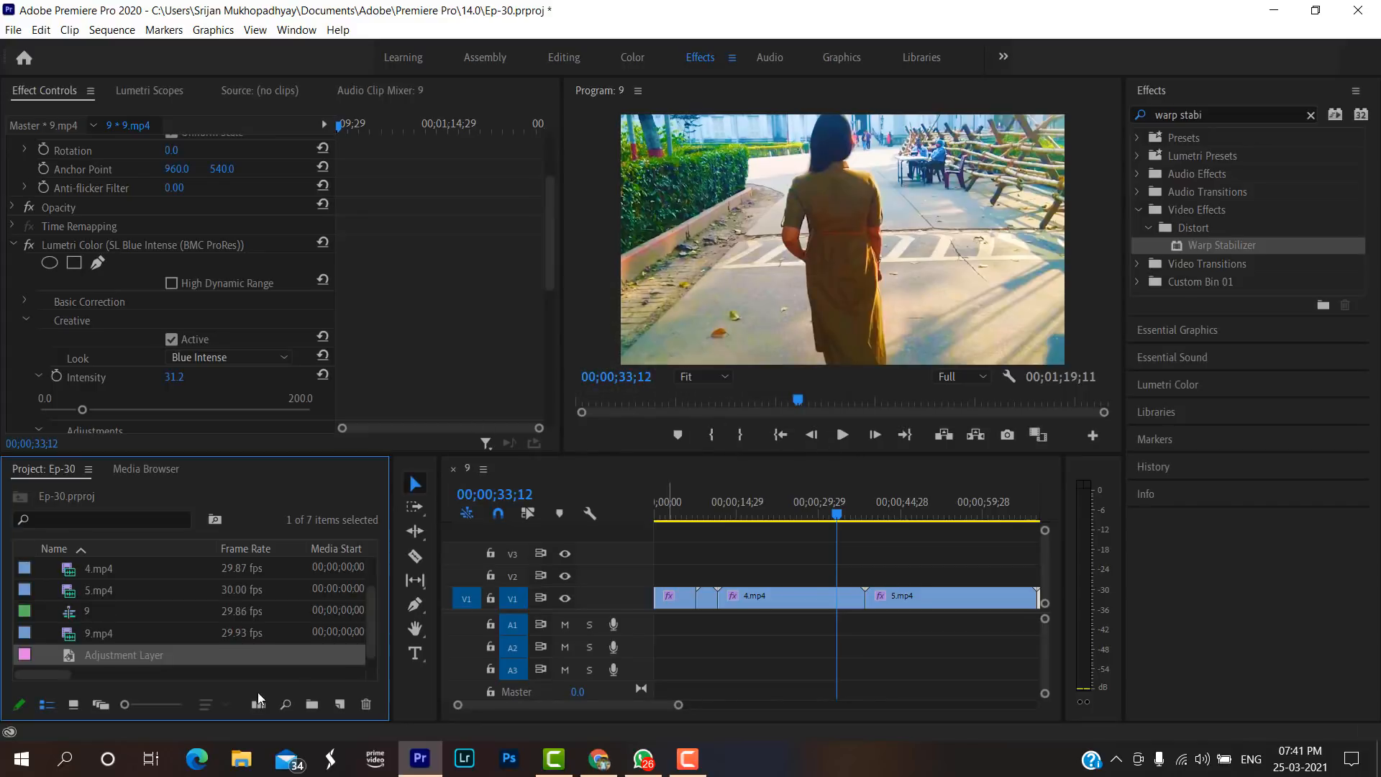
Place the adjustment layer on track V2 and stretch it to span all clips from the sequence start to the end.
drag(210, 658, 665, 577)
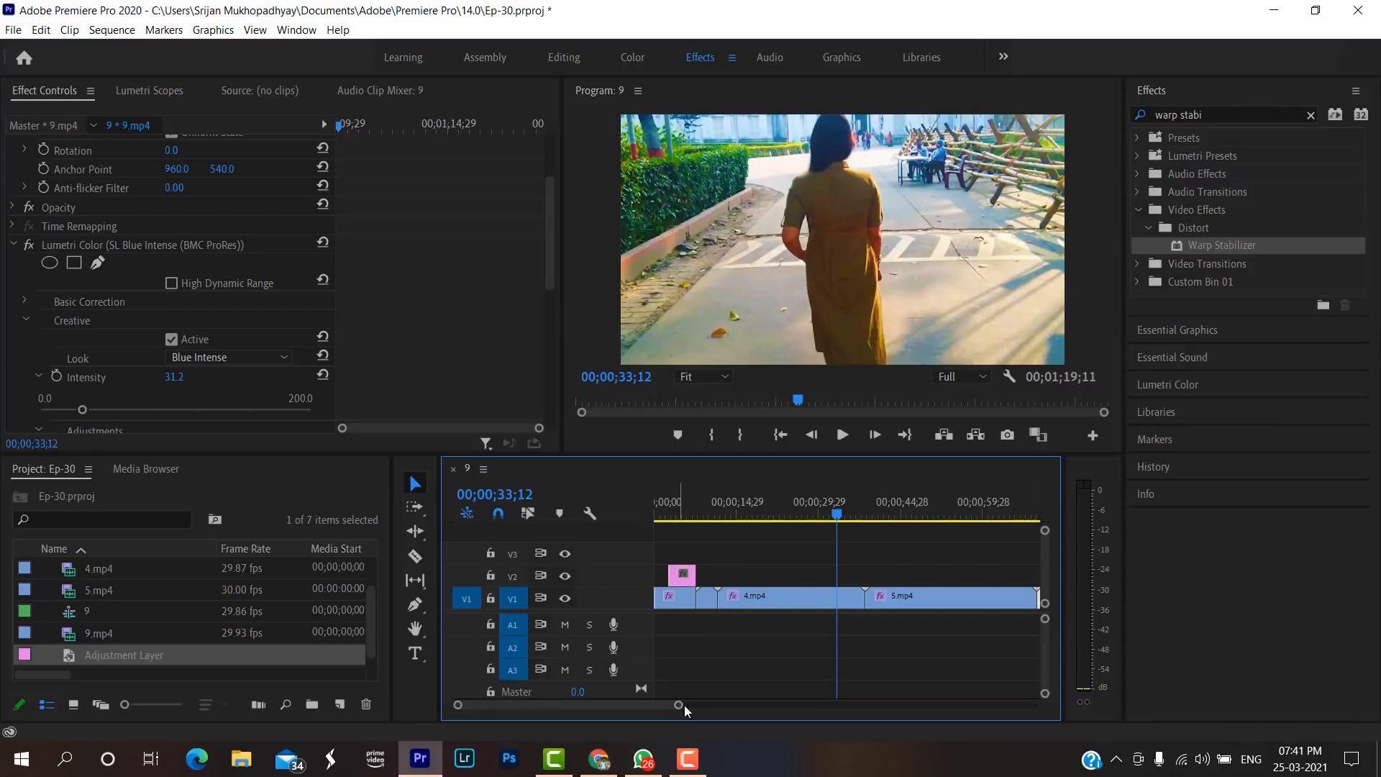
drag(679, 706, 742, 706)
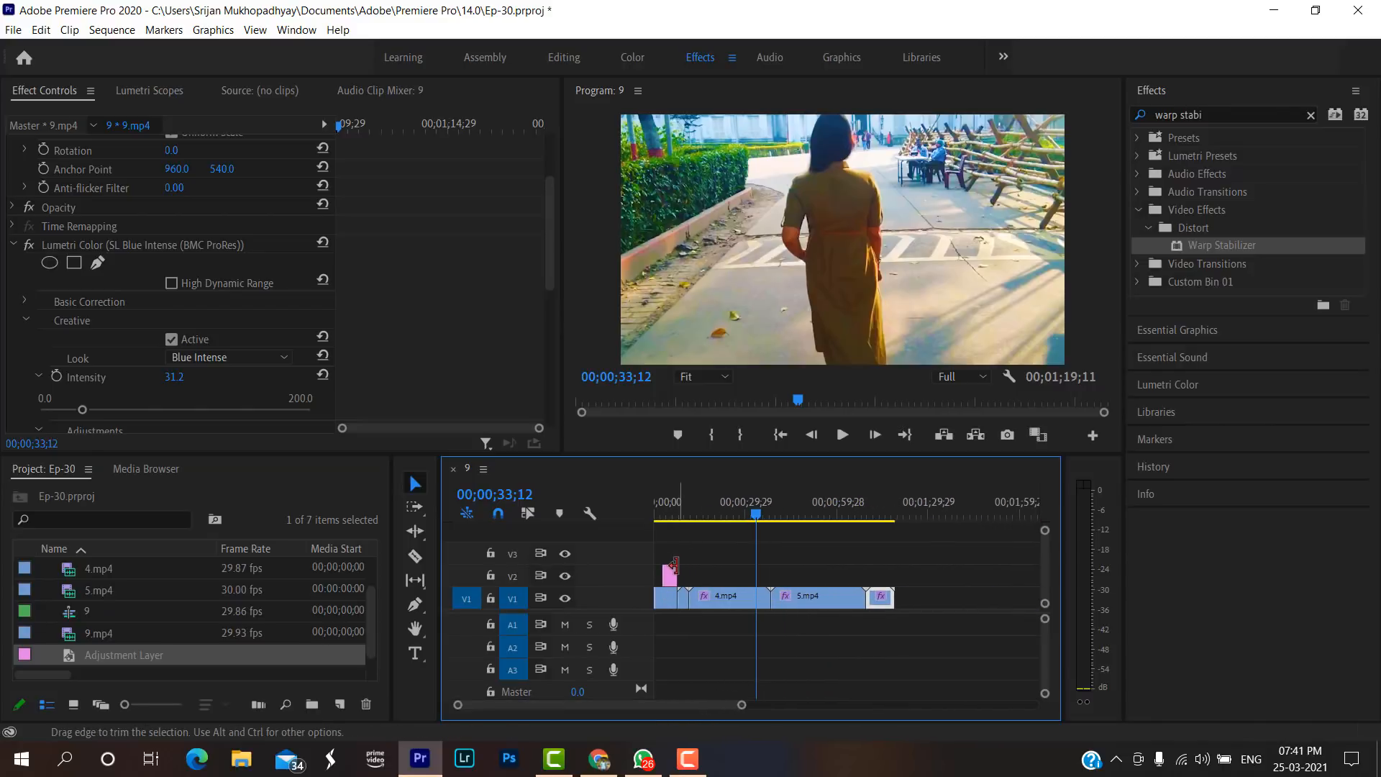
drag(676, 575, 784, 564)
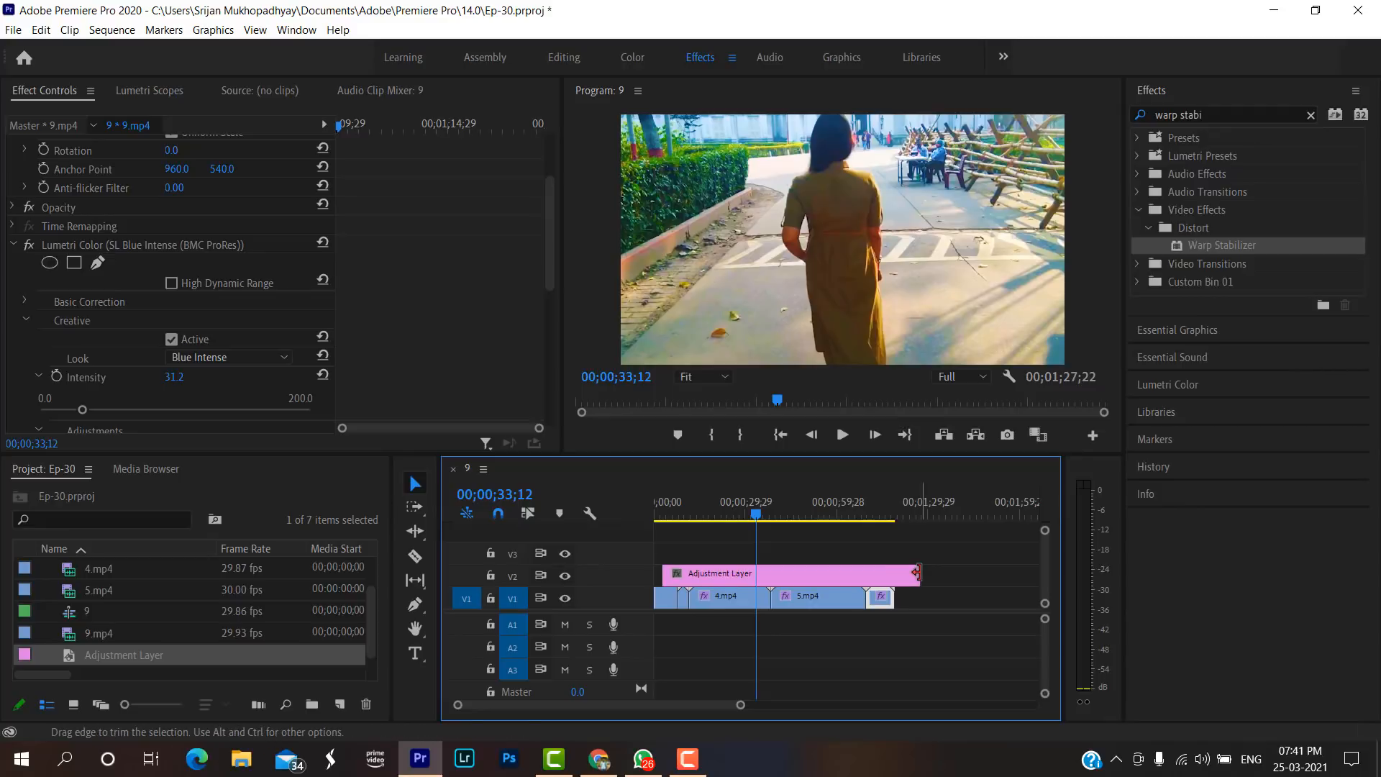
drag(917, 572, 894, 574)
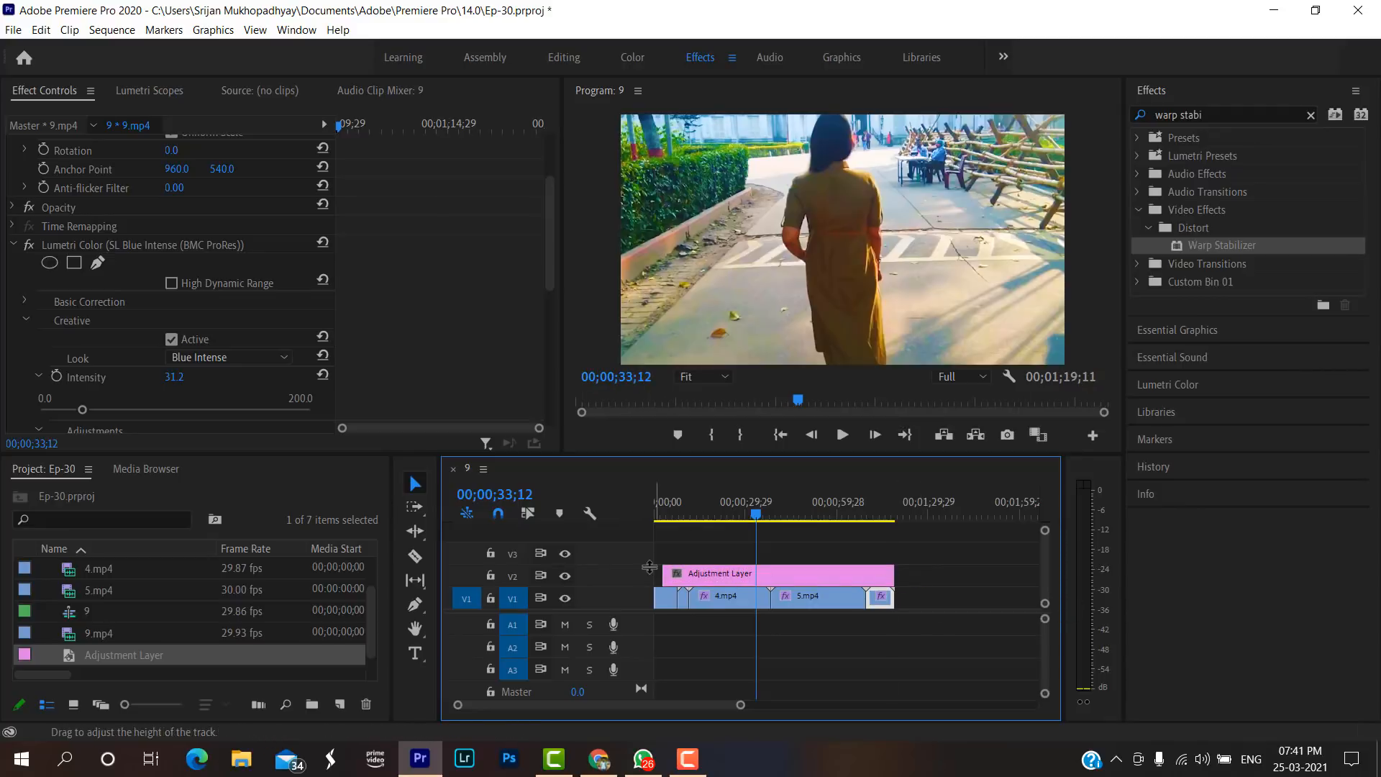
drag(663, 573, 654, 573)
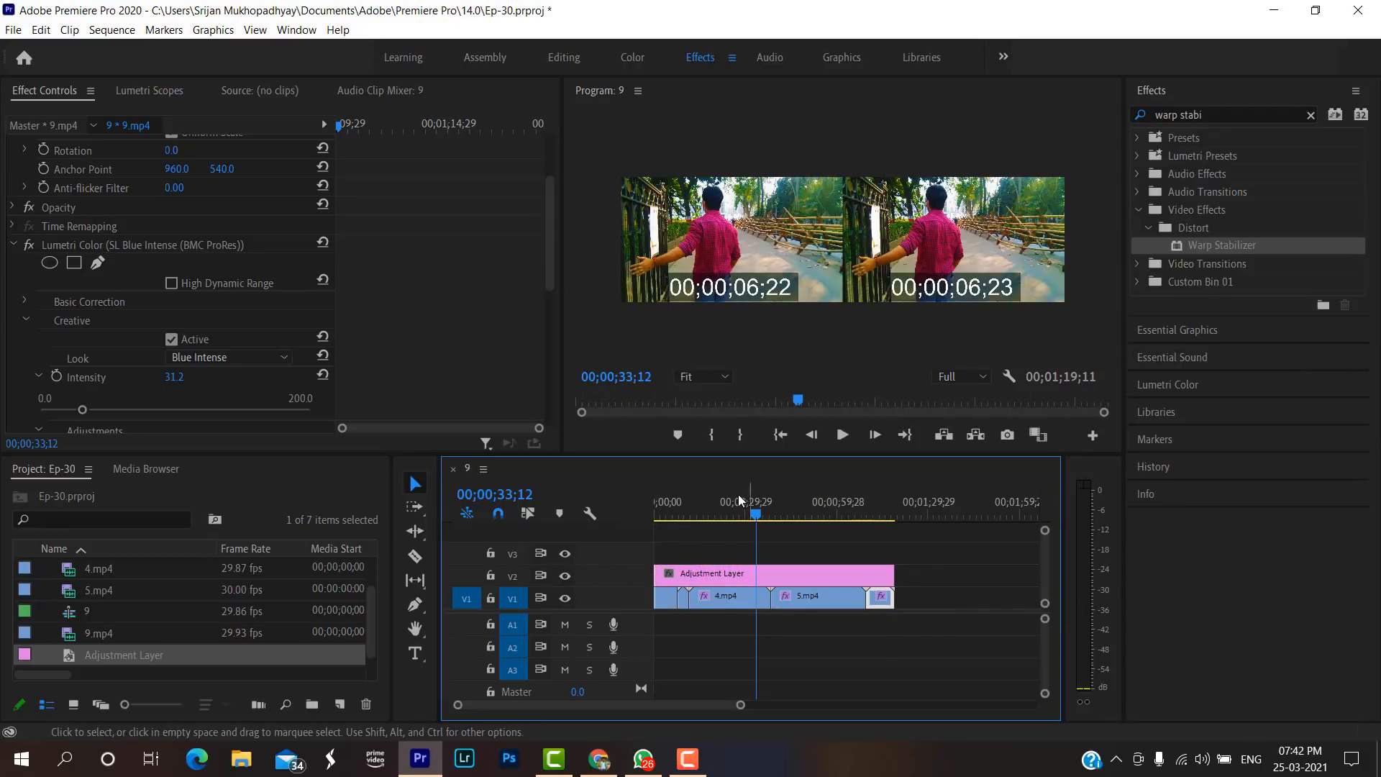
Delete the short clip between the opening clip and 4.mp4 and close the gap it leaves on V1.
drag(741, 501, 696, 502)
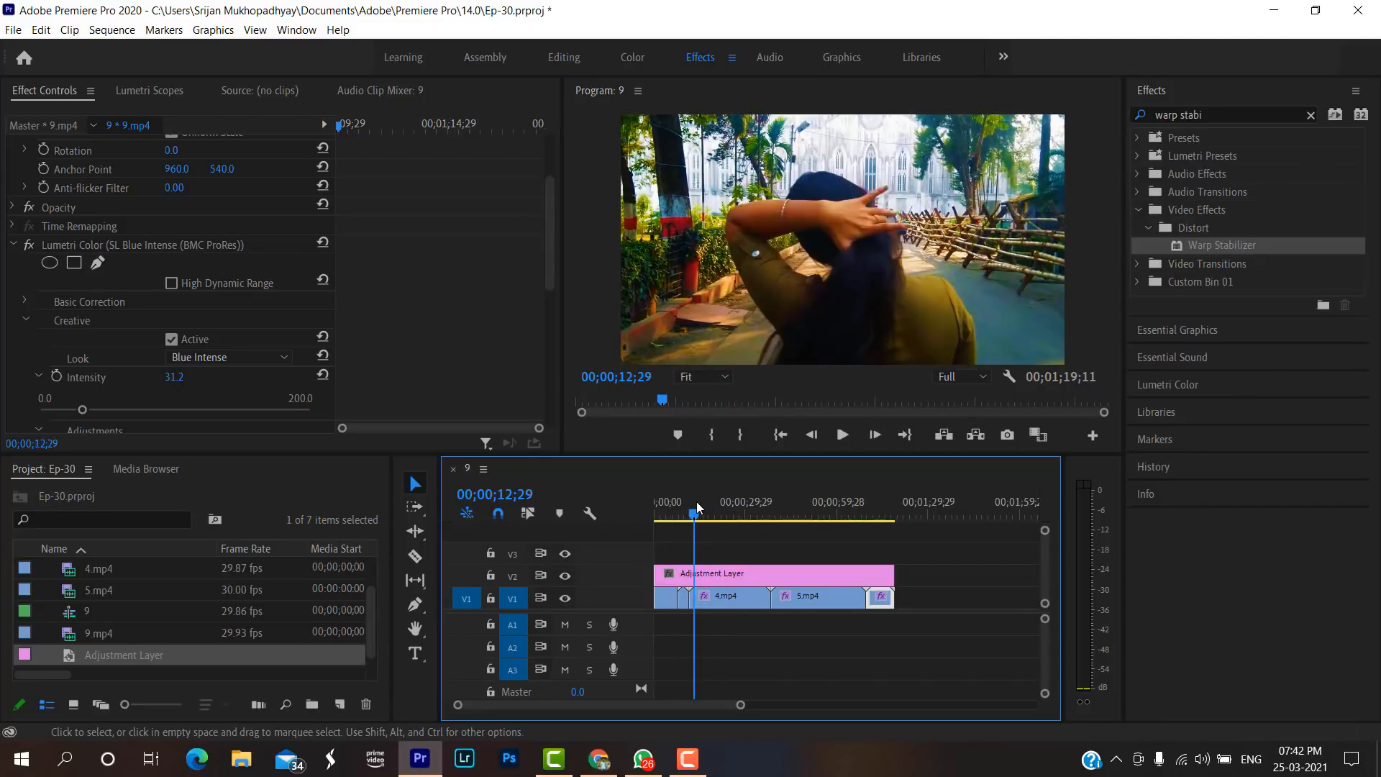
click(683, 595)
key(Delete)
click(685, 597)
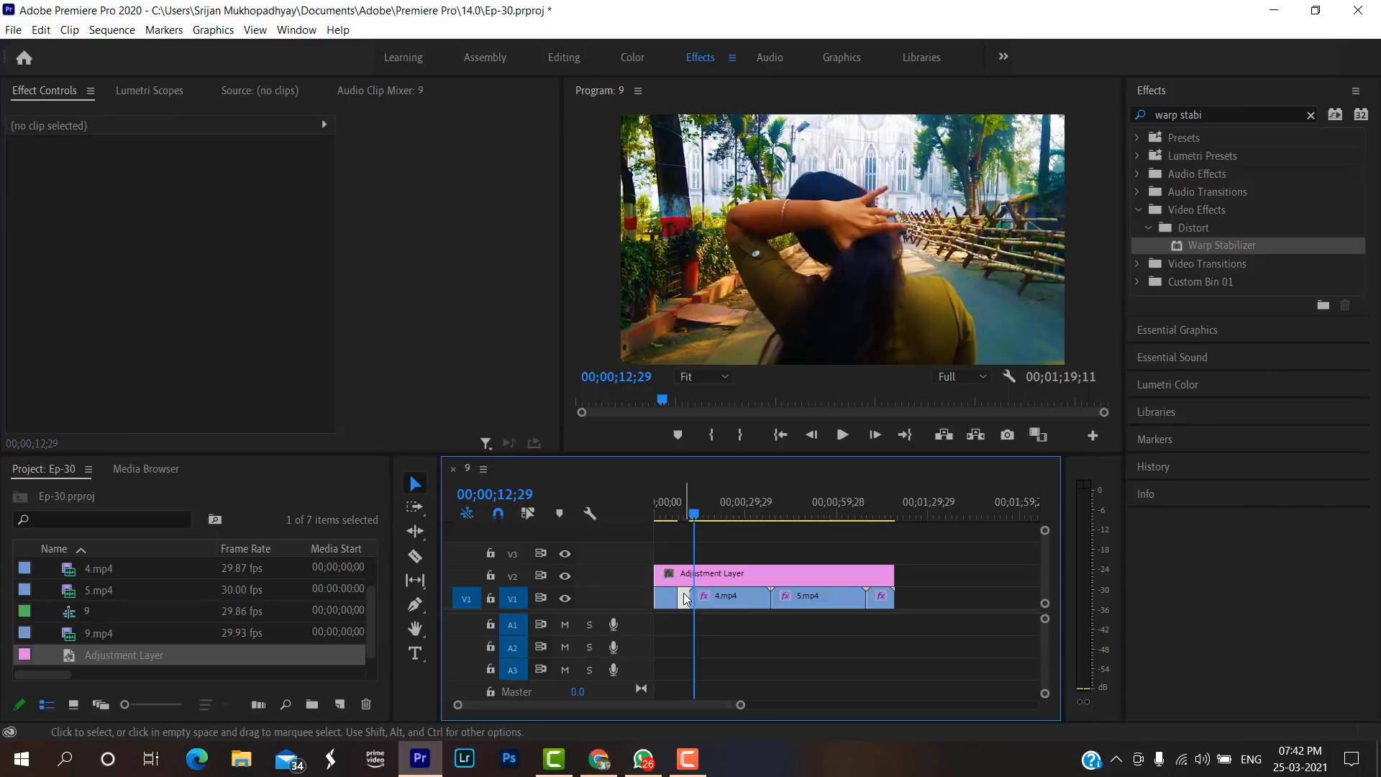
key(Delete)
Trim the adjustment layer's end to match the end of the last clip and return the playhead to the sequence start.
click(700, 571)
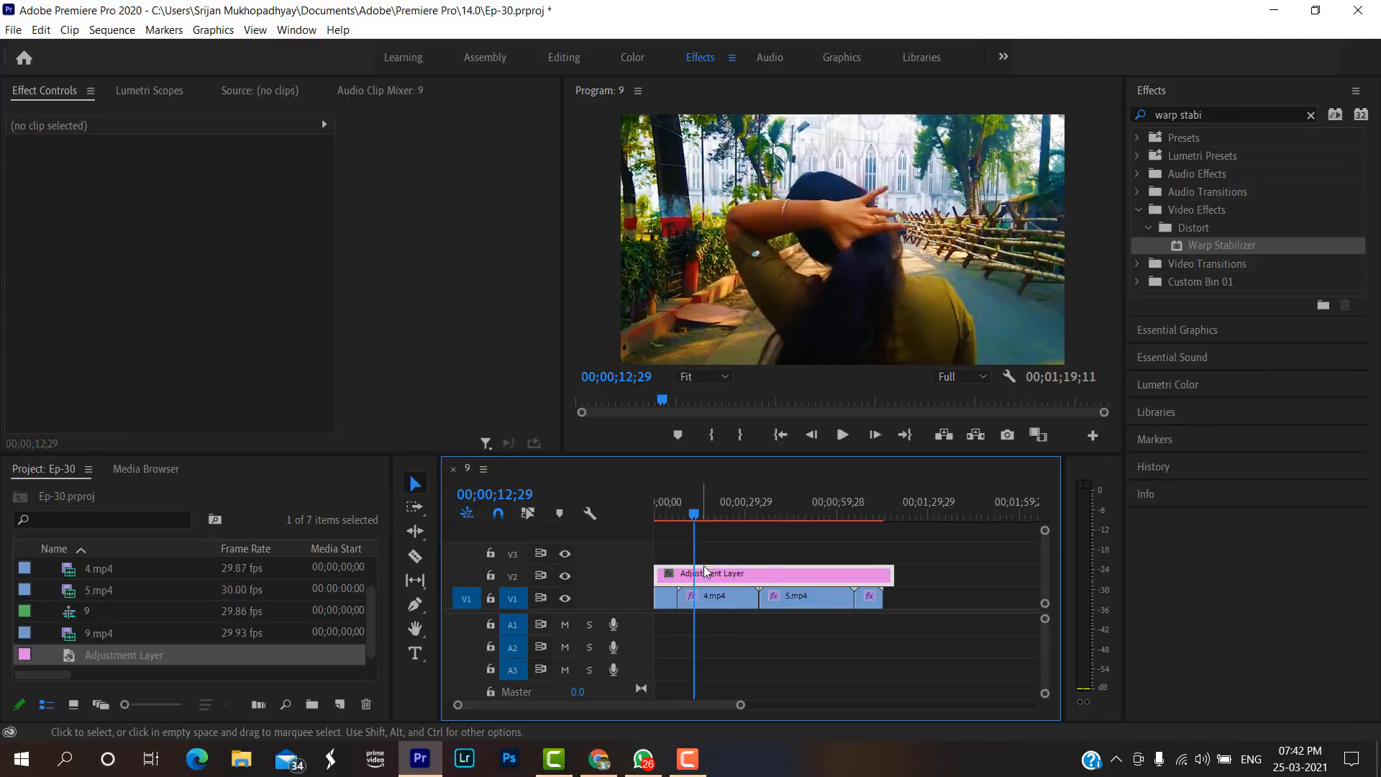
drag(894, 573, 883, 575)
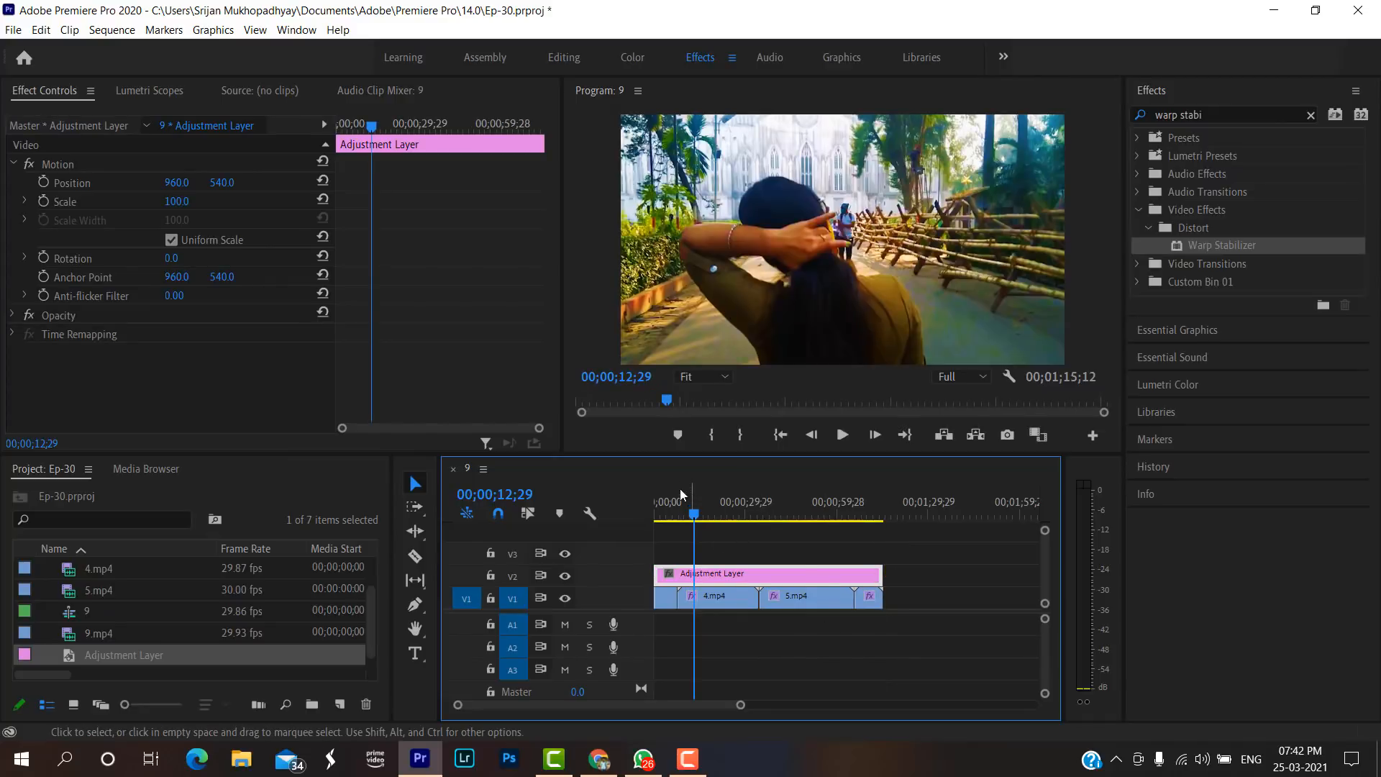
drag(689, 515, 632, 514)
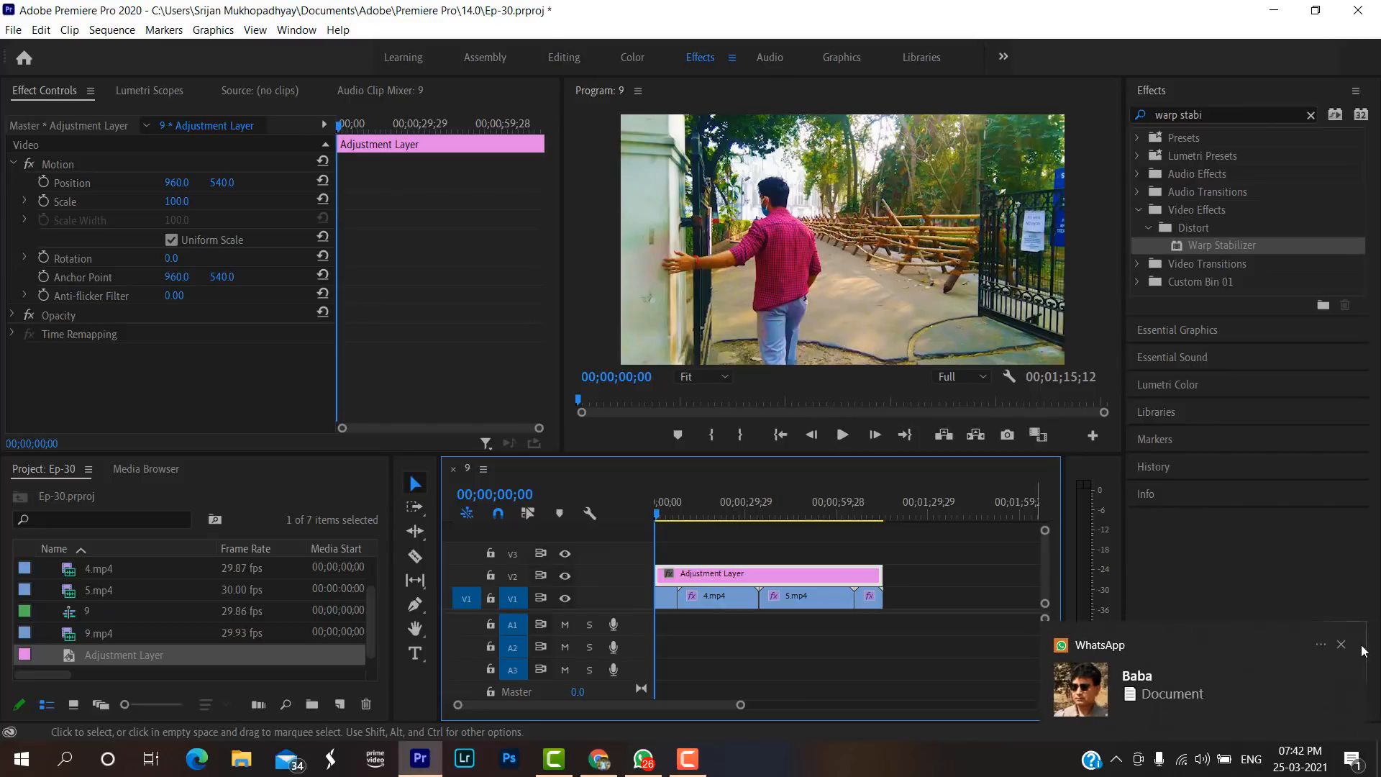
Dismiss the WhatsApp notifications and close the WhatsApp window.
click(1345, 648)
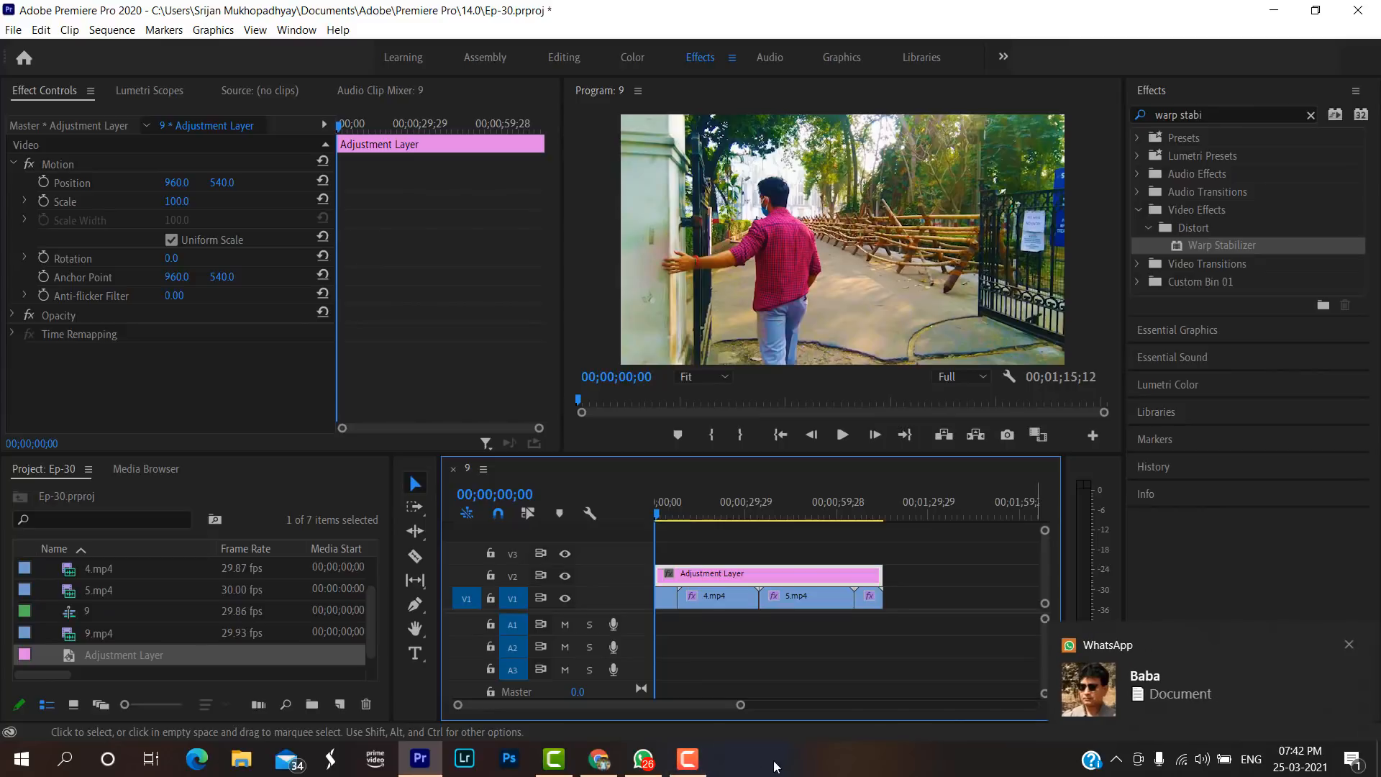
click(1348, 649)
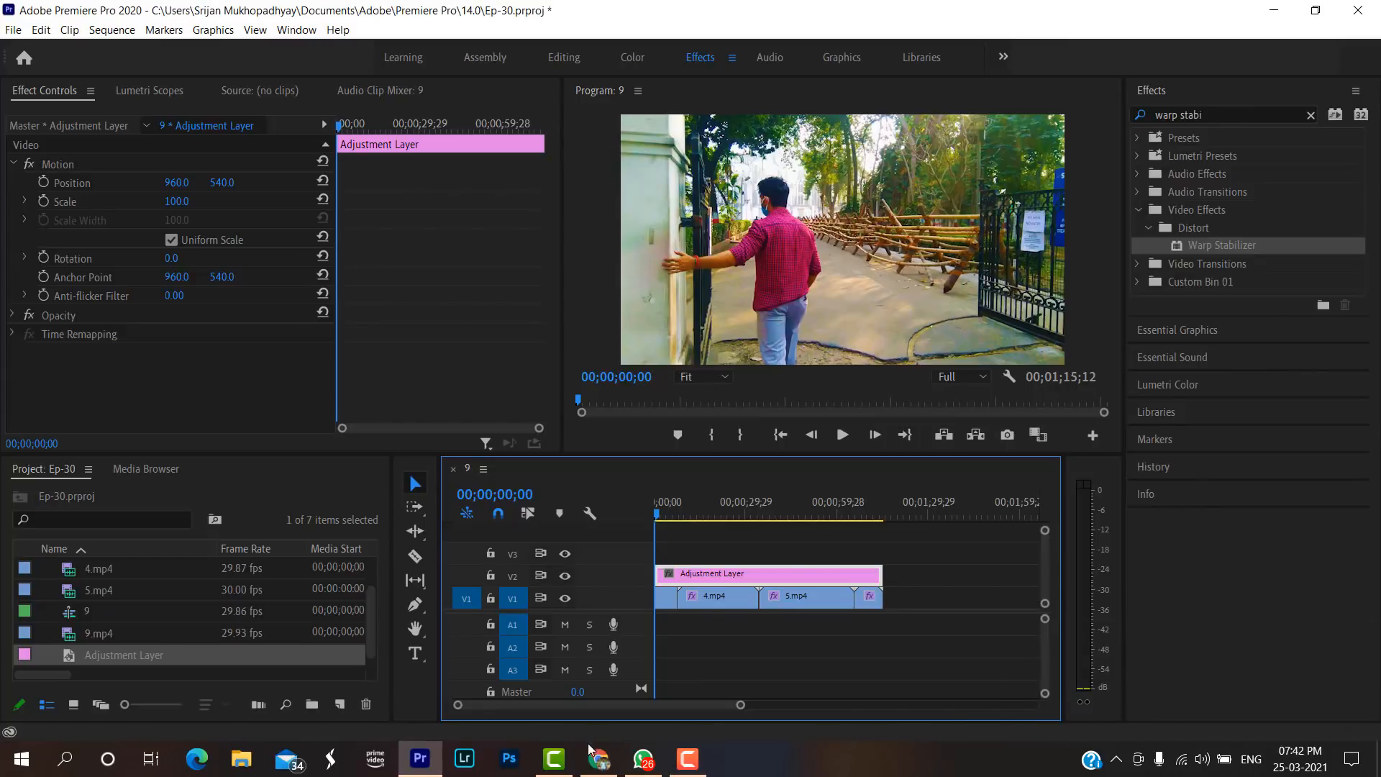
right_click(647, 769)
click(655, 717)
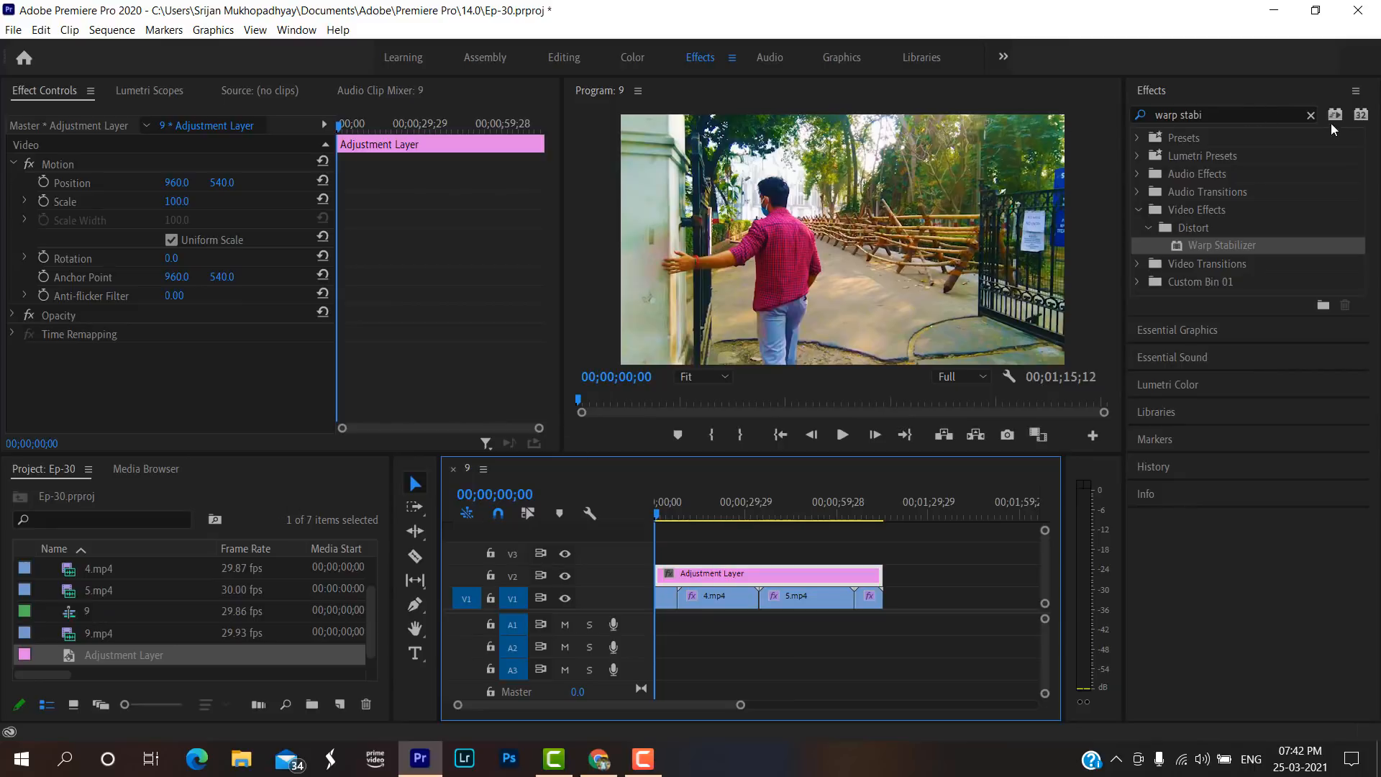
Search the effects for "crop" and apply the Crop effect to the adjustment layer on V2.
click(1311, 116)
click(1267, 112)
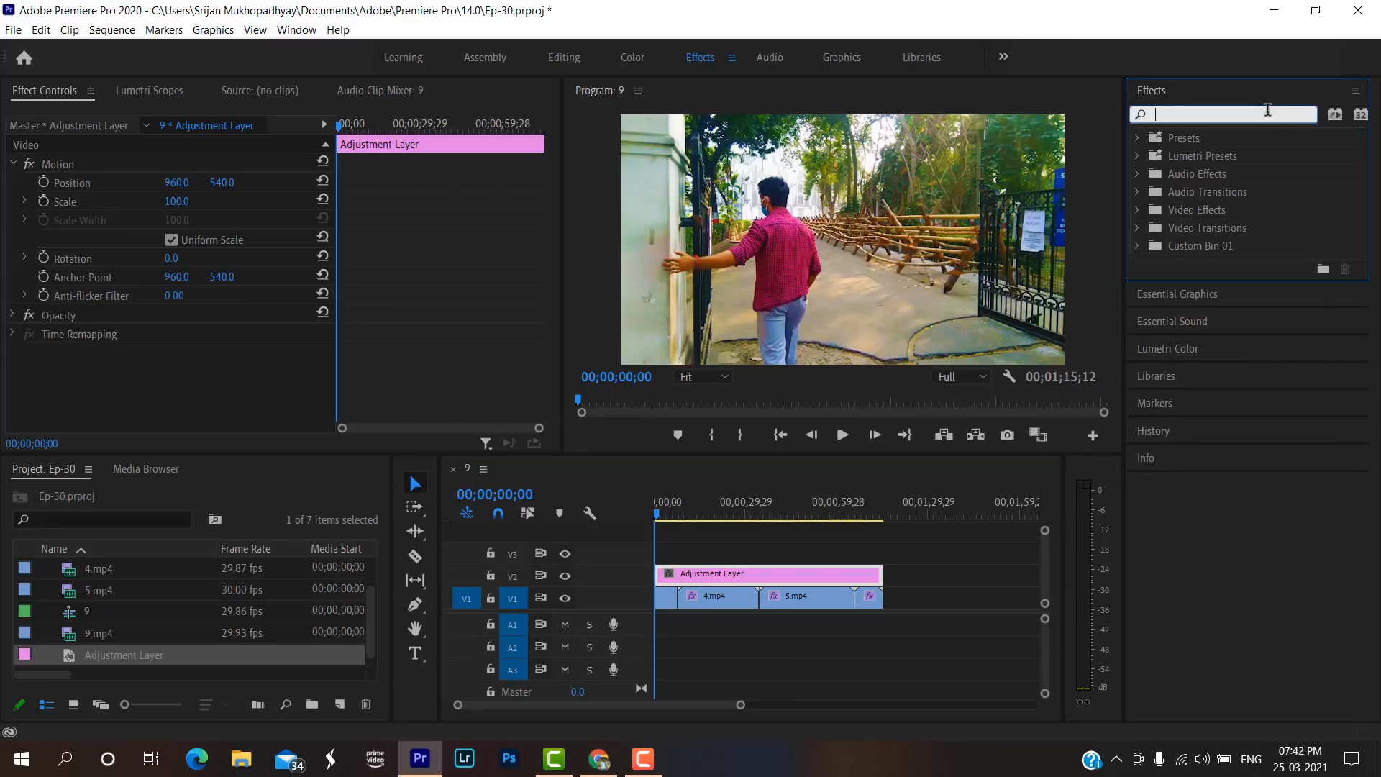
text(crop)
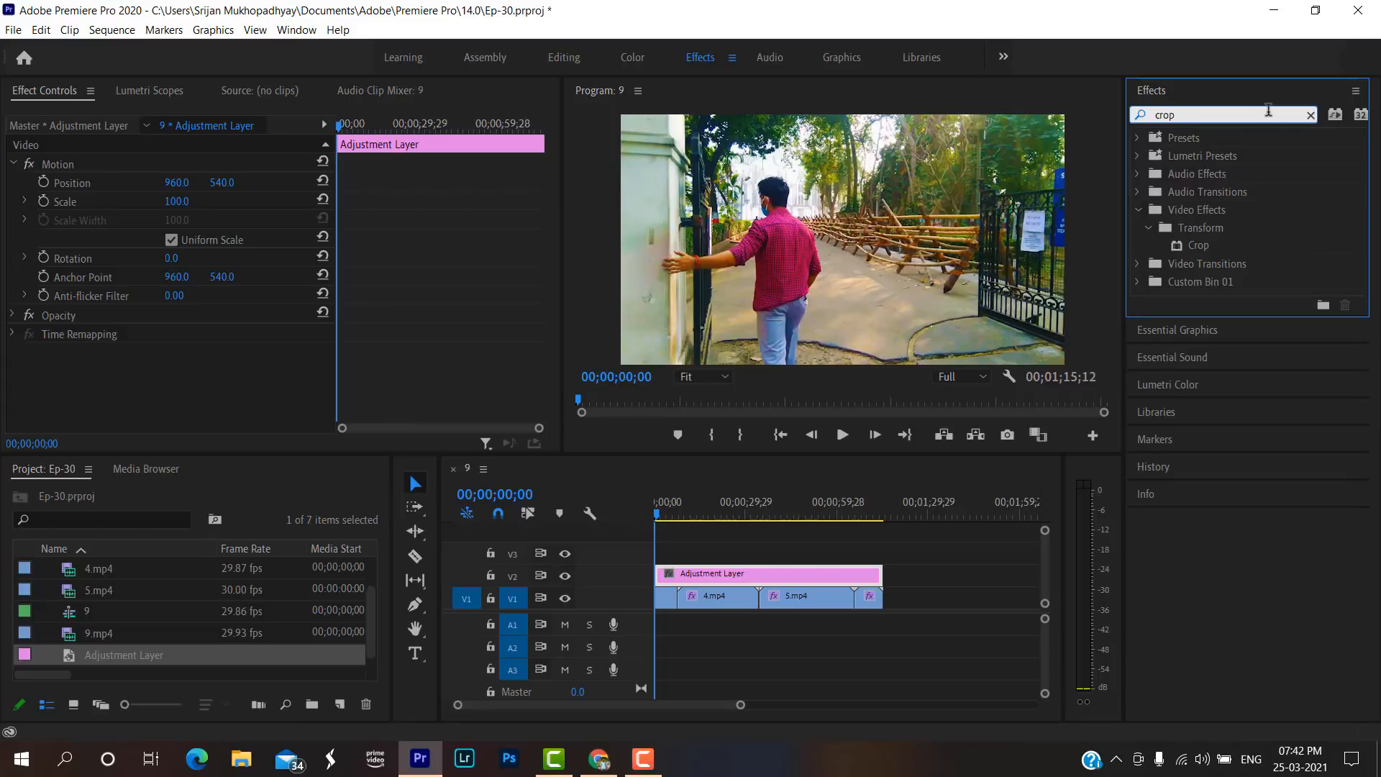
drag(1212, 252, 738, 574)
Set the Top value of the adjustment layer's Crop effect to 12.0 %.
scroll(54, 313, down, 4)
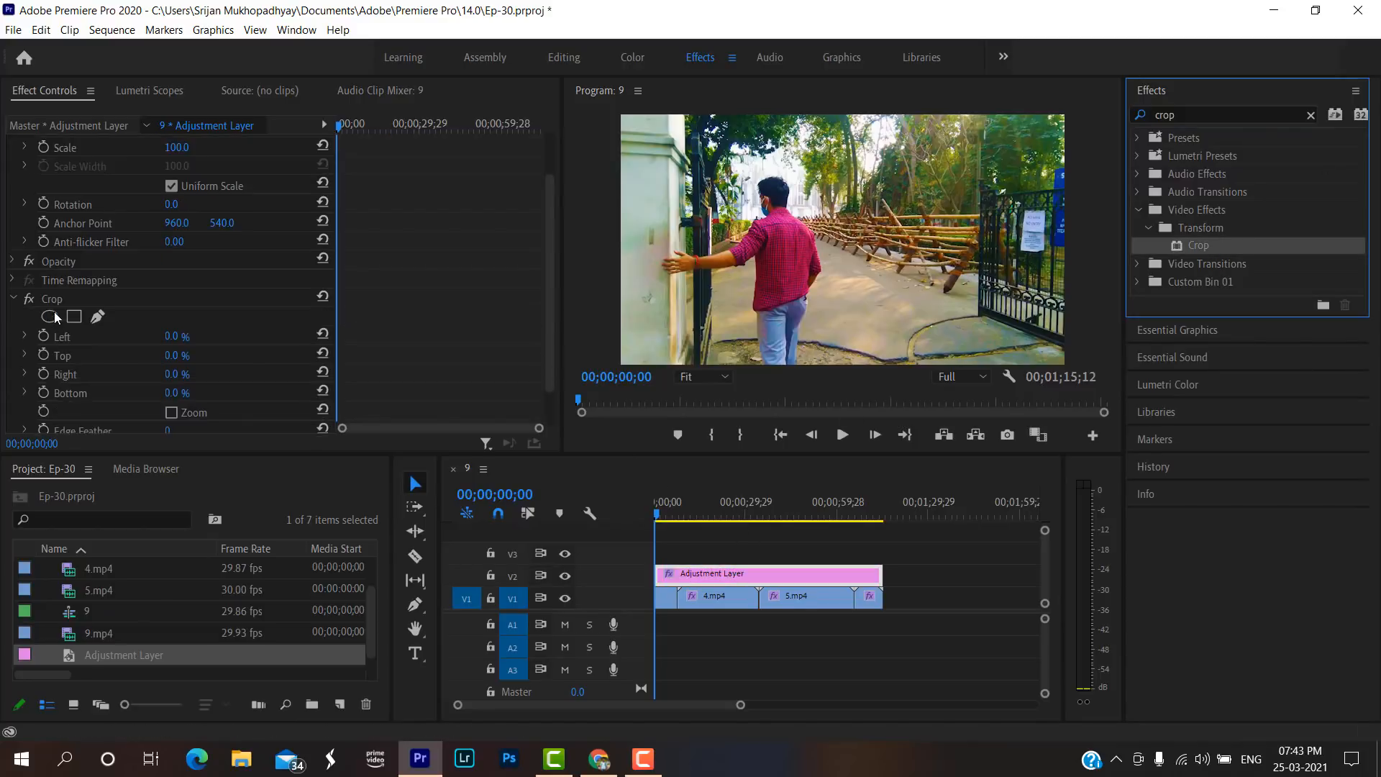
click(172, 311)
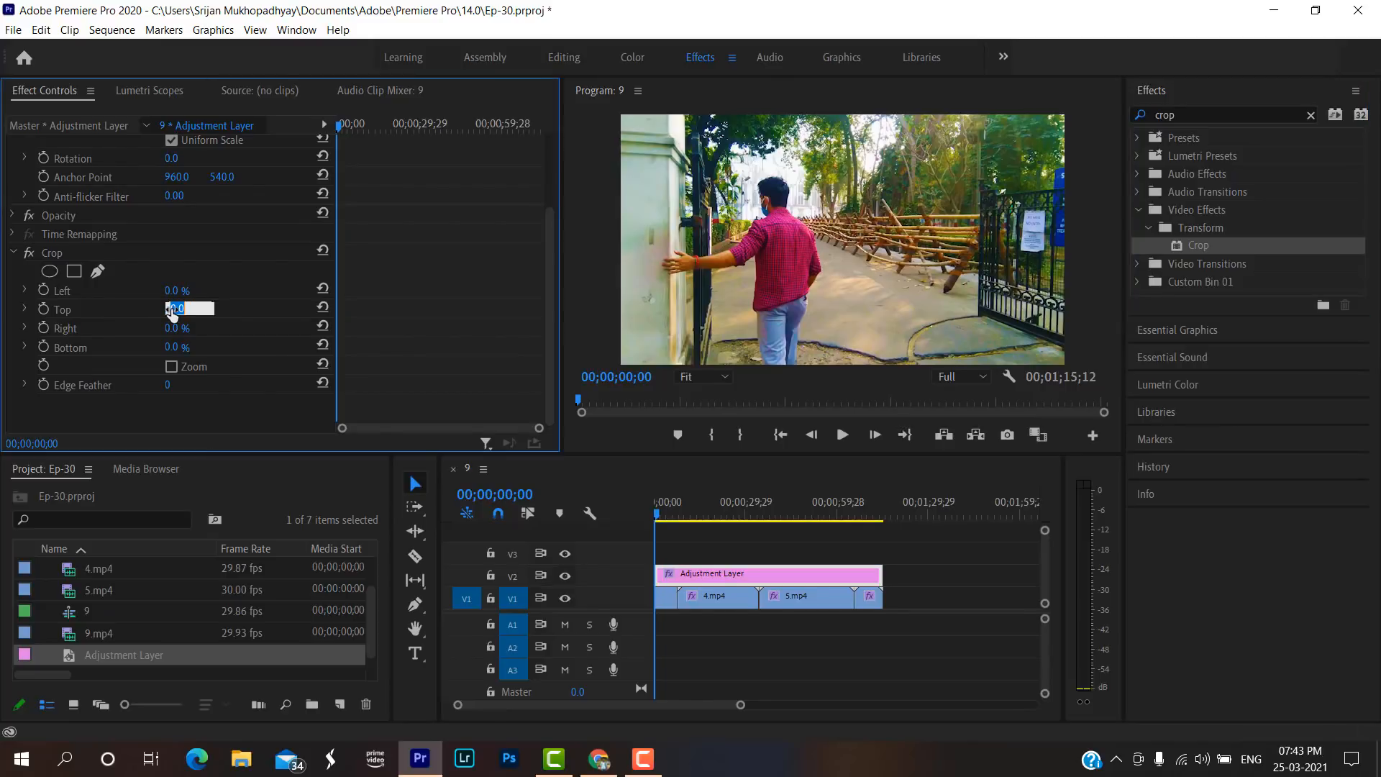
key(BackSpace)
text(120.0)
key(BackSpace)
key(BackSpace)
key(BackSpace)
key(BackSpace)
key(BackSpace)
text(132)
key(BackSpace)
key(BackSpace)
key(BackSpace)
text(12.0)
key(Return)
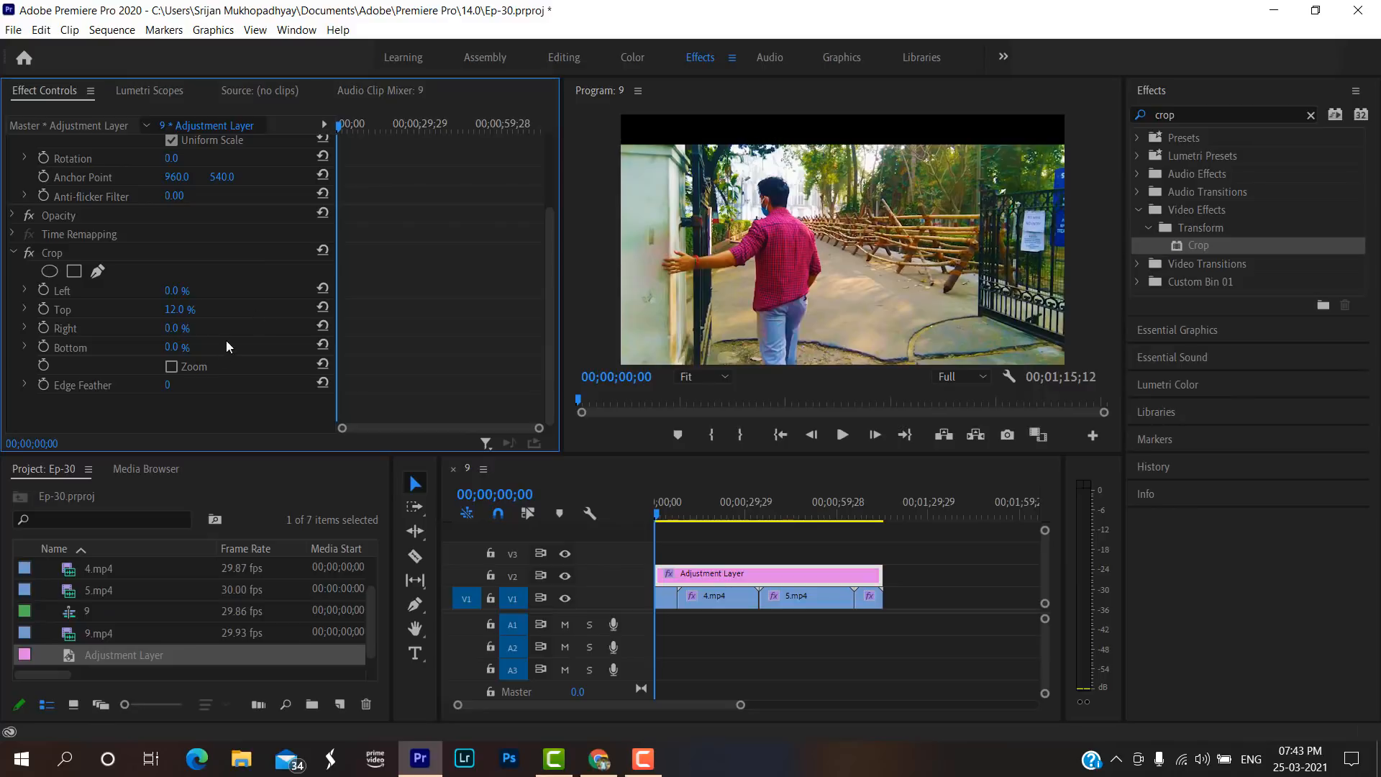
Set the Bottom value of the adjustment layer's Crop effect to 12.0 %.
click(174, 348)
key(BackSpace)
key(BackSpace)
key(BackSpace)
key(Return)
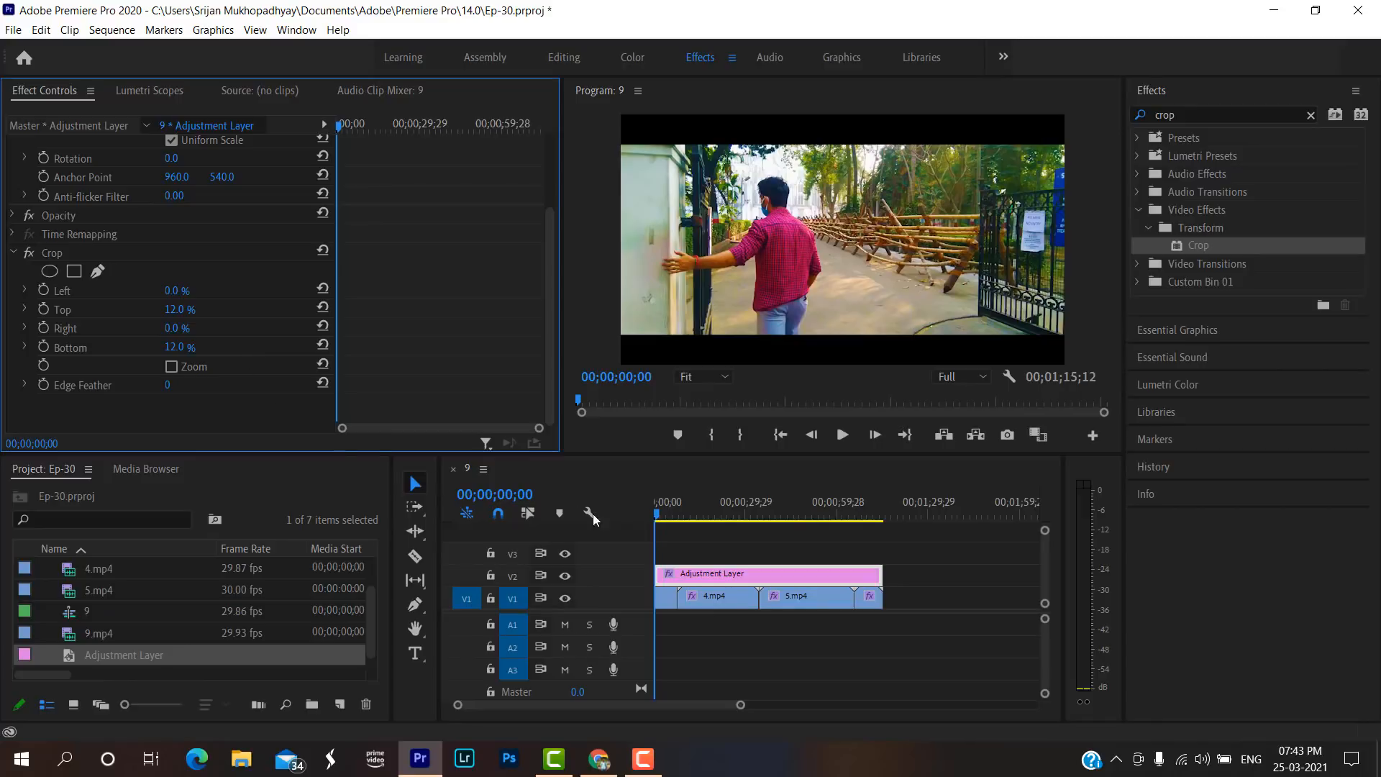
Split the 4.mp4 clip on V1 at 00;00;19;14.
mouse_move(655, 515)
mouse_down()
mouse_move(835, 520)
mouse_move(652, 519)
mouse_up()
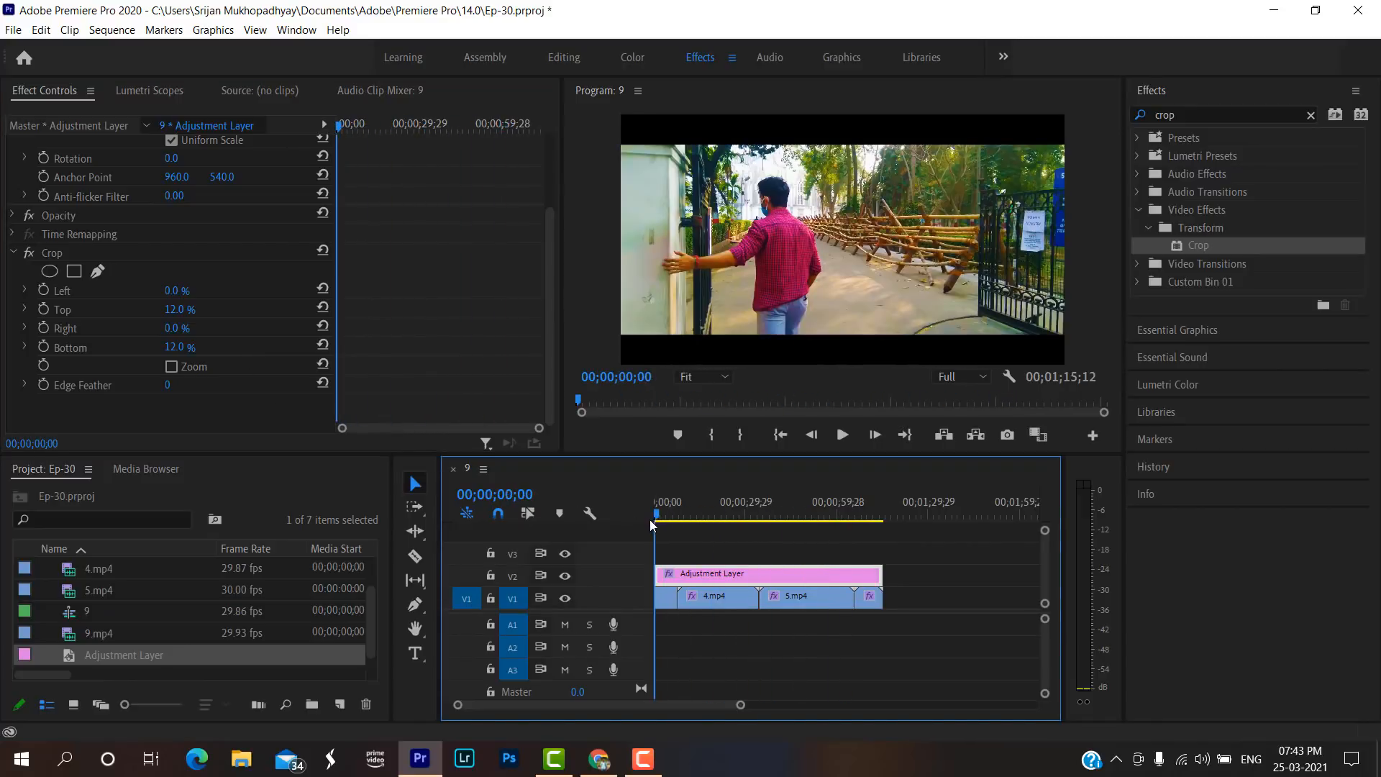
click(710, 515)
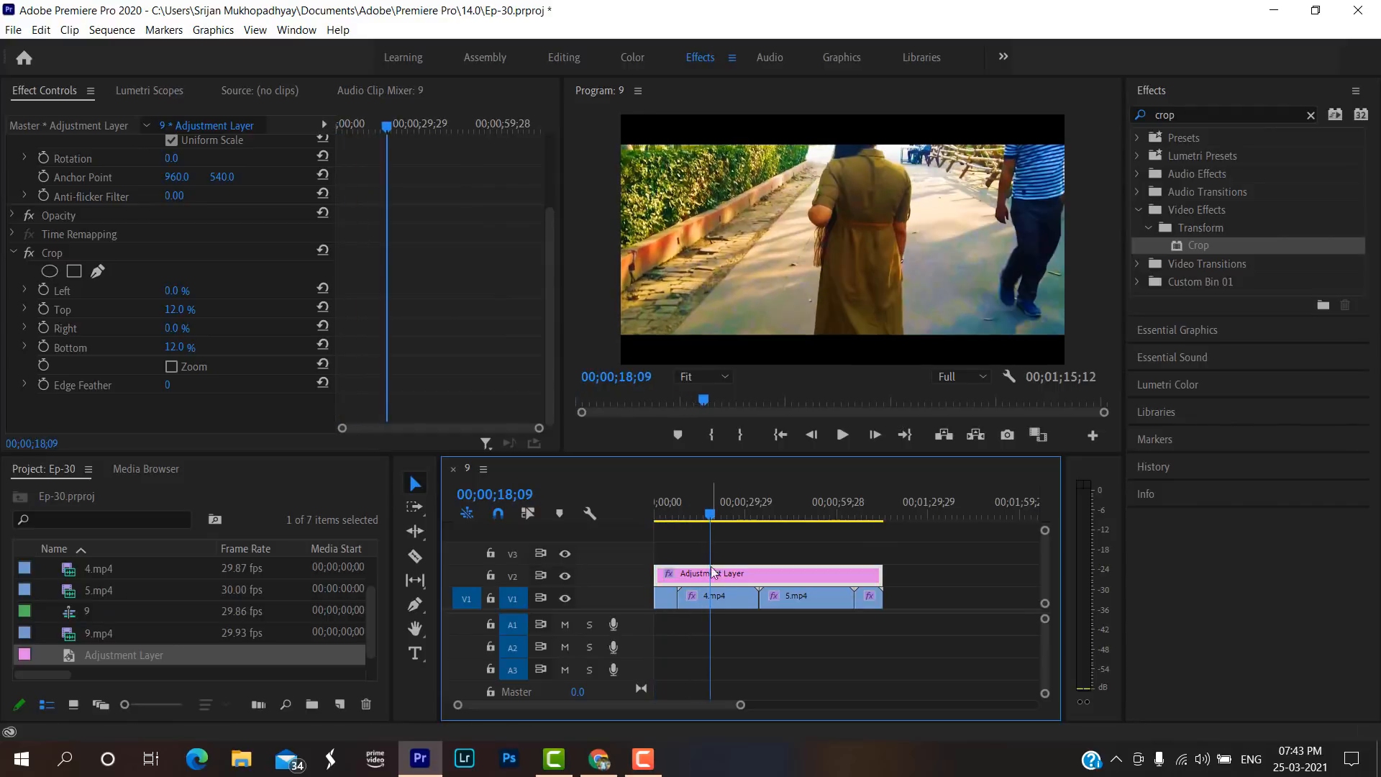
click(722, 595)
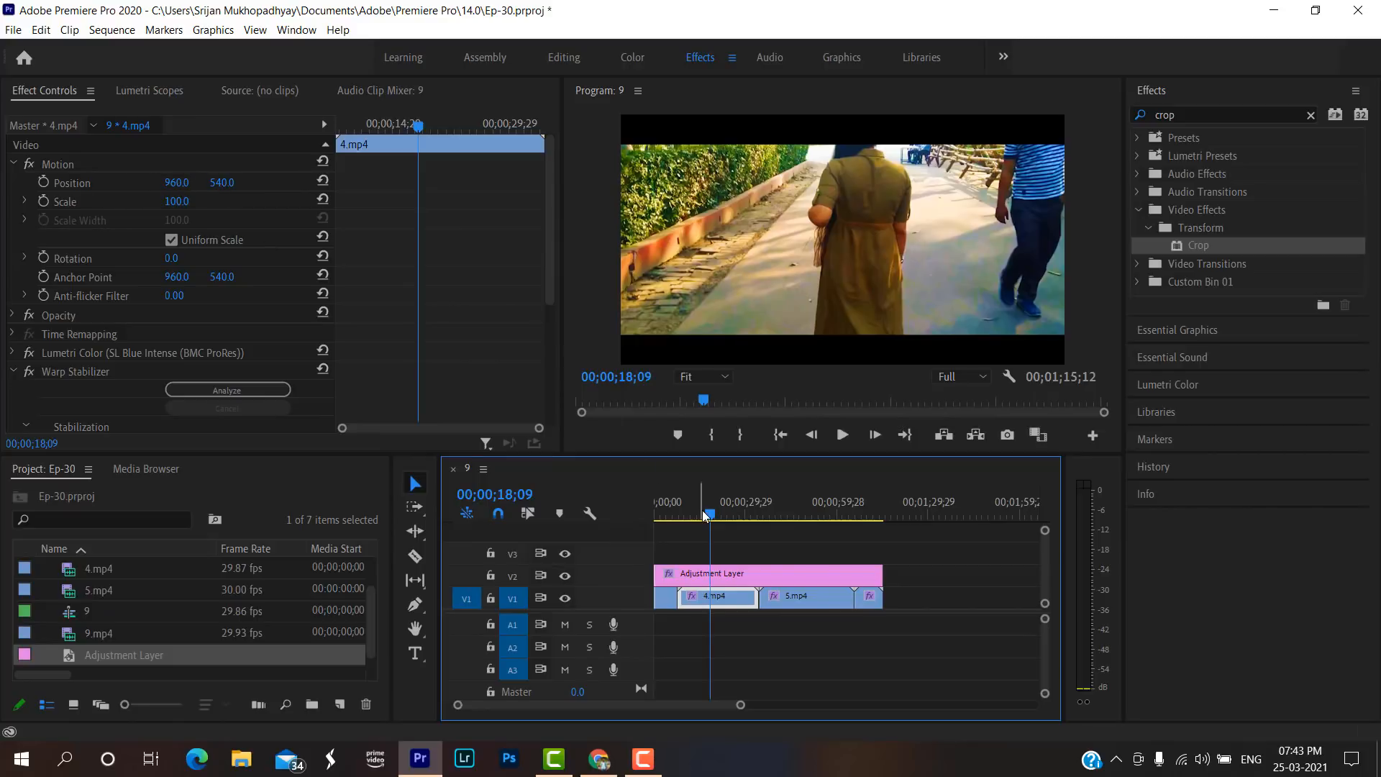
mouse_move(702, 511)
mouse_down()
mouse_move(692, 516)
mouse_move(731, 519)
mouse_move(641, 515)
mouse_move(797, 525)
mouse_move(687, 528)
mouse_move(710, 521)
mouse_up()
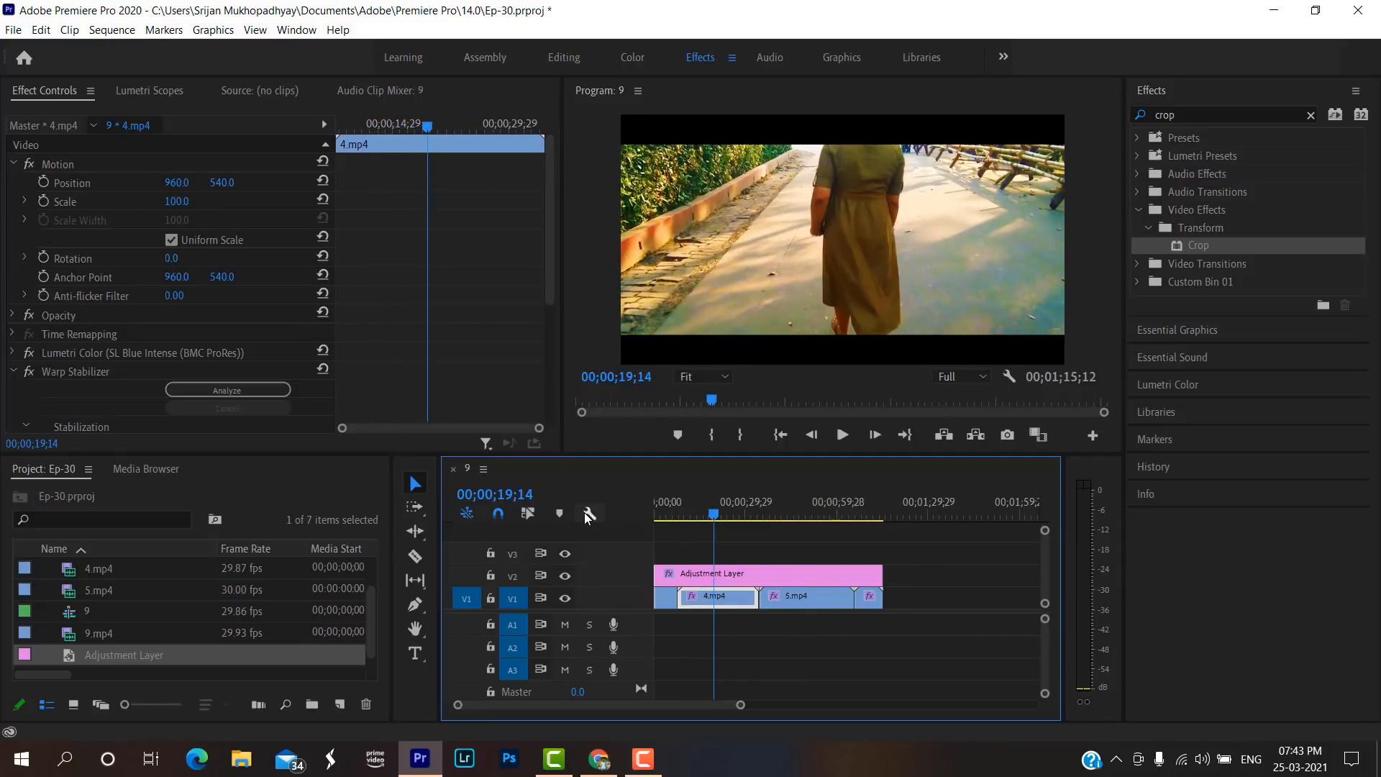
key(c)
click(714, 597)
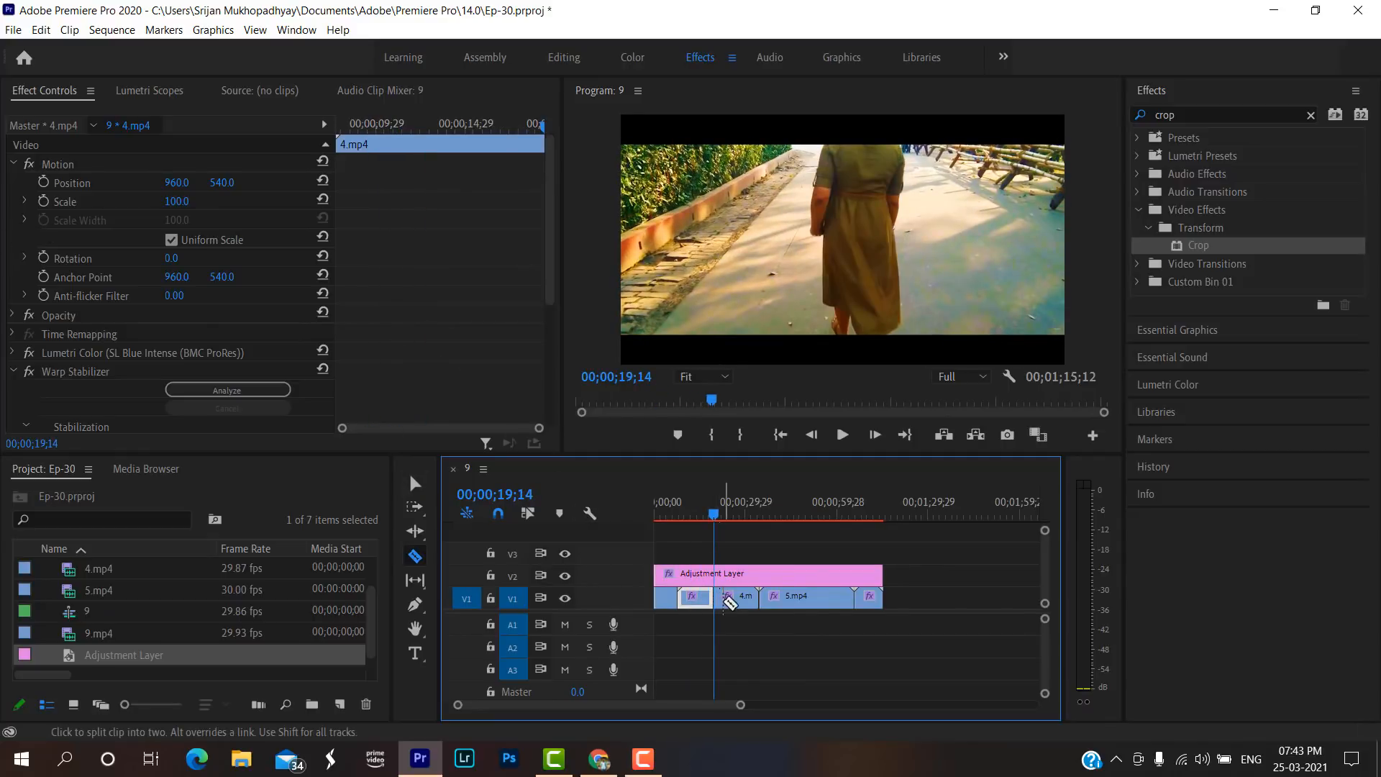
Shift the second part of 4.mp4 to a vertical Position of about 658 and preview it briefly.
key(v)
click(732, 598)
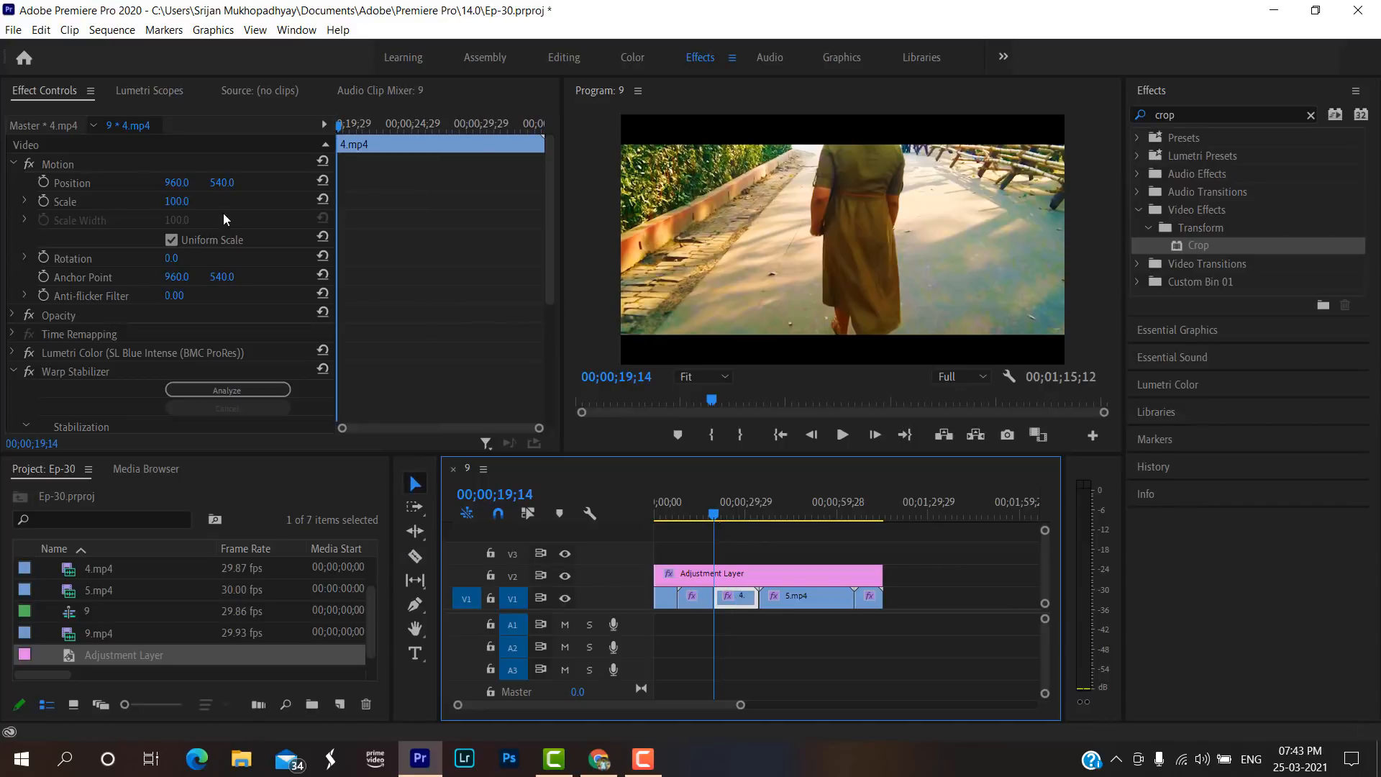
drag(222, 182, 302, 181)
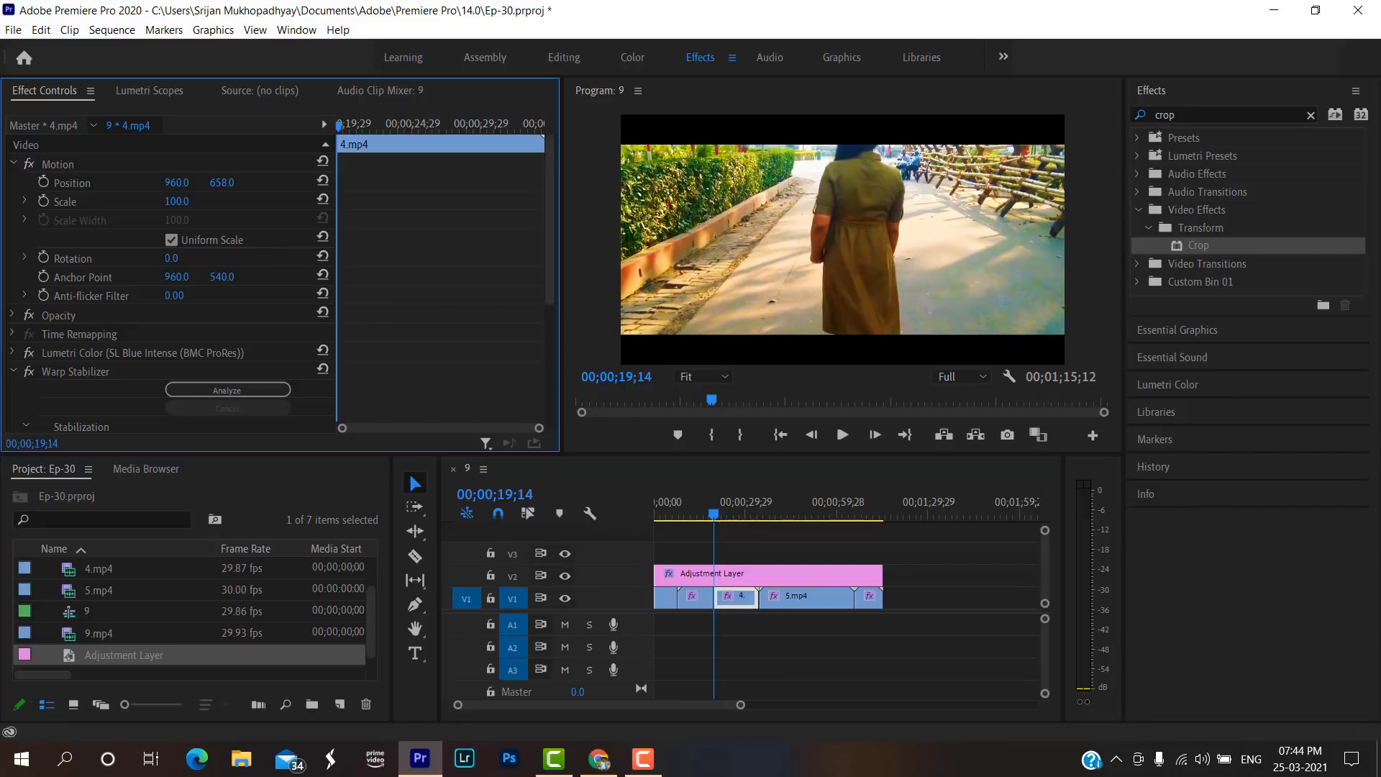
key(space)
key(space)
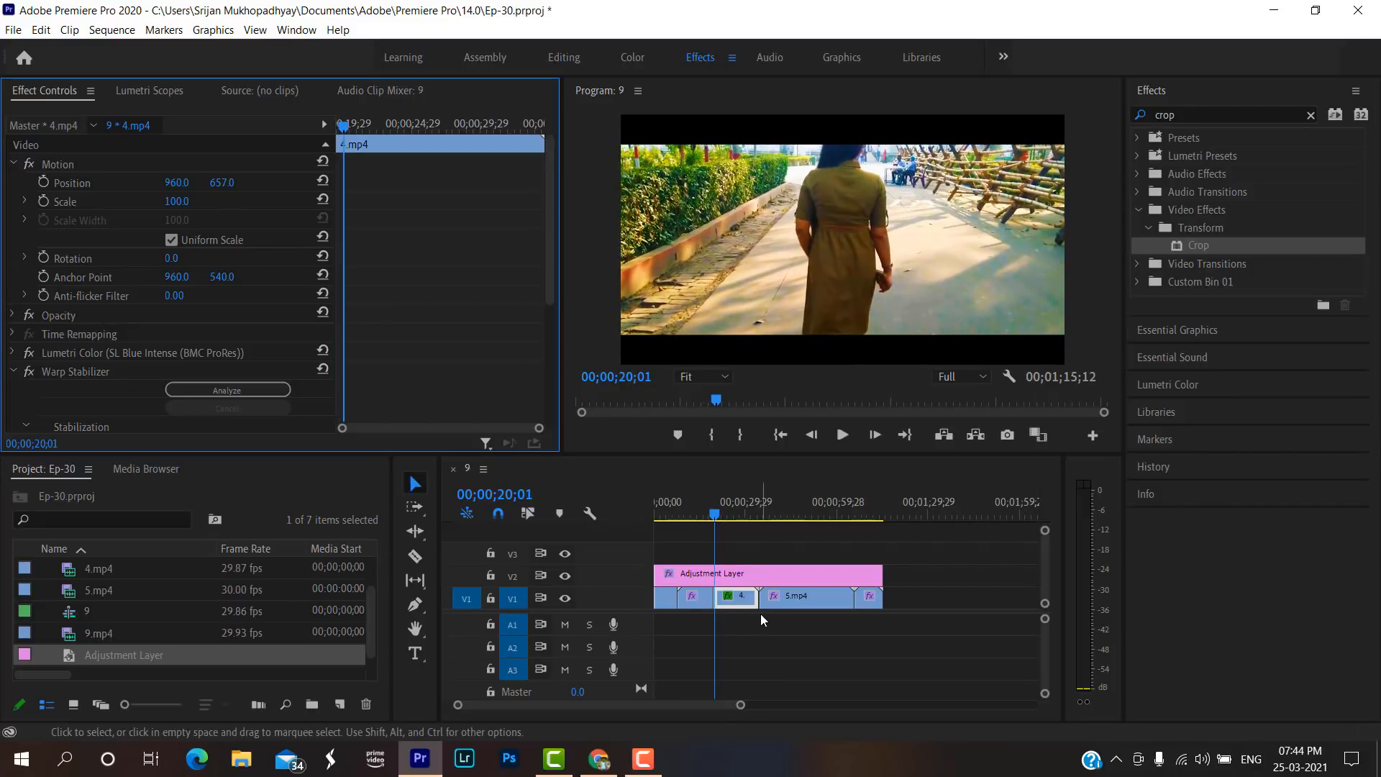
Delete the second part of 4.mp4 and close the gap it leaves on V1.
click(735, 601)
key(Delete)
click(734, 599)
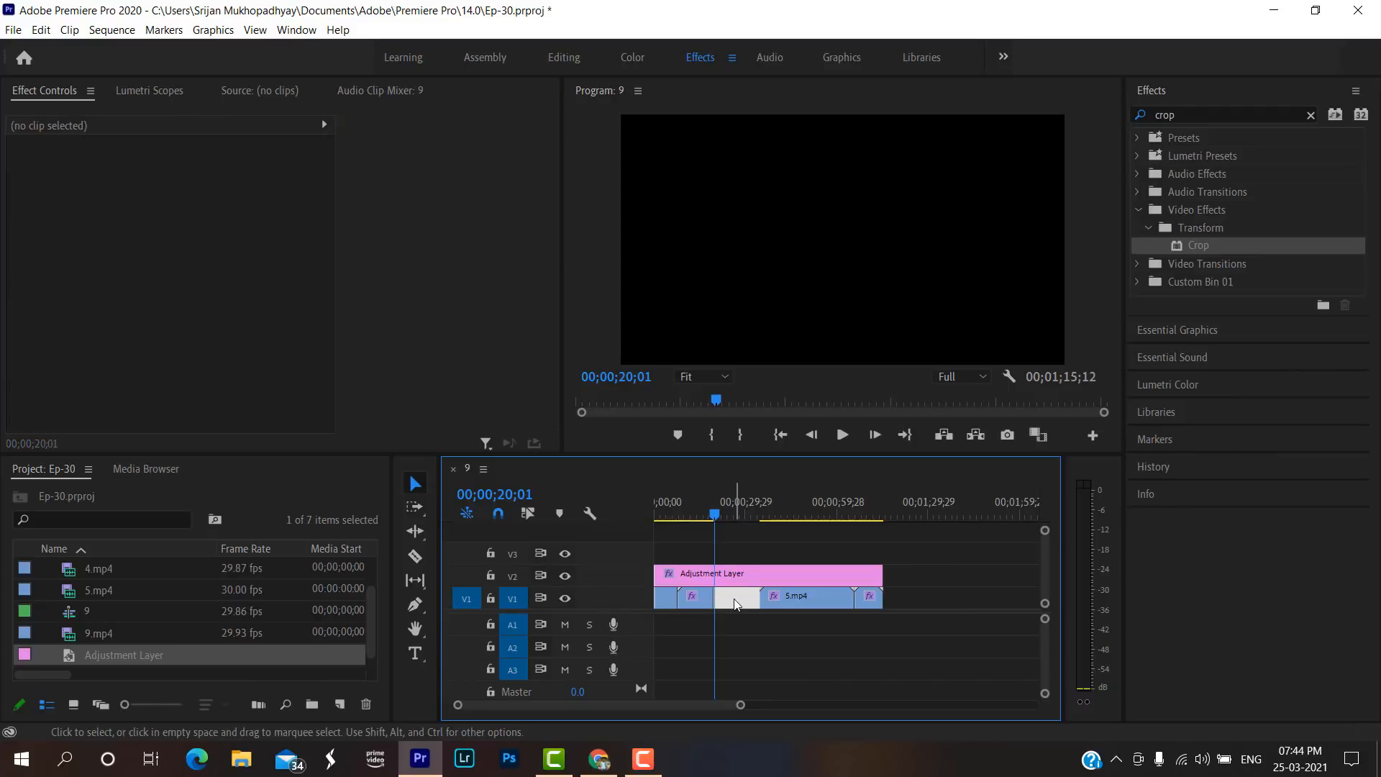
key(Delete)
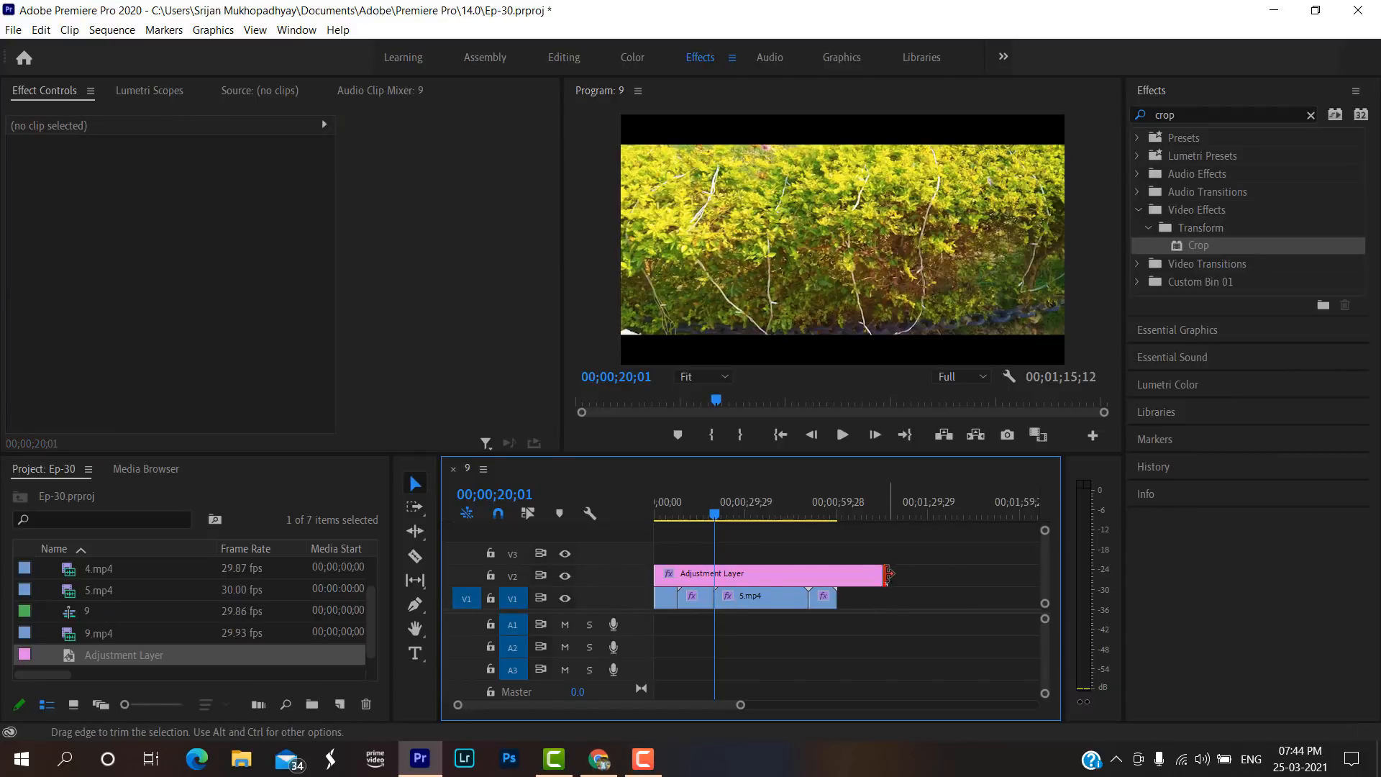
Trim the adjustment layer's end to match the last clip and play back the first clip.
drag(882, 574, 836, 574)
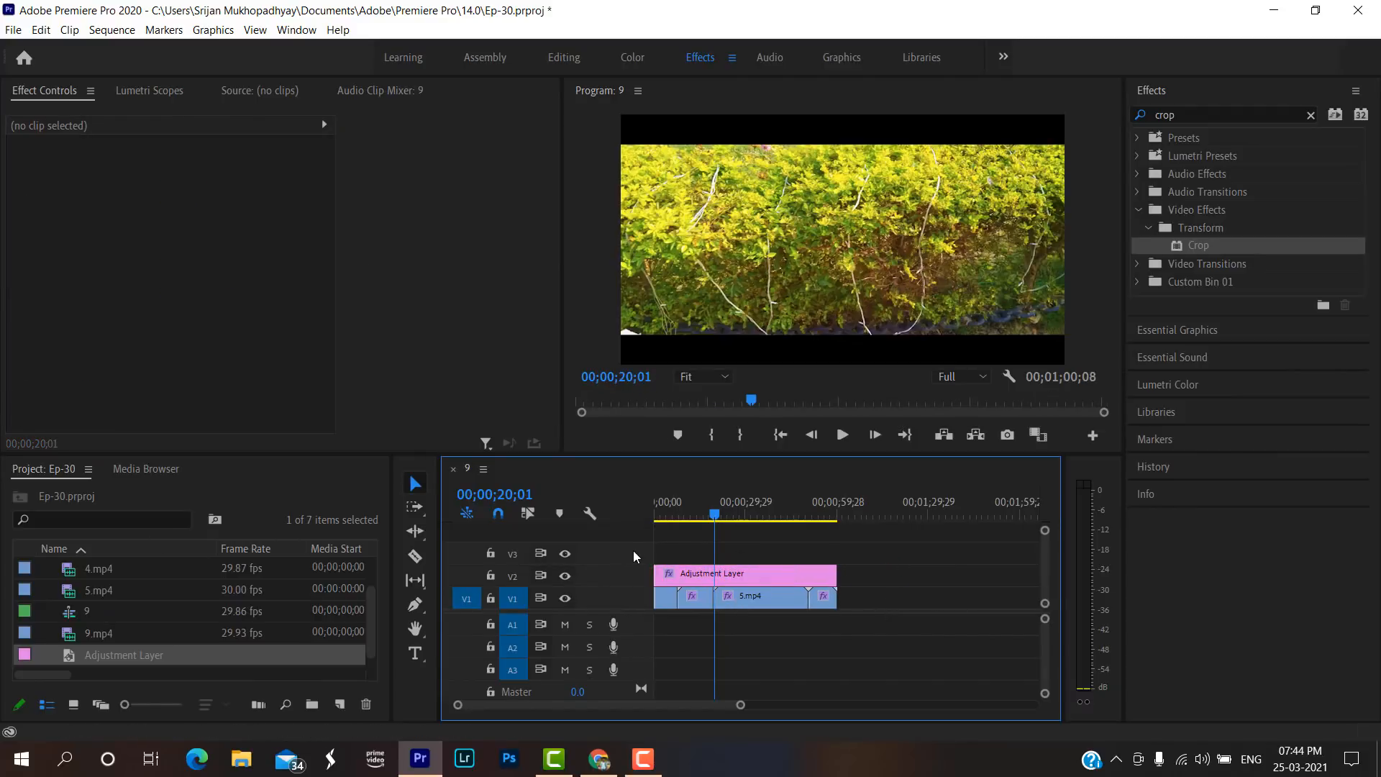
click(664, 518)
key(space)
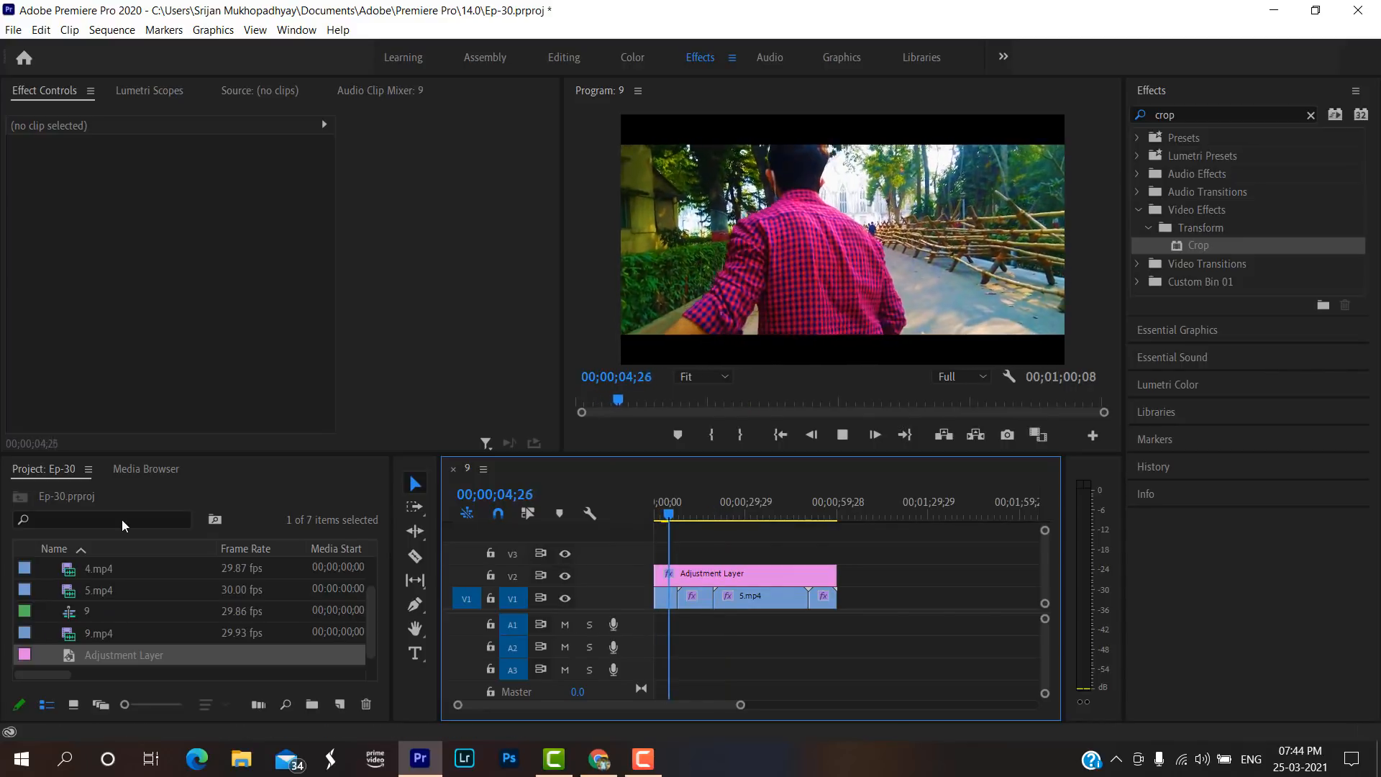
key(space)
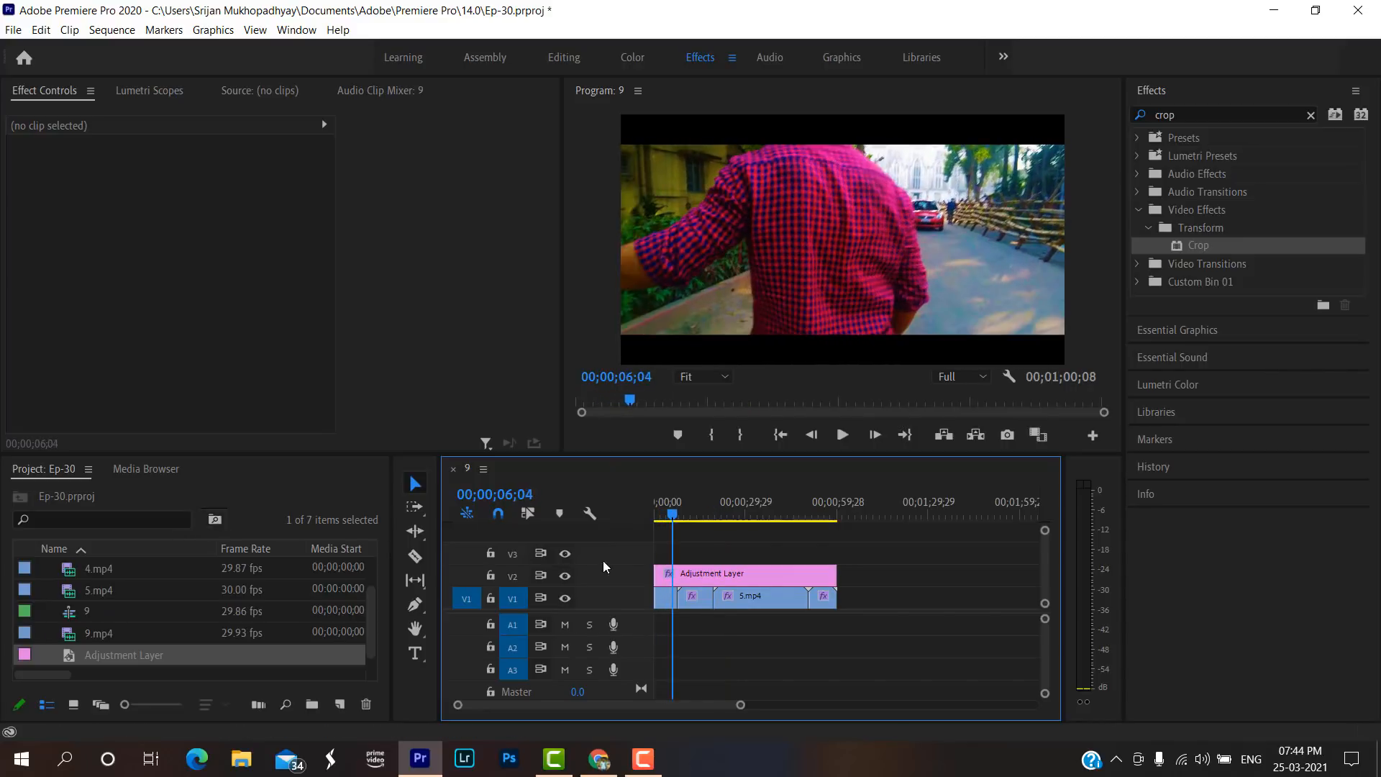
Apply the default transition at the cut between the first clip and 4.mp4 and play across it.
right_click(679, 597)
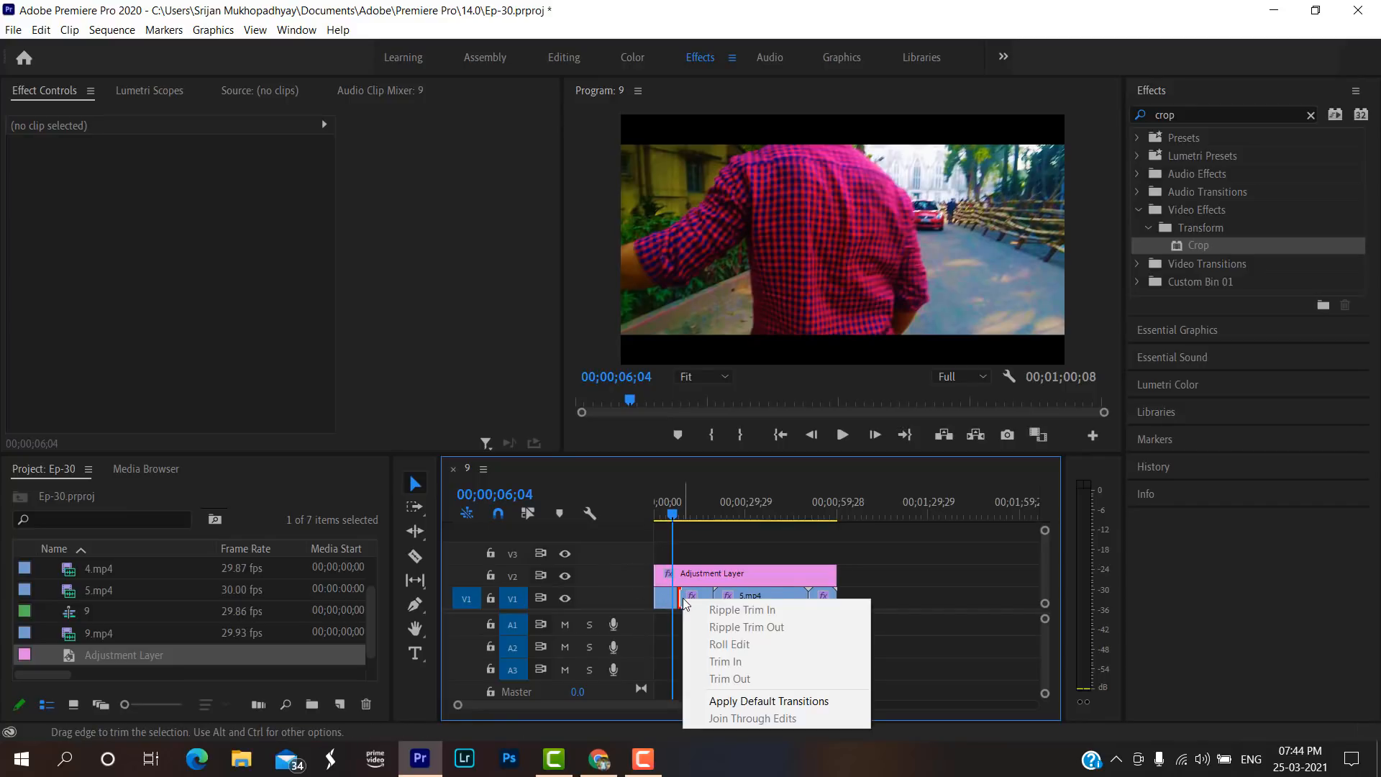
click(731, 698)
key(space)
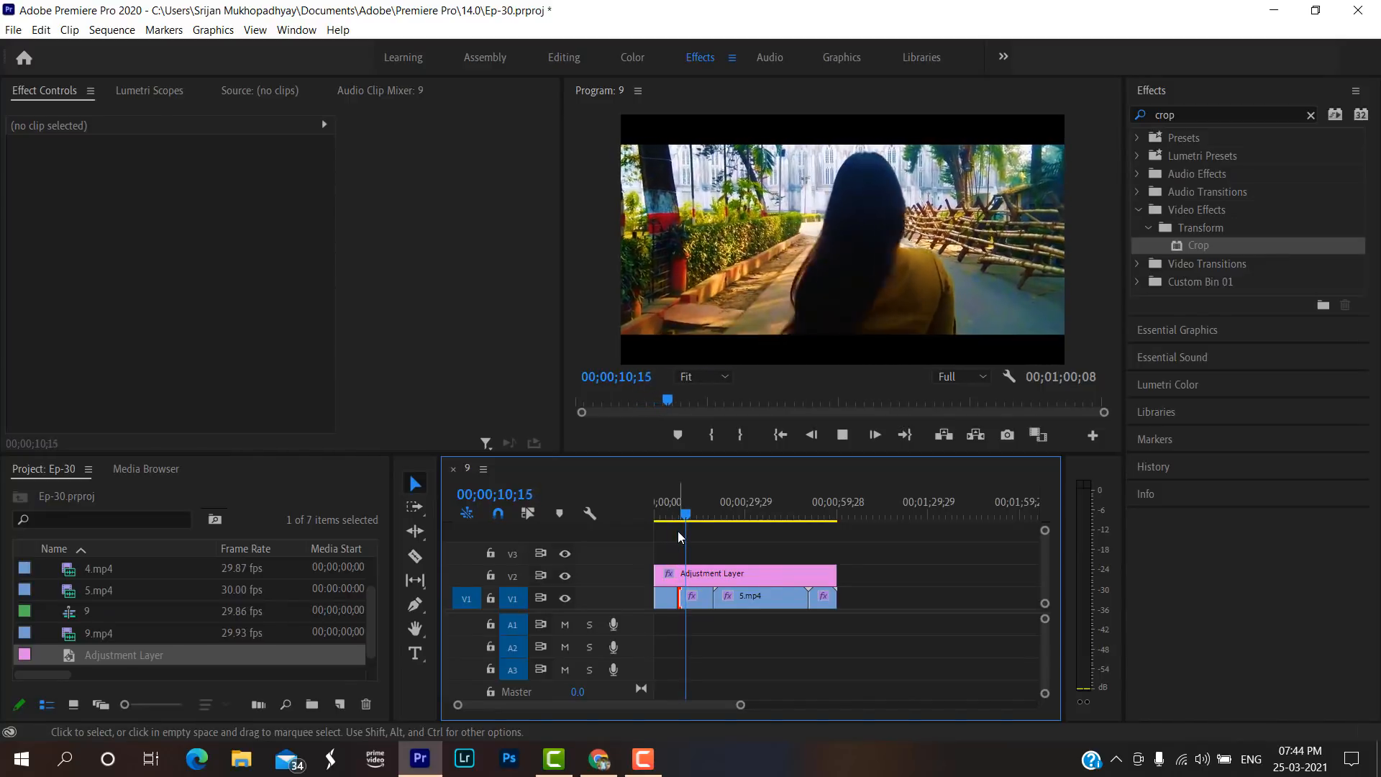
key(space)
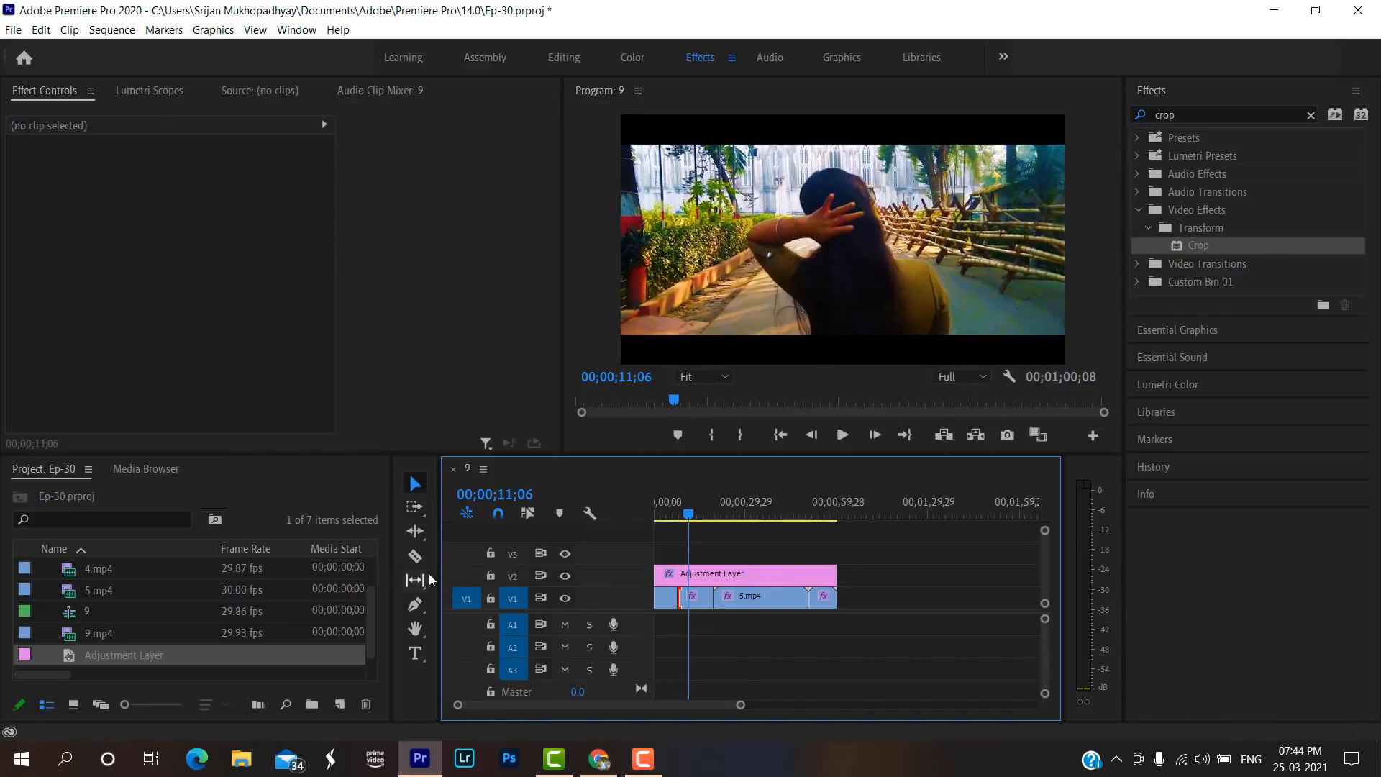
Start keyframing the Top value of the adjustment layer's Crop effect at 00;00;10;18.
click(722, 574)
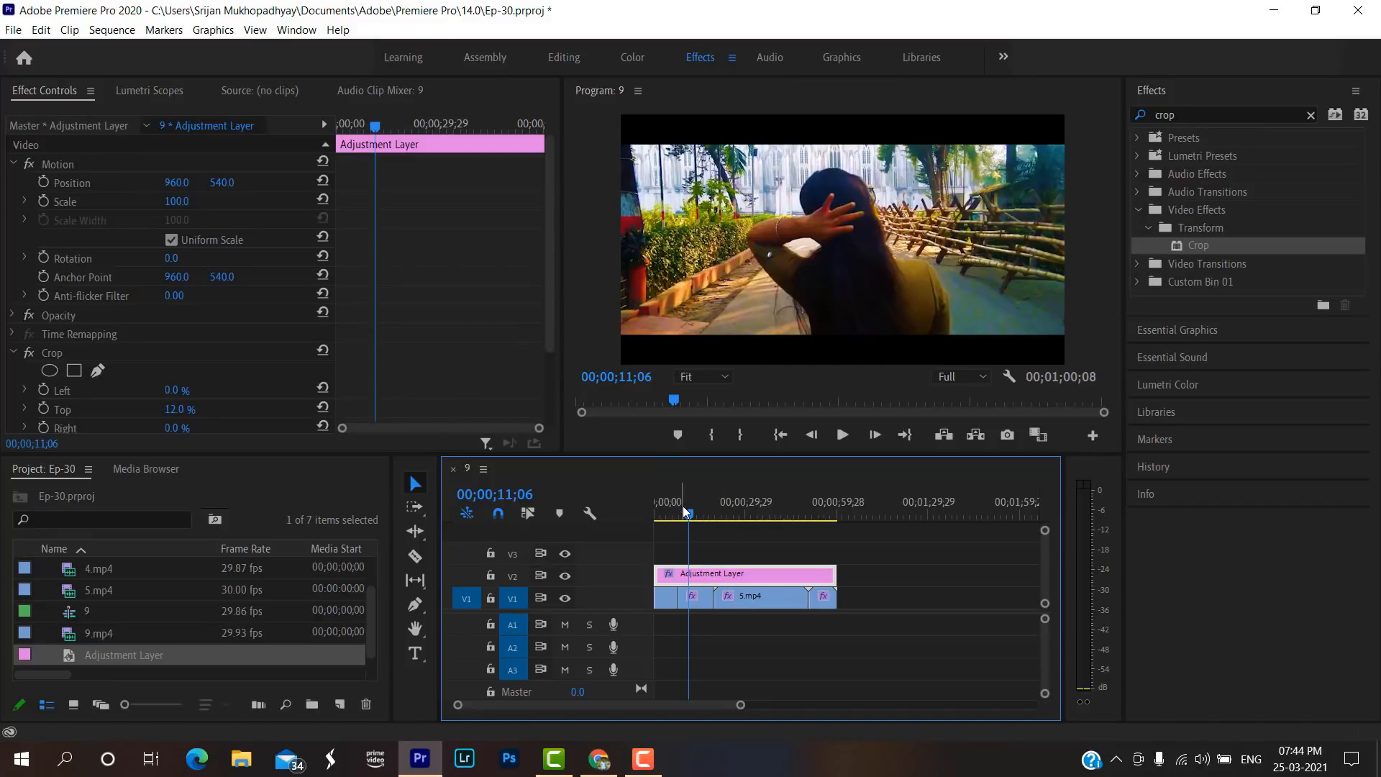
click(660, 517)
mouse_move(659, 523)
mouse_down()
mouse_move(680, 523)
mouse_move(643, 523)
mouse_move(685, 524)
mouse_up()
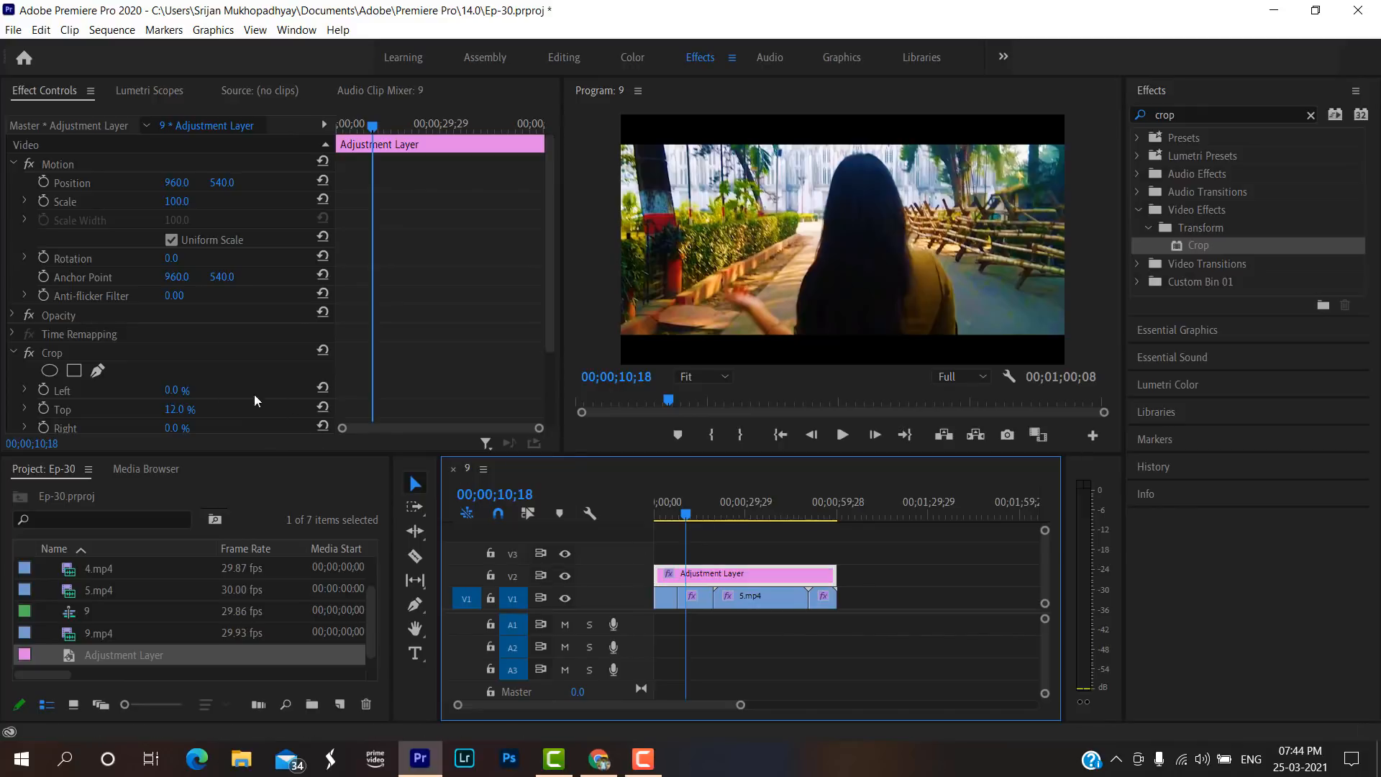
scroll(254, 394, down, 2)
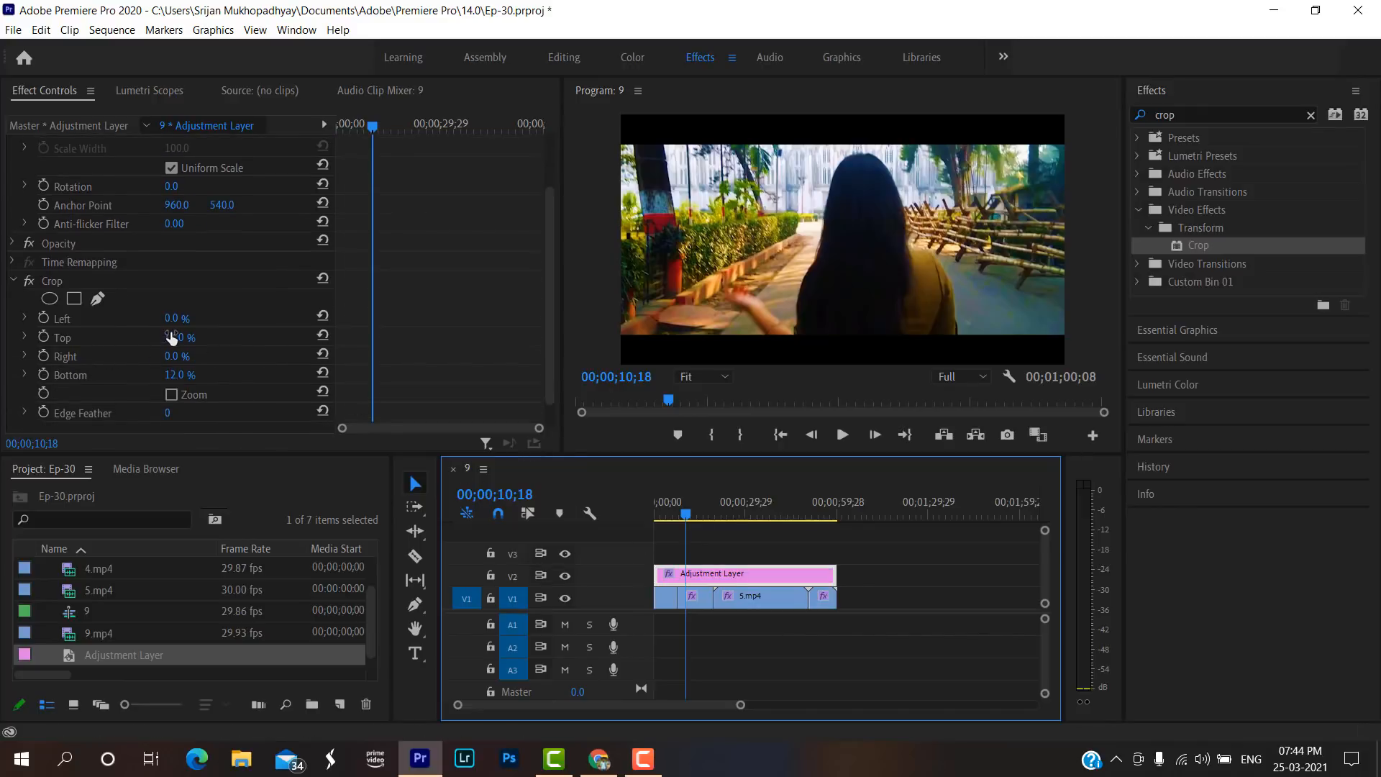
click(44, 336)
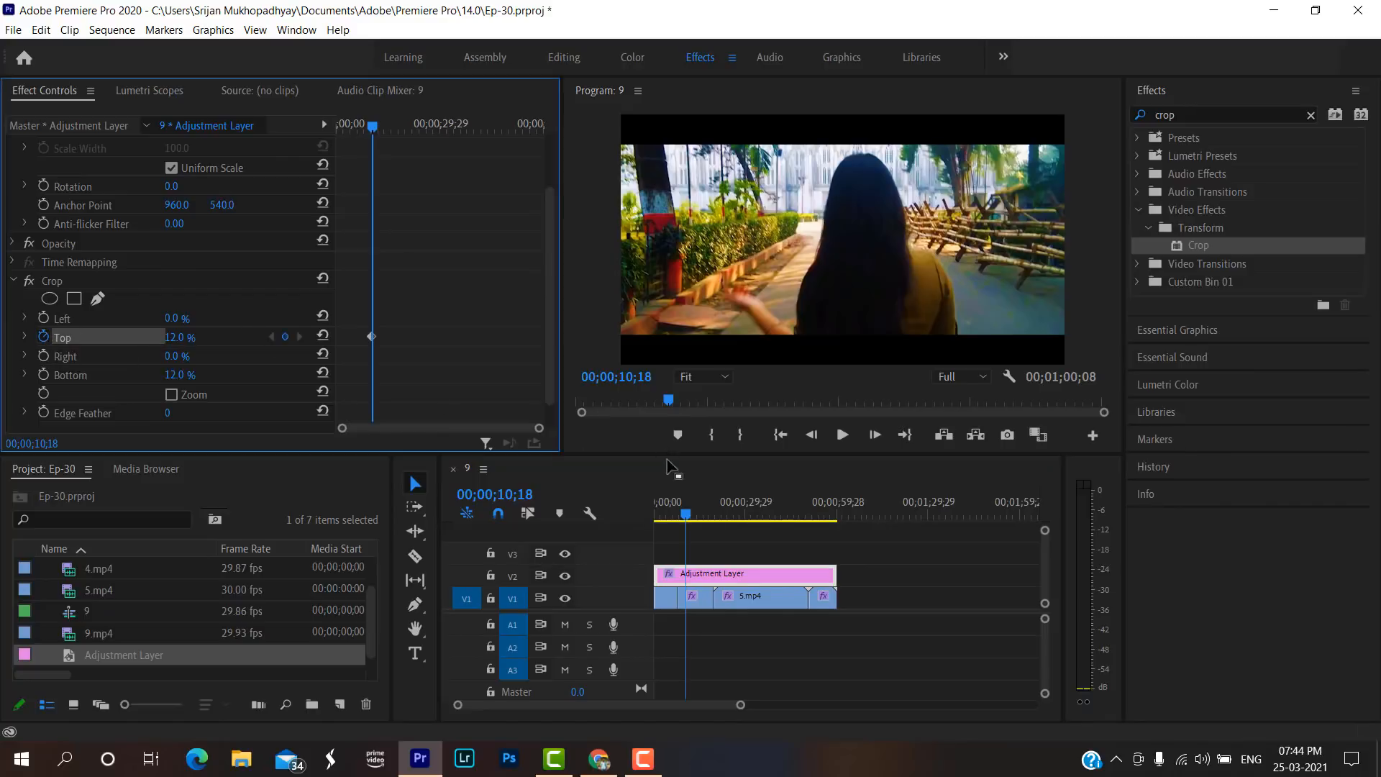
Keyframe the Crop effect's Top and Bottom values at 0.0 % at the start of the sequence.
drag(691, 511, 646, 520)
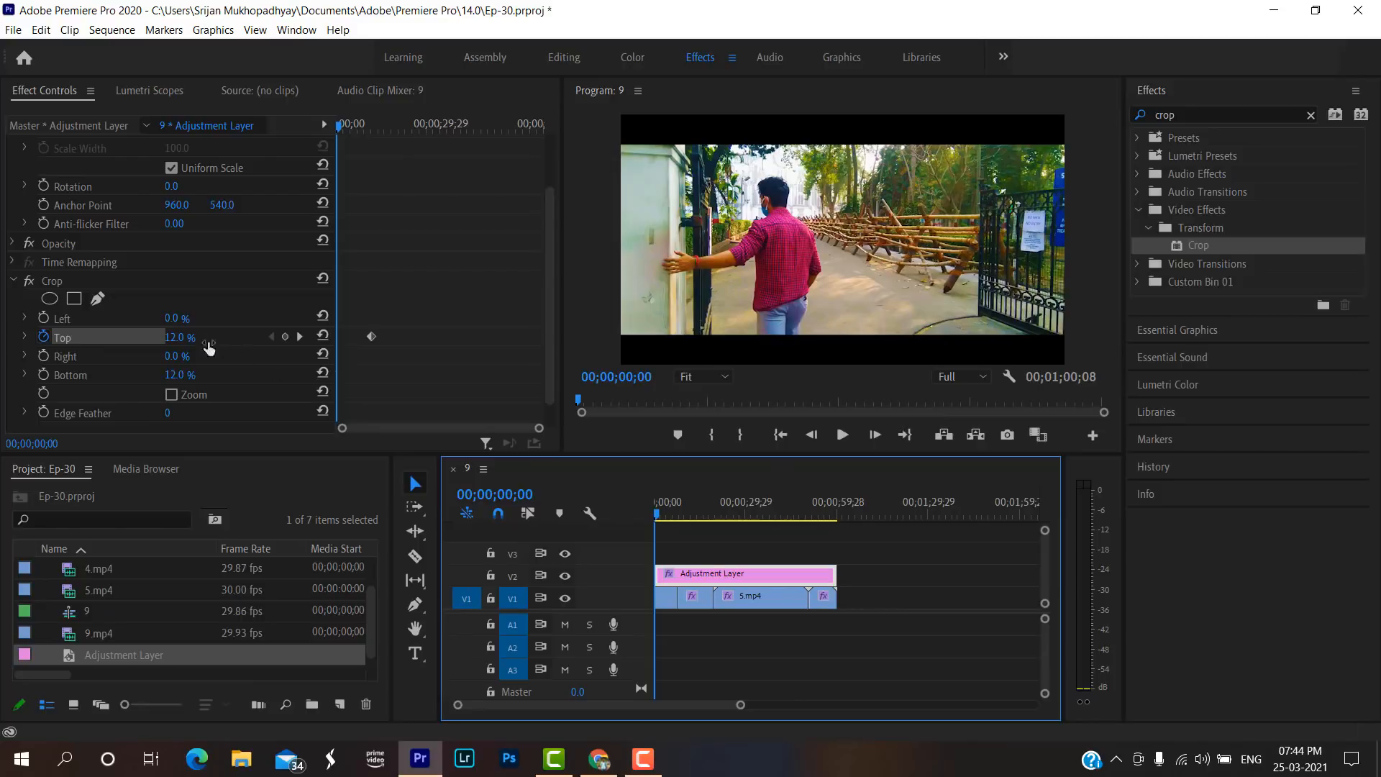
click(175, 338)
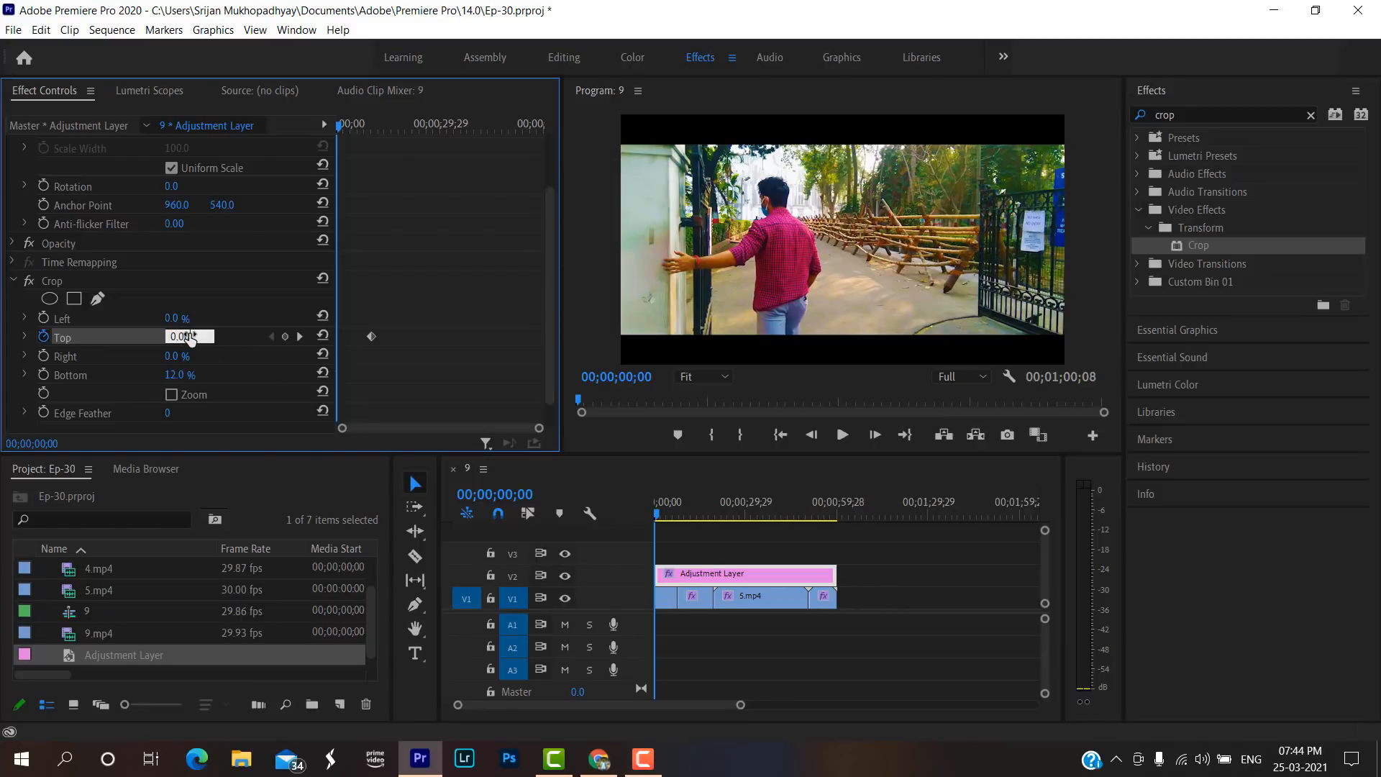
key(Return)
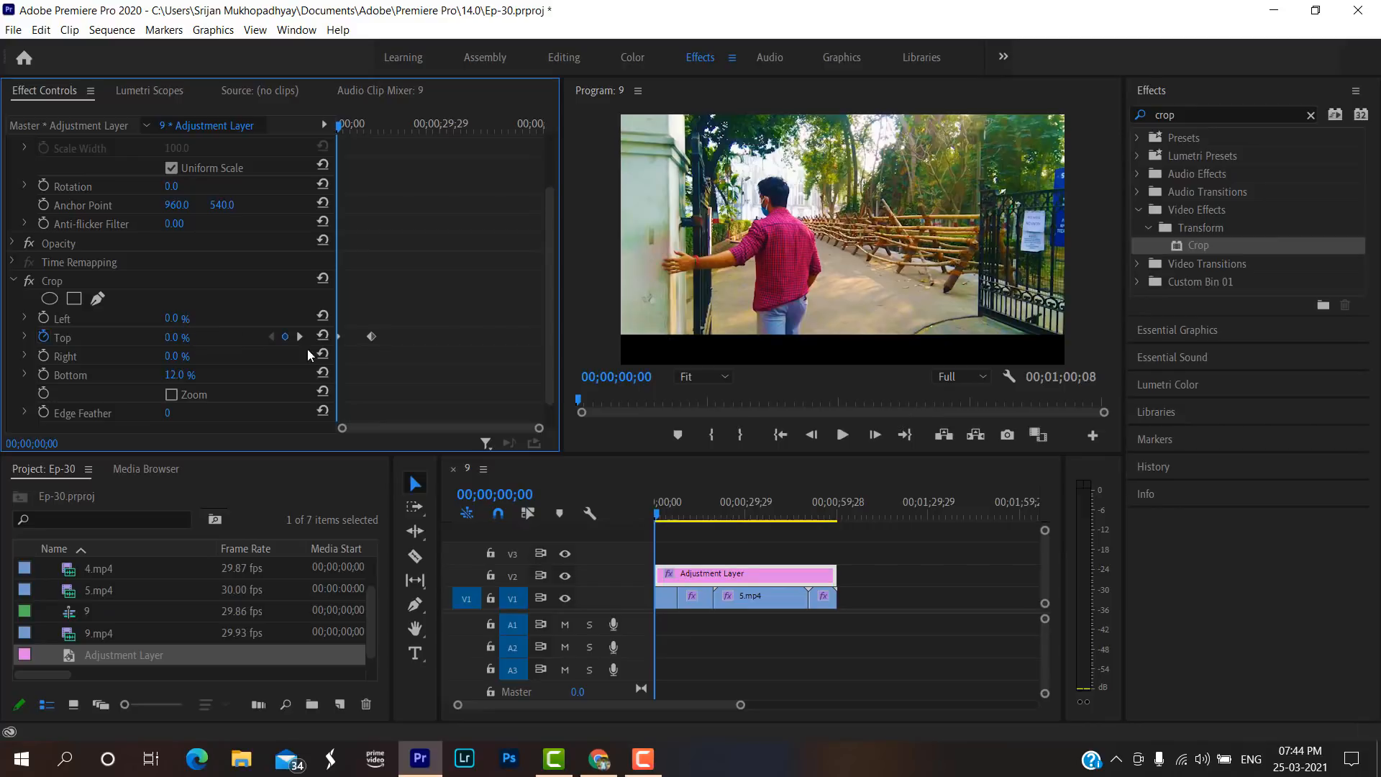
click(44, 375)
click(175, 375)
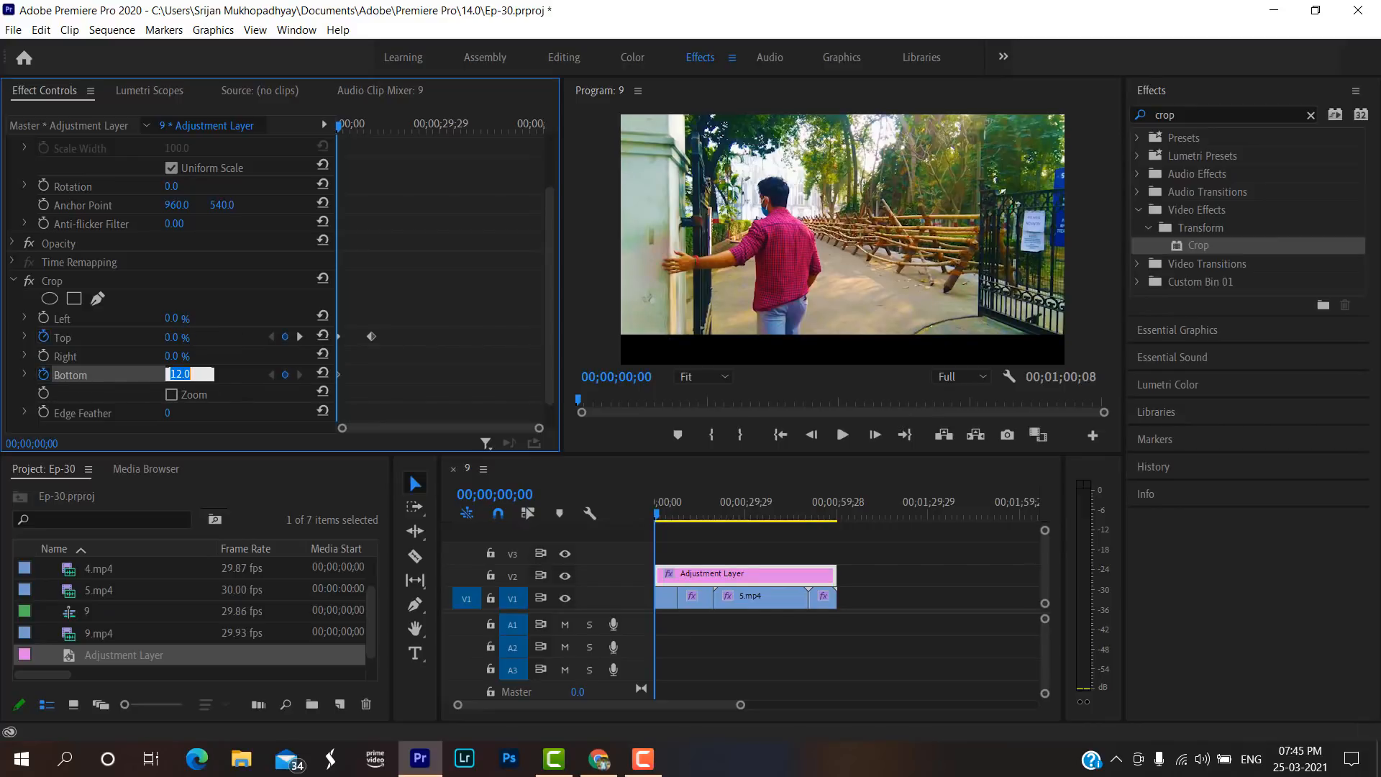
key(BackSpace)
key(Return)
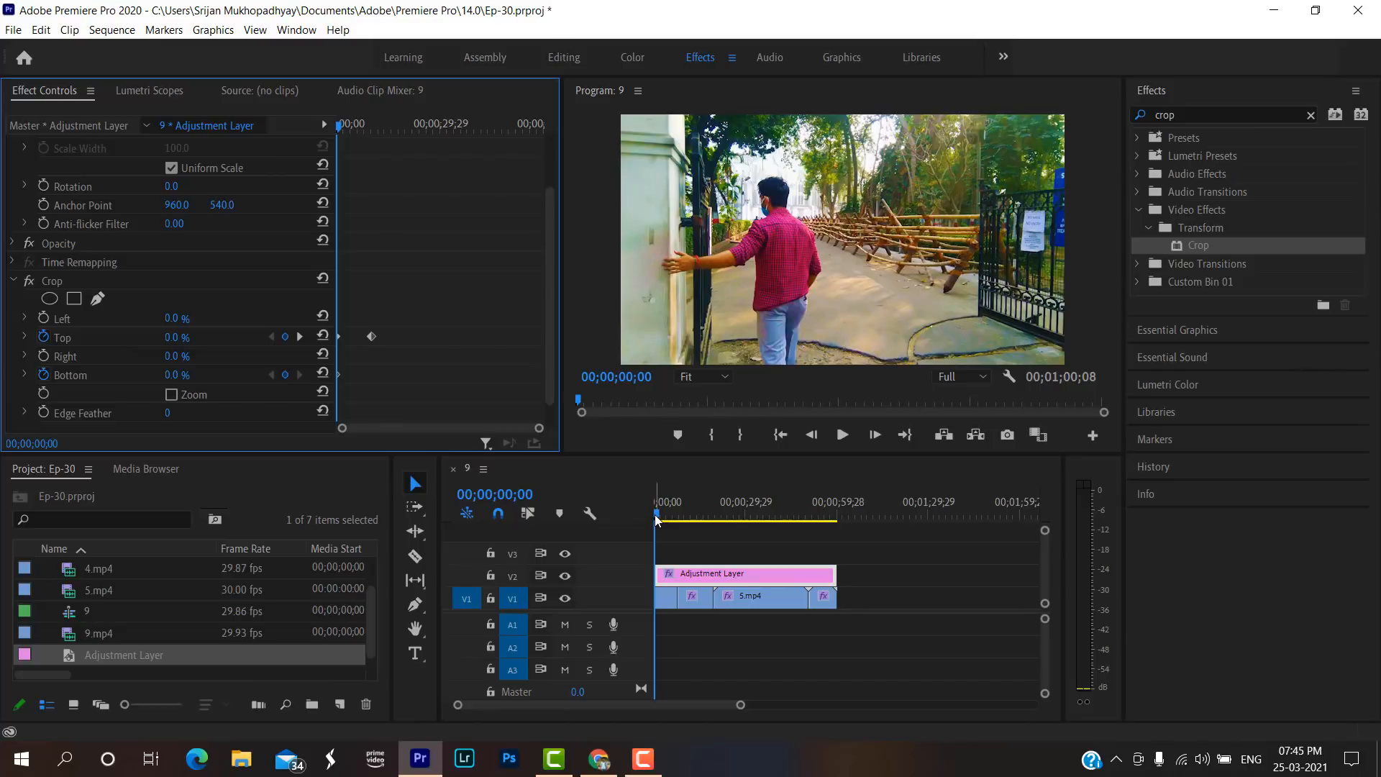
Set the Crop effect's Top and Bottom values to 12.0 % at 00;00;03;25.
drag(654, 514, 667, 512)
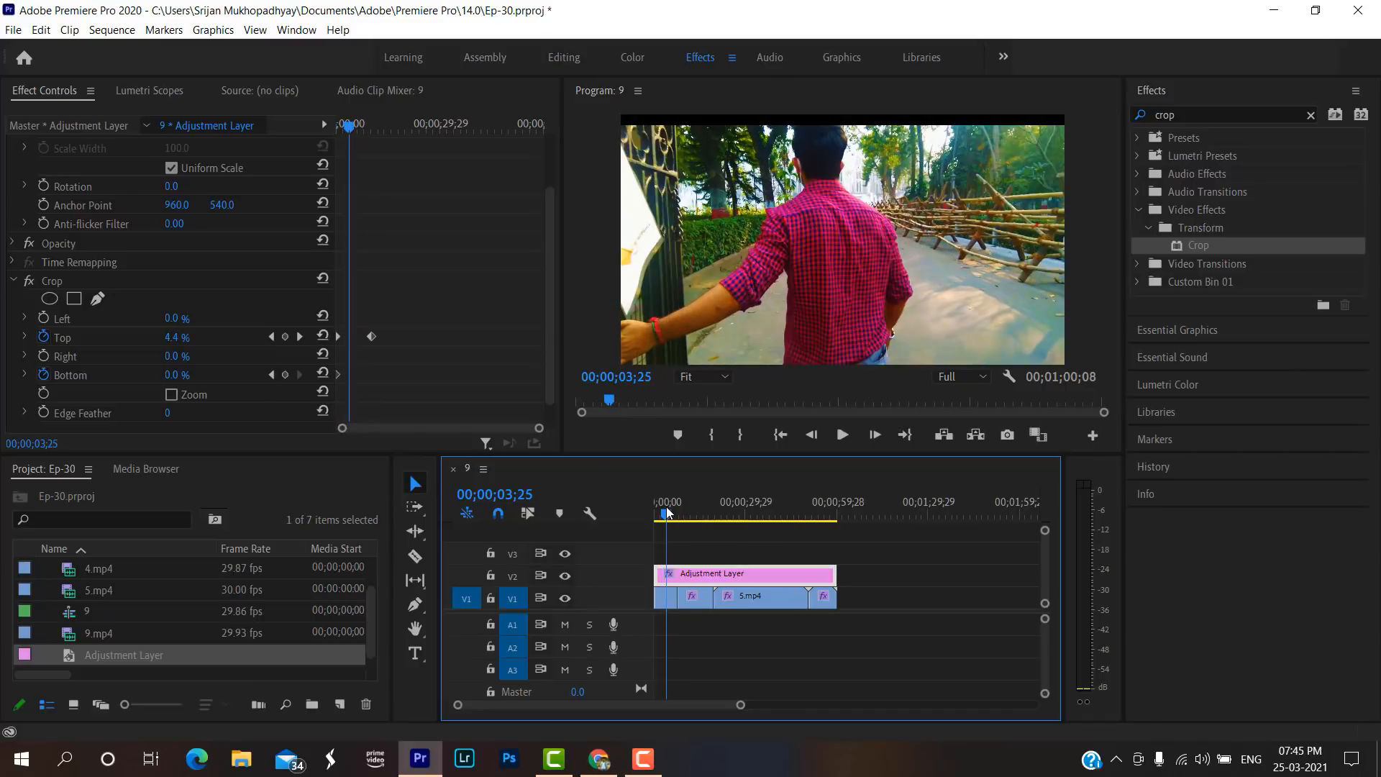
click(176, 337)
key(BackSpace)
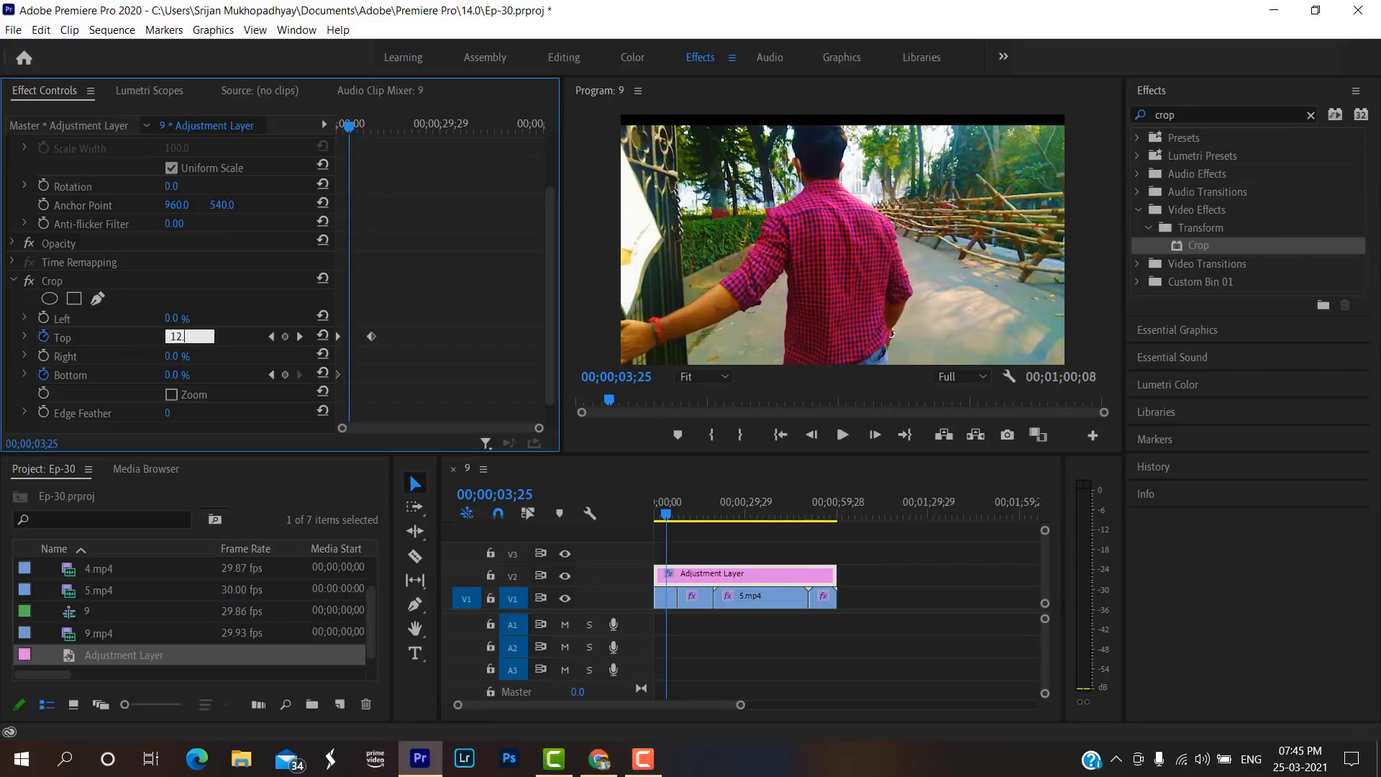
key(Return)
click(168, 375)
key(BackSpace)
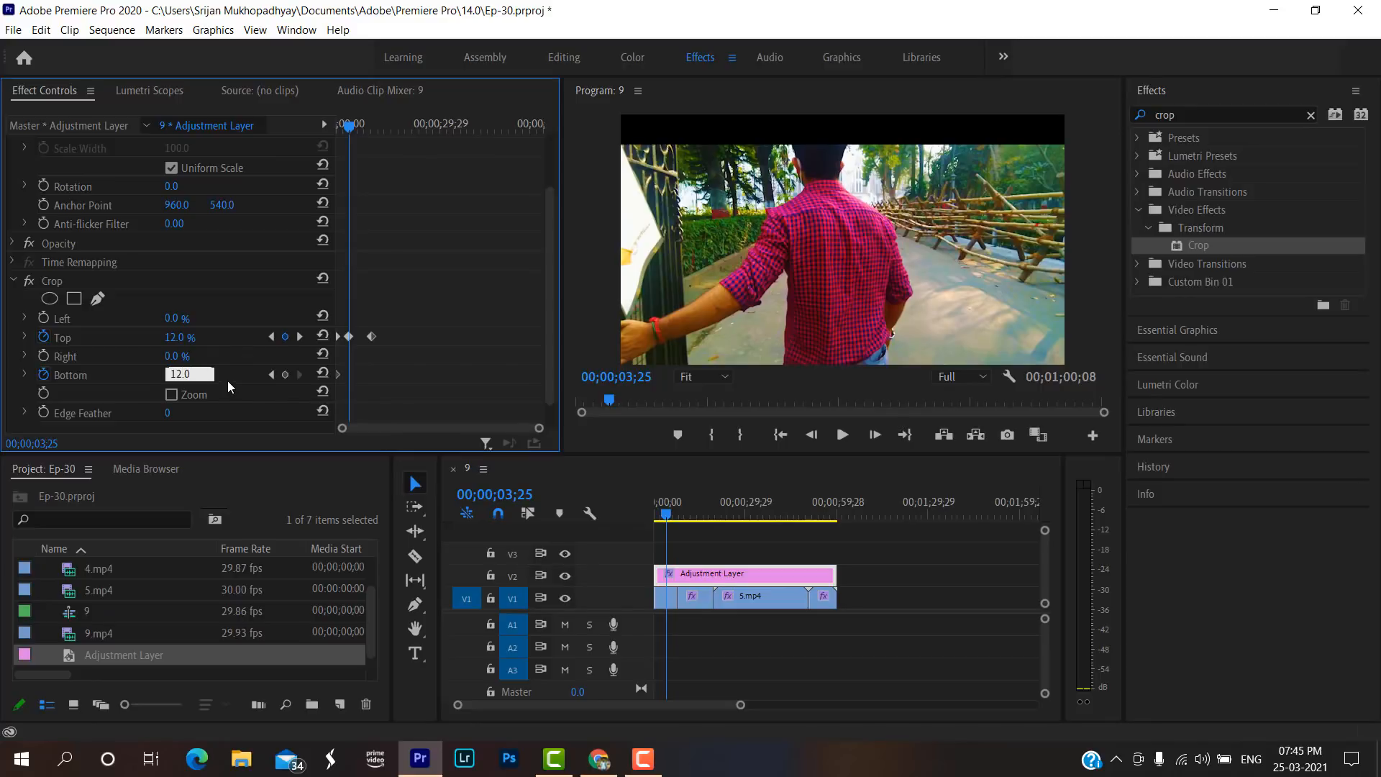
key(Return)
Play the opening of the sequence from the start to check the black bars sliding in.
click(662, 516)
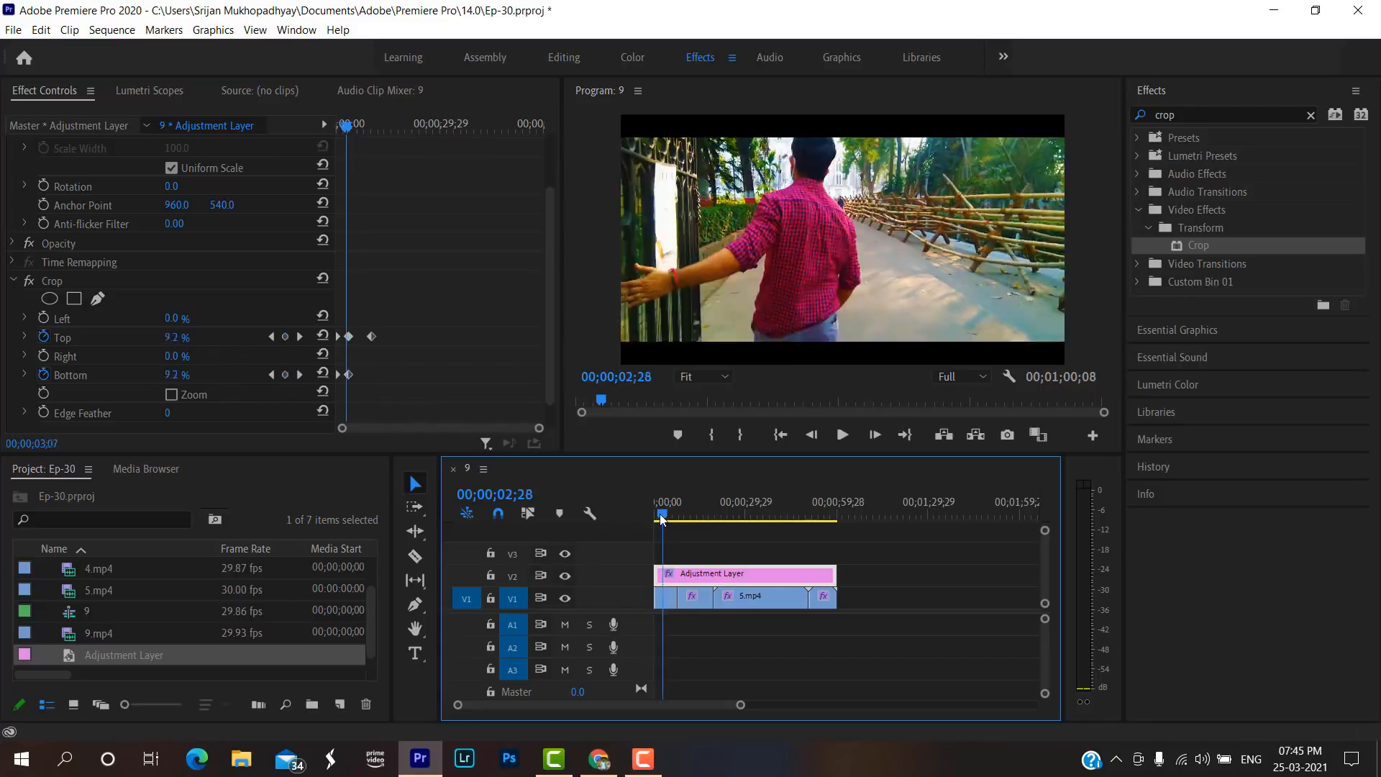
drag(662, 517, 632, 512)
key(space)
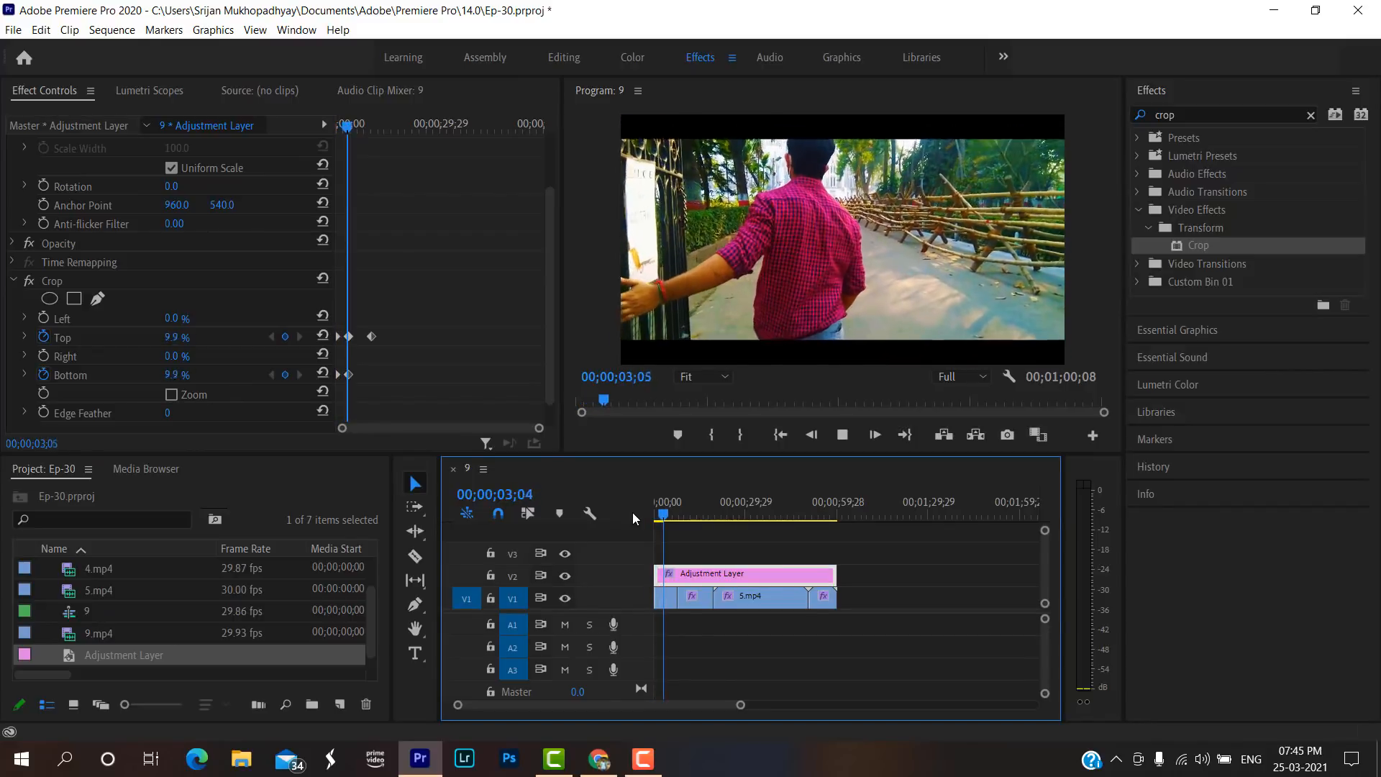
key(space)
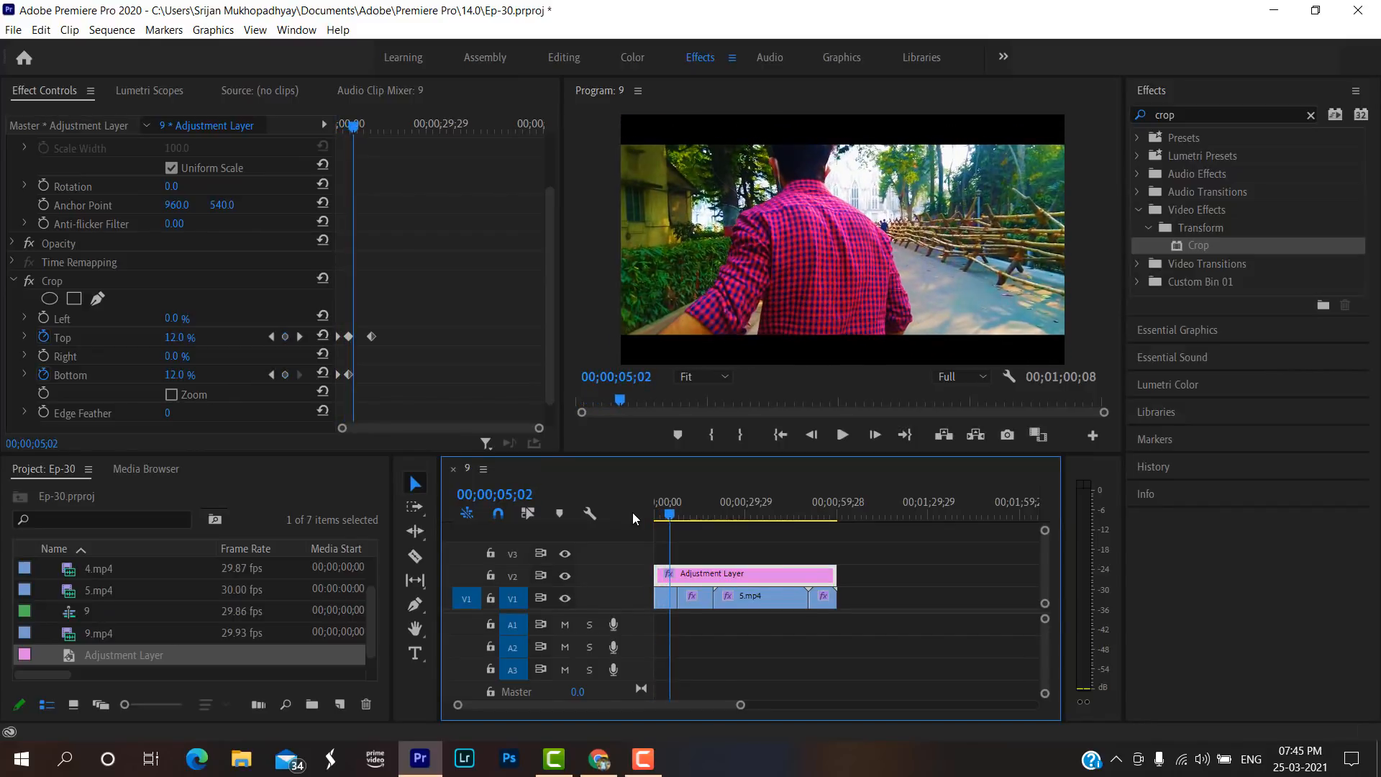
key(Home)
key(space)
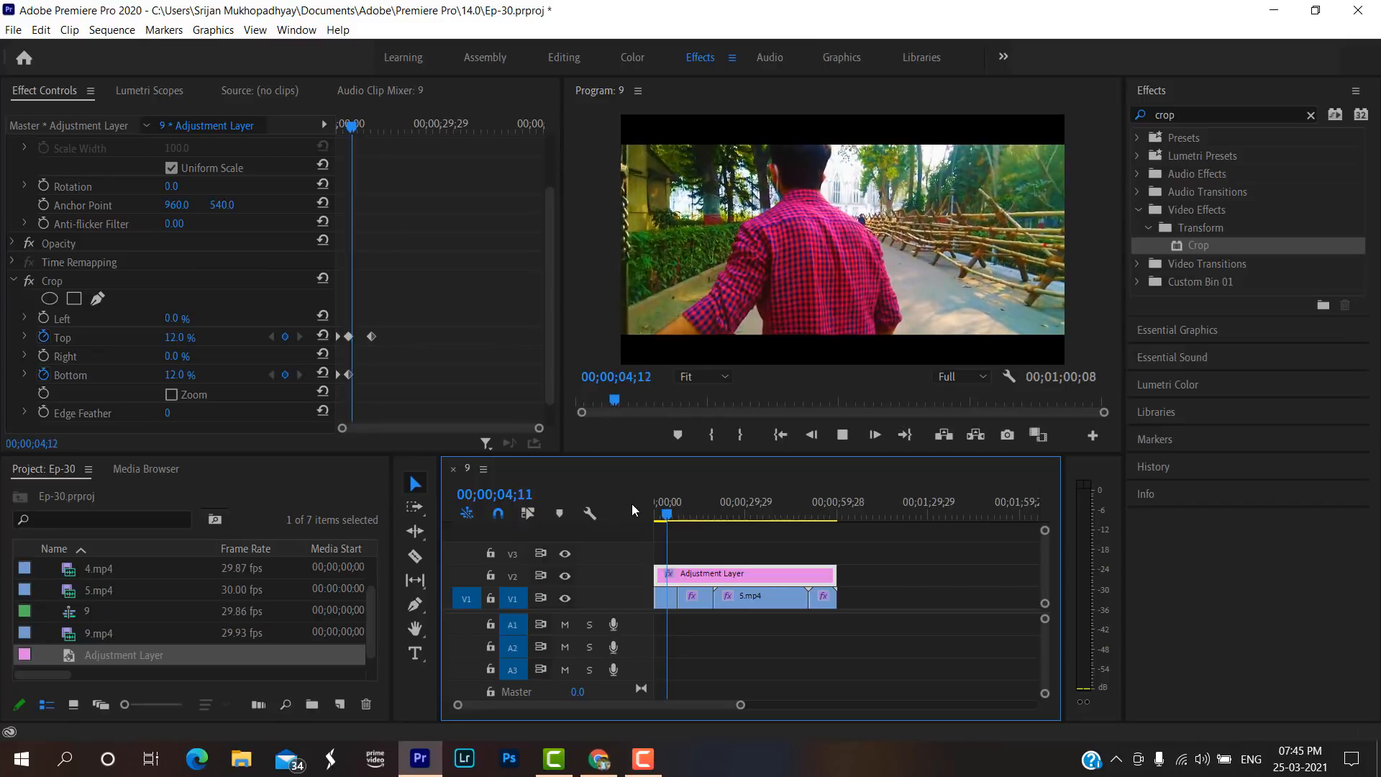
key(space)
Keyframe the adjustment layer's Crop Top and Bottom values at 0.0 % near the sequence end, at 00;00;59;25.
drag(833, 520, 839, 516)
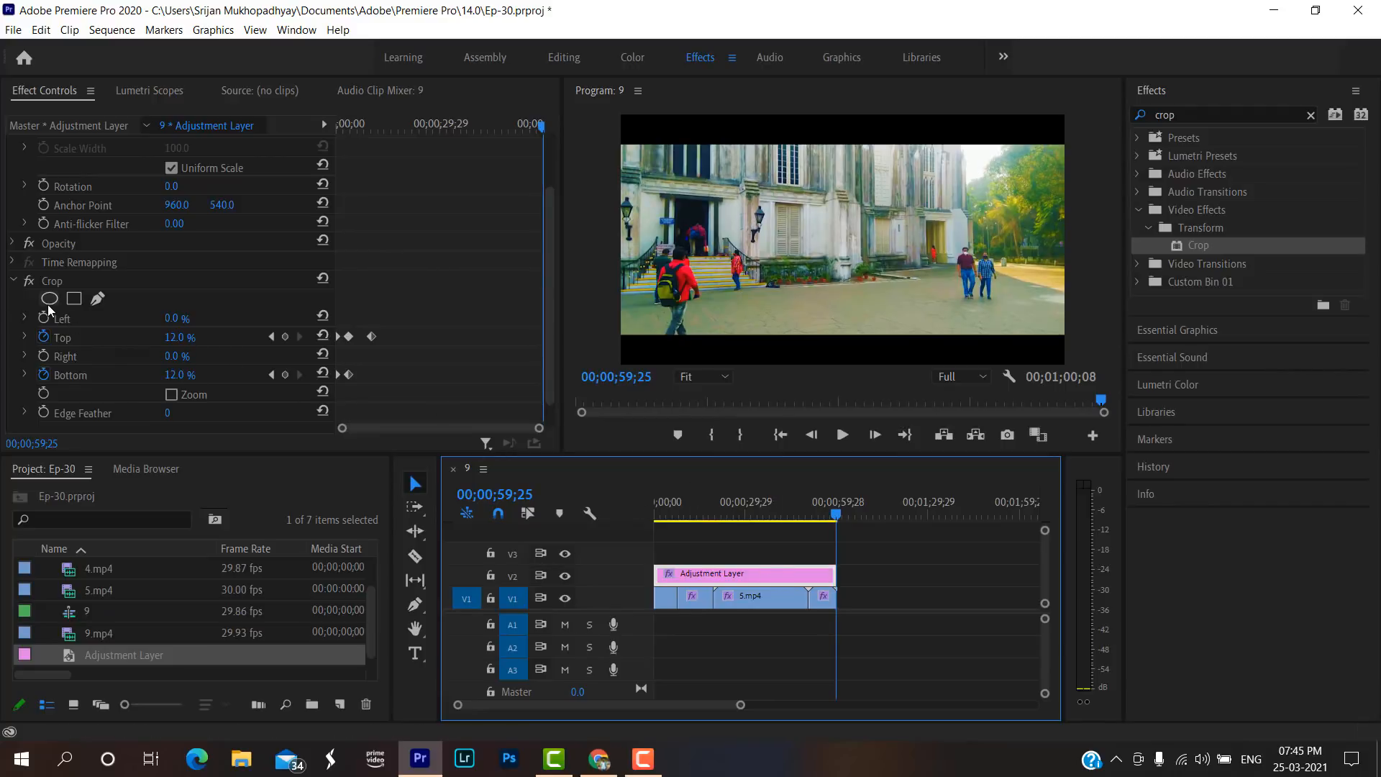
scroll(67, 318, down, 1)
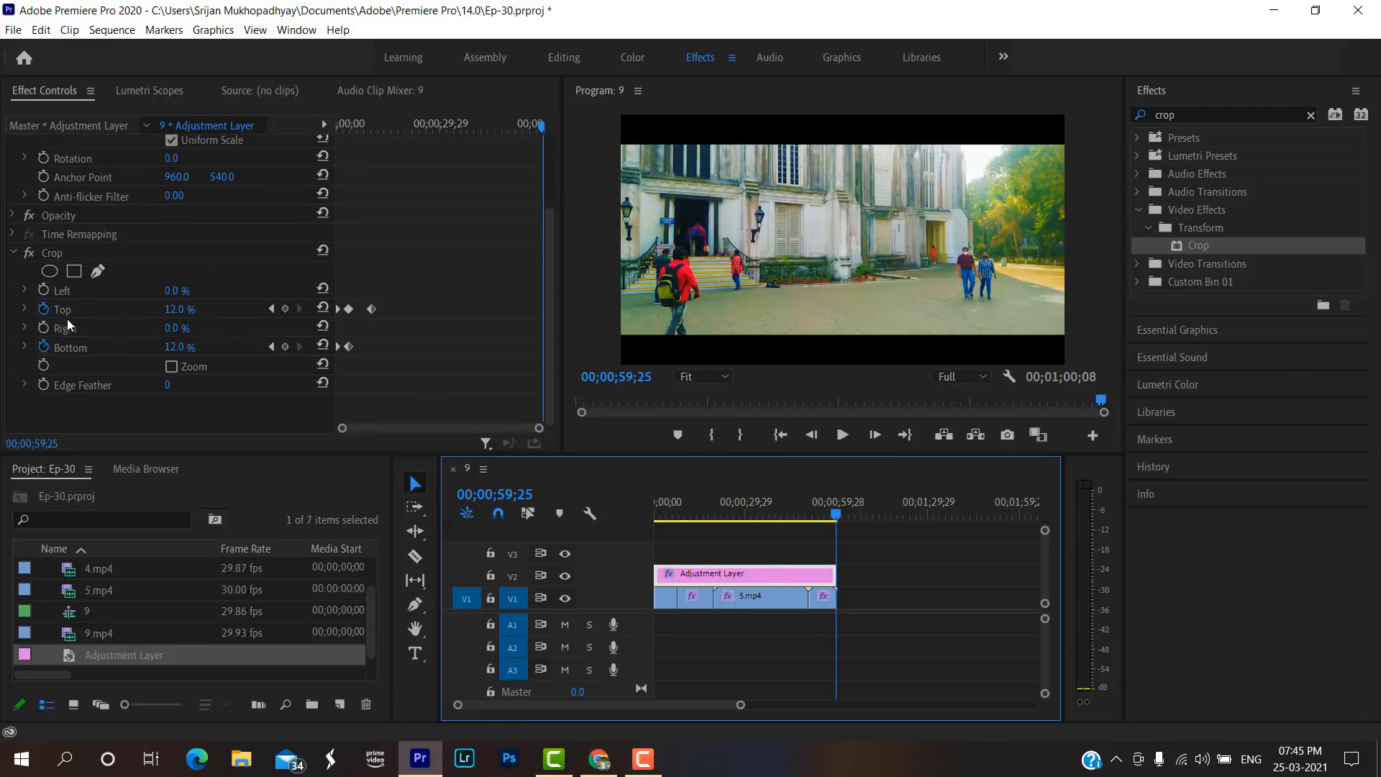
click(177, 309)
key(BackSpace)
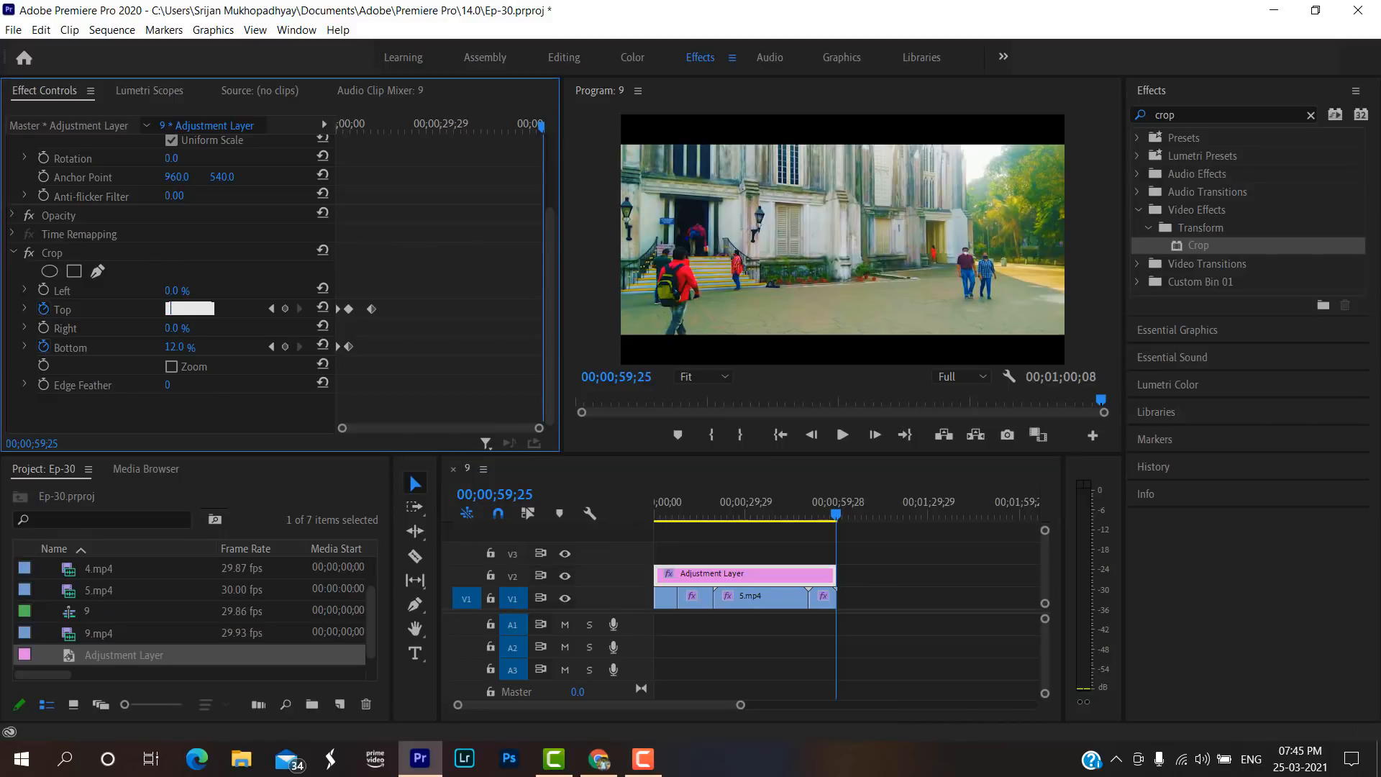
click(178, 347)
key(BackSpace)
text(0.)
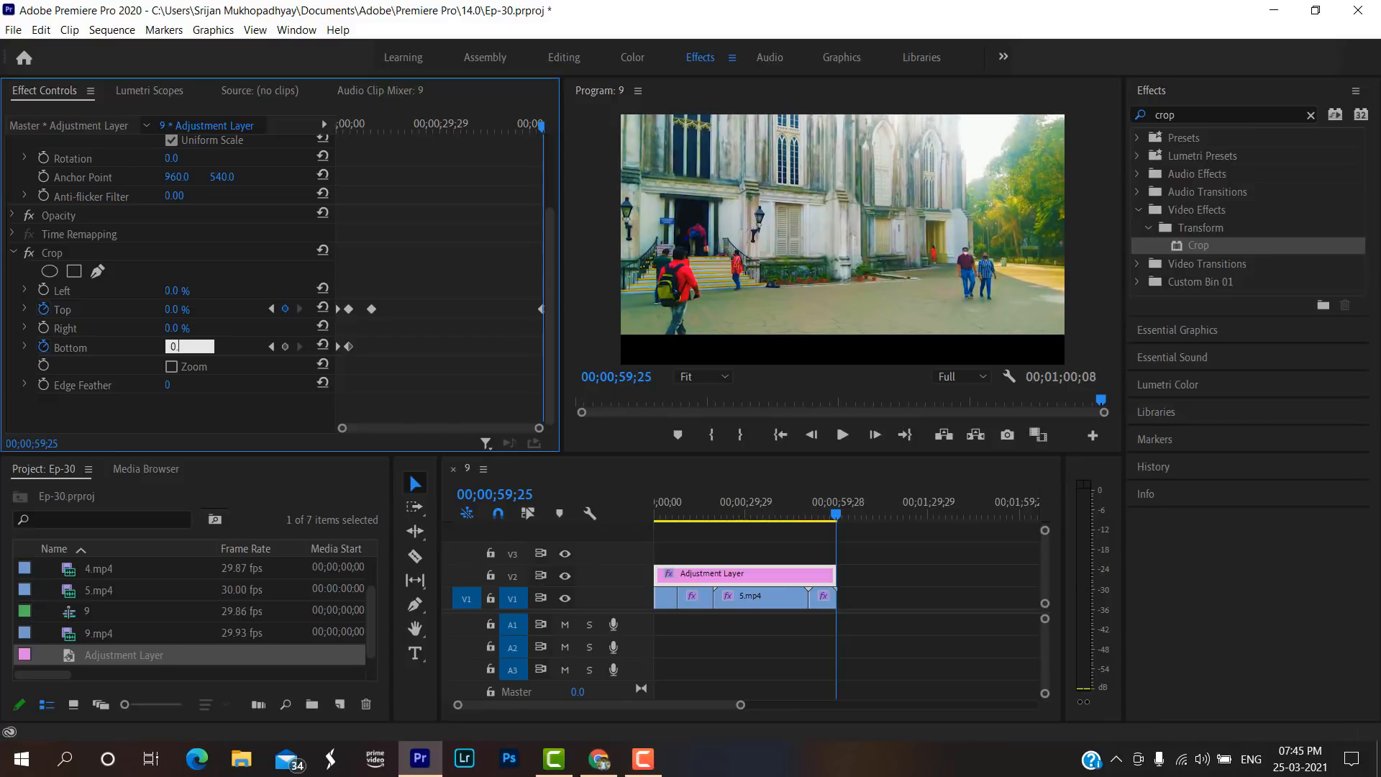
text(00)
click(225, 349)
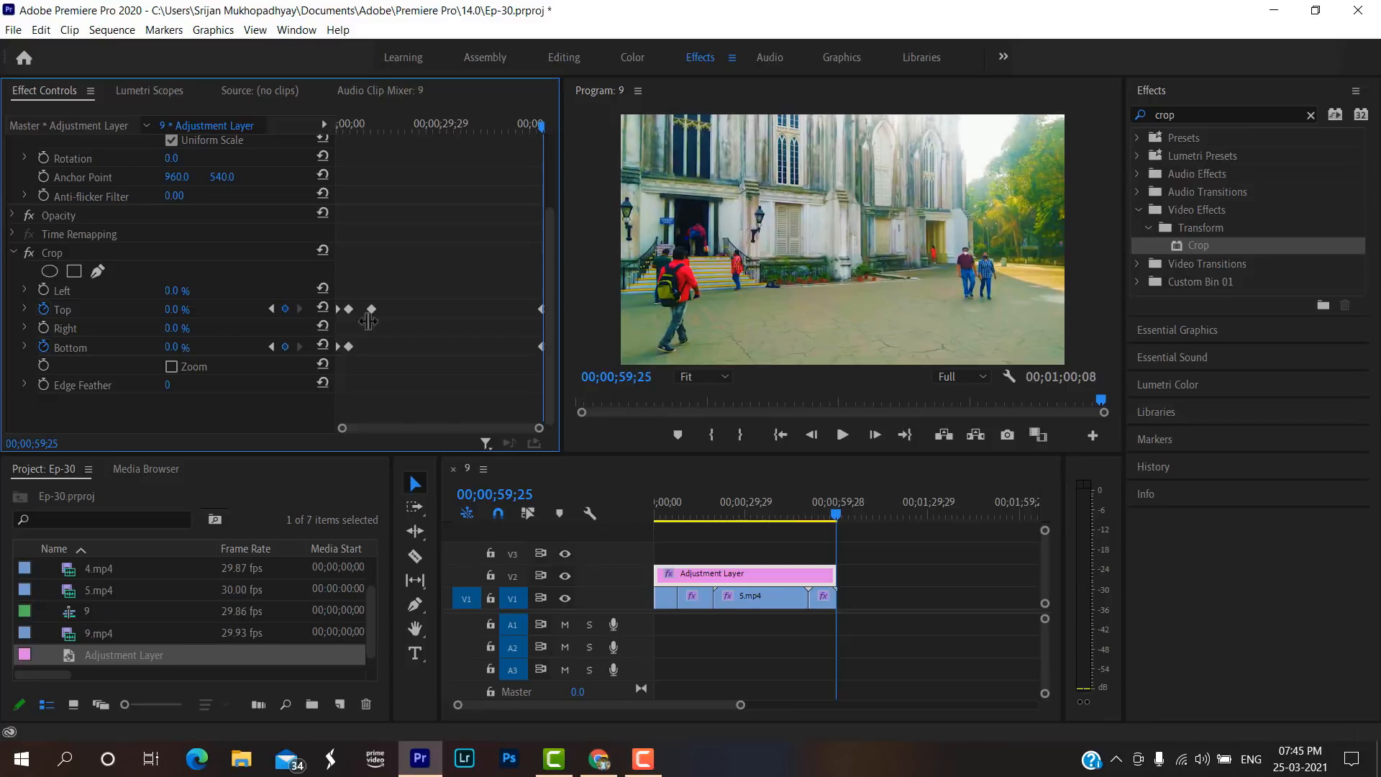
Keyframe the Crop effect's Top and Bottom values at 12.0 % at 00;00;56;18.
click(839, 508)
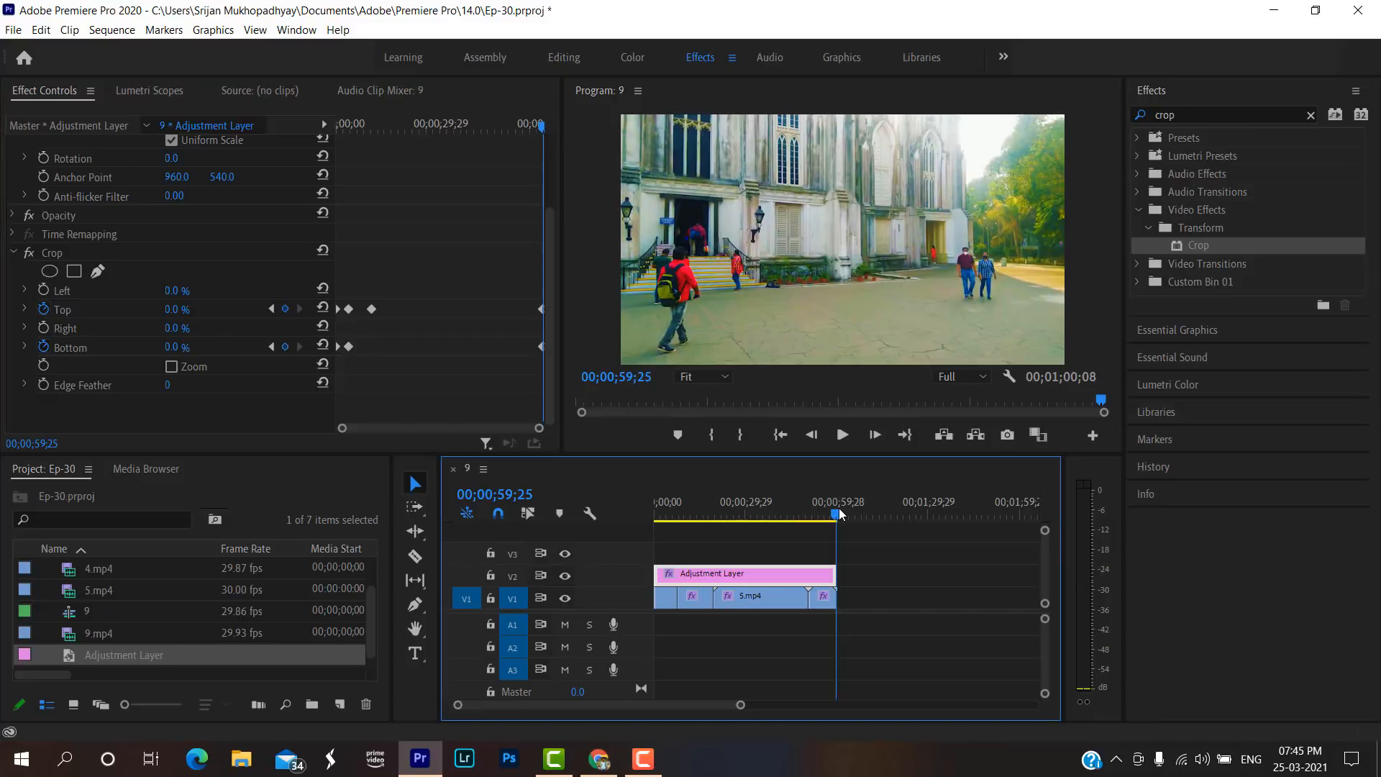
drag(839, 508, 831, 512)
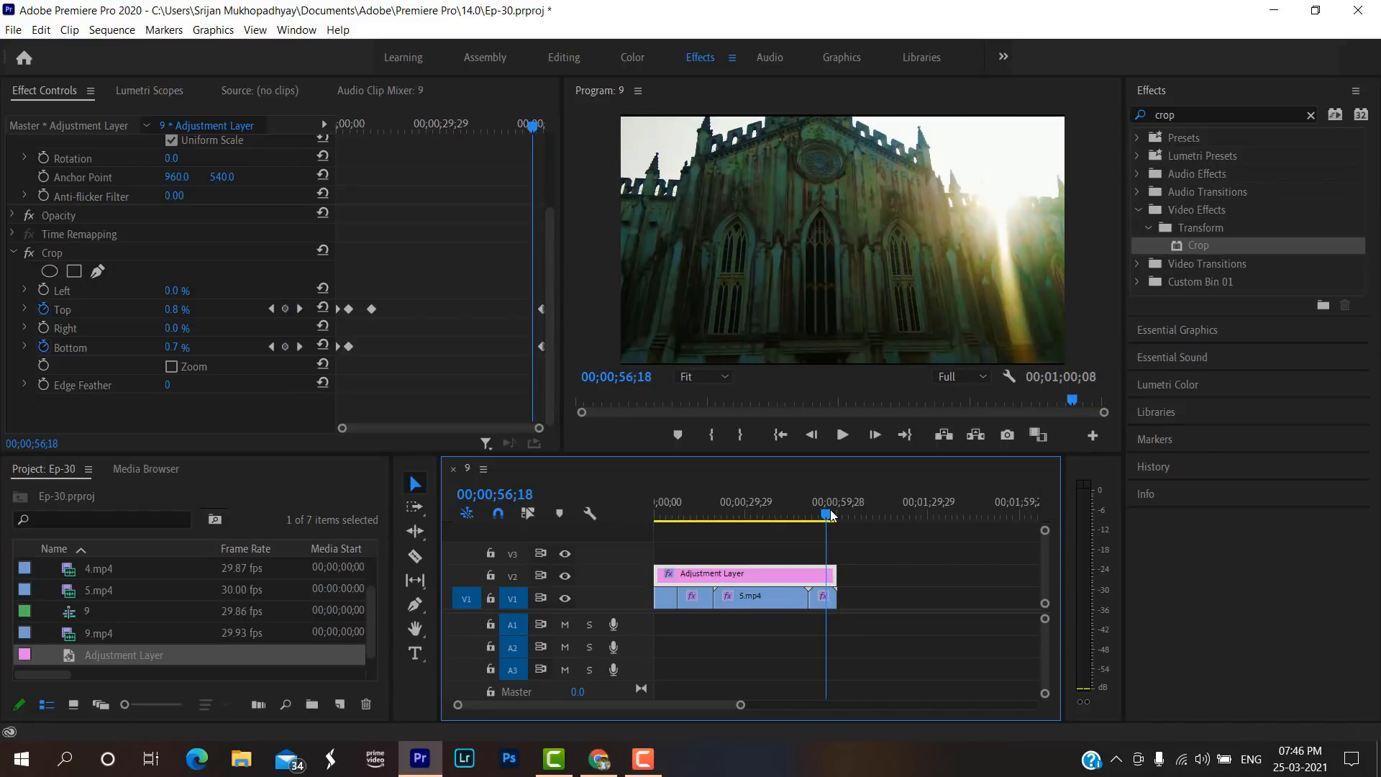
click(172, 309)
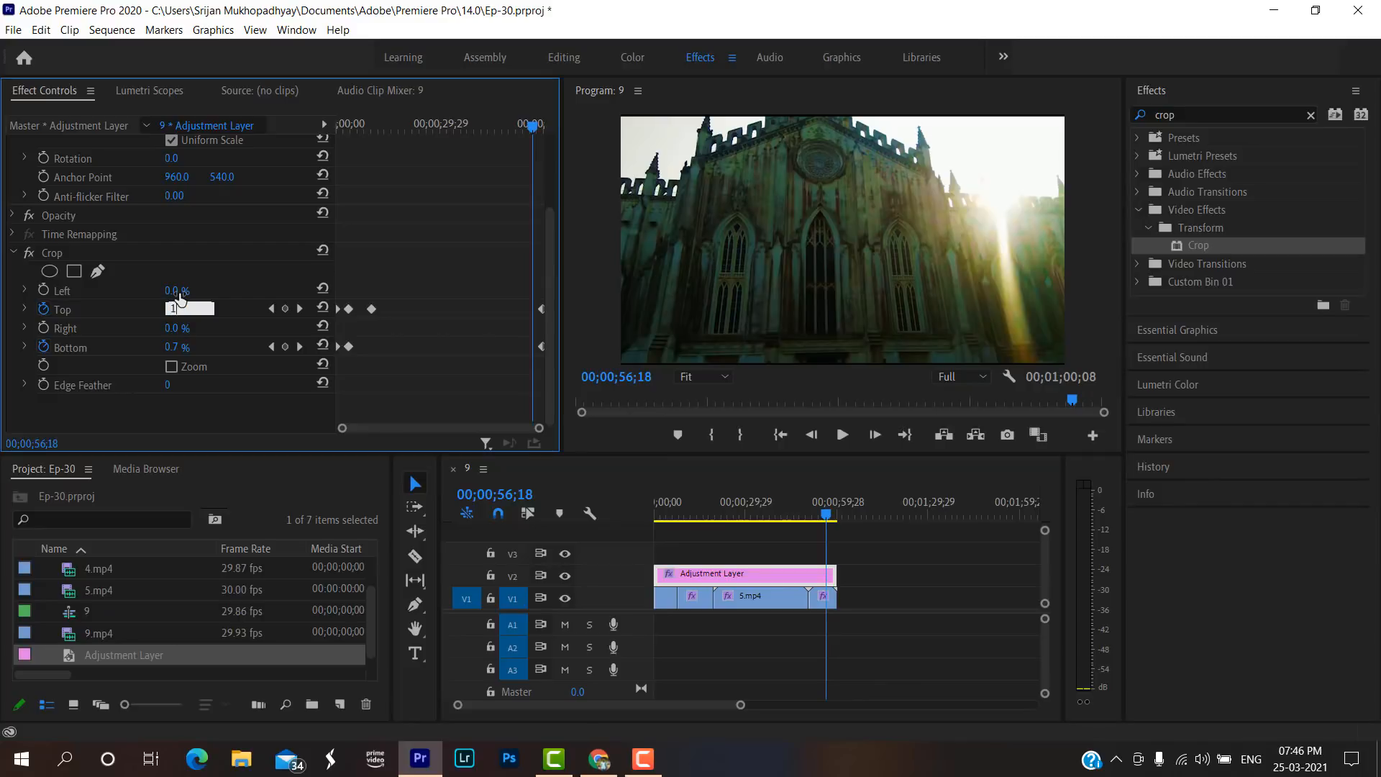
key(Return)
click(173, 348)
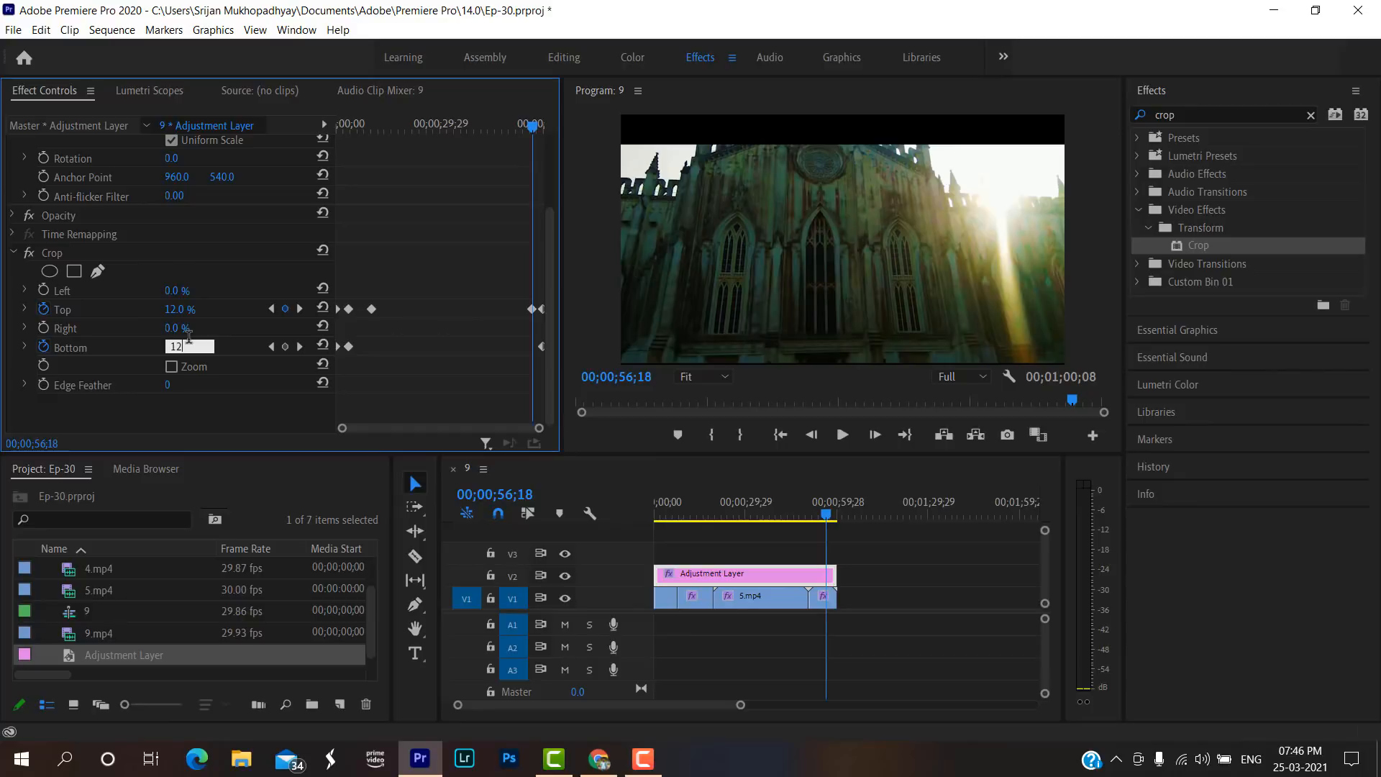
key(Return)
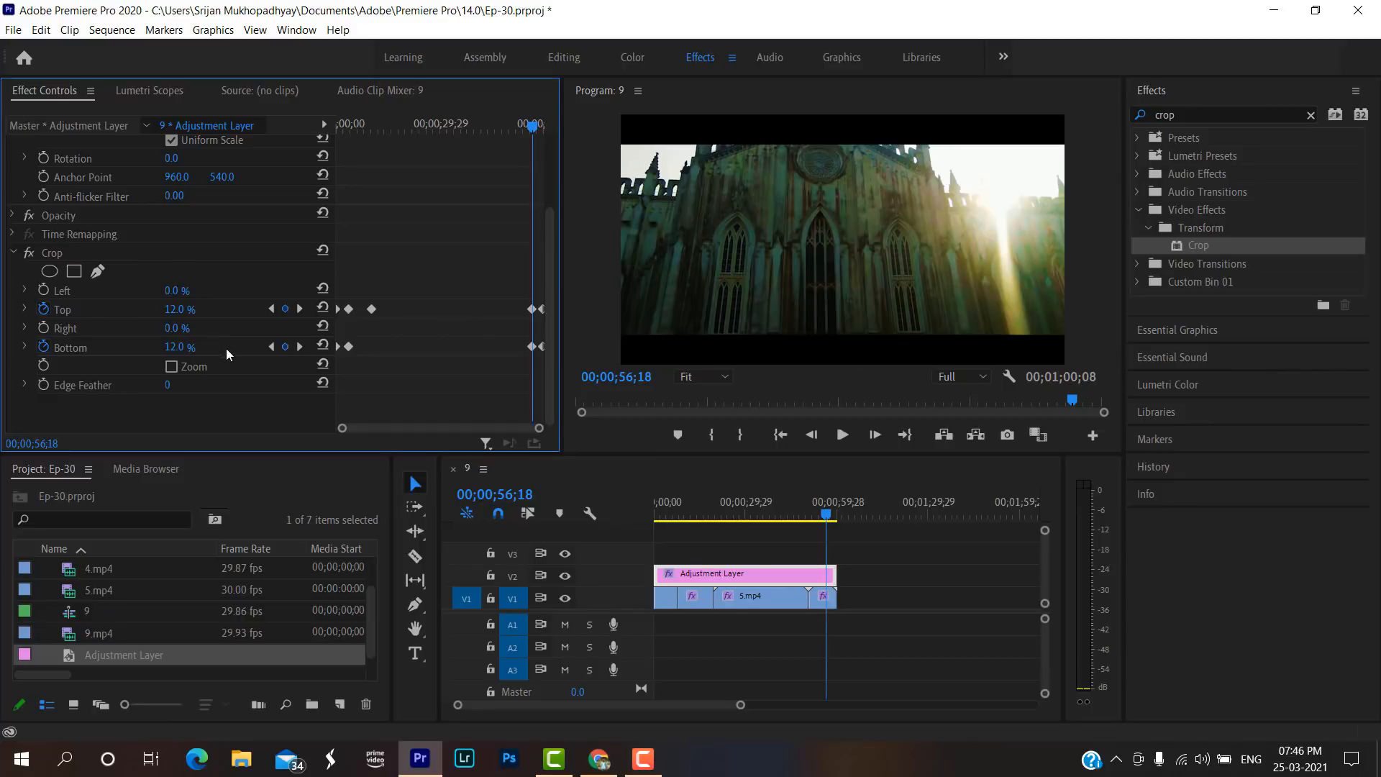
Play the closing seconds to check the black bars sliding out, and scrub back to the sequence start.
key(space)
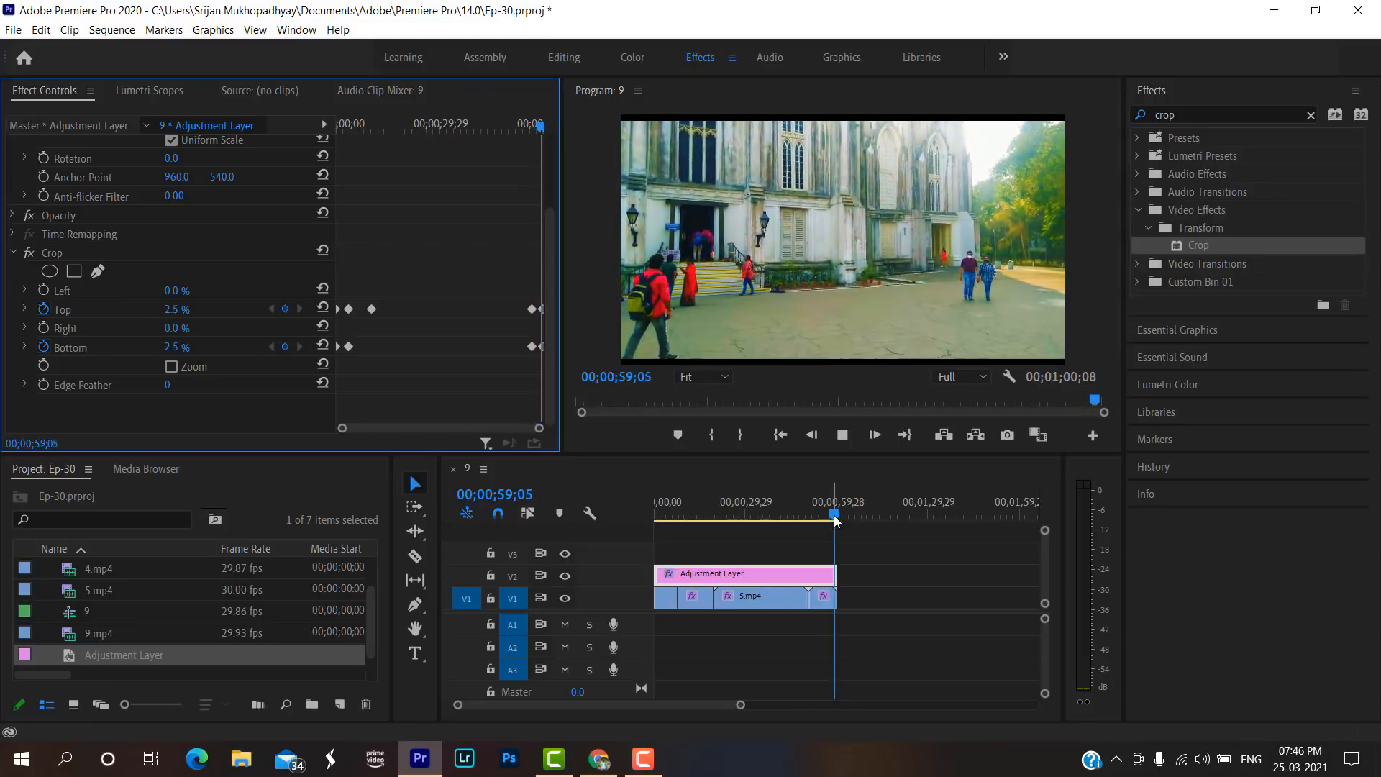
click(705, 502)
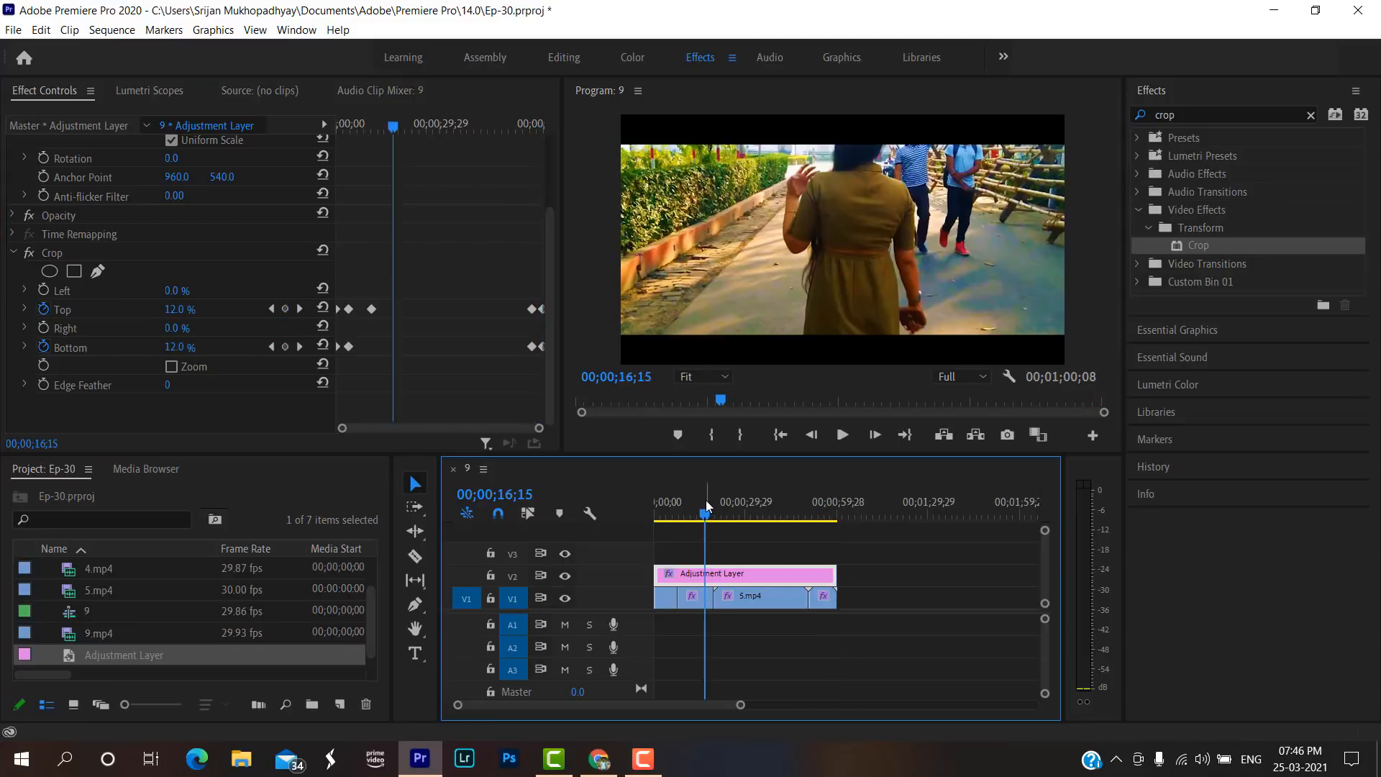
click(689, 507)
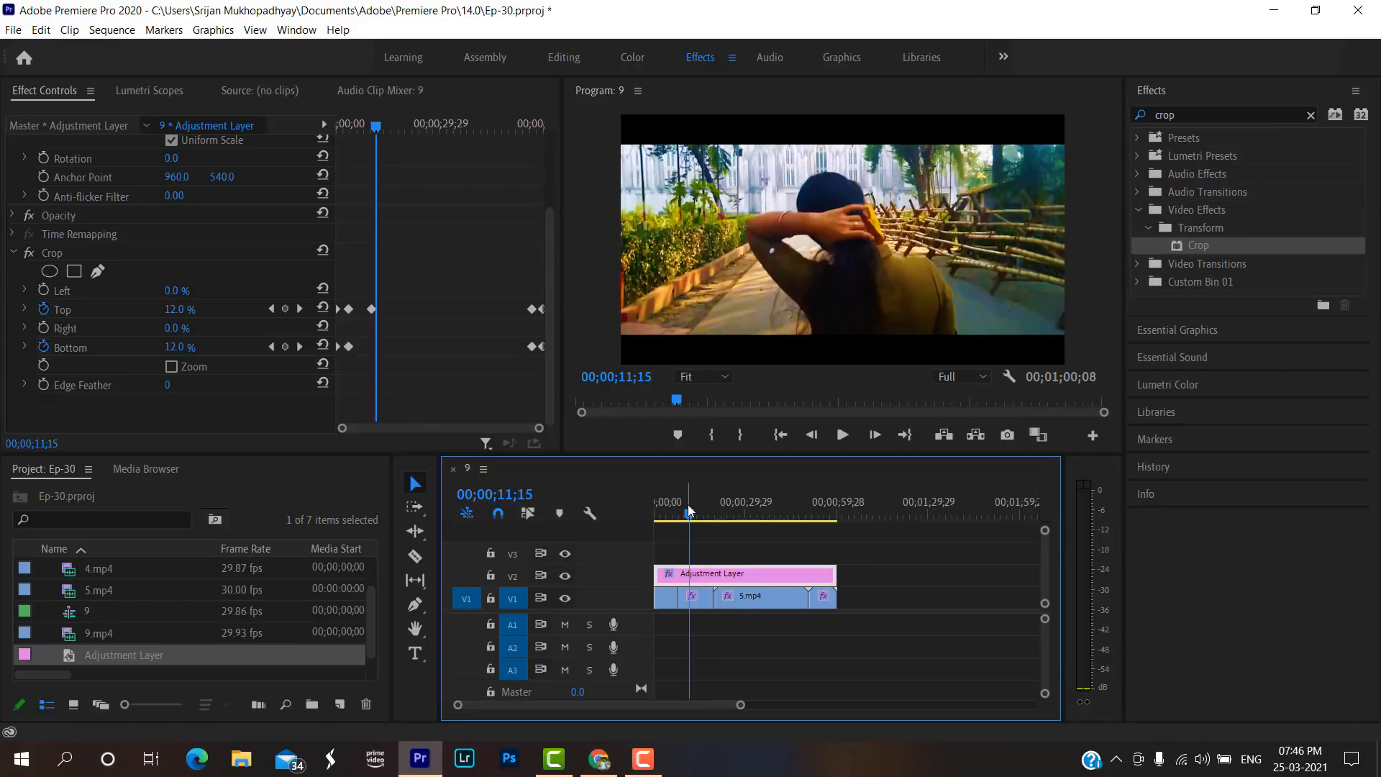
drag(688, 507, 634, 508)
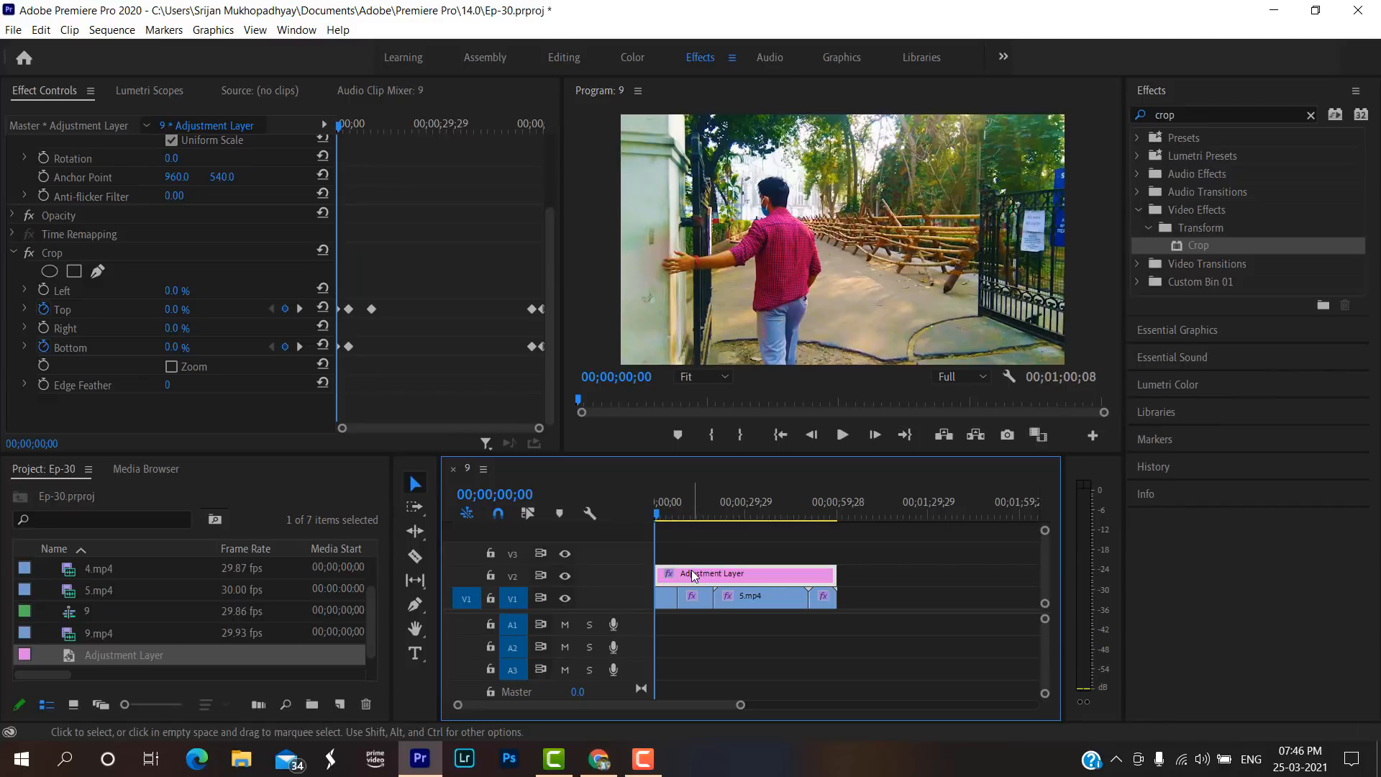
Clear the effects search and search for the Crop effect again.
click(338, 708)
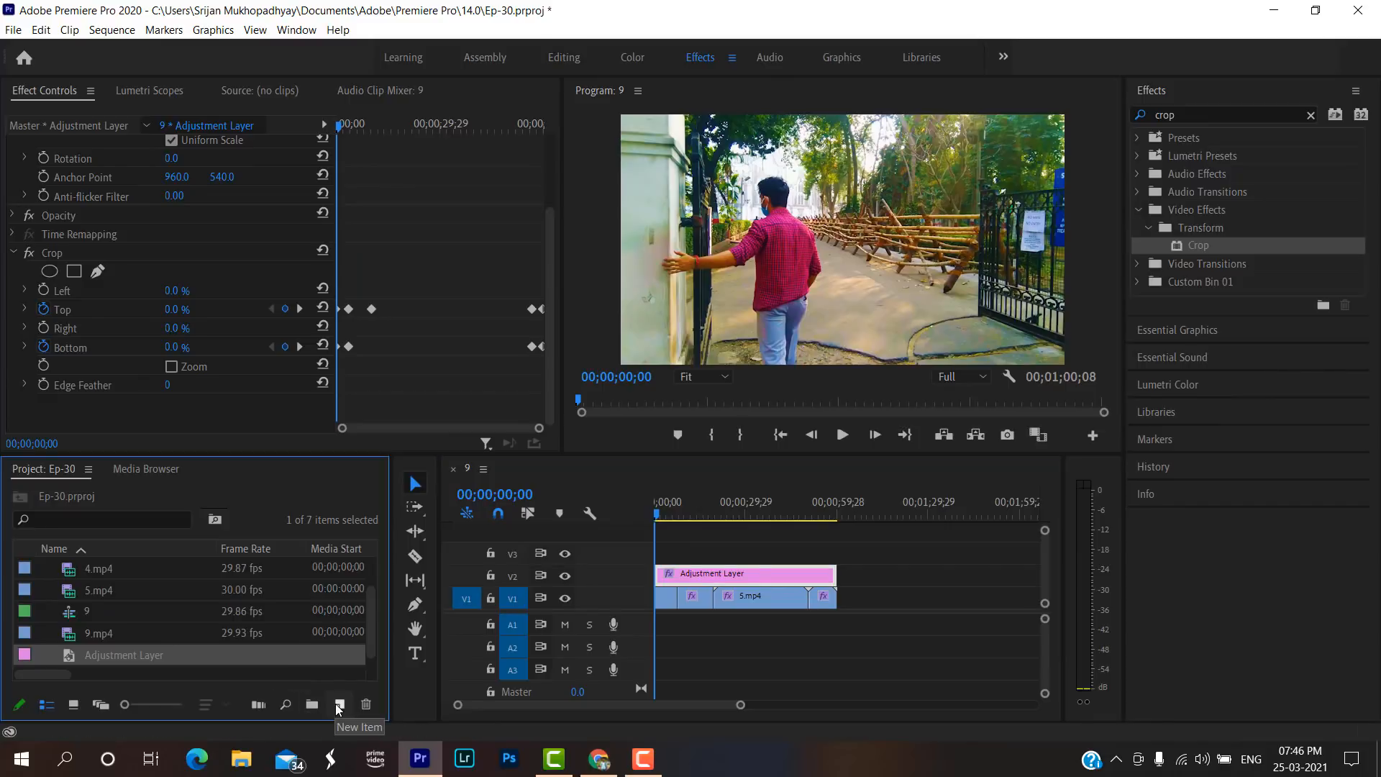
click(338, 707)
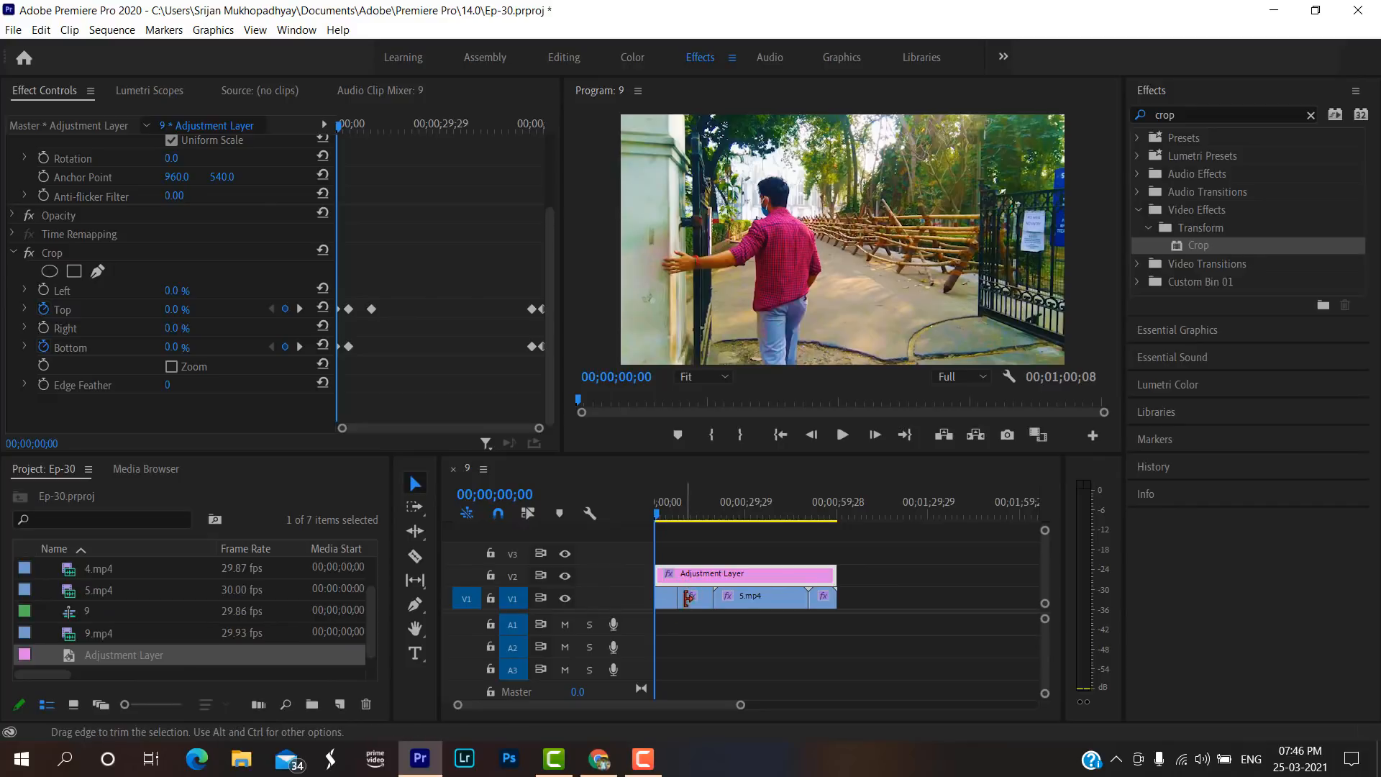
click(1310, 115)
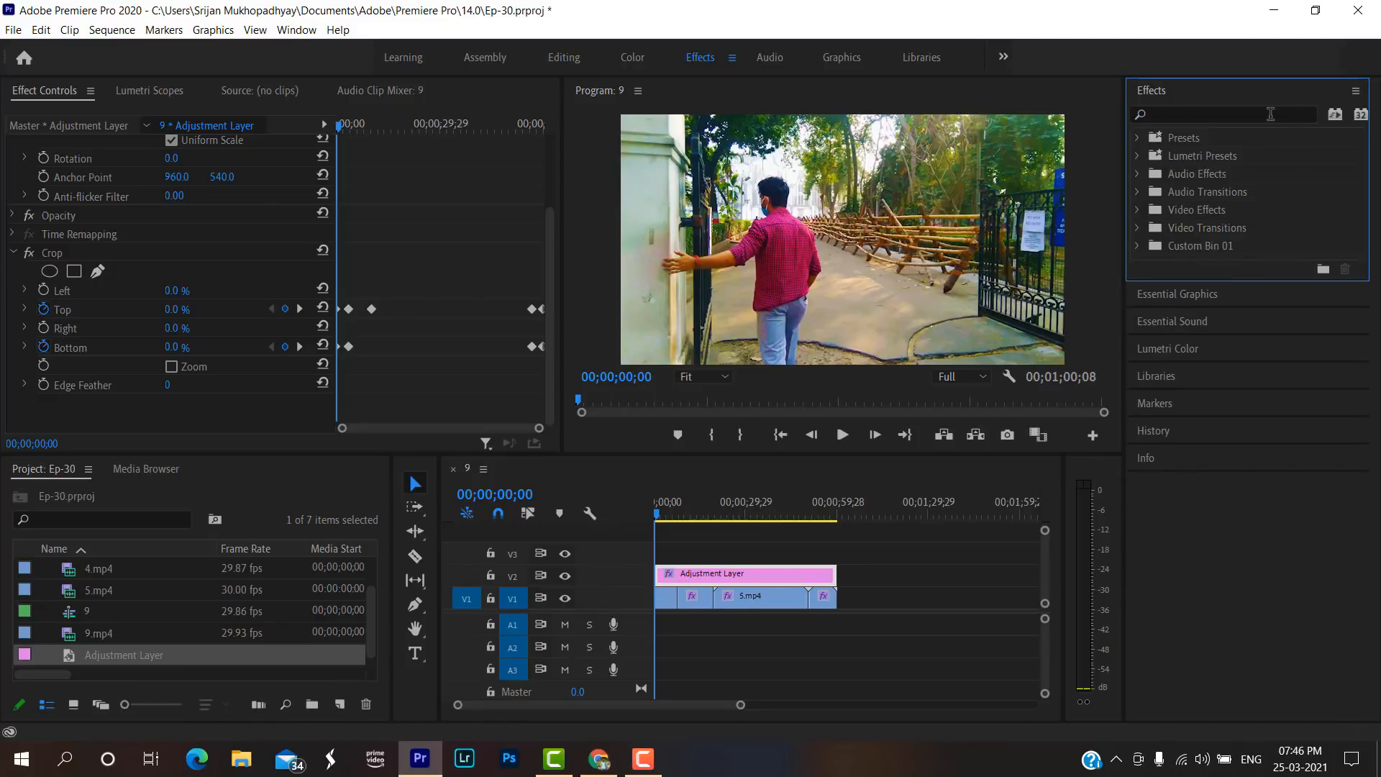
click(1268, 114)
text(crop)
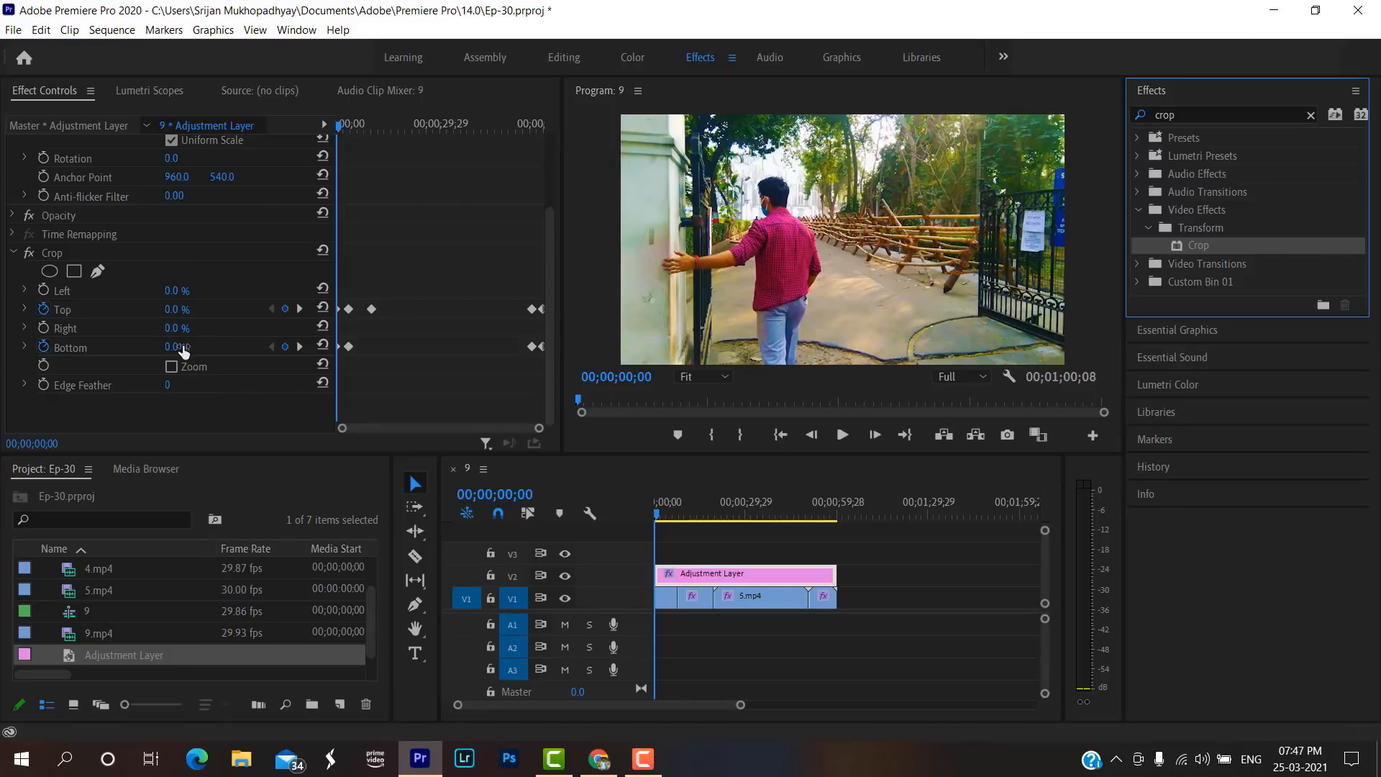
Scrub through the opening and closing seconds of the sequence to review the Crop keyframes that animate the black bars.
click(649, 507)
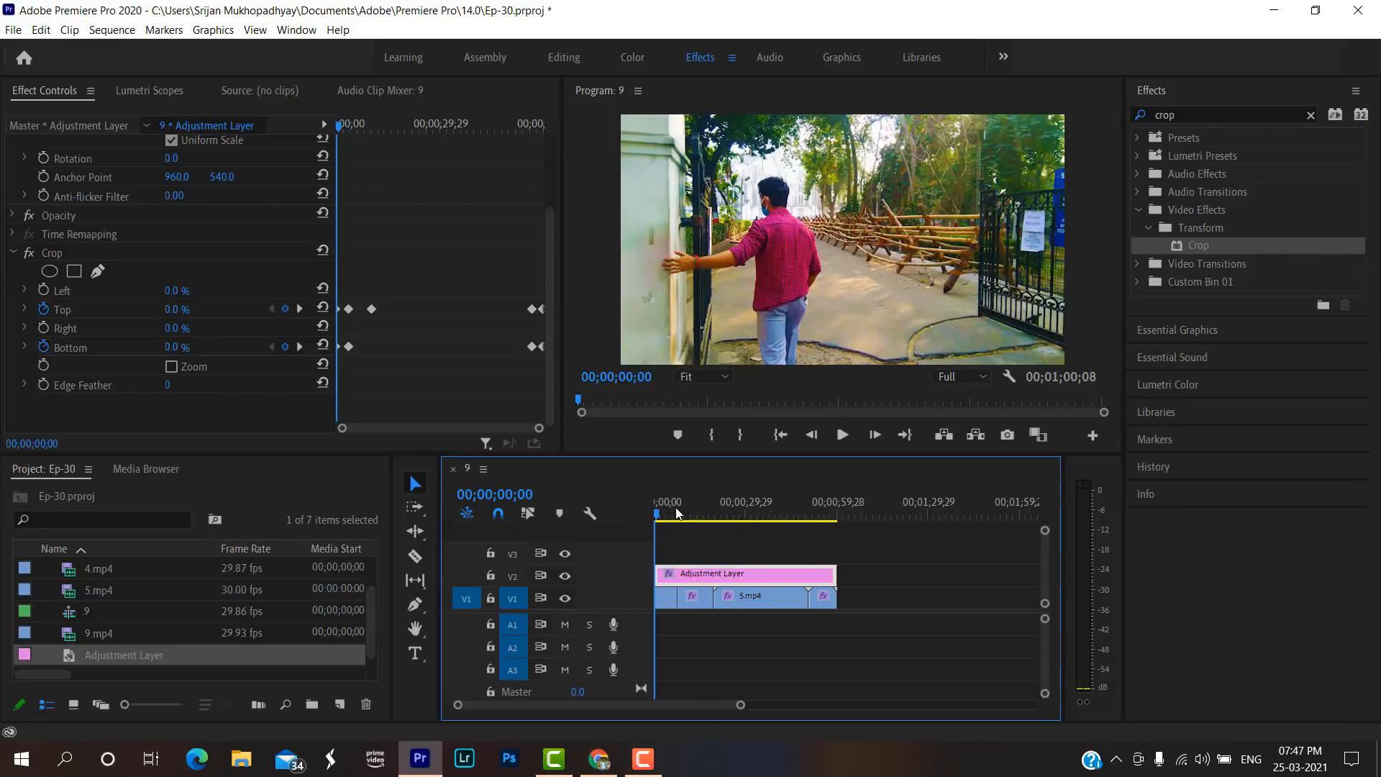
mouse_move(676, 512)
mouse_down()
mouse_move(696, 515)
mouse_move(682, 514)
mouse_up()
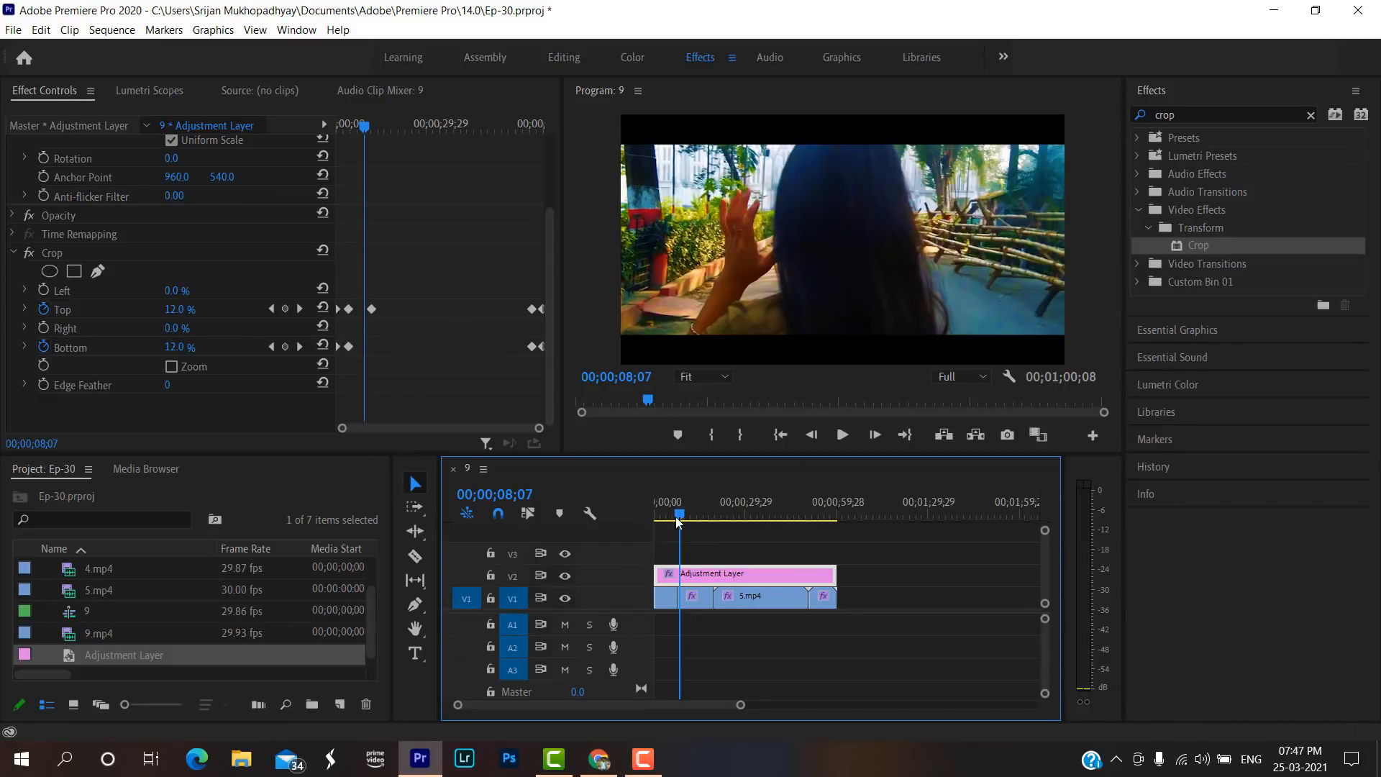
drag(679, 516, 642, 511)
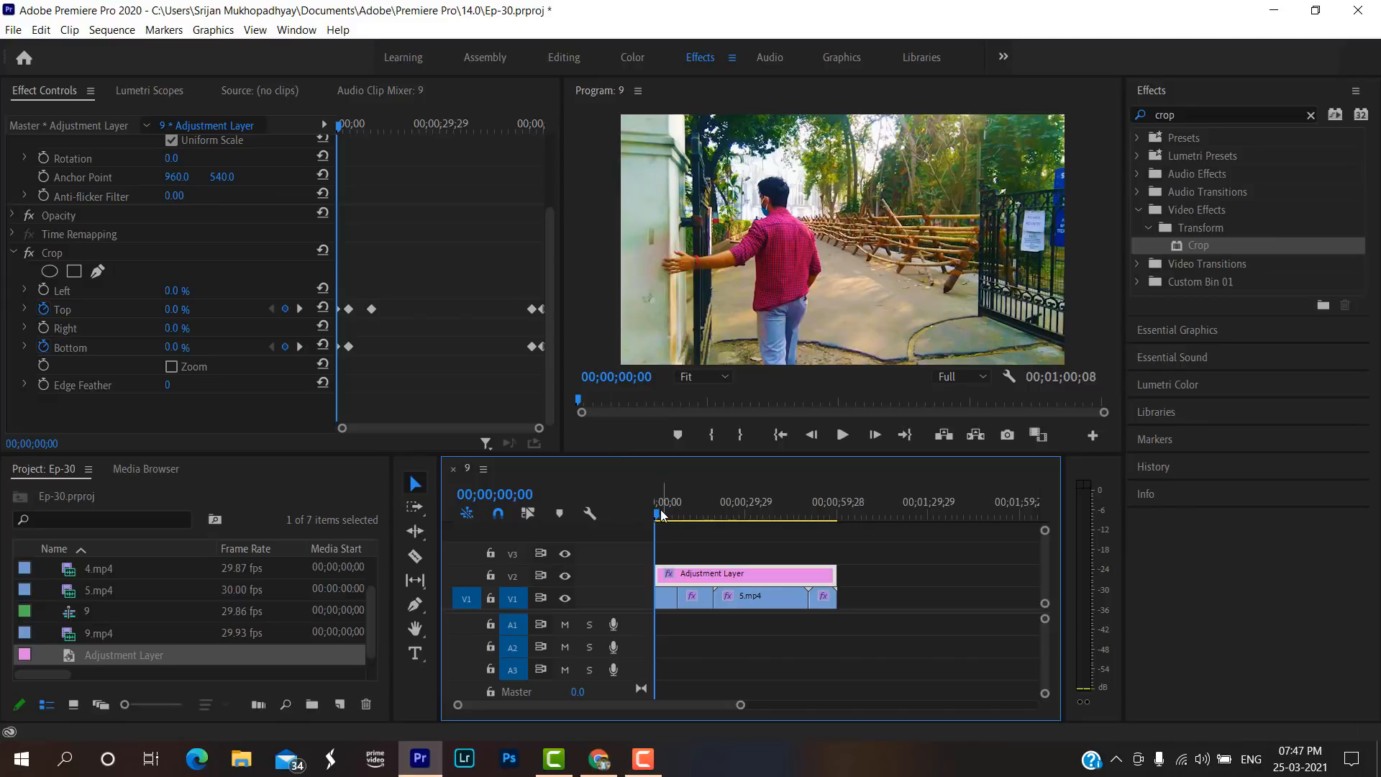
drag(656, 515, 668, 512)
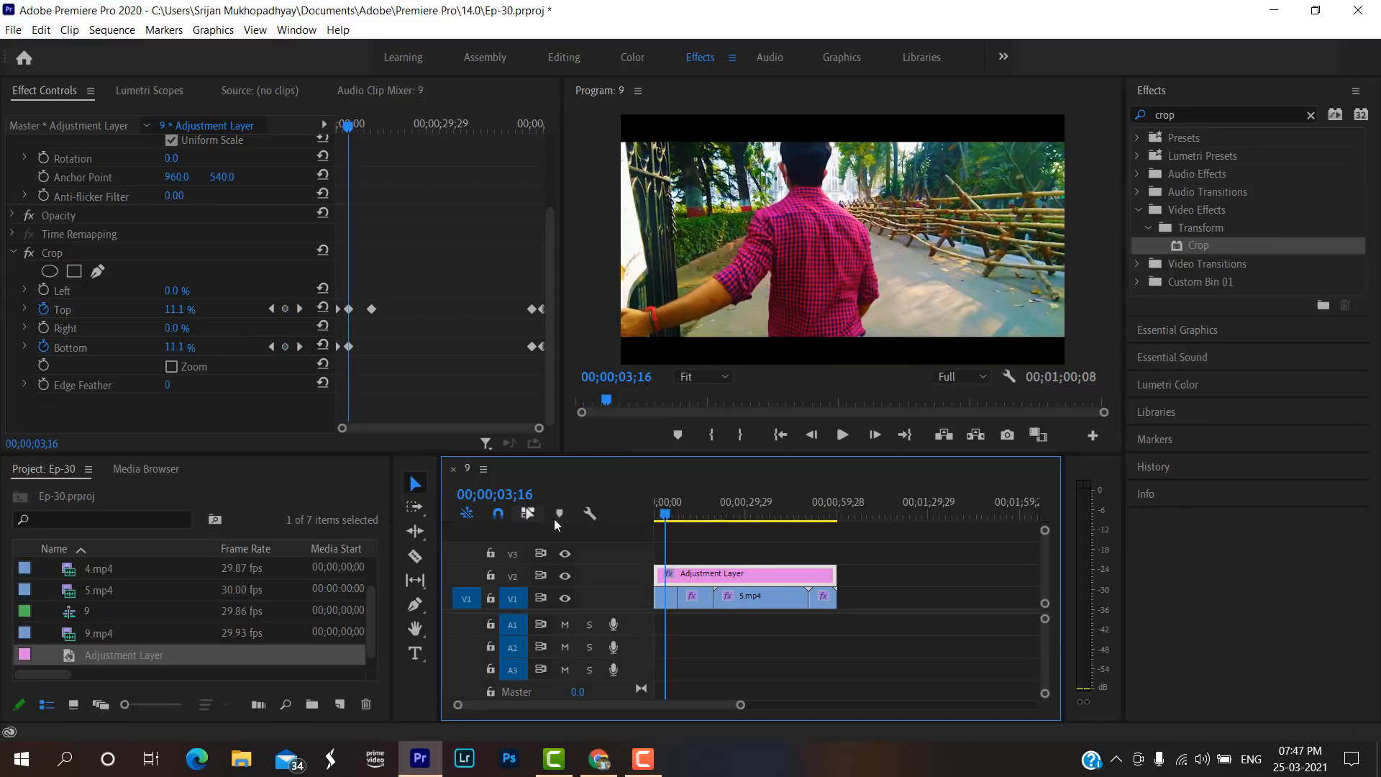
drag(665, 516, 666, 519)
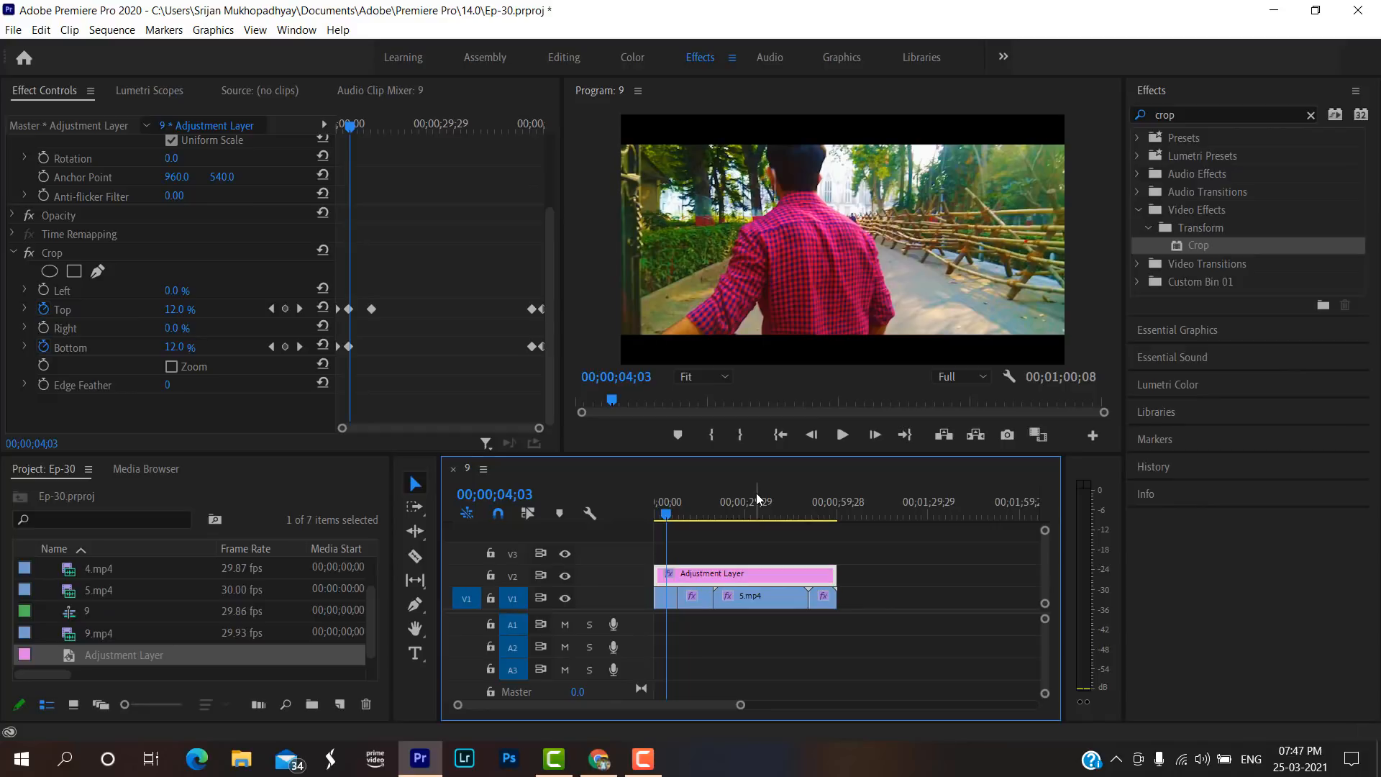
click(837, 513)
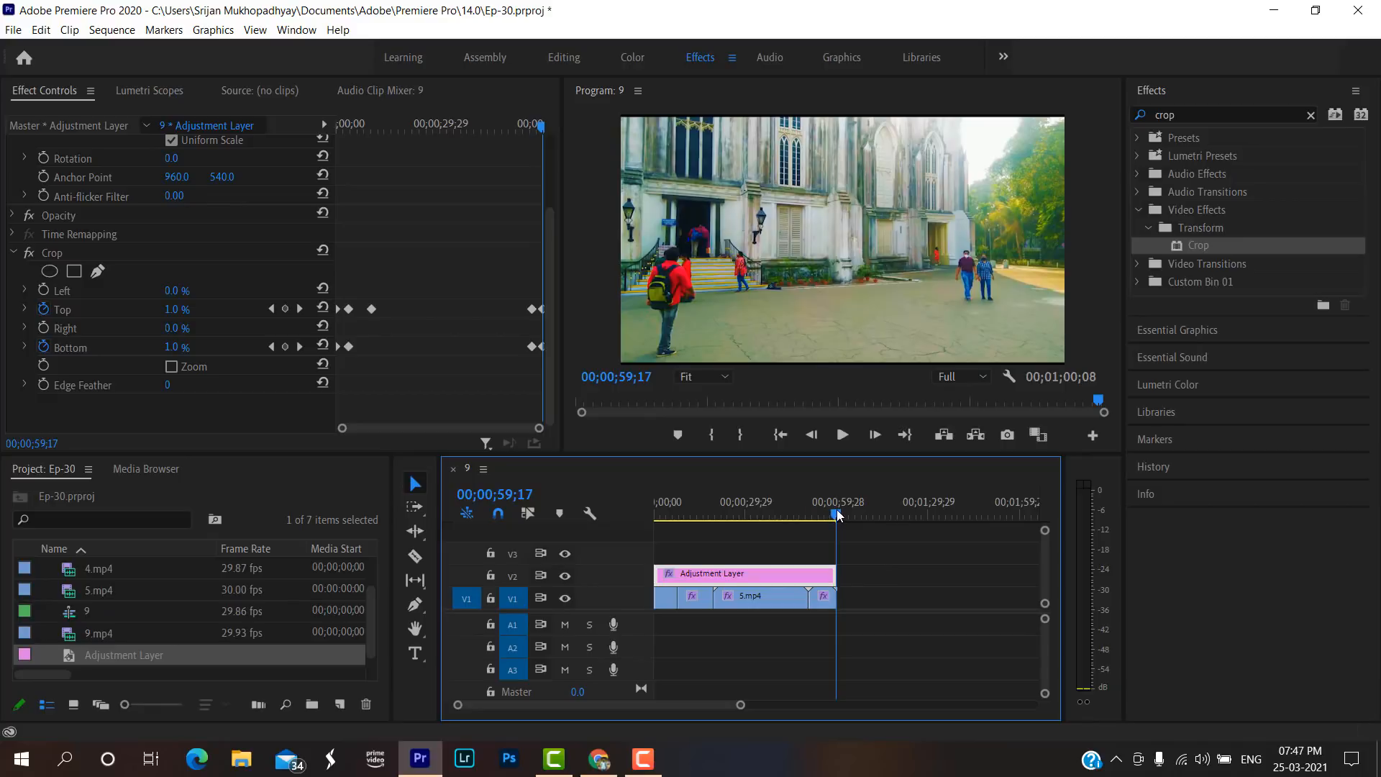
drag(836, 511, 837, 510)
click(830, 515)
drag(831, 516, 826, 520)
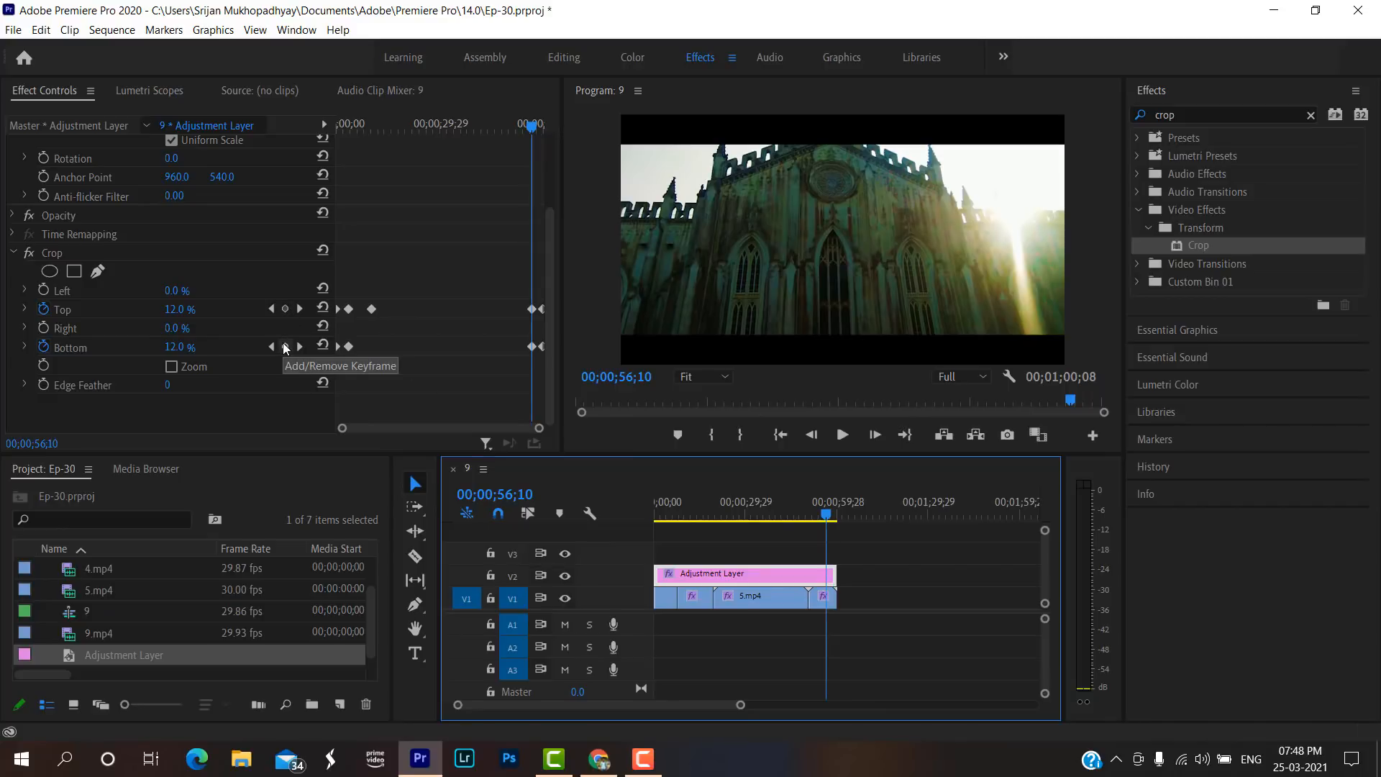
Play the whole sequence from the start to review the finished black bar animation.
drag(731, 514, 626, 515)
key(space)
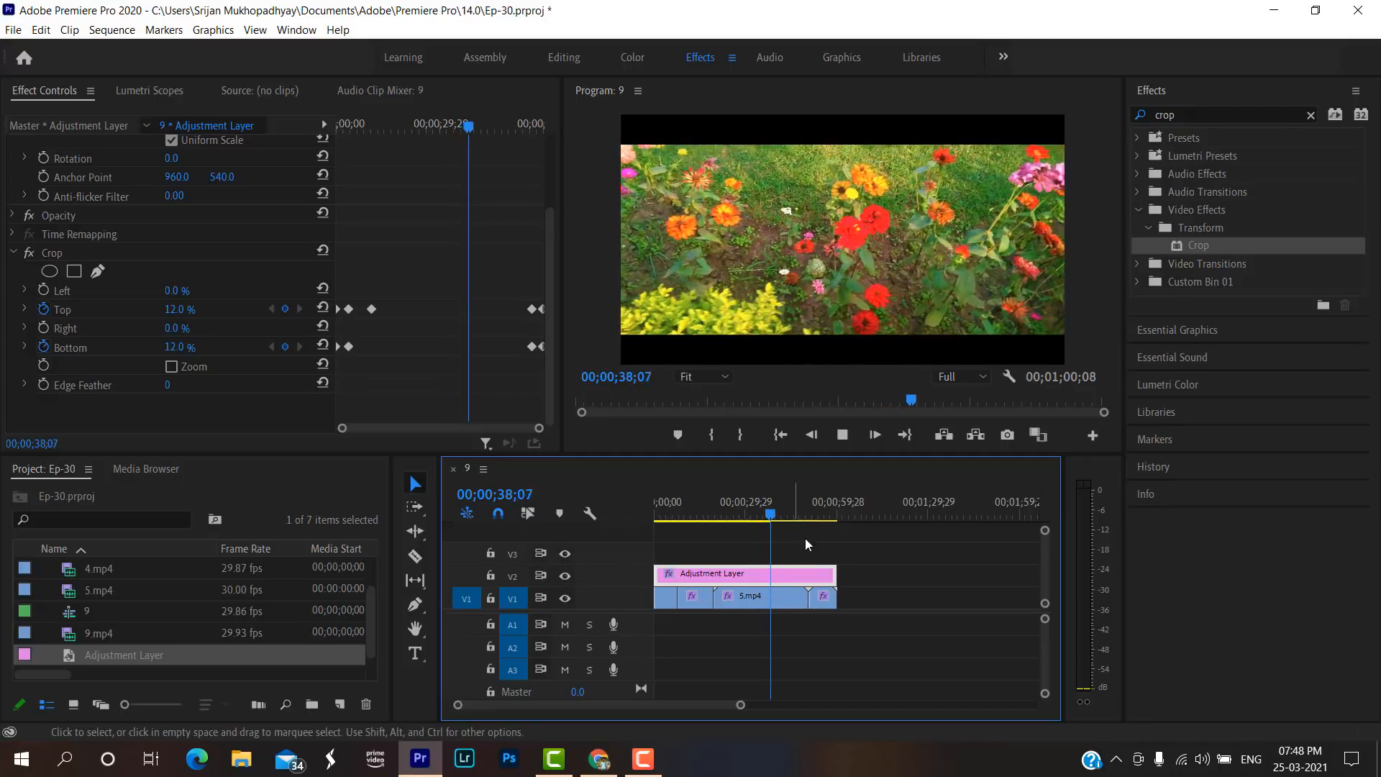
click(820, 513)
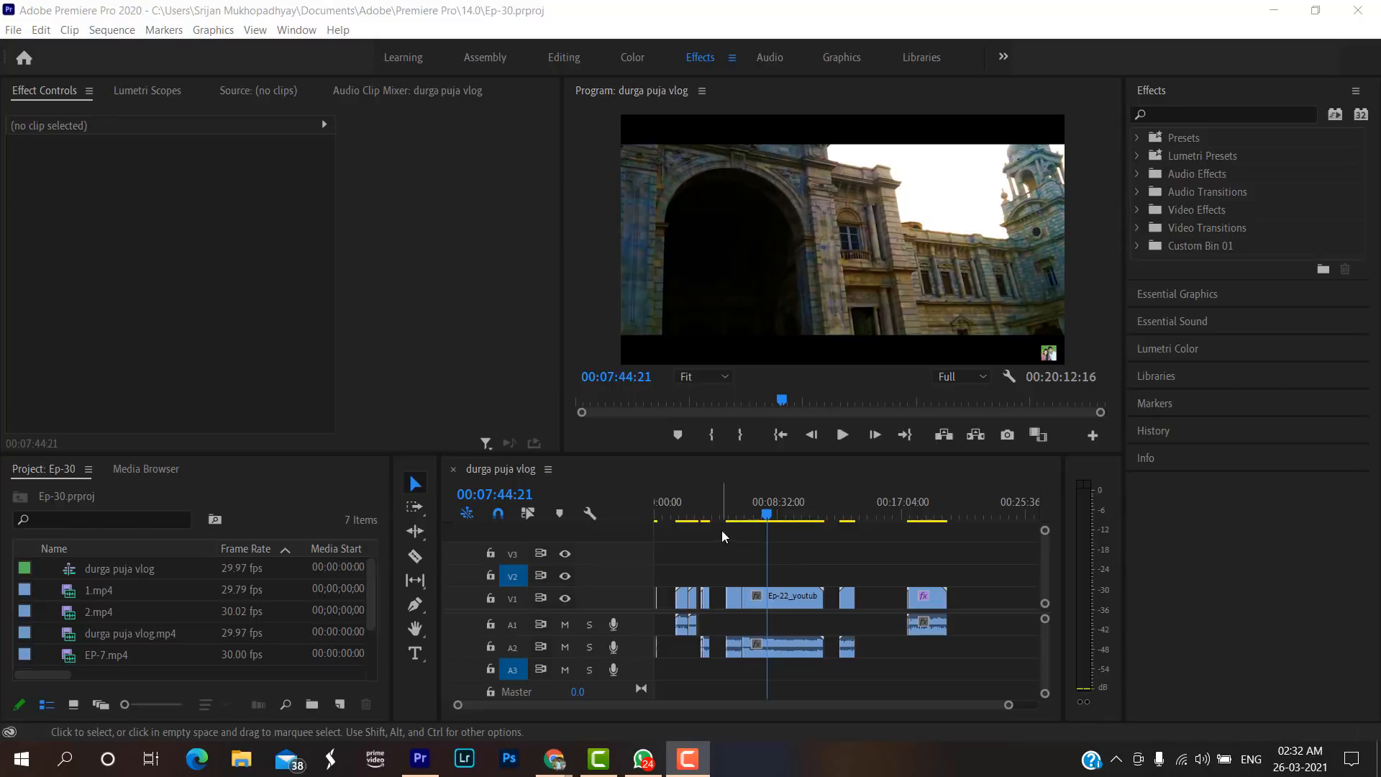
Play the durga puja vlog sequence from 00:06:15:14 to examine the full-frame talking scene.
drag(766, 517, 744, 522)
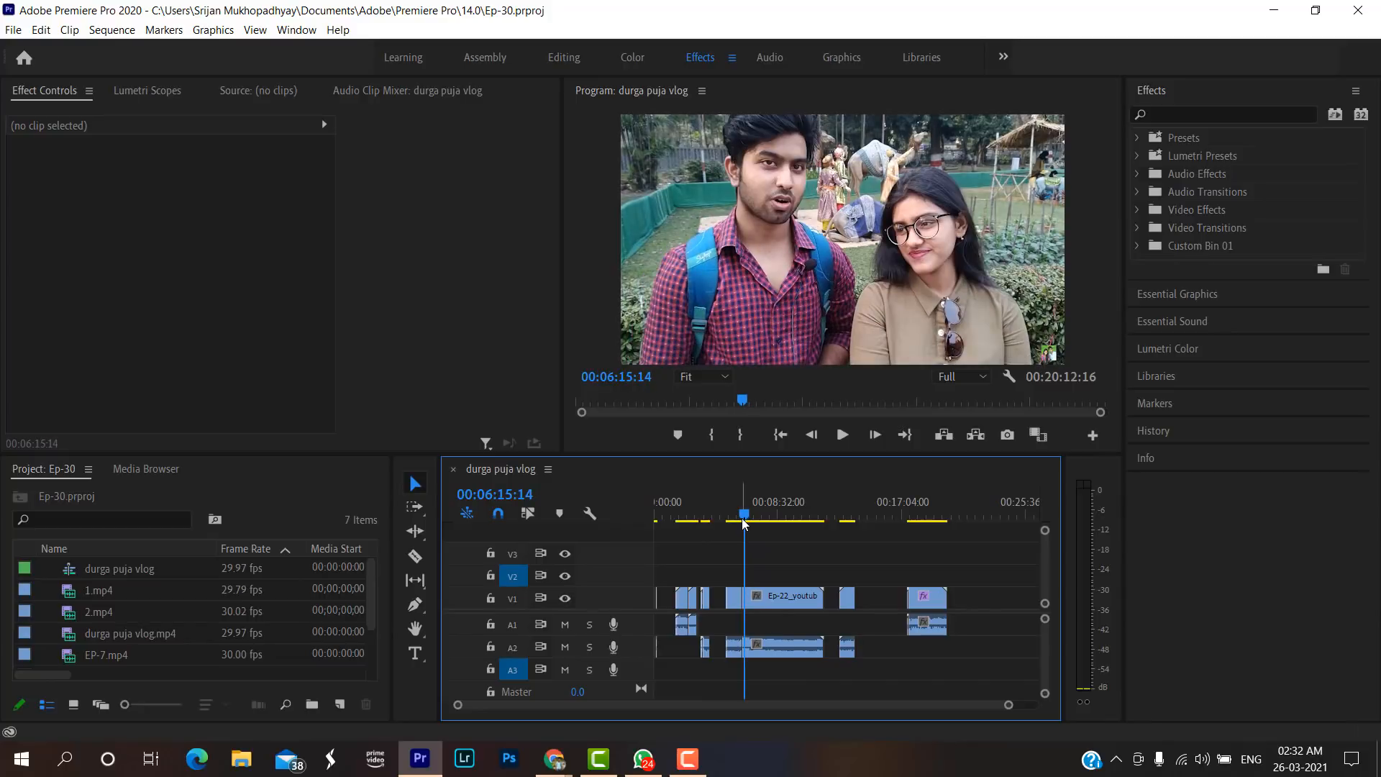
key(space)
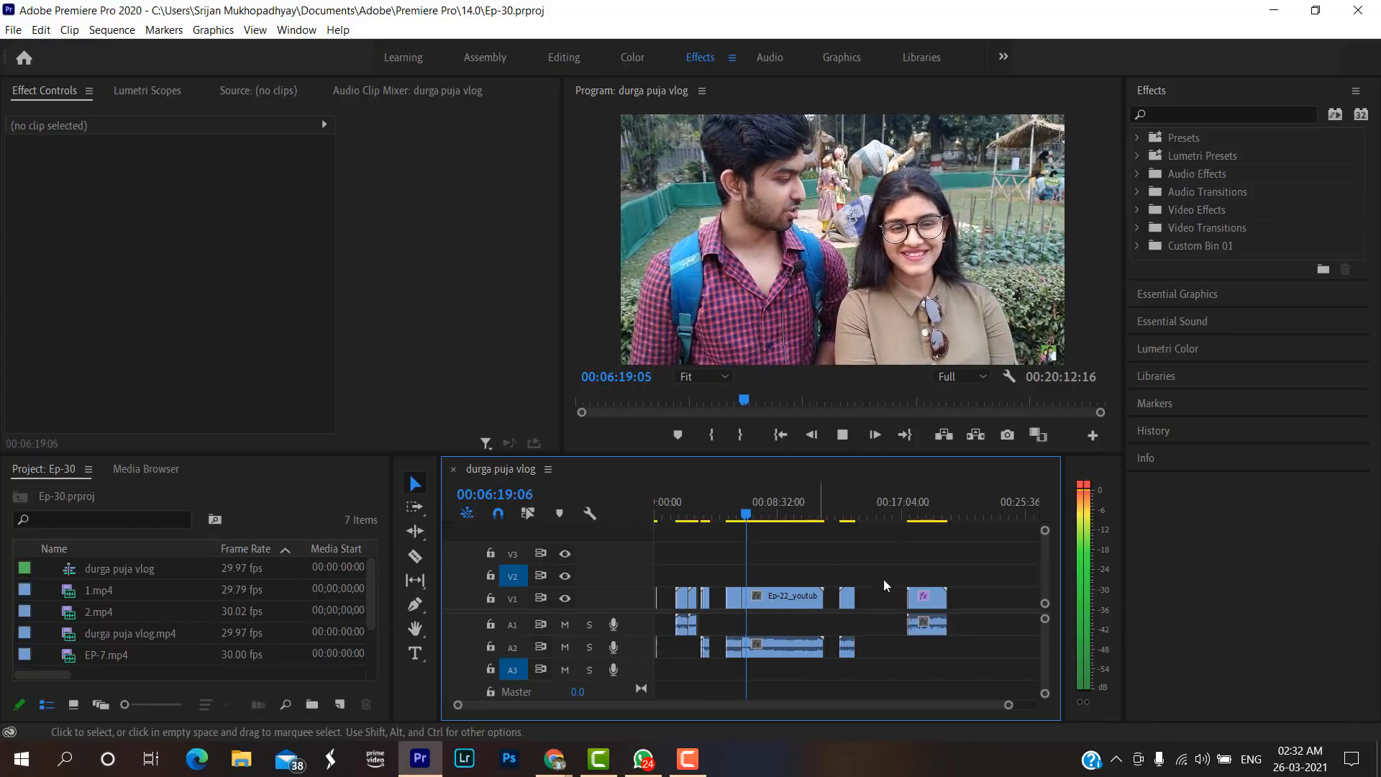
drag(1010, 705, 925, 705)
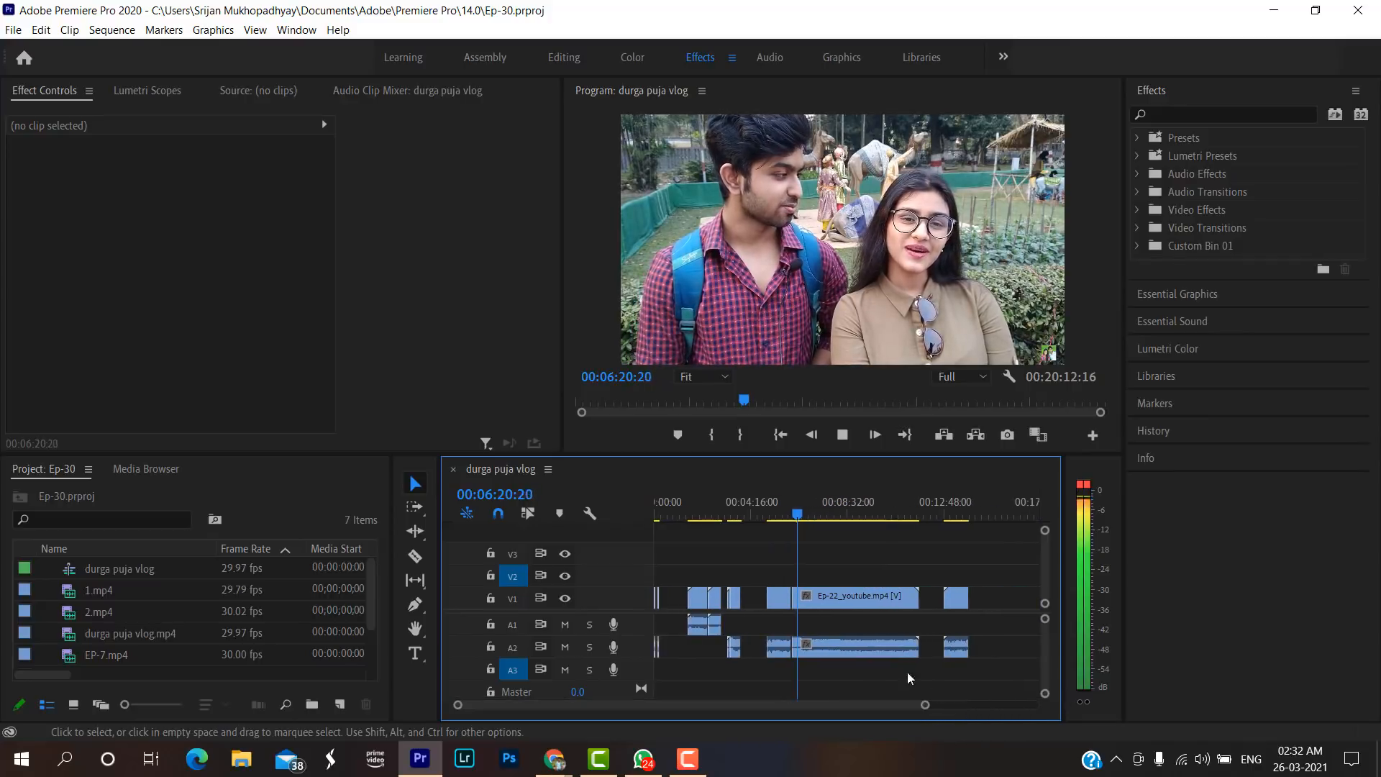
Review the cinematic shots with black bars in the Ep-22 clip, playing from 00:06:40:19 and scrubbing on to 00:07:54:17.
click(811, 515)
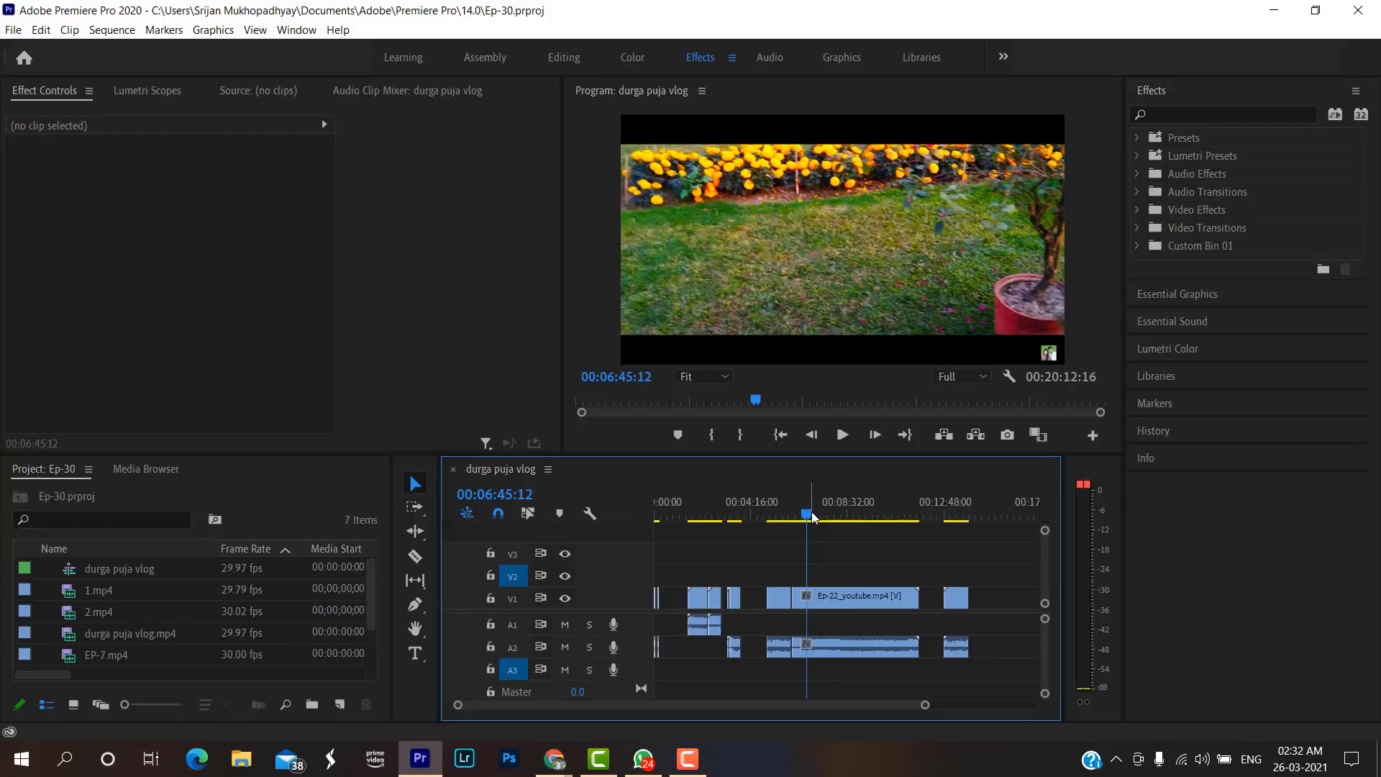
drag(811, 519, 807, 518)
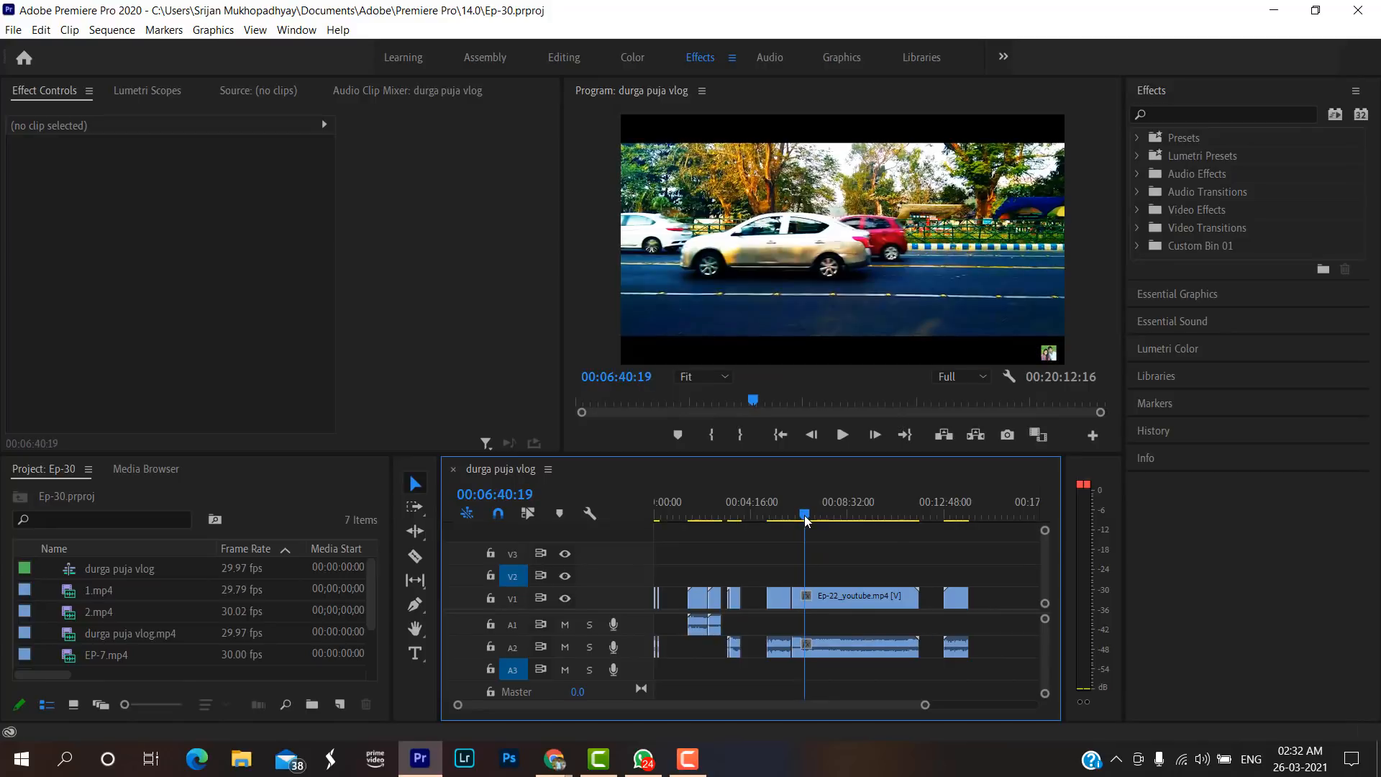
key(space)
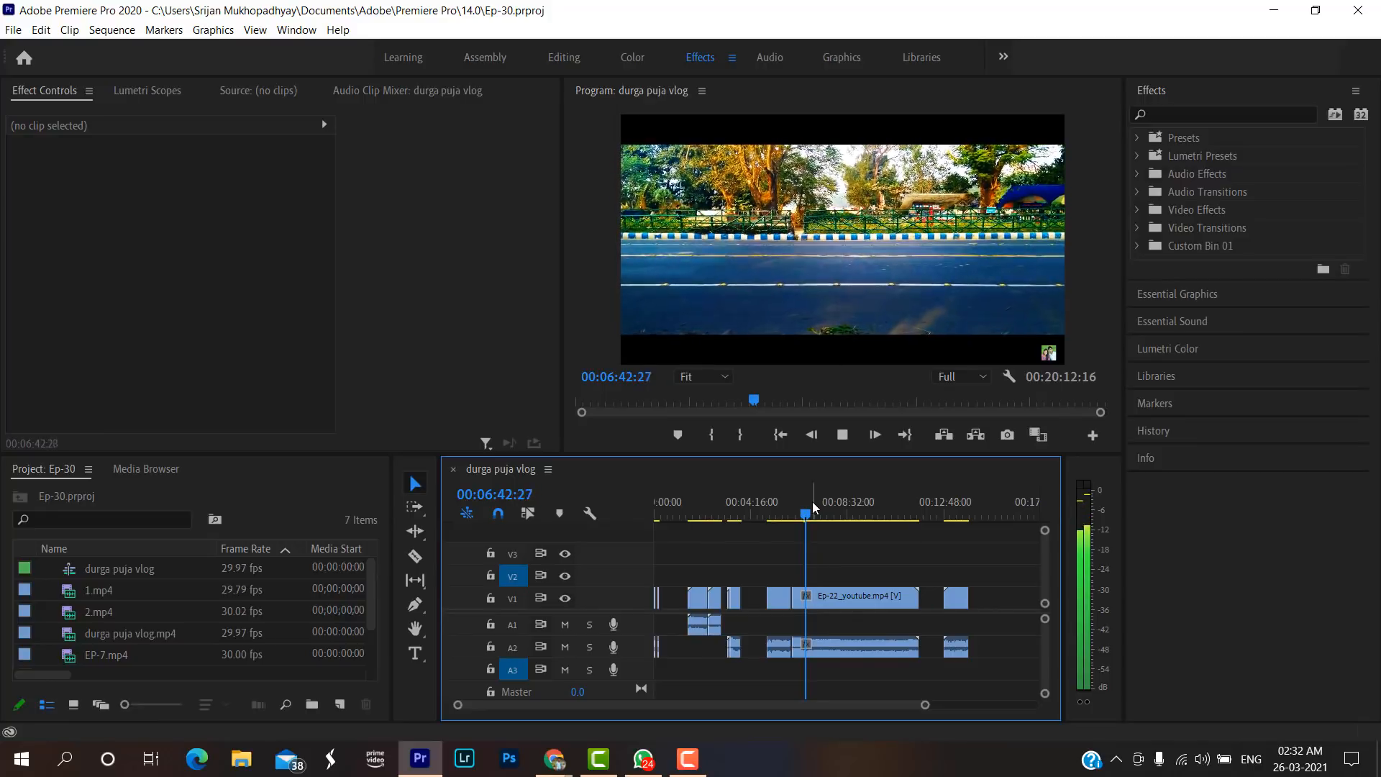
key(space)
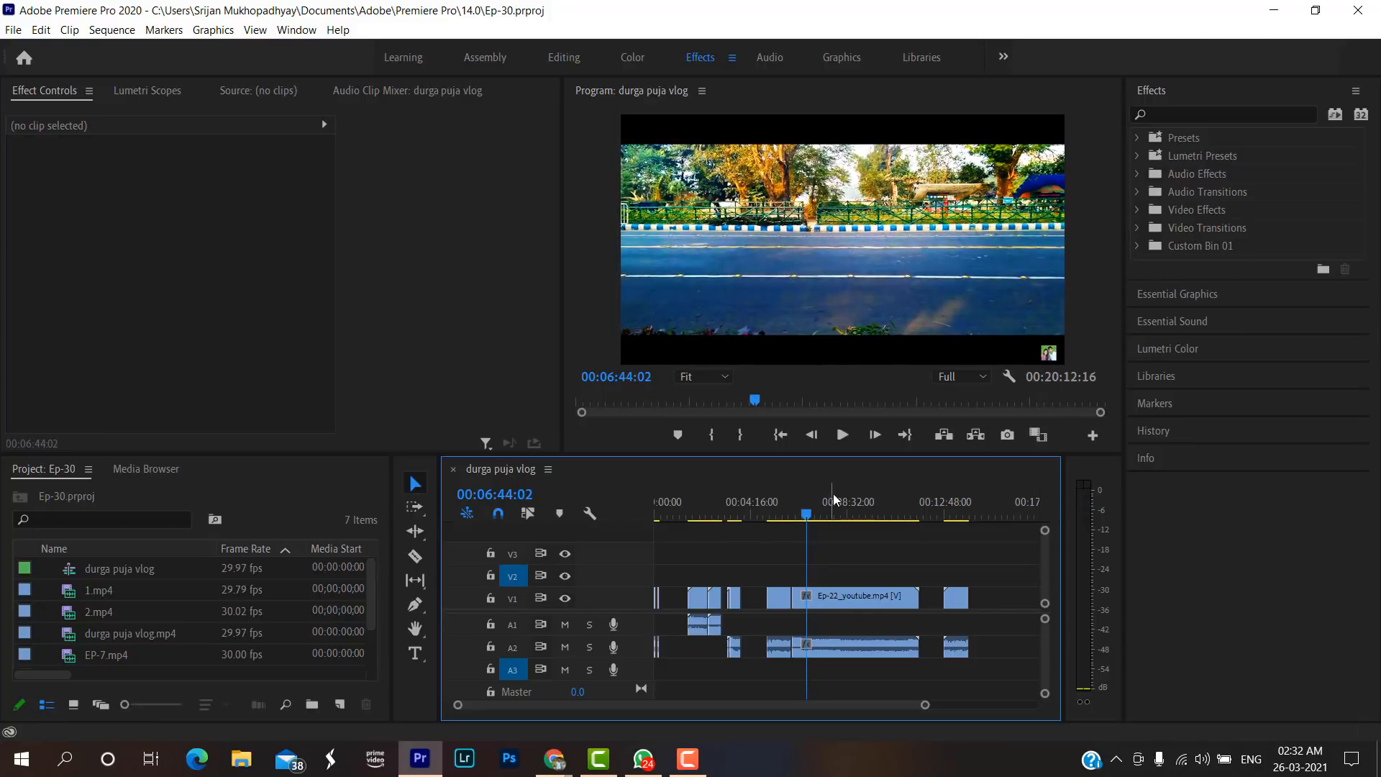
click(800, 515)
drag(800, 515, 834, 527)
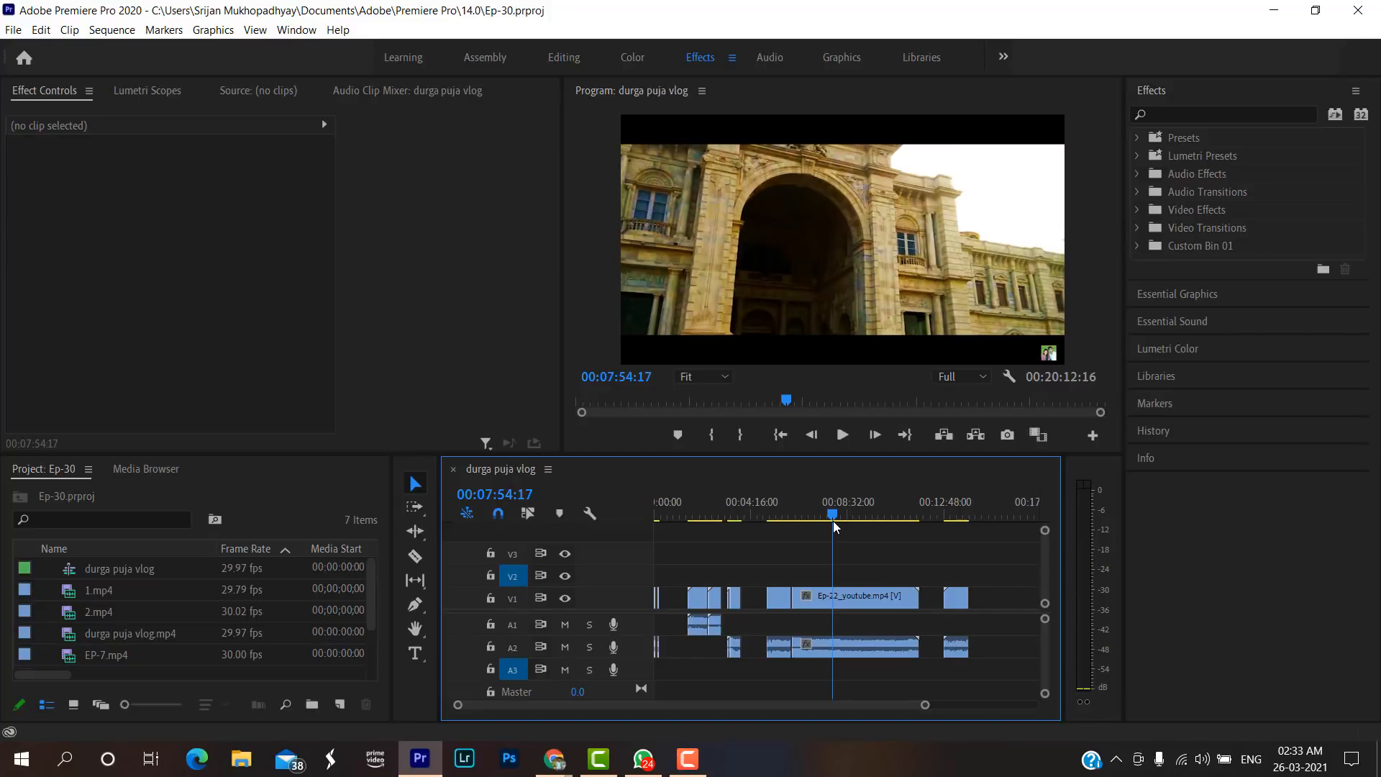
Split the Ep-22_youtube.mp4 clip's video and audio at 00:07:54:17 with the Razor tool.
key(c)
click(833, 596)
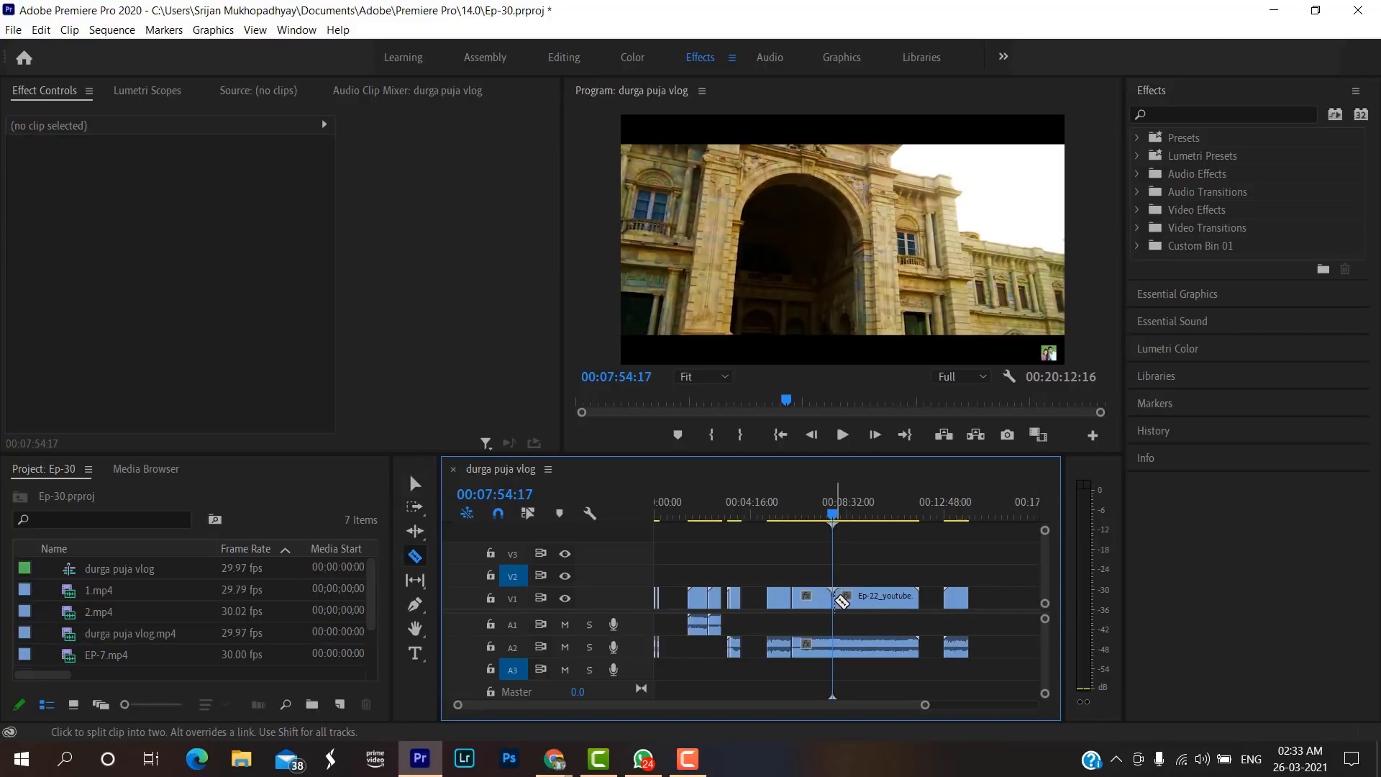
click(833, 642)
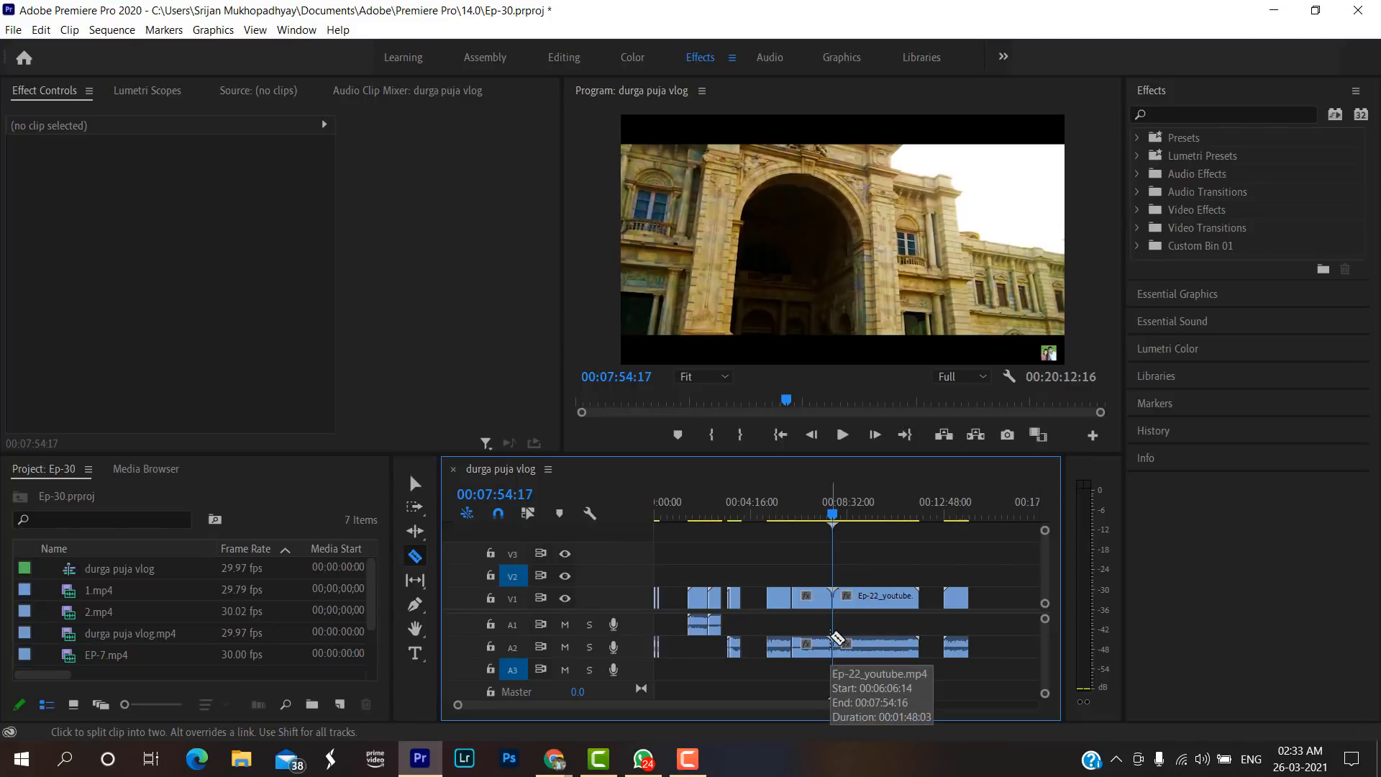
Enable Linked Selection for the sequence and select the Ep-22 segment just before the cut together with its audio.
key(v)
click(812, 597)
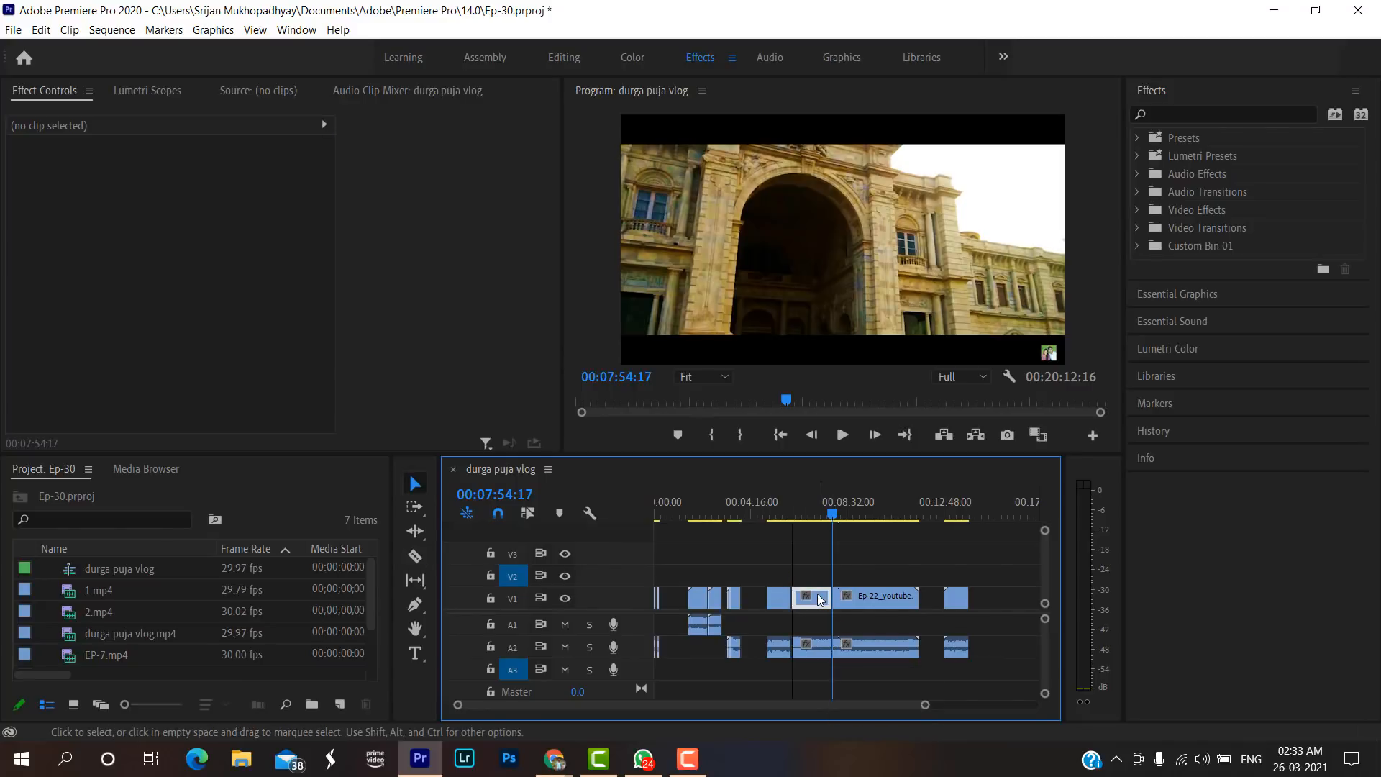
click(820, 648)
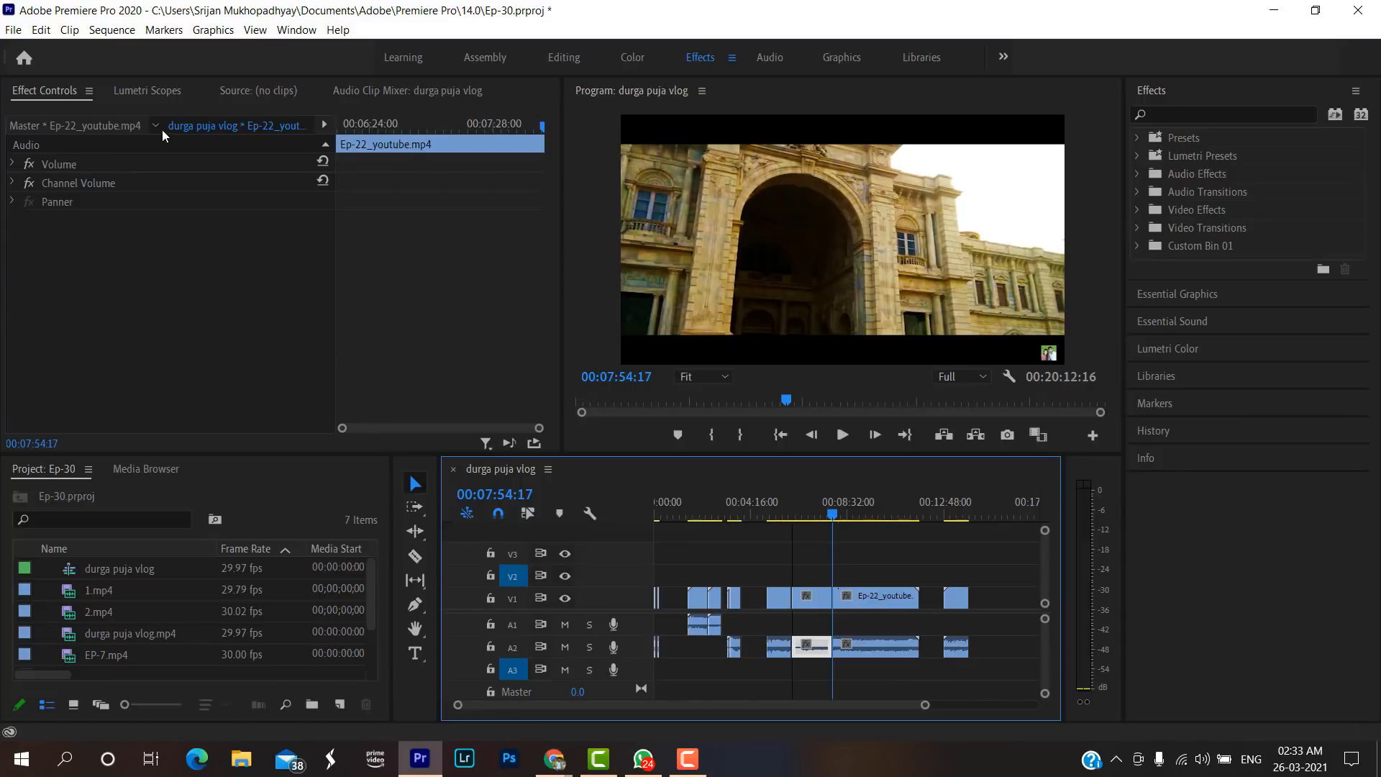
click(111, 30)
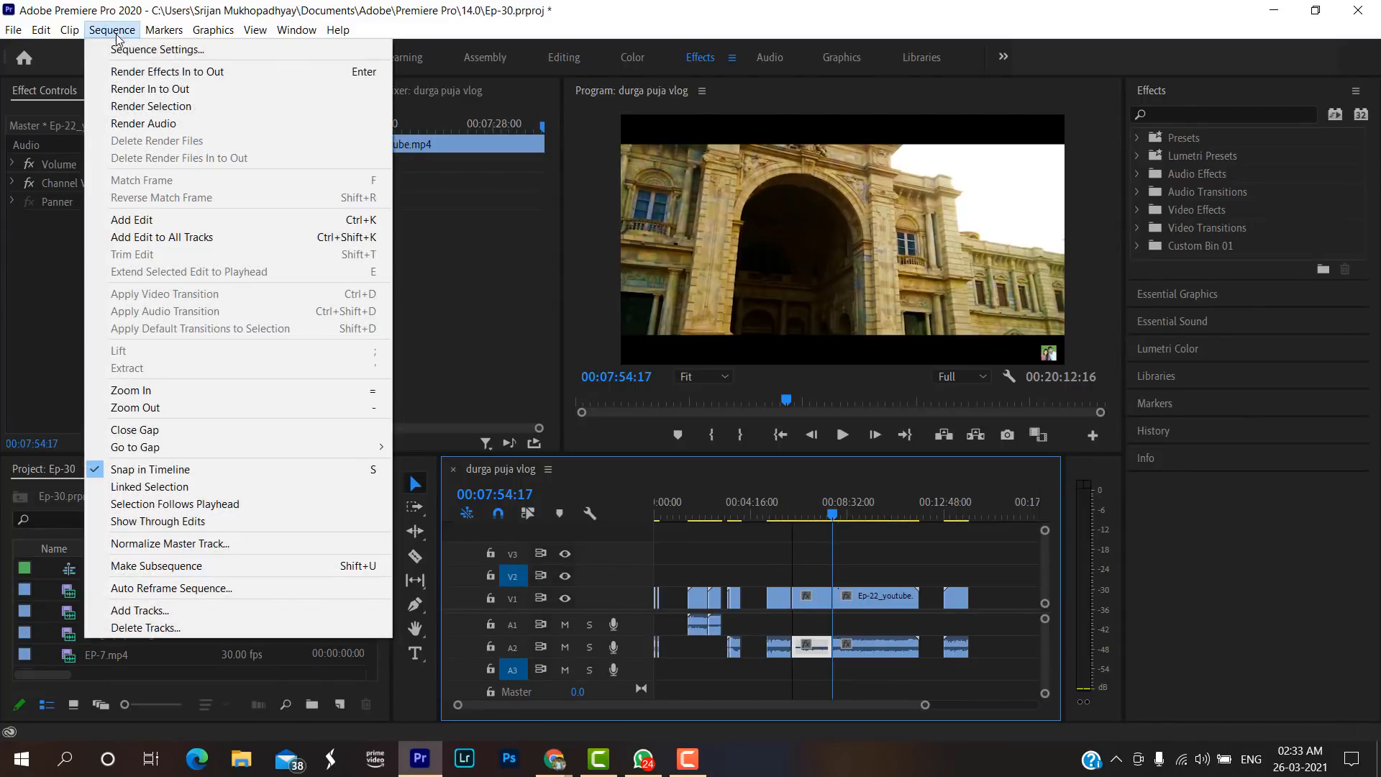
click(149, 487)
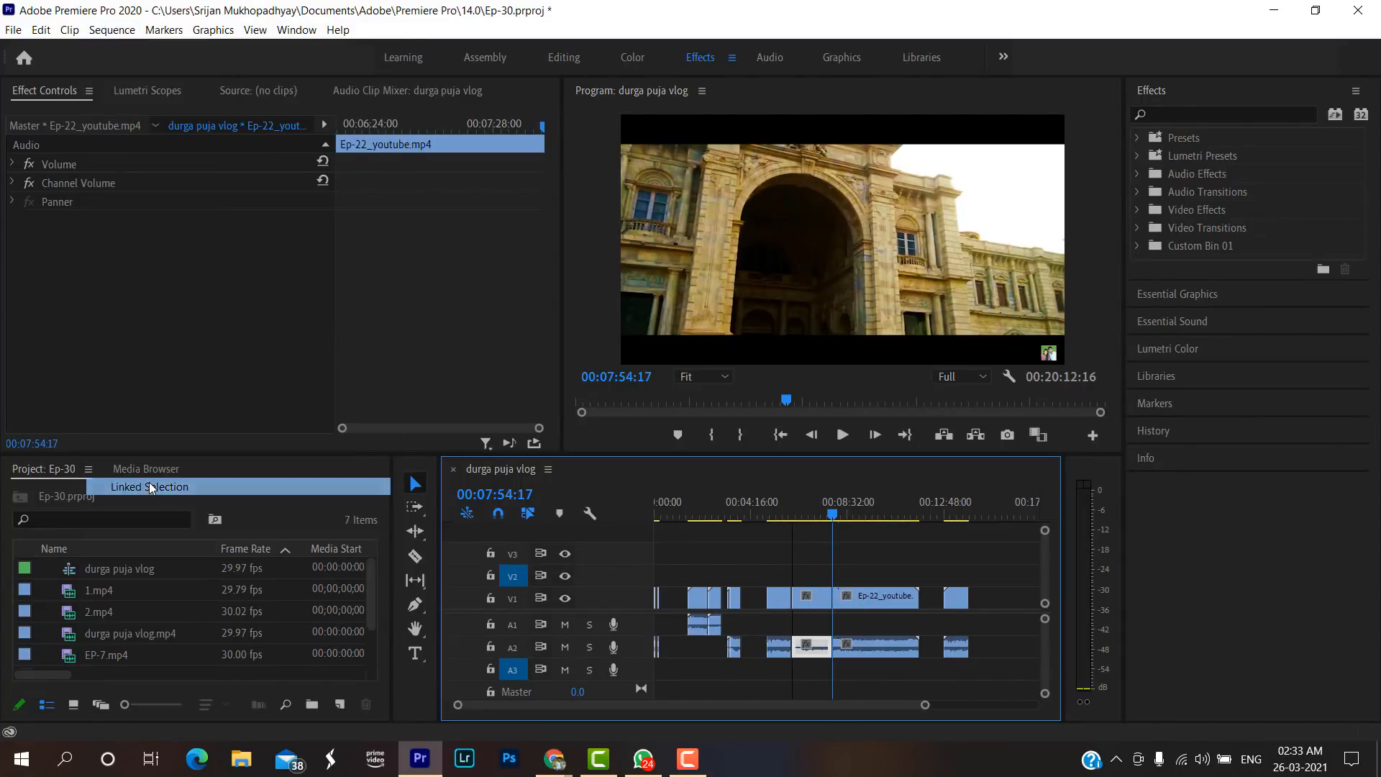
click(804, 602)
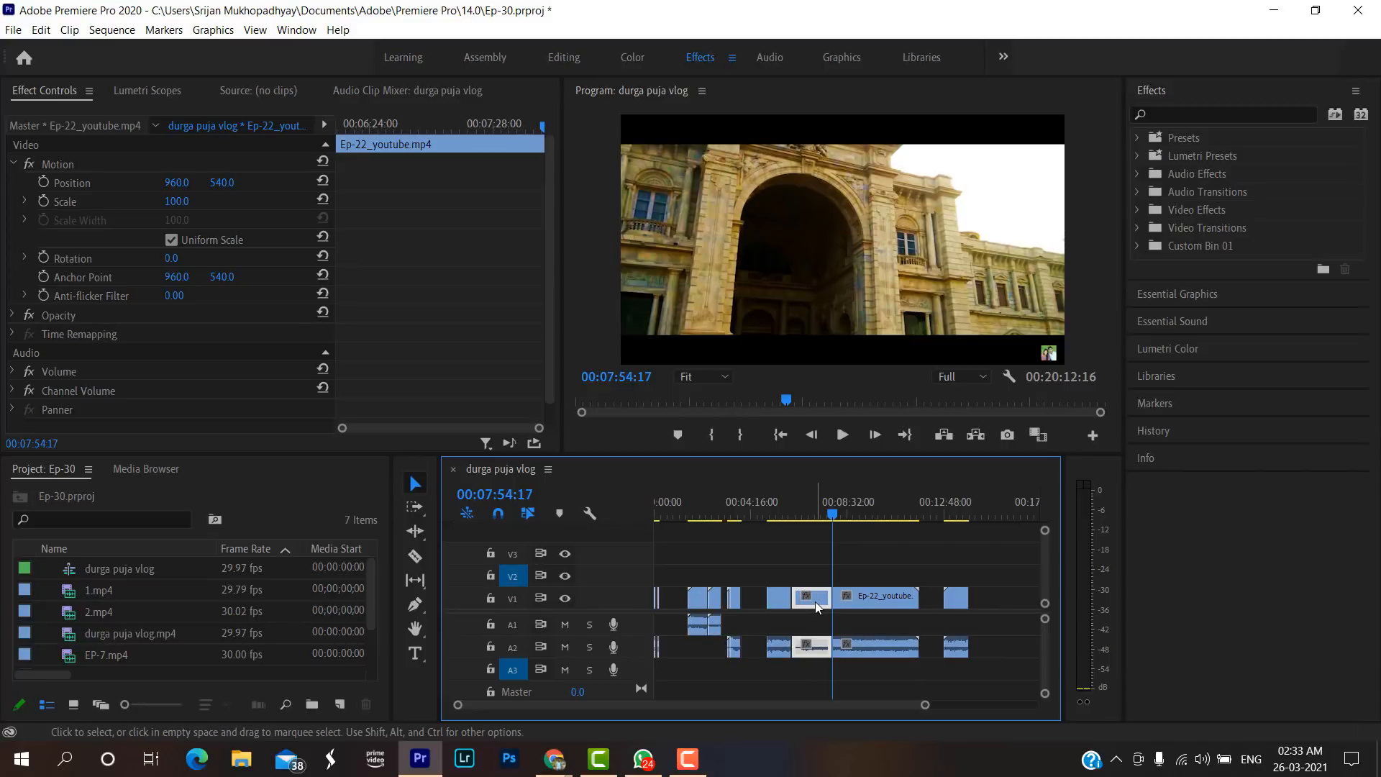
right_click(816, 607)
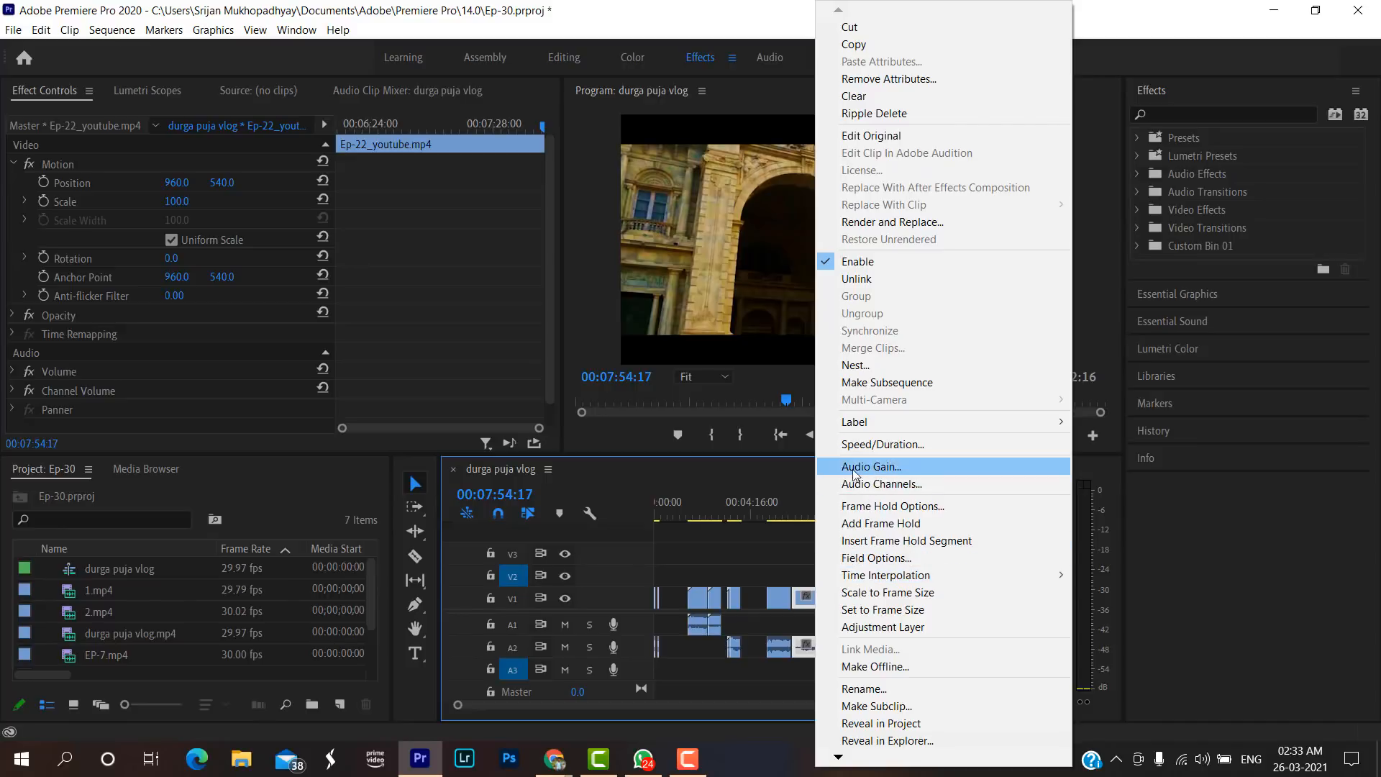
click(860, 445)
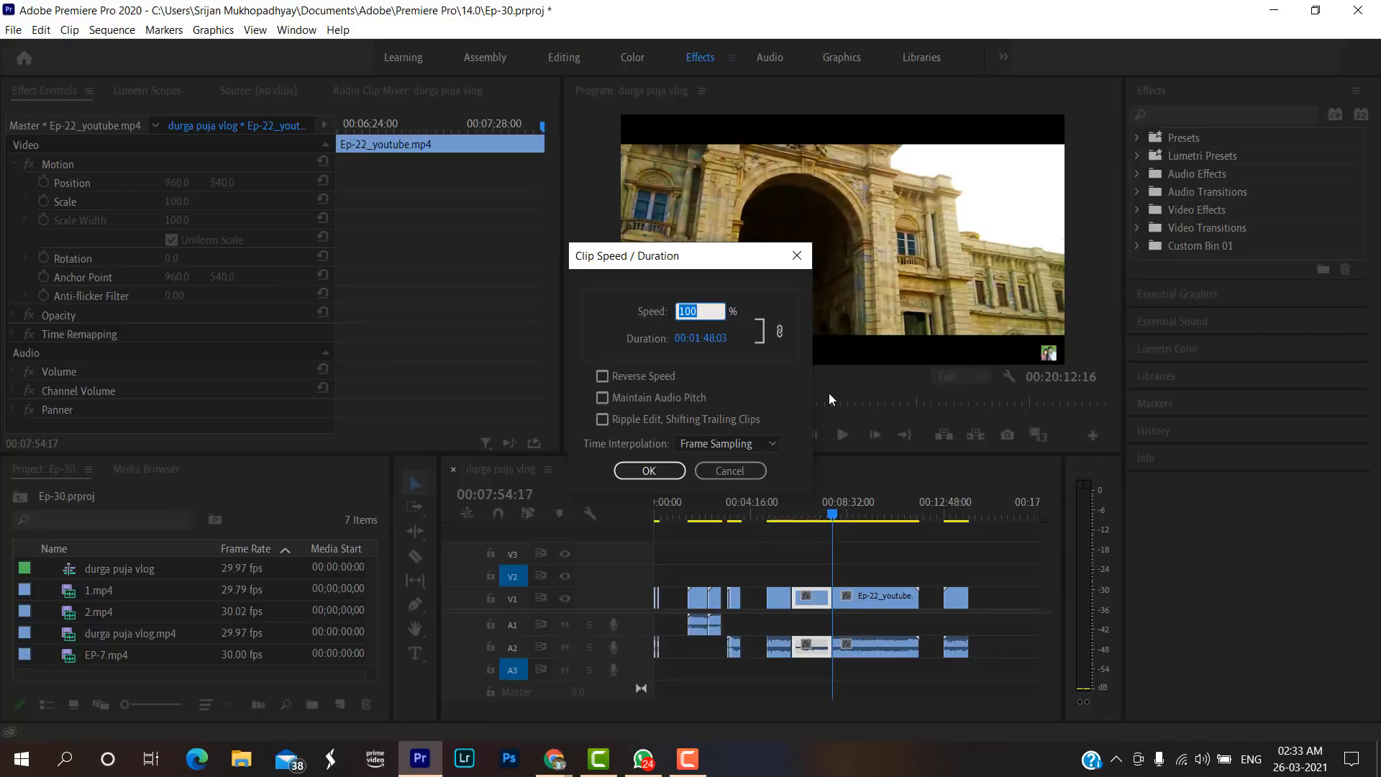
click(804, 261)
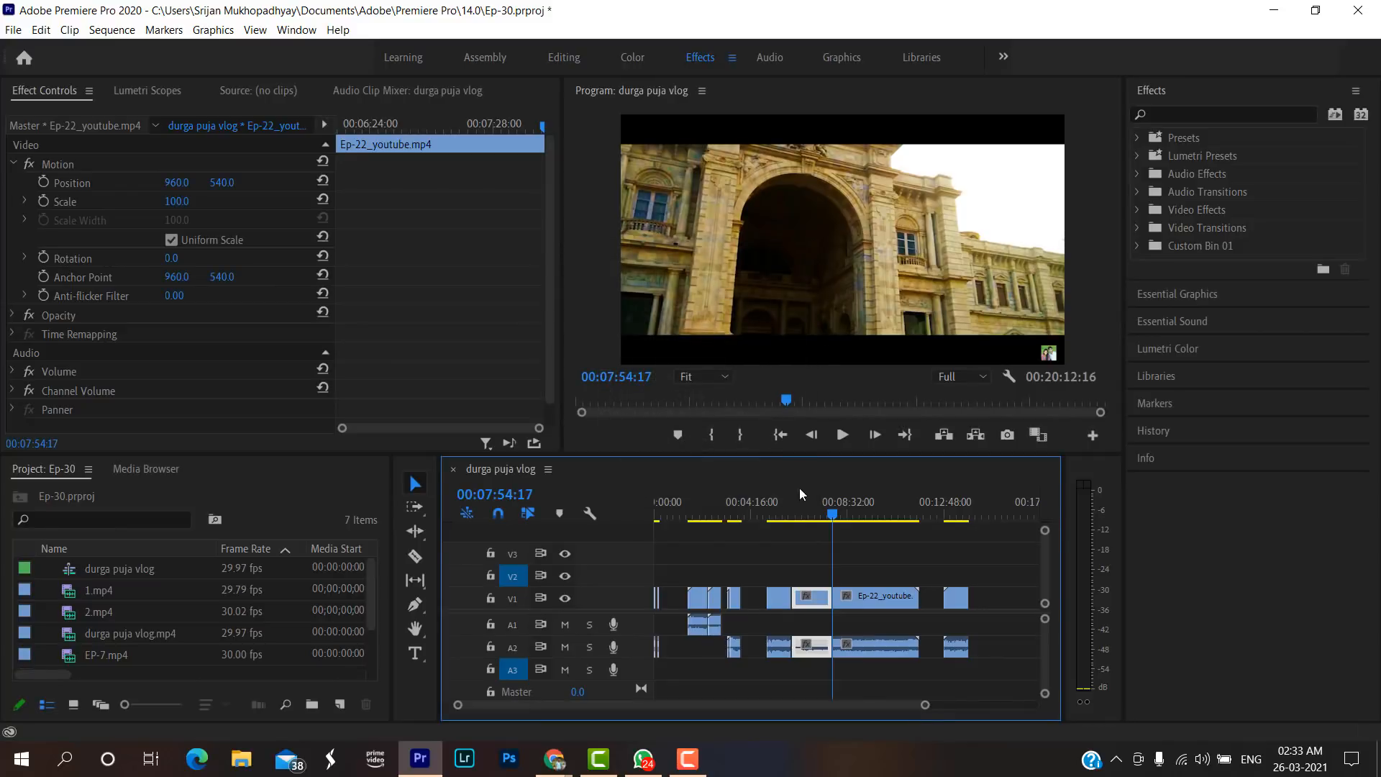
click(817, 598)
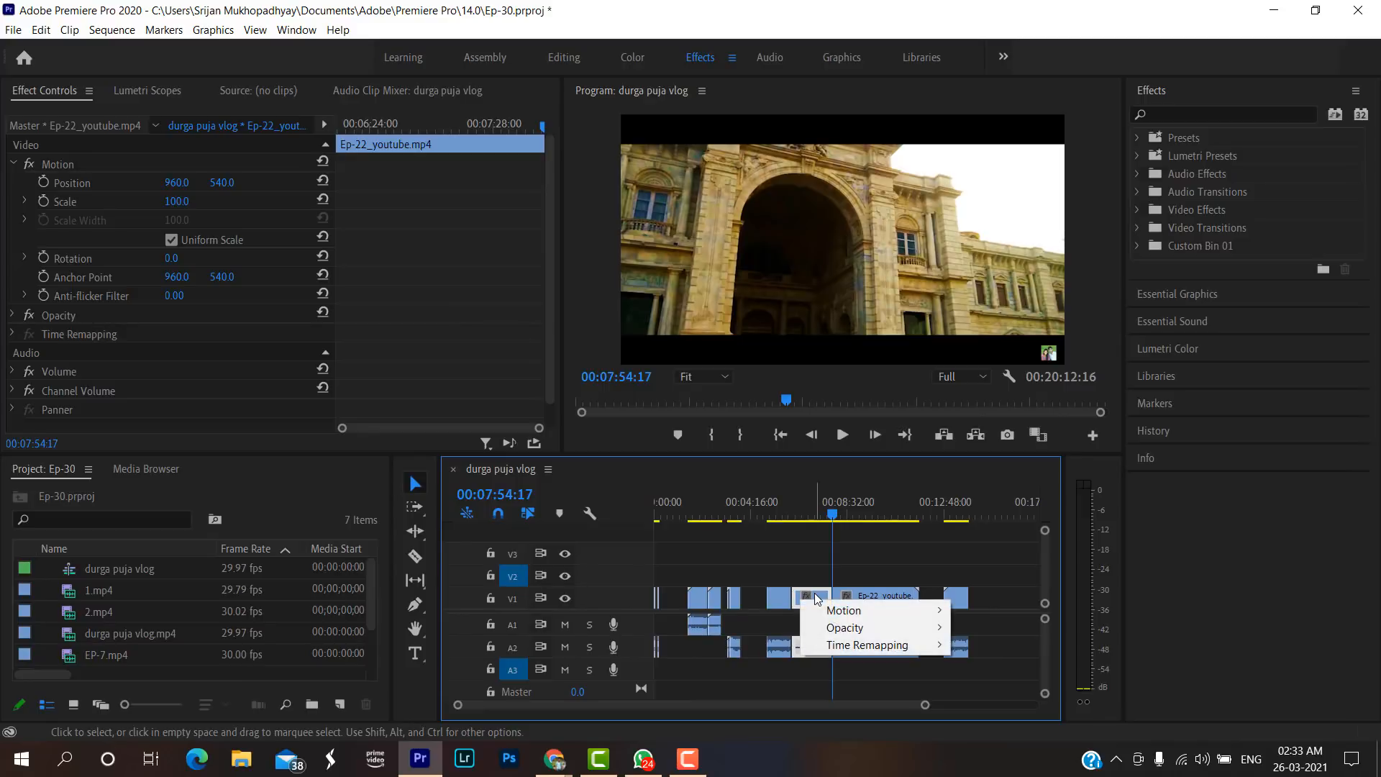
right_click(796, 595)
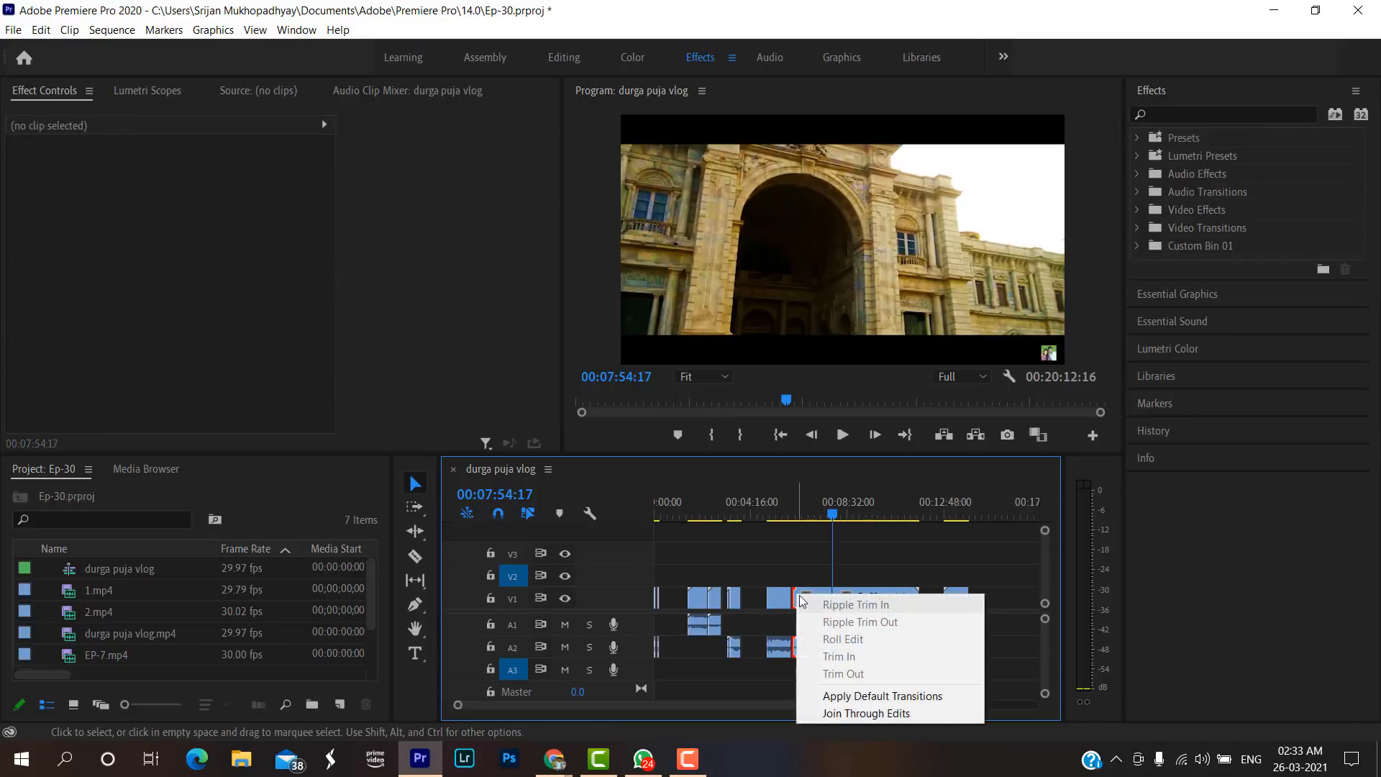
right_click(804, 595)
click(815, 595)
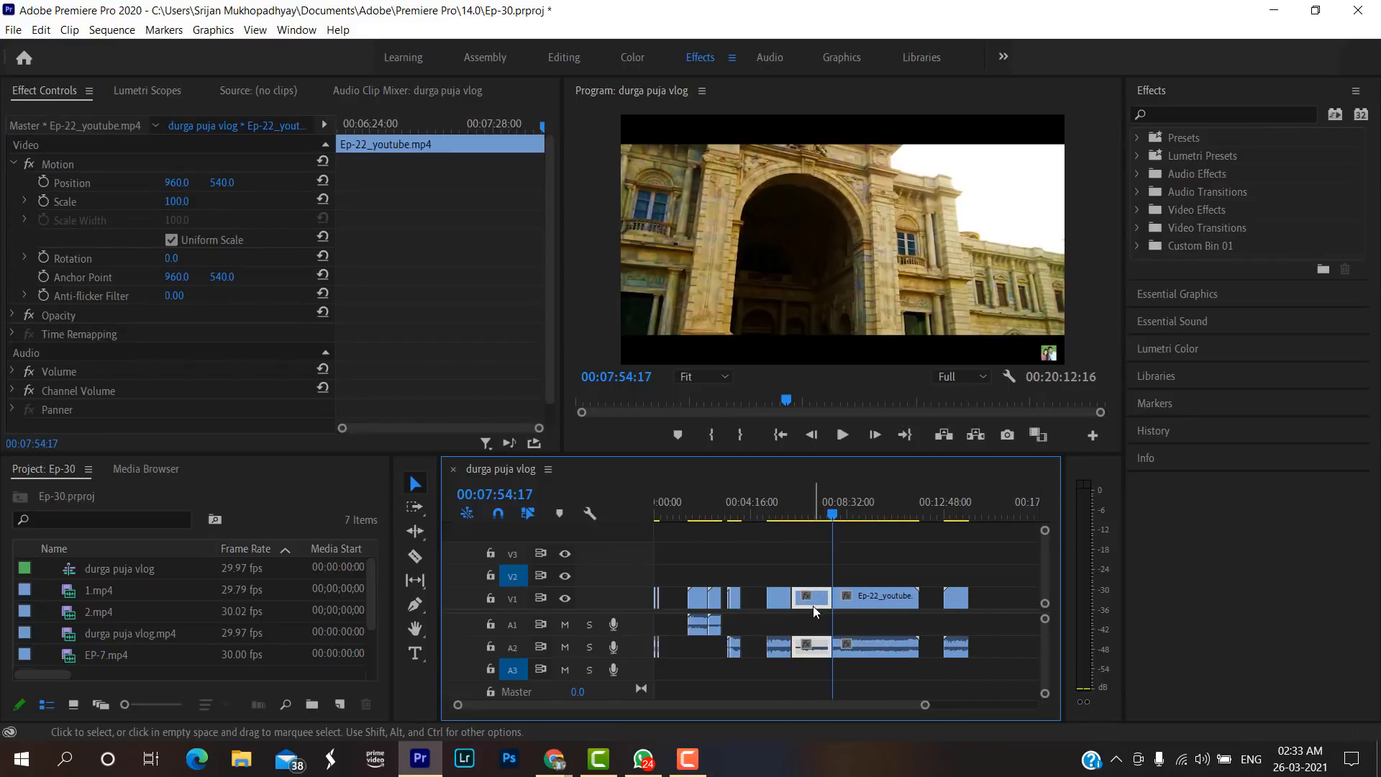
click(815, 598)
click(811, 593)
In the selected Ep-22 segment's Clip Speed / Duration settings, enable Reverse Speed and set the speed to 80%.
drag(919, 708, 869, 687)
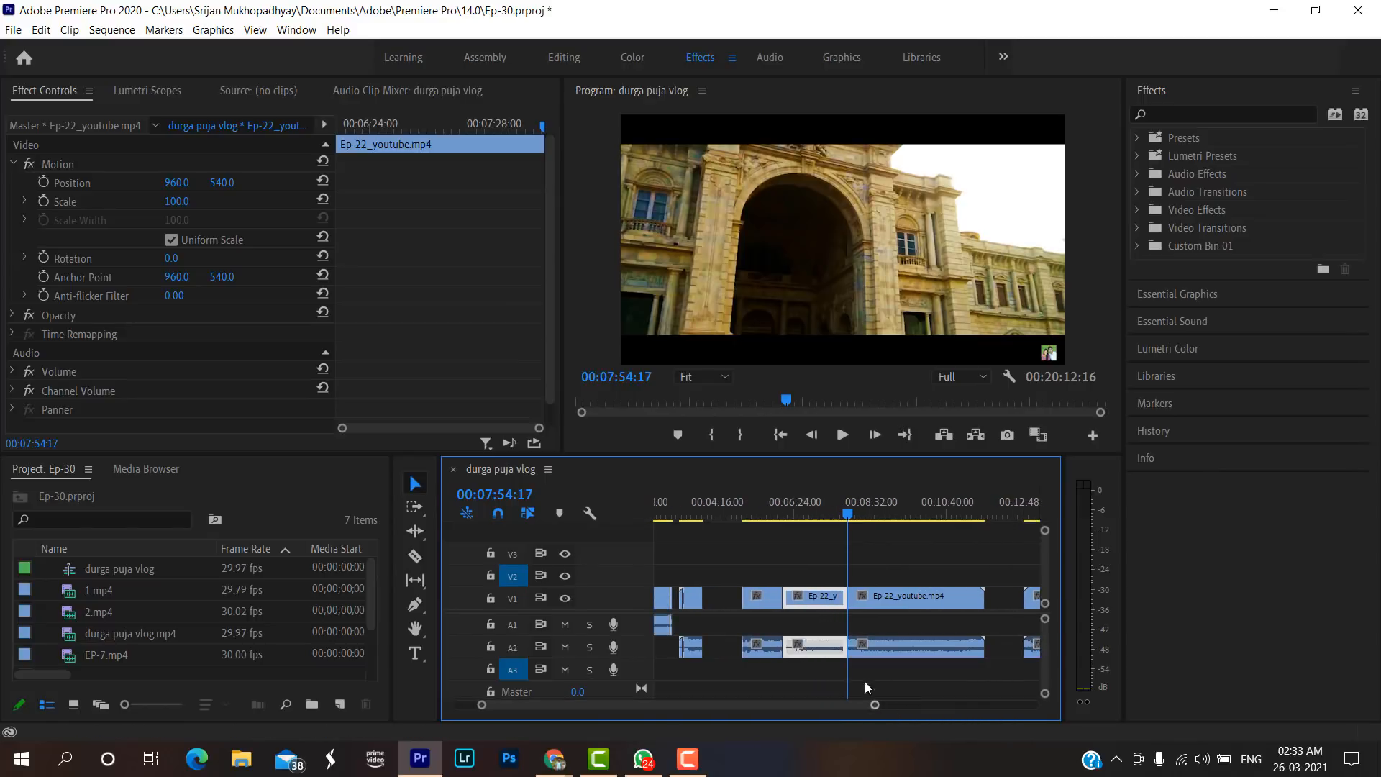
right_click(823, 608)
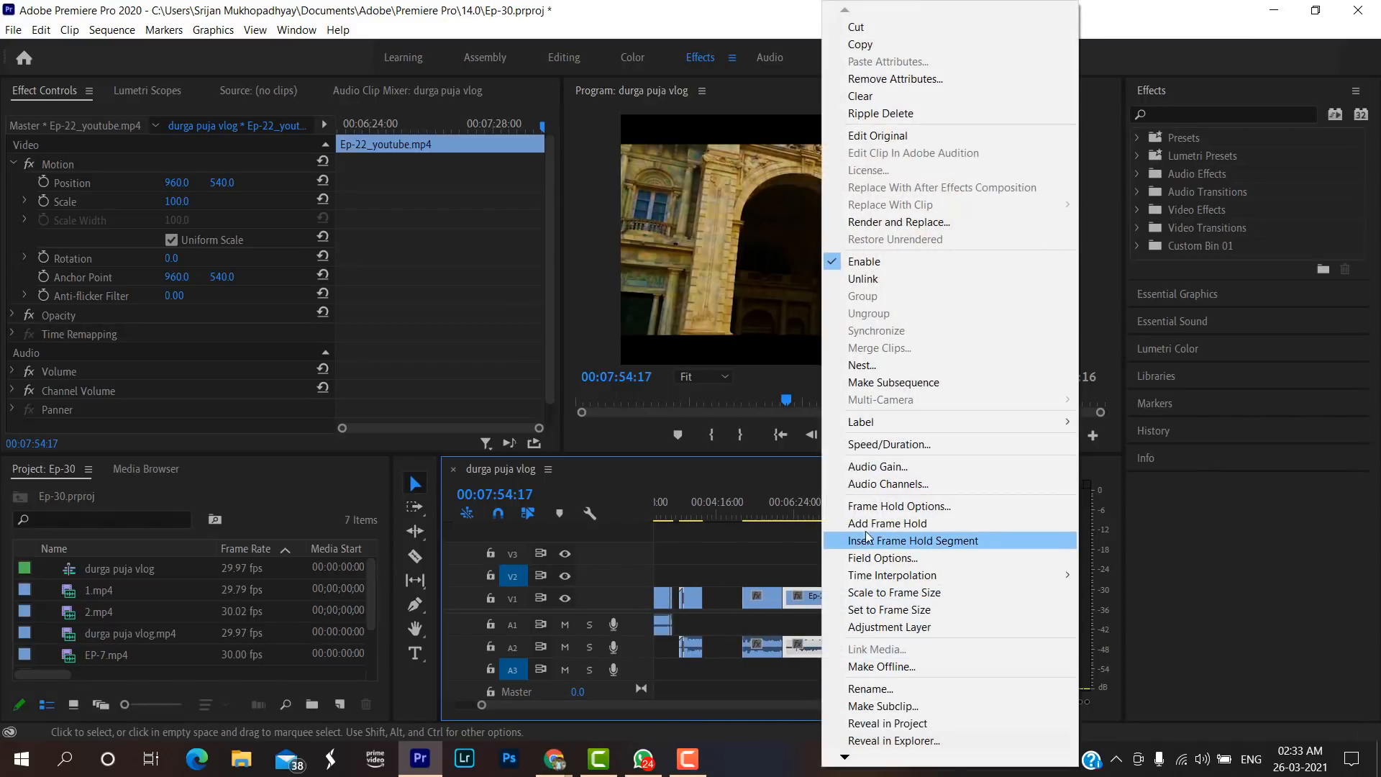
click(872, 447)
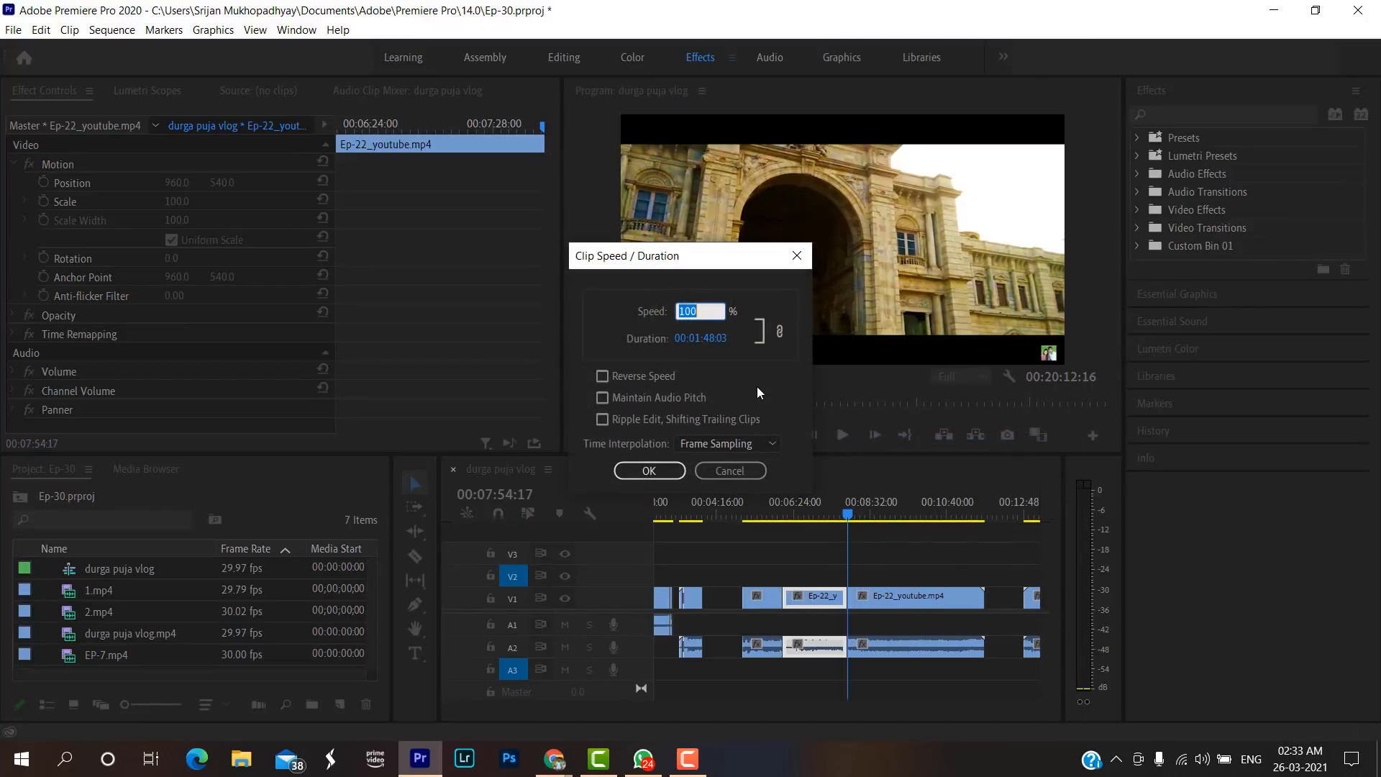
click(602, 377)
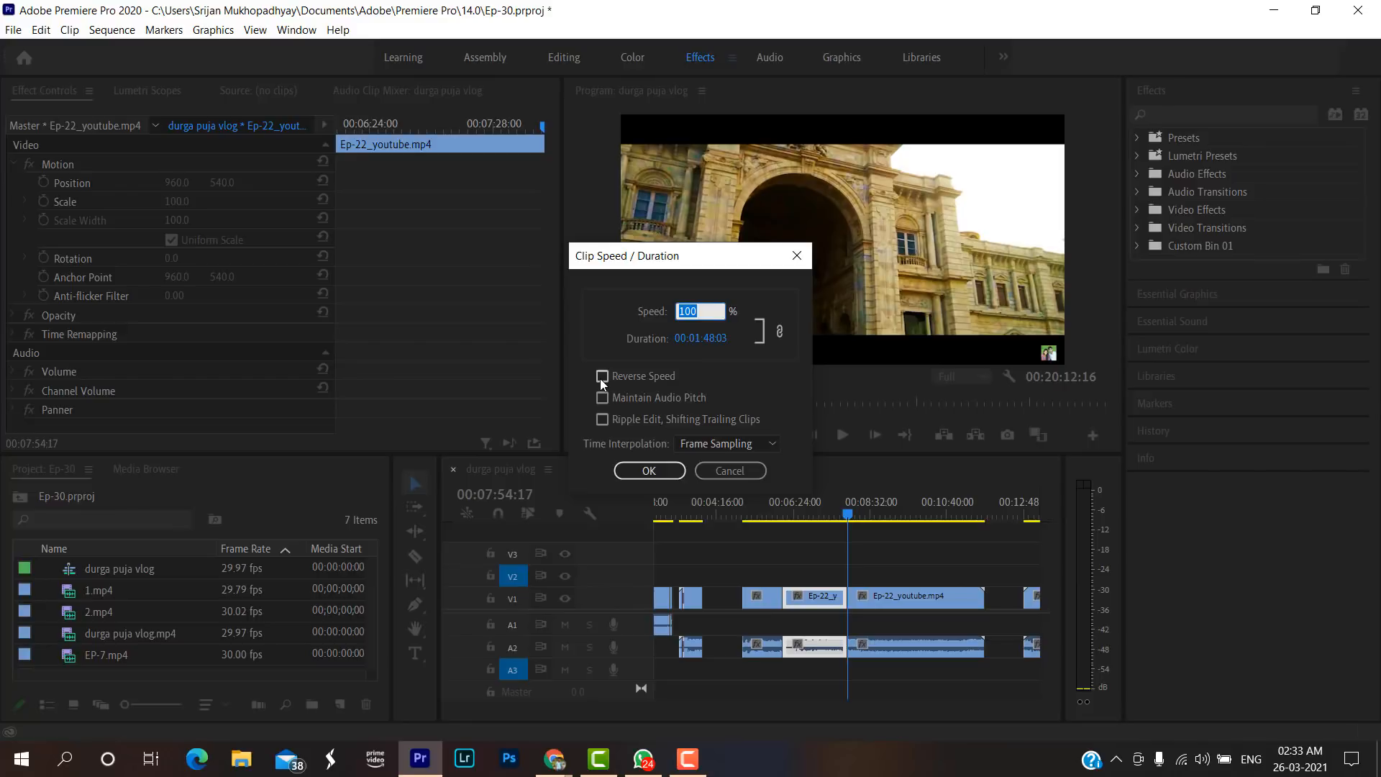
click(685, 314)
key(BackSpace)
text(0.13)
key(BackSpace)
key(BackSpace)
key(BackSpace)
key(BackSpace)
text(8)
Keep Frame Sampling as the time interpolation and apply the speed settings to the Ep-22 segment.
click(773, 447)
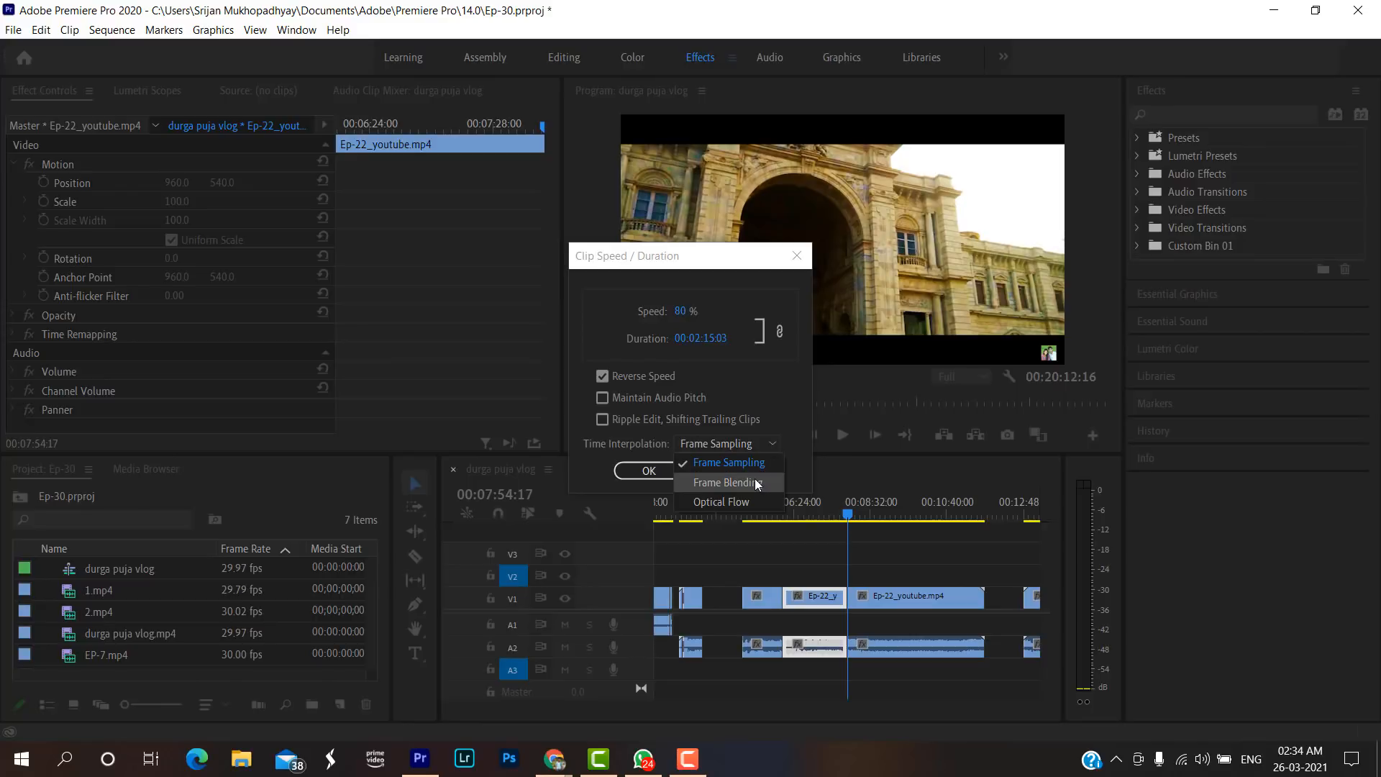
click(743, 464)
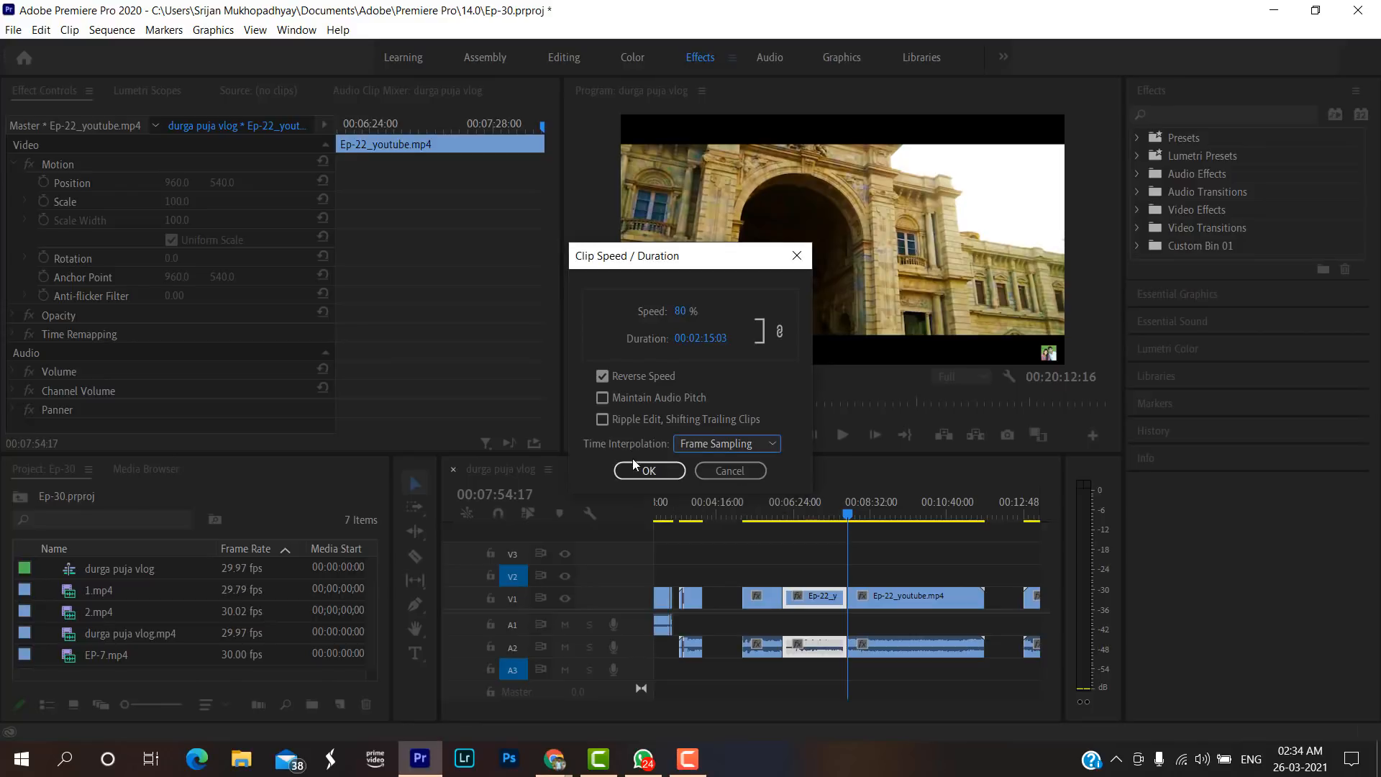
click(752, 443)
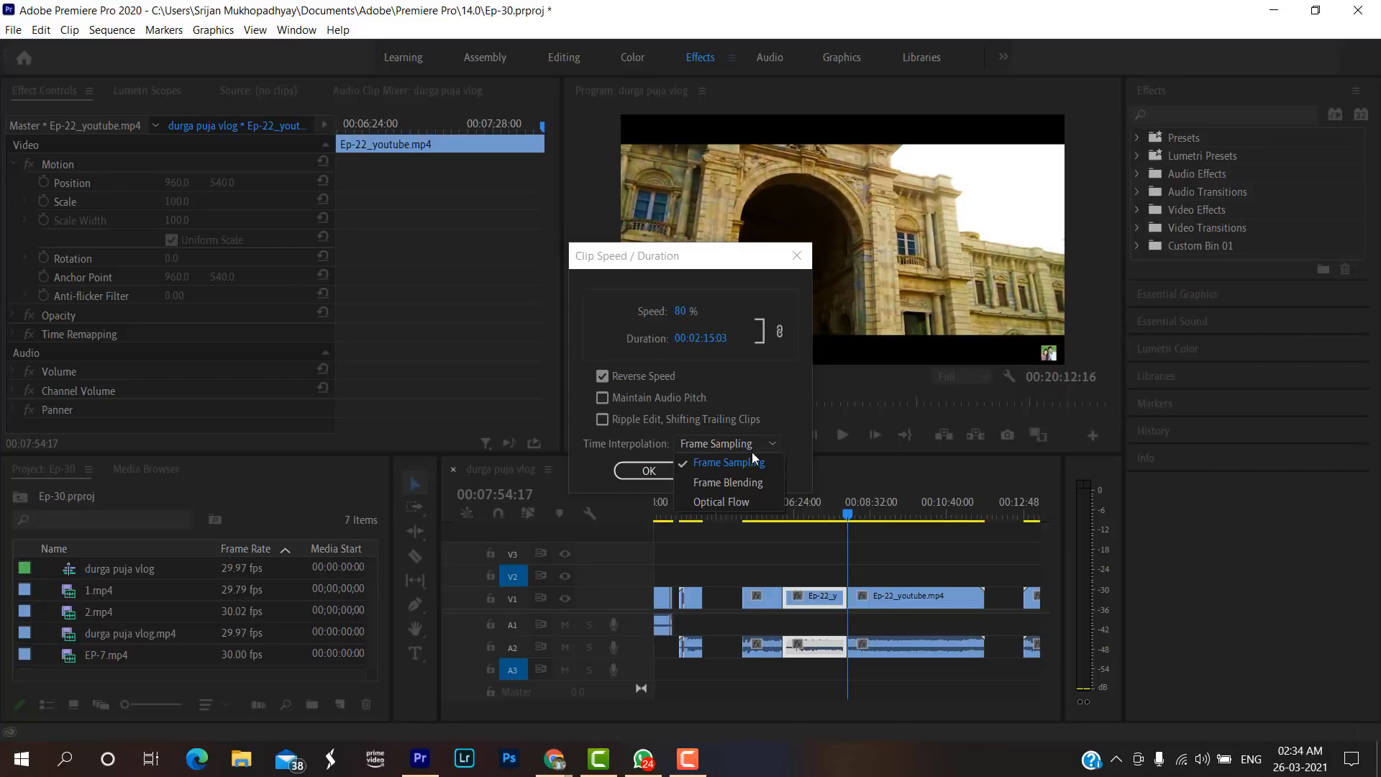
click(753, 447)
click(665, 471)
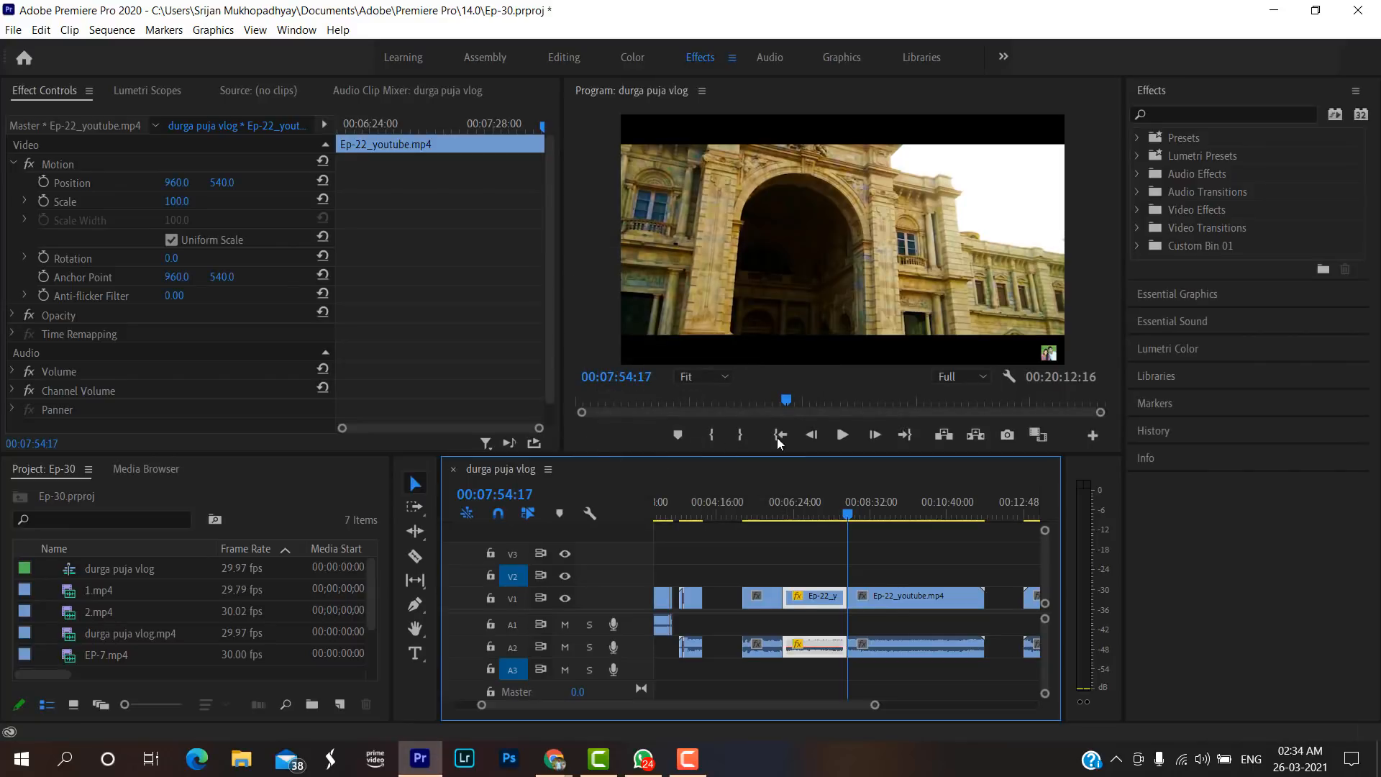
Place the playhead at 00:06:08:28 near the start of the reversed segment and render the sequence's effects.
click(786, 514)
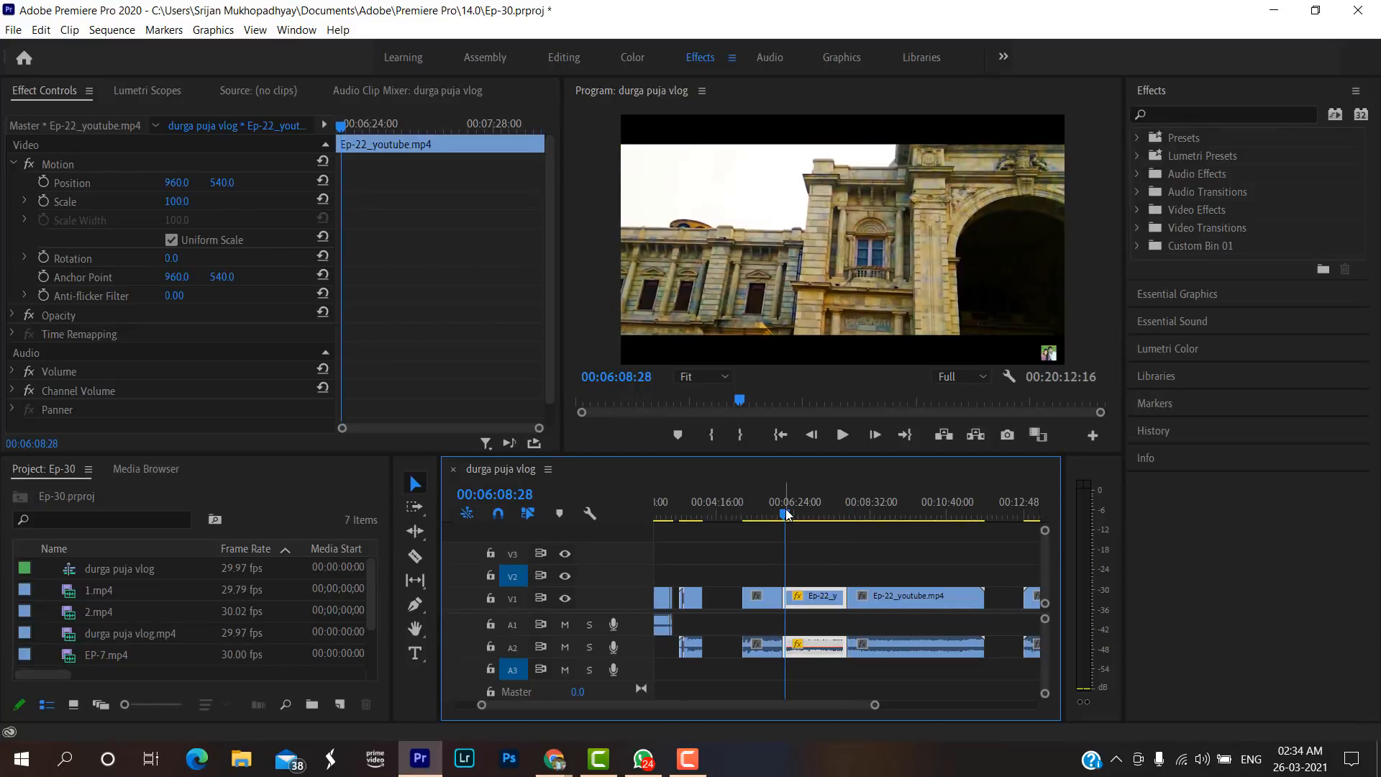
key(Return)
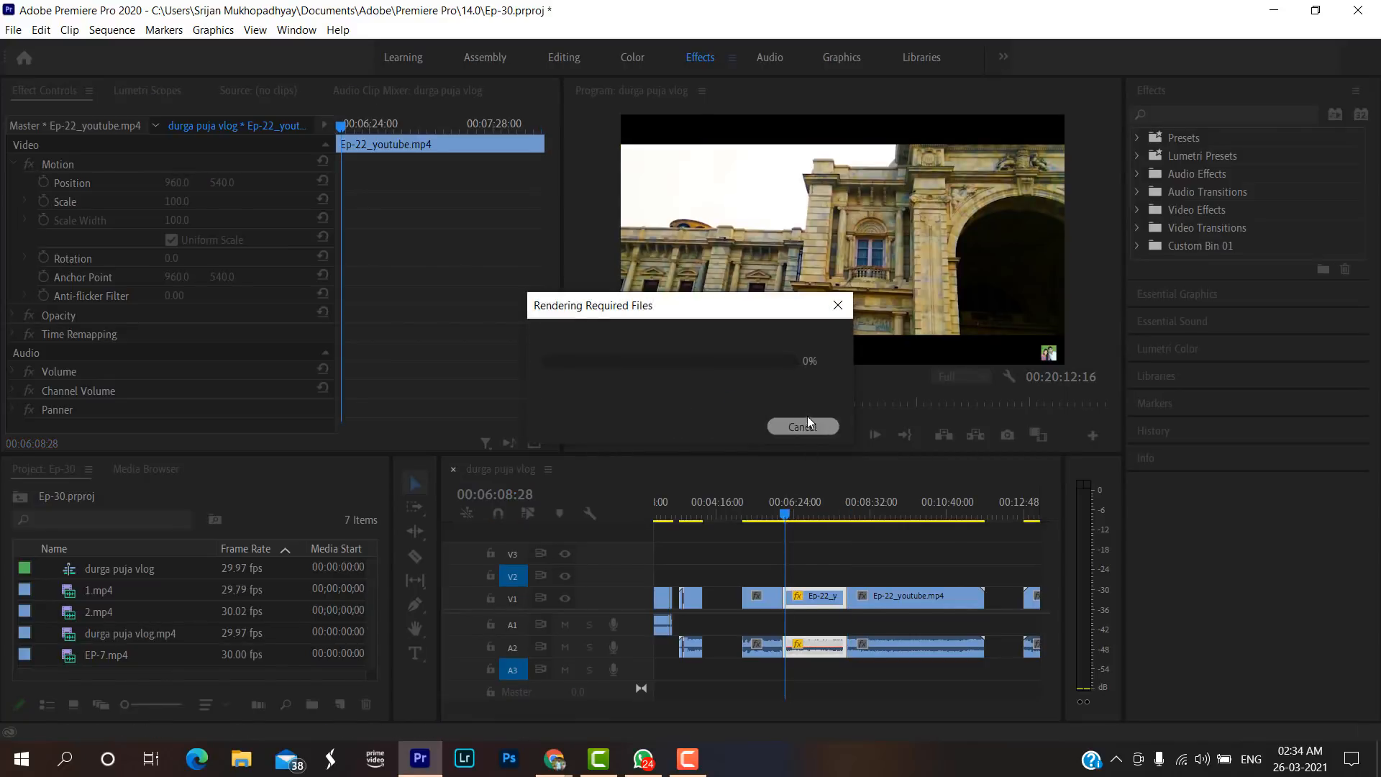
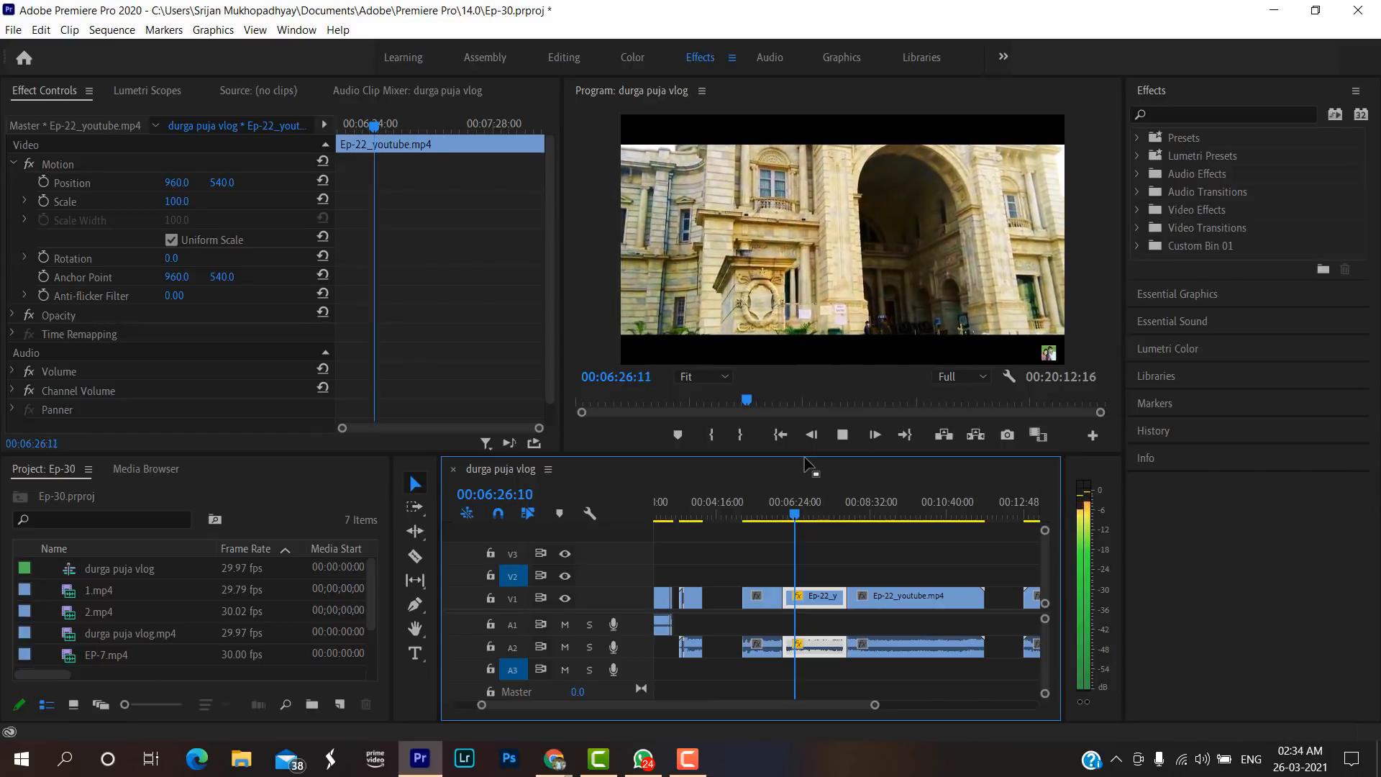
Stop playback and disable Linked Selection for the sequence.
key(space)
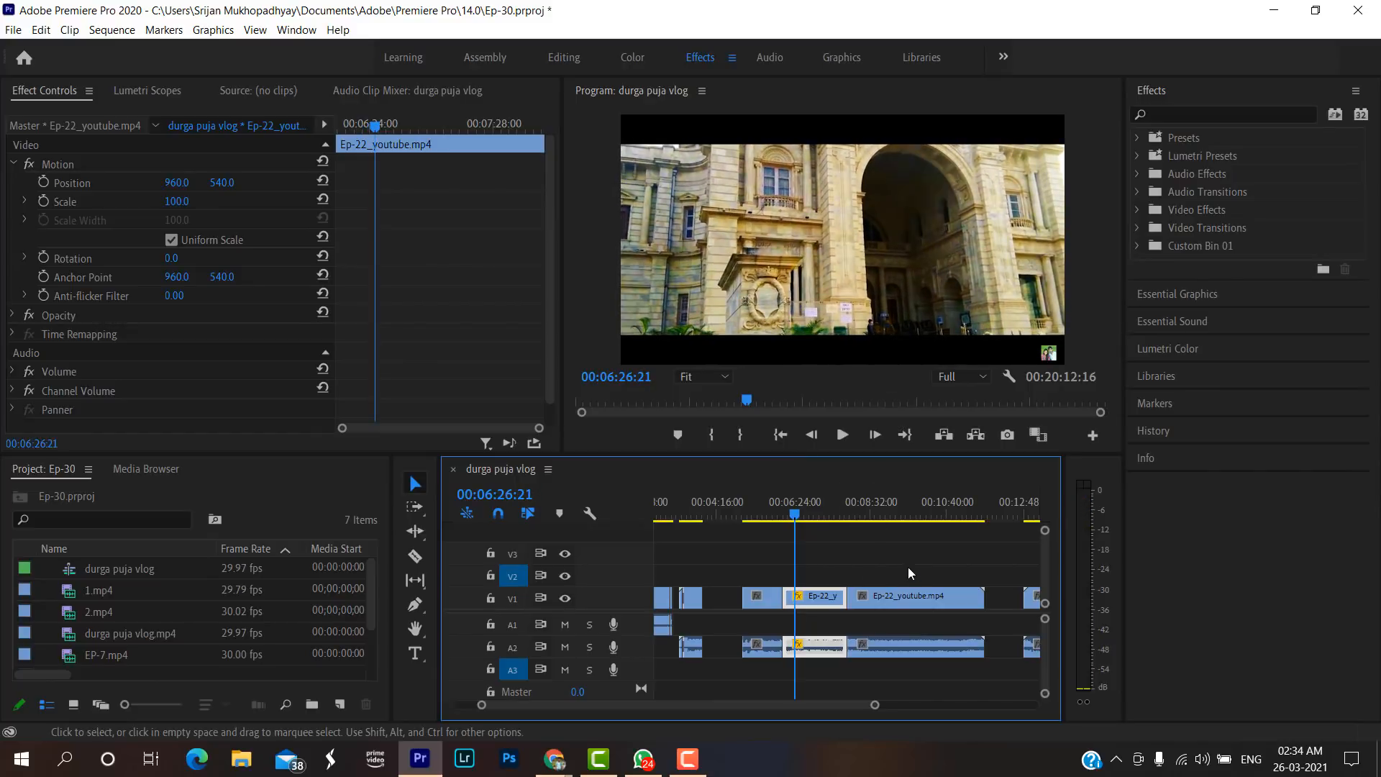
right_click(827, 648)
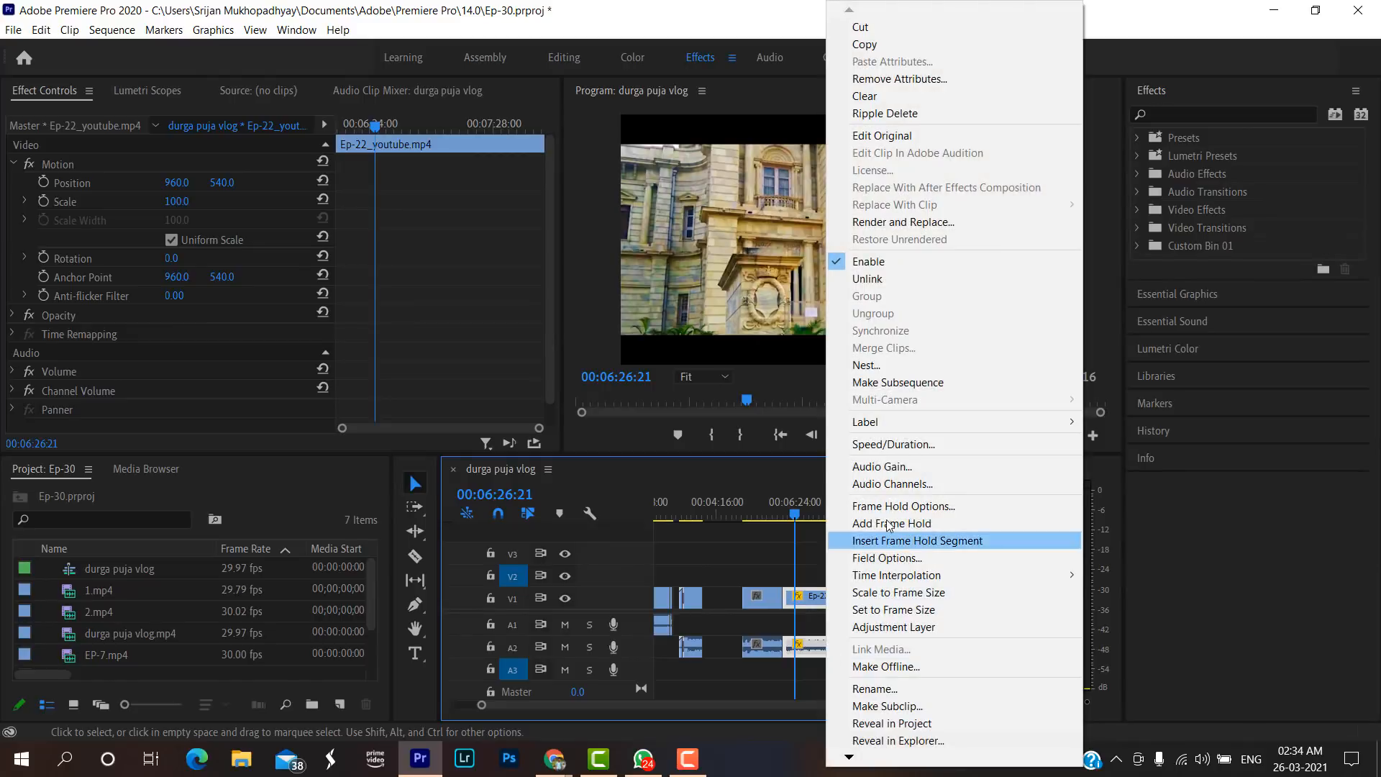
click(806, 591)
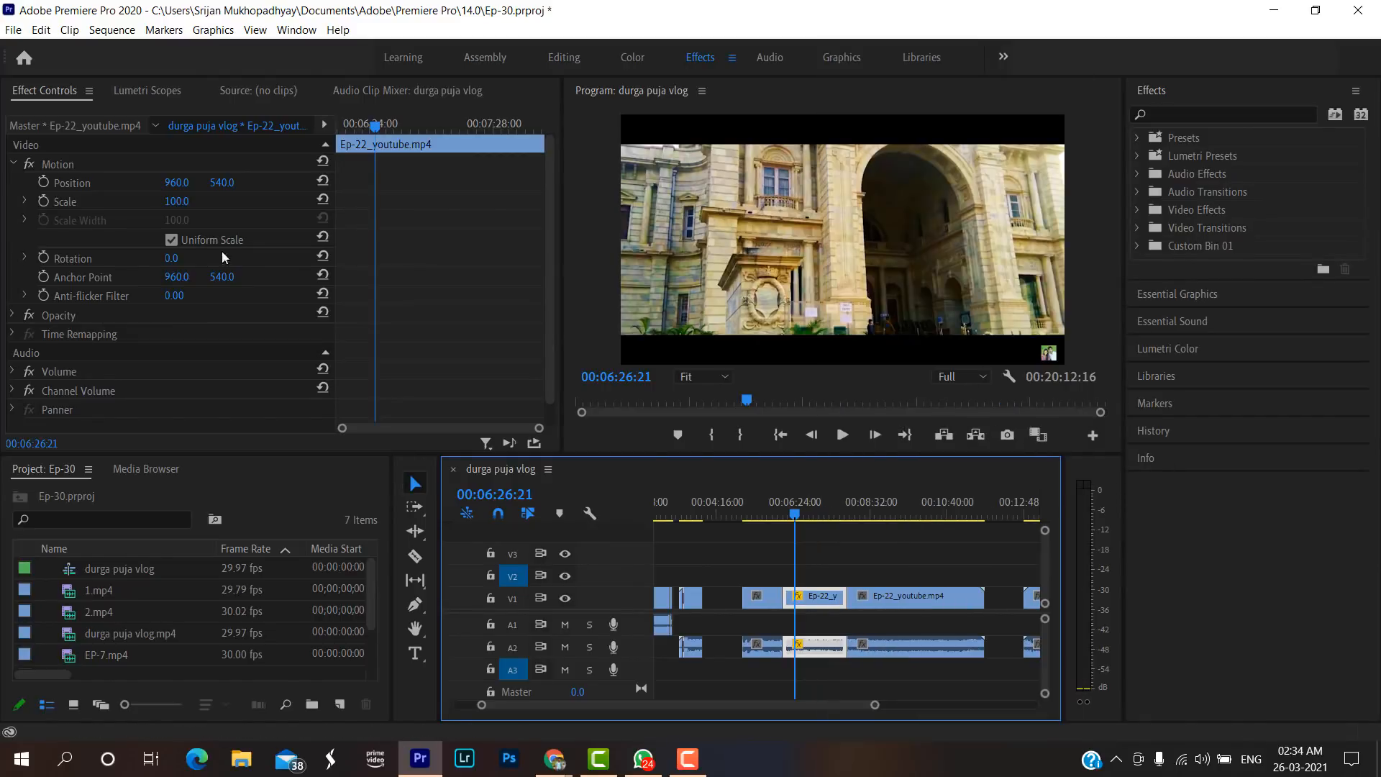
click(112, 31)
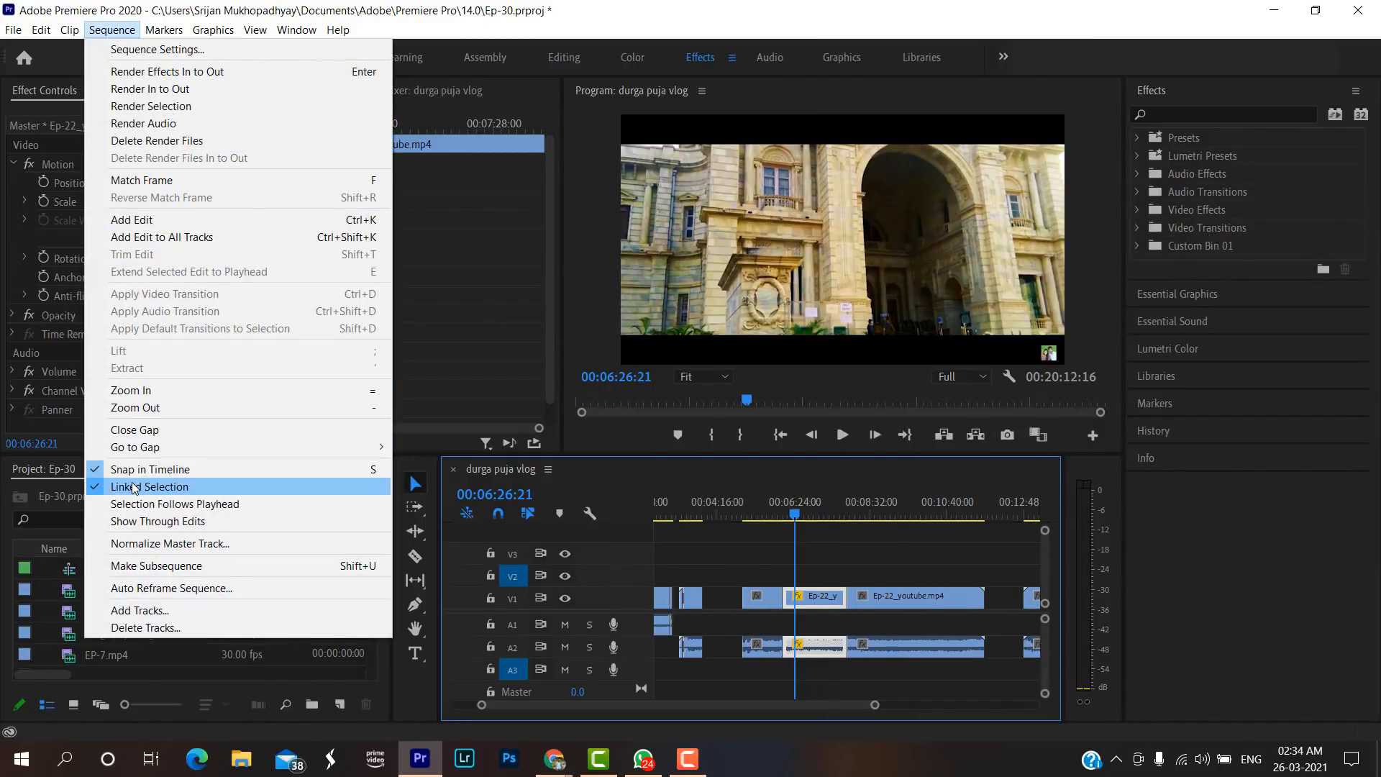
click(133, 486)
Set the speed of only the reversed Ep-22 segment's audio to 100% and move the following audio clip up against it.
click(819, 583)
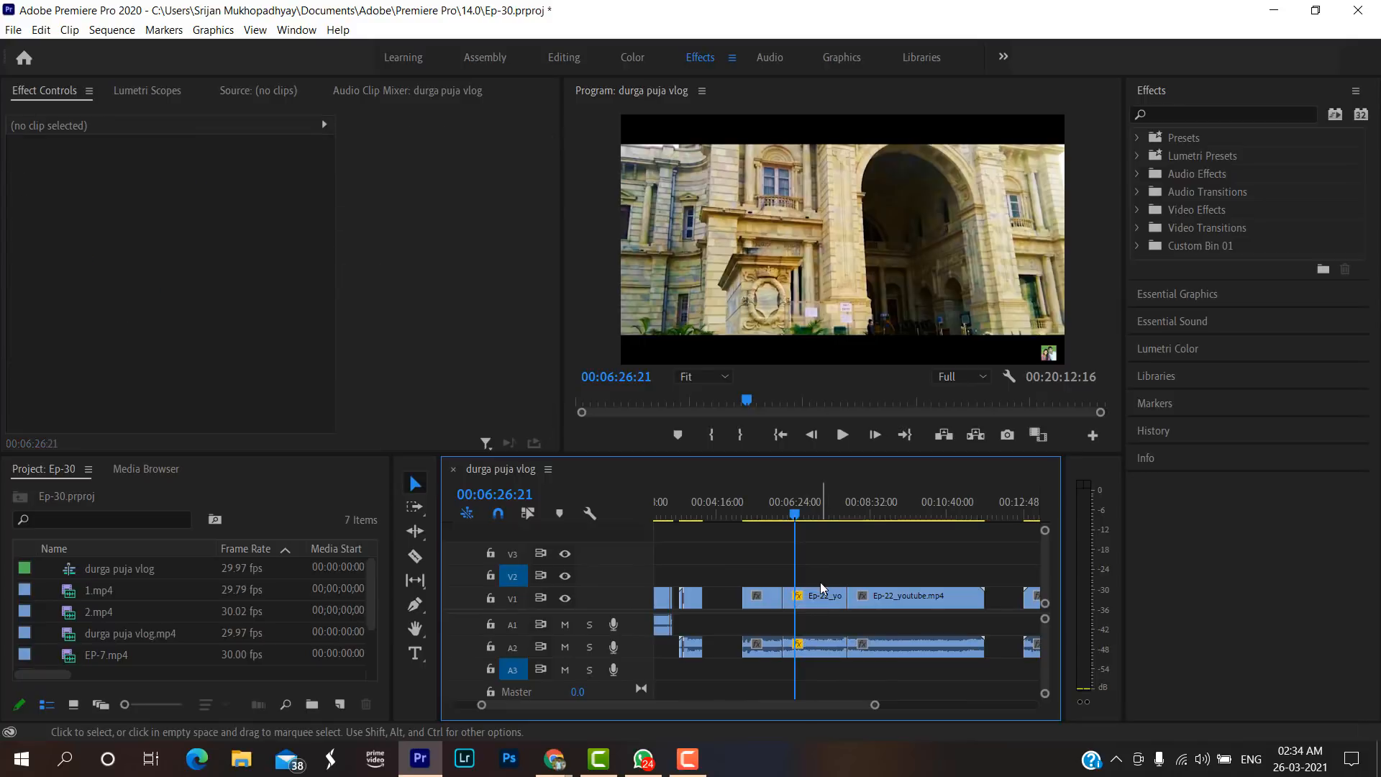
click(824, 654)
right_click(825, 652)
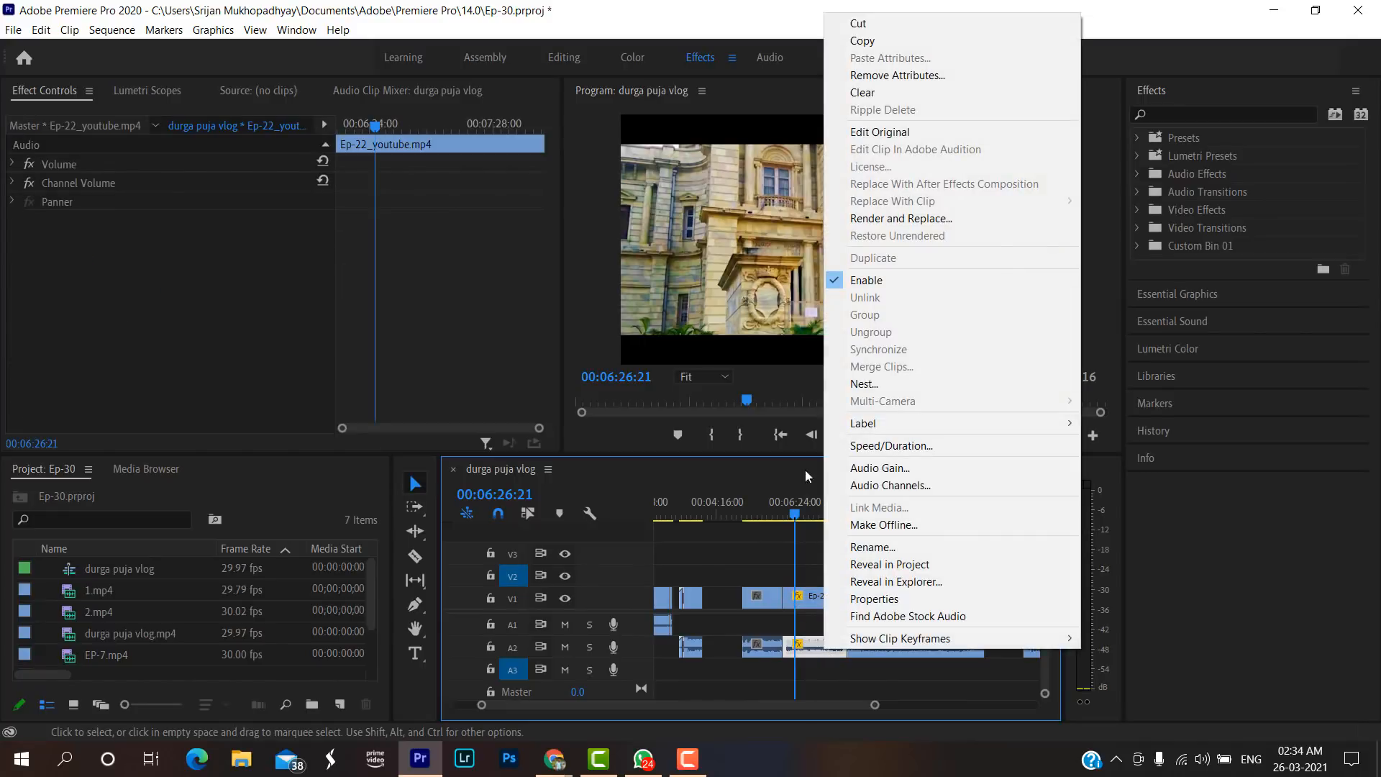
click(877, 446)
text(80)
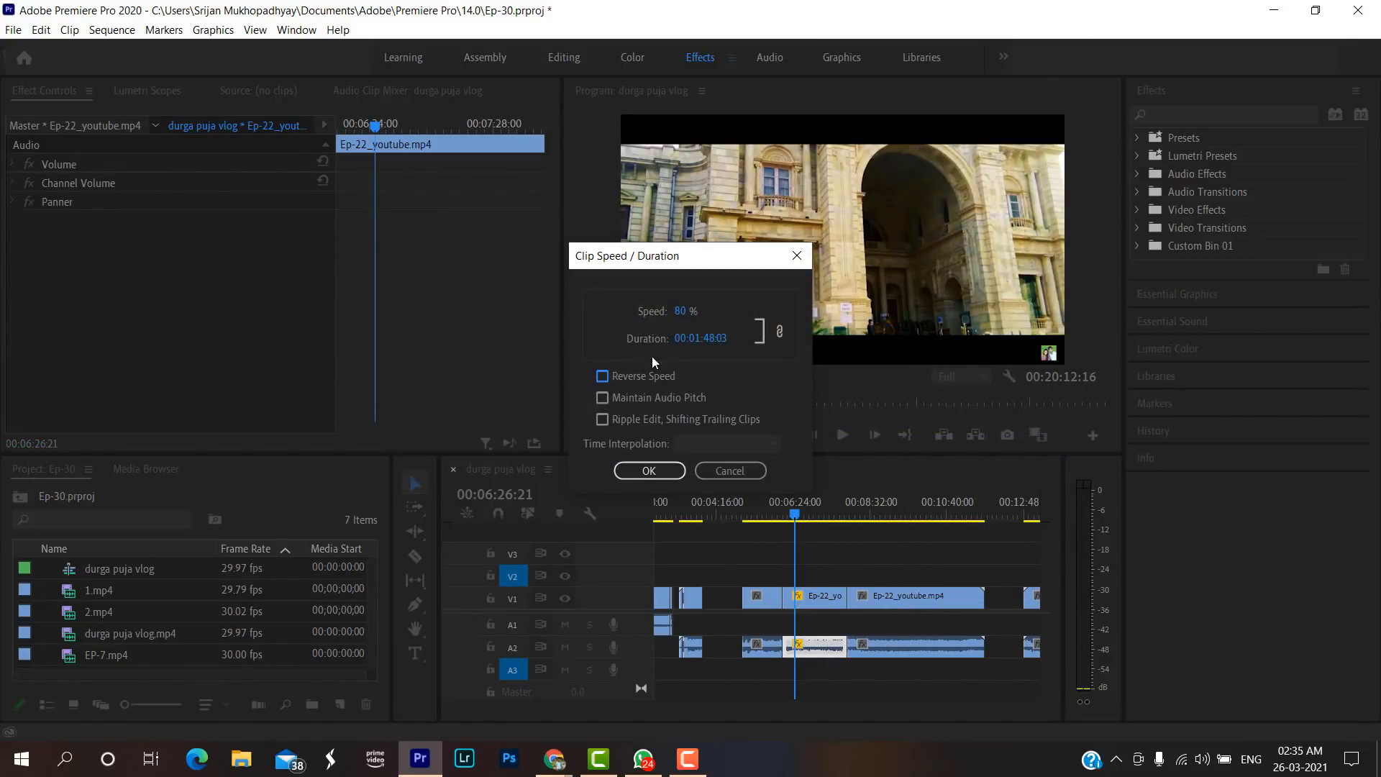
click(684, 313)
text(100)
click(649, 471)
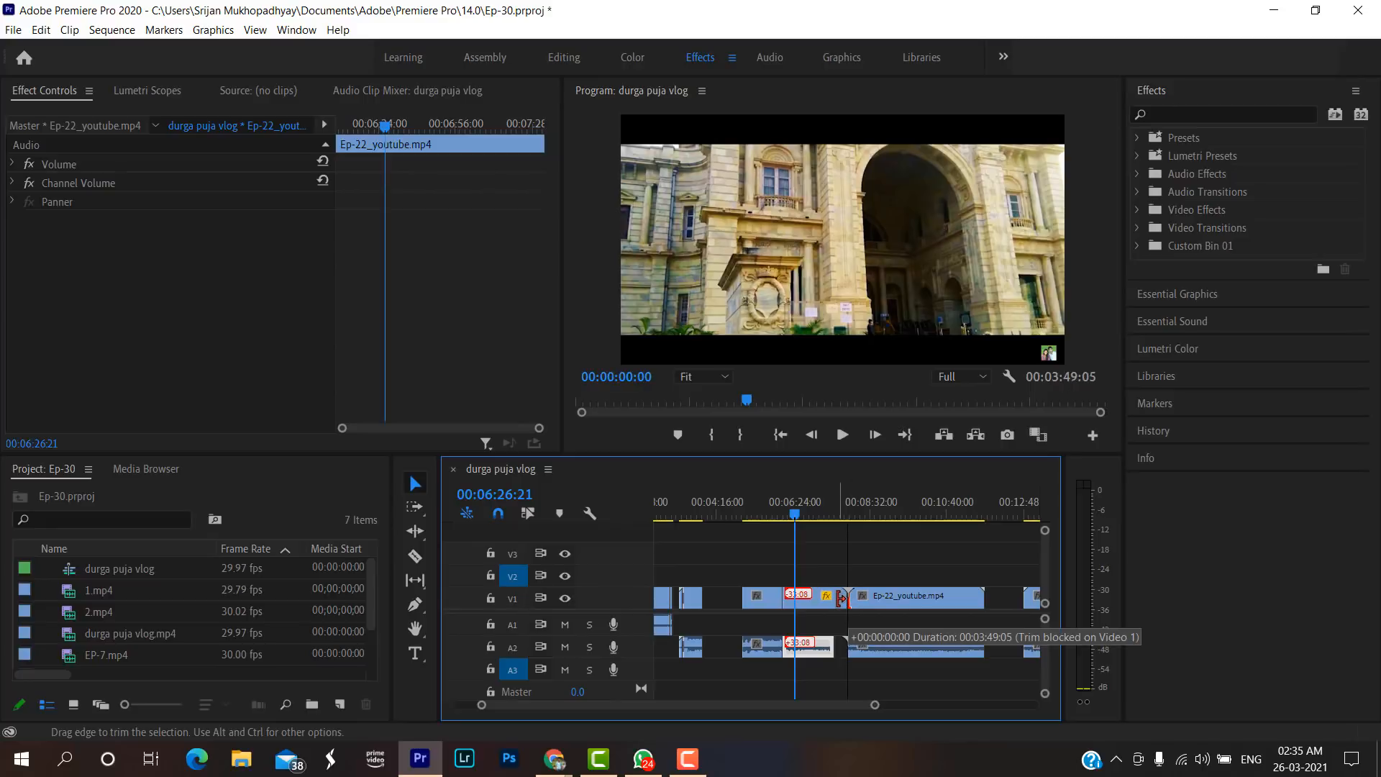
drag(841, 600, 858, 647)
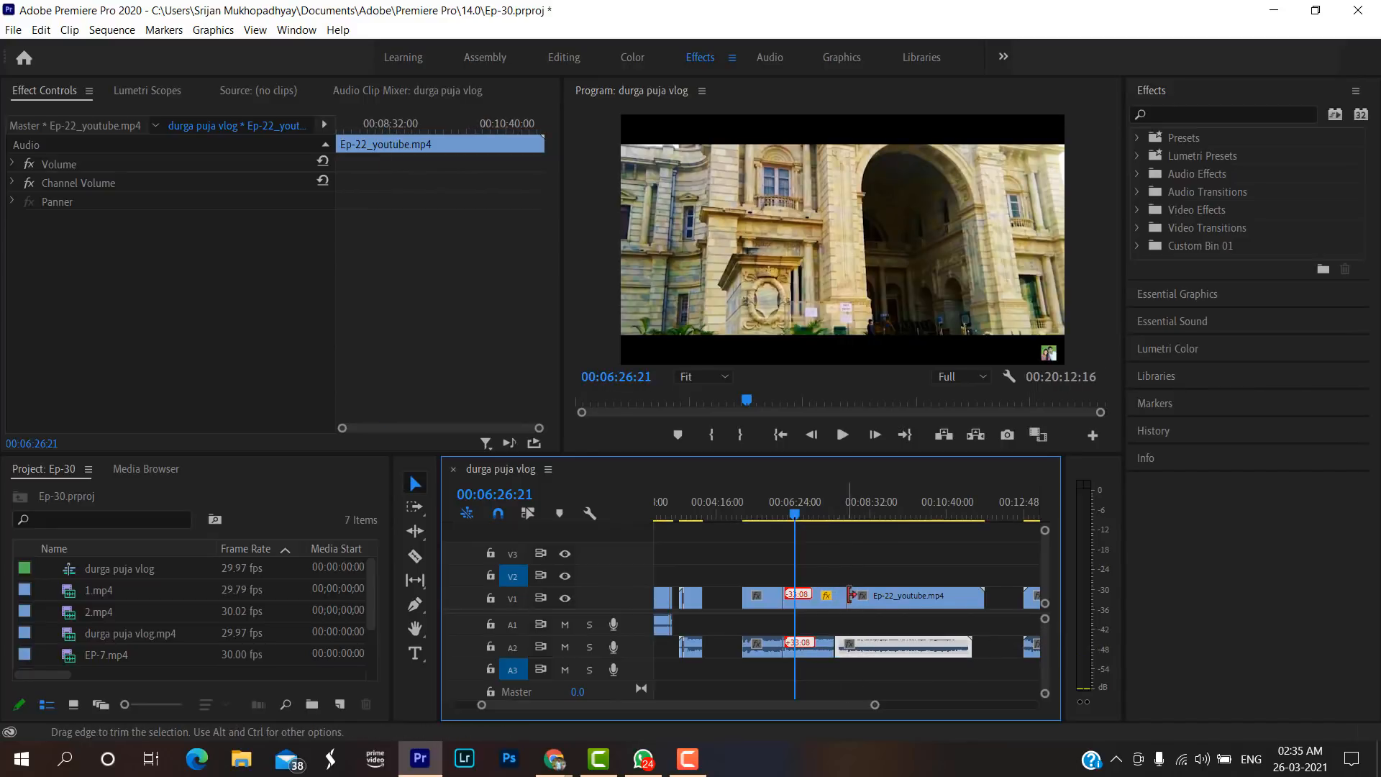
Play back the reversed Ep-22 segment from 00:06:16:13 to check its video with the normal-speed audio.
click(781, 517)
key(space)
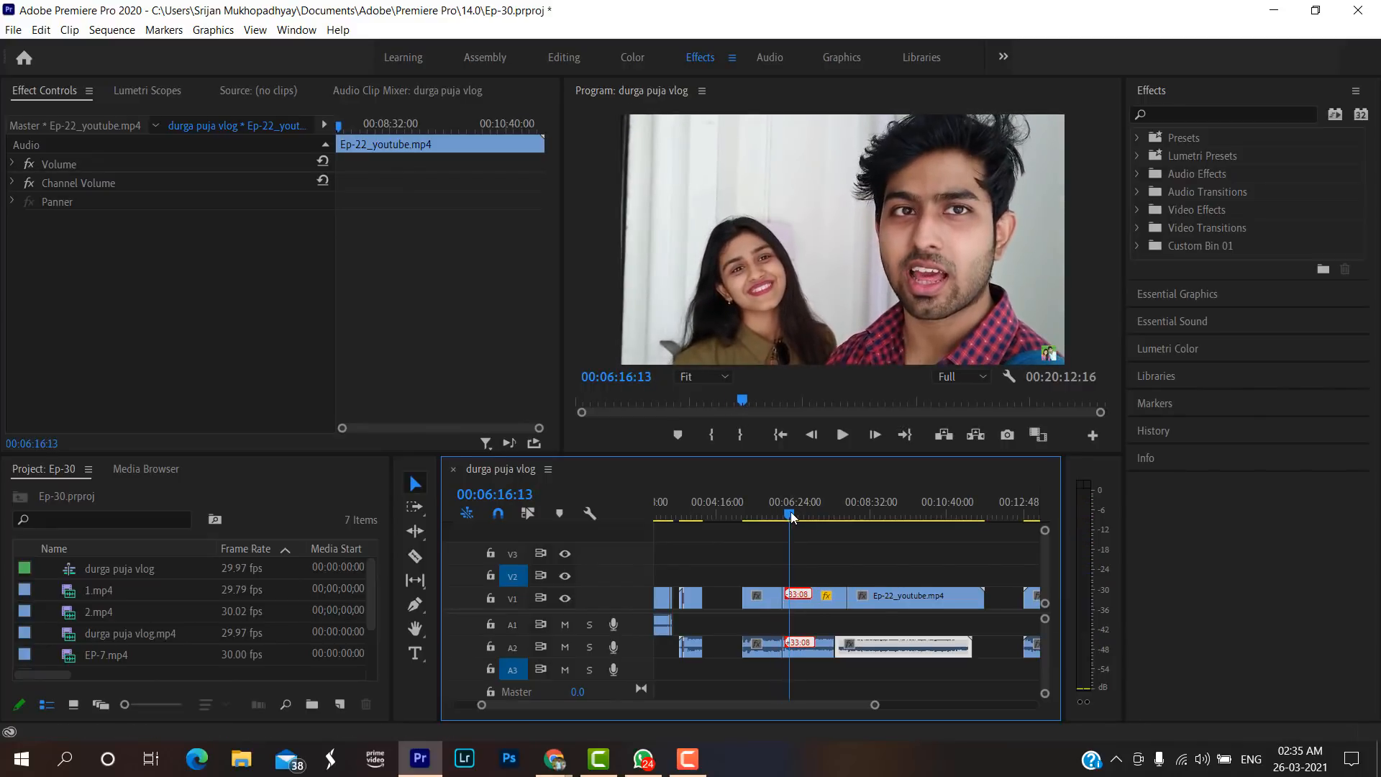
click(790, 516)
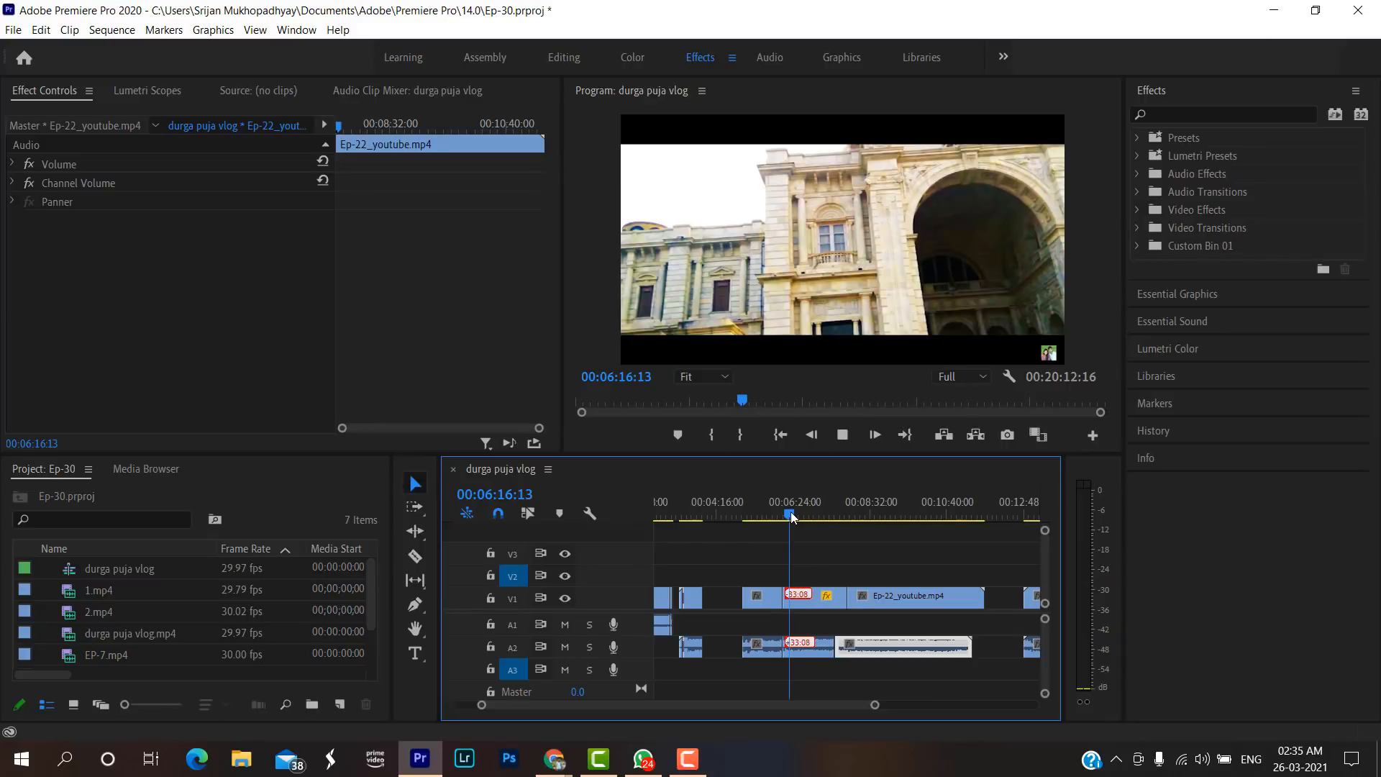
key(space)
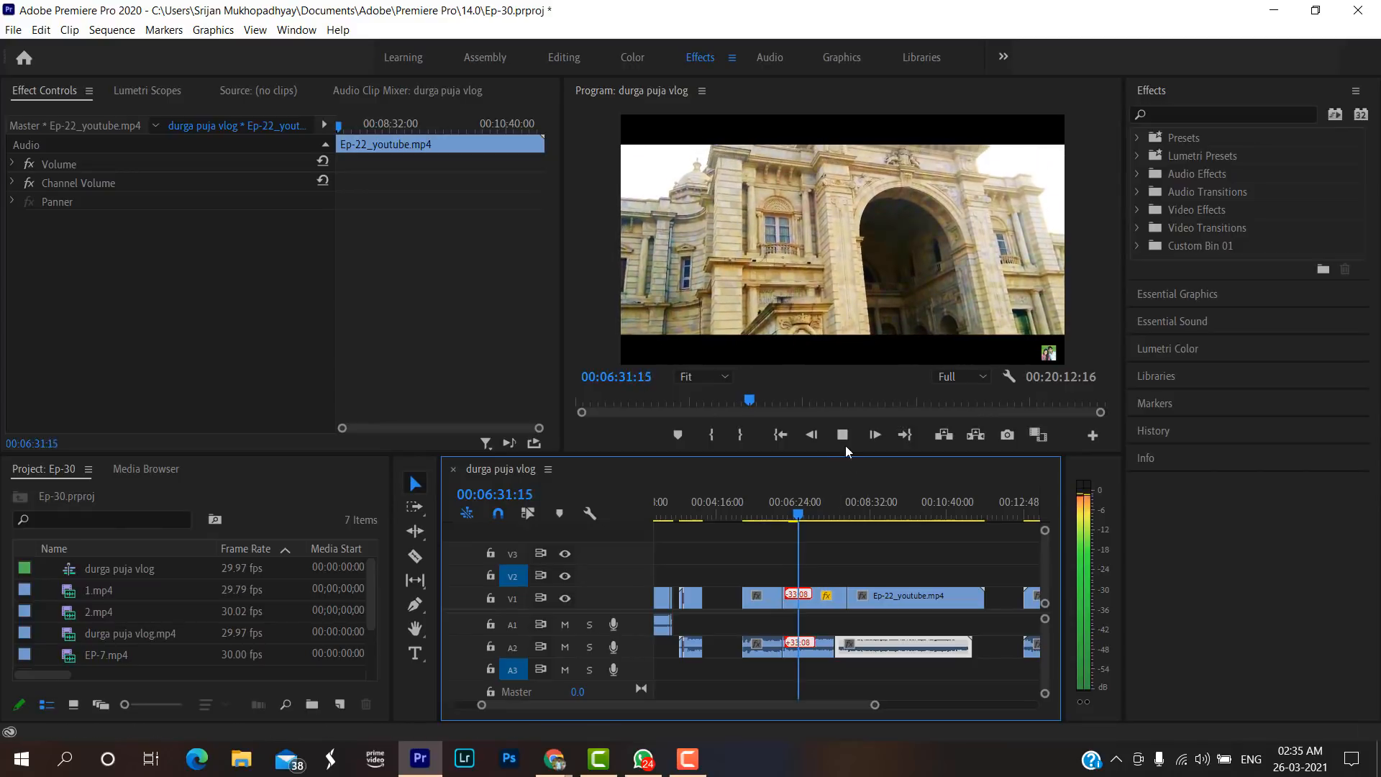
Play the earlier Ep-22 section near 00:03:29, scrub it to 00:03:48:03, and move the playhead to 00:18:08:25.
drag(803, 514, 687, 528)
key(space)
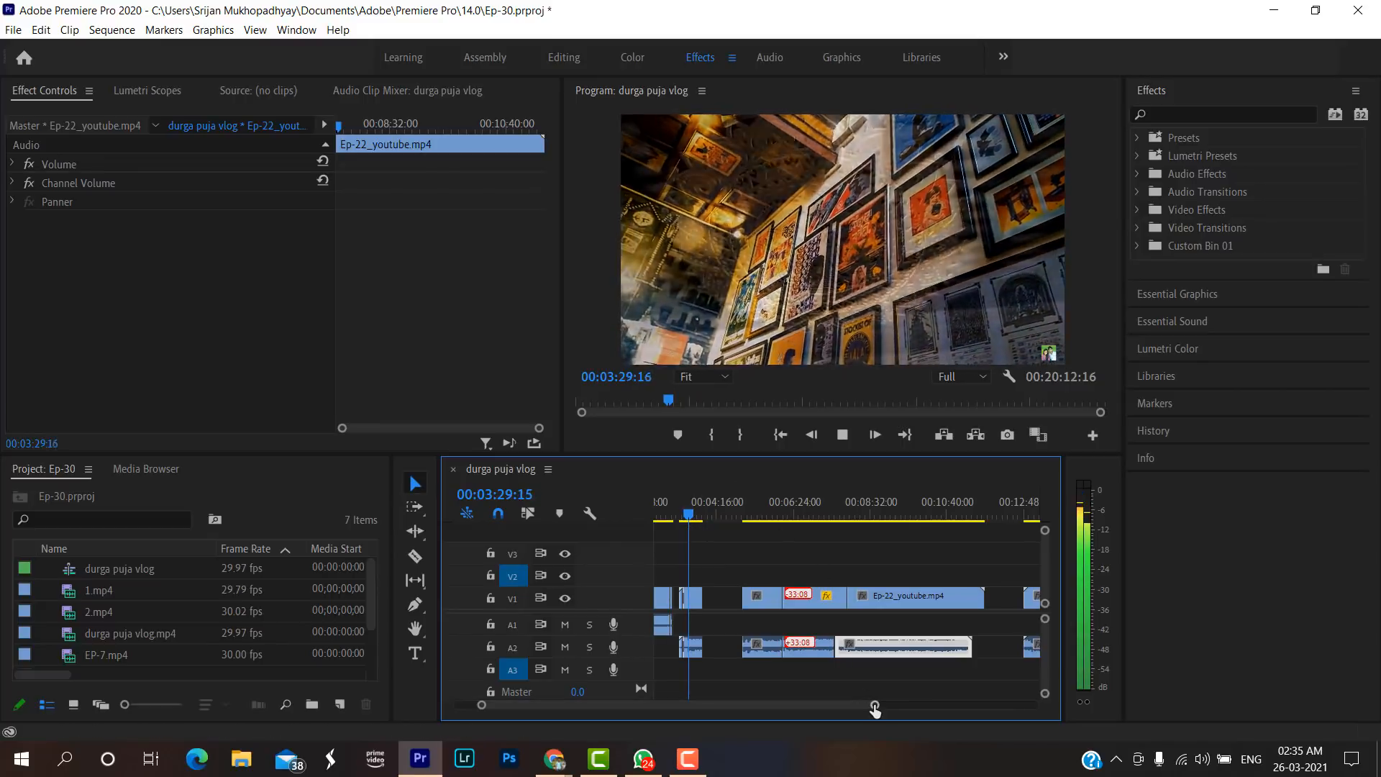
drag(874, 705, 788, 709)
click(876, 514)
mouse_move(877, 517)
mouse_down()
mouse_move(918, 512)
mouse_move(900, 514)
mouse_up()
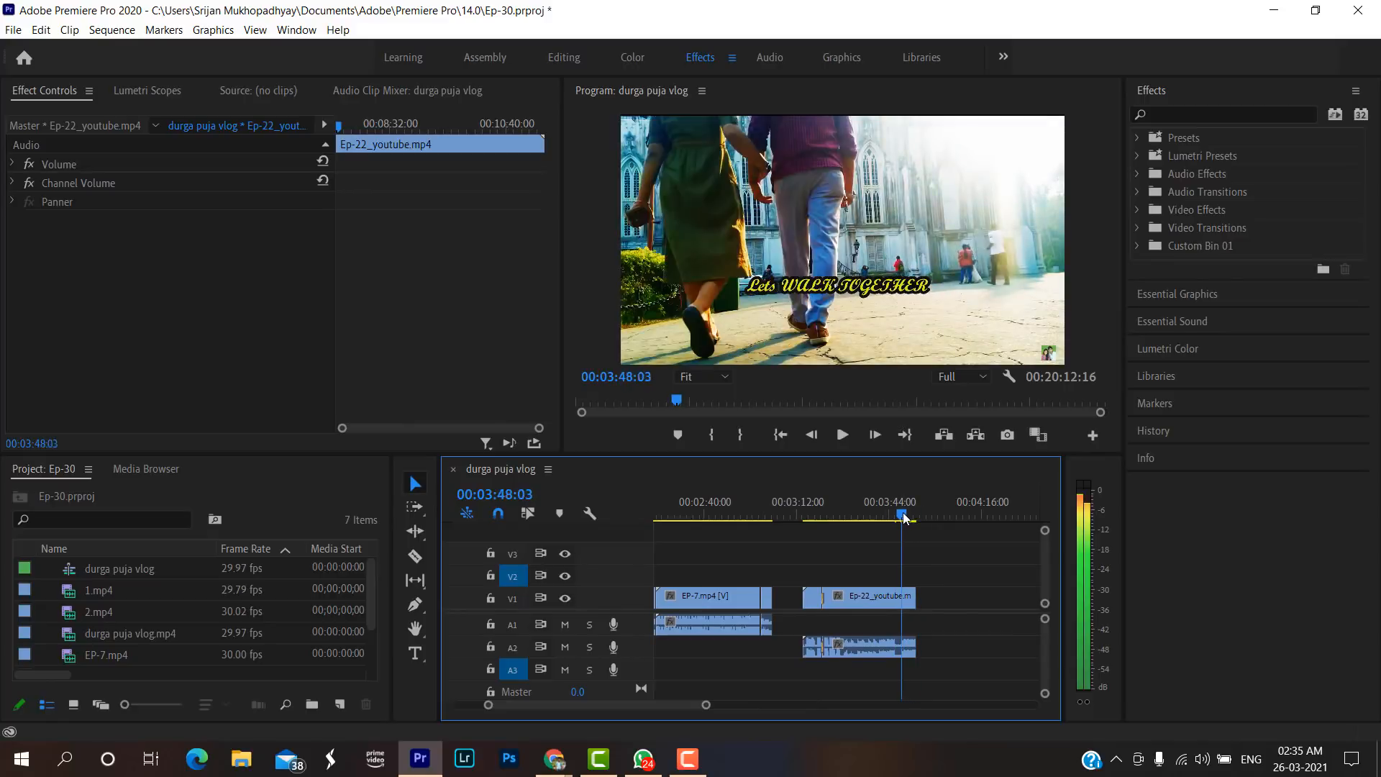
drag(701, 705, 1043, 705)
click(887, 505)
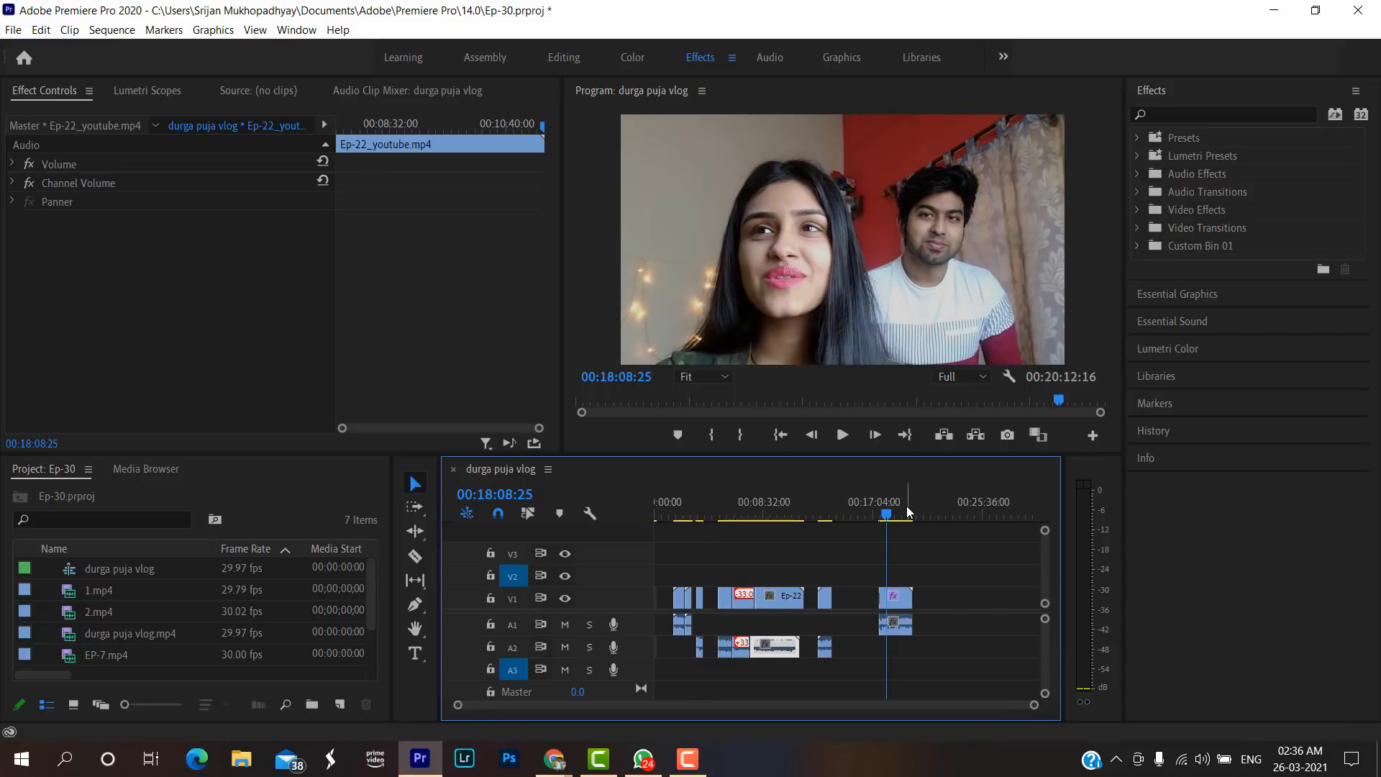
Start importing media and browse to the Ep-24 folder in YOUTUBE CONTENT, inside YOUTUBE on DATA (D:).
key(ctrl+i)
scroll(217, 256, down, 9)
scroll(166, 293, down, 2)
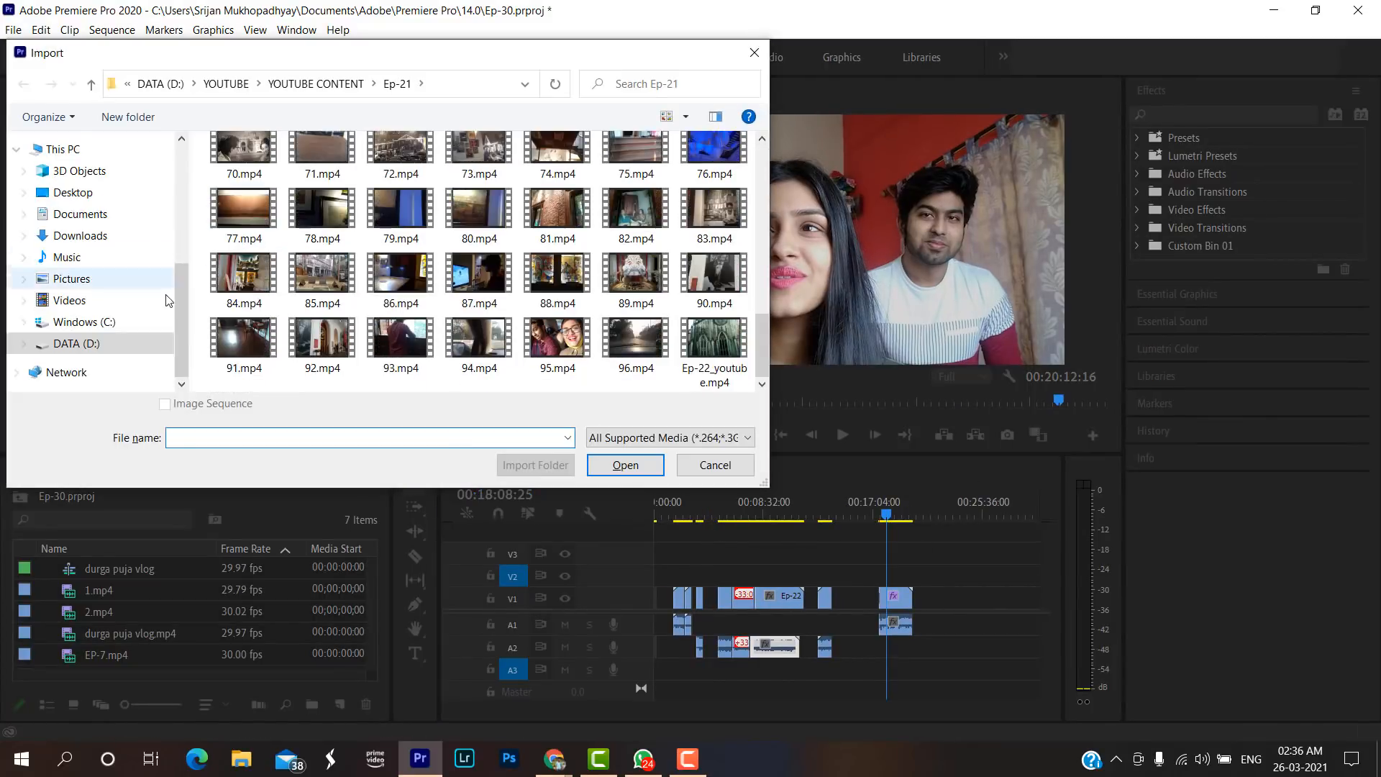
click(122, 345)
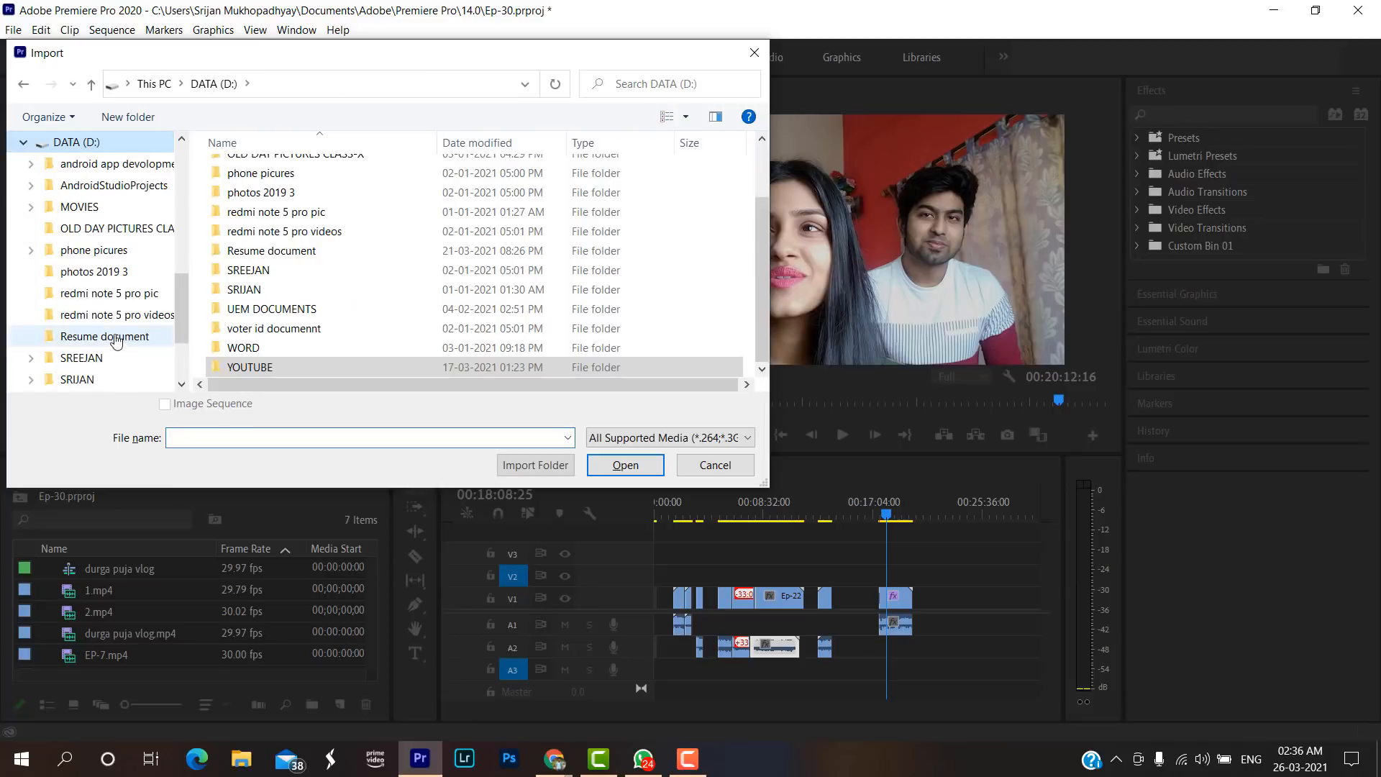
double_click(340, 362)
scroll(431, 338, down, 1)
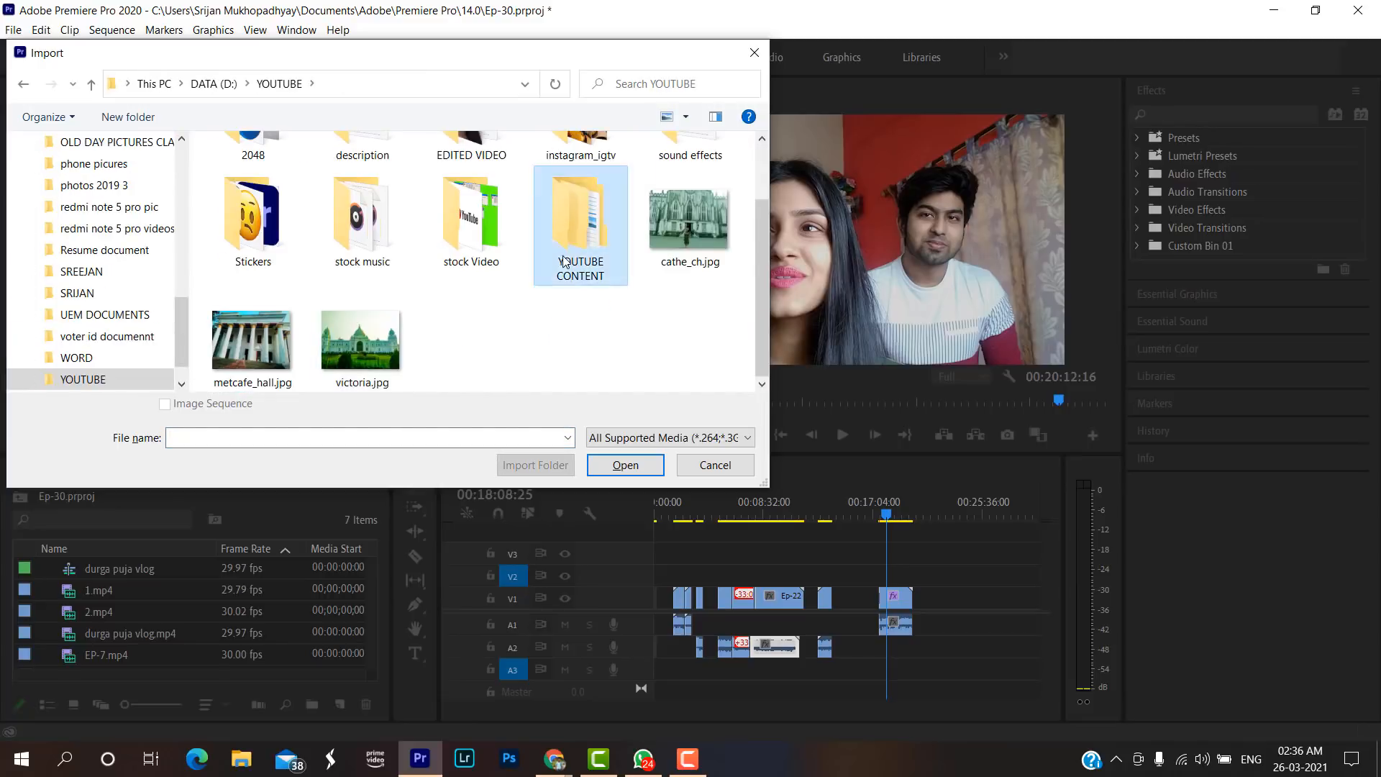
double_click(579, 215)
scroll(400, 275, down, 5)
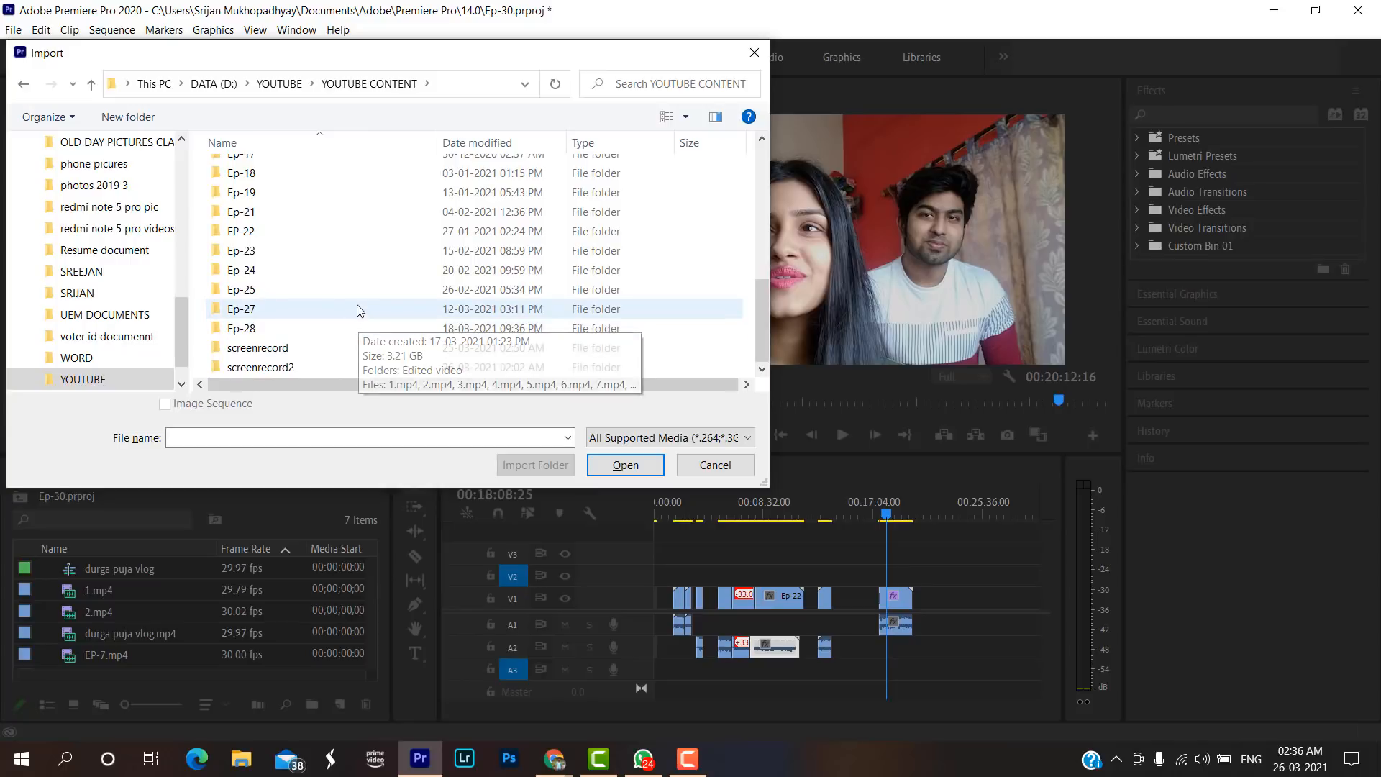
double_click(361, 292)
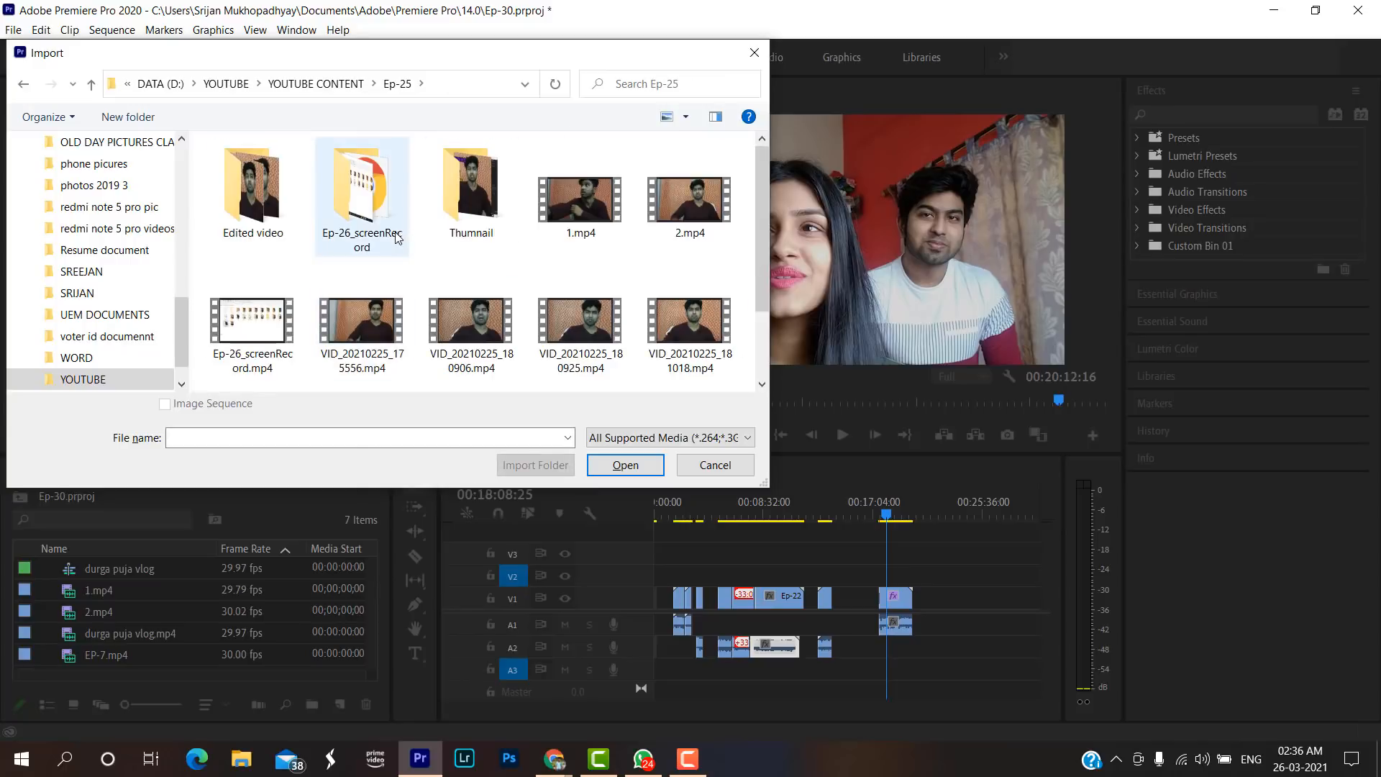
key(alt+Left)
double_click(325, 345)
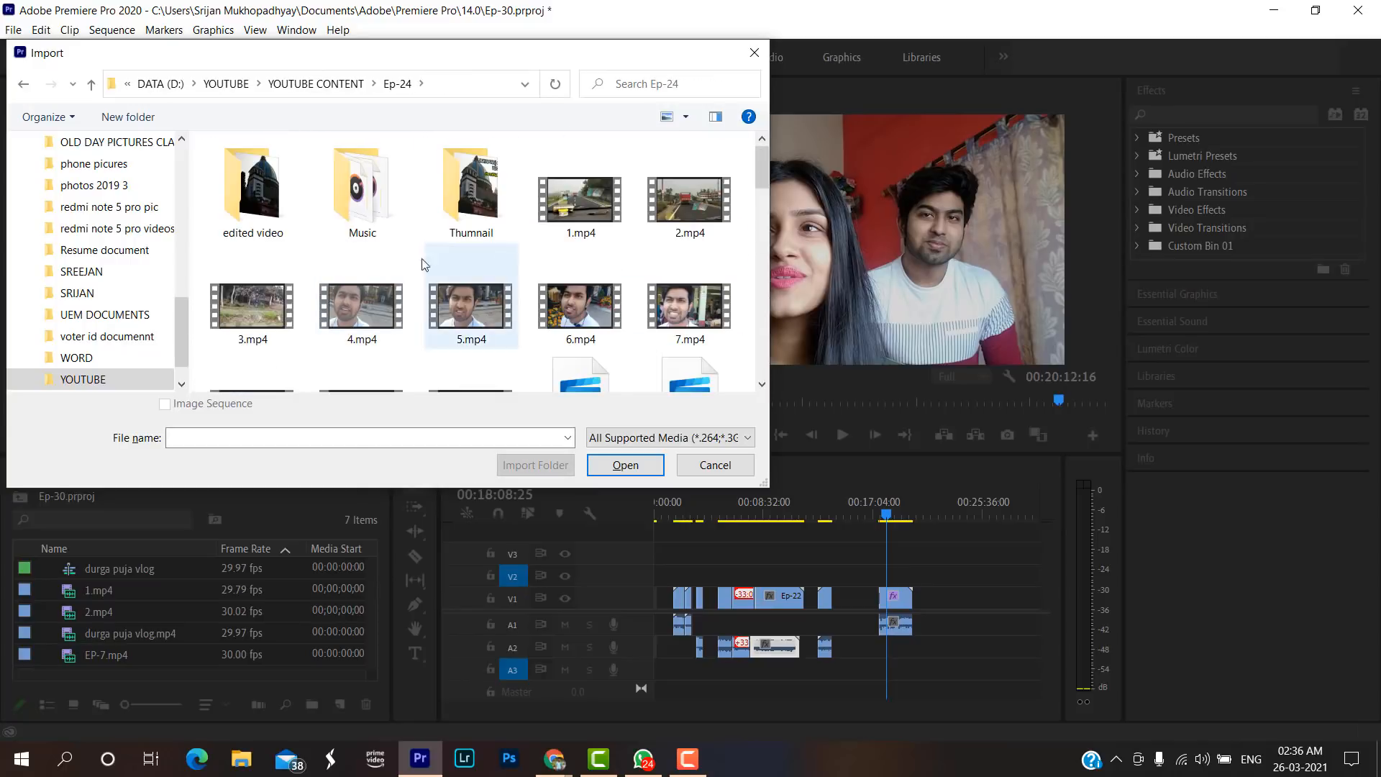
Delete the accidental 1 - Copy.mp4 duplicate and import 1.mp4 and 2.mp4 from the Ep-24 folder.
drag(568, 208, 679, 201)
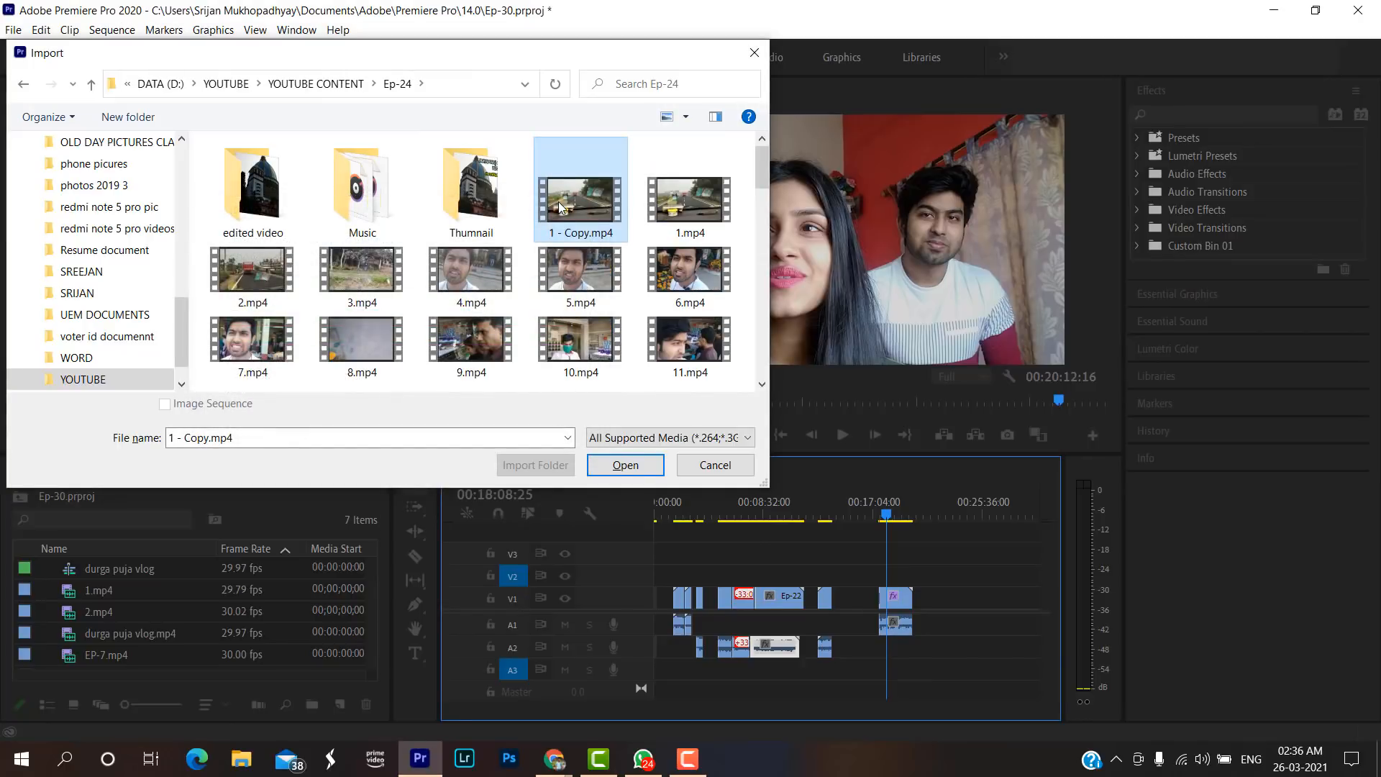
key(Delete)
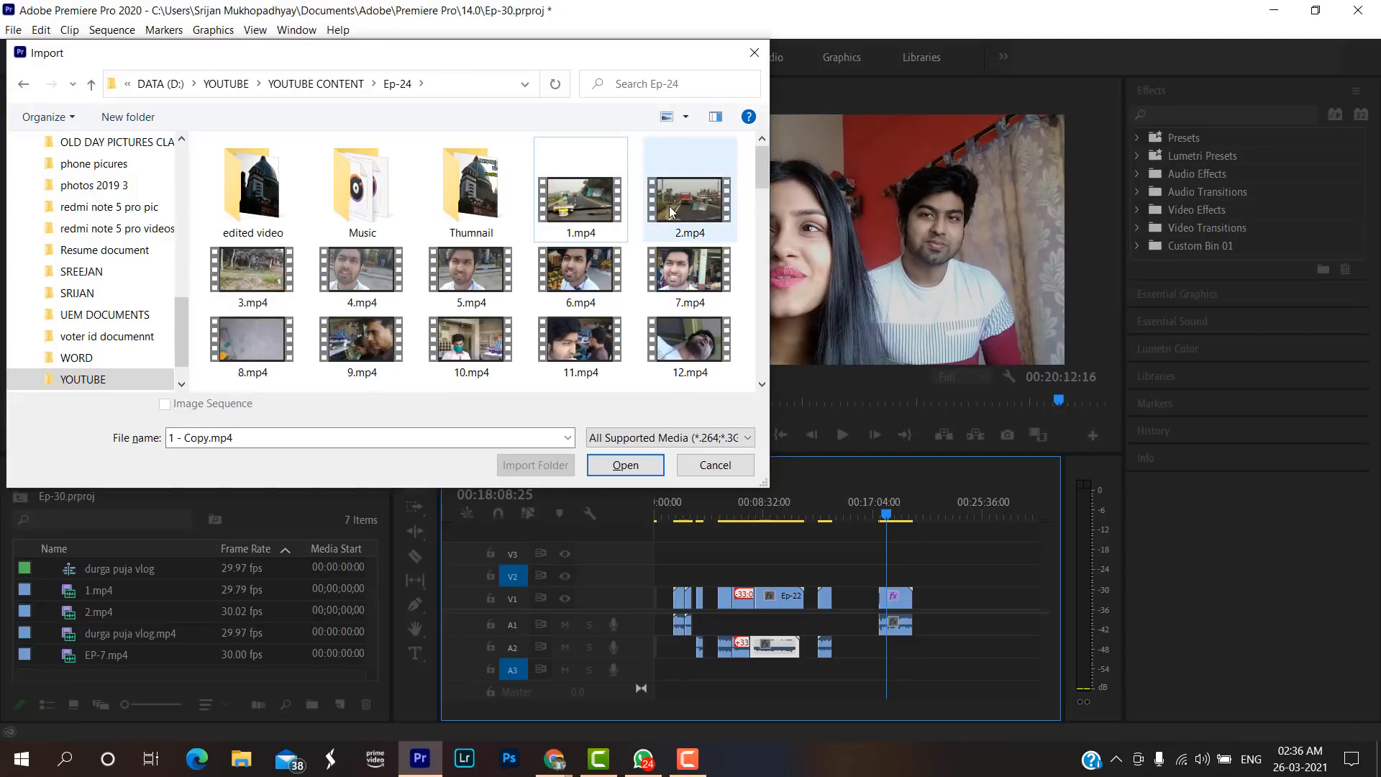
click(689, 201)
ctrl+click(592, 208)
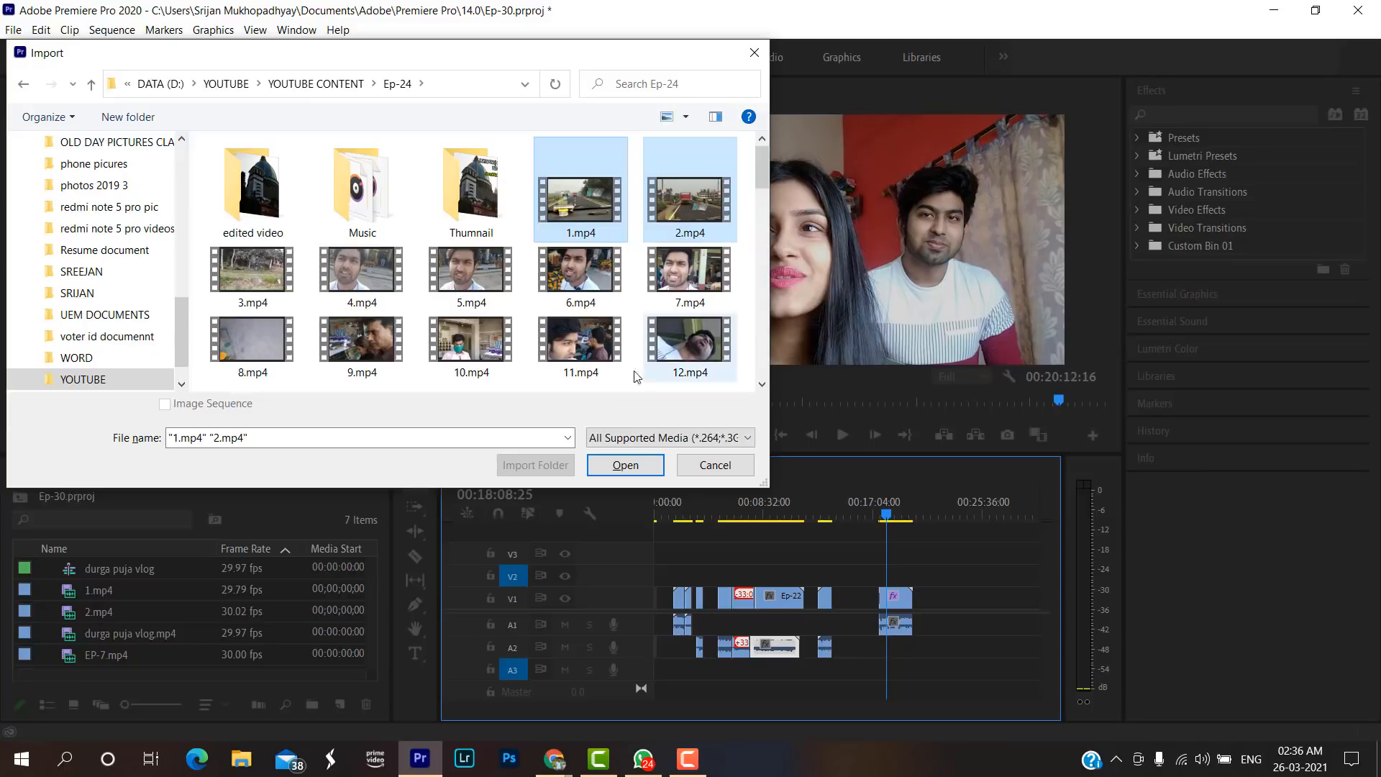
click(633, 465)
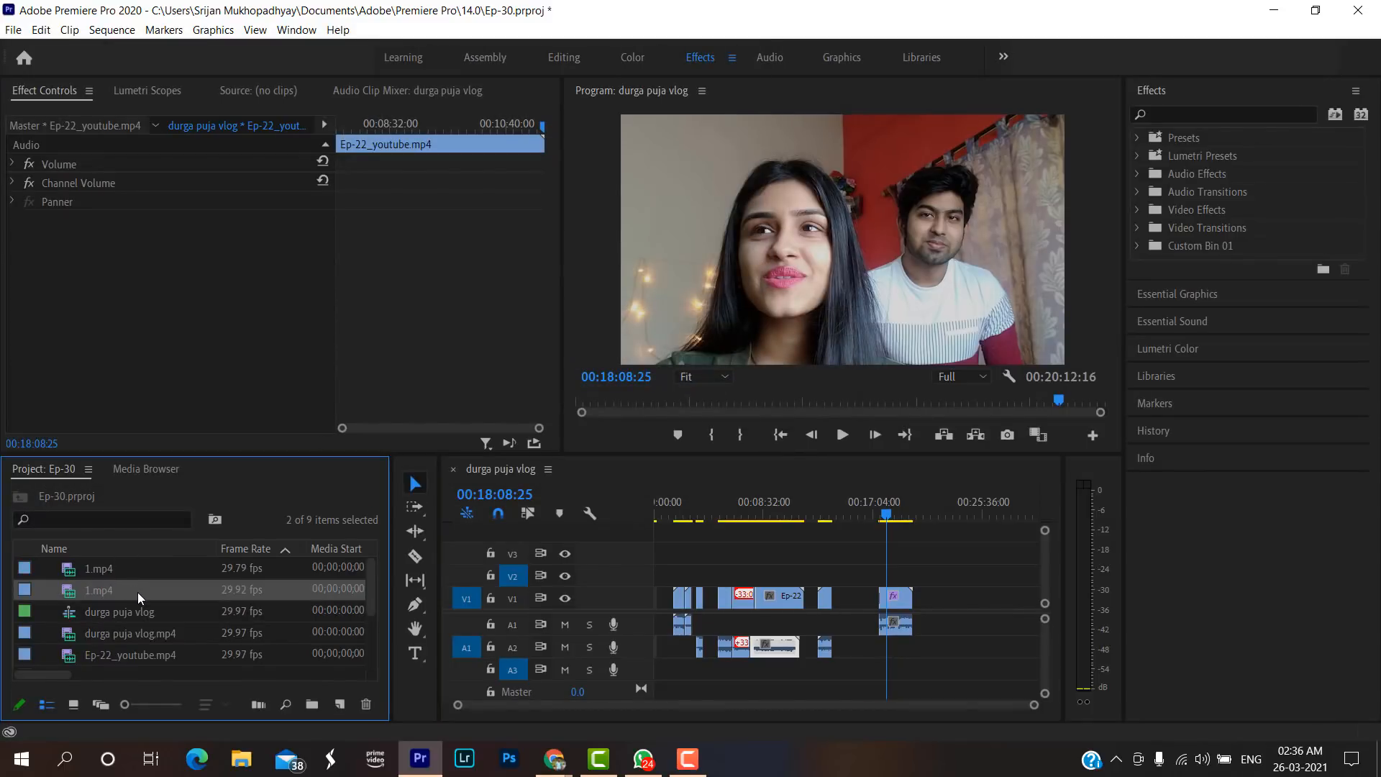
Place the imported 1.mp4 and 2.mp4 together on V1 and A1 after the last clip and preview both.
drag(142, 591, 963, 601)
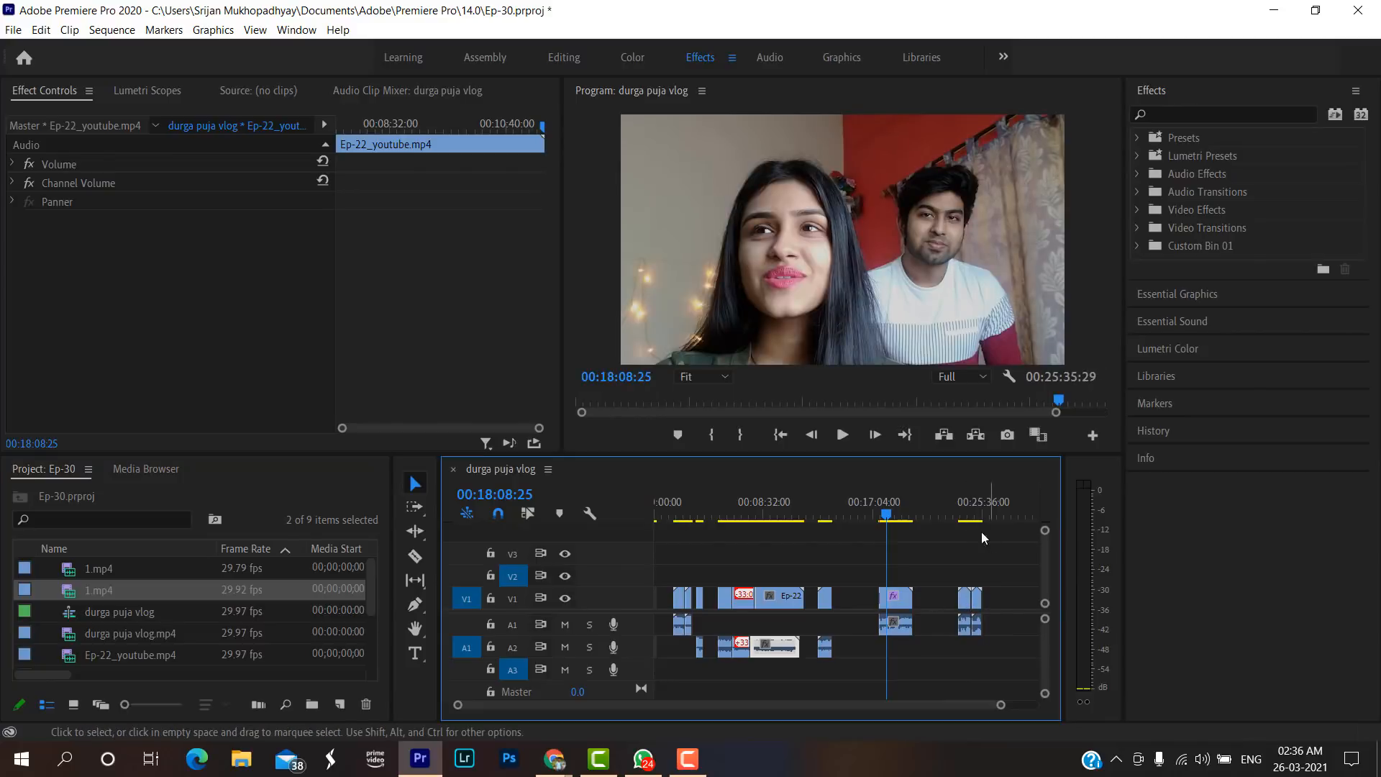
click(956, 511)
key(space)
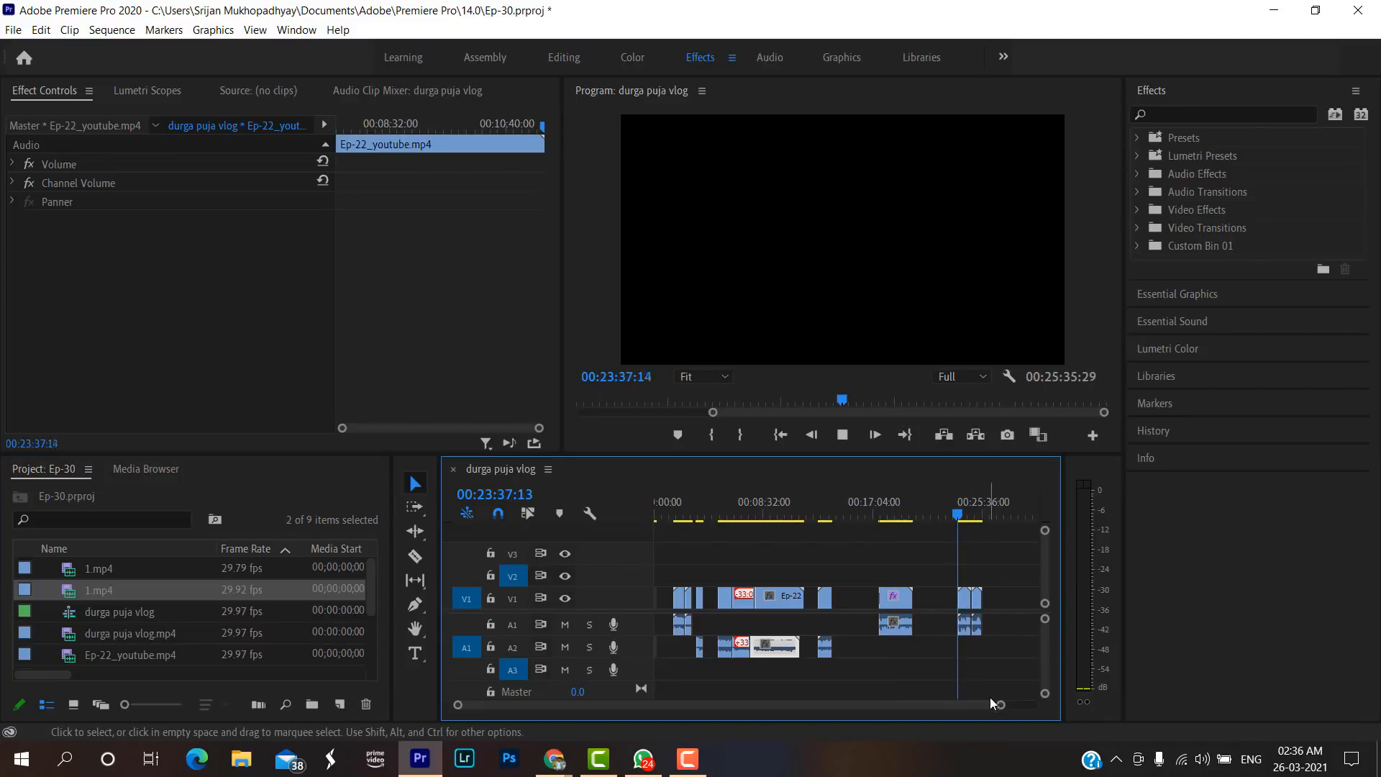
drag(1003, 710, 939, 706)
click(871, 513)
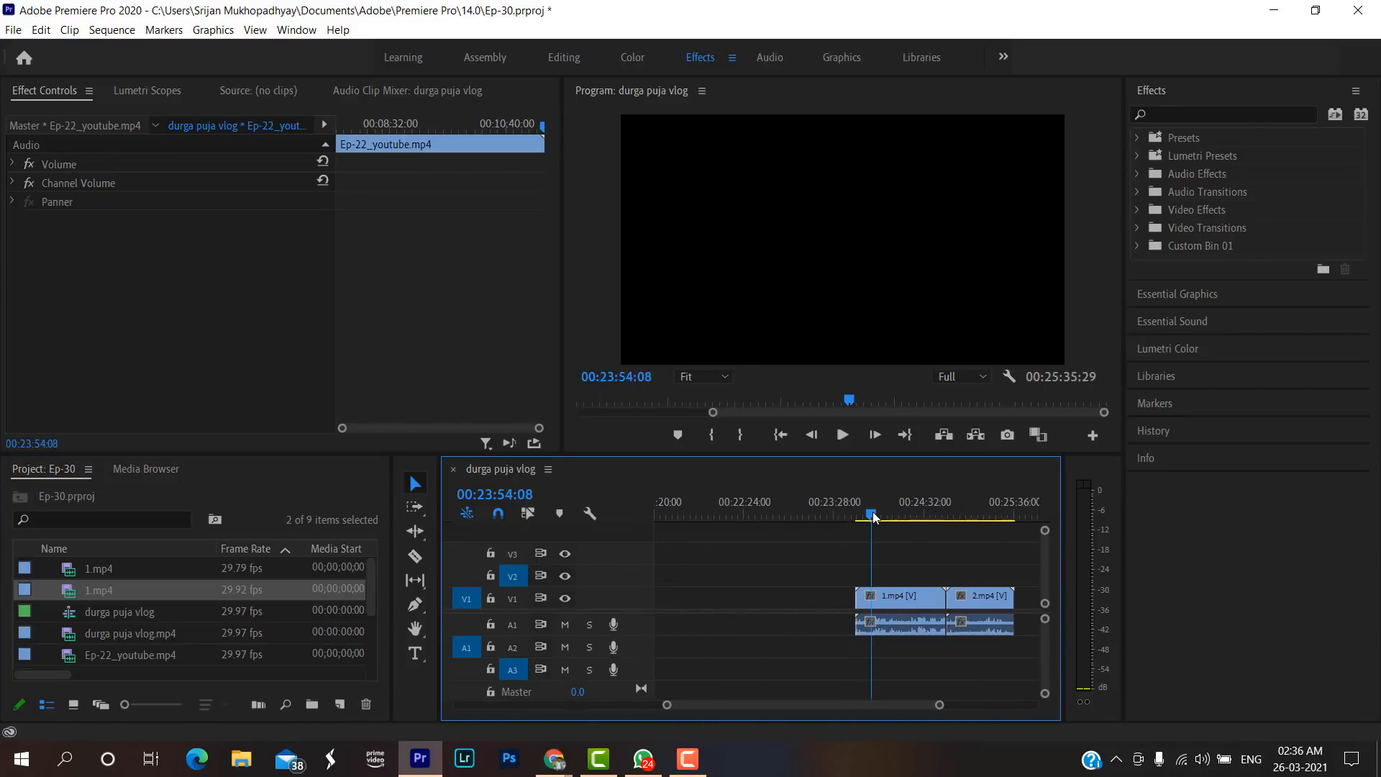
key(space)
click(958, 514)
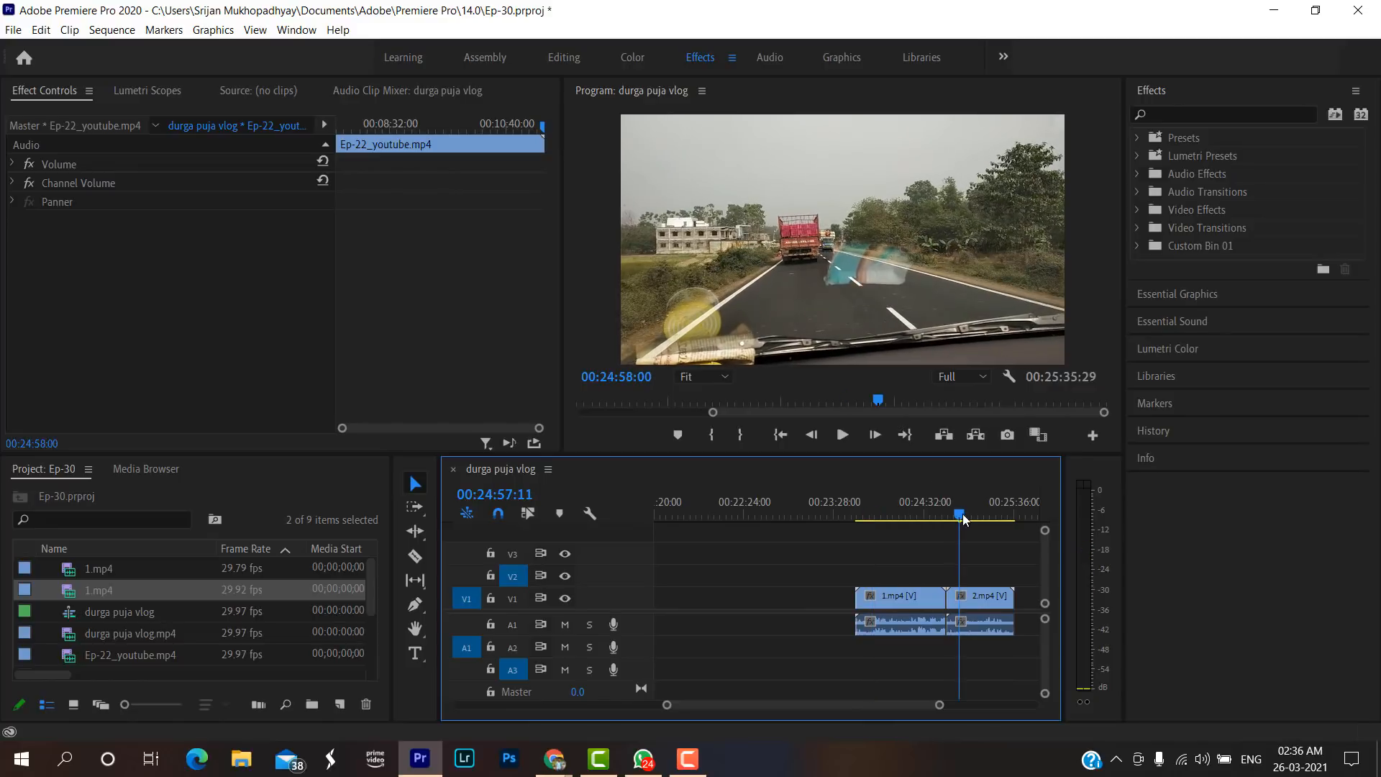
Select only the video of the placed 1.mp4 and 2.mp4, reduce their speed and apply Reverse Speed.
click(898, 597)
click(980, 596)
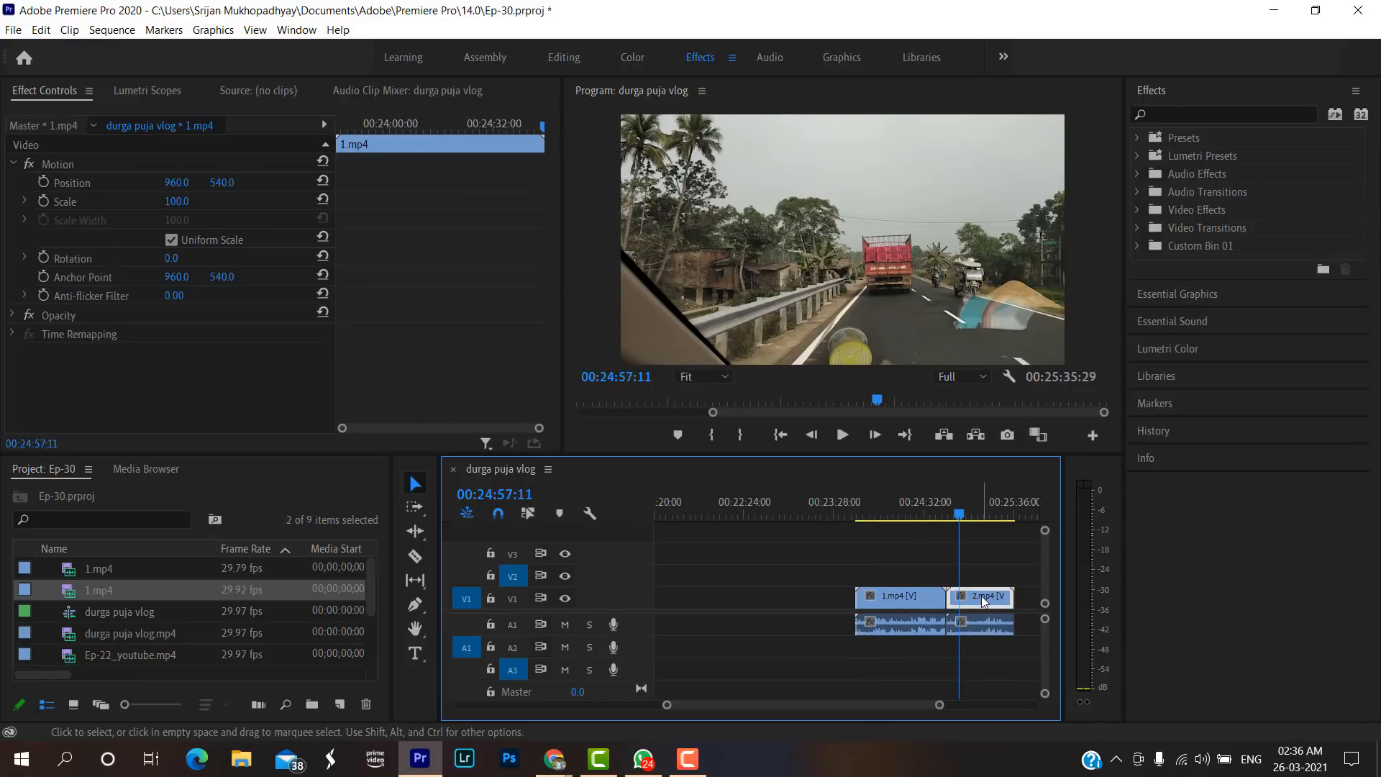
click(883, 595)
drag(859, 565, 972, 597)
right_click(933, 596)
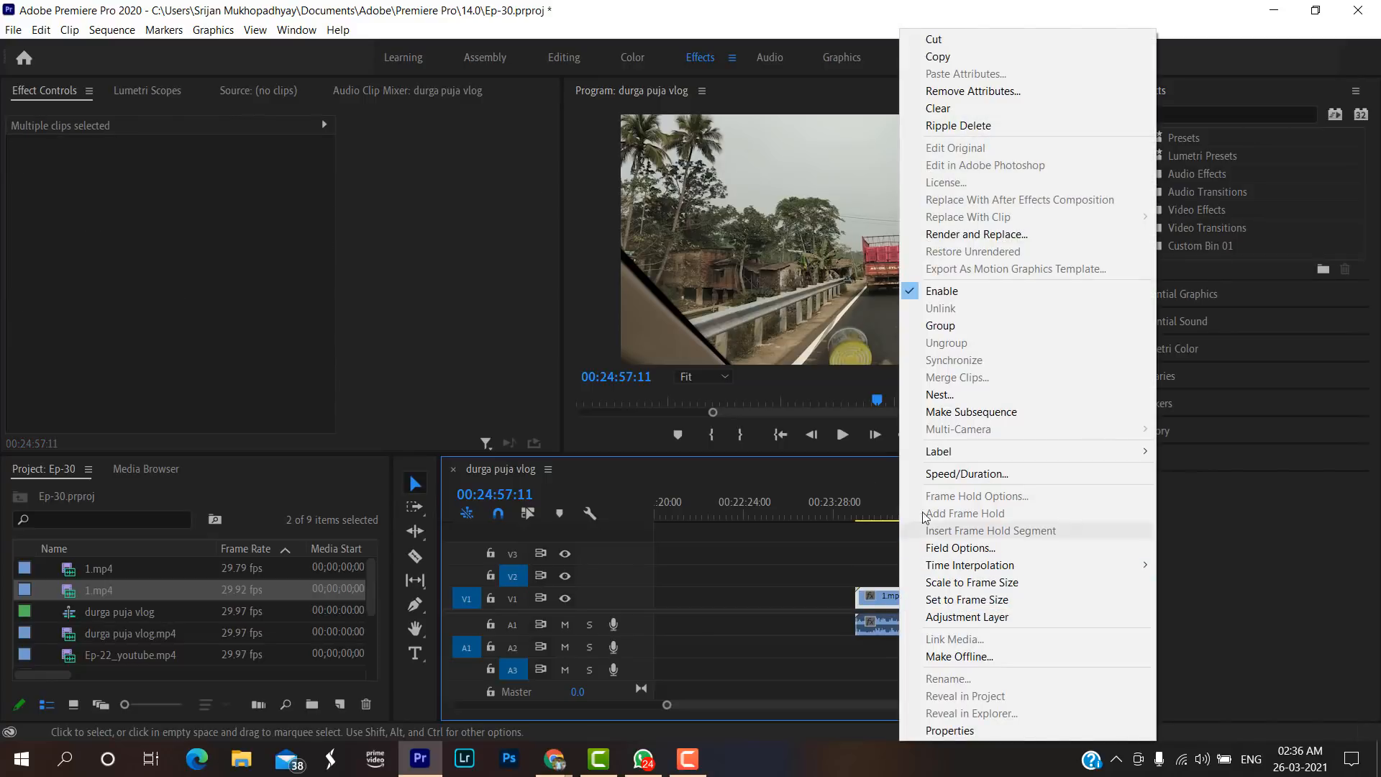
click(933, 475)
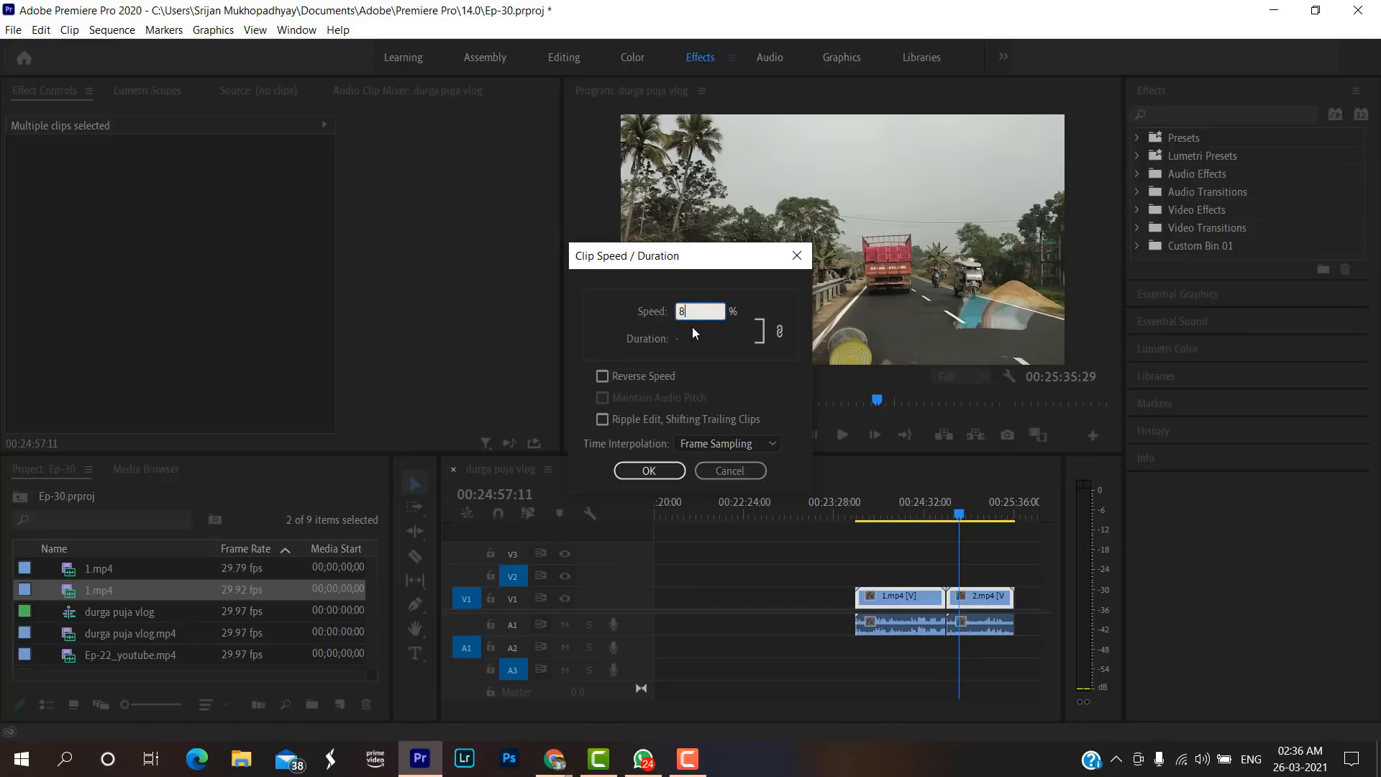
click(603, 375)
click(648, 472)
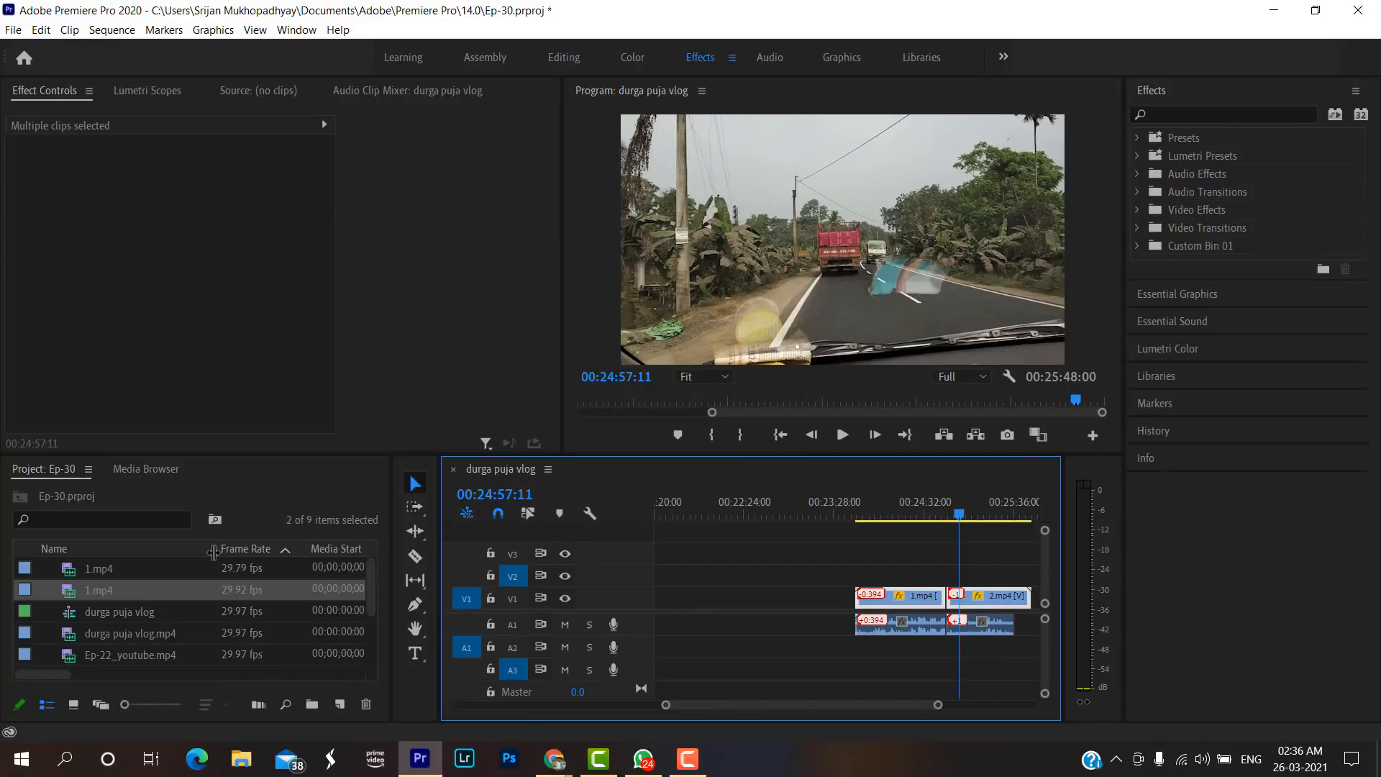
Place another 1.mp4 and 2.mp4 pair directly before the reversed clips and select the new 2.mp4's video and audio.
drag(175, 588, 842, 597)
key(ctrl+z)
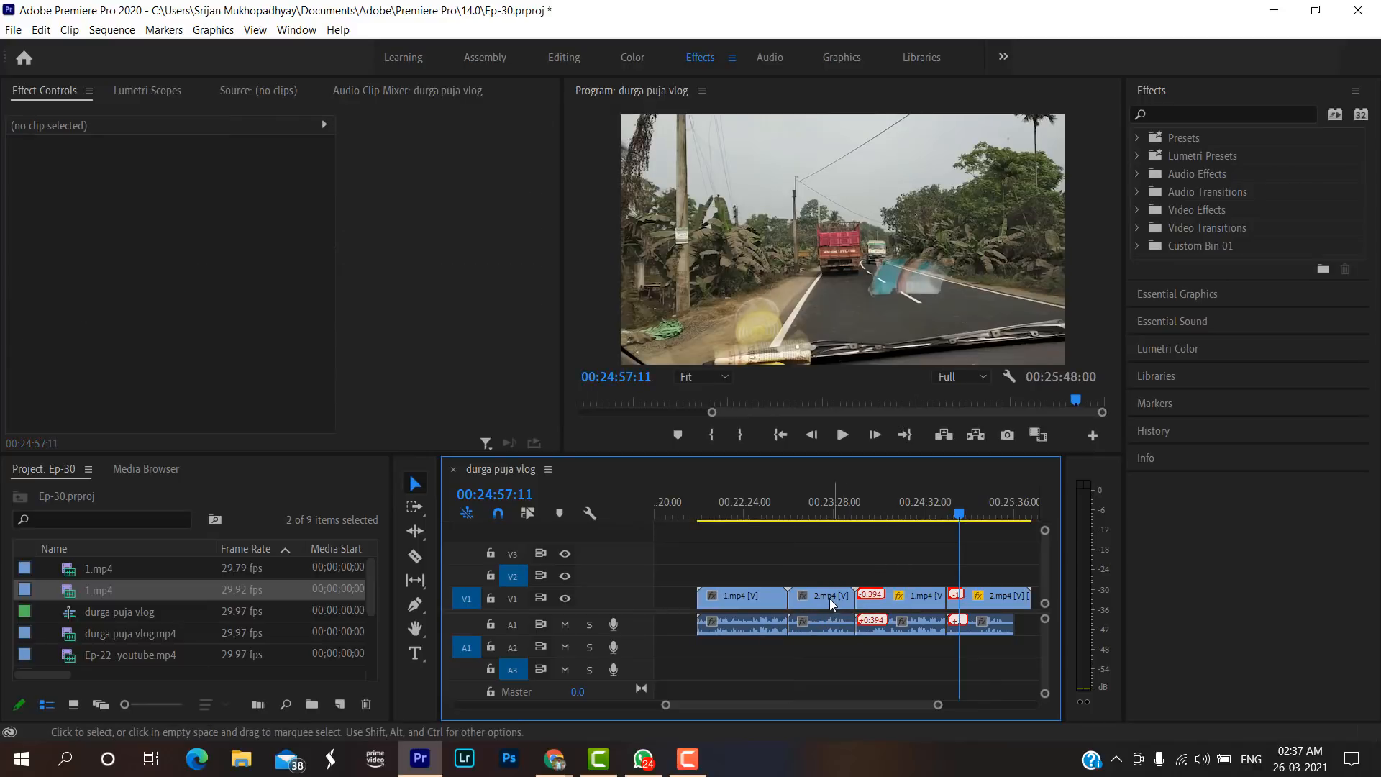
click(824, 599)
drag(821, 655, 812, 579)
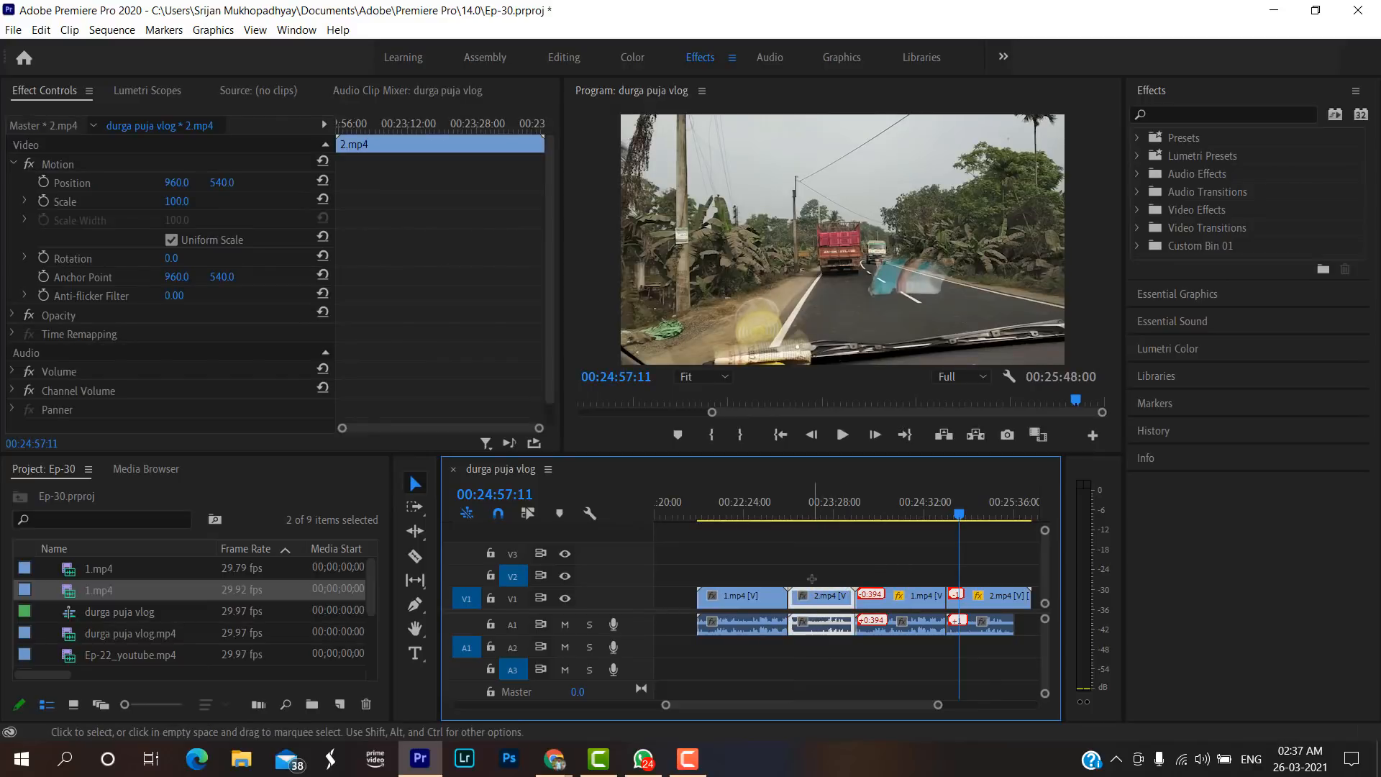
Delete the selected forward-playing 2.mp4 with its audio and close the gap it leaves before the reversed clips.
key(Delete)
click(818, 597)
key(Delete)
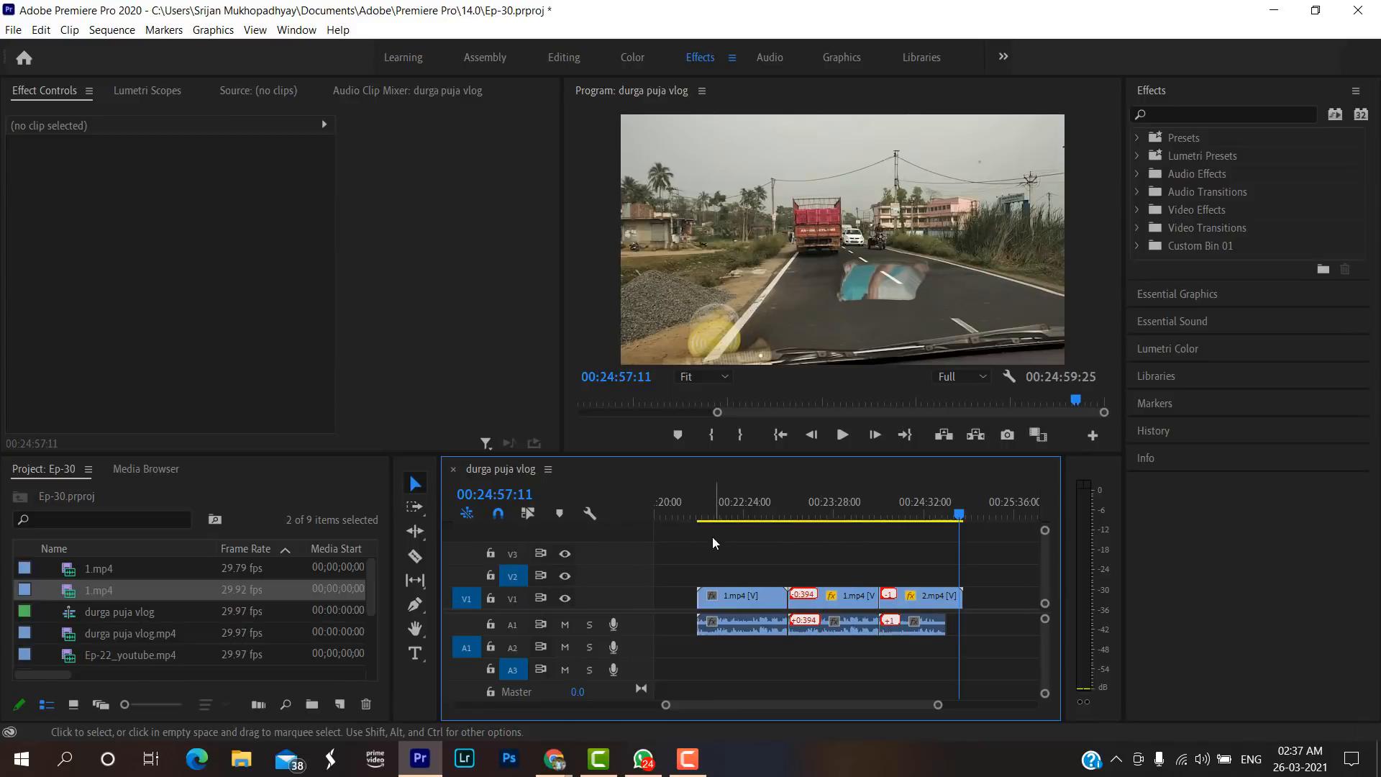
Play back the opening of the forward-playing 1.mp4 from its start at 00:21:51:25.
click(733, 514)
drag(734, 514, 697, 515)
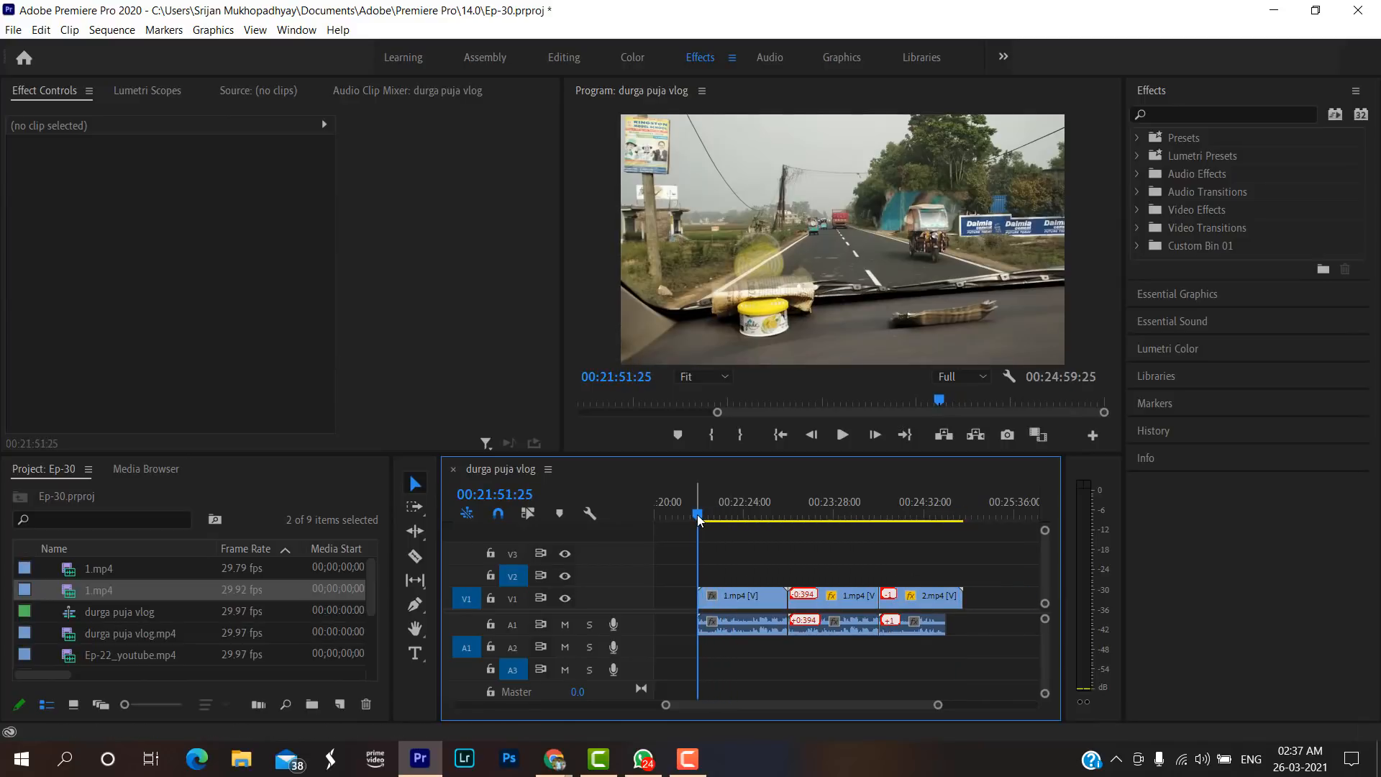
click(744, 594)
click(833, 597)
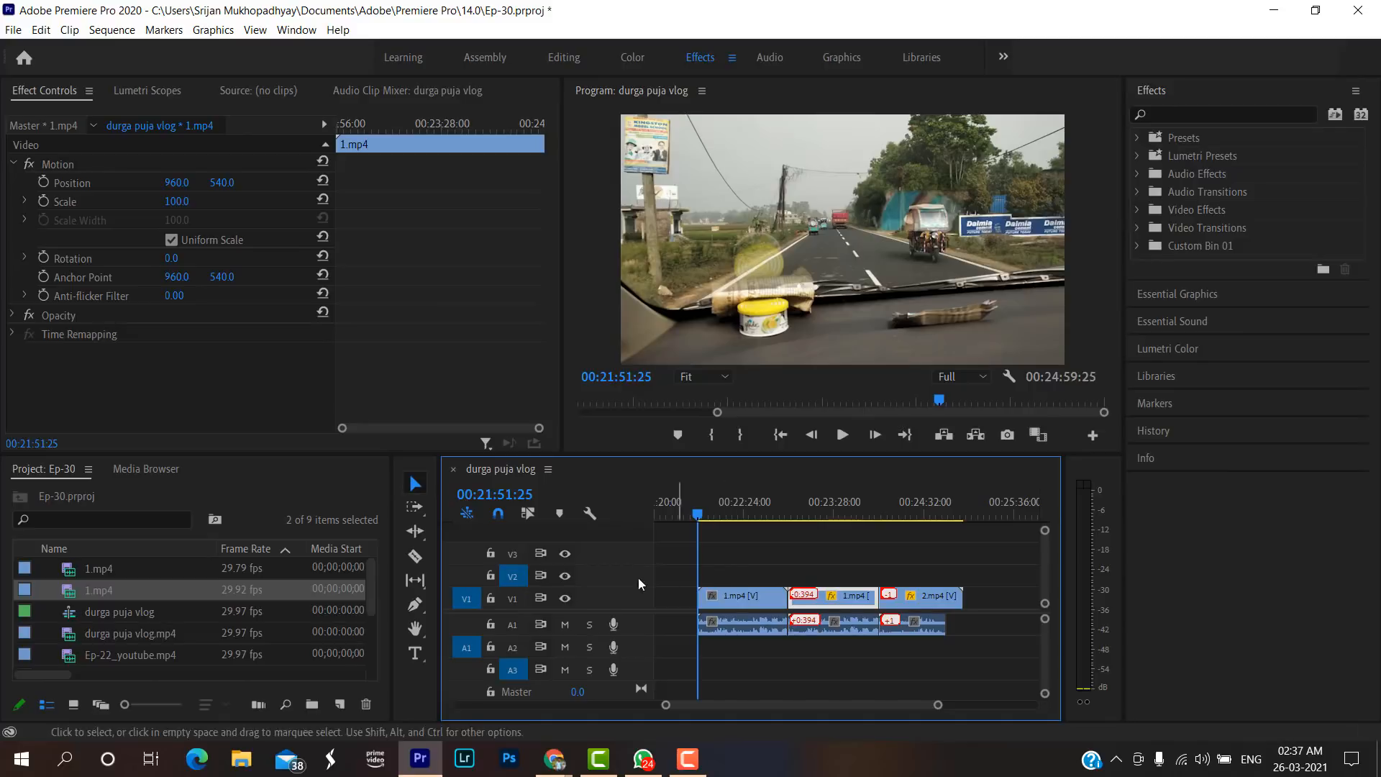
key(space)
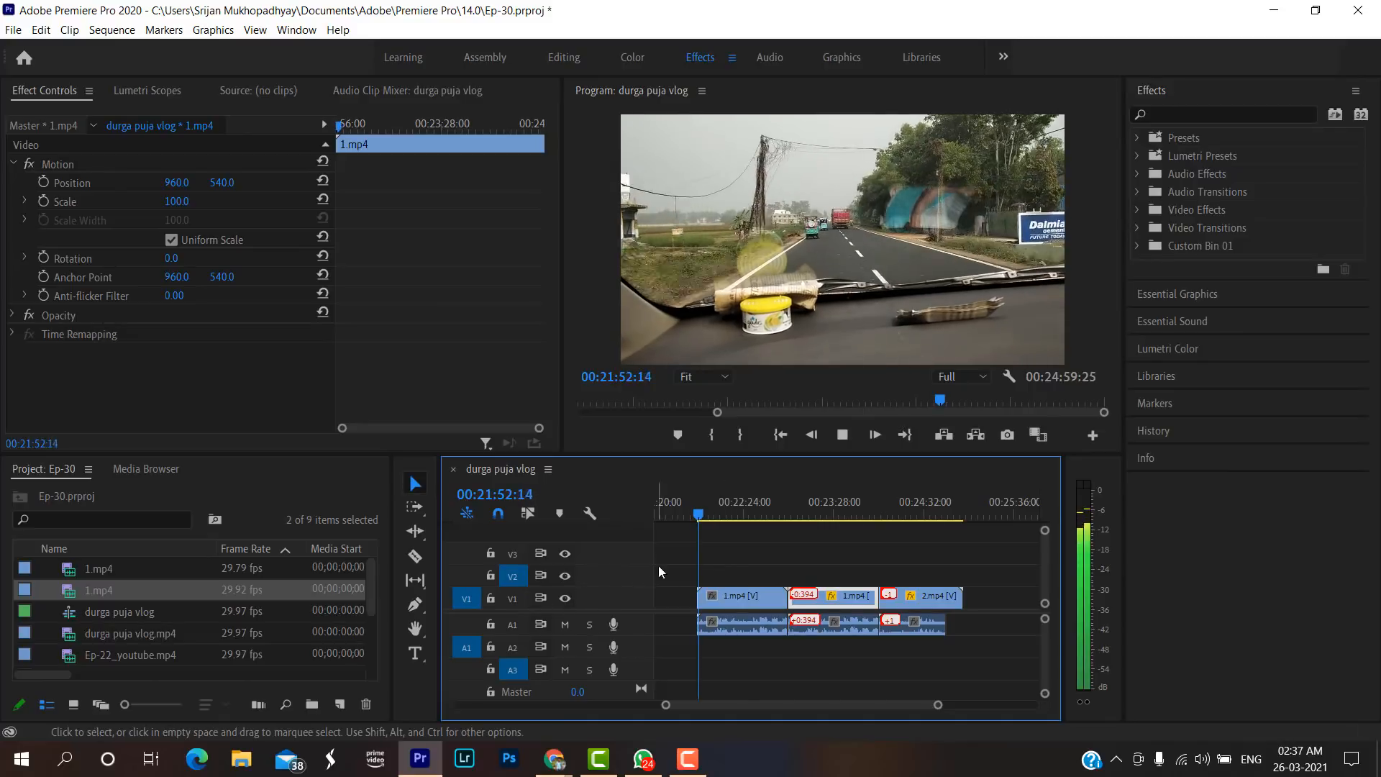
key(space)
key(space)
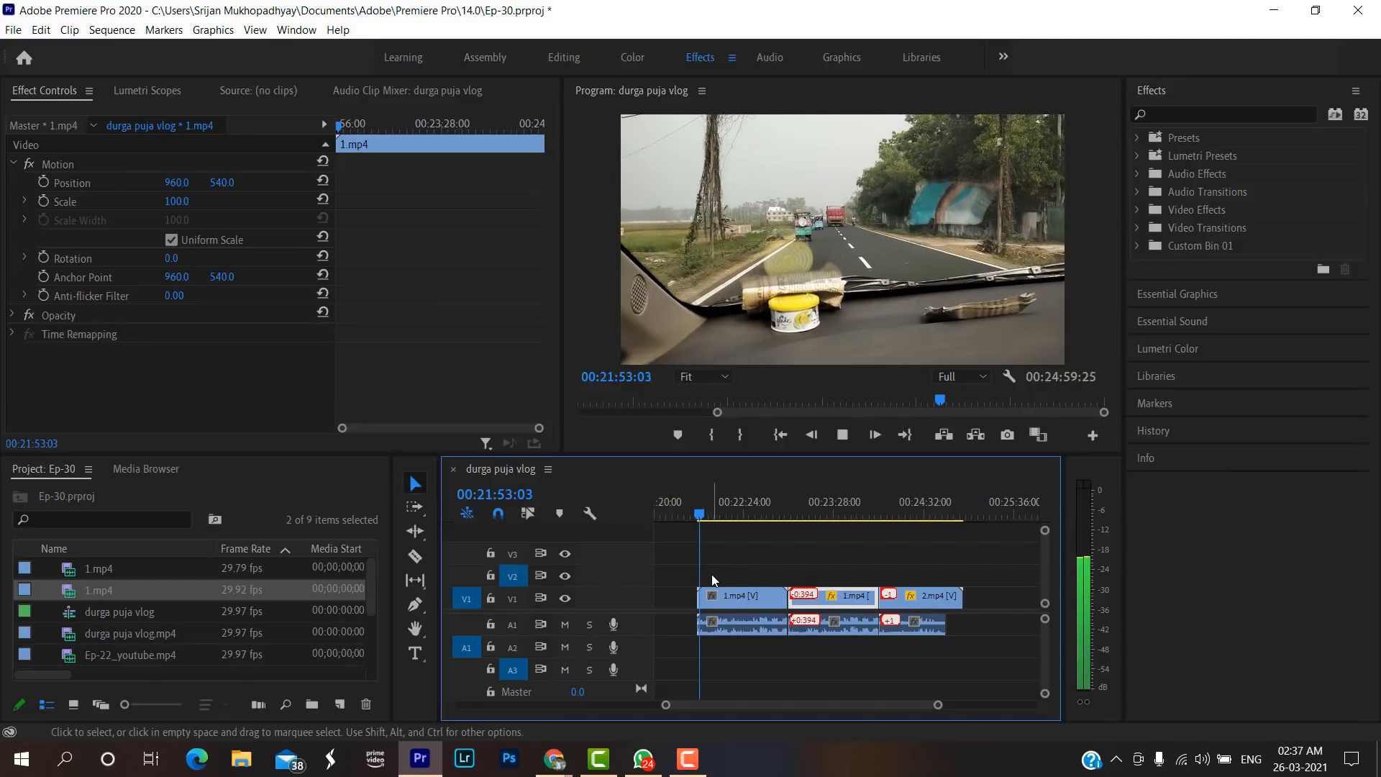
key(space)
Delete the A1 audio of the forward 1.mp4 and of the reversed 1.mp4 and 2.mp4, keeping their video.
alt+click(749, 623)
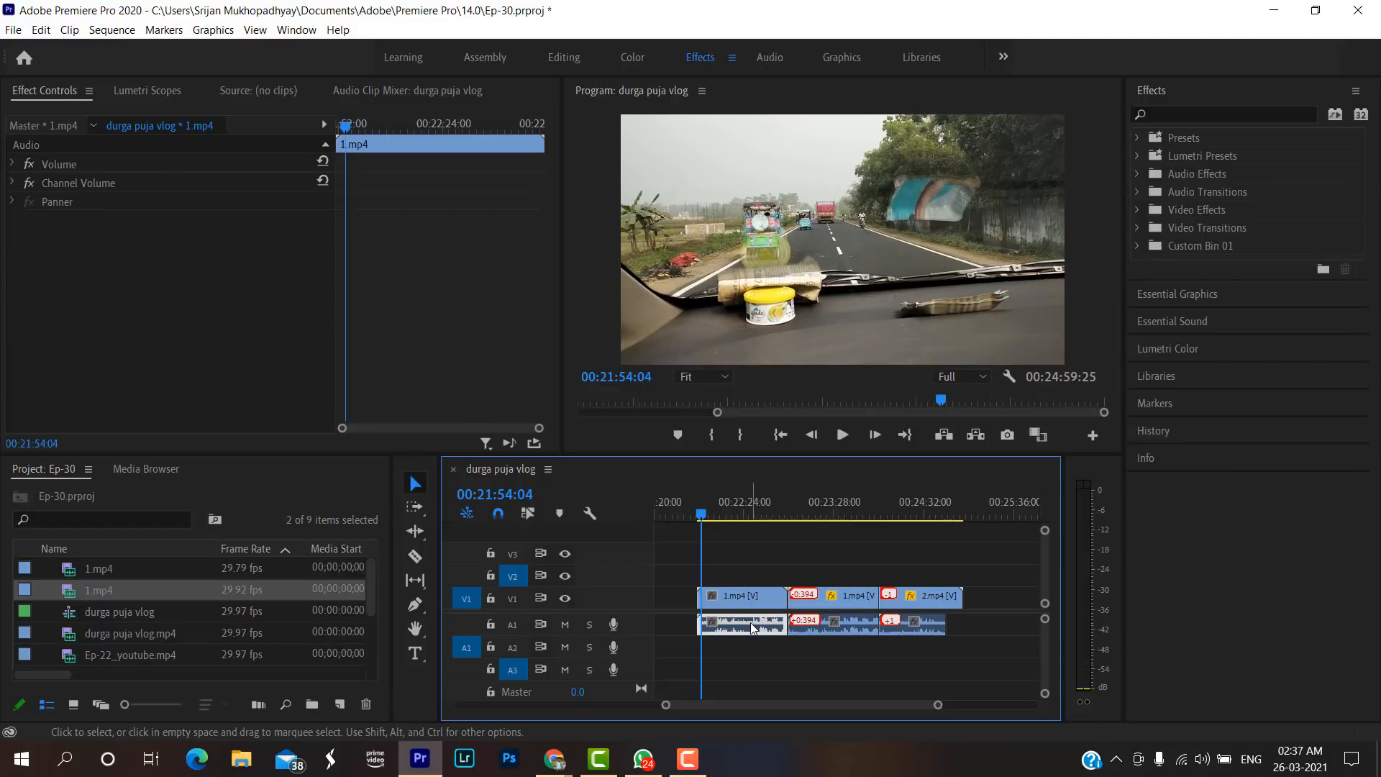
key(Delete)
alt+click(827, 626)
key(Delete)
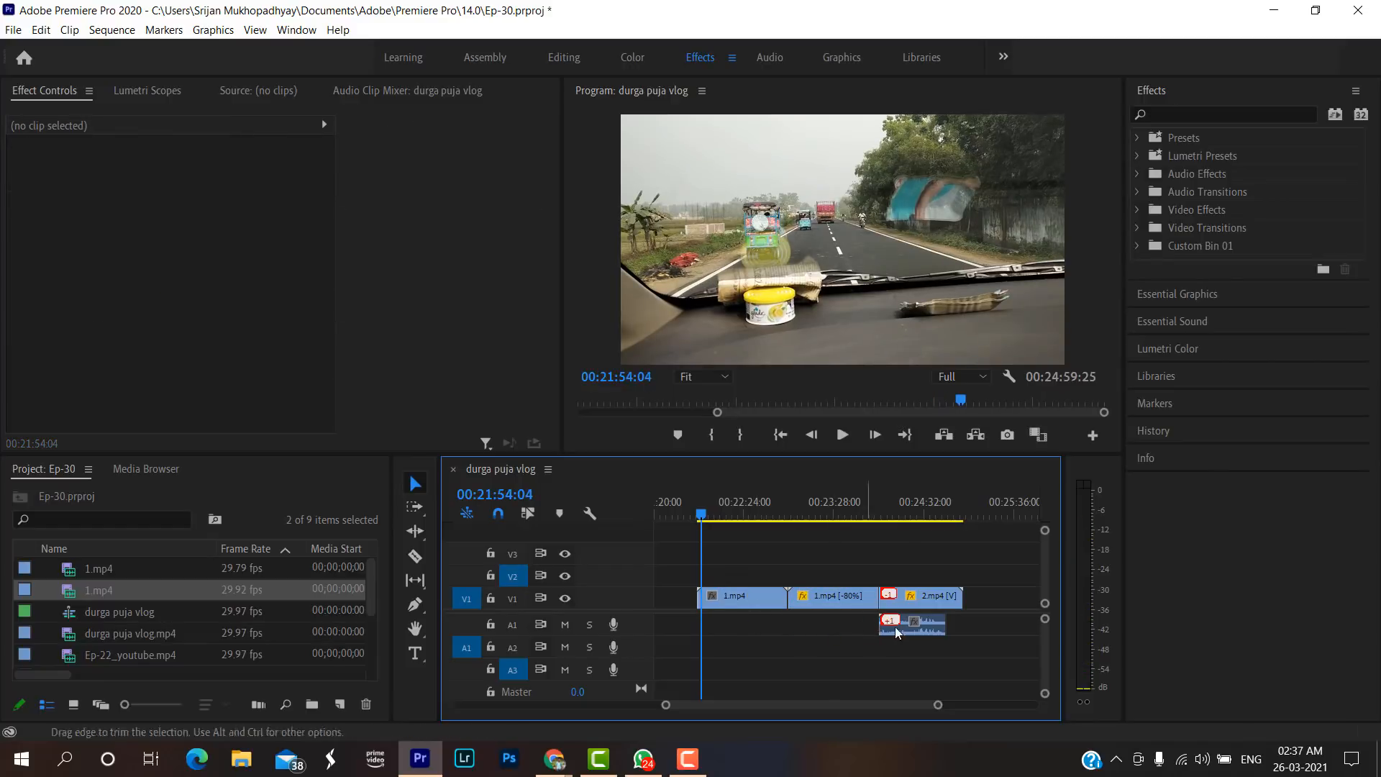
alt+click(908, 628)
key(Delete)
Split the forward 1.mp4 at 00:22:00:04, delete the part after the cut and close the gap.
key(space)
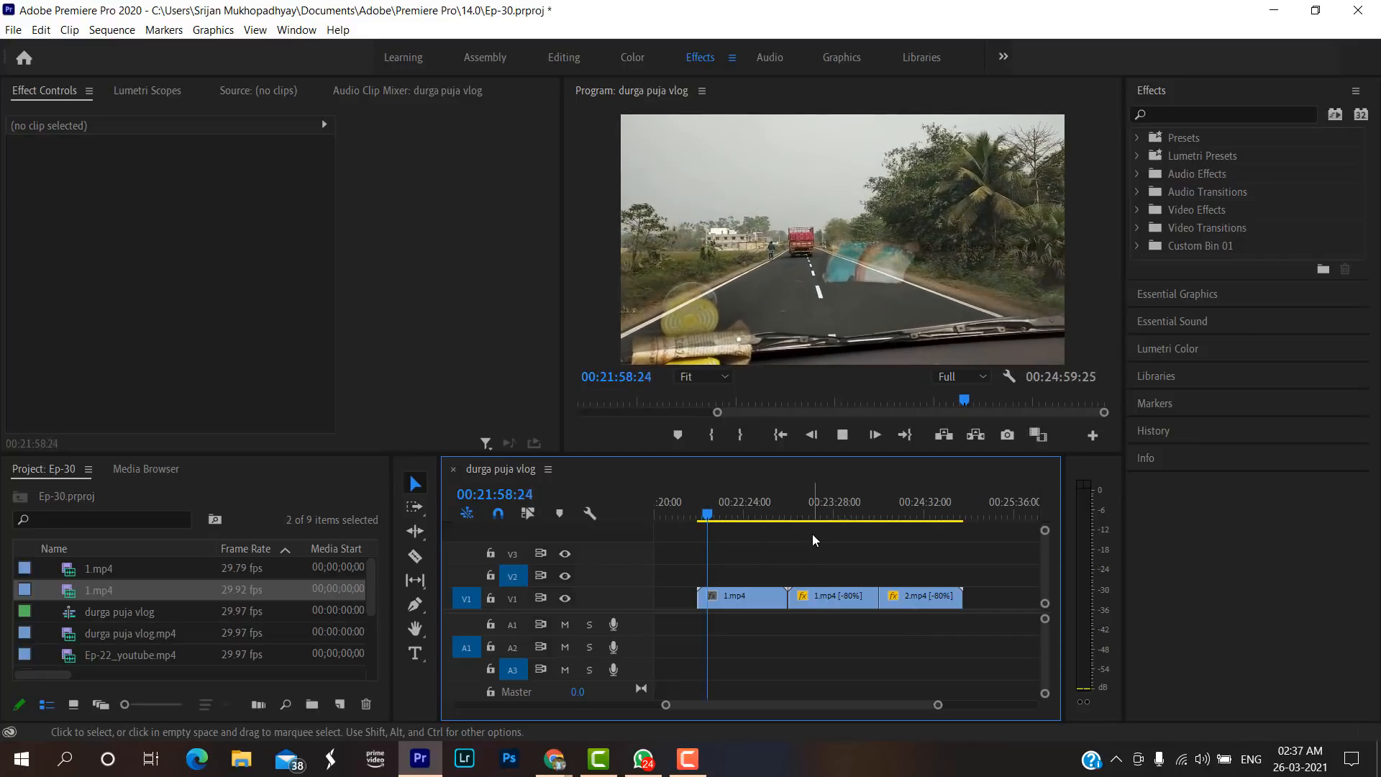
key(space)
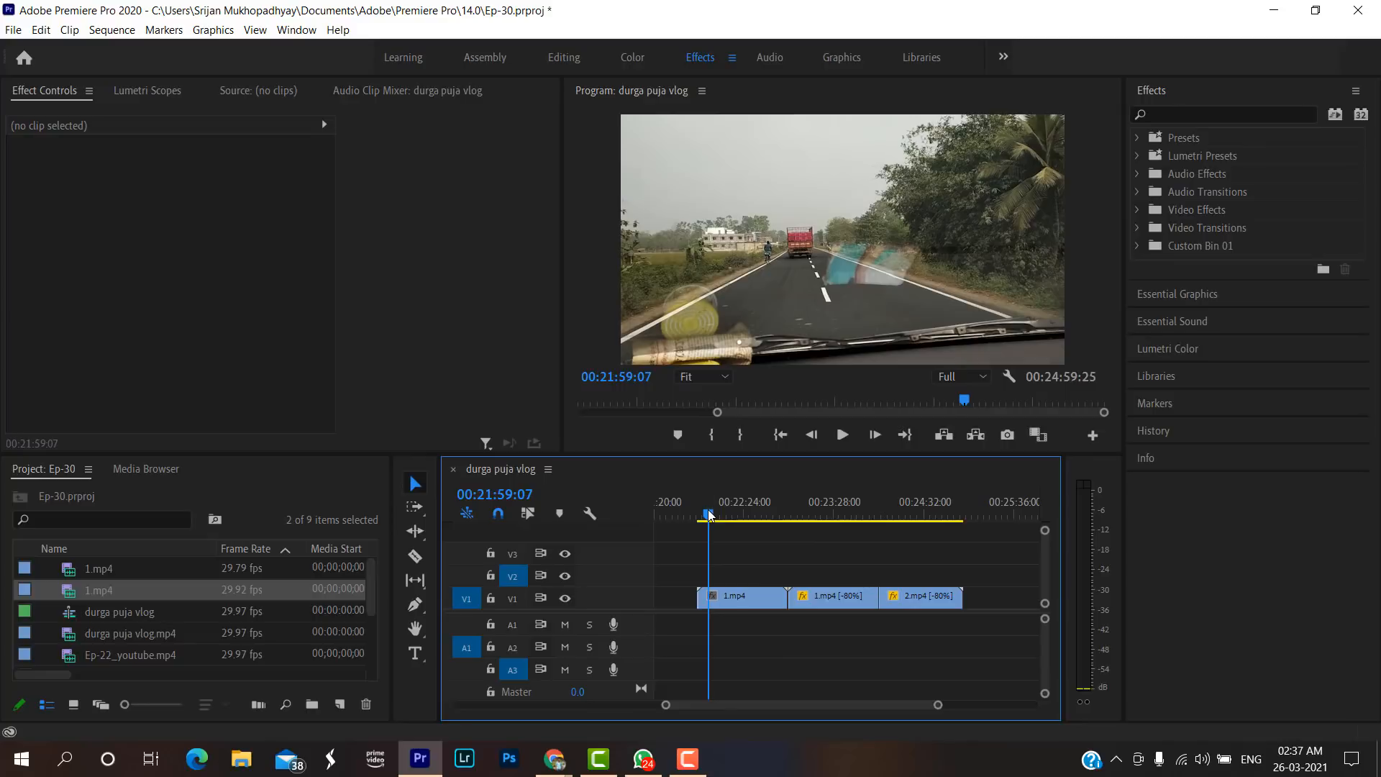
mouse_move(710, 515)
mouse_down()
mouse_move(731, 515)
mouse_move(711, 520)
mouse_up()
key(c)
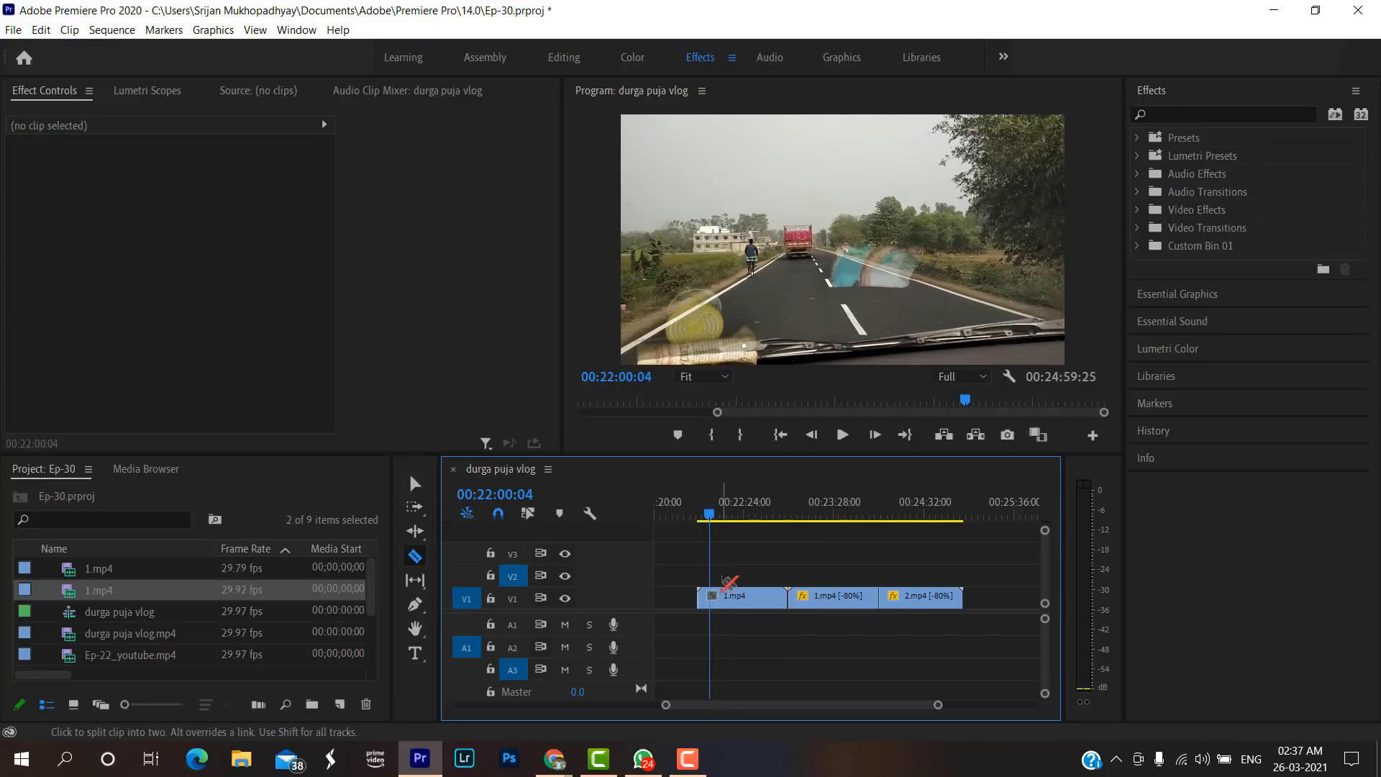
click(712, 595)
key(v)
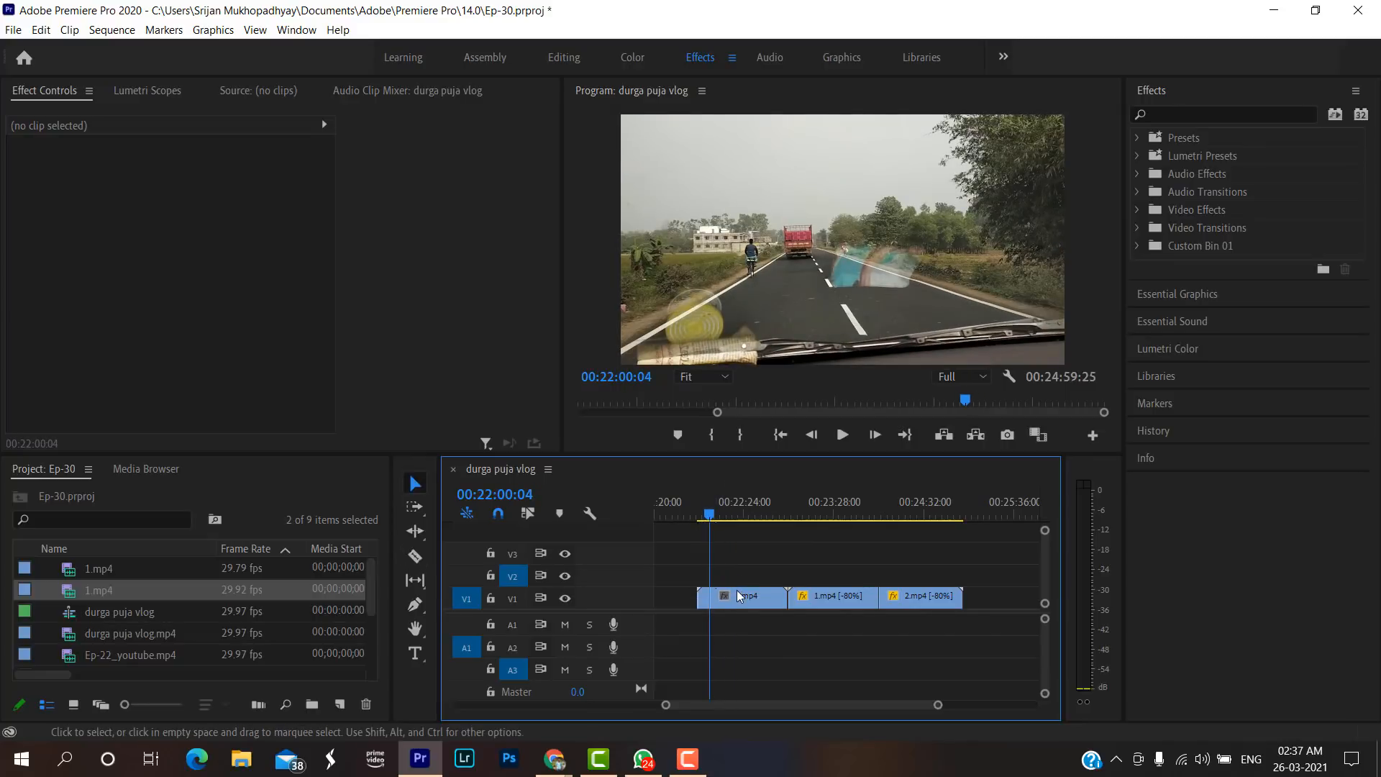
click(740, 596)
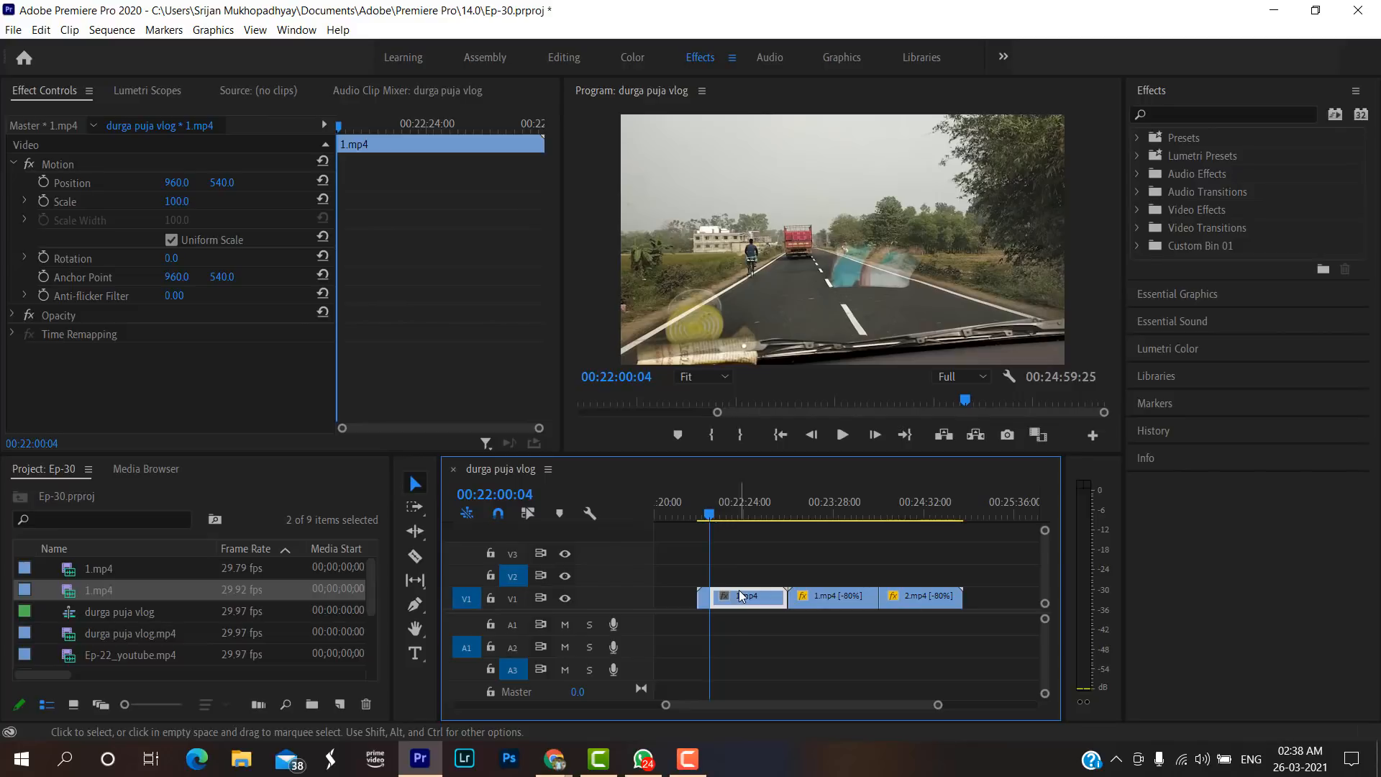
key(Delete)
click(741, 596)
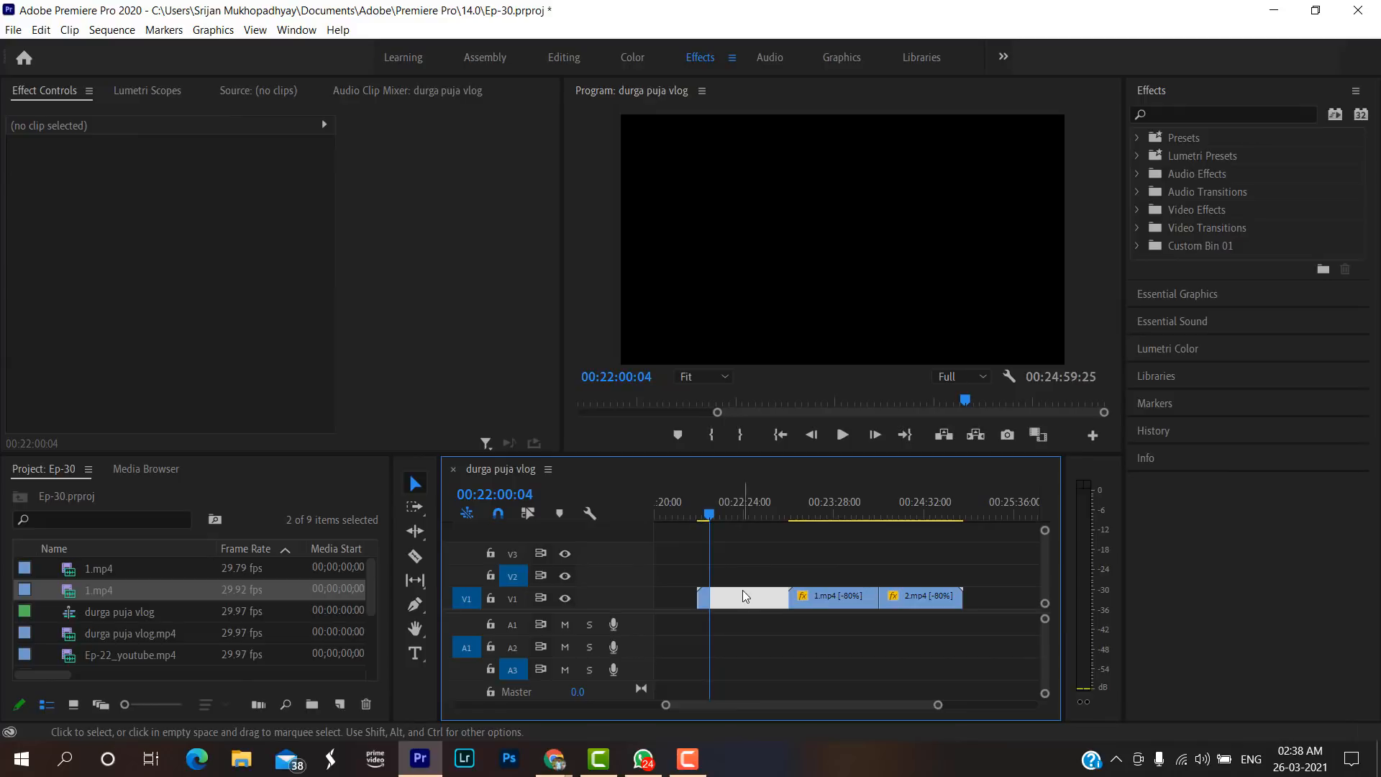
key(Delete)
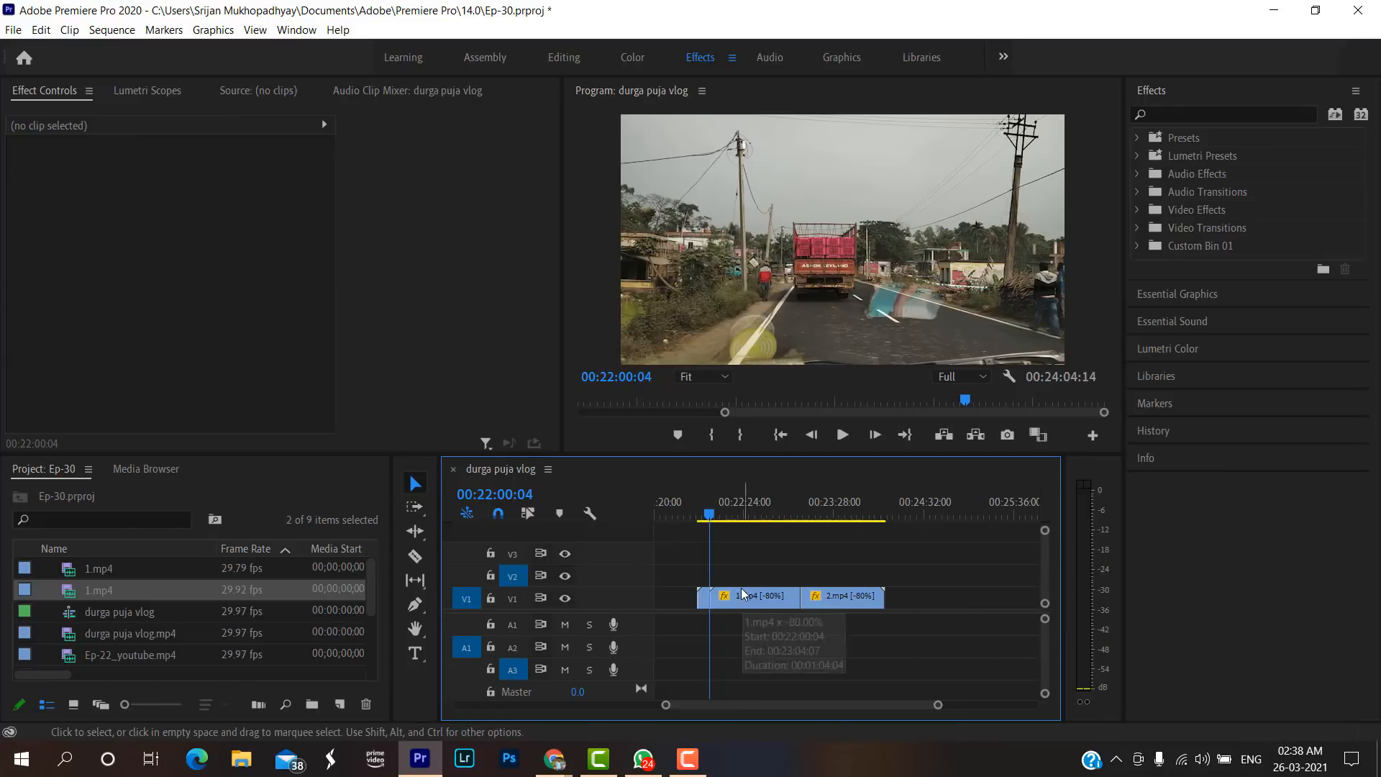
Preview the transition from the short forward 1.mp4 piece into the reversed 1.mp4, starting at 00:21:55:01.
click(703, 516)
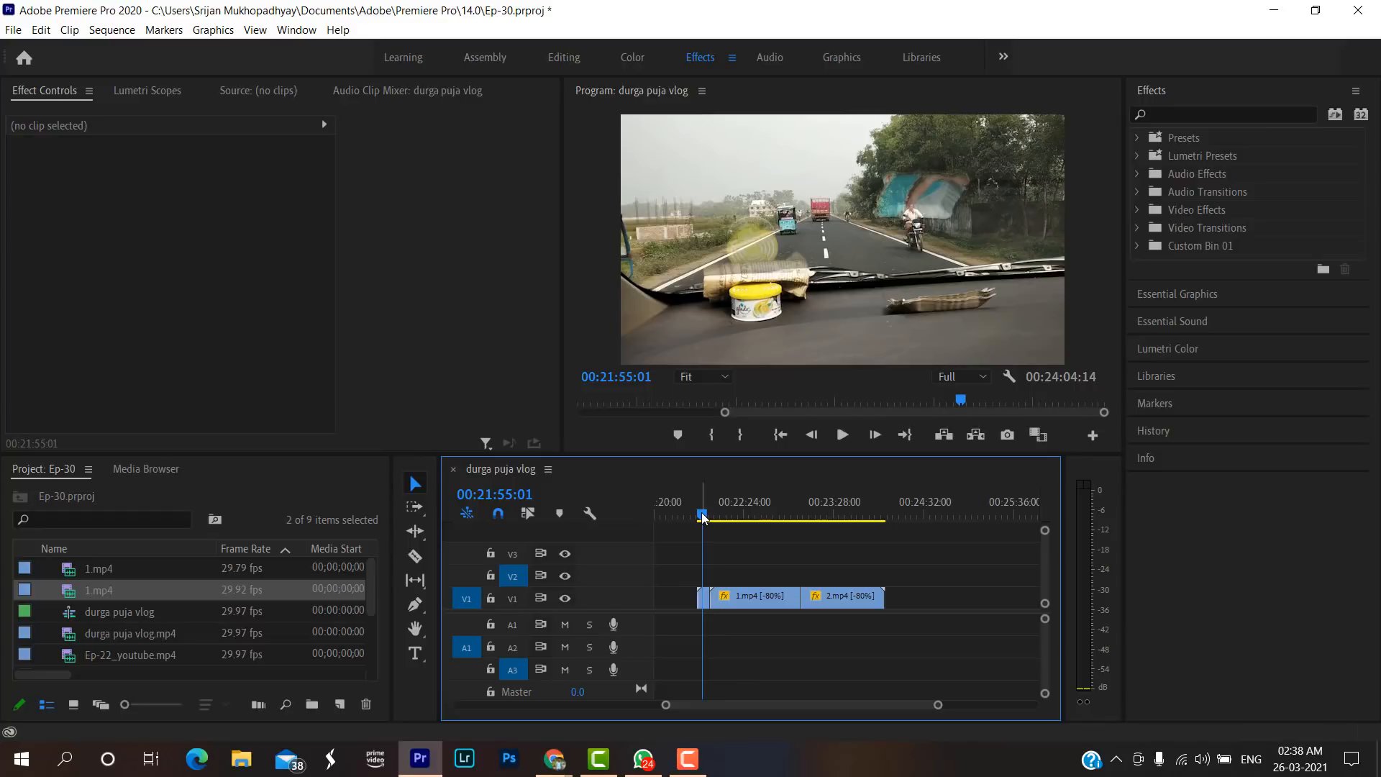
key(space)
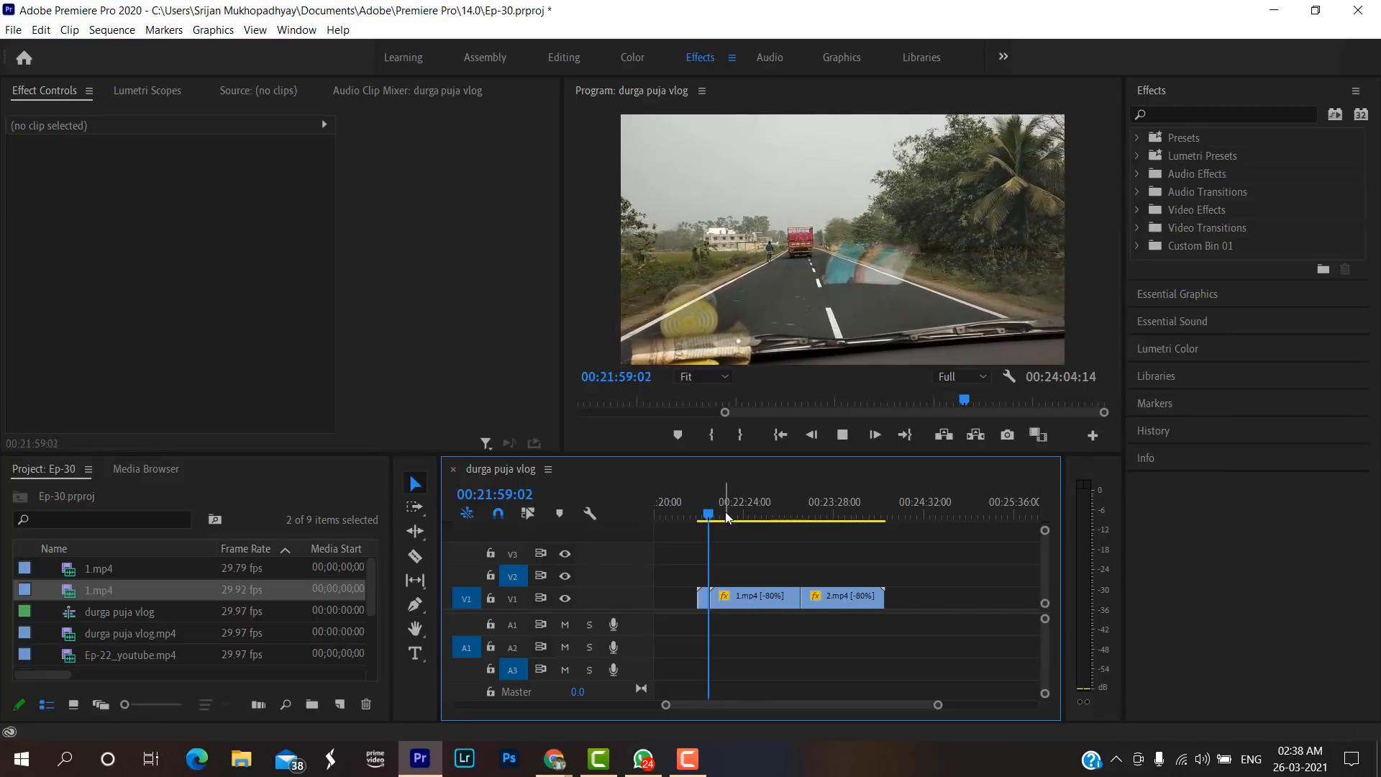
click(722, 515)
key(space)
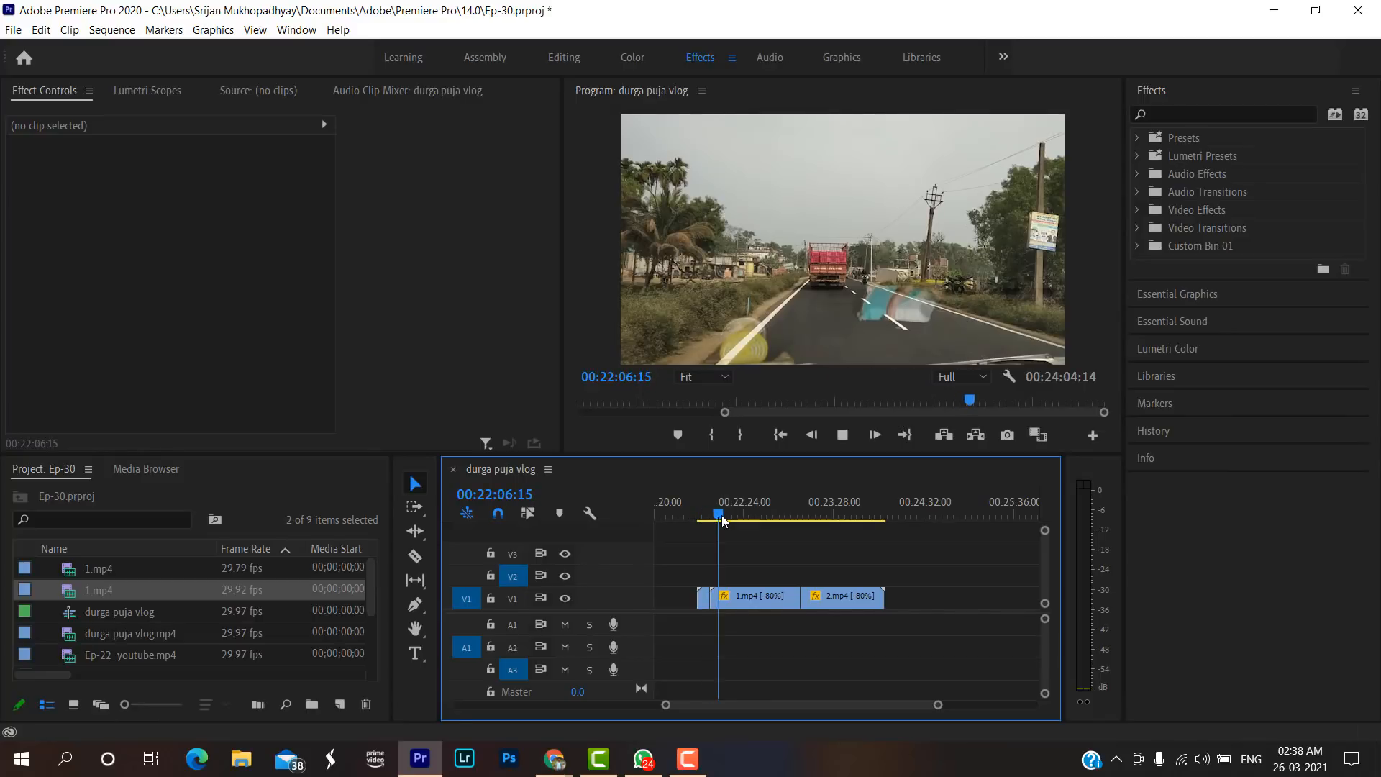
Split the reversed 1.mp4 at 00:22:46:20 and delete the part after the cut.
click(729, 515)
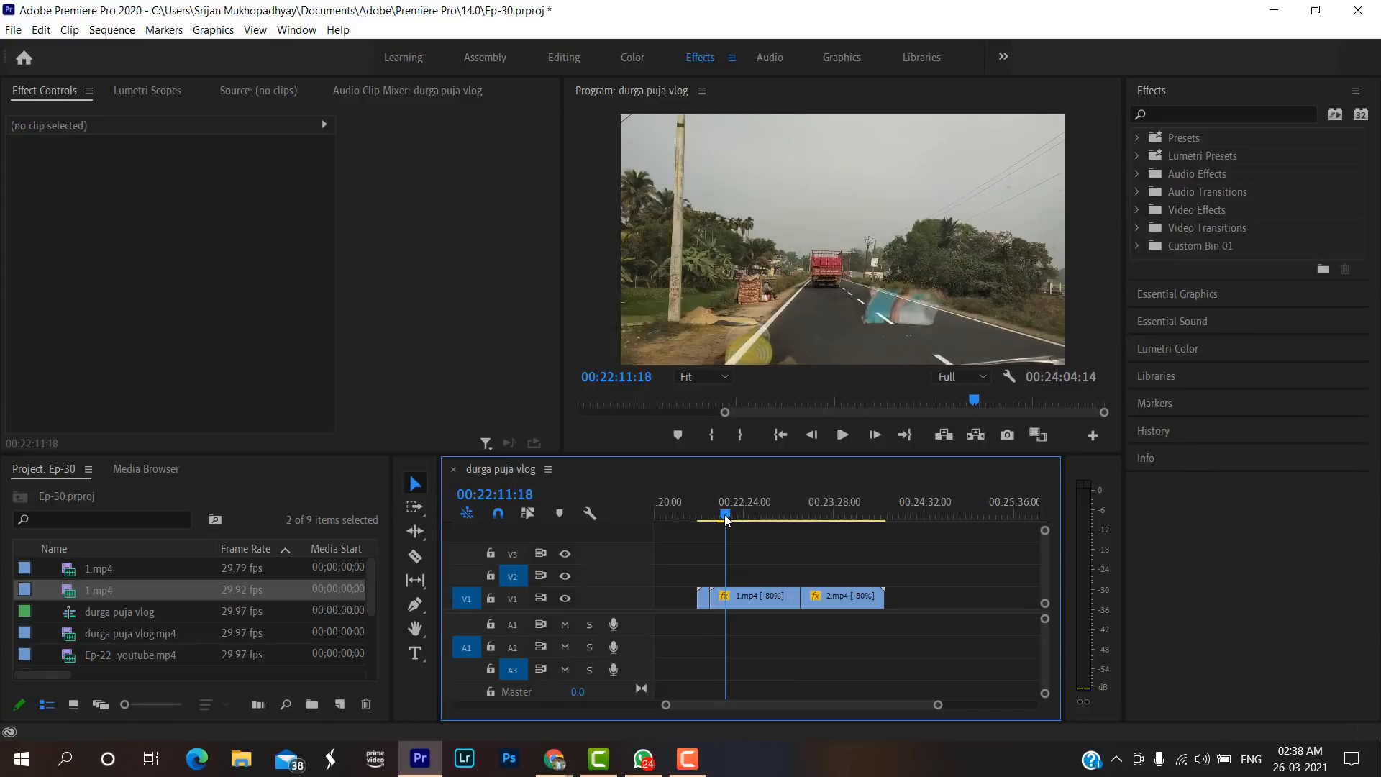
click(731, 514)
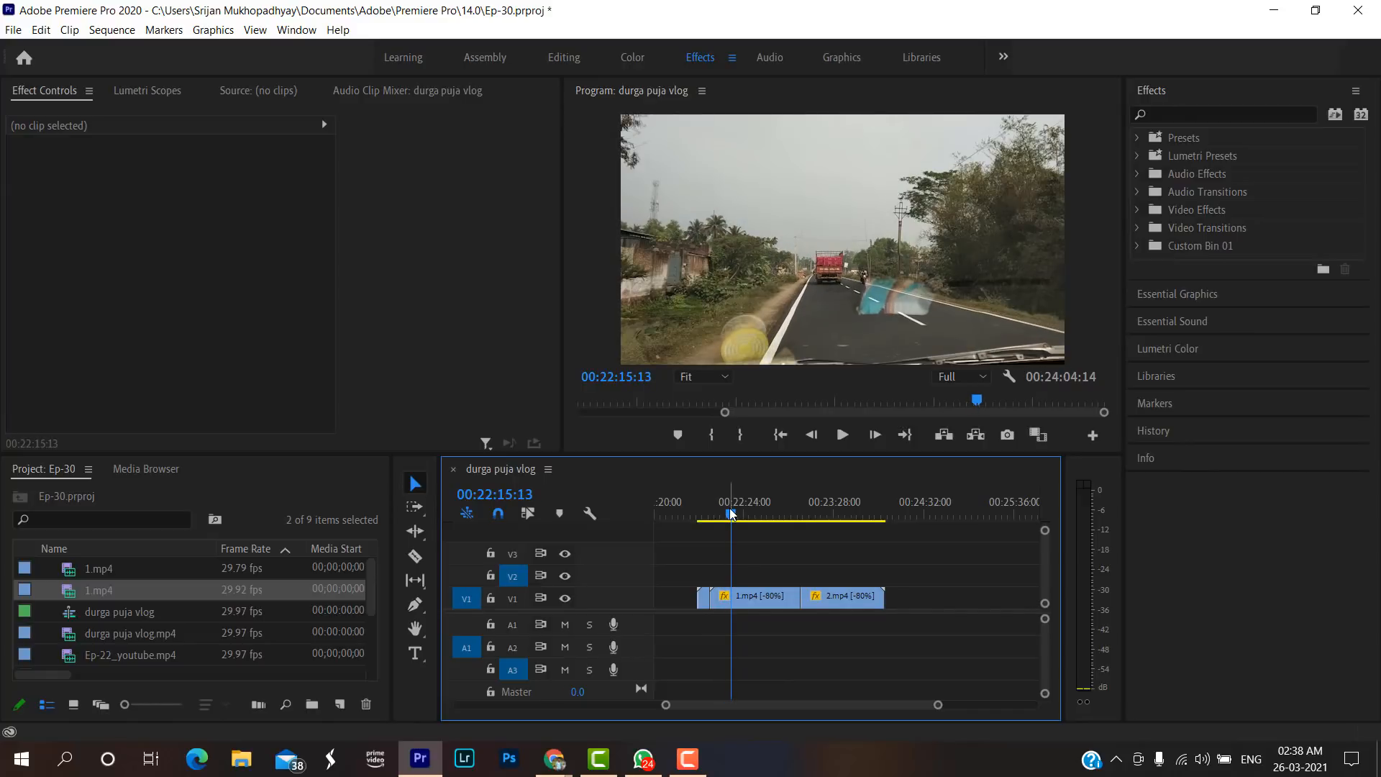
drag(731, 514, 775, 518)
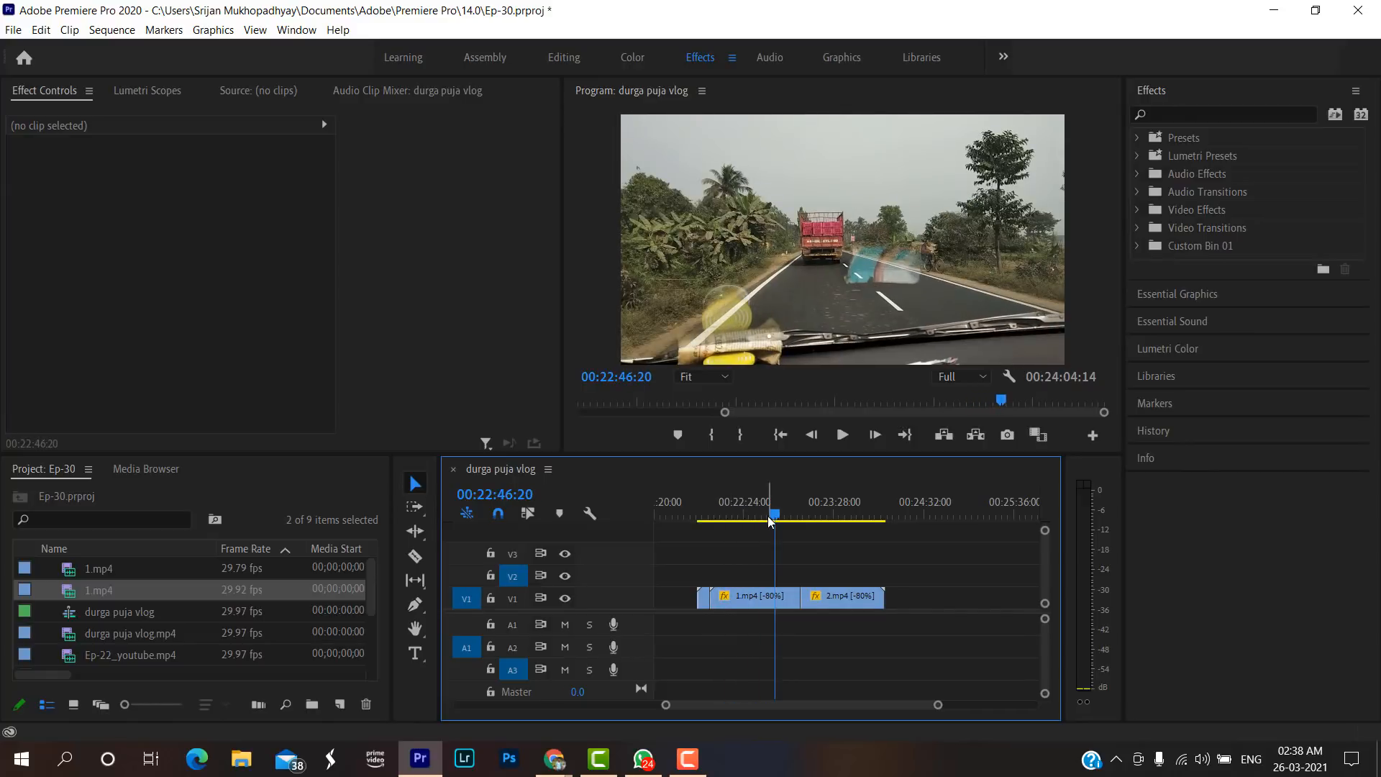
key(c)
click(777, 594)
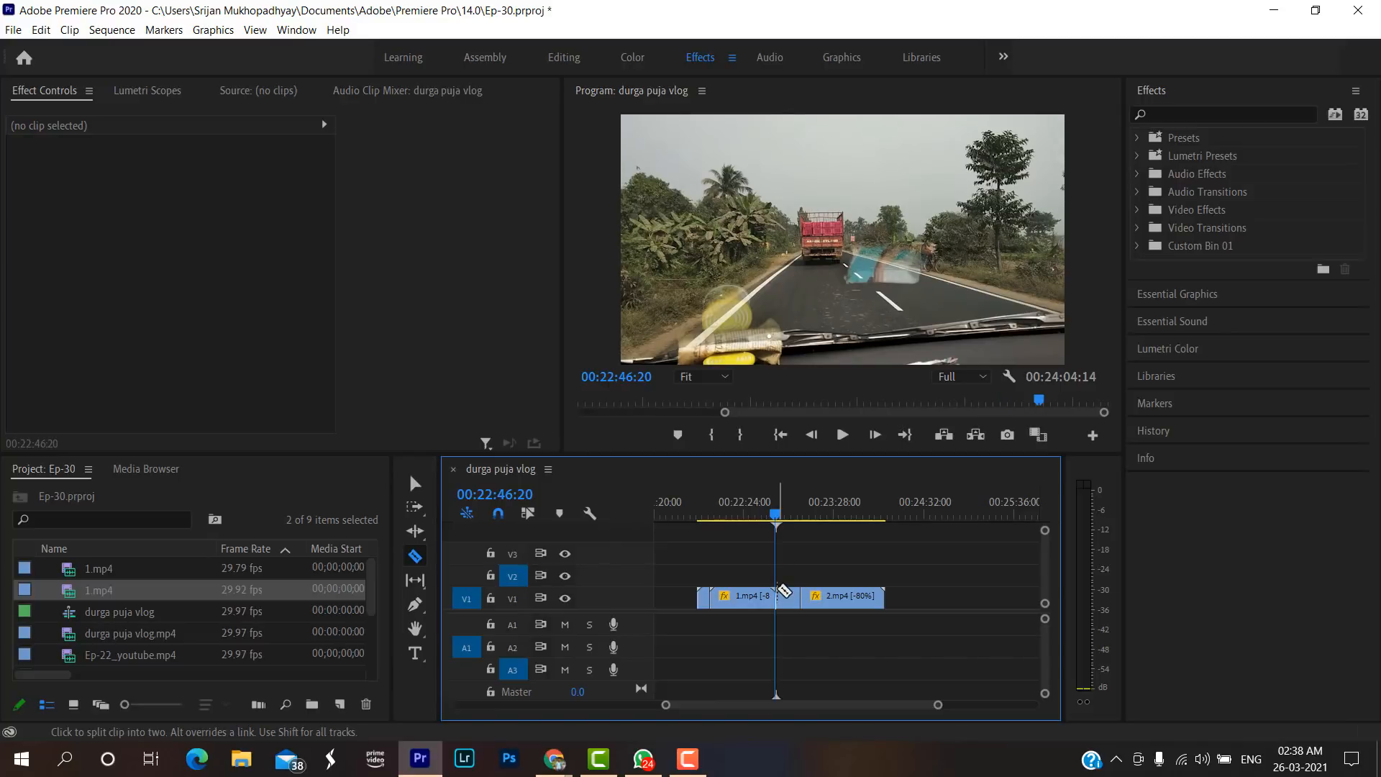
key(v)
click(787, 599)
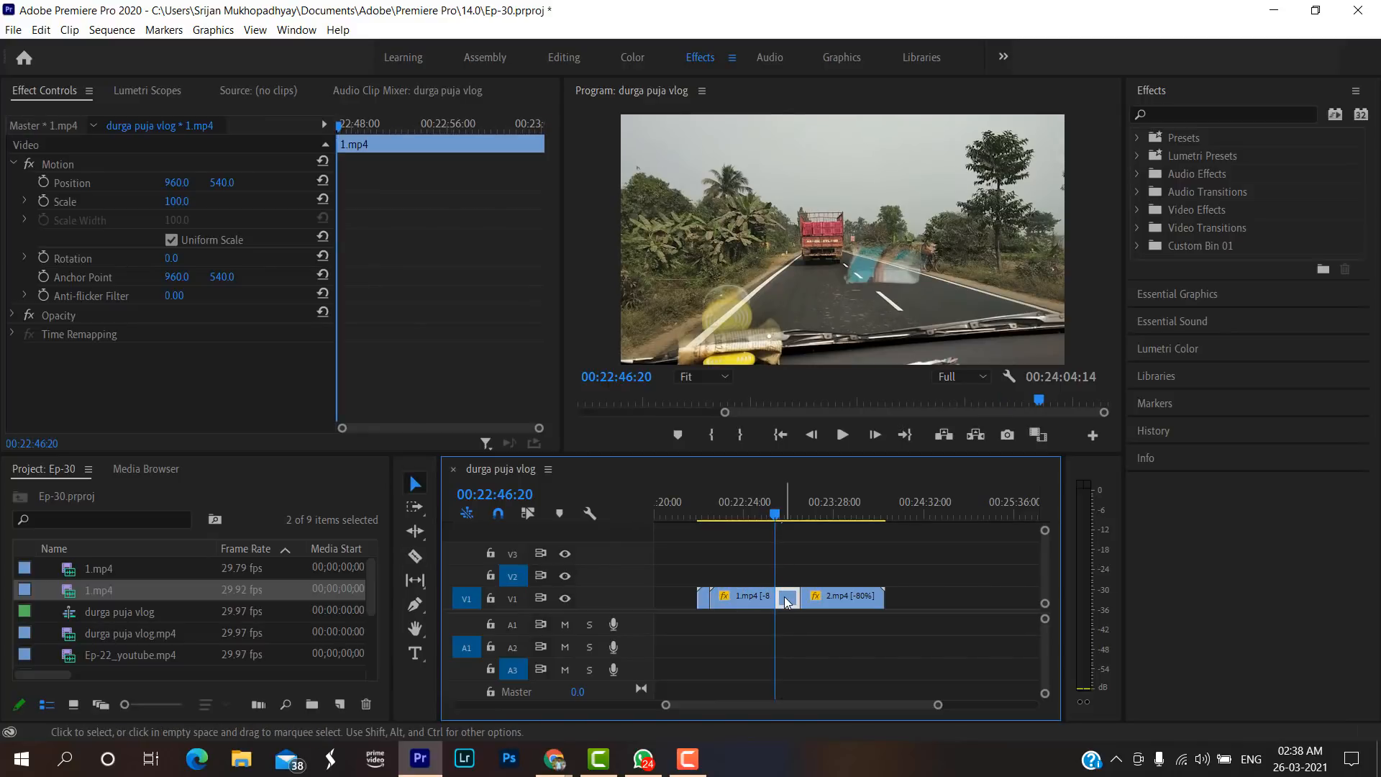
key(Delete)
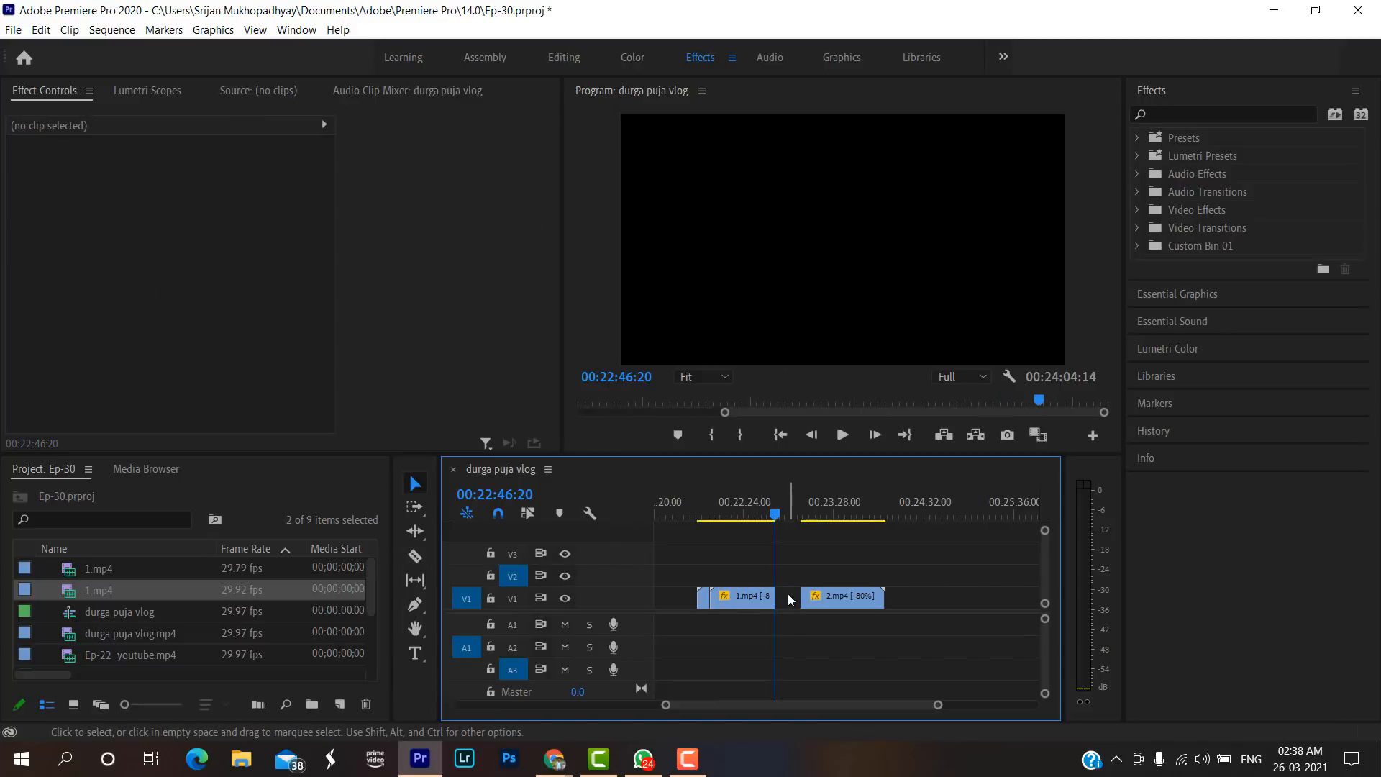
Set the speed of the trimmed reversed 1.mp4 to 150%, keeping Reverse Speed enabled.
click(753, 596)
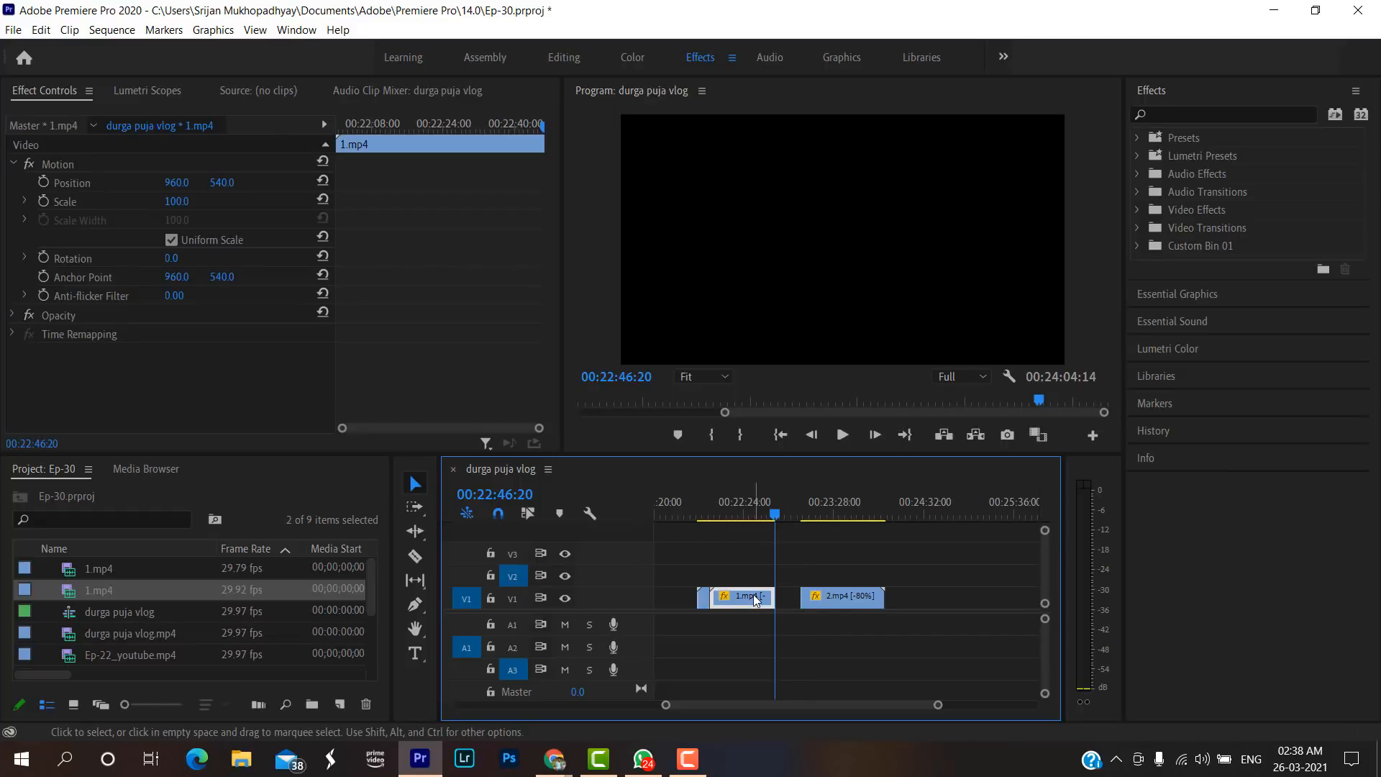
key(c)
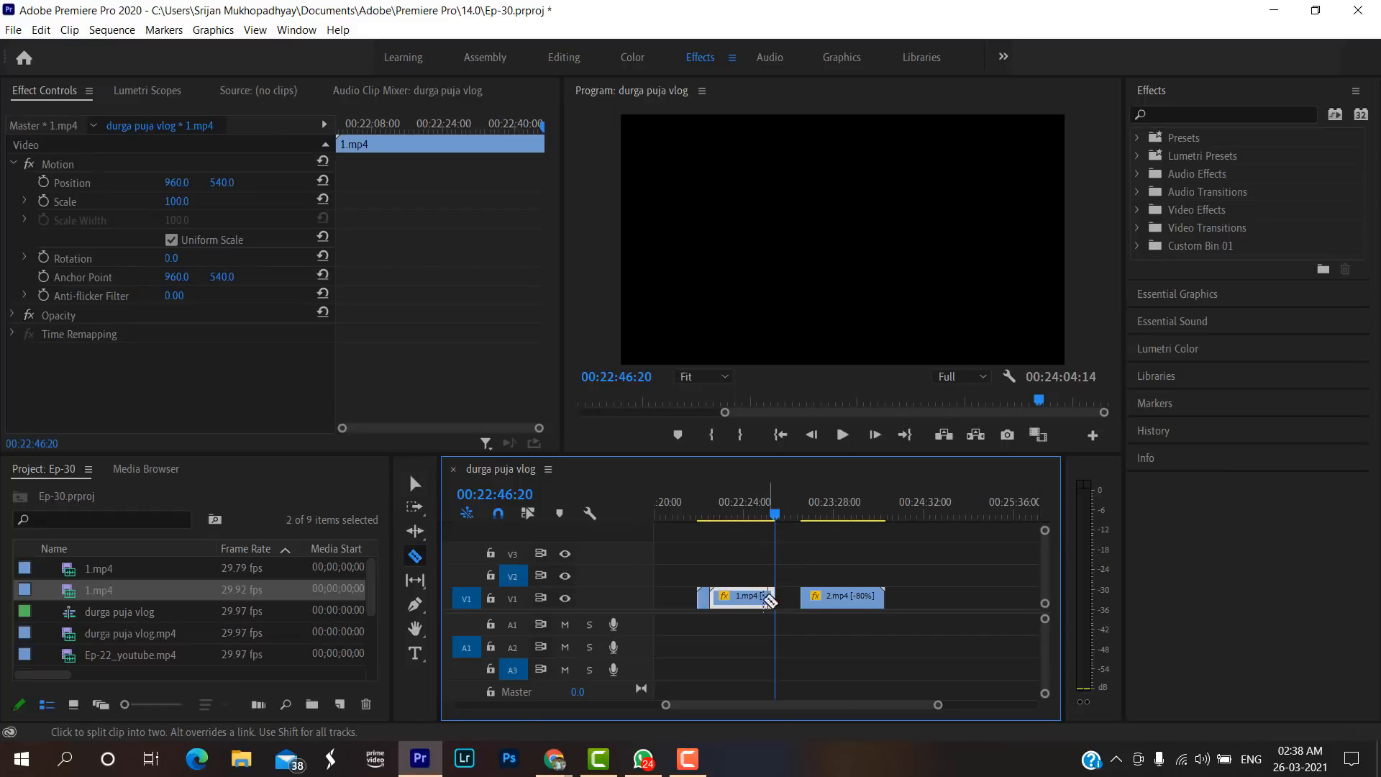
key(v)
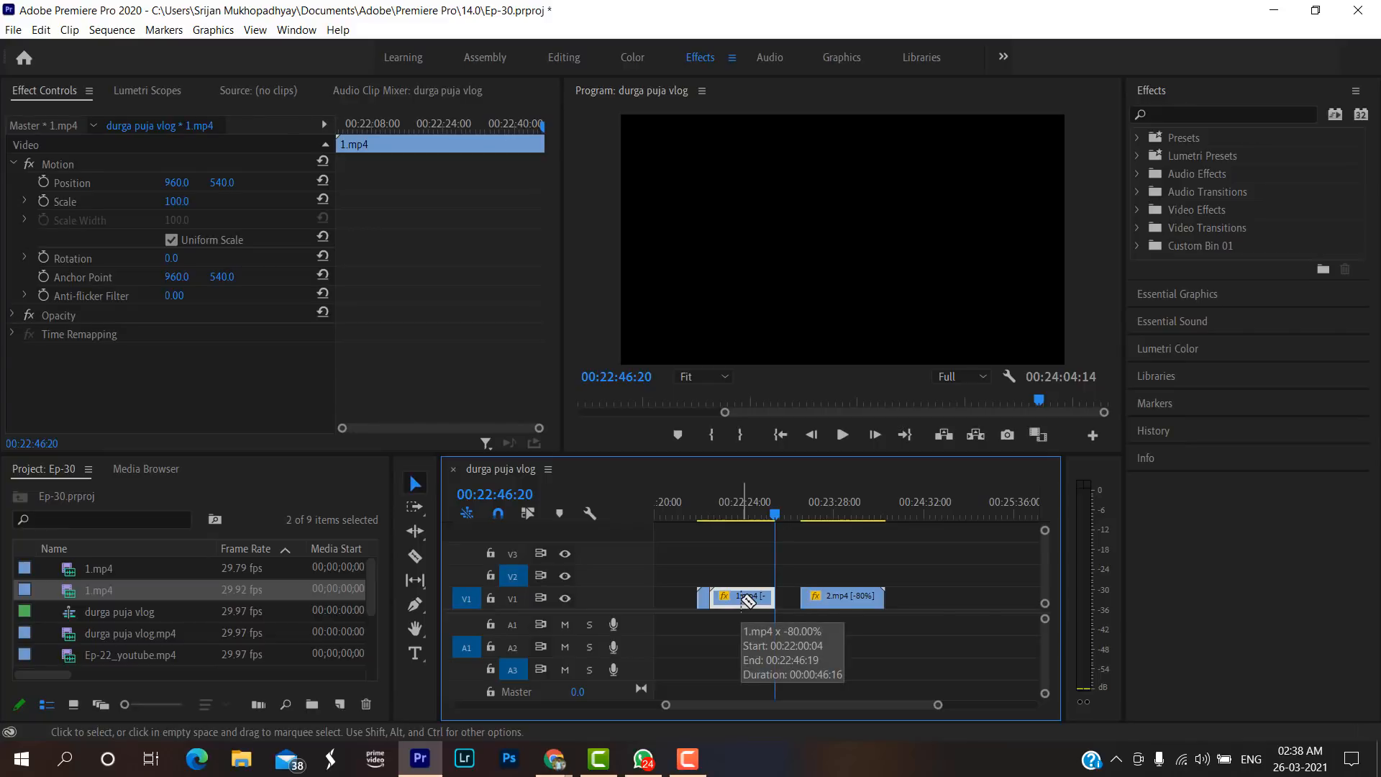
right_click(738, 599)
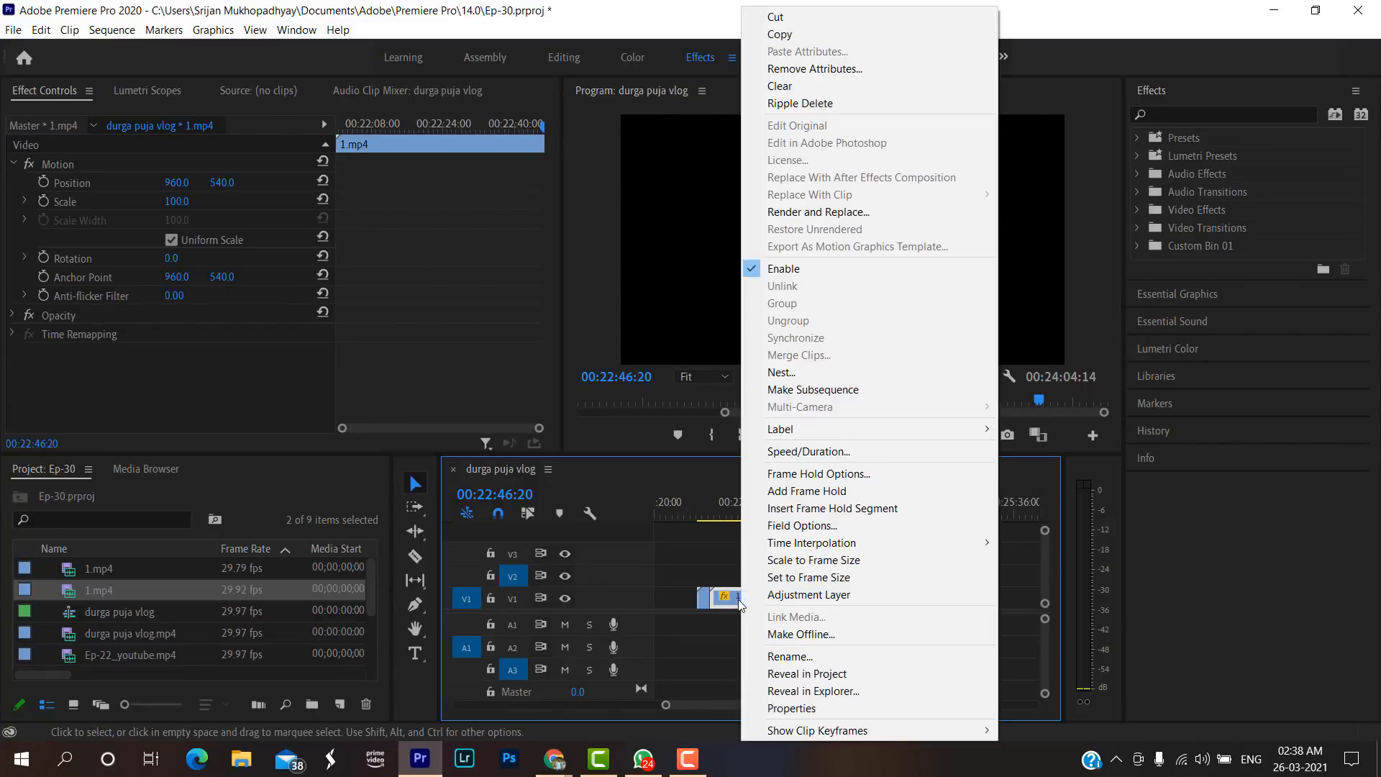
click(792, 456)
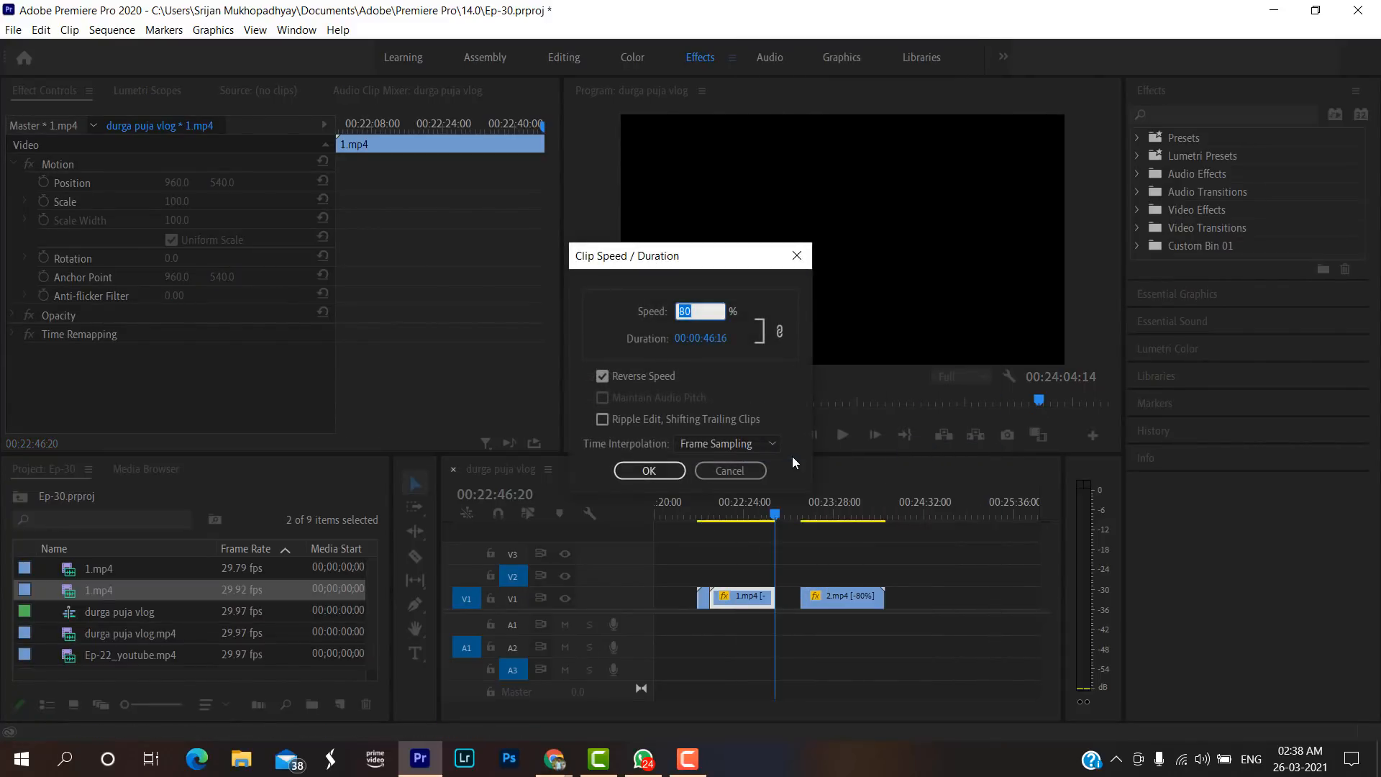
key(BackSpace)
text(150)
click(603, 377)
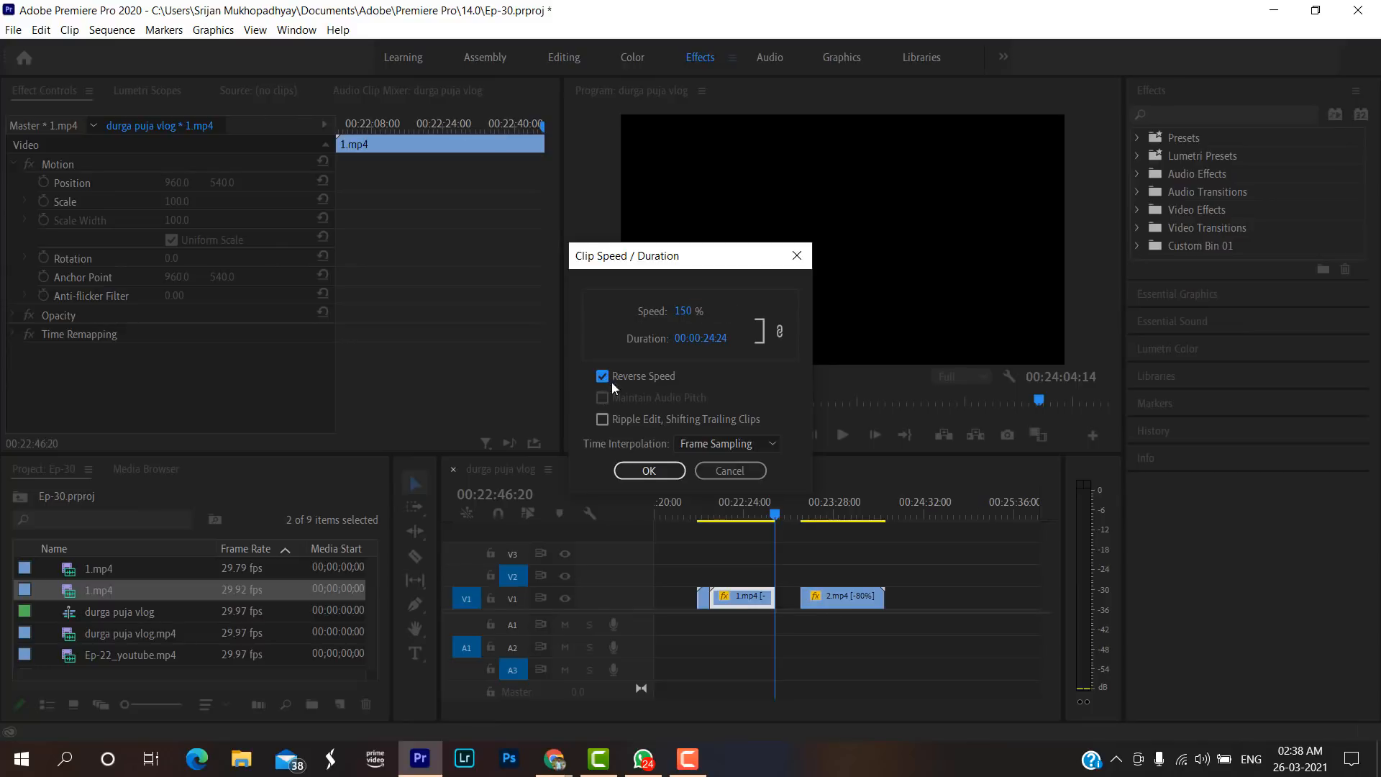
click(648, 468)
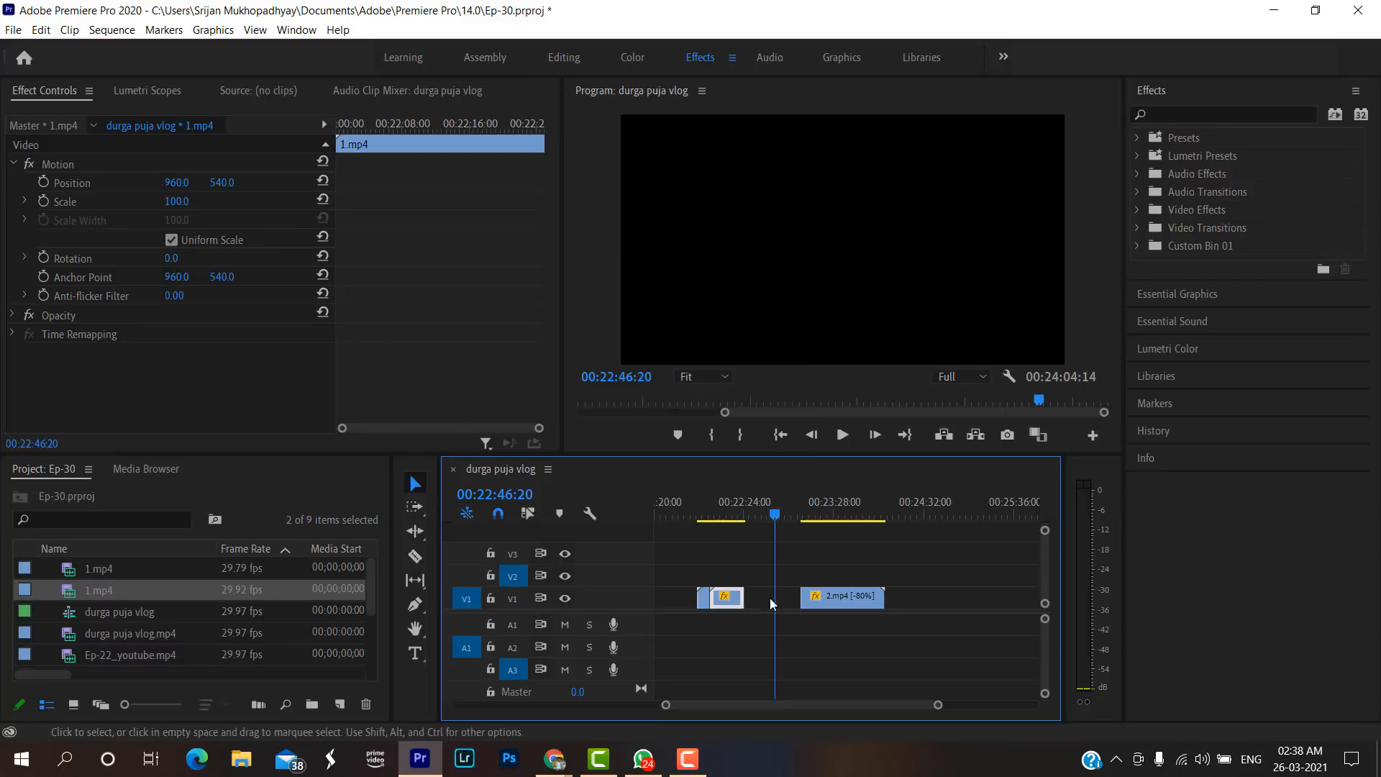
Play back the forward 1.mp4 piece from 00:21:52:15, with the timeline enlarged around it and the reversed clip.
click(703, 515)
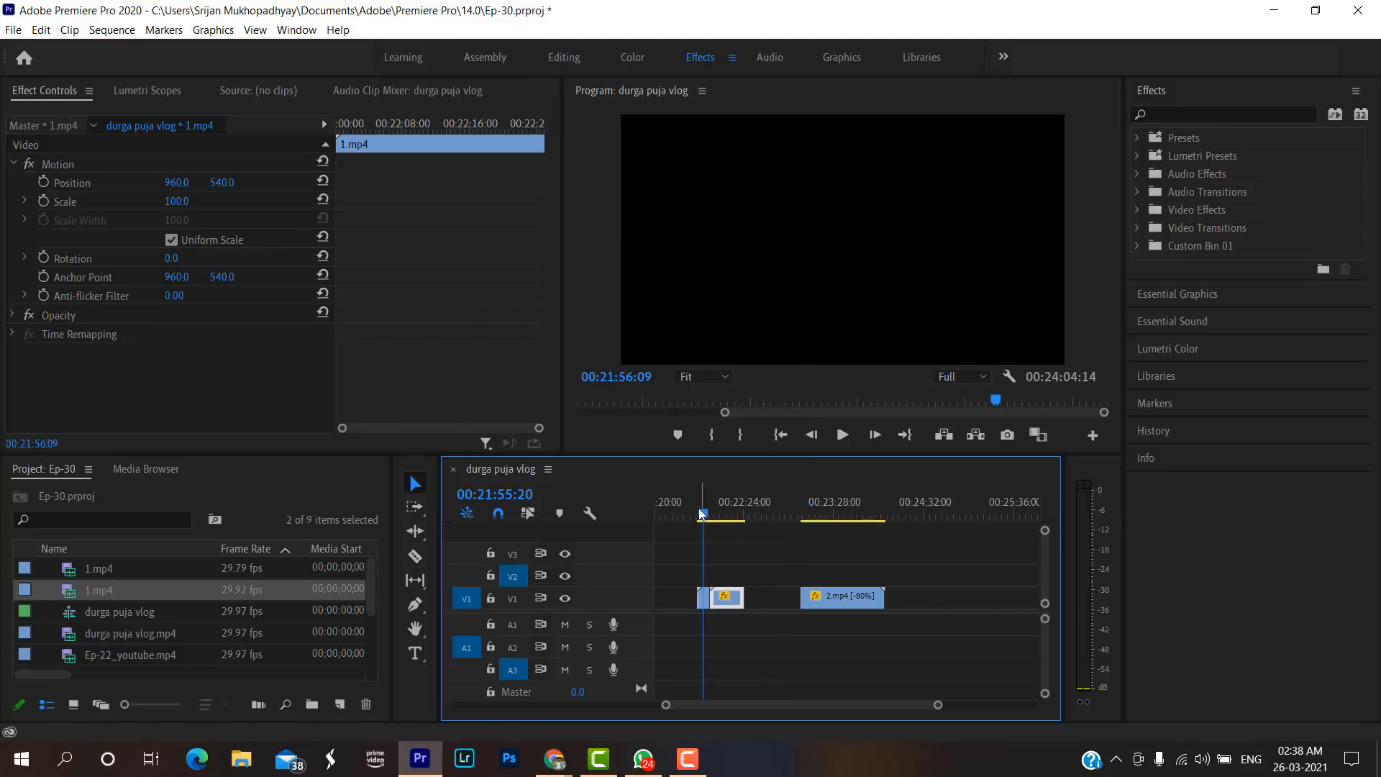
click(699, 515)
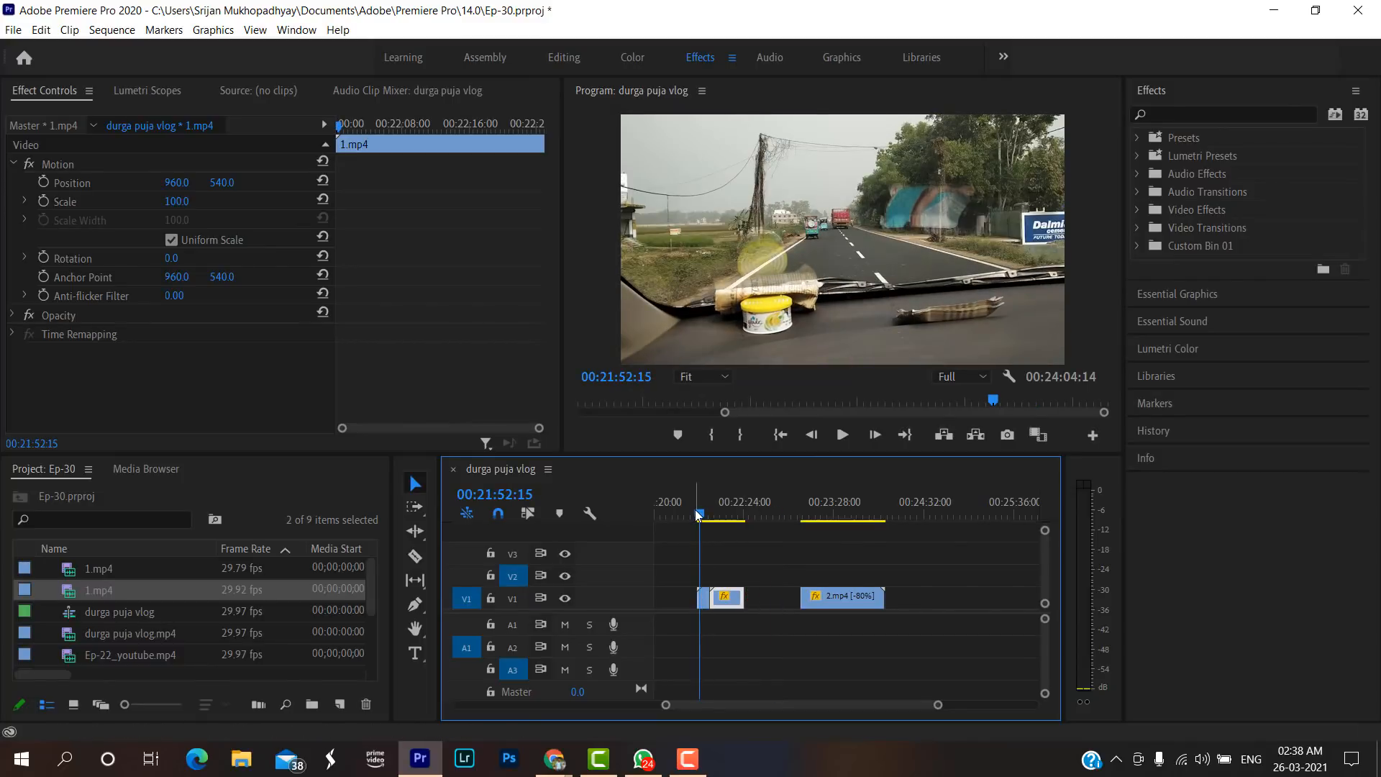
key(space)
drag(937, 710, 875, 708)
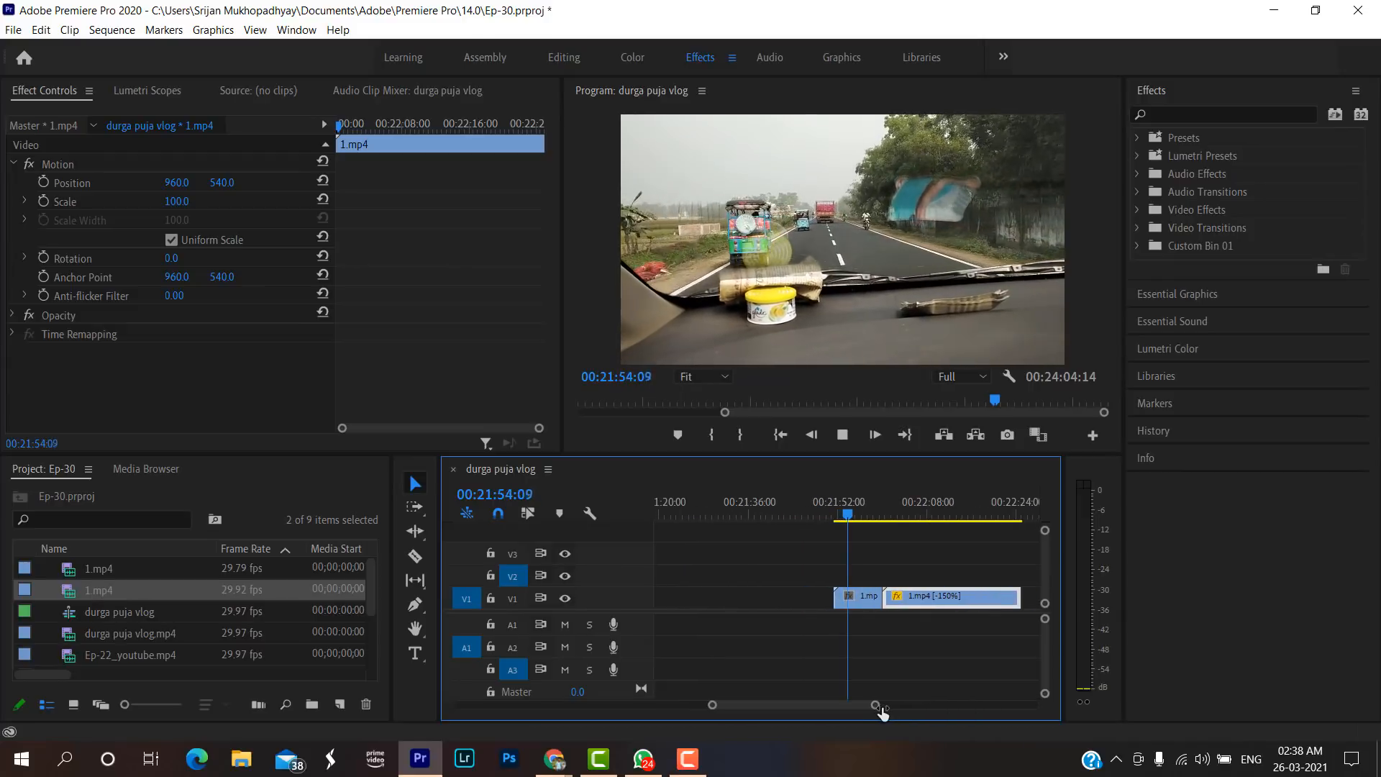
key(space)
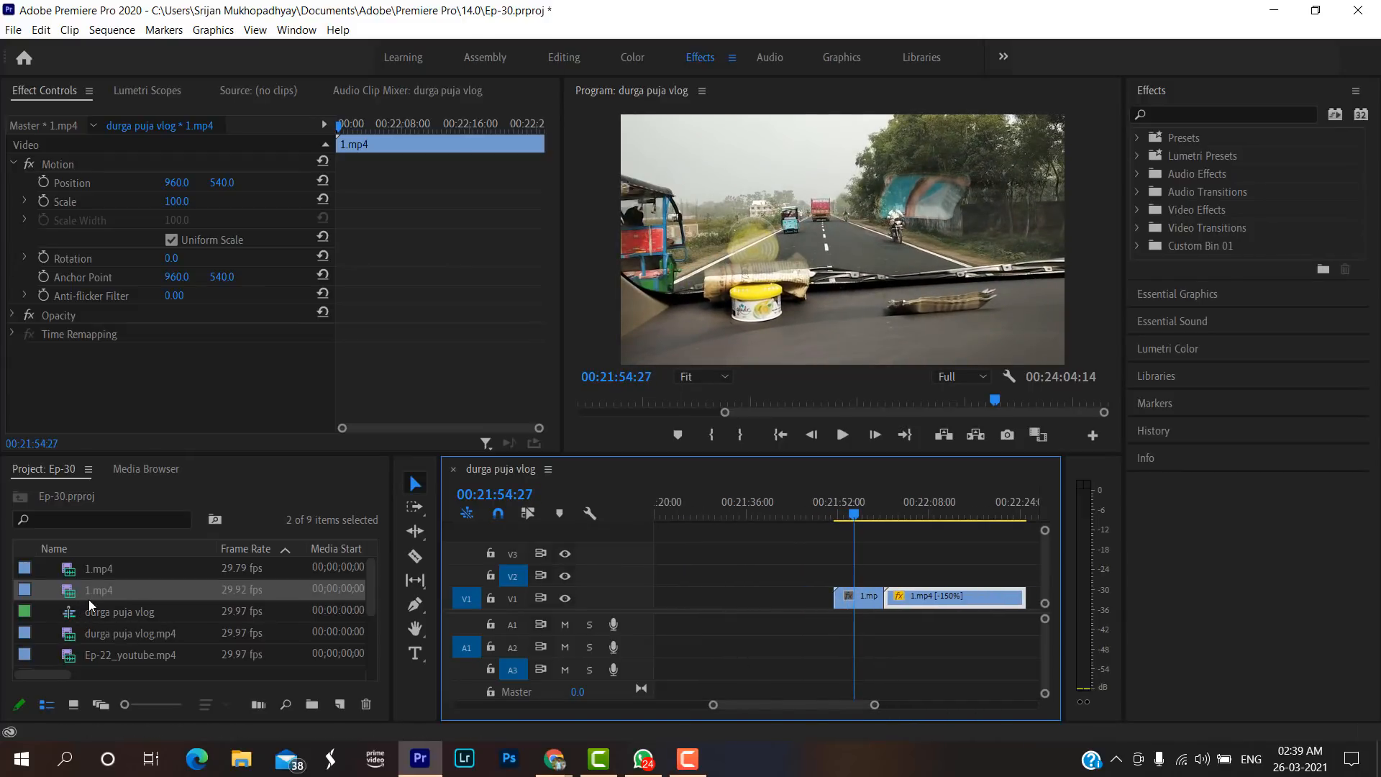
click(1178, 116)
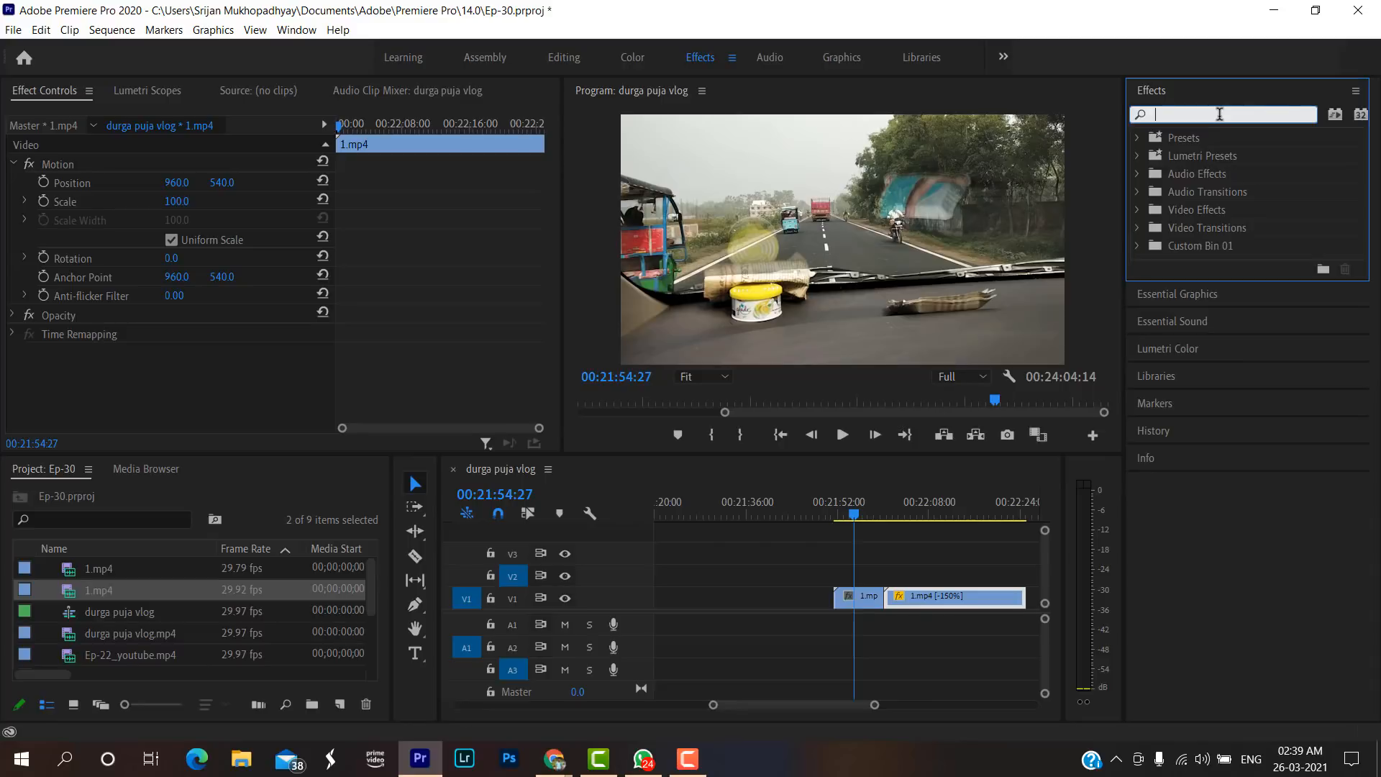
text(vr)
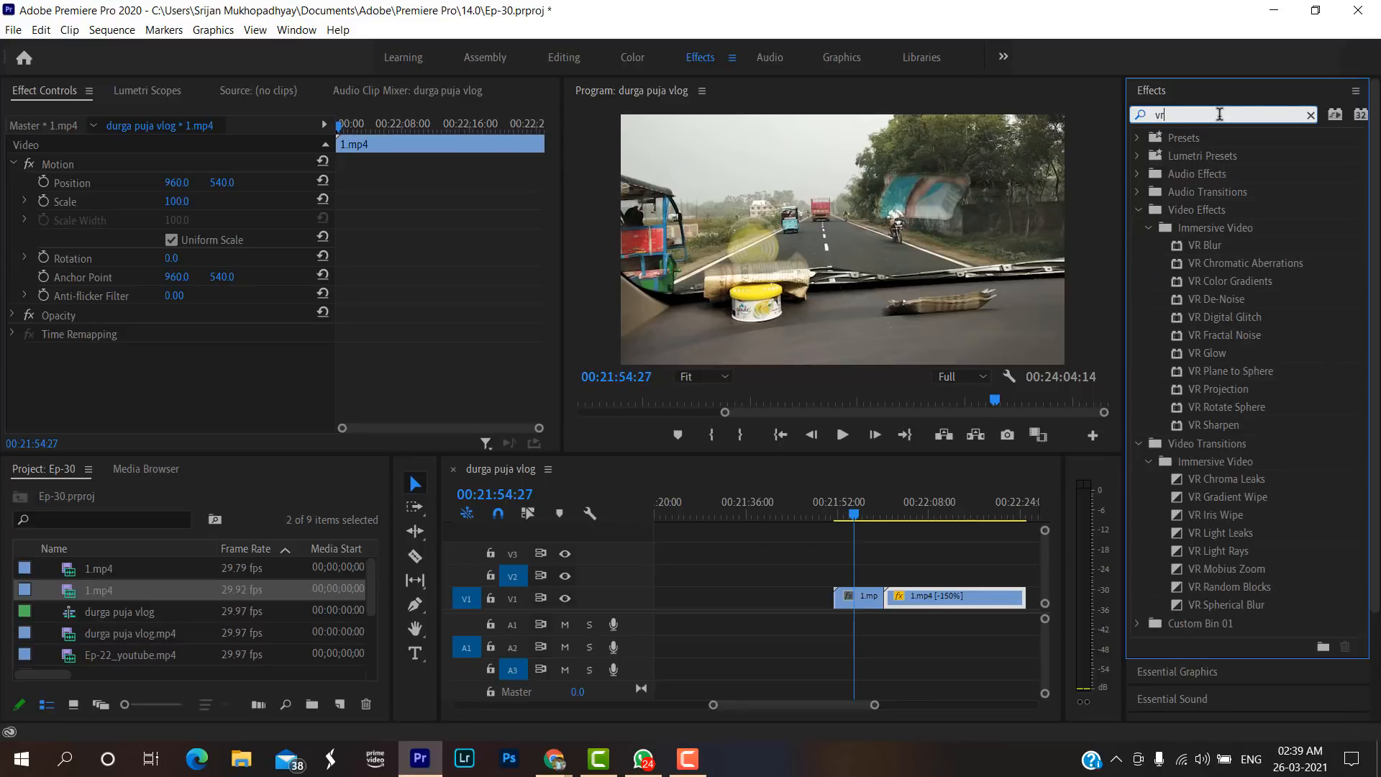
key(BackSpace)
key(BackSpace)
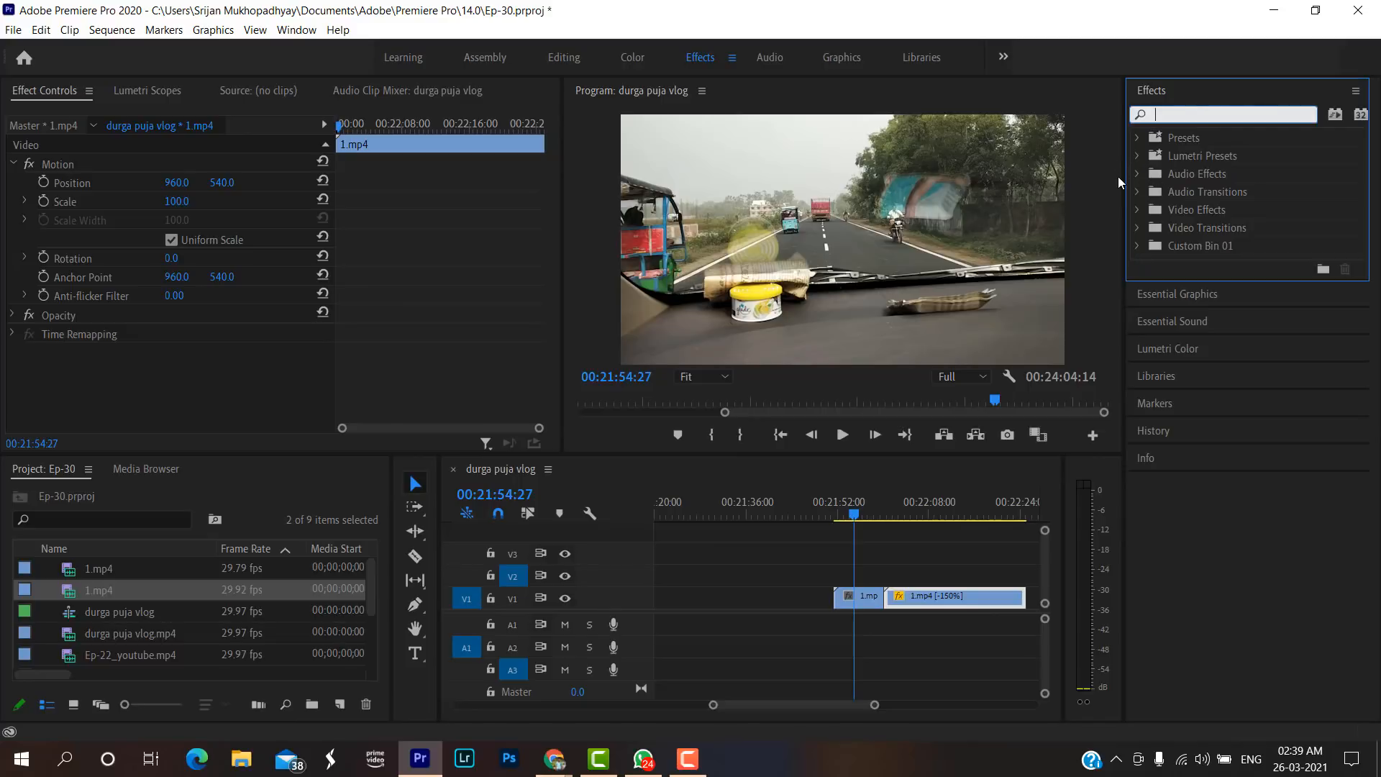
Try the Cinespace 100 Lumetri preset on the forward 1.mp4 piece and undo it.
text(100)
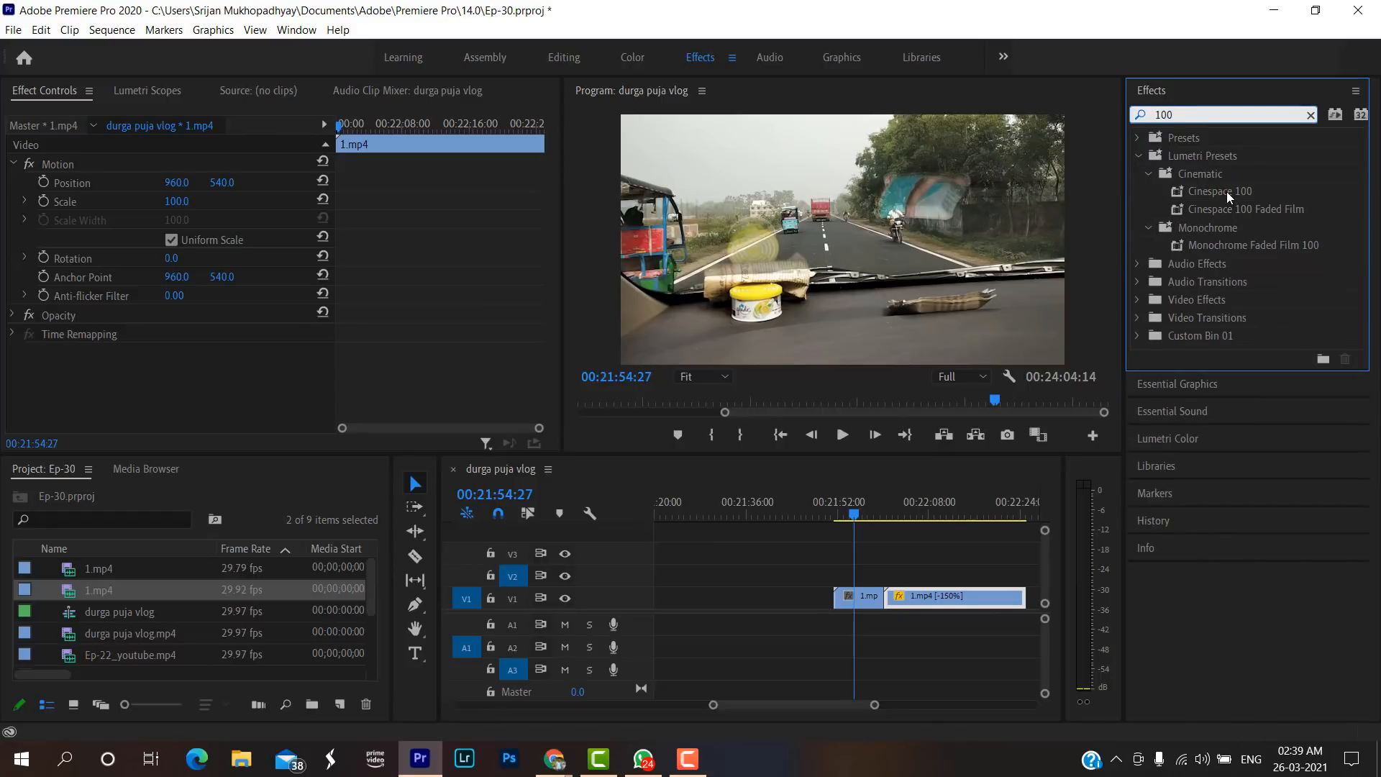
drag(1227, 191, 867, 597)
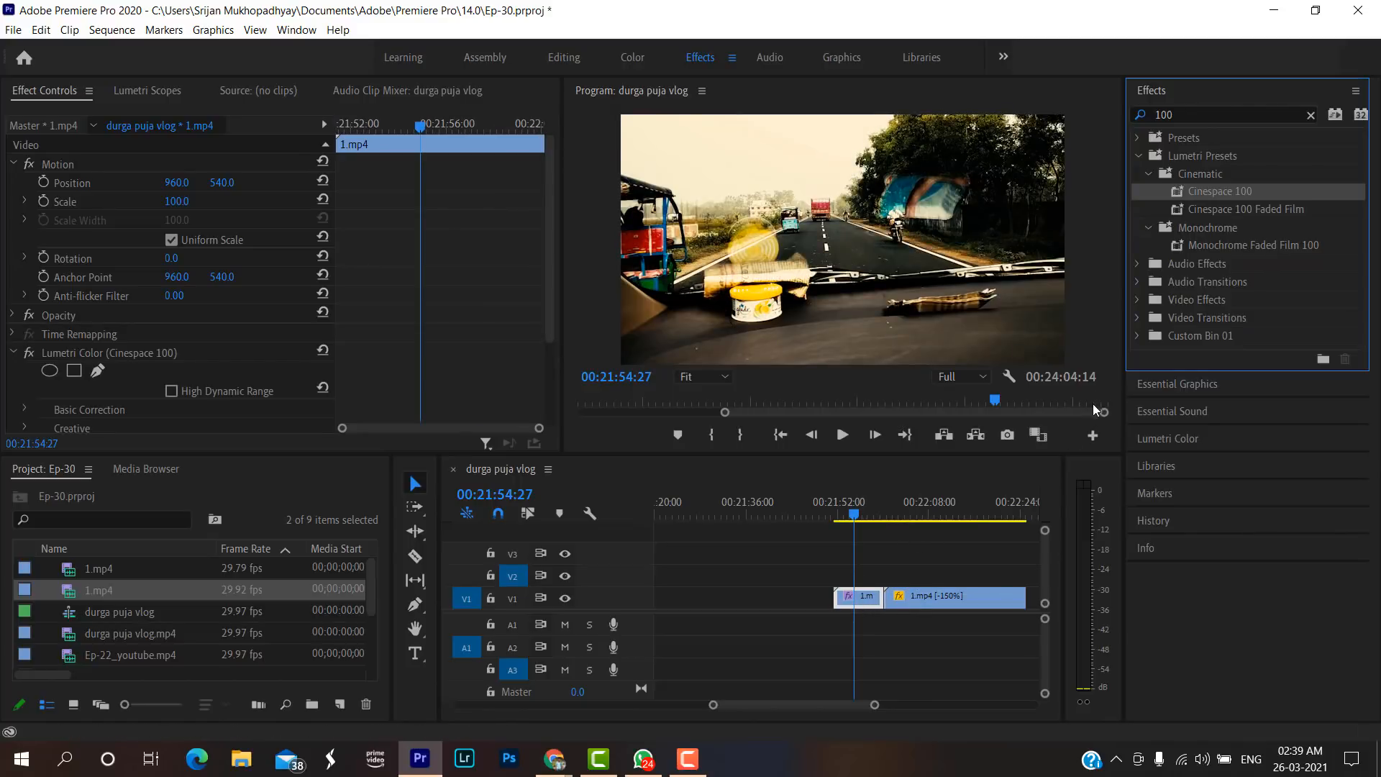
key(ctrl+z)
Find the Cinespace 25 Lumetri preset and apply it to both the forward and the reversed 1.mp4 clips.
click(1234, 109)
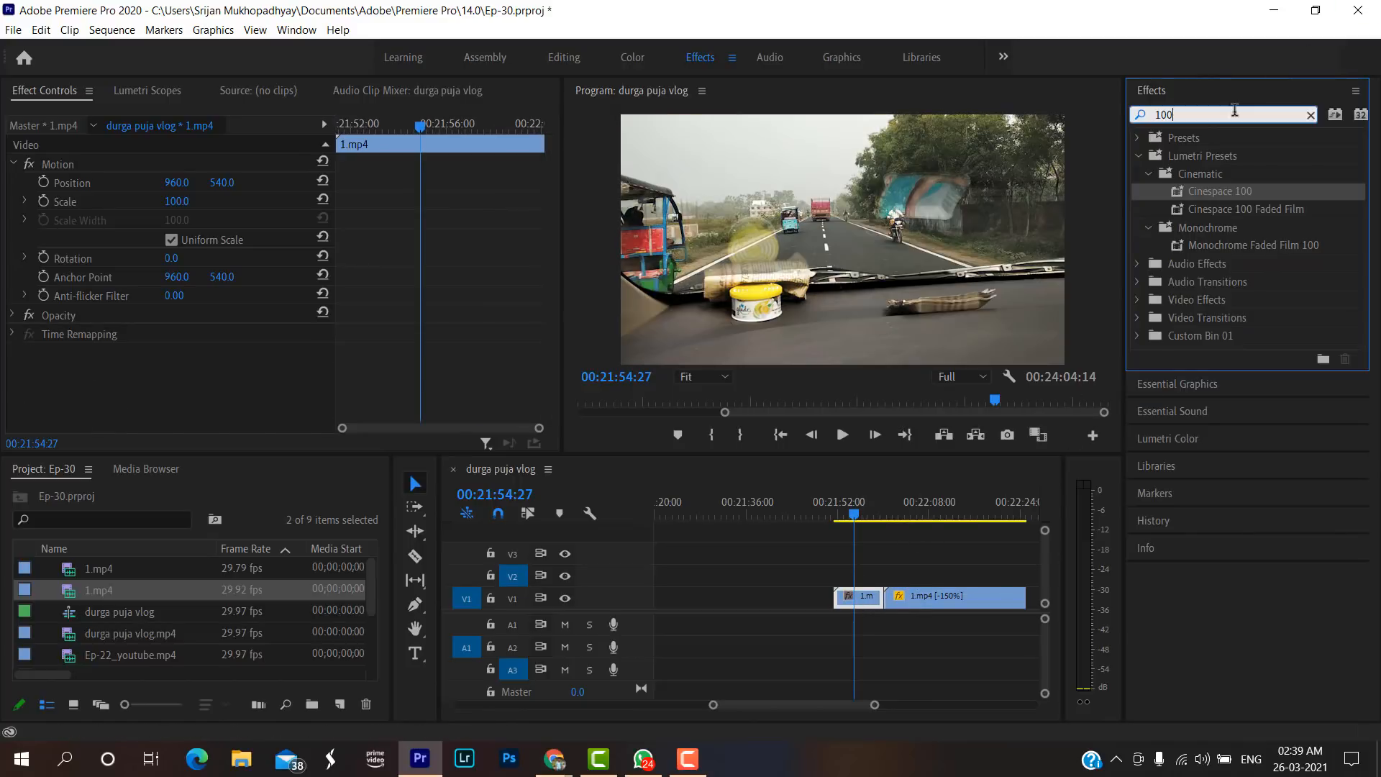
key(BackSpace)
key(BackSpace)
key(BackSpace)
text(ci)
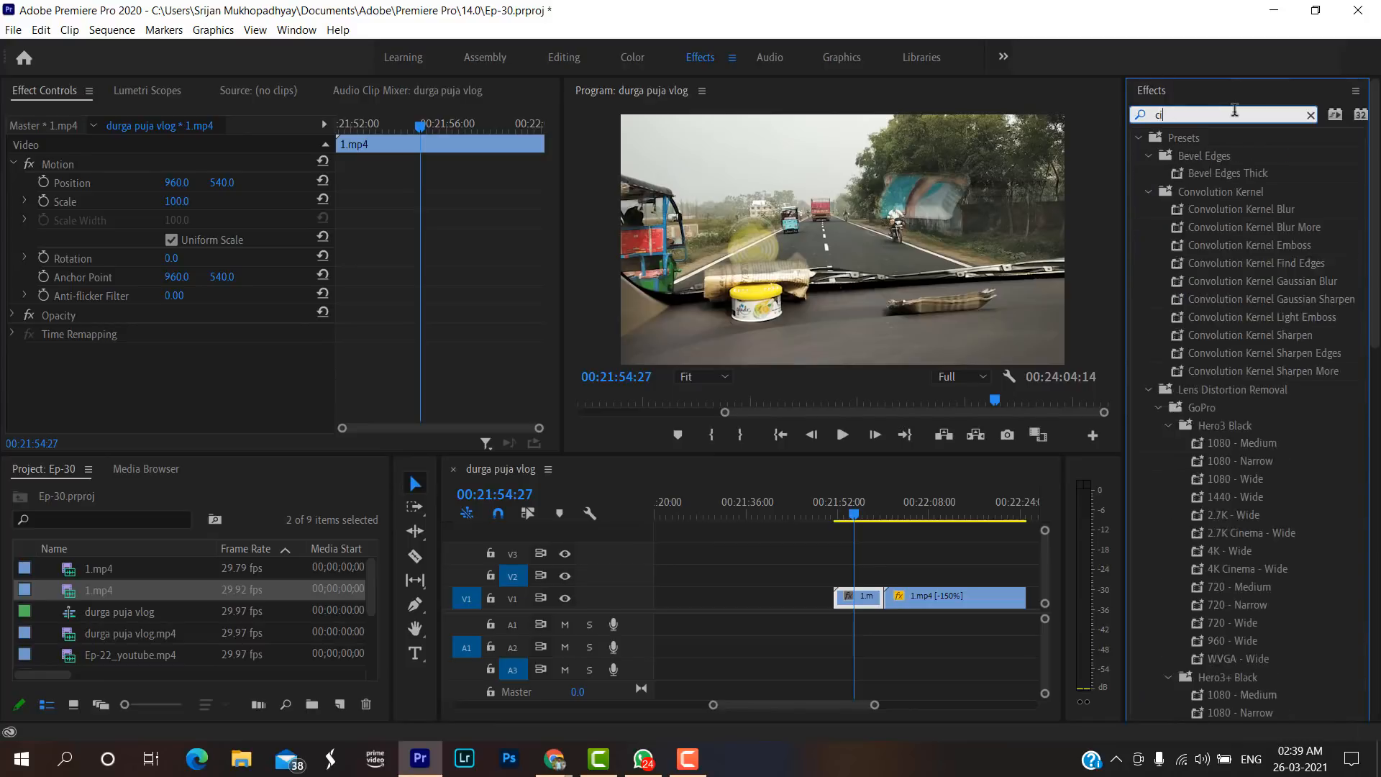
text(nespace 25)
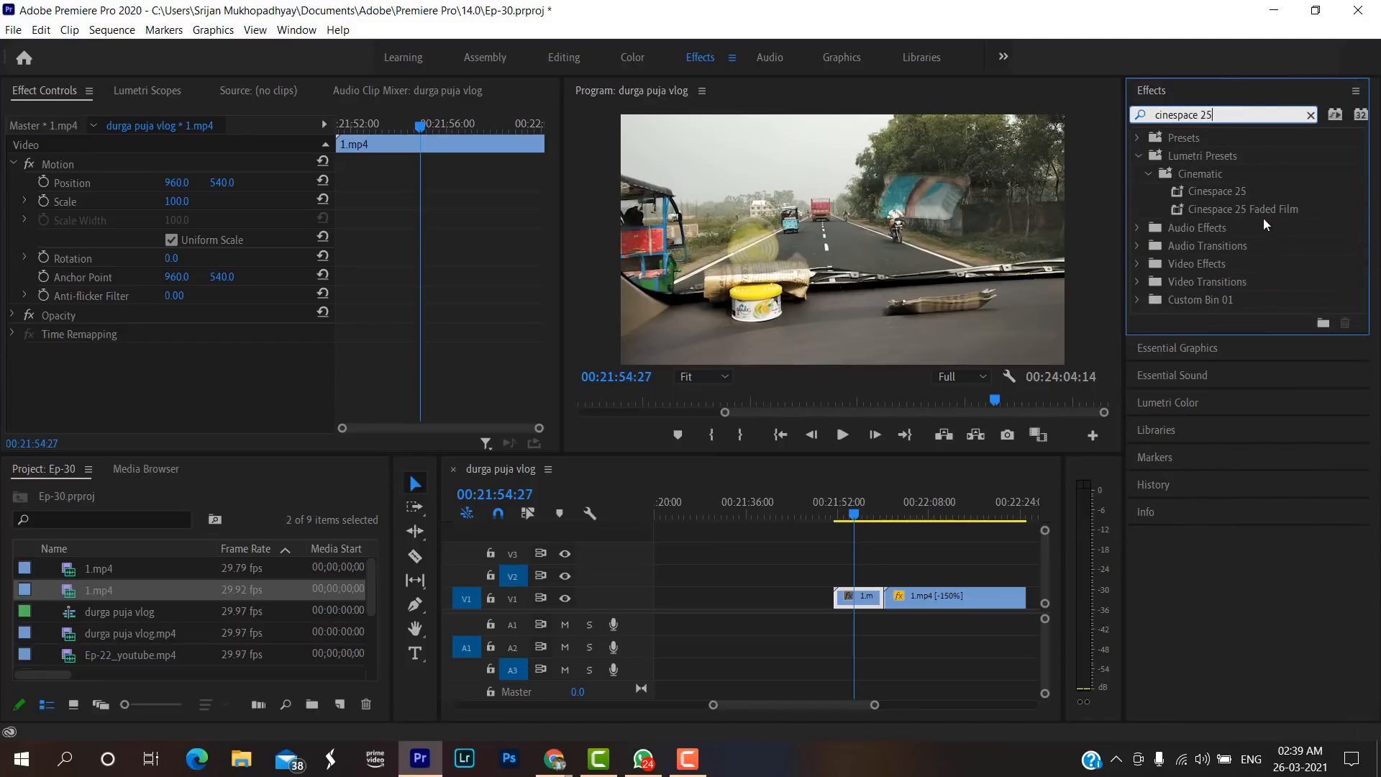
drag(1254, 189, 858, 601)
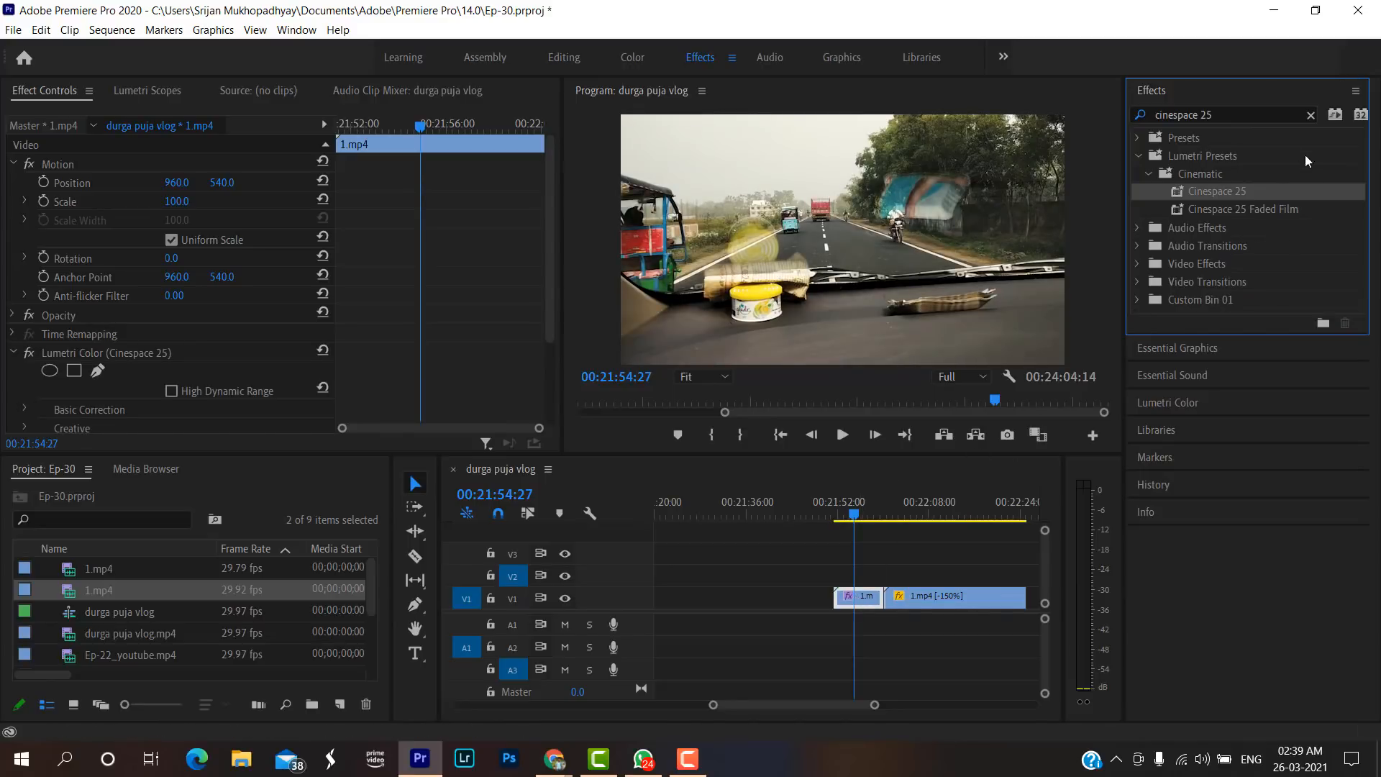
drag(1245, 187, 956, 597)
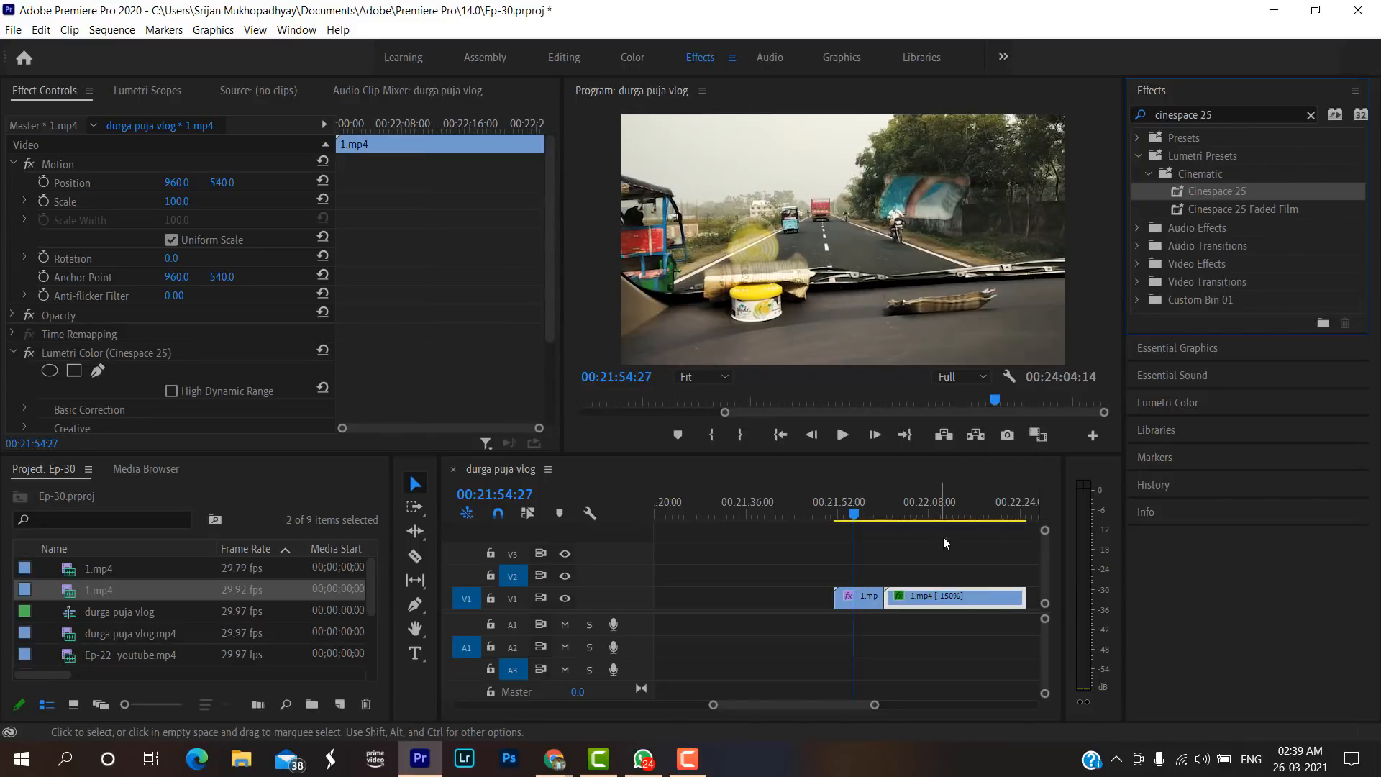
Play the graded clips up to 00:22:06:05, split the reversed 1.mp4 there and delete the part after the cut.
key(space)
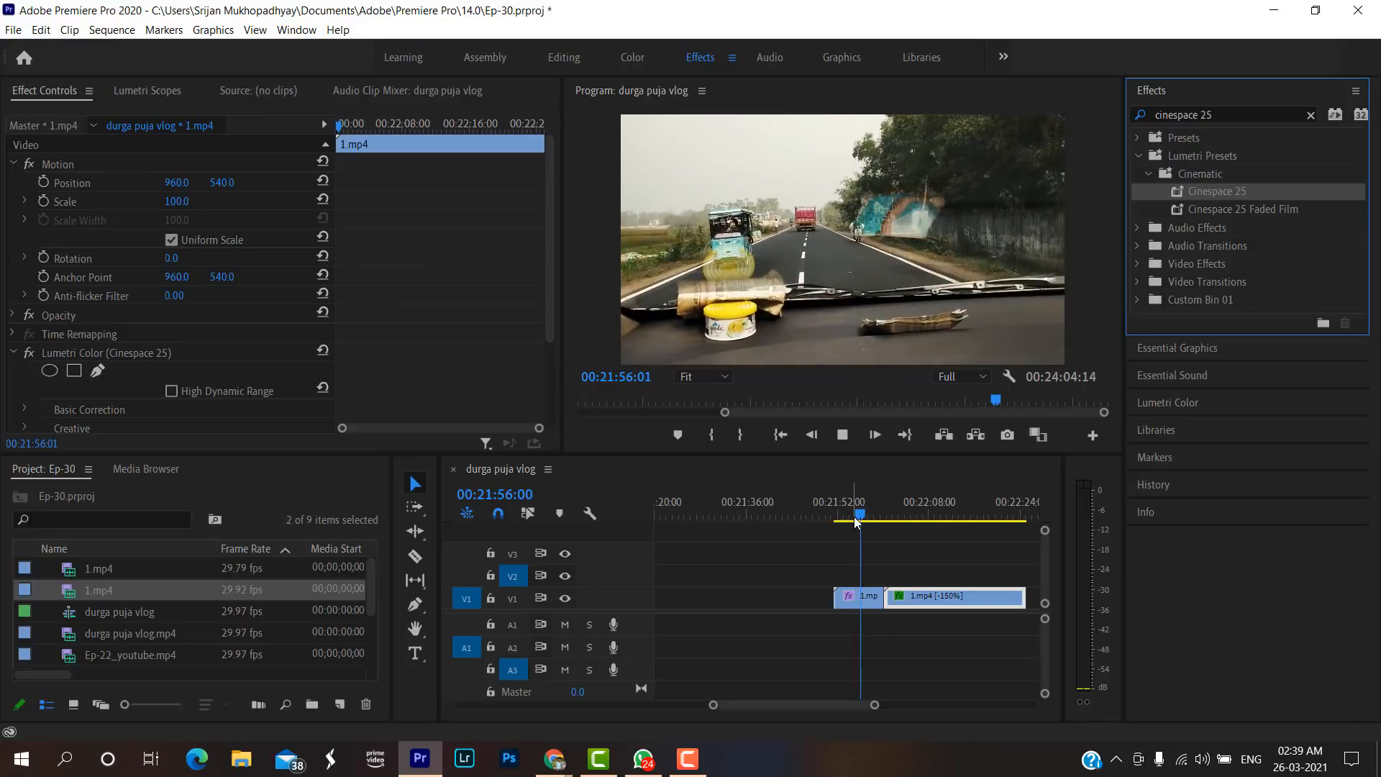
drag(875, 706, 868, 707)
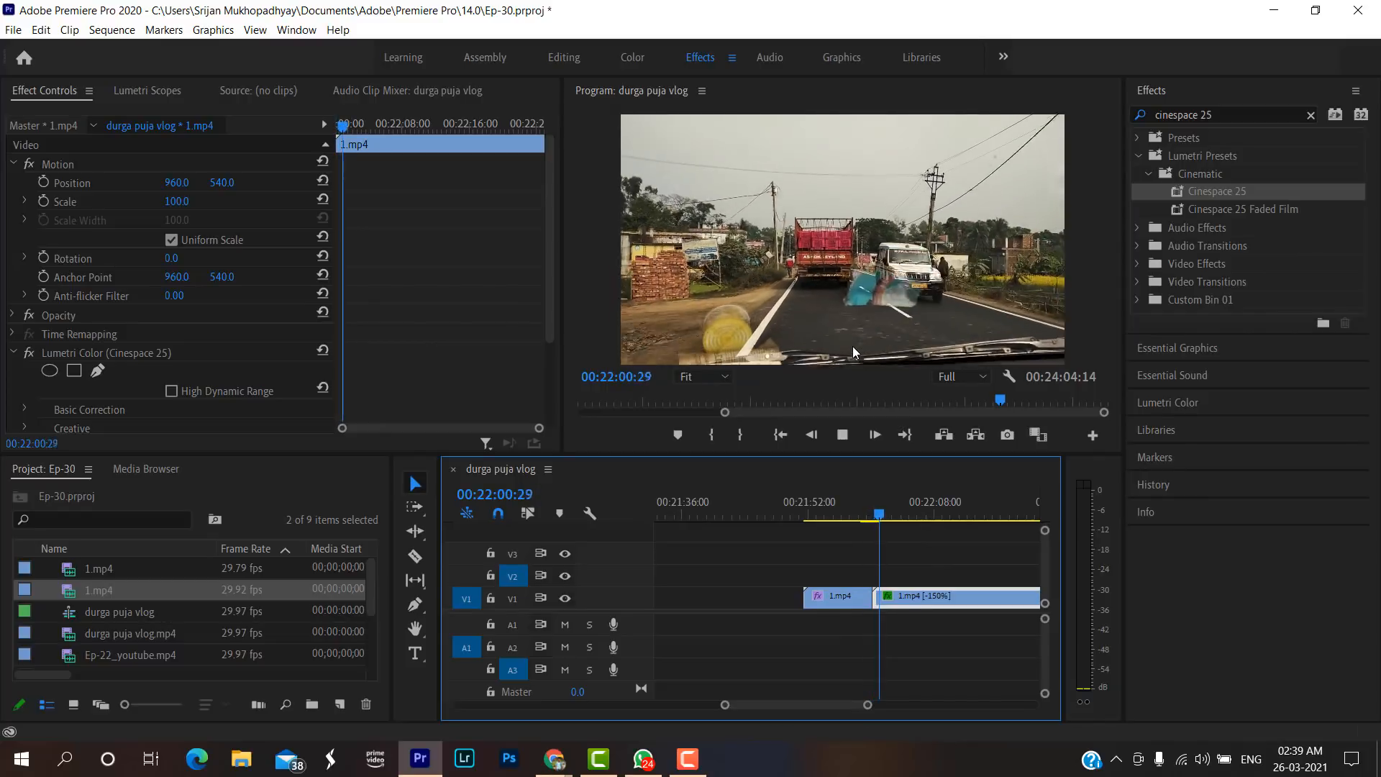
drag(867, 705, 885, 706)
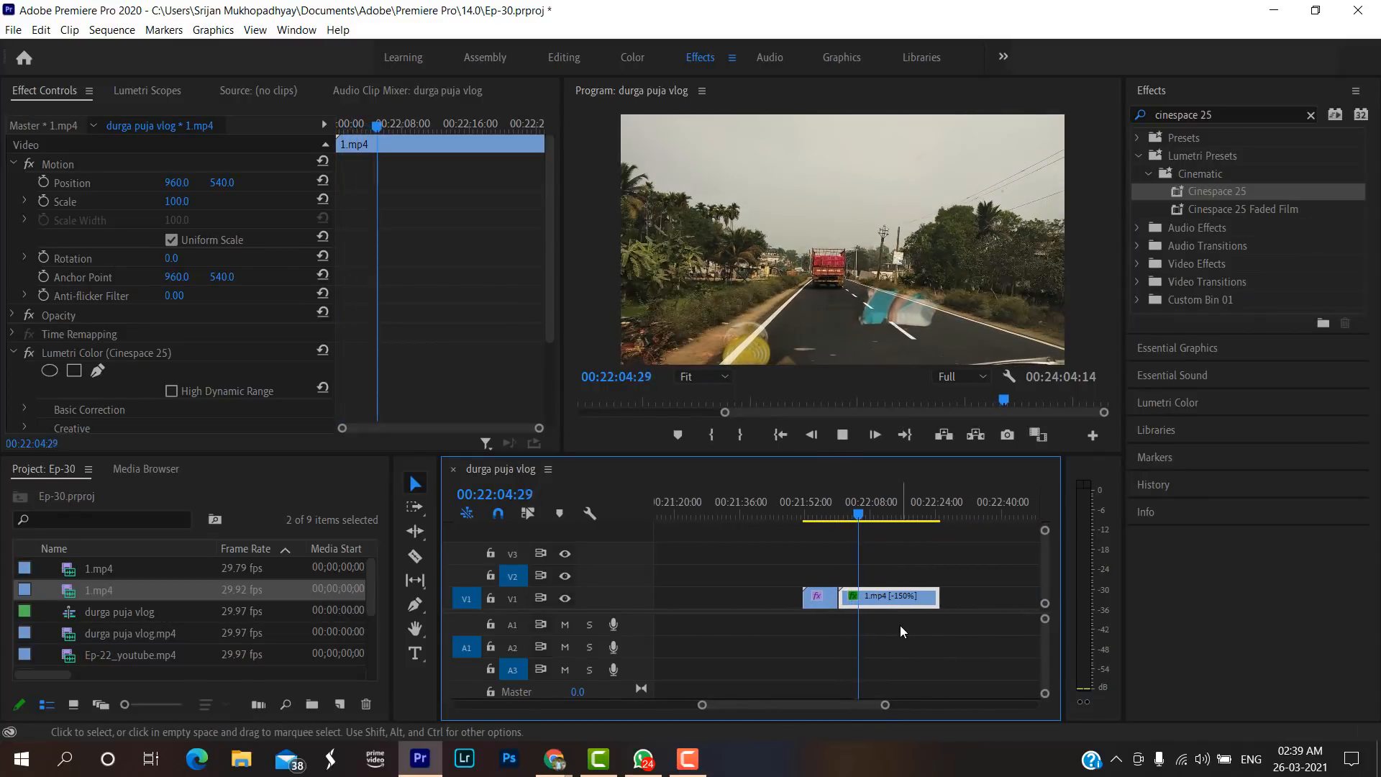
key(space)
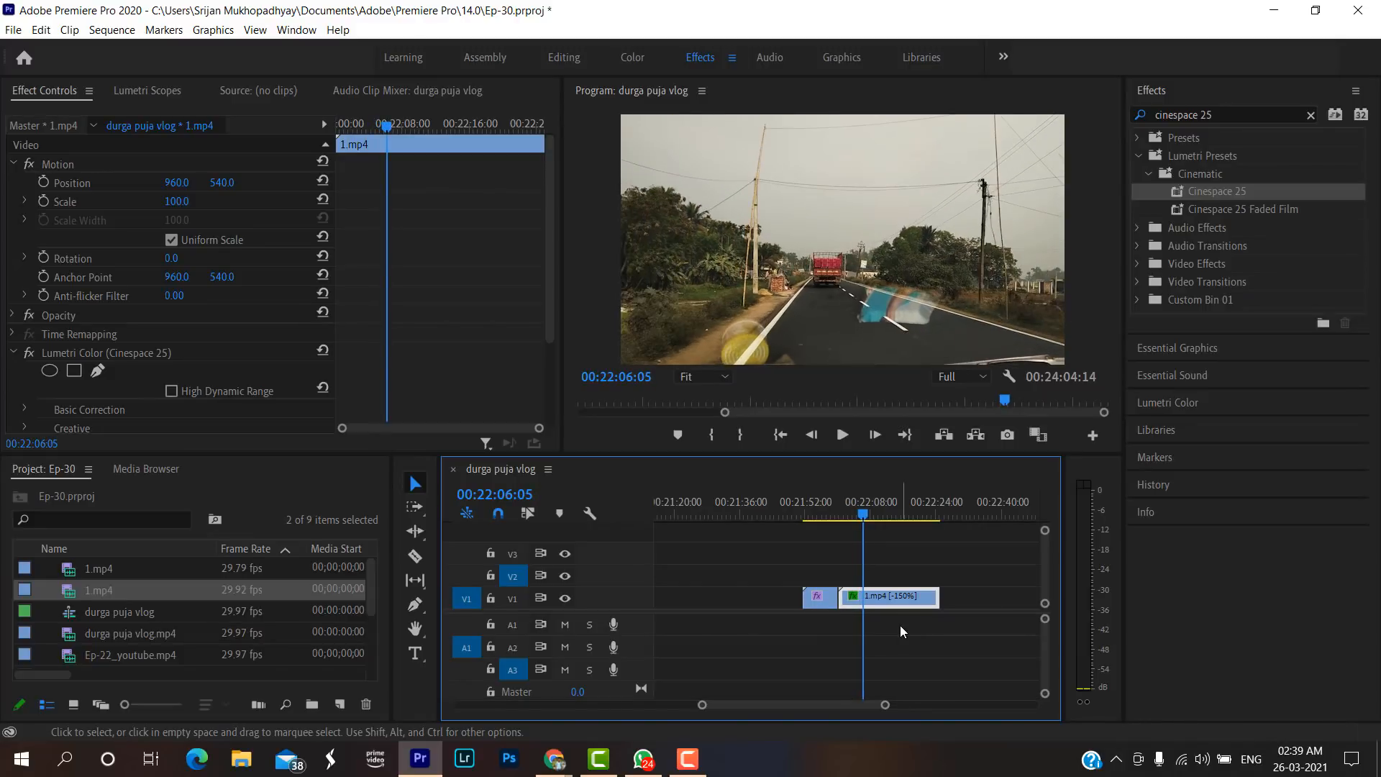
key(c)
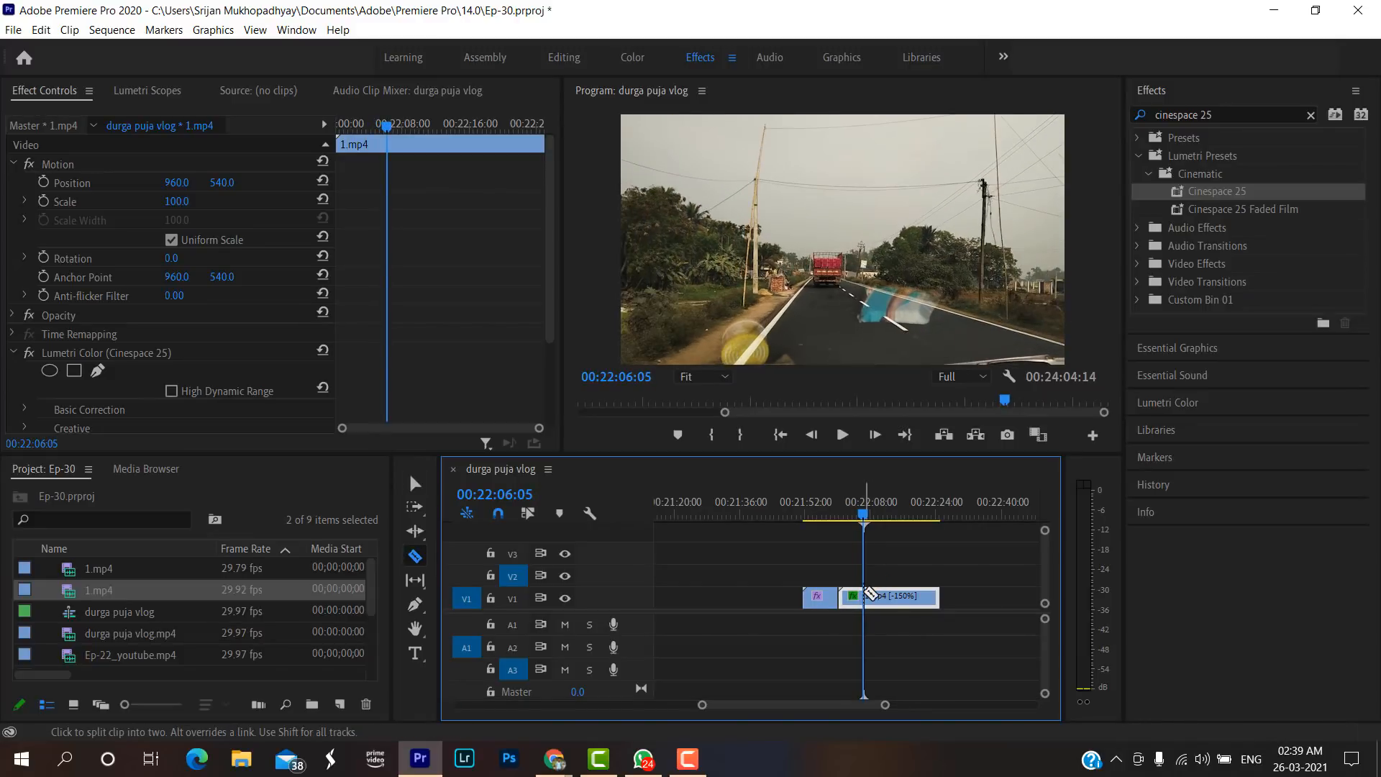
click(863, 596)
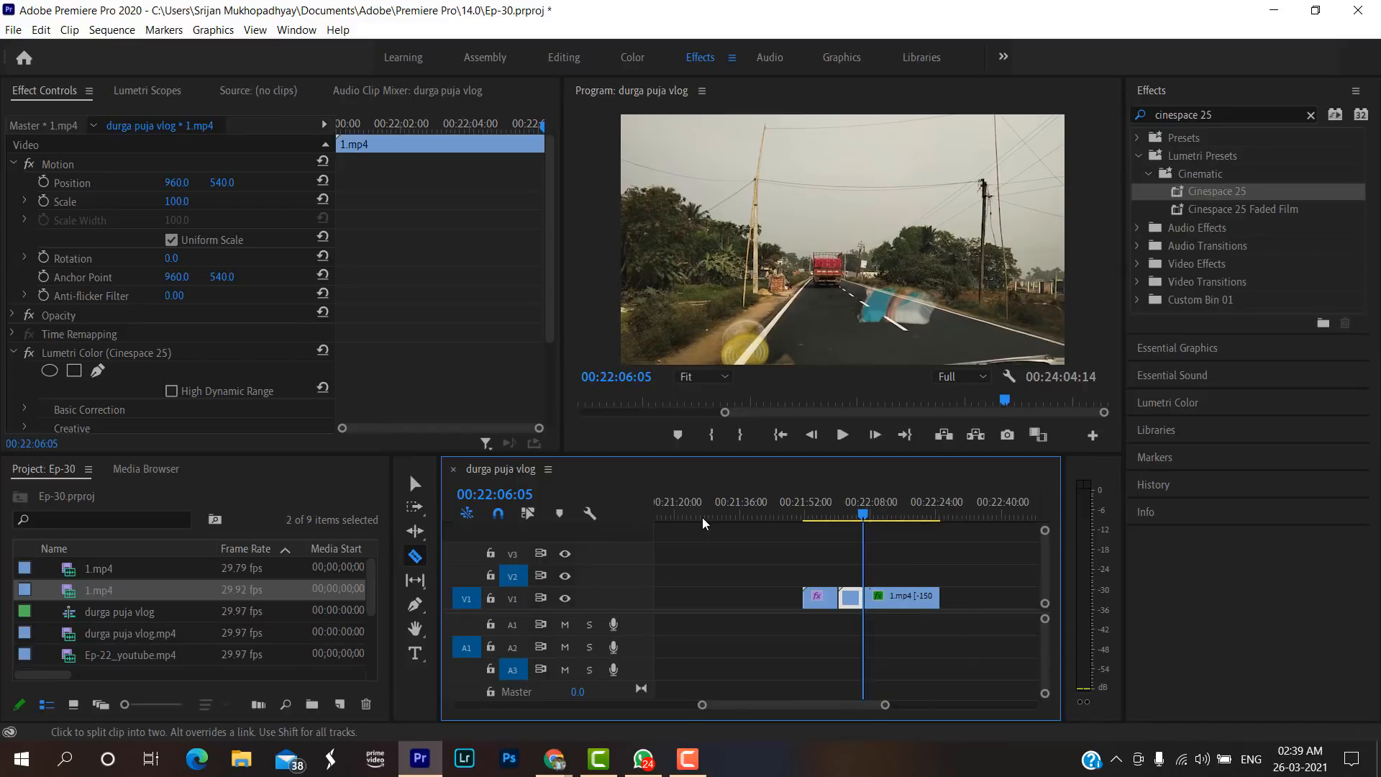
click(415, 484)
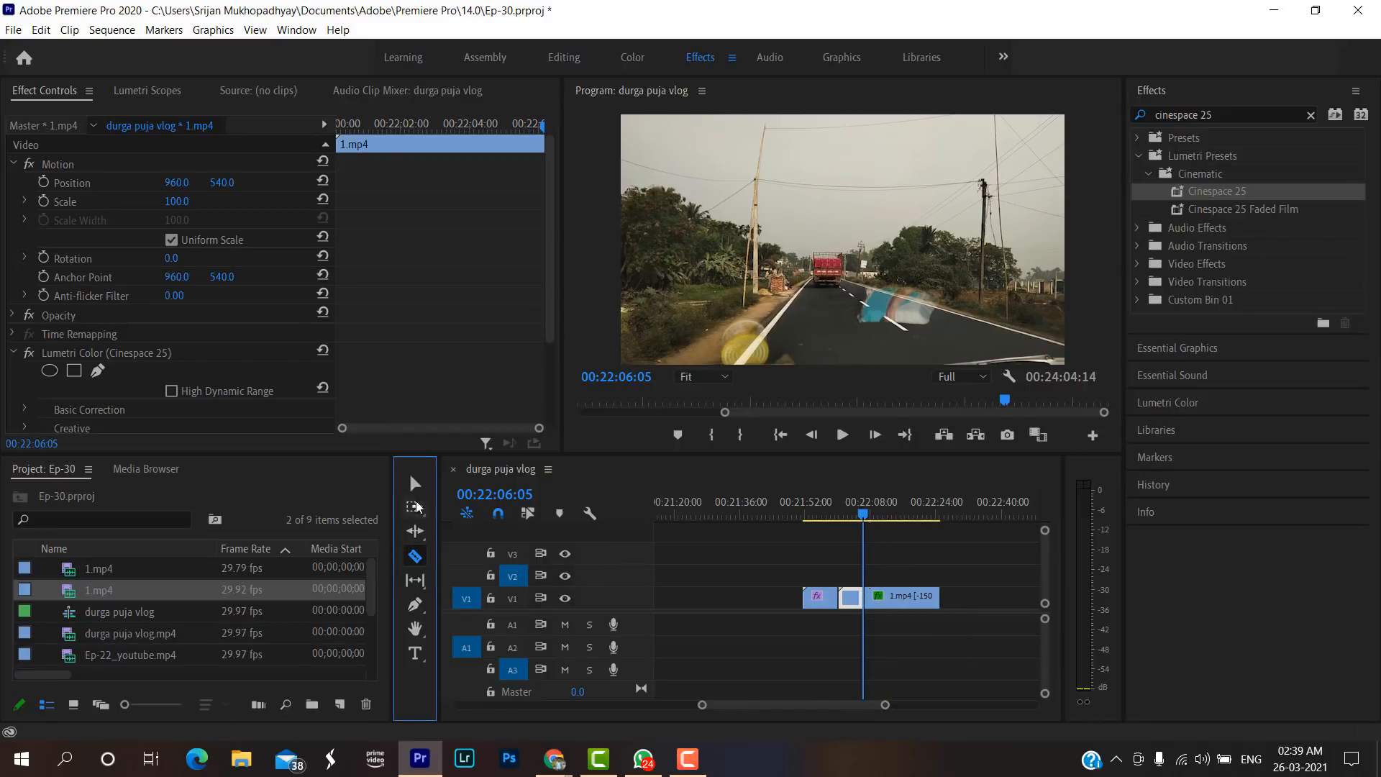
click(909, 594)
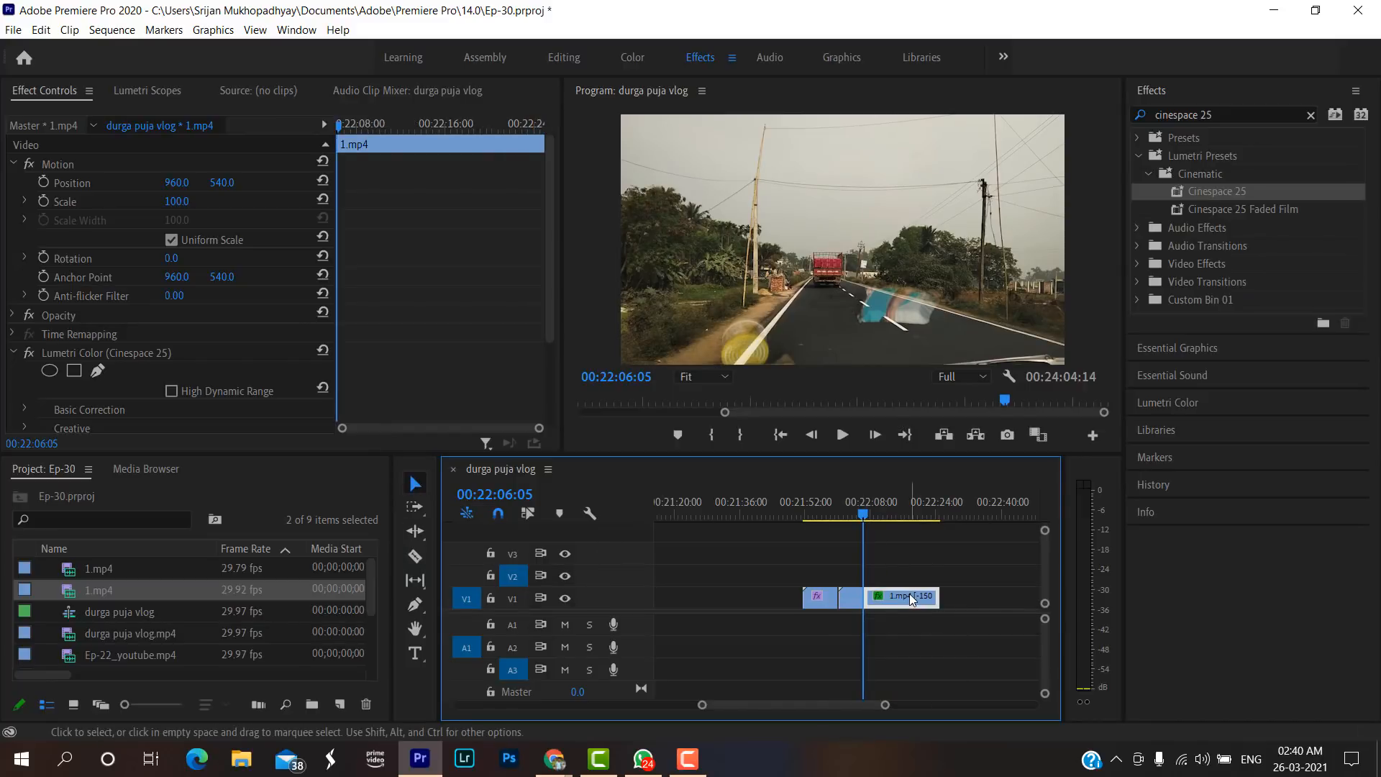
key(Delete)
Copy the forward 1.mp4 piece and paste it on track V2 at 00:22:07:18, just after the reversed clip.
click(816, 602)
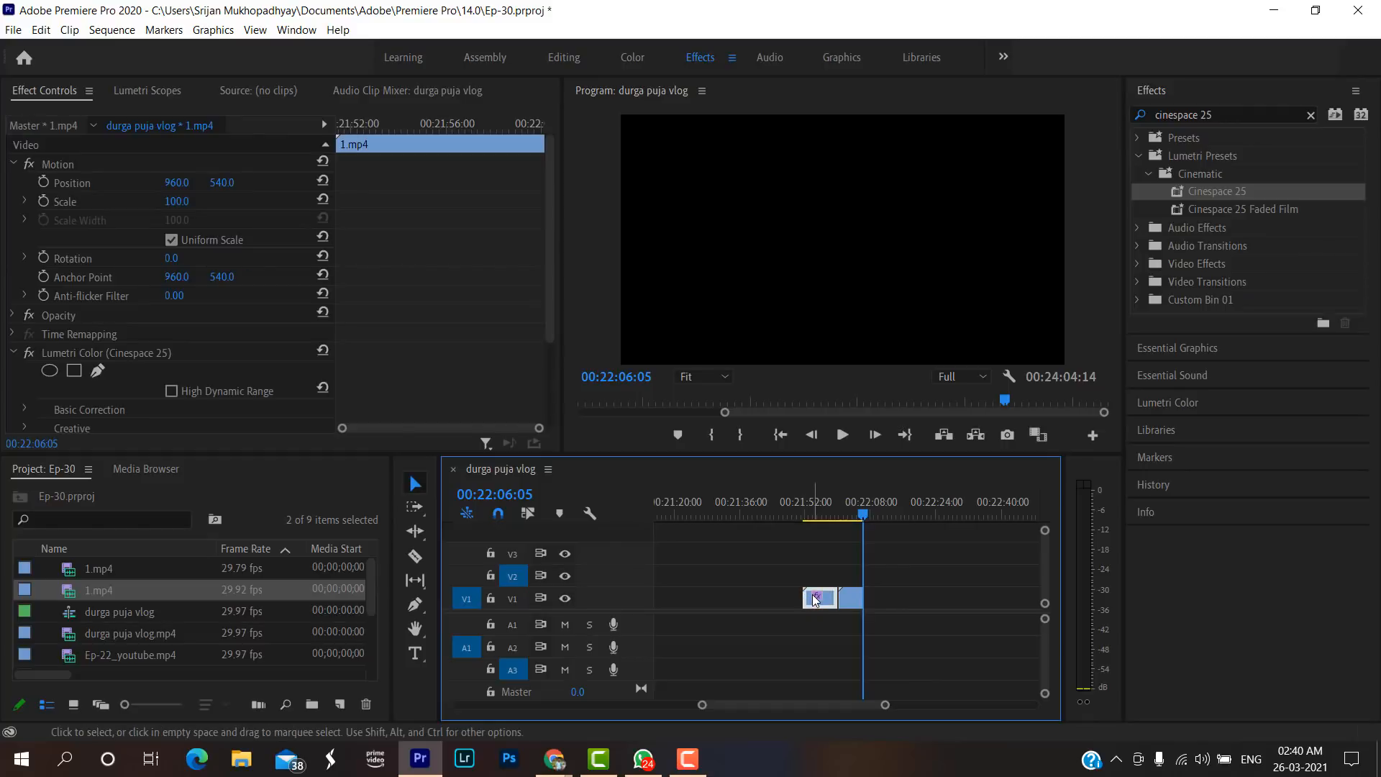
right_click(814, 602)
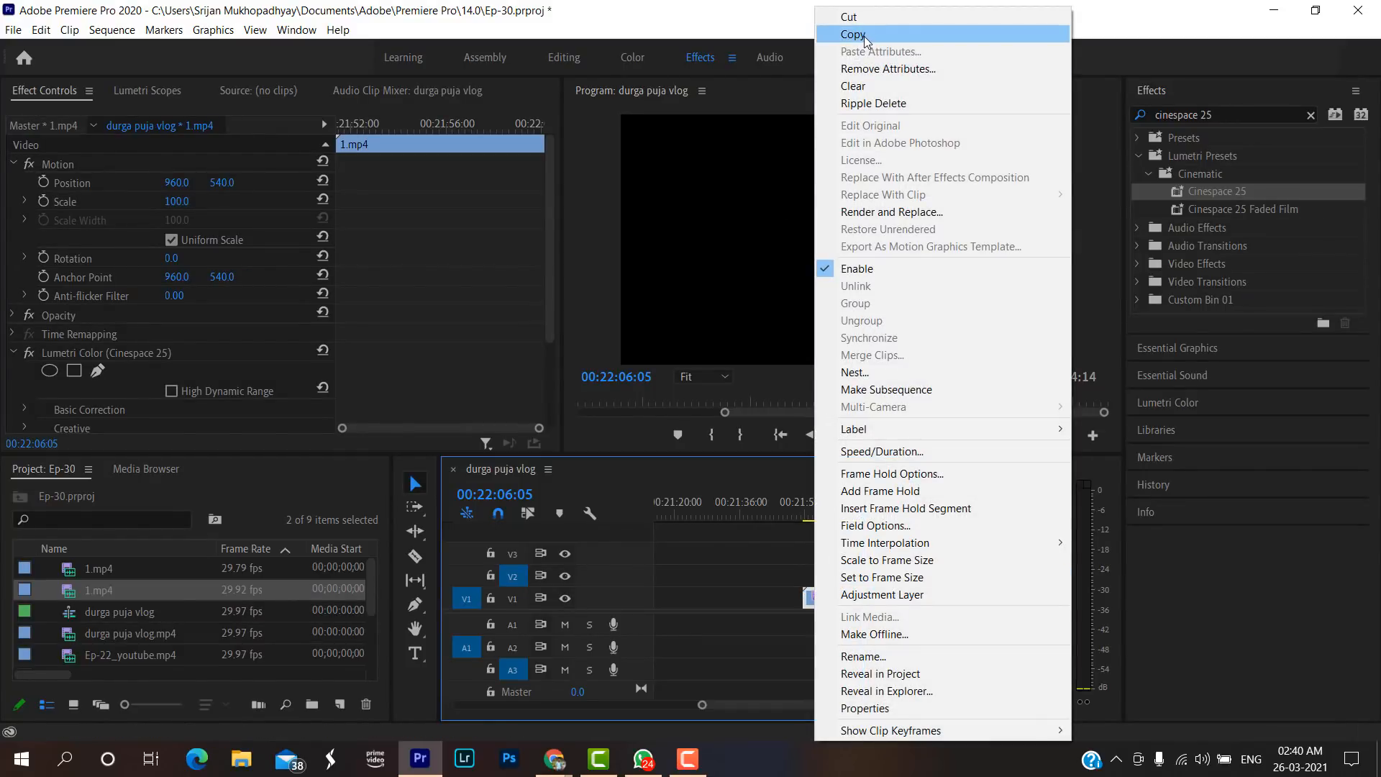
click(757, 515)
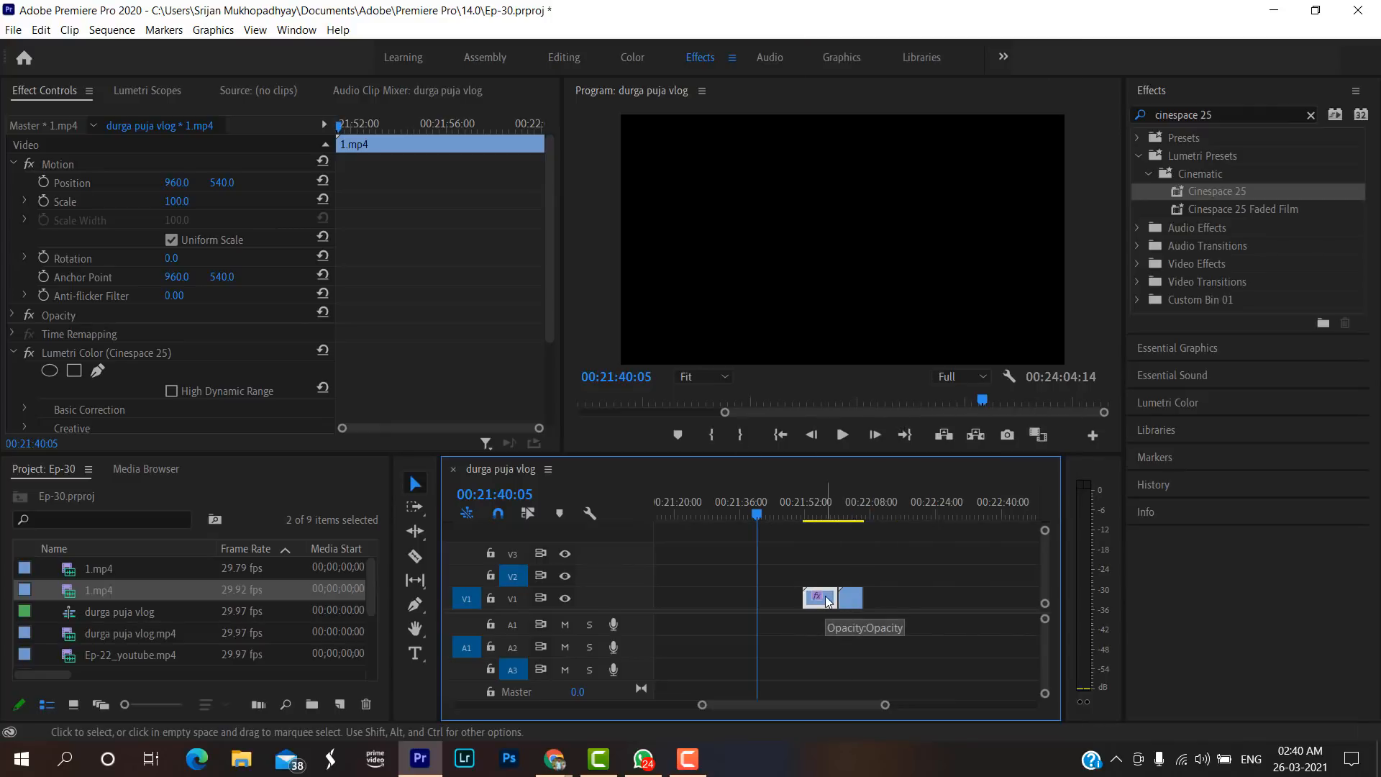
click(871, 506)
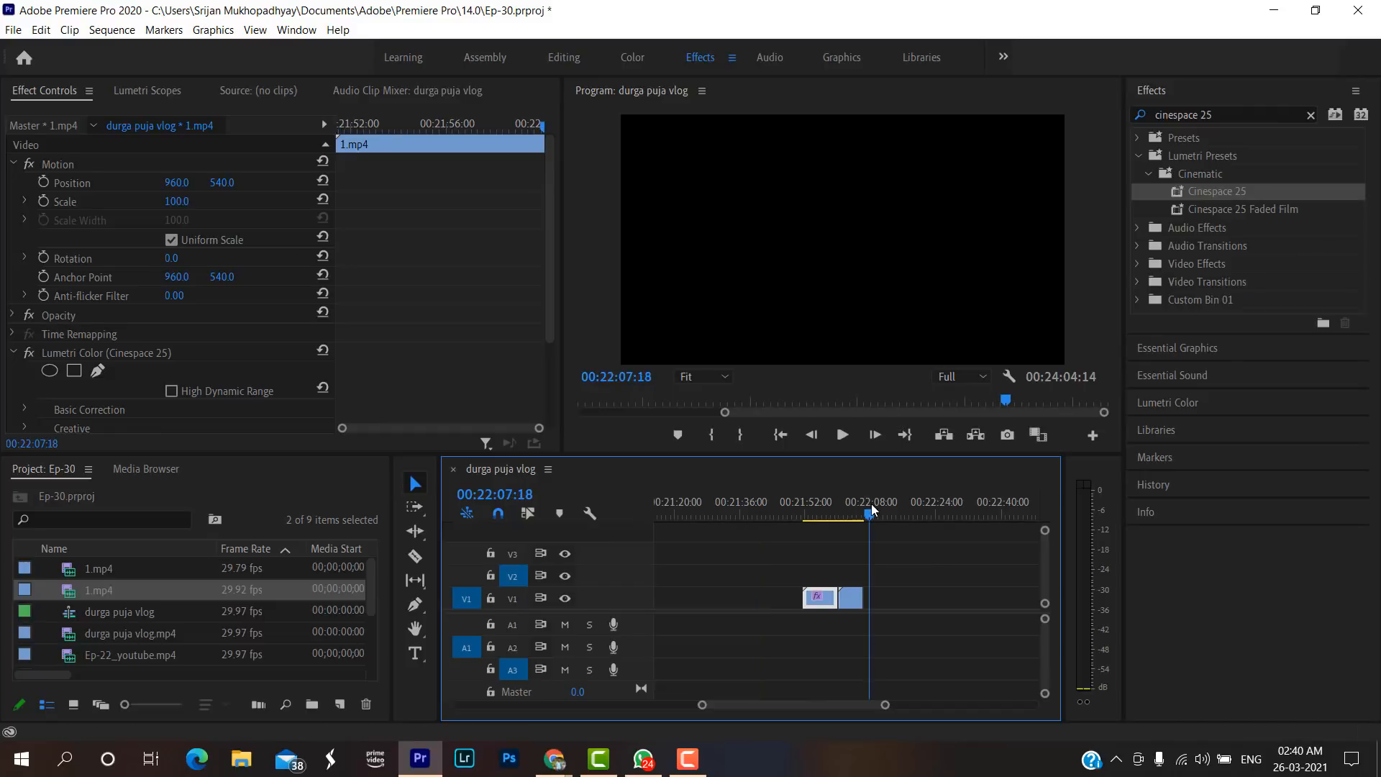
click(508, 576)
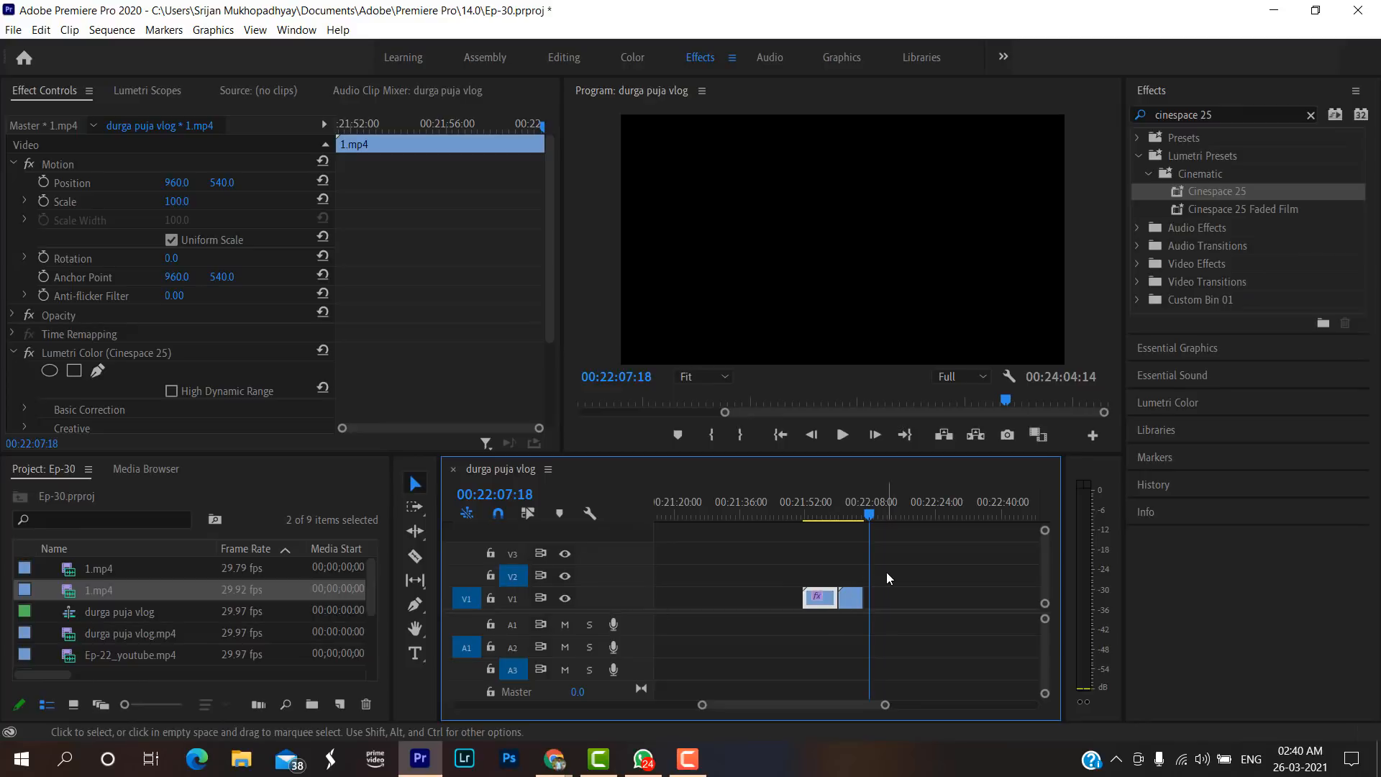
key(ctrl+v)
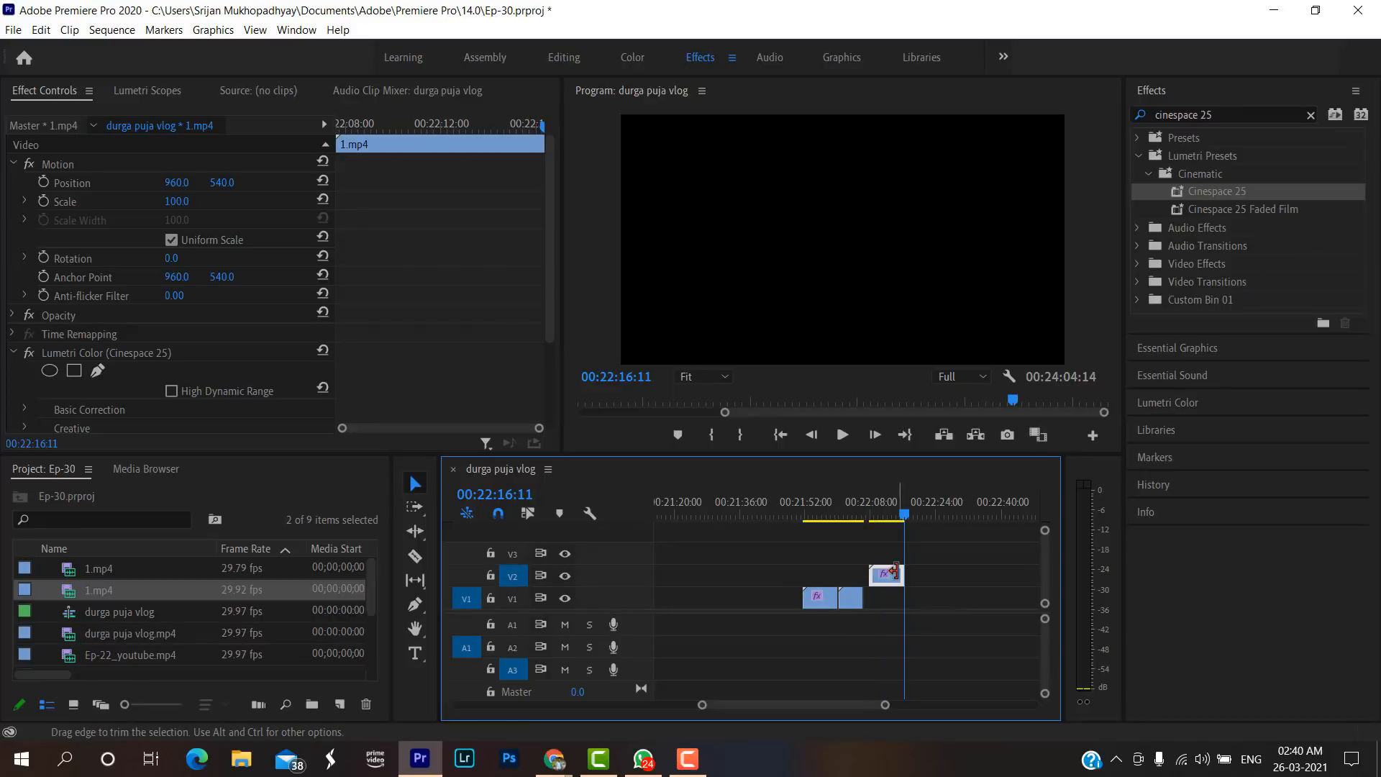
Move the pasted 1.mp4 piece down to track V1 and close the gap between it and the reversed clip.
mouse_move(889, 577)
mouse_down()
mouse_move(892, 607)
mouse_move(872, 606)
mouse_move(886, 584)
mouse_move(887, 601)
mouse_up()
key(ctrl+z)
drag(886, 710, 856, 707)
click(686, 604)
click(685, 604)
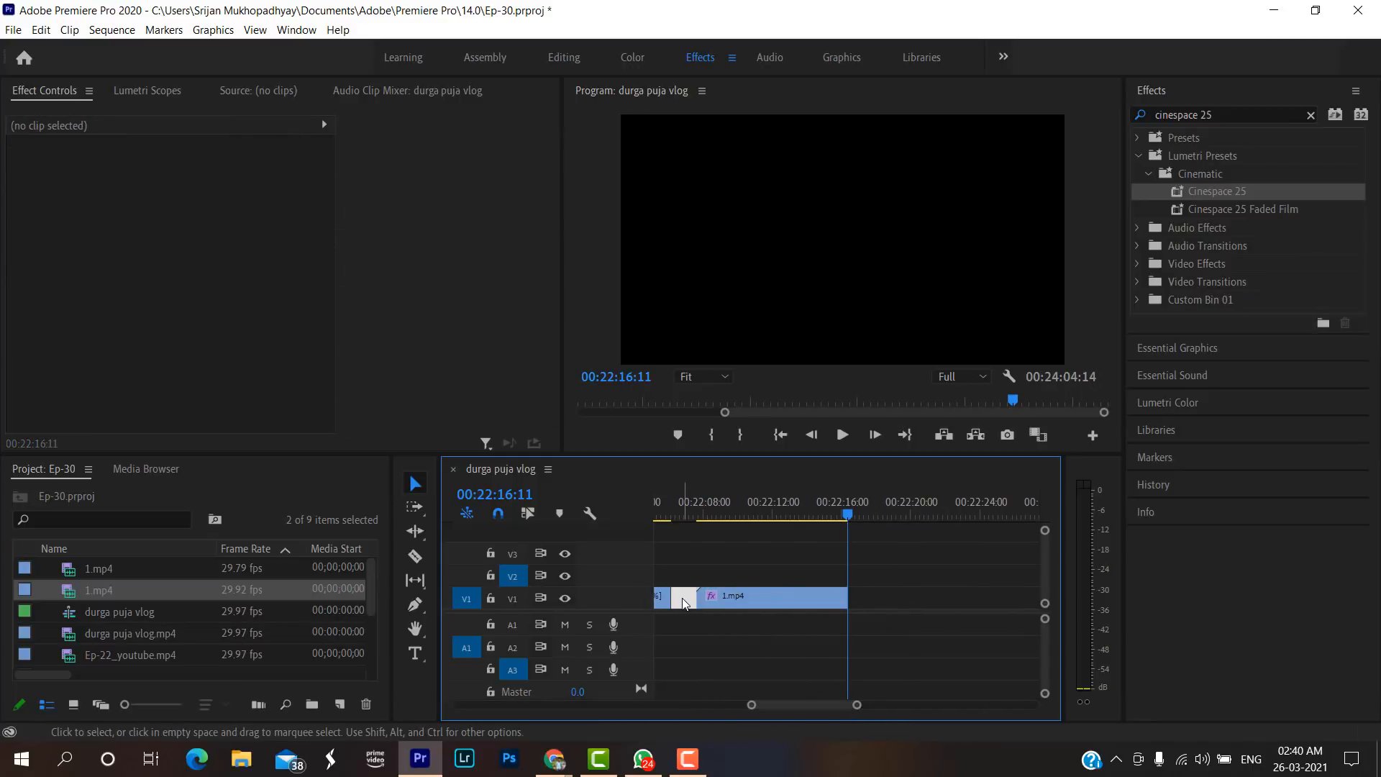
key(Delete)
drag(858, 707, 897, 707)
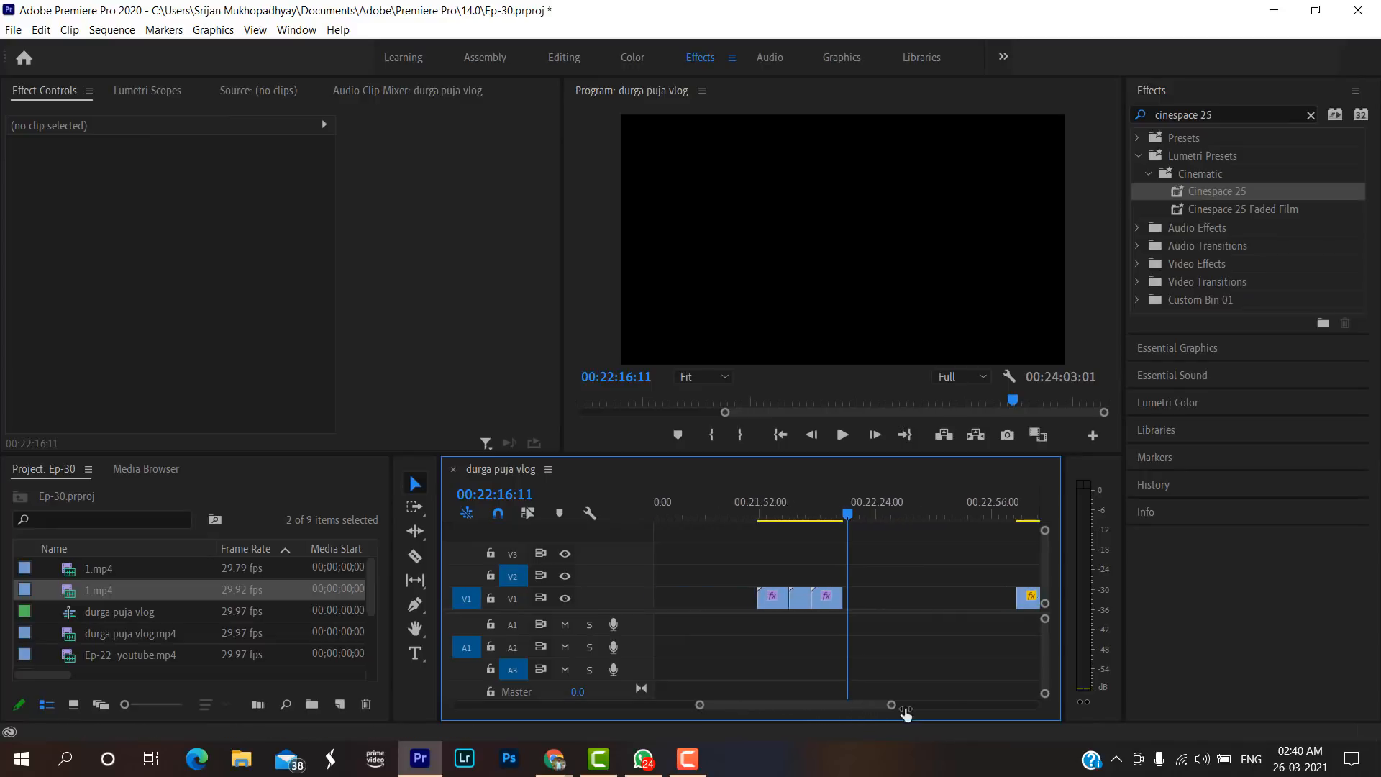
Play back the three-piece road sequence and set the reversed 1.mp4's speed to 180%, keeping Reverse Speed enabled.
click(781, 516)
key(space)
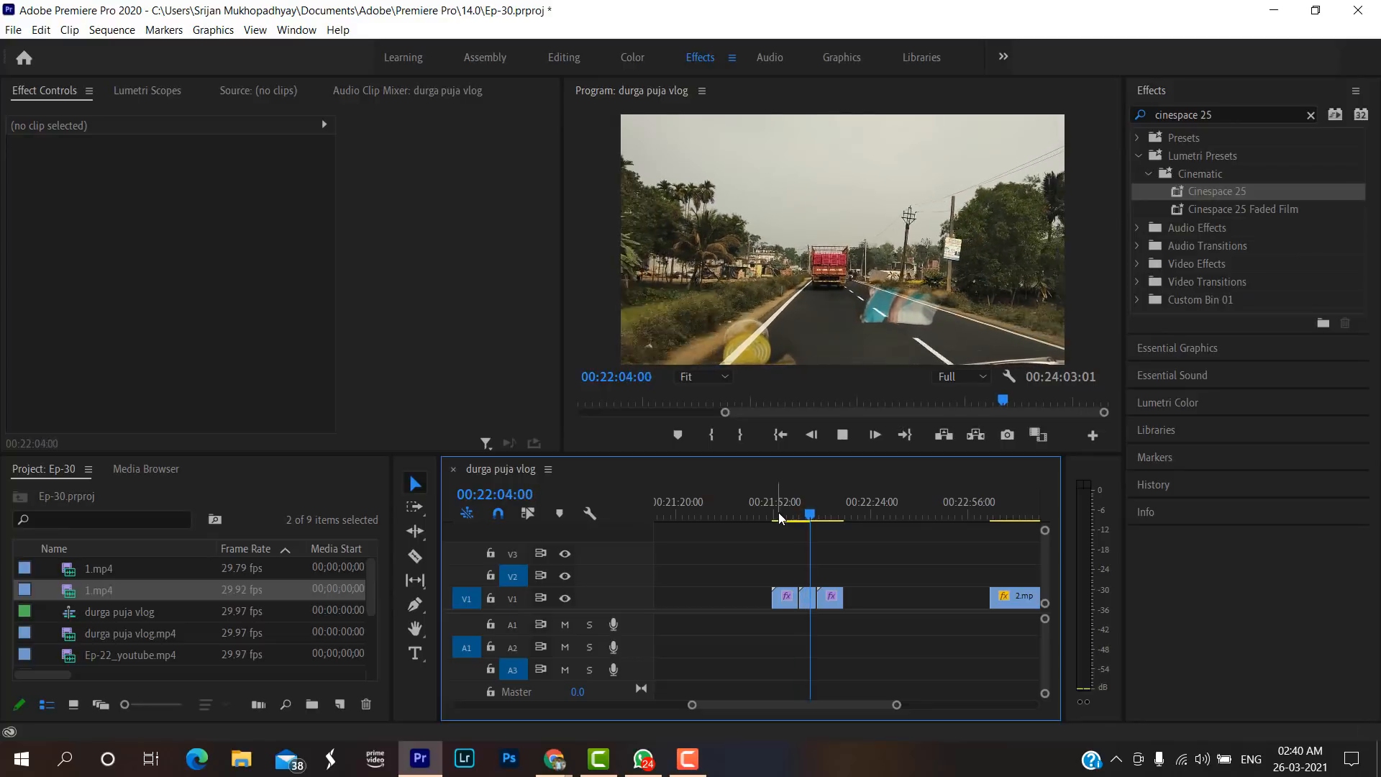
key(space)
right_click(806, 602)
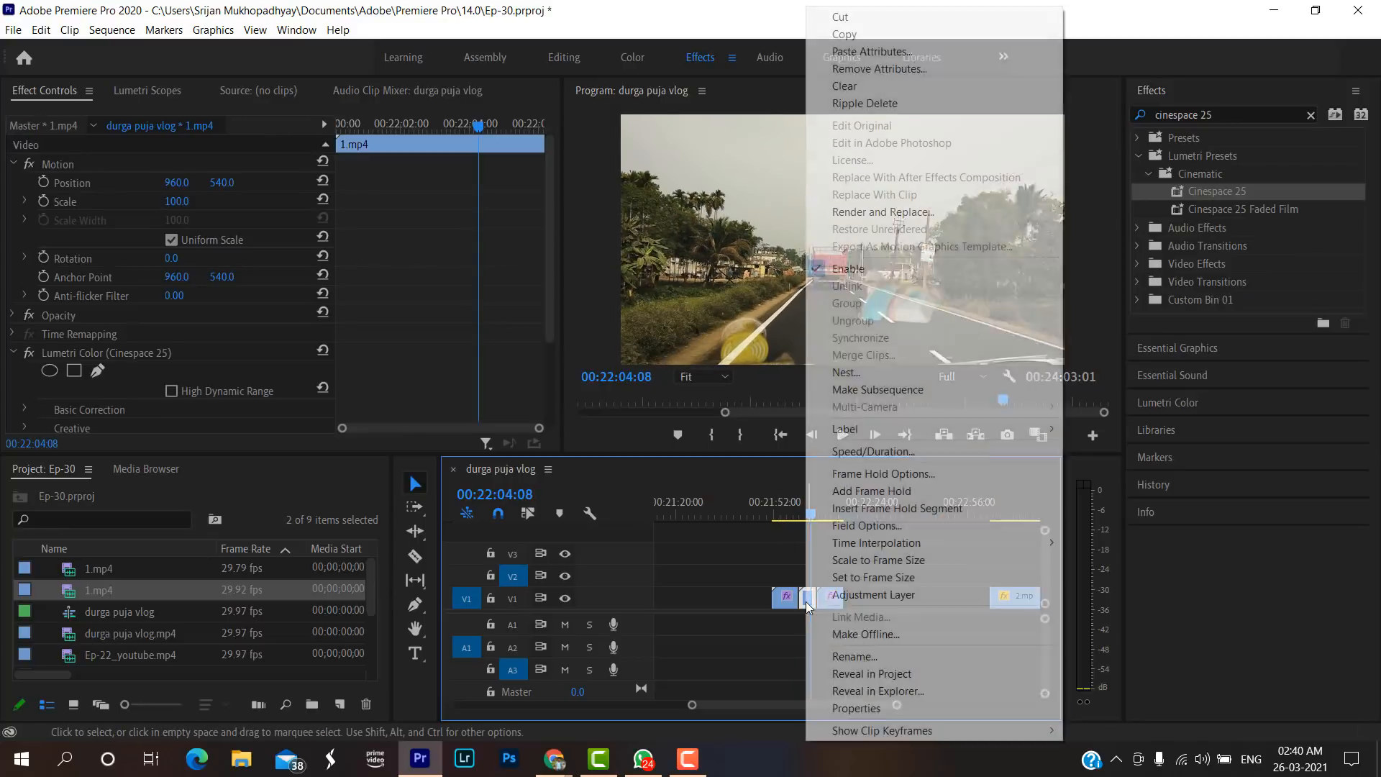
click(852, 453)
key(BackSpace)
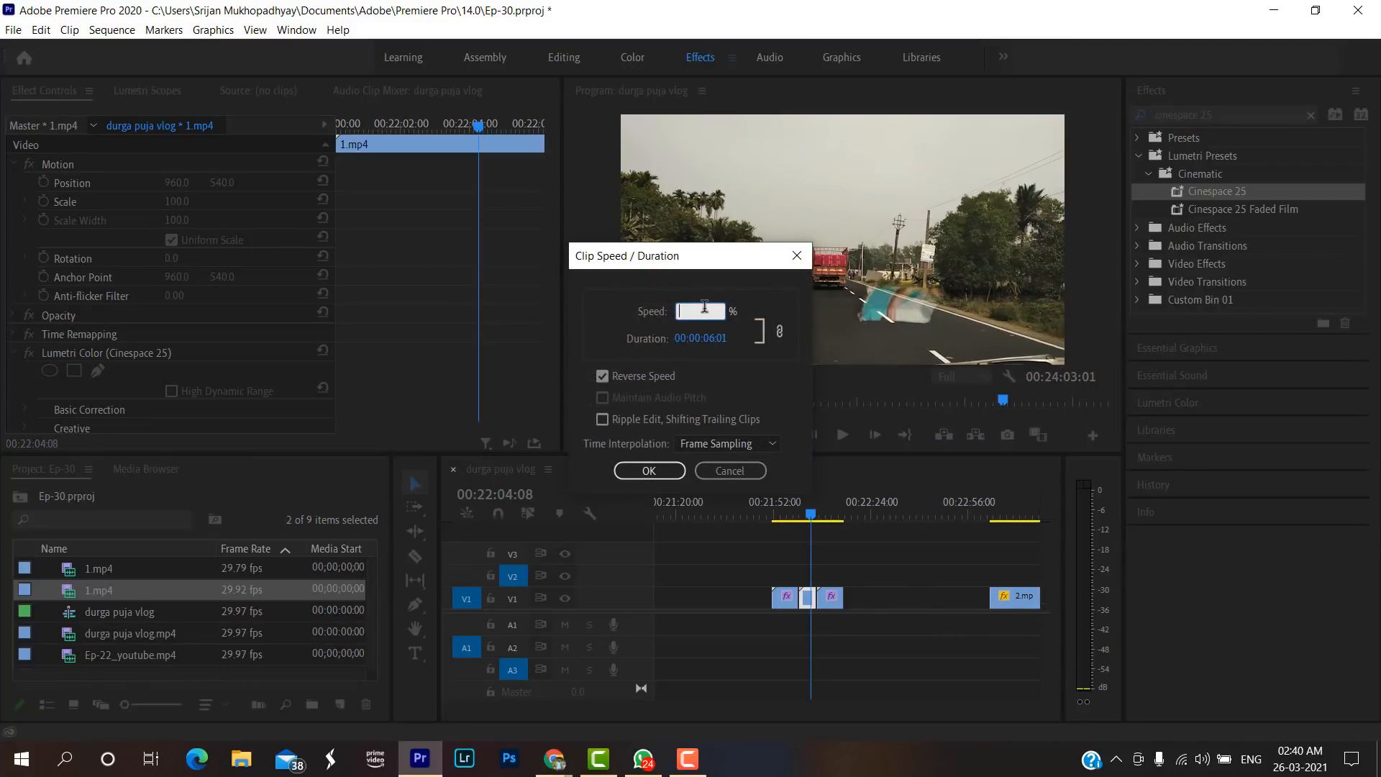
text(180)
click(633, 471)
Close the gap that follows the sped-up reversed 1.mp4 on track V1.
scroll(815, 705, up, 5)
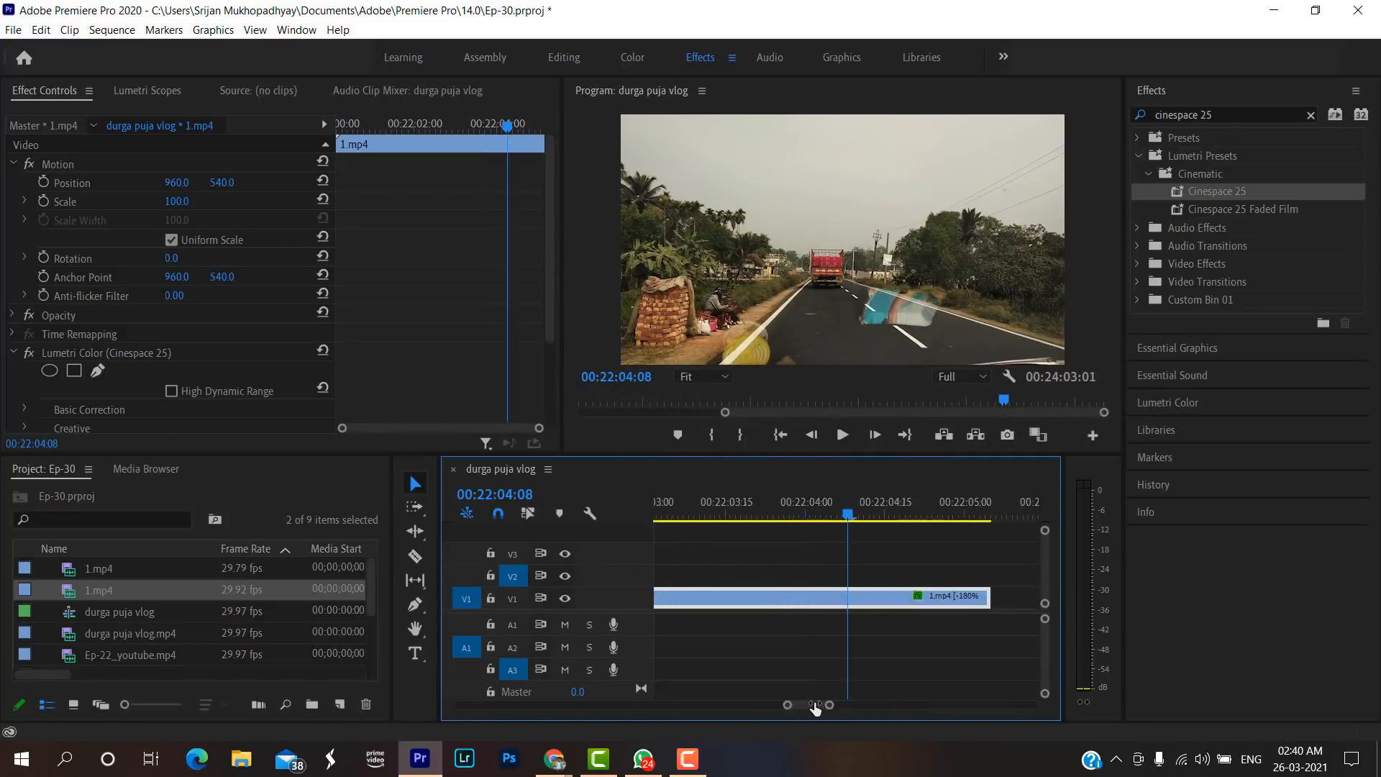
scroll(815, 705, down, 5)
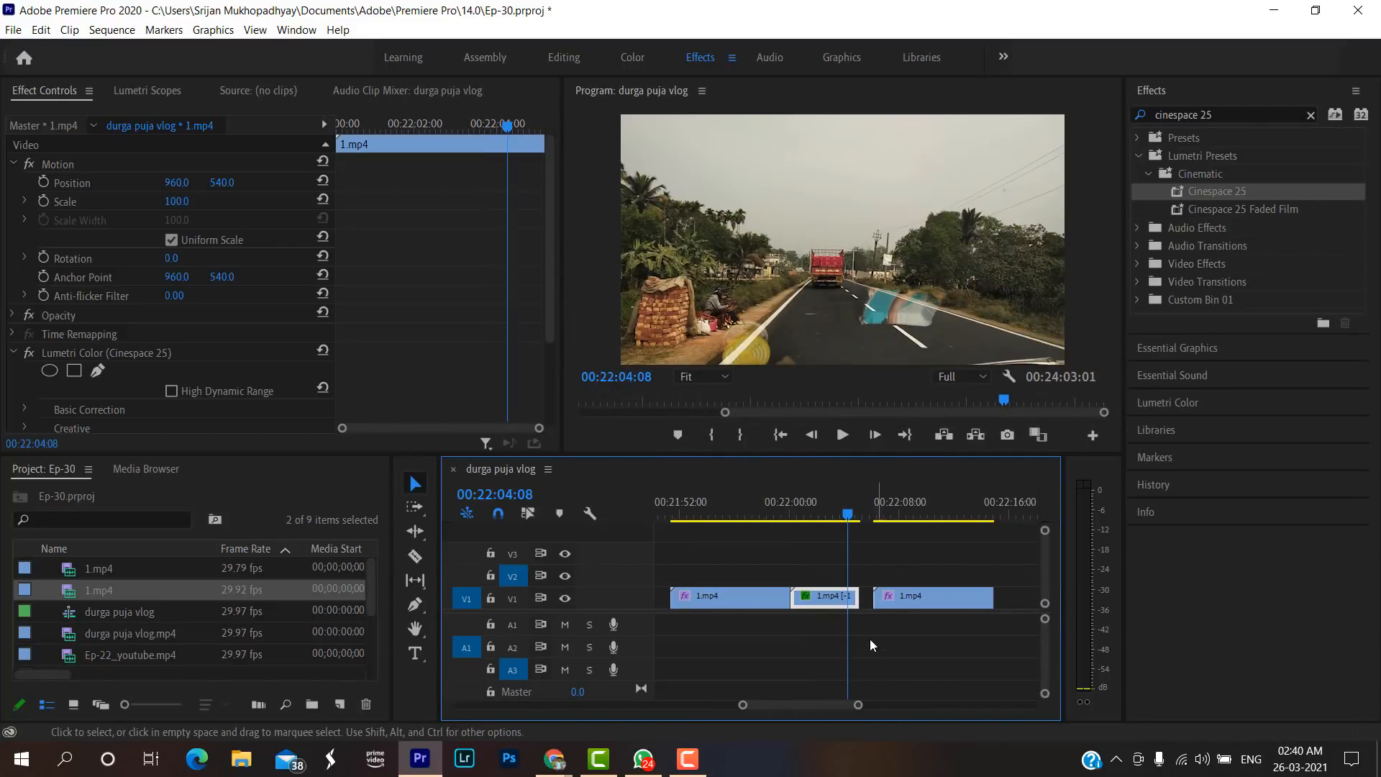
click(866, 600)
key(Delete)
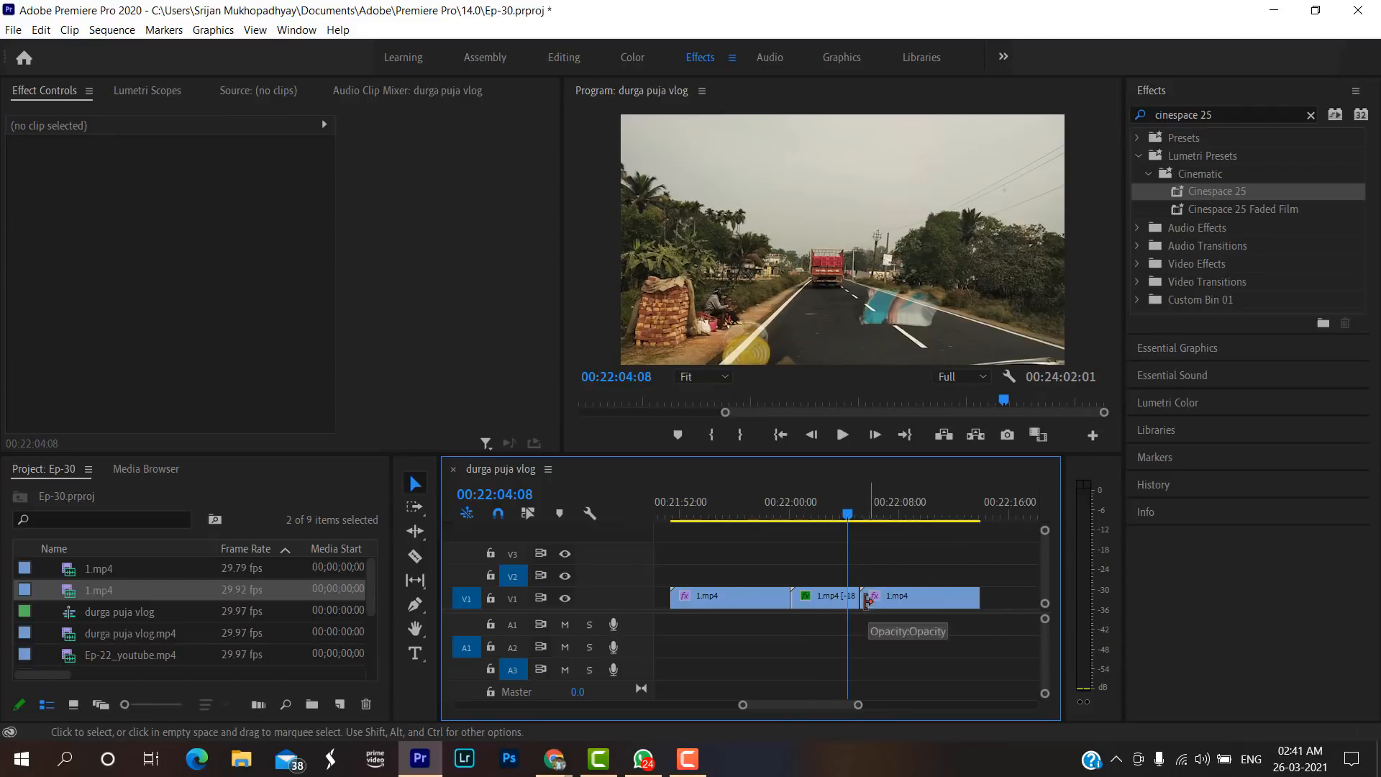
Play back the forward-reverse-forward road sequence from 00:21:53:28 into its third clip.
scroll(859, 708, down, 3)
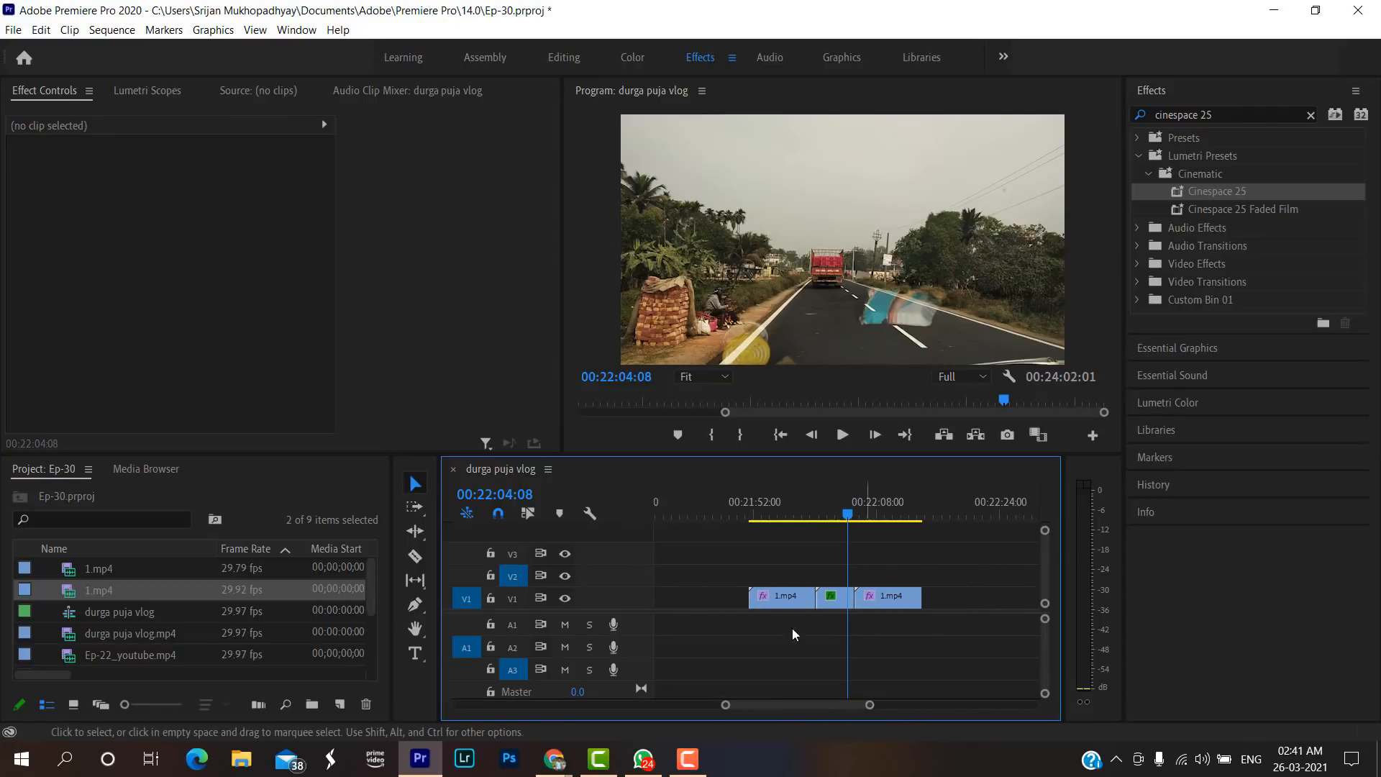
click(769, 520)
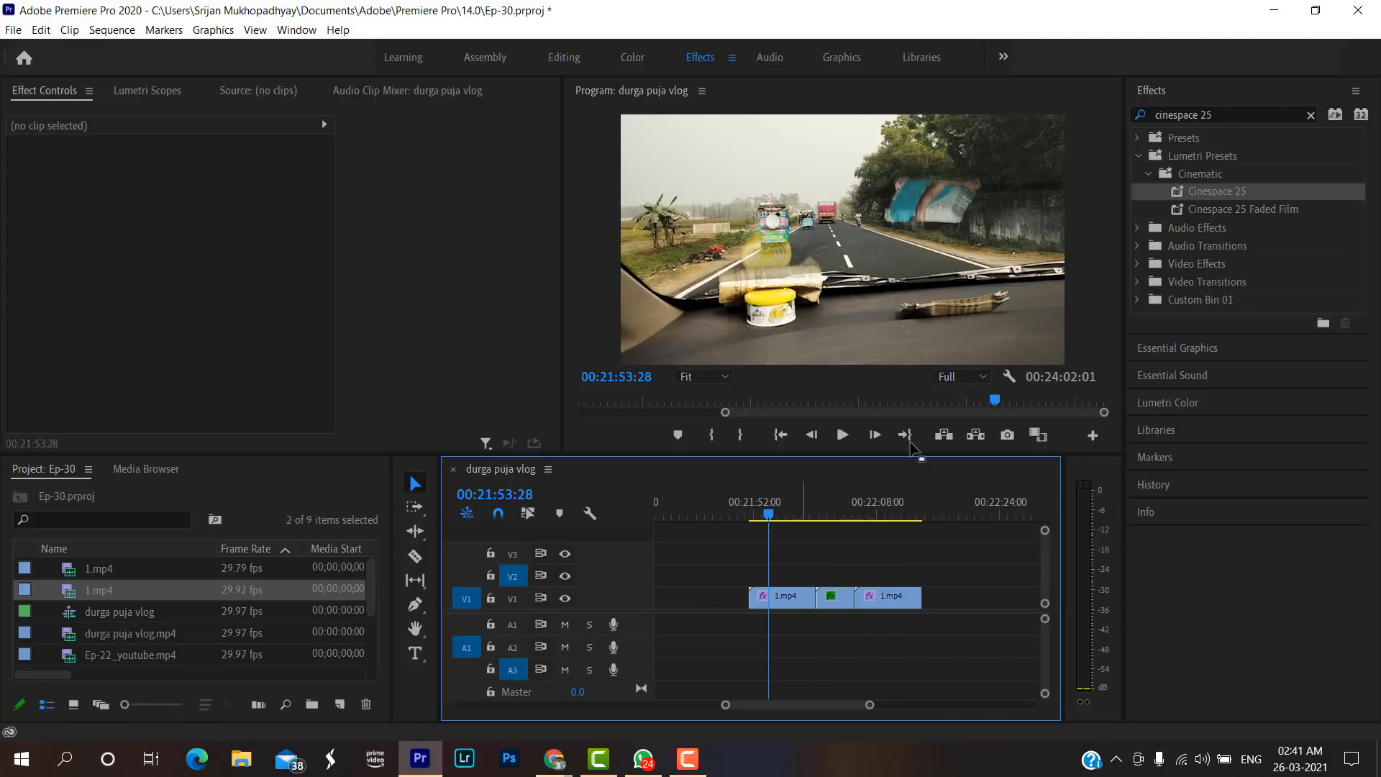
click(1242, 143)
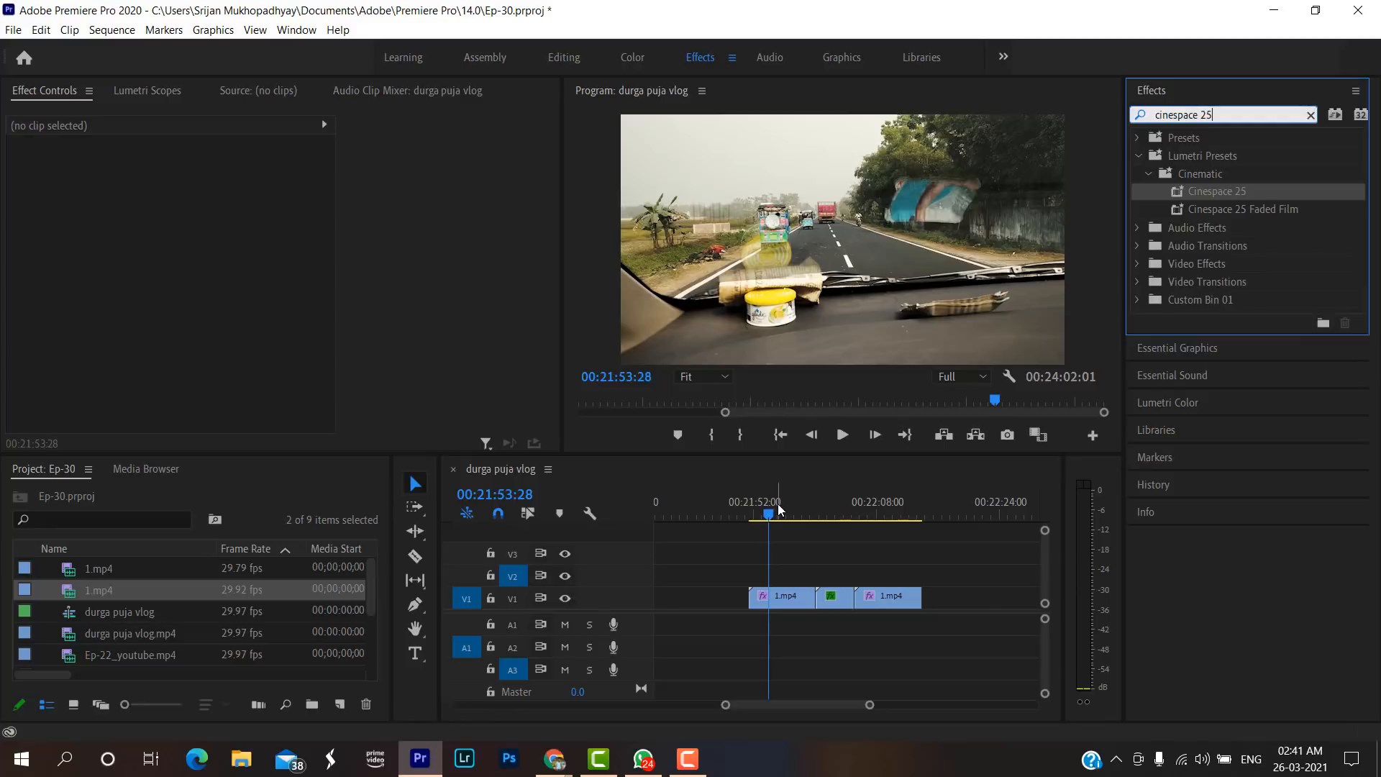
drag(778, 504, 833, 517)
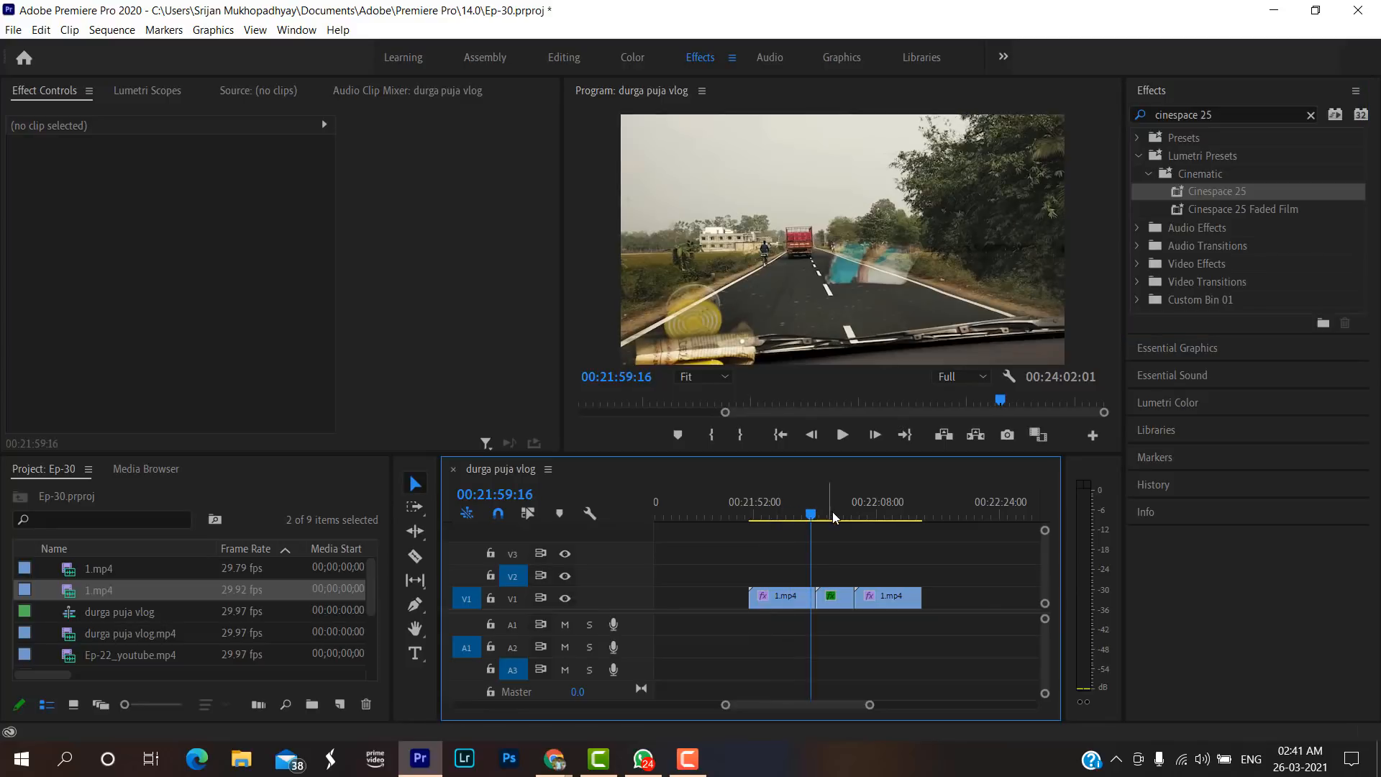
click(804, 512)
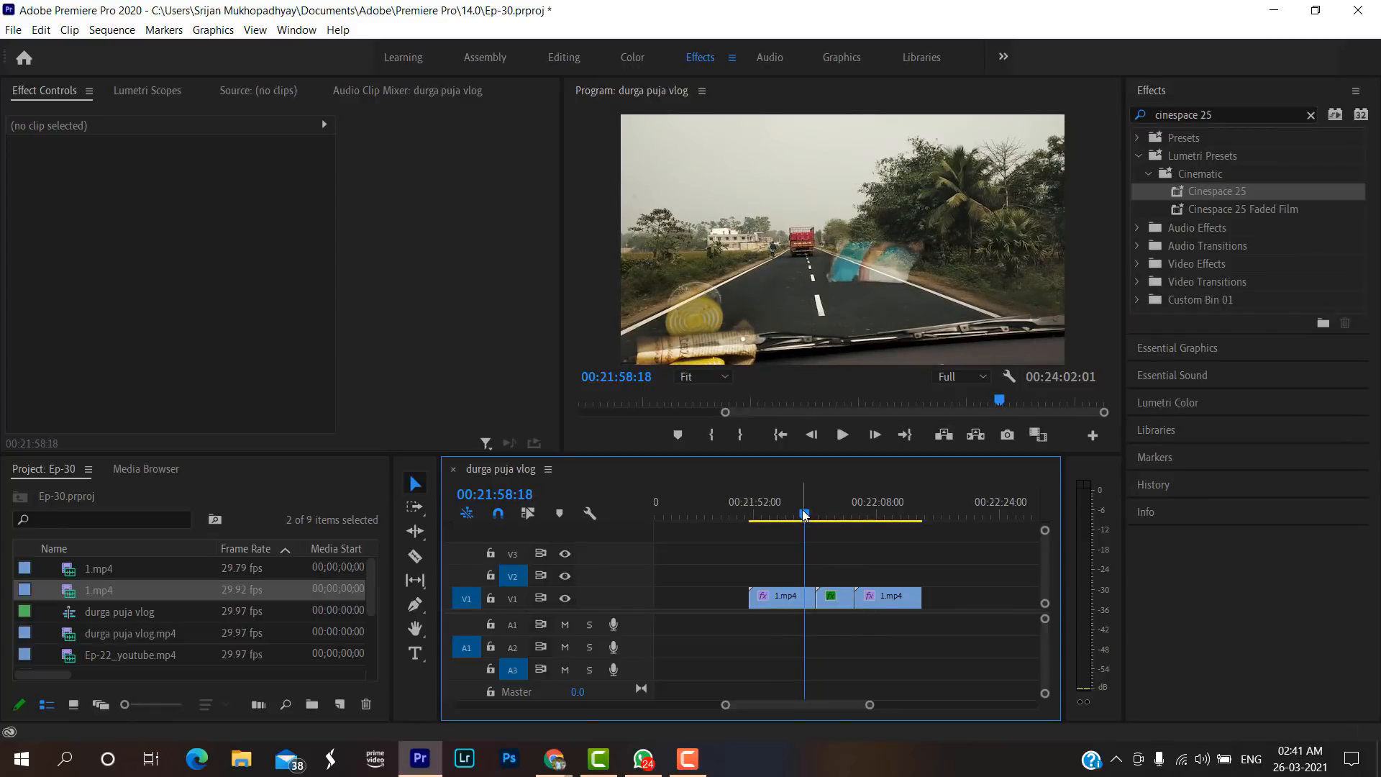
click(770, 503)
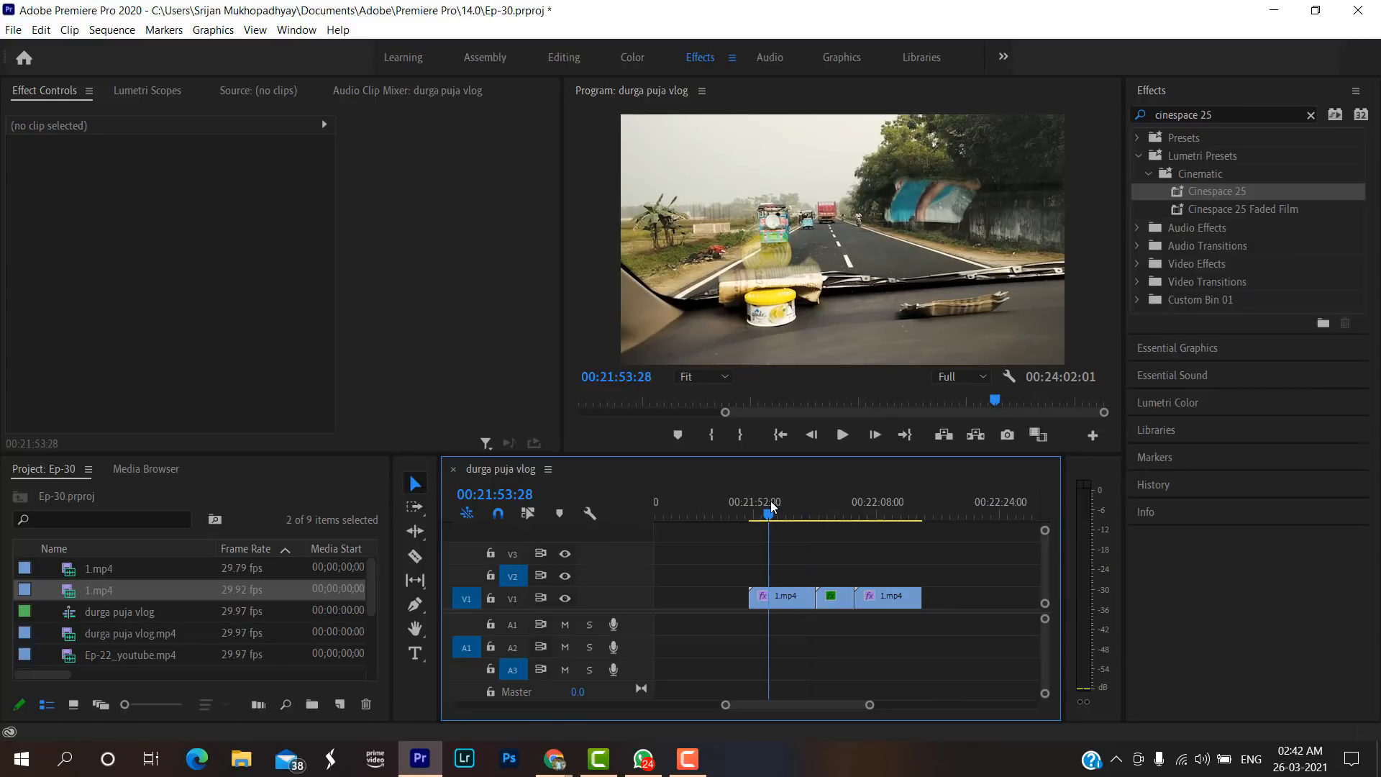
key(space)
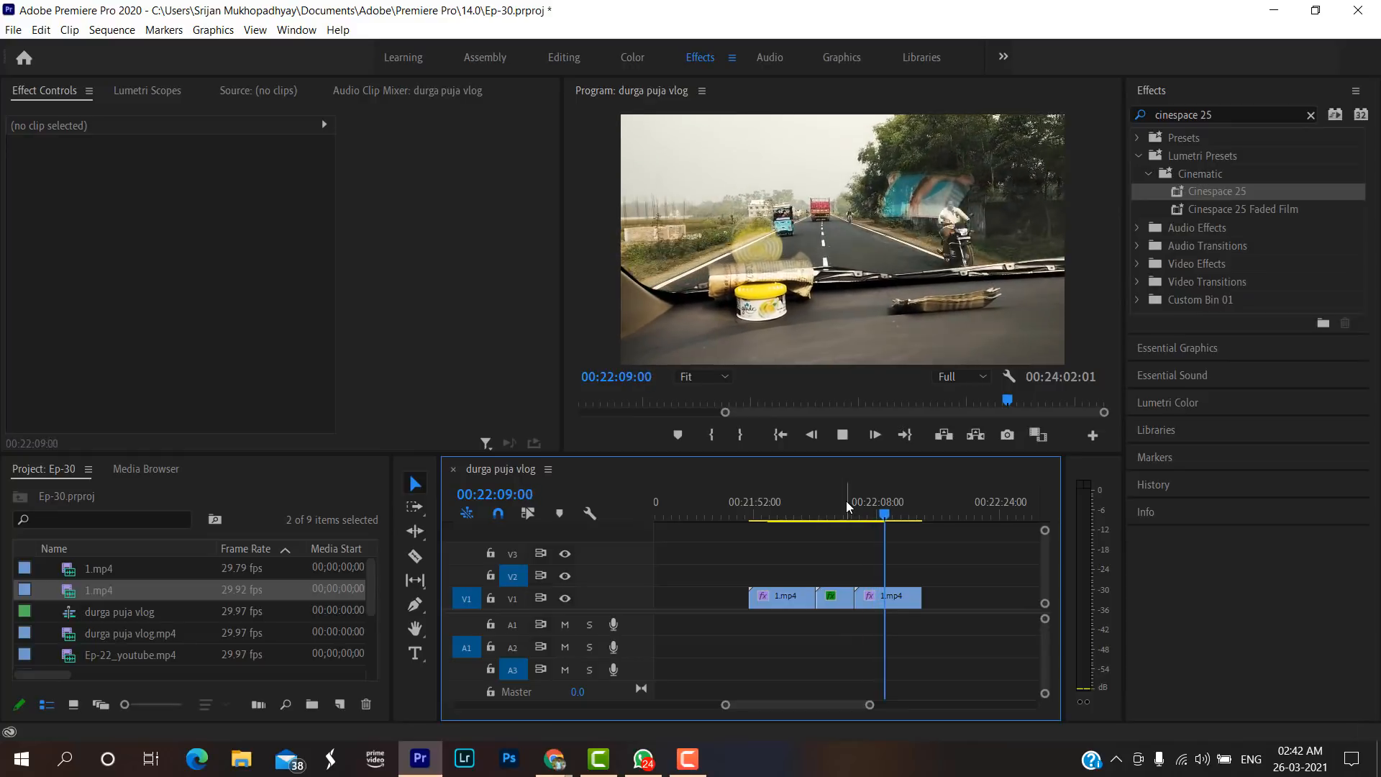
key(space)
Select all three road clips on track V1 and place the playhead in the empty area after them, at 00:22:20:05.
drag(872, 707, 878, 704)
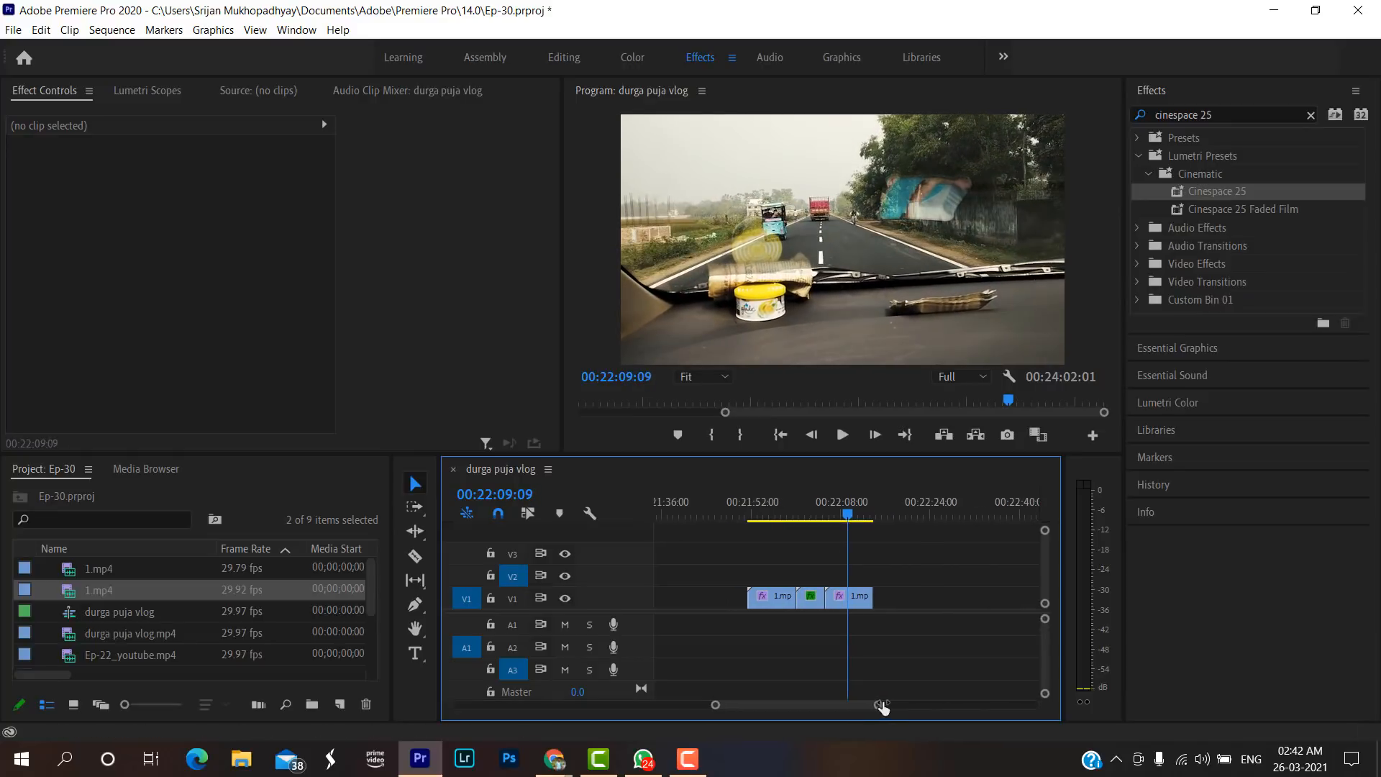
drag(912, 649, 725, 586)
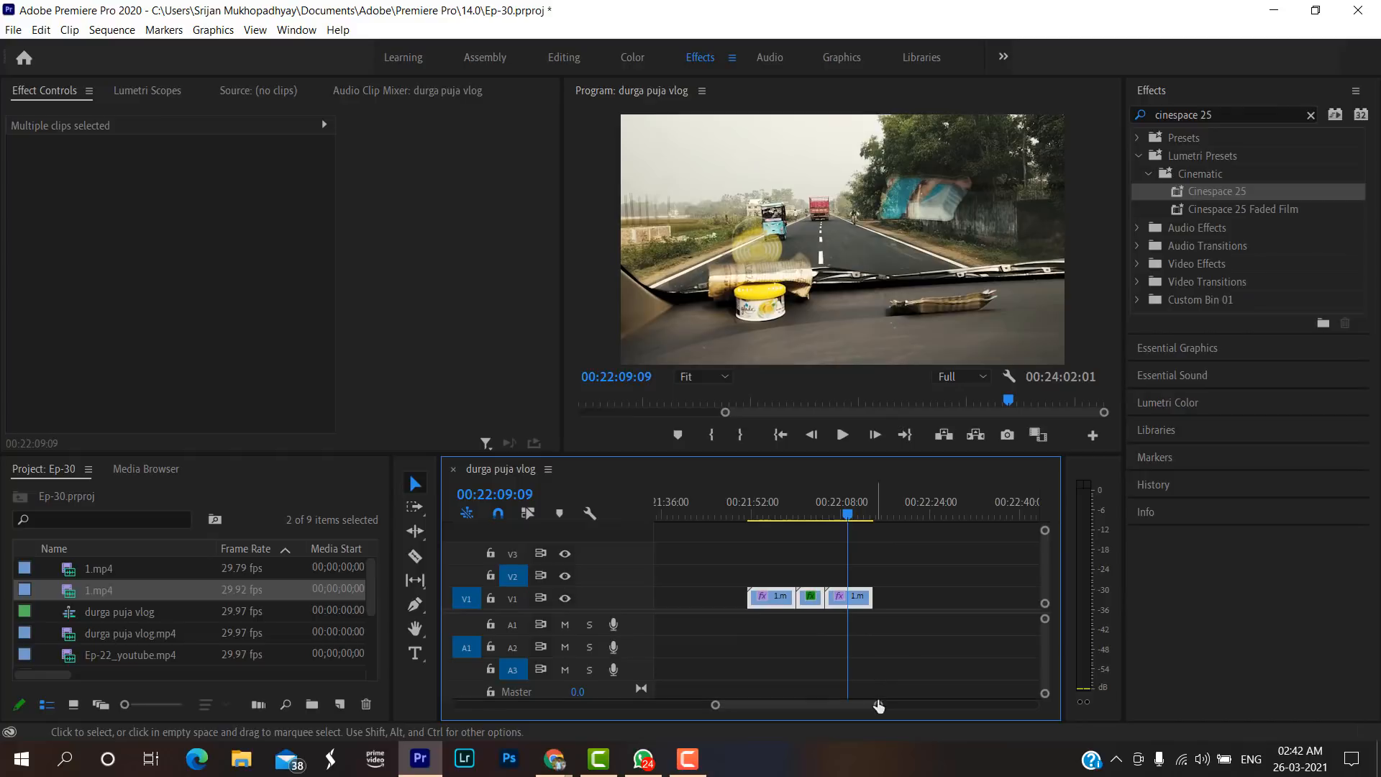
drag(879, 704, 886, 705)
click(895, 513)
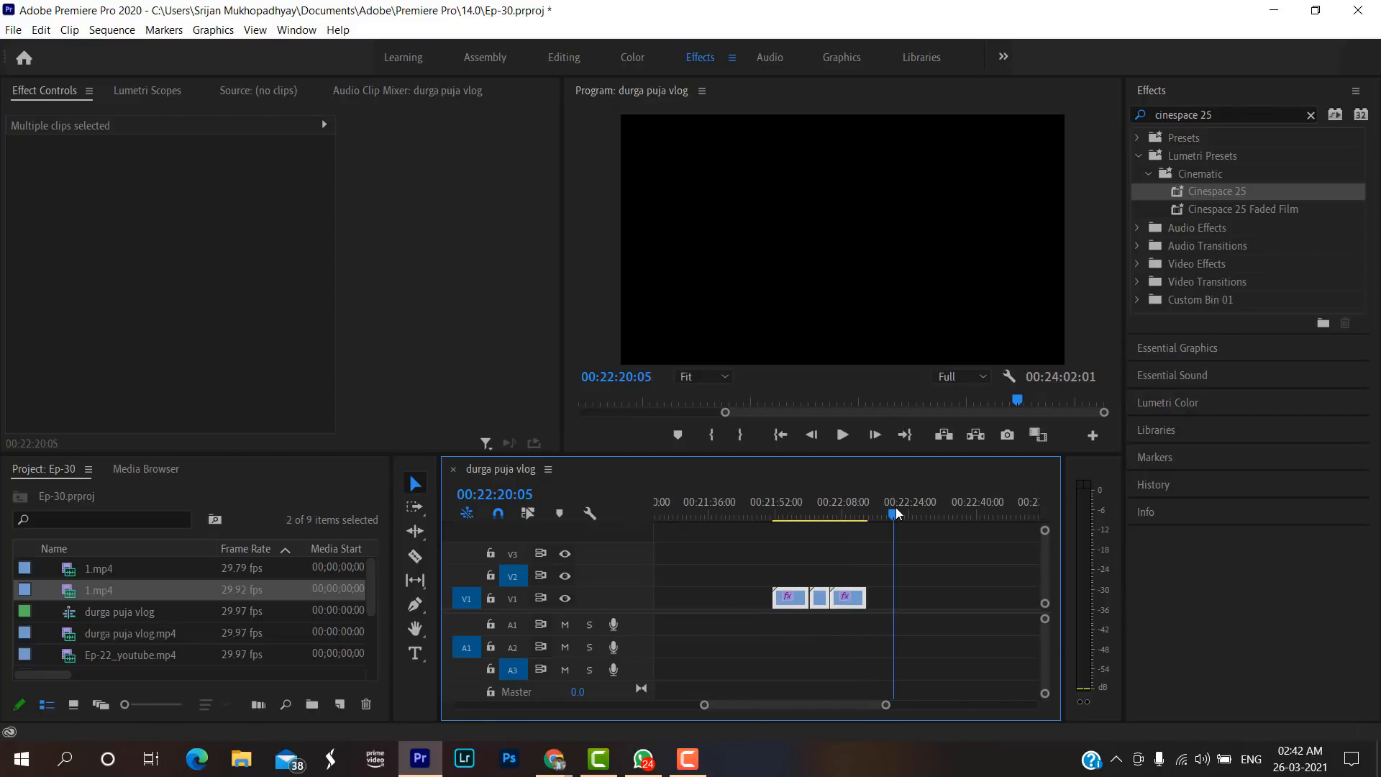
Import ep-26.mp4 from the Ep-24 folder and place it on tracks V1 and A1, leaving a gap after the road sequence.
key(ctrl+i)
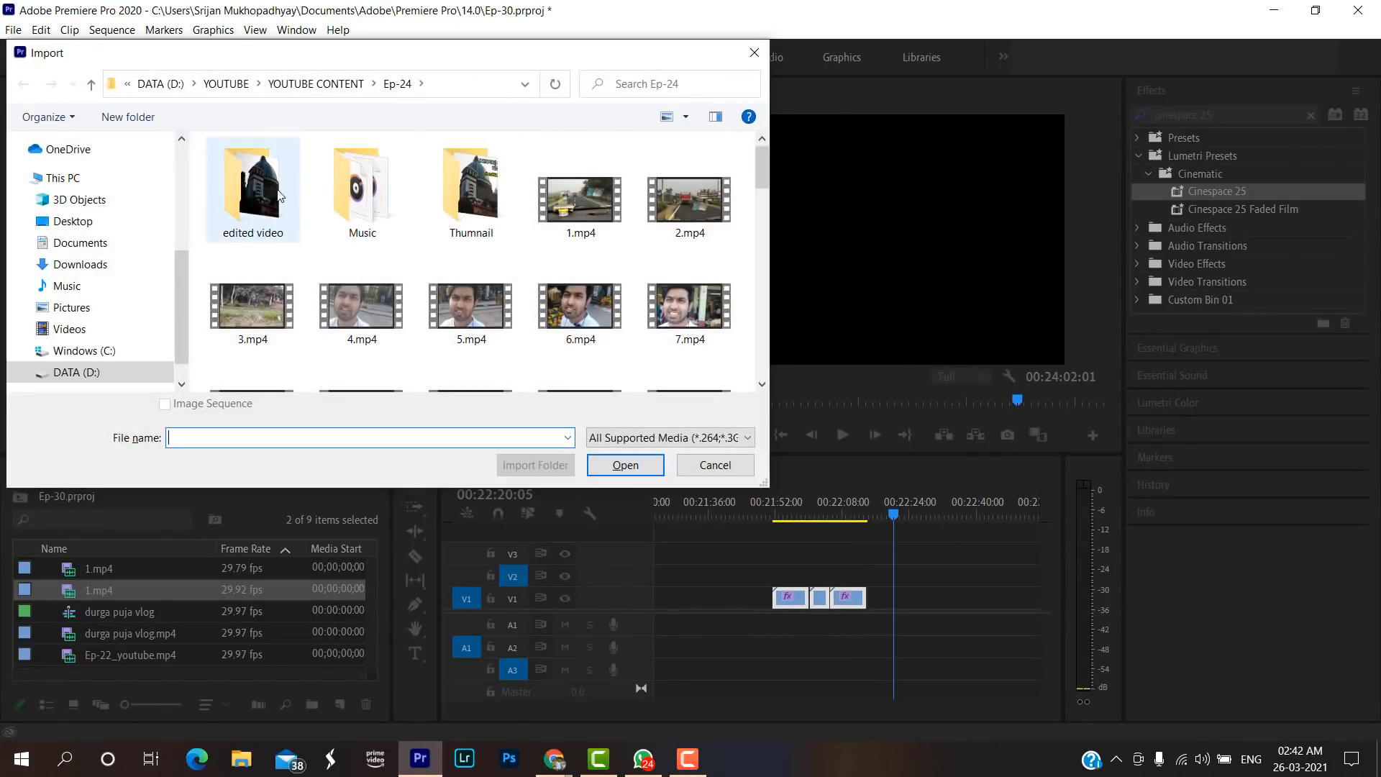
click(588, 464)
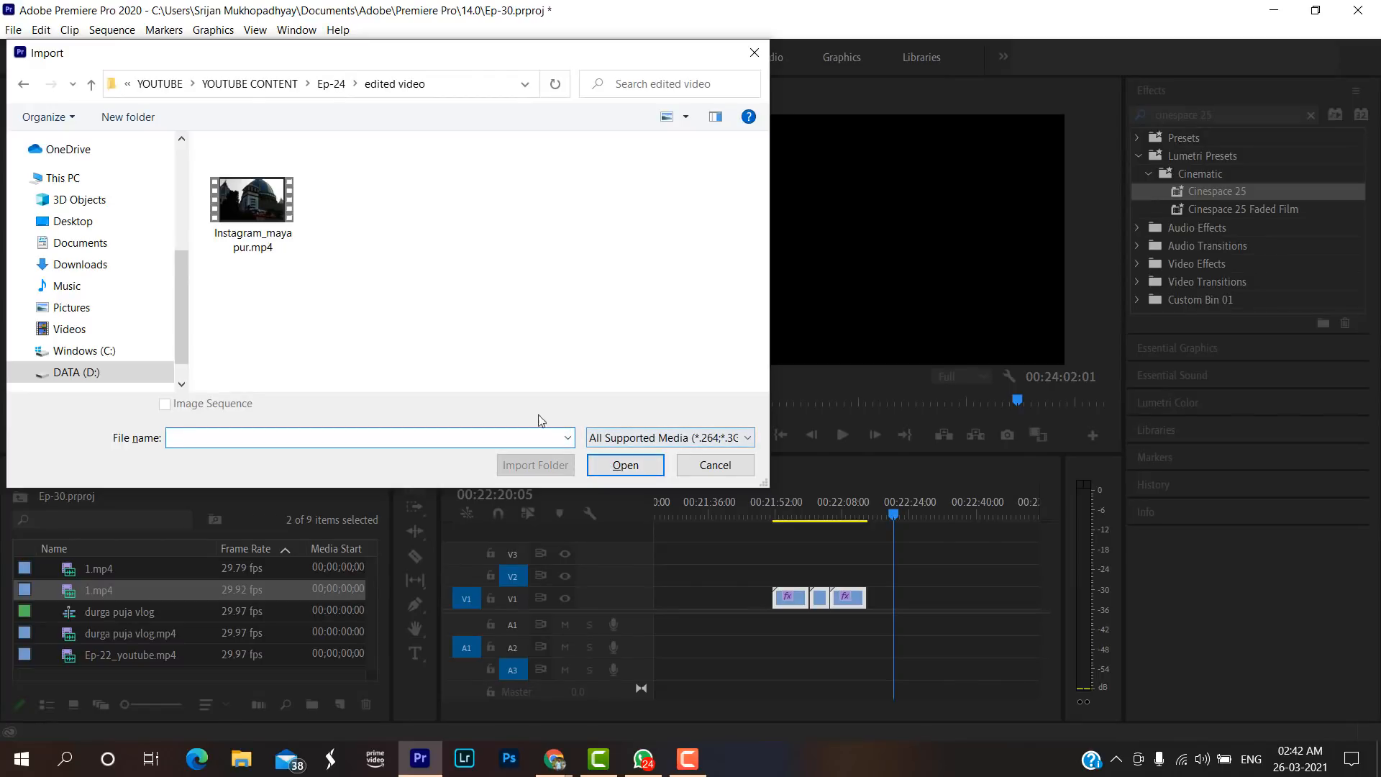
key(BackSpace)
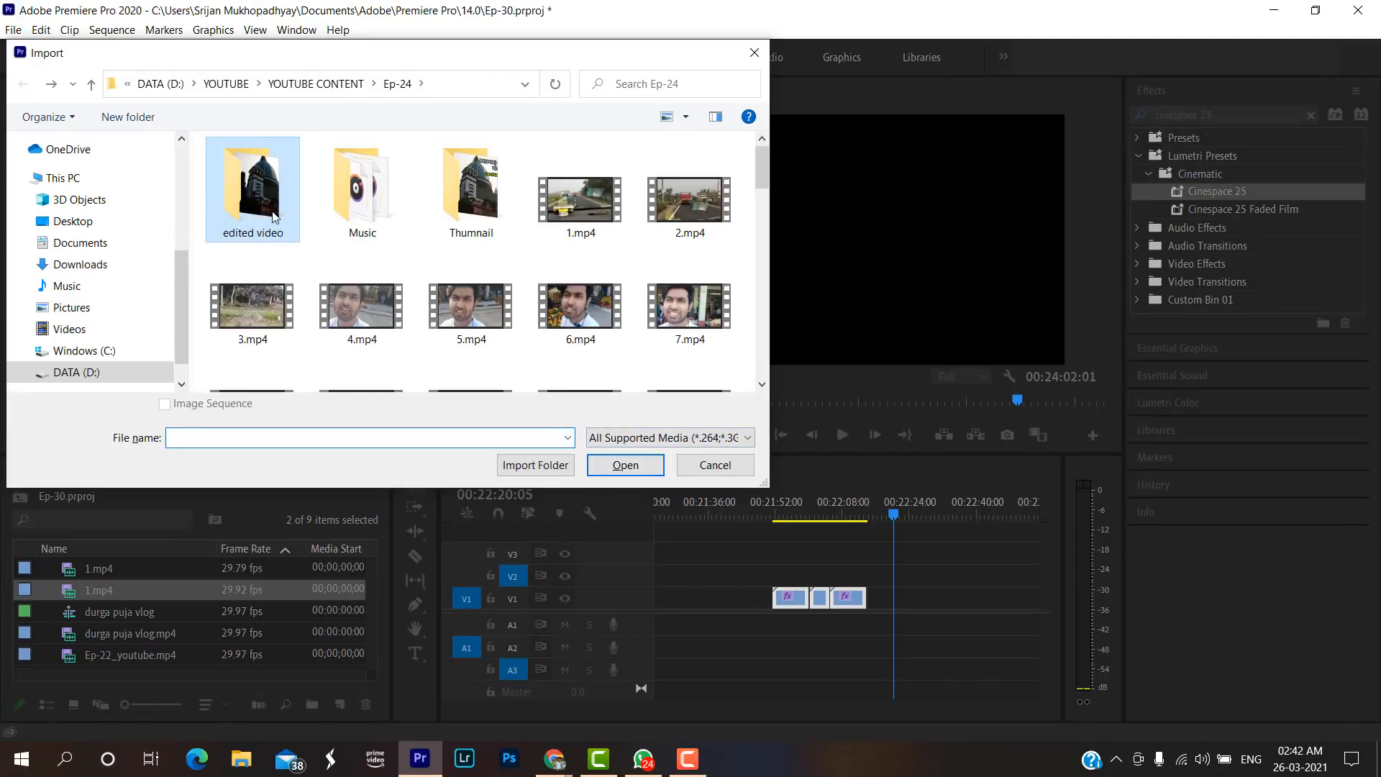
double_click(274, 216)
click(257, 208)
key(BackSpace)
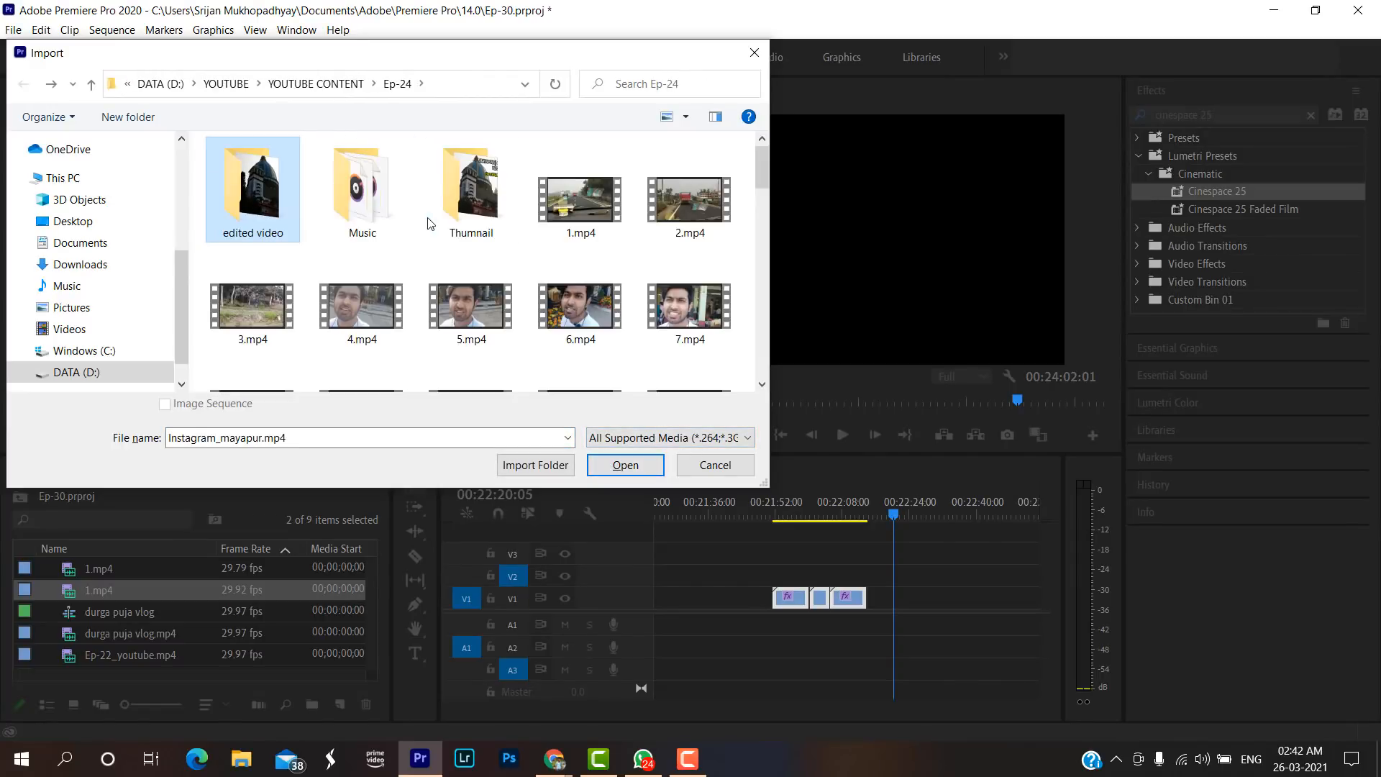
scroll(603, 318, down, 6)
scroll(403, 245, up, 6)
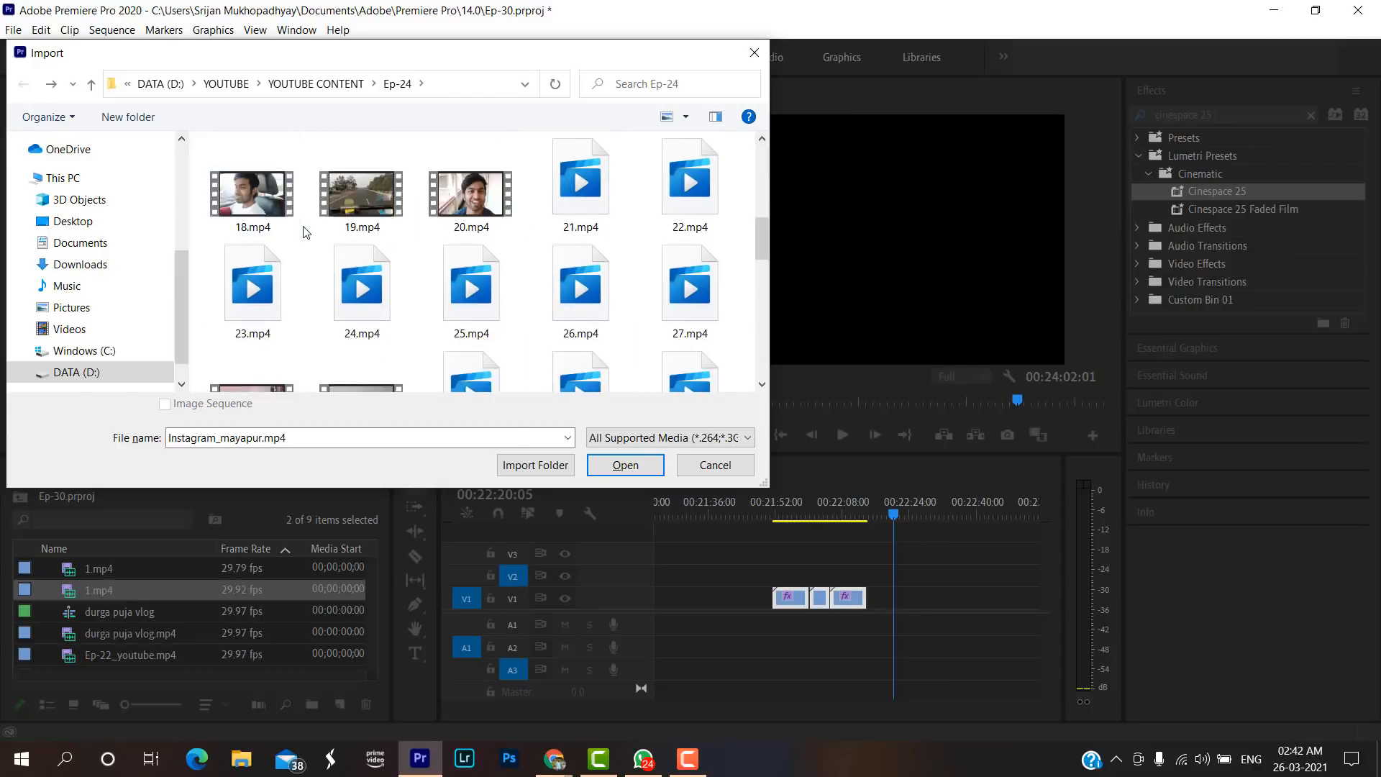
scroll(409, 250, down, 6)
scroll(409, 250, down, 5)
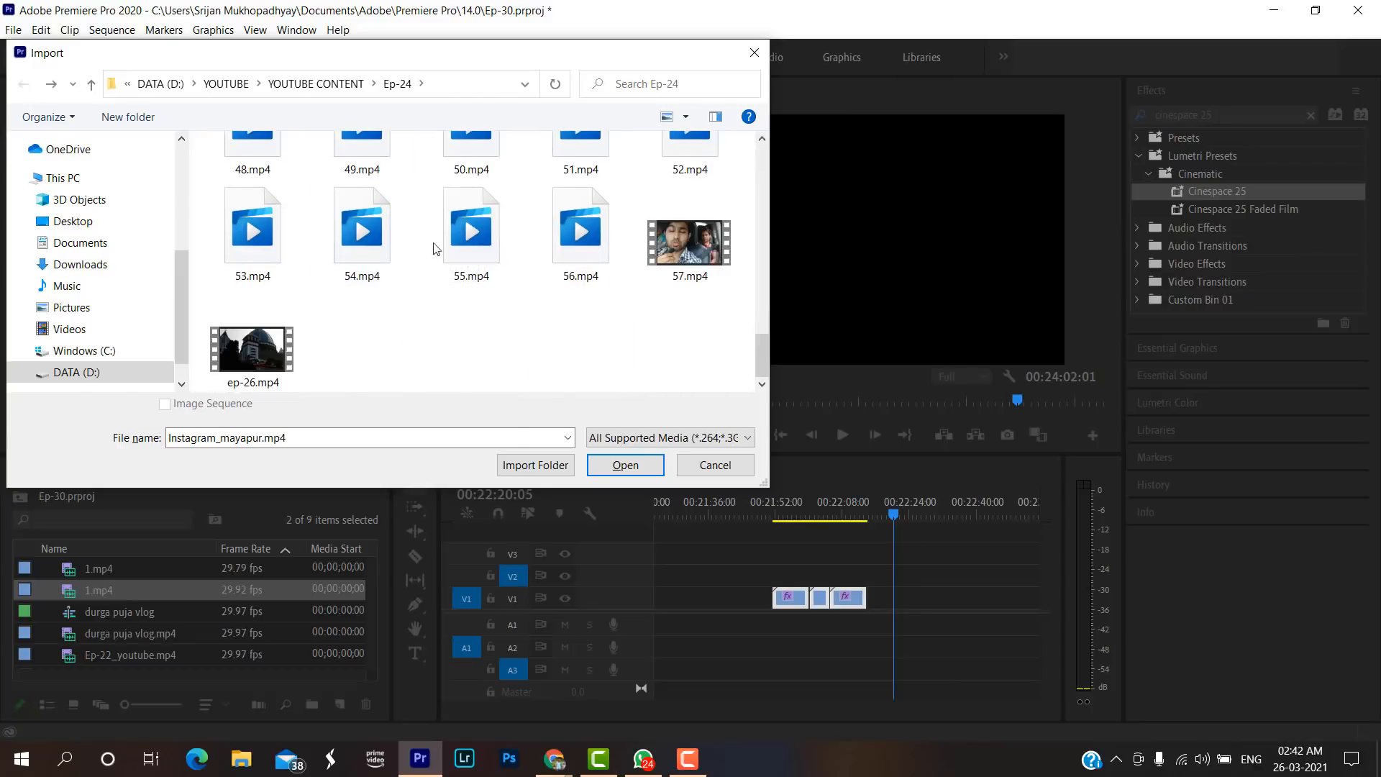
click(251, 338)
click(617, 464)
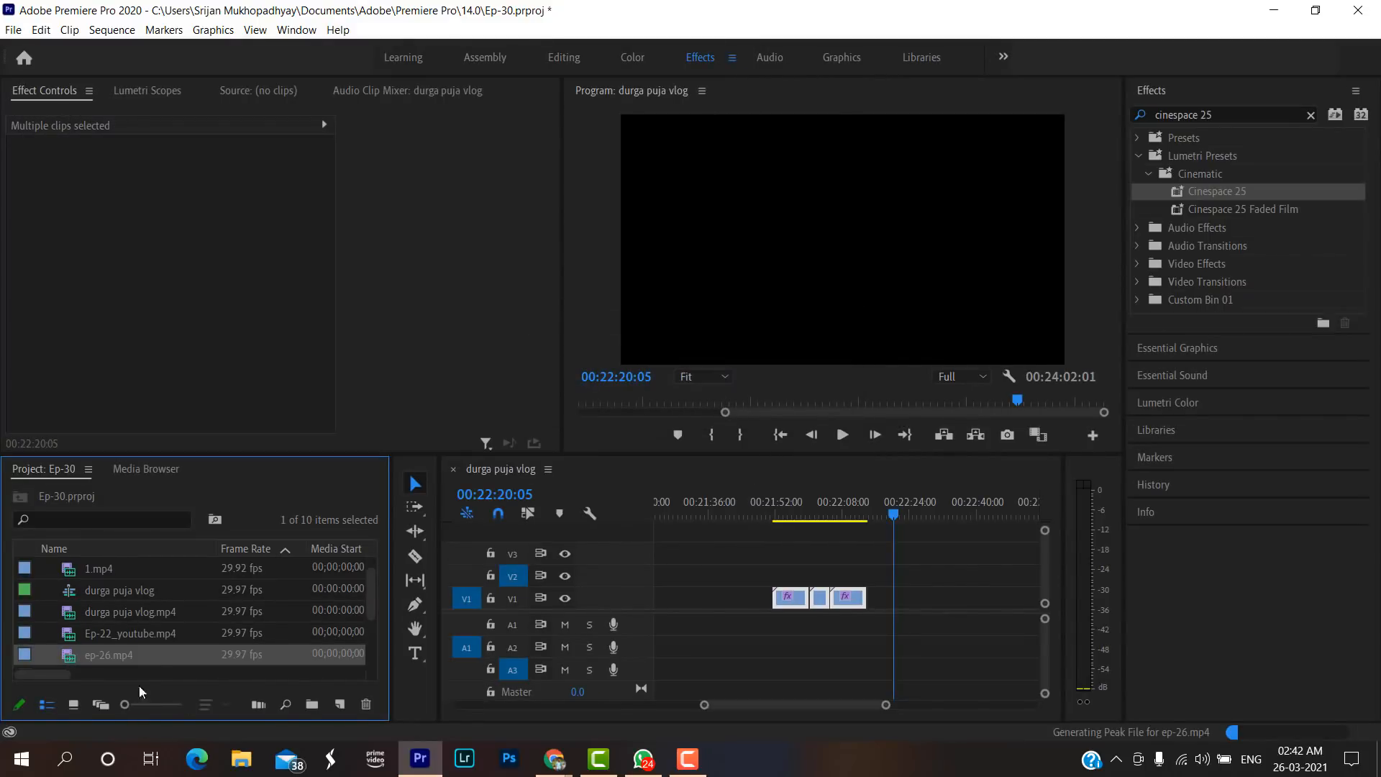
drag(189, 651, 962, 601)
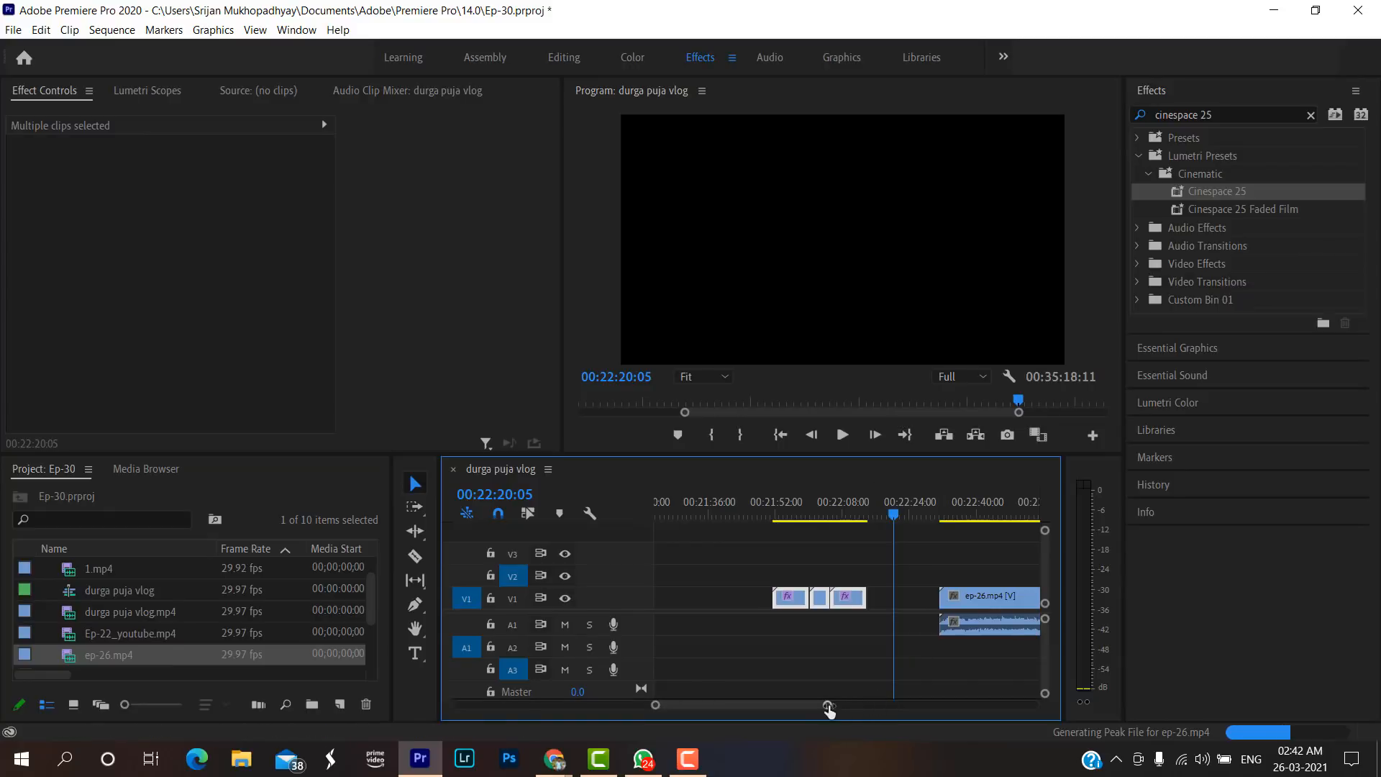
Play back the opening of ep-26.mp4, reviewing the change from the guesthouse sign to the temple shots.
drag(827, 704, 872, 705)
click(856, 513)
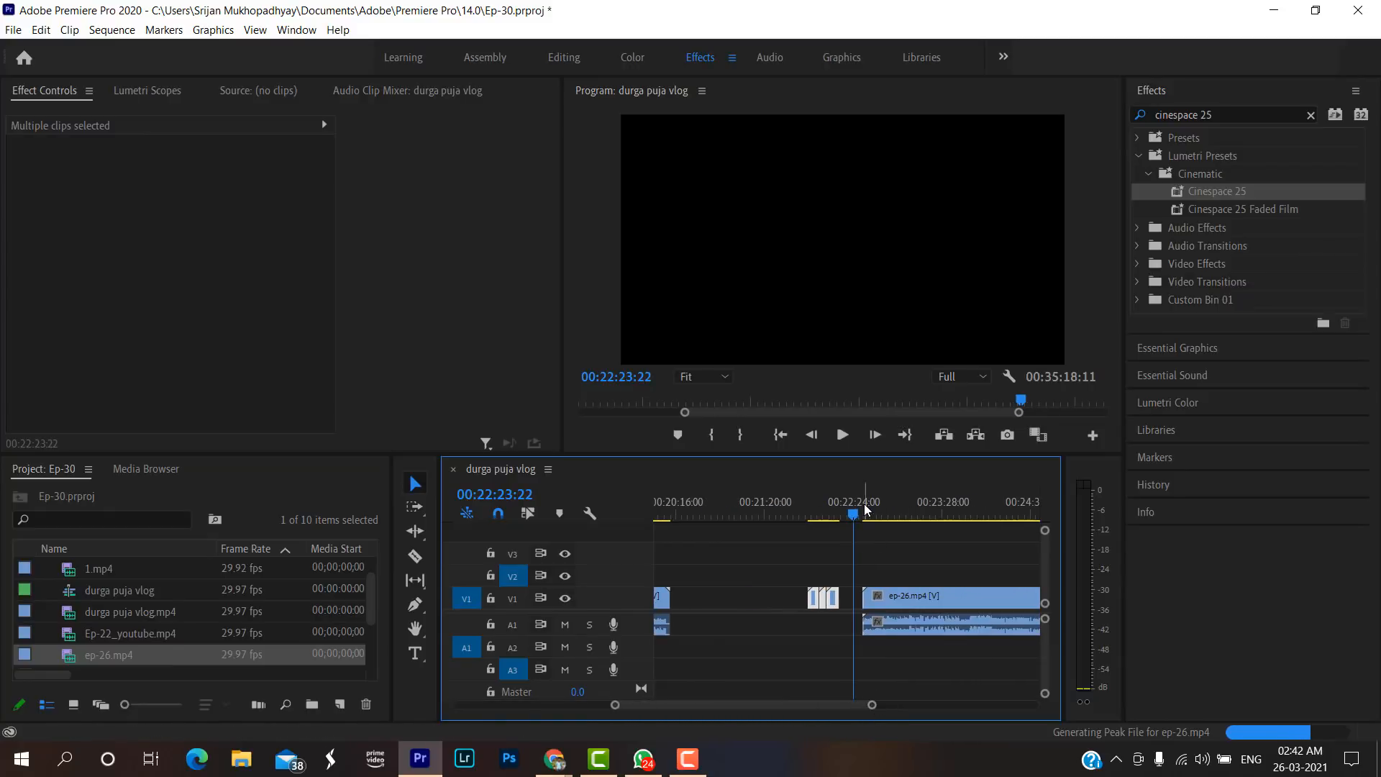
click(864, 512)
key(space)
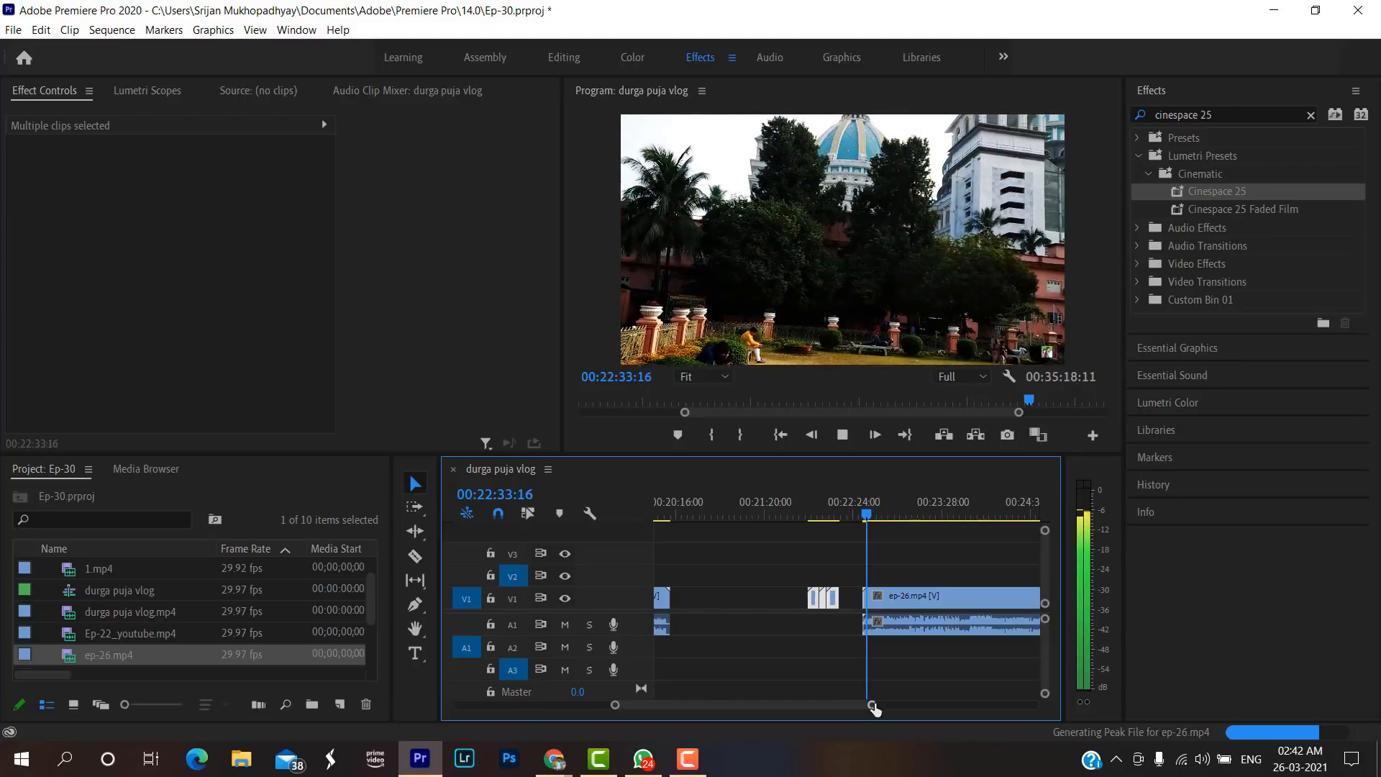
drag(871, 705, 838, 706)
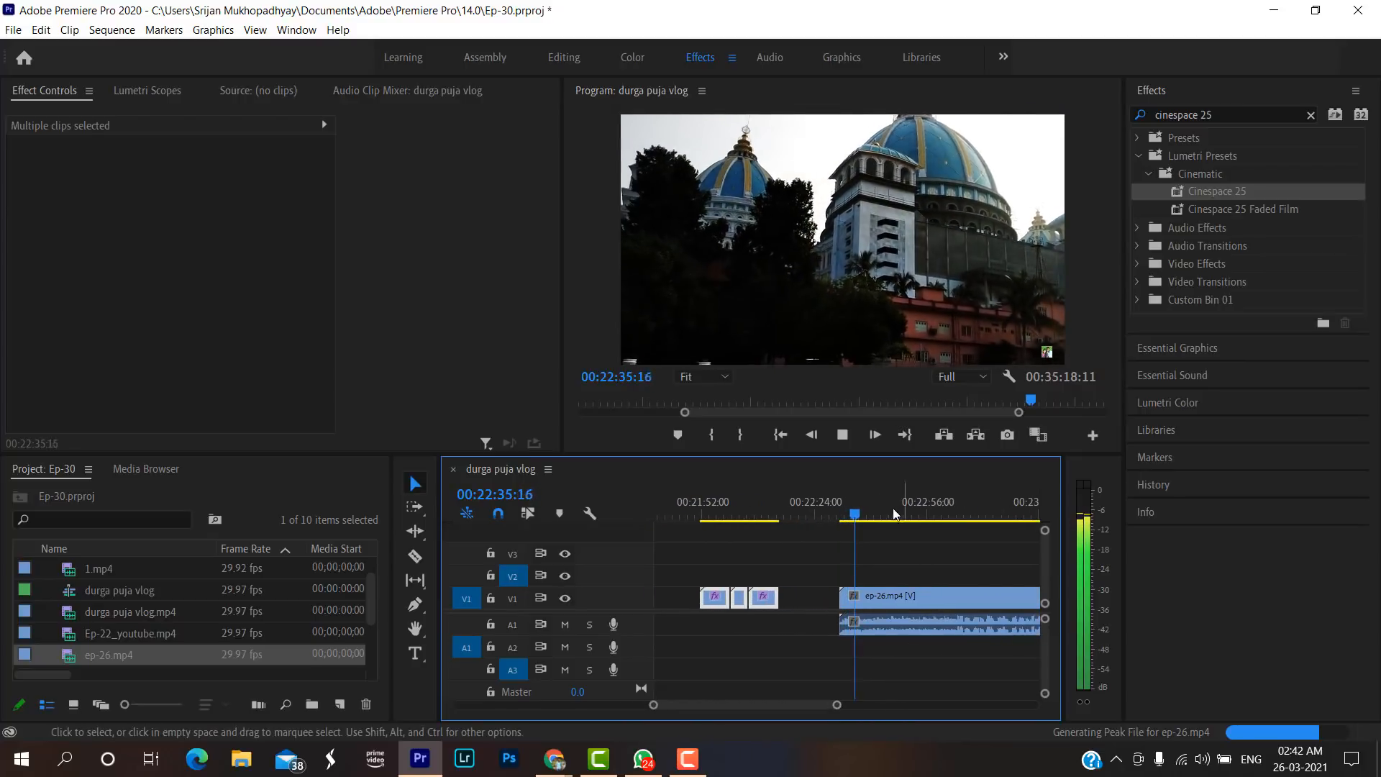
drag(853, 513, 846, 512)
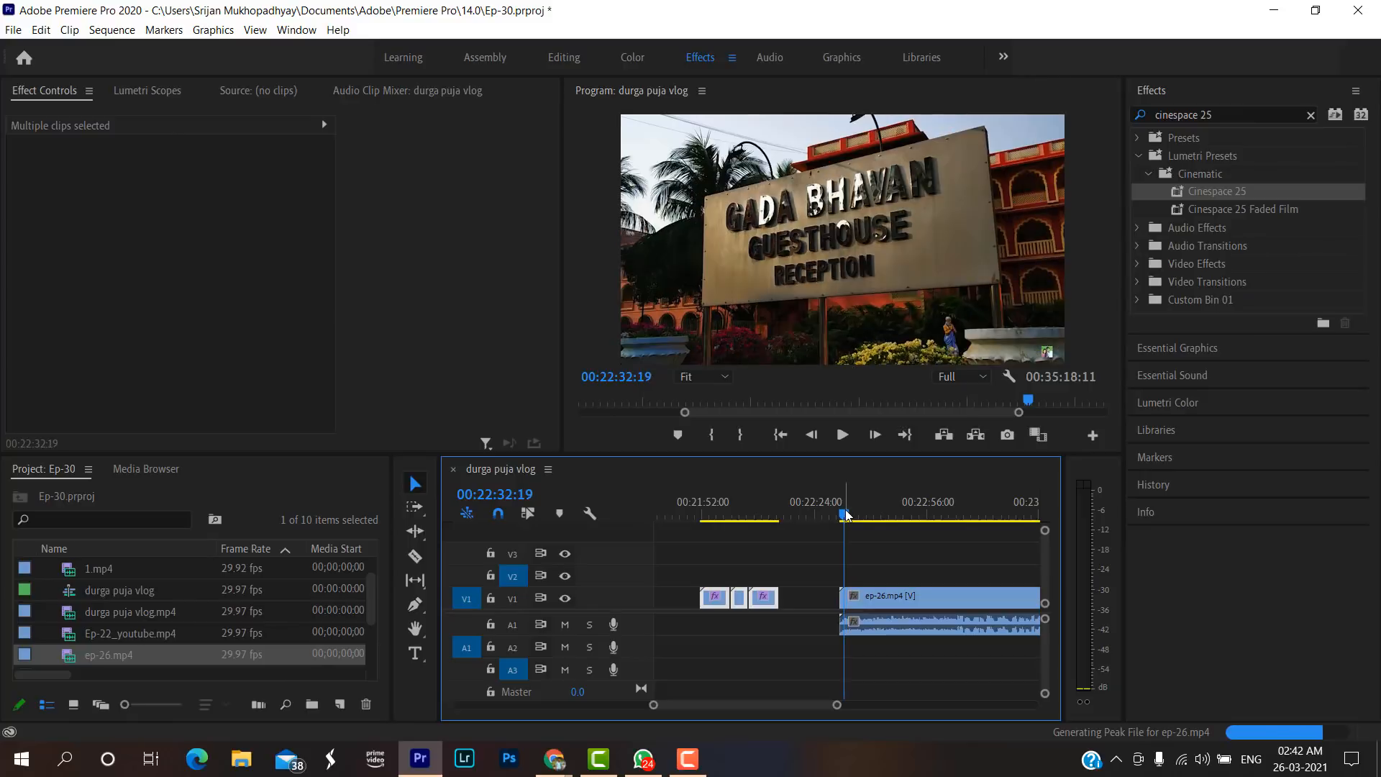
key(space)
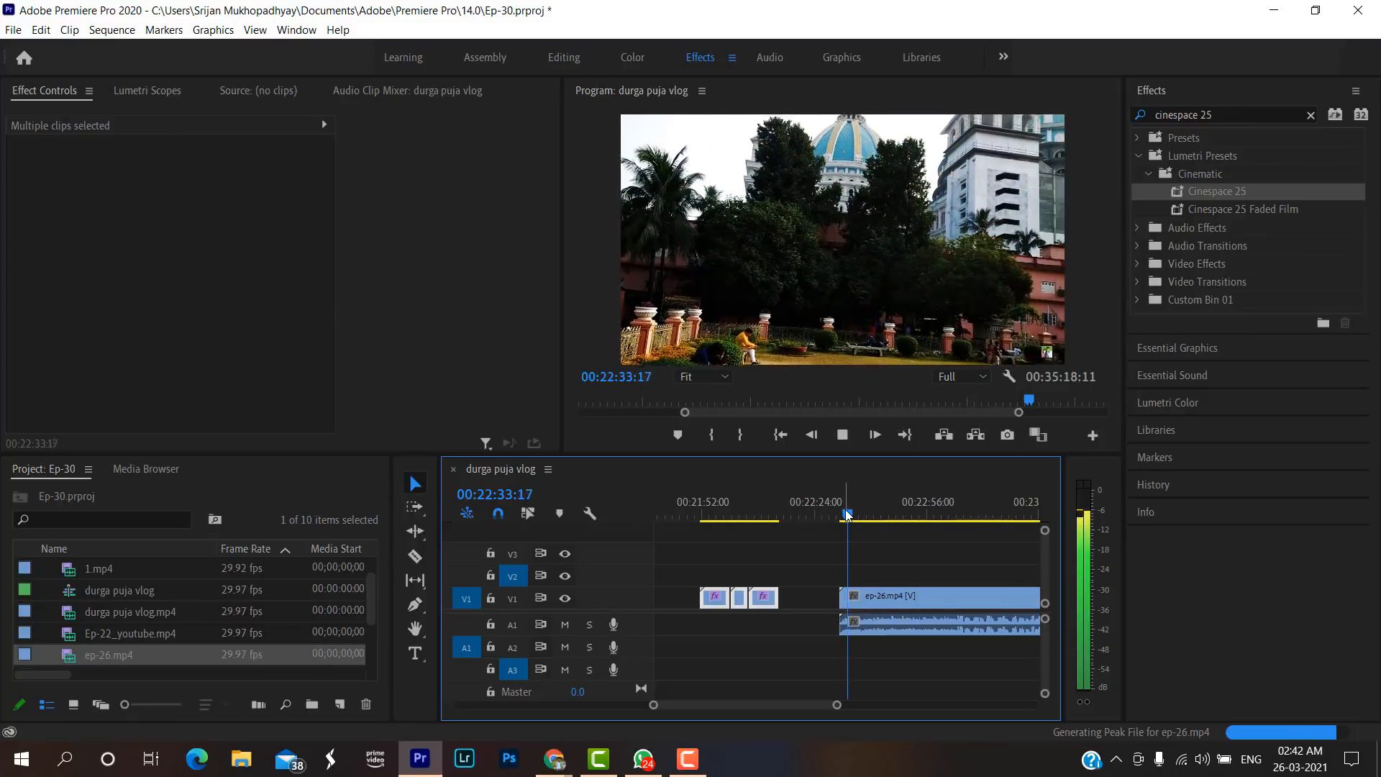
key(space)
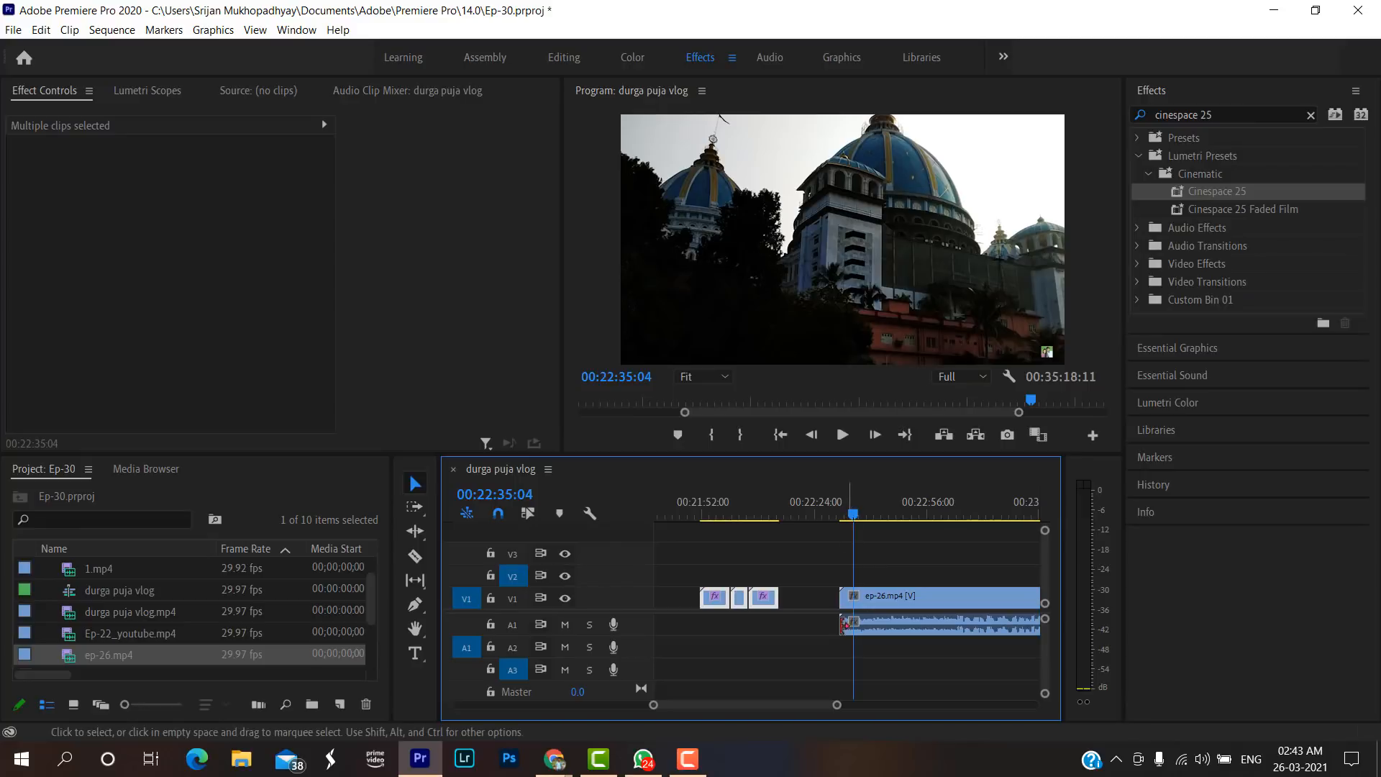
Examine the opening transitions of ep-26.mp4 closely, replaying them from 00:22:31:27 to the bookstall shot.
drag(836, 704, 806, 704)
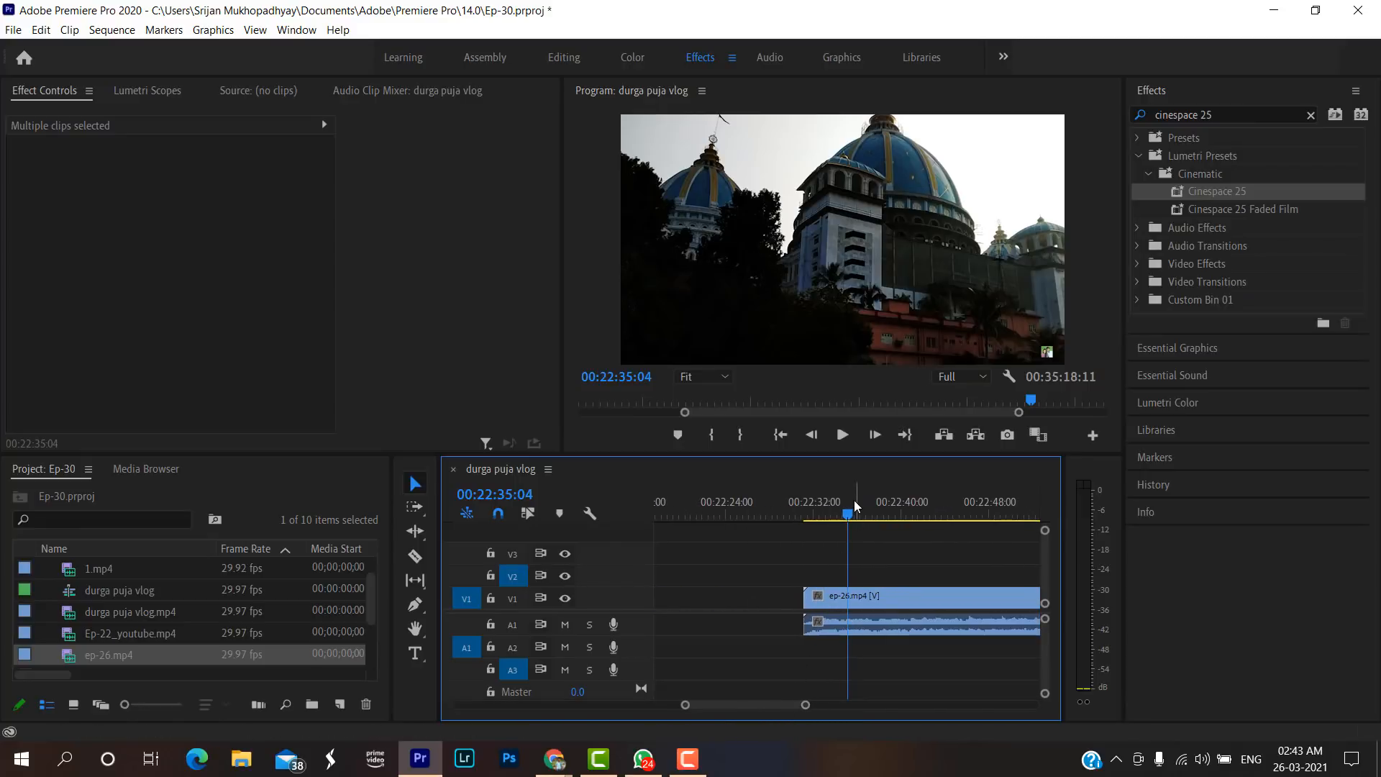
mouse_move(847, 513)
mouse_down()
mouse_move(821, 516)
mouse_move(866, 515)
mouse_move(831, 516)
mouse_up()
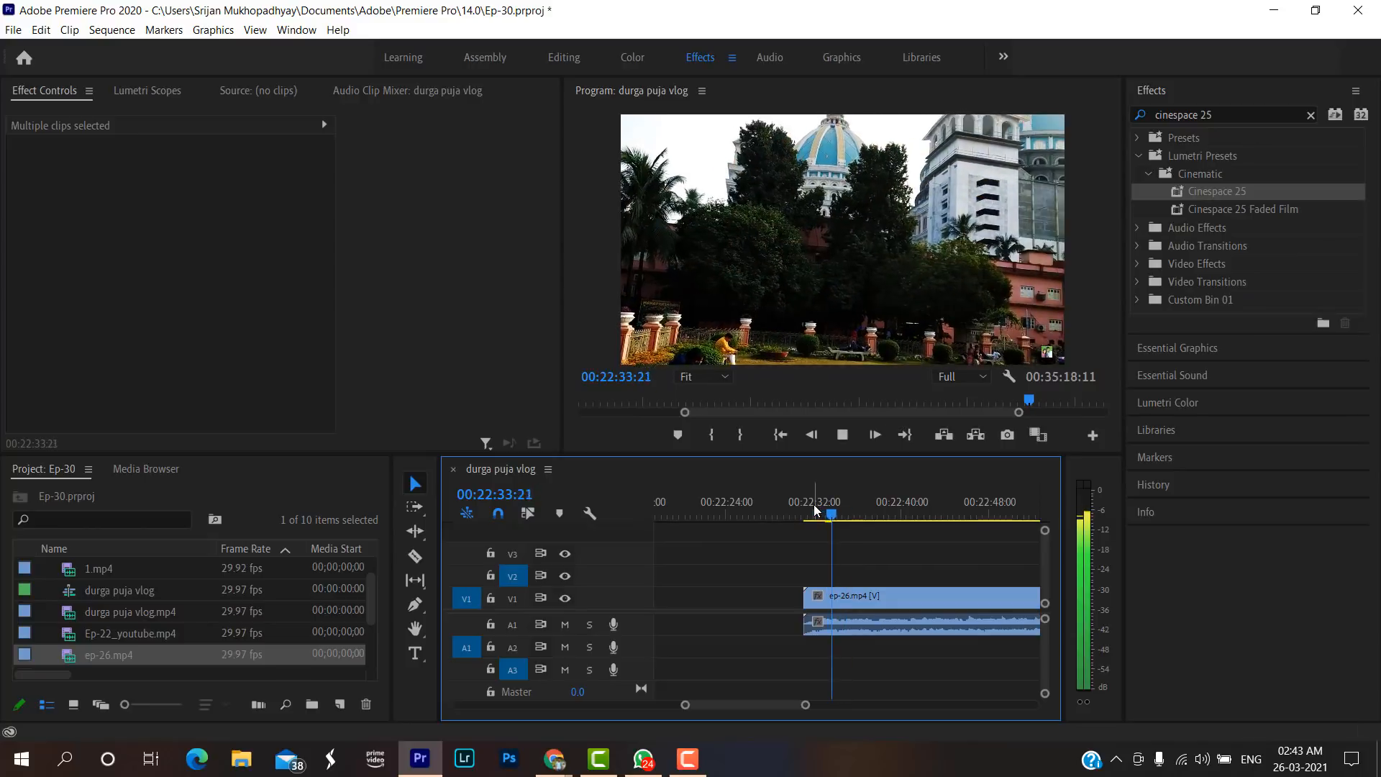
key(space)
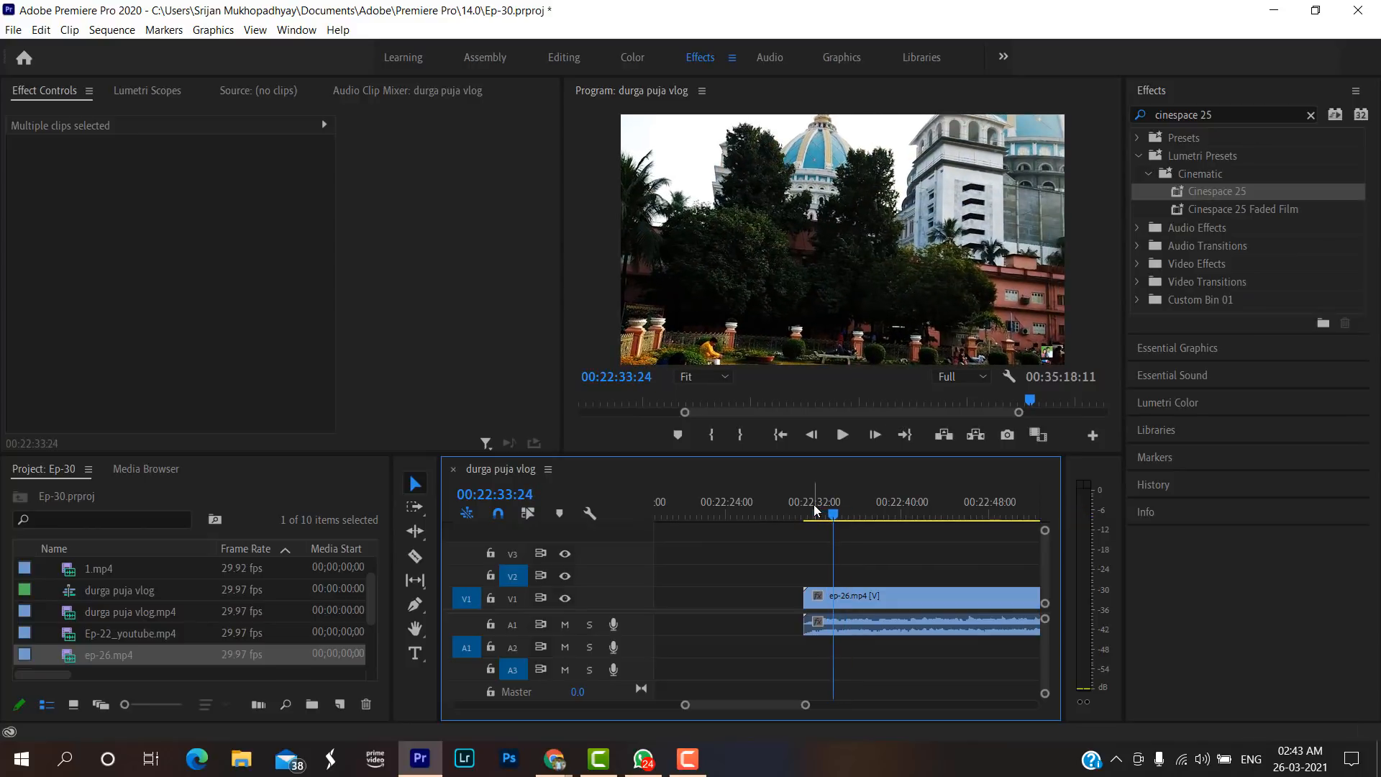
click(814, 507)
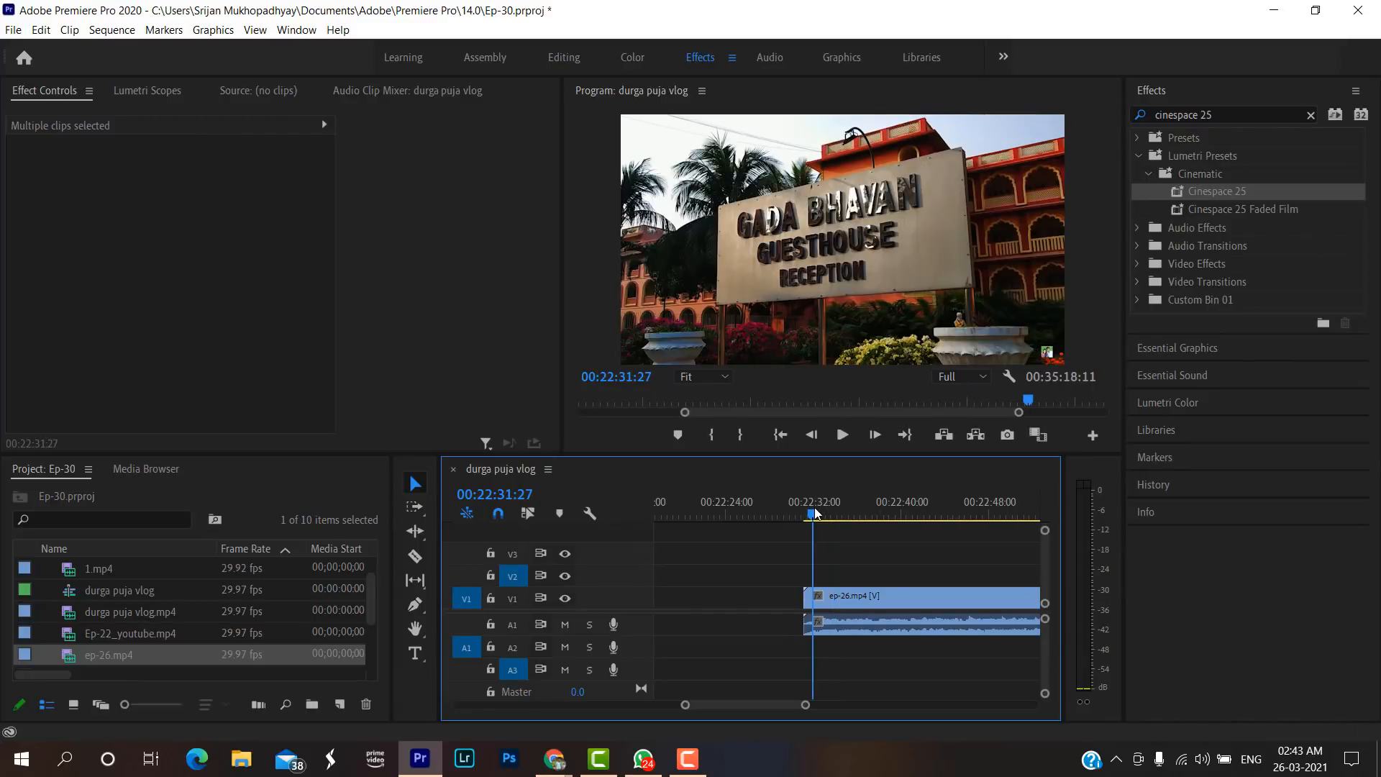
key(space)
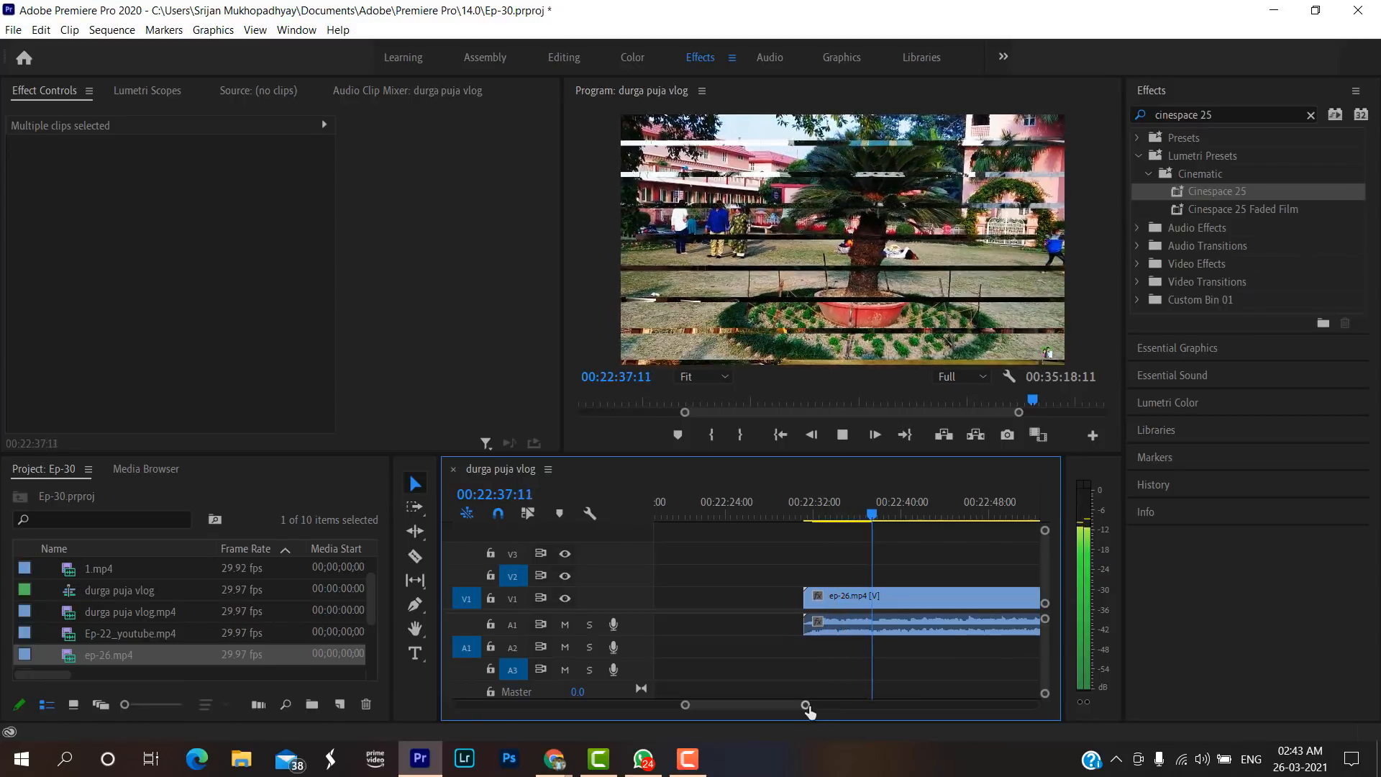
drag(805, 705, 861, 706)
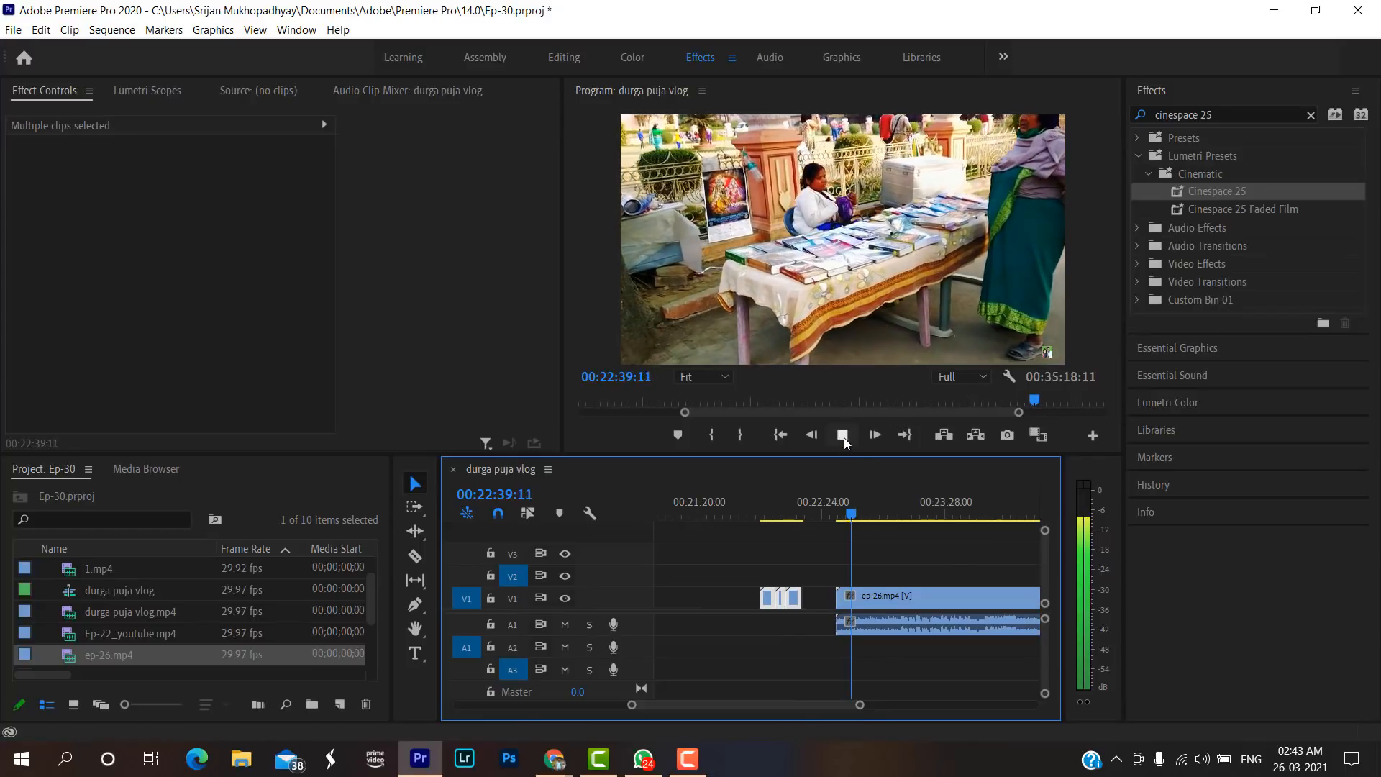
click(842, 434)
Find the road-drive section in ep-26.mp4 and play it back from the preceding river sunset shot at 00:23:36:24.
drag(896, 515, 961, 504)
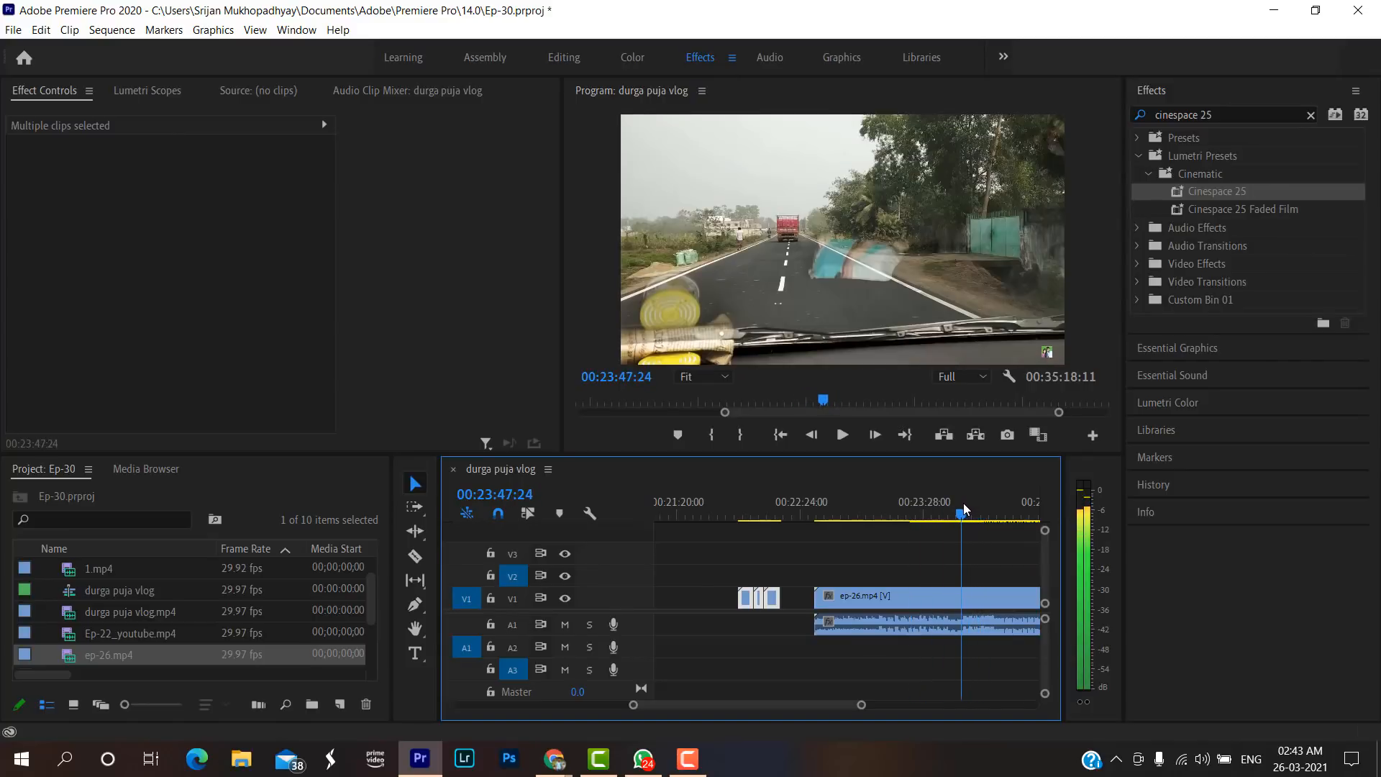
click(843, 435)
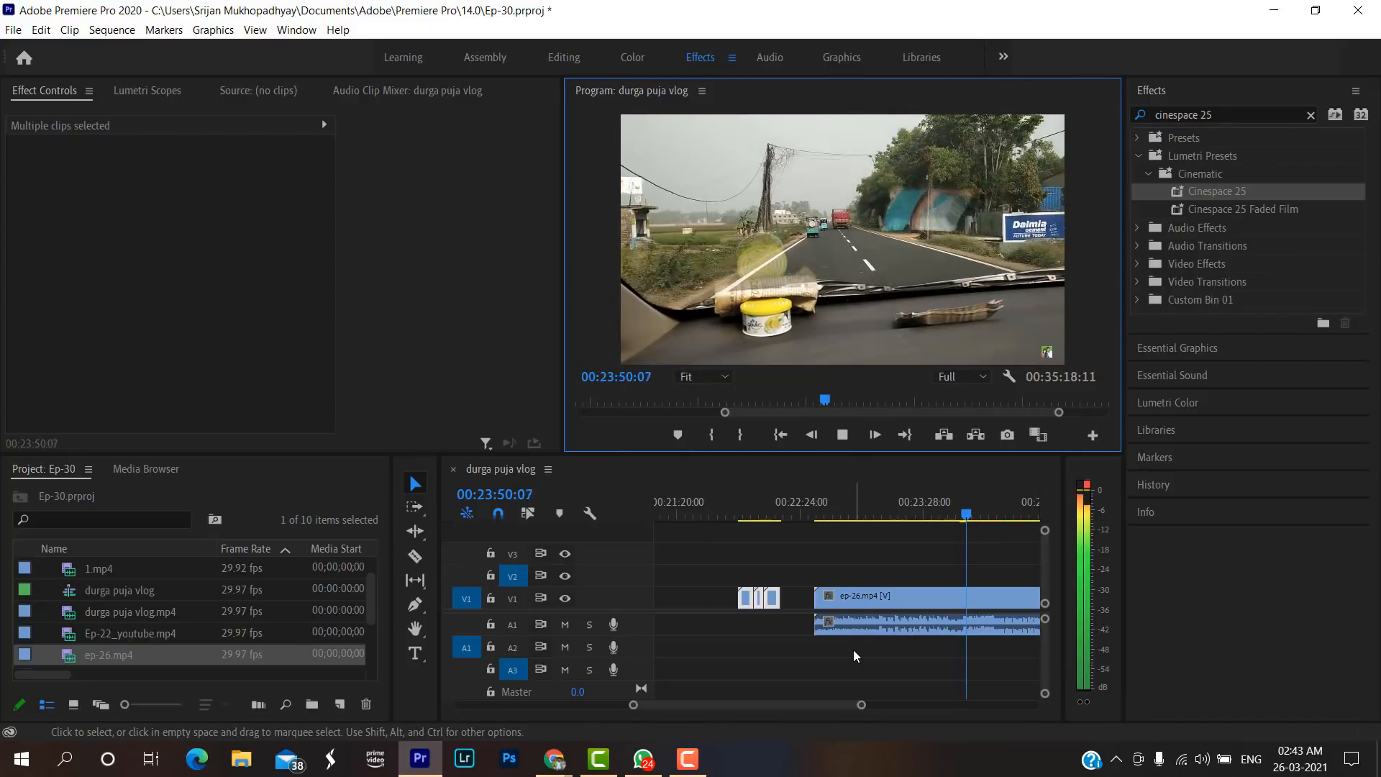
click(862, 706)
drag(862, 706, 880, 705)
click(825, 513)
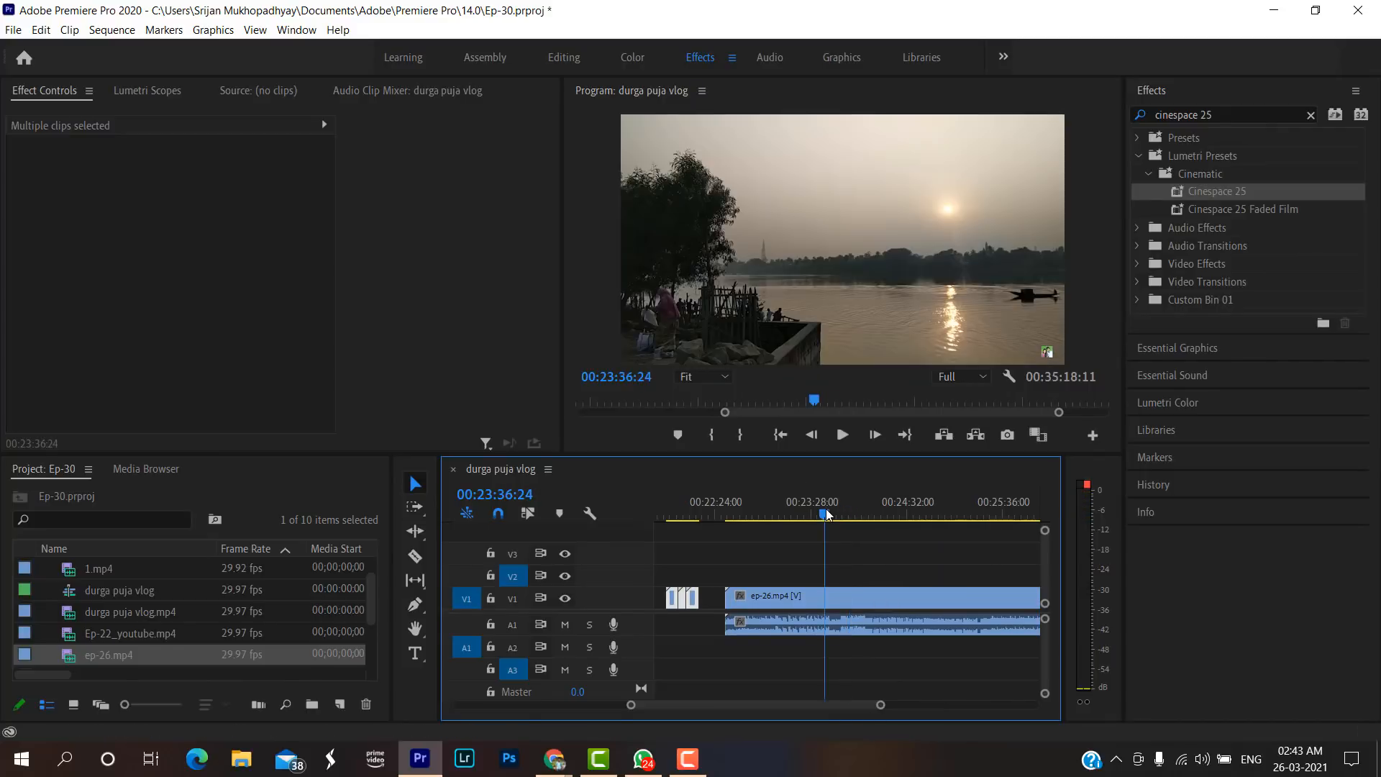
key(space)
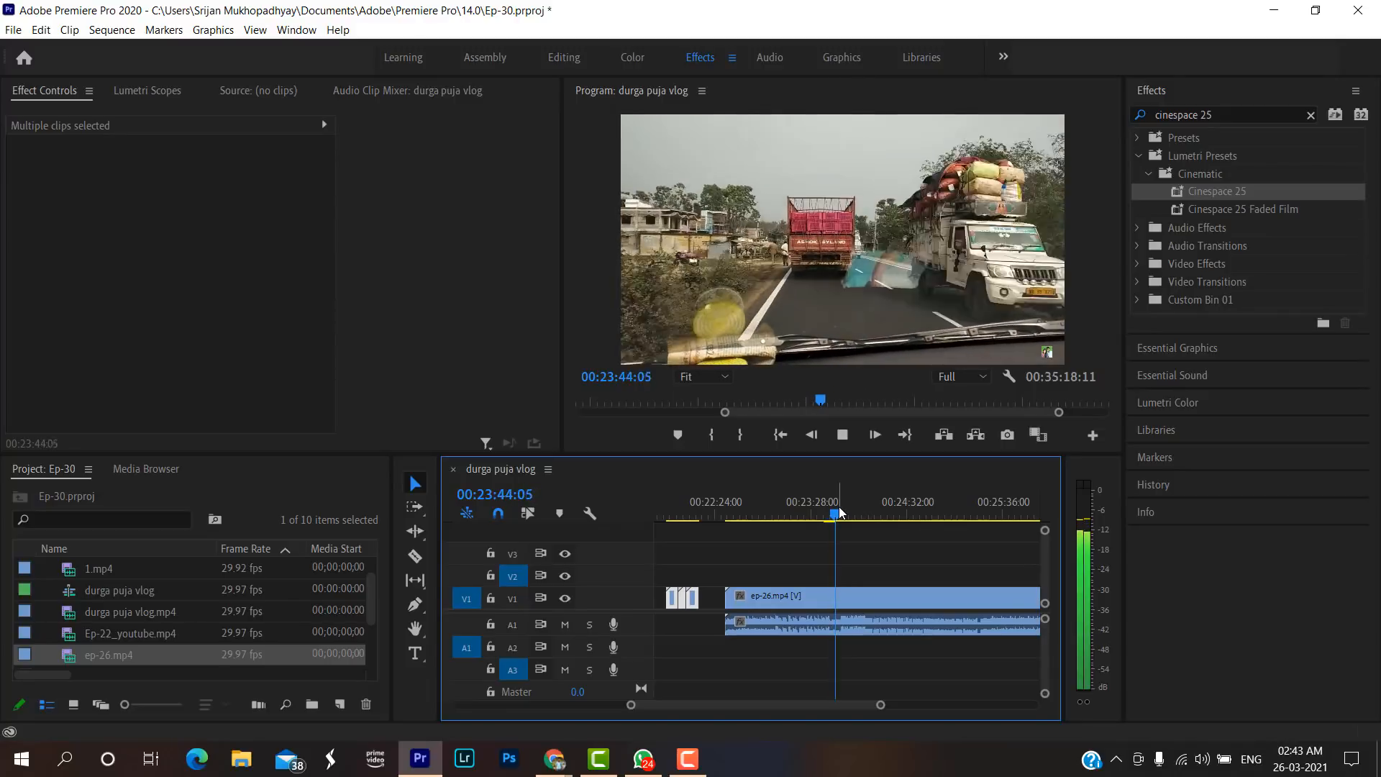
key(space)
drag(840, 511, 837, 519)
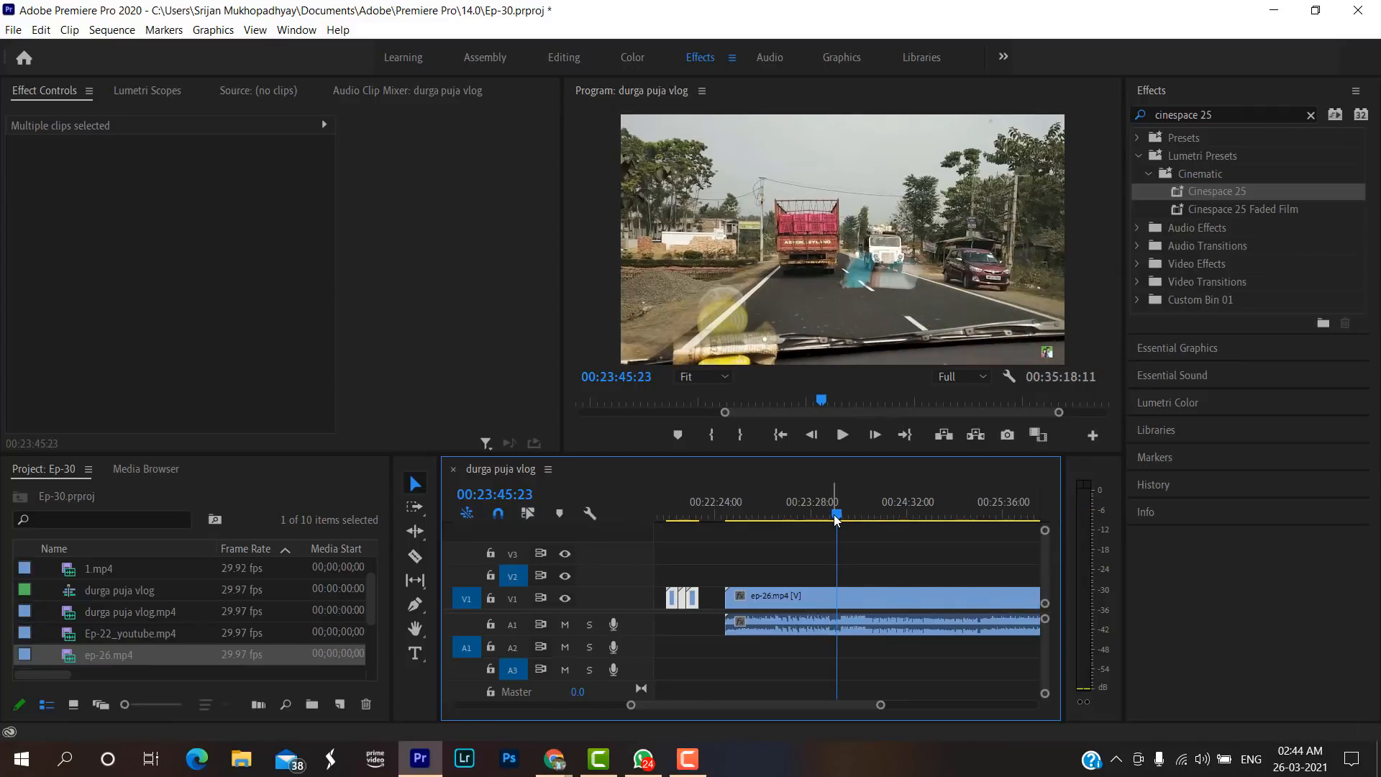
Play back the road-drive section of ep-26.mp4 from 00:23:45:23.
key(space)
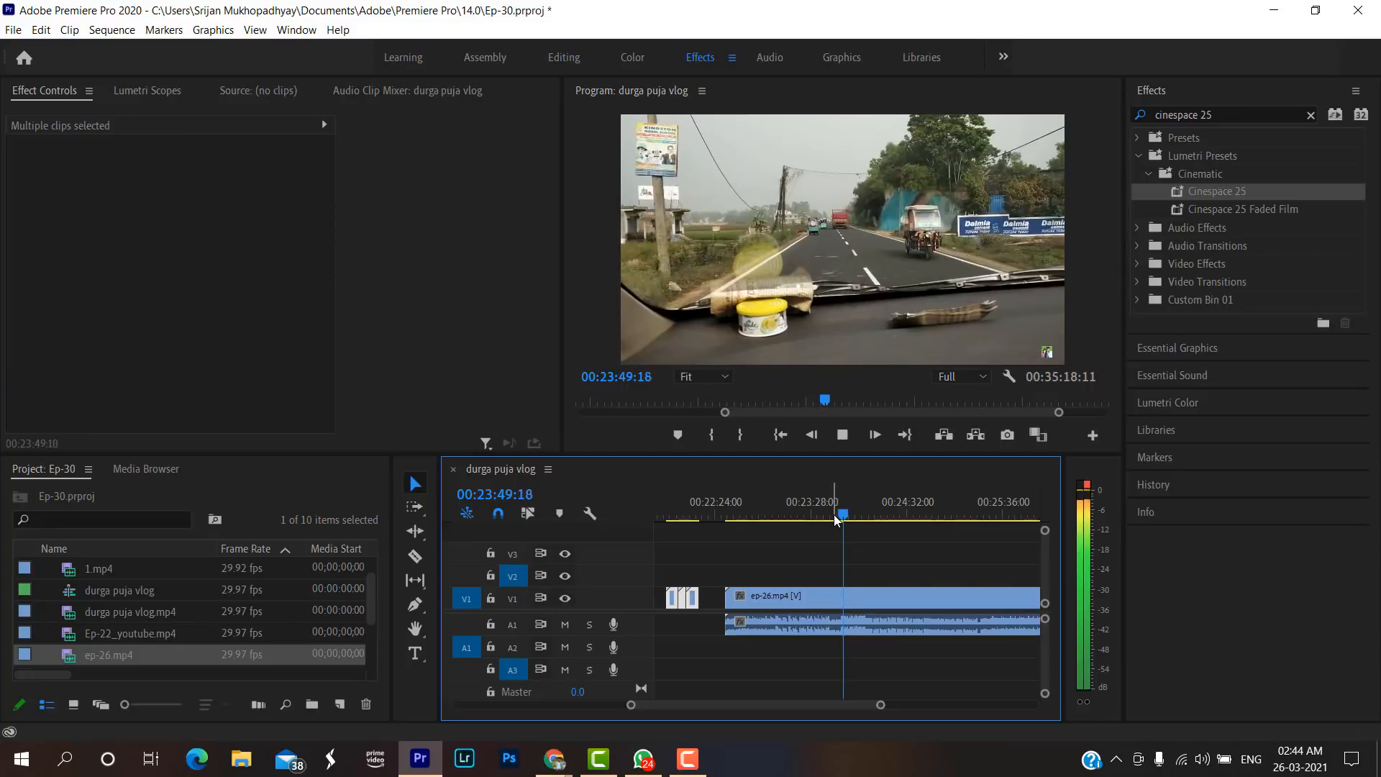
key(space)
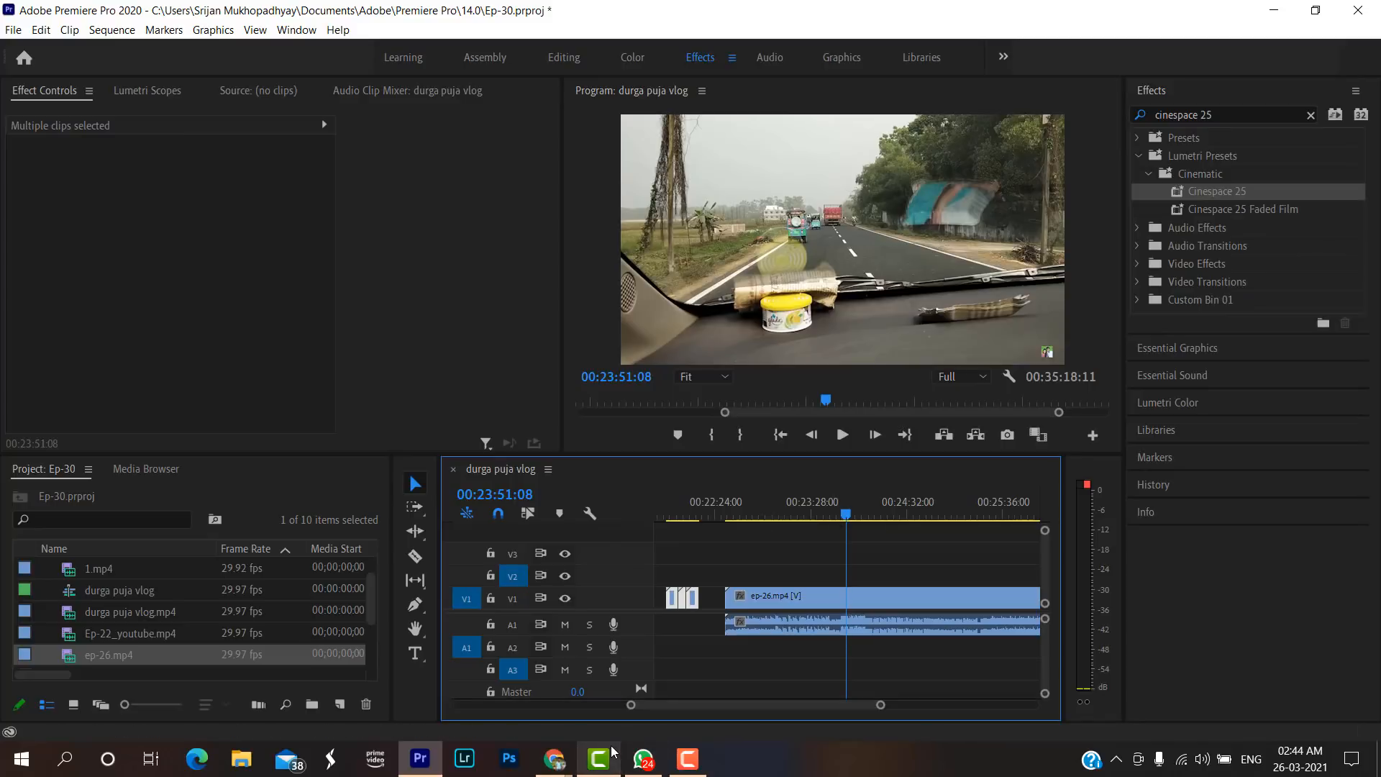
mouse_move(612, 751)
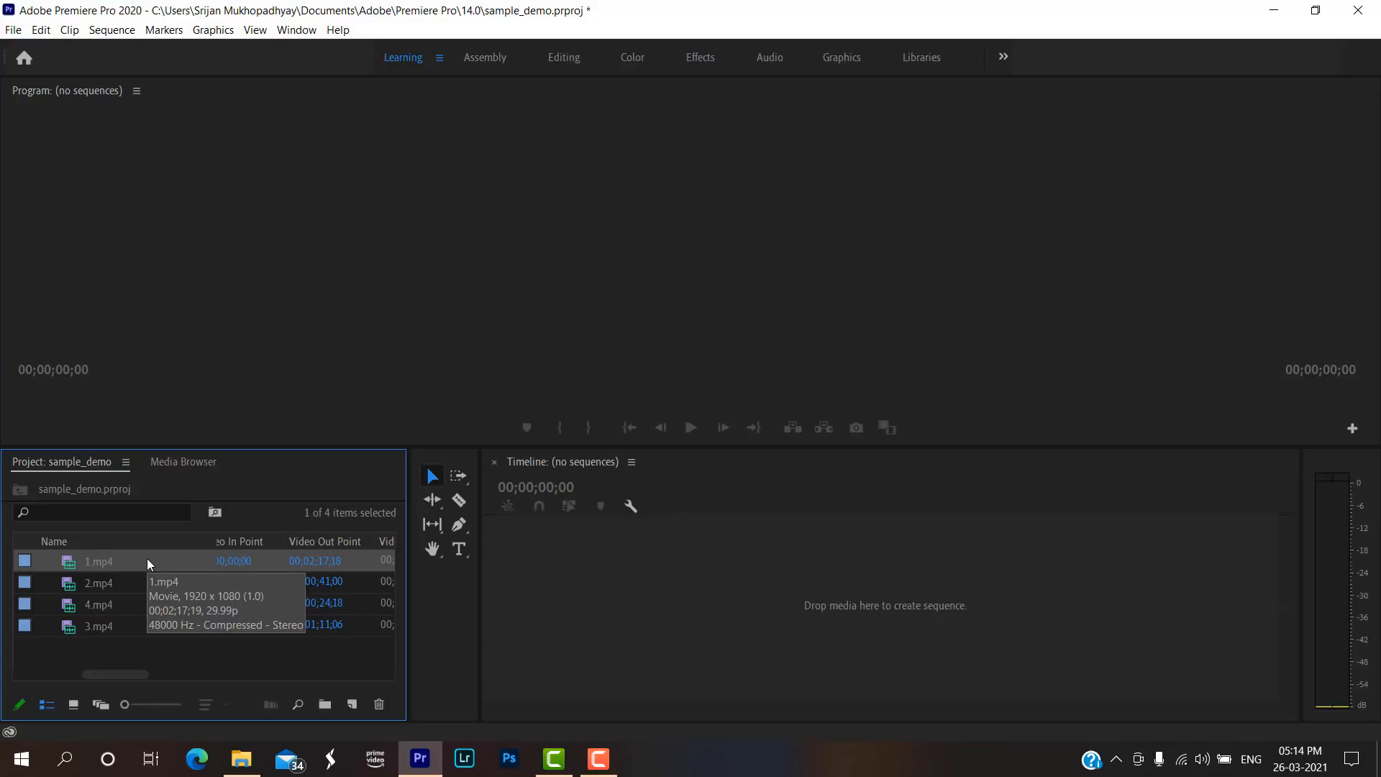
Create a sequence from 1.mp4 in the sample_demo project and append 2.mp4 directly after it on V1 and A1.
drag(147, 558, 676, 608)
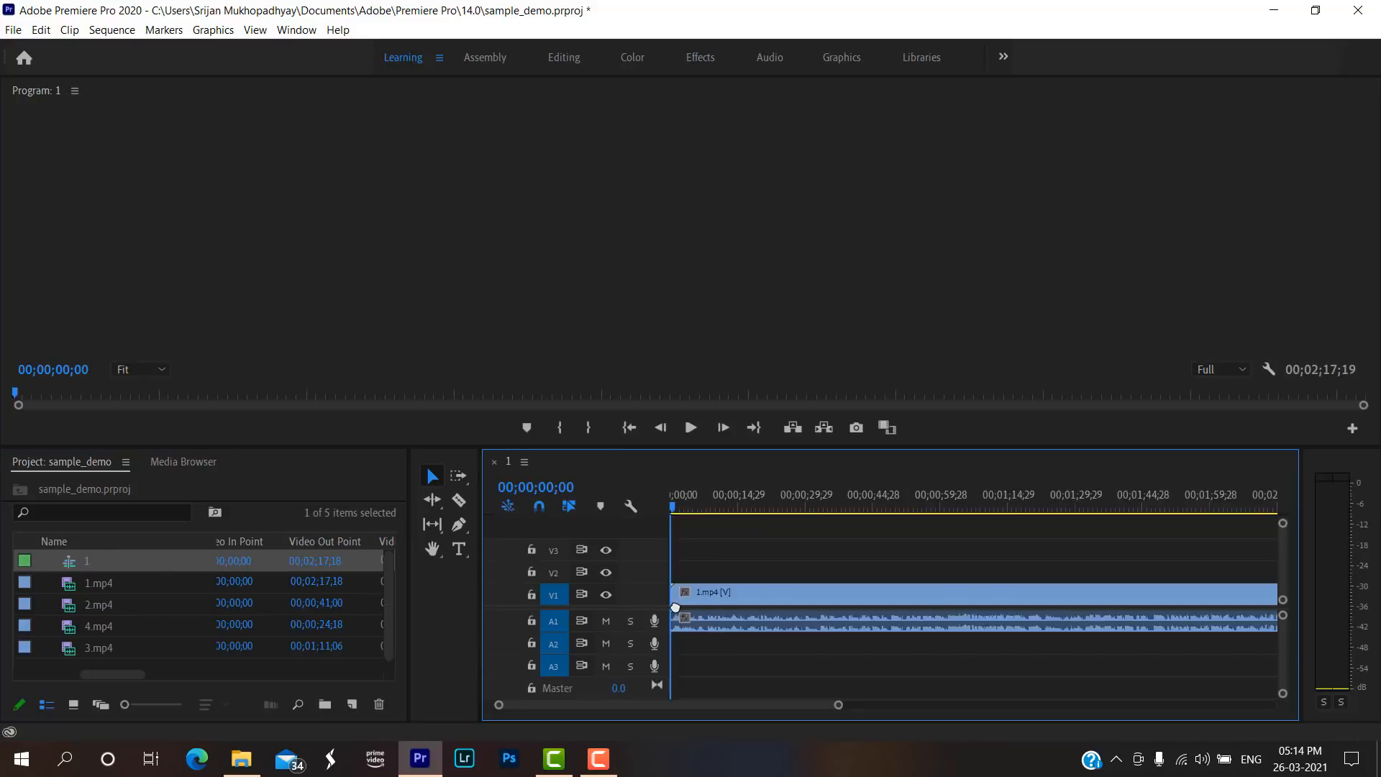
drag(837, 705, 1120, 705)
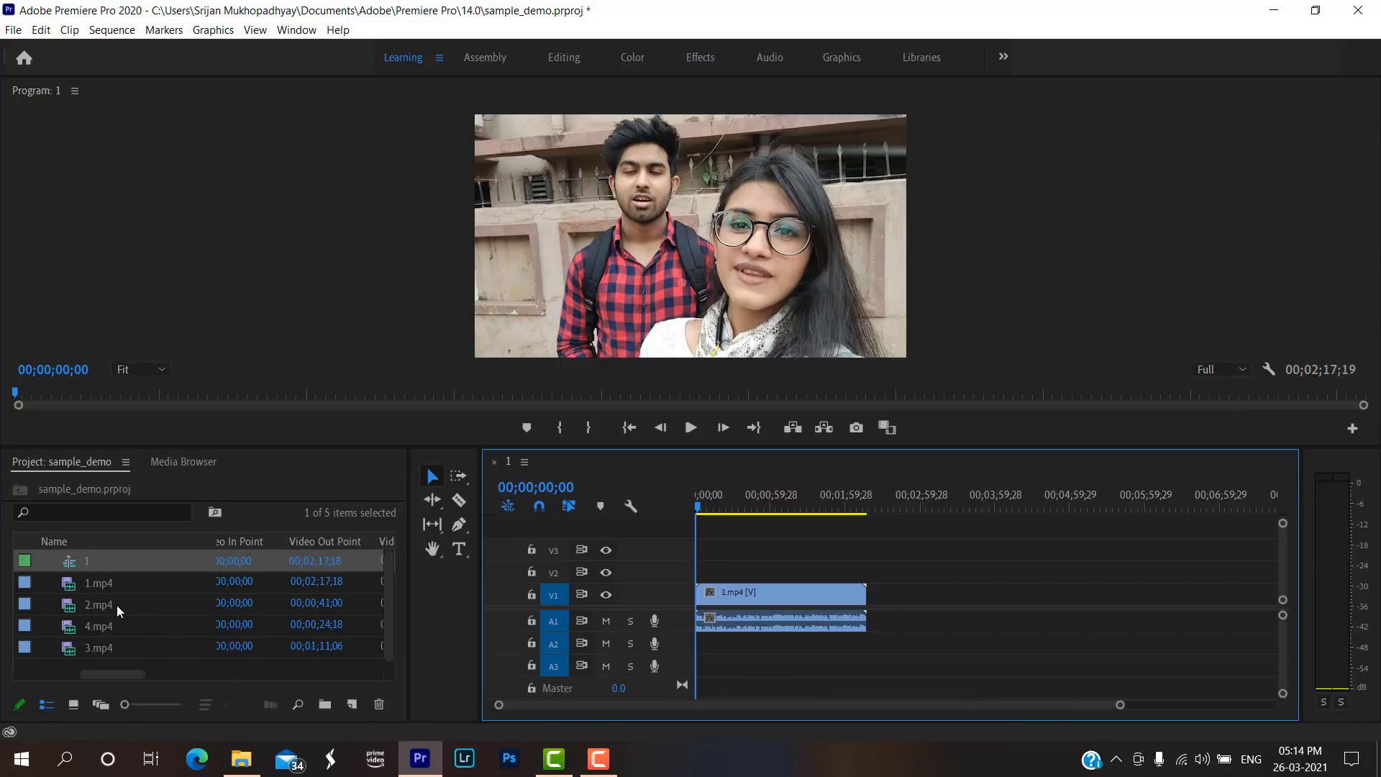
drag(94, 613, 874, 629)
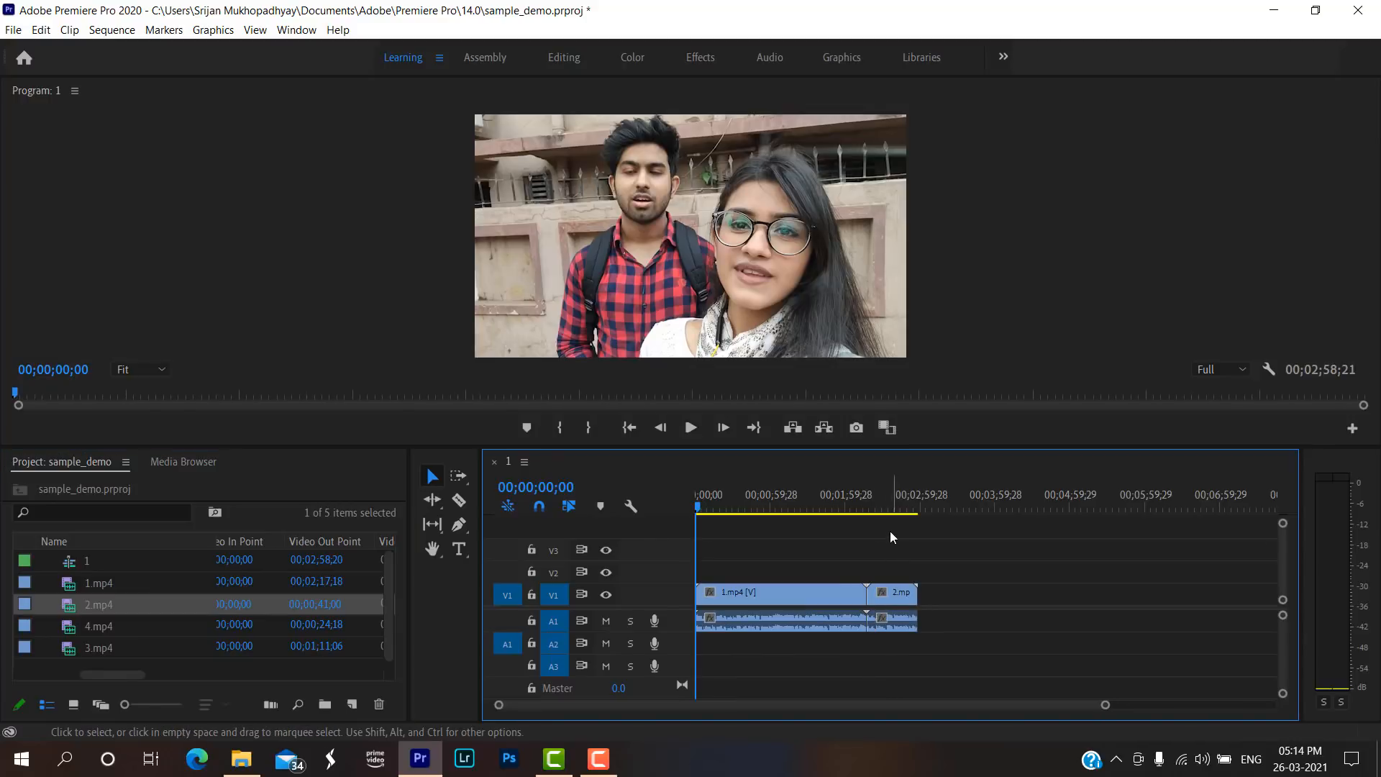
click(885, 510)
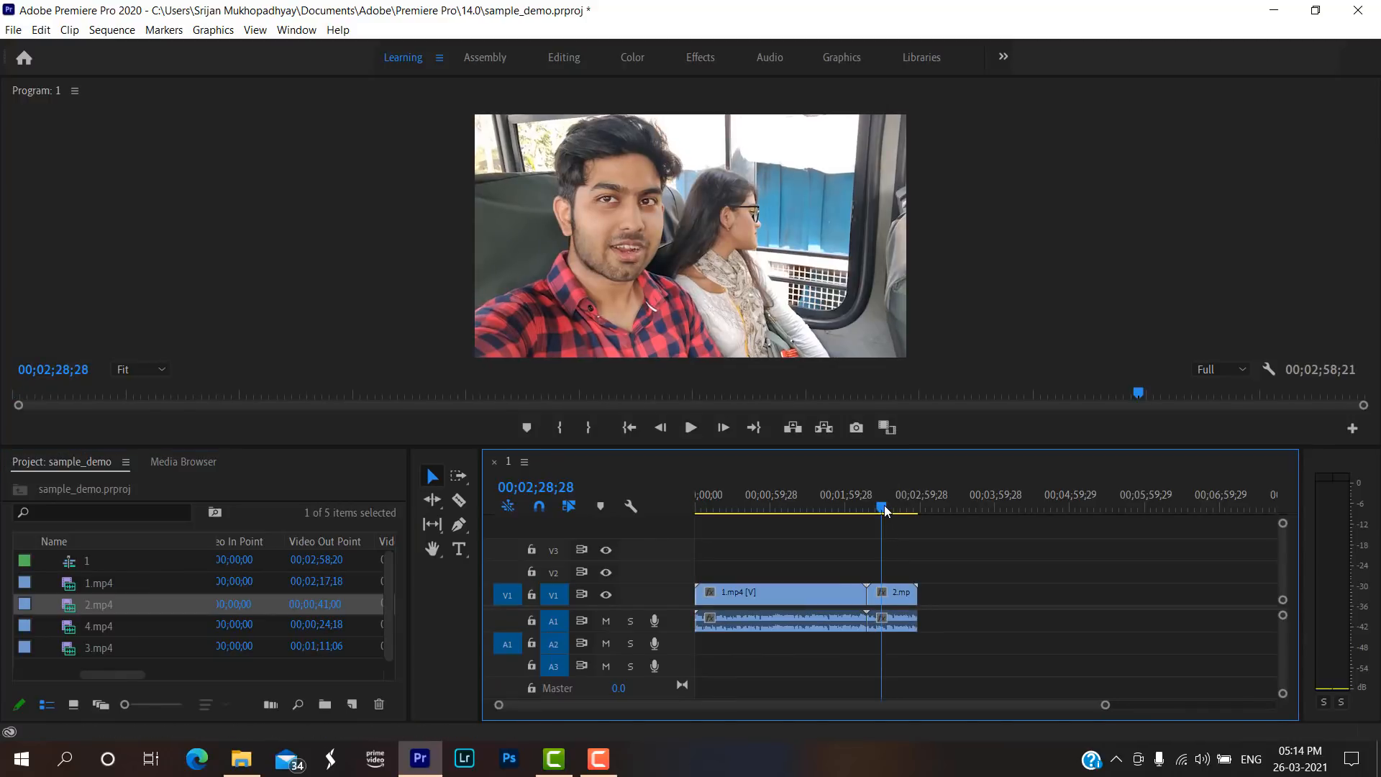
Append 3.mp4 and 4.mp4 to the end of the sequence, and check a frame in each of them.
click(123, 651)
drag(122, 652, 927, 623)
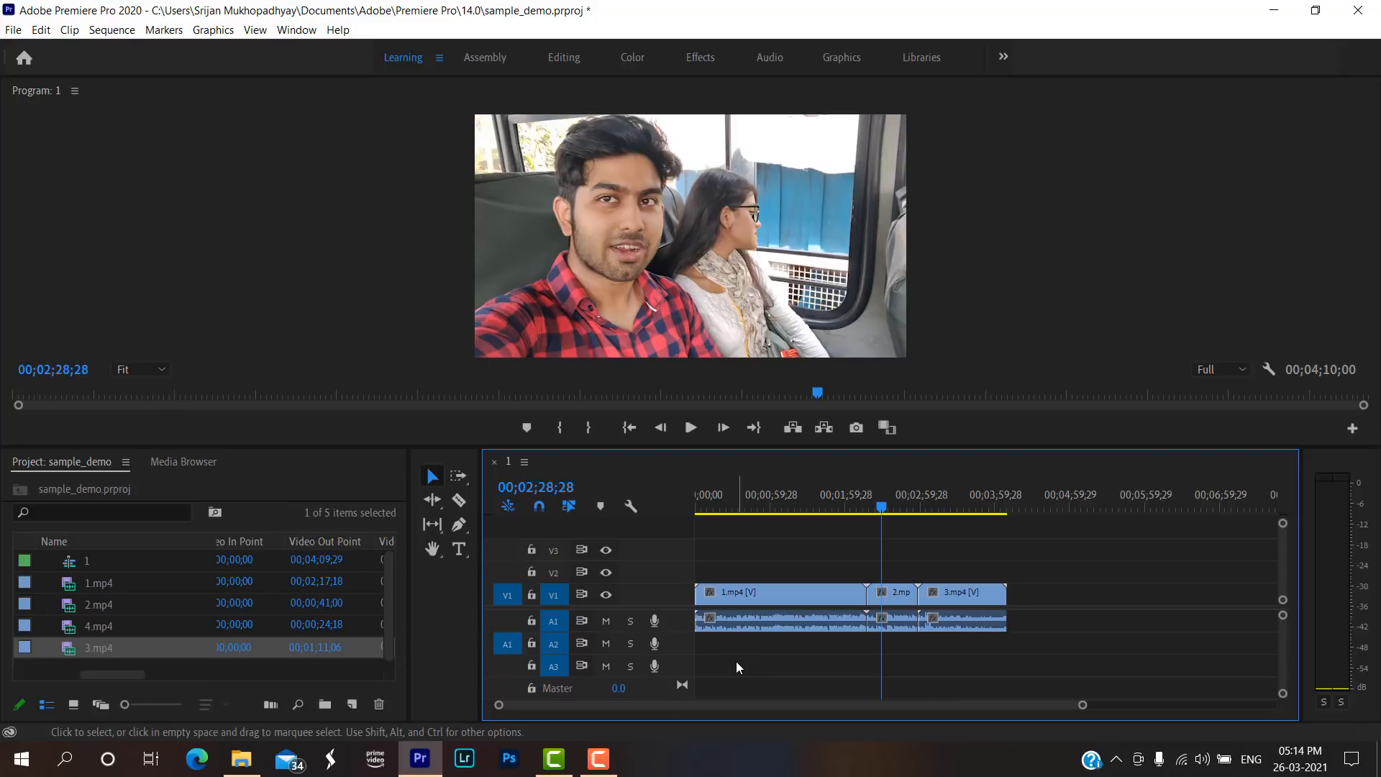
click(135, 627)
drag(132, 625, 1010, 625)
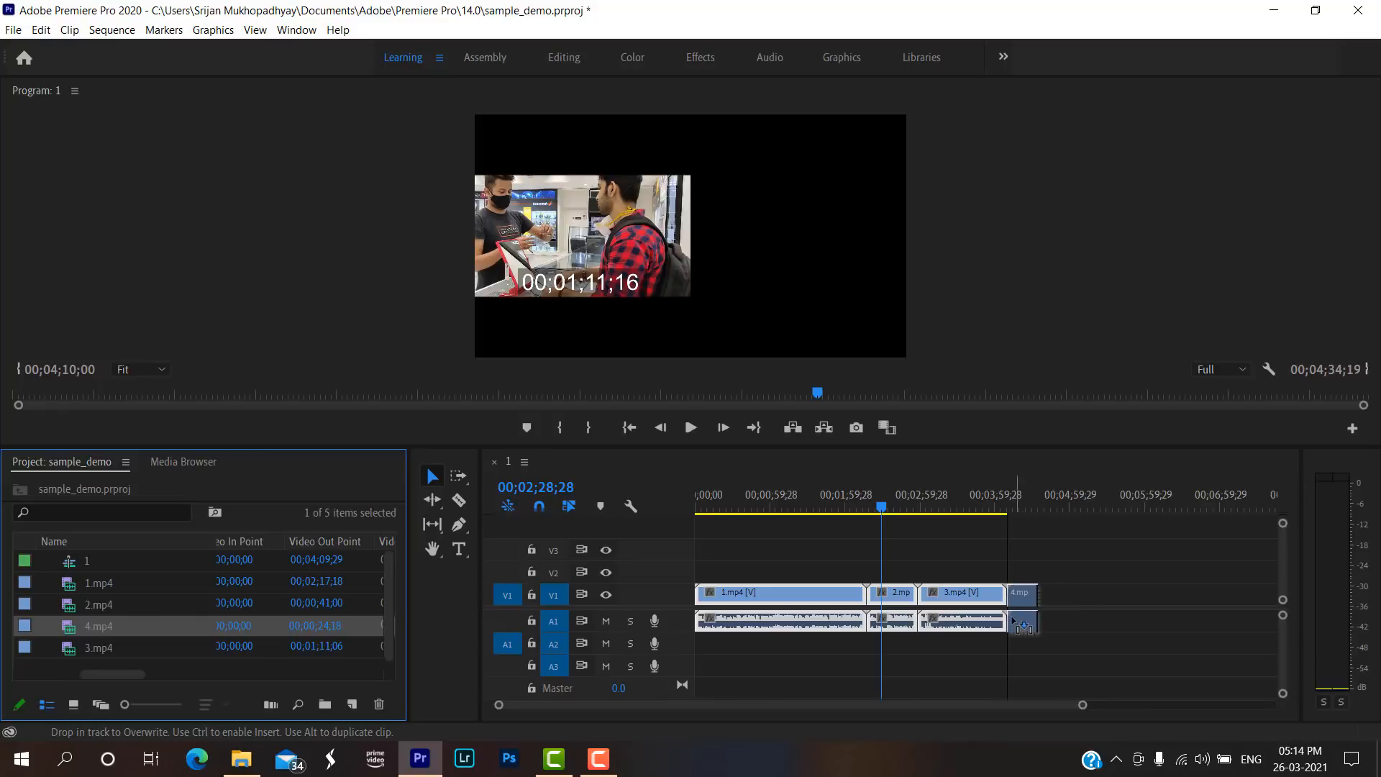
click(986, 509)
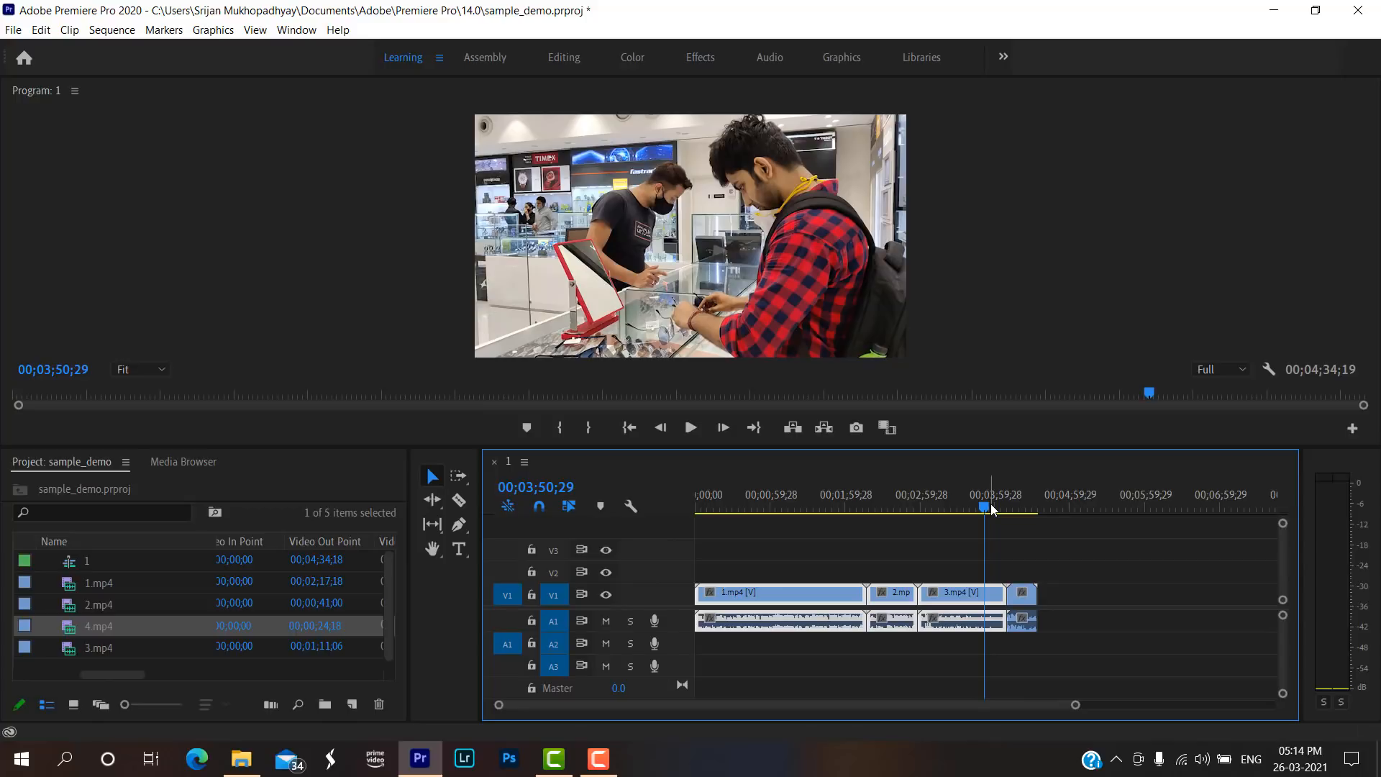
click(1014, 508)
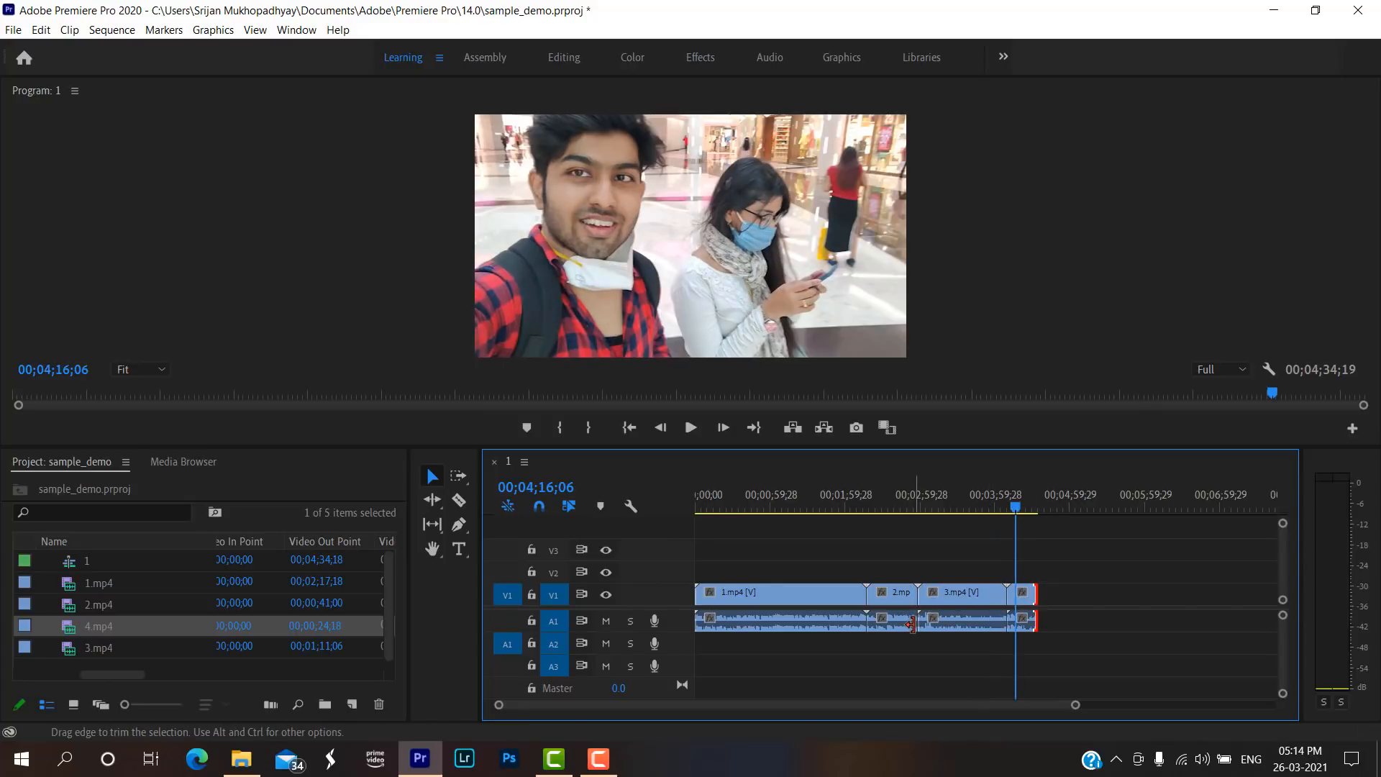
Play back the first few seconds of the assembled sequence from its start.
drag(751, 507, 695, 506)
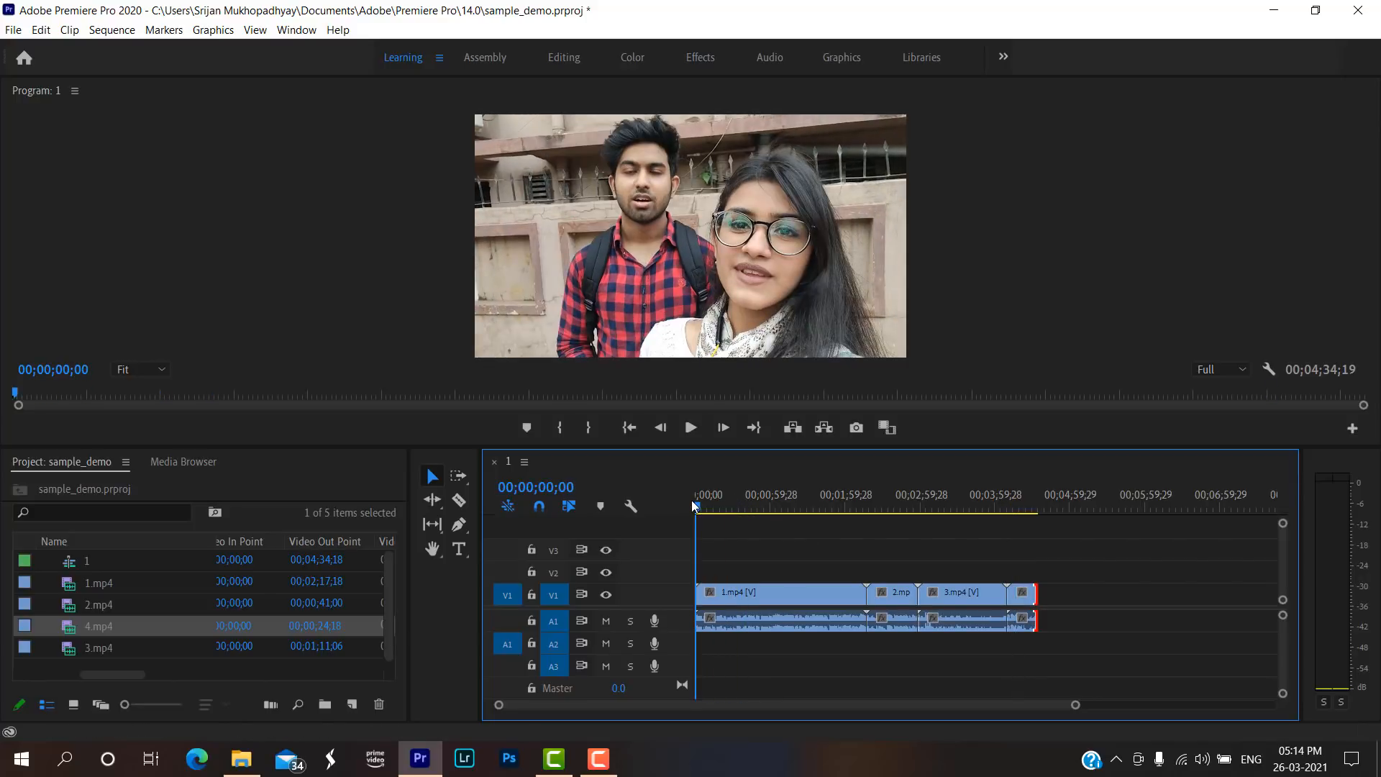
click(691, 427)
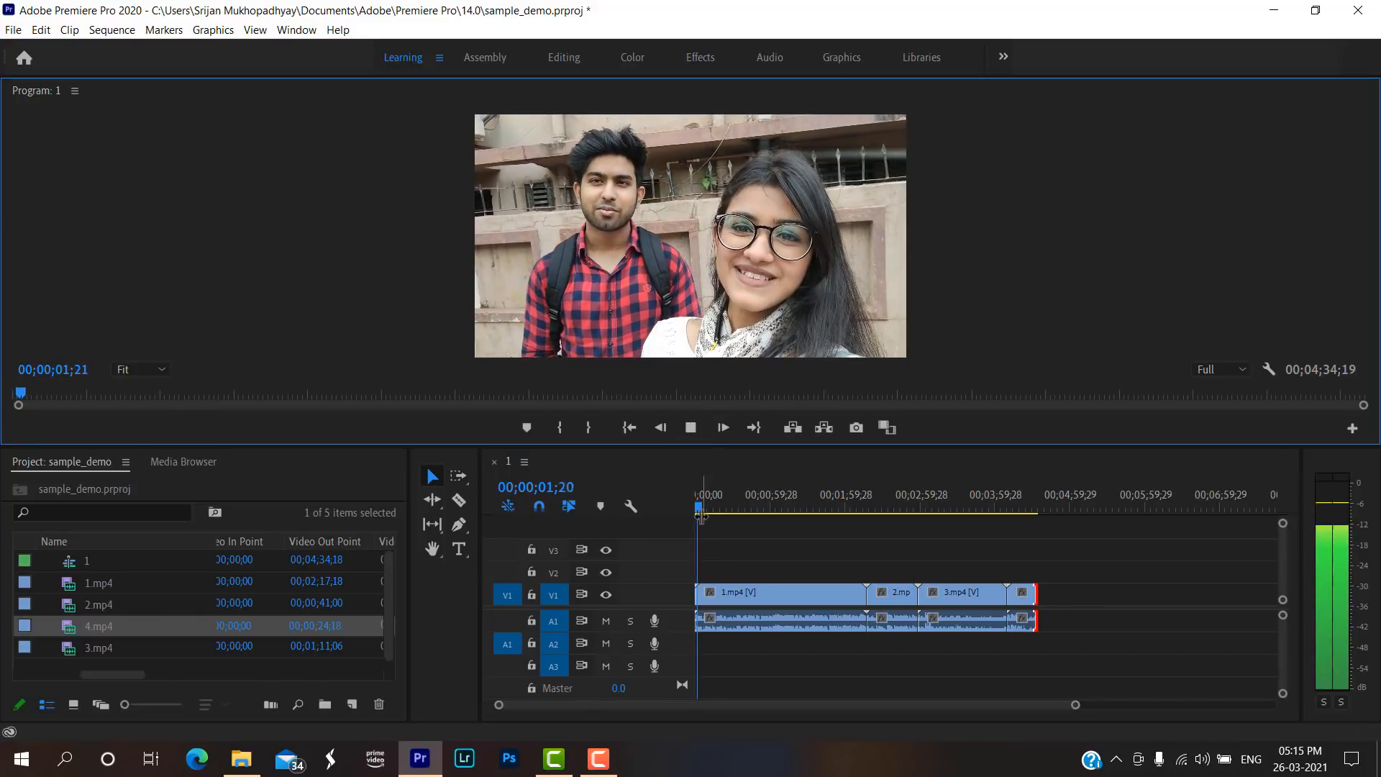
click(690, 428)
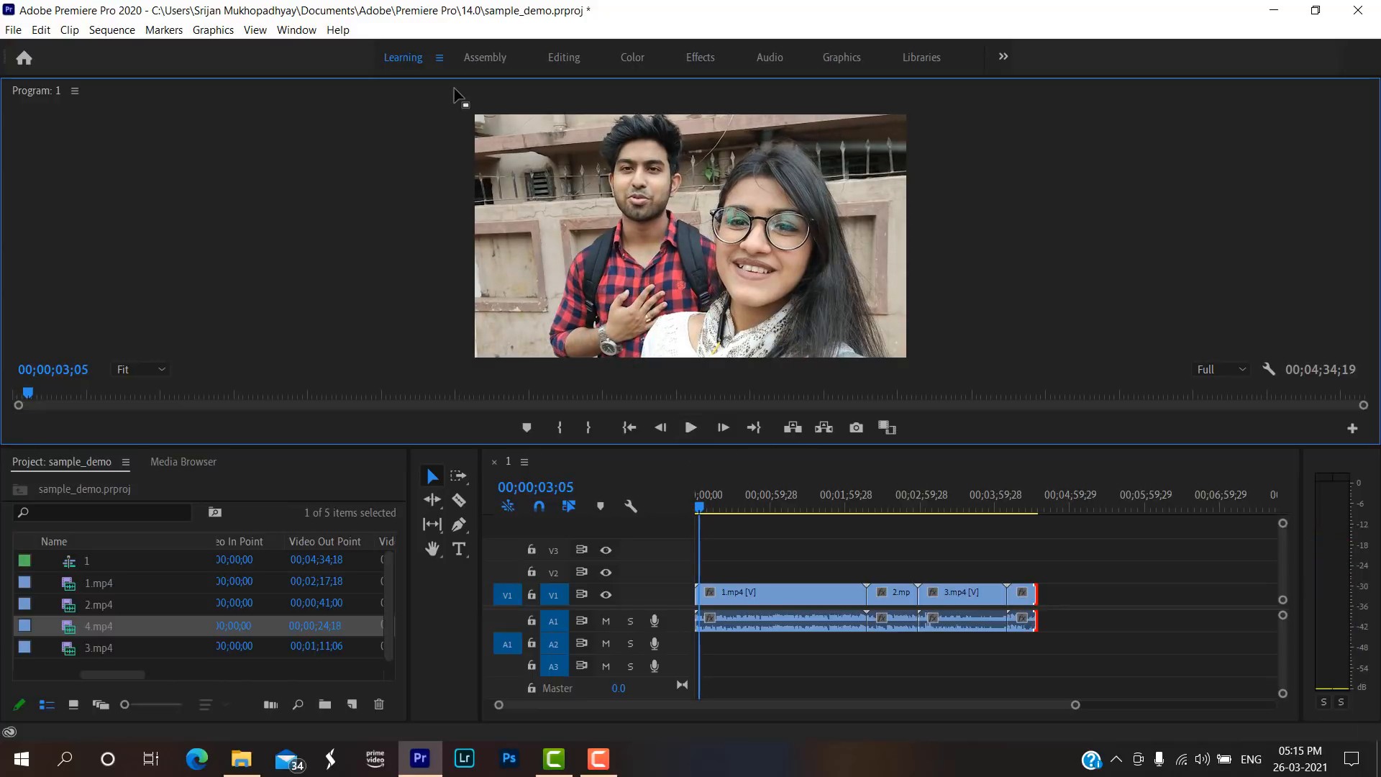
Switch to the Color workspace and widen the Program monitor slightly.
click(484, 57)
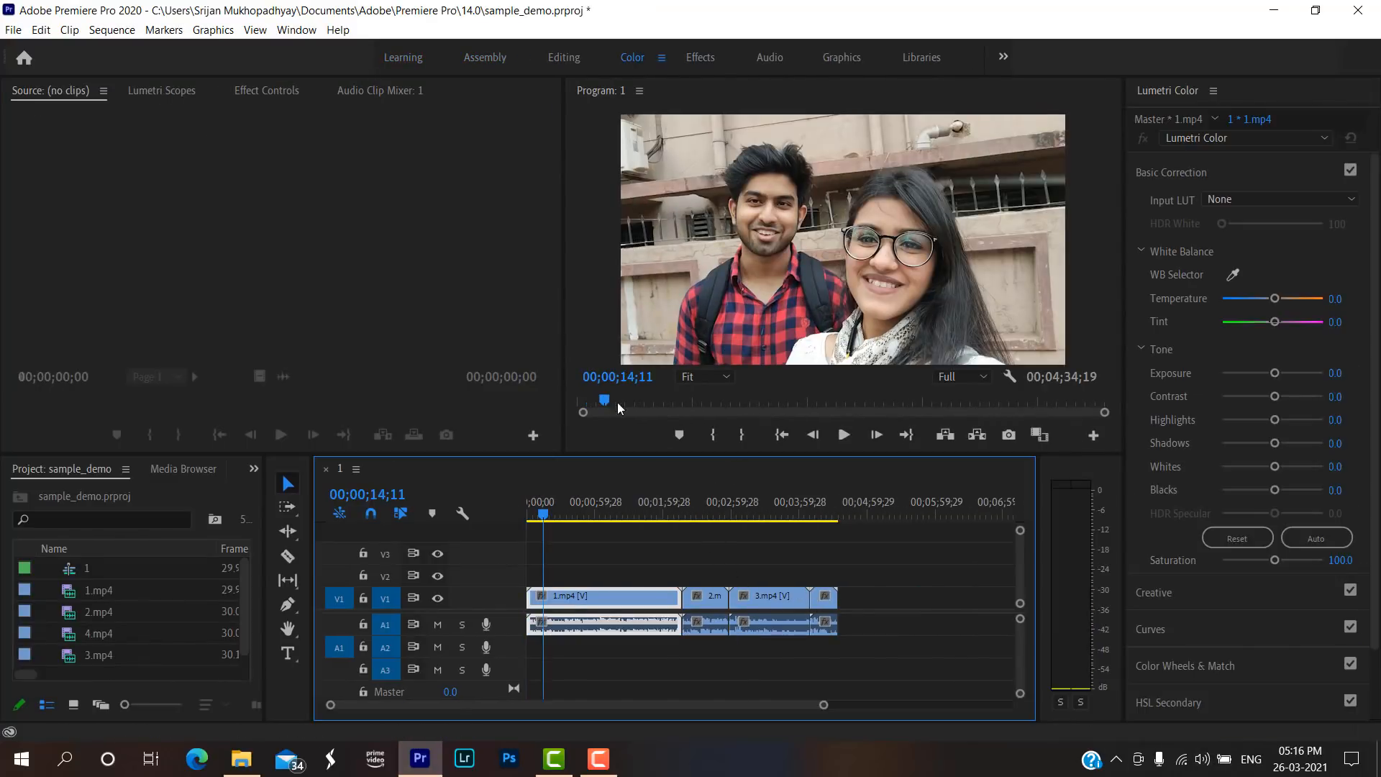
drag(564, 322, 537, 317)
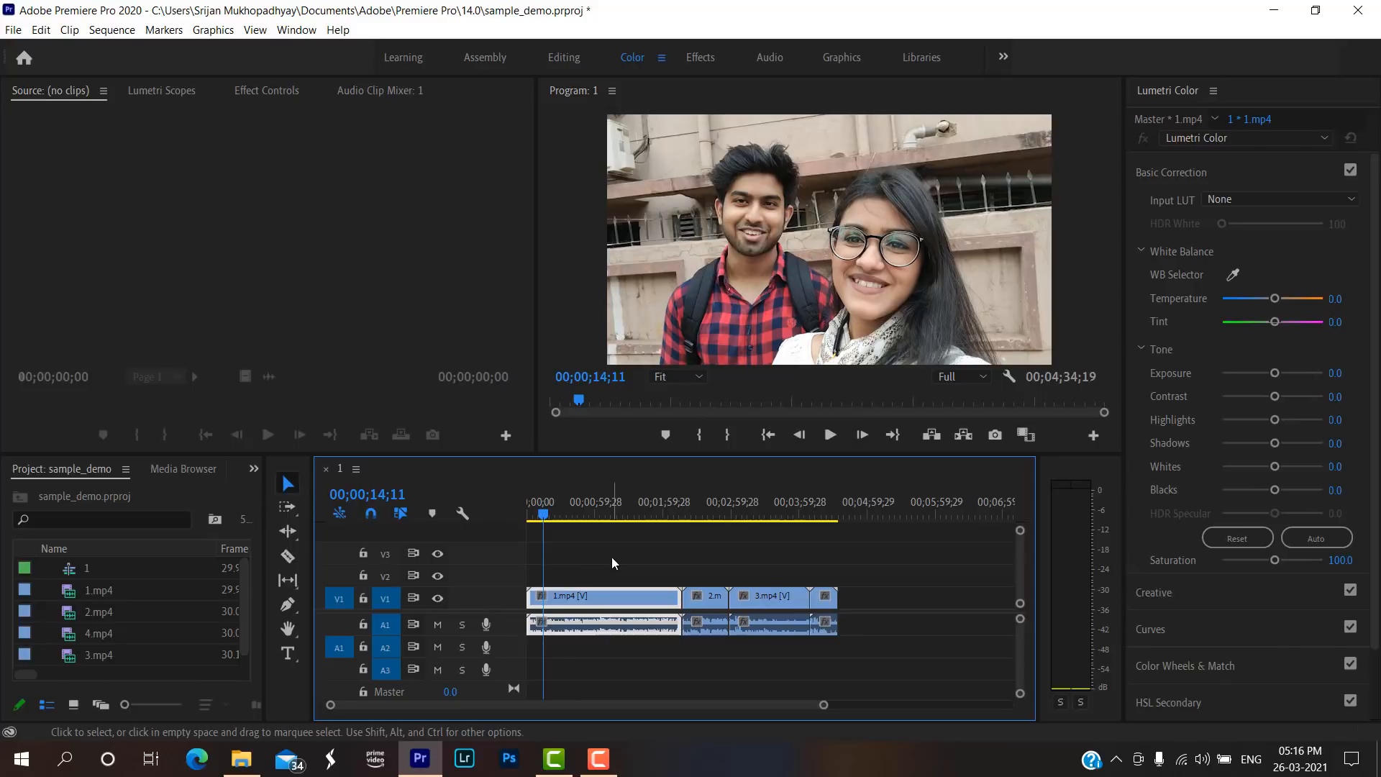
Import bensound-cute.mp3 and bensound-ukulele.mp3 from the EP-7 folder in D:\YOUTUBE\stock music.
key(ctrl+i)
scroll(86, 331, down, 1)
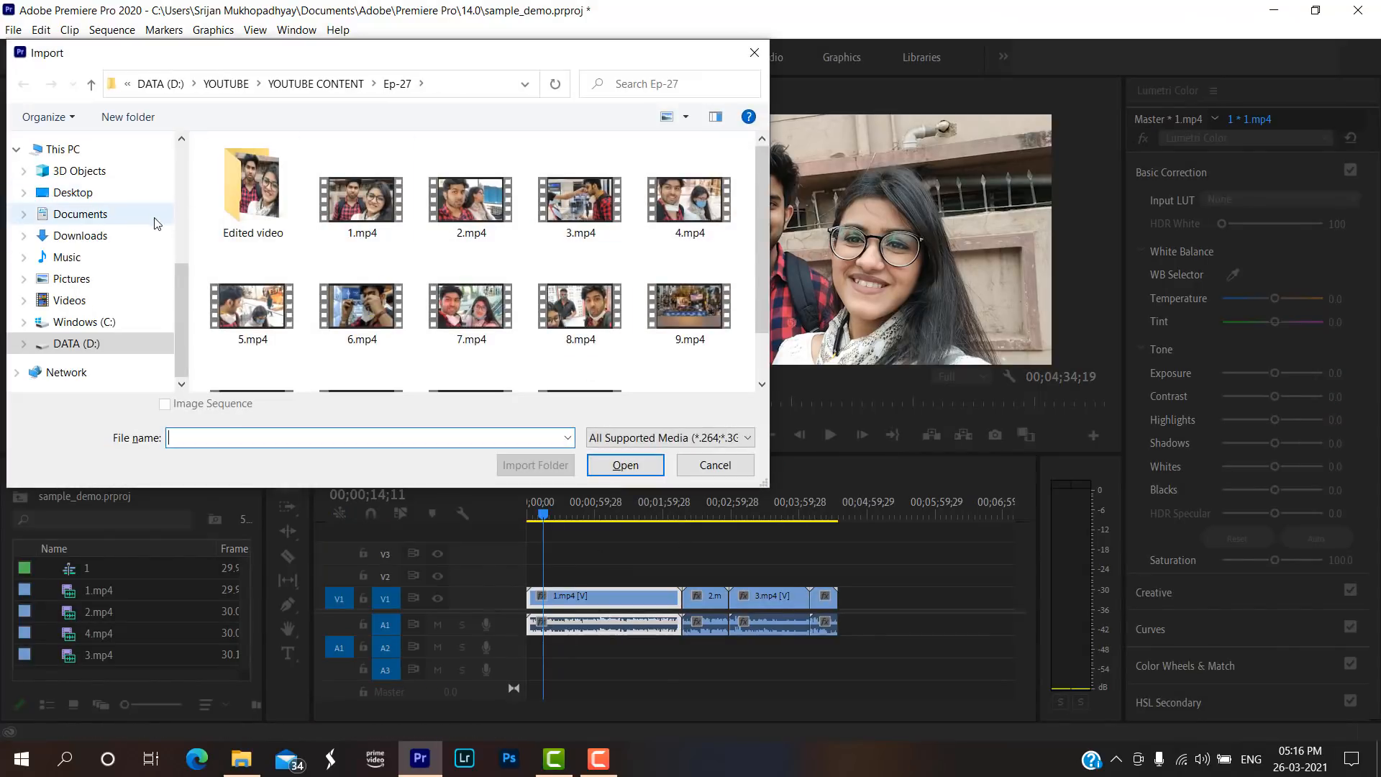
click(77, 343)
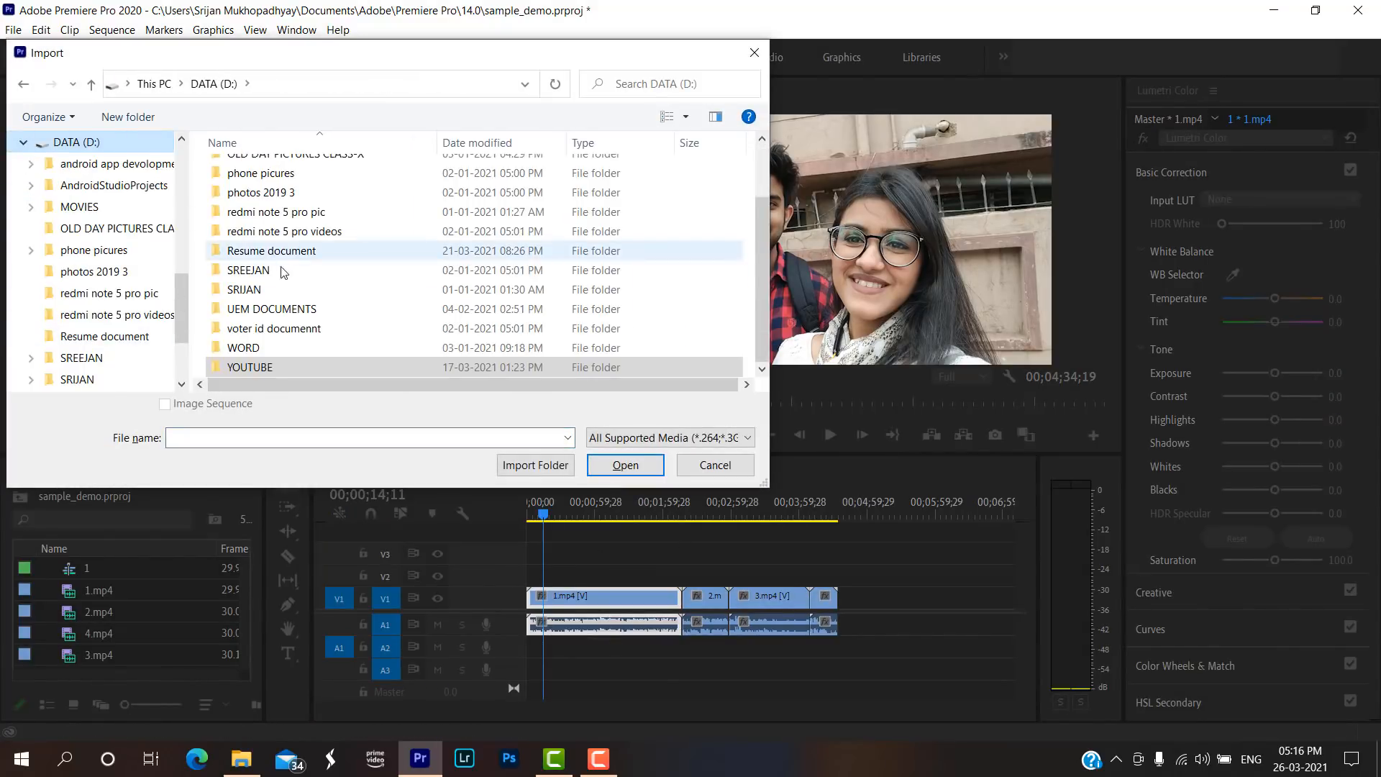
click(279, 368)
double_click(278, 369)
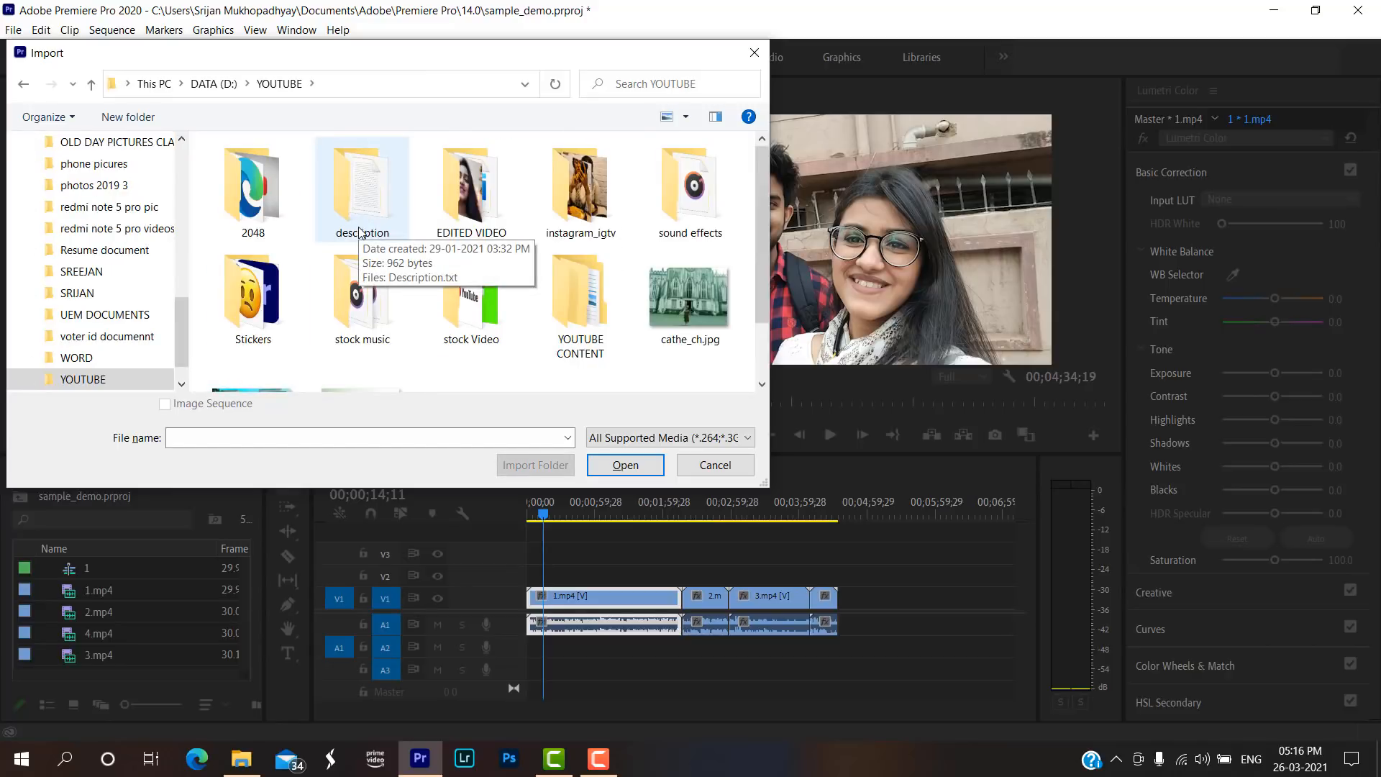
double_click(356, 305)
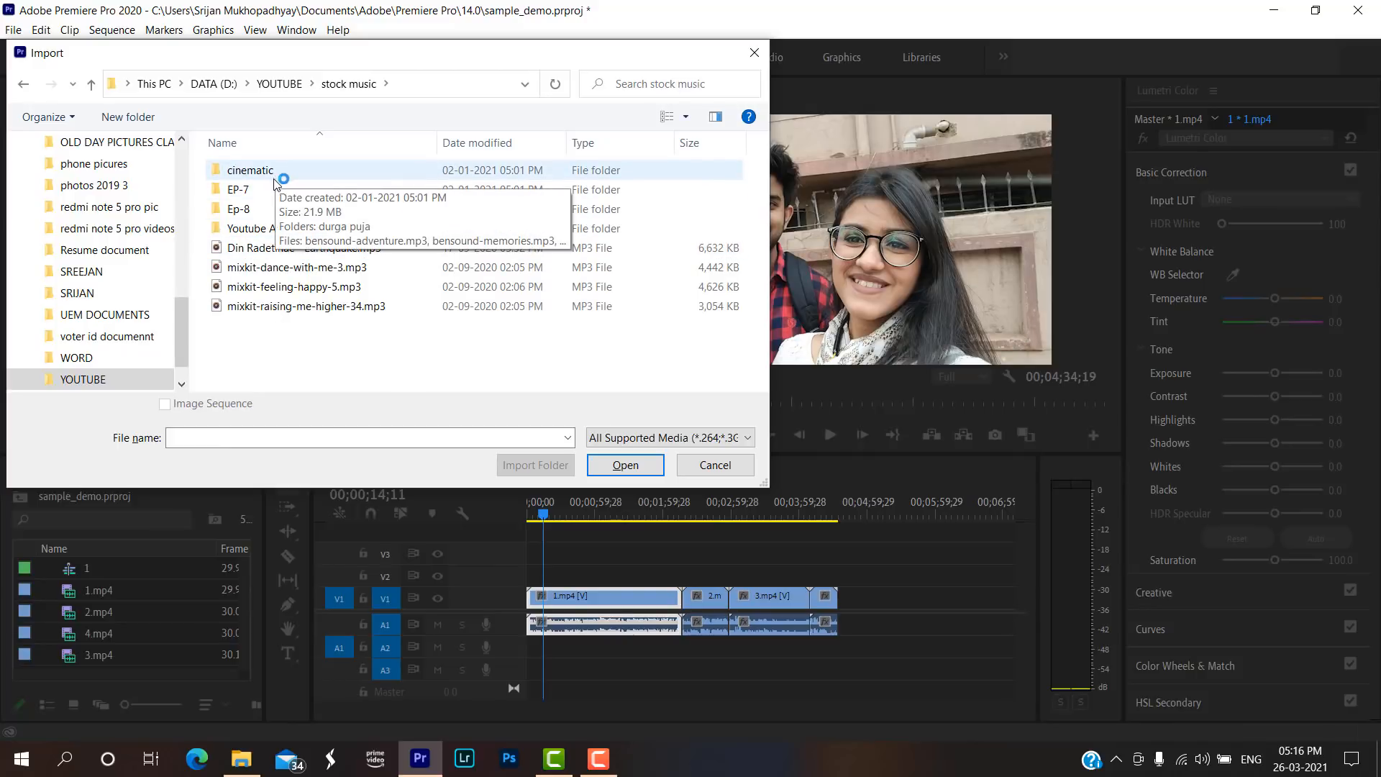
double_click(271, 195)
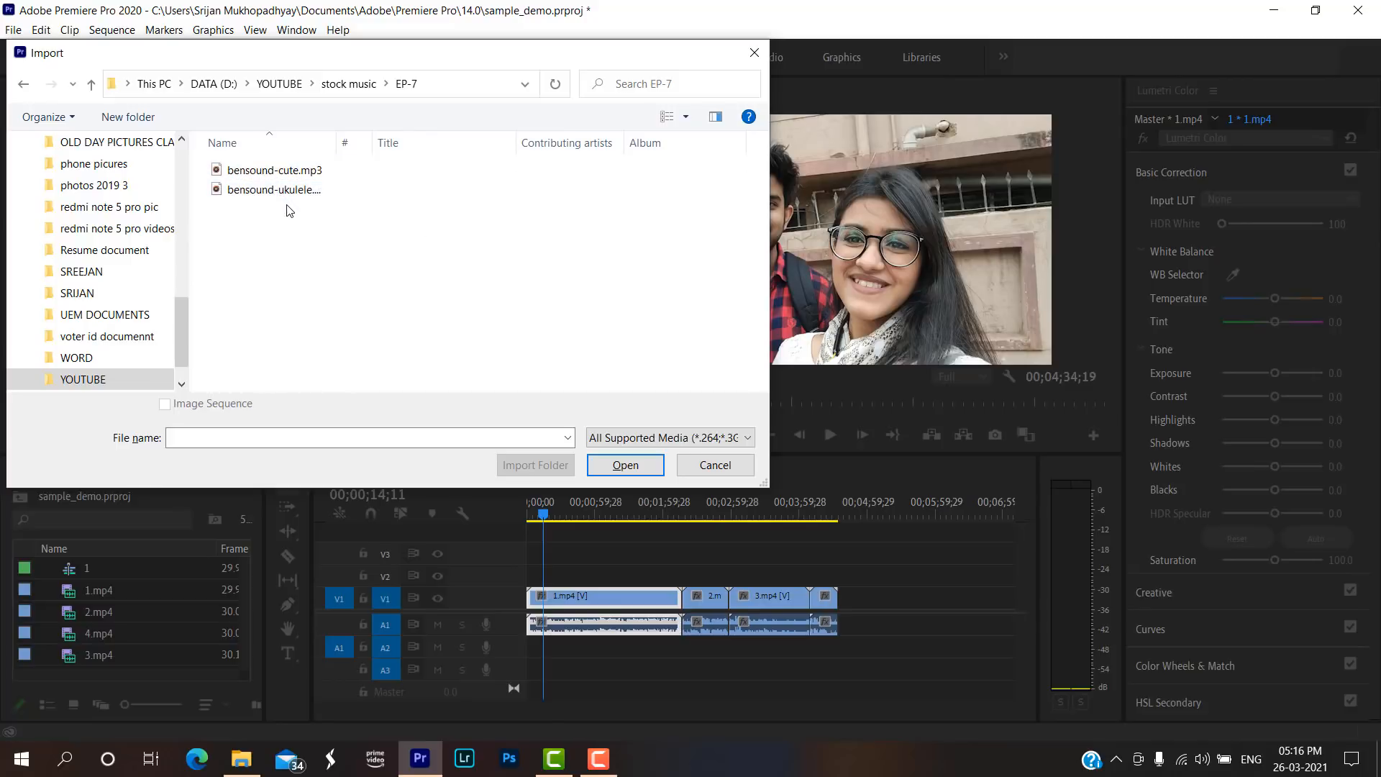
drag(352, 255, 208, 140)
click(625, 465)
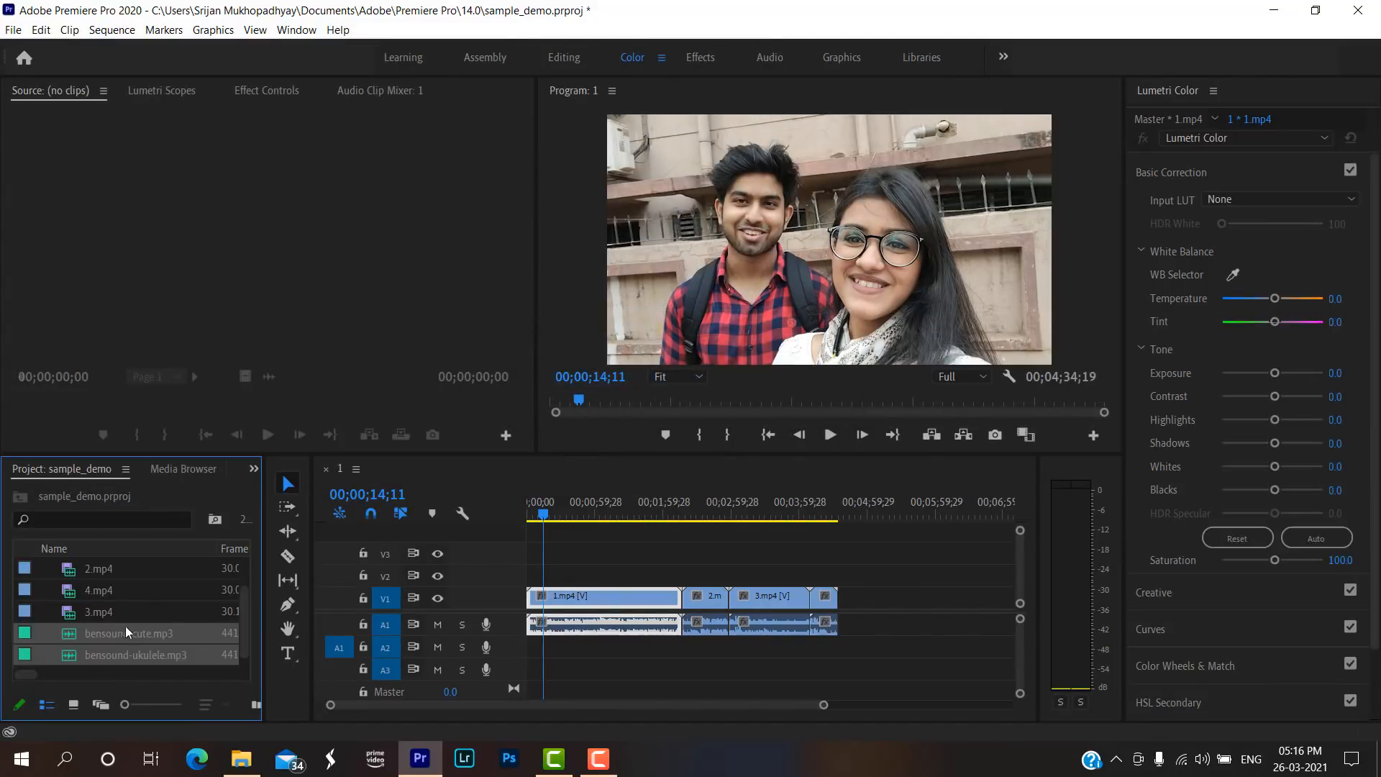
Place both music files on track A2 from the sequence start and trim their end to match the last video clip.
drag(125, 626, 534, 652)
drag(917, 647, 837, 647)
click(600, 515)
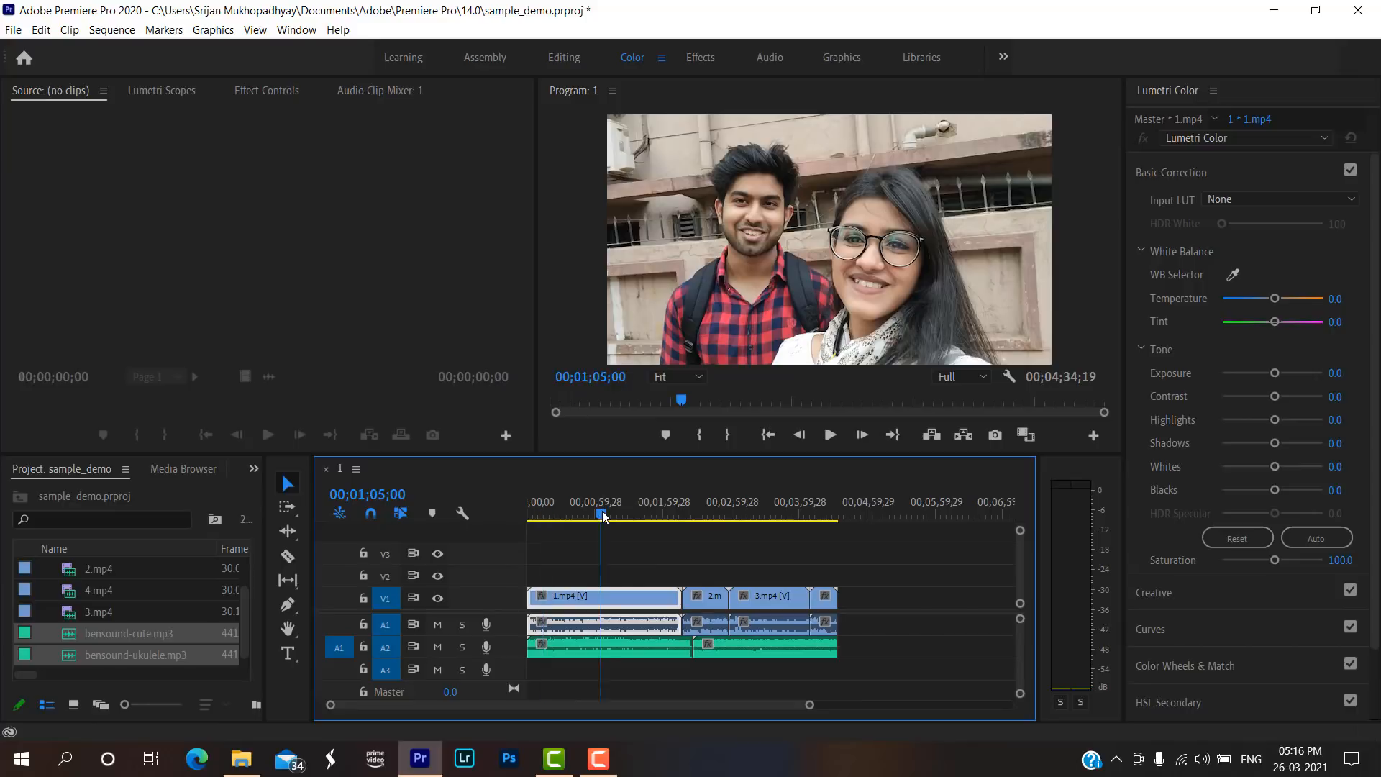
Normalize all peaks of bensound-ukulele.mp3 on A2 to -22 dB, trying a -25 dB gain adjustment and -24 dB max peak first.
click(620, 651)
right_click(621, 652)
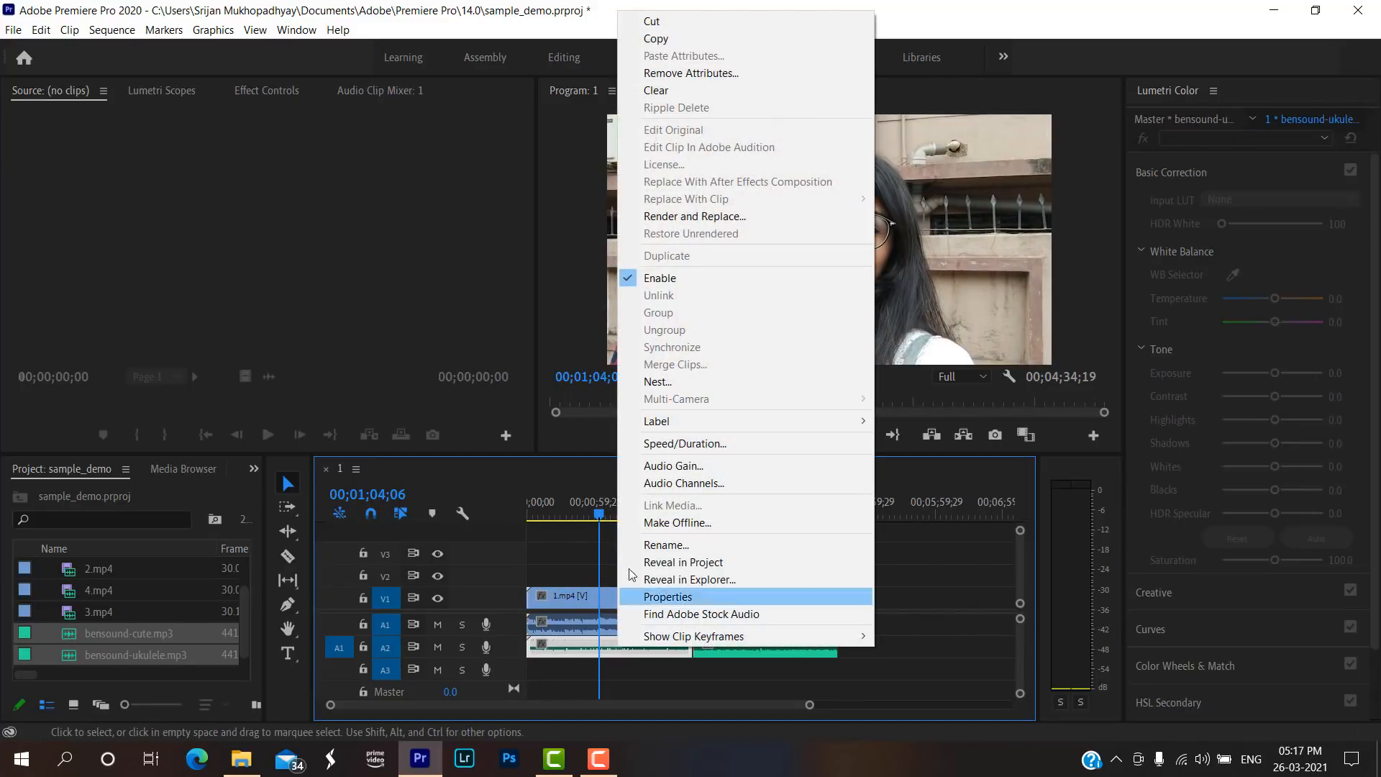
click(651, 469)
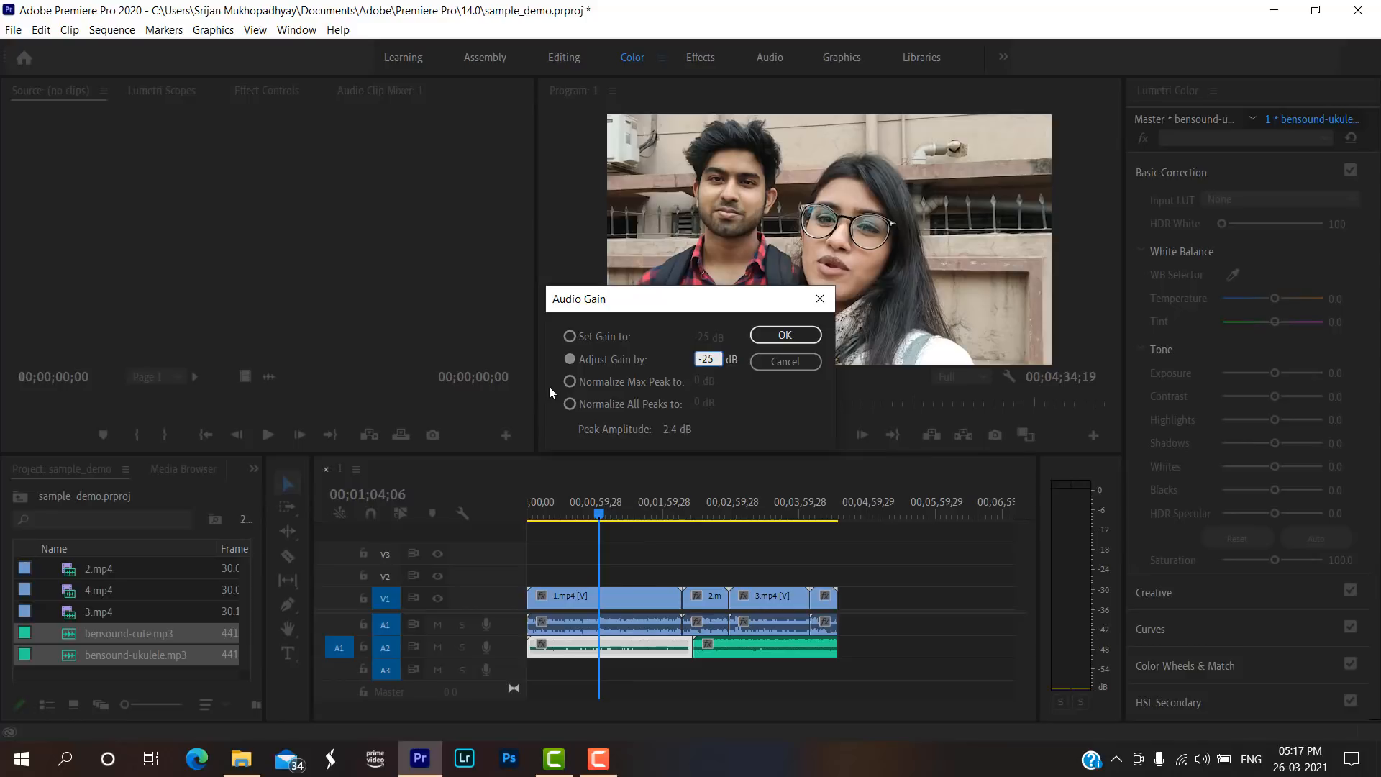
click(618, 384)
click(697, 383)
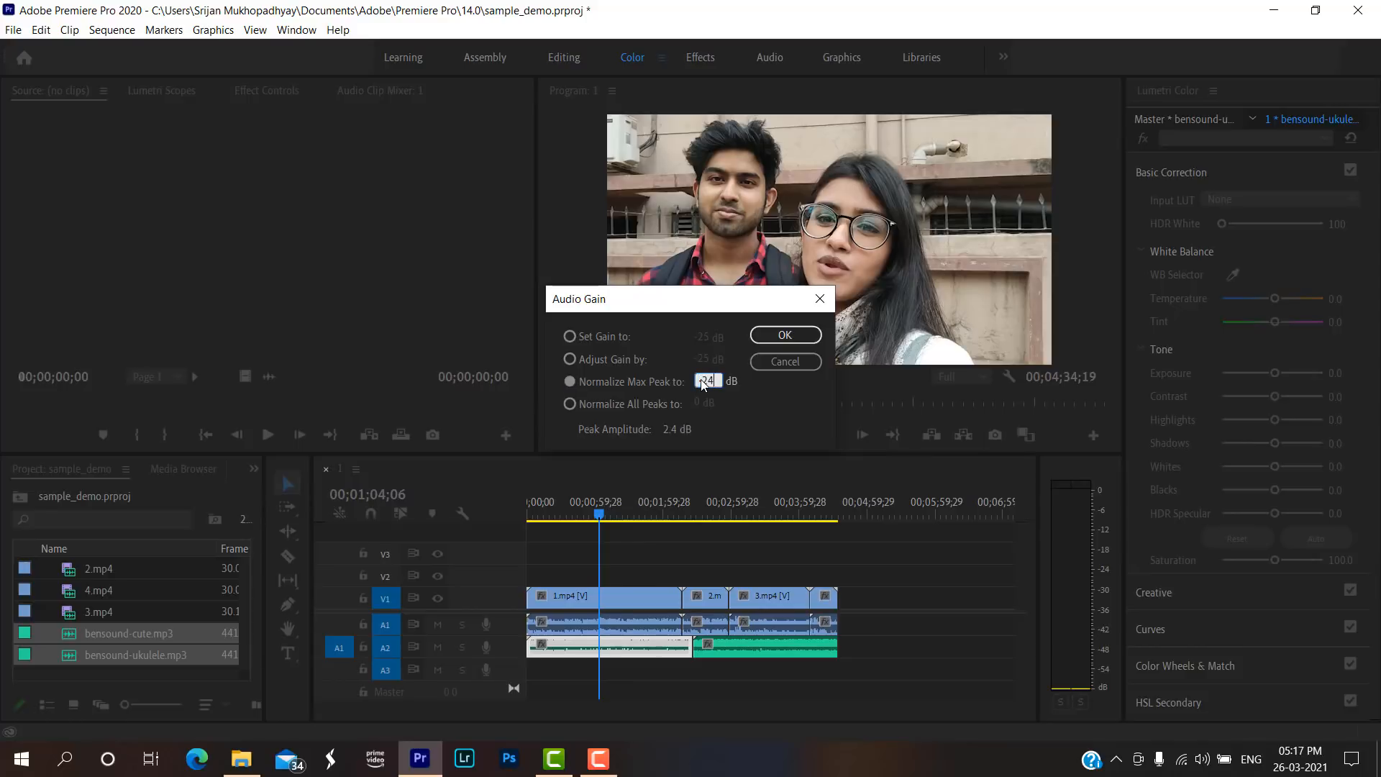
click(650, 407)
click(699, 403)
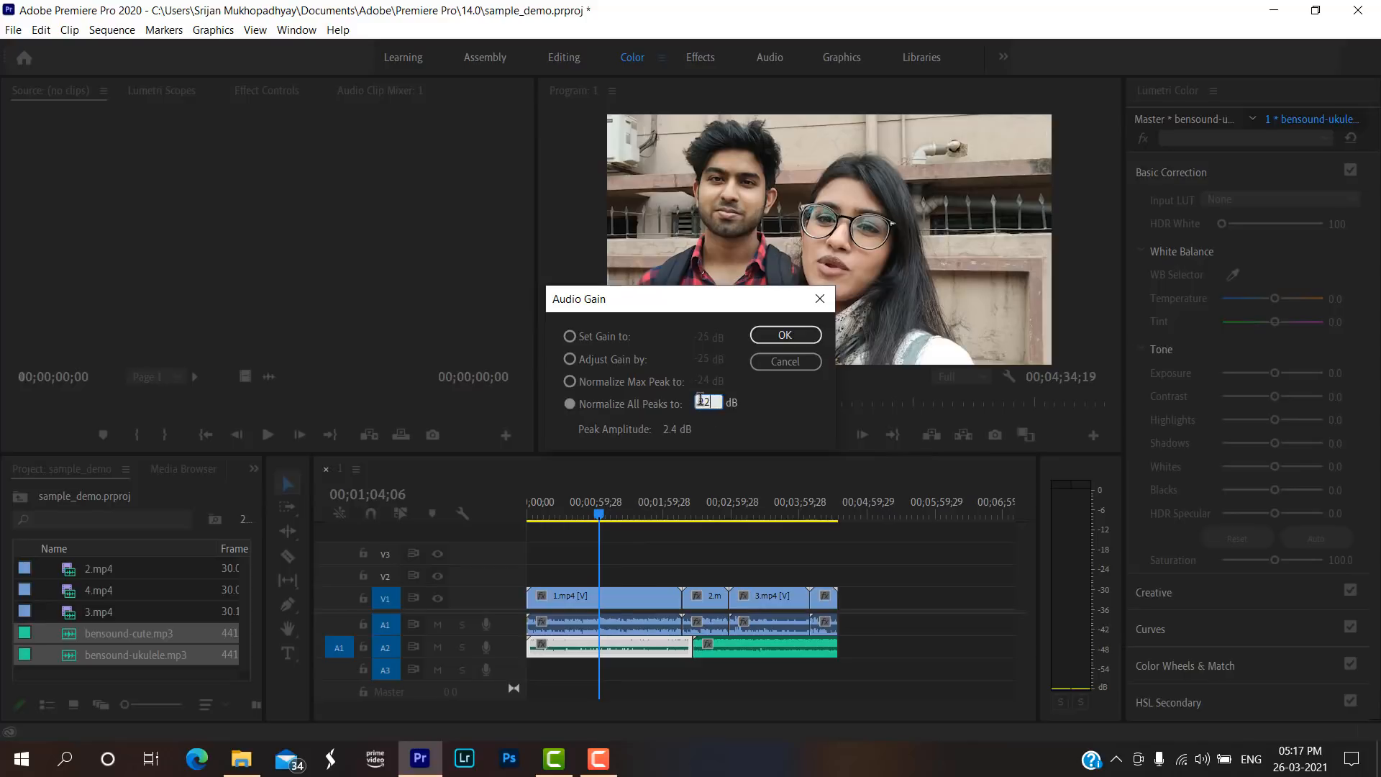
key(BackSpace)
key(BackSpace)
text(-22)
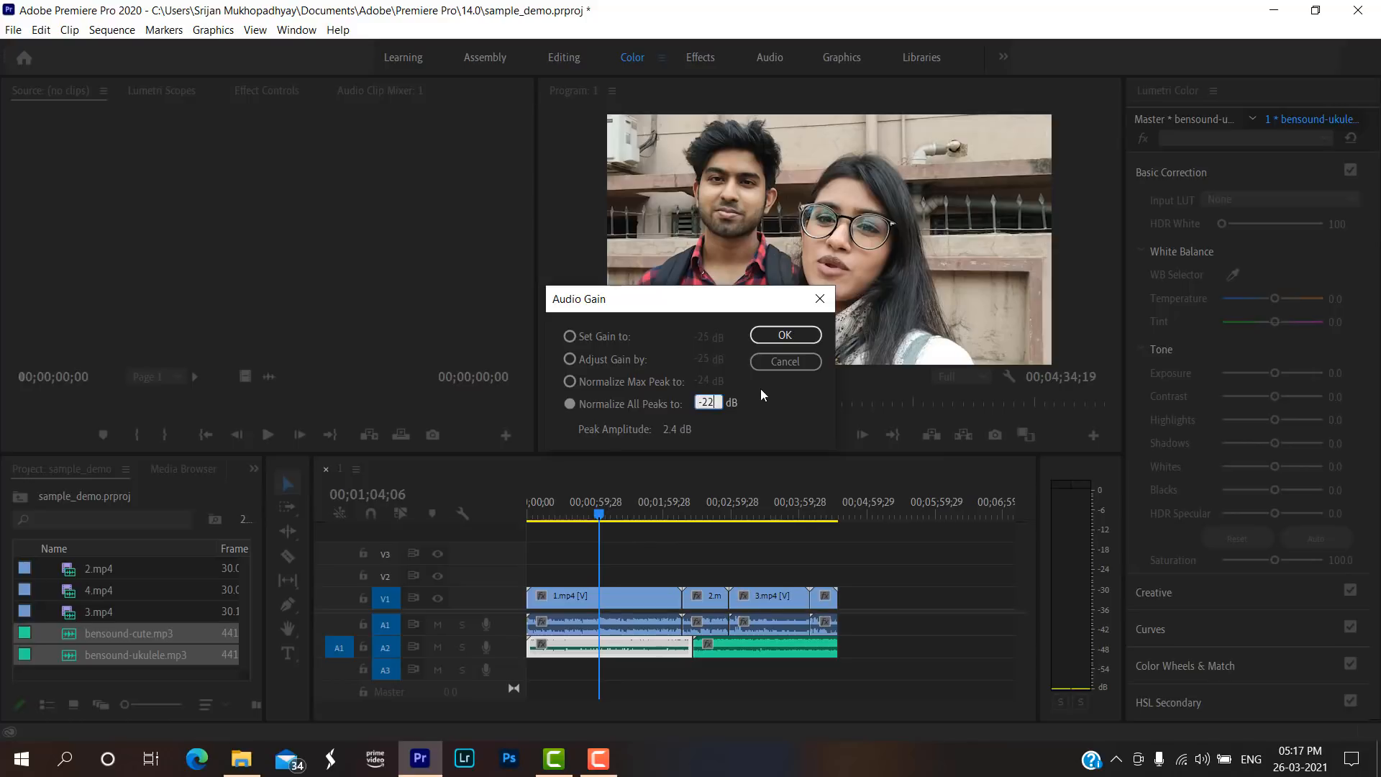
click(798, 338)
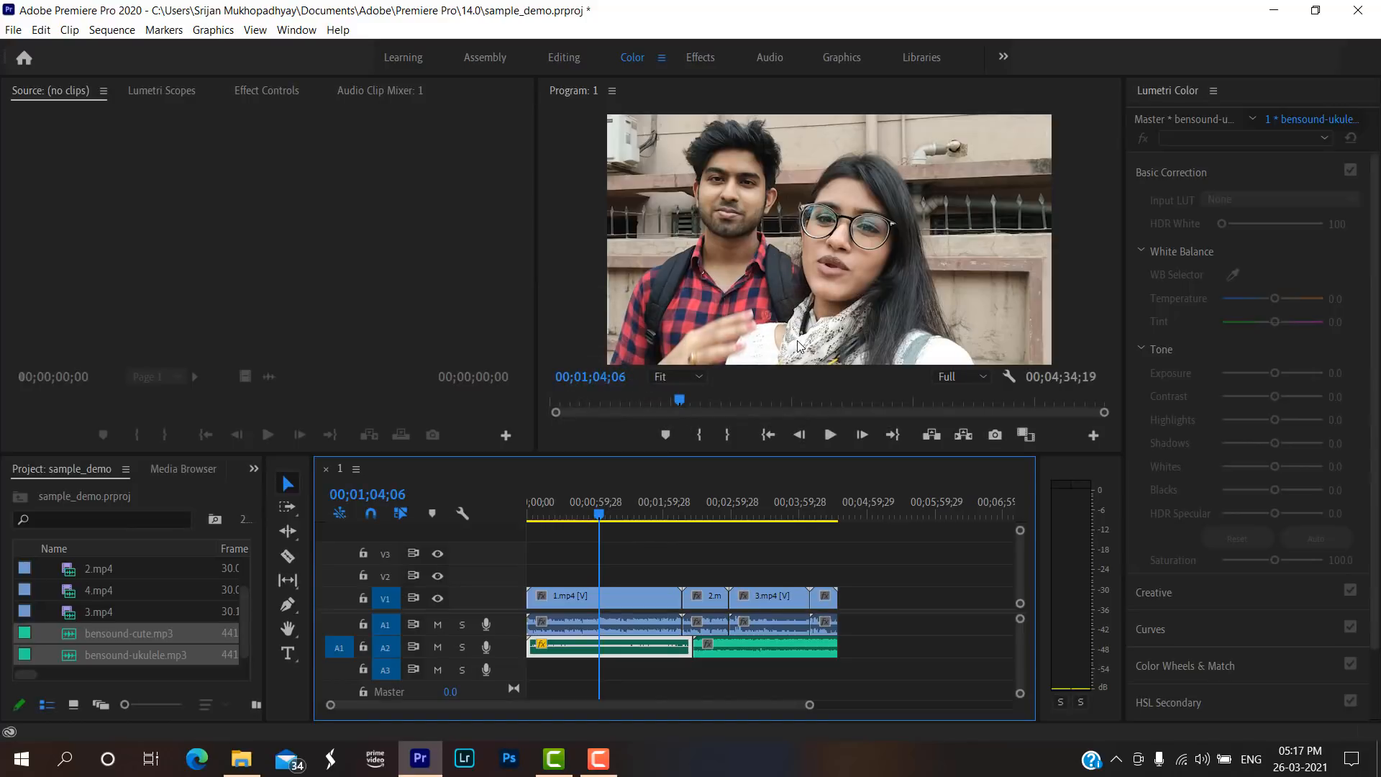
Try a -24 dB gain adjustment on bensound-cute.mp3, and instead normalize all its peaks for a gain of -22.2 dB.
click(749, 660)
right_click(749, 661)
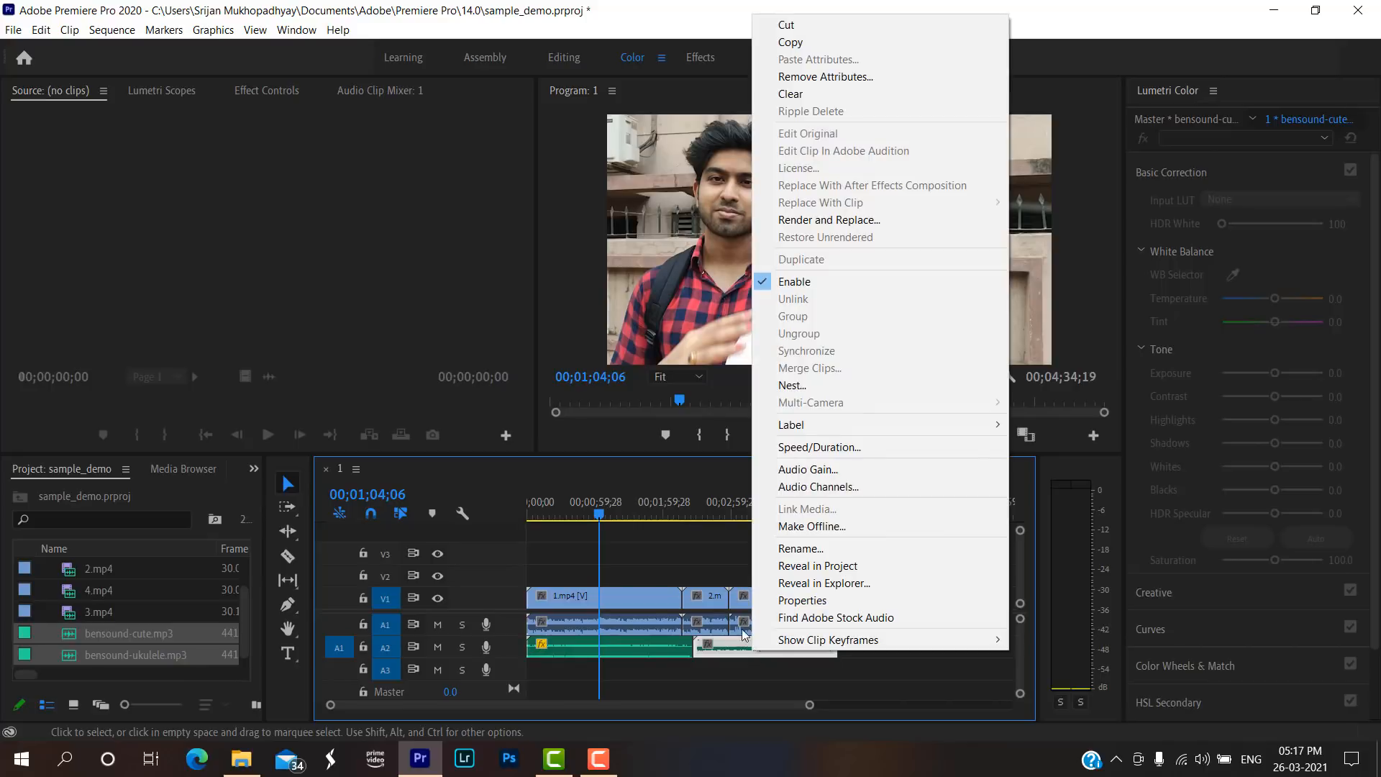
click(799, 468)
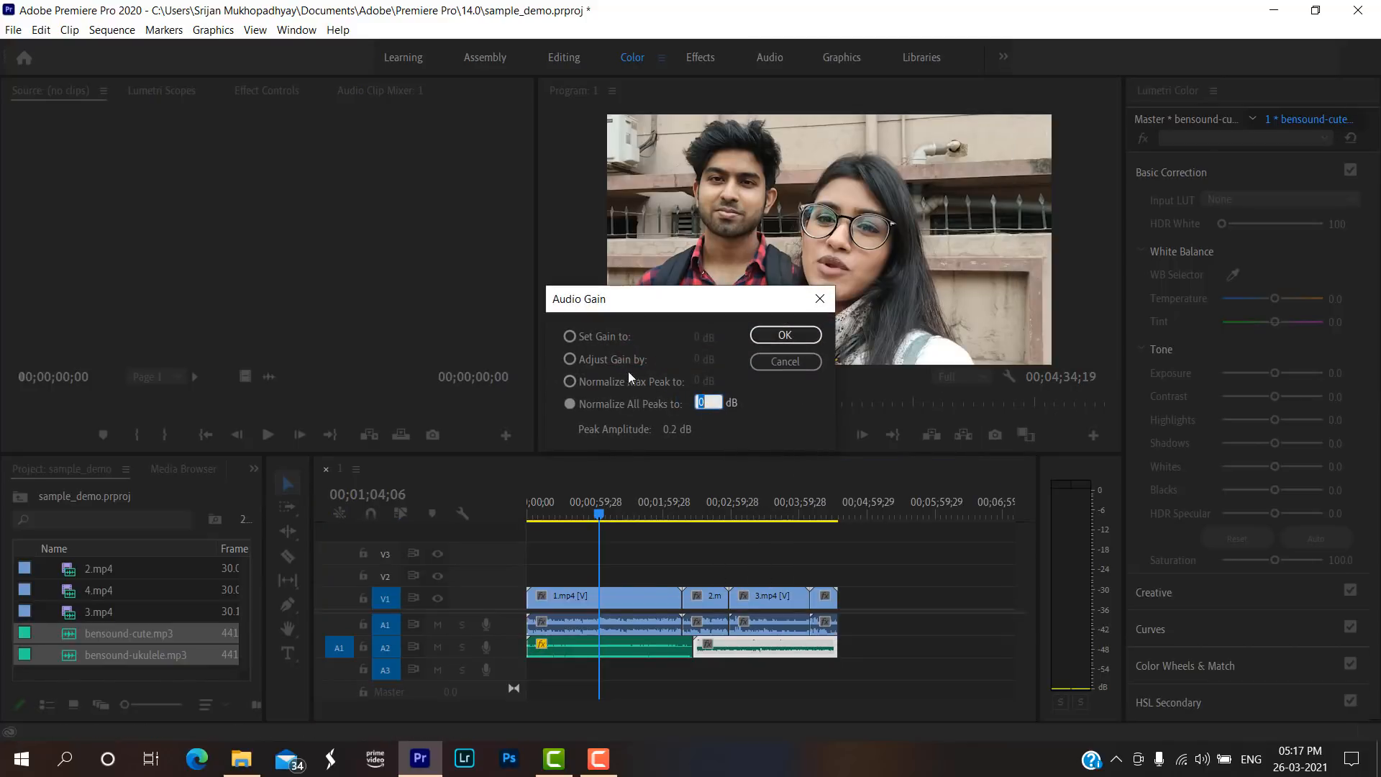
click(569, 358)
click(699, 360)
text(-24)
click(569, 381)
click(697, 384)
click(569, 404)
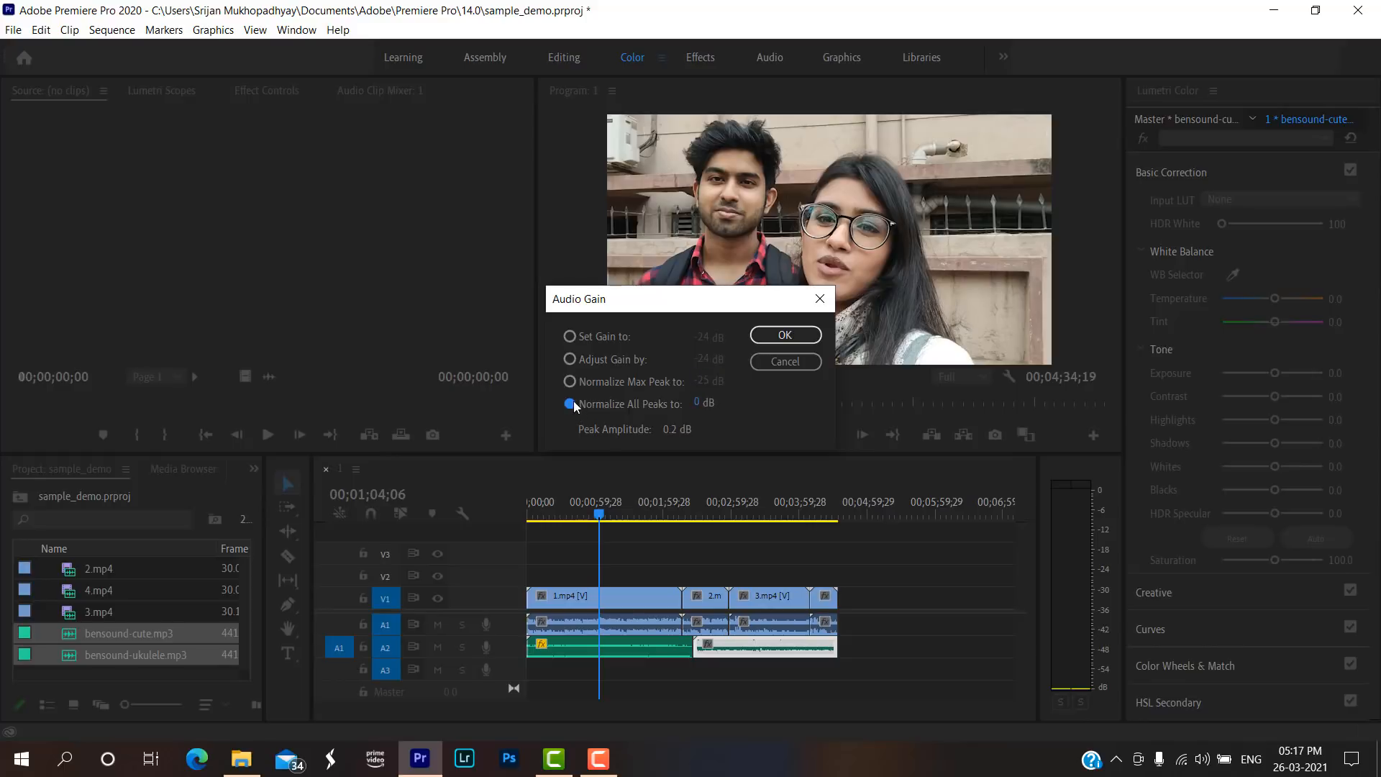
click(702, 403)
click(785, 334)
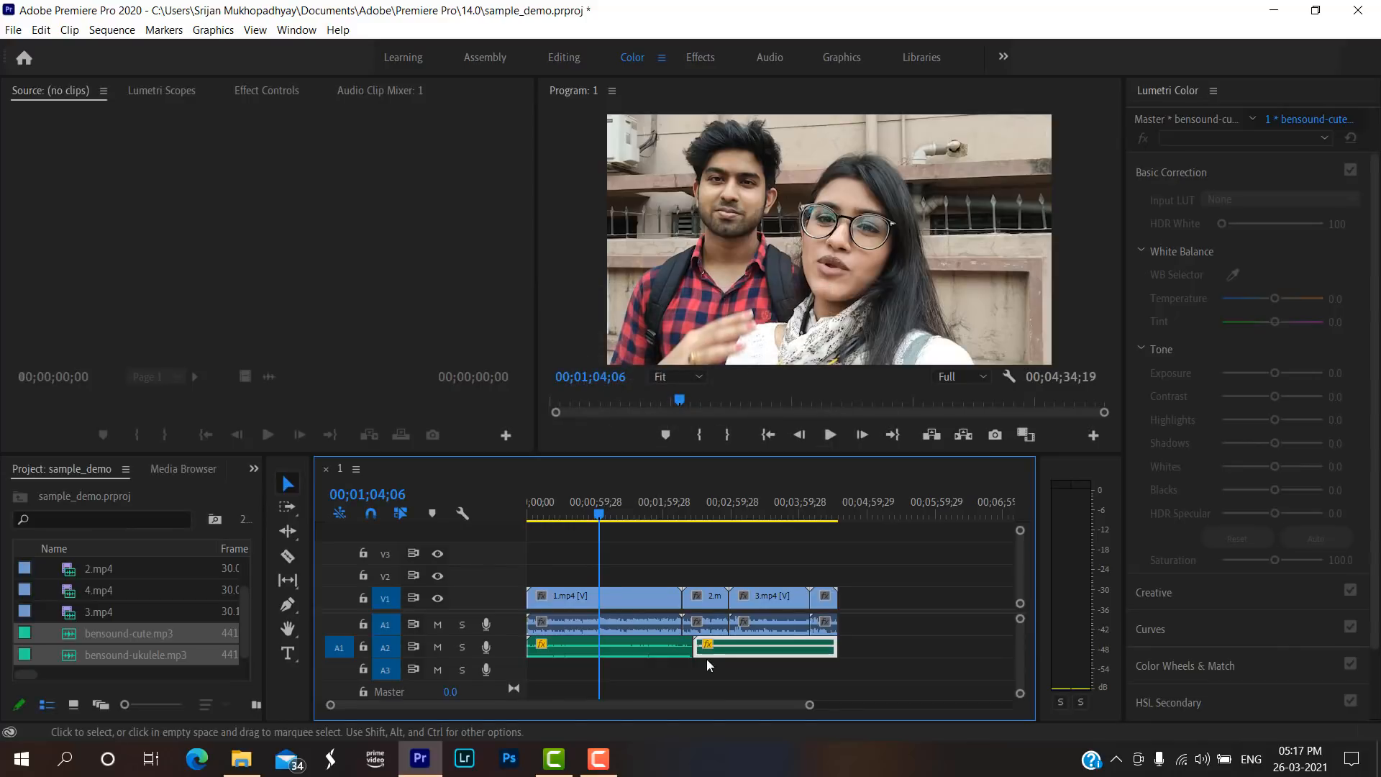
Check the audio gain settings of the bensound-cute.mp3 clip on track A2.
mouse_move(737, 651)
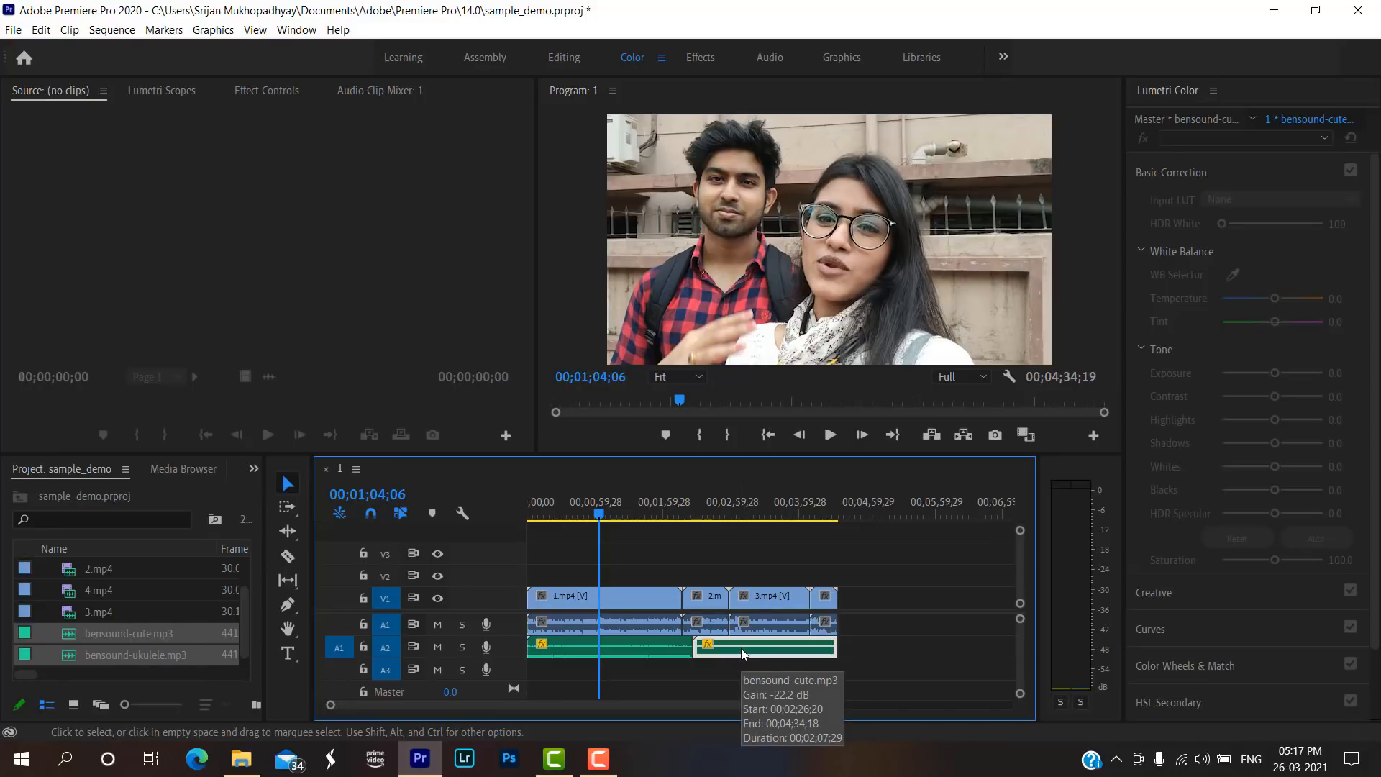
right_click(741, 649)
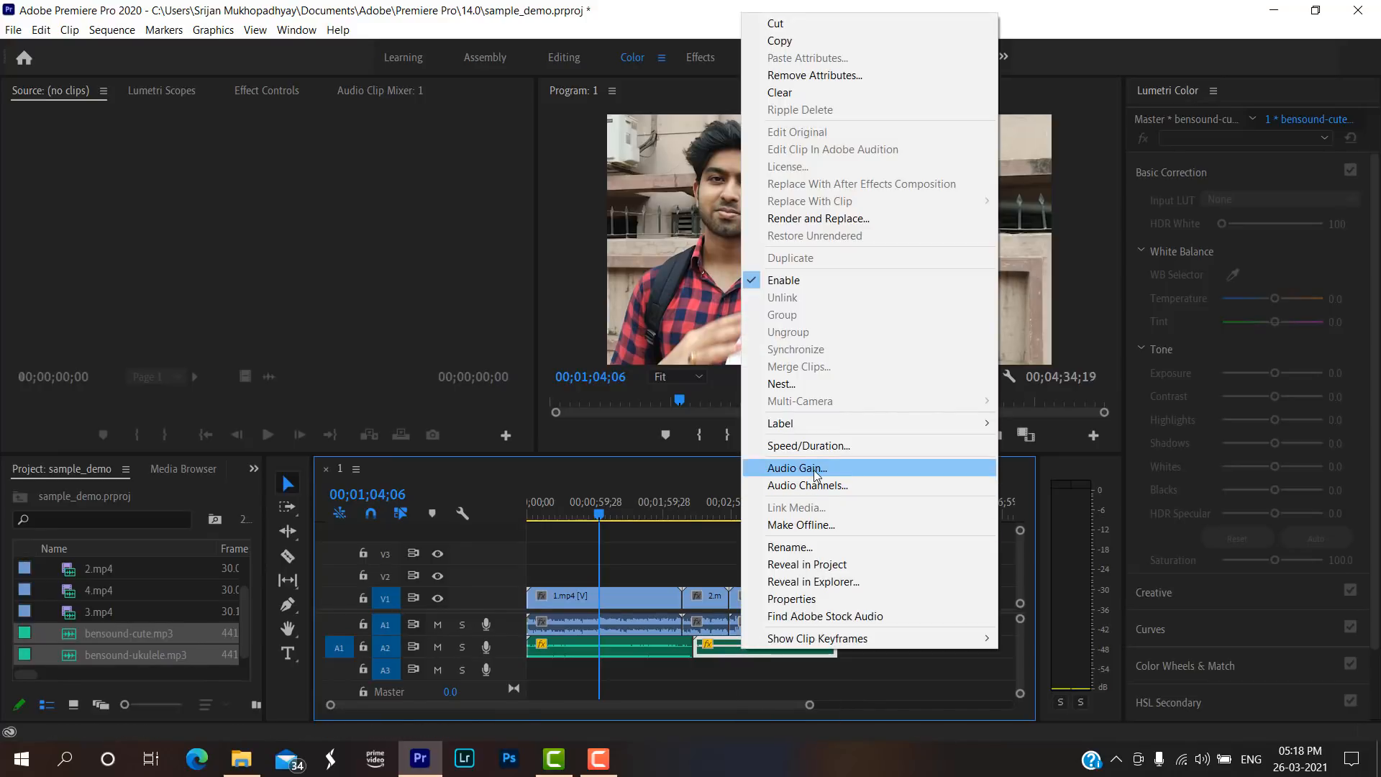
click(855, 470)
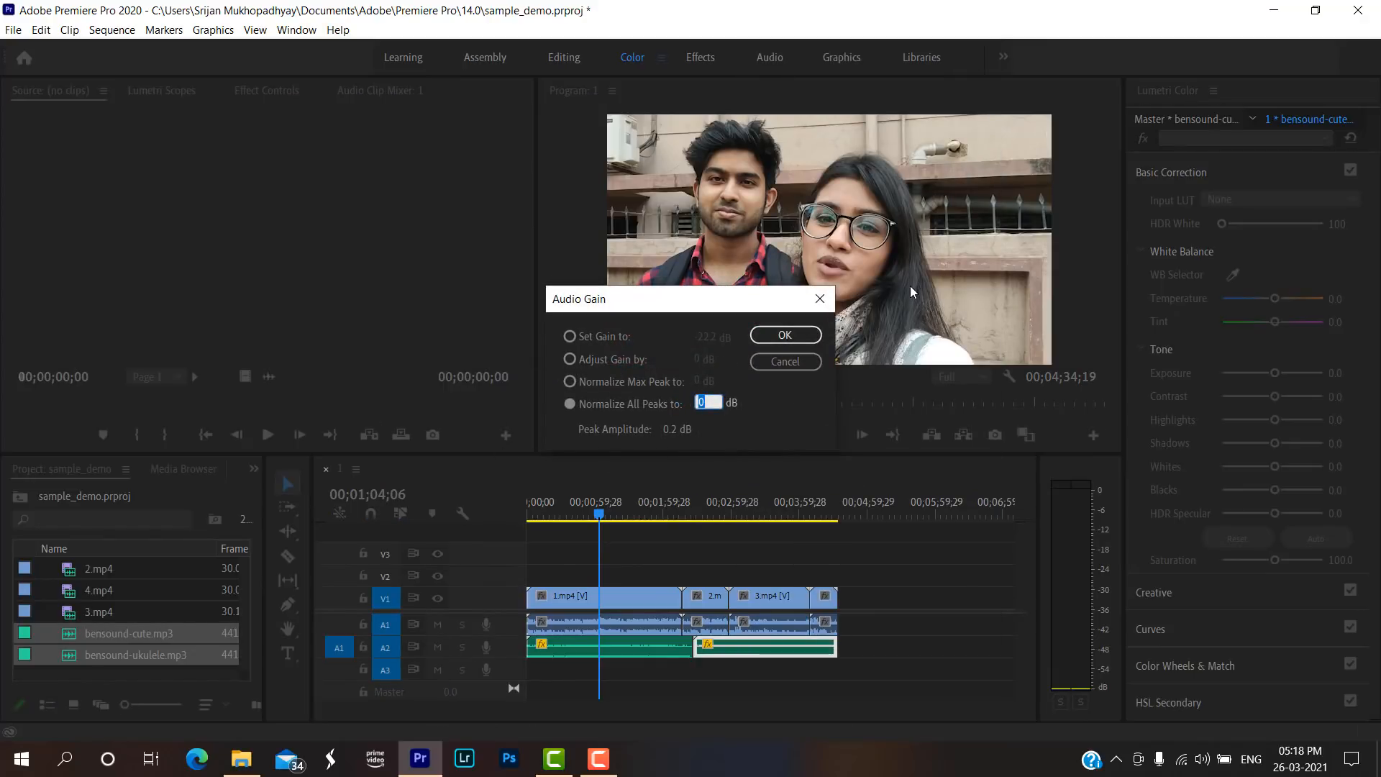
click(822, 305)
Play the sequence from the playhead within 1.mp4 to hear the background music under the speech.
click(829, 436)
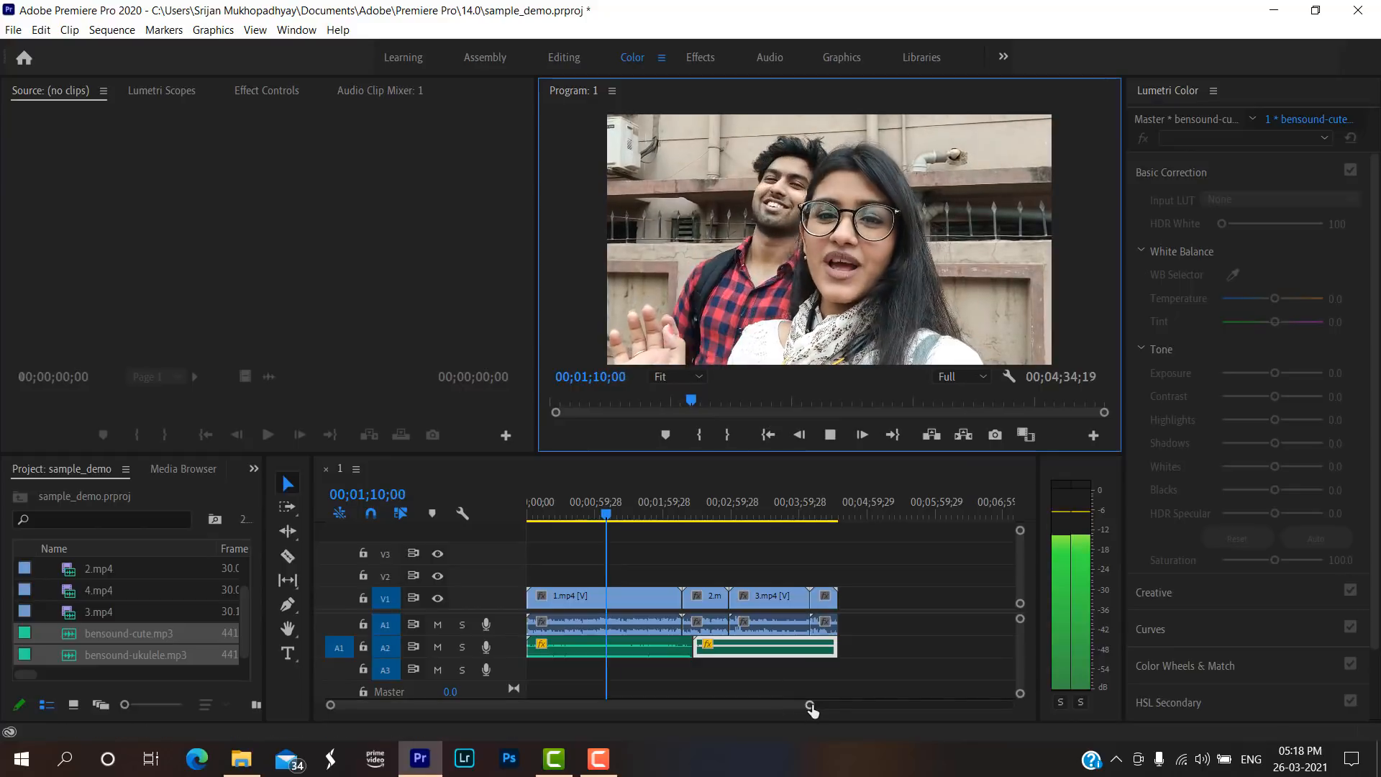
drag(809, 704, 782, 710)
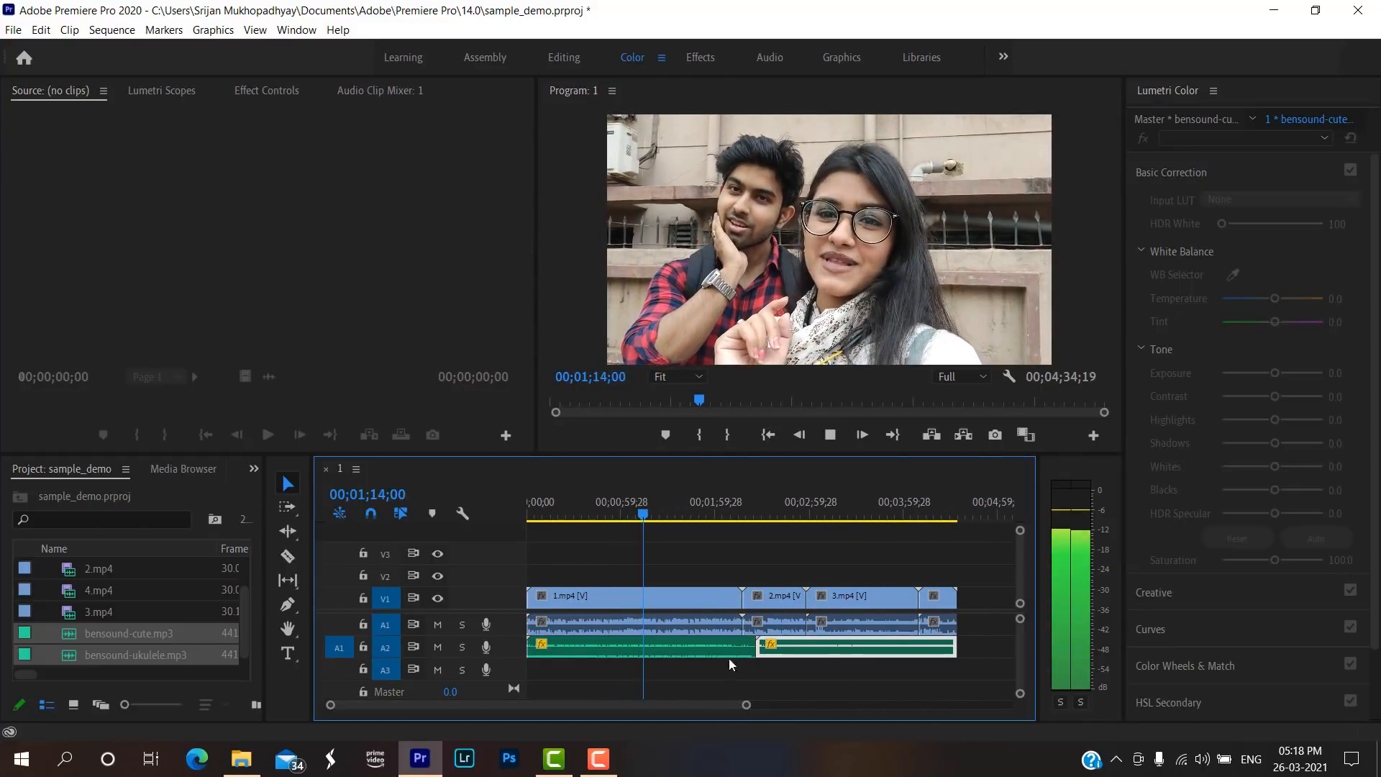
click(831, 436)
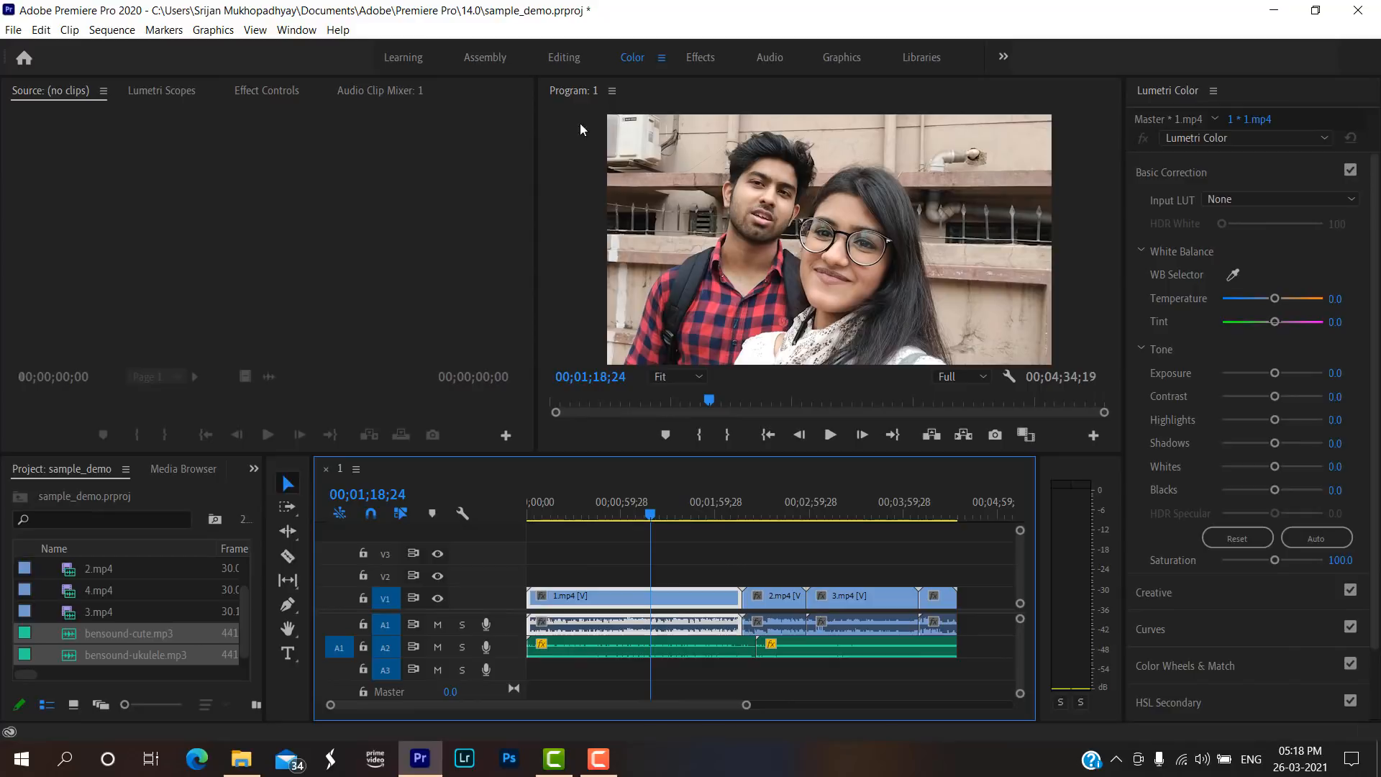
Select the bensound-ukulele.mp3 clip on track A2 and switch to the Audio workspace.
click(670, 648)
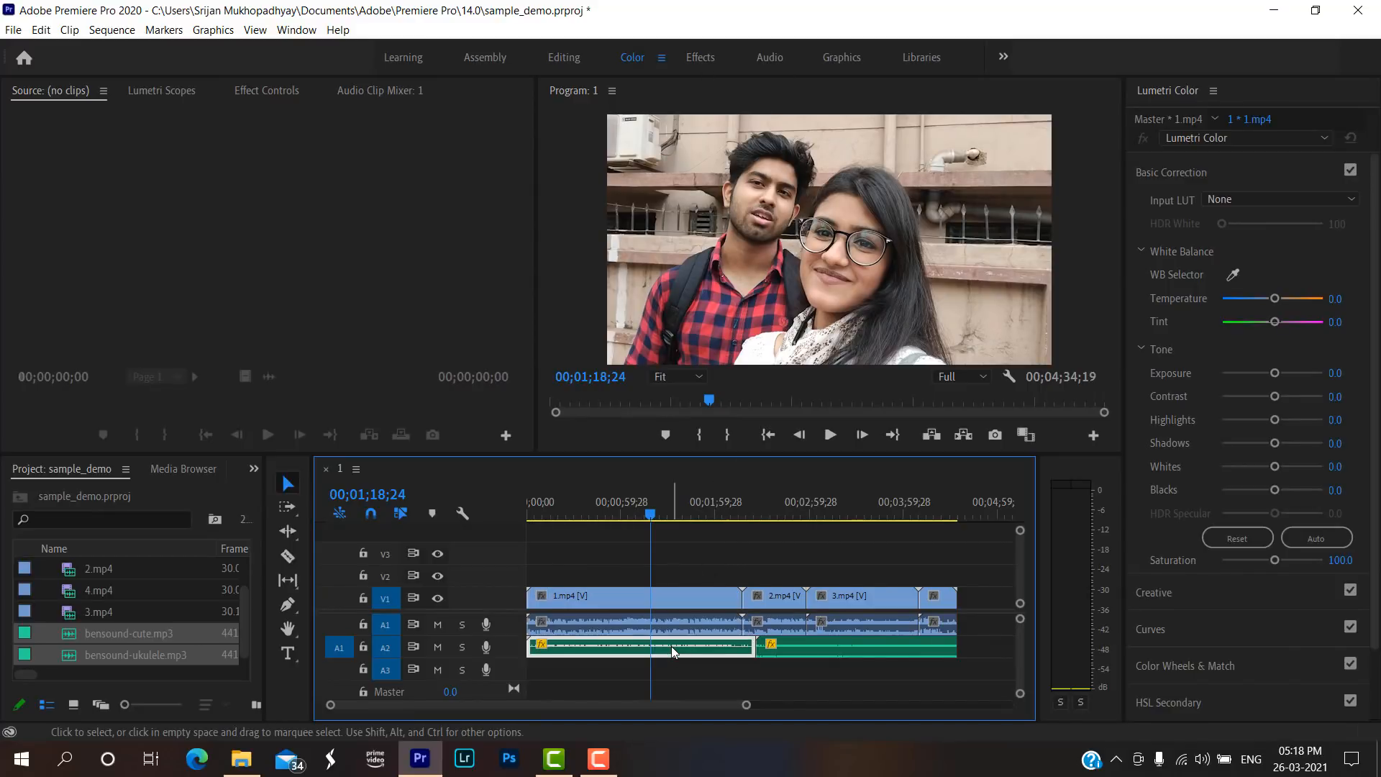
right_click(671, 646)
click(631, 646)
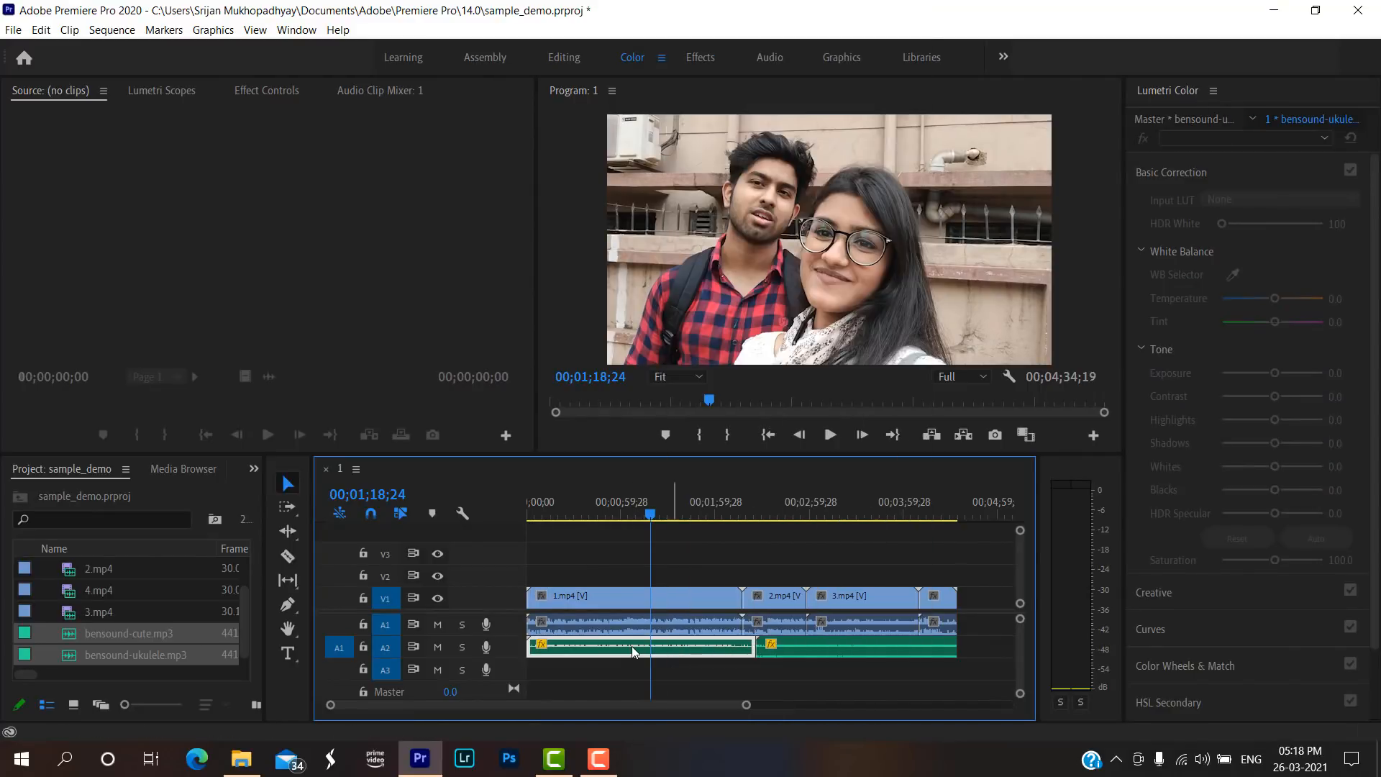
click(772, 57)
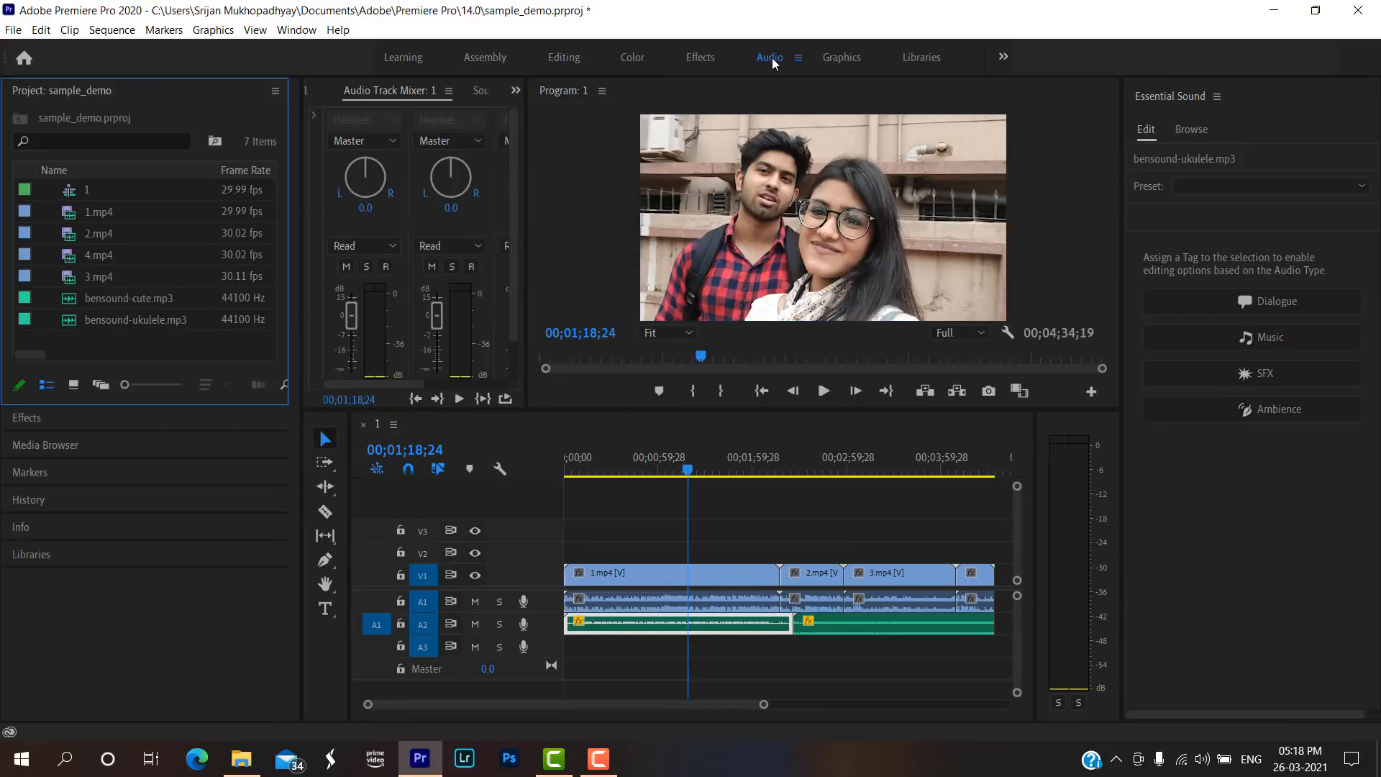
Unlink the audio of 1.mp4 from its video and select only the audio on A1.
click(705, 605)
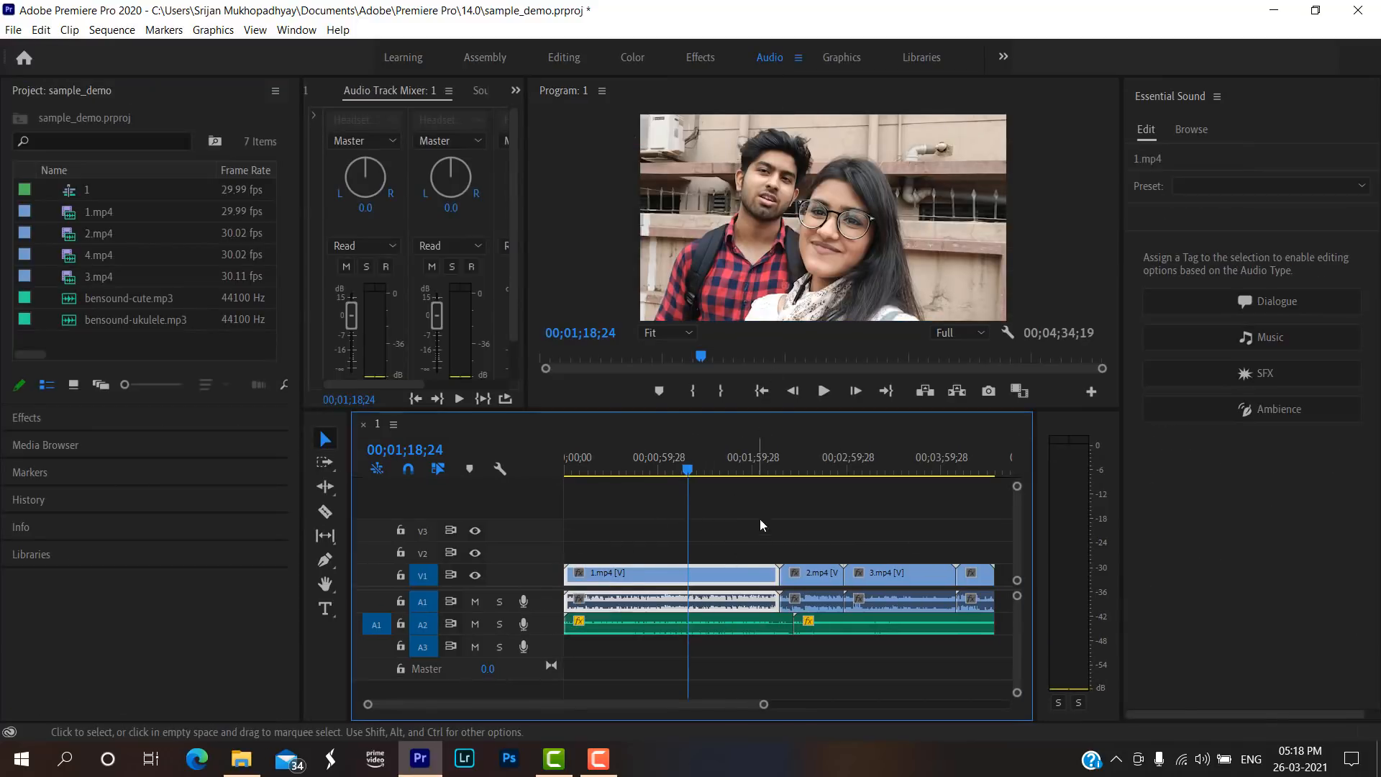
drag(759, 519, 657, 587)
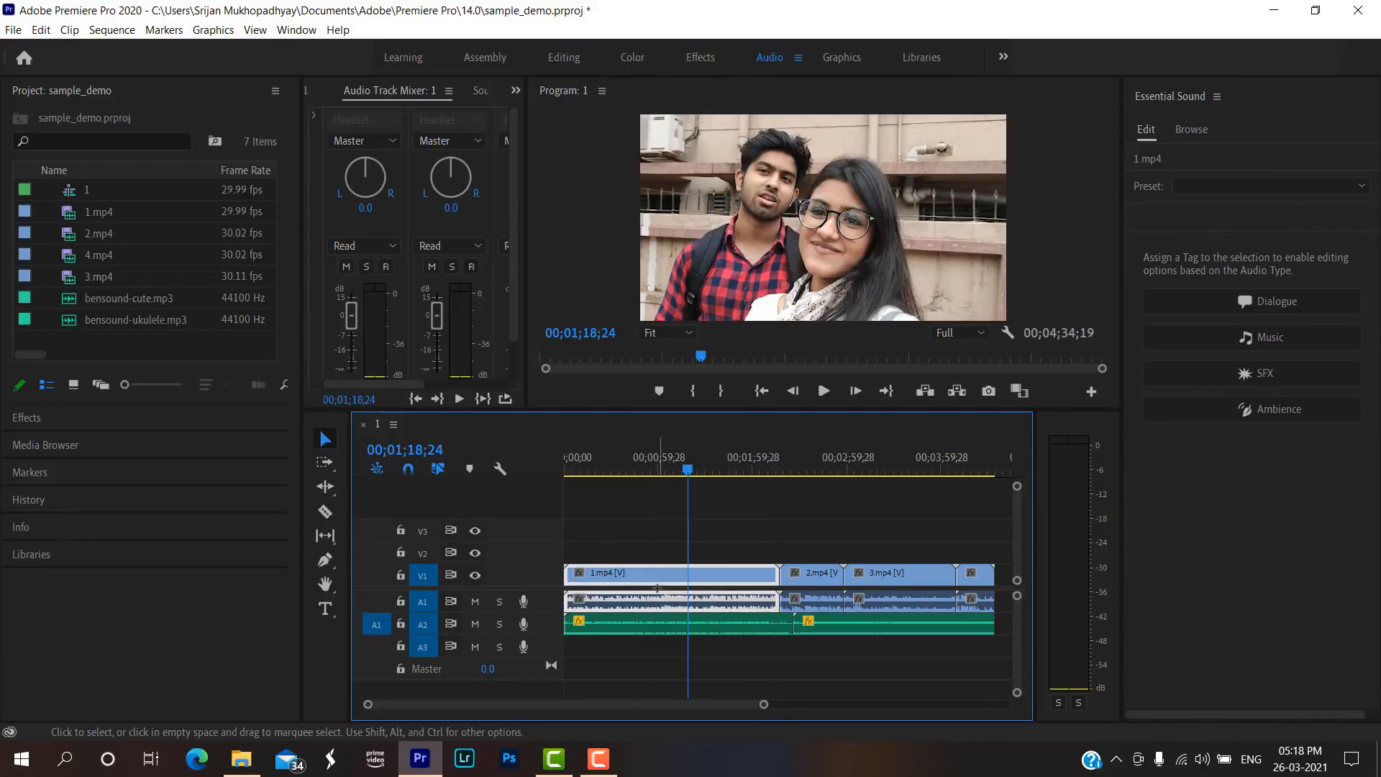
right_click(701, 566)
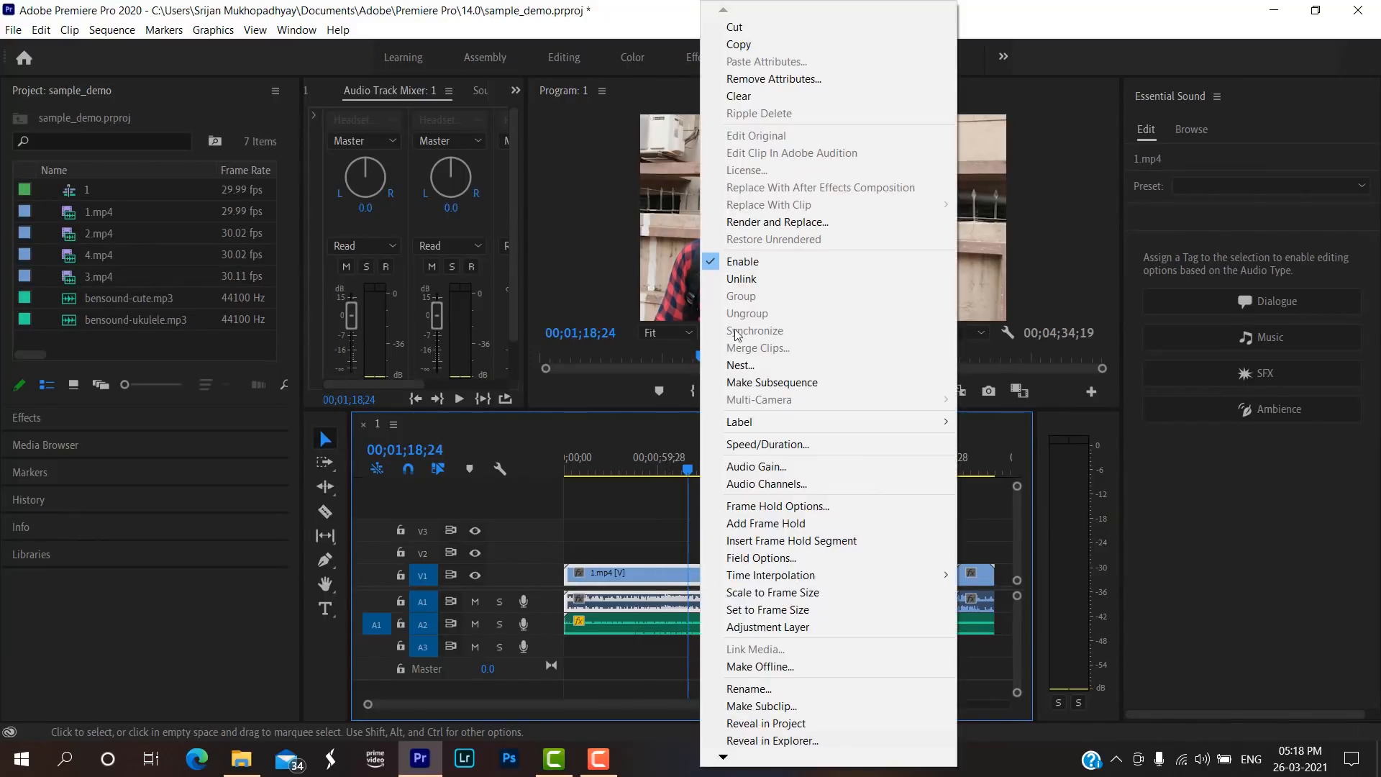
click(742, 279)
click(719, 601)
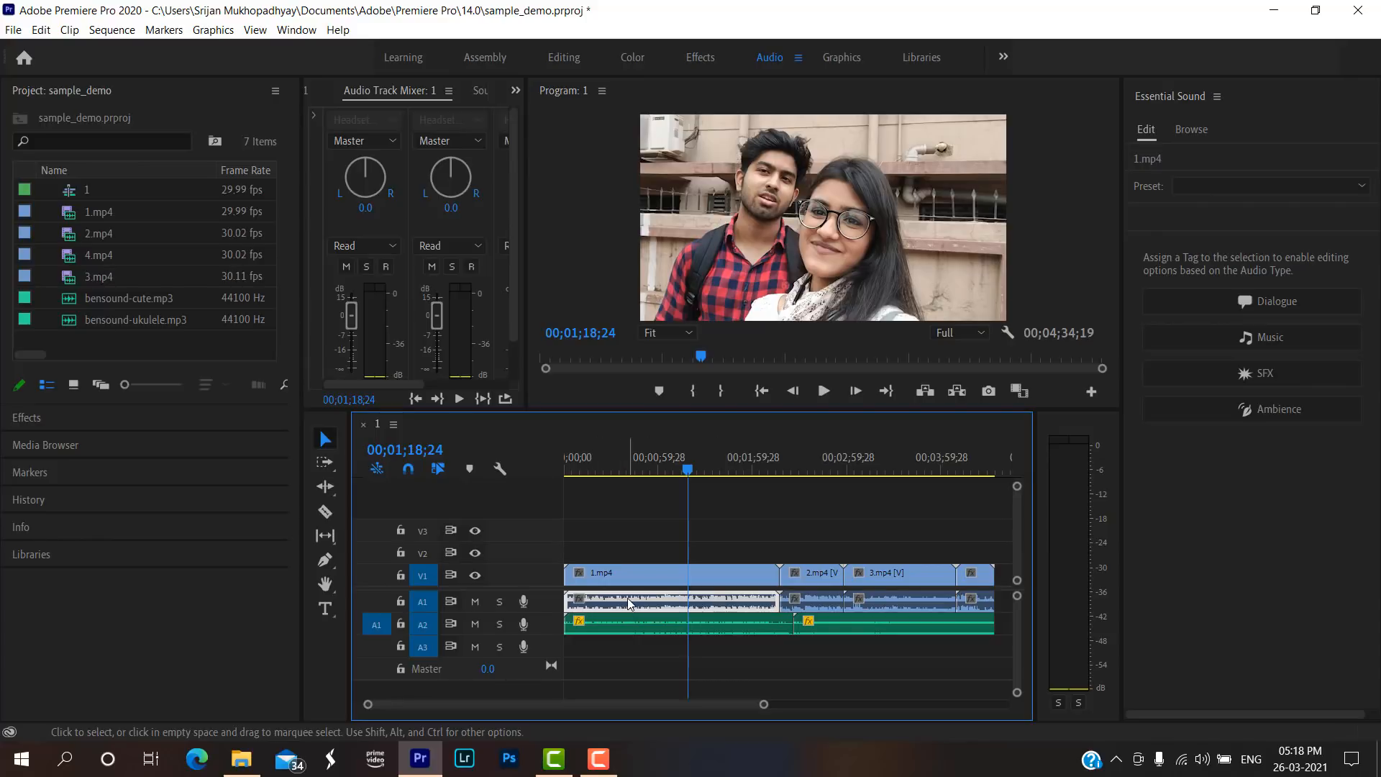
Unlink the audio and video of 2.mp4 and select each part separately.
click(820, 607)
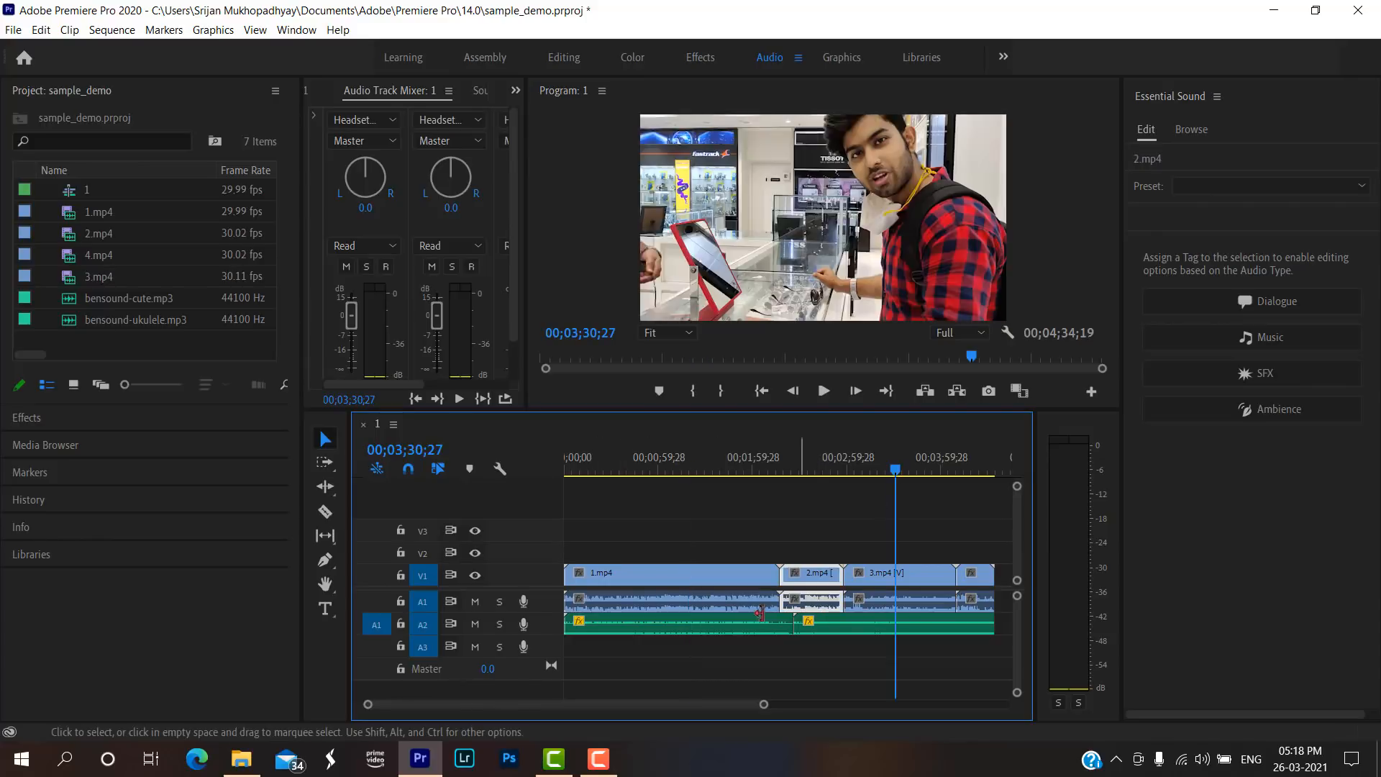
click(817, 473)
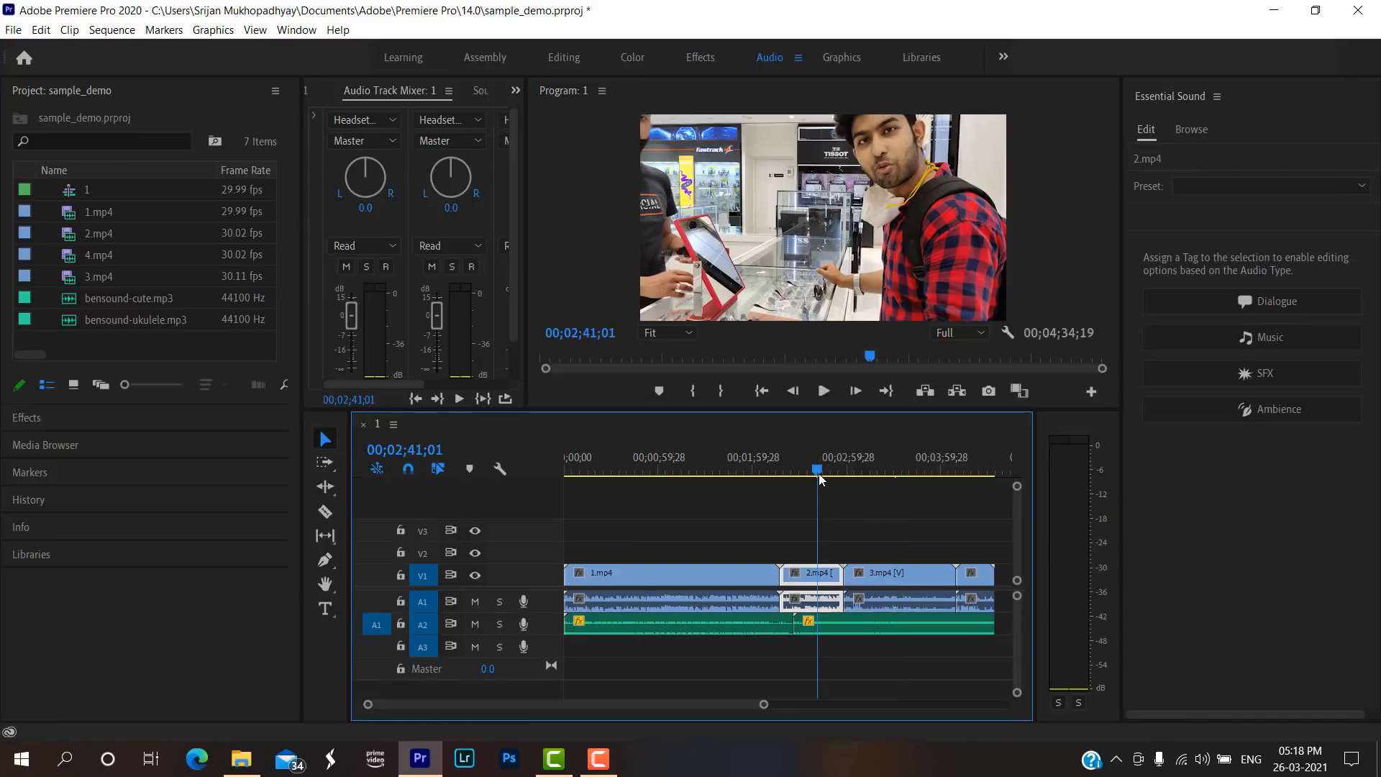
mouse_move(820, 474)
mouse_down()
mouse_move(892, 473)
mouse_move(832, 472)
mouse_up()
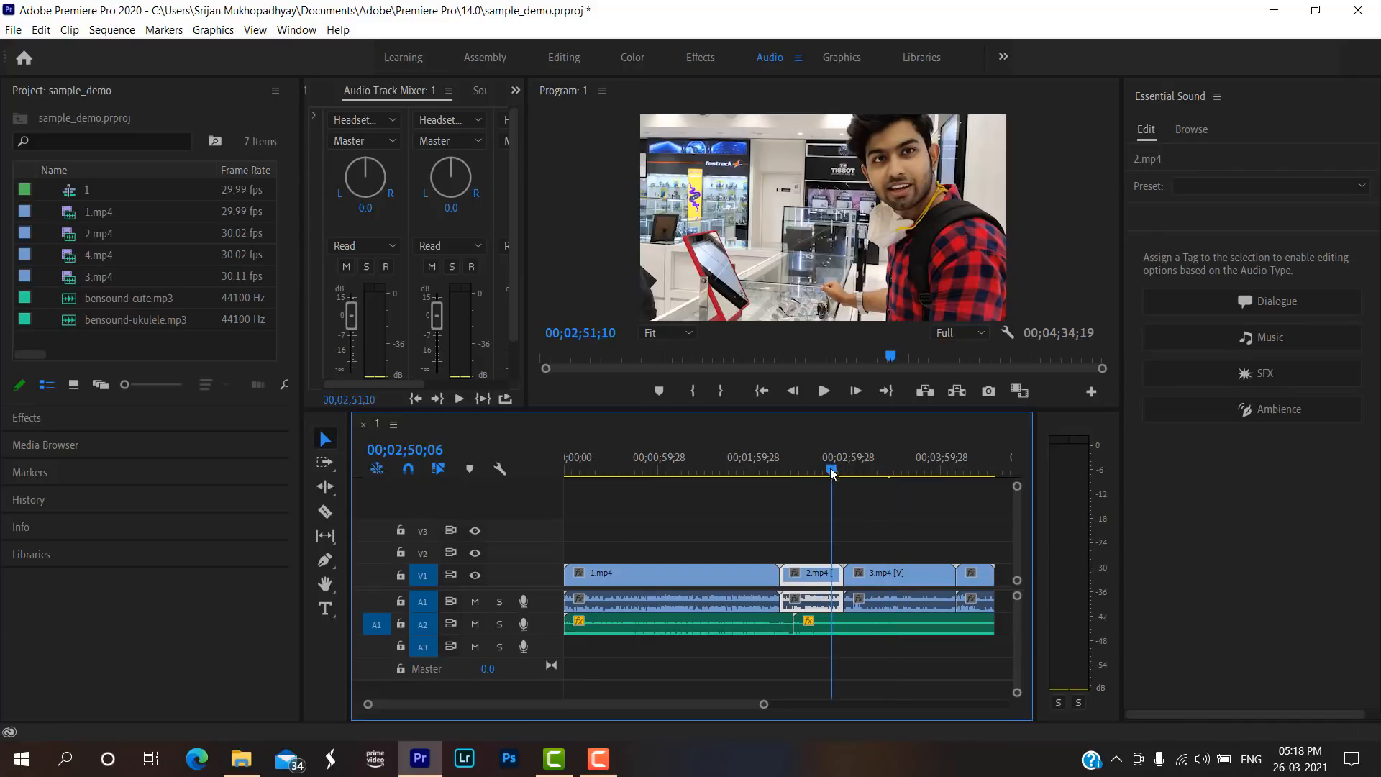
right_click(807, 599)
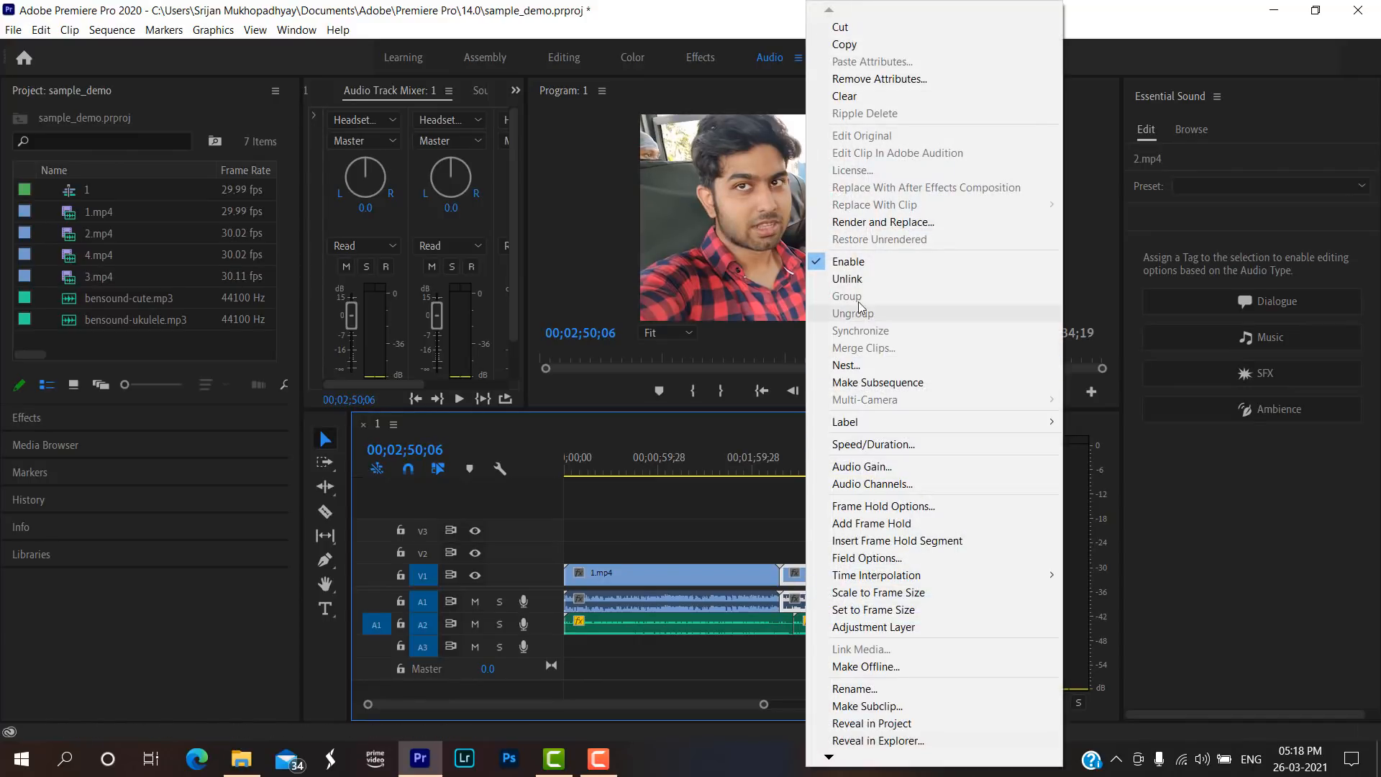
click(847, 278)
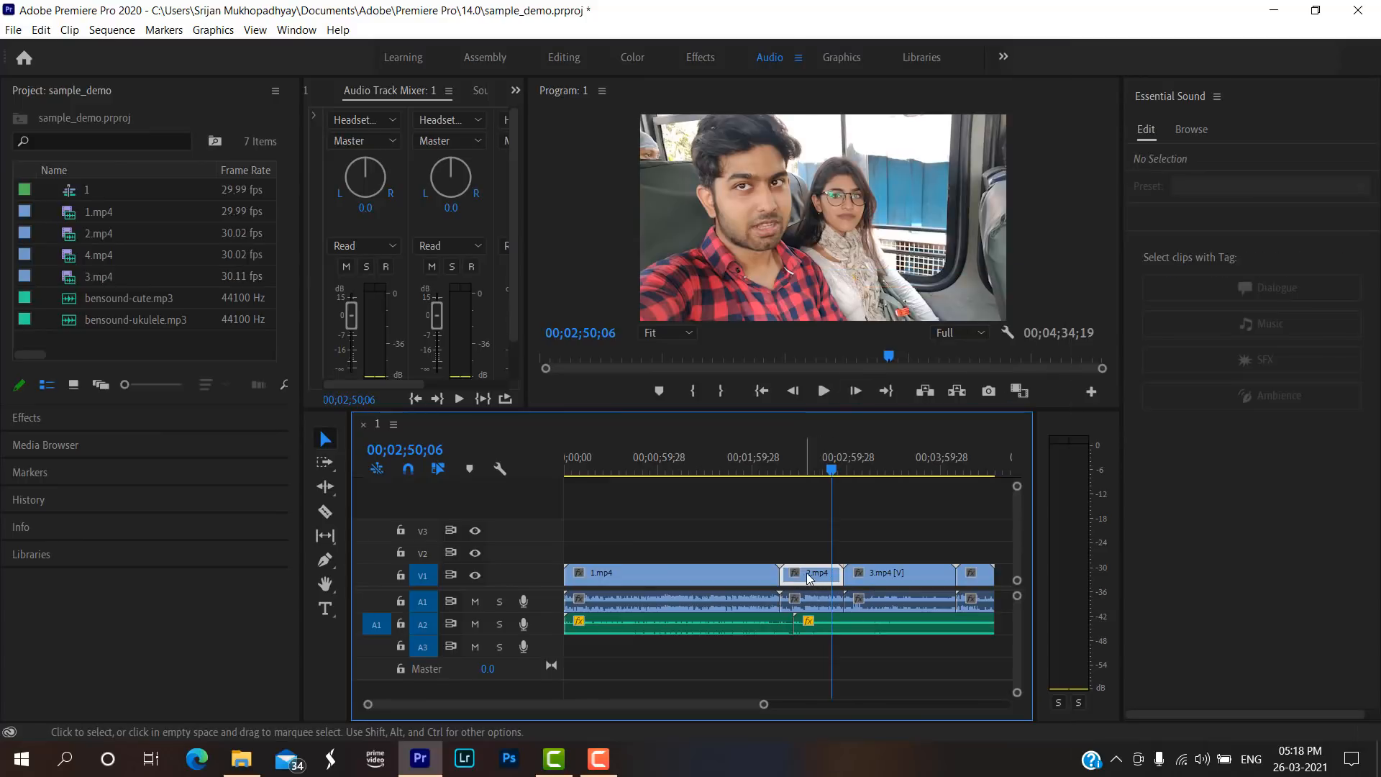
click(814, 604)
click(808, 574)
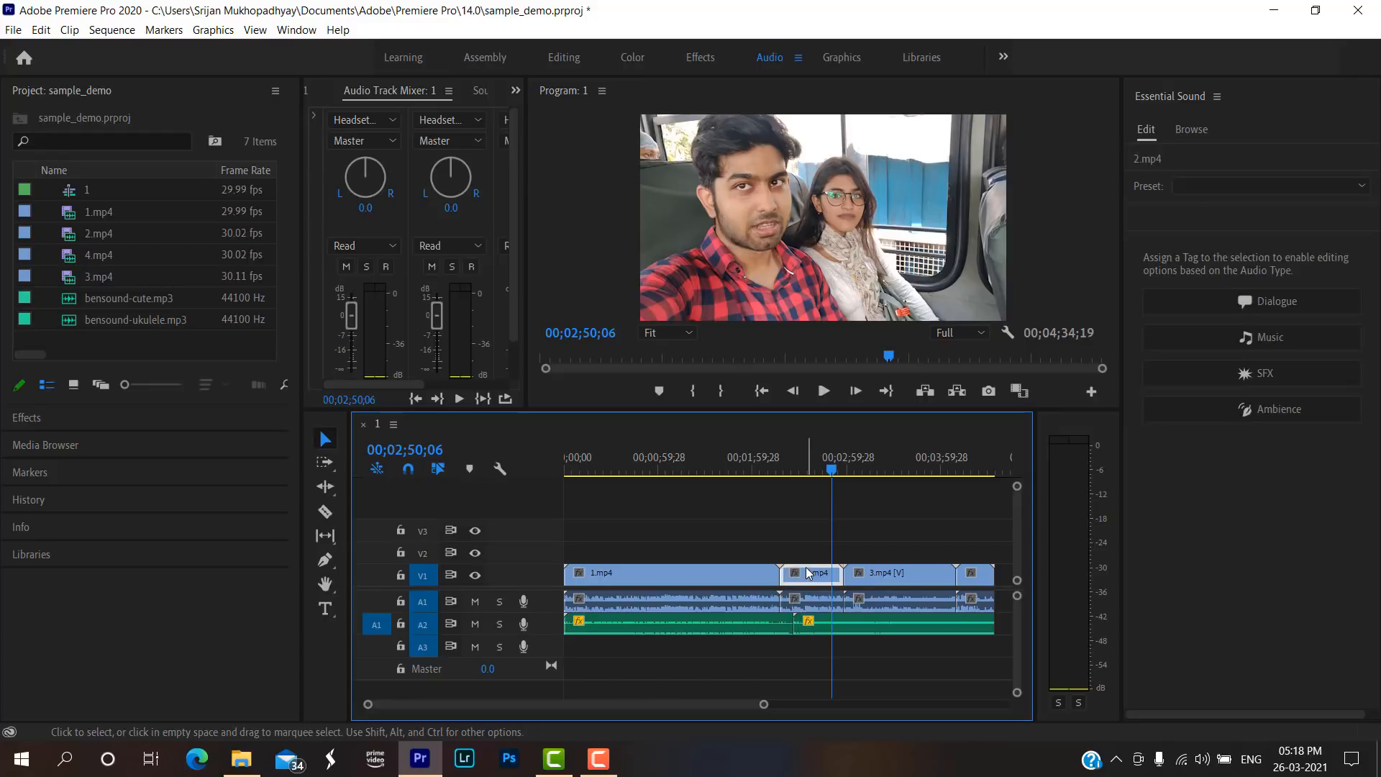
click(815, 603)
click(808, 574)
click(811, 605)
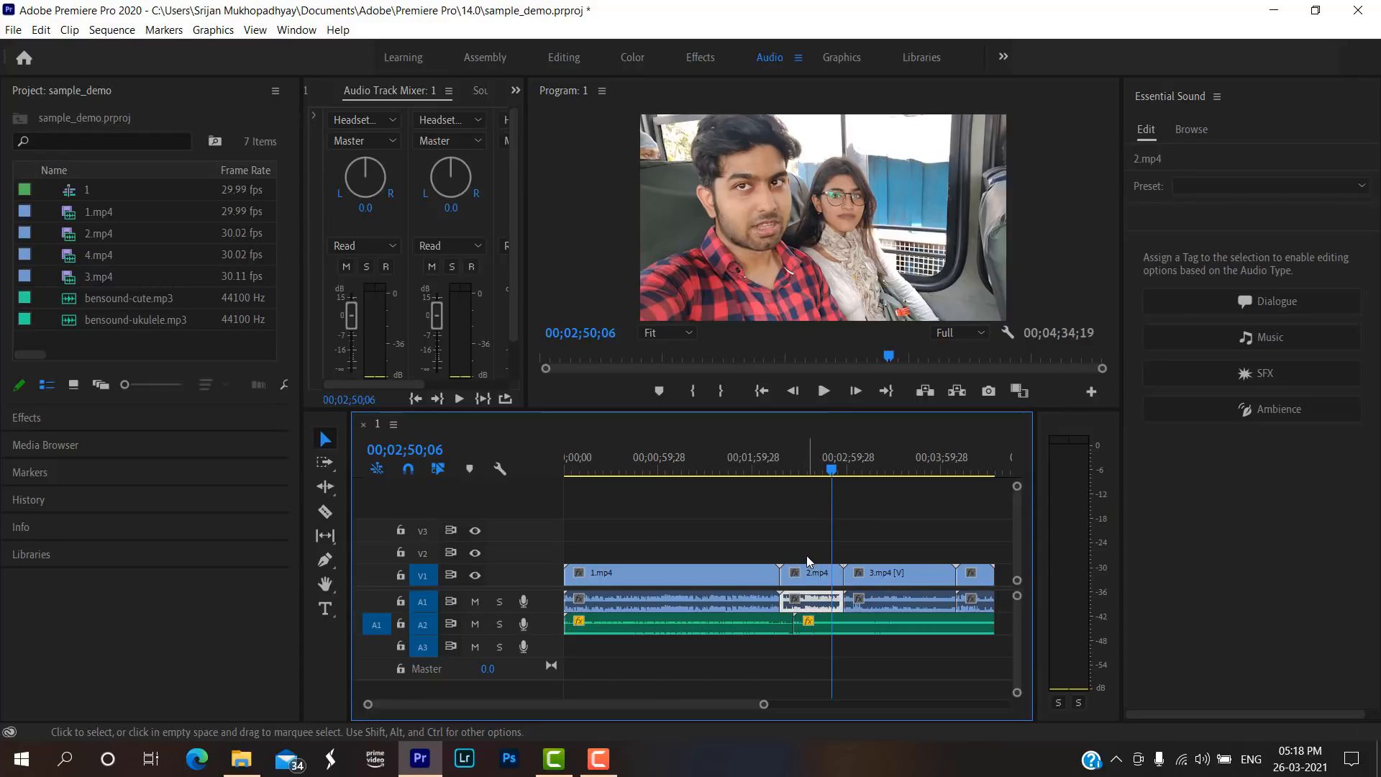
Select both the video and audio parts of 2.mp4 and link them together again.
right_click(816, 580)
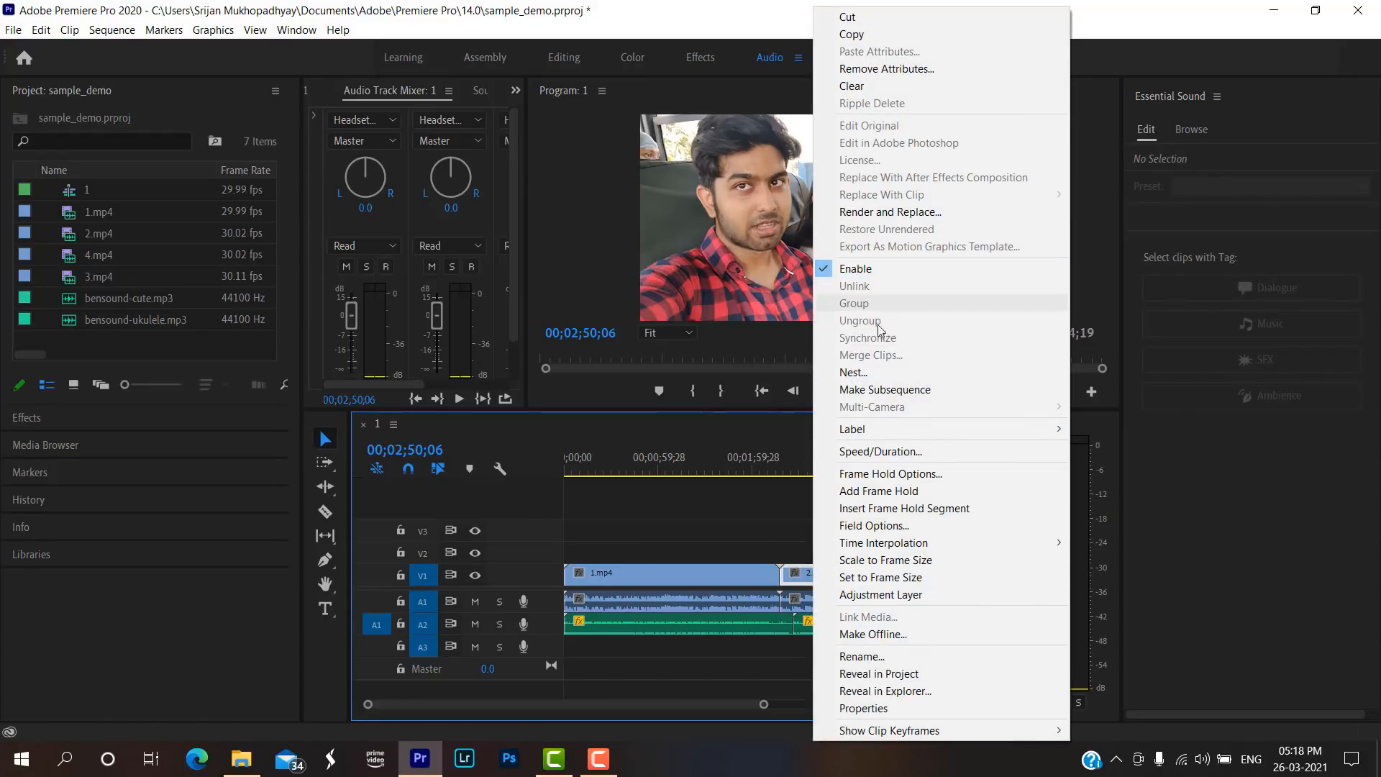
click(799, 568)
drag(786, 529, 840, 610)
right_click(820, 575)
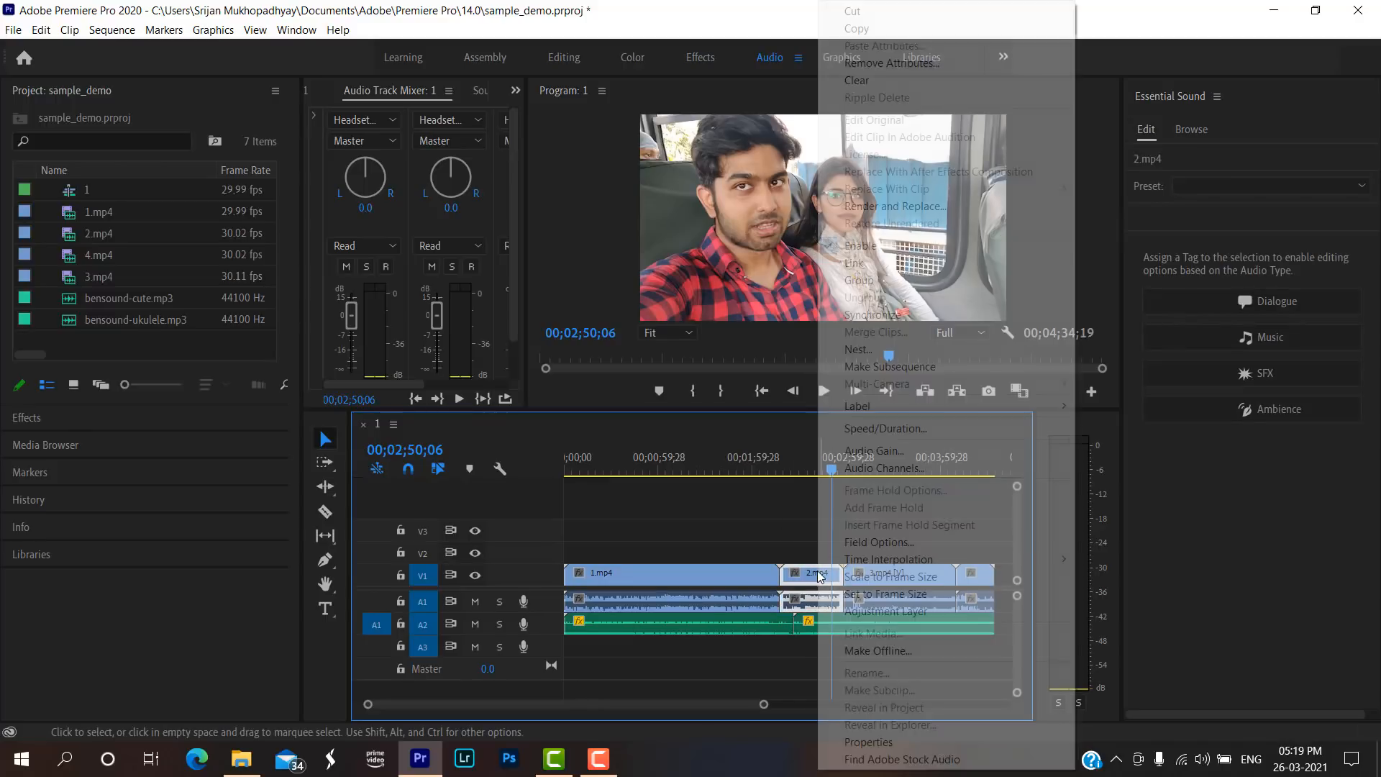
click(884, 263)
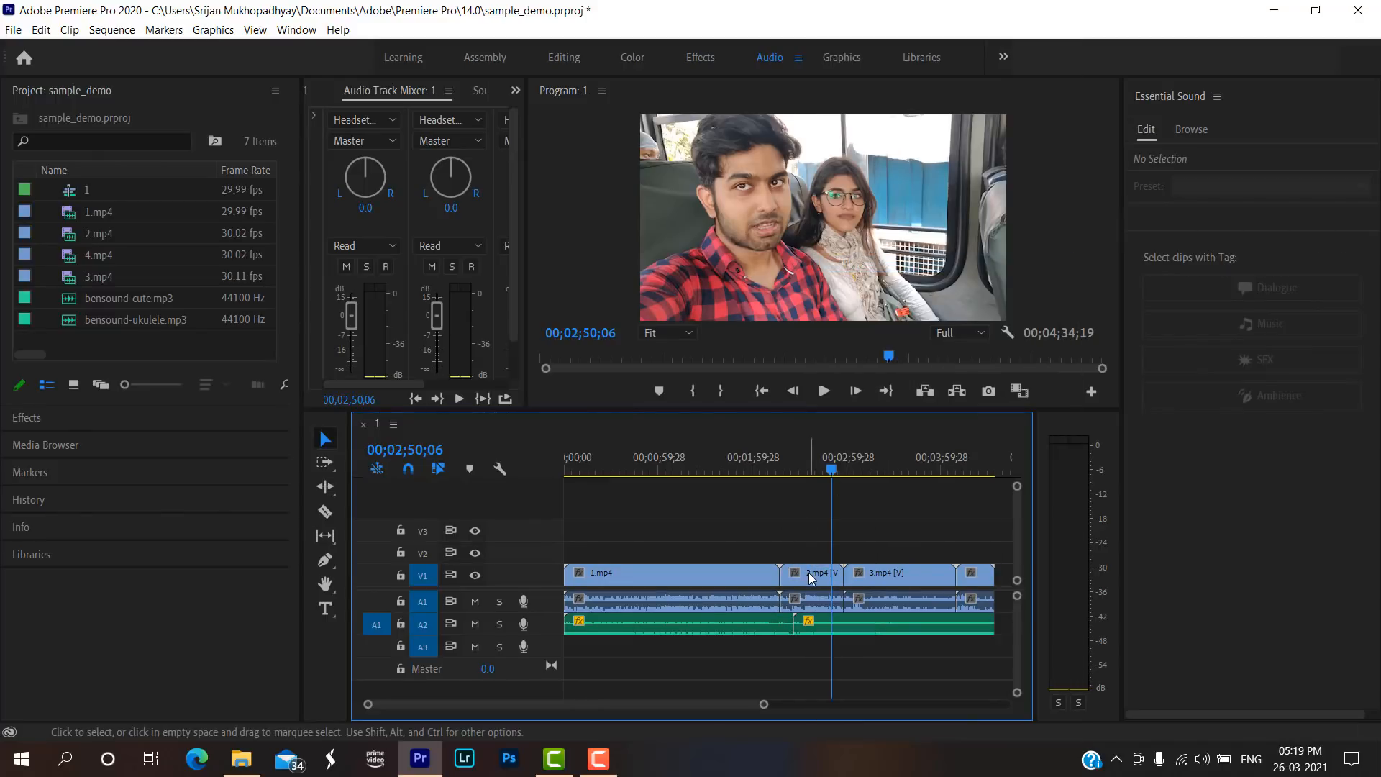
click(890, 581)
Unlink the linked 2.mp4 clip so its video and audio are separate.
click(817, 576)
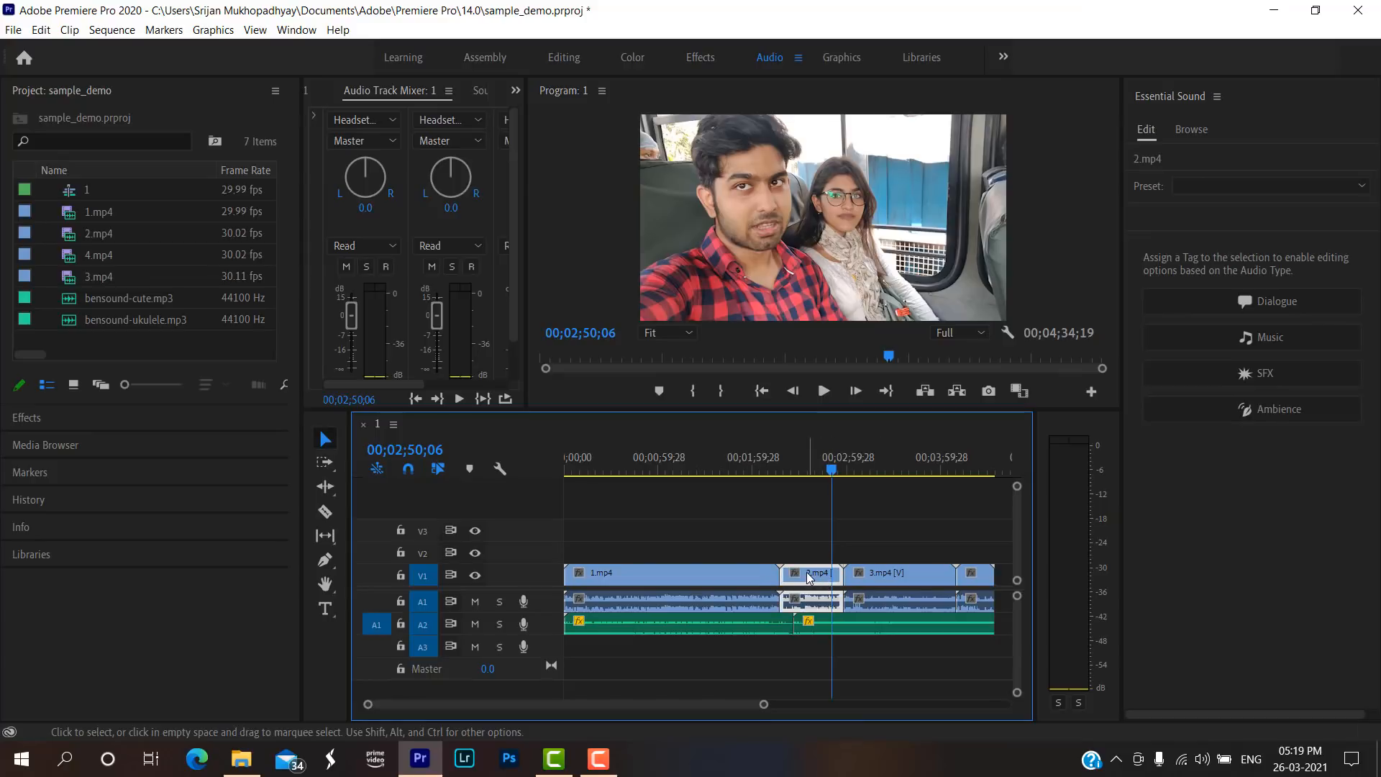
right_click(808, 578)
click(835, 281)
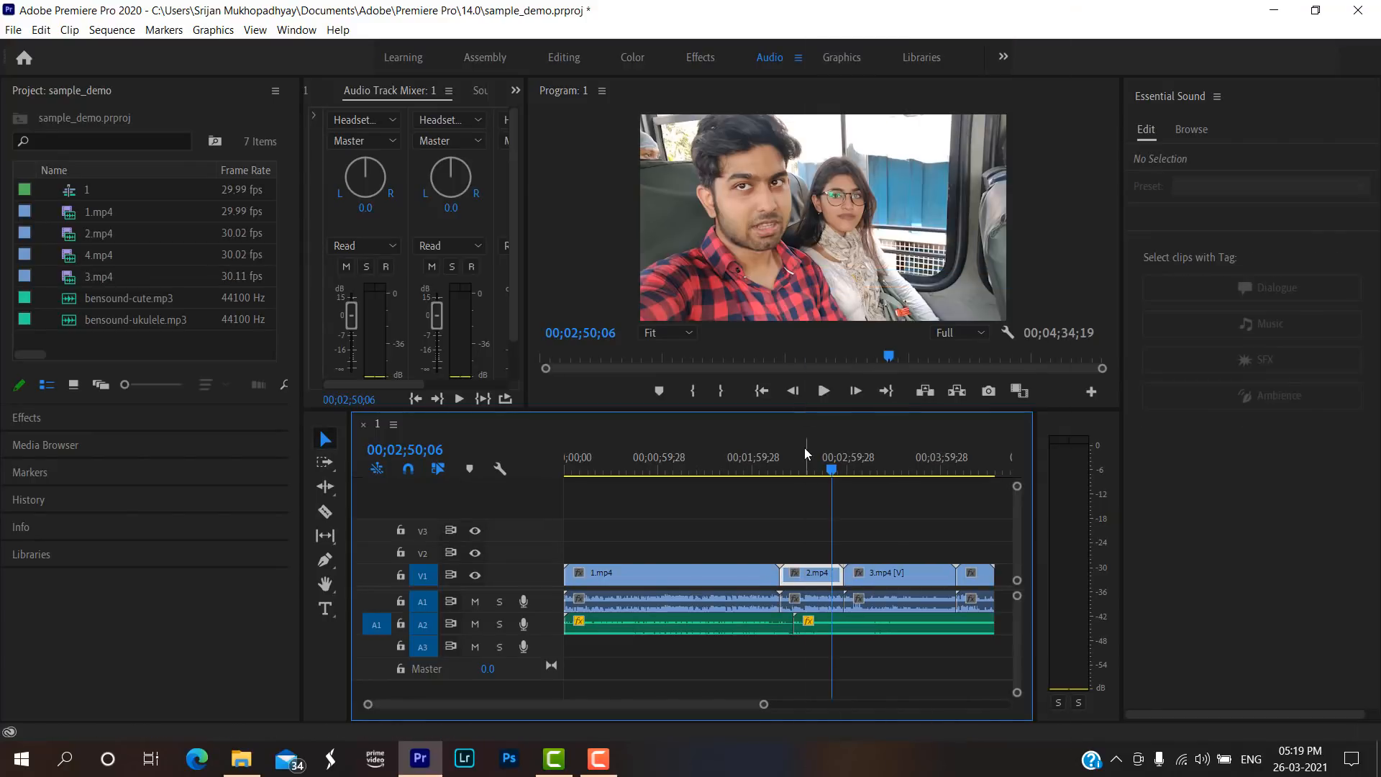
Select the audio of 2.mp4 on A1 and play the sequence from about 00;02;31;26 to hear it.
click(803, 466)
click(828, 601)
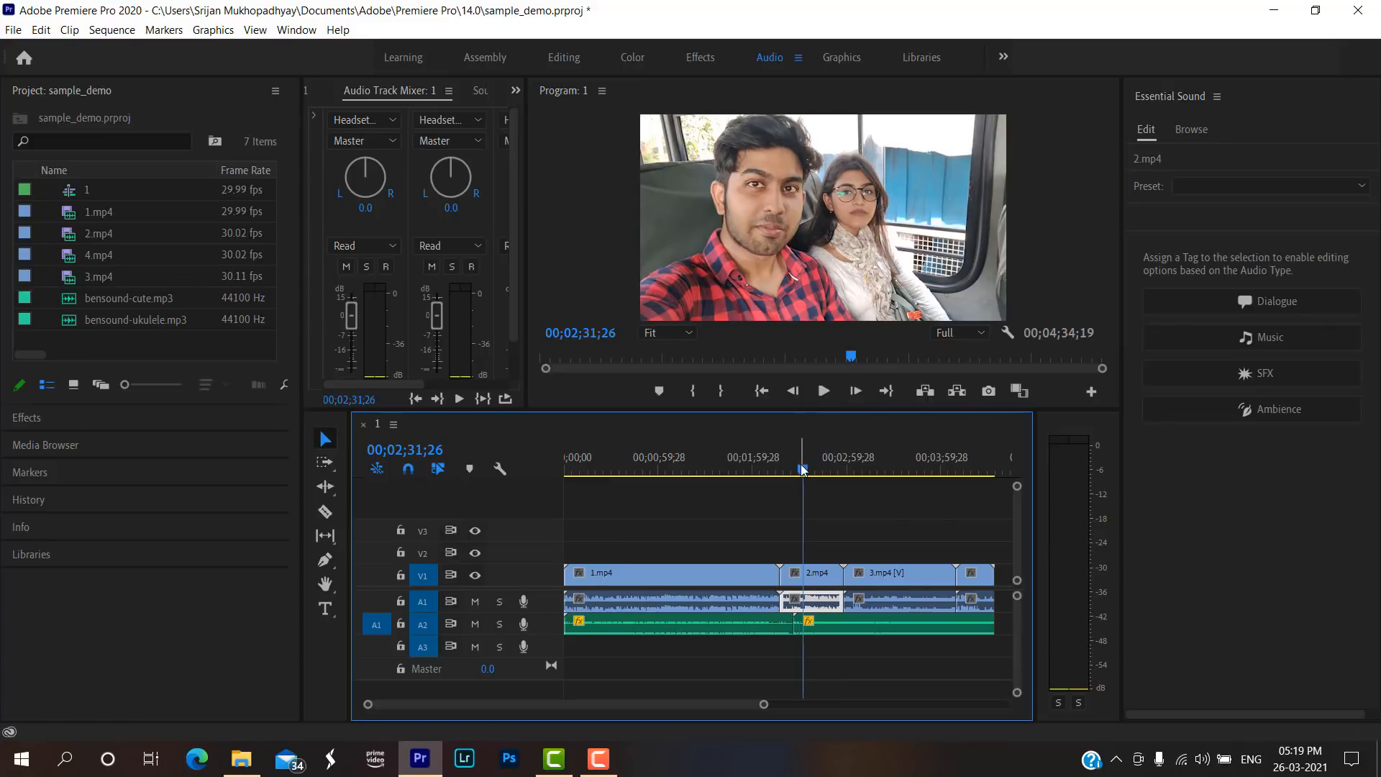
key(space)
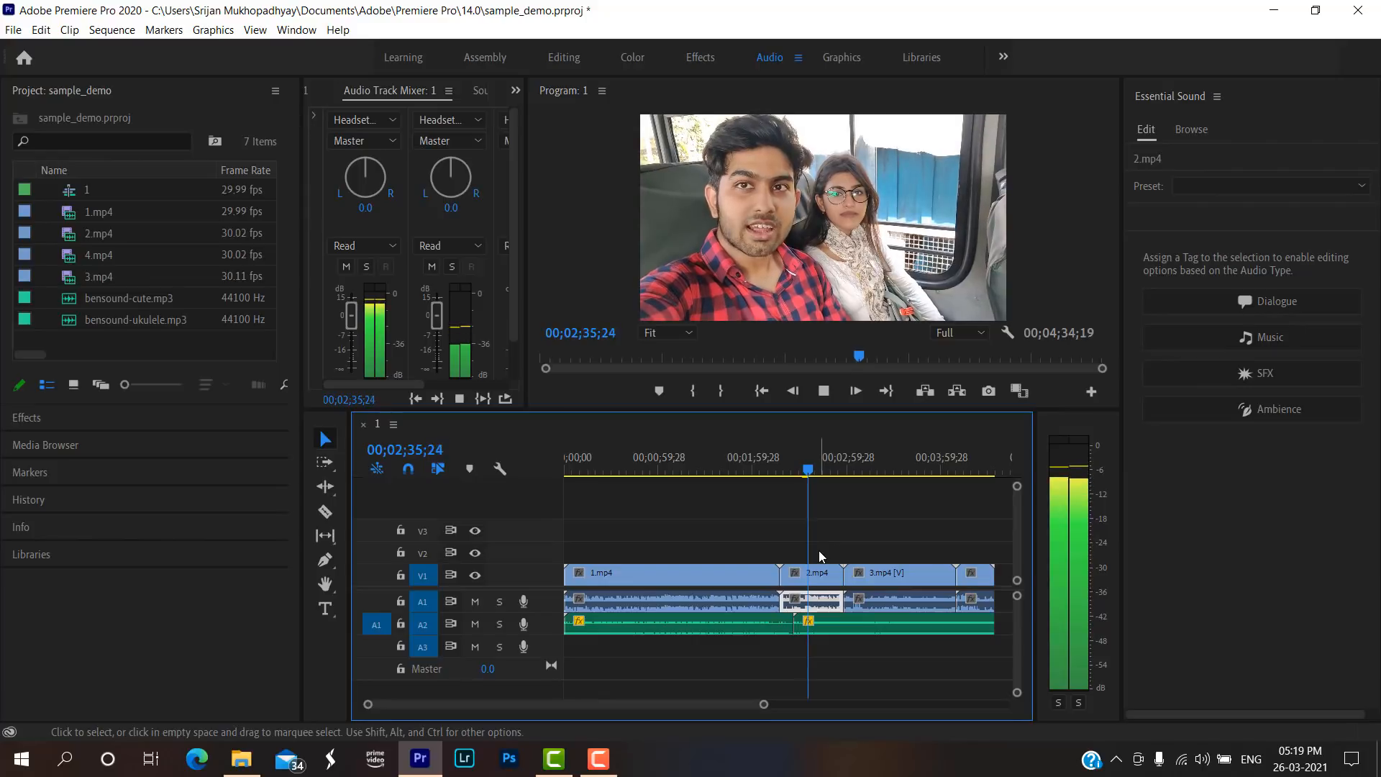
click(802, 466)
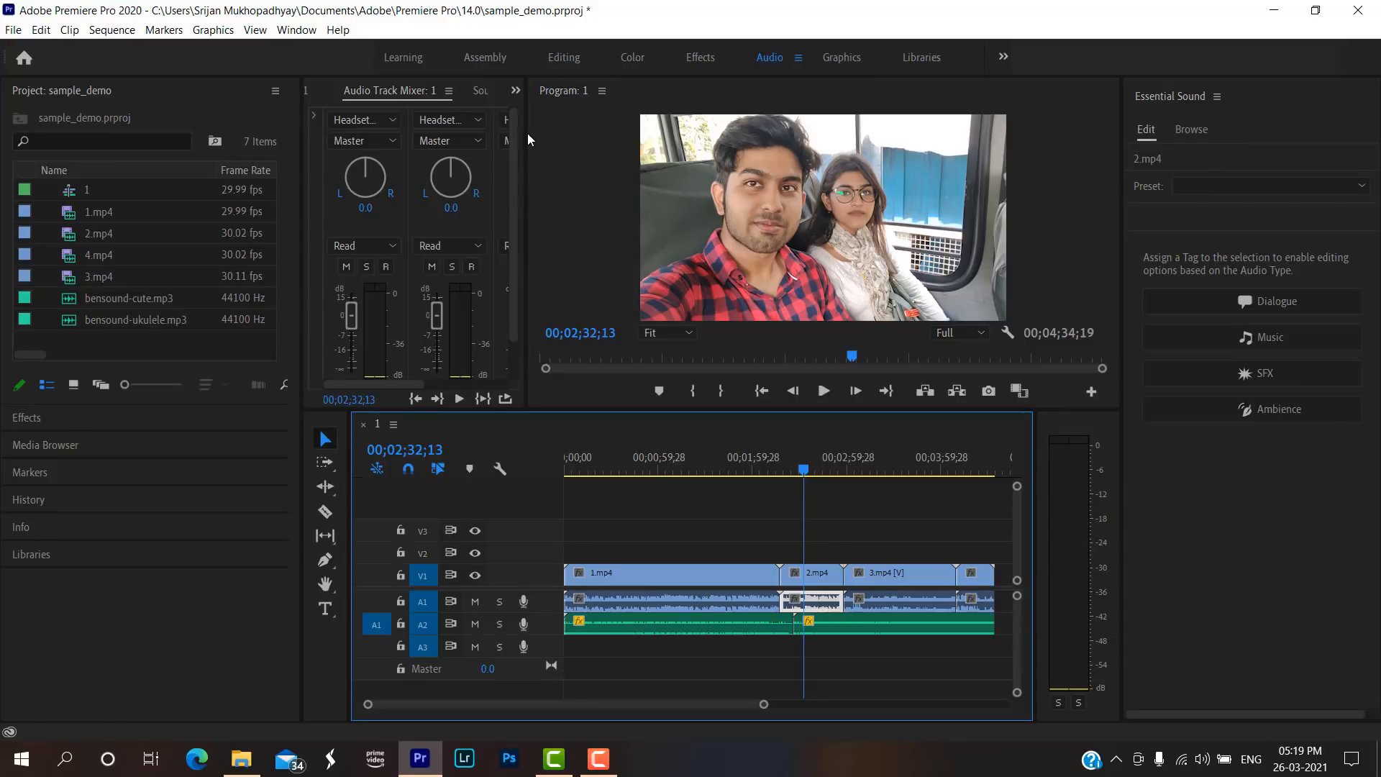
Widen the area holding the Audio Track Mixer and open the audio of 2.mp4 in the Source Monitor.
drag(525, 131, 616, 131)
click(494, 88)
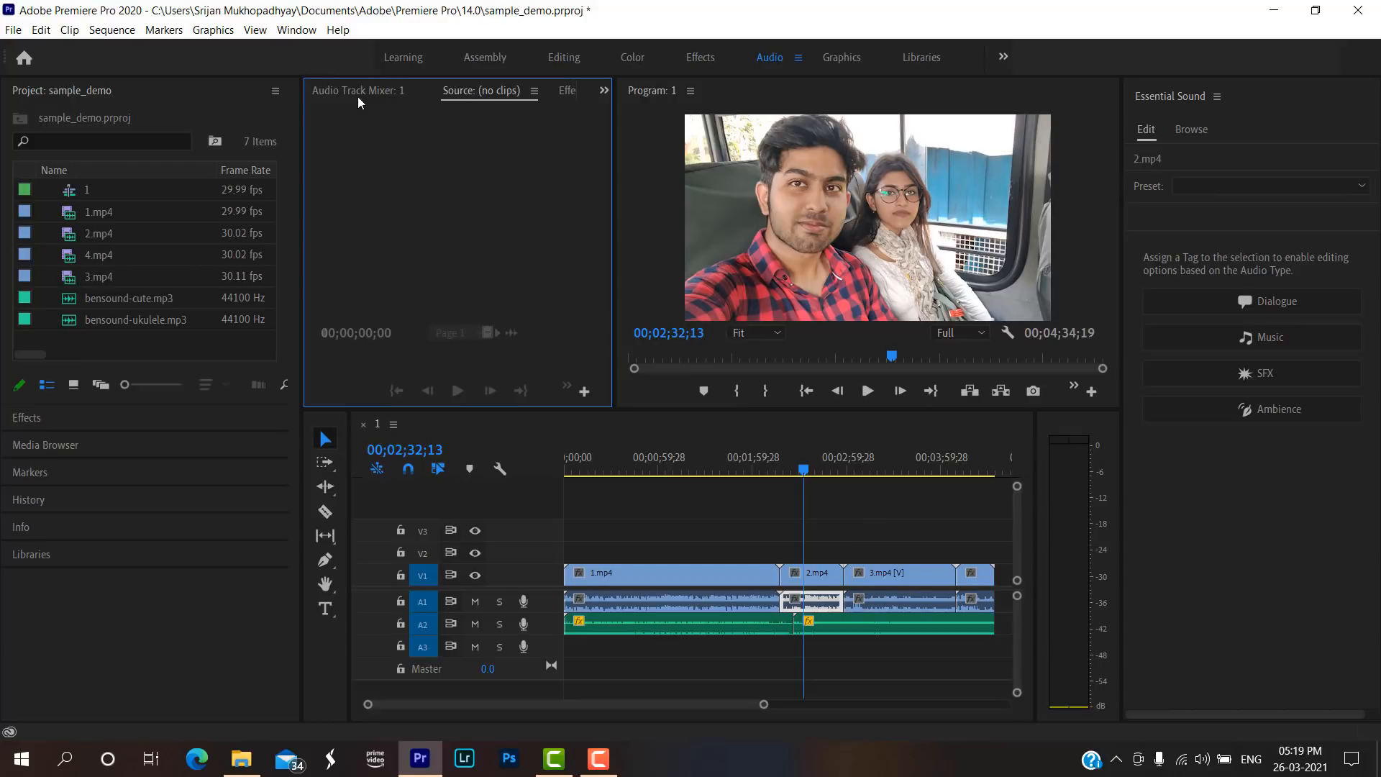
click(827, 579)
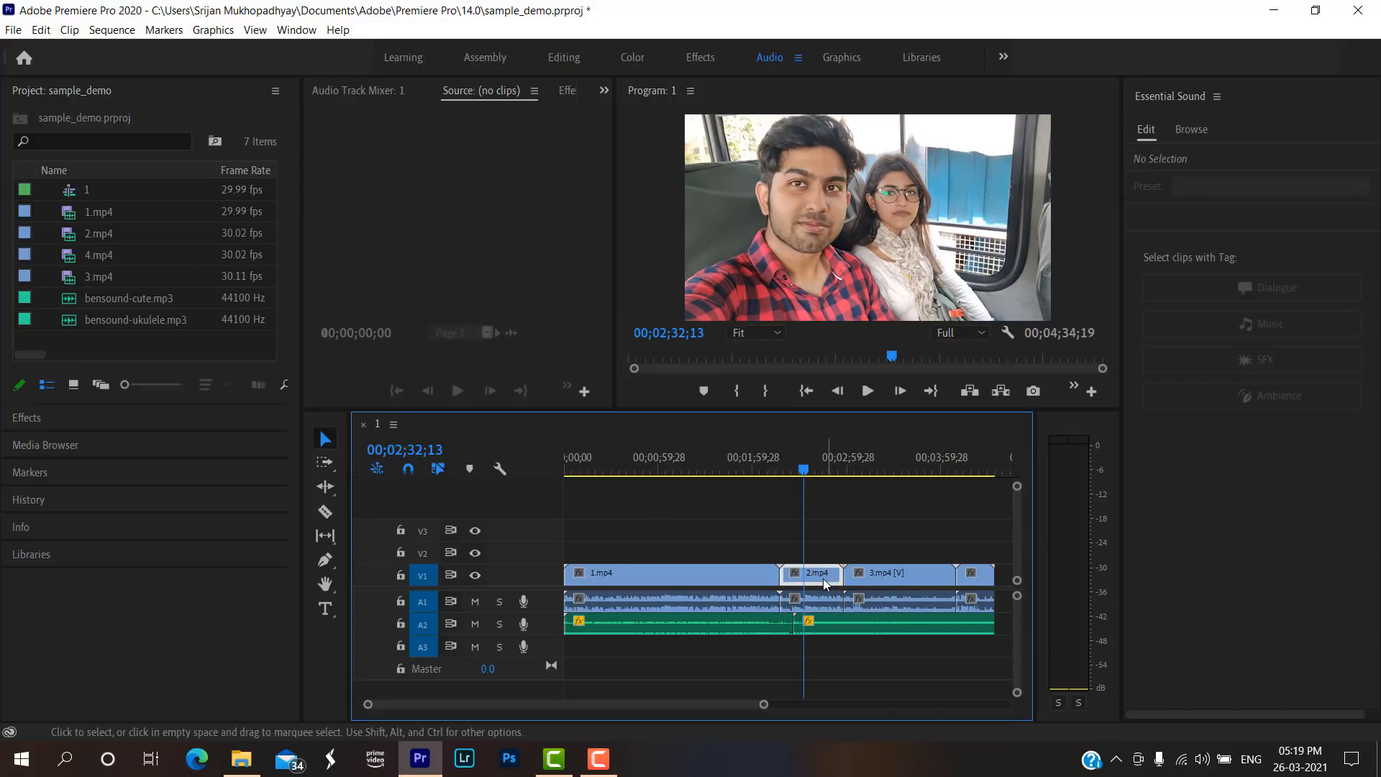
click(820, 595)
double_click(823, 600)
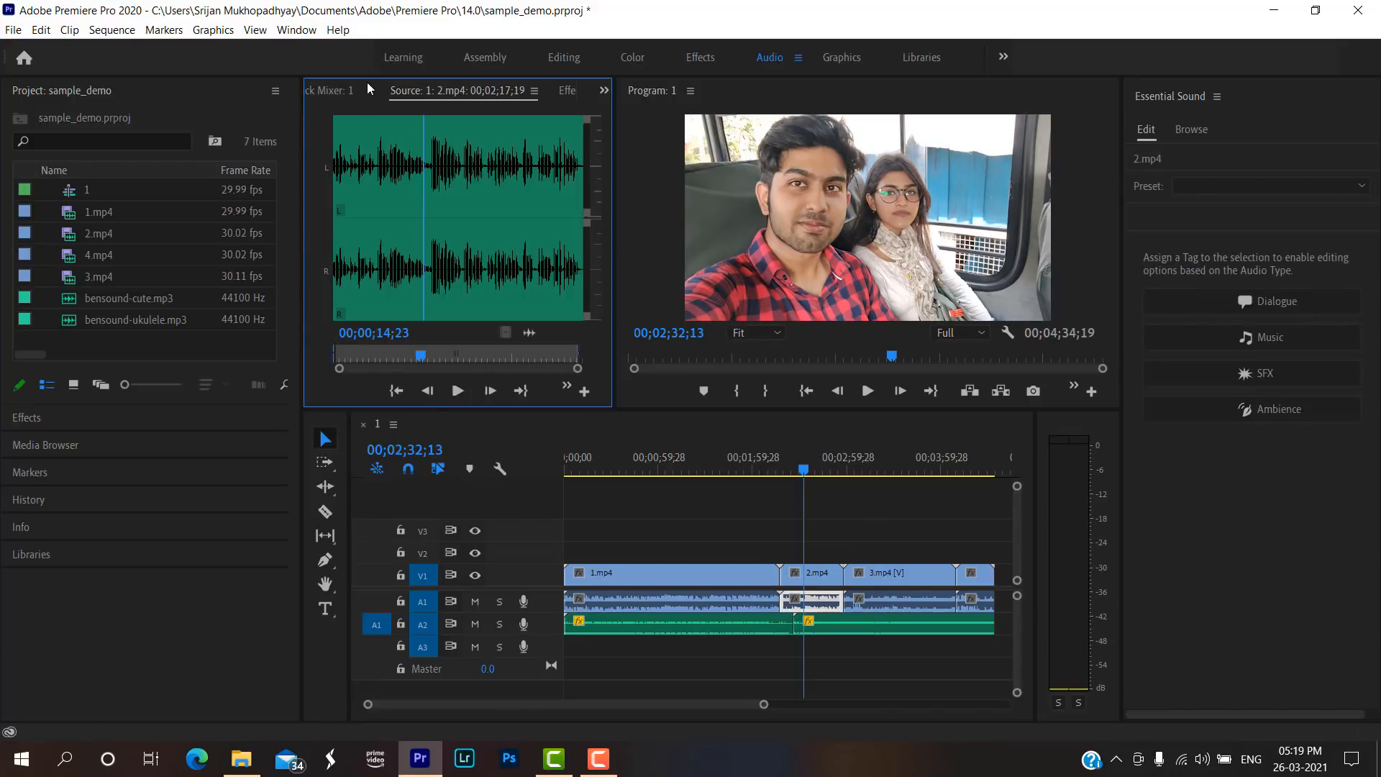
Show the Audio Track Mixer and widen its area further so that every track's controls fit.
click(322, 85)
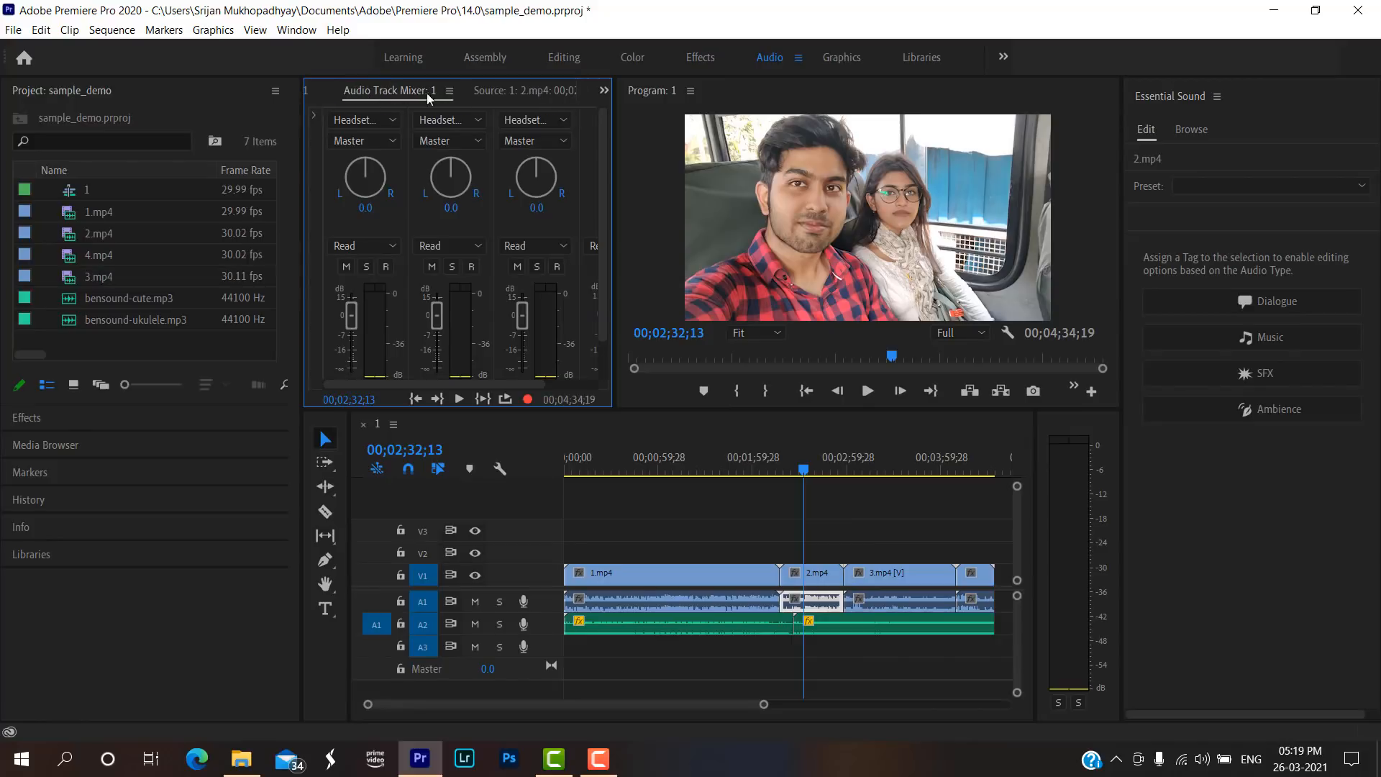
mouse_move(389, 83)
mouse_down()
mouse_move(490, 96)
mouse_move(400, 82)
mouse_up()
drag(300, 128, 226, 127)
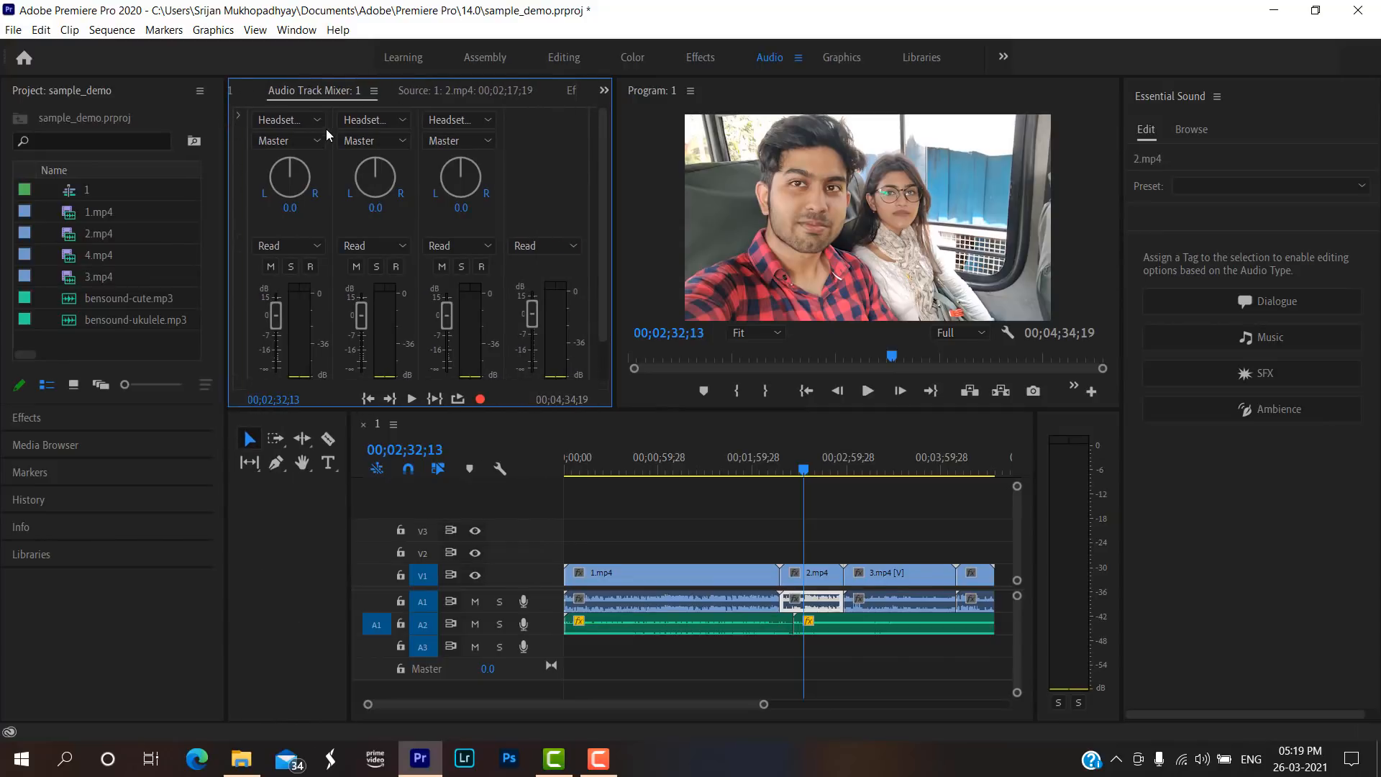
click(316, 123)
click(316, 123)
Examine the audio of 2.mp4 as a waveform in the Source Monitor and in Effect Controls.
click(420, 91)
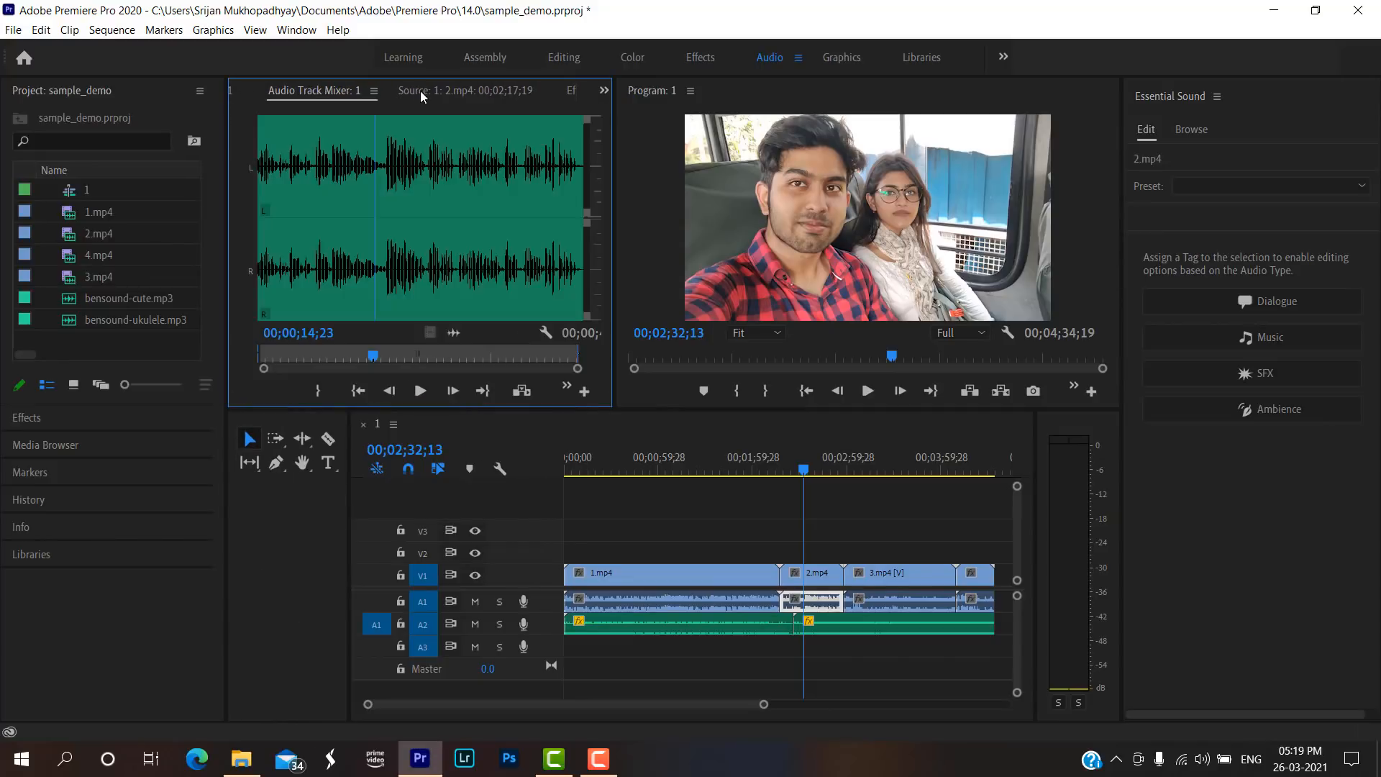
click(567, 91)
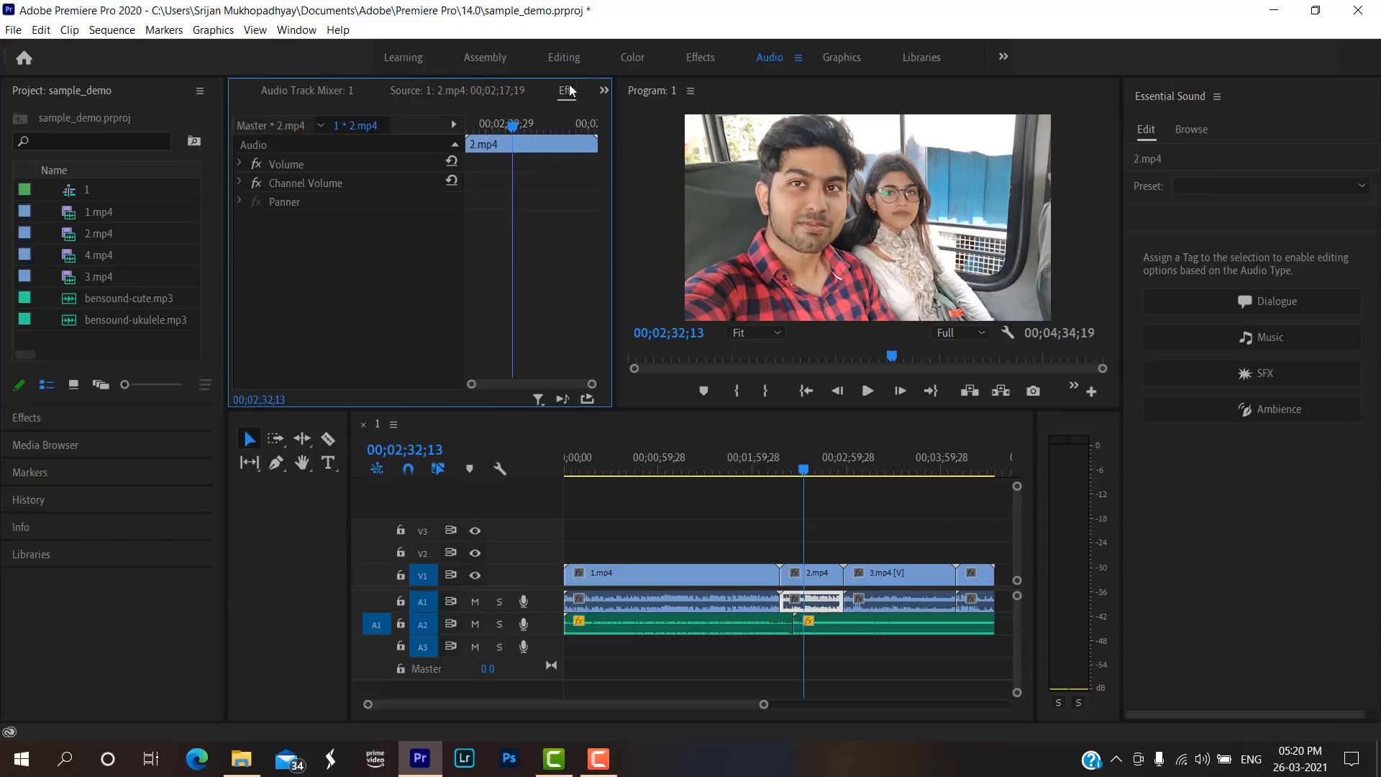
click(405, 89)
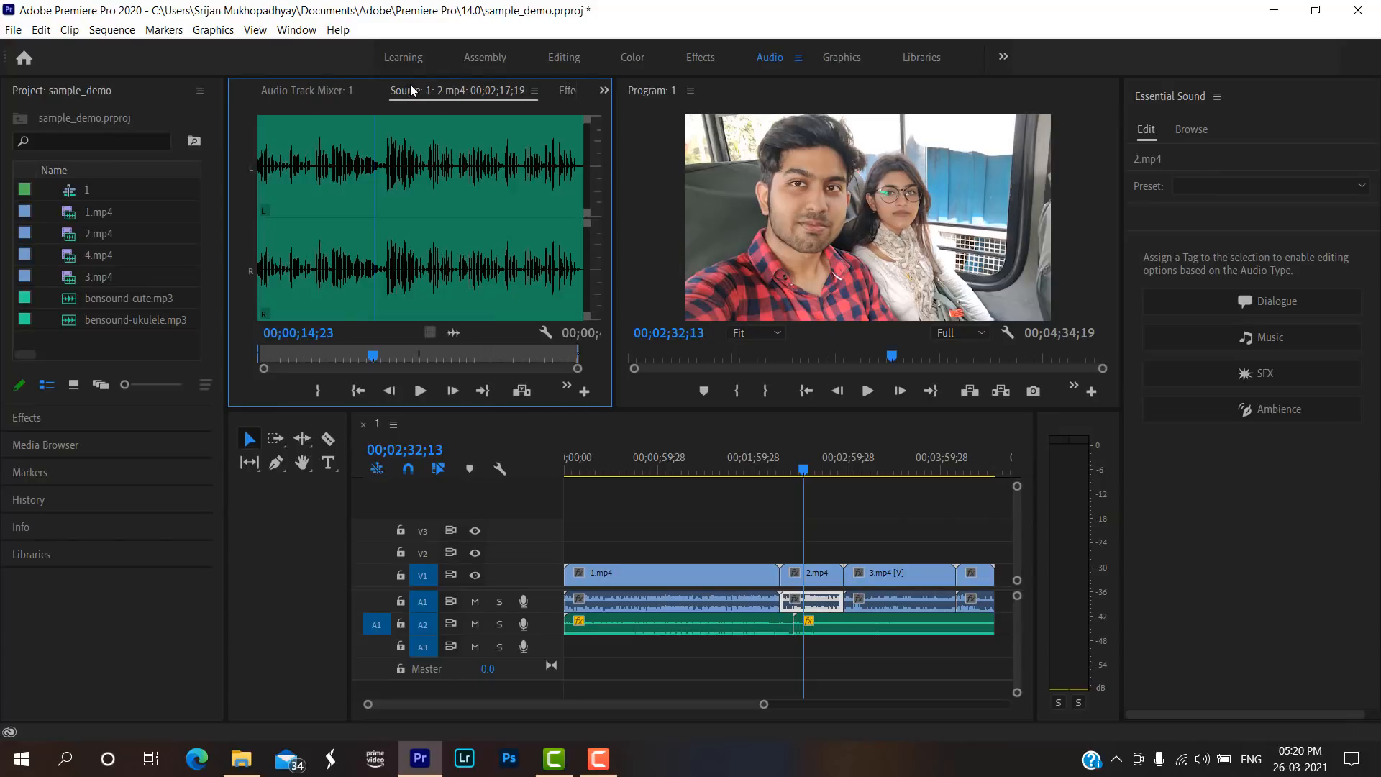
Show the track effects in the Audio Track Mixer and add the DeNoise effect to the first slot of track Audio 1.
click(322, 90)
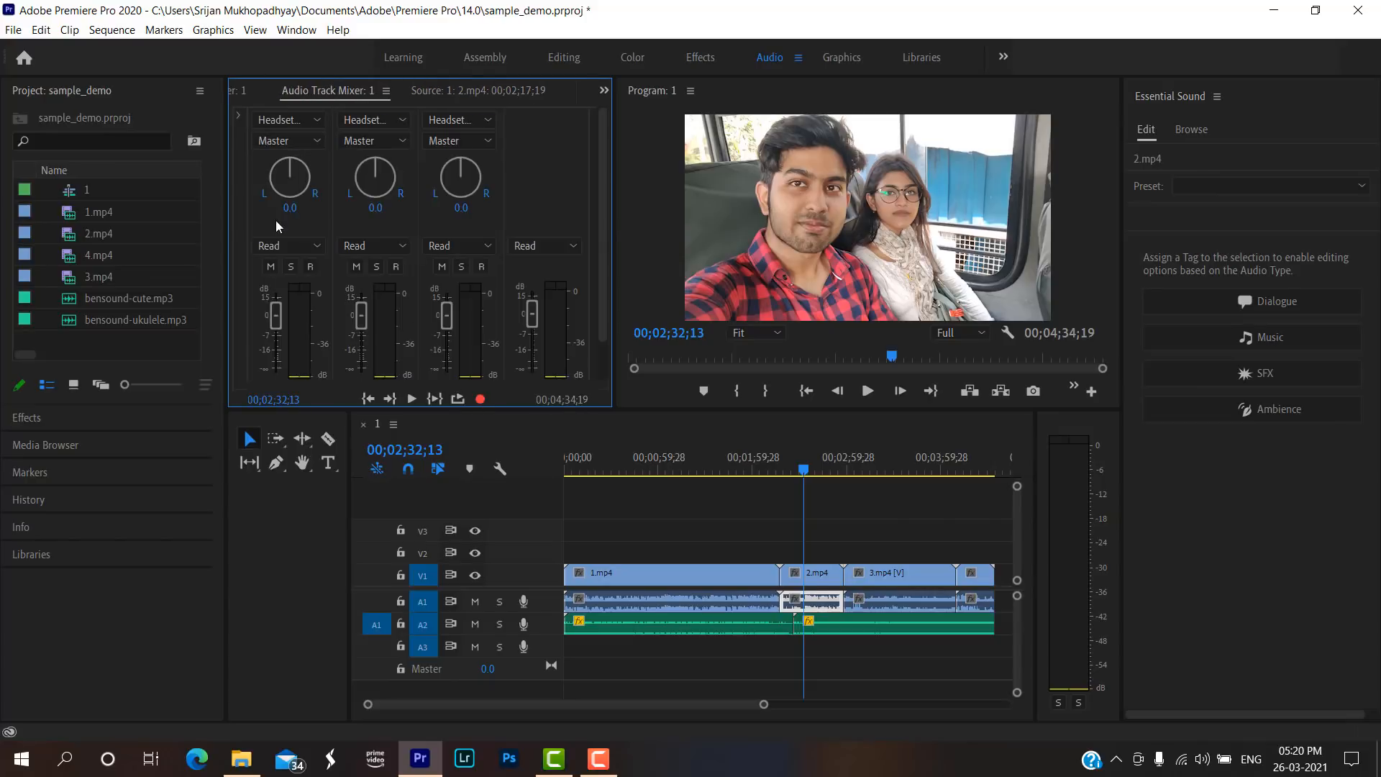
click(239, 114)
click(320, 120)
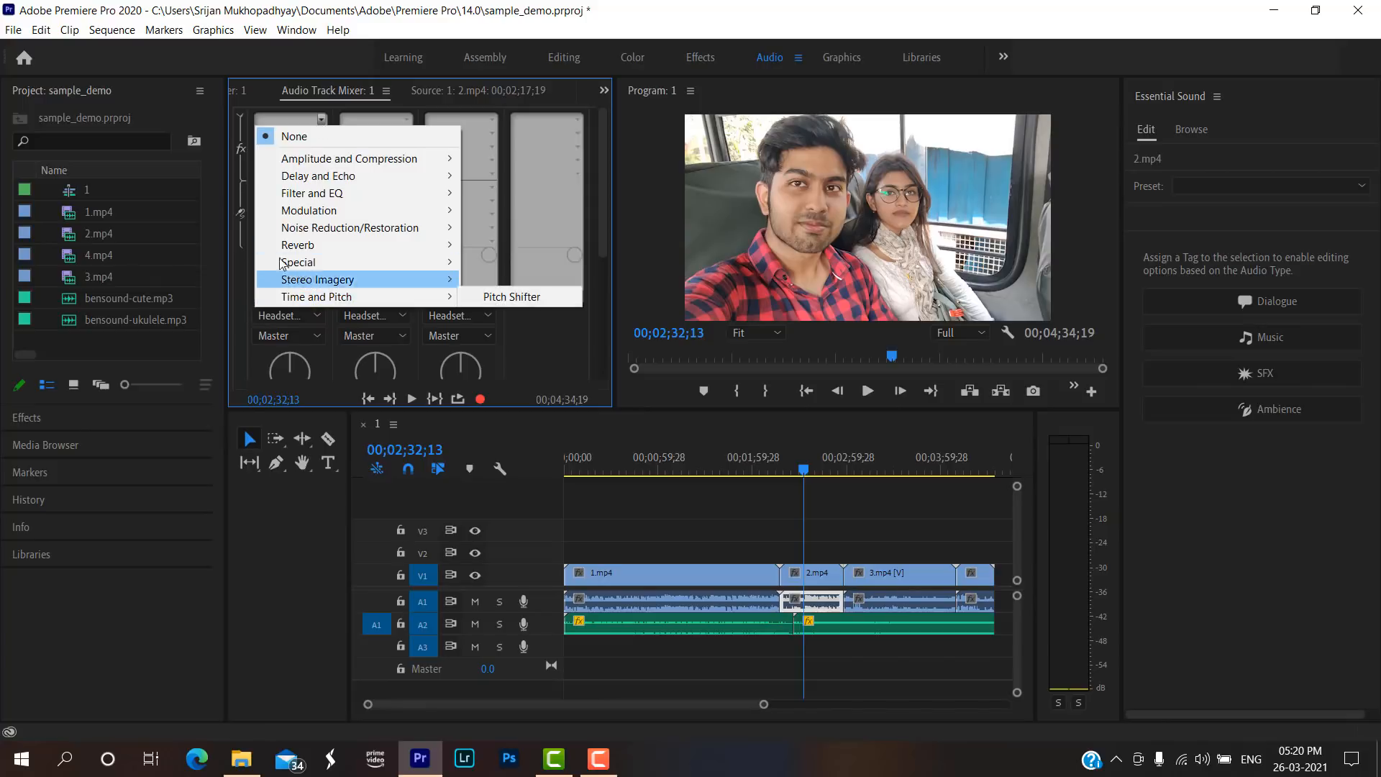
mouse_move(338, 230)
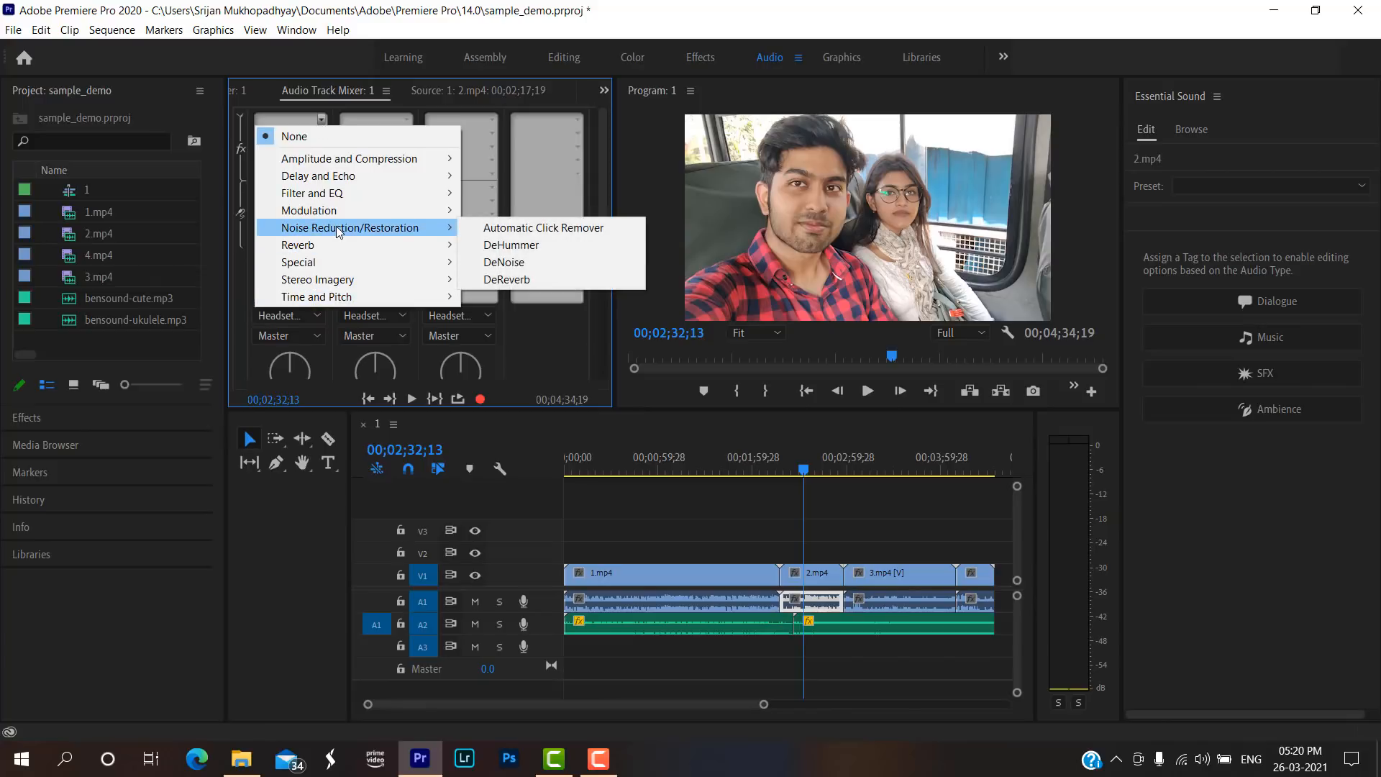
click(495, 263)
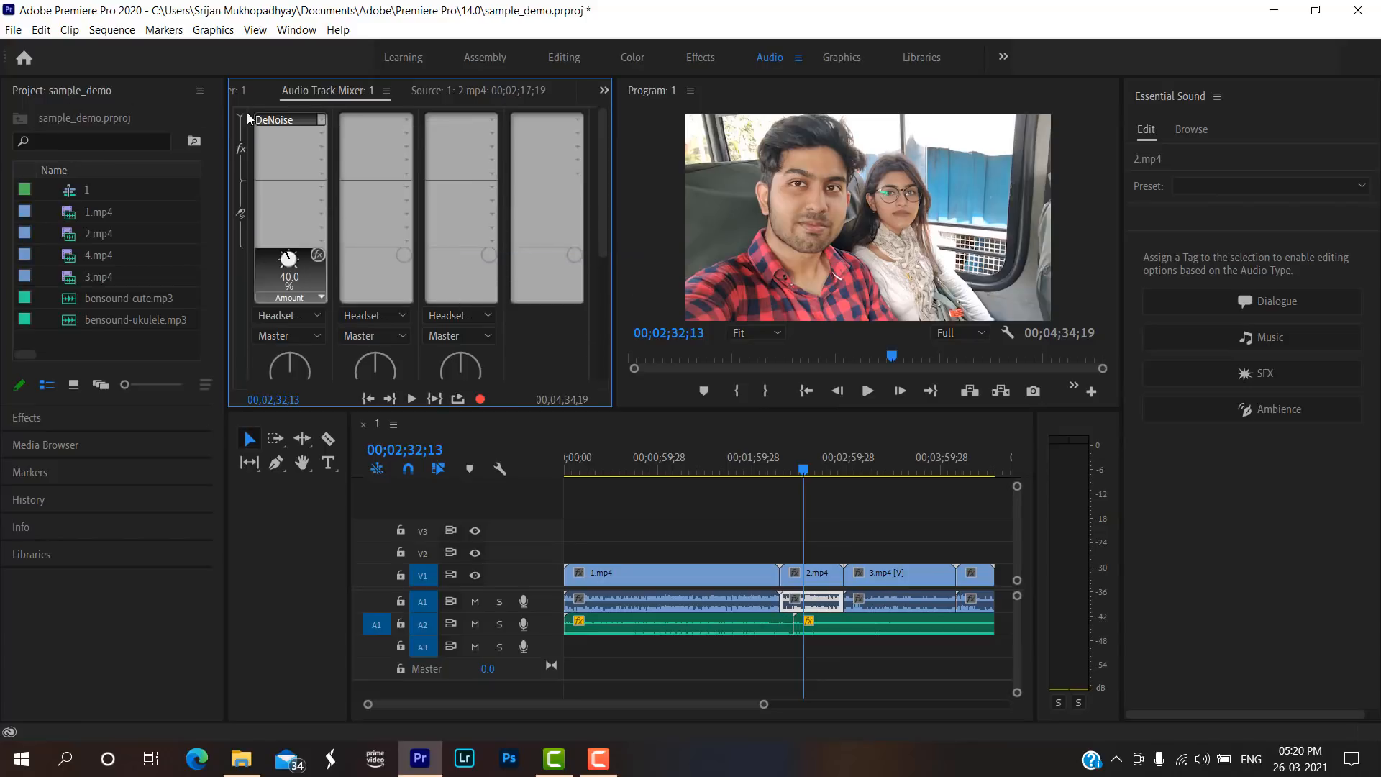
Set the amount of the DeNoise effect on Audio 1 to about 63.3 % and close its editor.
double_click(271, 120)
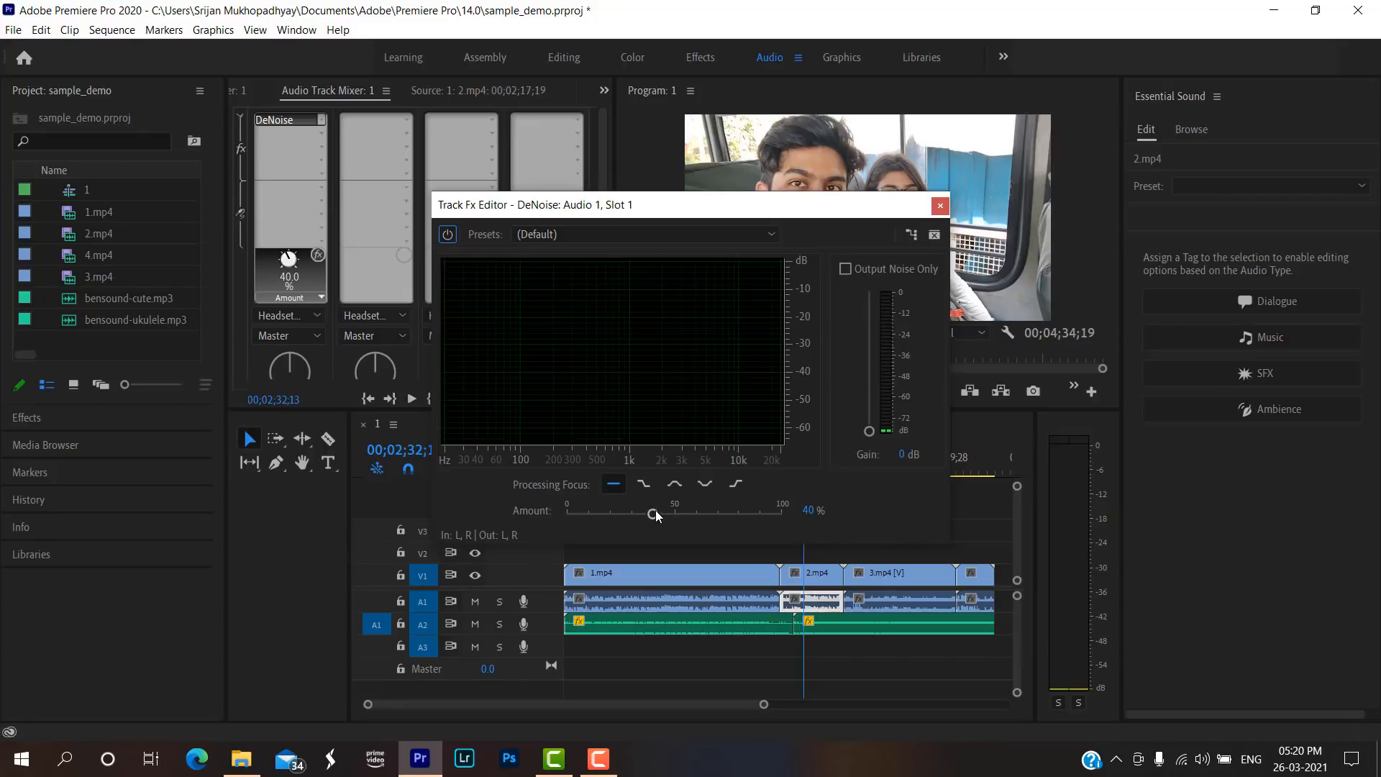
drag(654, 511, 756, 521)
drag(754, 517, 704, 515)
click(939, 206)
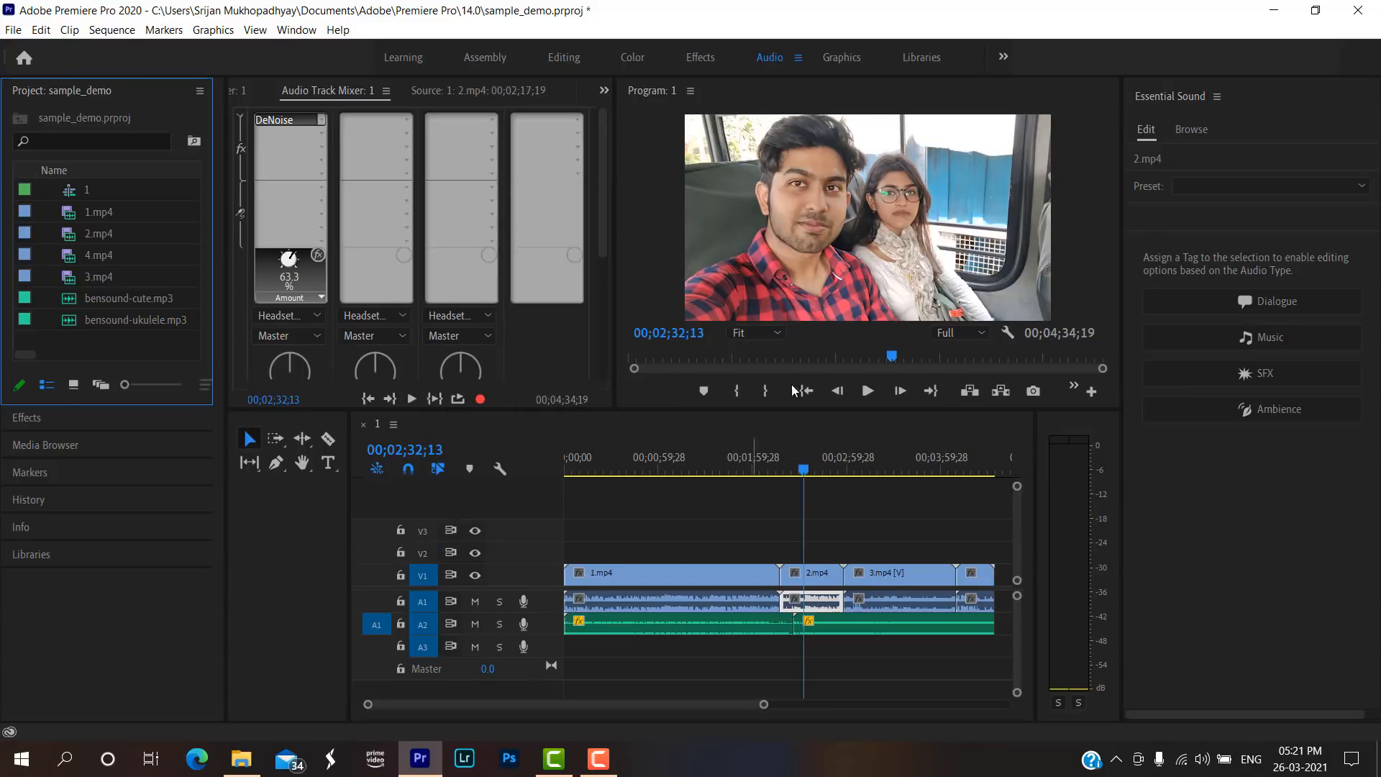
Play the sequence within the 2.mp4 clip to hear its audio with DeNoise applied, and stop playback.
click(795, 473)
key(space)
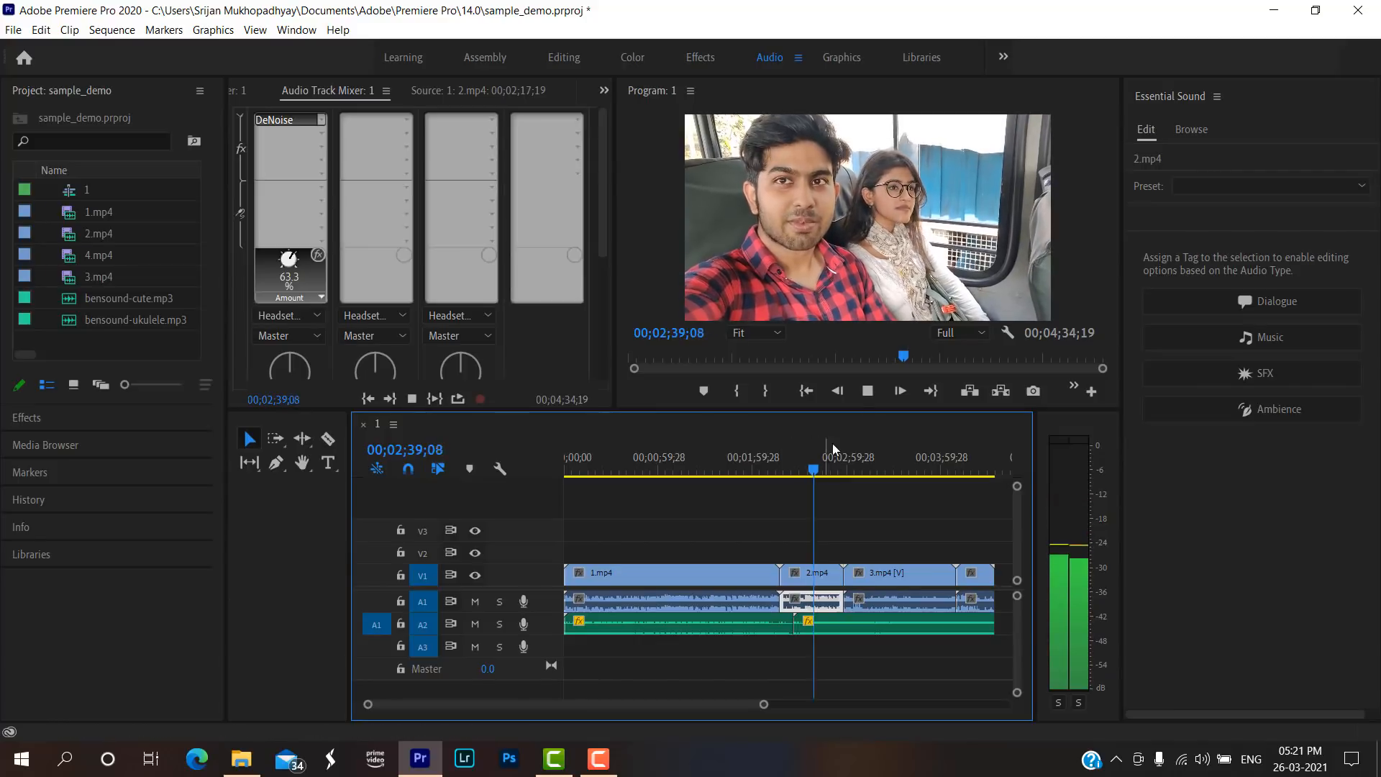
click(859, 395)
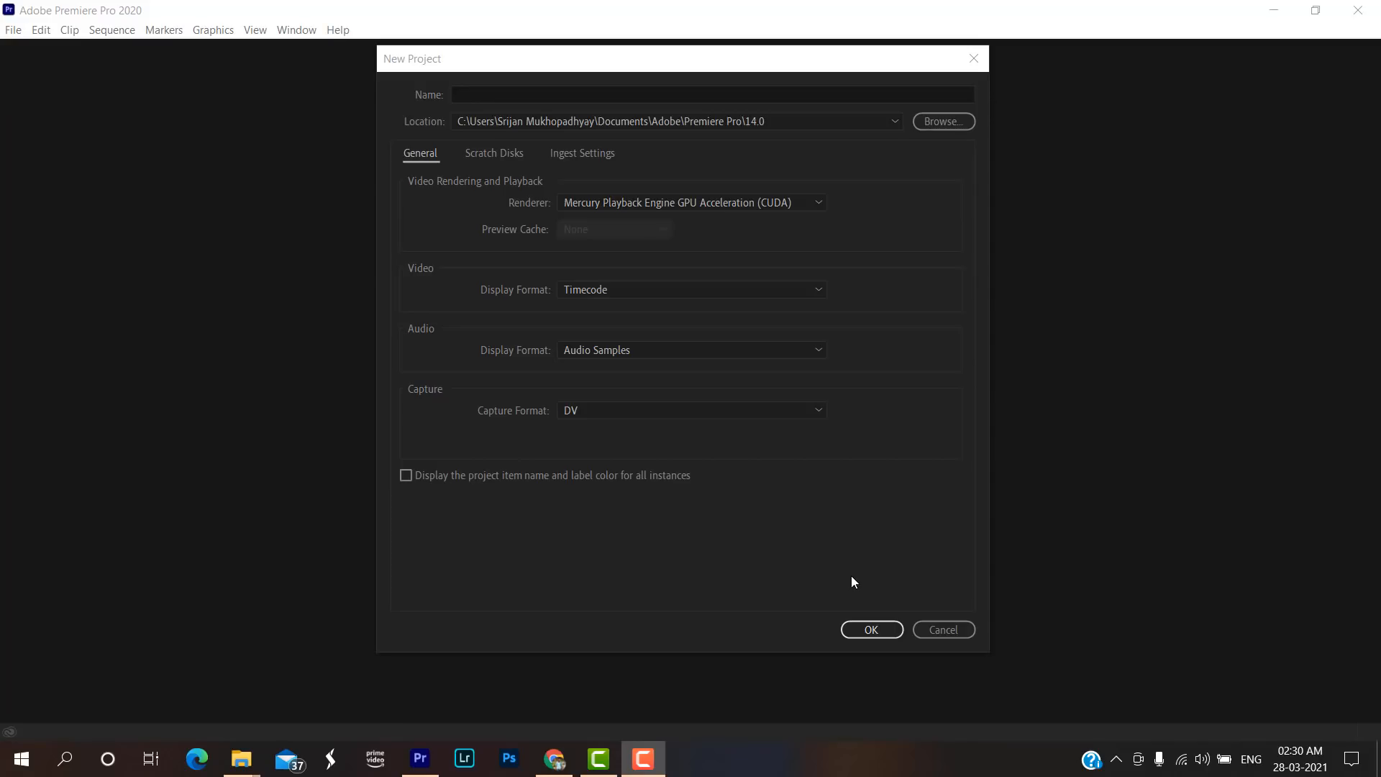
Create a new project named sample_demo_lumetri and enlarge the lower half of the workspace.
click(620, 95)
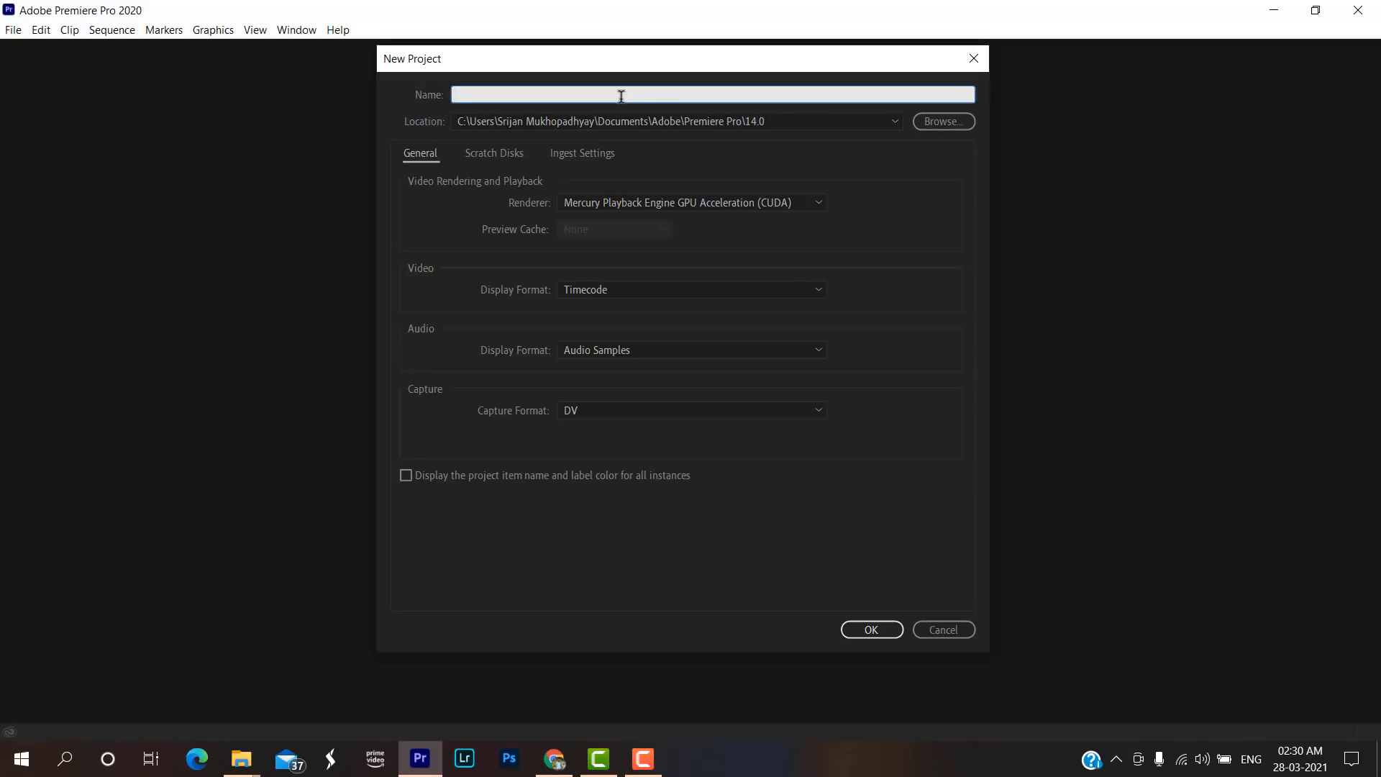
text(sample_demo_lumetri)
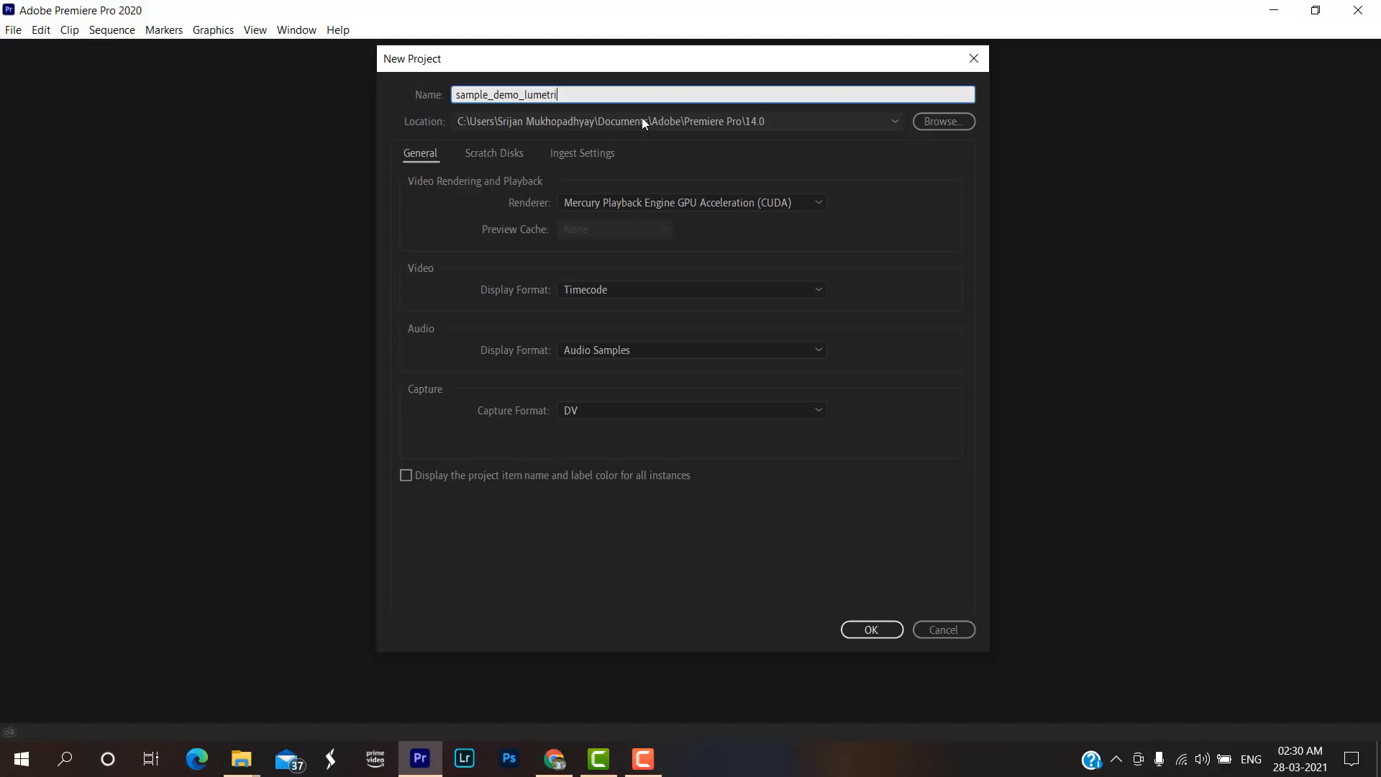
click(868, 633)
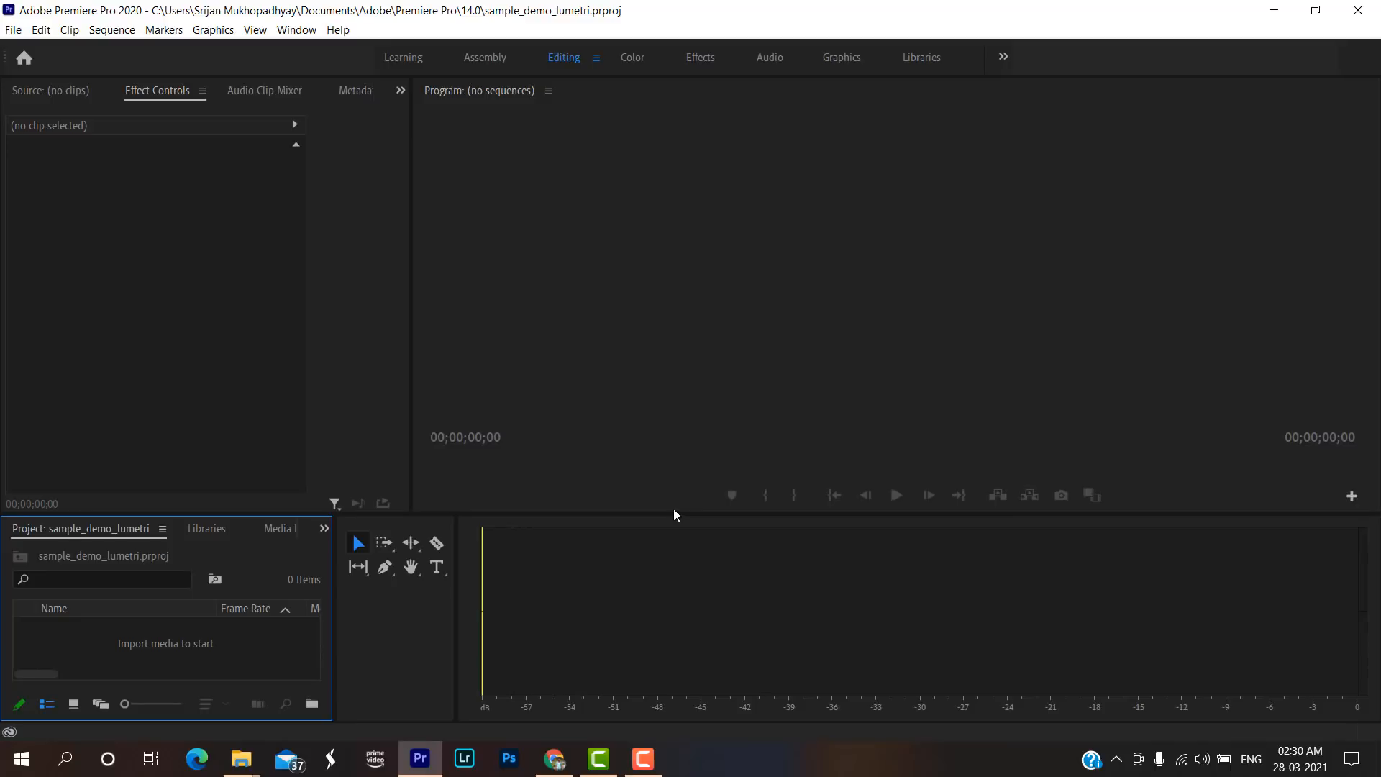
drag(674, 512, 690, 425)
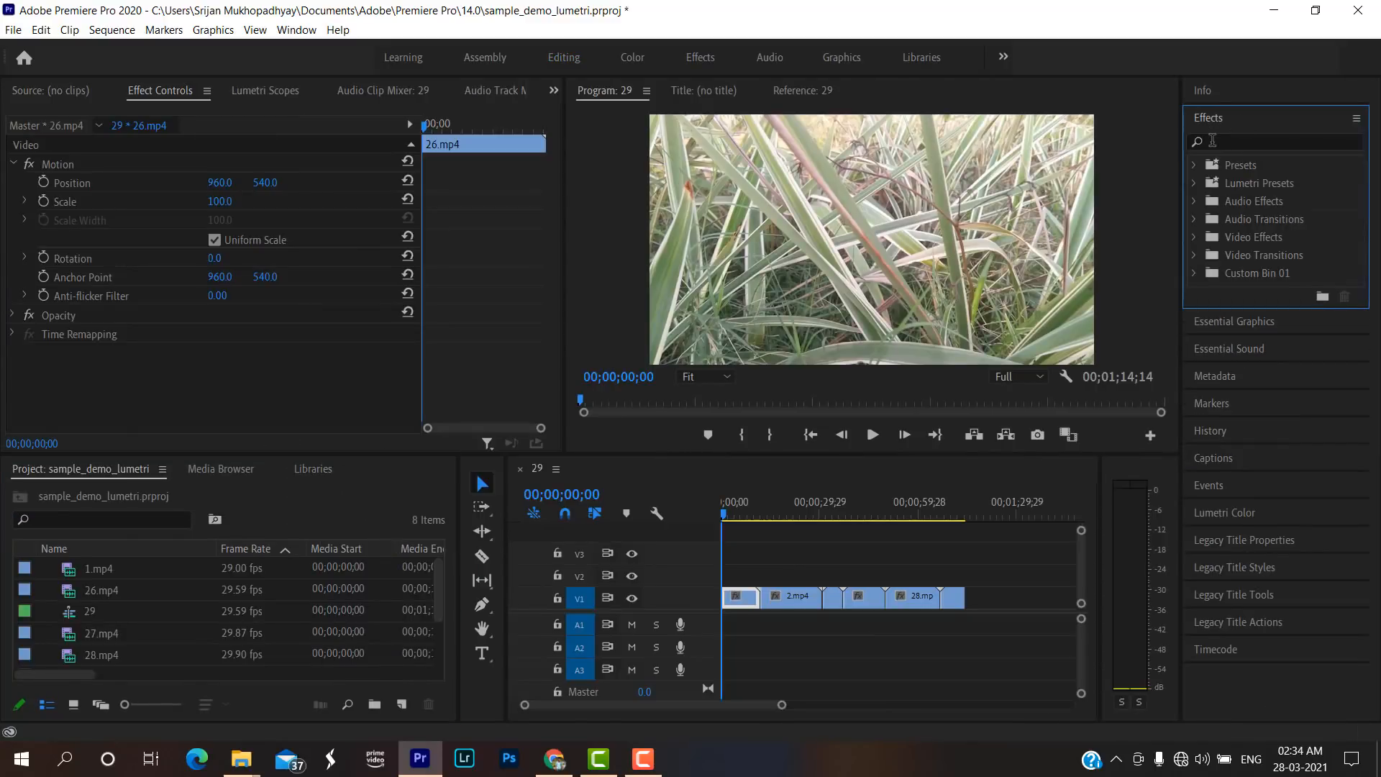
Filter the available effects by the search term "lumetri".
click(1213, 142)
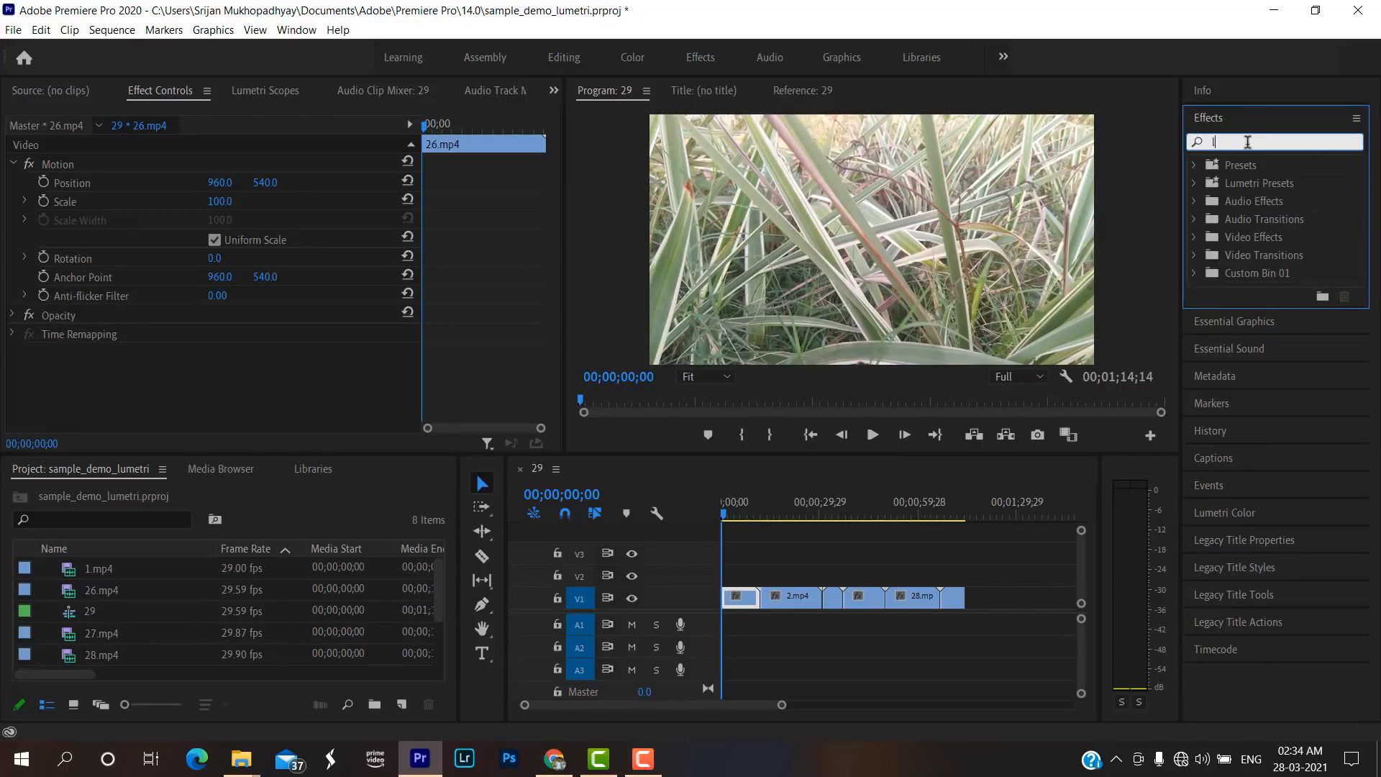
text(lumet)
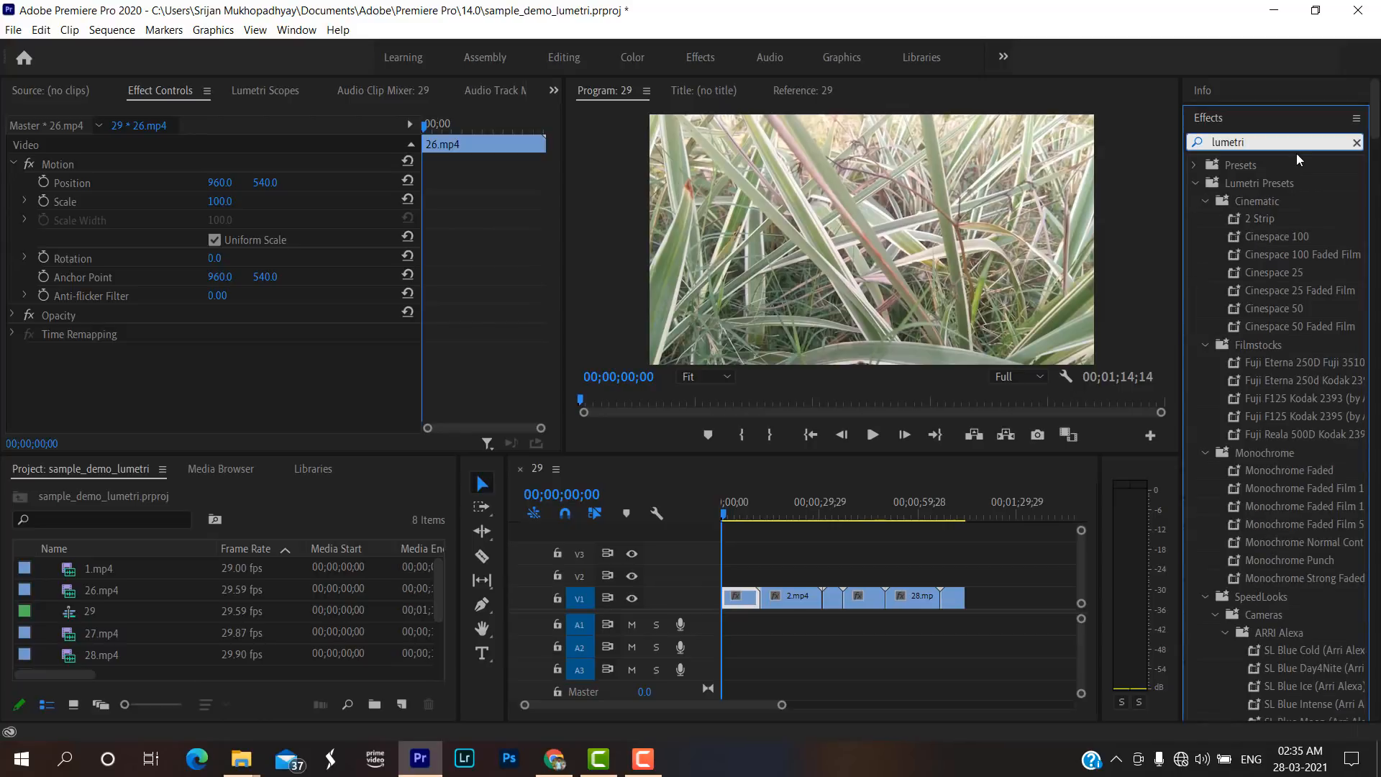
text(ricolo)
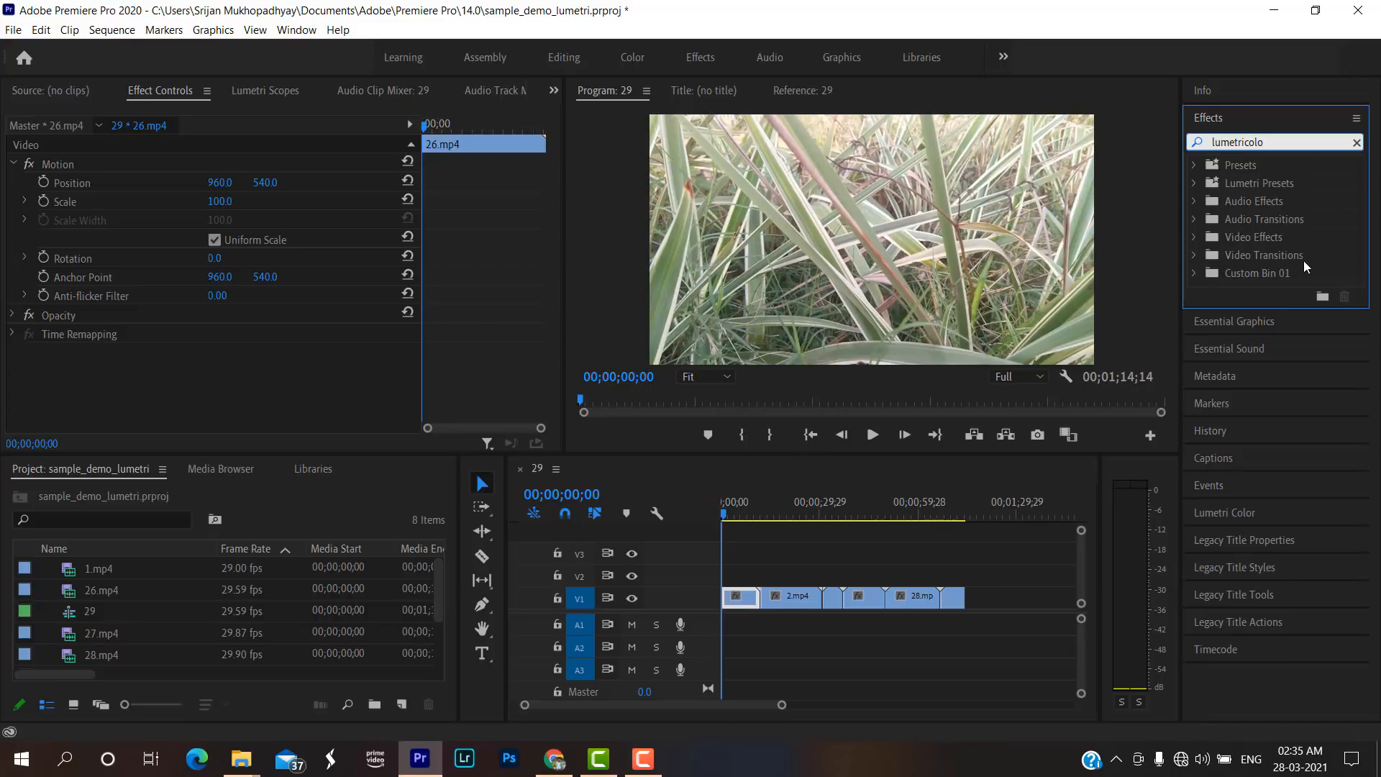
click(1263, 182)
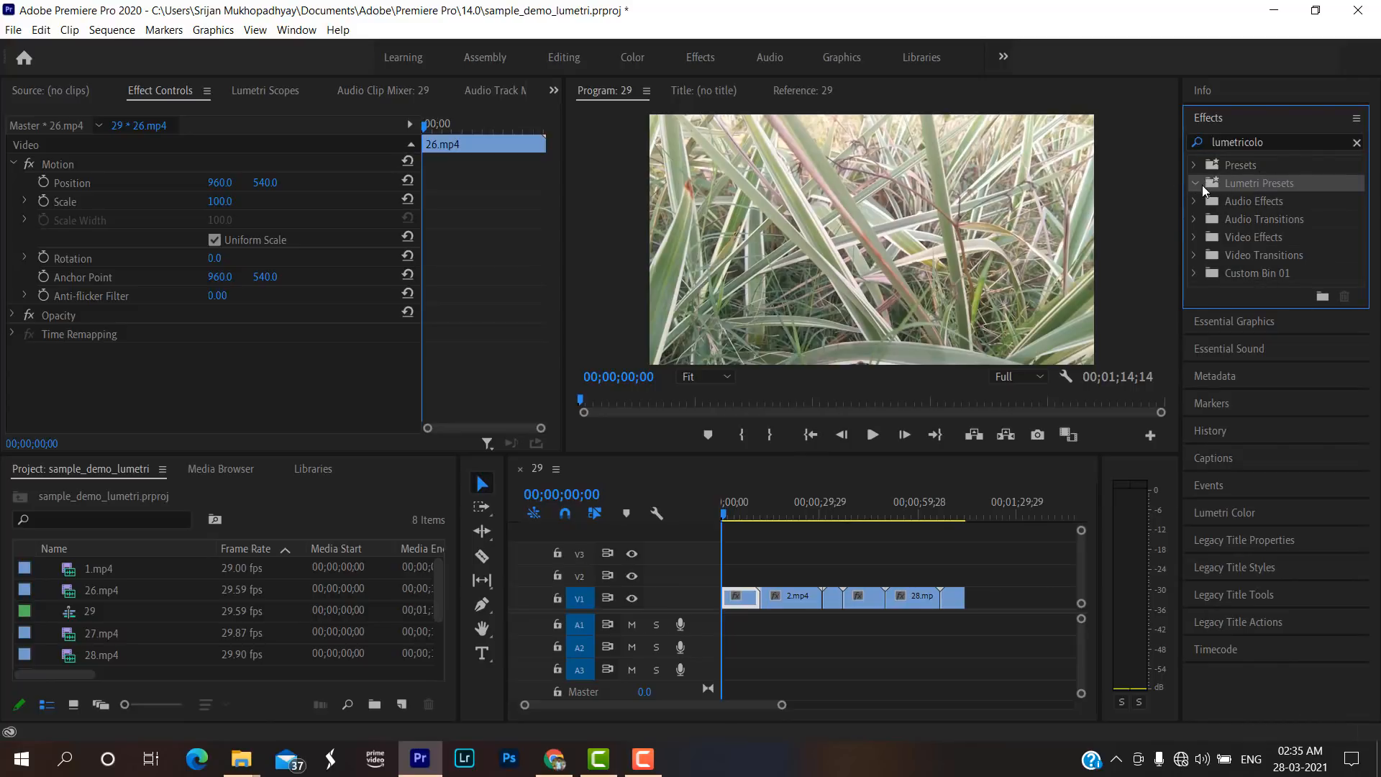
click(1288, 140)
key(BackSpace)
key(BackSpace)
key(BackSpace)
key(BackSpace)
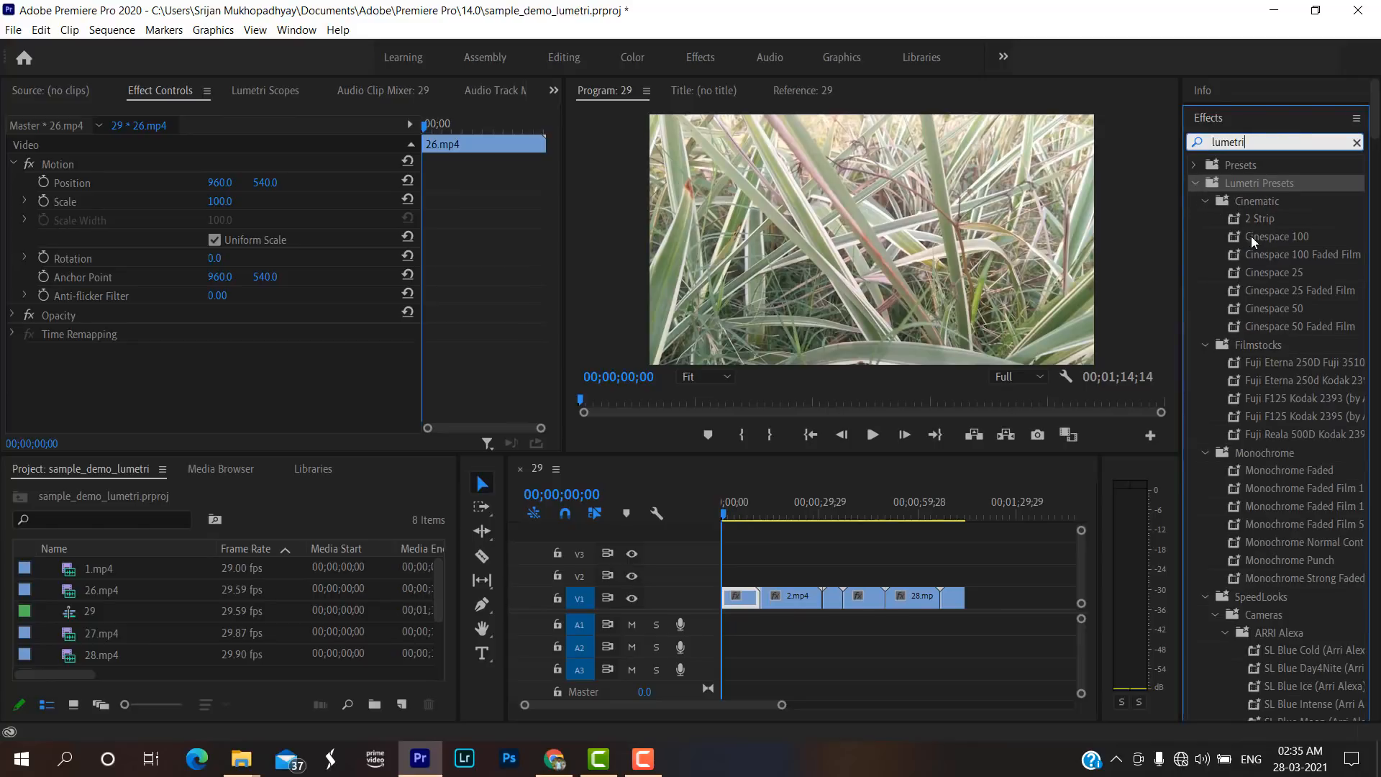
Try to apply the whole Lumetri Presets folder to the 2.mp4 clip on V1.
scroll(1270, 345, down, 2)
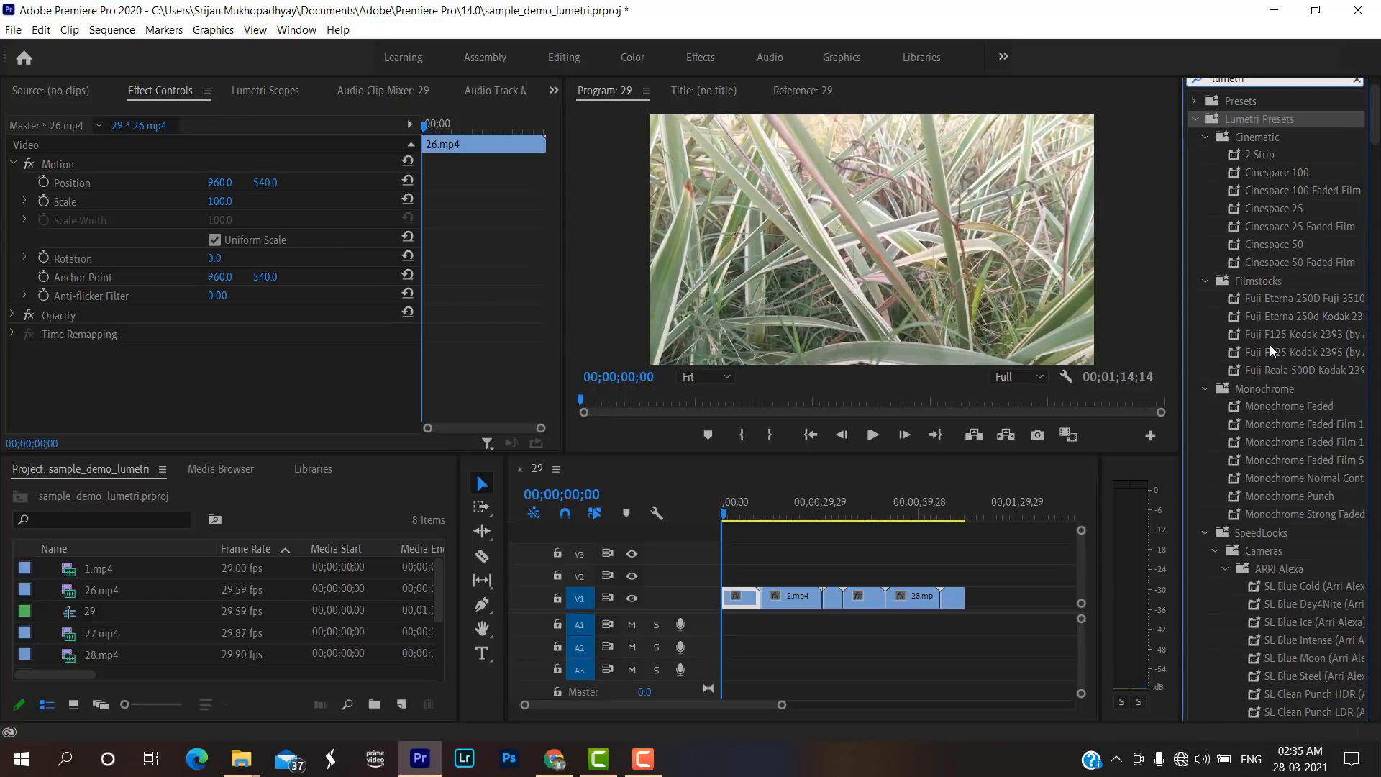
scroll(1210, 214, up, 2)
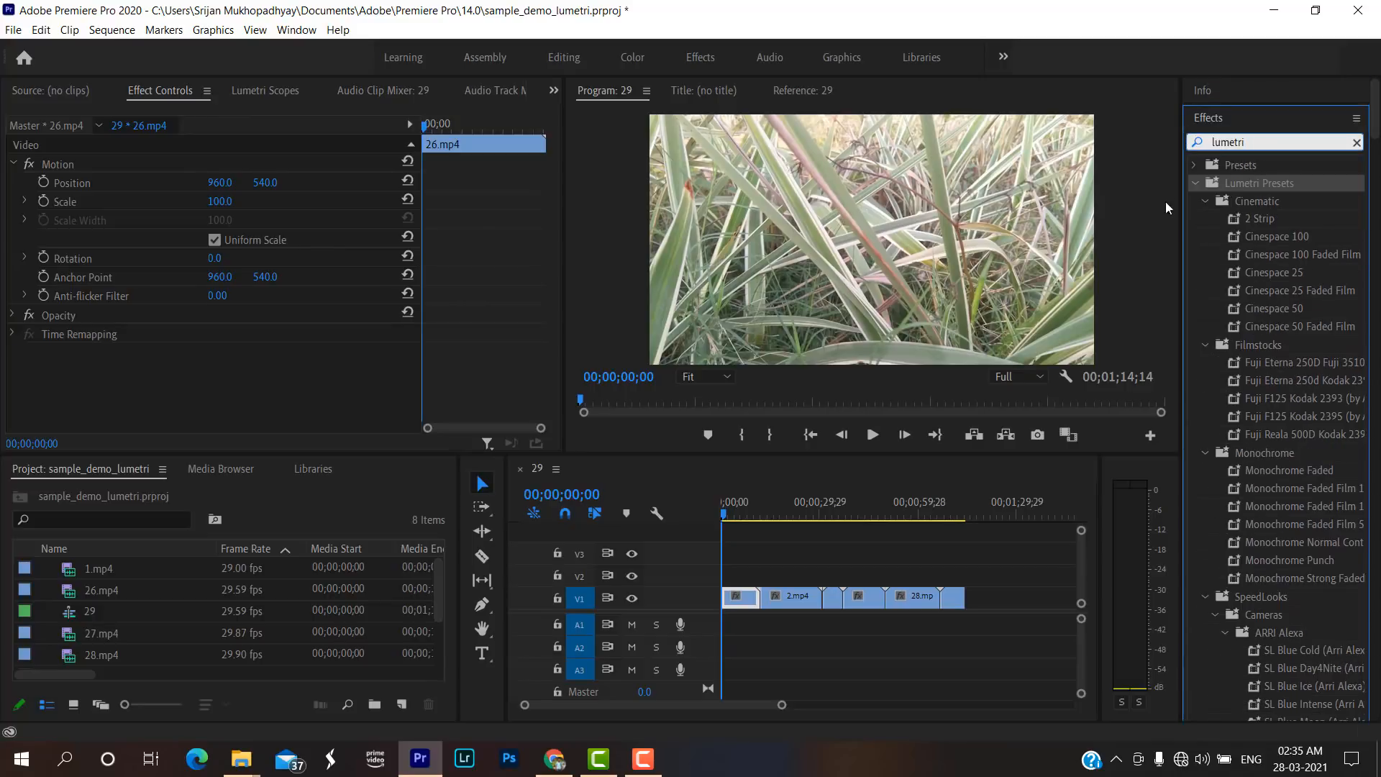
click(1195, 168)
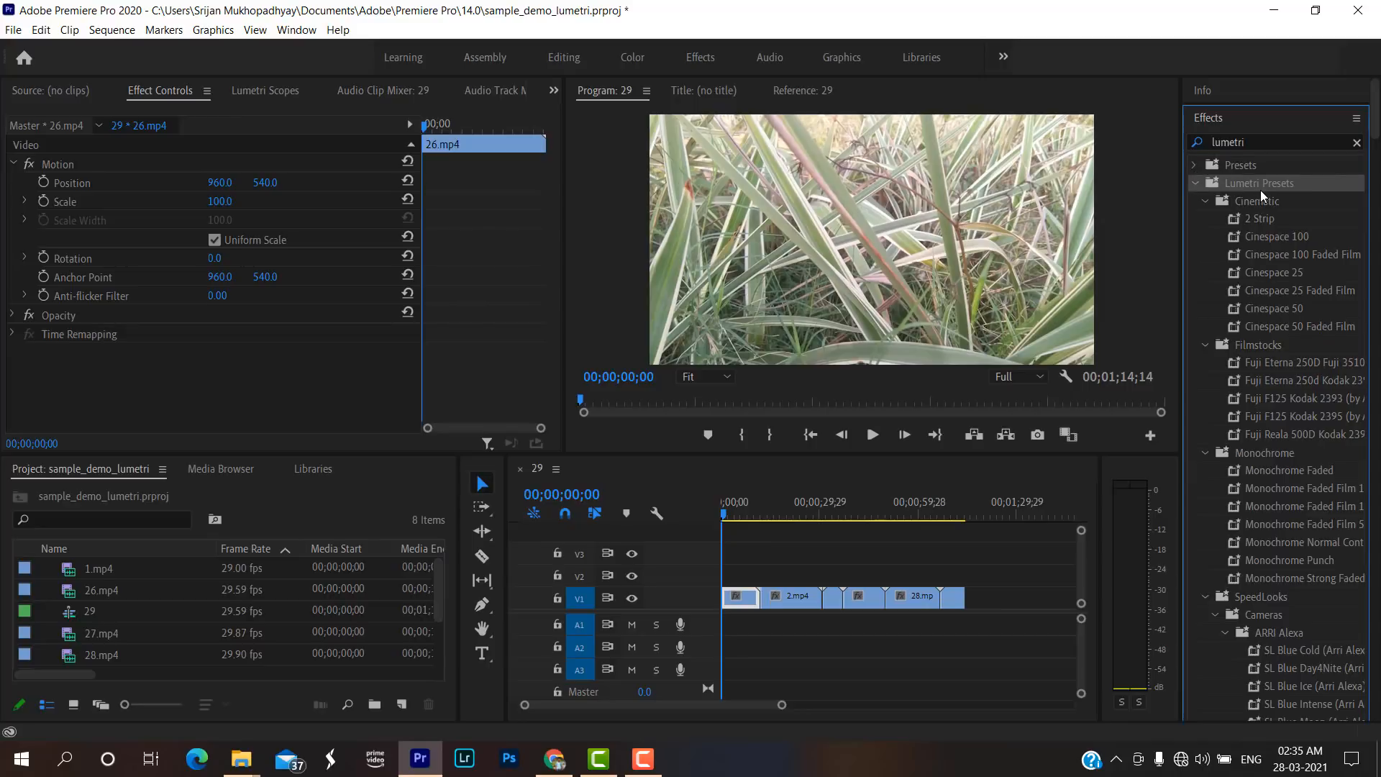
drag(1260, 191, 776, 608)
Widen the effects list so that the longer Lumetri preset names fit.
scroll(1241, 200, down, 2)
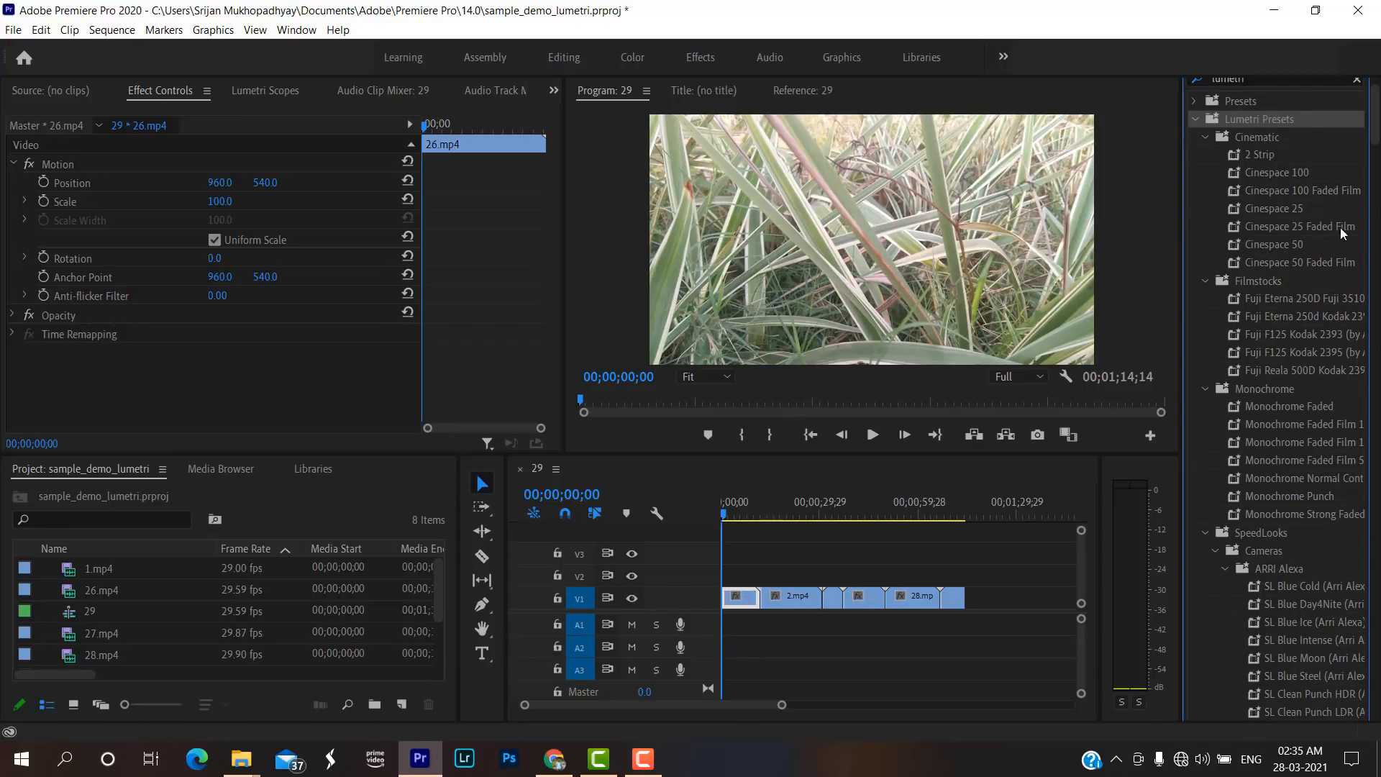
scroll(1372, 144, up, 2)
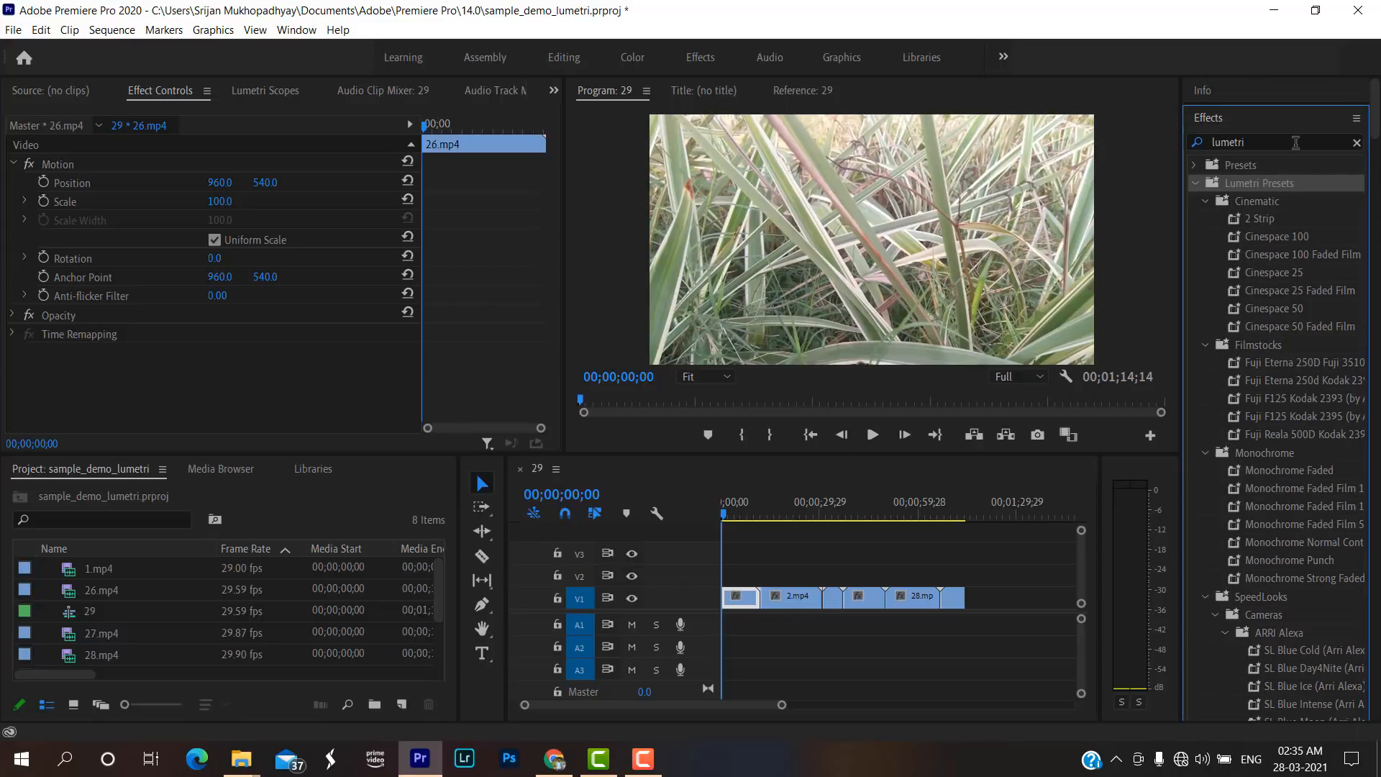
scroll(1289, 212, down, 2)
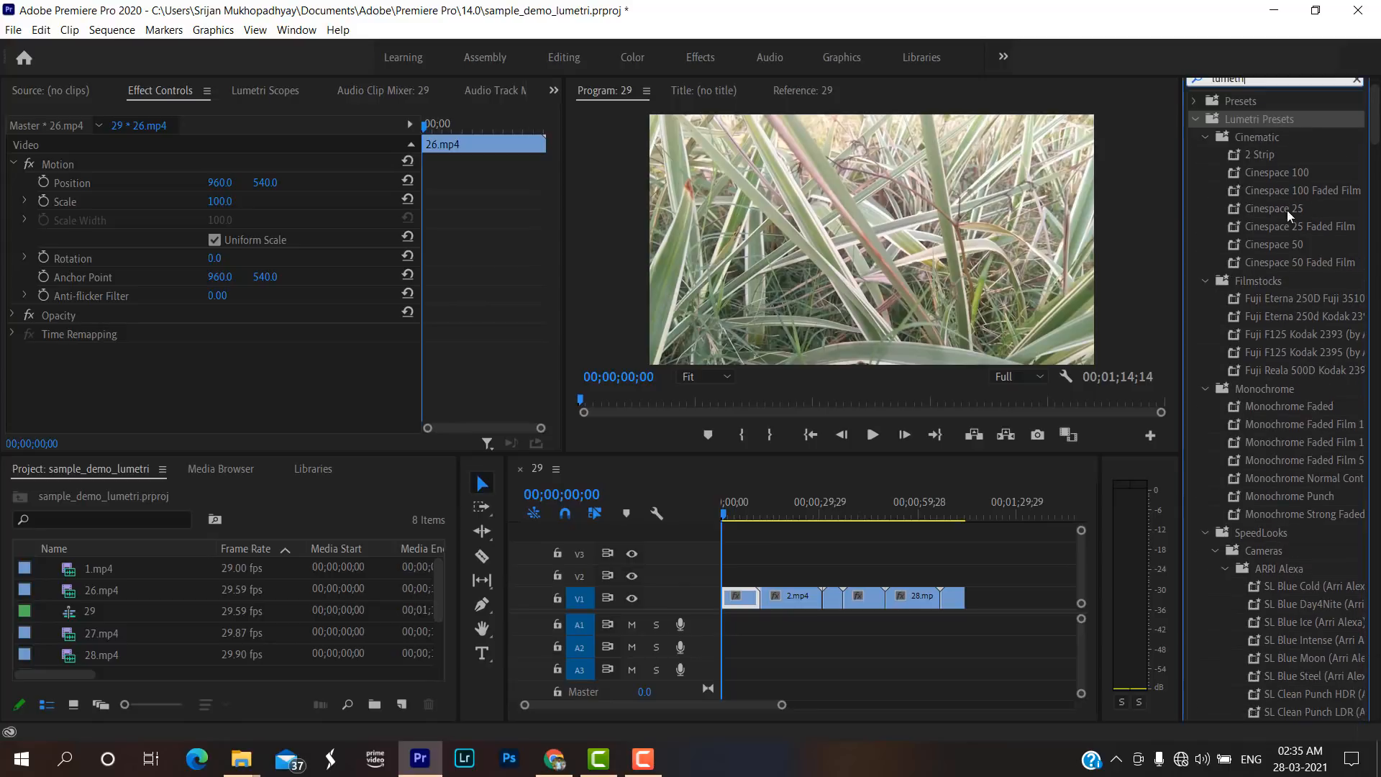
scroll(1322, 220, down, 2)
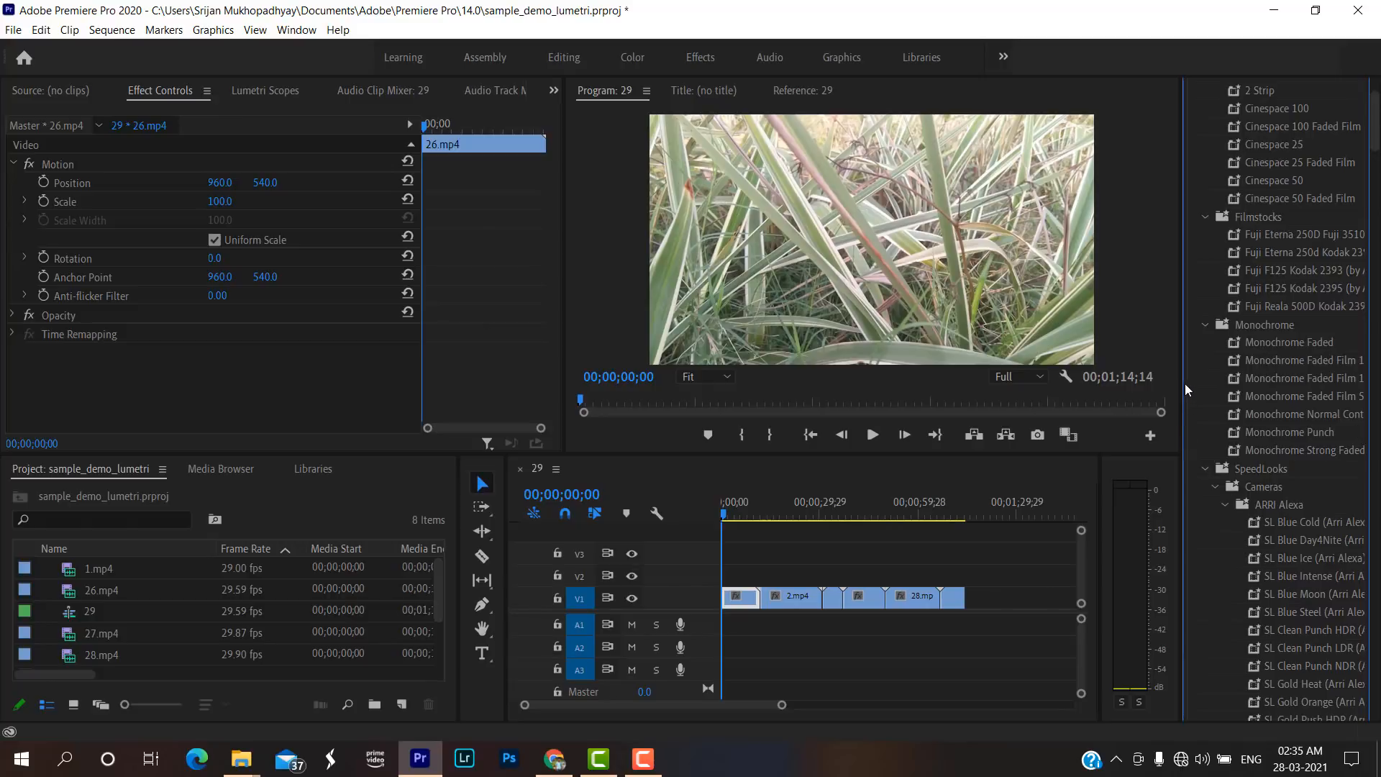
drag(1183, 383, 1141, 383)
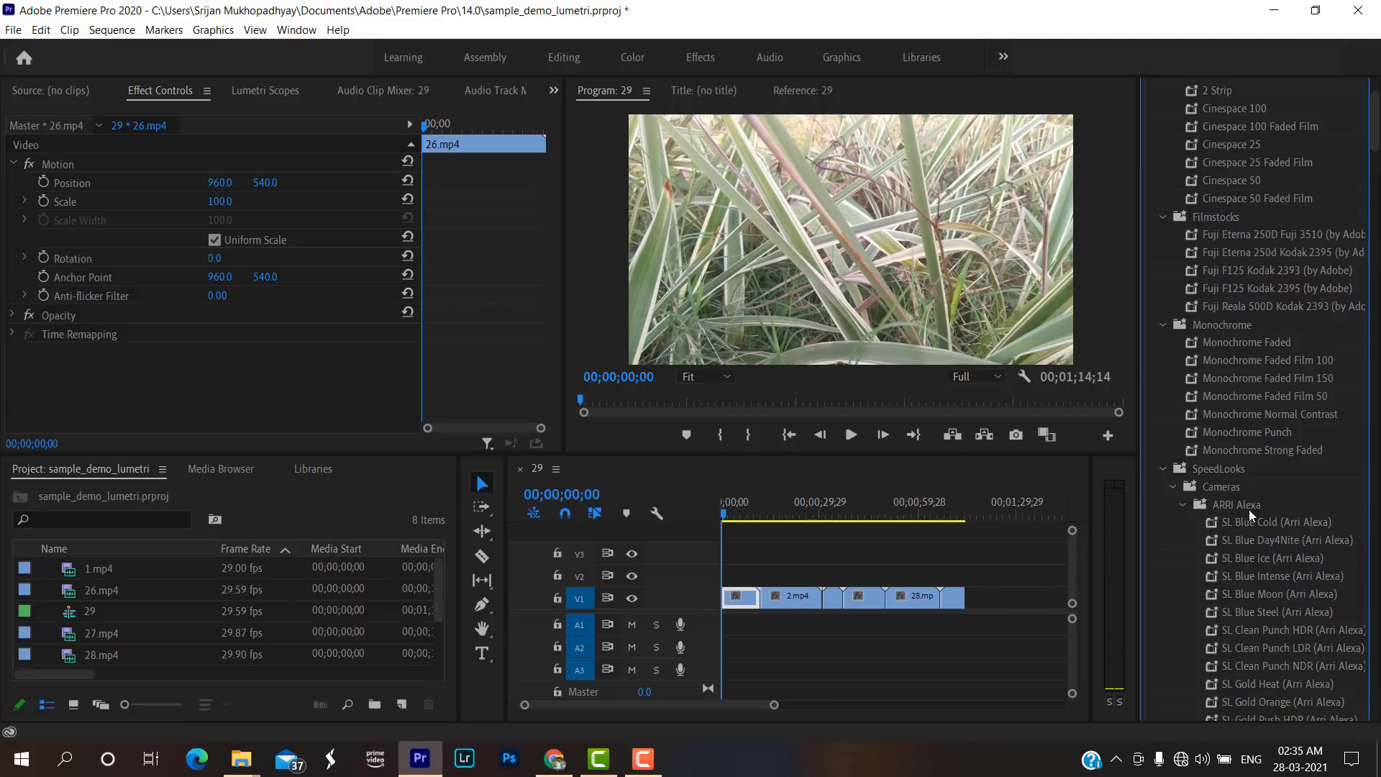
Apply the SL Blue Intense (BMC ProRes) preset from the Blackmagic Cinema Camera SpeedLooks to the 26.mp4 clip on V1.
scroll(1248, 509, down, 4)
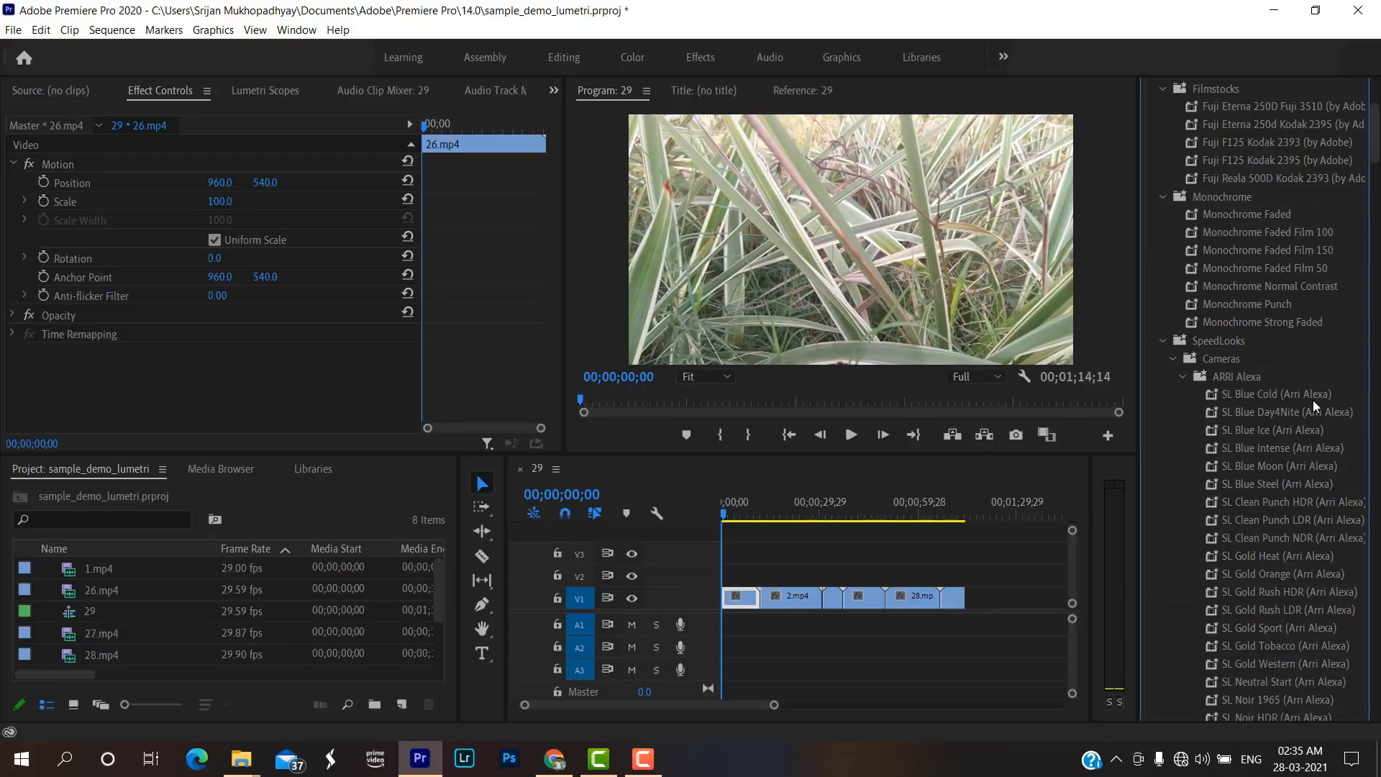
scroll(1253, 473, down, 2)
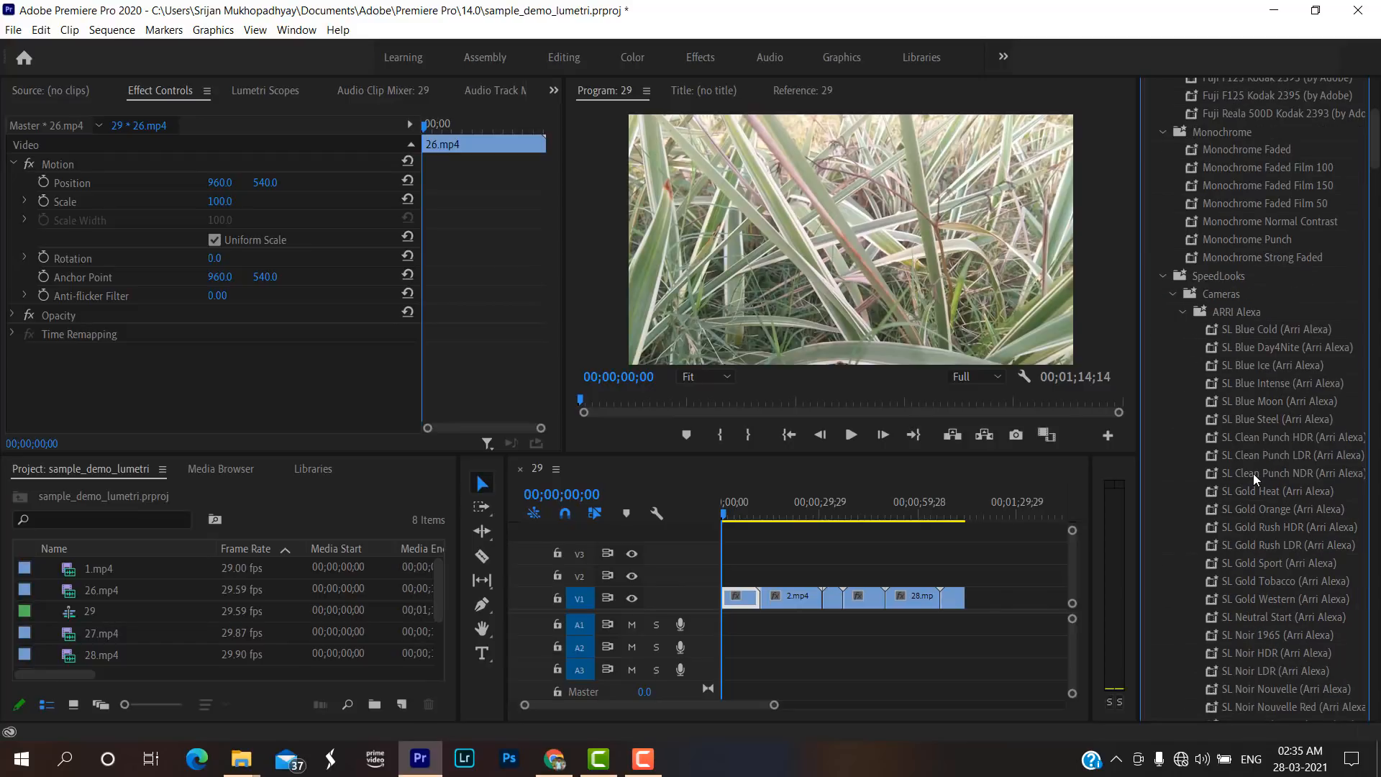
scroll(1270, 489, up, 2)
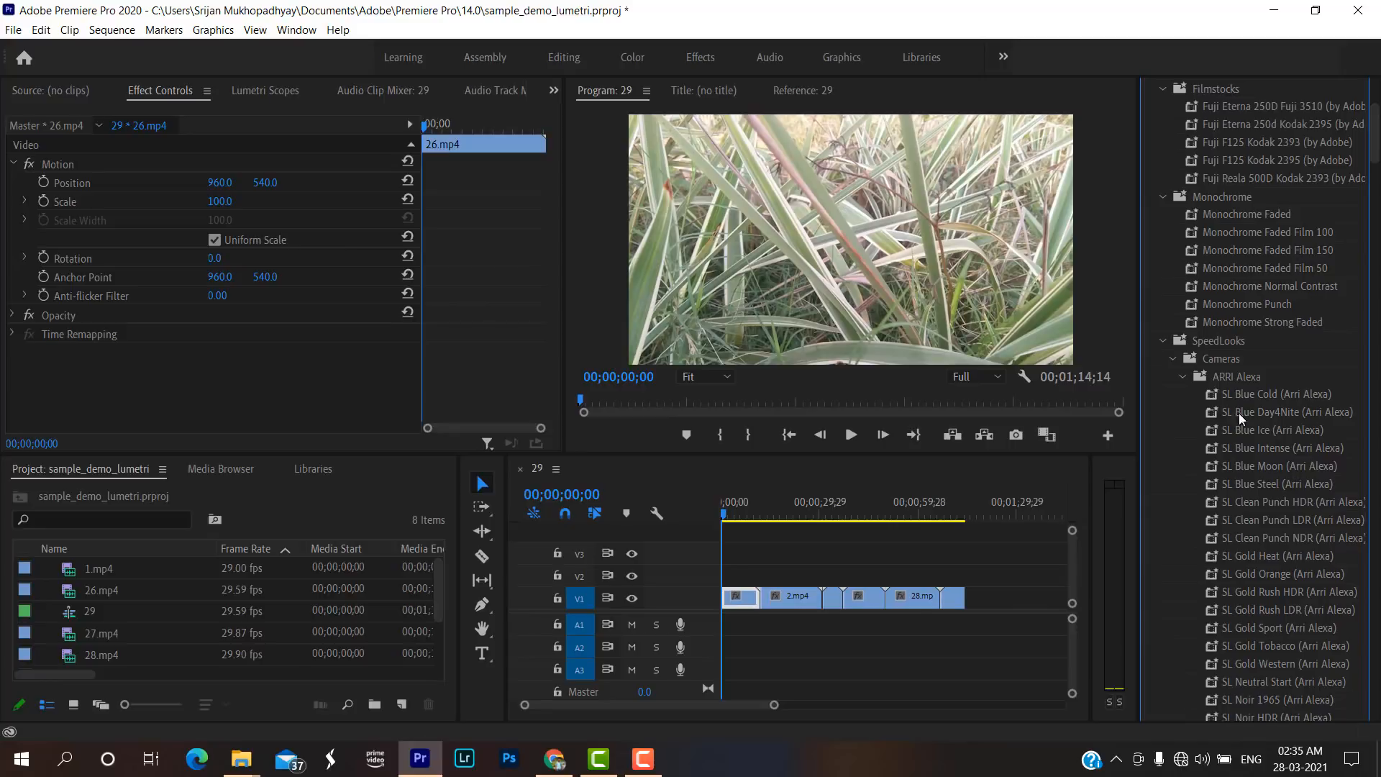
scroll(1141, 351, up, 2)
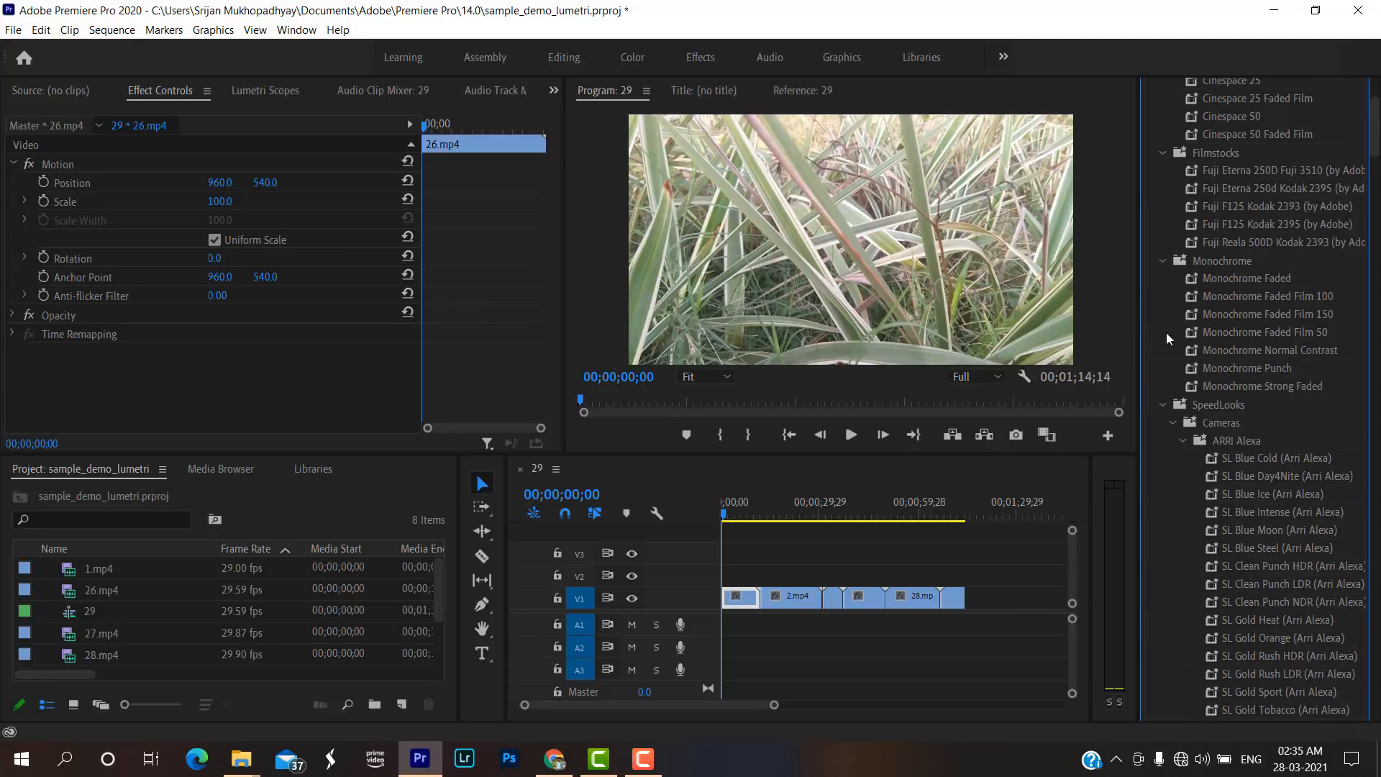
scroll(1159, 395, down, 2)
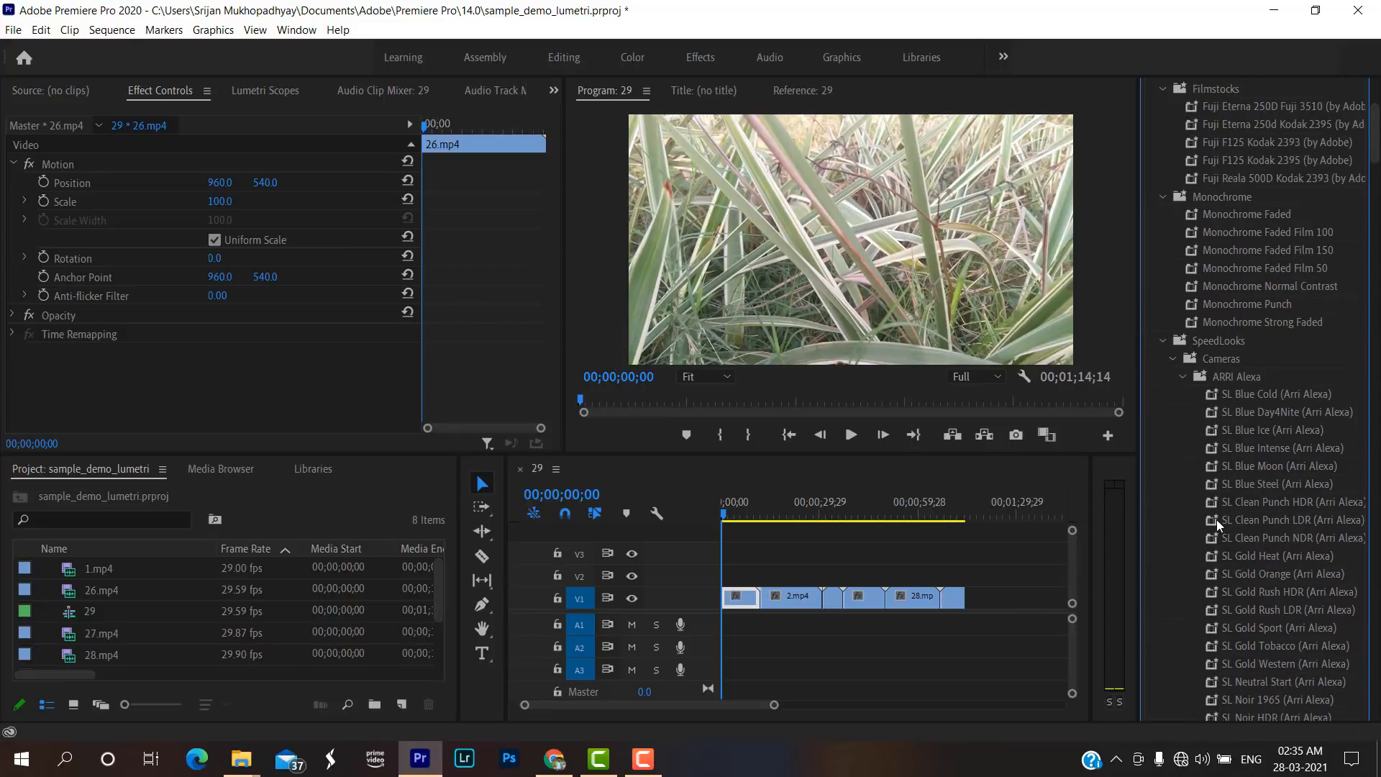
scroll(1377, 201, down, 9)
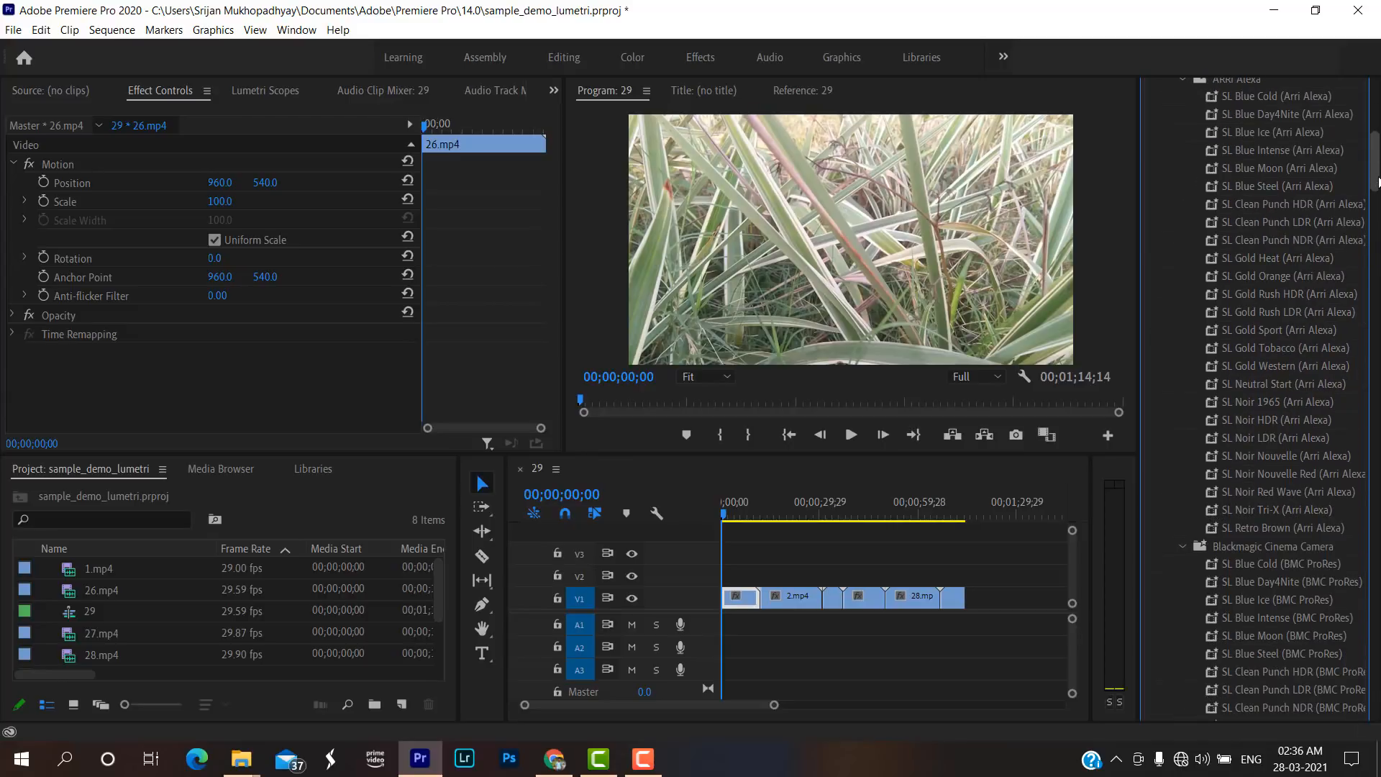
scroll(1378, 187, down, 6)
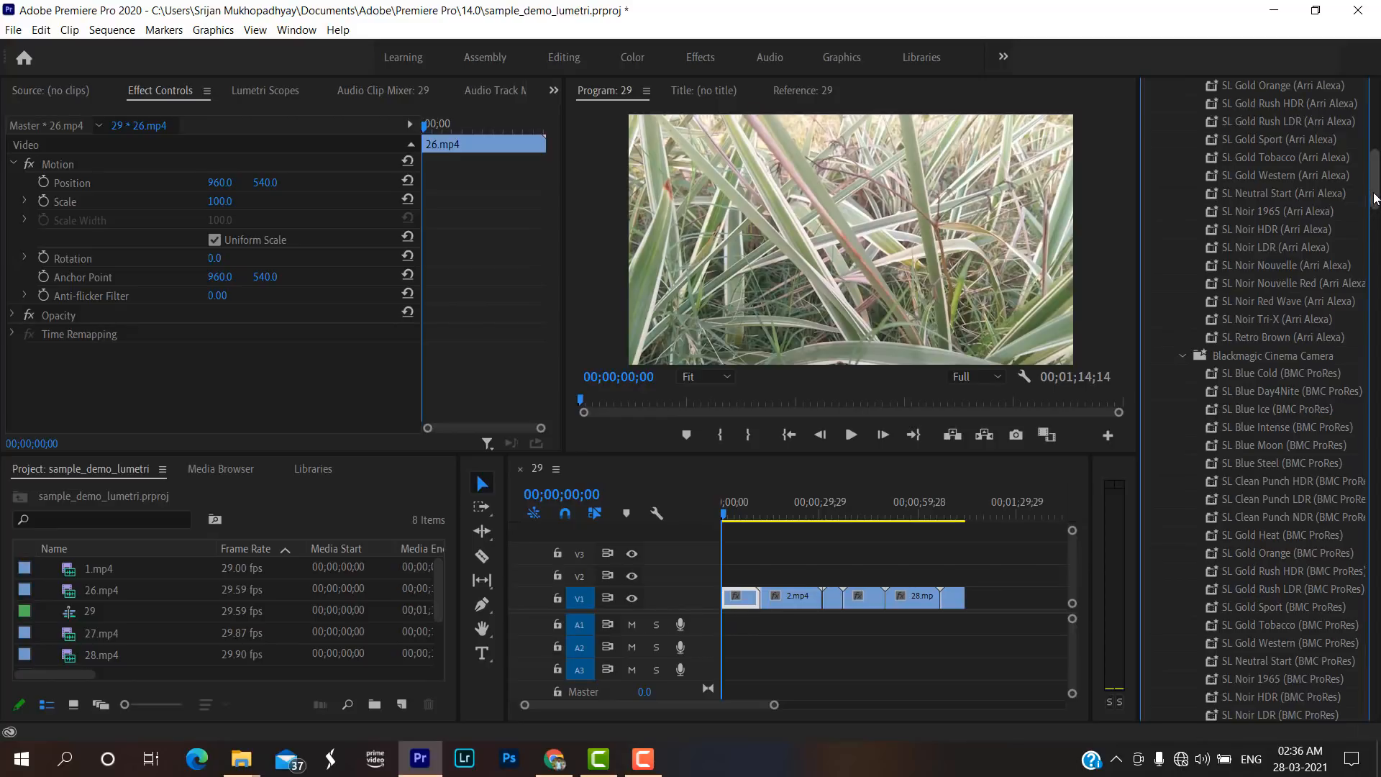
scroll(1331, 298, down, 3)
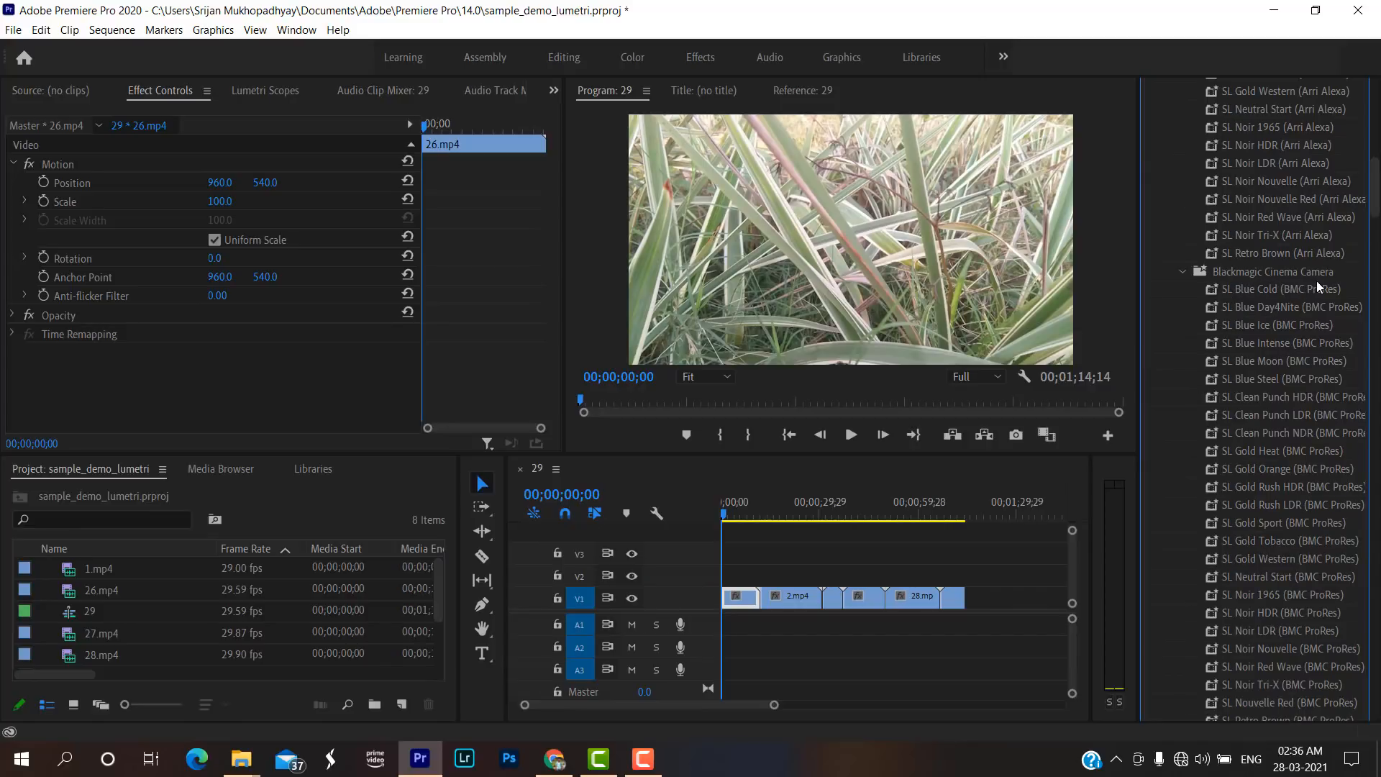
click(1259, 344)
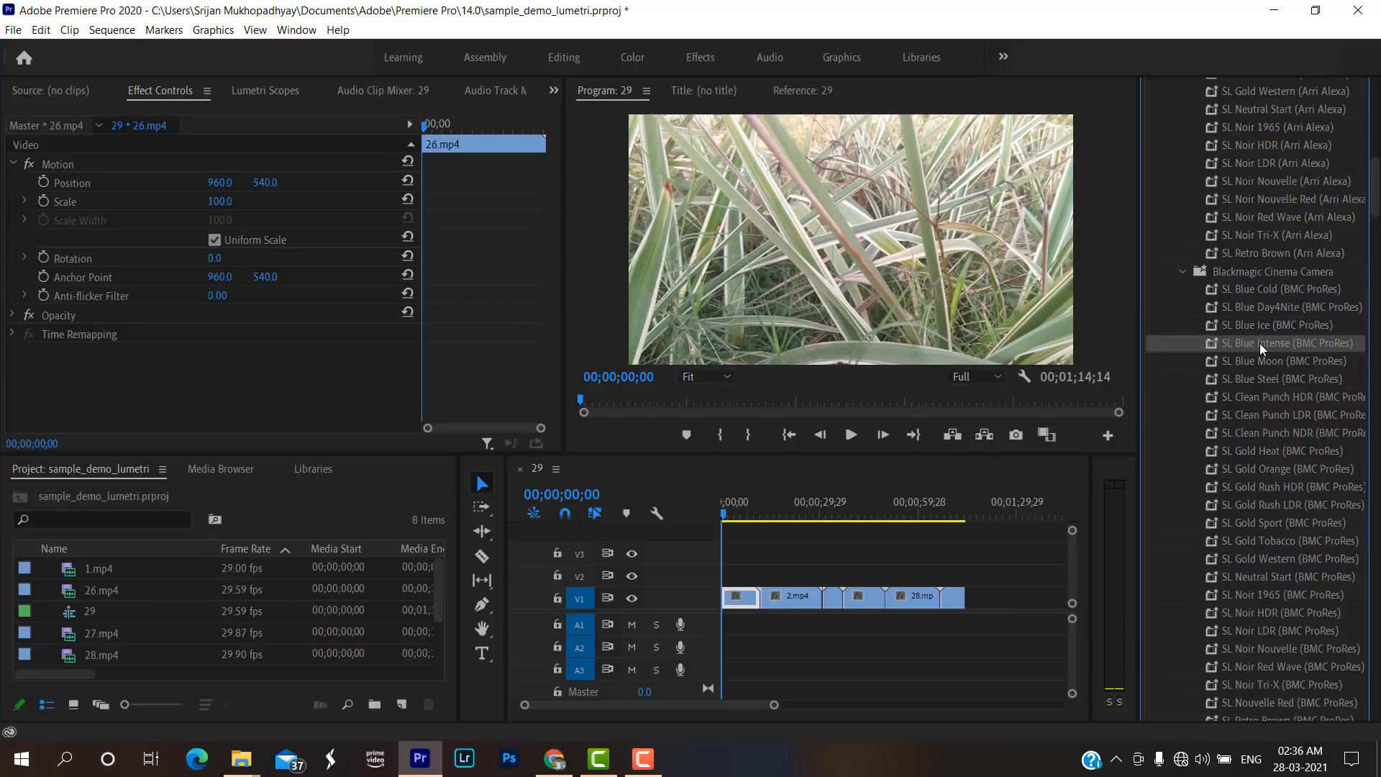
drag(1259, 343, 738, 593)
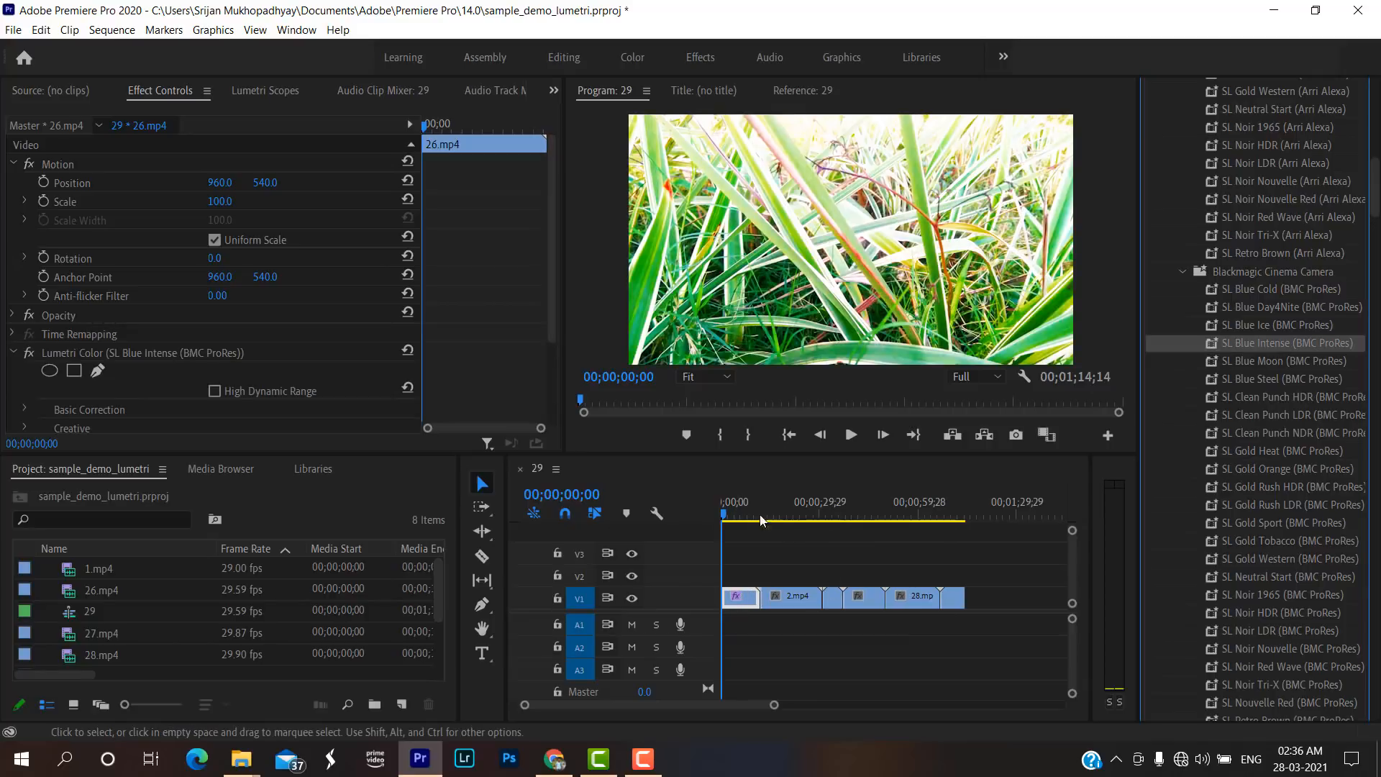
Lower the Intensity of the Blue Intense creative look on the 26.mp4 clip to 12.1.
drag(732, 502, 746, 506)
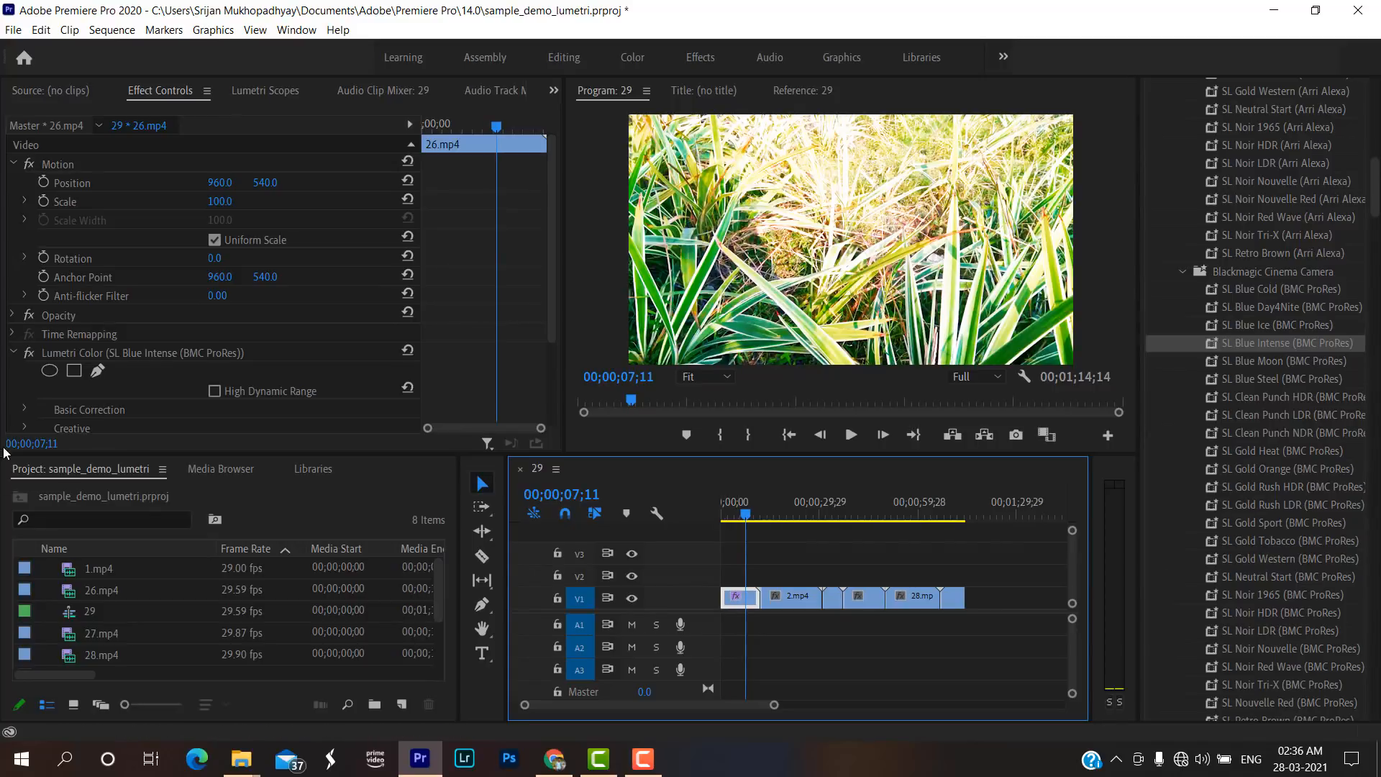
scroll(10, 411, down, 2)
scroll(10, 411, down, 3)
click(26, 338)
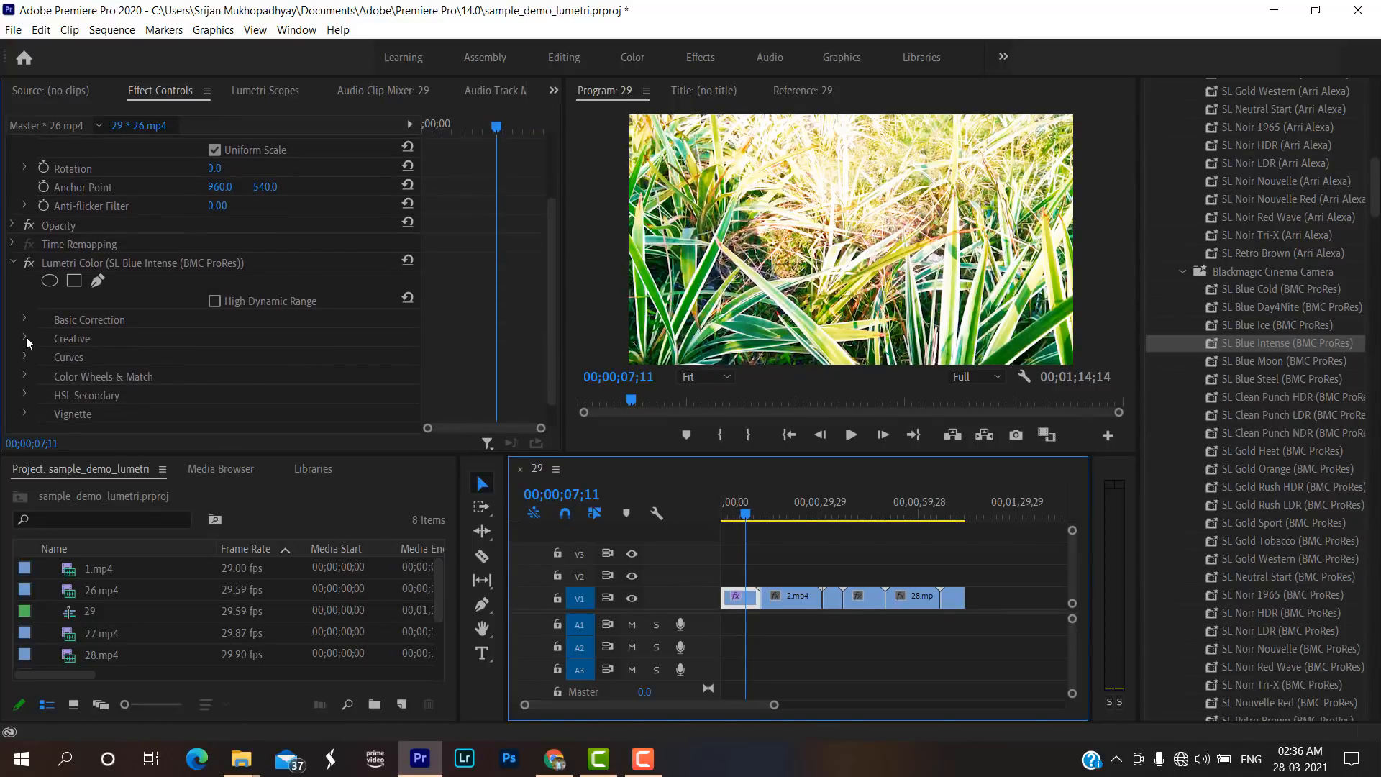
scroll(32, 336, down, 3)
click(37, 341)
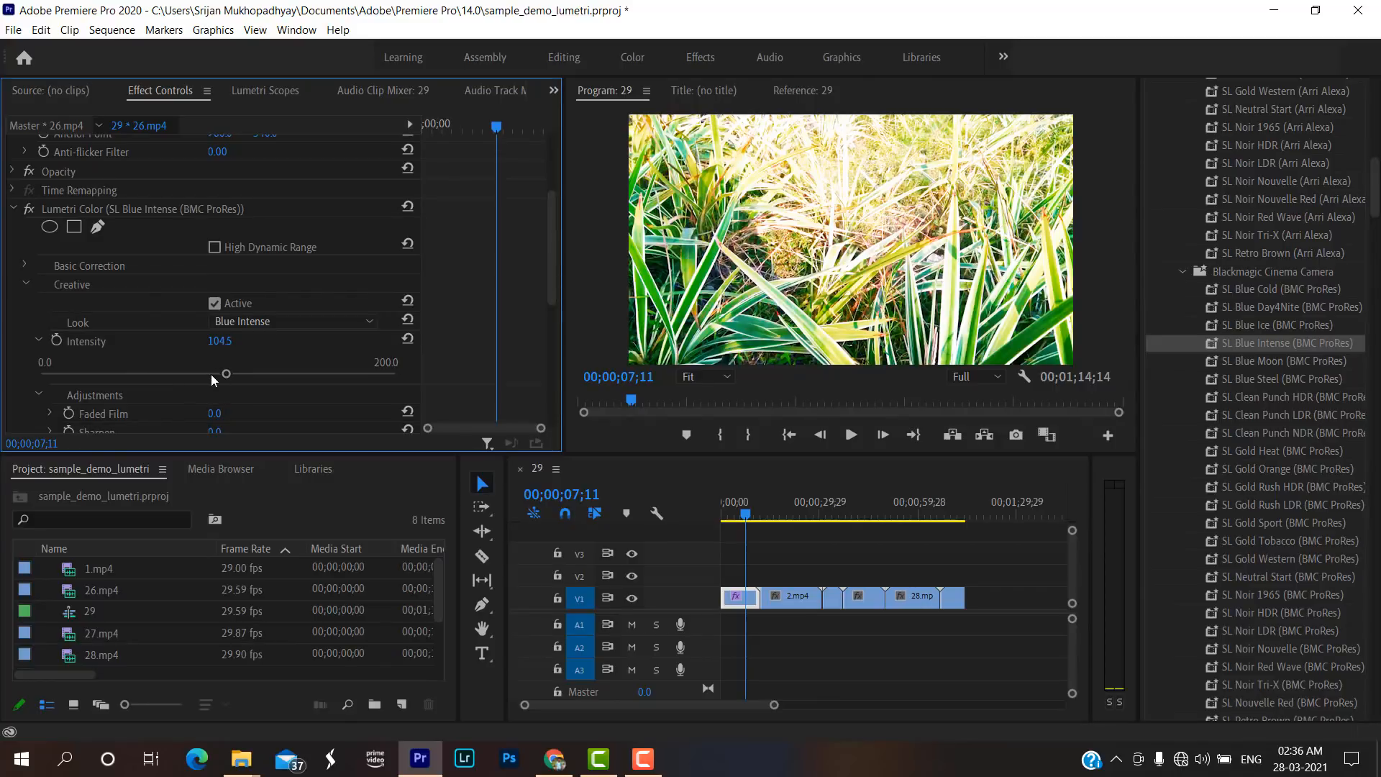
drag(230, 373, 59, 378)
Raise the Saturation in the Creative adjustments of the 26.mp4 clip to 115.5.
scroll(133, 391, down, 3)
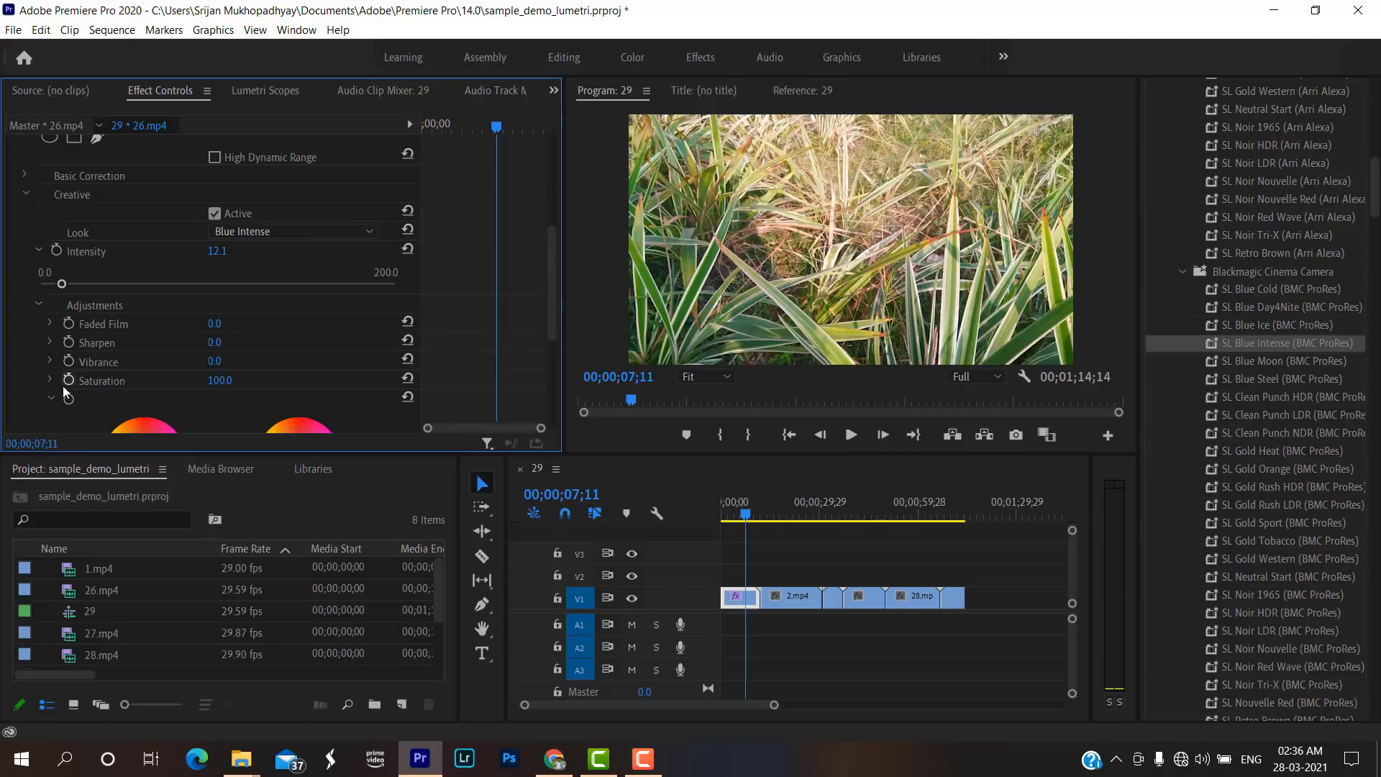
click(50, 381)
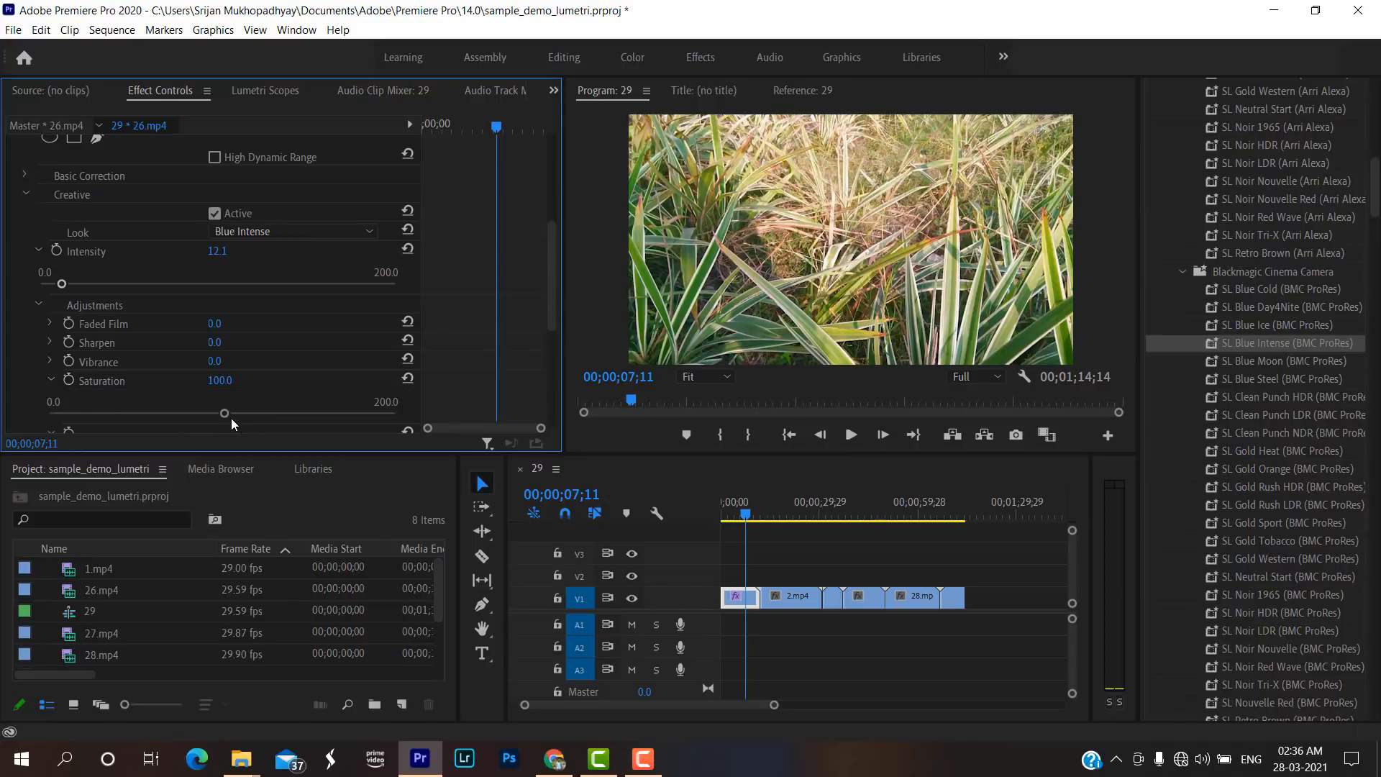
drag(225, 413, 321, 415)
drag(250, 423, 248, 423)
Set the Vibrance of the 26.mp4 clip to -8.8 and collapse the Creative settings.
scroll(9, 330, down, 2)
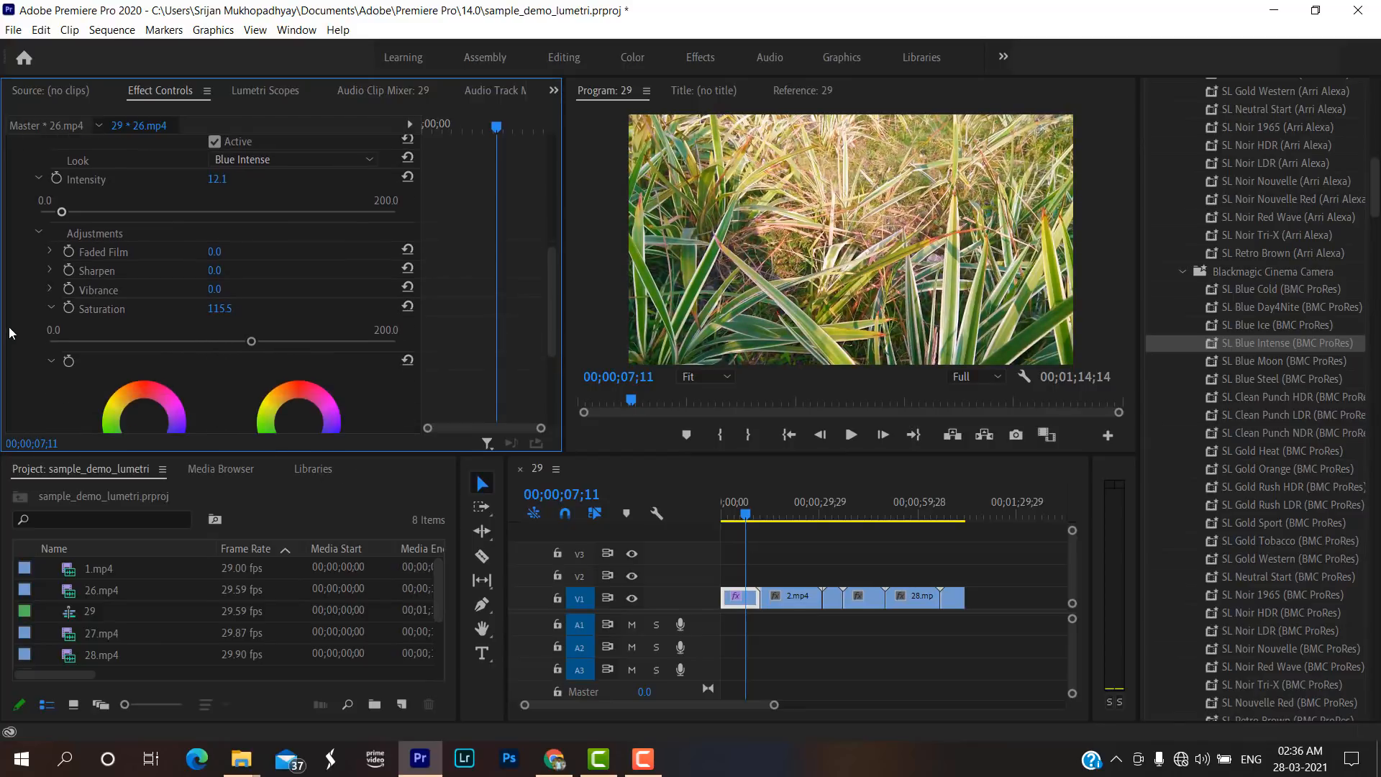
click(49, 288)
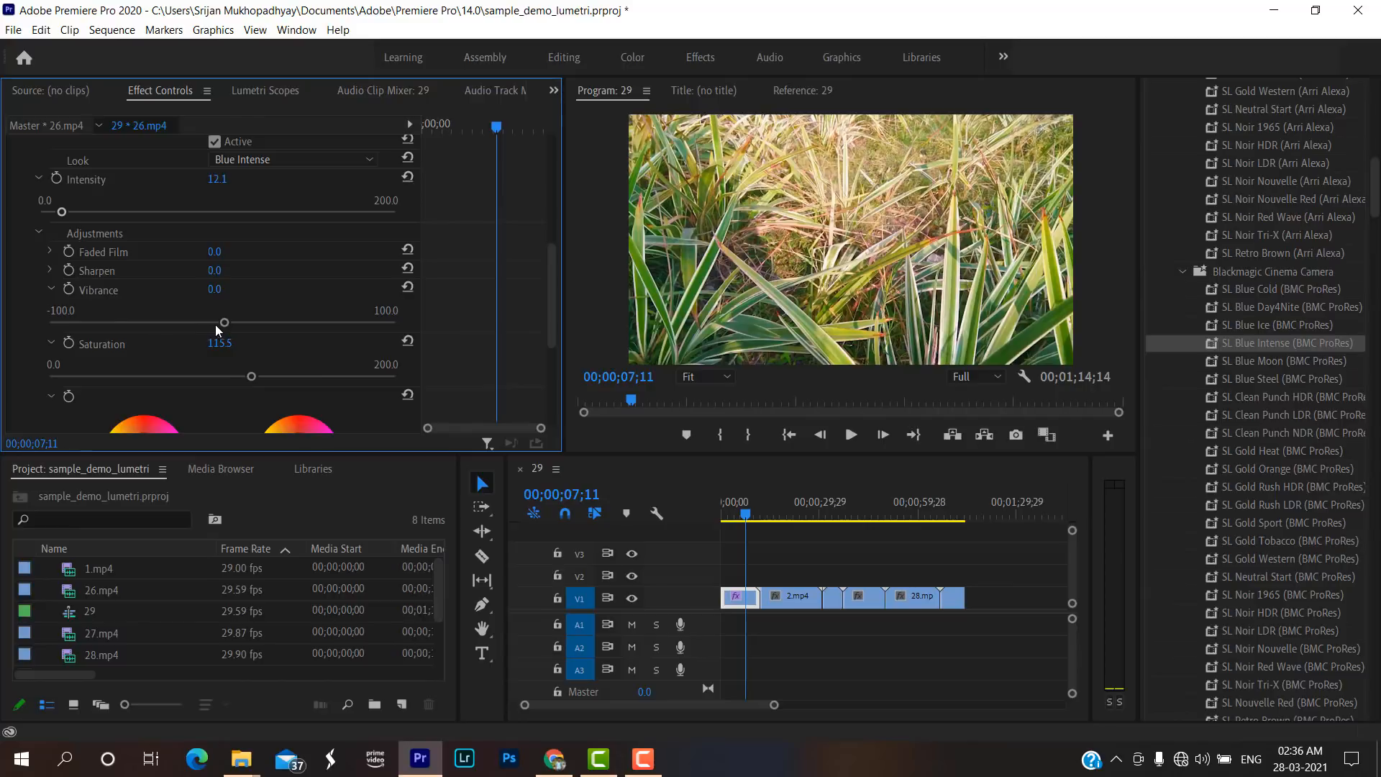
drag(224, 323, 218, 323)
drag(209, 317, 205, 318)
scroll(29, 287, down, 1)
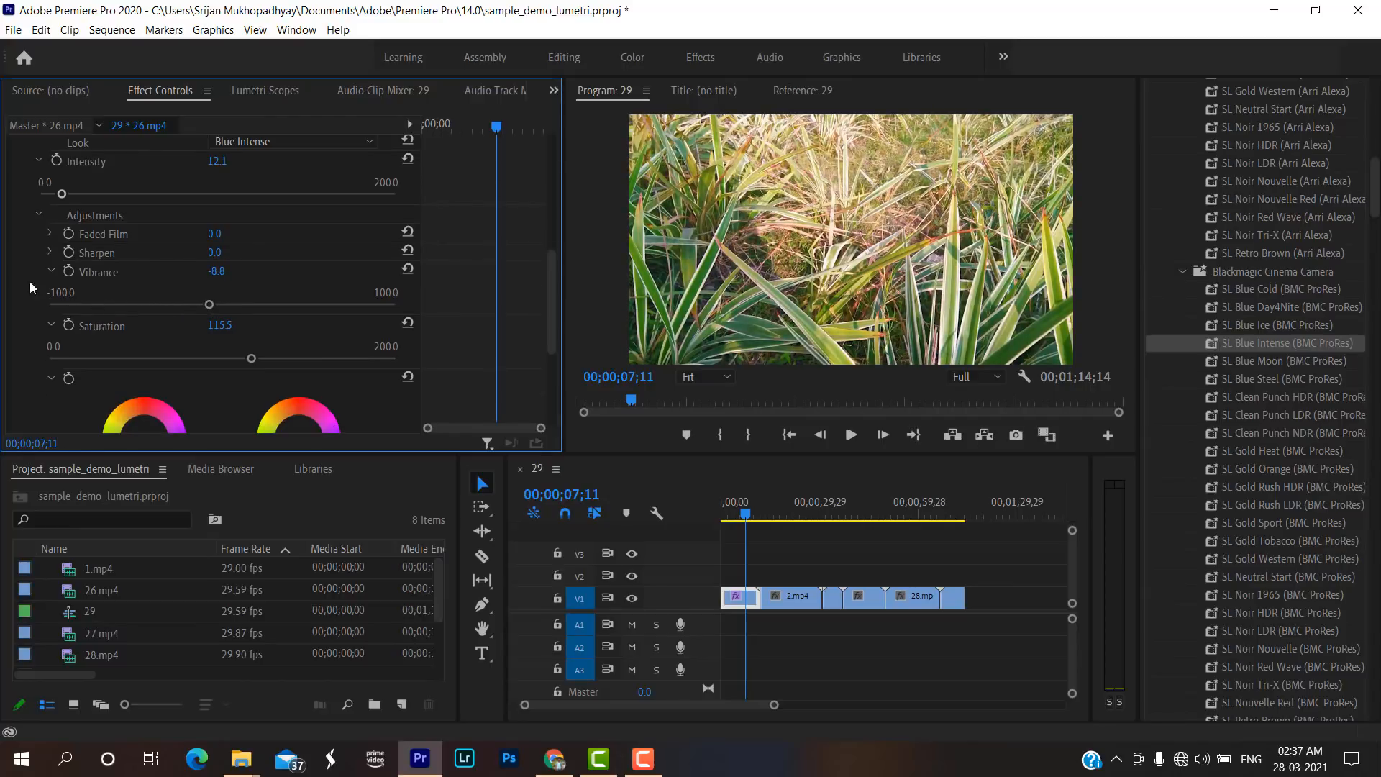
scroll(55, 292, down, 6)
scroll(57, 292, up, 7)
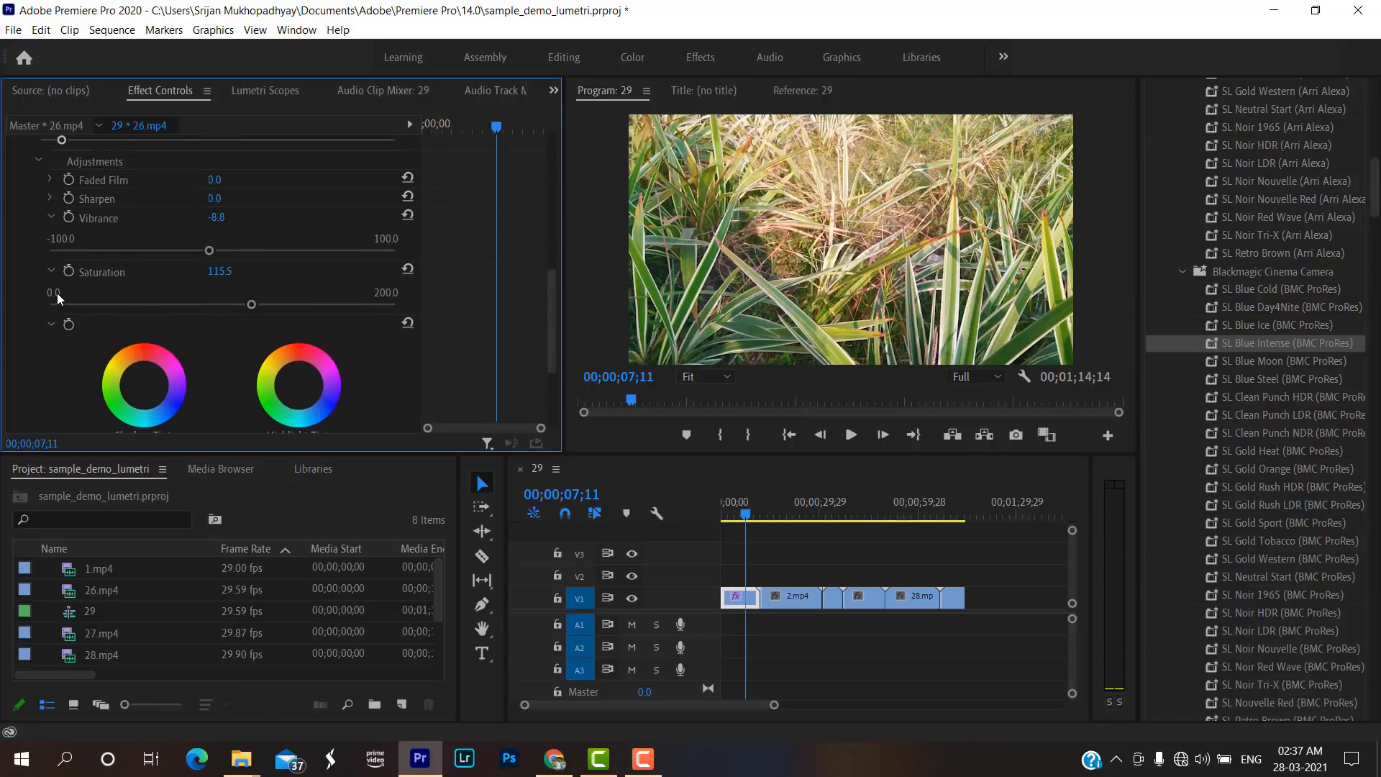
scroll(57, 292, up, 3)
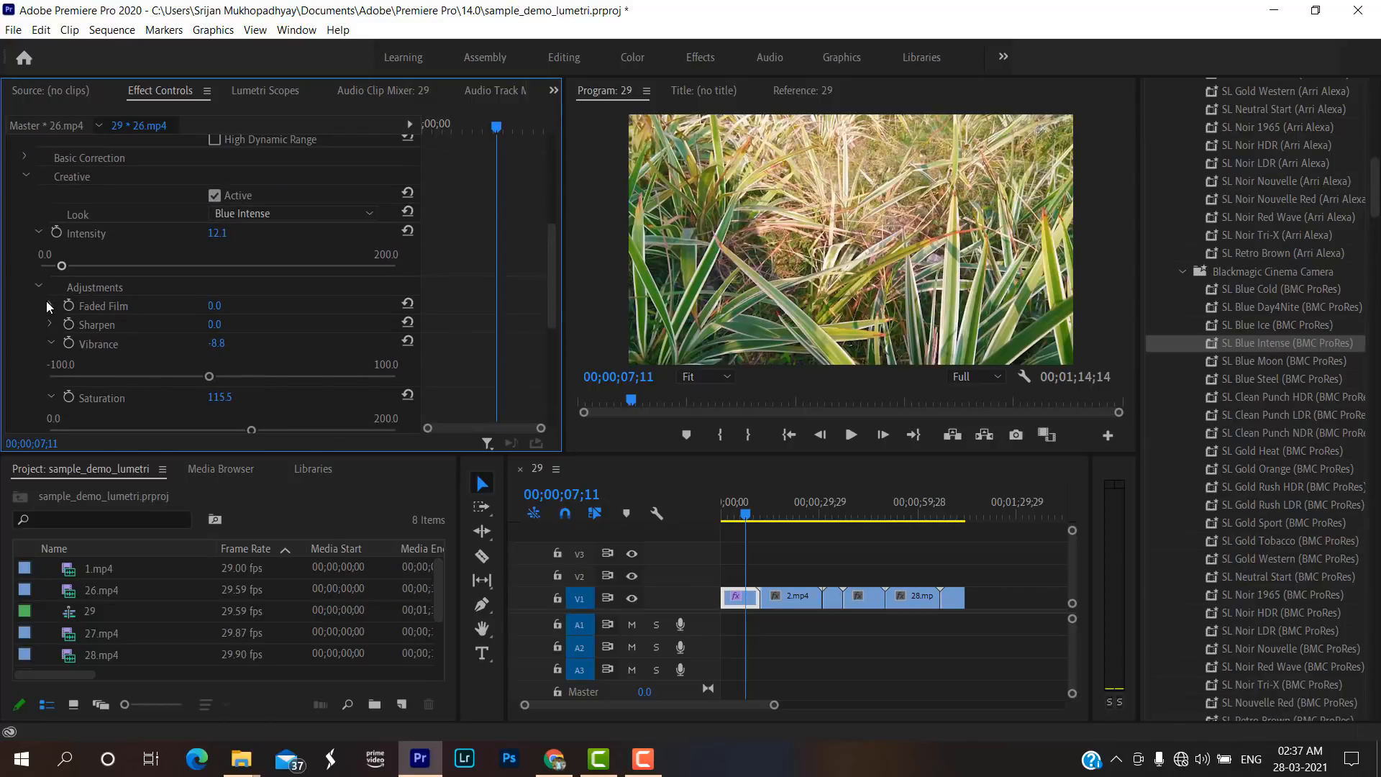
scroll(47, 302, up, 5)
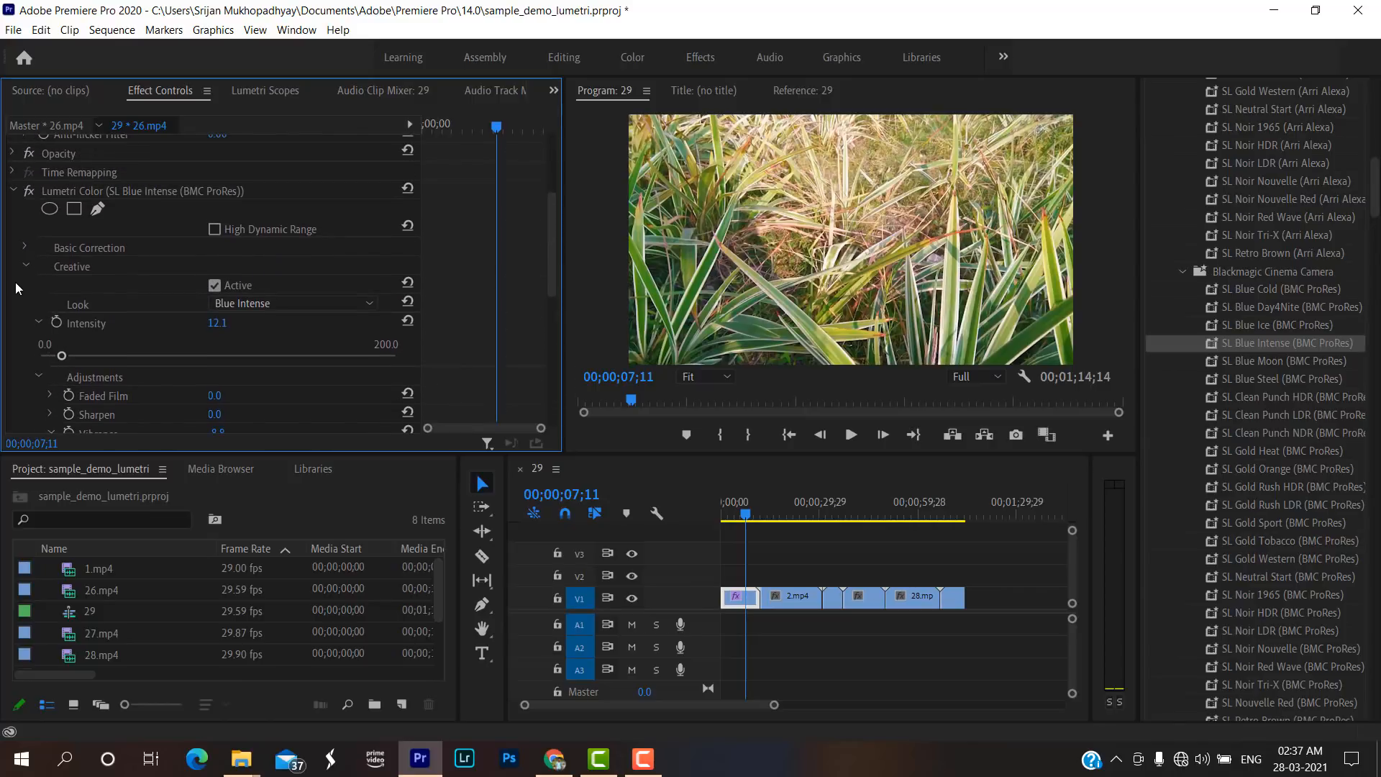
click(26, 266)
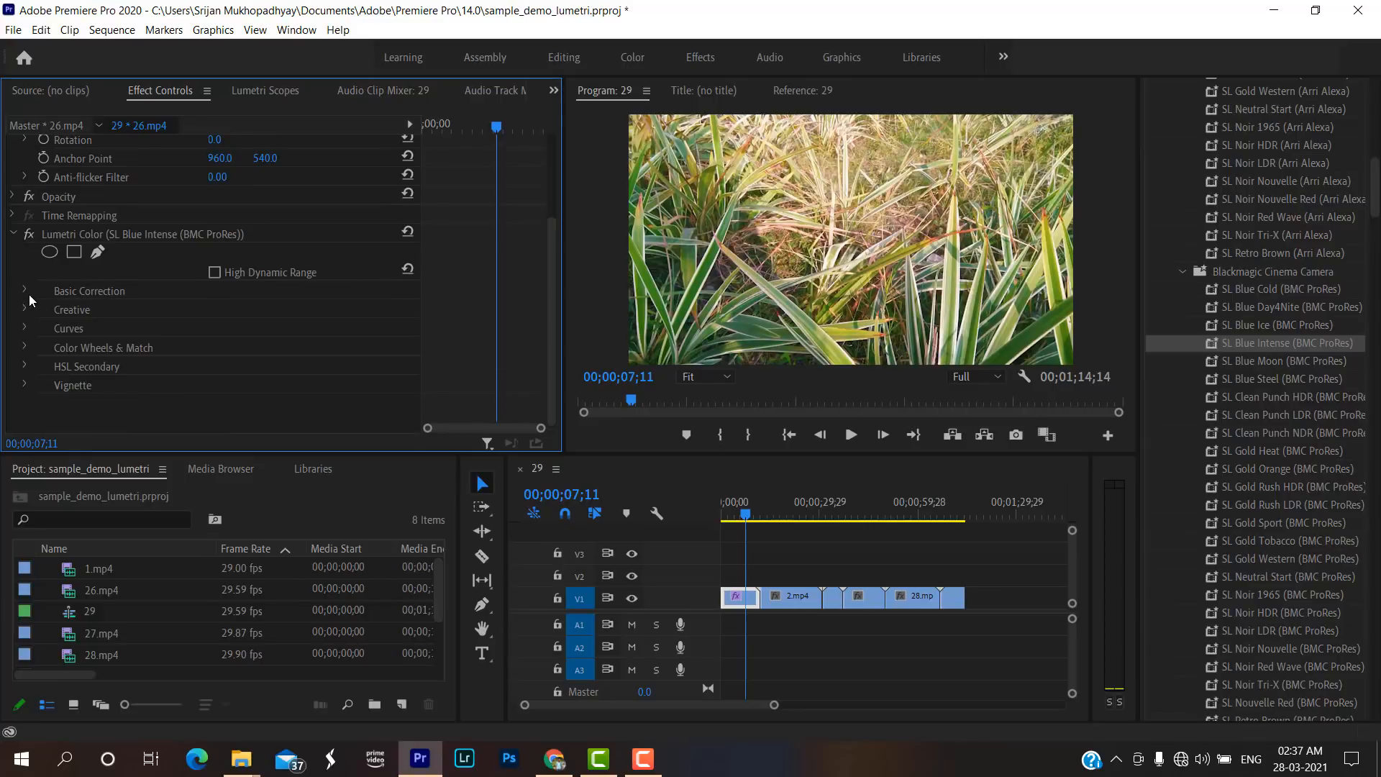
Shift the white balance Tint of the 26.mp4 clip slightly below zero and collapse the Basic Correction settings.
click(25, 290)
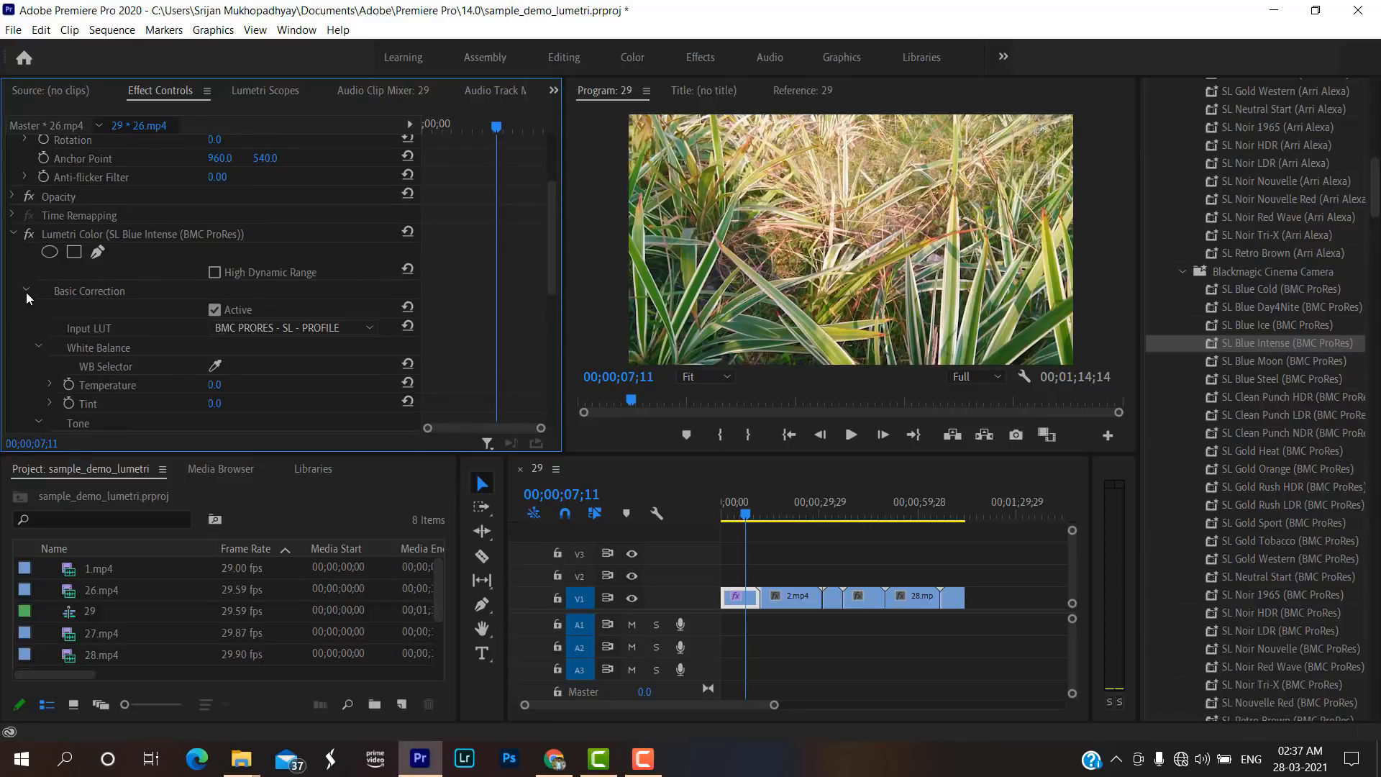
scroll(26, 292, down, 4)
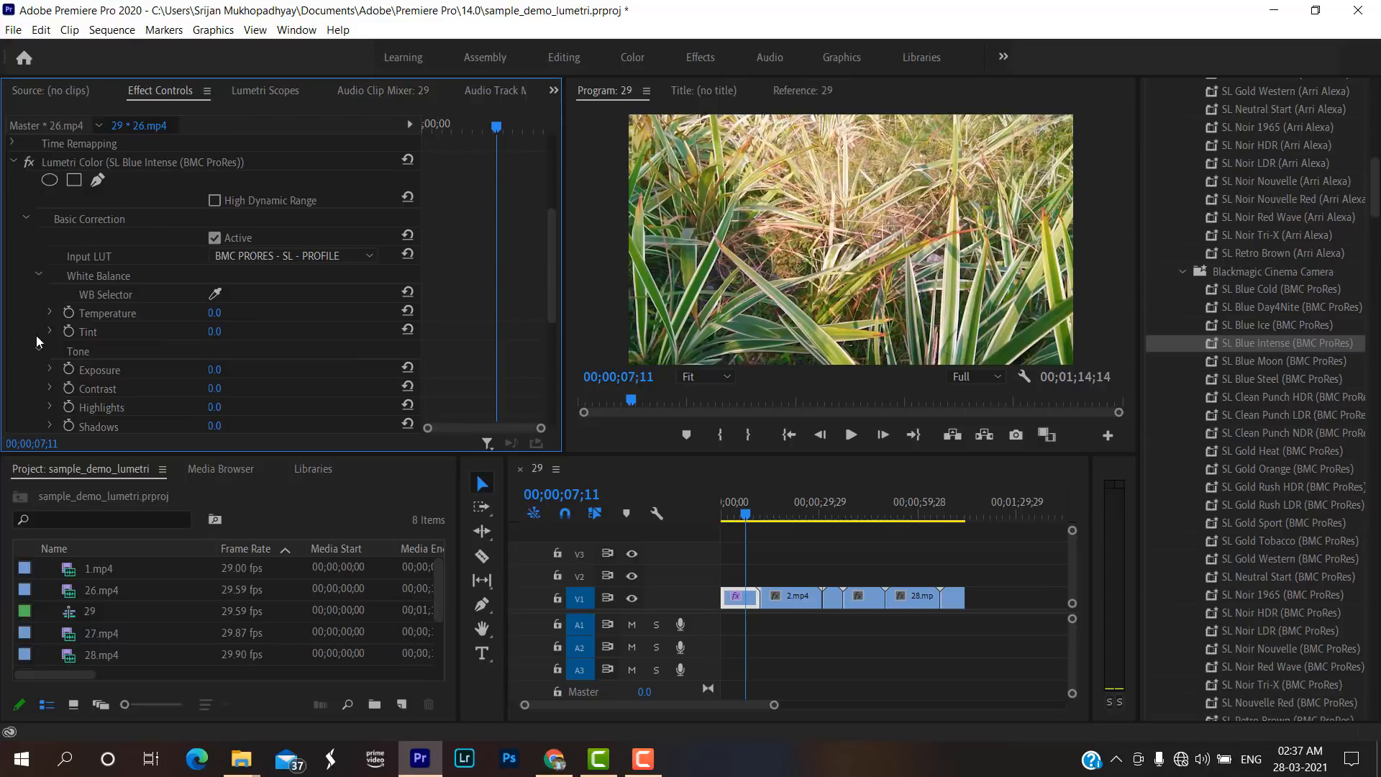
click(50, 332)
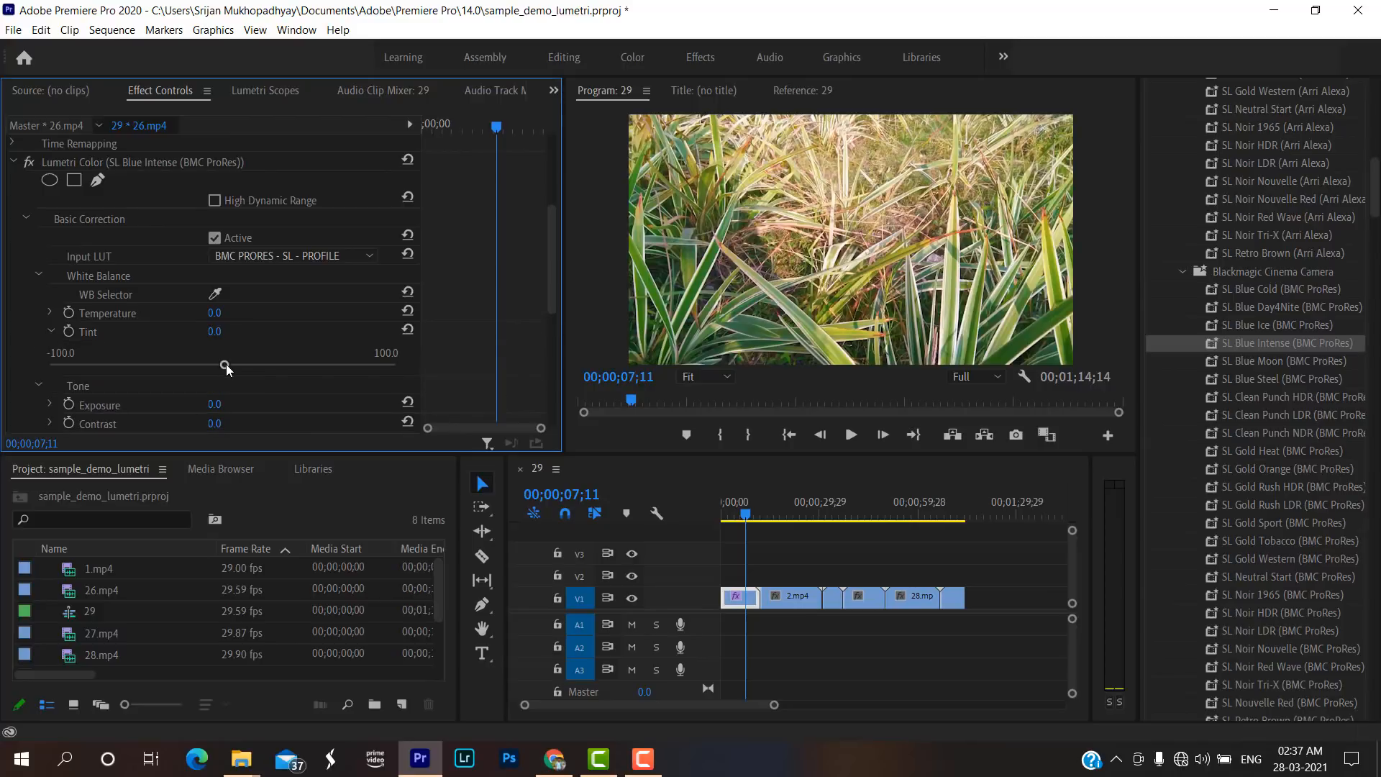
mouse_move(224, 364)
mouse_down()
mouse_move(287, 368)
mouse_move(242, 369)
mouse_up()
drag(207, 363, 205, 364)
scroll(161, 364, down, 2)
scroll(65, 289, up, 2)
click(39, 271)
click(27, 216)
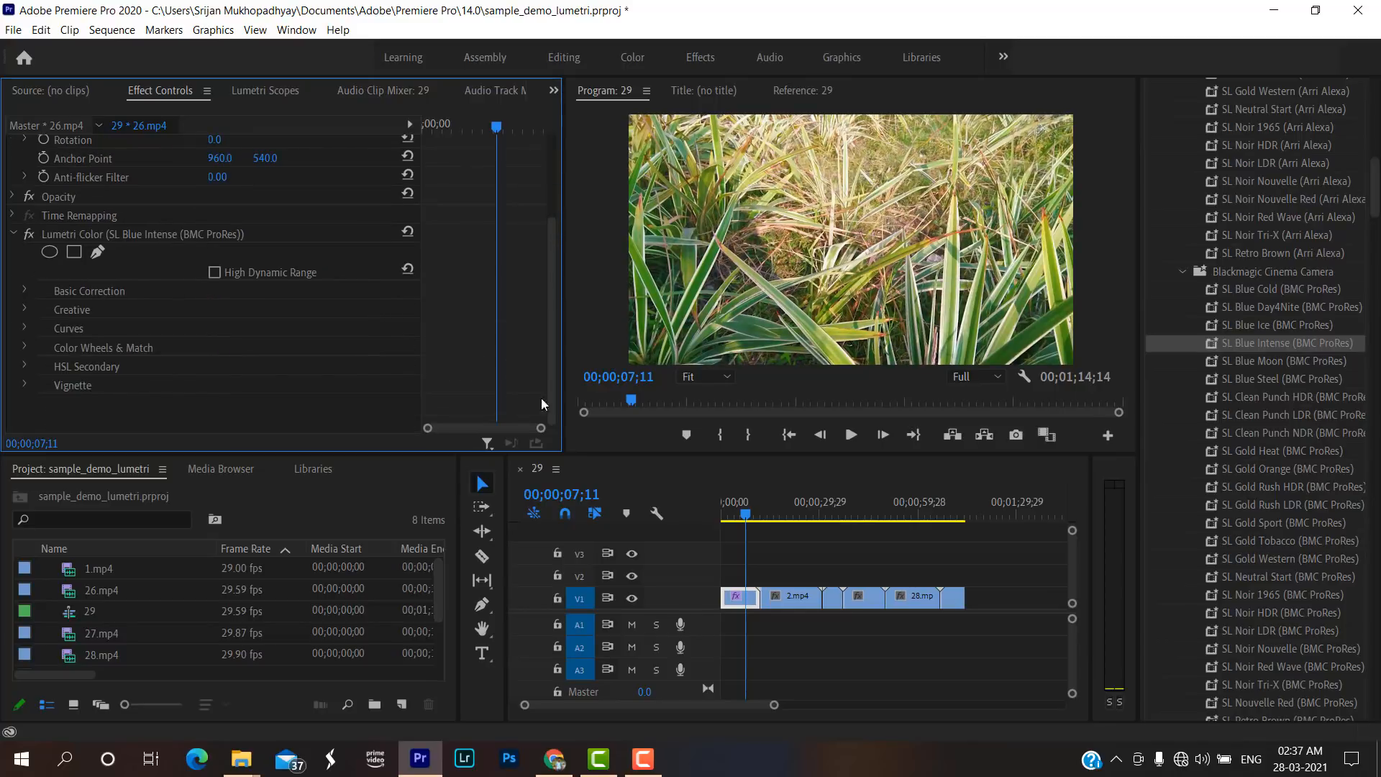
Preview the graded 26.mp4 clip at about four seconds and collapse its Lumetri Color effect.
mouse_move(741, 515)
mouse_down()
mouse_move(903, 508)
mouse_move(692, 507)
mouse_move(734, 502)
mouse_up()
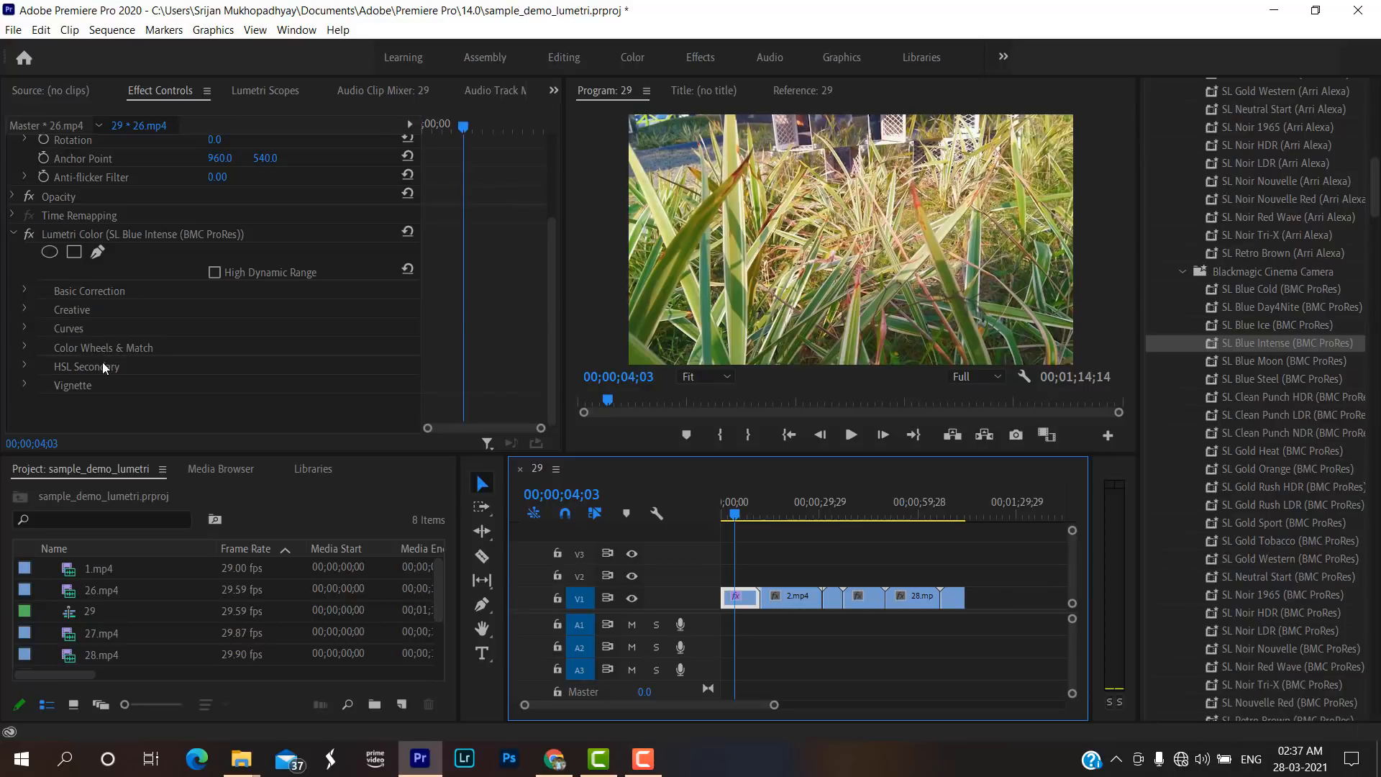
scroll(52, 298, up, 1)
click(15, 271)
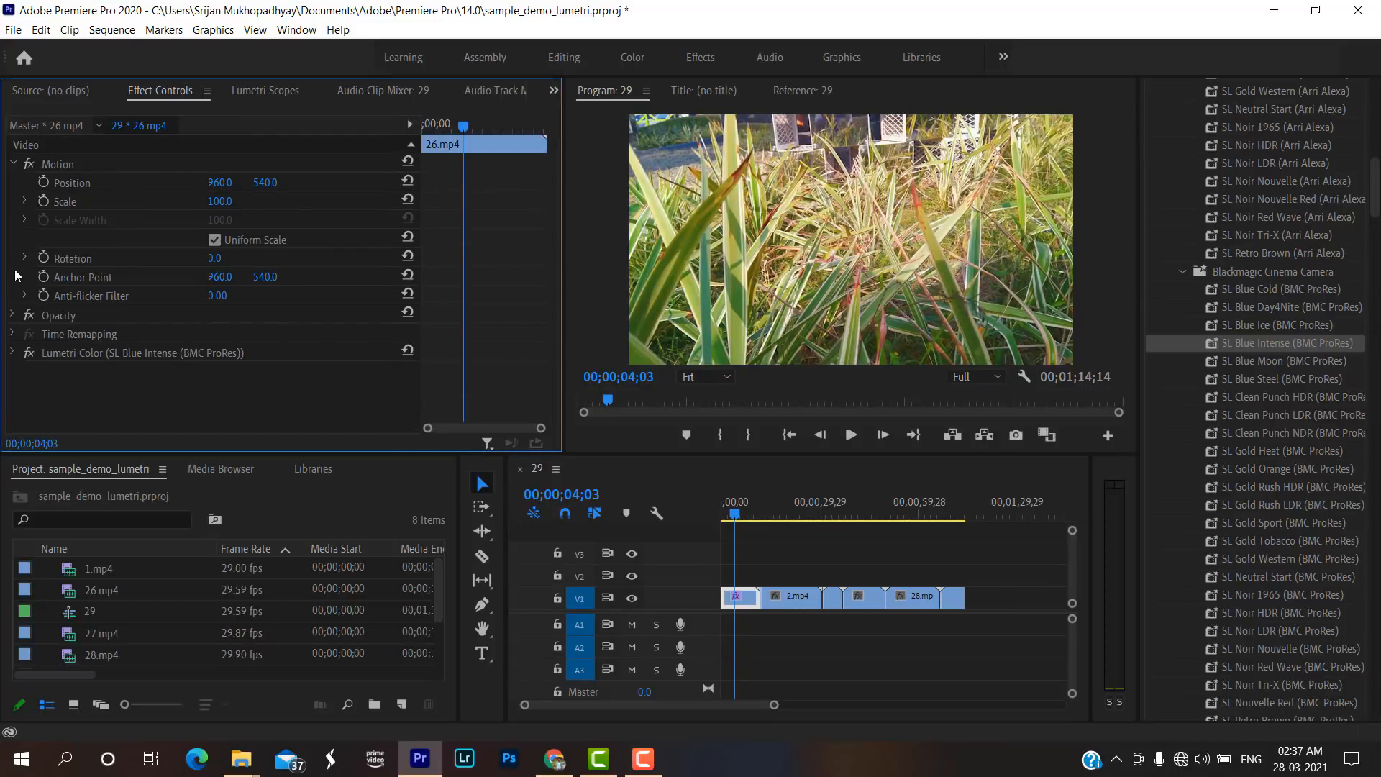
Copy the adjusted Lumetri Color effect from the 26.mp4 clip and paste it onto all the other clips on V1.
click(113, 353)
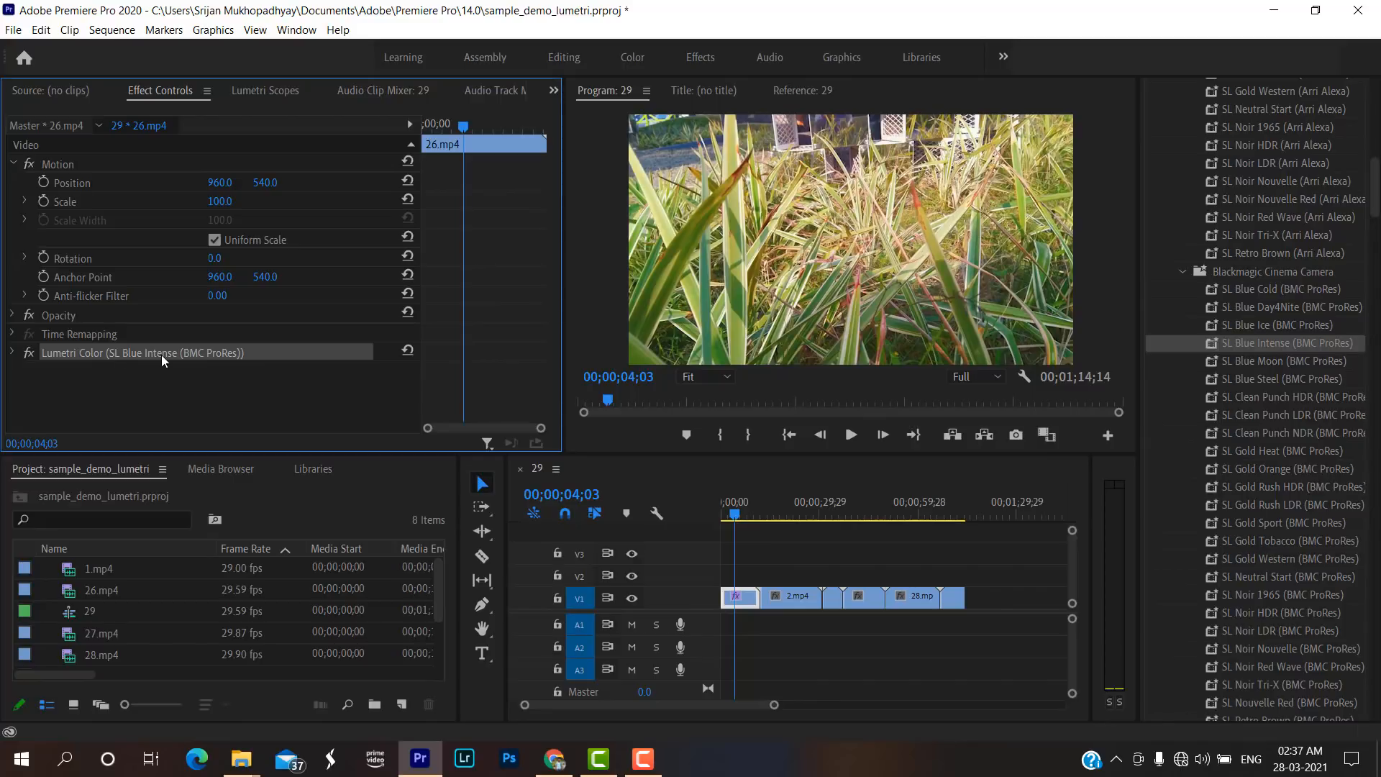
click(13, 350)
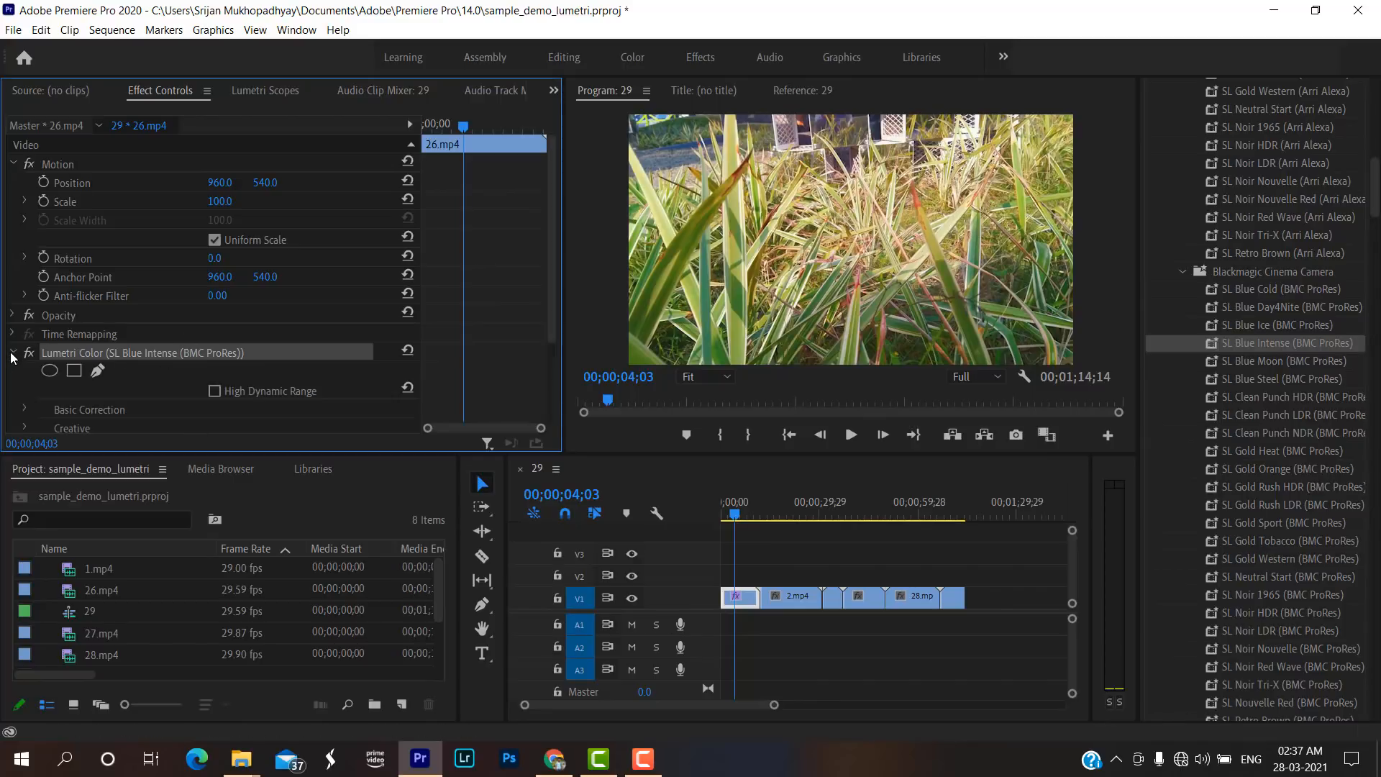
scroll(79, 351, down, 1)
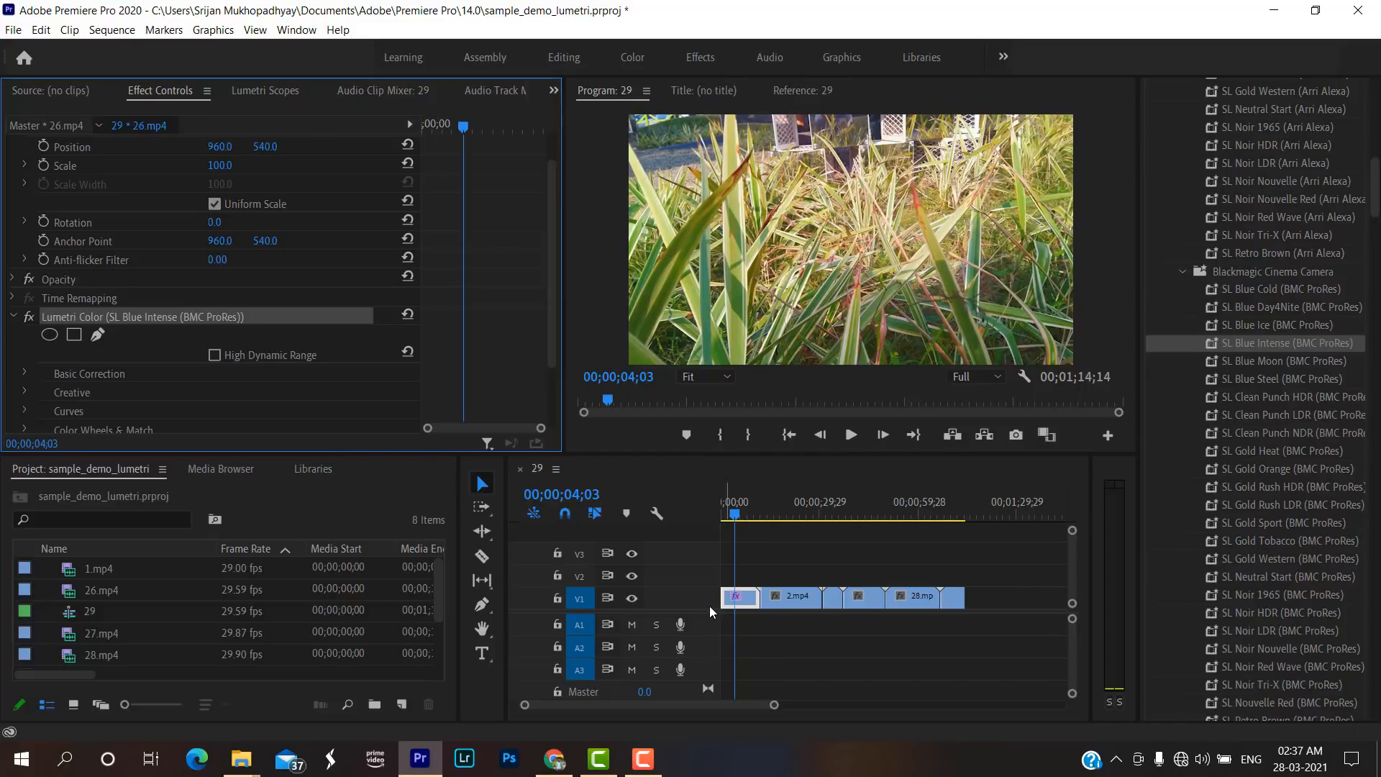
click(19, 317)
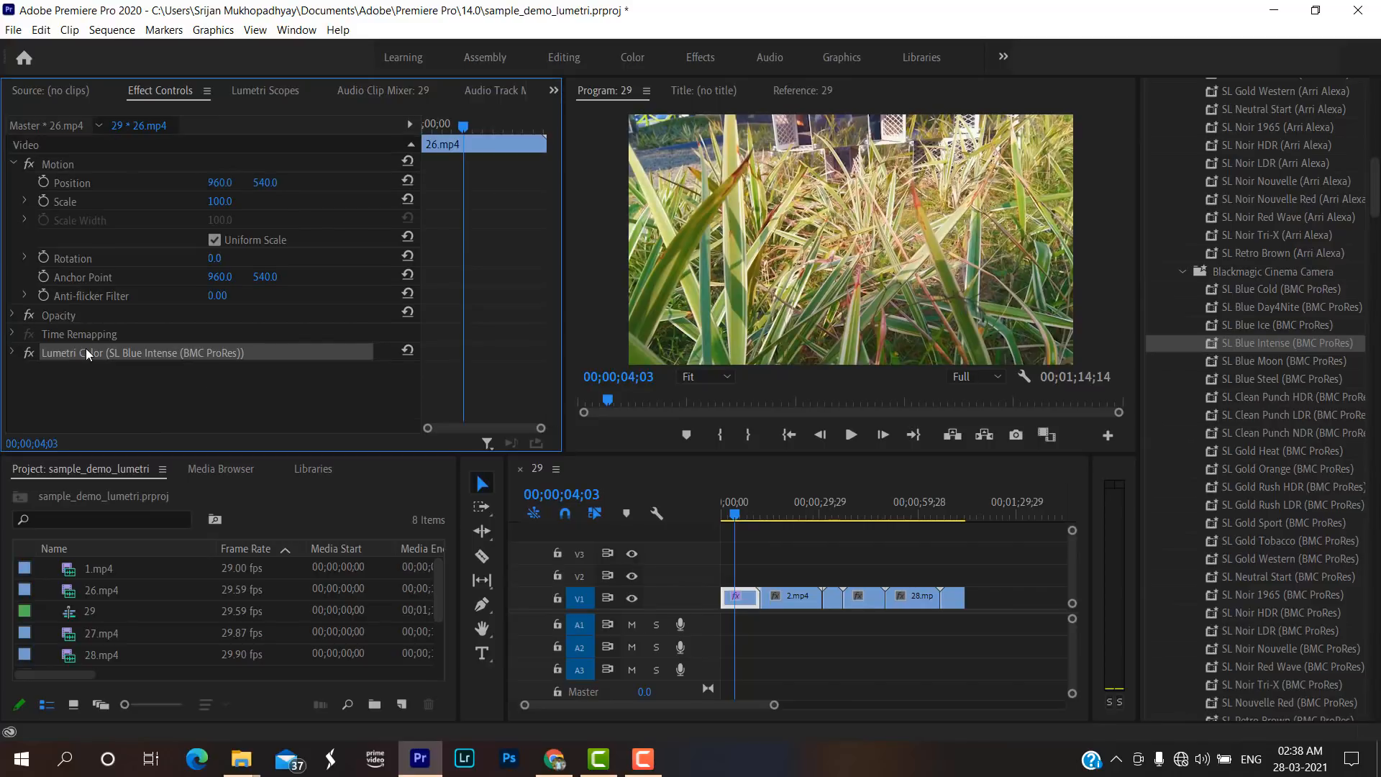
right_click(85, 350)
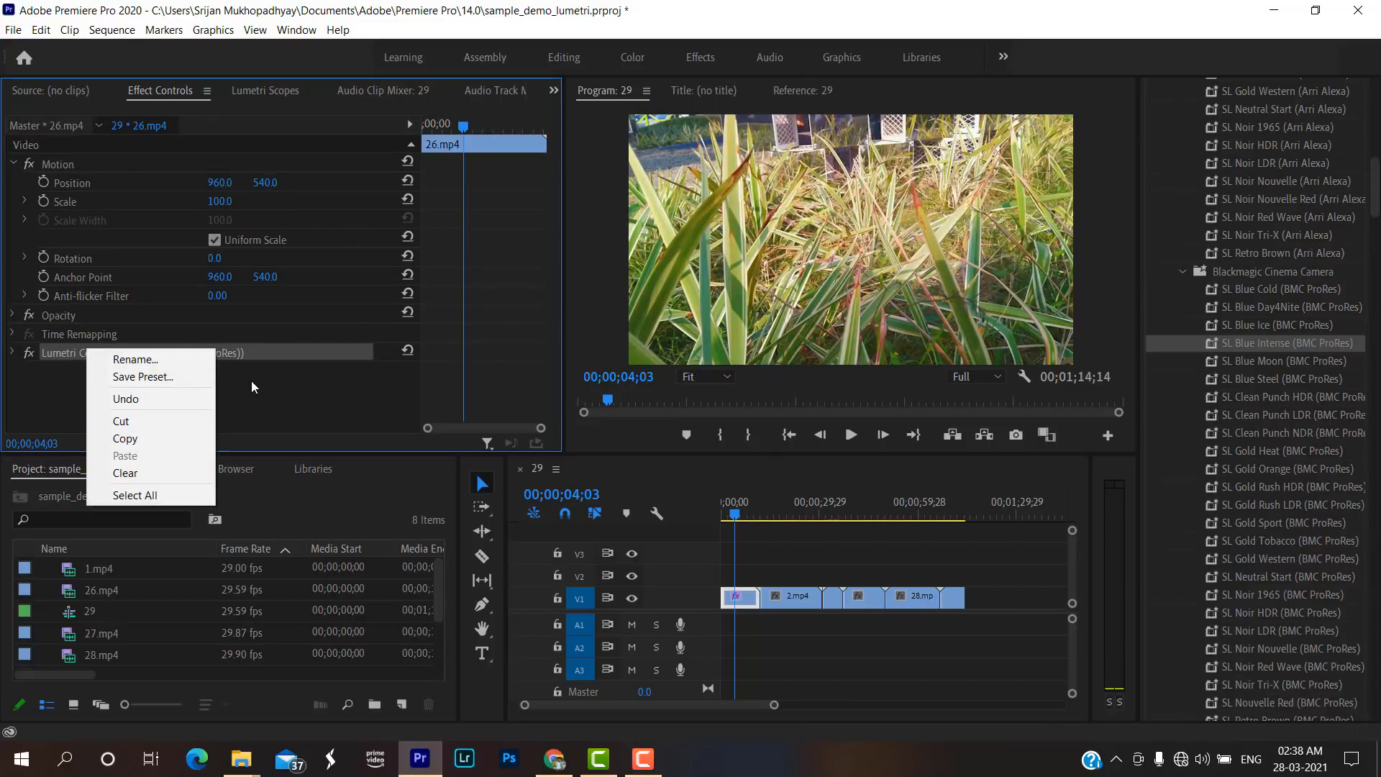
click(267, 358)
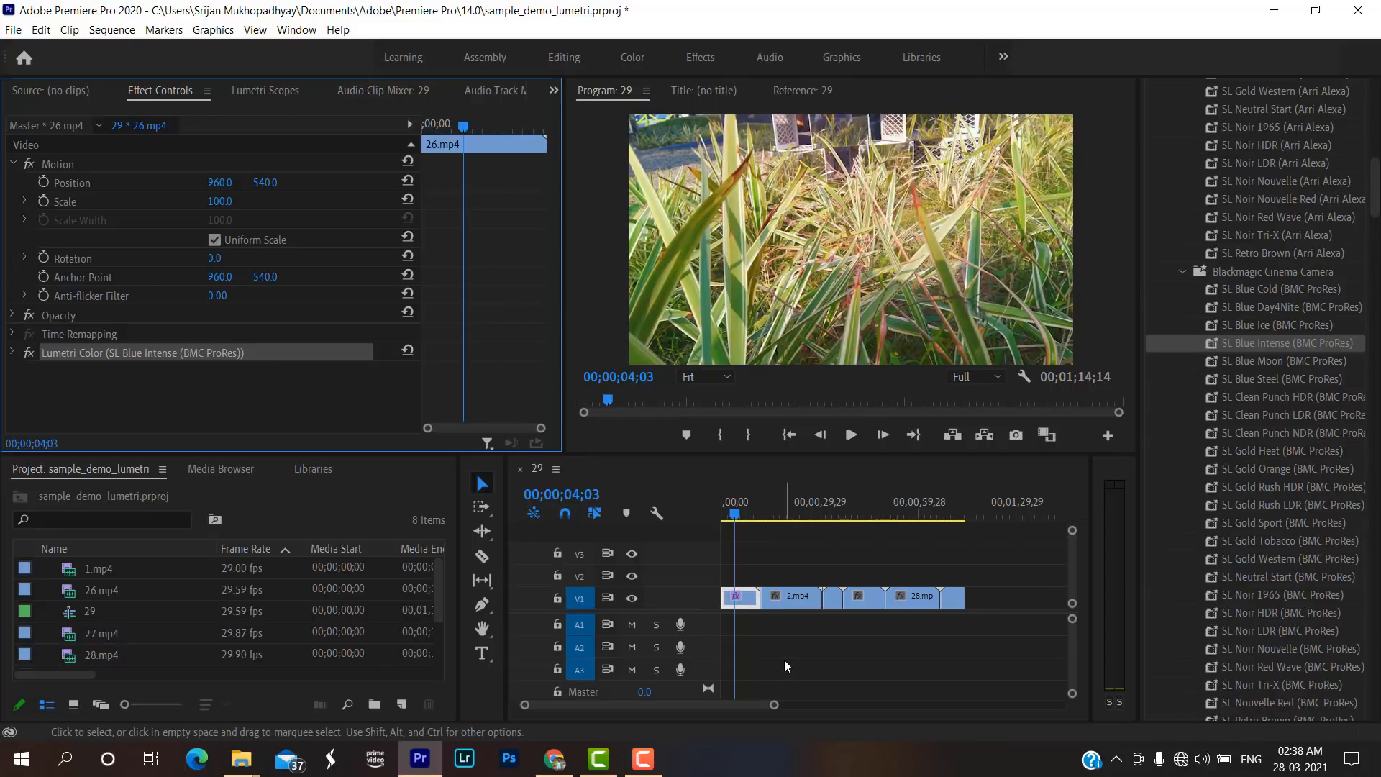
drag(784, 659, 962, 569)
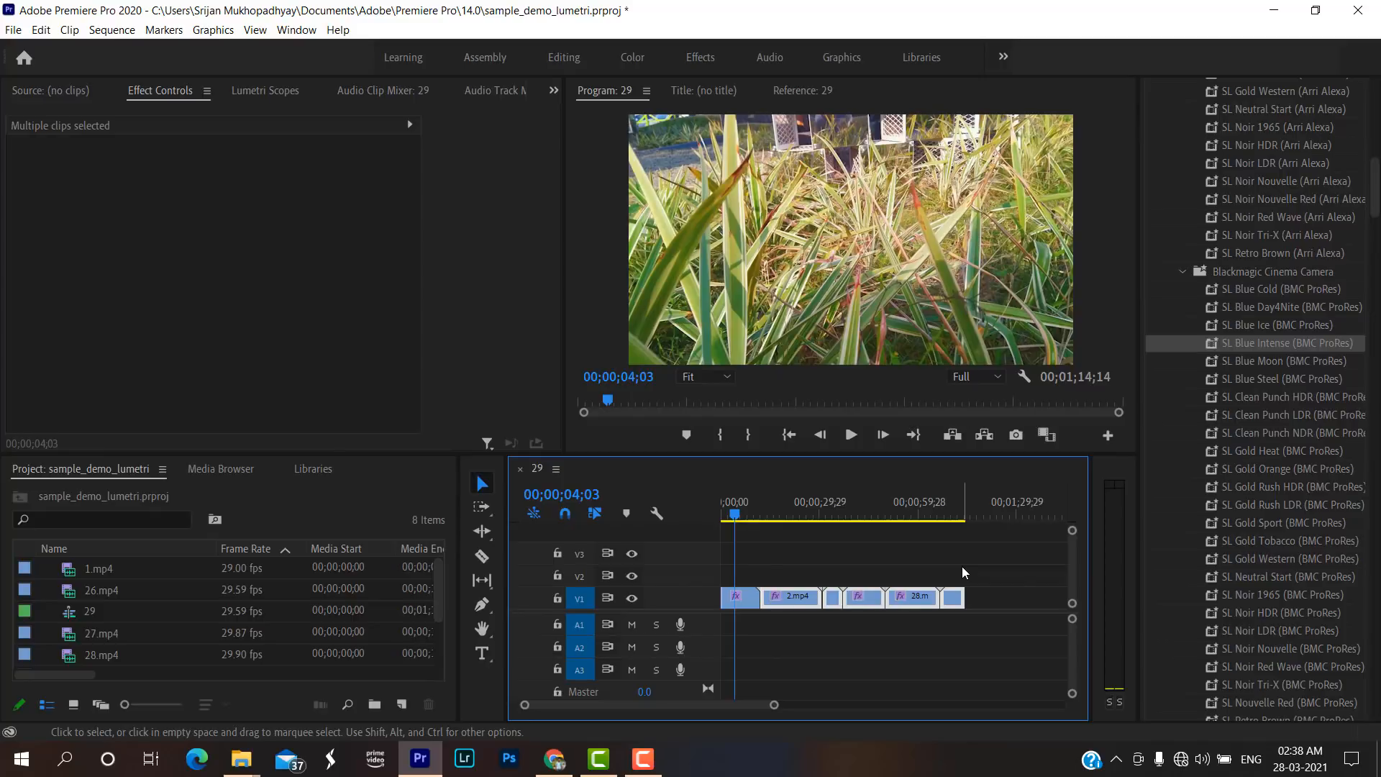
Review the grade across the clips on V1 and play the sequence from its start.
click(788, 498)
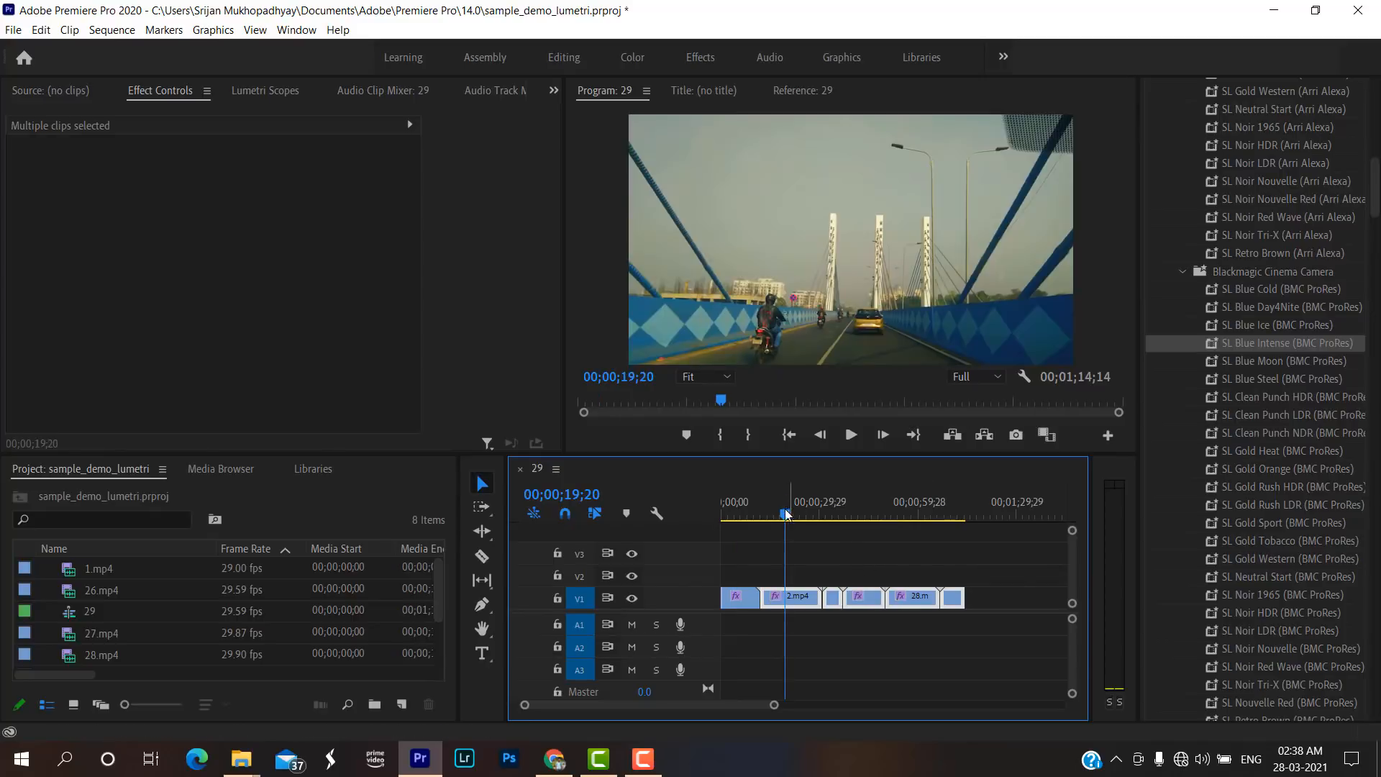
drag(786, 513, 938, 529)
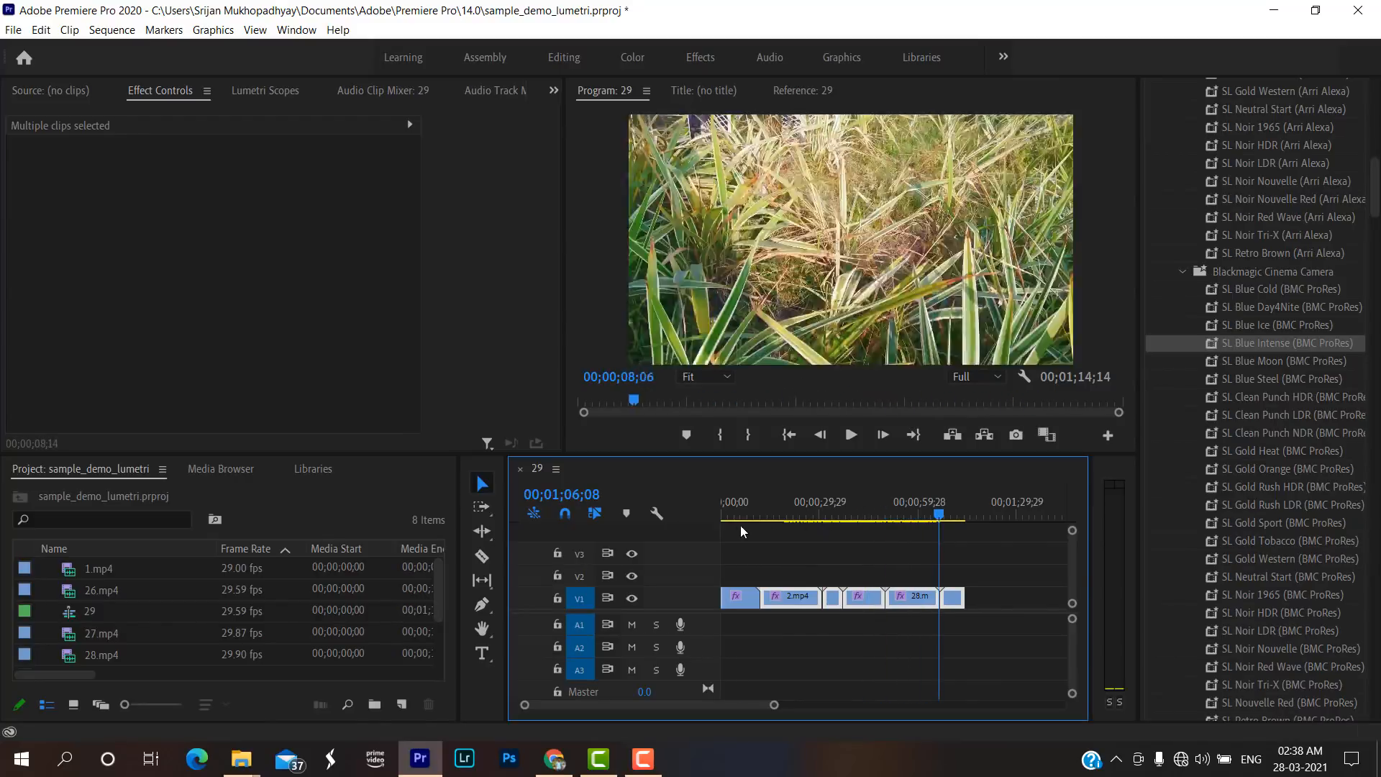
click(720, 528)
key(space)
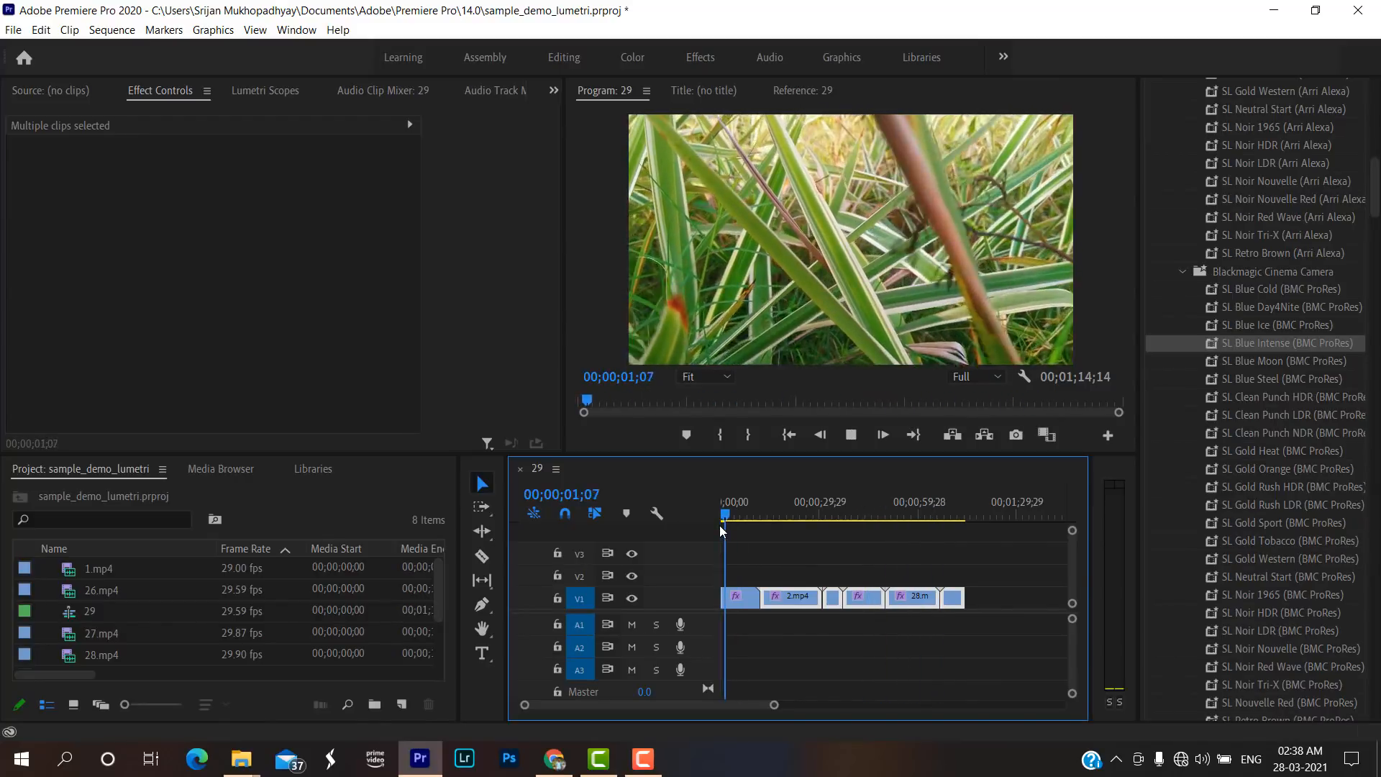
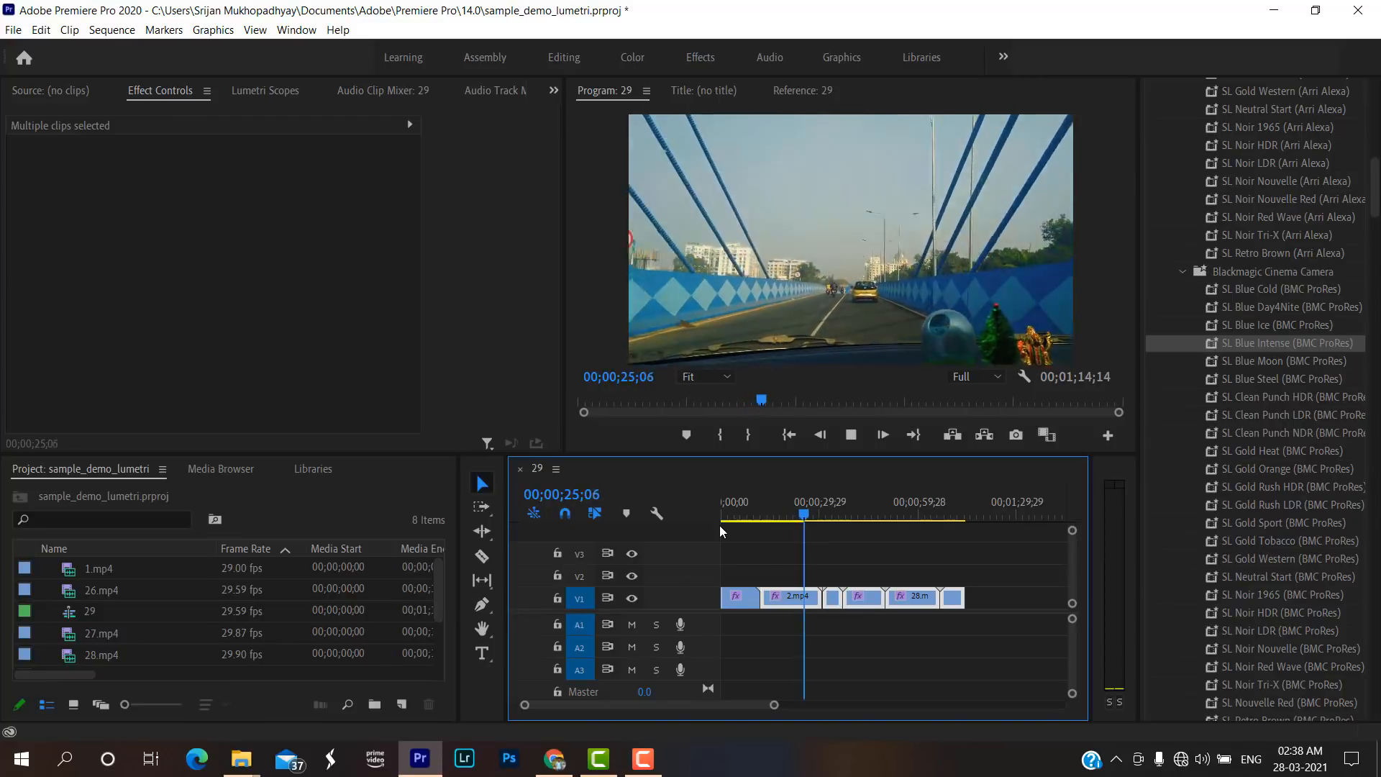
Stop playback, clear the lumetri effects search, and expand the Wipe group of the video transitions.
key(space)
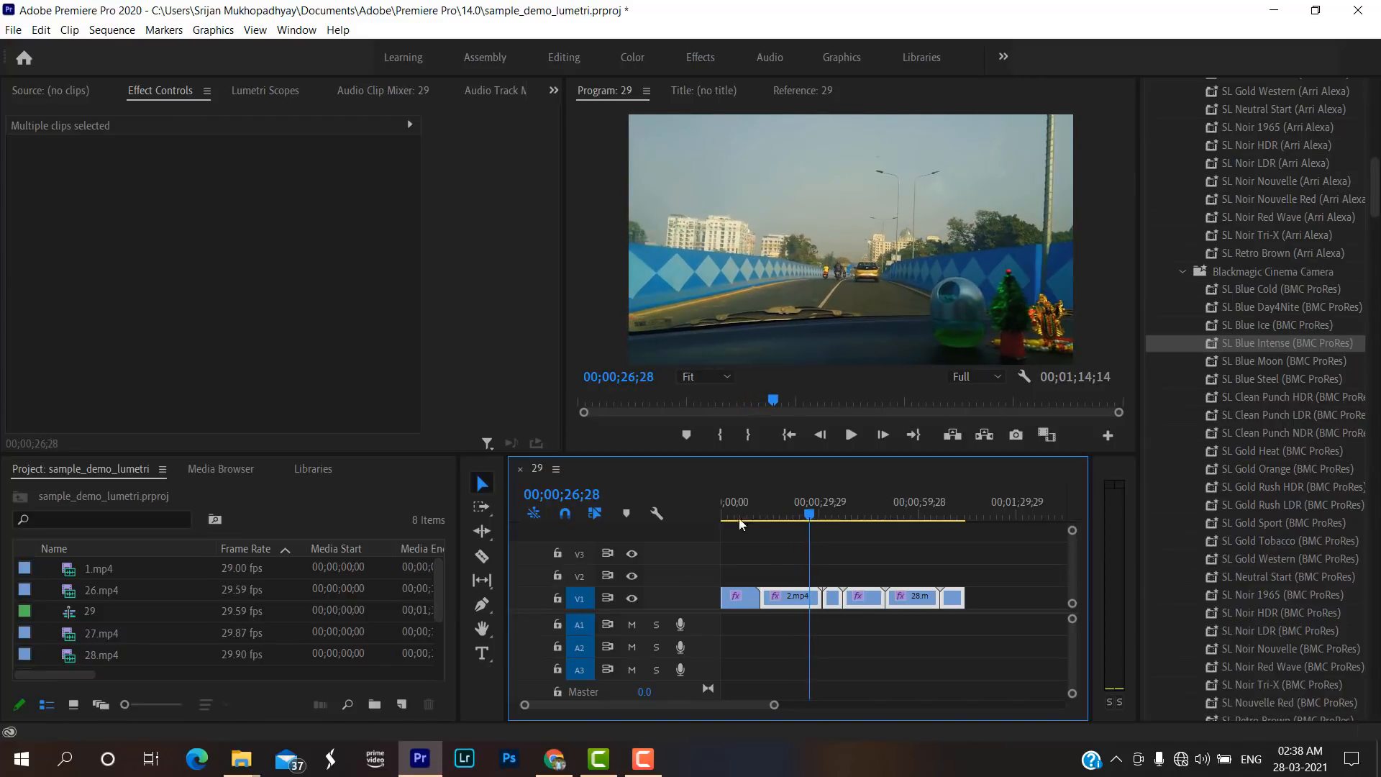
scroll(1282, 612, up, 2)
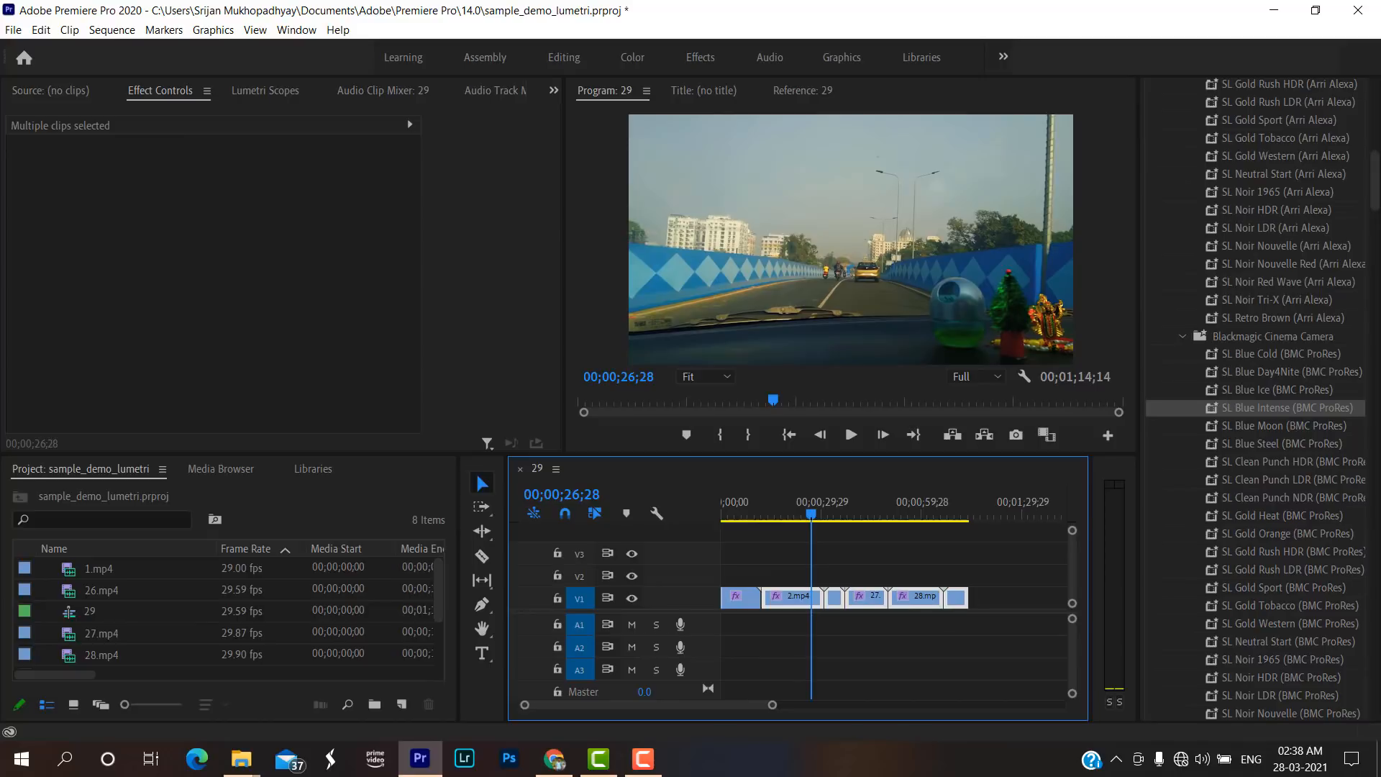
drag(1375, 191, 1377, 117)
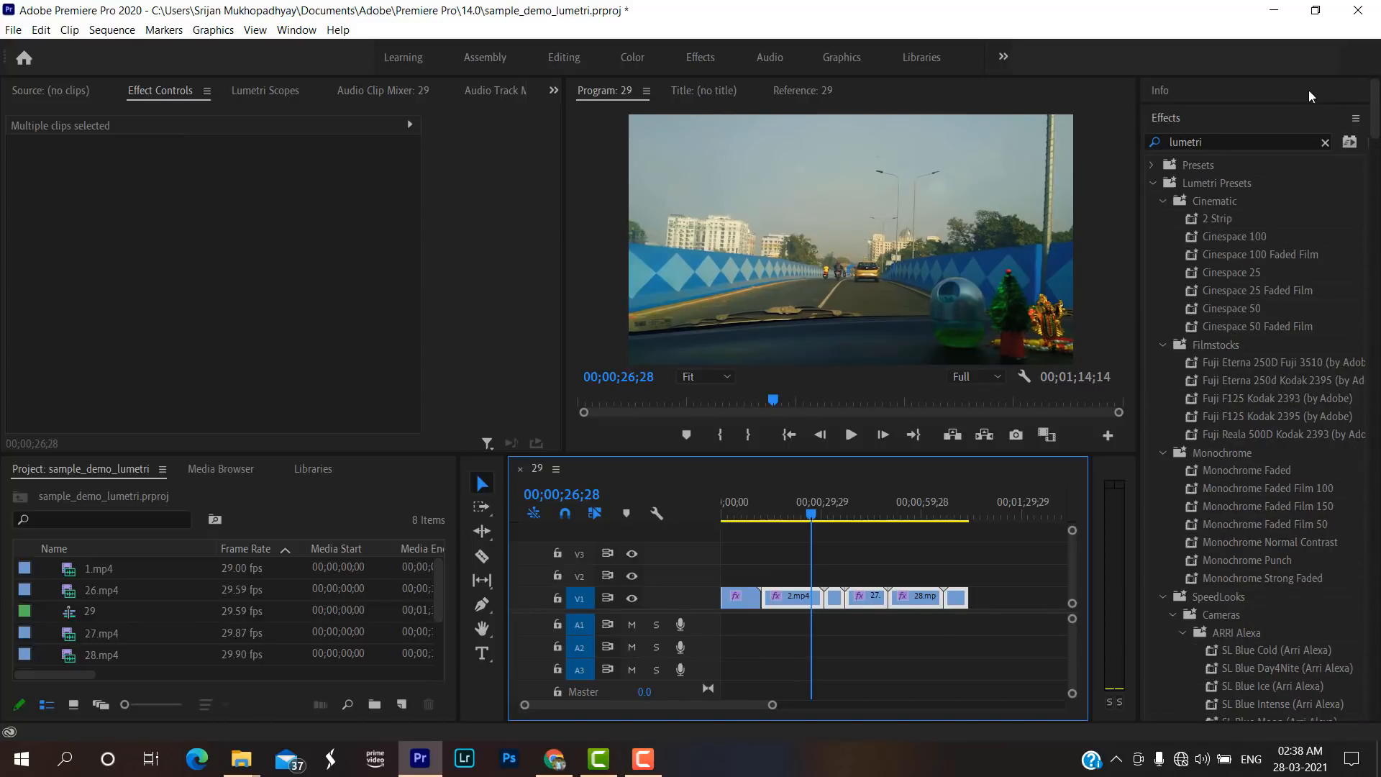
click(1323, 143)
click(1277, 142)
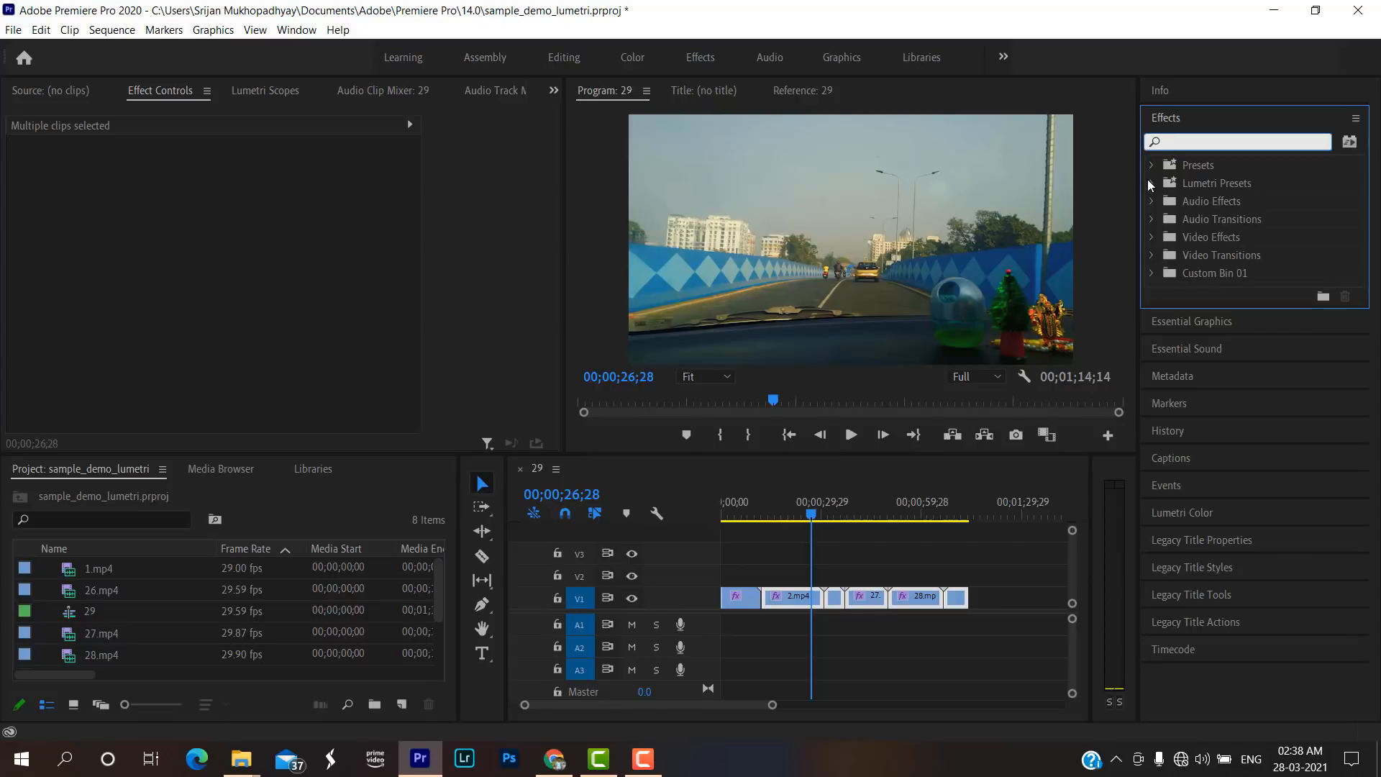
click(1152, 256)
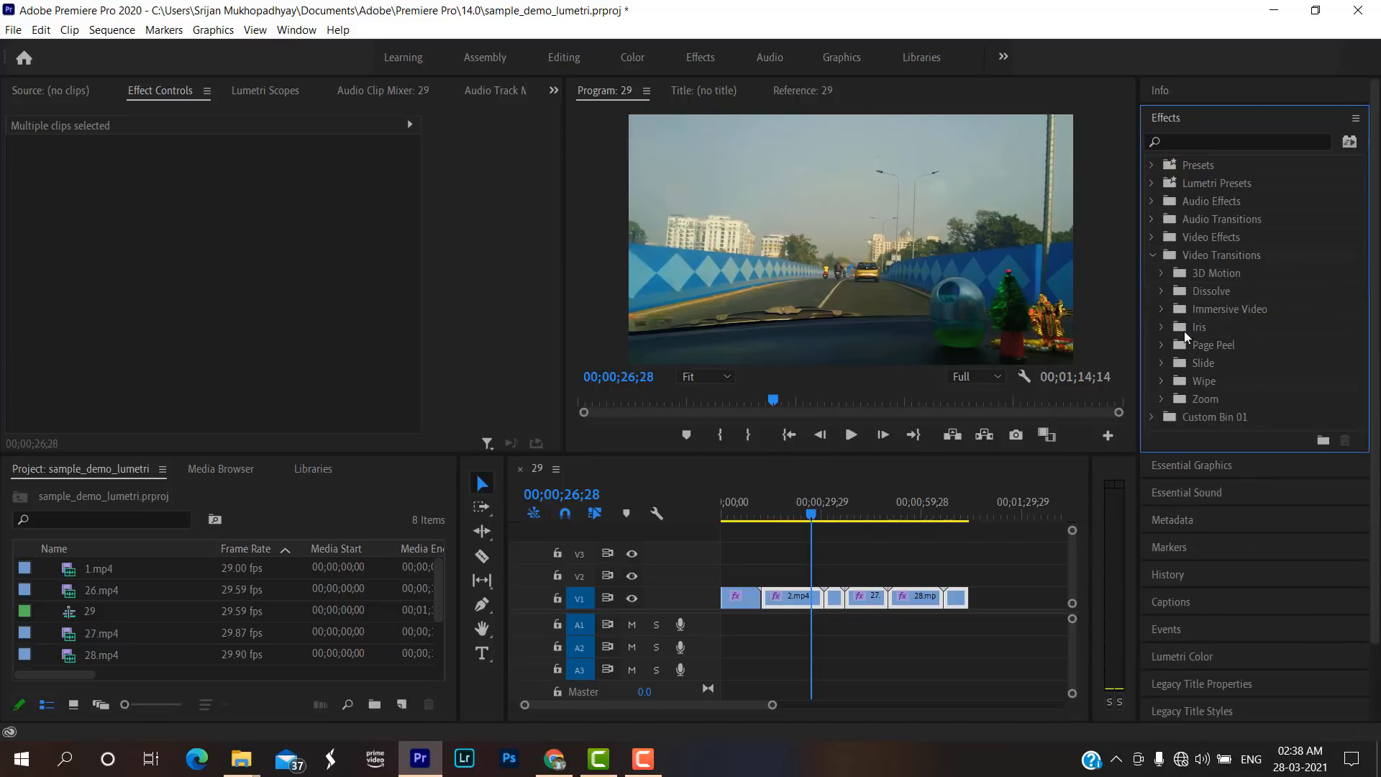
click(1161, 382)
scroll(1215, 401, down, 2)
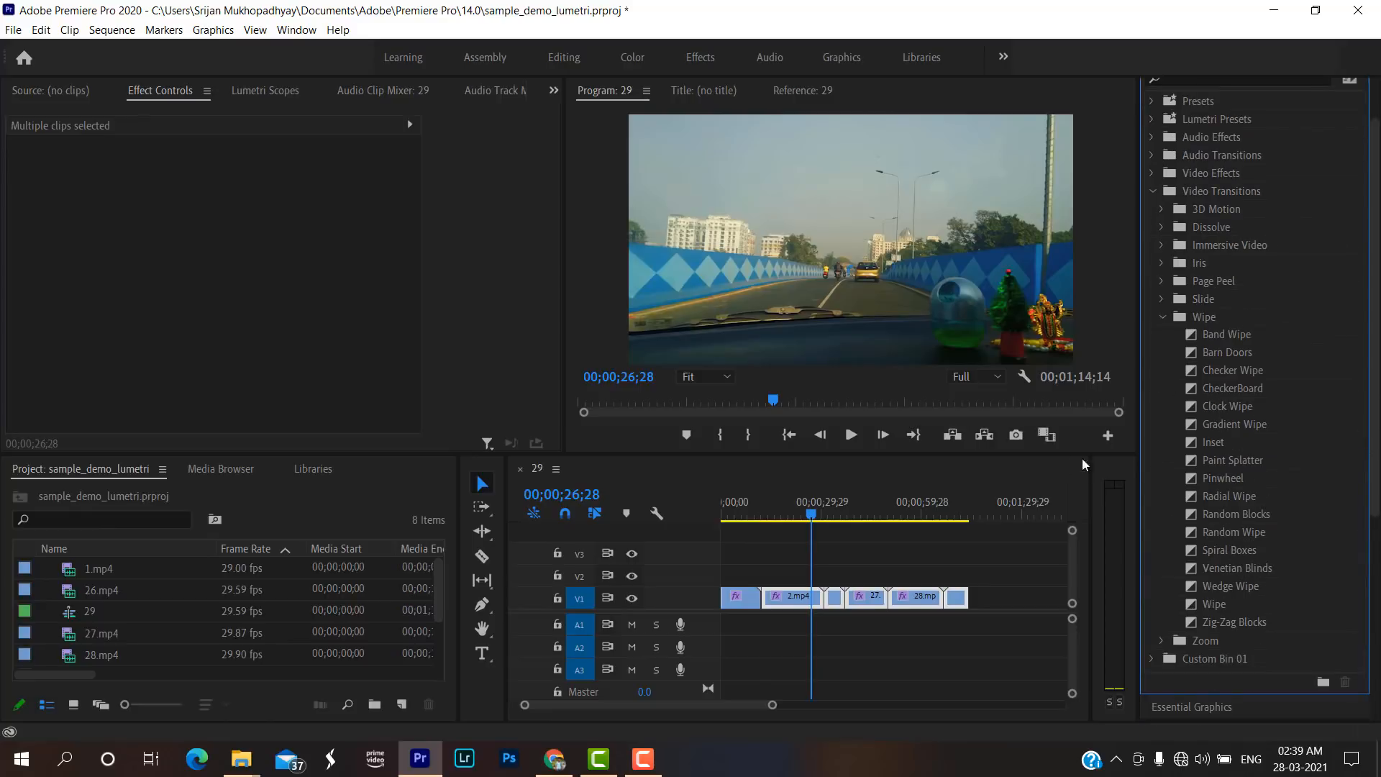
Apply the Random Blocks transition at the cut between 2.mp4 and 38.mp4 on V1, accepting repeated frames.
click(1227, 512)
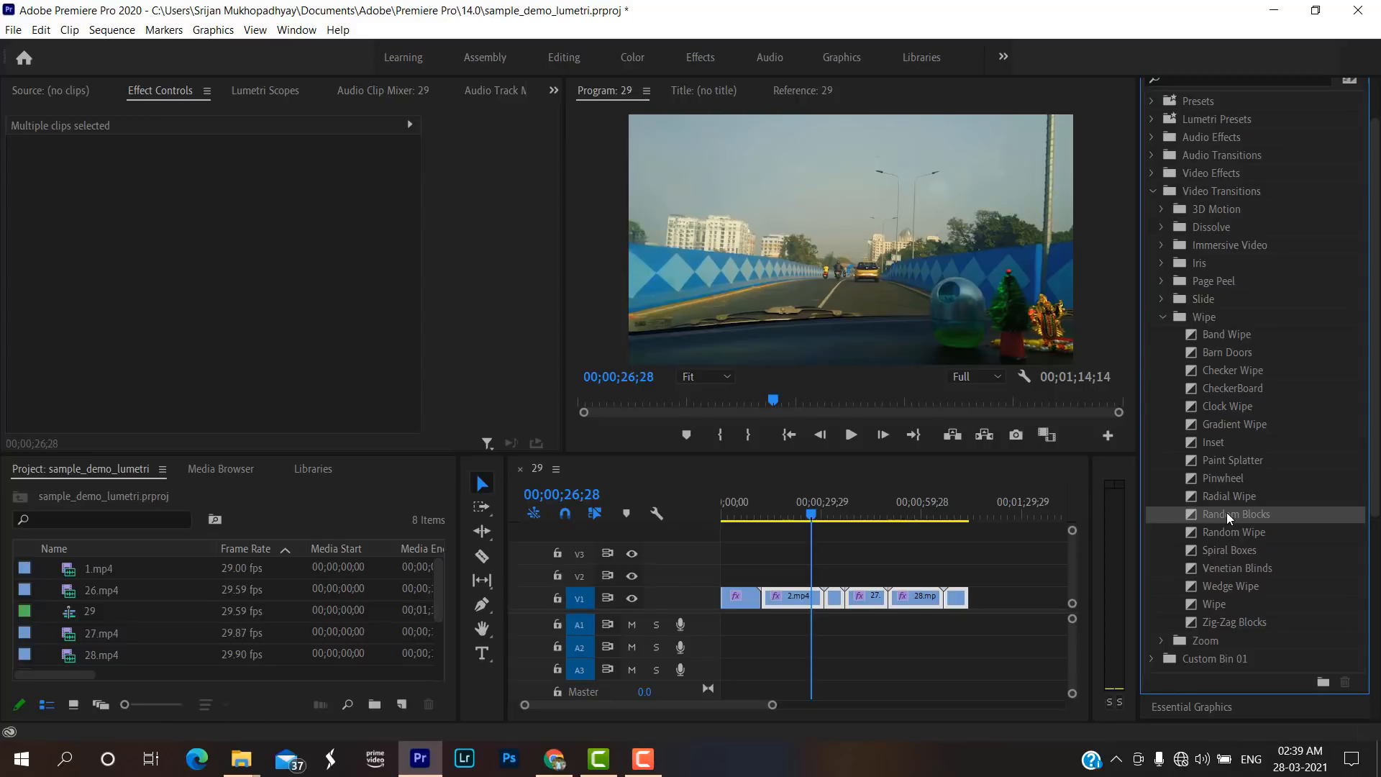
drag(1227, 512, 833, 609)
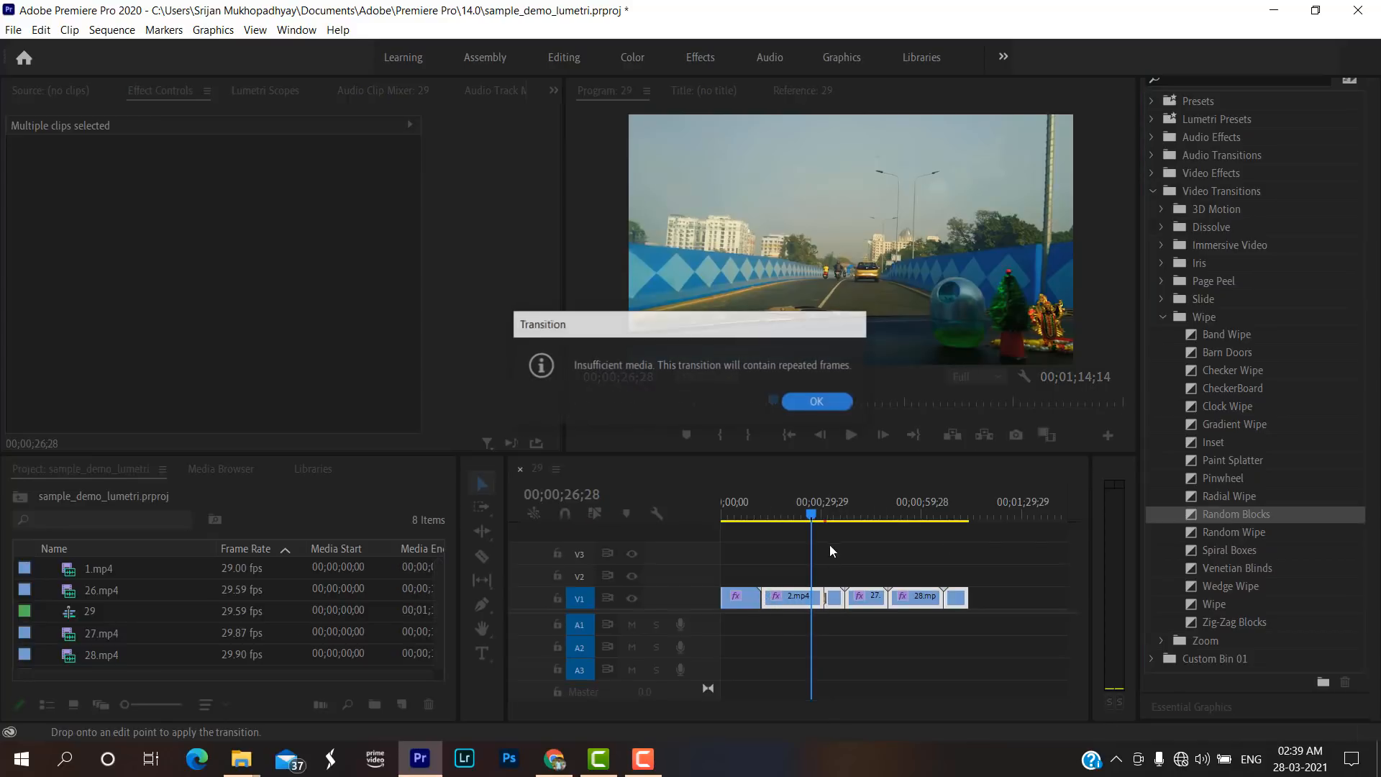
click(821, 407)
Play the sequence across the Random Blocks transition between 2.mp4 and 38.mp4 to check how it looks.
key(space)
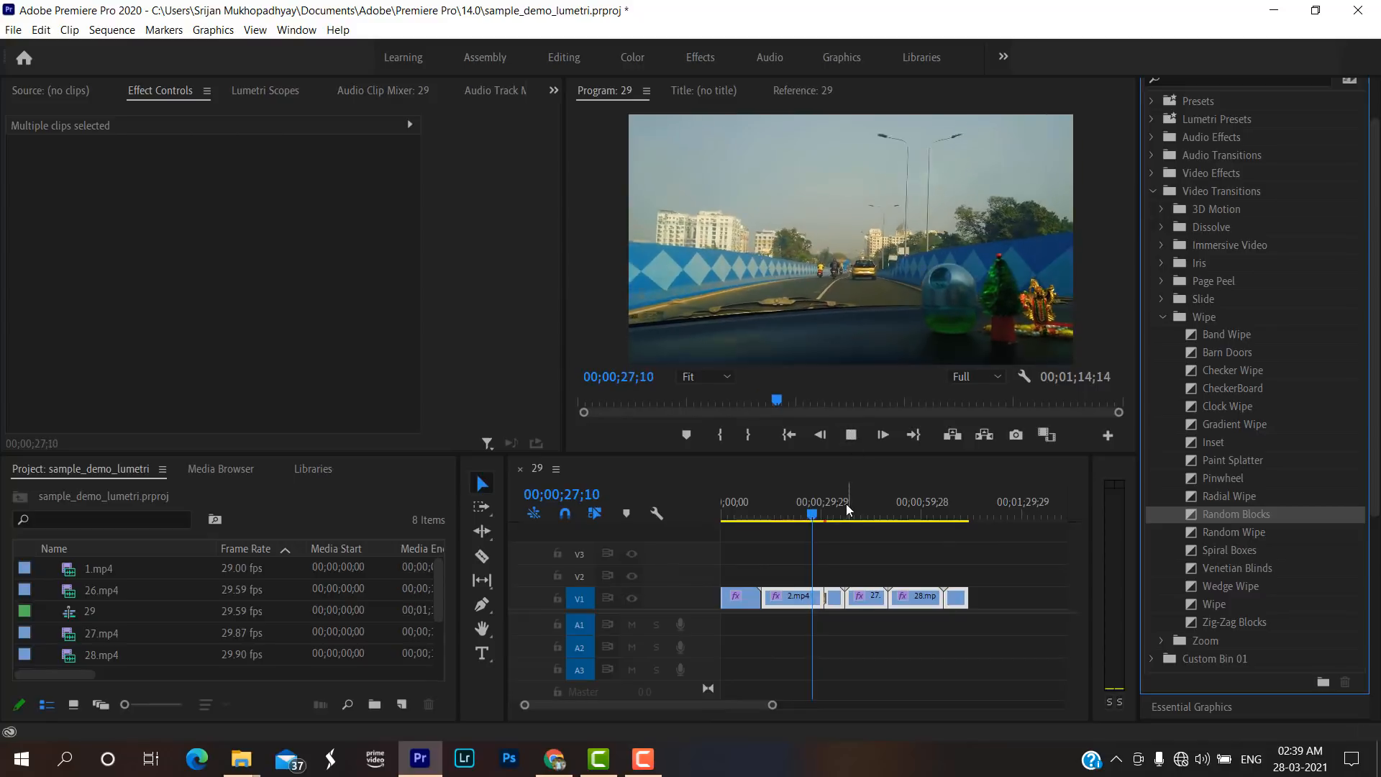
drag(770, 705, 735, 712)
click(901, 510)
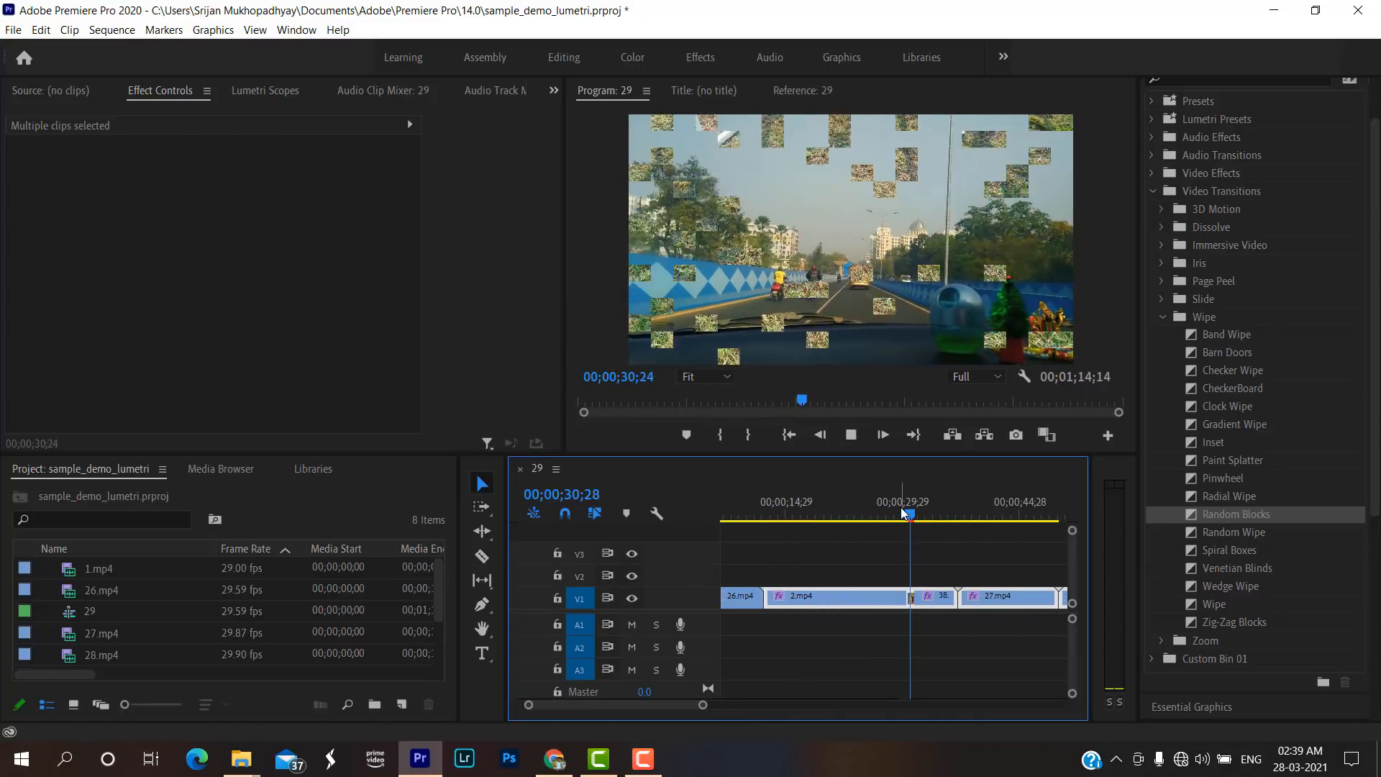
key(space)
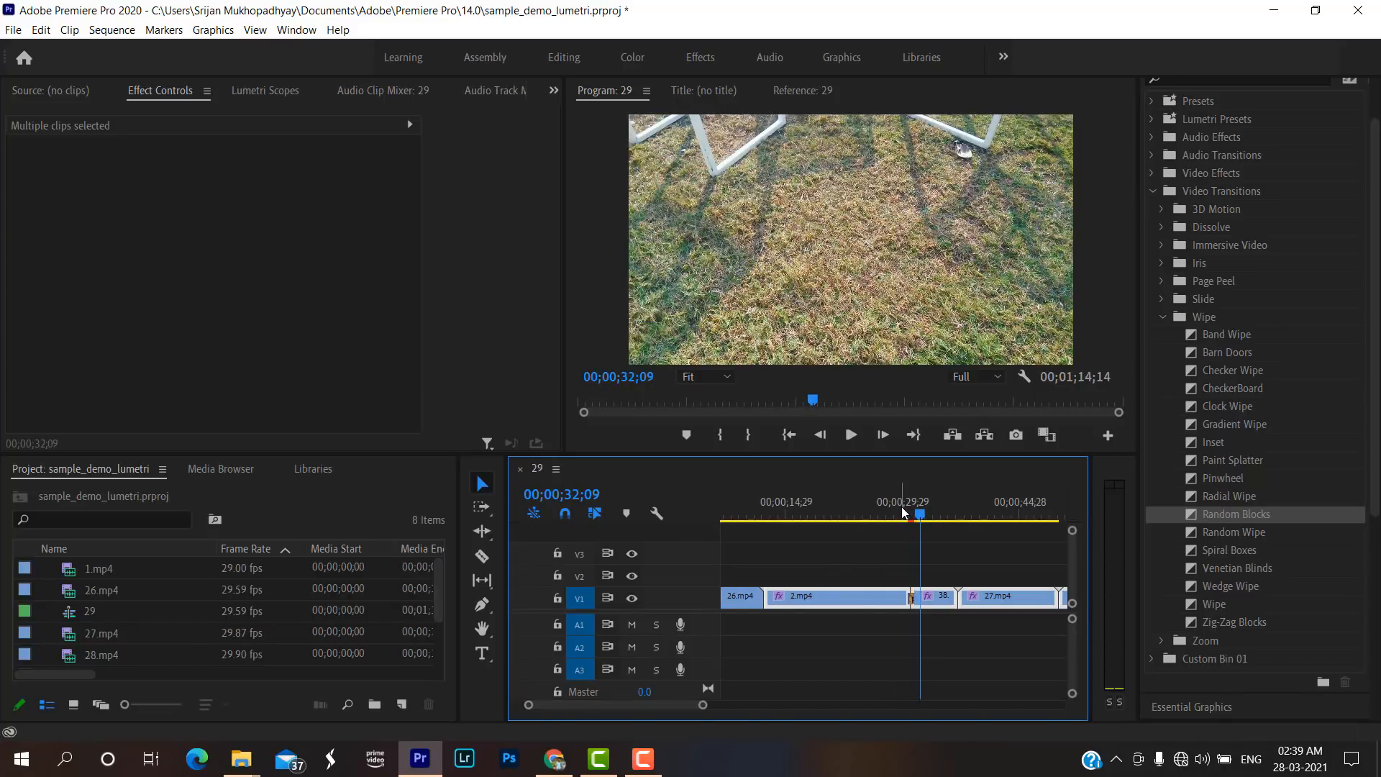
click(999, 376)
click(993, 391)
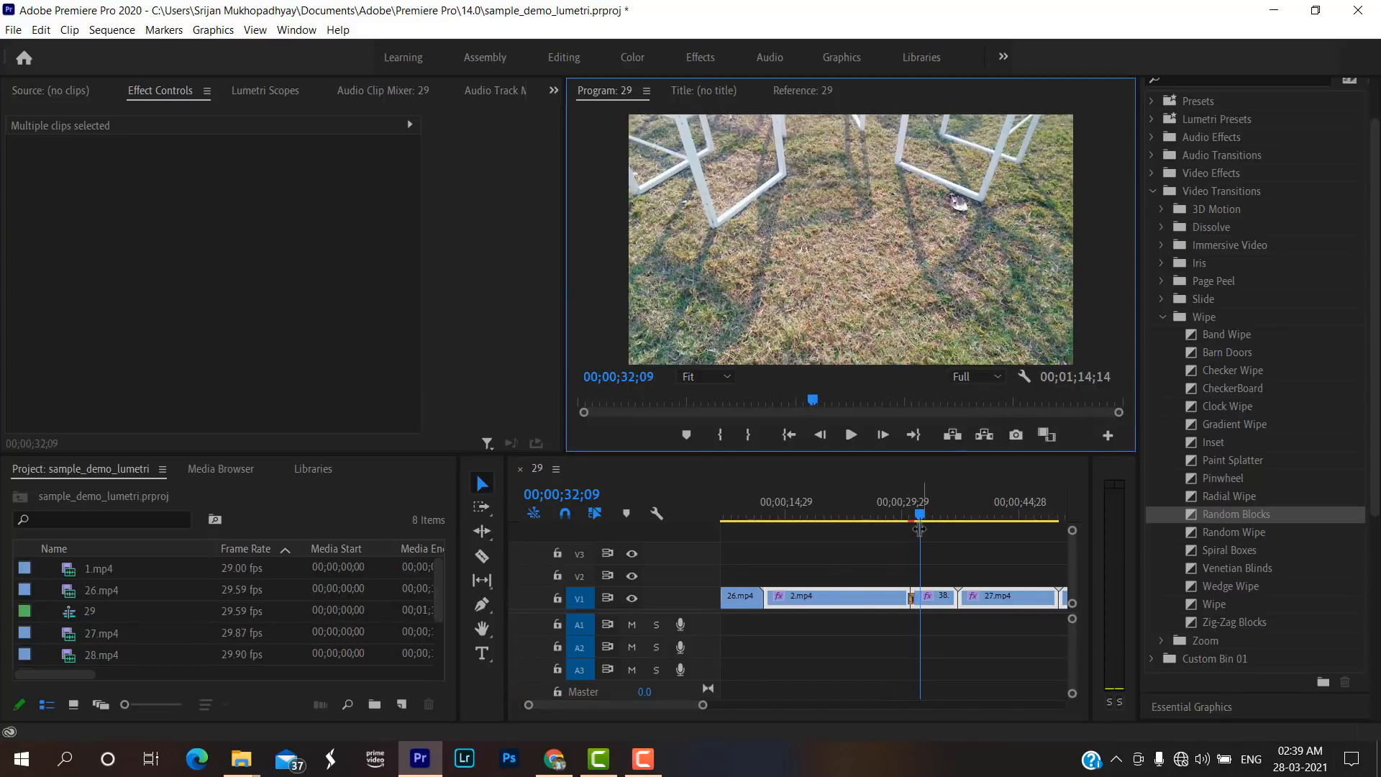
drag(920, 515, 904, 518)
key(space)
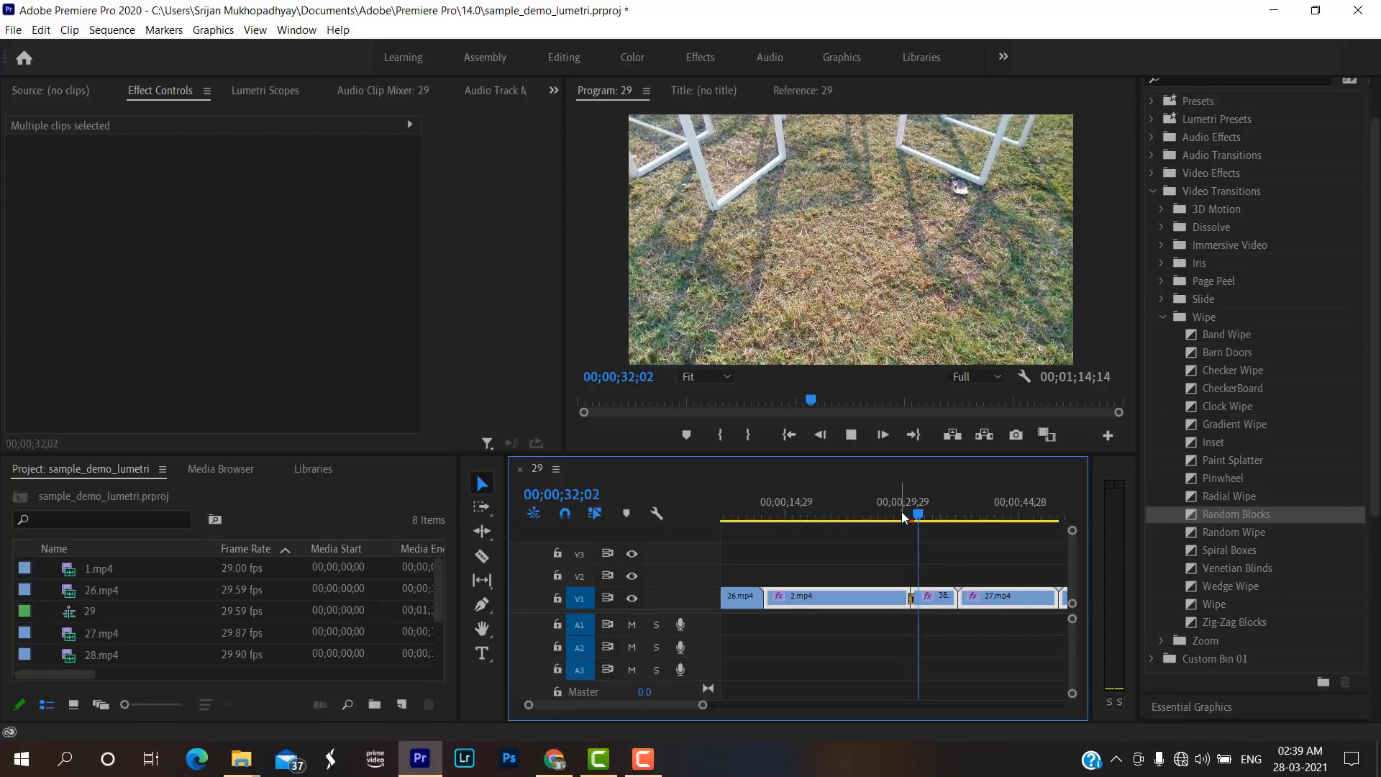
key(space)
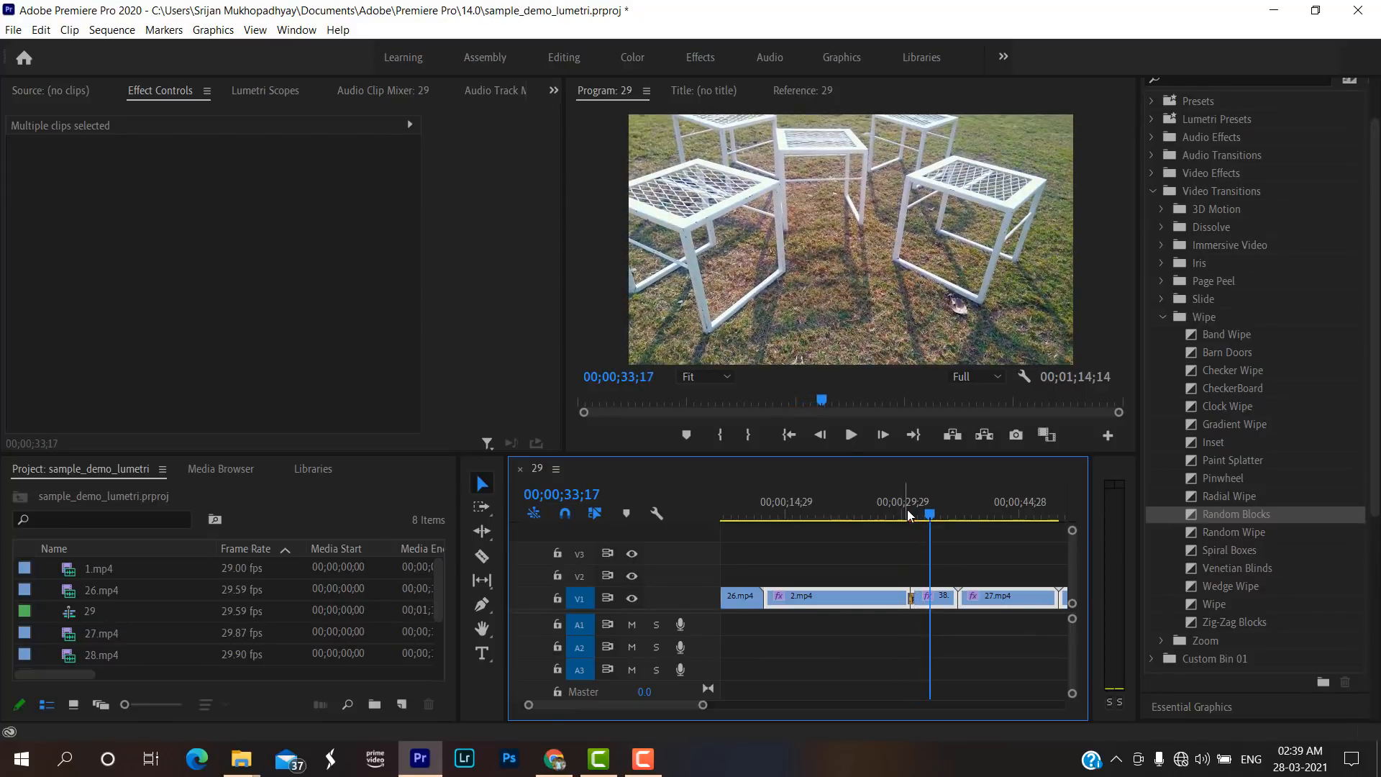
Split the 38.mp4 clip at 00;00;33;01, ripple-delete its opening part, and preview the new cut from 2.mp4.
drag(932, 516, 927, 515)
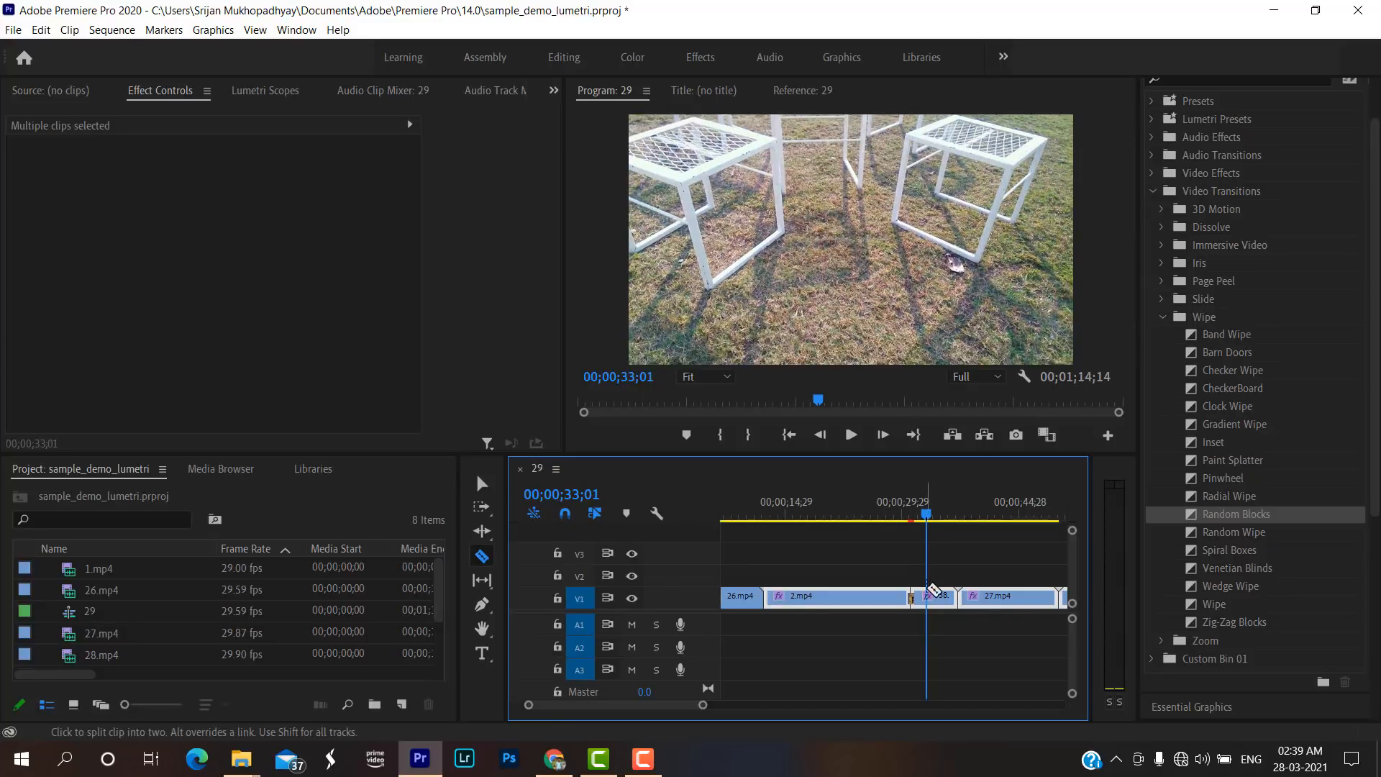
key(v)
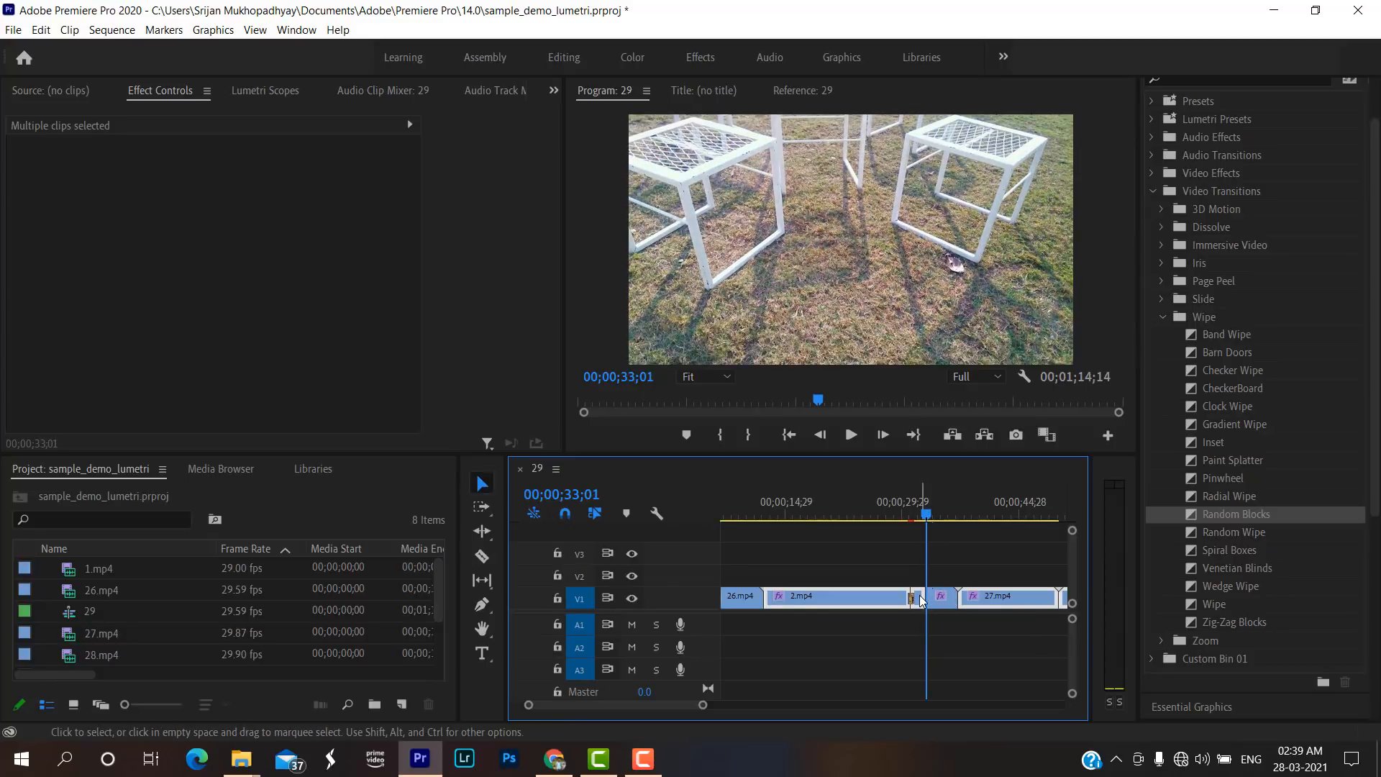
key(Delete)
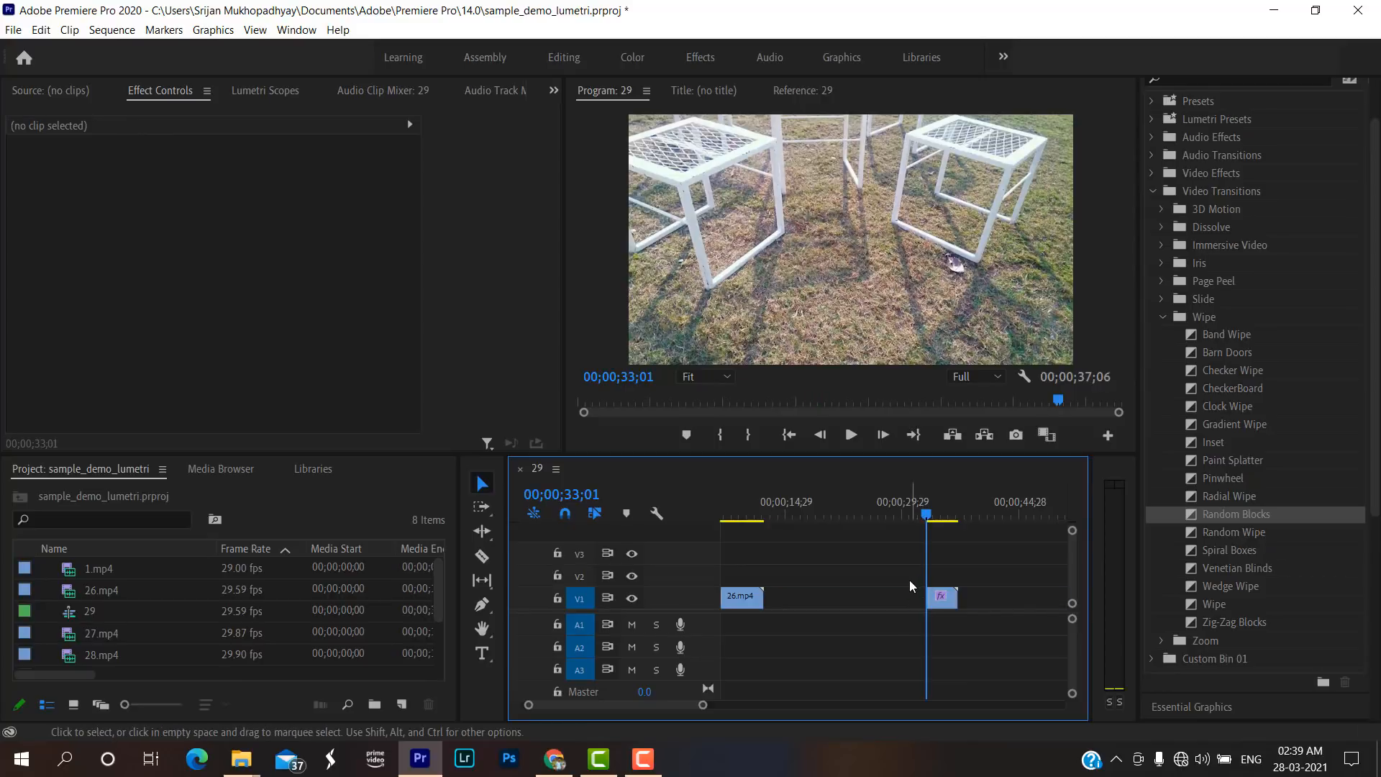
key(ctrl+z)
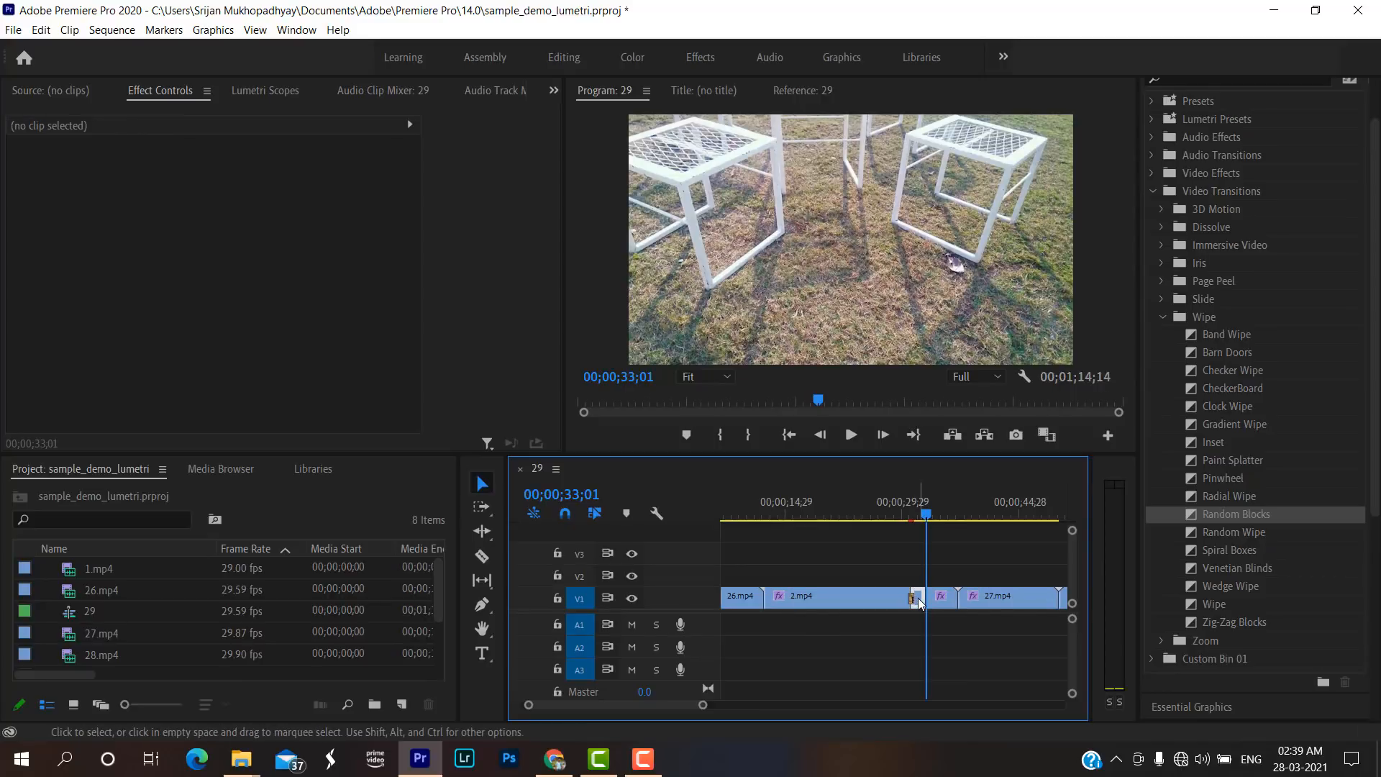
click(917, 598)
key(shift+Delete)
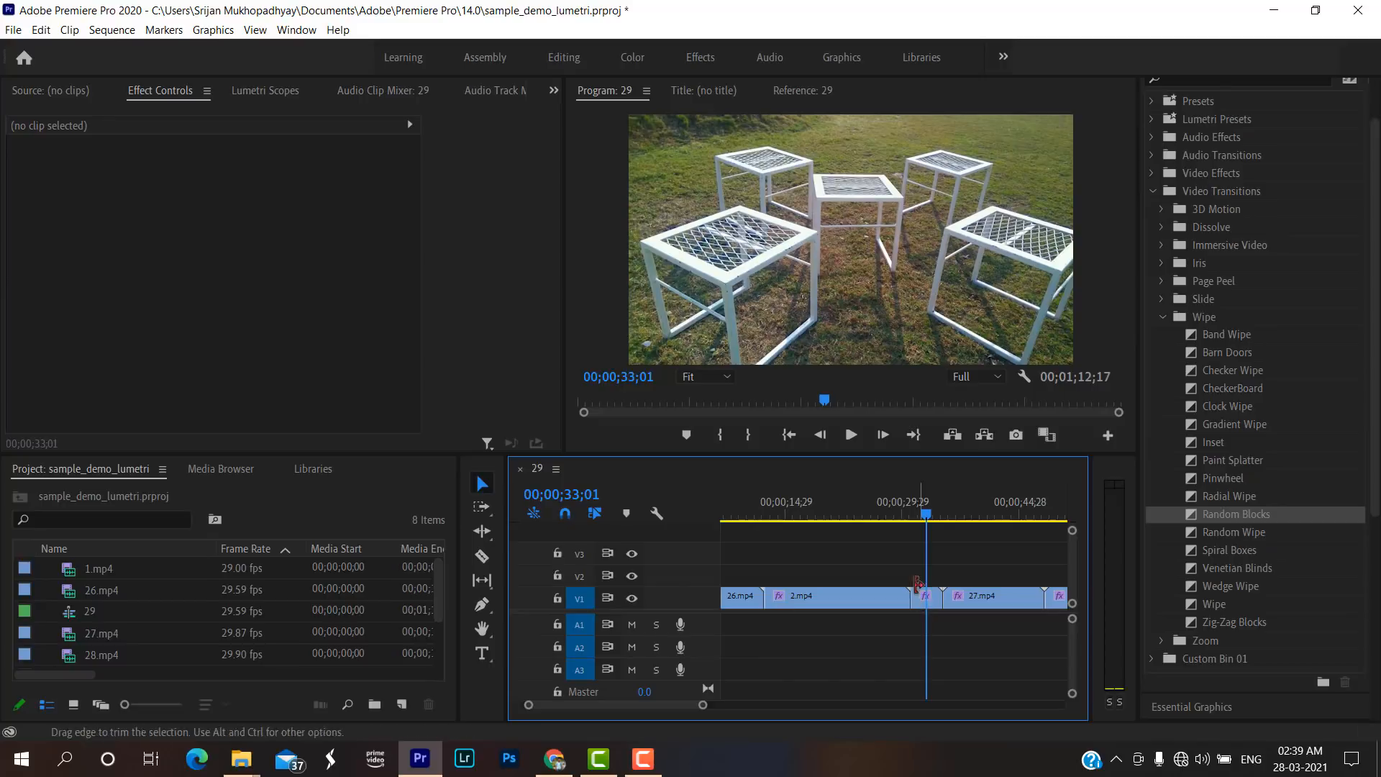
drag(920, 515, 904, 515)
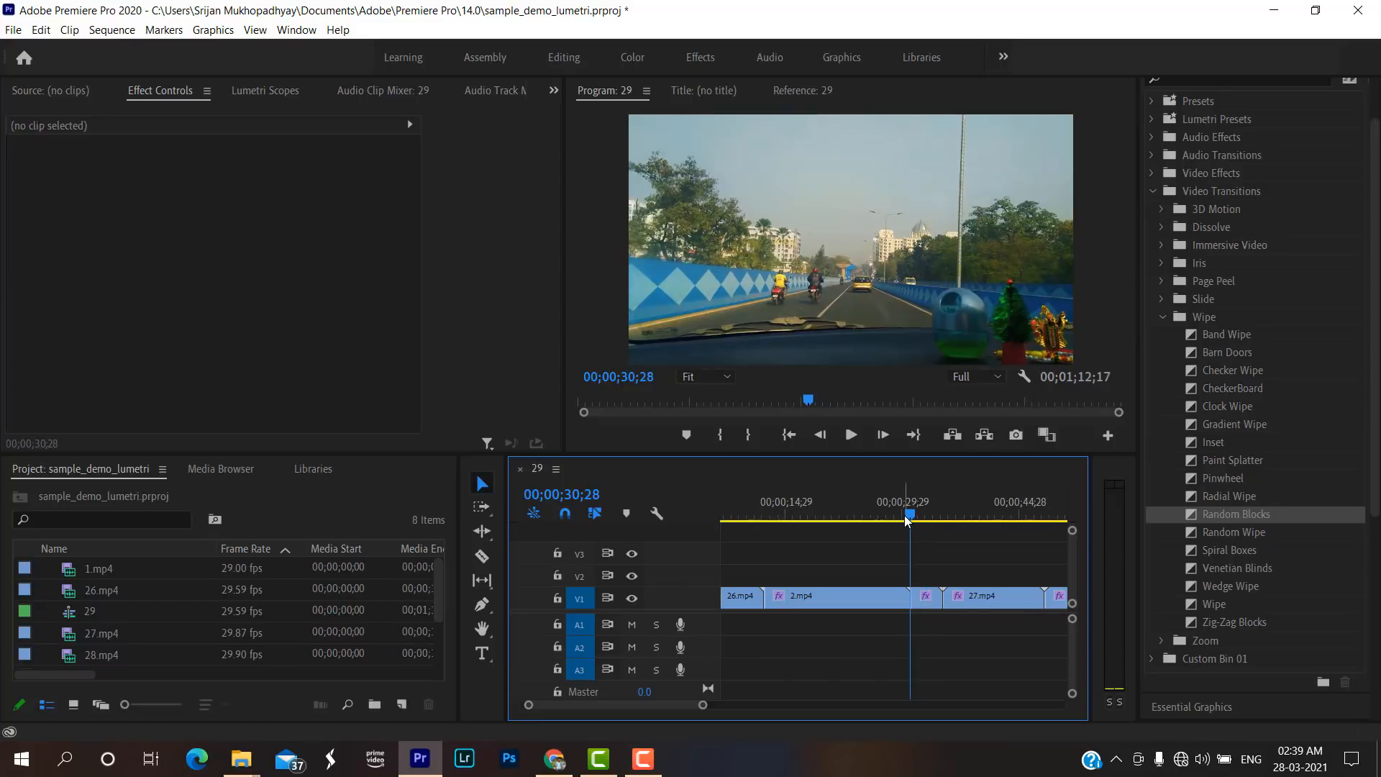
key(space)
key(space)
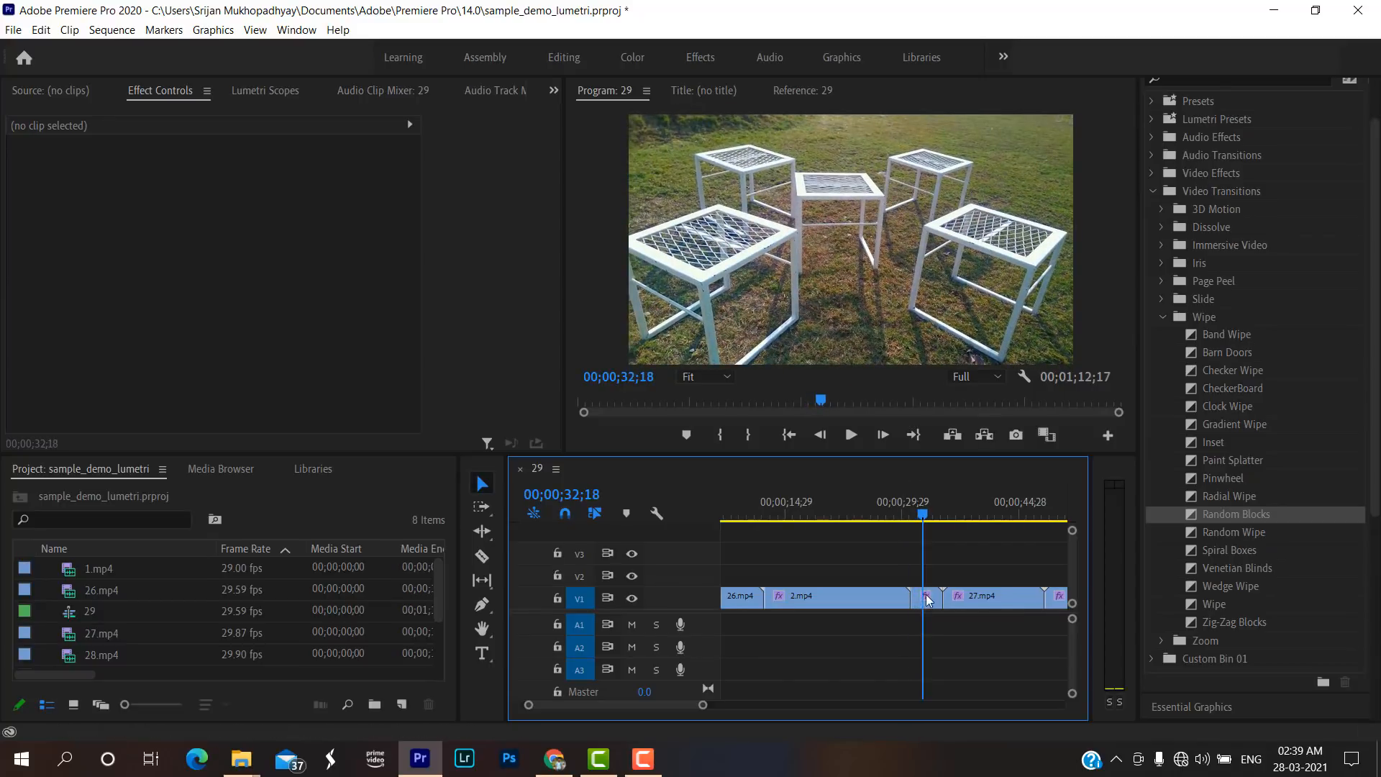
Set the Lumetri Creative Intensity of the Blue Intense look on the 38.mp4 clip to 41.9.
click(927, 598)
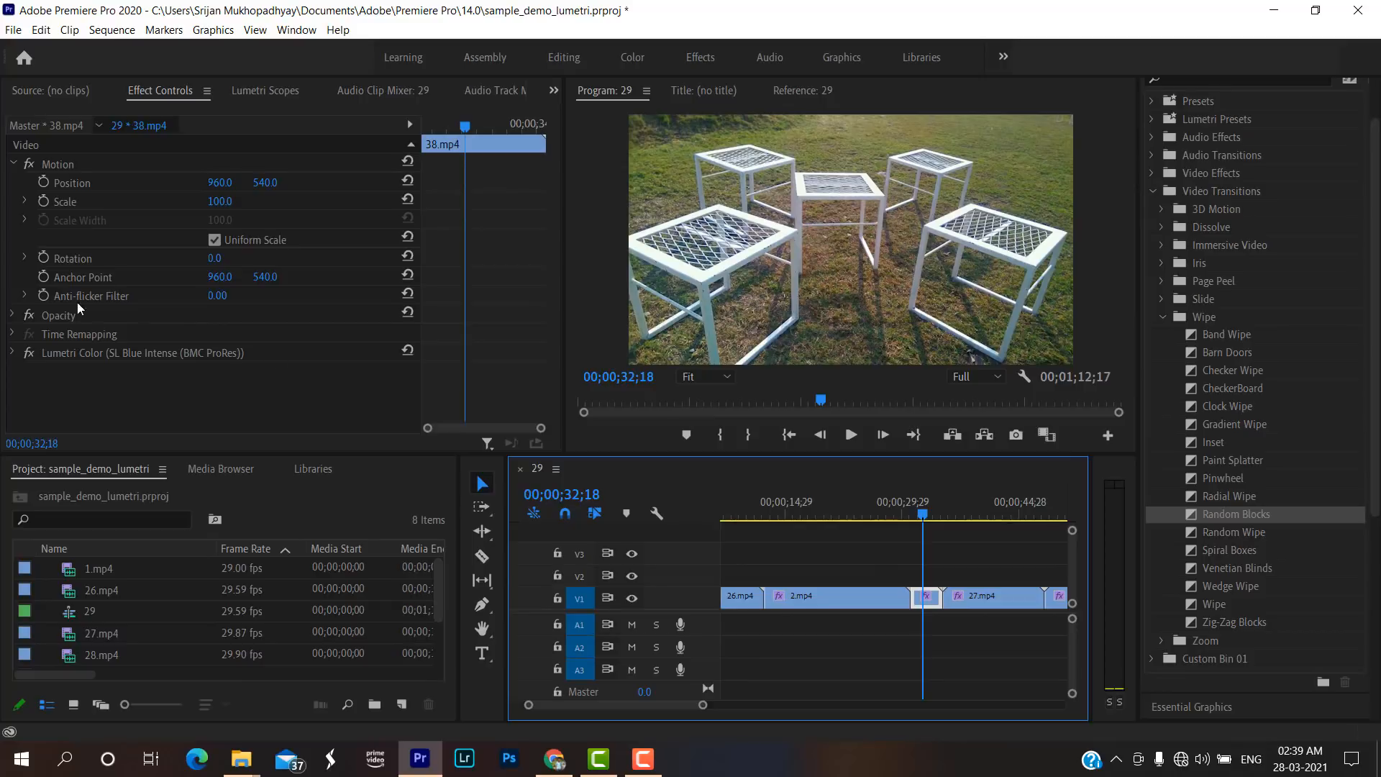
click(13, 352)
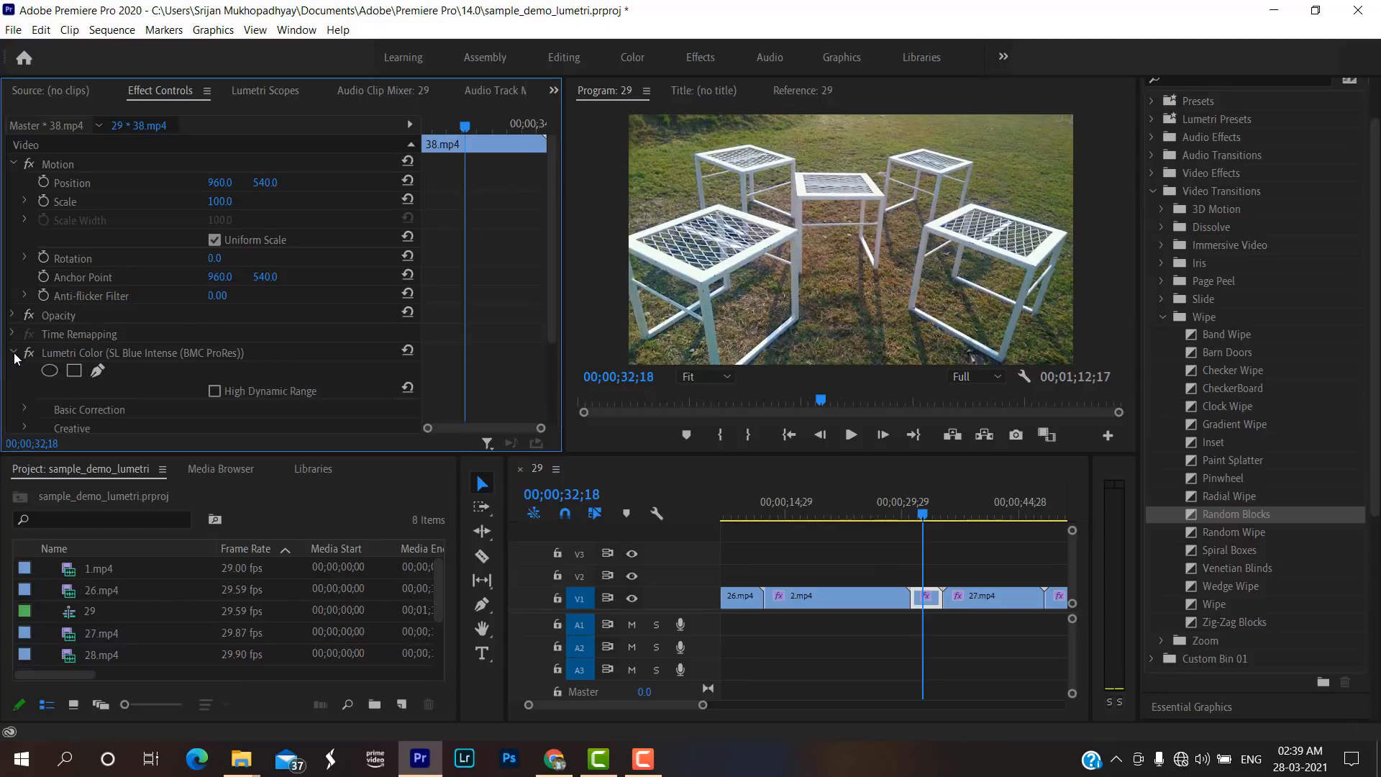
scroll(18, 353, down, 2)
scroll(17, 353, down, 1)
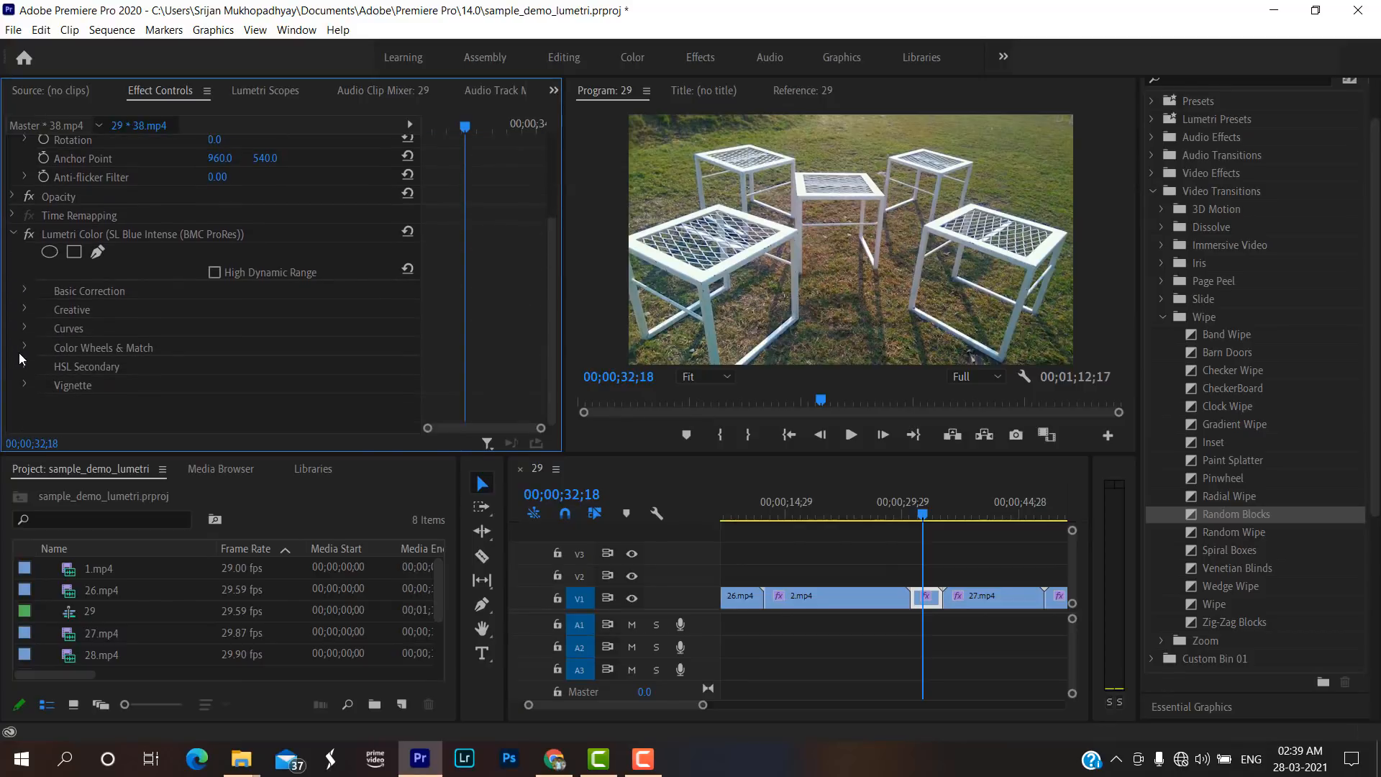
click(24, 309)
scroll(62, 336, down, 1)
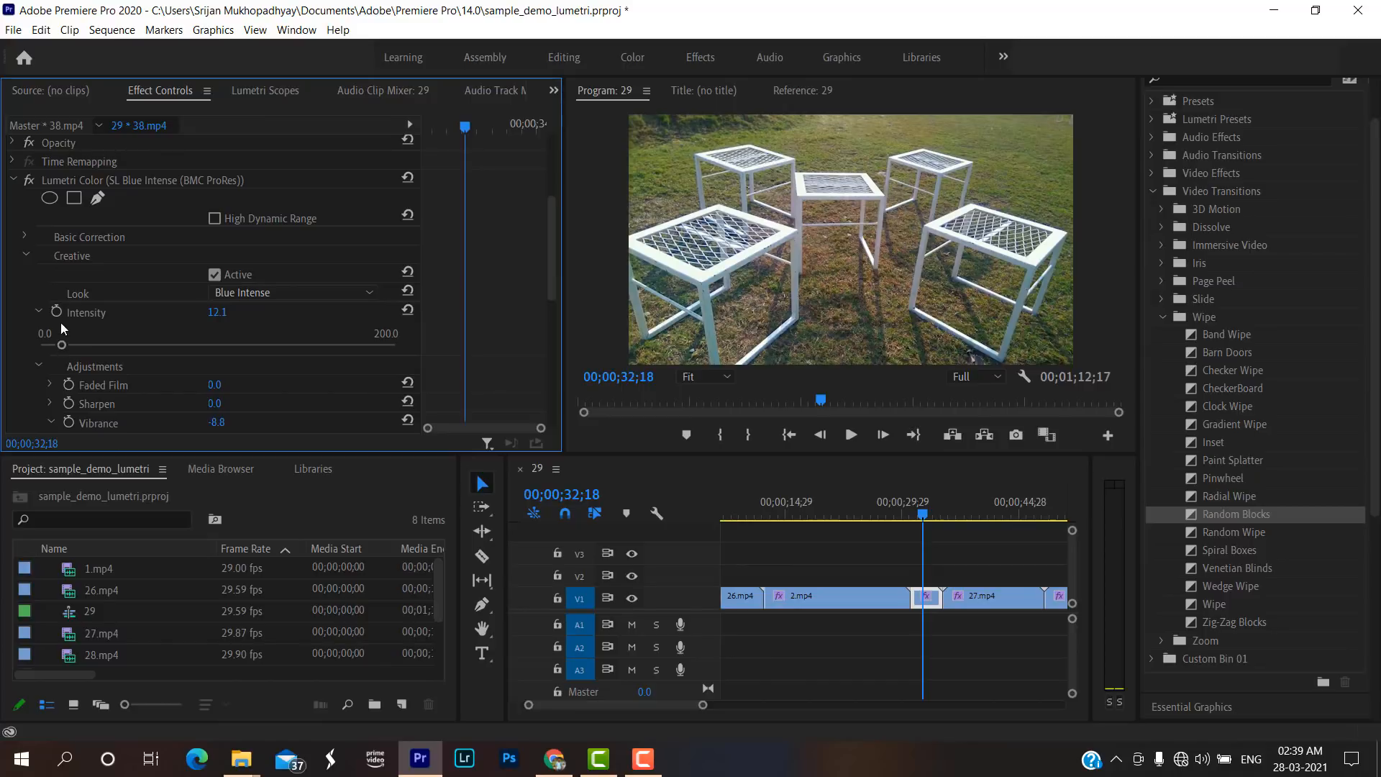
drag(66, 347, 148, 353)
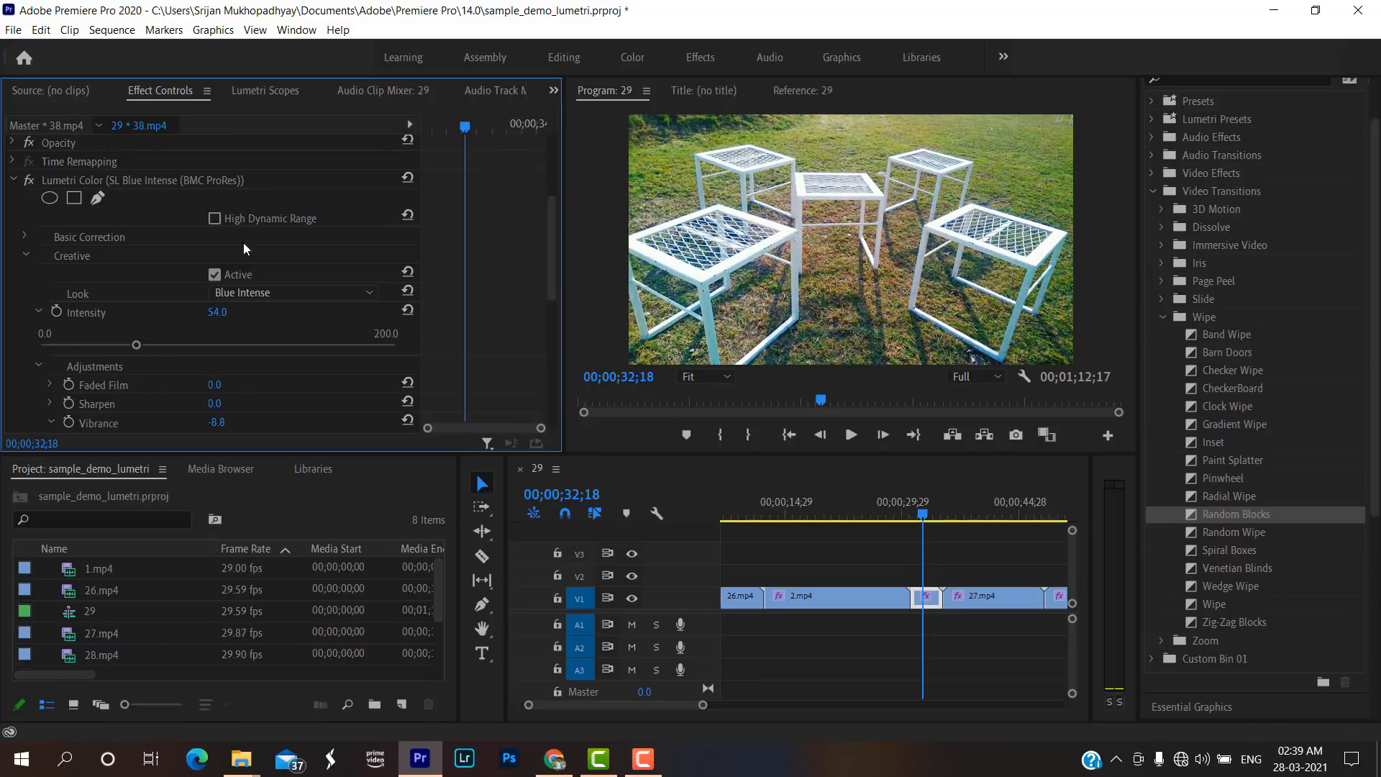
click(121, 344)
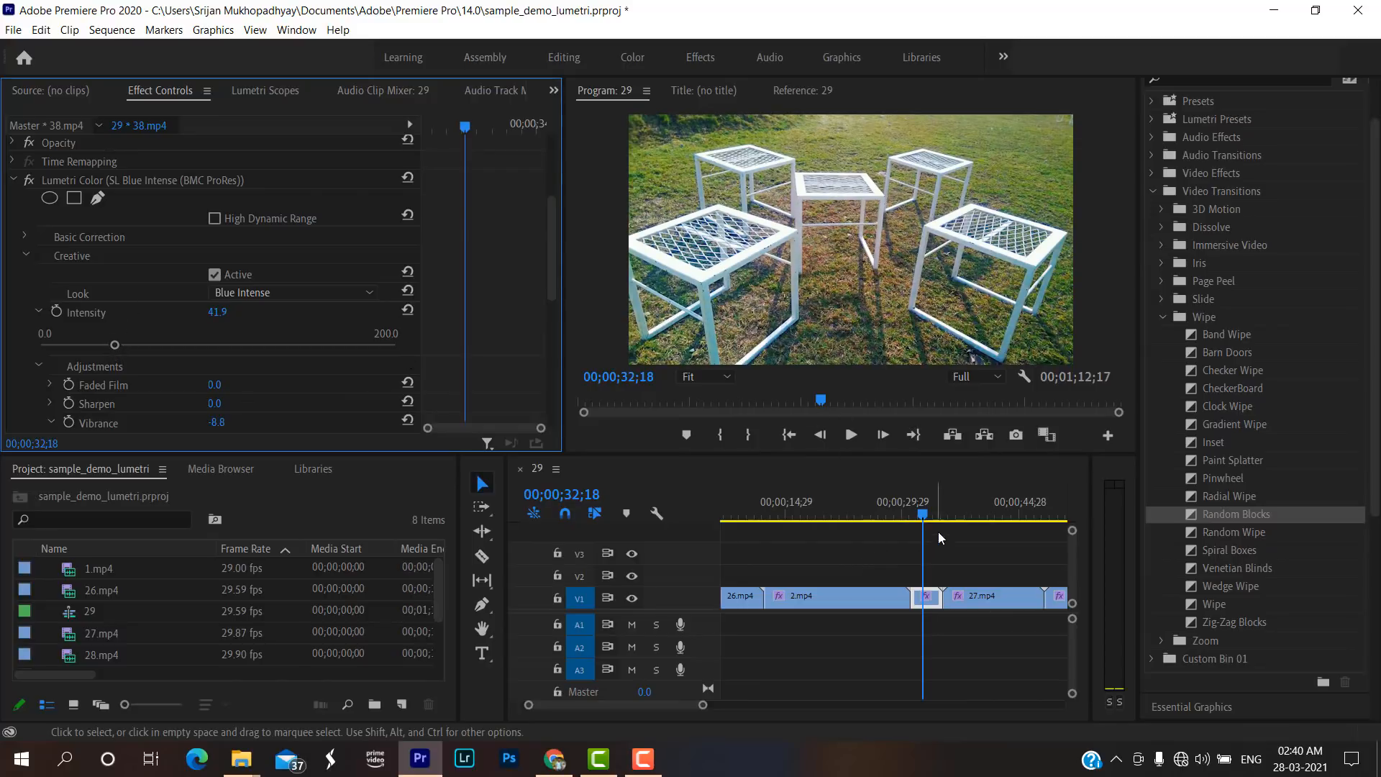
Try the Random Blocks transition at the trimmed cut between 2.mp4 and 38.mp4 and play across it.
drag(925, 509, 905, 502)
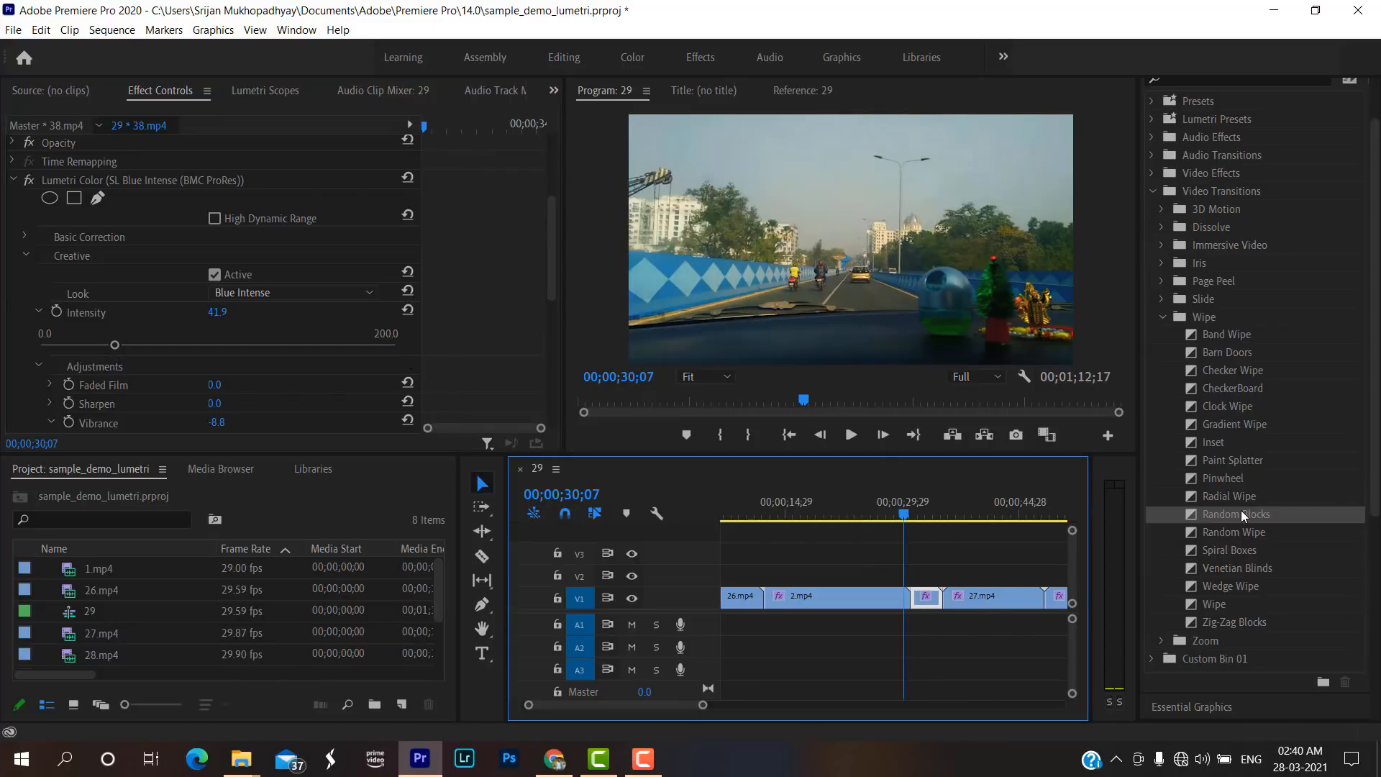
mouse_move(1238, 513)
mouse_down()
mouse_move(1062, 530)
mouse_move(913, 569)
mouse_move(907, 591)
mouse_up()
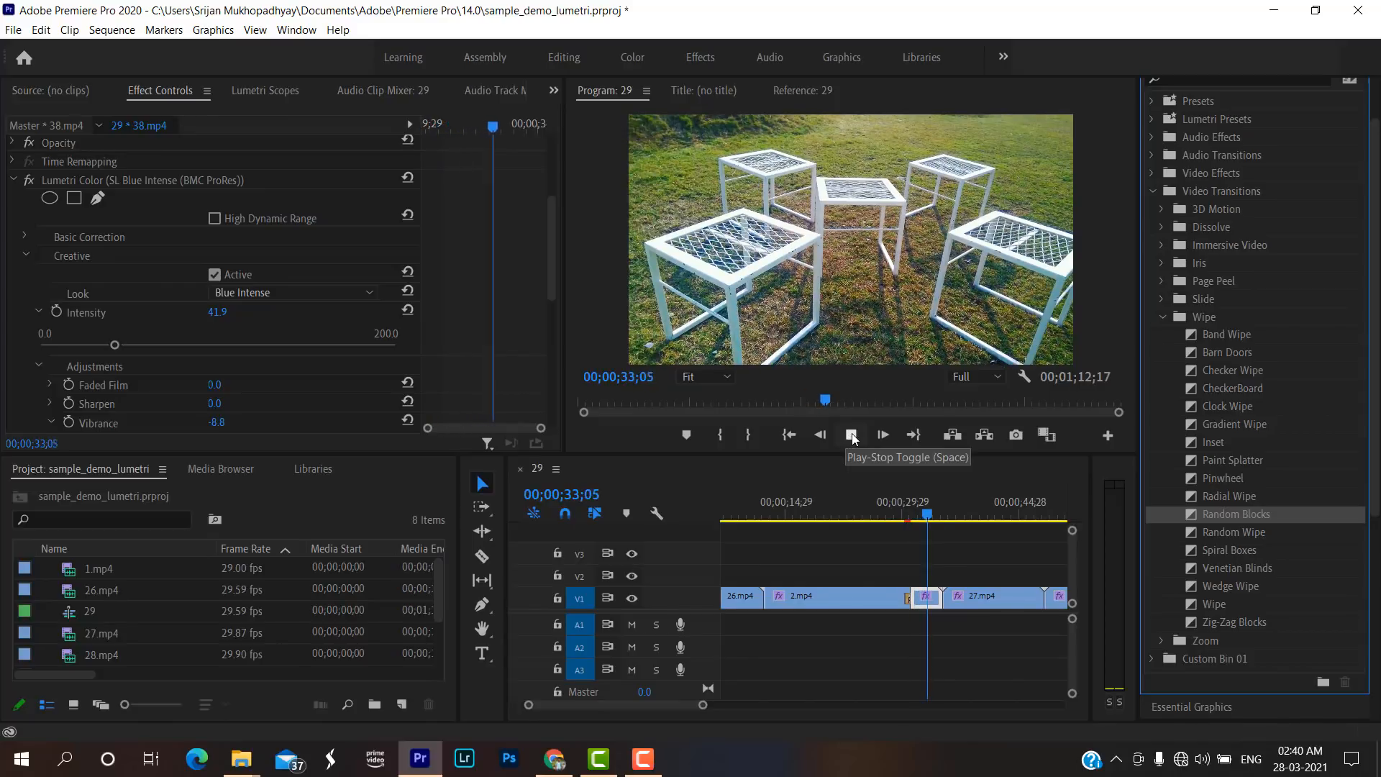
click(851, 434)
Split the 38.mp4 clip at 00;00;32;17, delete its opening part, and close the gap after 2.mp4.
drag(931, 507, 923, 515)
key(c)
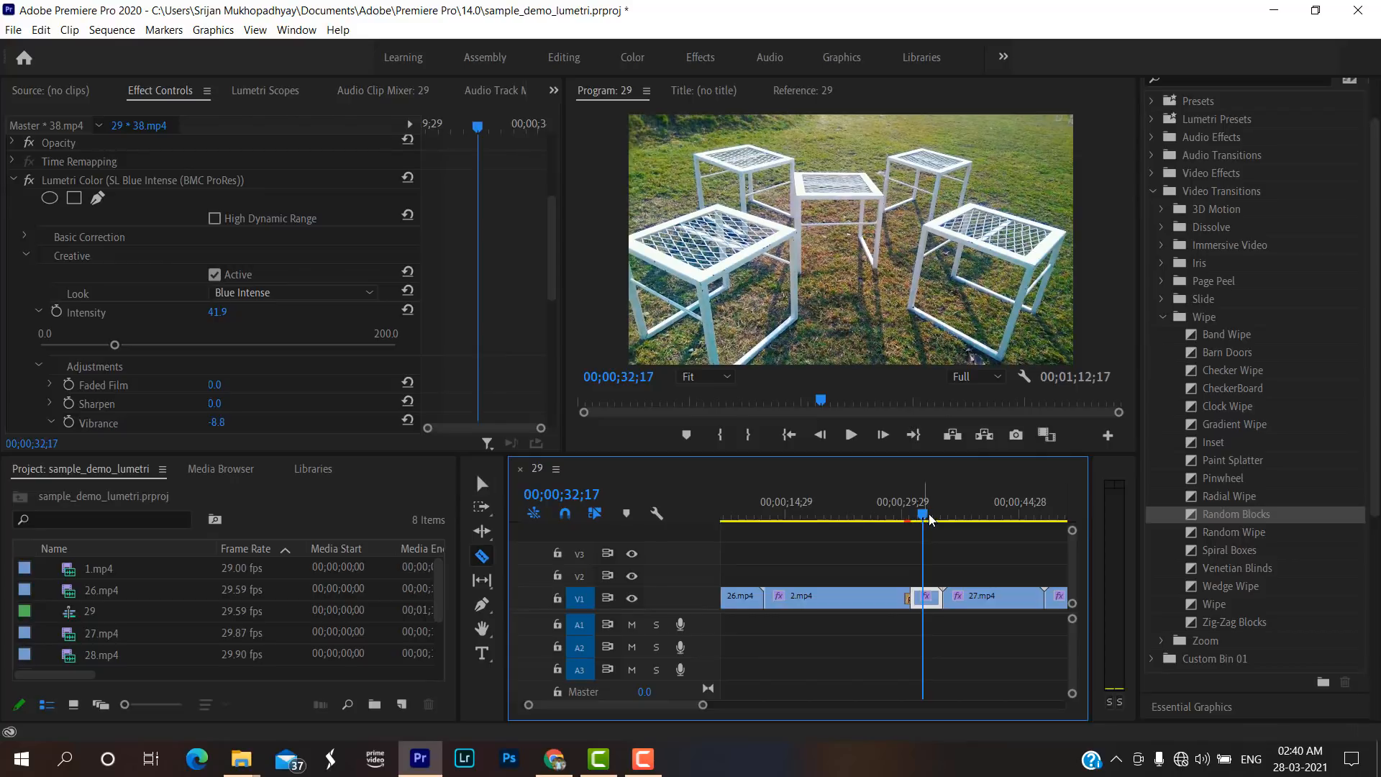
click(922, 595)
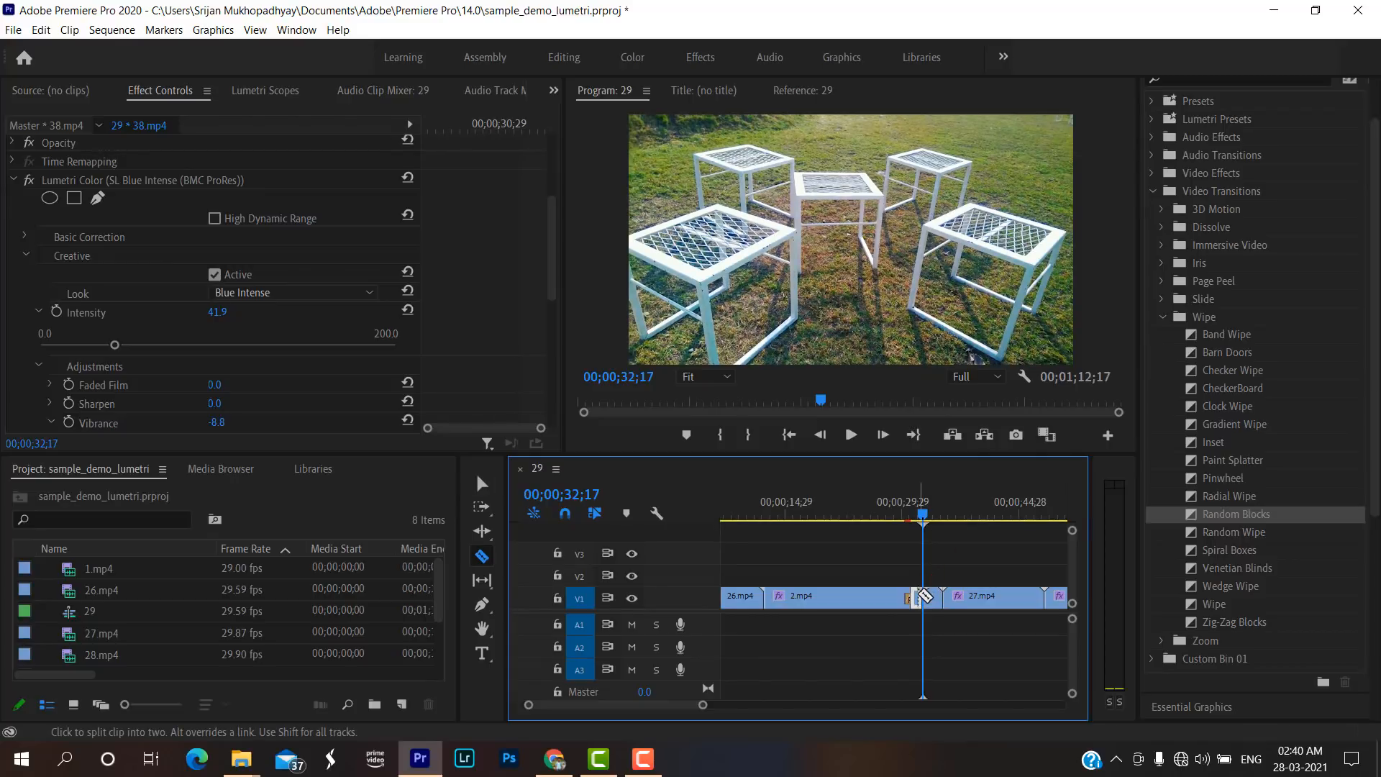
key(v)
key(Delete)
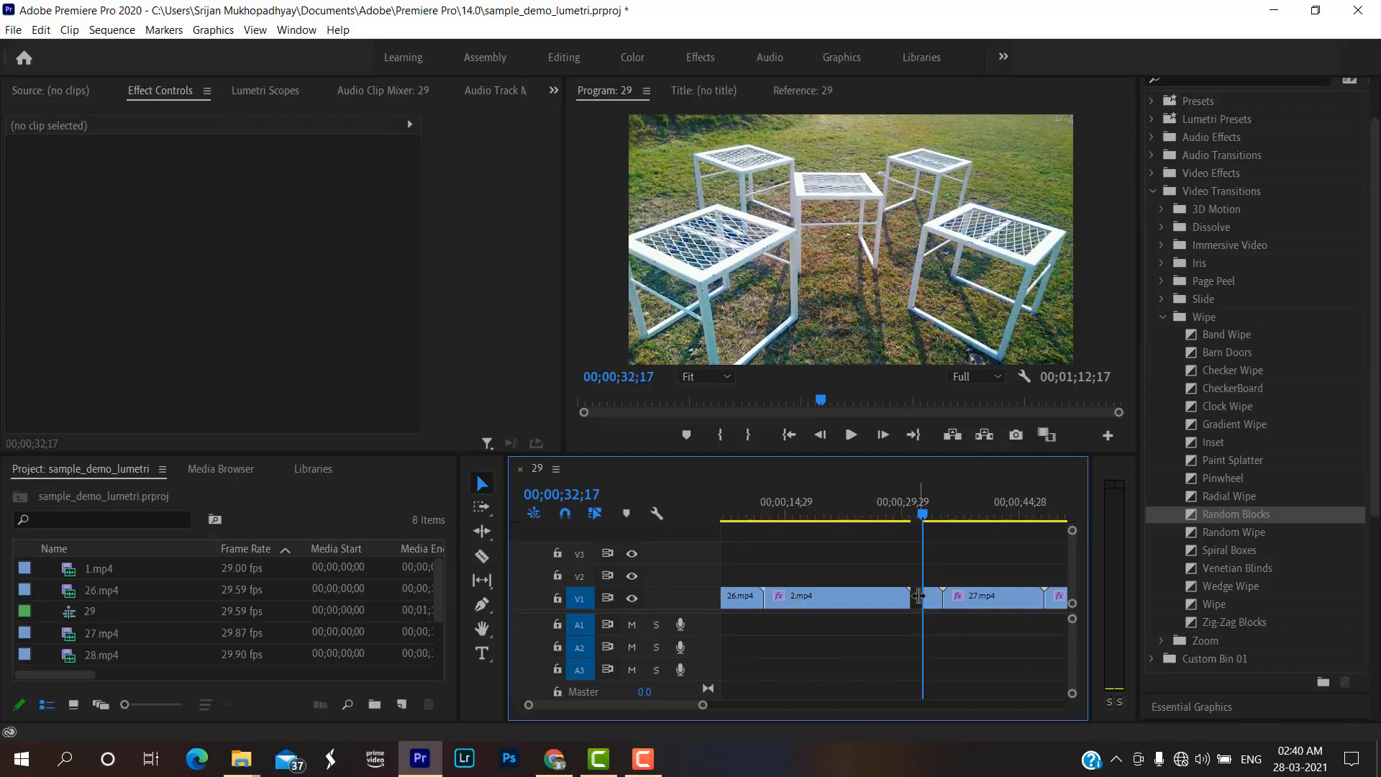
click(918, 596)
key(Delete)
Add the Random Blocks transition at the end of 2.mp4 where the shortened 38.mp4 begins, and preview it.
click(1228, 515)
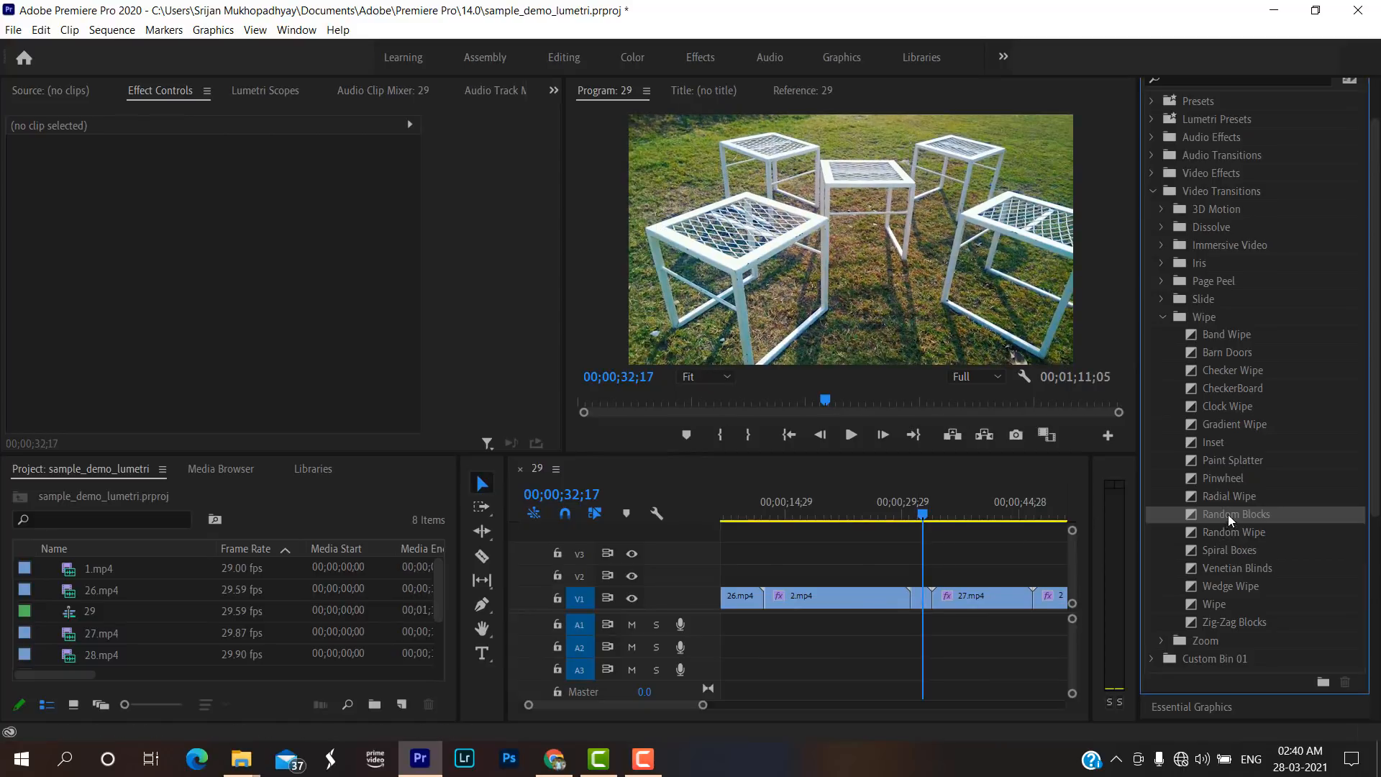
drag(1228, 515, 924, 603)
click(901, 499)
key(space)
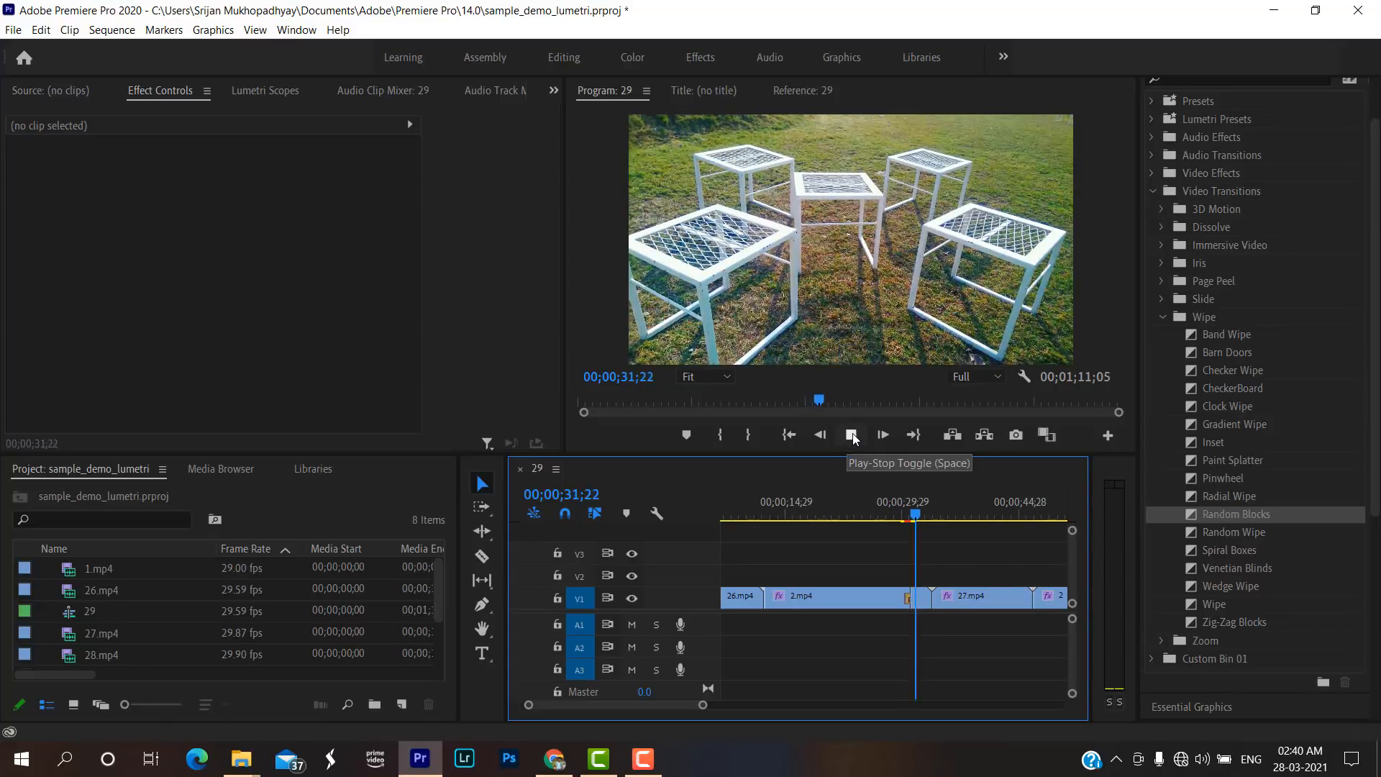
click(852, 434)
click(899, 515)
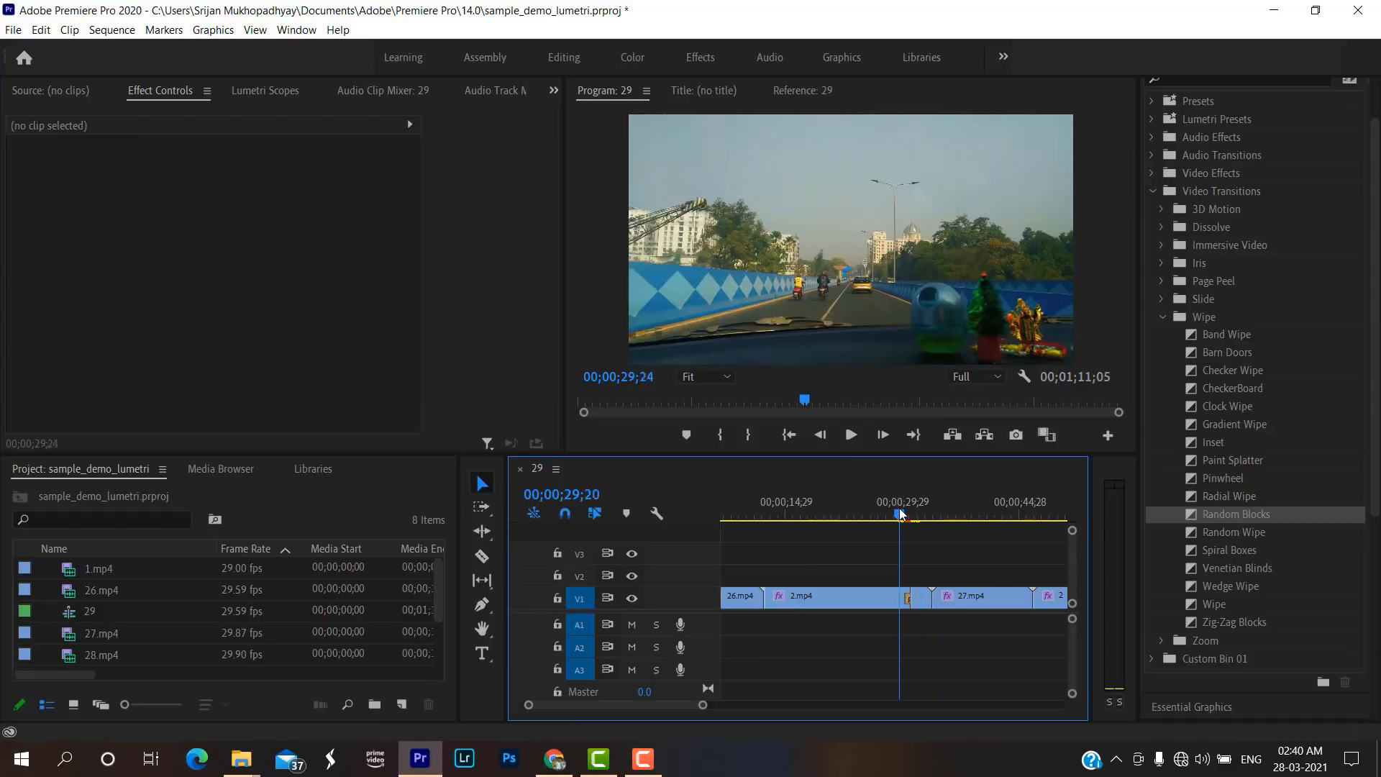
Play past the Random Blocks transition and apply the default transition at the cut before 27.mp4.
key(space)
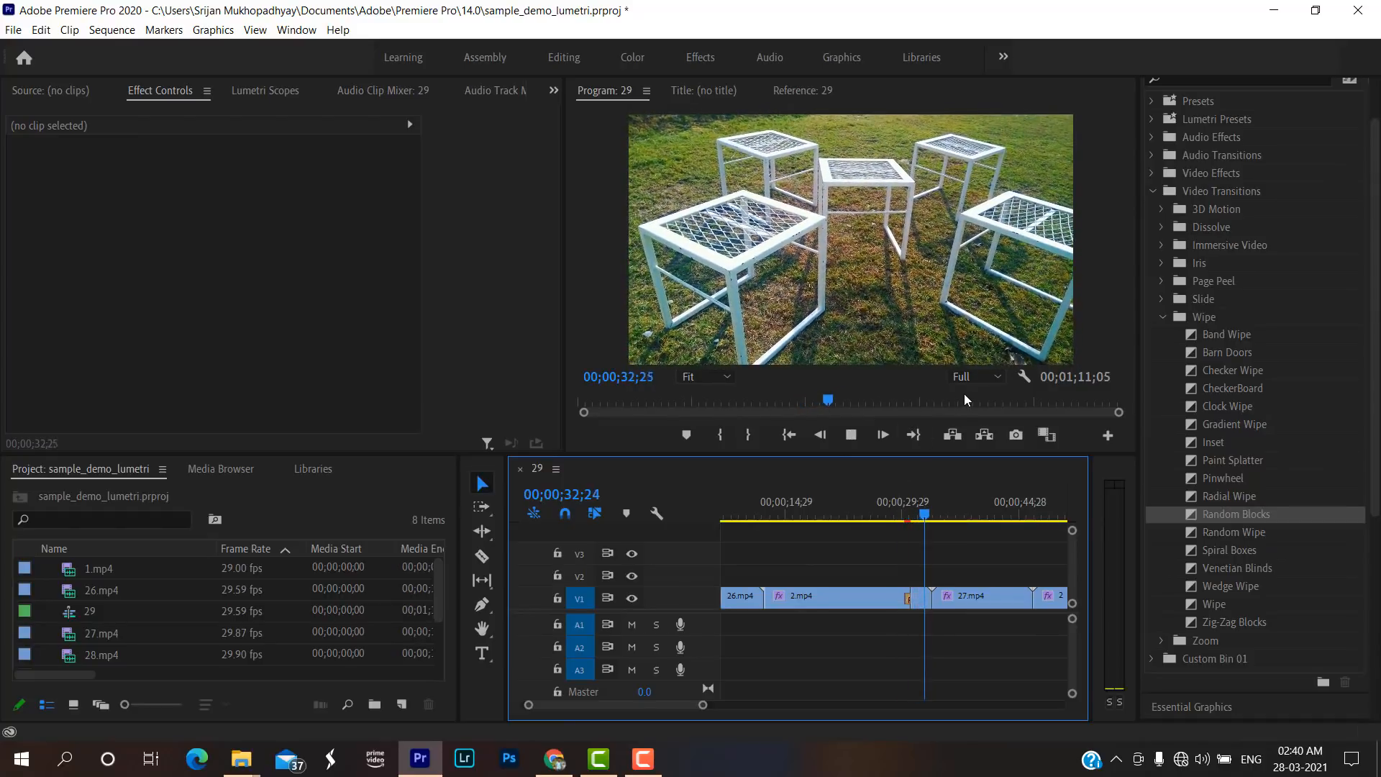
key(space)
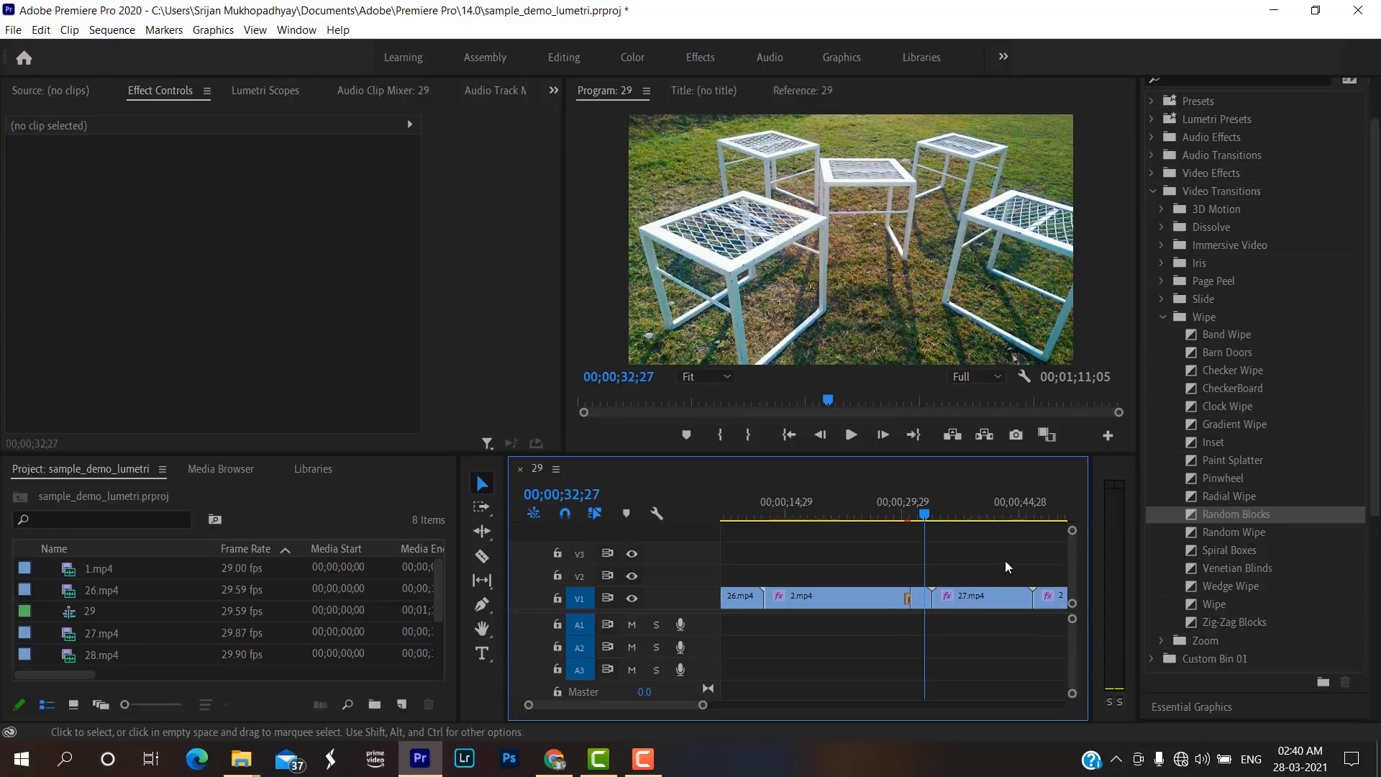
right_click(933, 597)
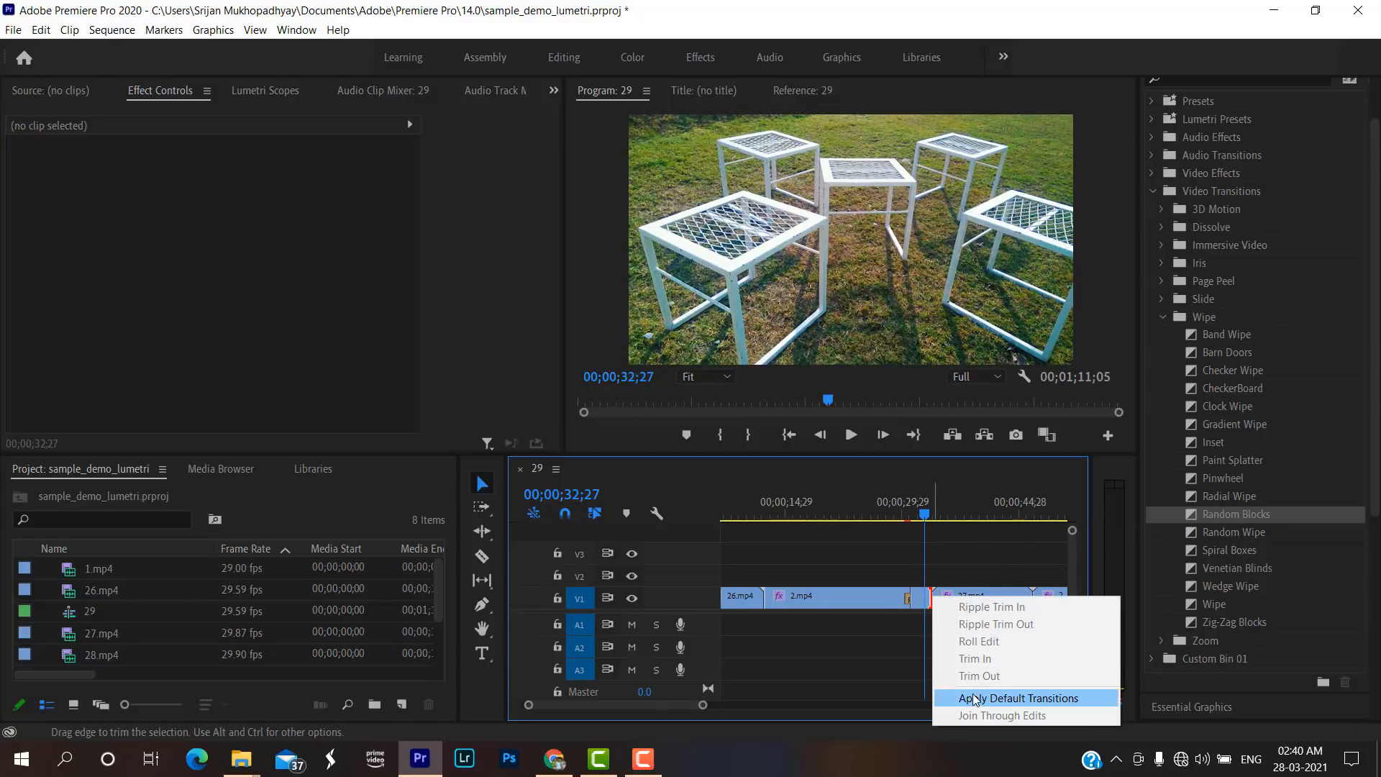
click(973, 698)
click(829, 401)
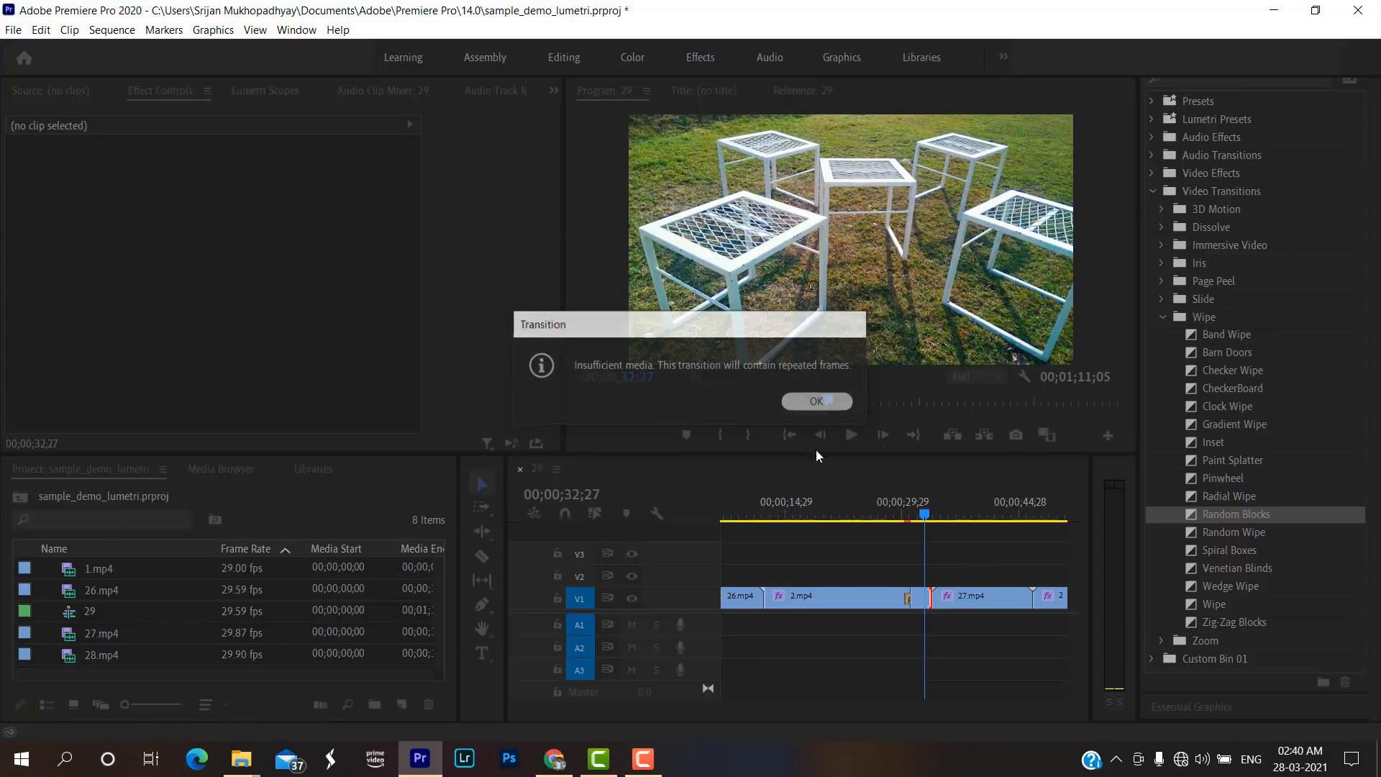
Try the Venetian Blinds wipe transition at the cut between 26.mp4 and 2.mp4.
drag(709, 705, 837, 706)
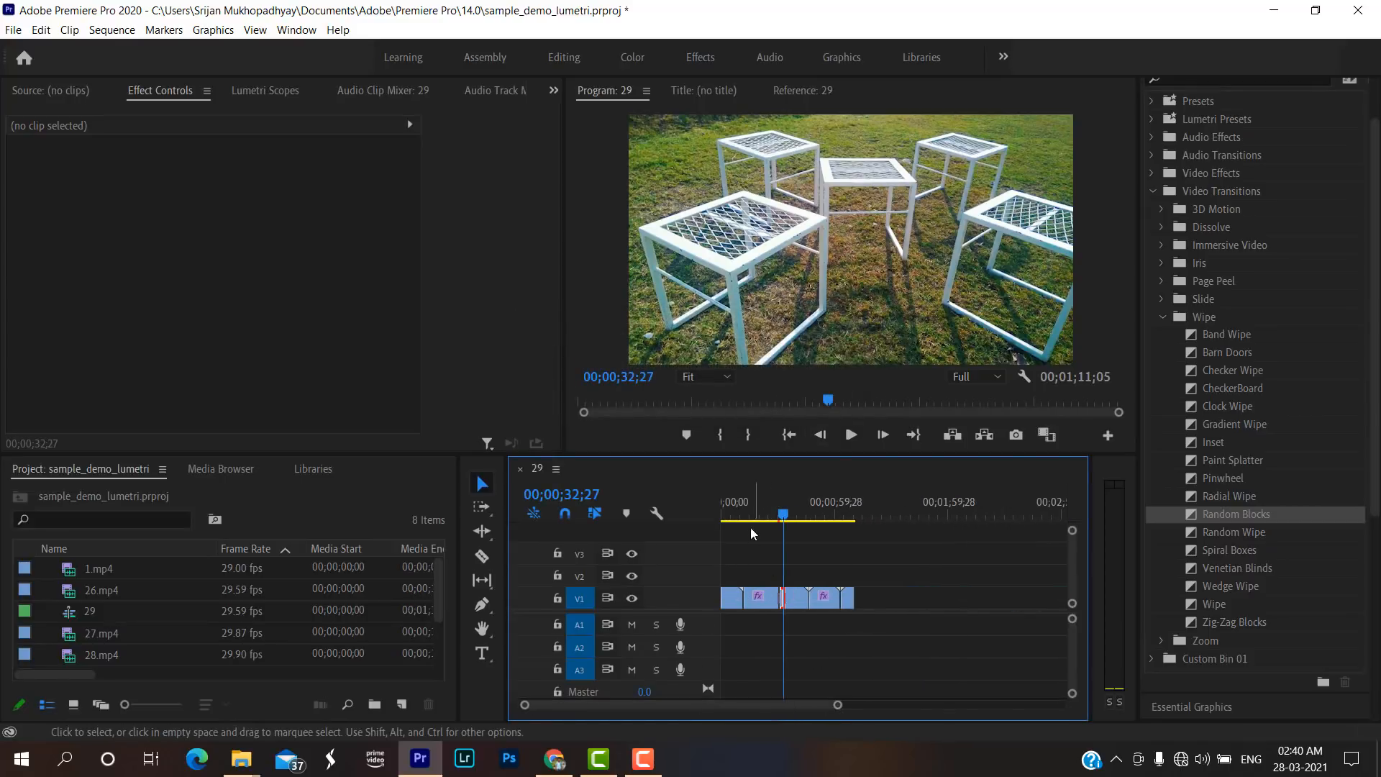
mouse_move(736, 506)
mouse_down()
mouse_move(724, 508)
mouse_move(738, 507)
mouse_up()
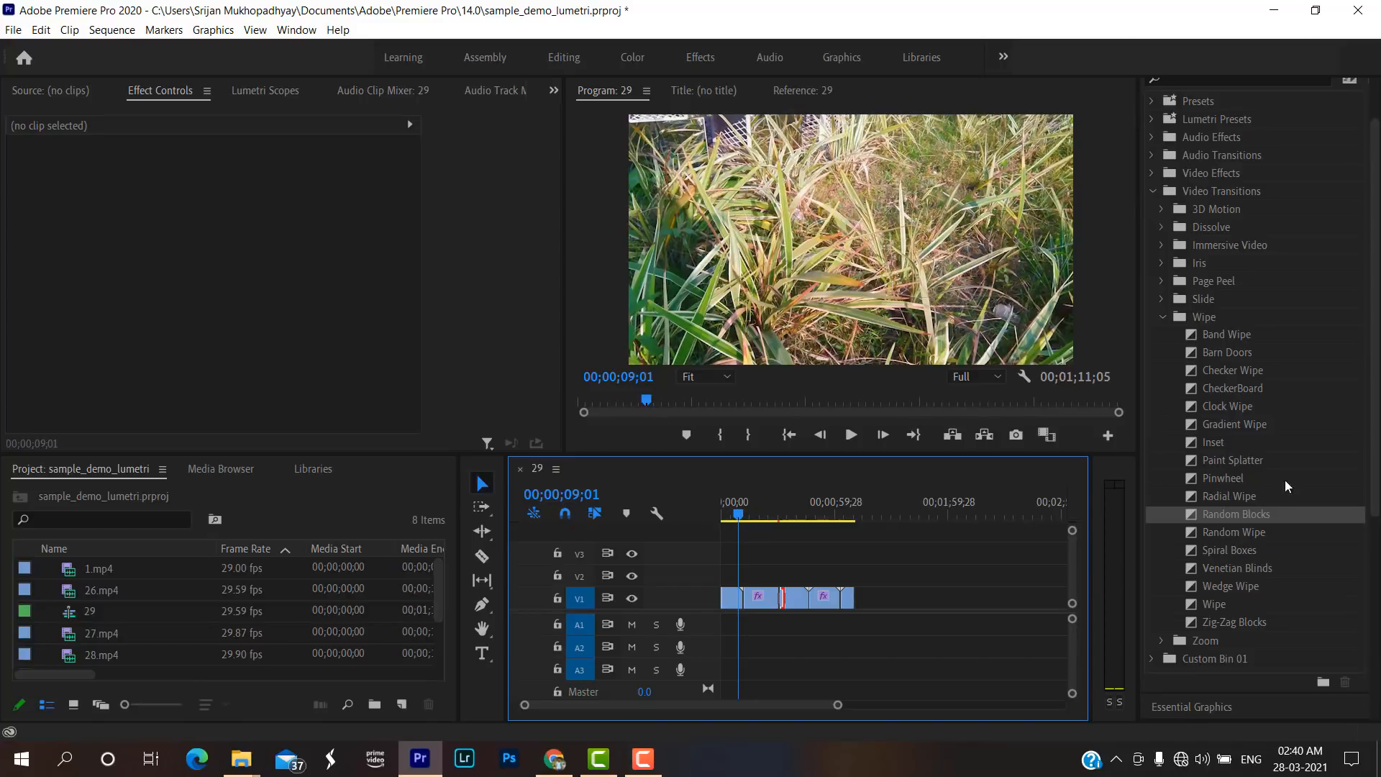
scroll(1240, 486, down, 1)
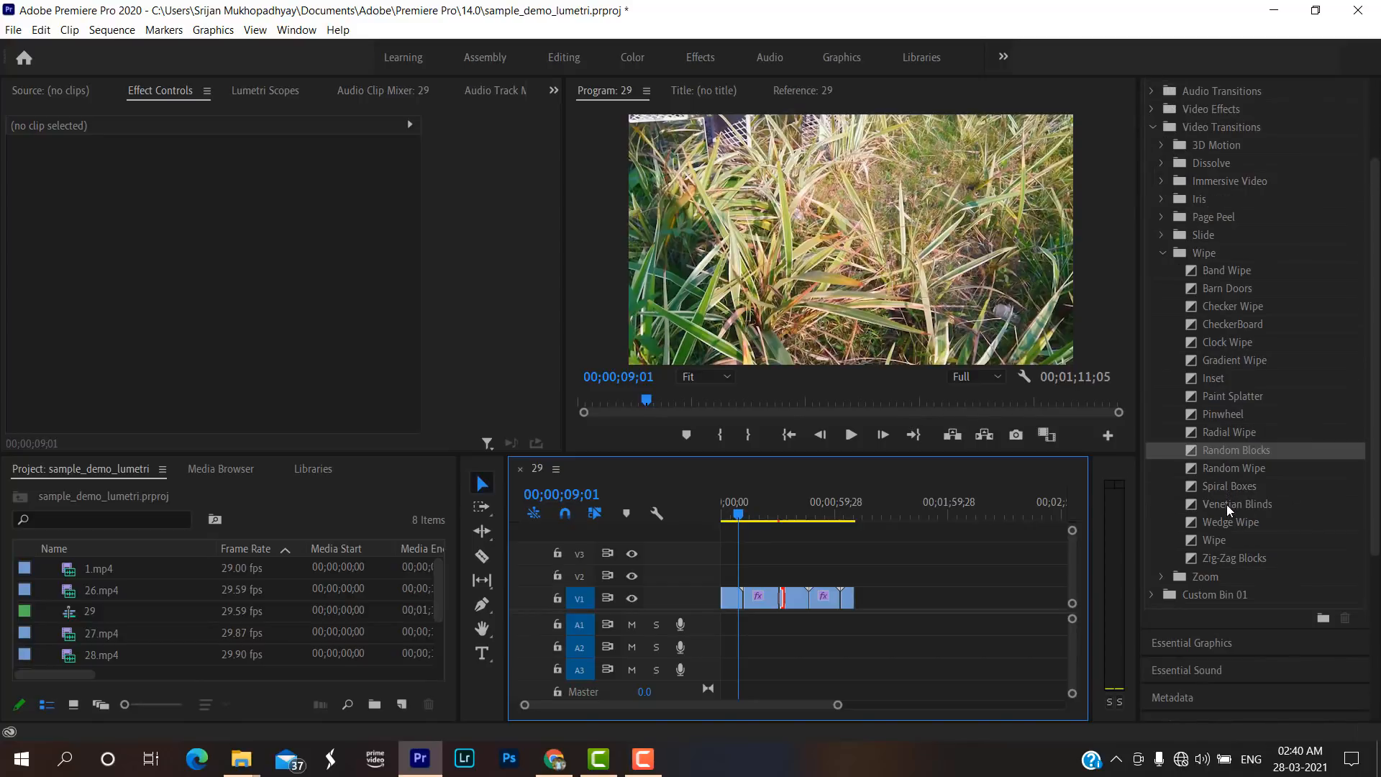
drag(1227, 504, 815, 555)
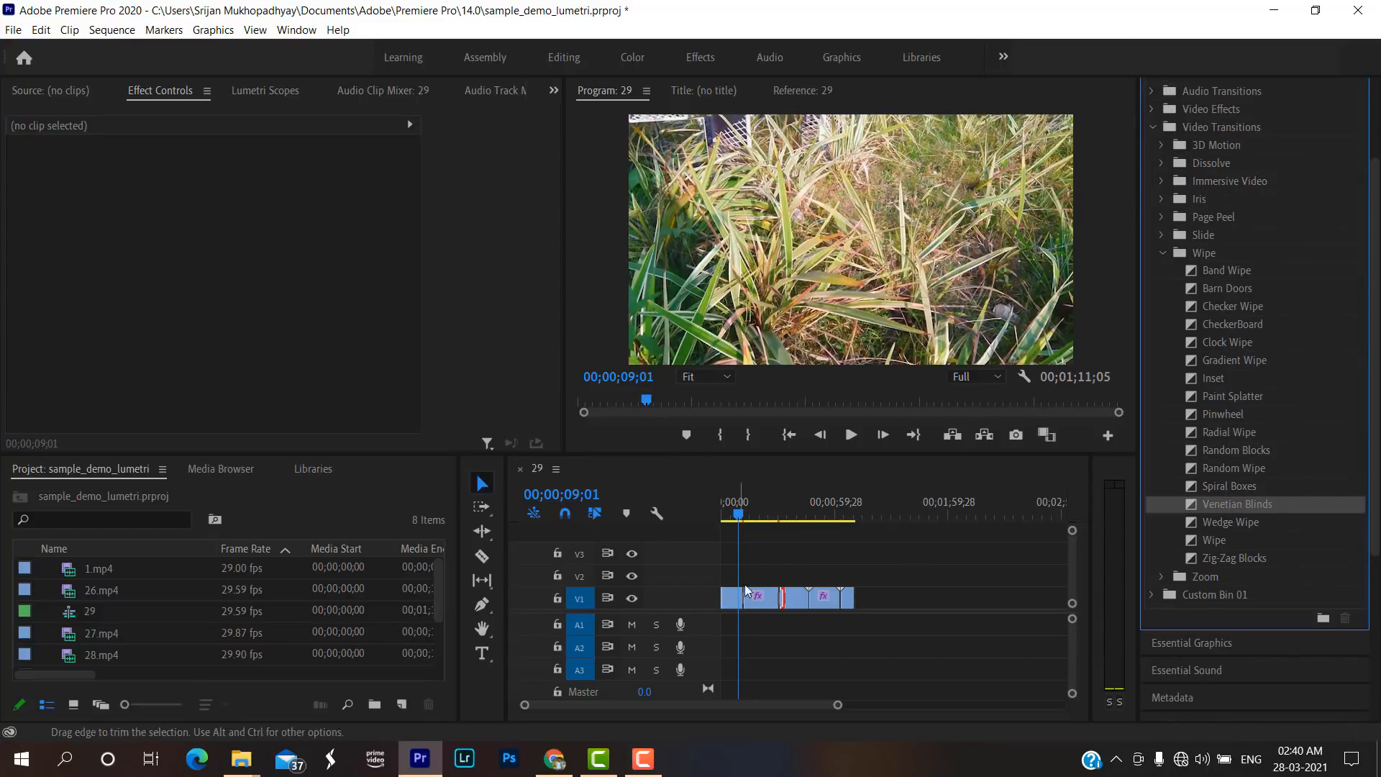
drag(836, 704, 764, 709)
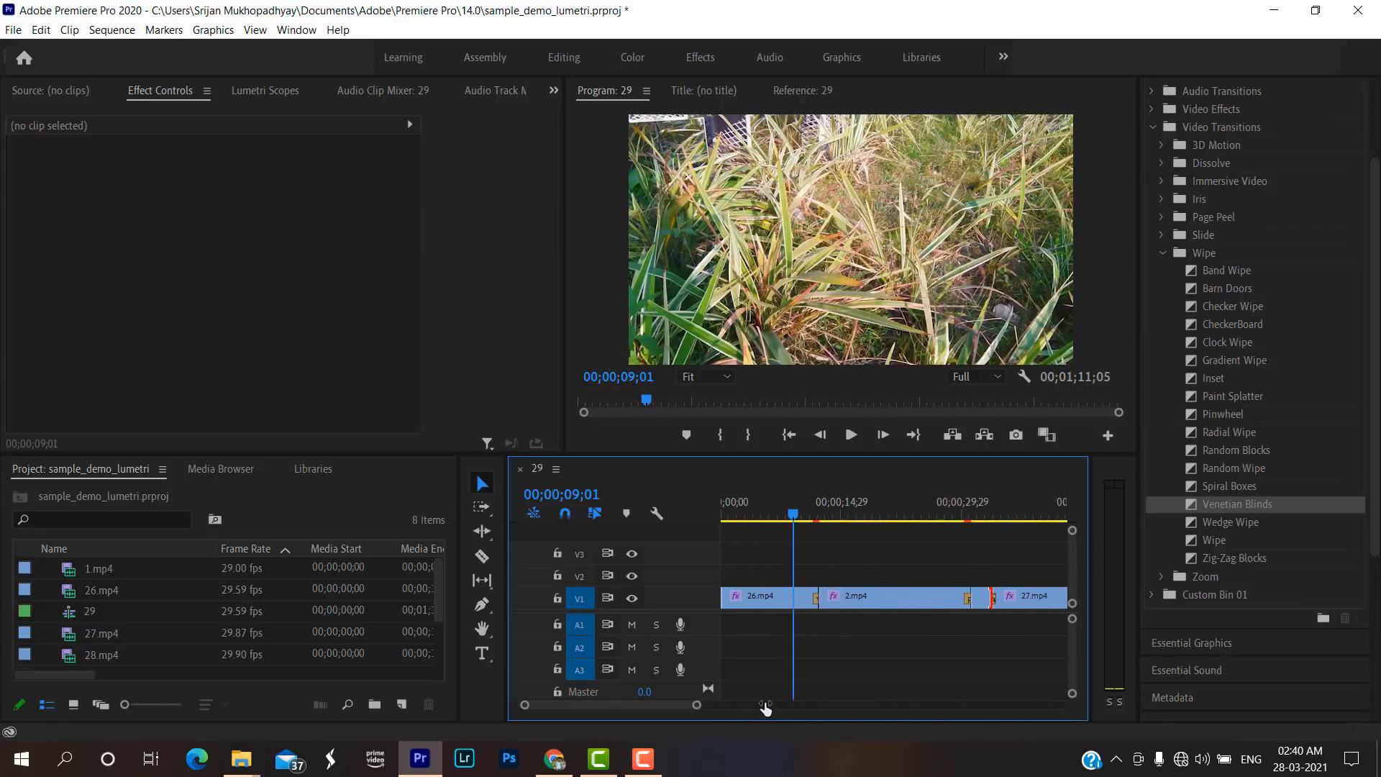
Play across the Venetian Blinds transition twice and delete it from the cut between 26.mp4 and 2.mp4.
key(space)
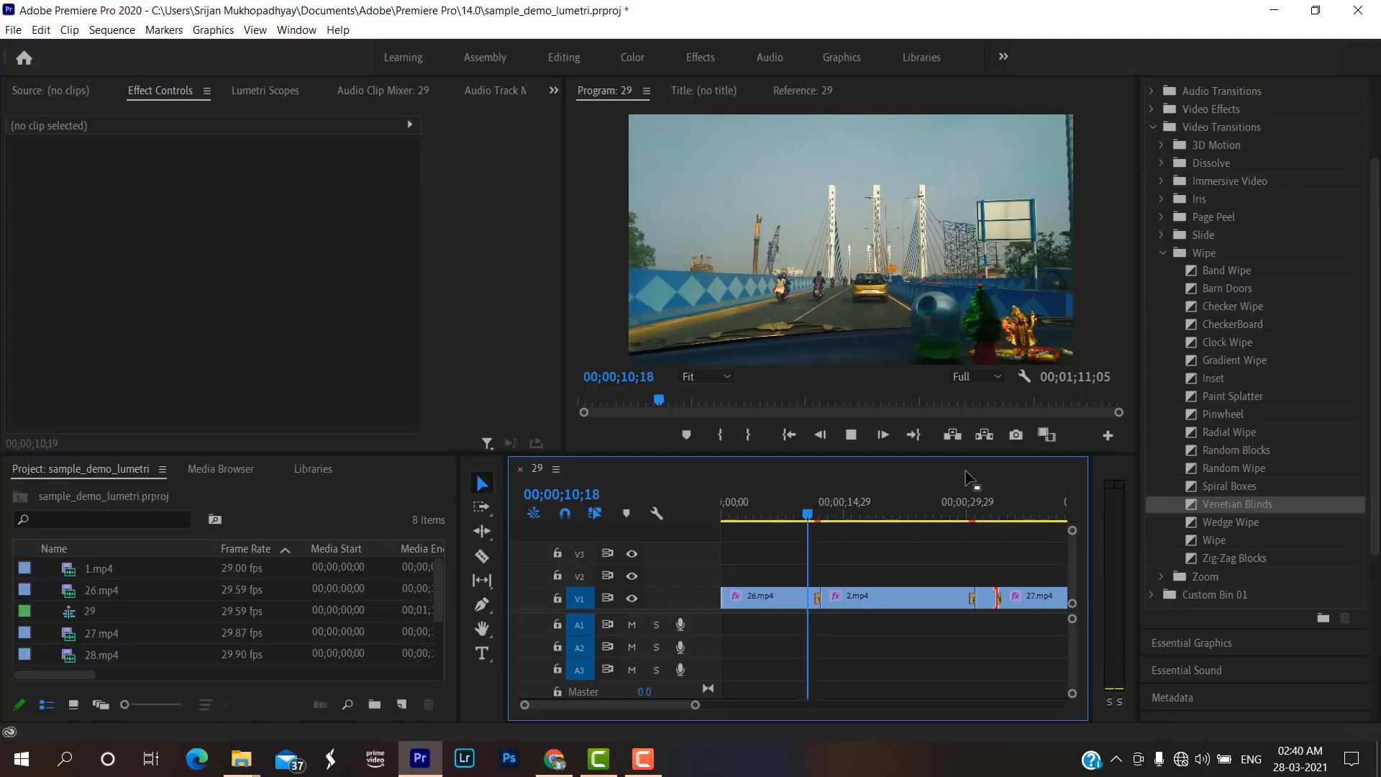
click(810, 519)
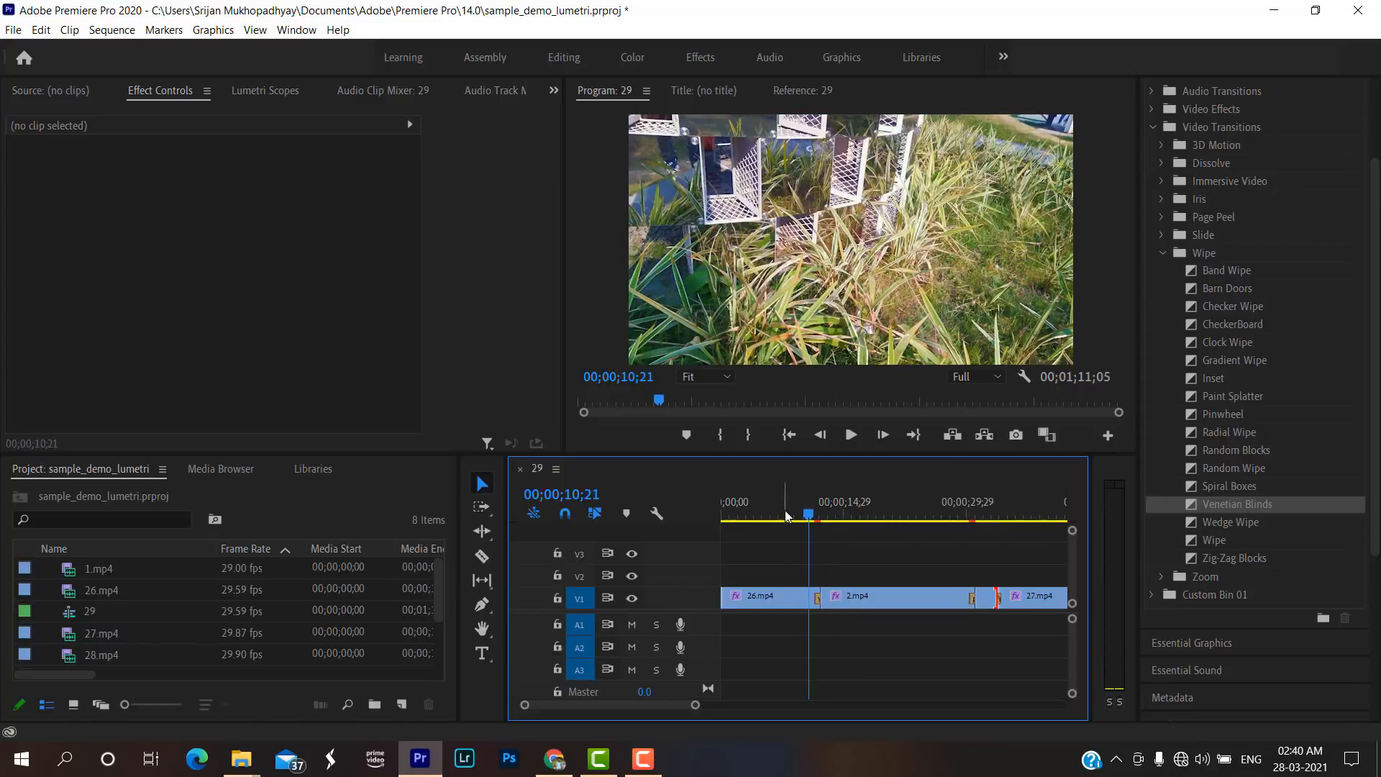
click(785, 515)
key(space)
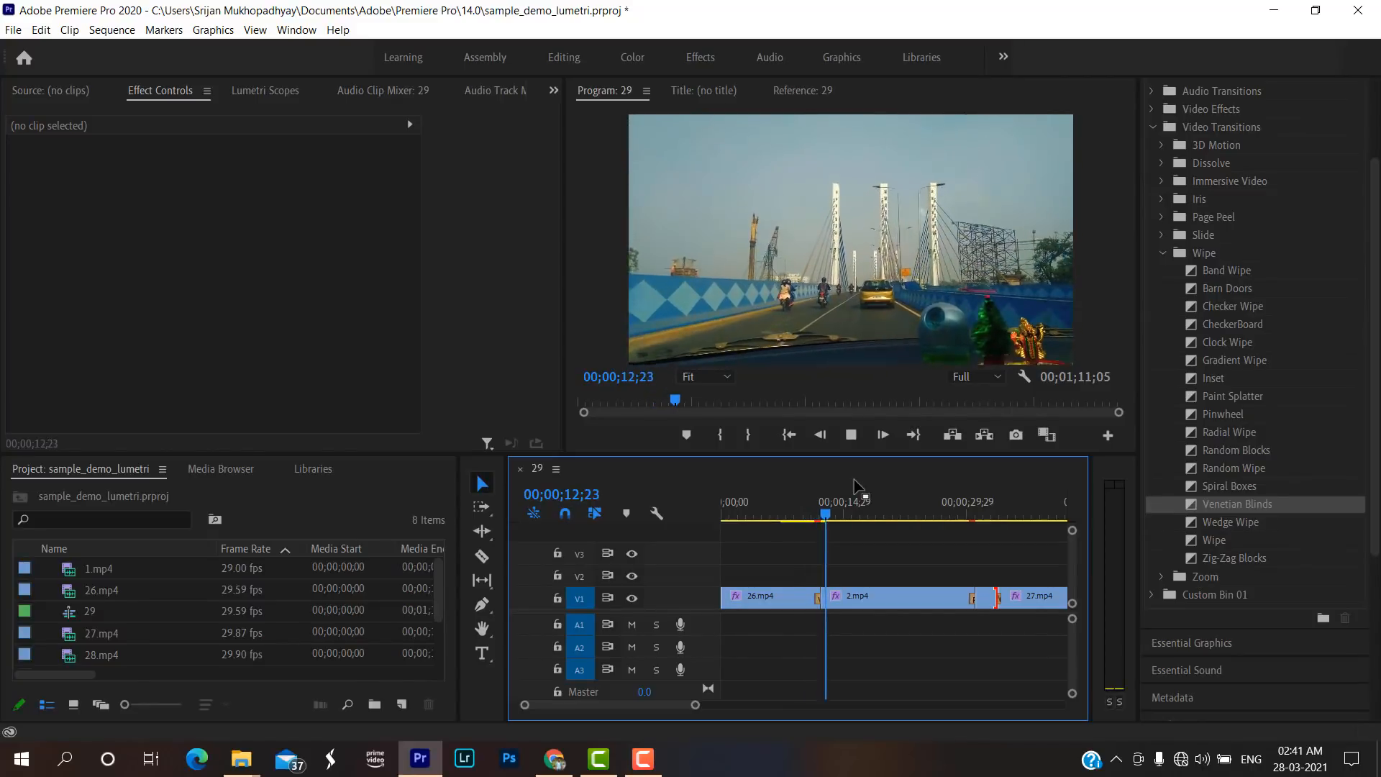
key(space)
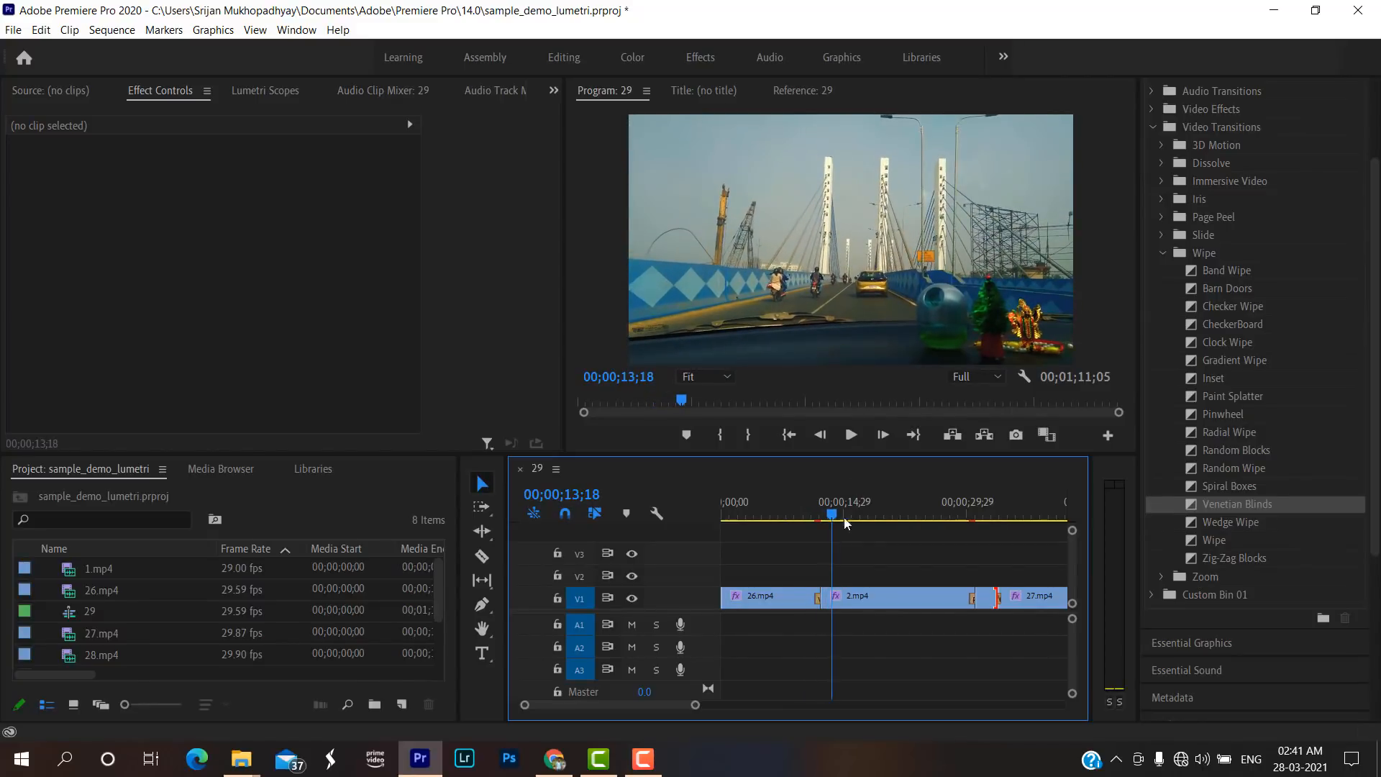
click(819, 598)
key(Delete)
Add the Iris Box transition at the cut between 26.mp4 and 2.mp4 and preview it twice.
scroll(1194, 602, up, 2)
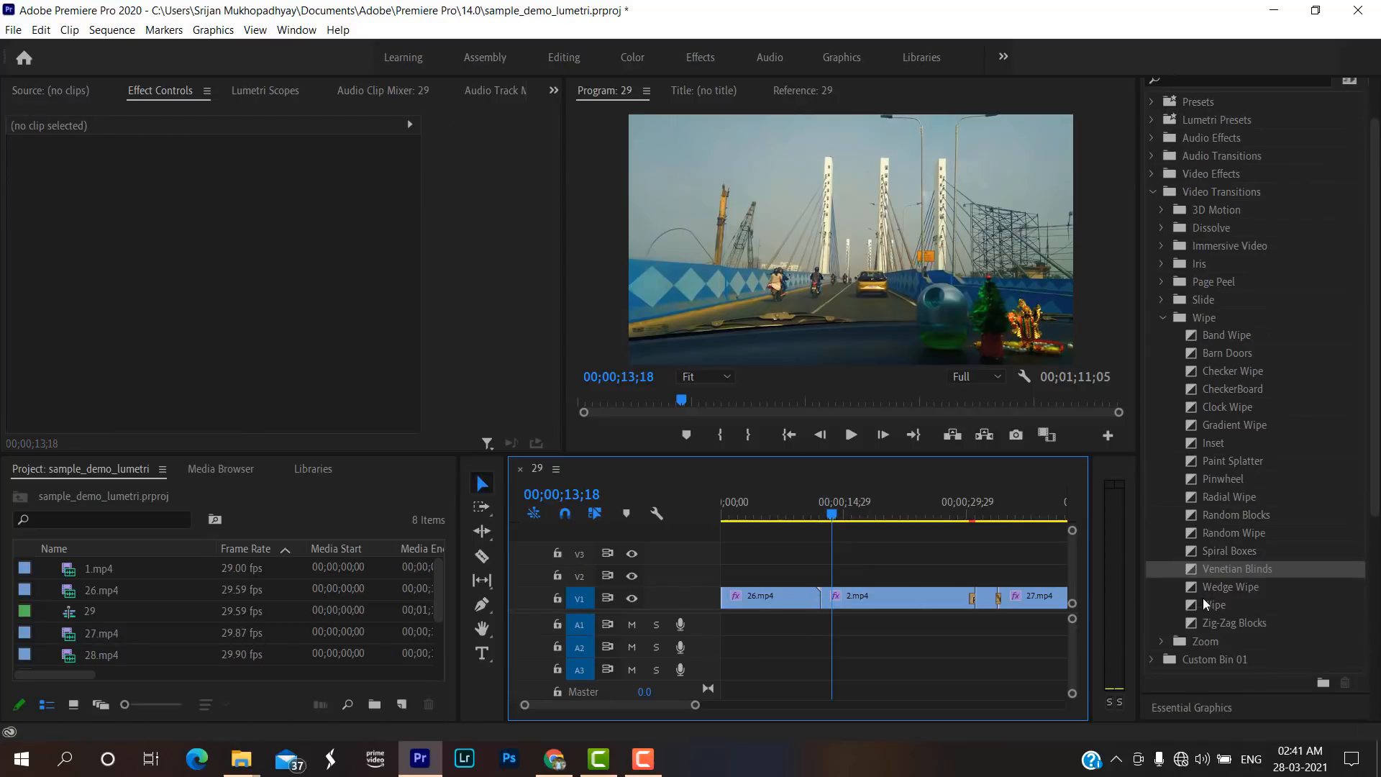
click(1162, 318)
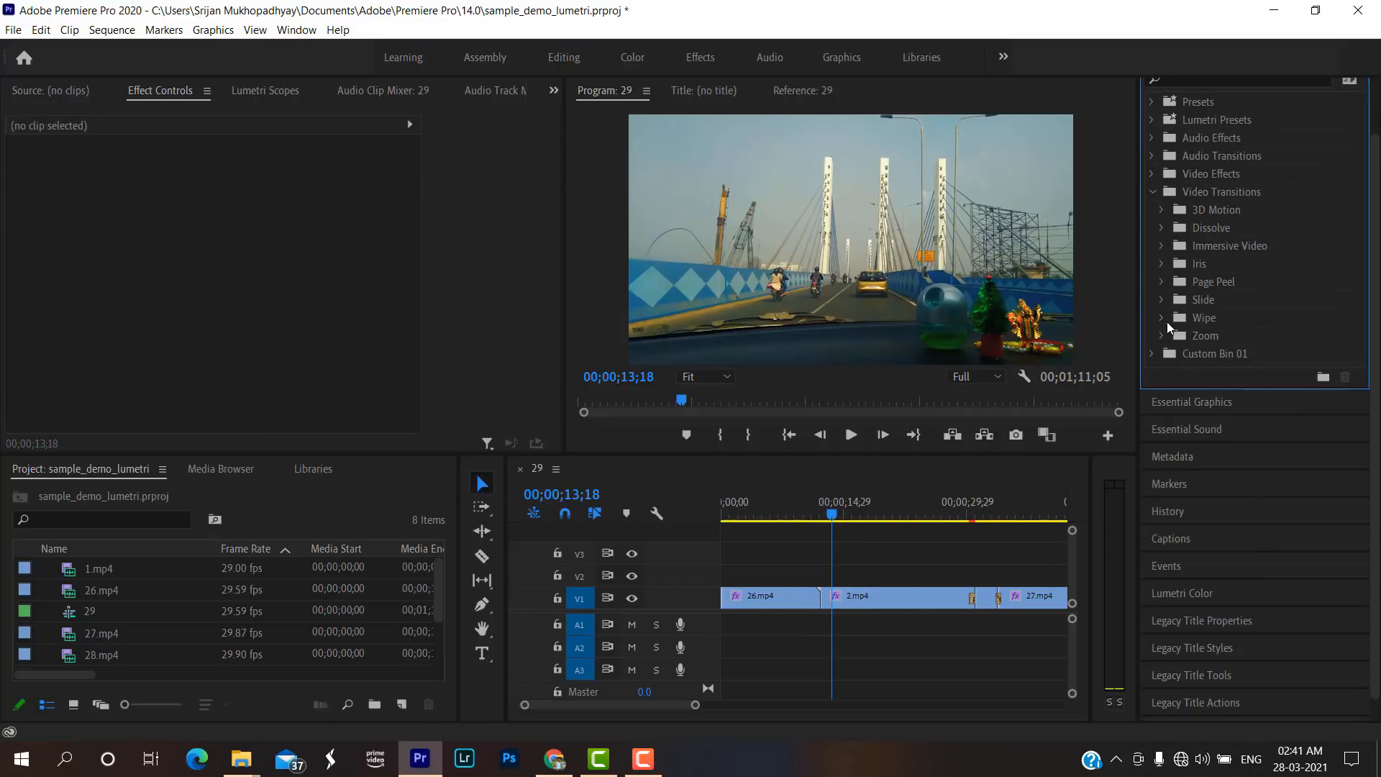
click(1163, 264)
drag(1198, 279, 818, 594)
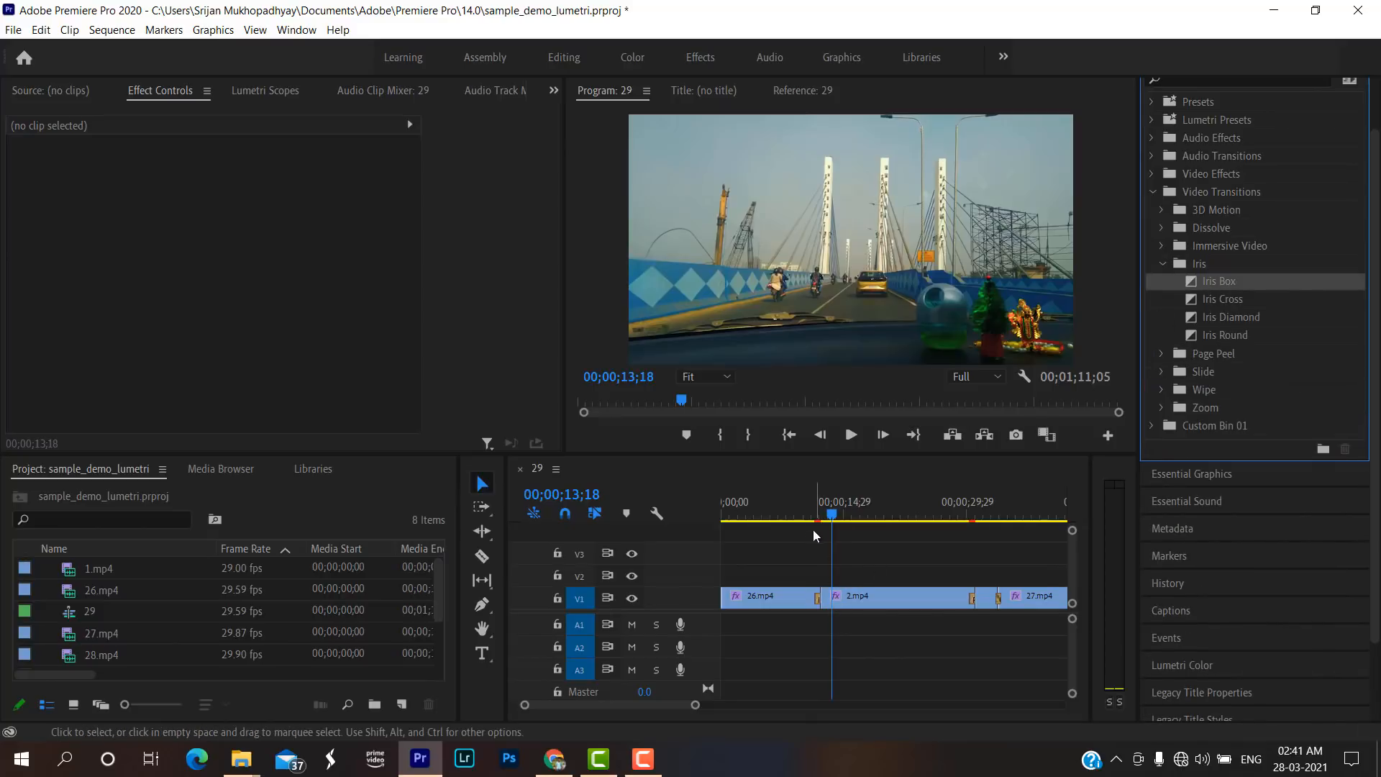
drag(809, 514, 798, 512)
key(space)
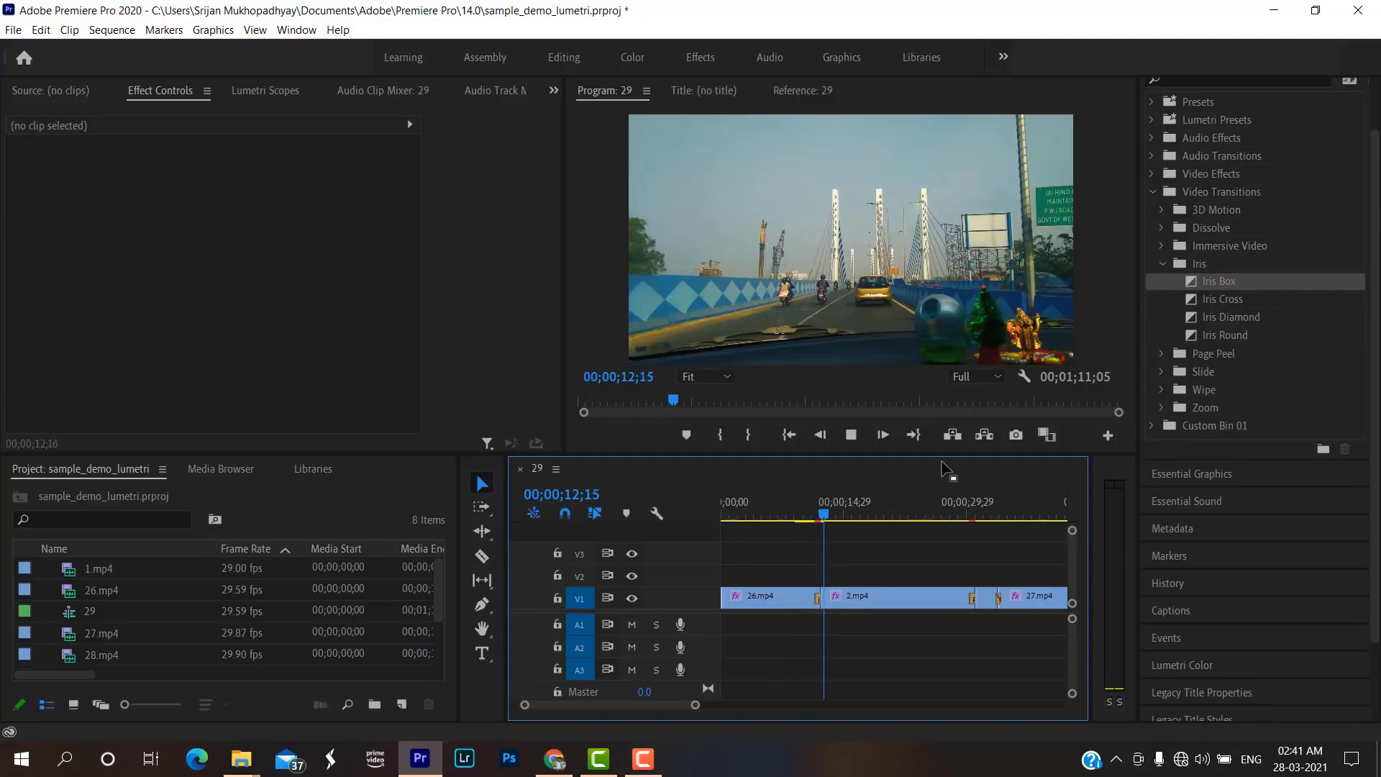
key(space)
click(805, 507)
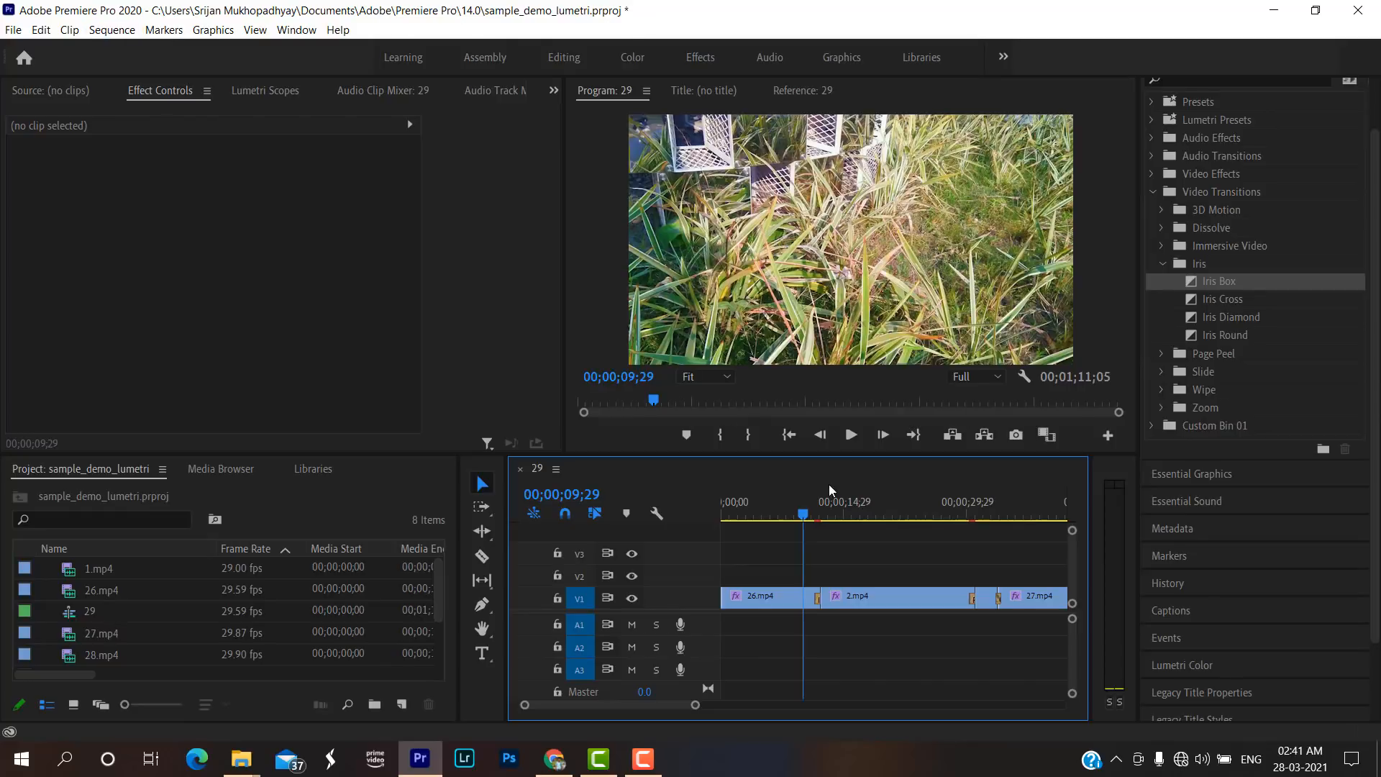
key(space)
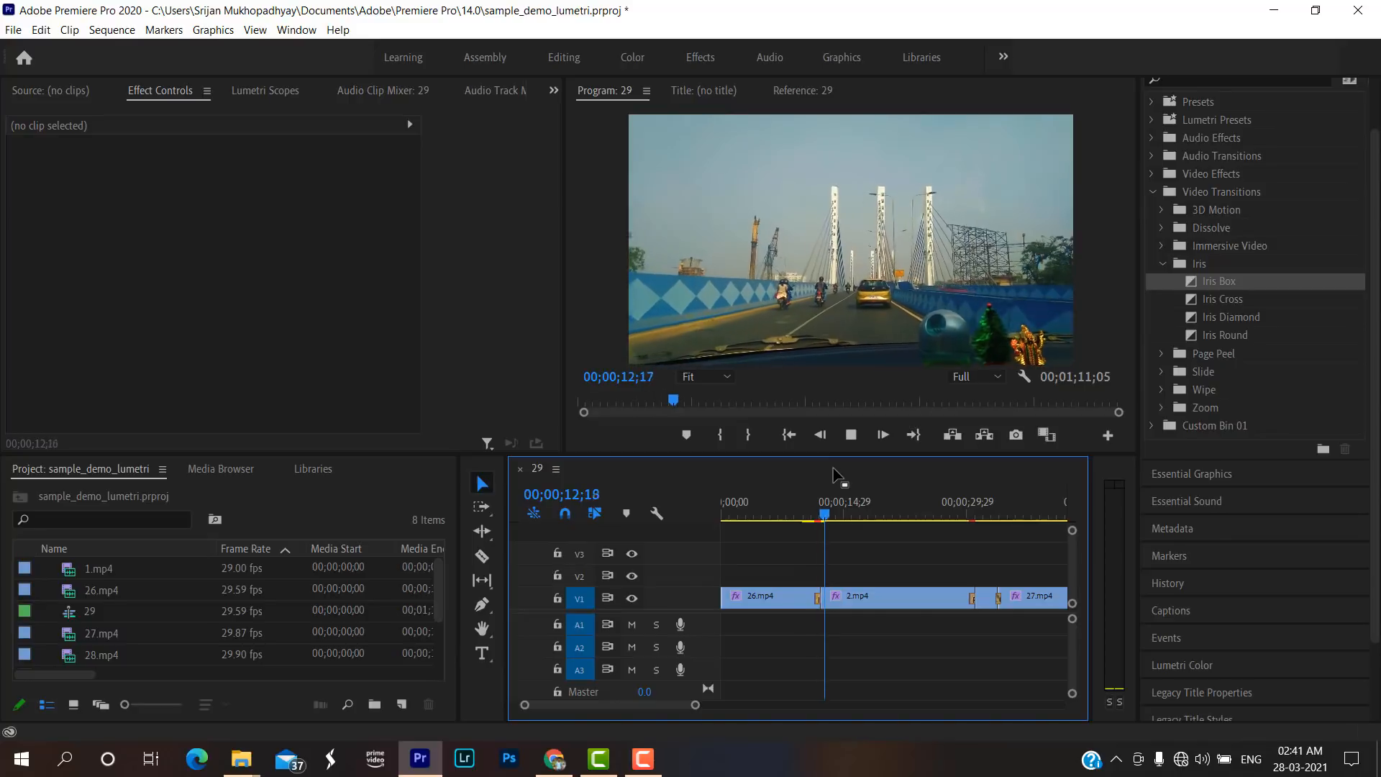
key(space)
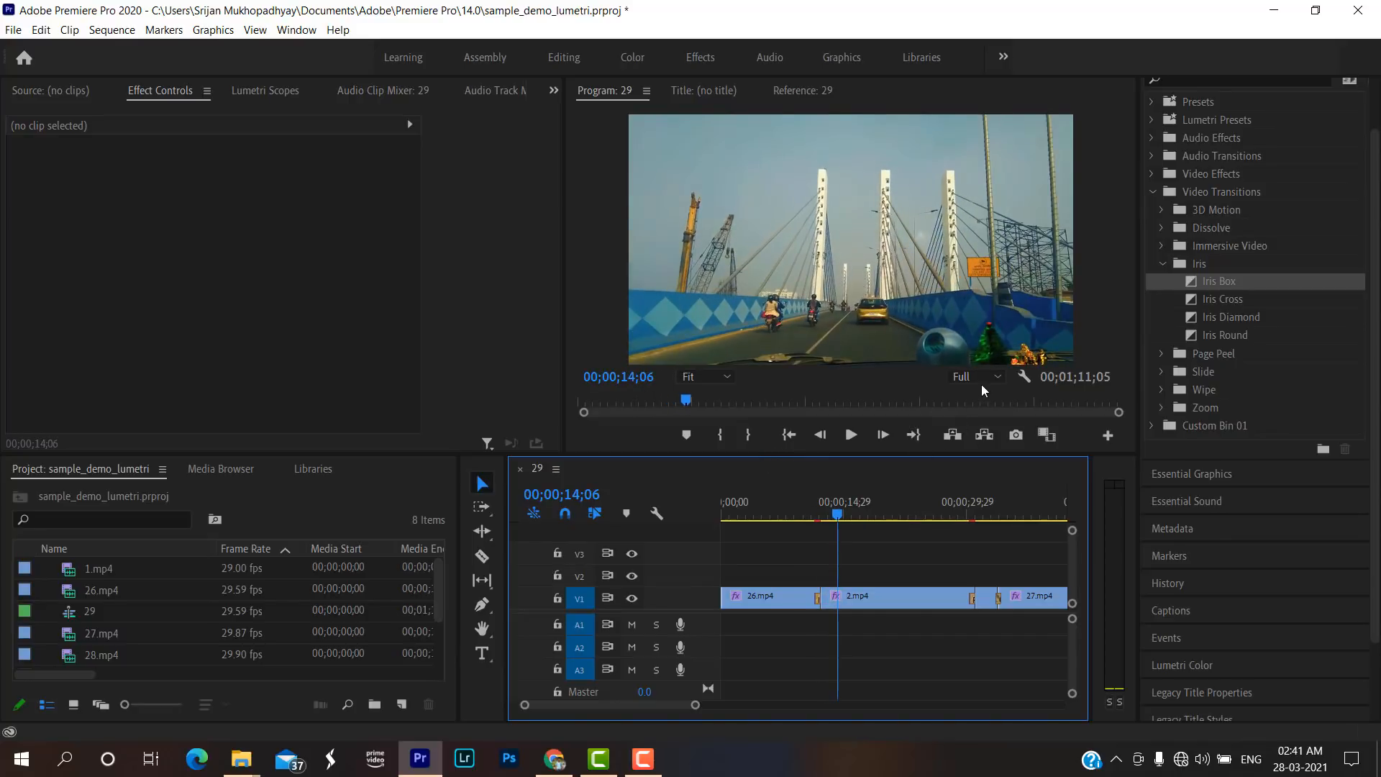
Set the program playback resolution to 1/2 and replay the sequence from just before the Iris Box transition.
click(987, 382)
click(990, 410)
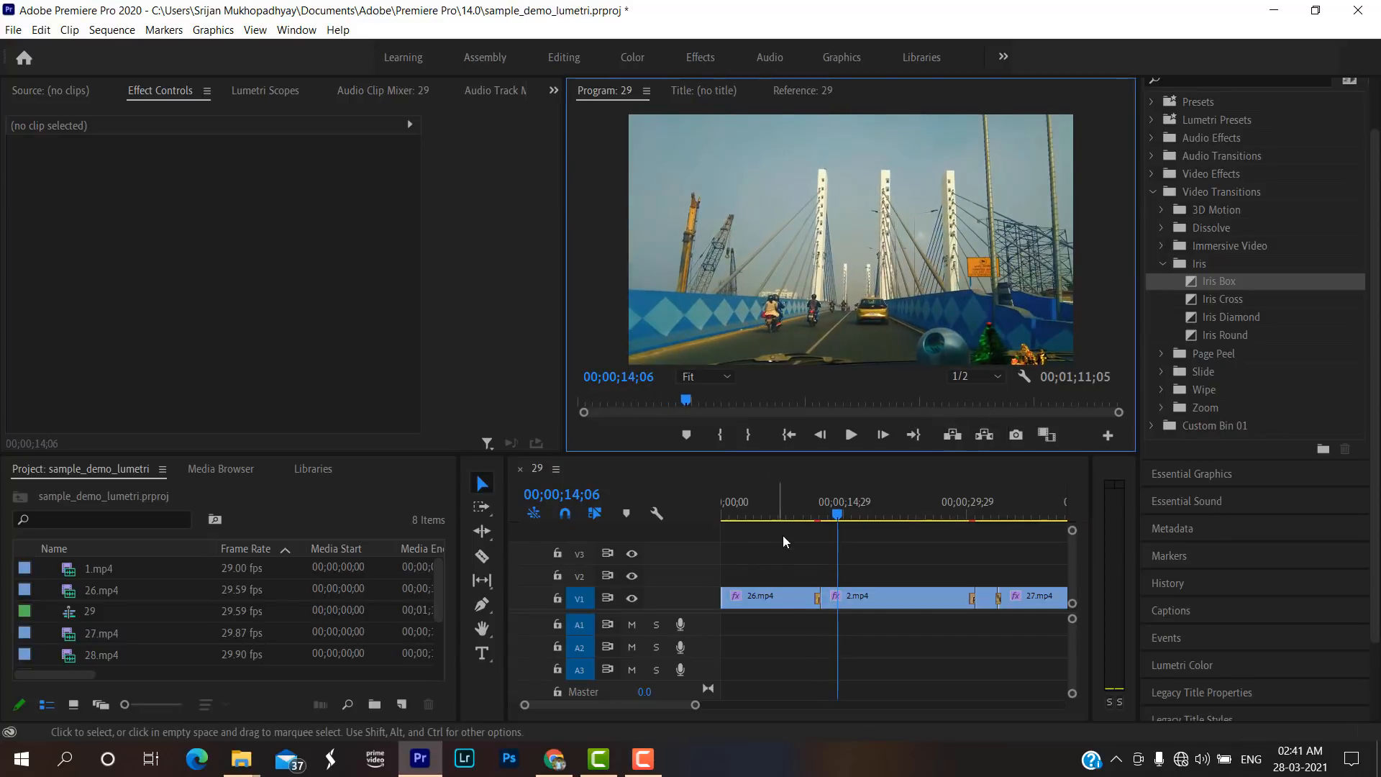
click(805, 509)
key(space)
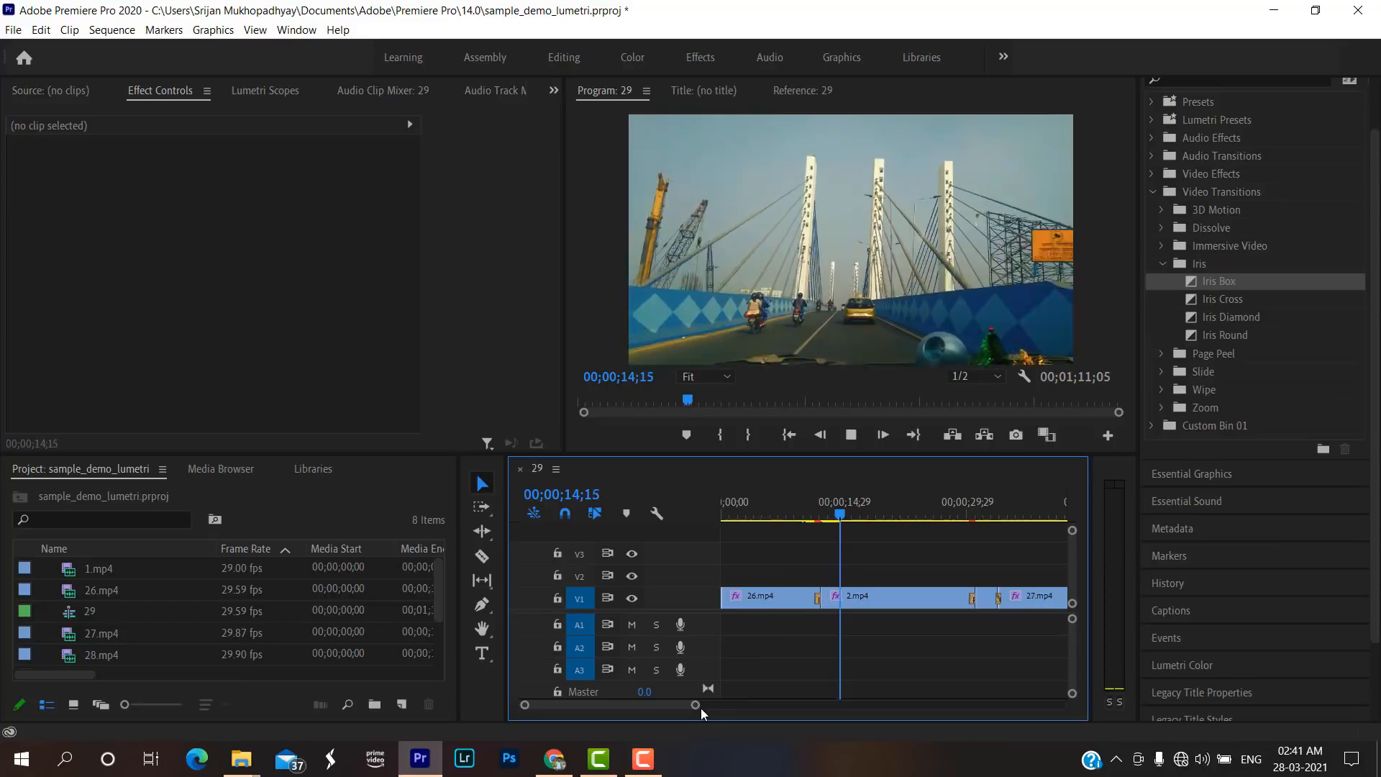
Apply the default transition at the cut between 27.mp4 and 28.mp4 and play across it.
drag(697, 706, 778, 709)
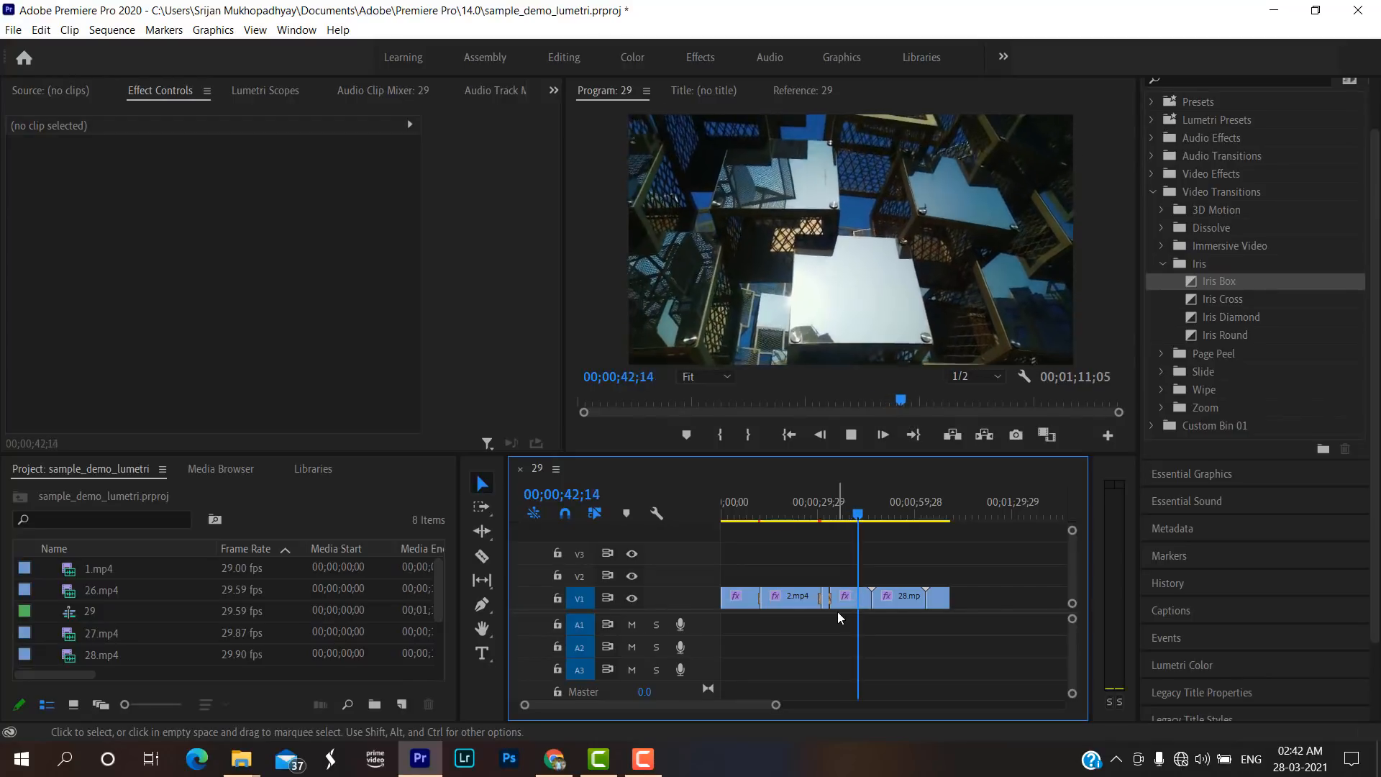
right_click(870, 597)
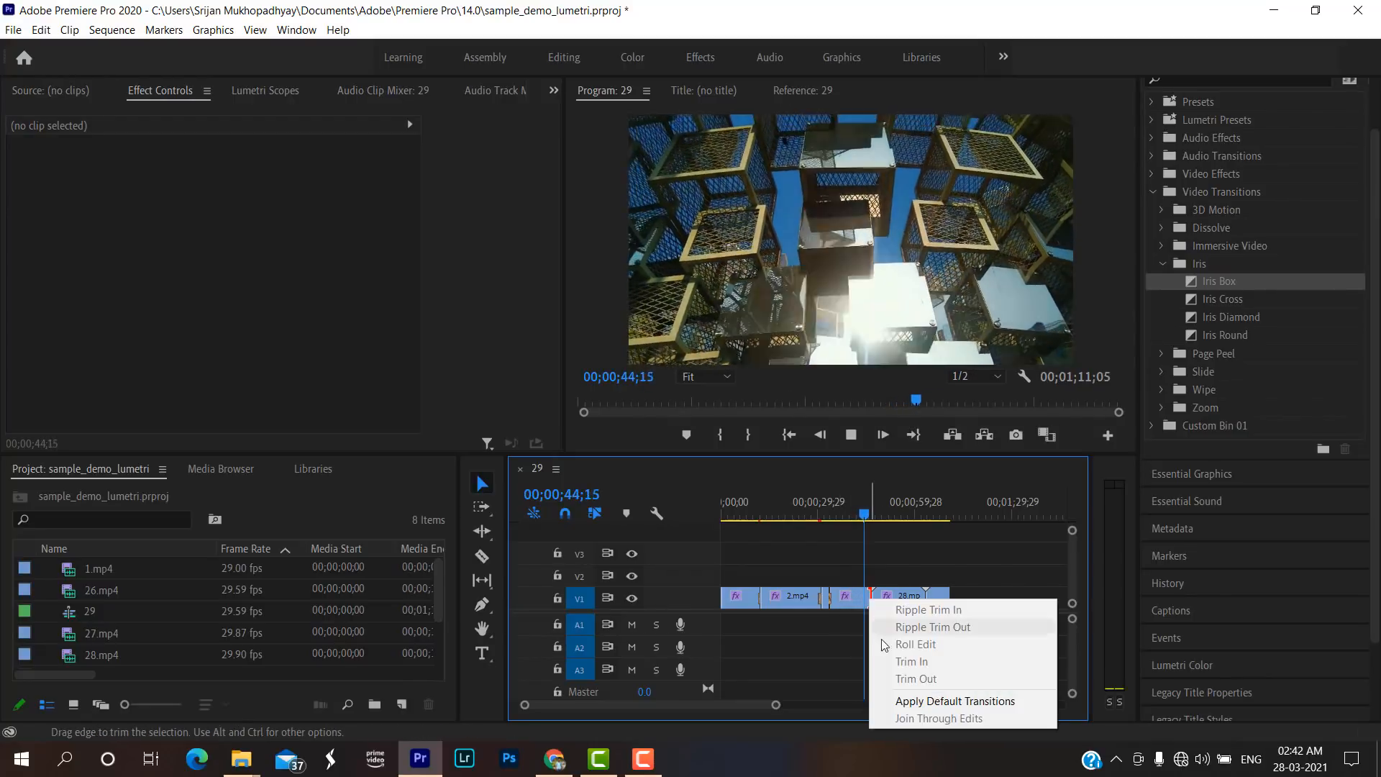
click(899, 696)
click(801, 402)
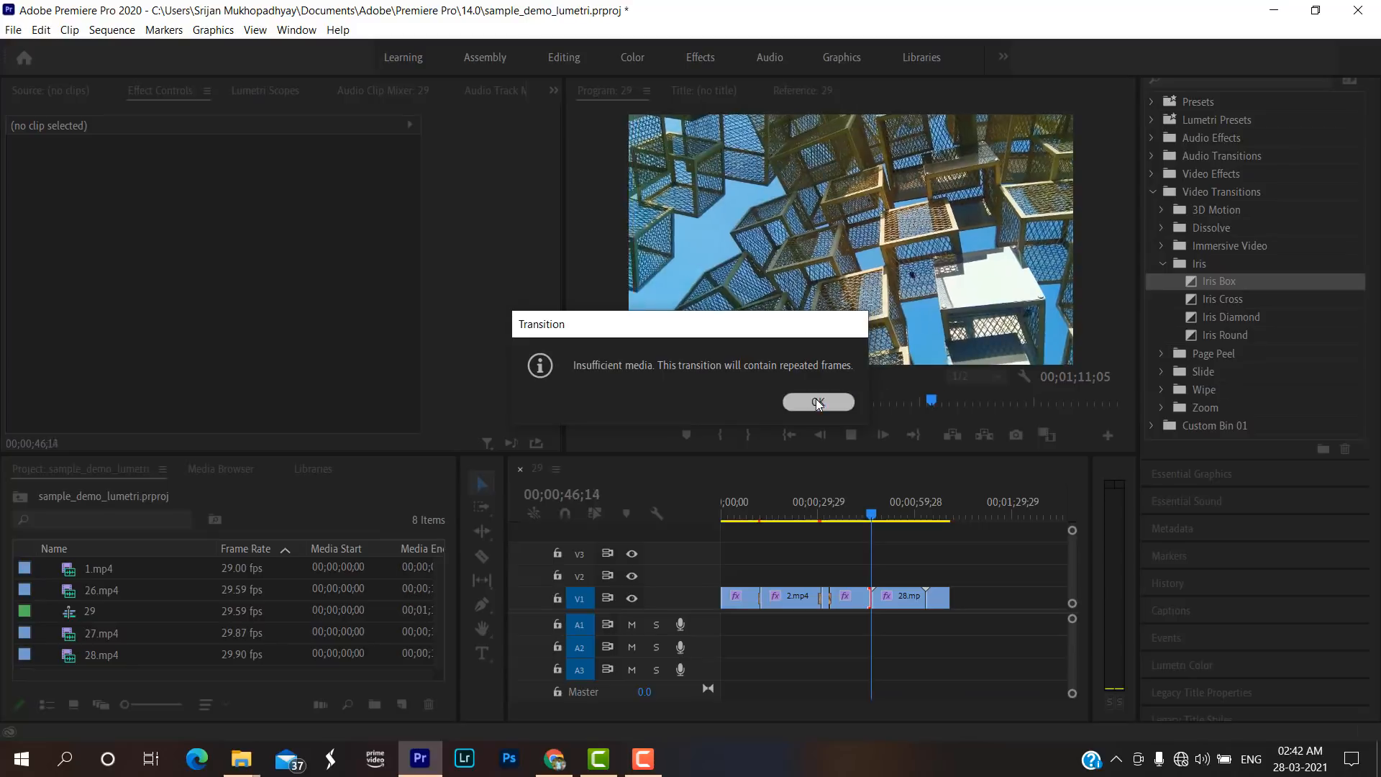
click(865, 516)
key(space)
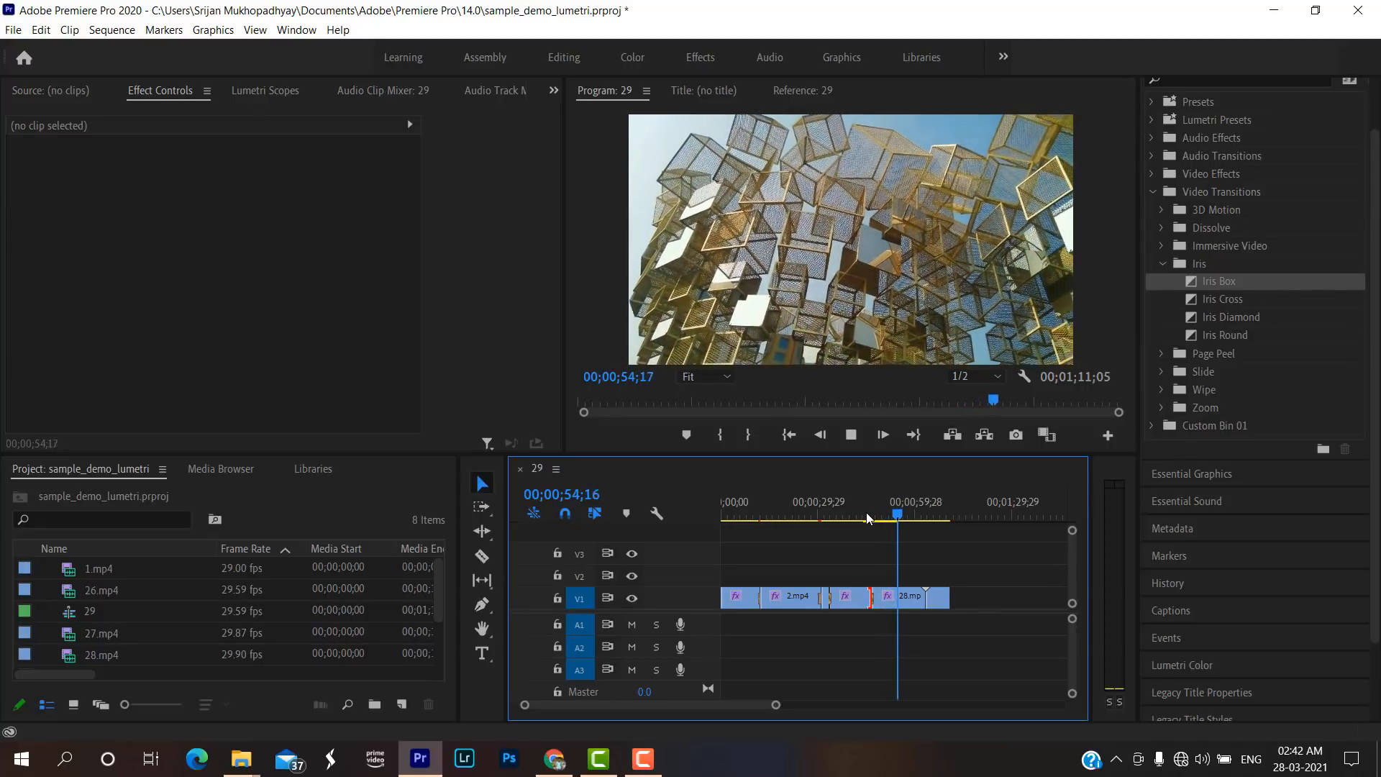
key(space)
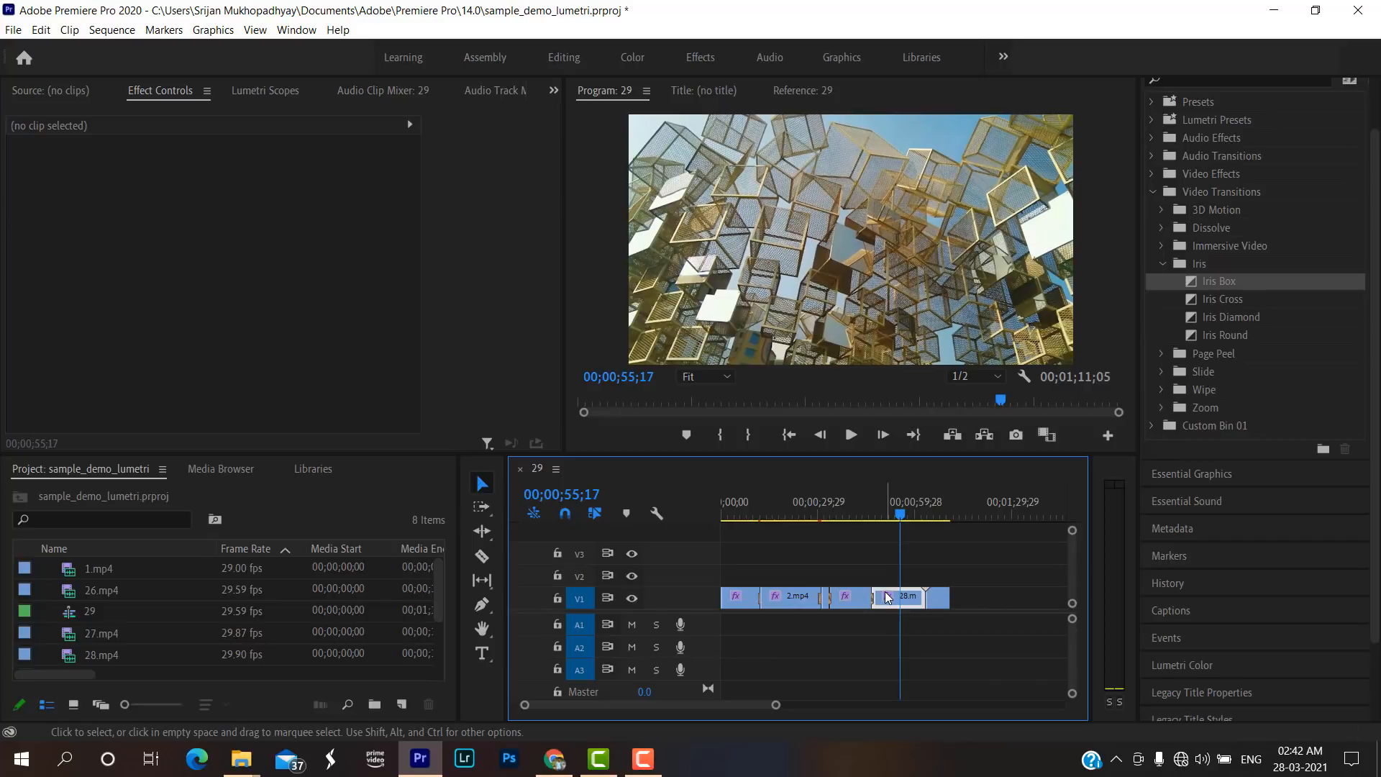
Remove the Lumetri Color effect from 28.mp4 to compare the ungraded image, and undo the removal.
click(888, 597)
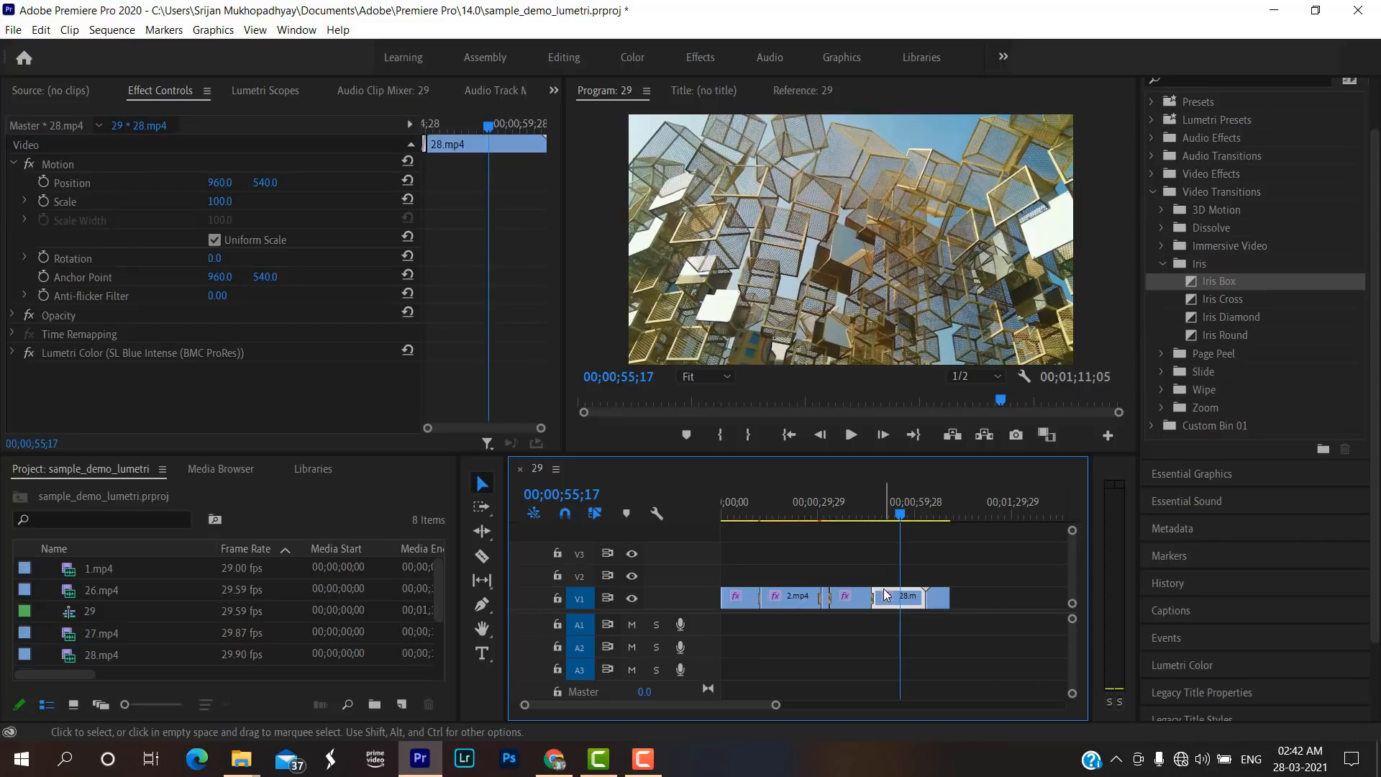
click(226, 353)
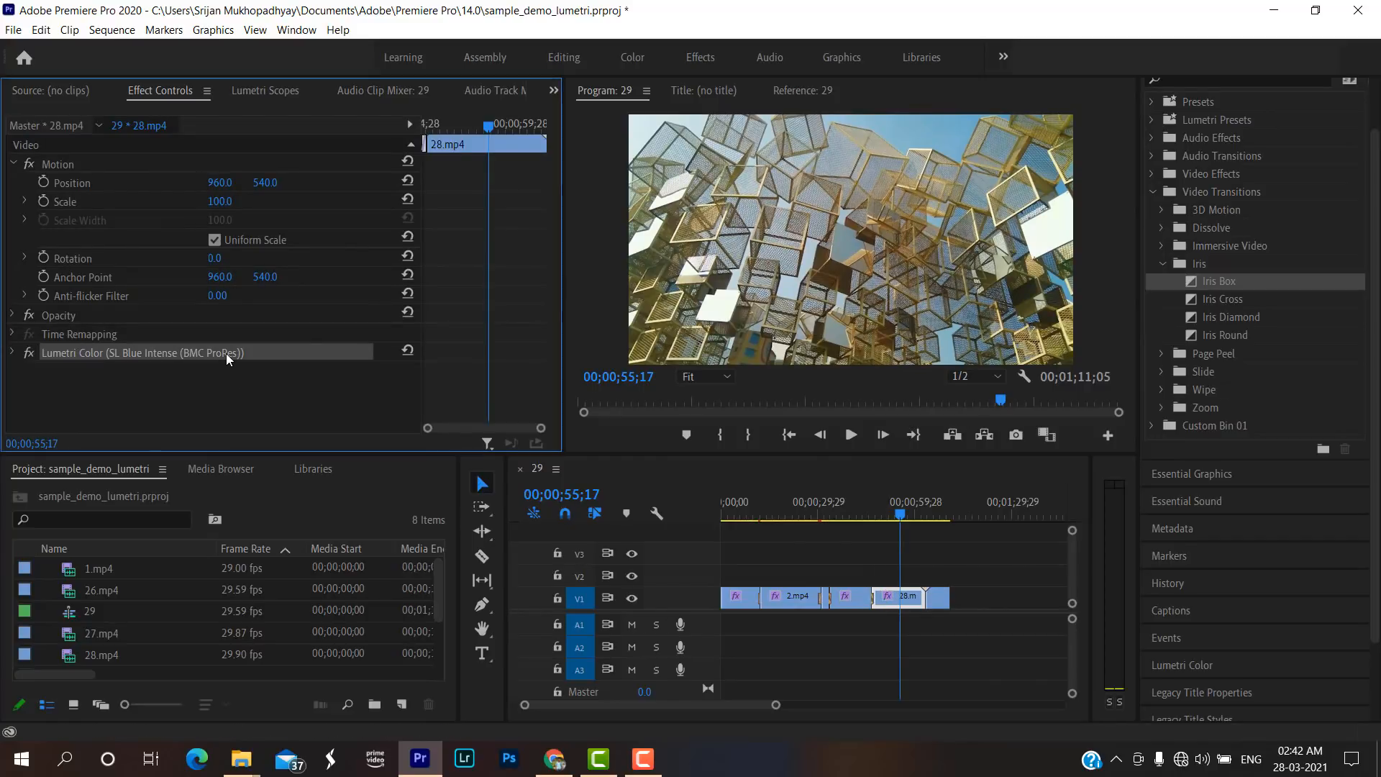
key(Delete)
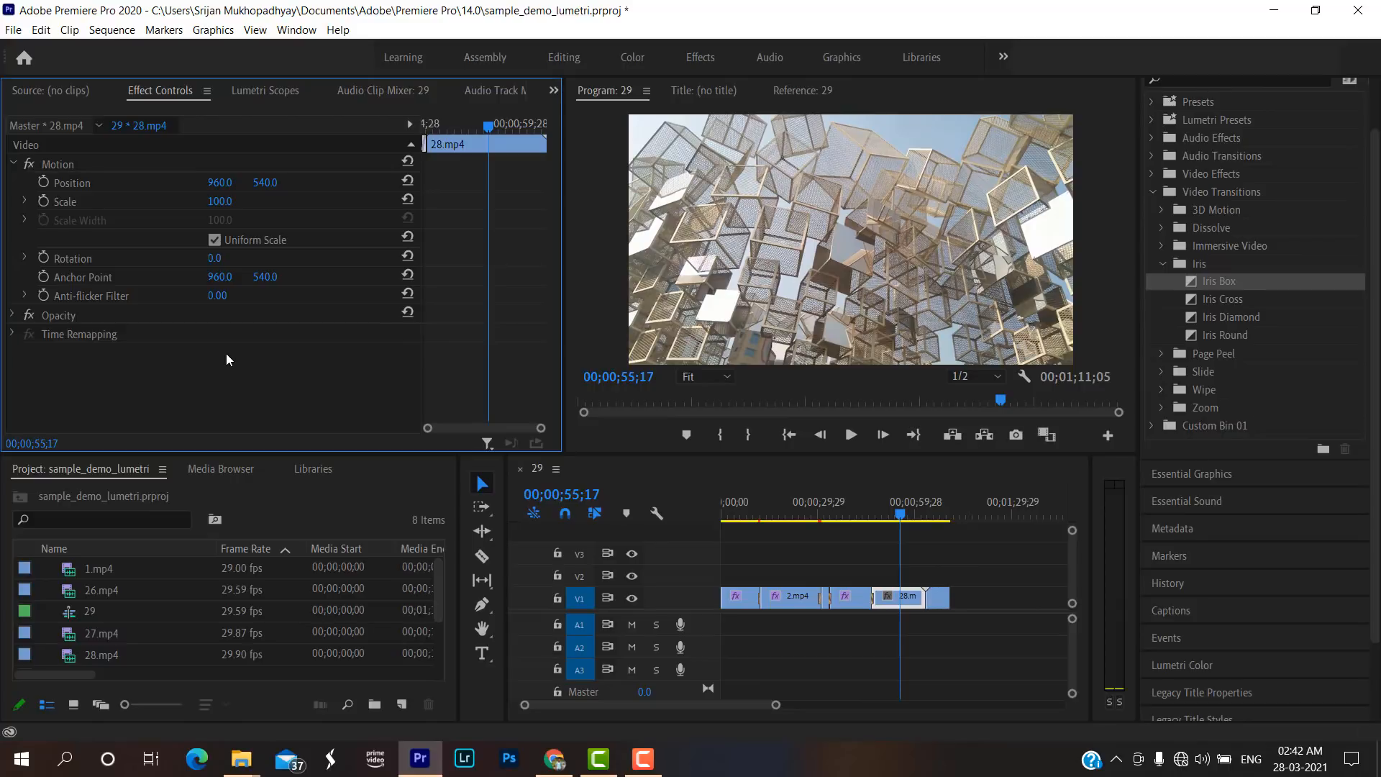
key(ctrl+z)
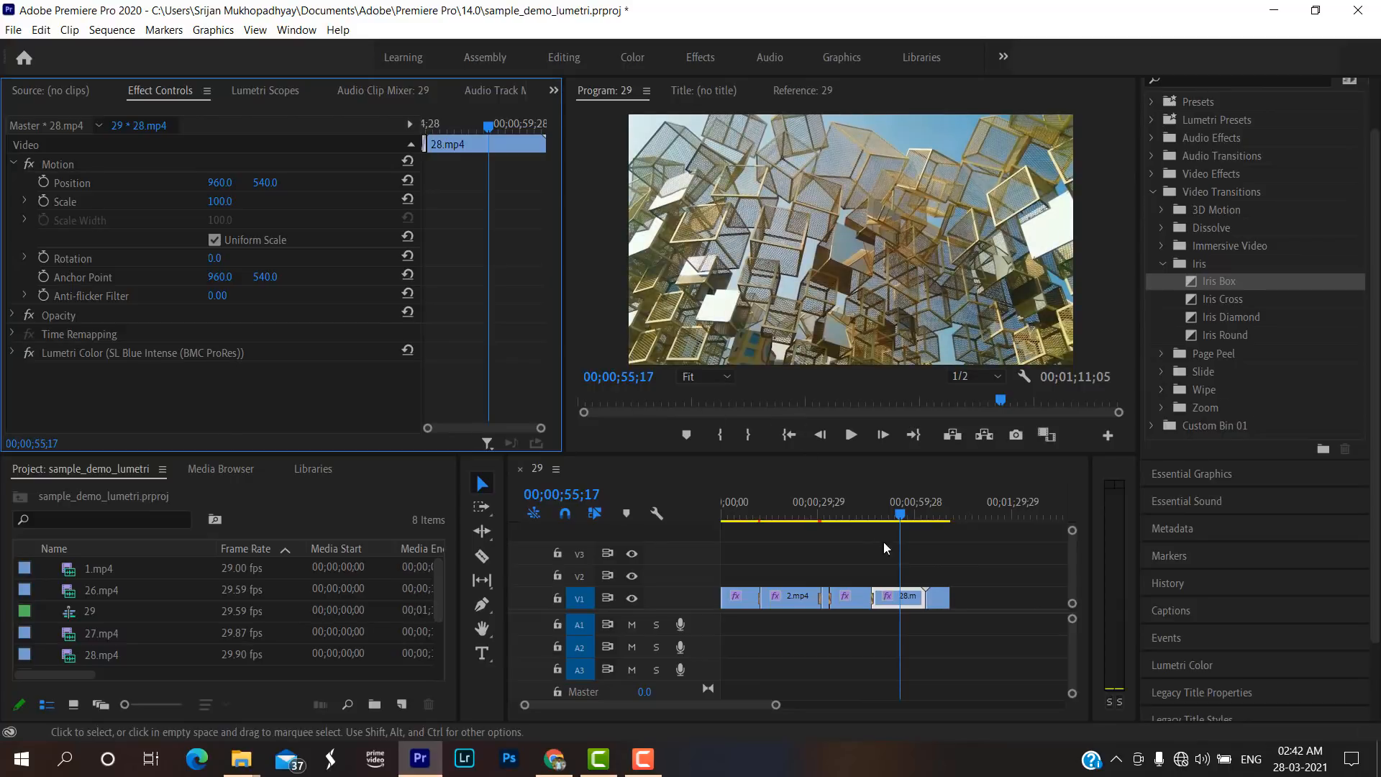
Compare 29.mp4 without its Lumetri Color effect, undo the removal, and return the playhead to 00;00;45;26.
click(938, 515)
click(937, 601)
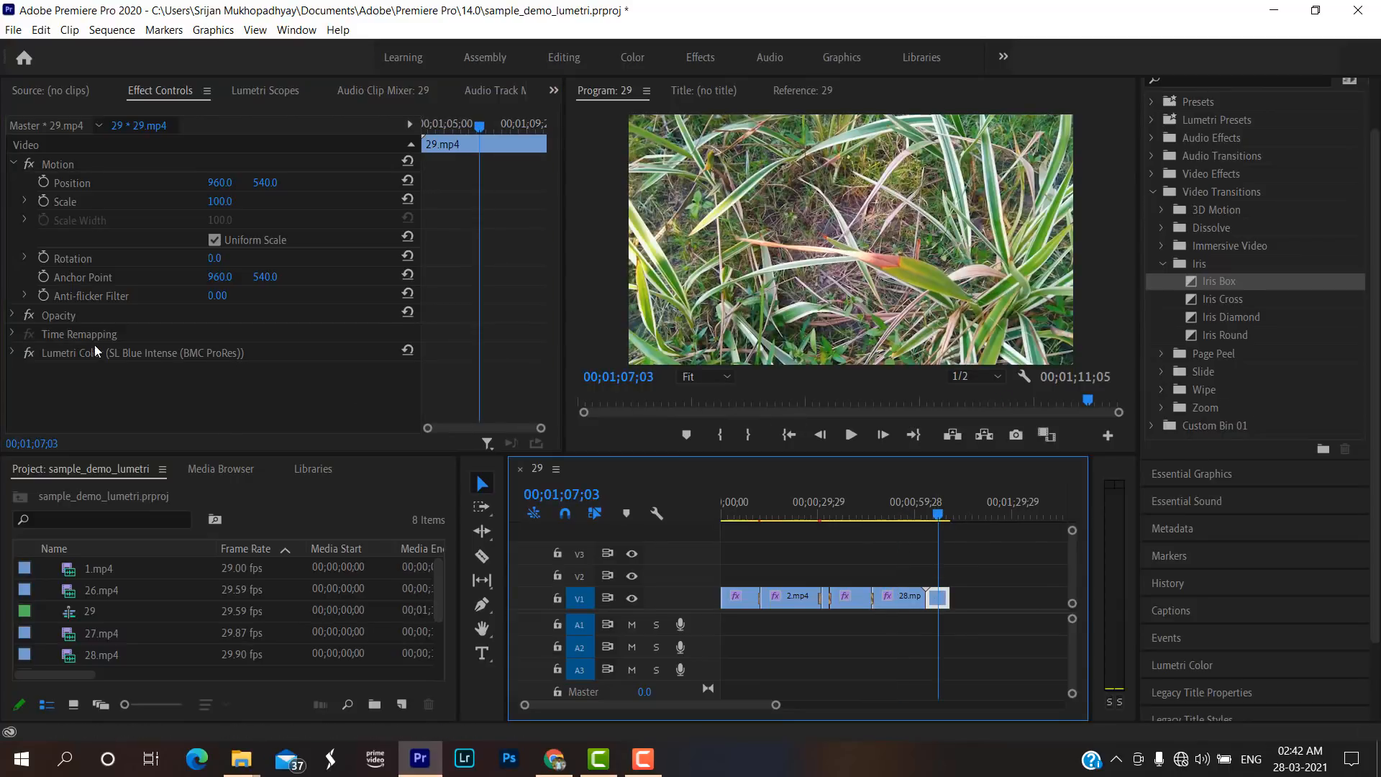
click(122, 353)
key(Delete)
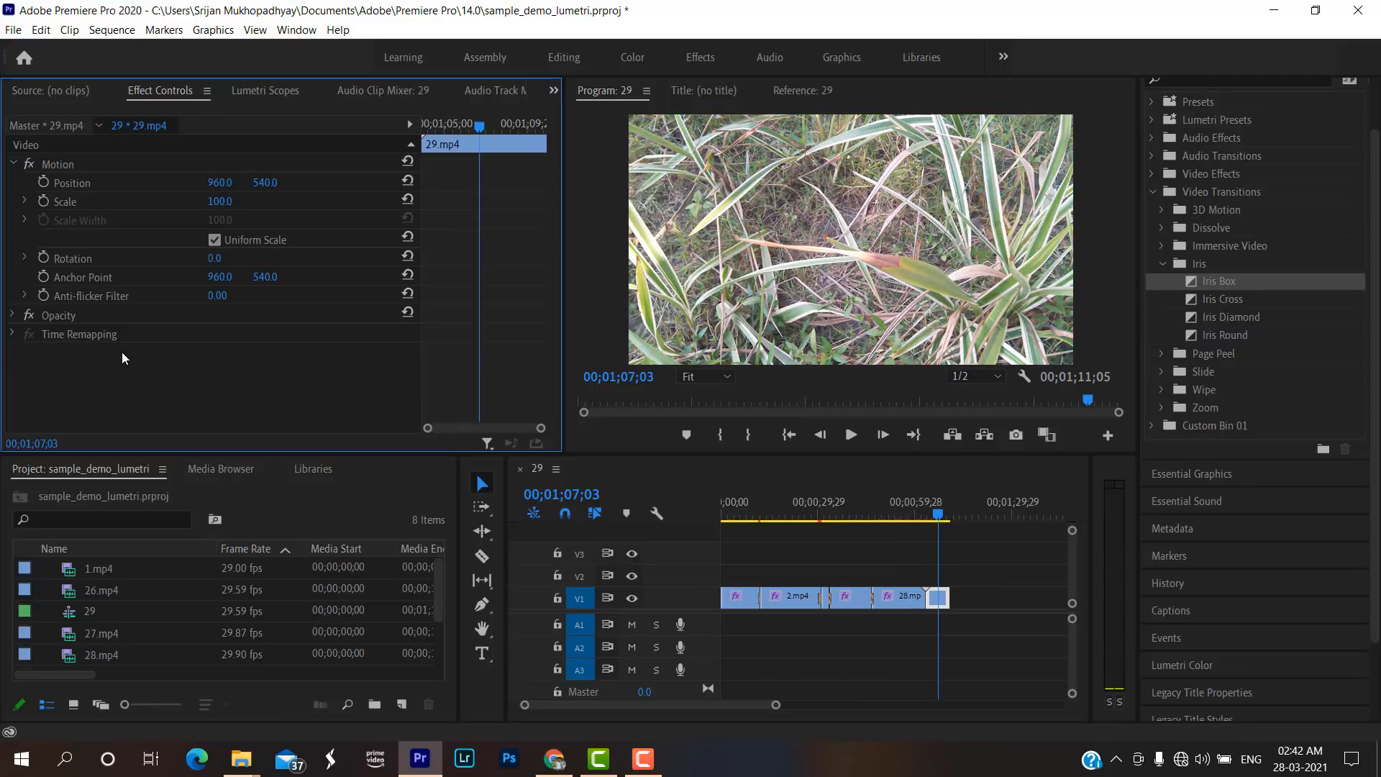
key(ctrl+z)
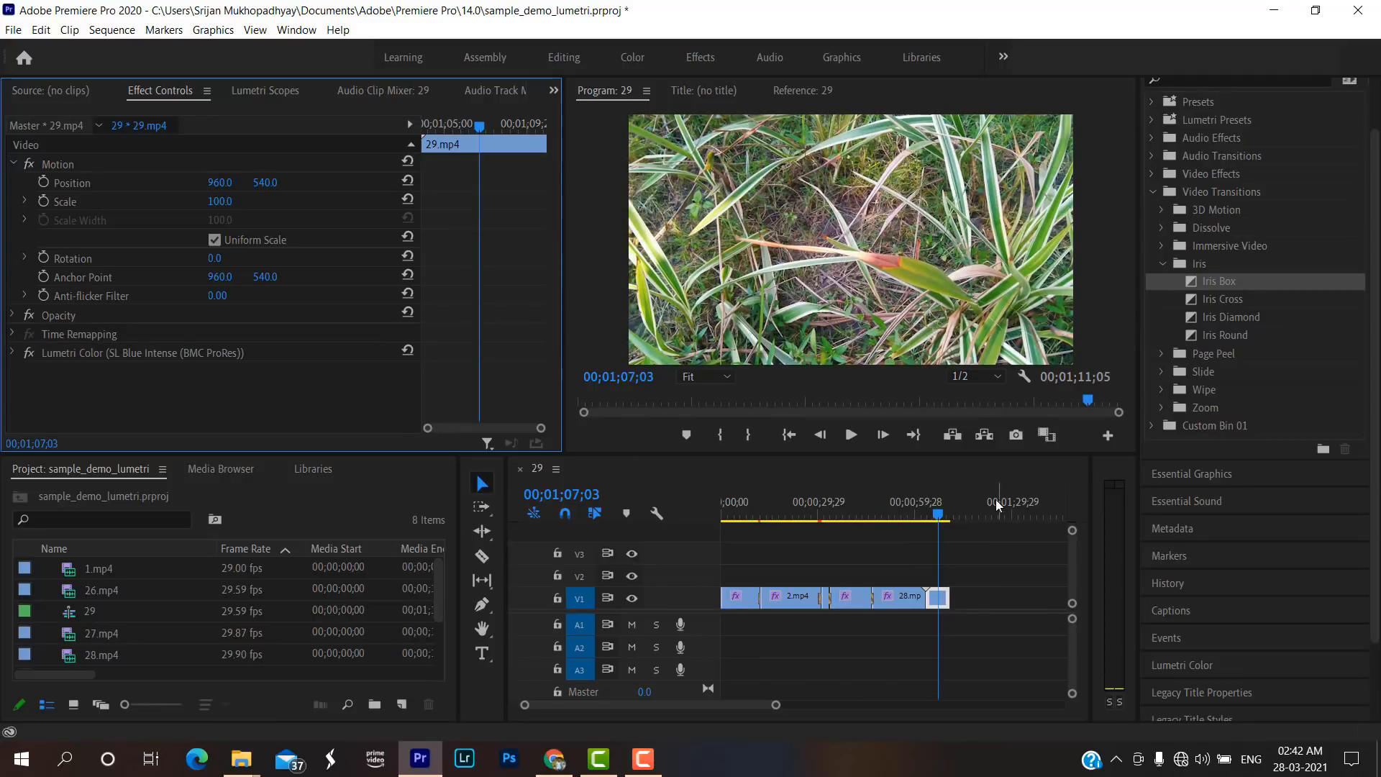
drag(937, 508, 869, 513)
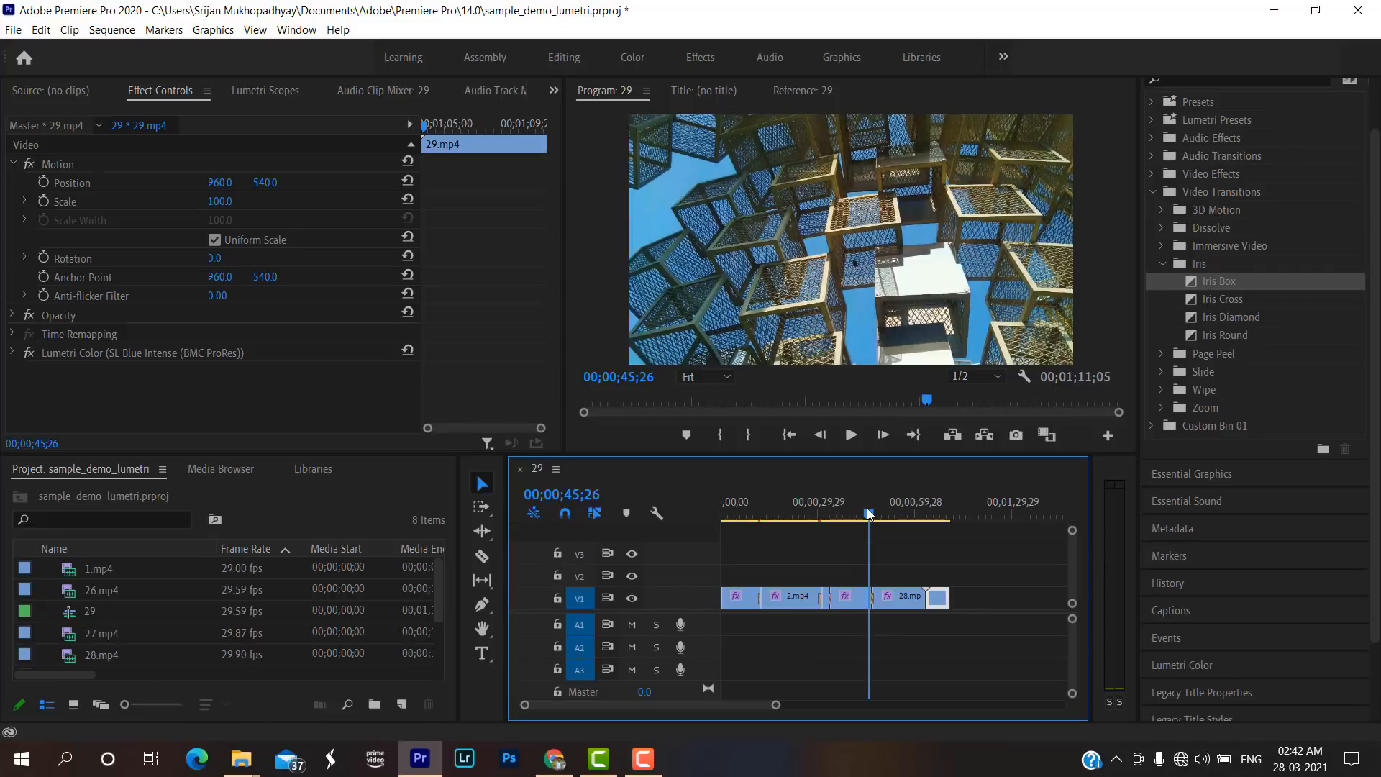
Compare 27.mp4 without its Lumetri Color effect twice, undoing the removal each time.
click(853, 588)
click(255, 348)
key(Delete)
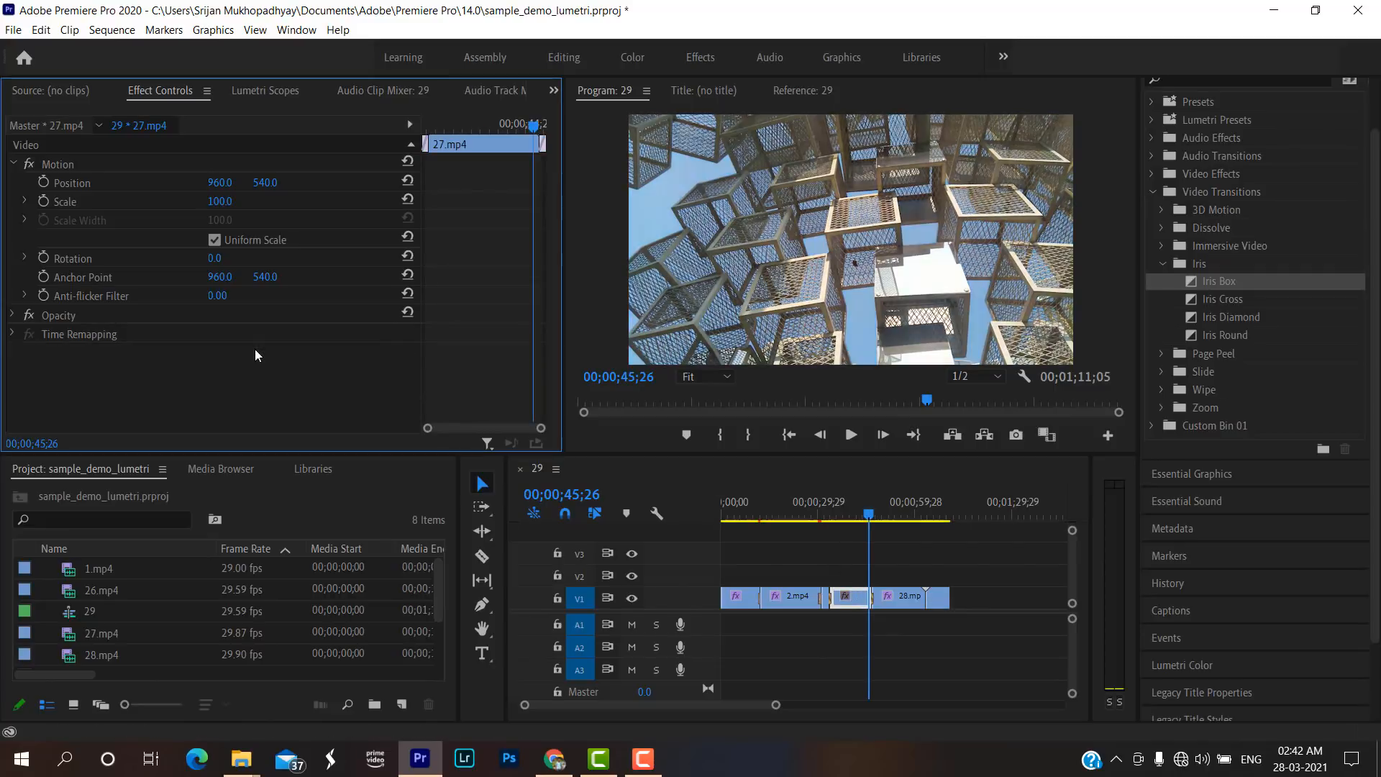
key(ctrl+z)
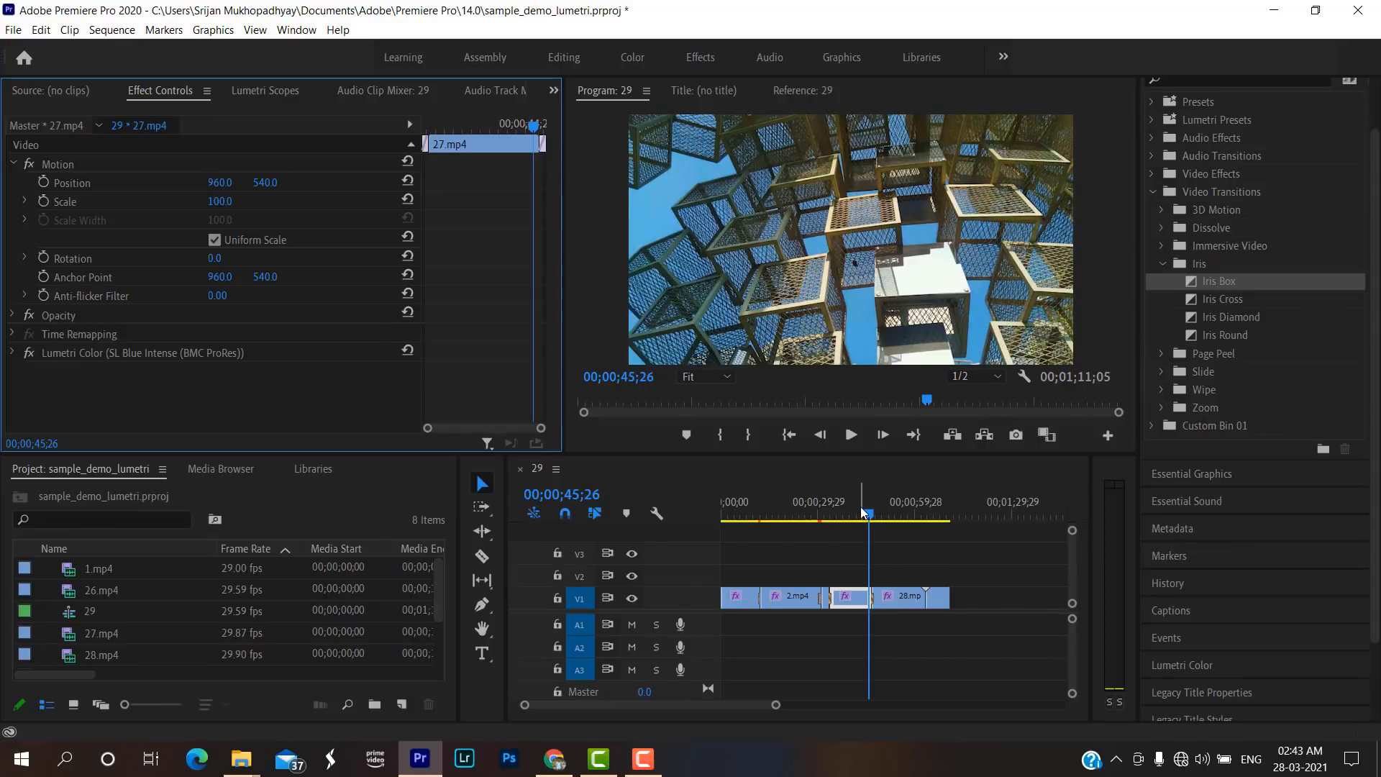
click(157, 347)
key(Delete)
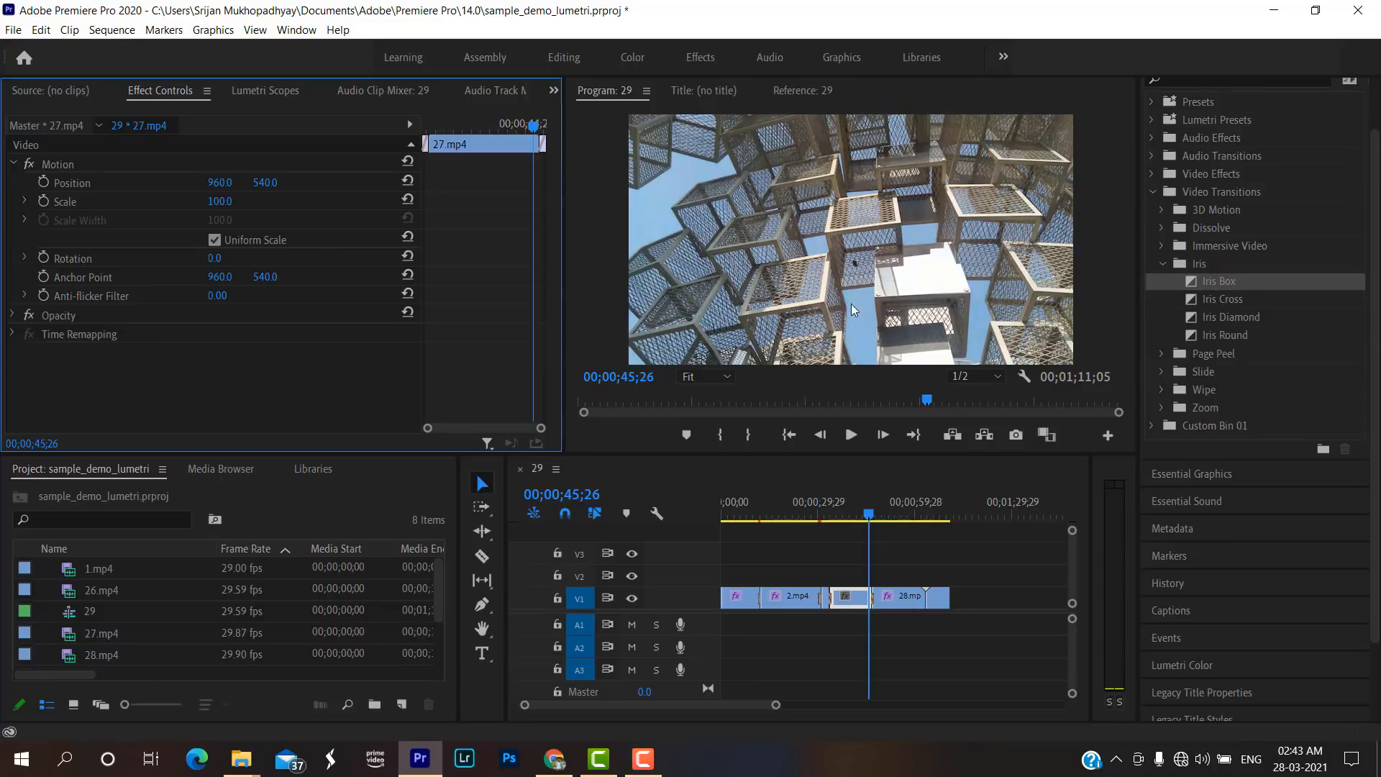
key(ctrl+z)
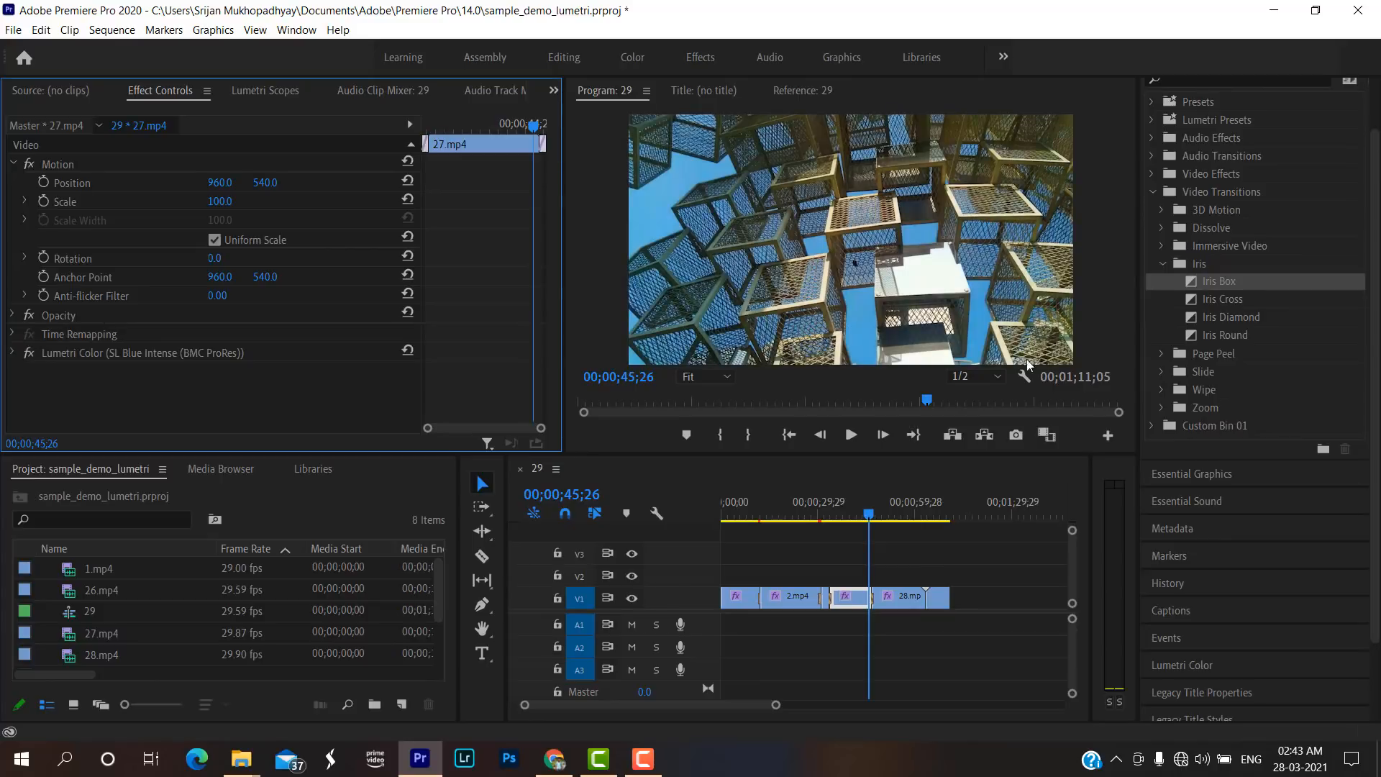
Move the playhead to 00;00;26;04 and remove the Lumetri Color effect from the selected 27.mp4 clip.
drag(870, 515, 807, 507)
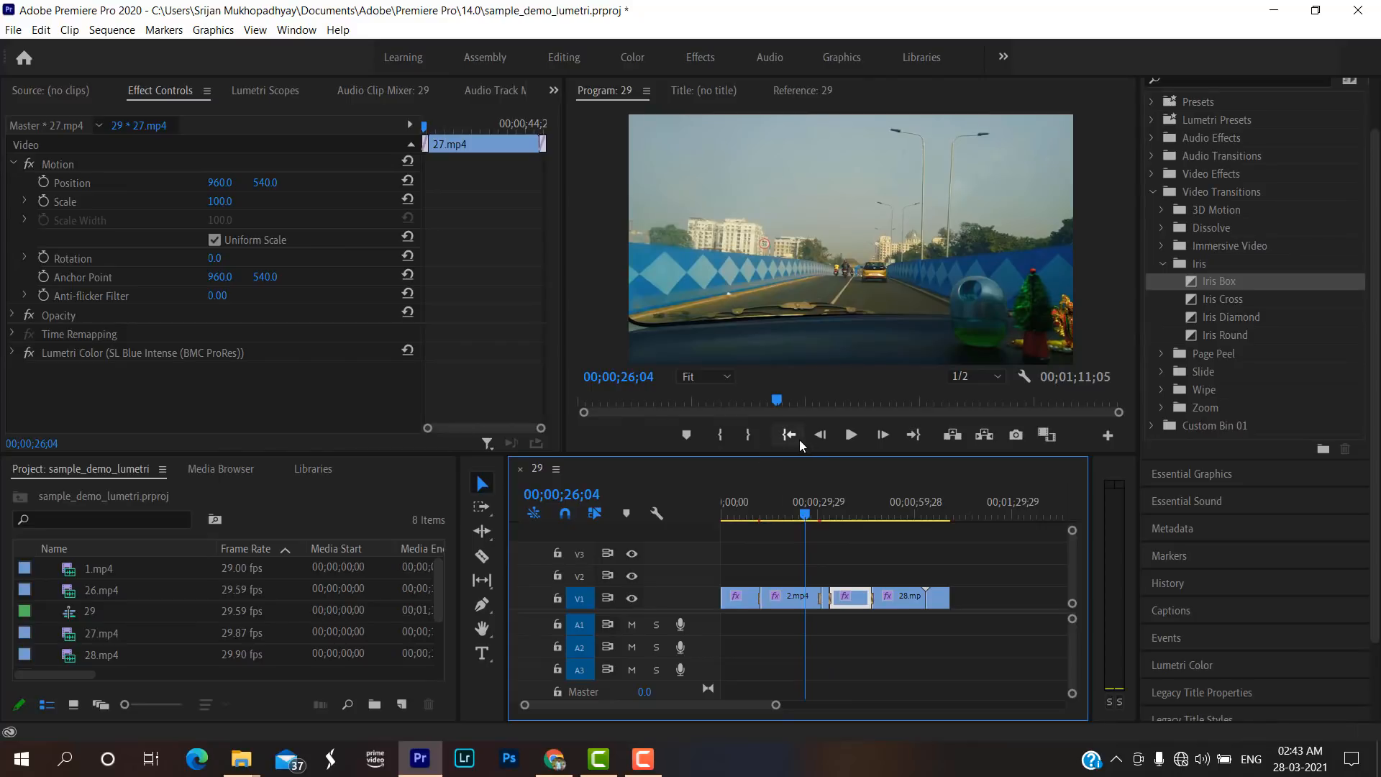
click(234, 351)
key(Delete)
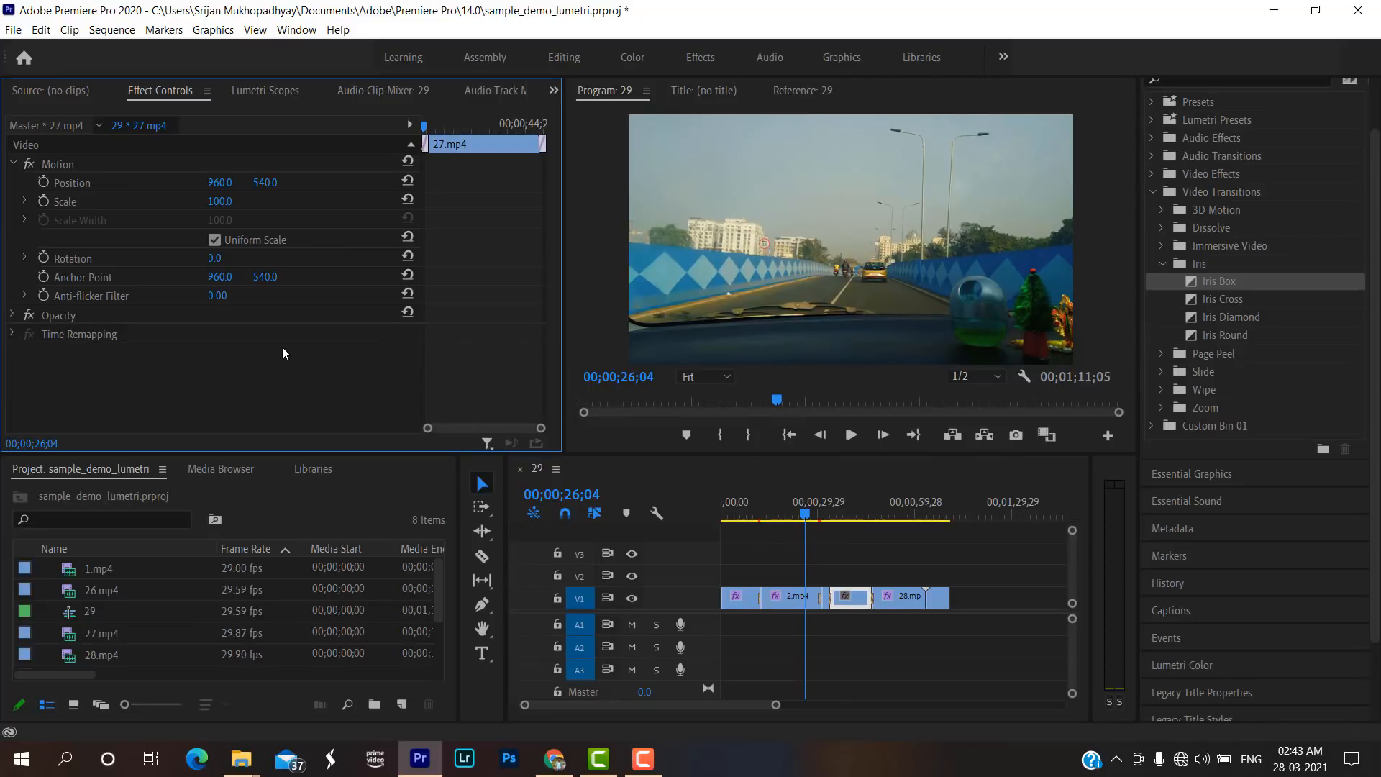
Remove the Lumetri Color effect from 2.mp4 at 00;00;23;02 to compare the ungraded image, and undo the removal.
drag(803, 513, 792, 517)
click(782, 597)
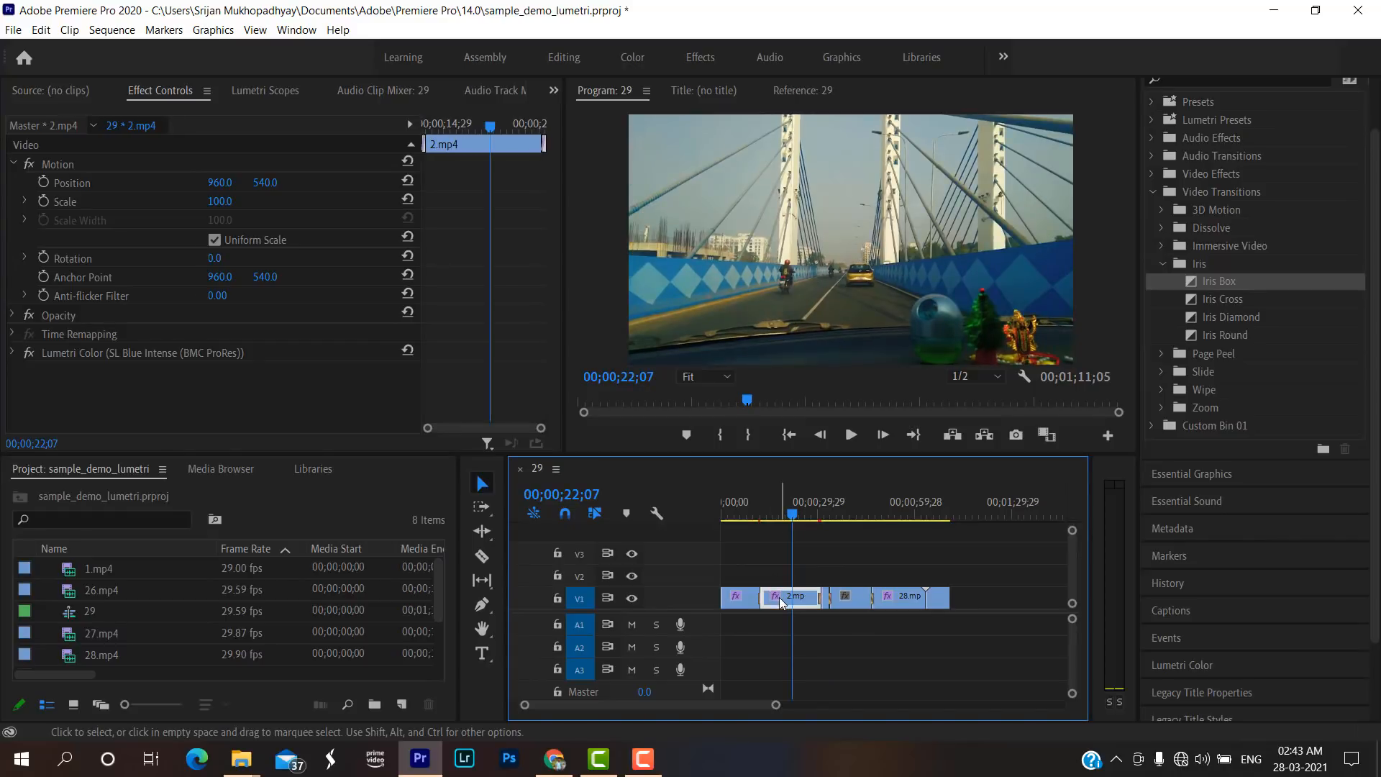
click(796, 514)
click(232, 353)
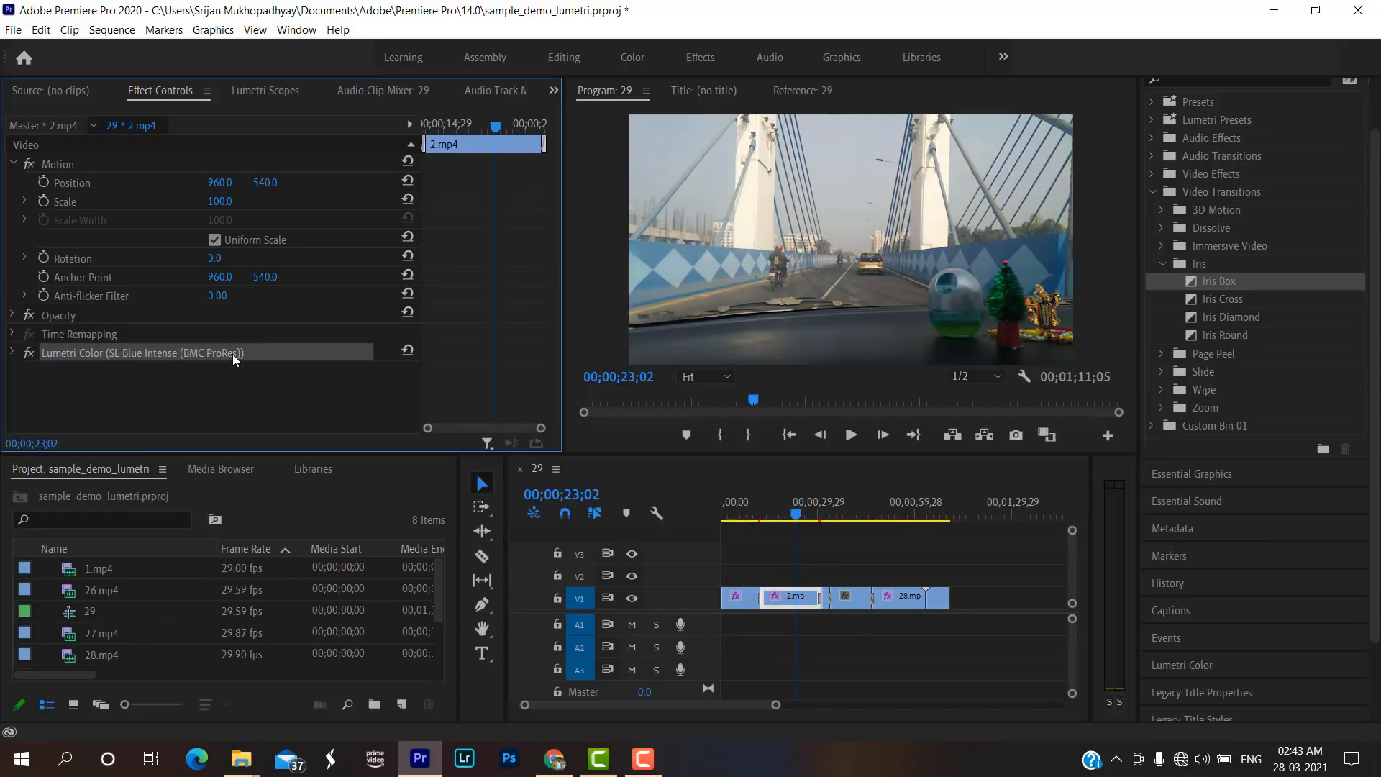
key(Delete)
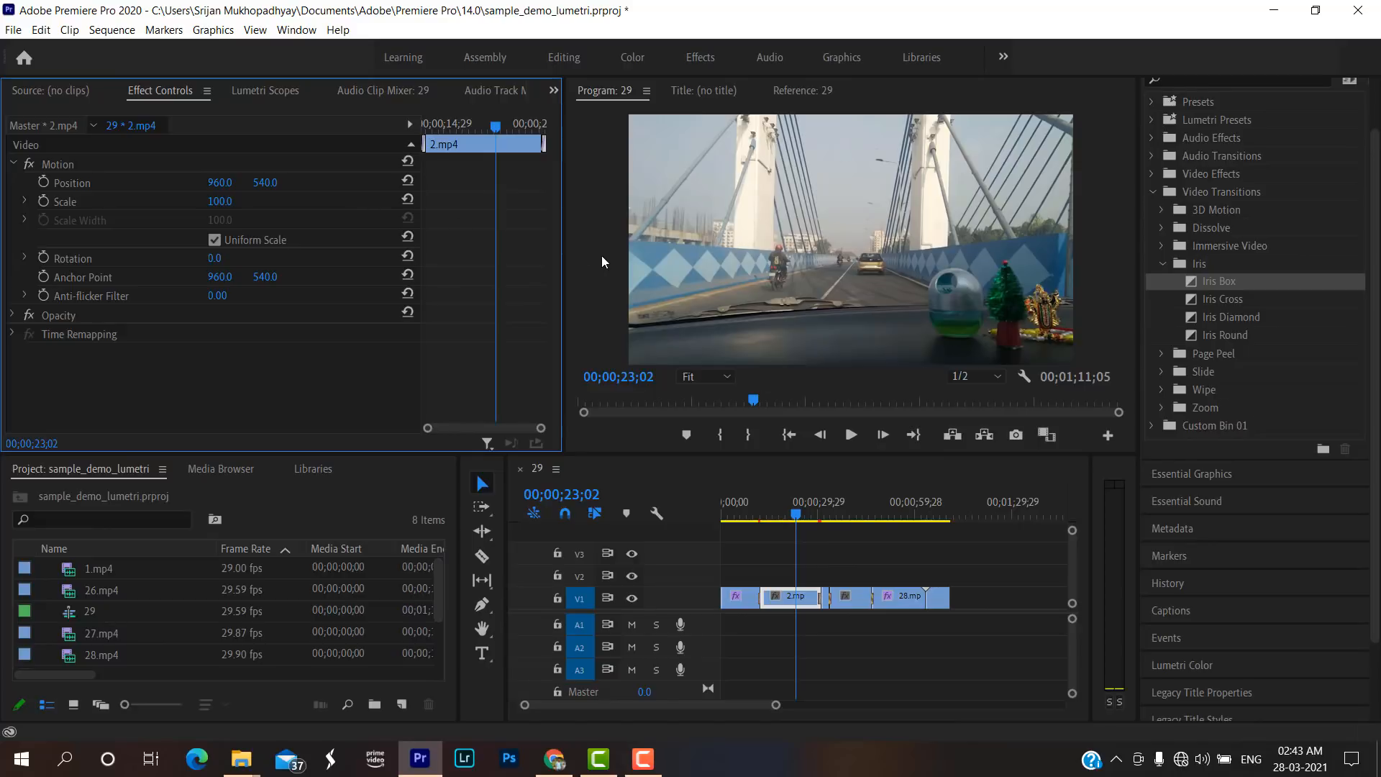
key(ctrl+z)
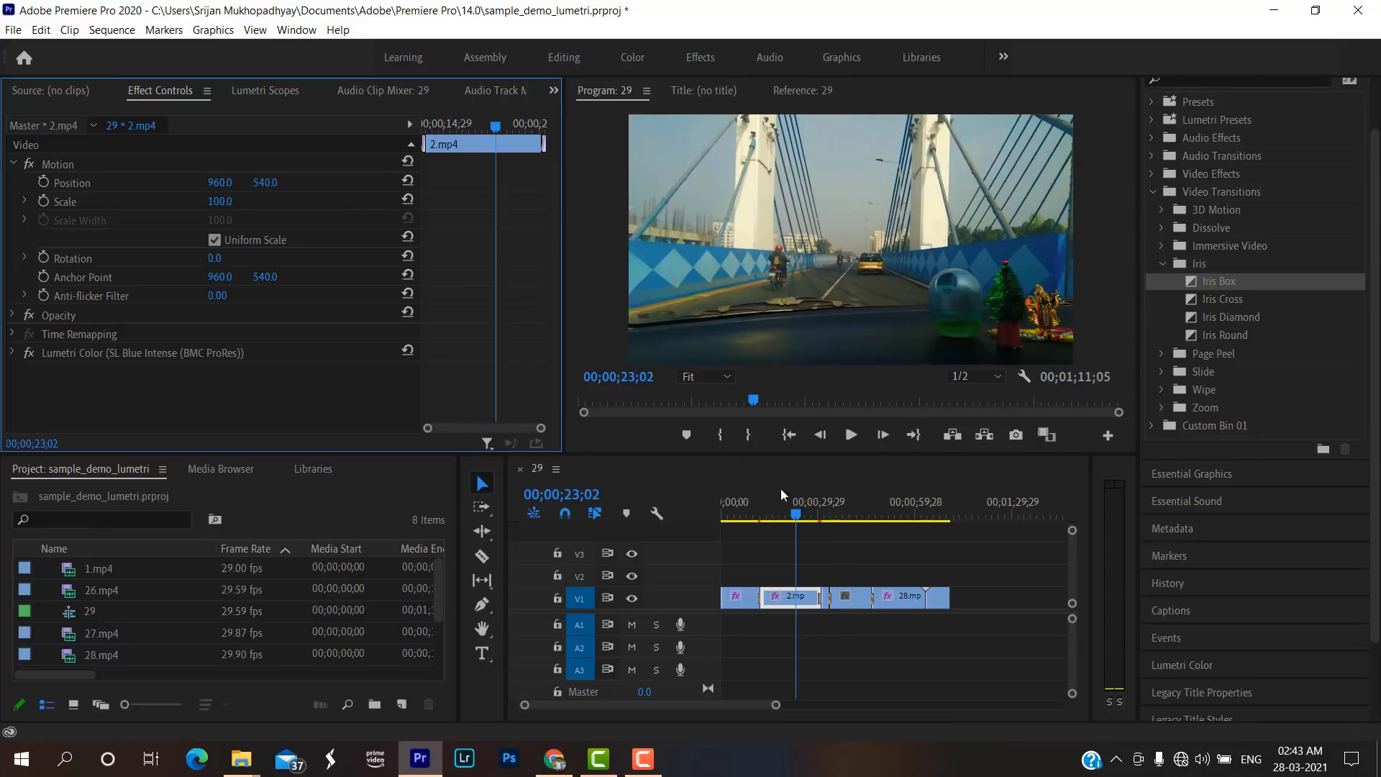
Scrub back and forth between 2.mp4 and the end of the sequence to review the footage.
mouse_move(798, 518)
mouse_down()
mouse_move(704, 516)
mouse_move(936, 538)
mouse_up()
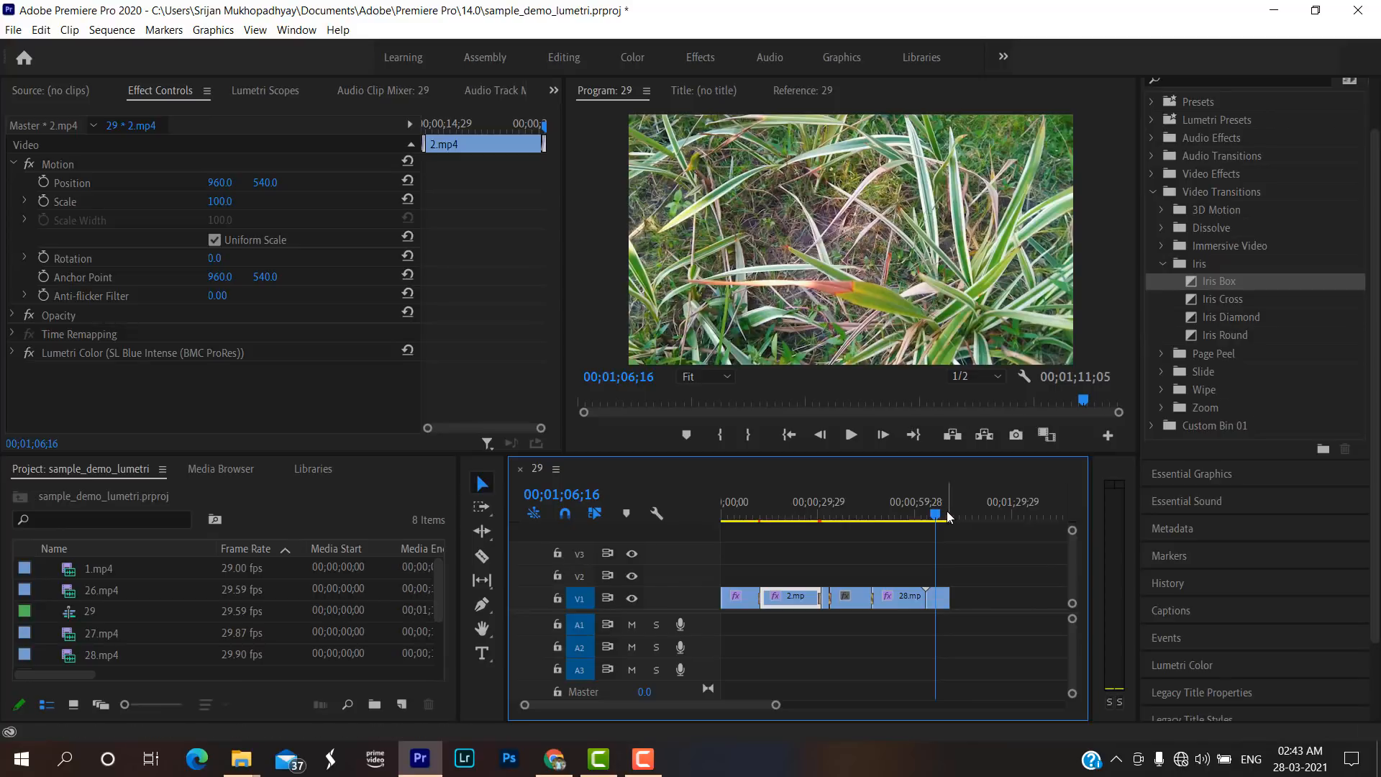
drag(935, 513, 899, 512)
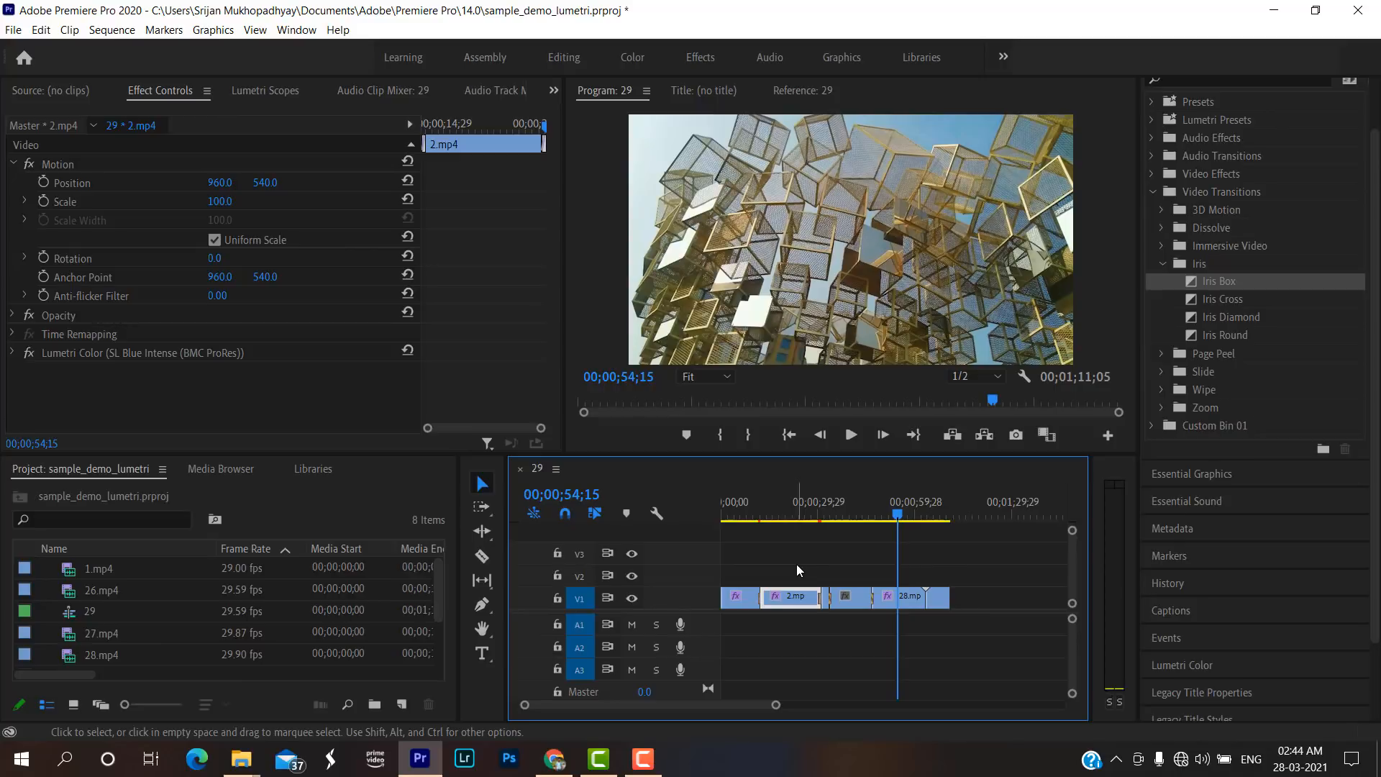
drag(896, 511, 798, 512)
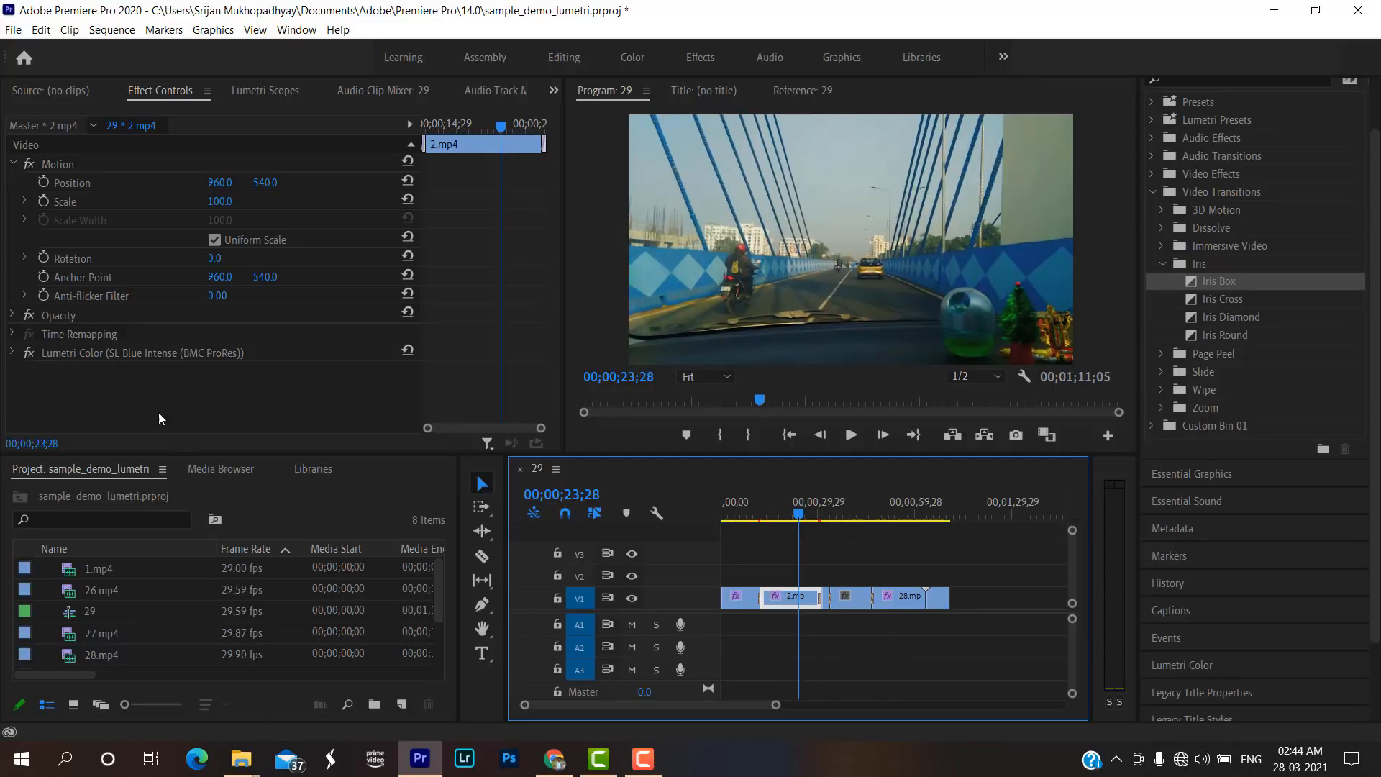
click(156, 354)
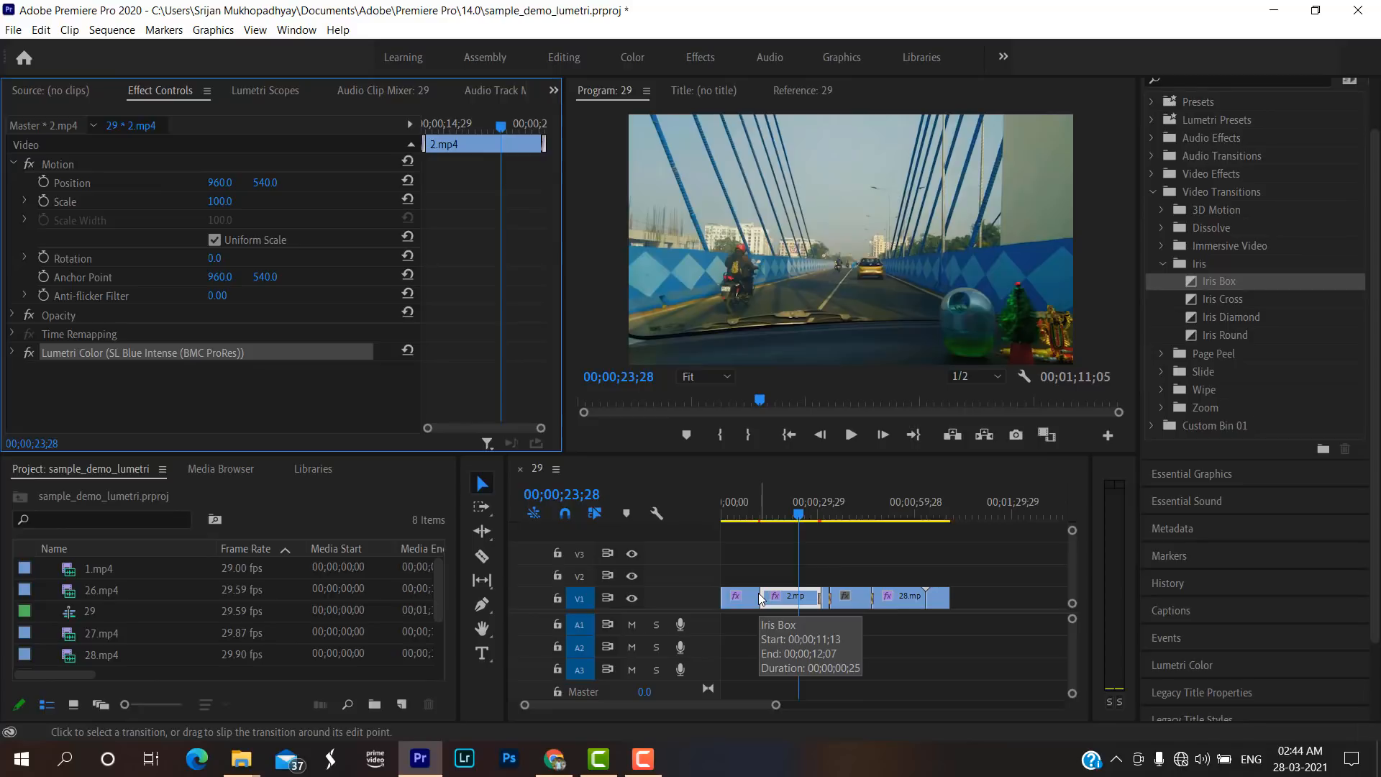
click(875, 509)
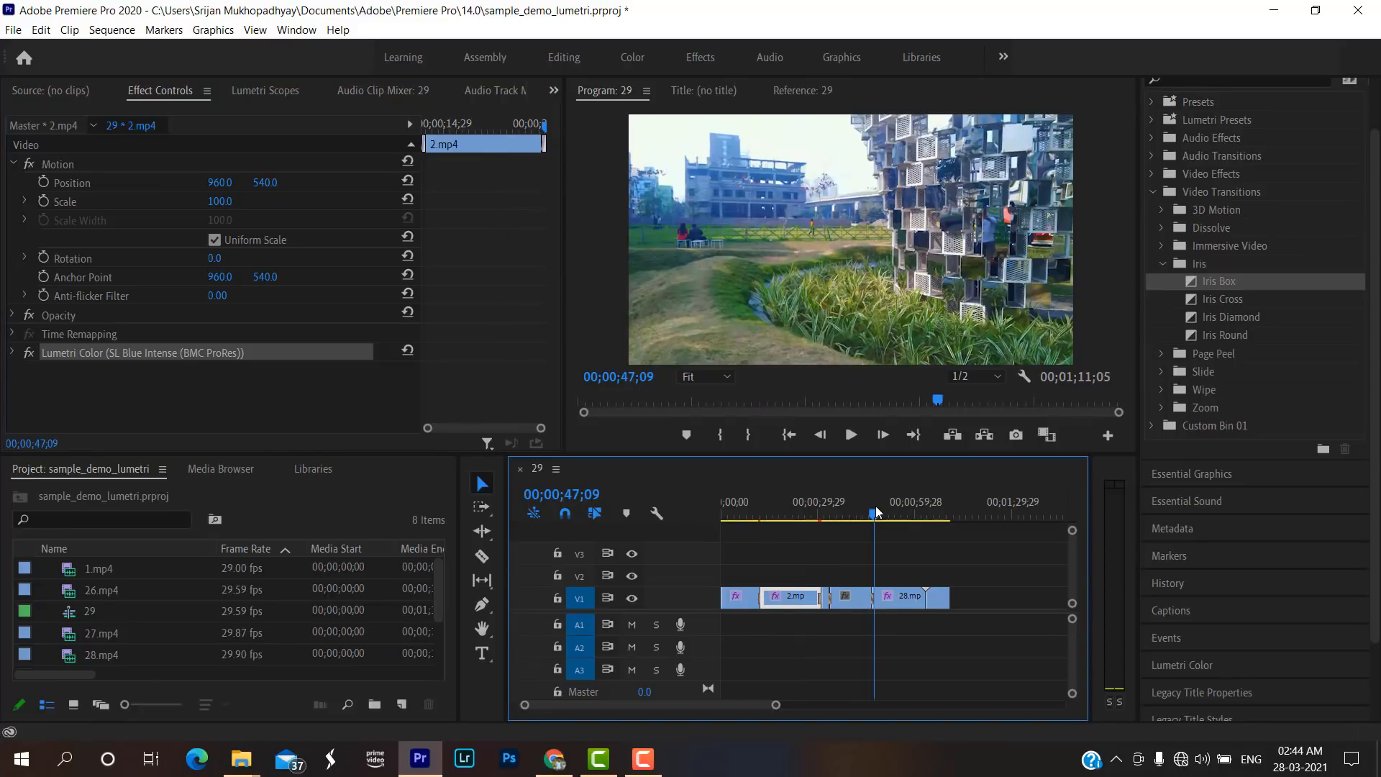
drag(874, 506, 952, 512)
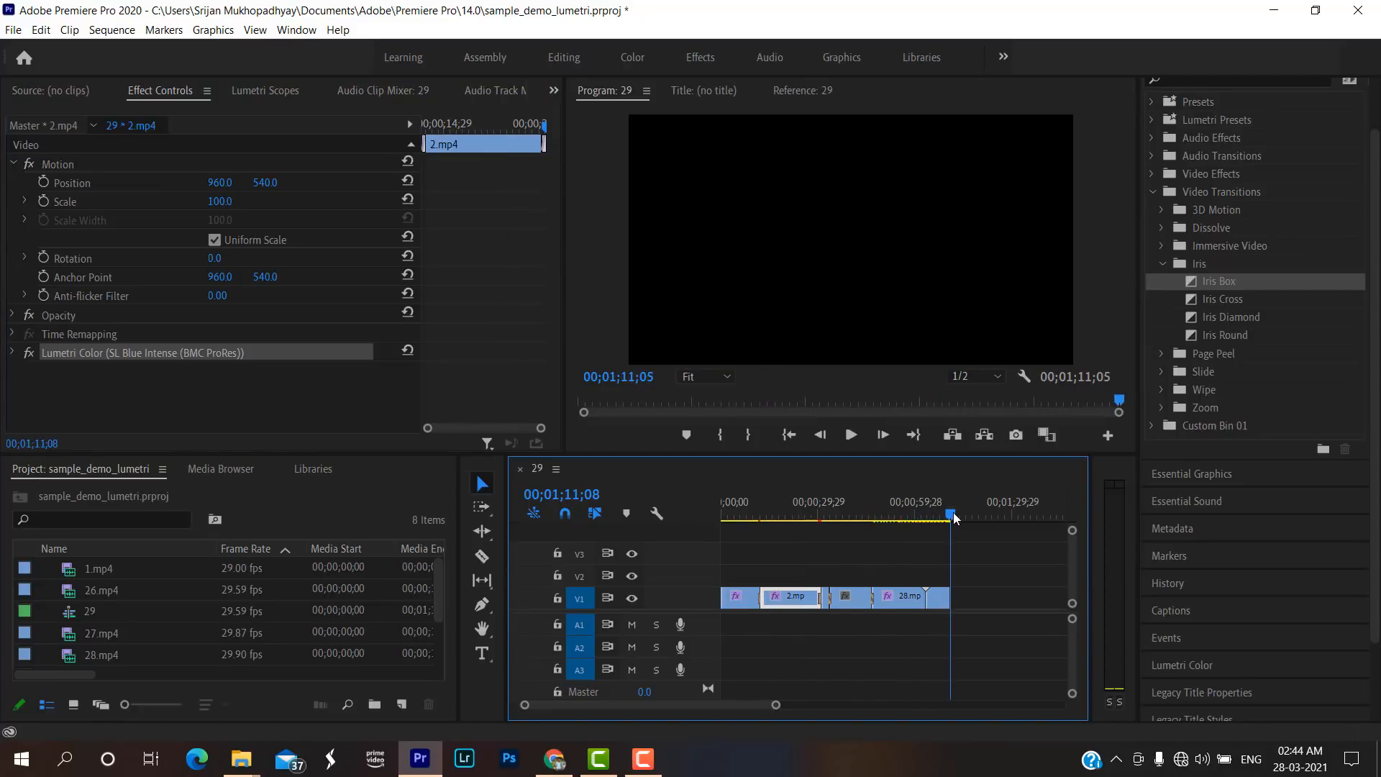
Delete all the clips from sequence 29.
drag(986, 687, 734, 569)
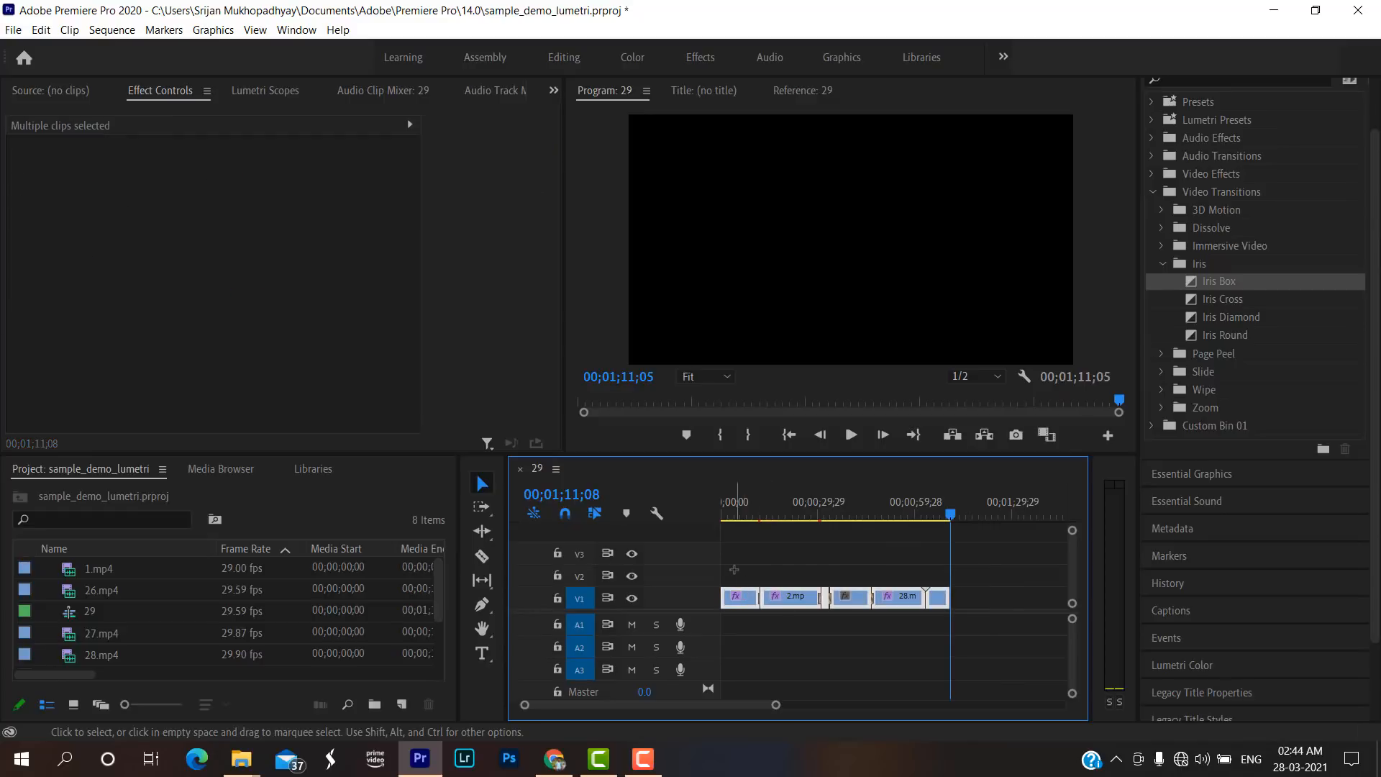
key(Delete)
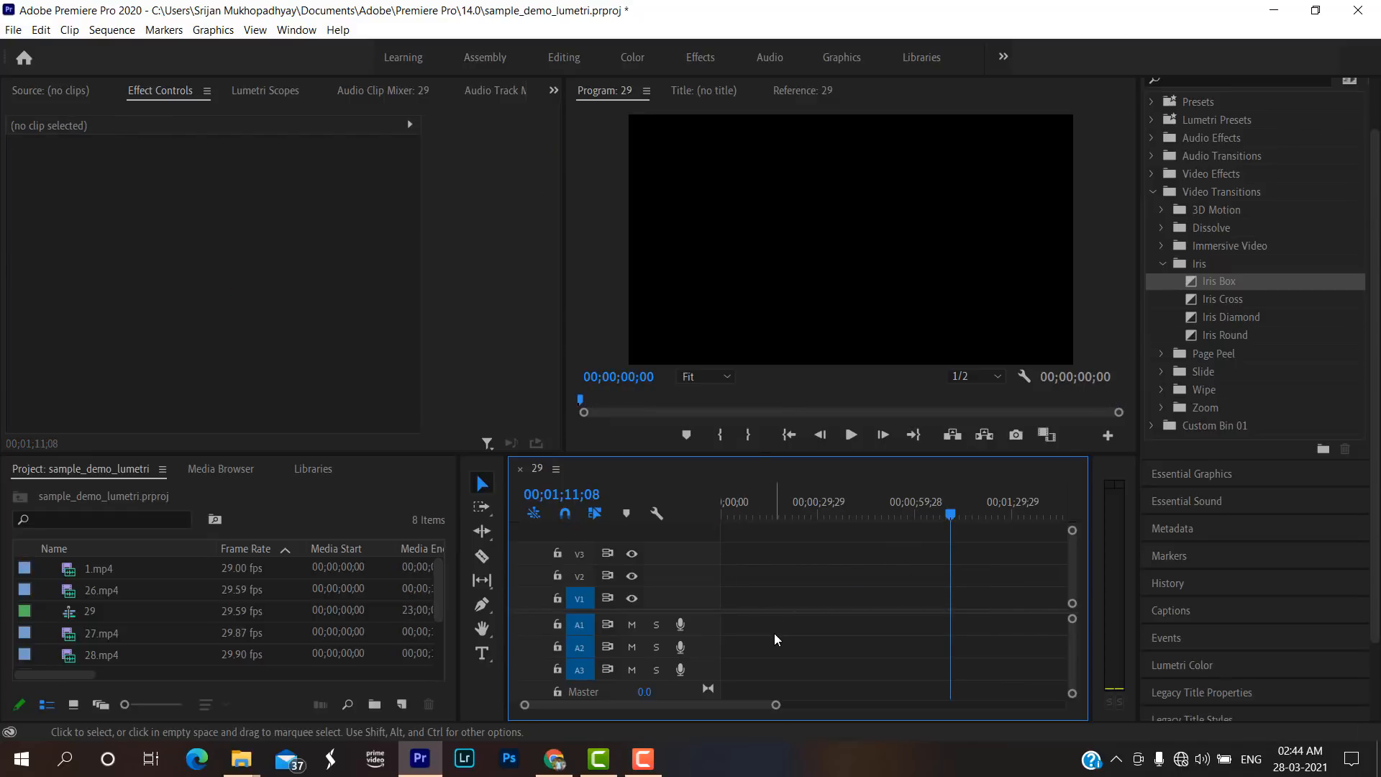
Import EP-18.mp4 from the EDITED folder inside Ep-18 into the project.
key(ctrl+i)
click(97, 86)
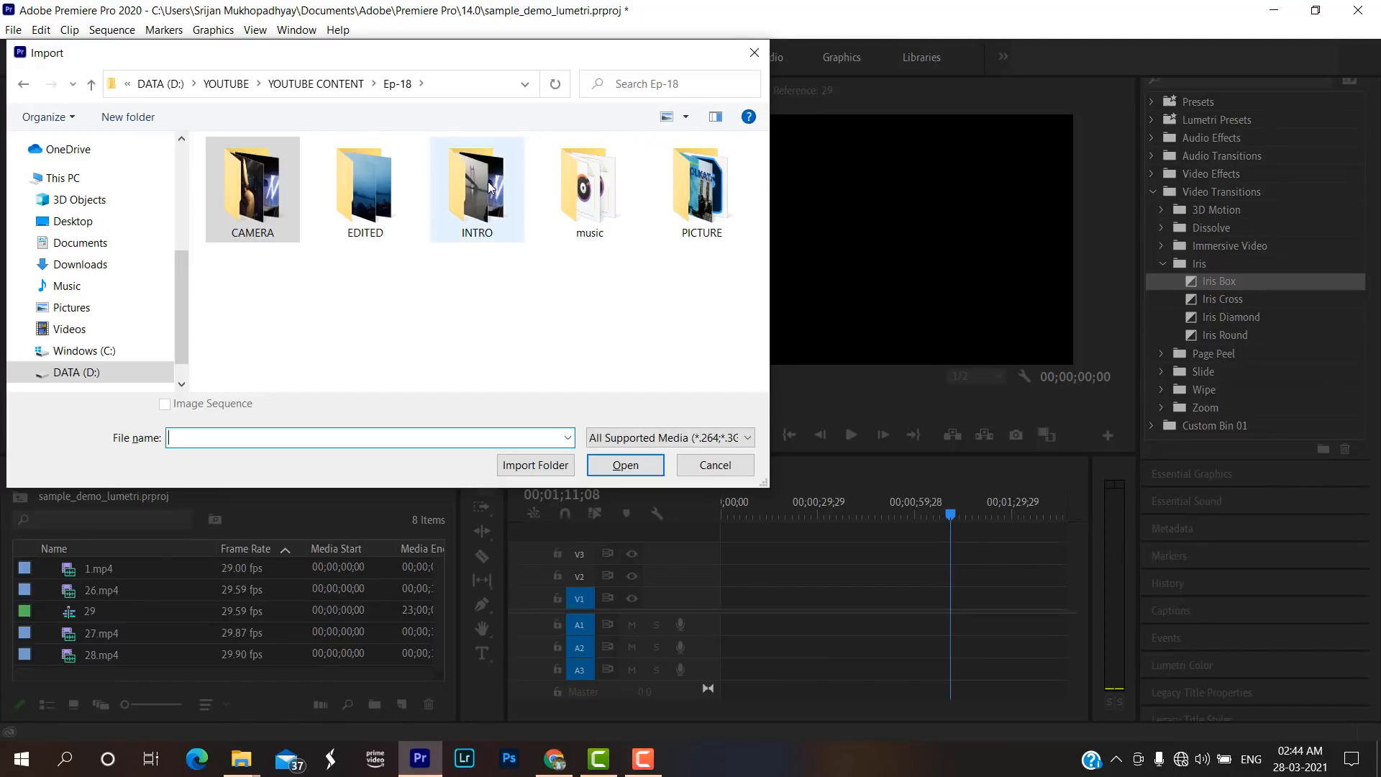
double_click(253, 191)
scroll(404, 263, down, 1)
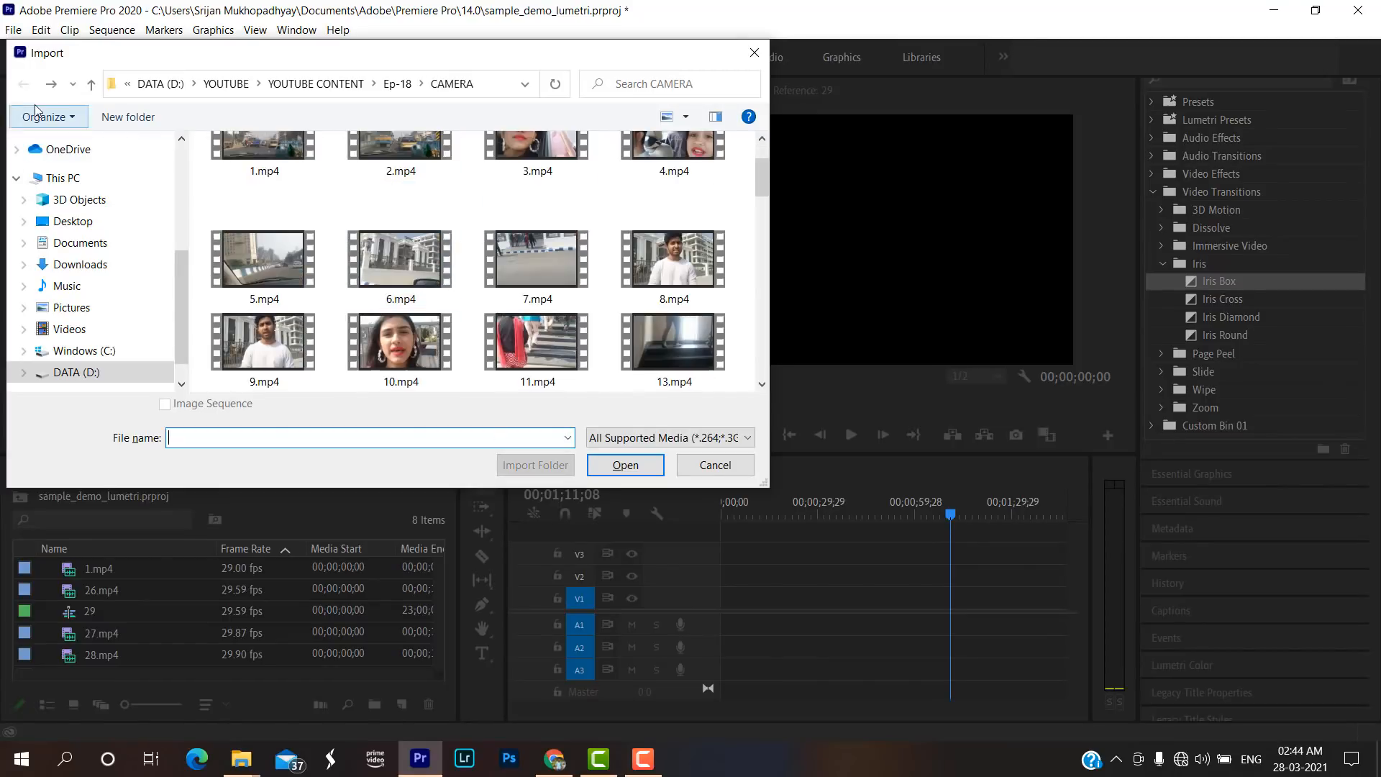
click(90, 85)
click(91, 85)
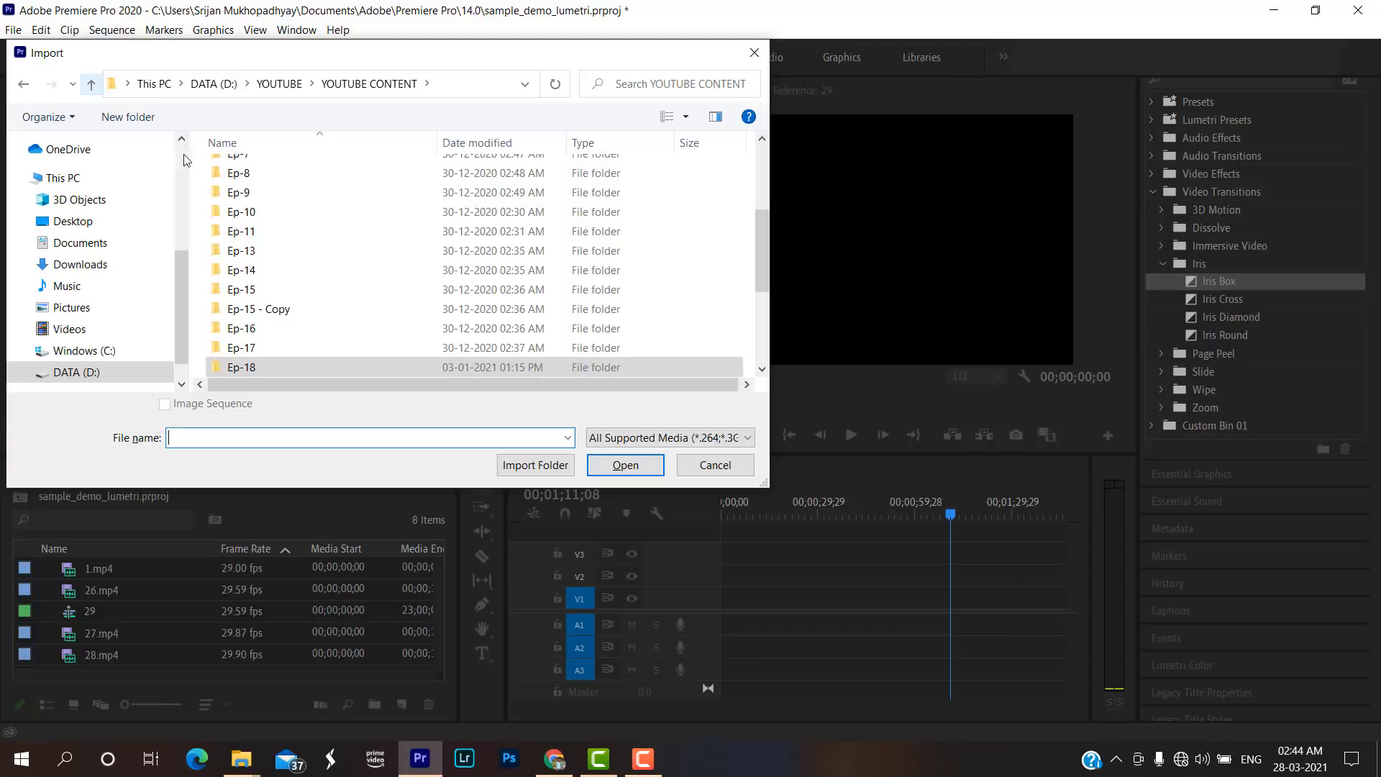
double_click(289, 363)
double_click(361, 216)
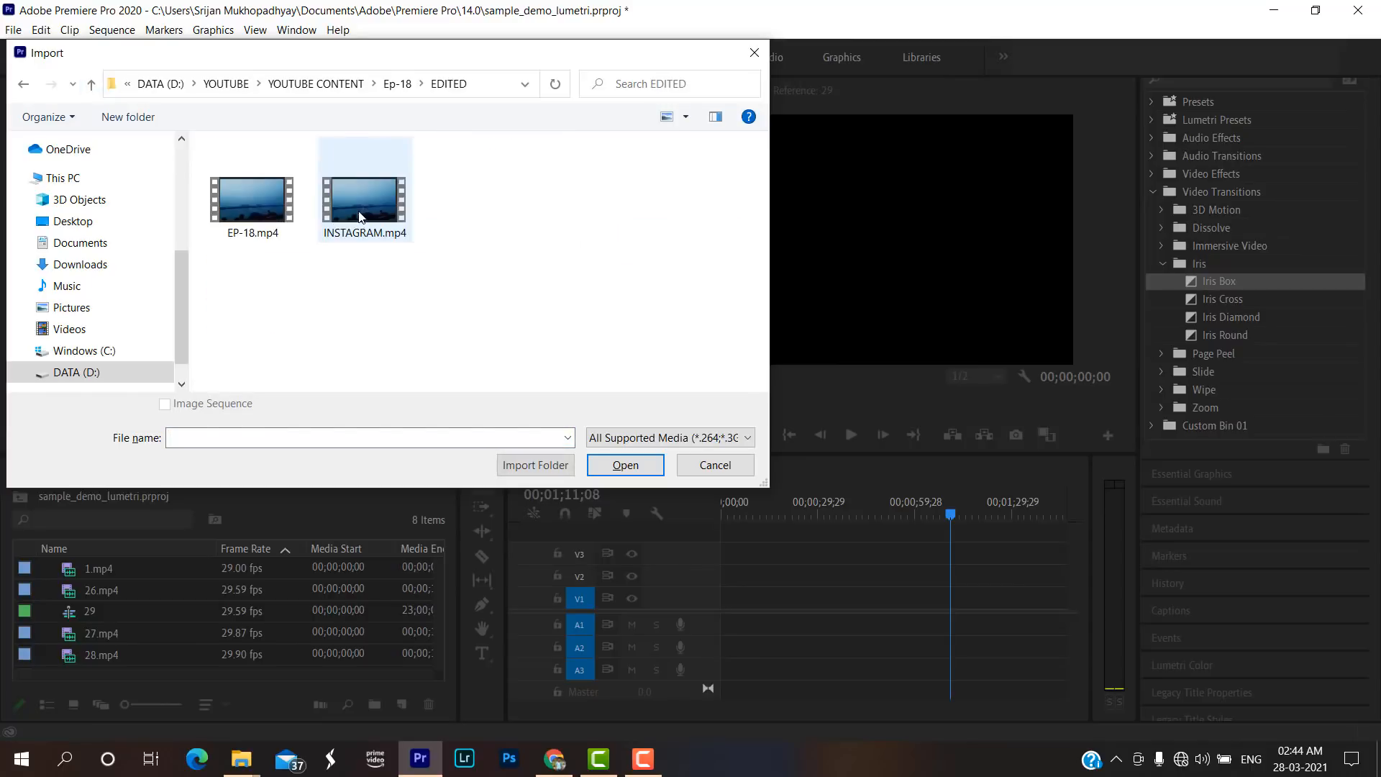
click(270, 208)
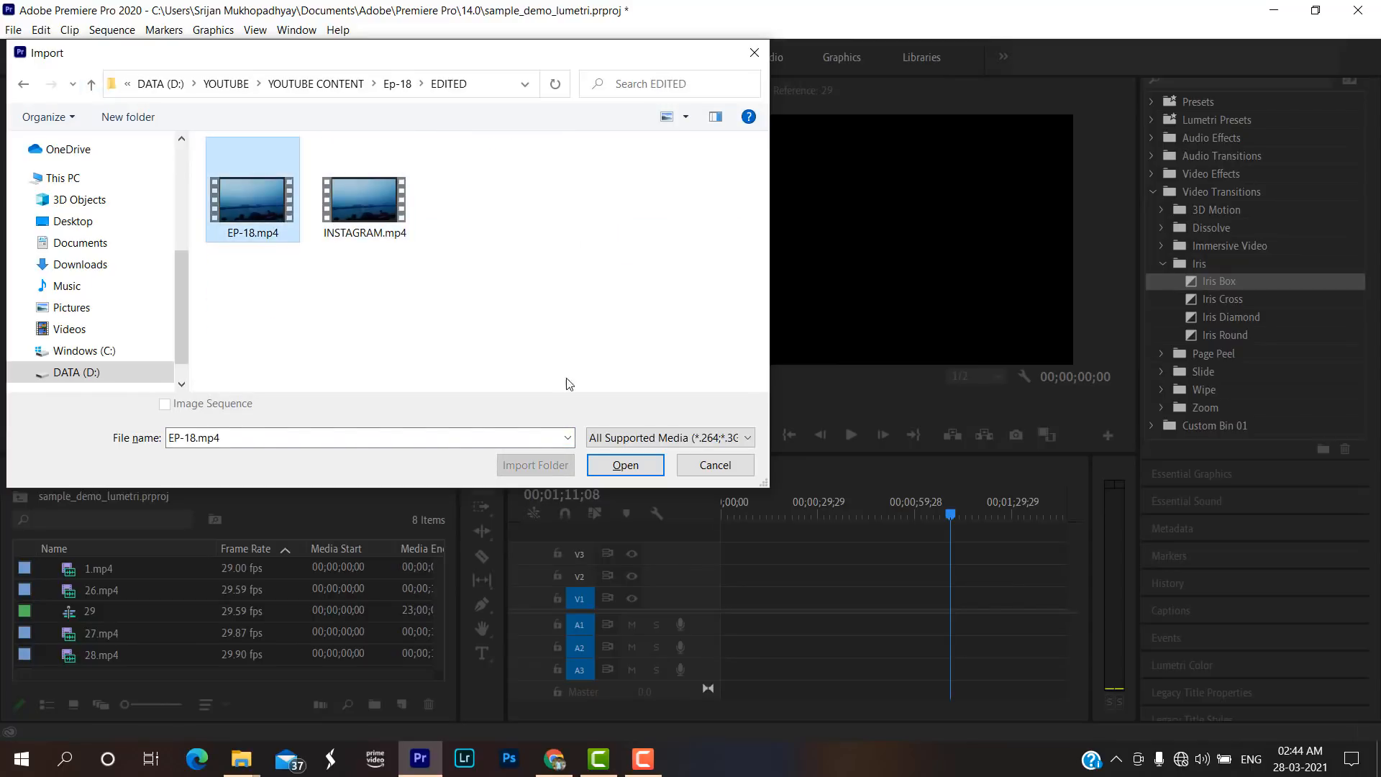
click(625, 465)
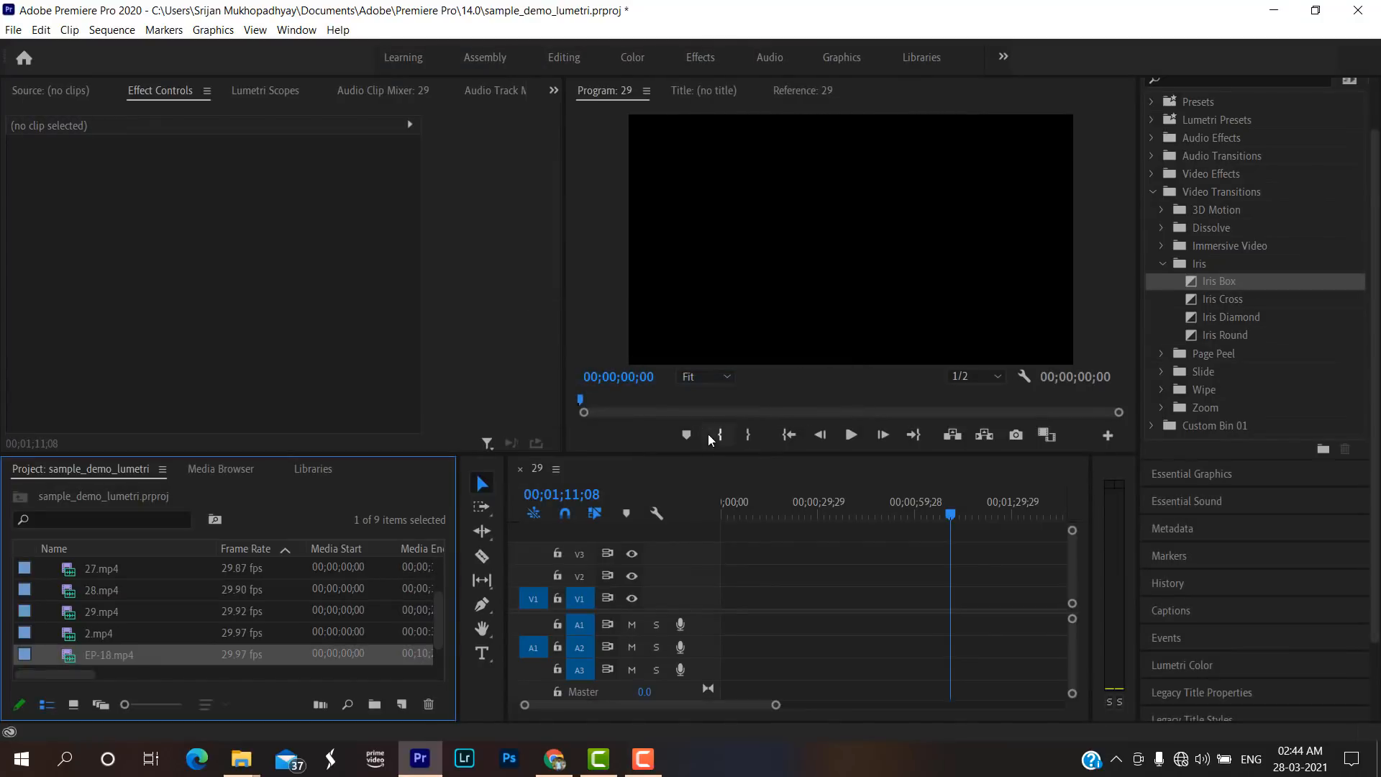
Place EP-18.mp4 at the start of the sequence on V1 and A1, keeping the existing sequence settings.
drag(630, 617, 735, 633)
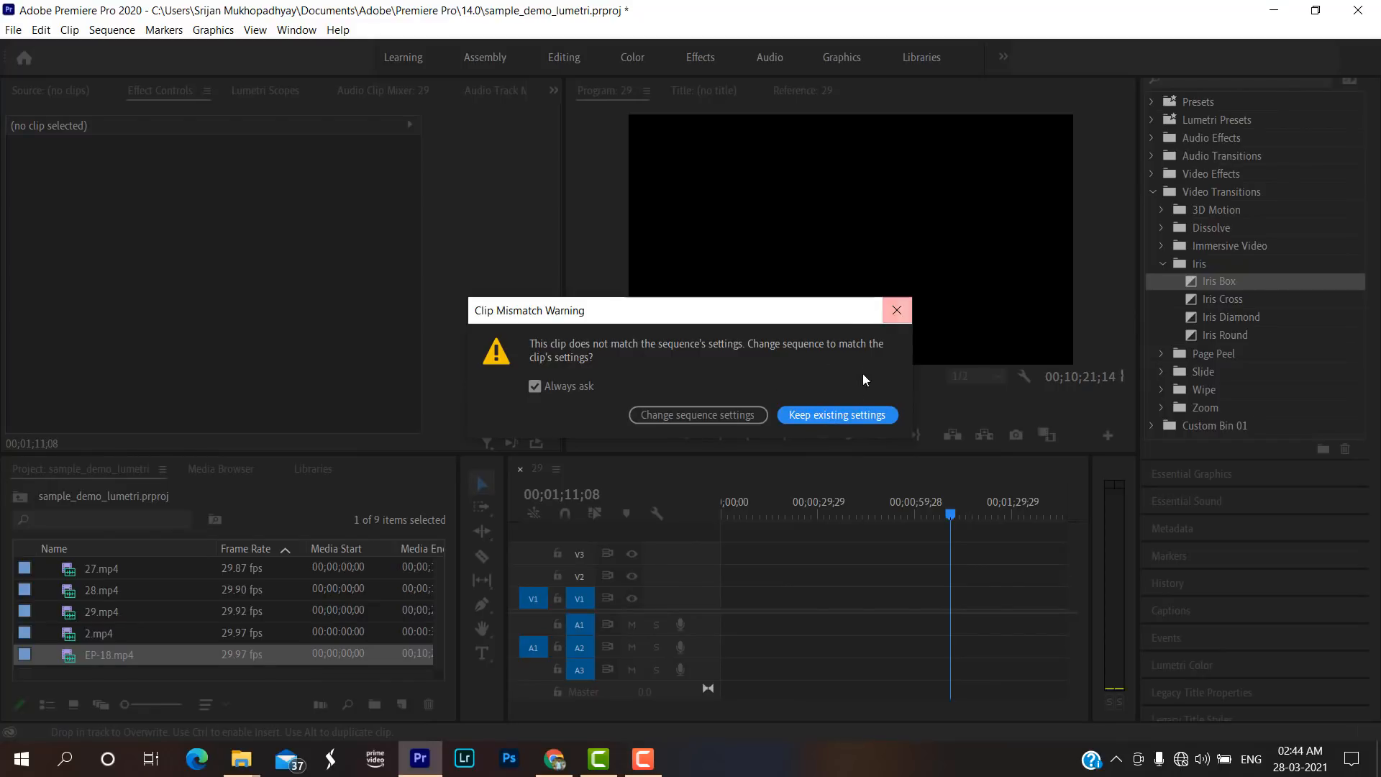
click(843, 416)
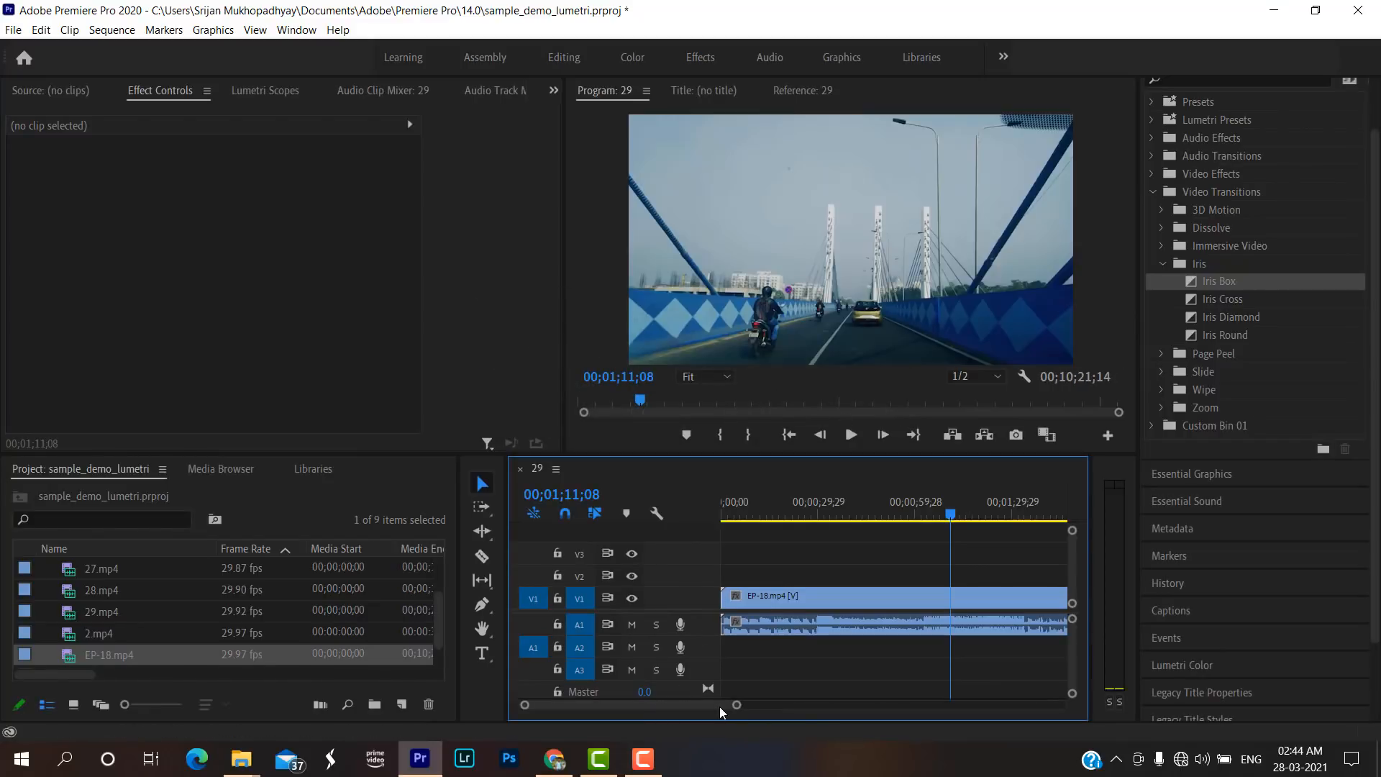
drag(748, 706, 848, 704)
Play EP-18.mp4 from 00;01;11;08, and resume playback from 00;07;52;04.
click(853, 434)
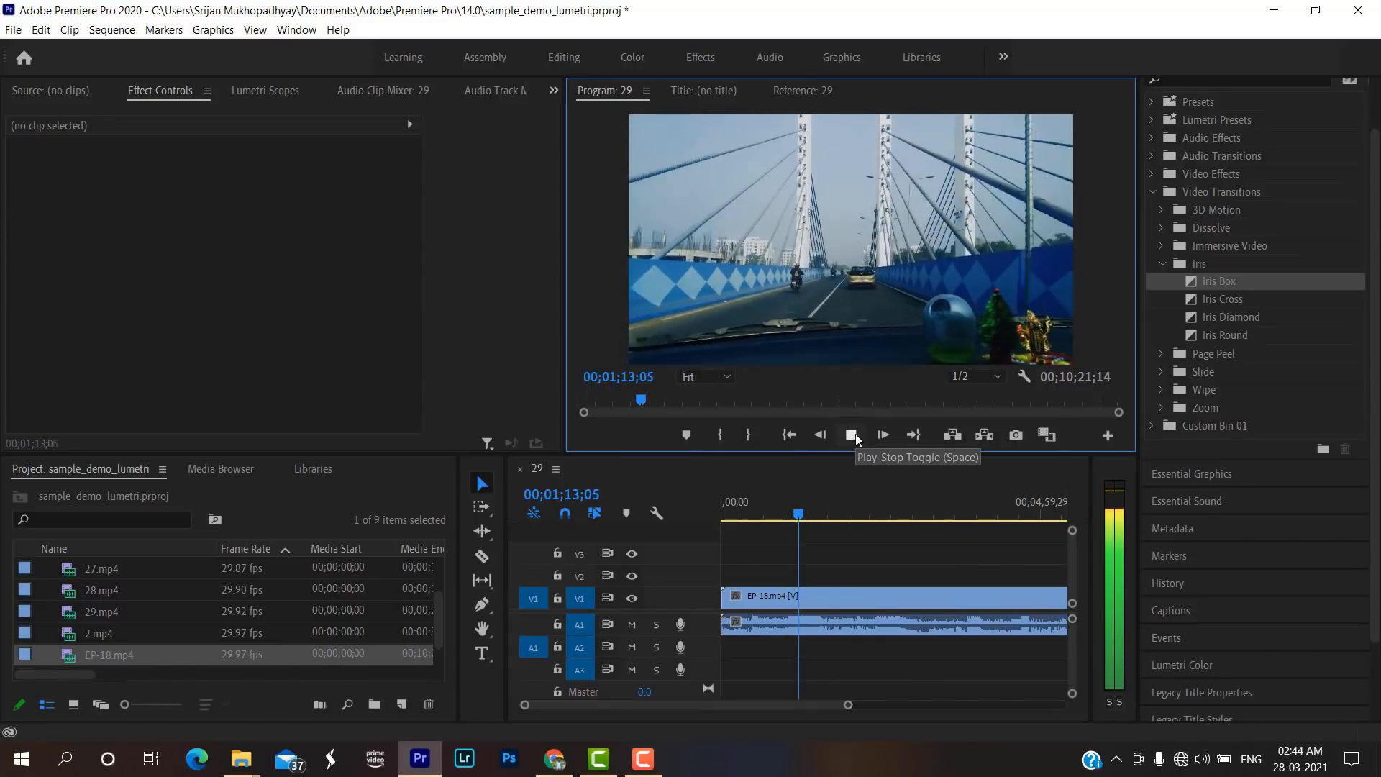
click(849, 707)
drag(849, 706, 996, 705)
drag(750, 504, 904, 519)
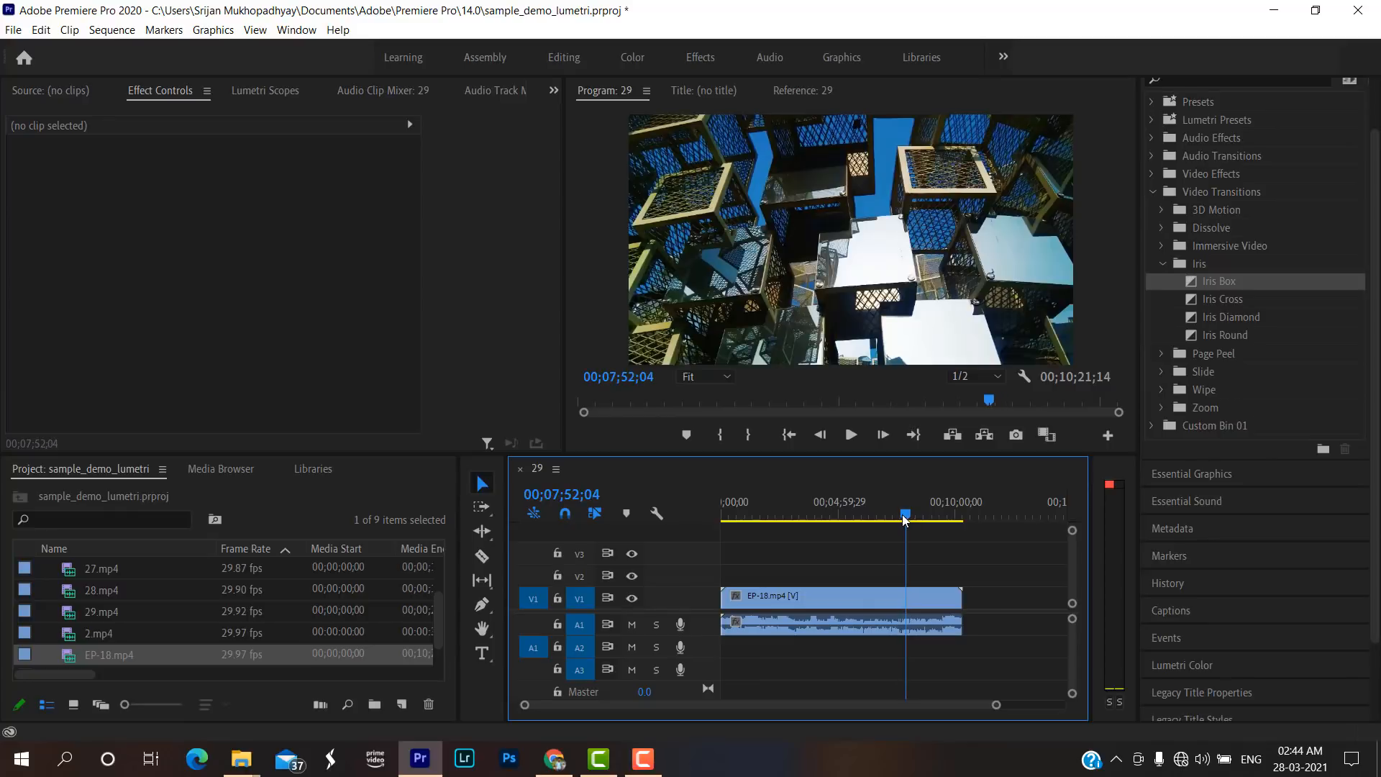
key(space)
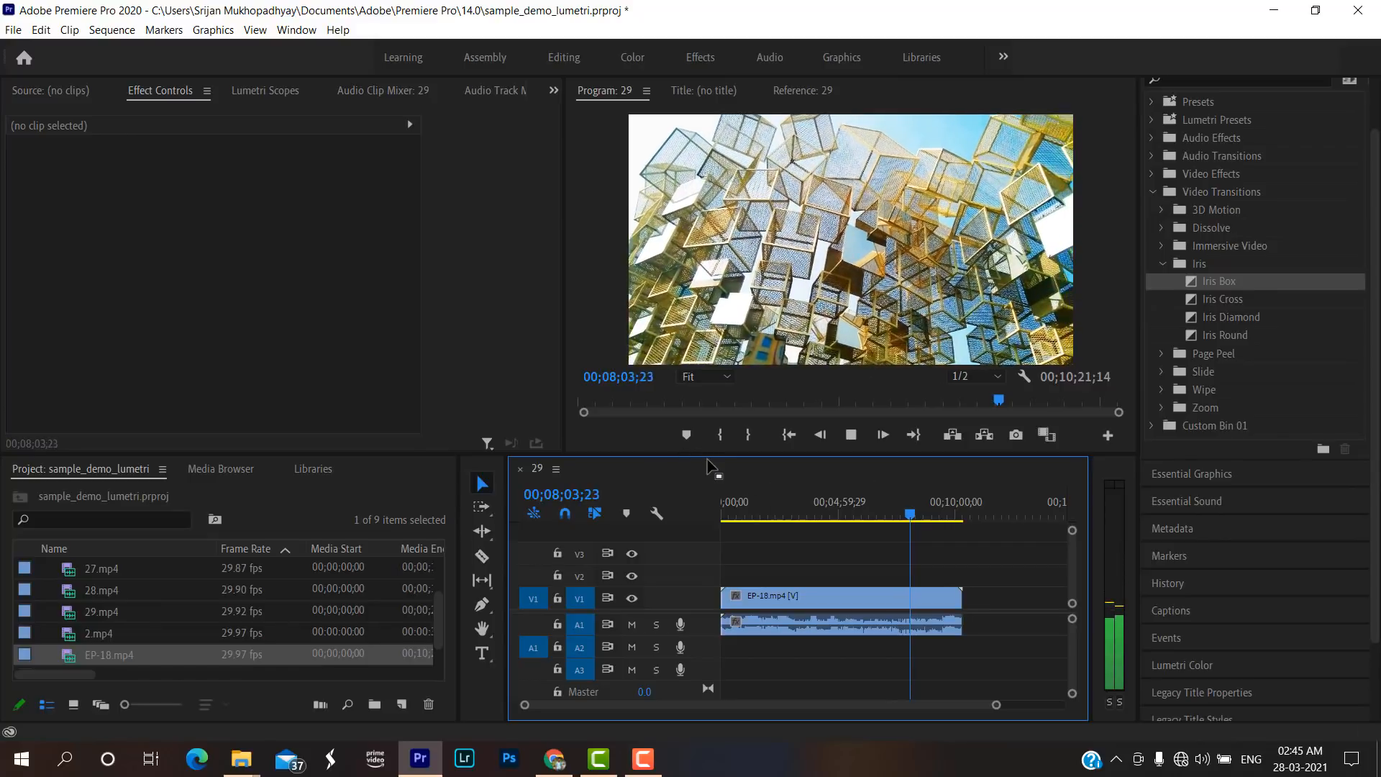
Enlarge the Program monitor in height and width while the edited vlog plays.
drag(709, 454, 709, 569)
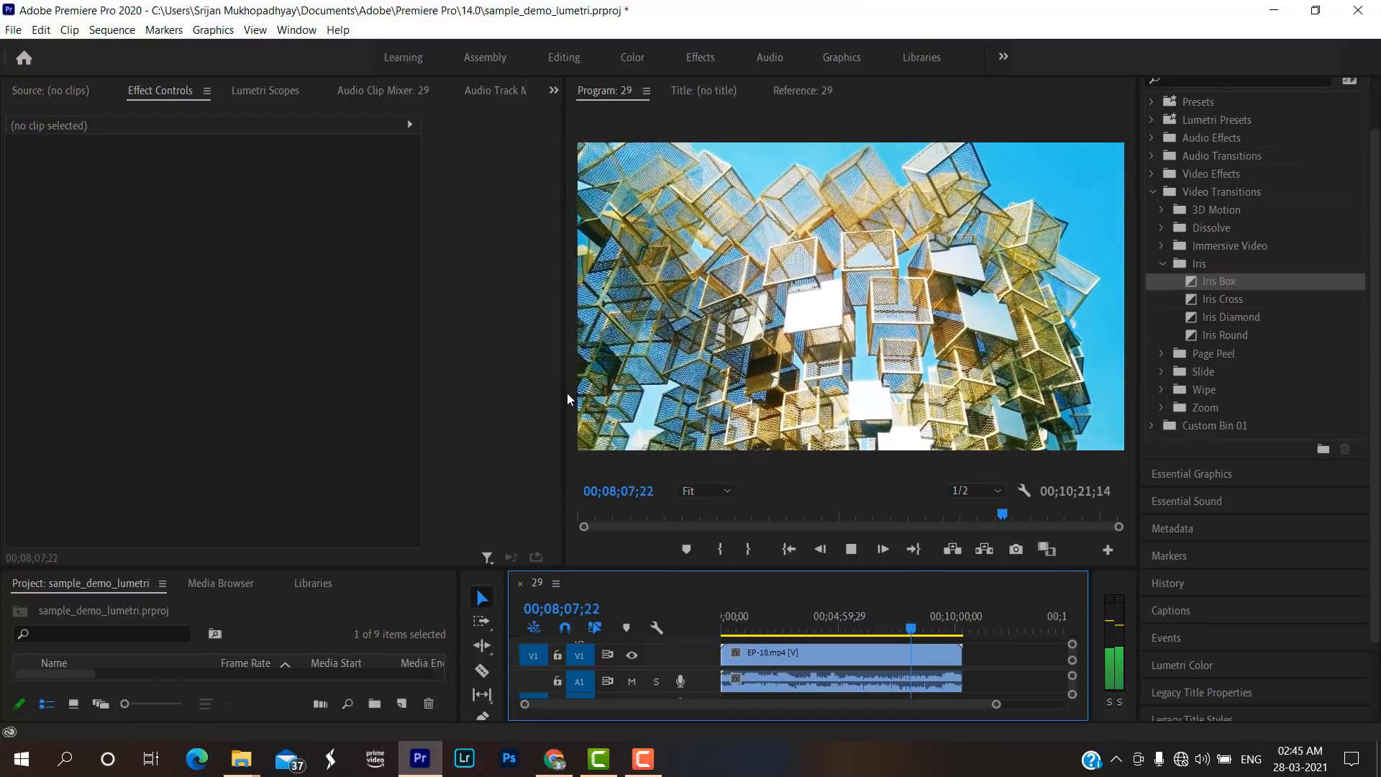
drag(564, 395, 353, 399)
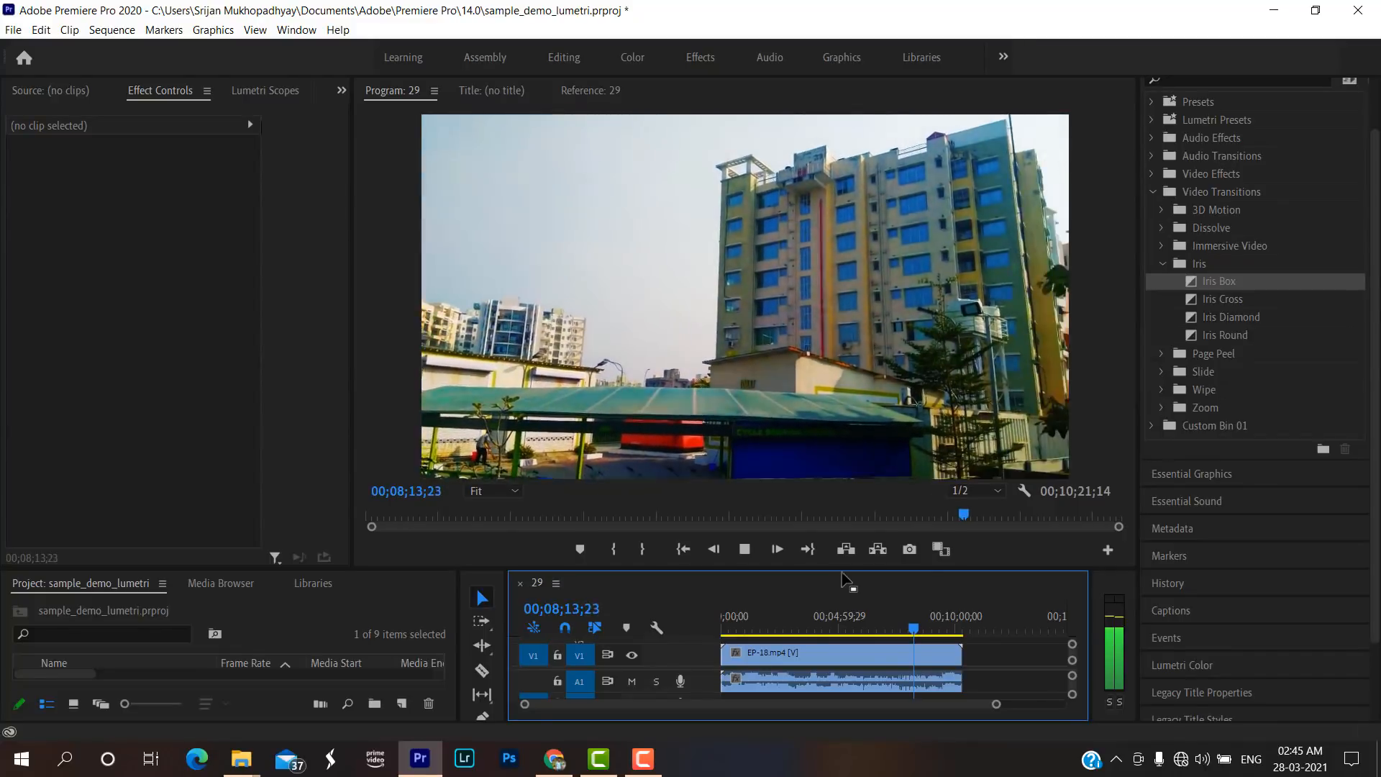
drag(1140, 372, 1183, 372)
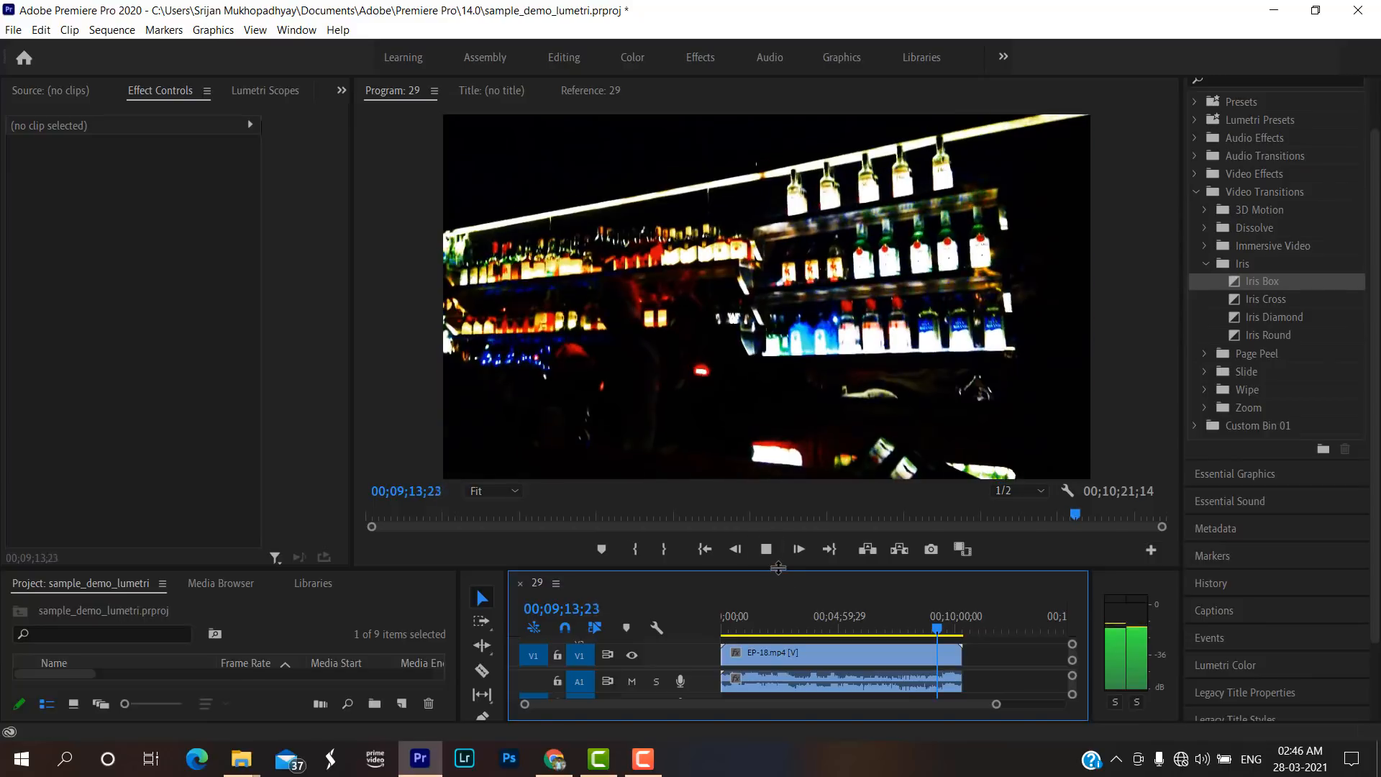
Make the timeline area taller again, and park the stopped playhead at 00;04;29;14.
drag(777, 572, 781, 448)
click(768, 442)
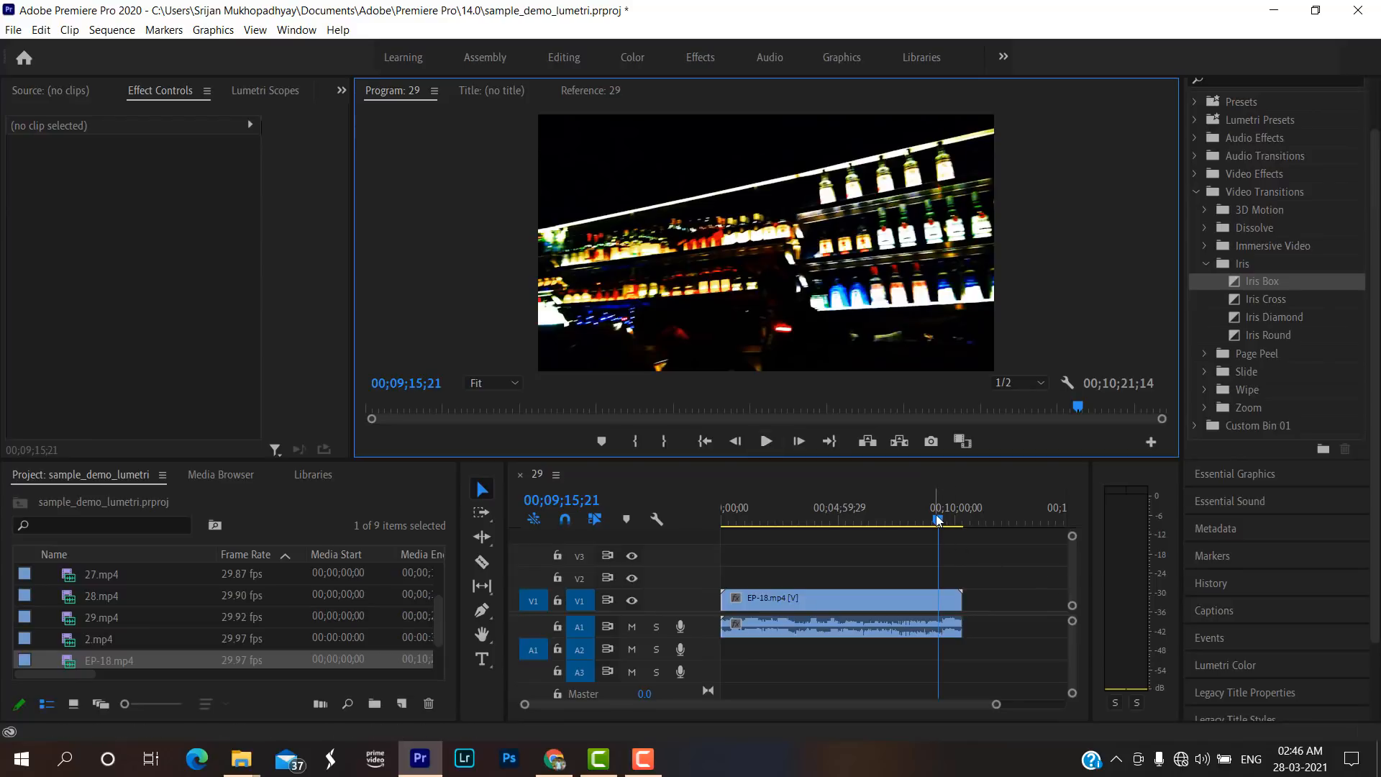
drag(938, 520, 893, 521)
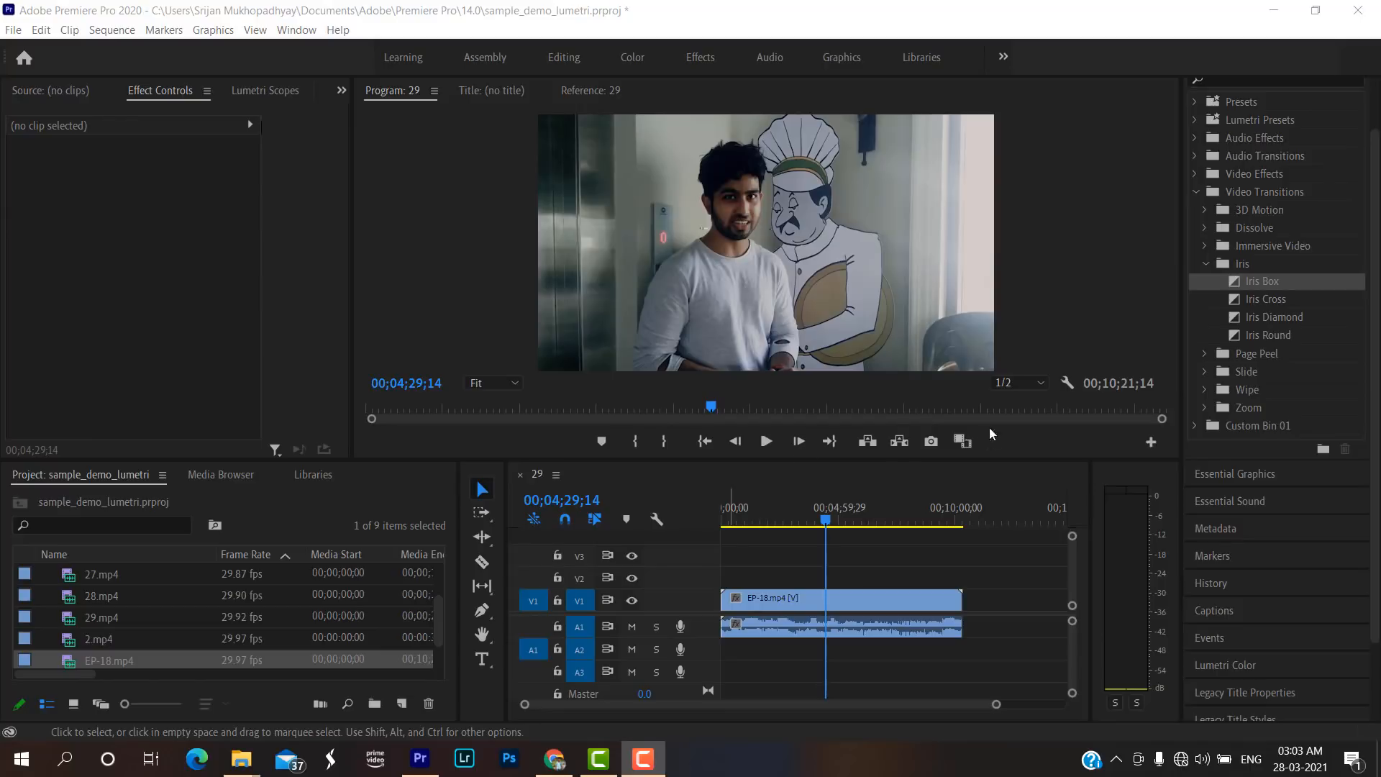
click(13, 31)
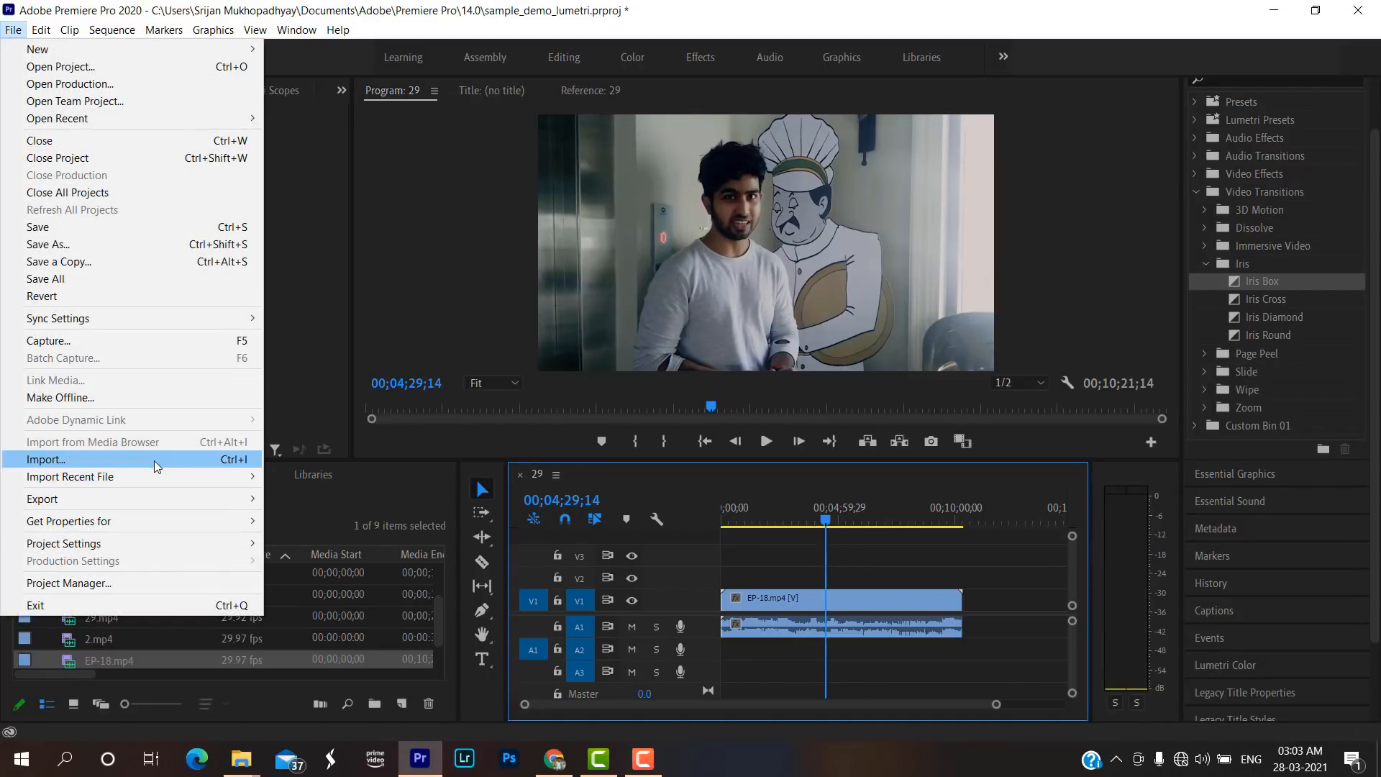
mouse_move(233, 504)
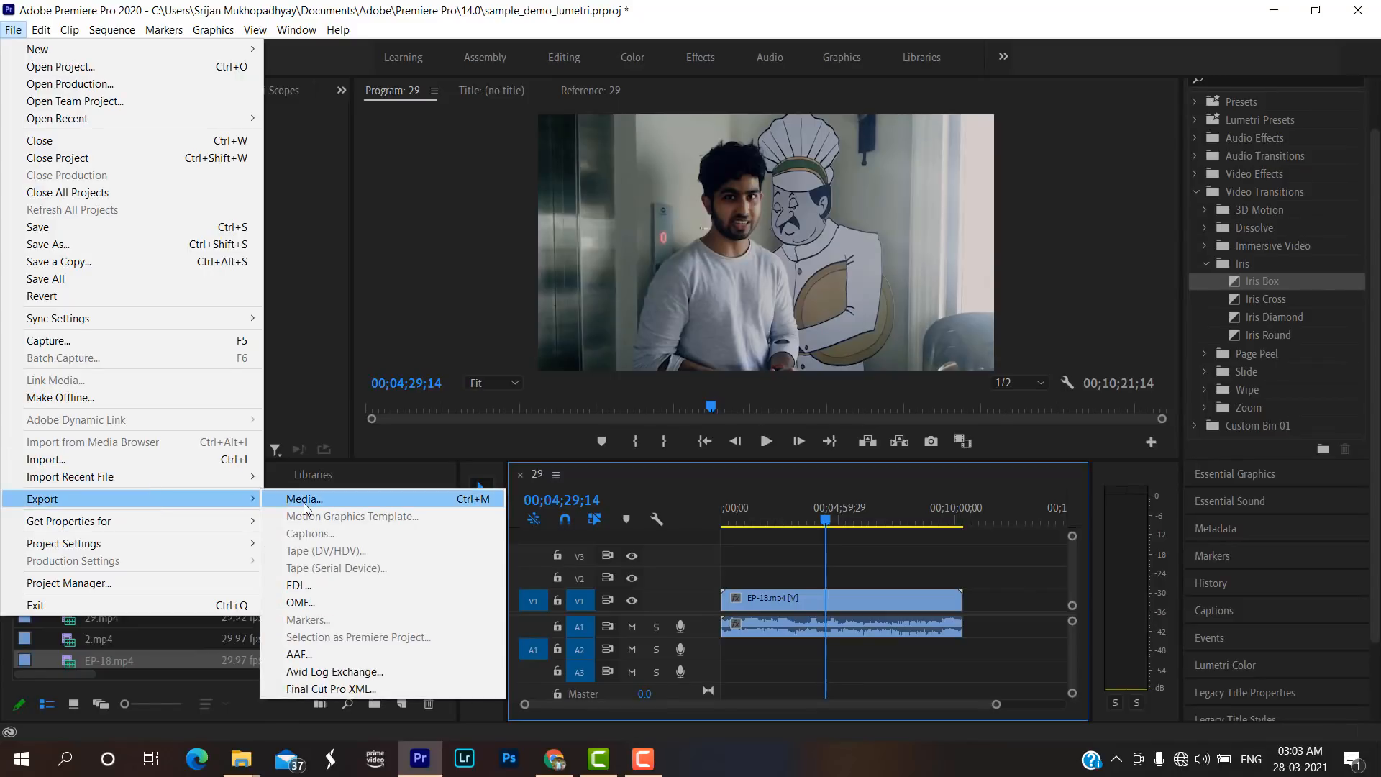
click(425, 331)
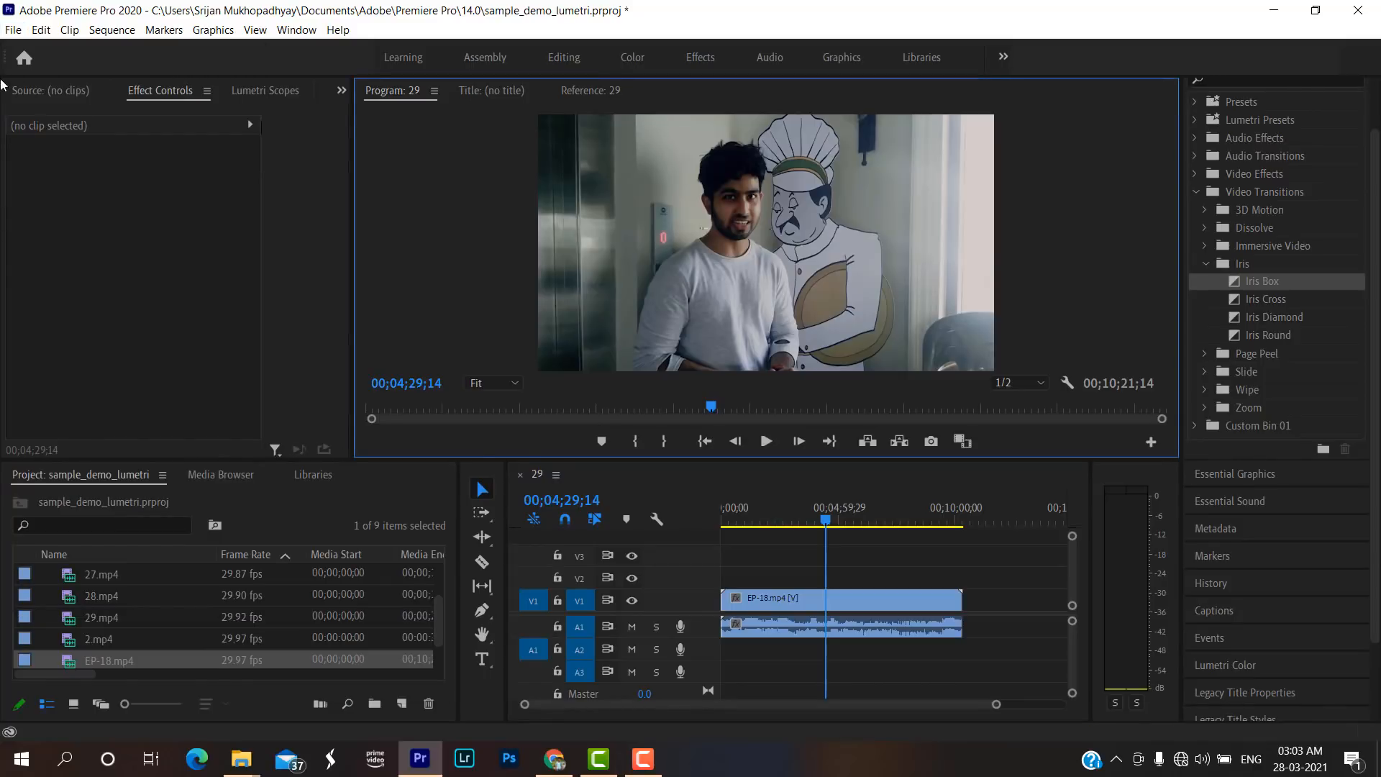
click(13, 30)
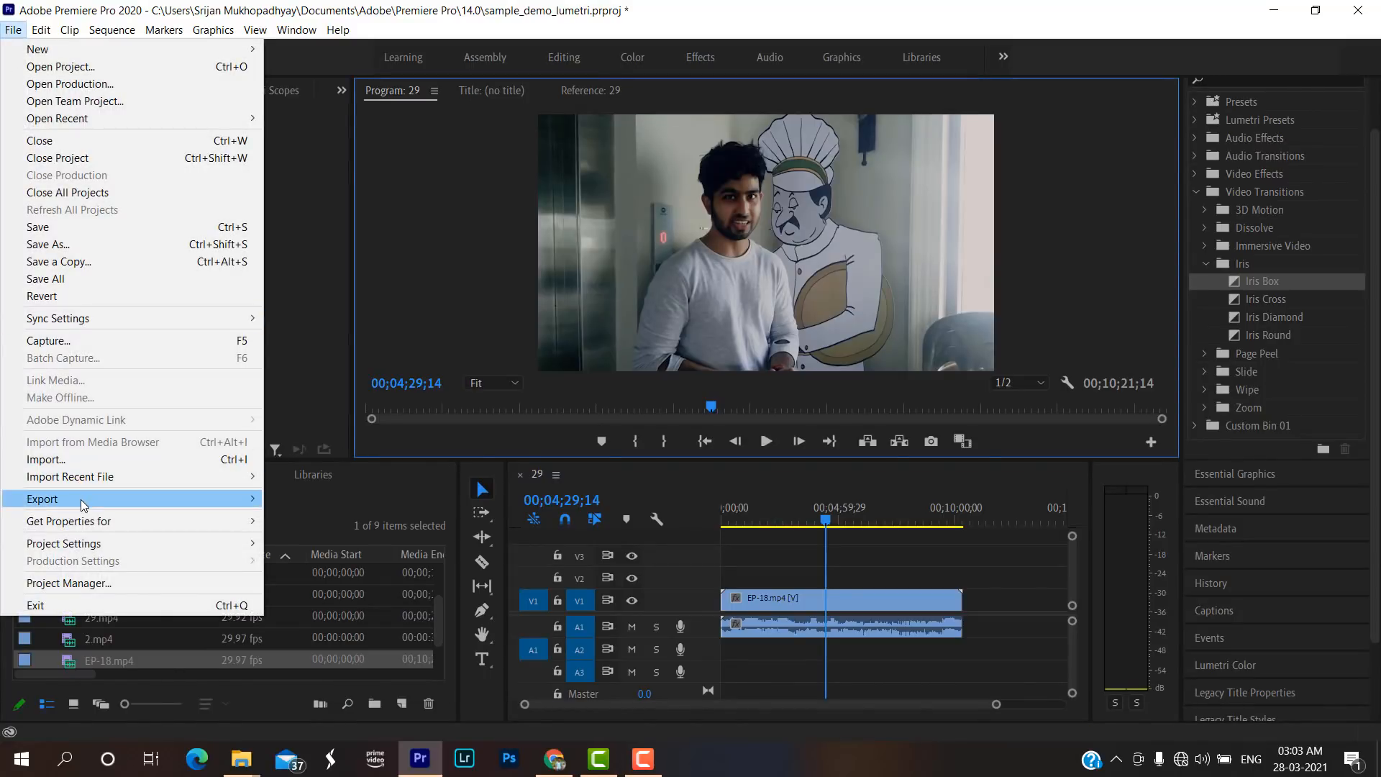
mouse_move(151, 504)
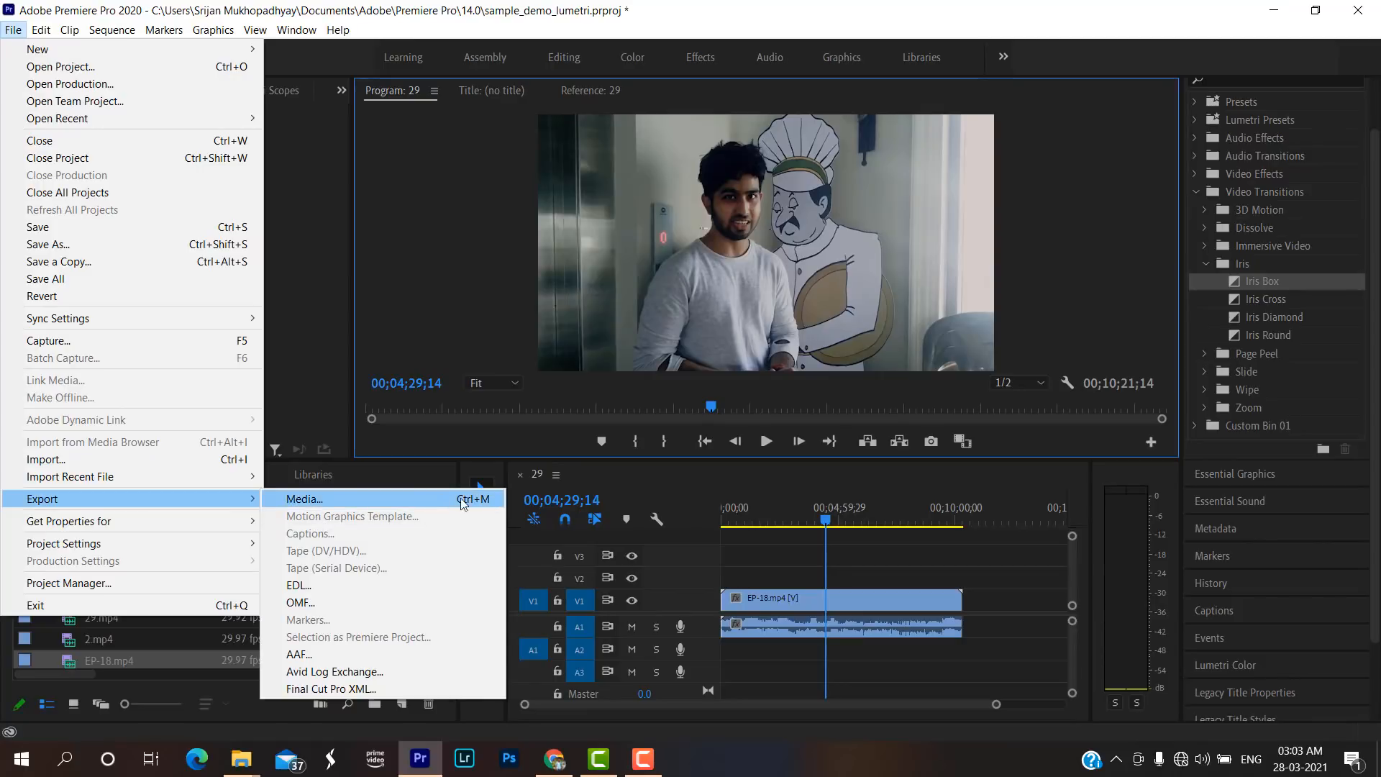
click(285, 295)
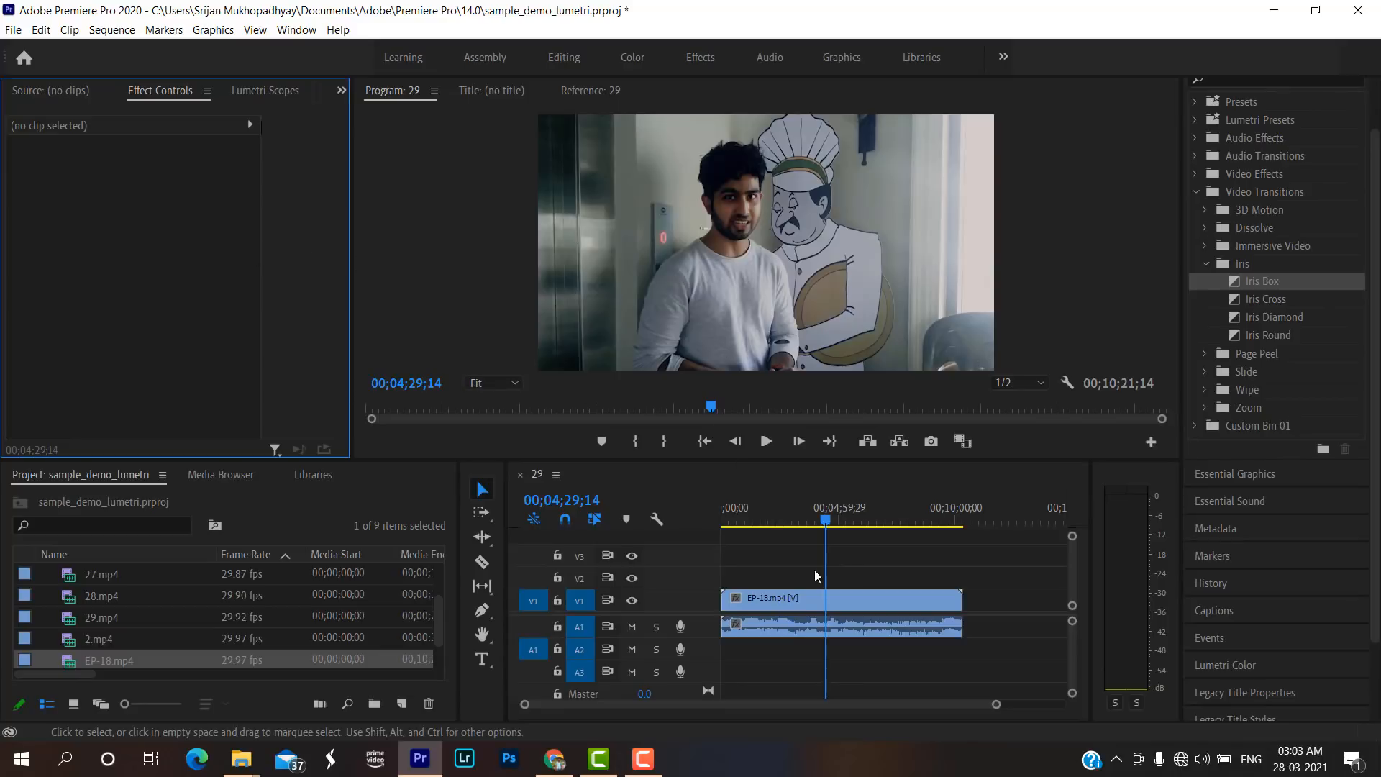
Select the EP-18.mp4 clip in the sequence and open its media export settings, with H.264 as the format.
click(815, 601)
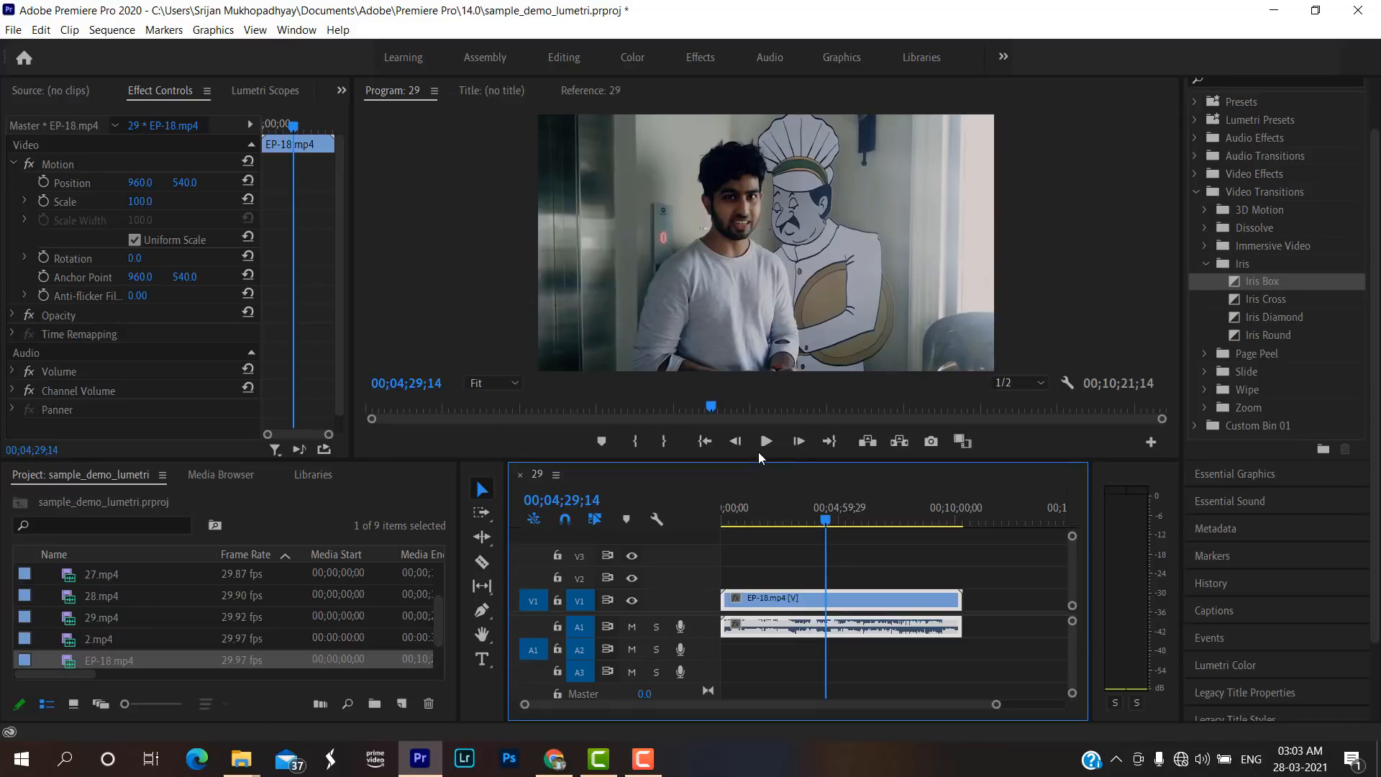
click(14, 33)
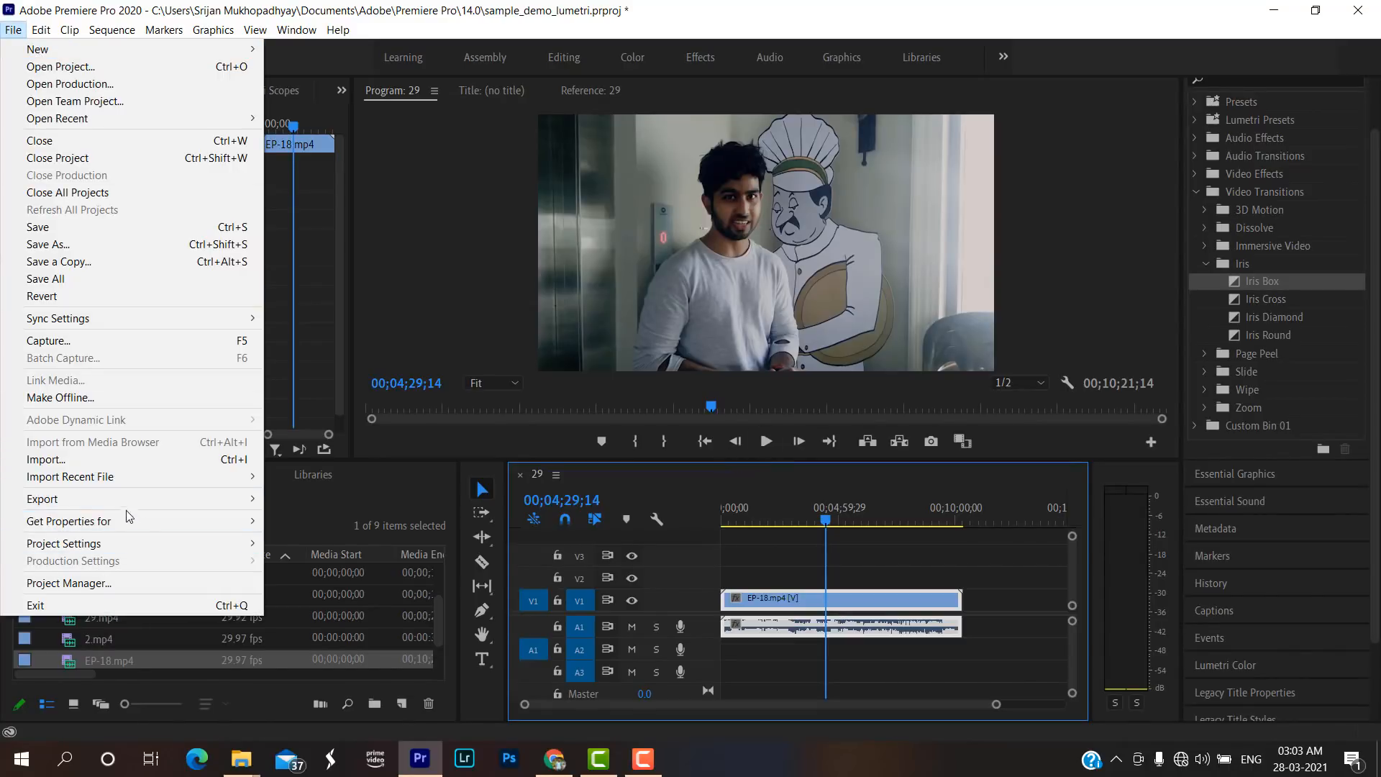
mouse_move(166, 530)
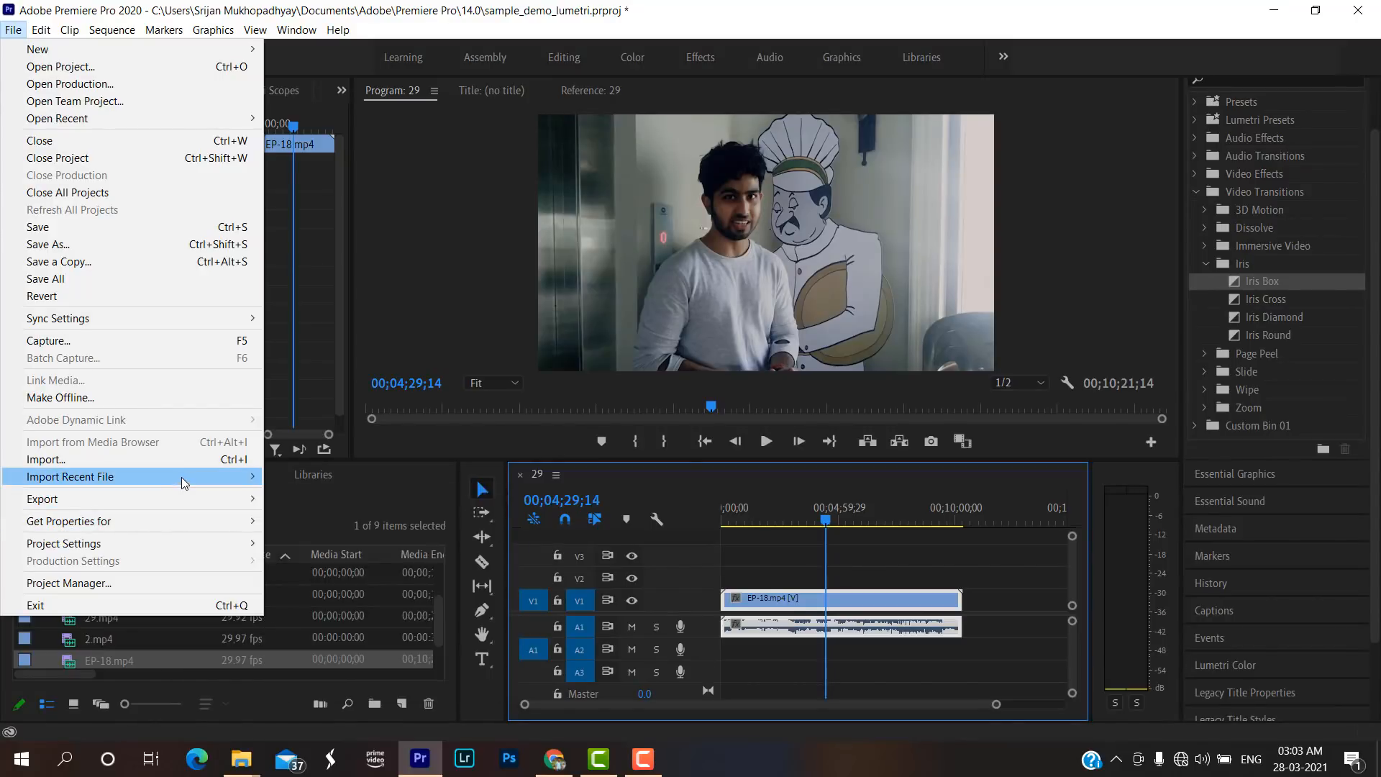
mouse_move(227, 498)
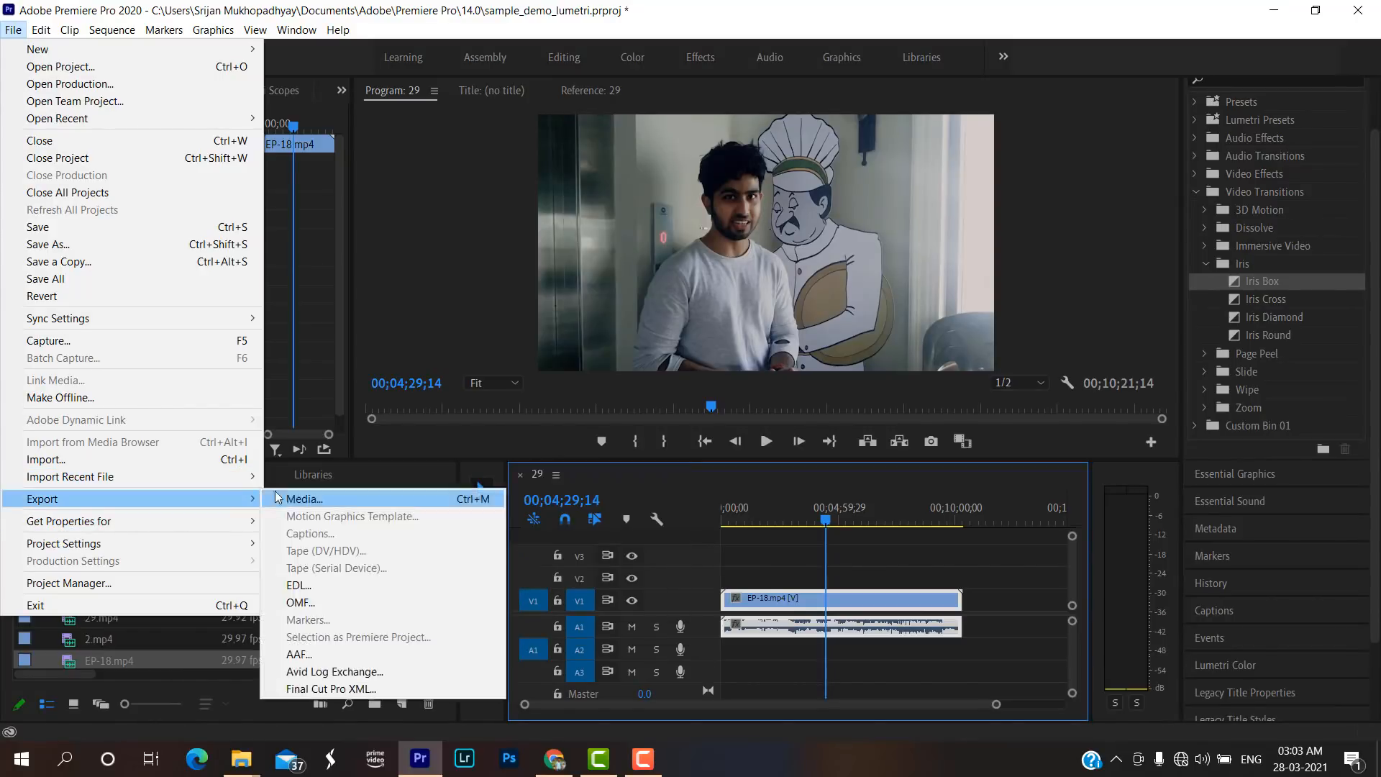
click(277, 497)
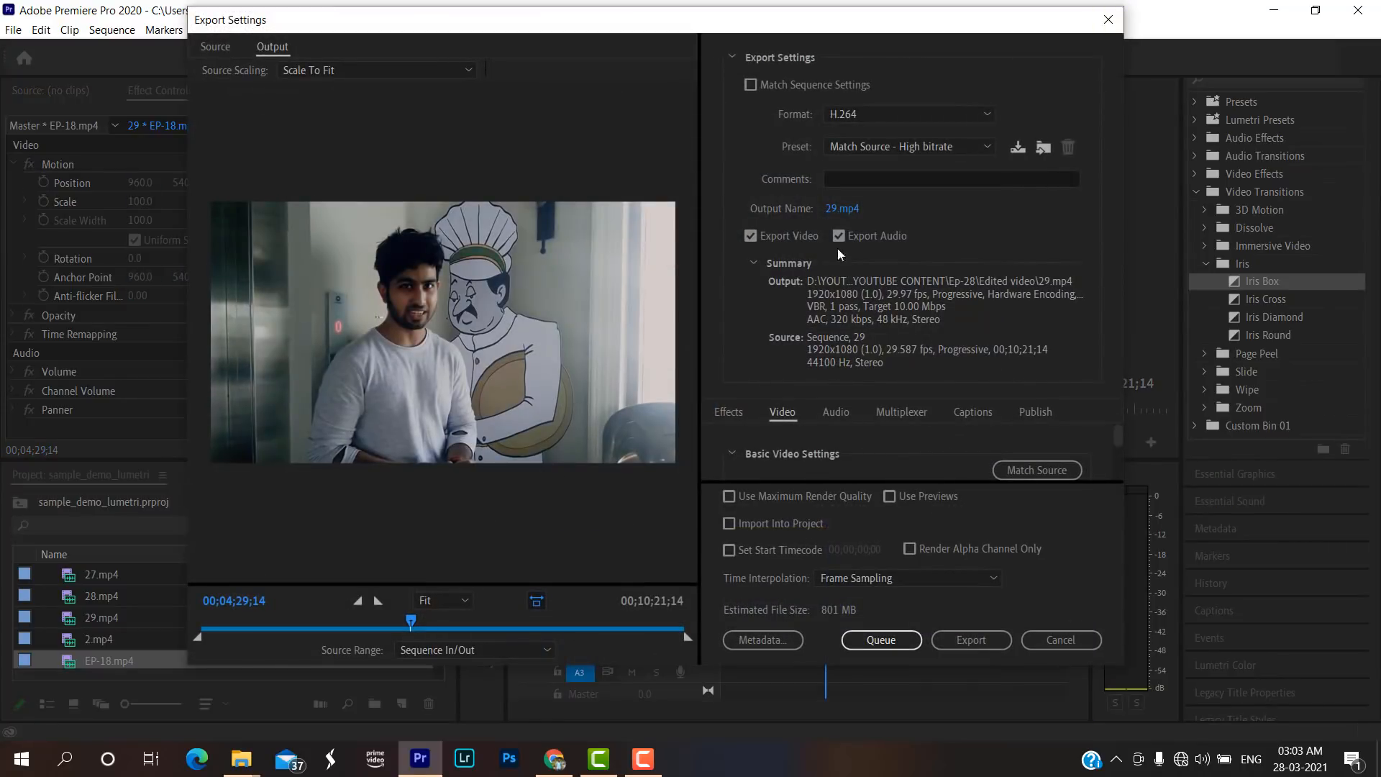
click(878, 117)
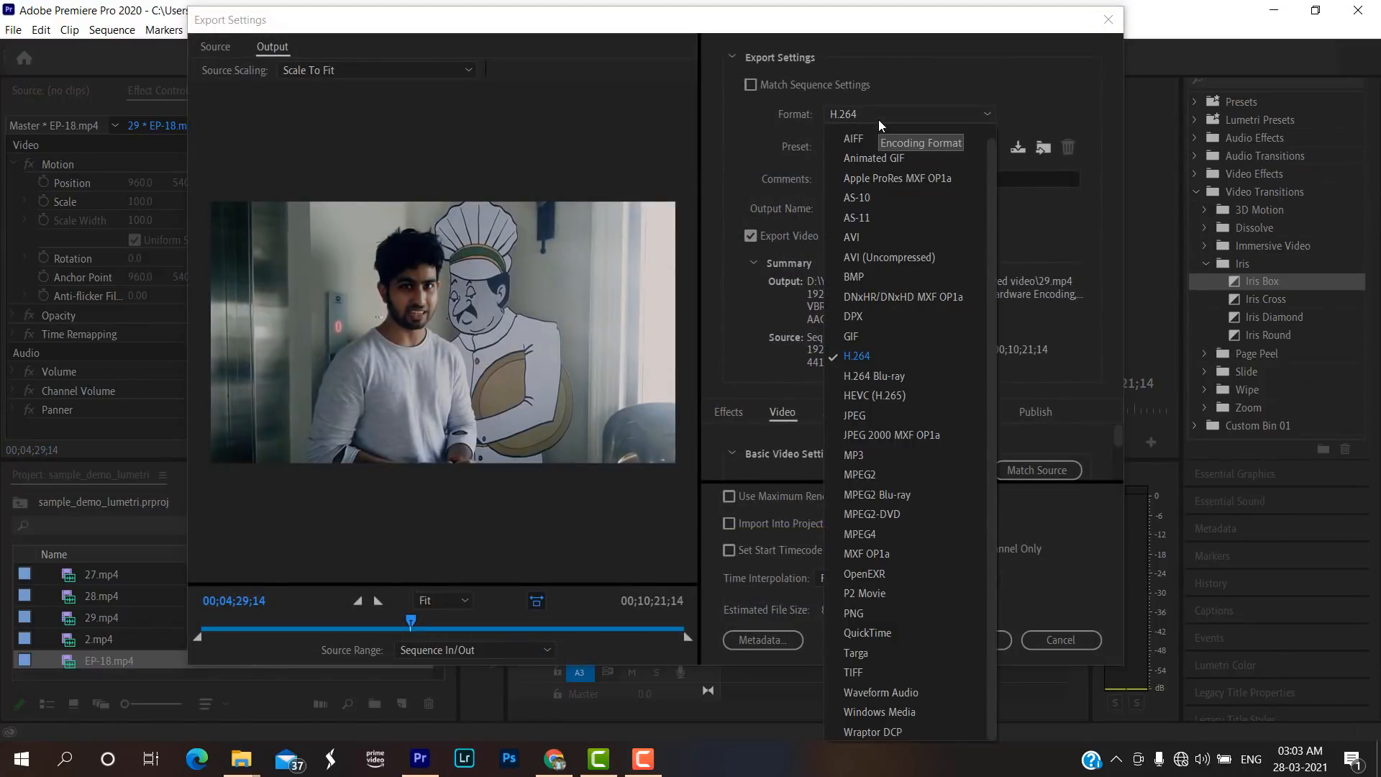
click(869, 355)
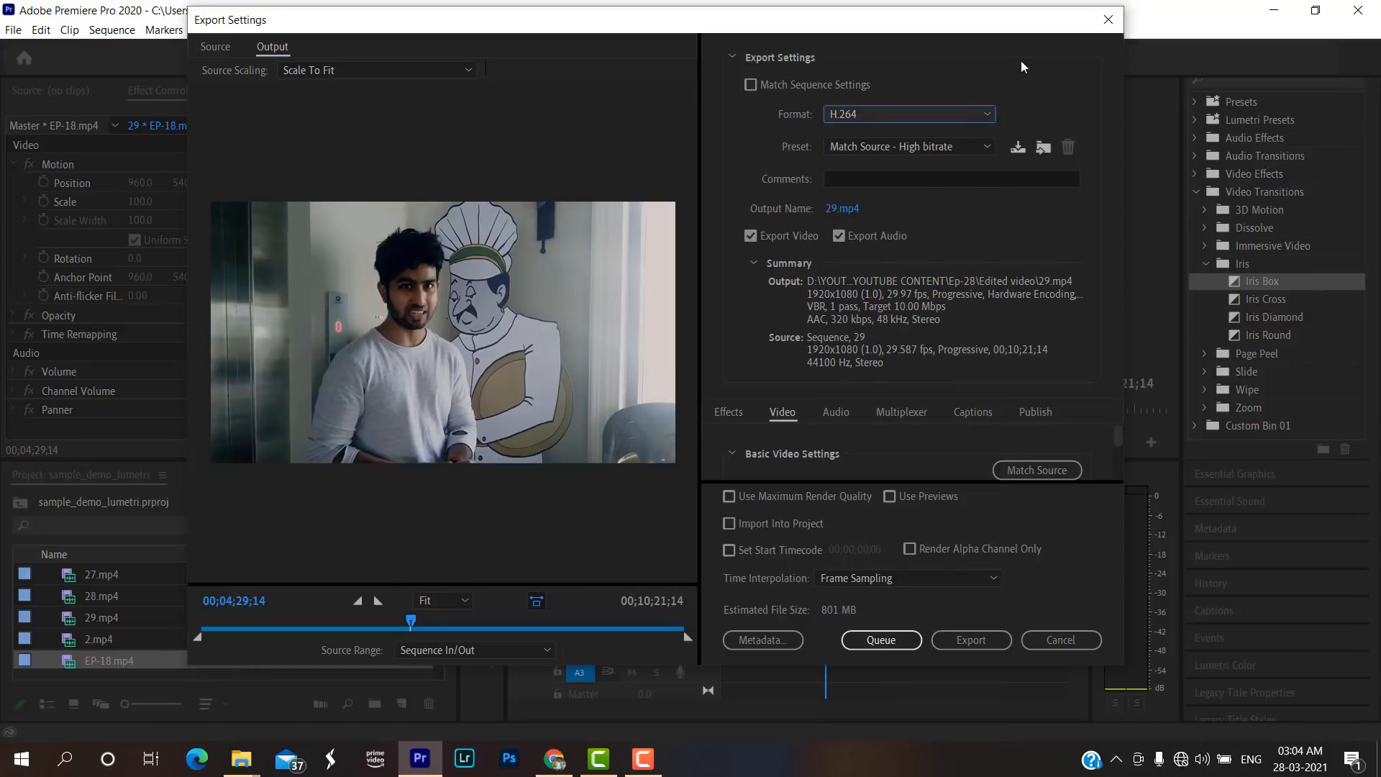
Try the H.264 Blu-ray, JPEG and MP3 export formats in turn, and return the format to H.264.
click(961, 115)
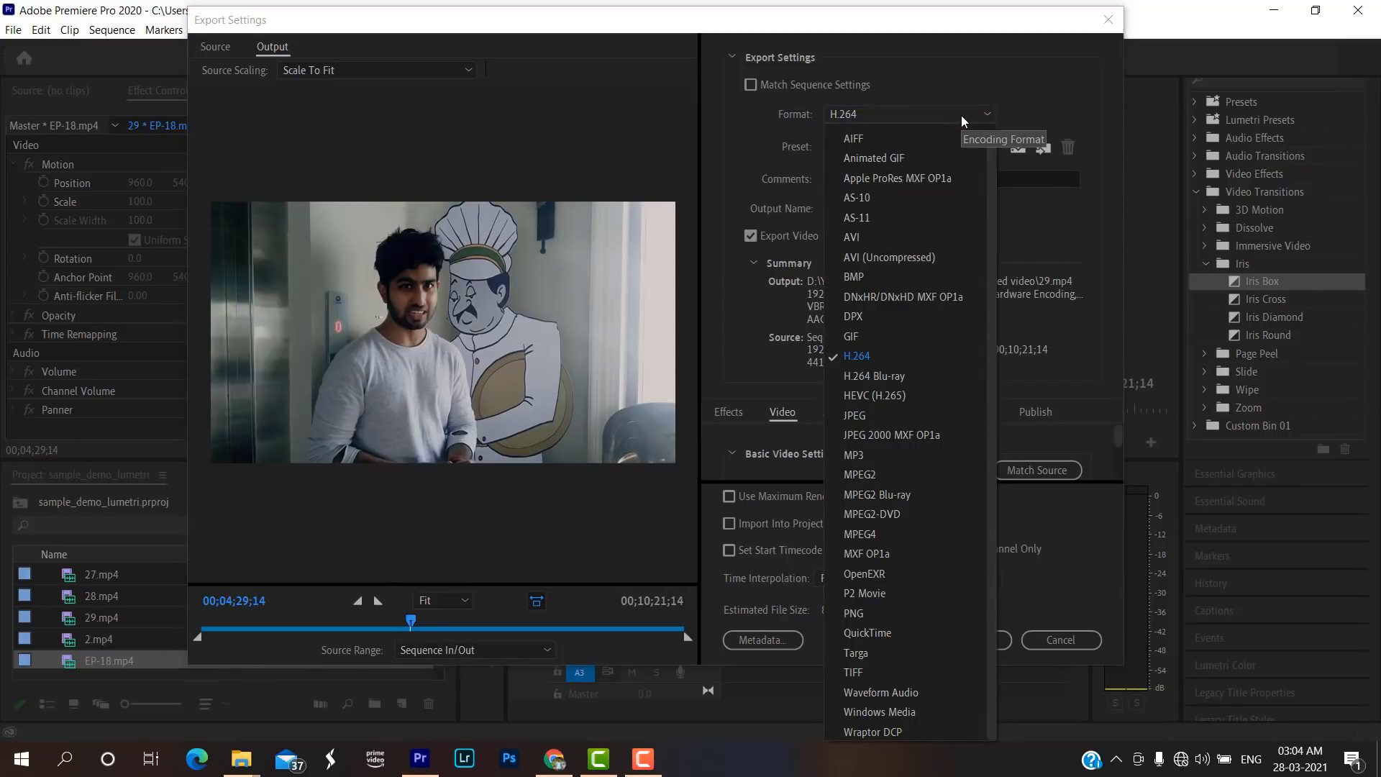
click(883, 379)
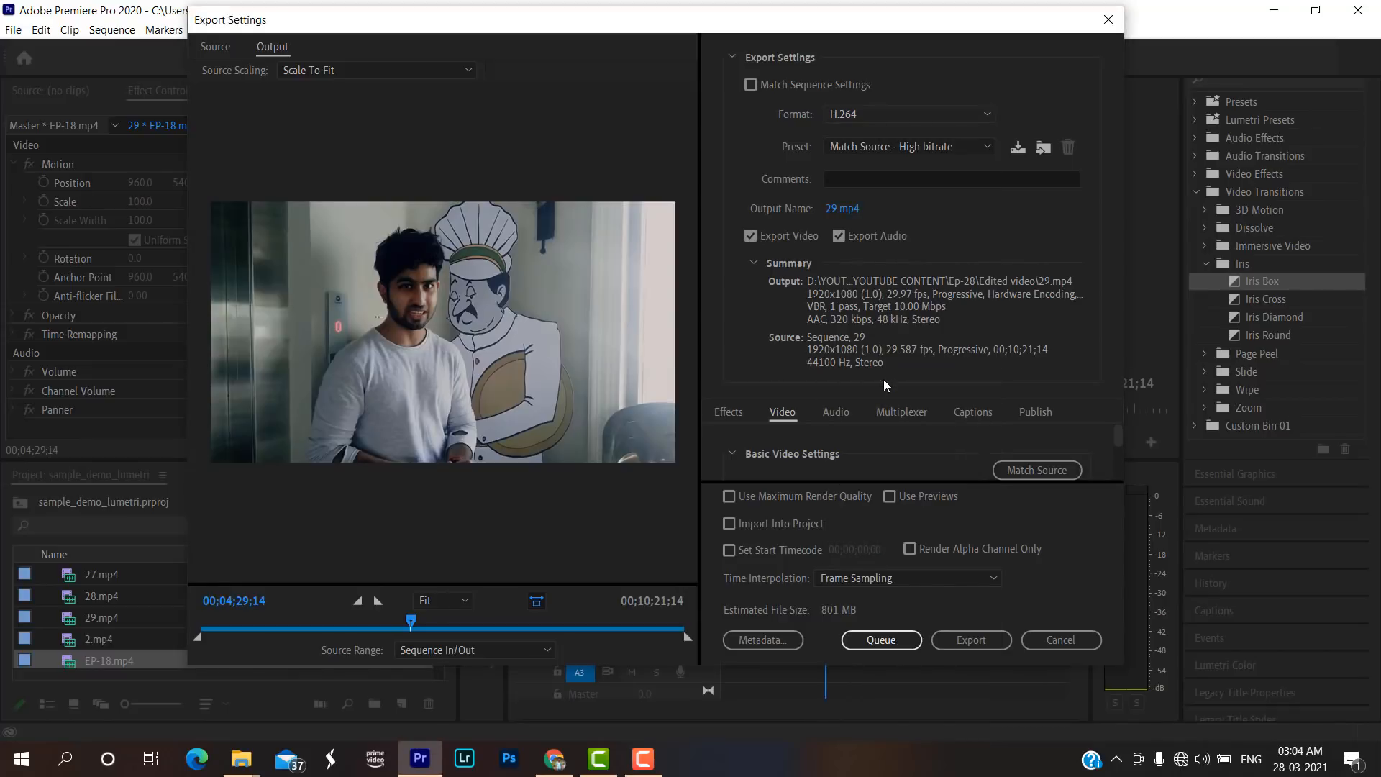
click(960, 113)
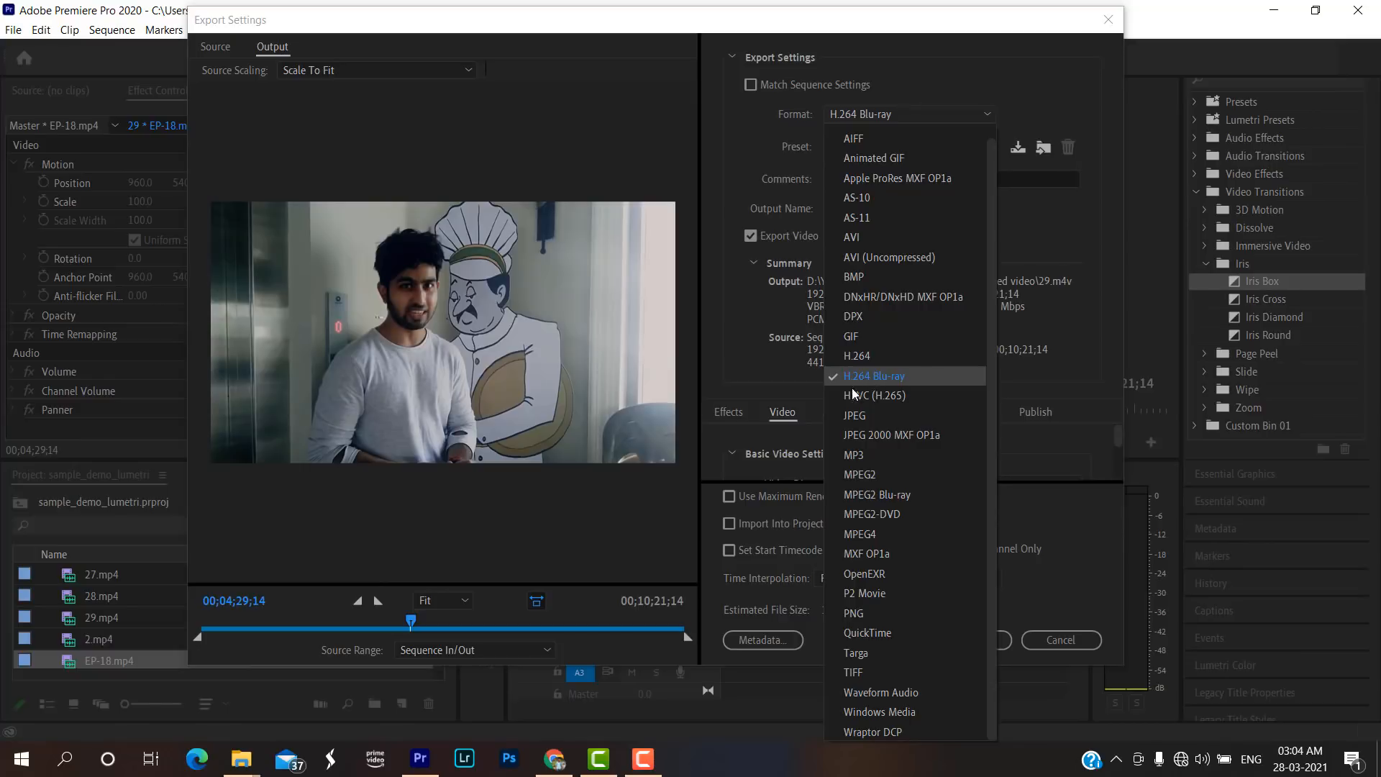
click(900, 413)
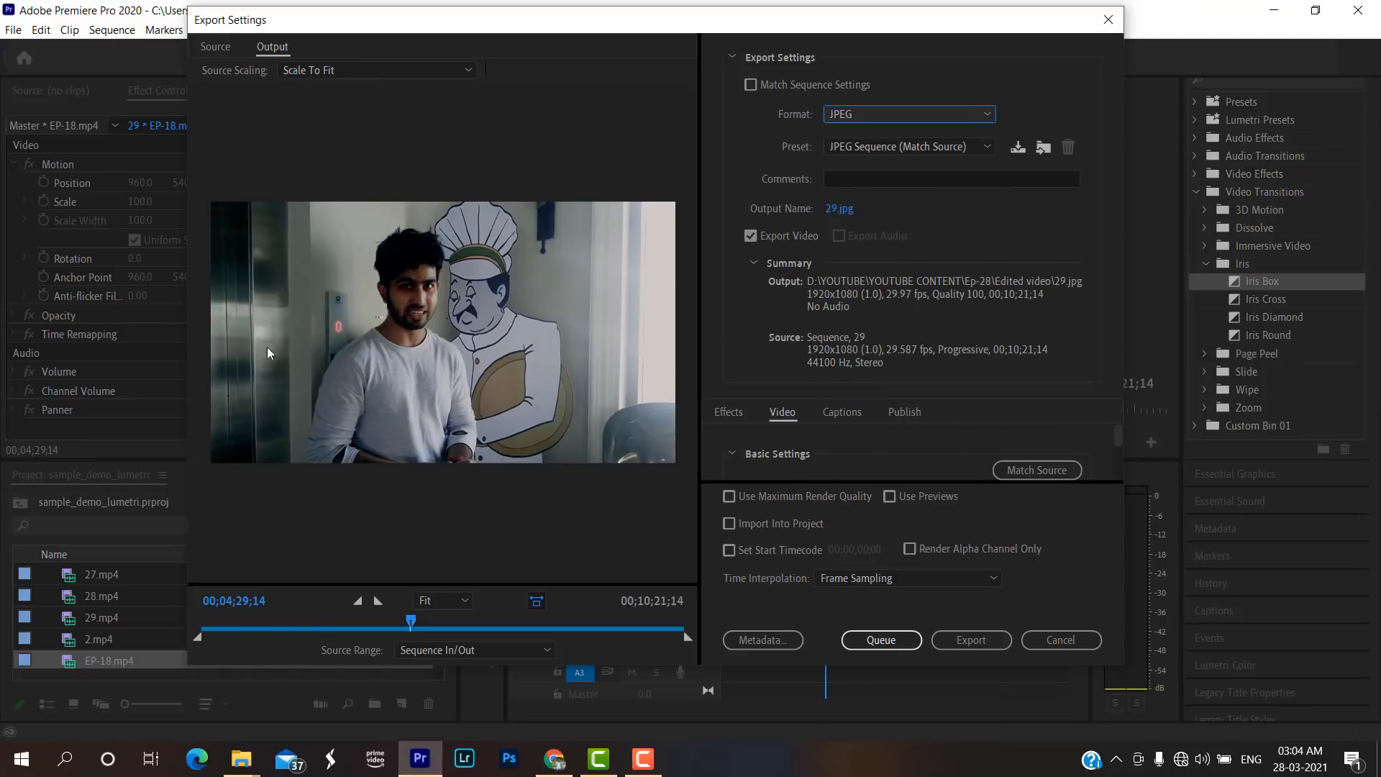
click(904, 114)
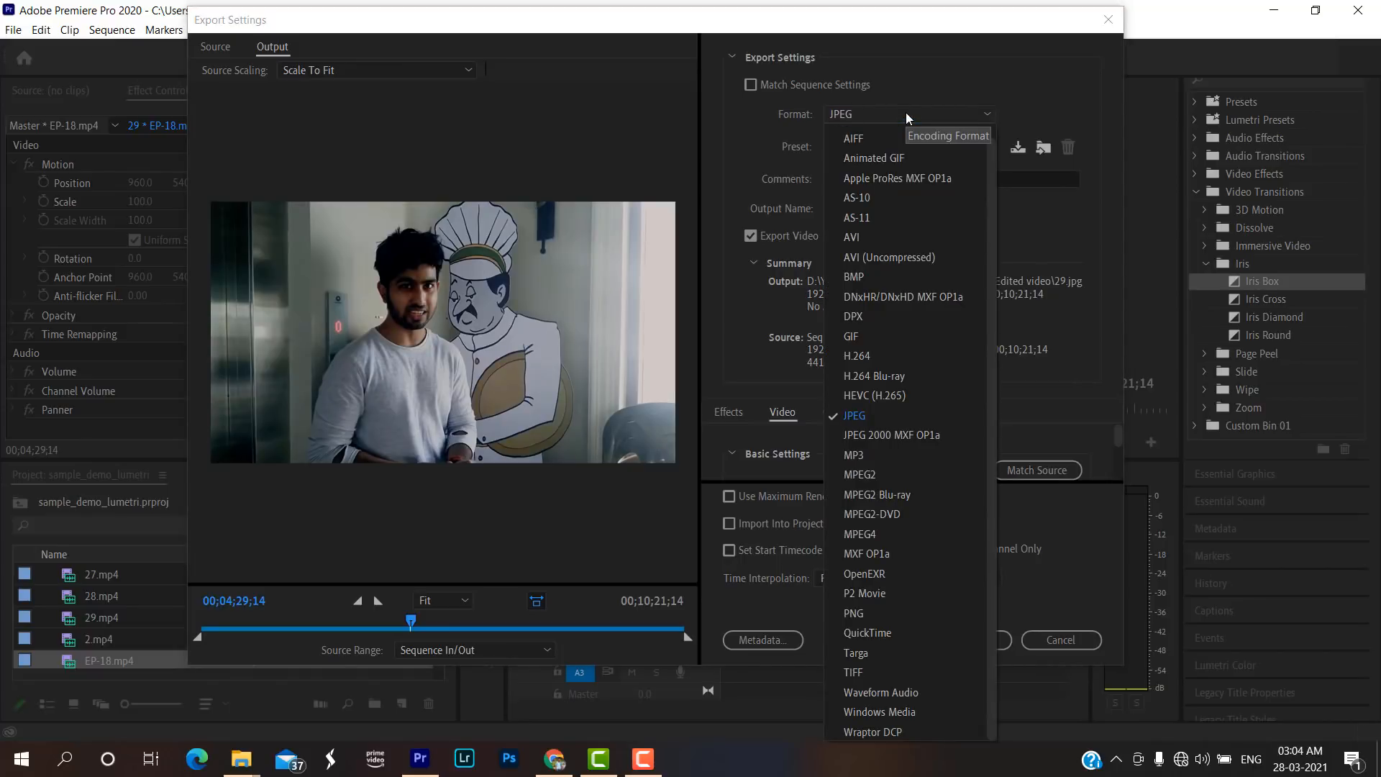
click(857, 453)
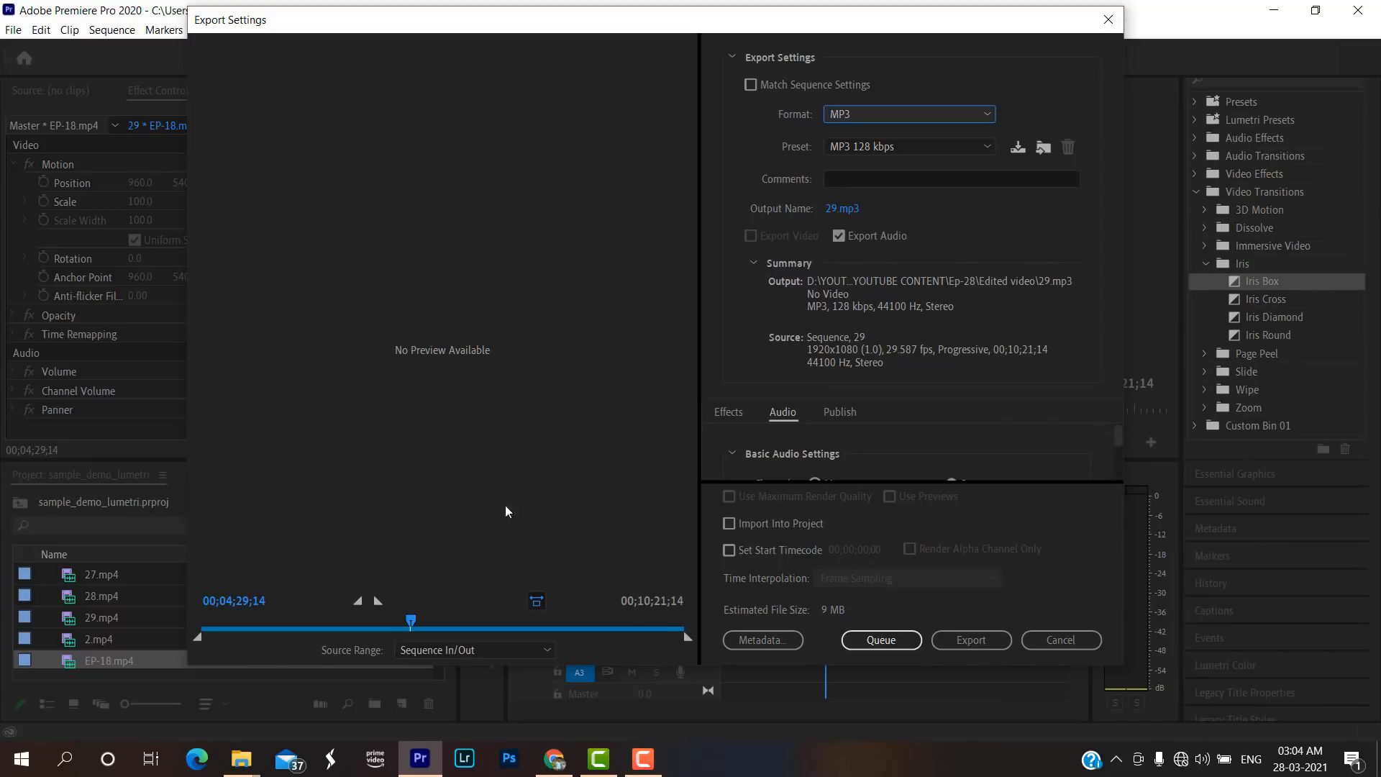
click(986, 114)
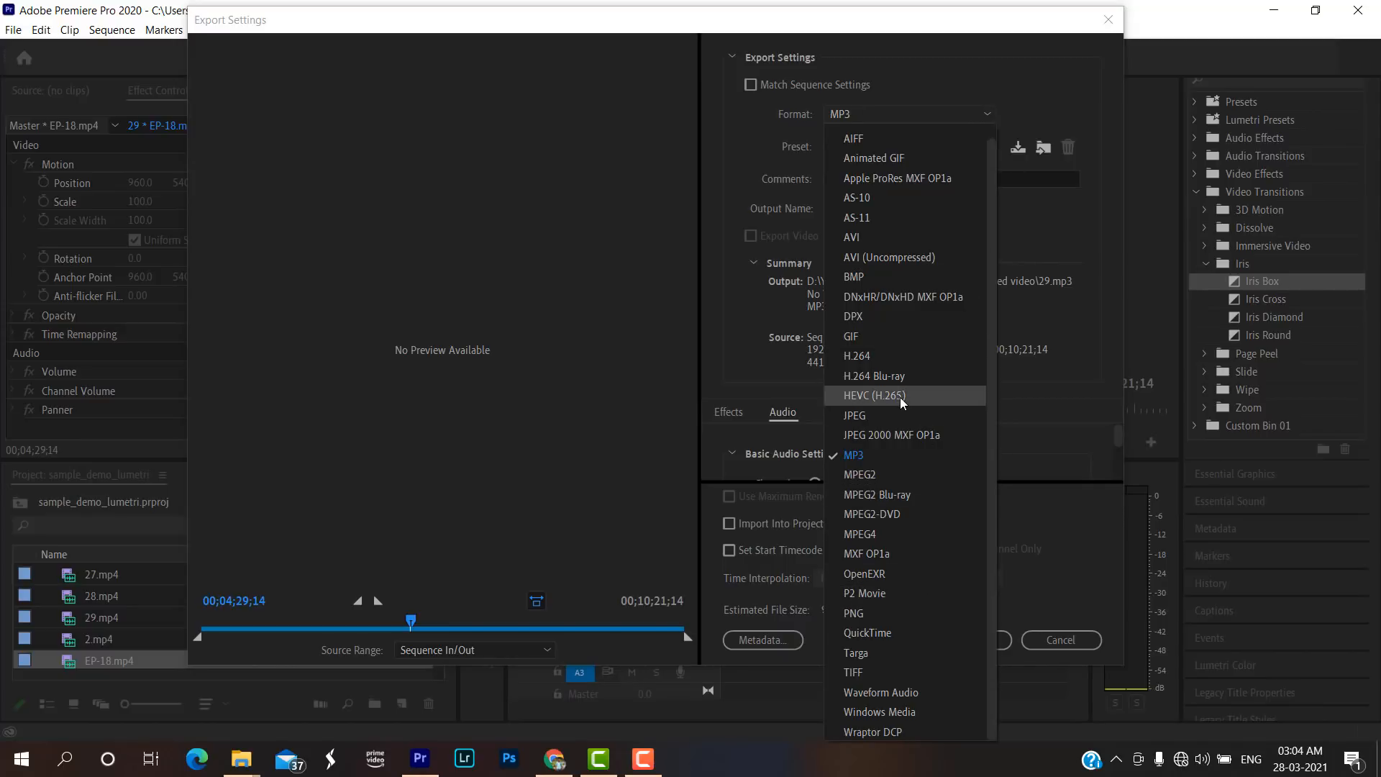
scroll(903, 403, up, 1)
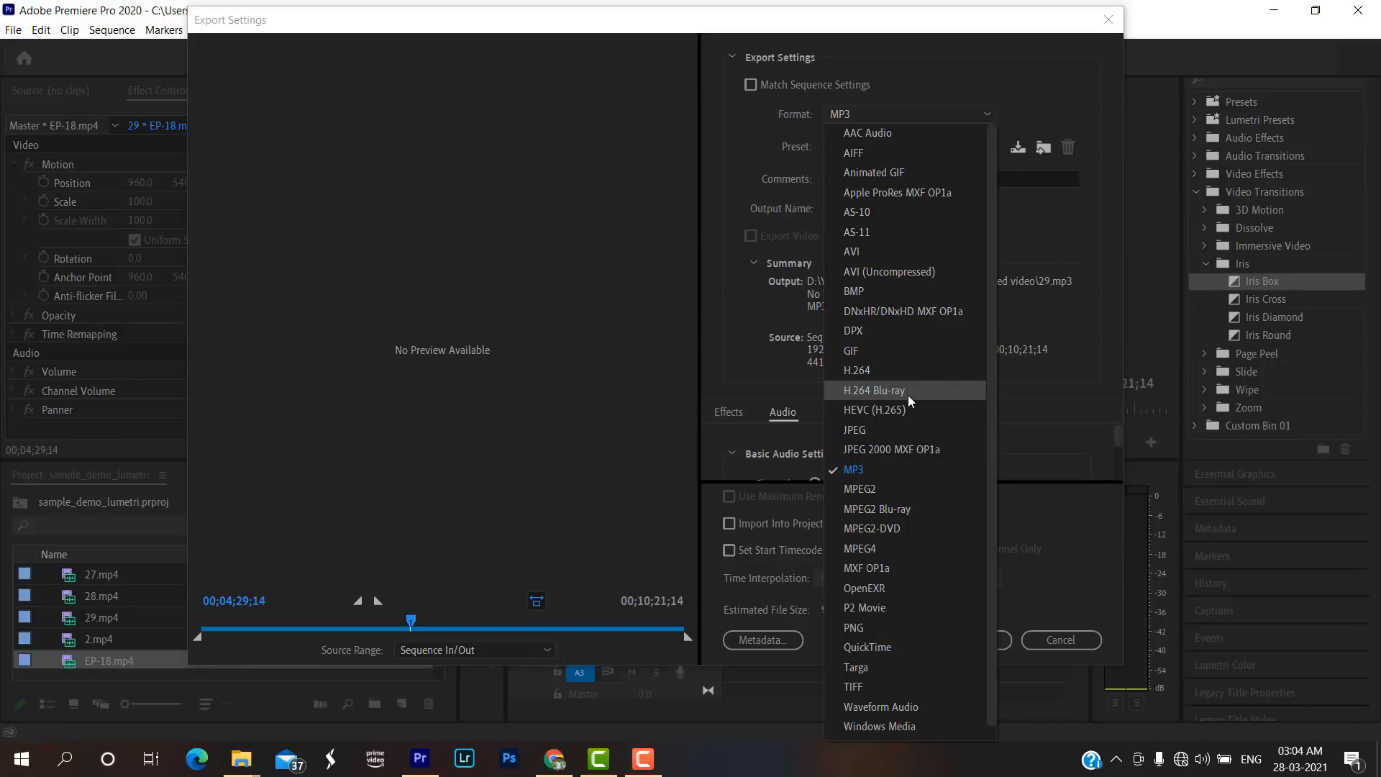
click(896, 370)
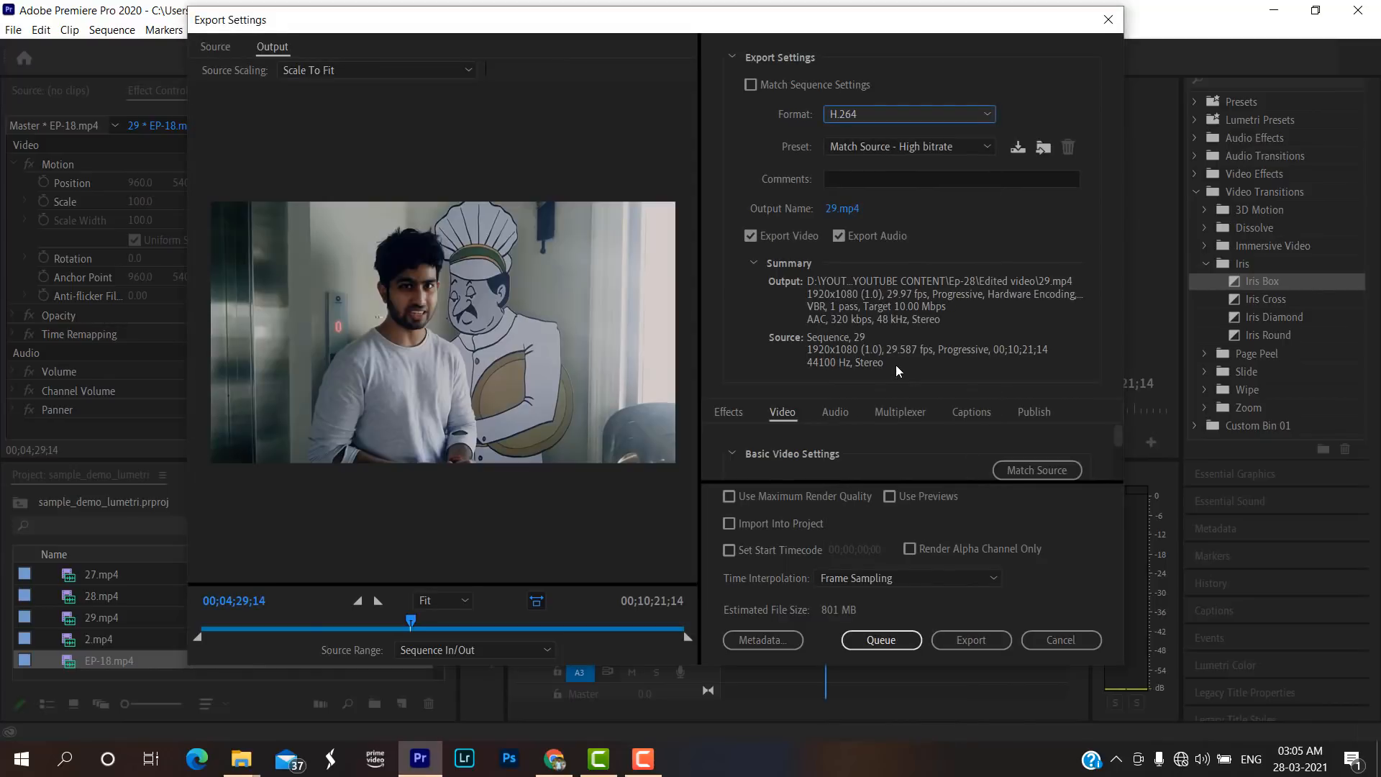
Compare the presets offered for the H.264 and H.264 Blu-ray formats, and return the export format to H.264.
click(986, 145)
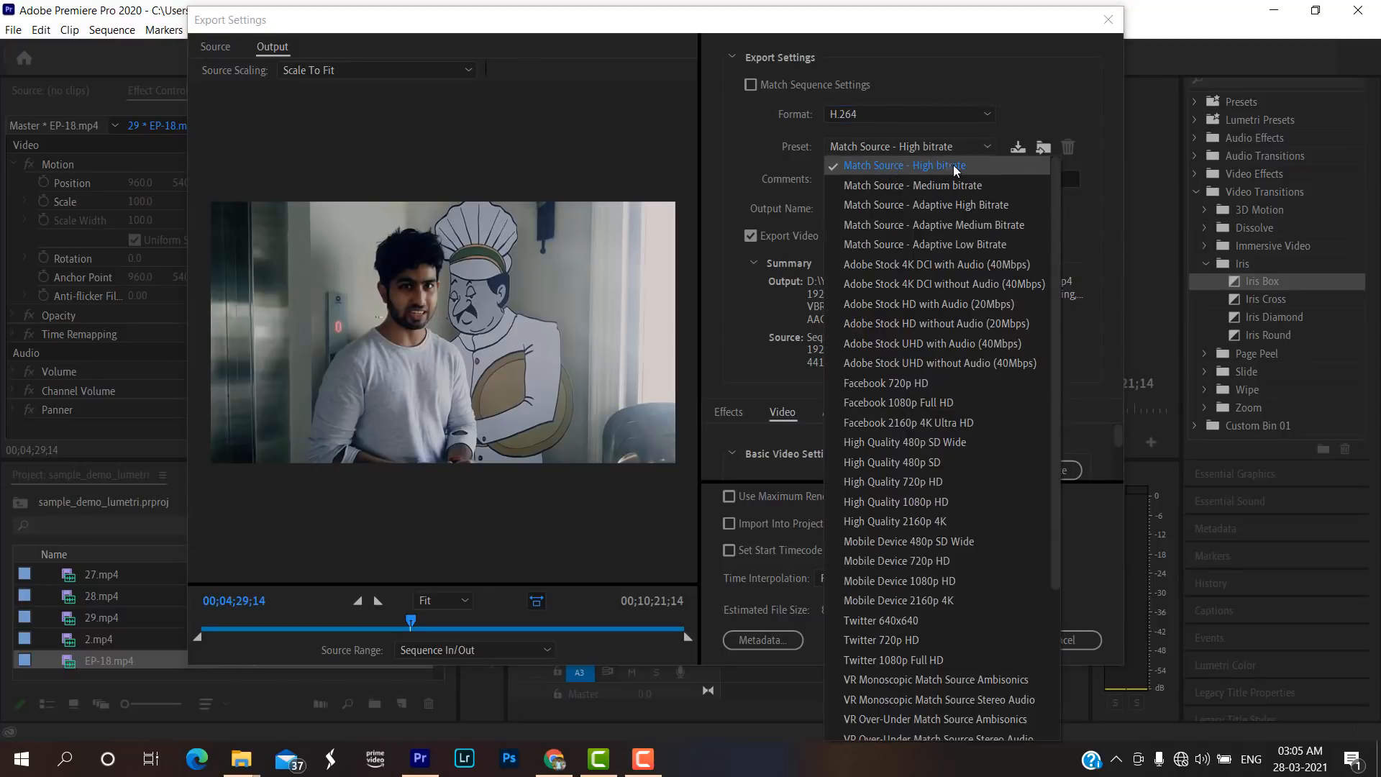
scroll(978, 389, down, 3)
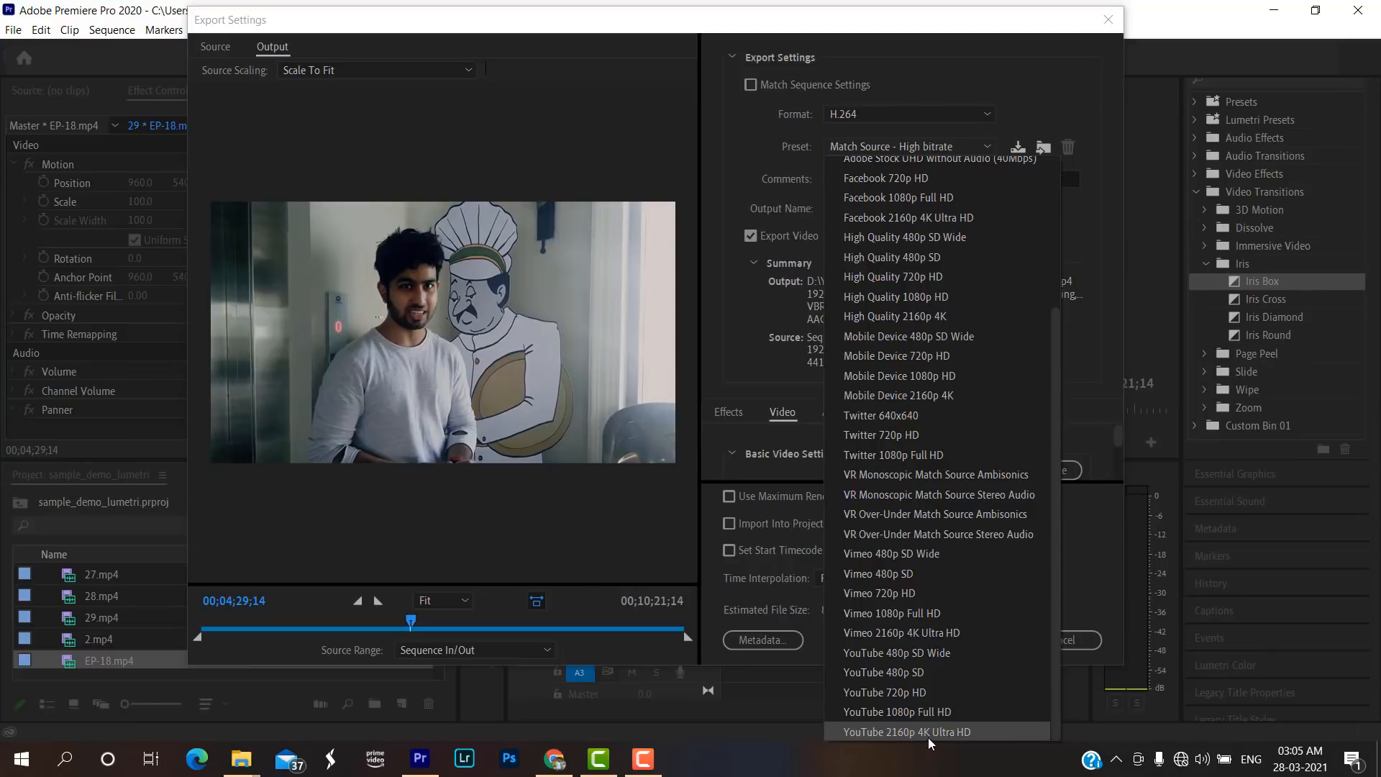
click(943, 117)
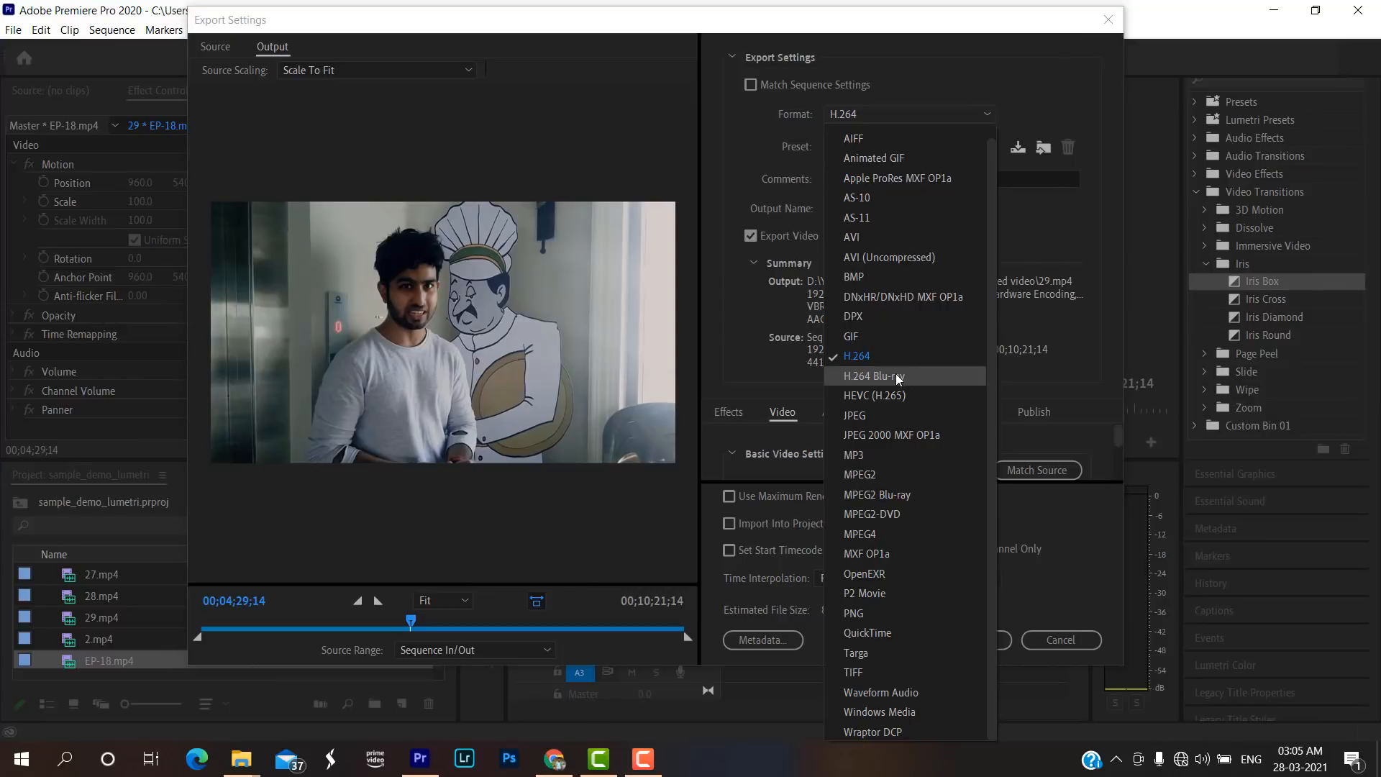
click(895, 374)
click(978, 149)
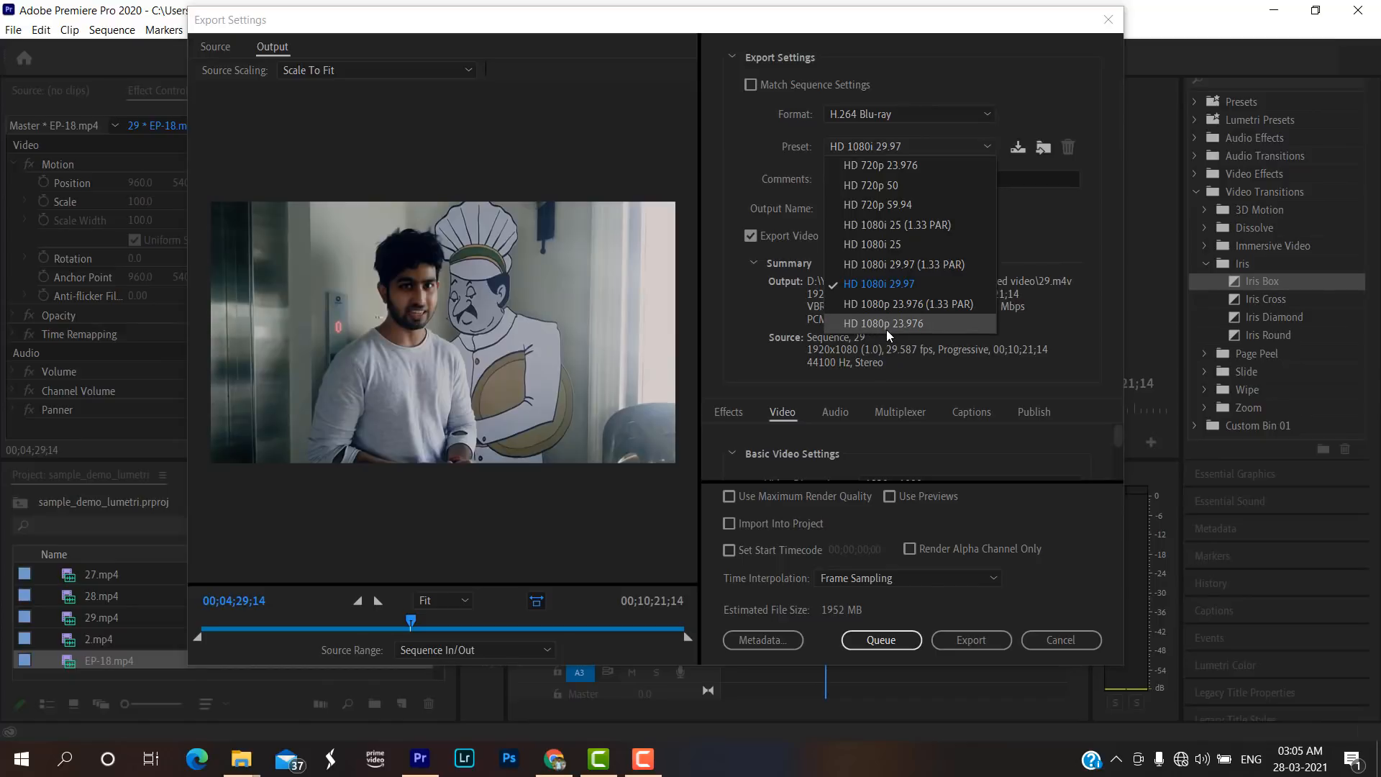
click(974, 115)
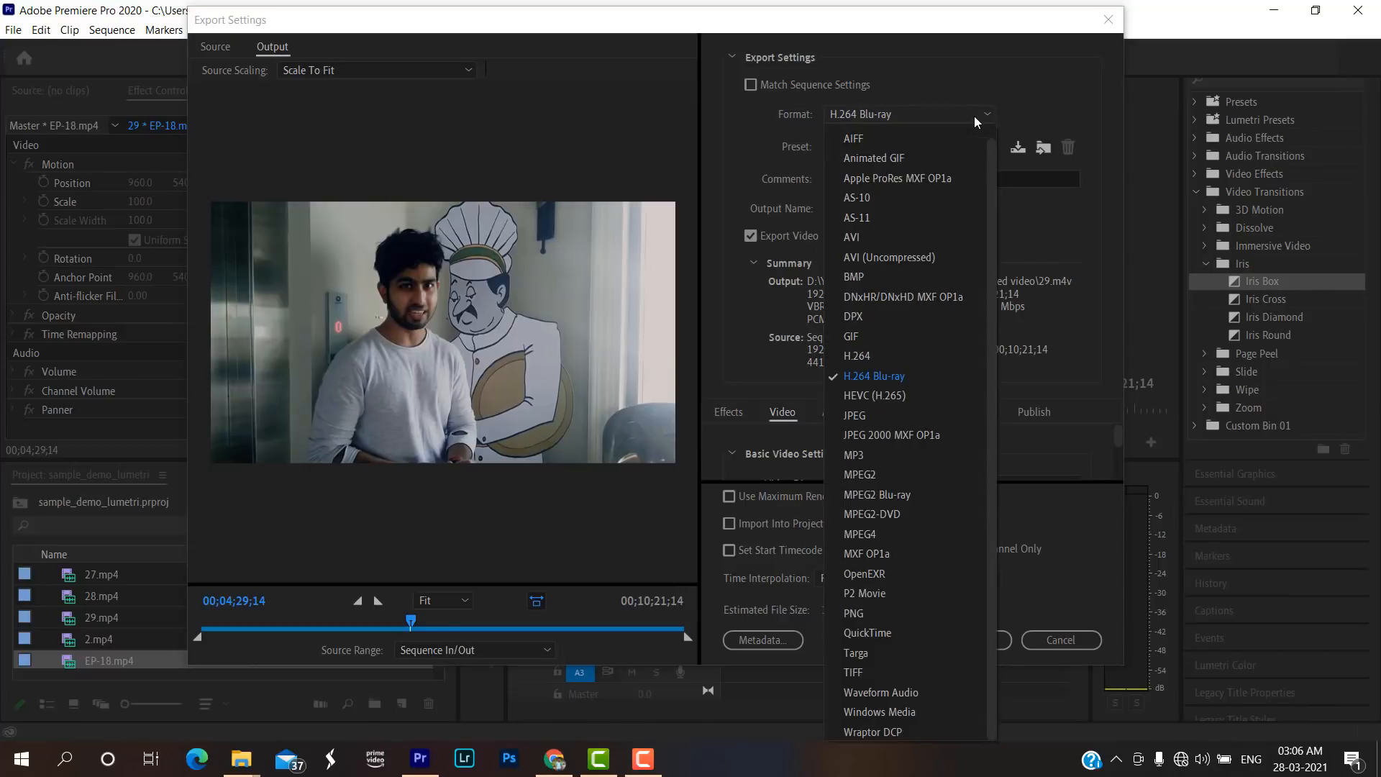
click(915, 360)
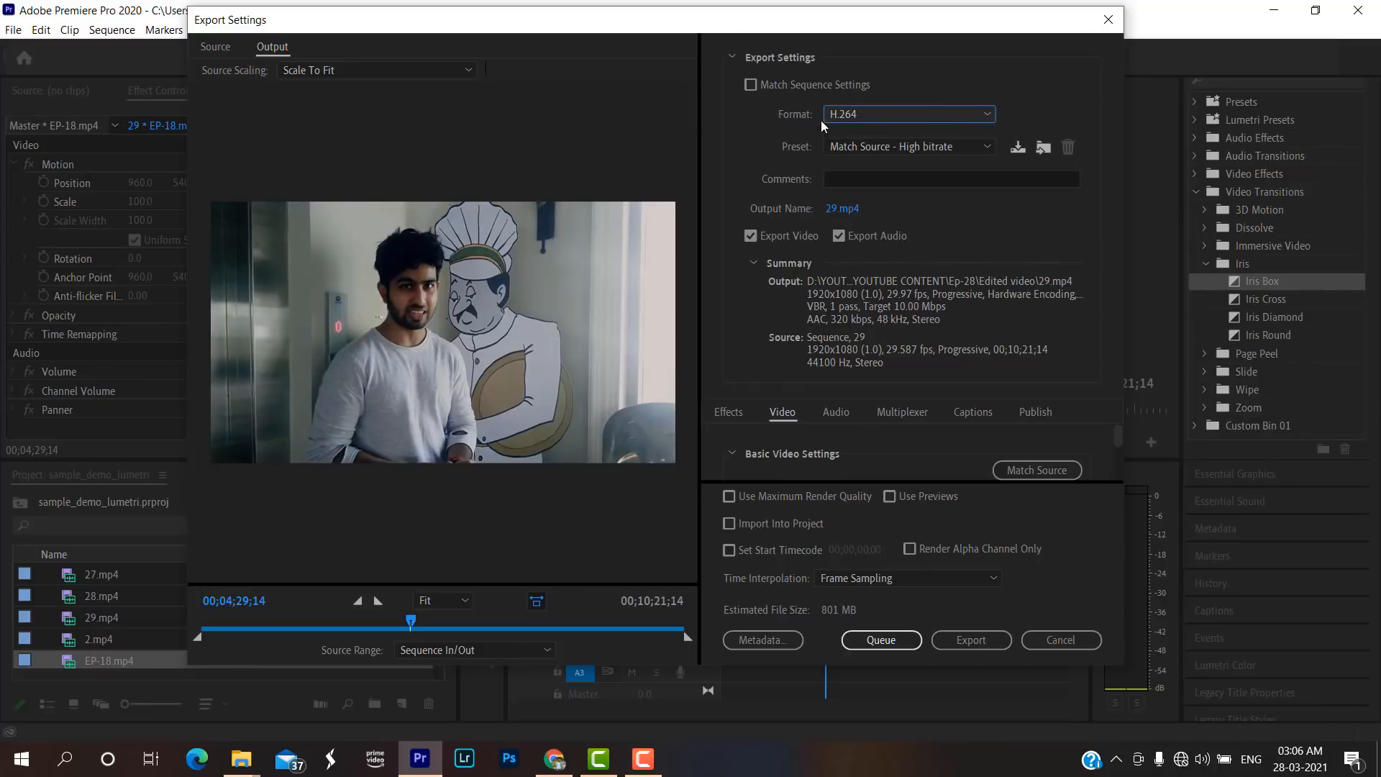
Browse the H.264 presets and set the export preset to YouTube 1080p Full HD.
click(968, 147)
scroll(935, 410, down, 3)
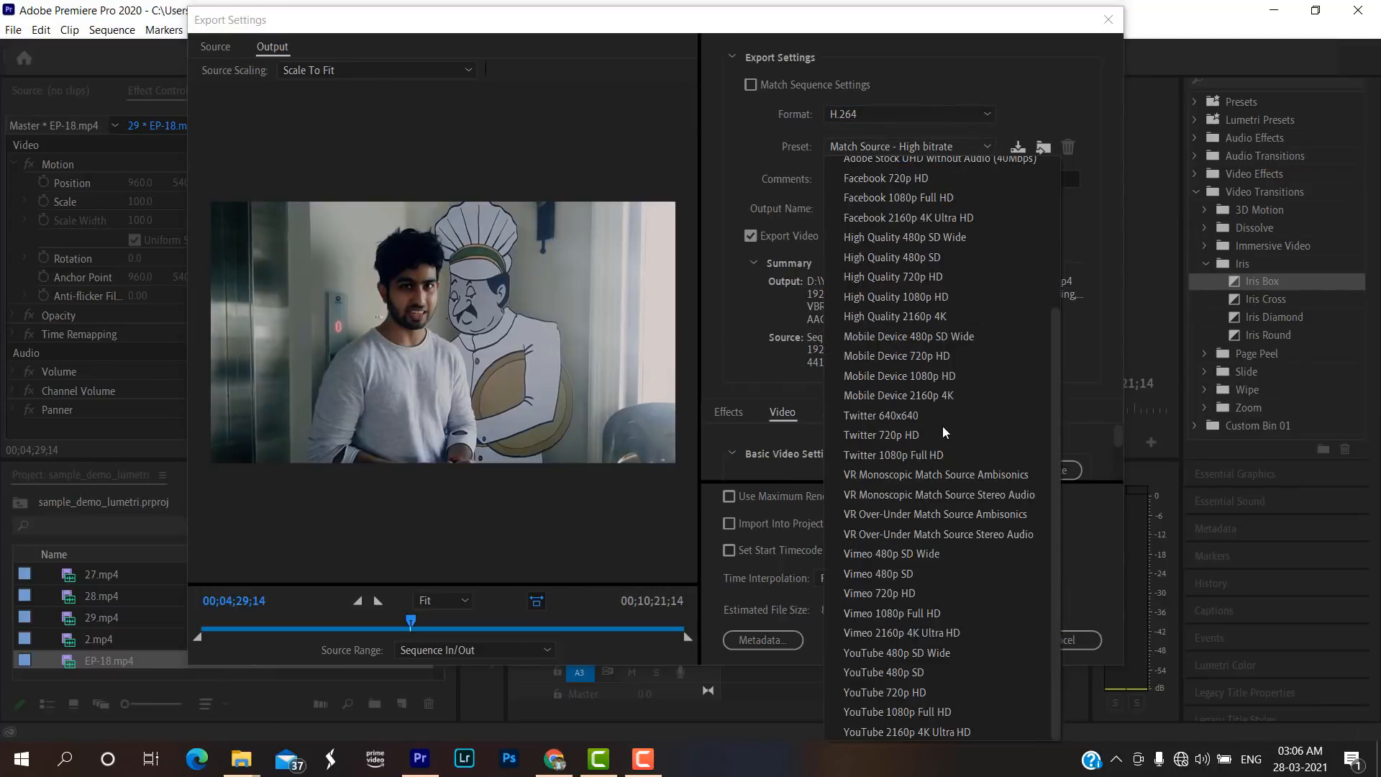
scroll(907, 426, up, 3)
scroll(921, 454, down, 3)
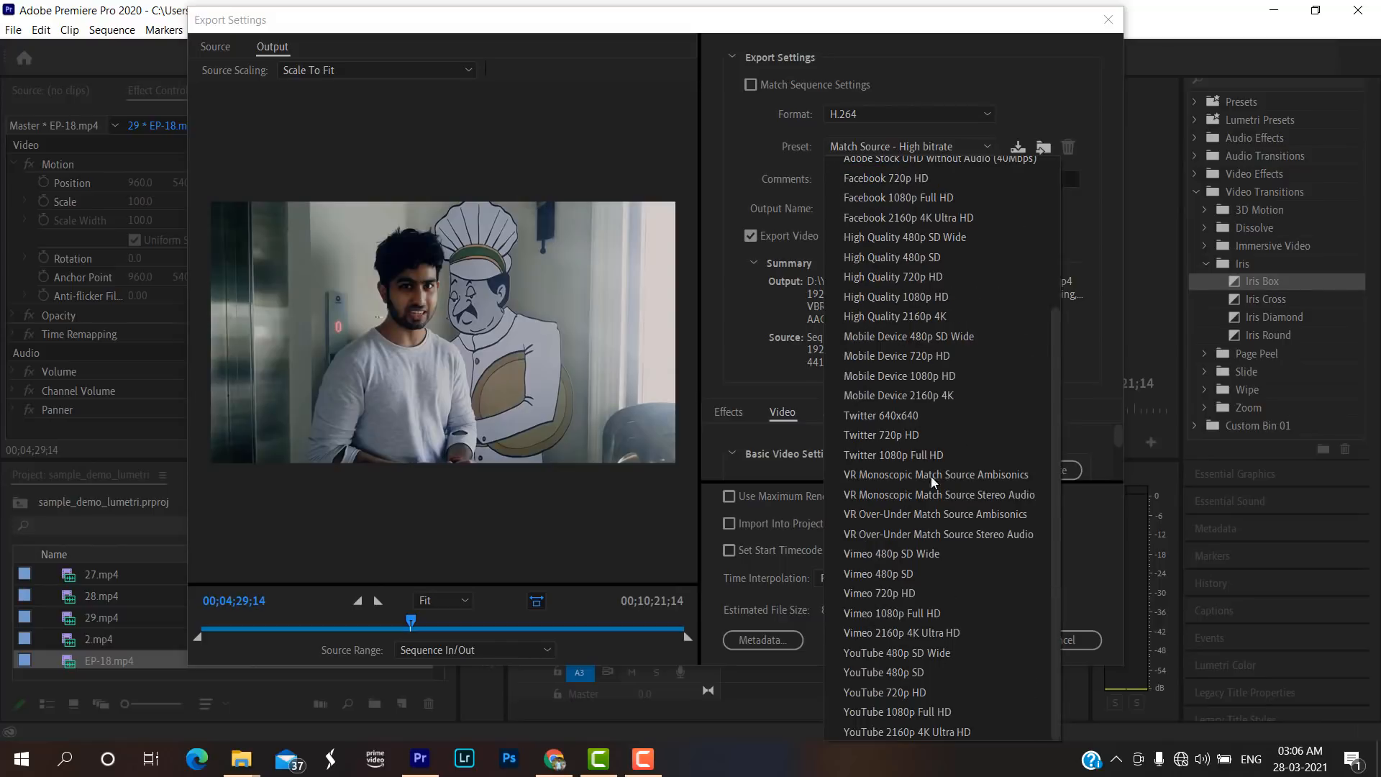
click(904, 709)
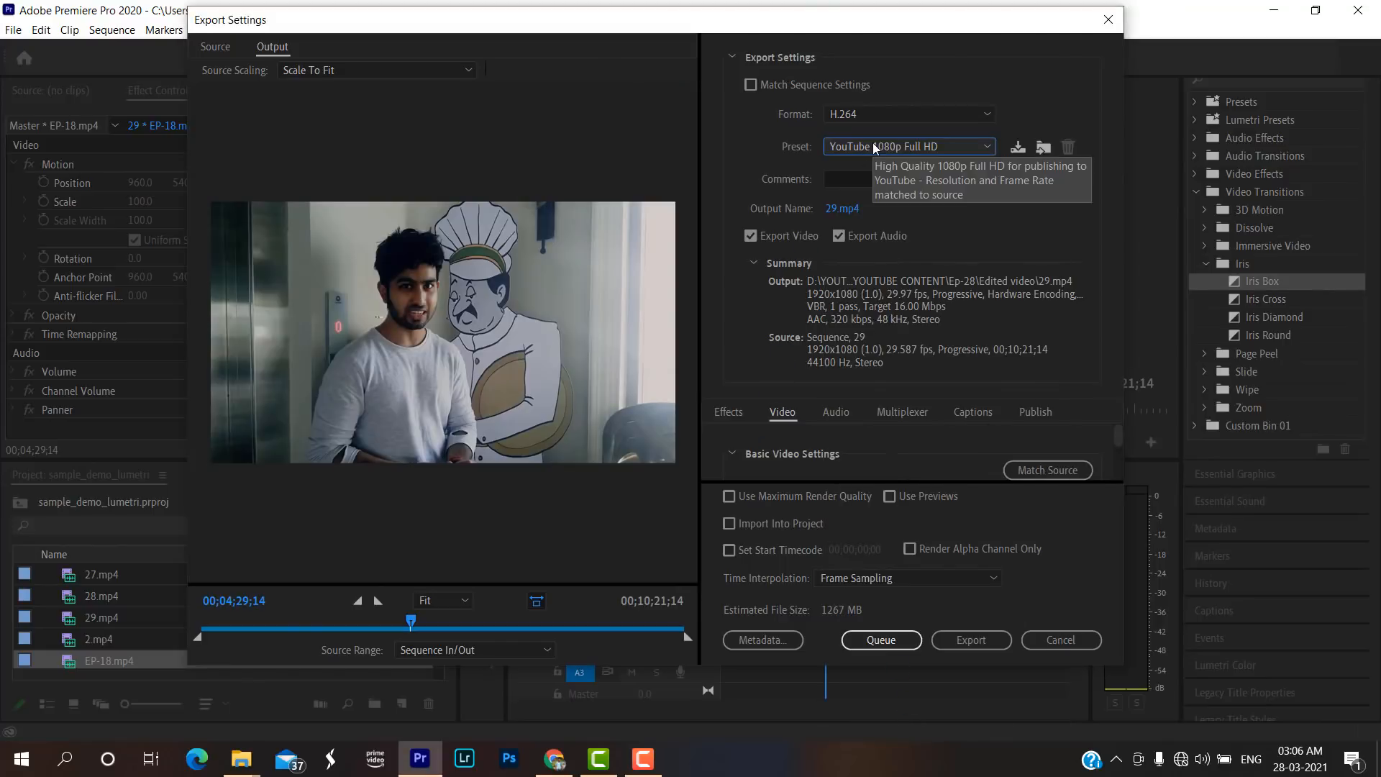
Try the Facebook 1080p Full HD and VR Monoscopic Match Source Ambisonics presets, and return the preset to YouTube 1080p Full HD.
click(972, 148)
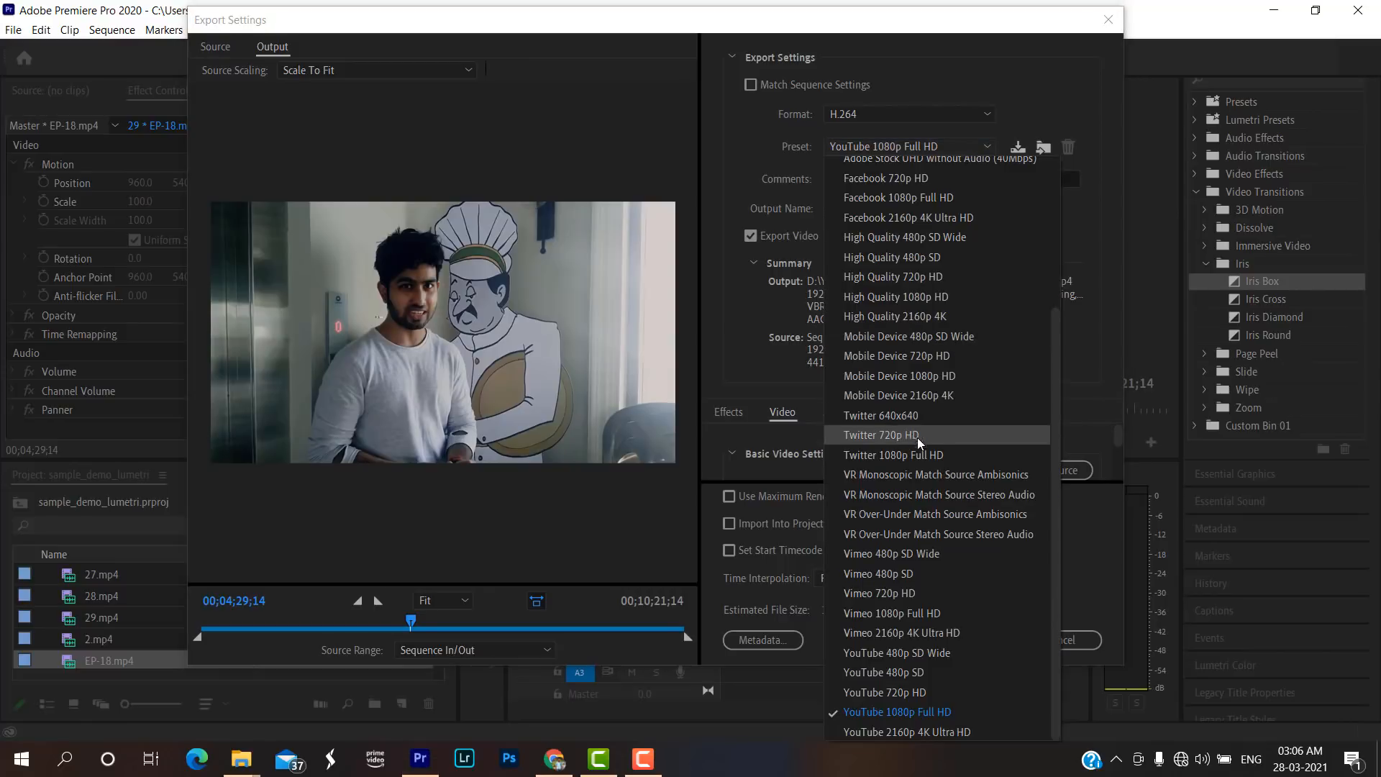
scroll(1011, 453, up, 3)
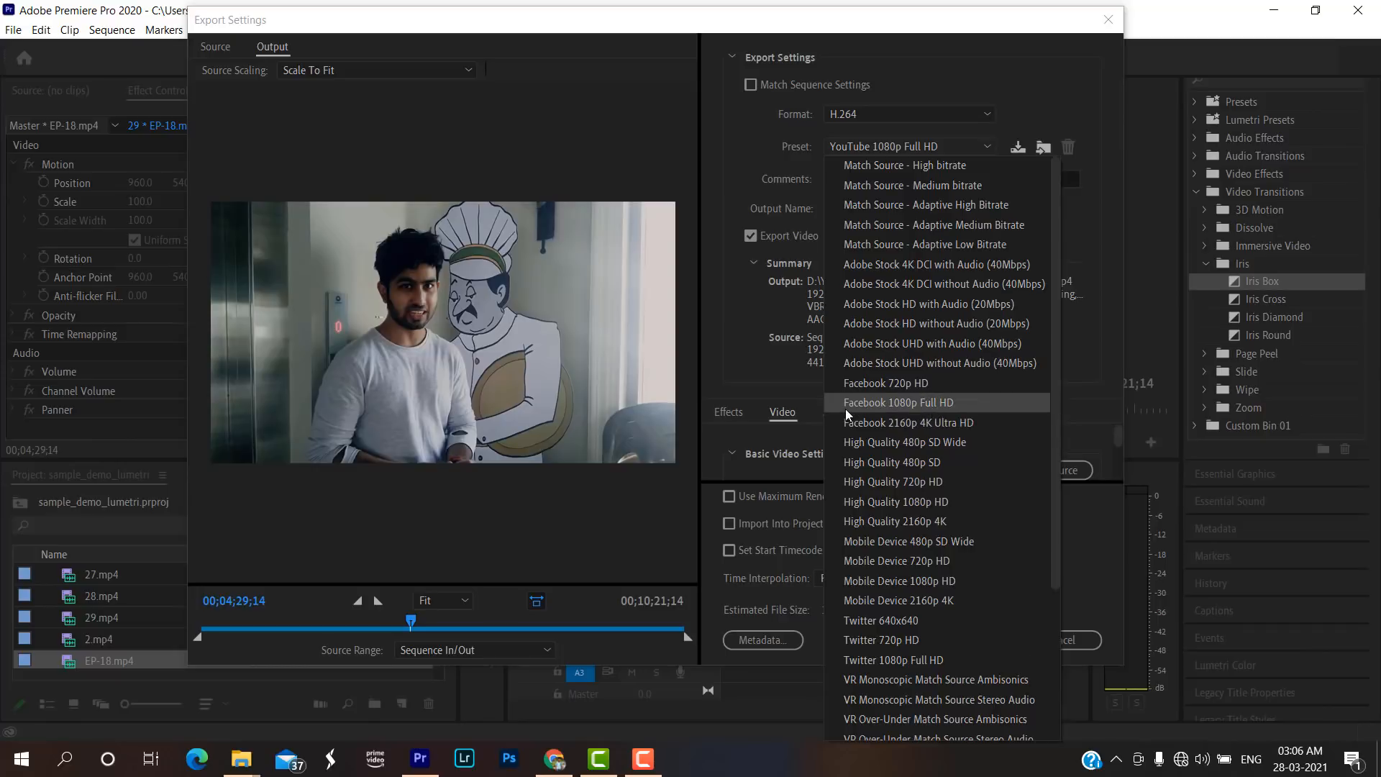
click(926, 407)
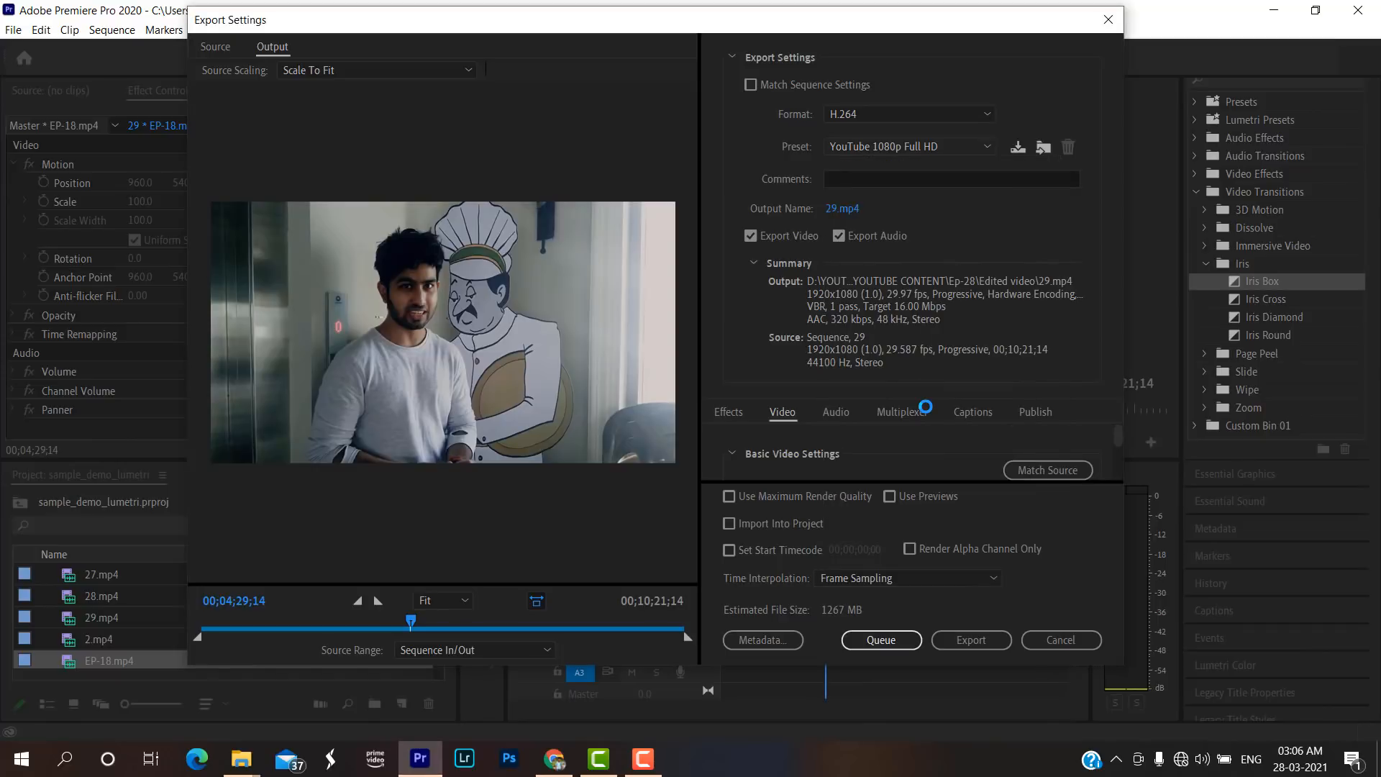
click(912, 143)
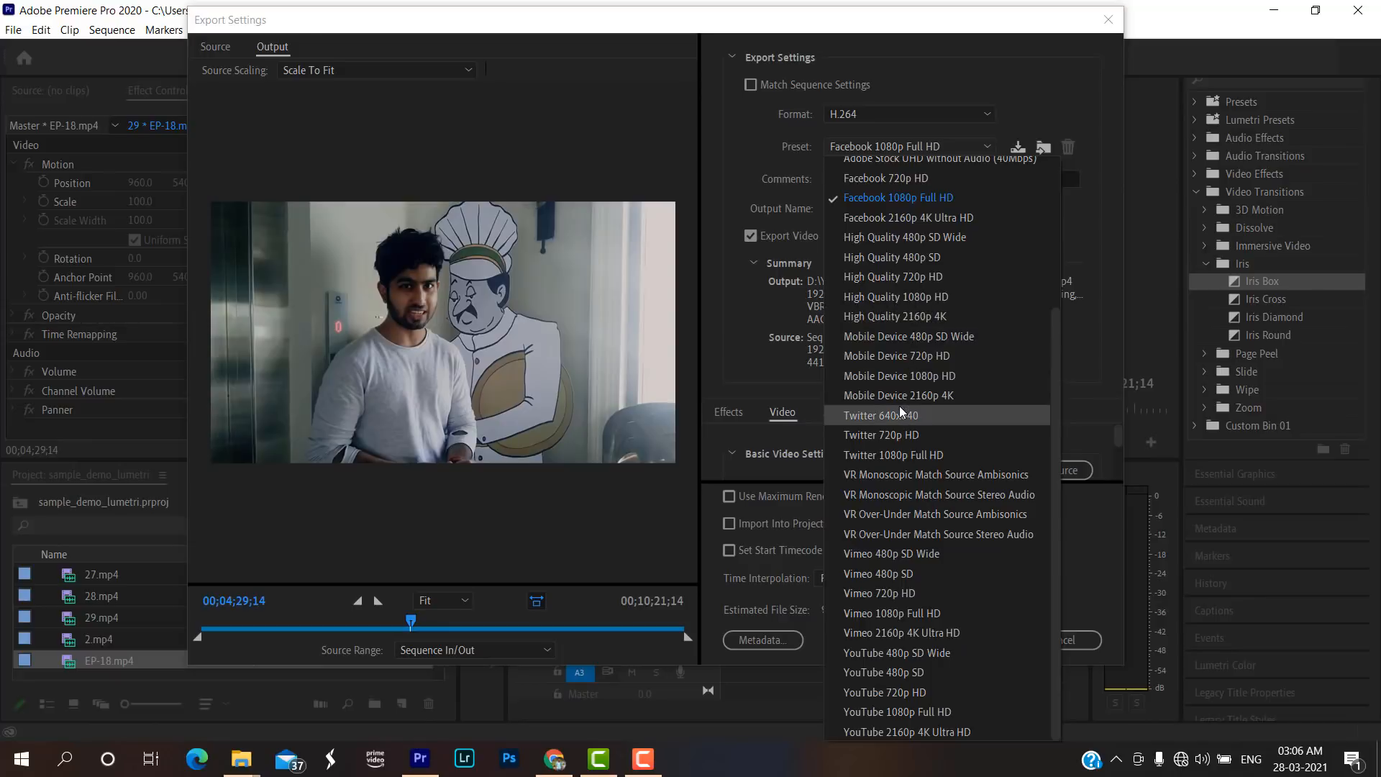
click(885, 537)
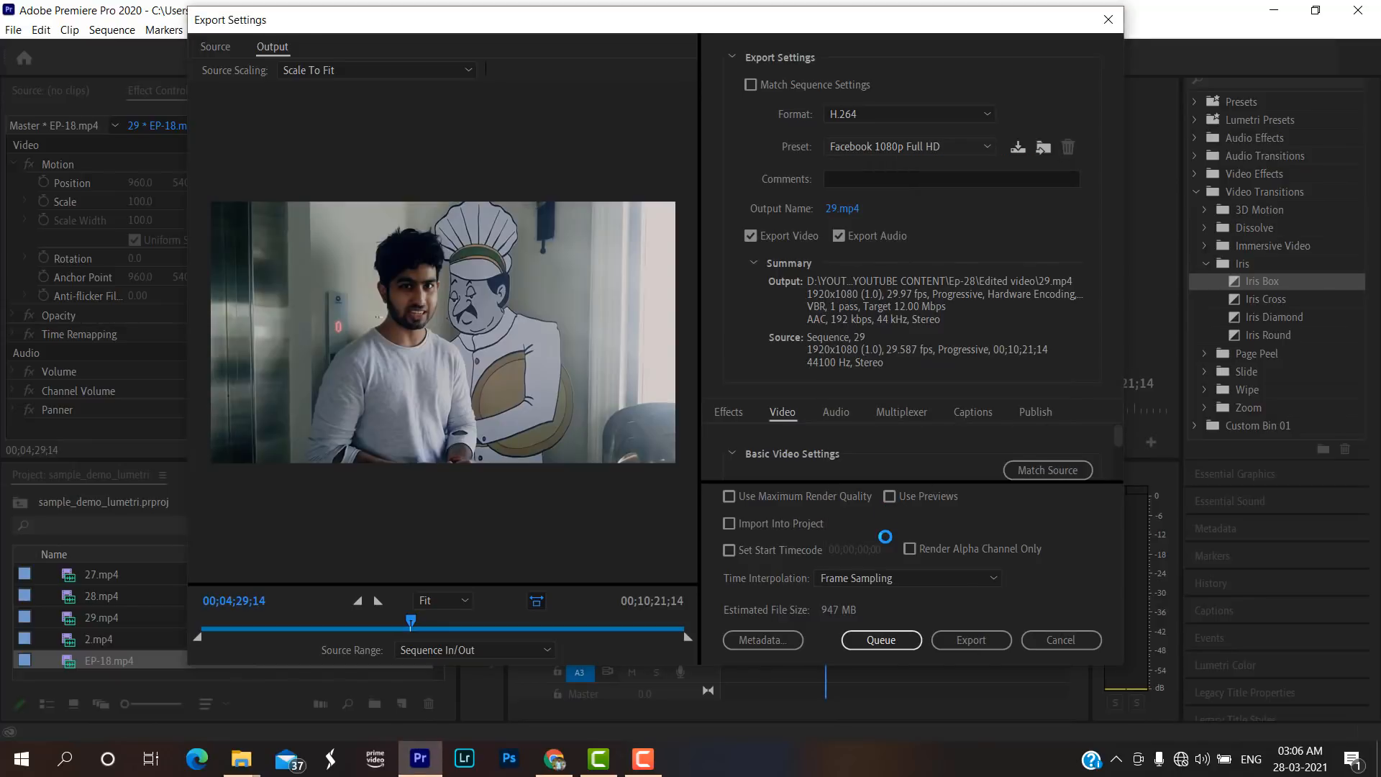
click(974, 148)
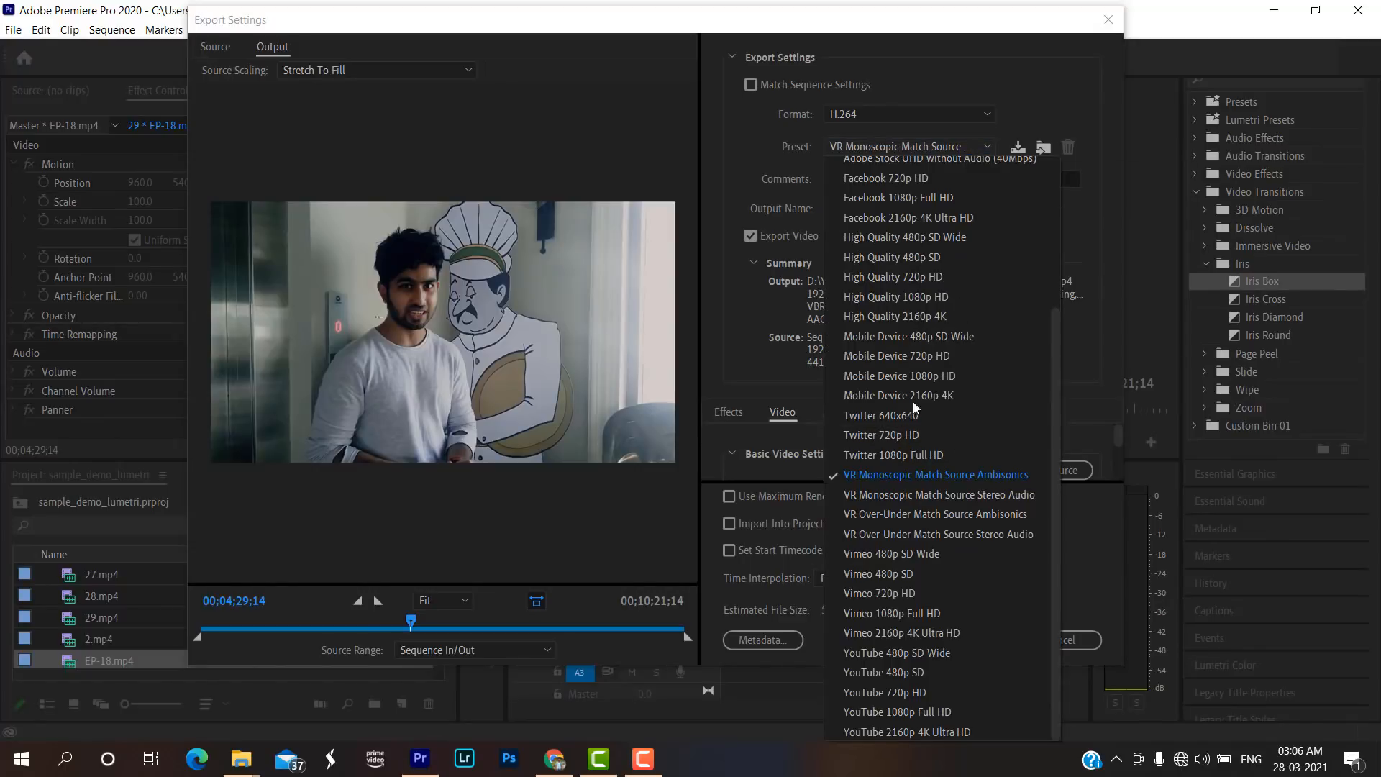
scroll(906, 438, up, 3)
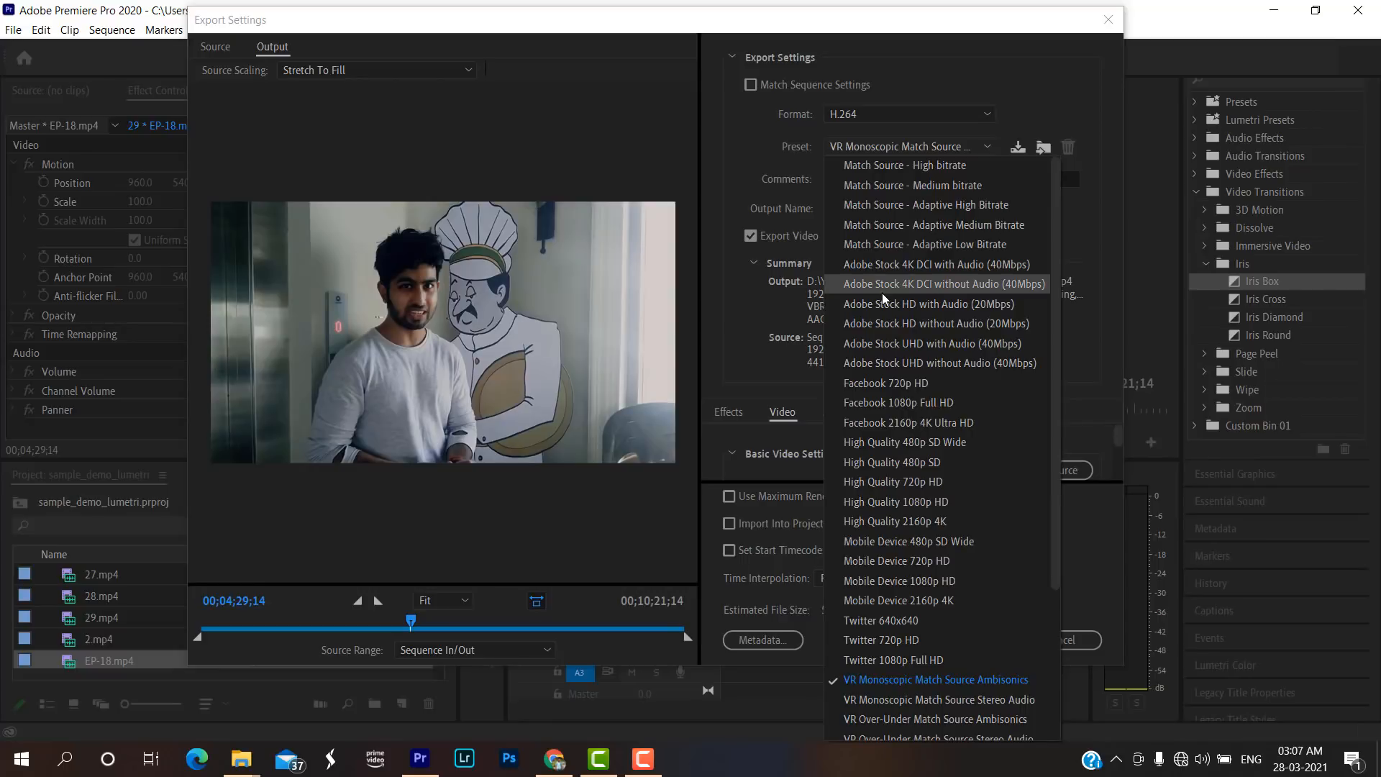
scroll(894, 392, down, 3)
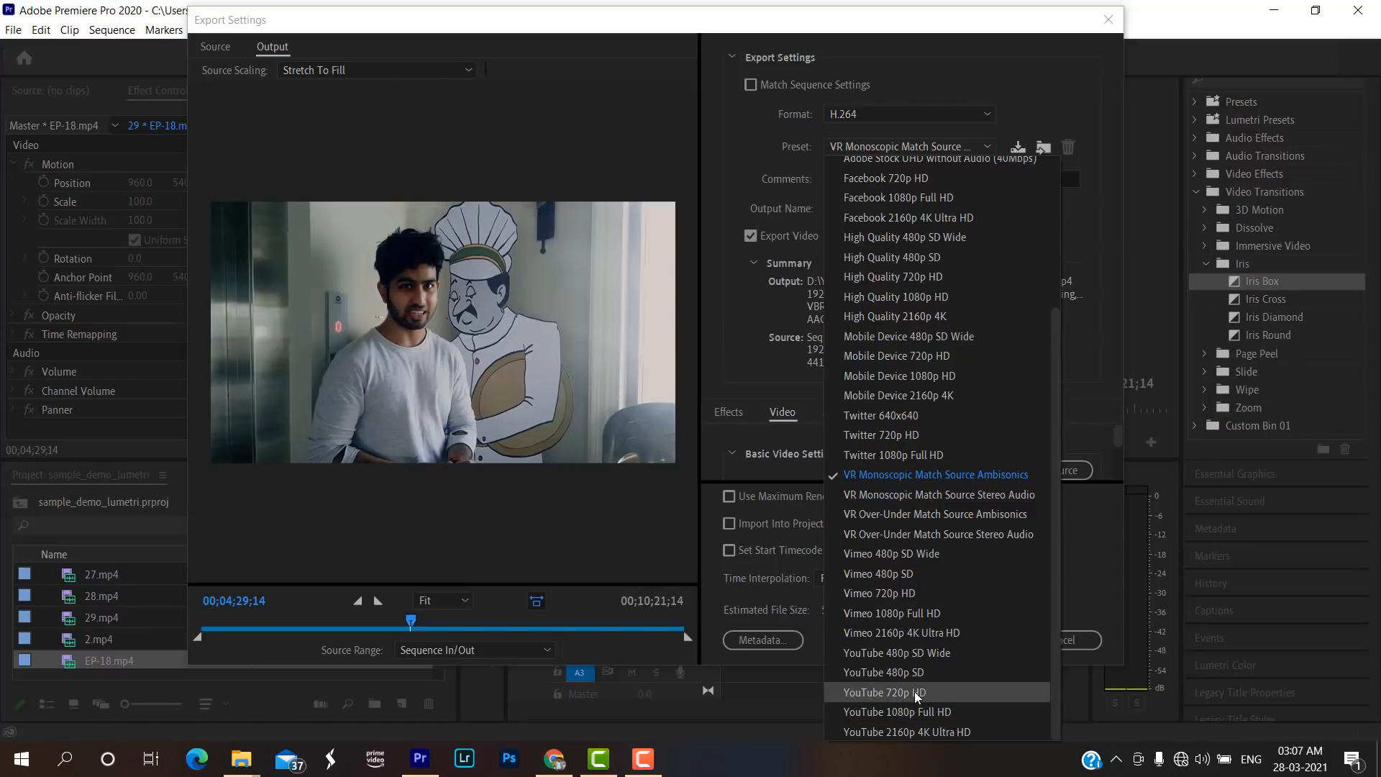
scroll(965, 359, up, 3)
scroll(942, 366, down, 3)
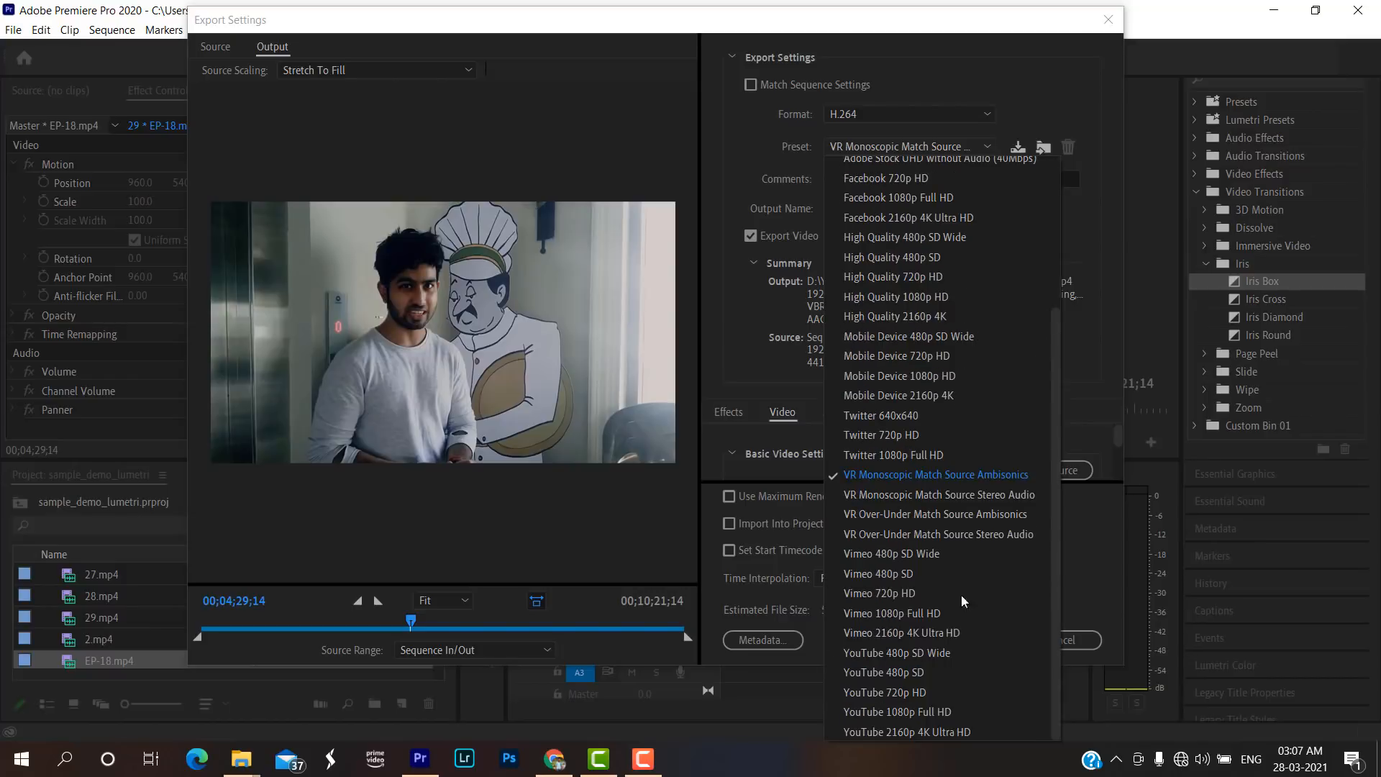
click(913, 709)
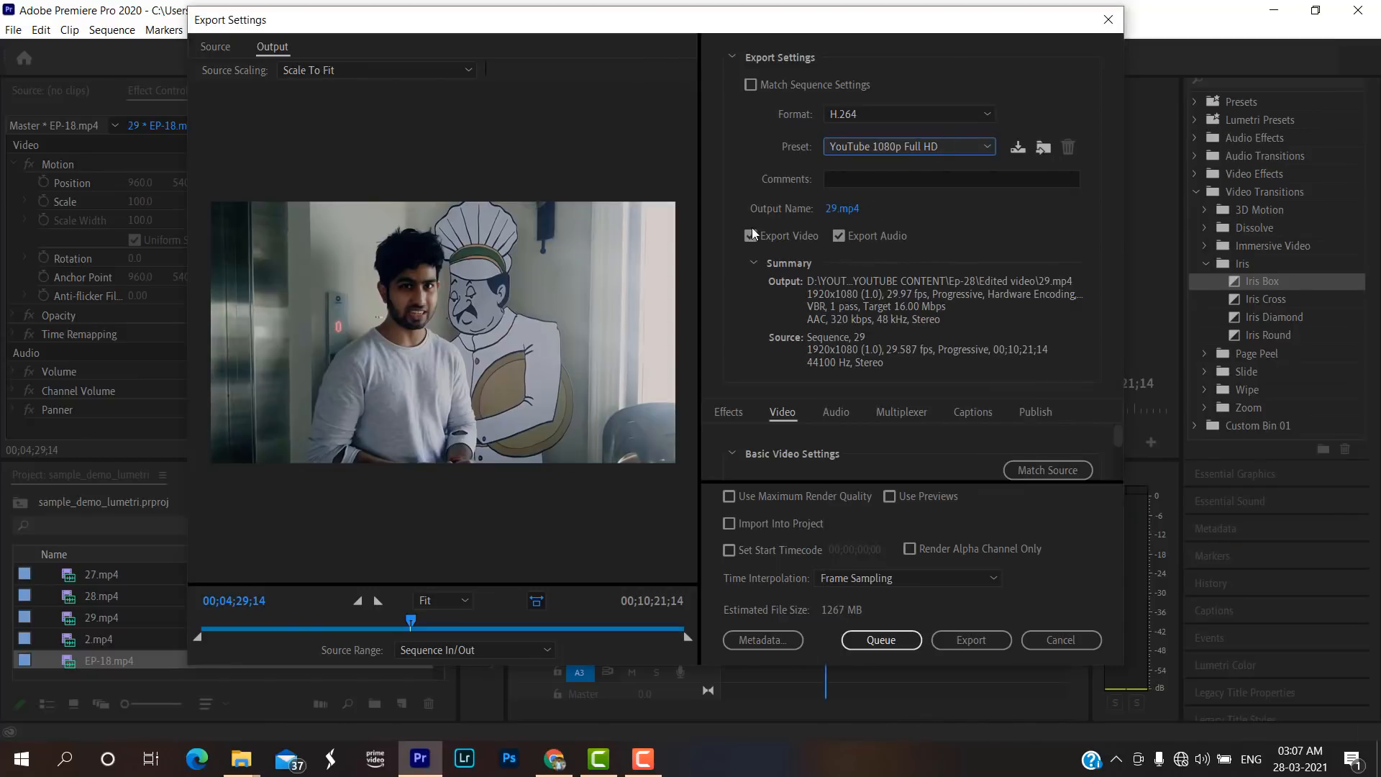
Open the output file's save location and browse to the YOUTUBE CONTENT folder inside YOUTUBE on the DATA (D:) drive.
key(Tab)
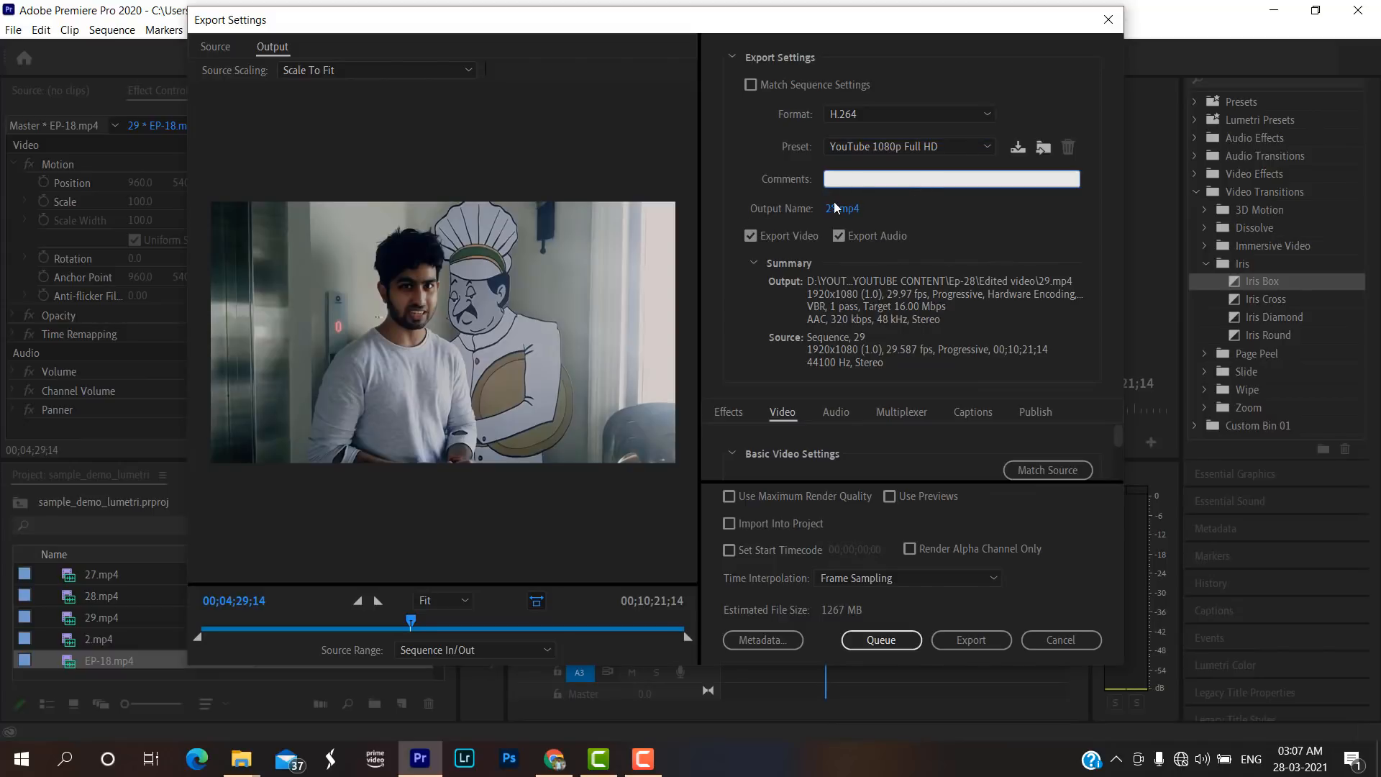
click(838, 208)
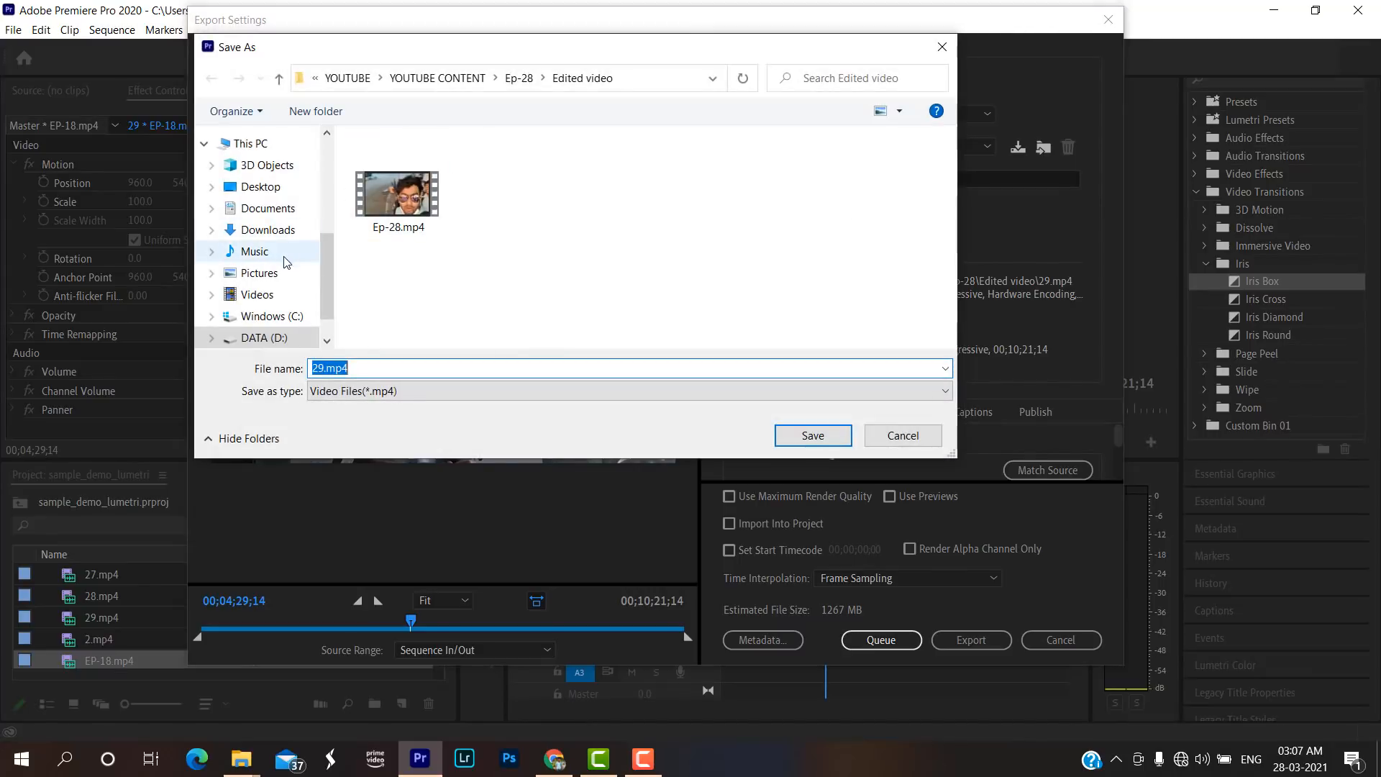
scroll(298, 340, down, 1)
click(276, 287)
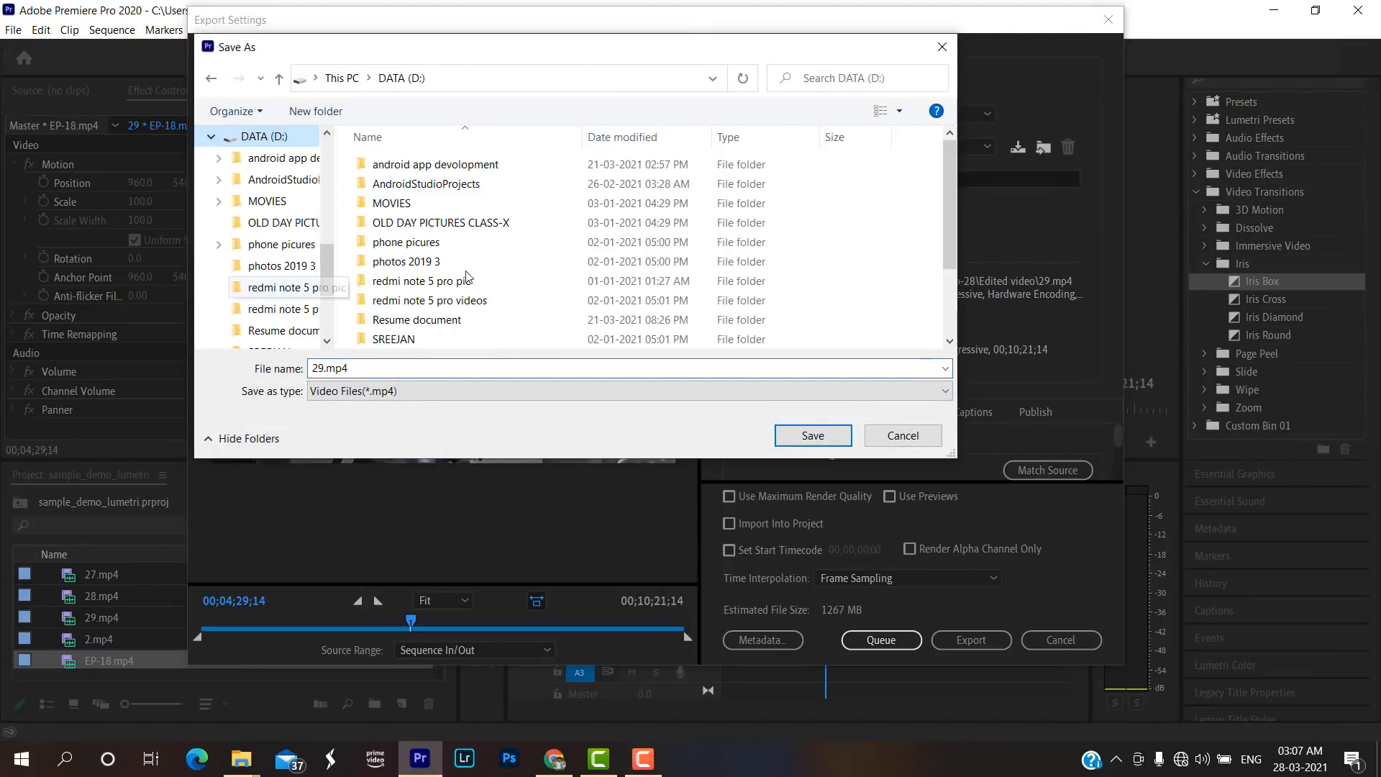
scroll(521, 285, down, 2)
double_click(462, 342)
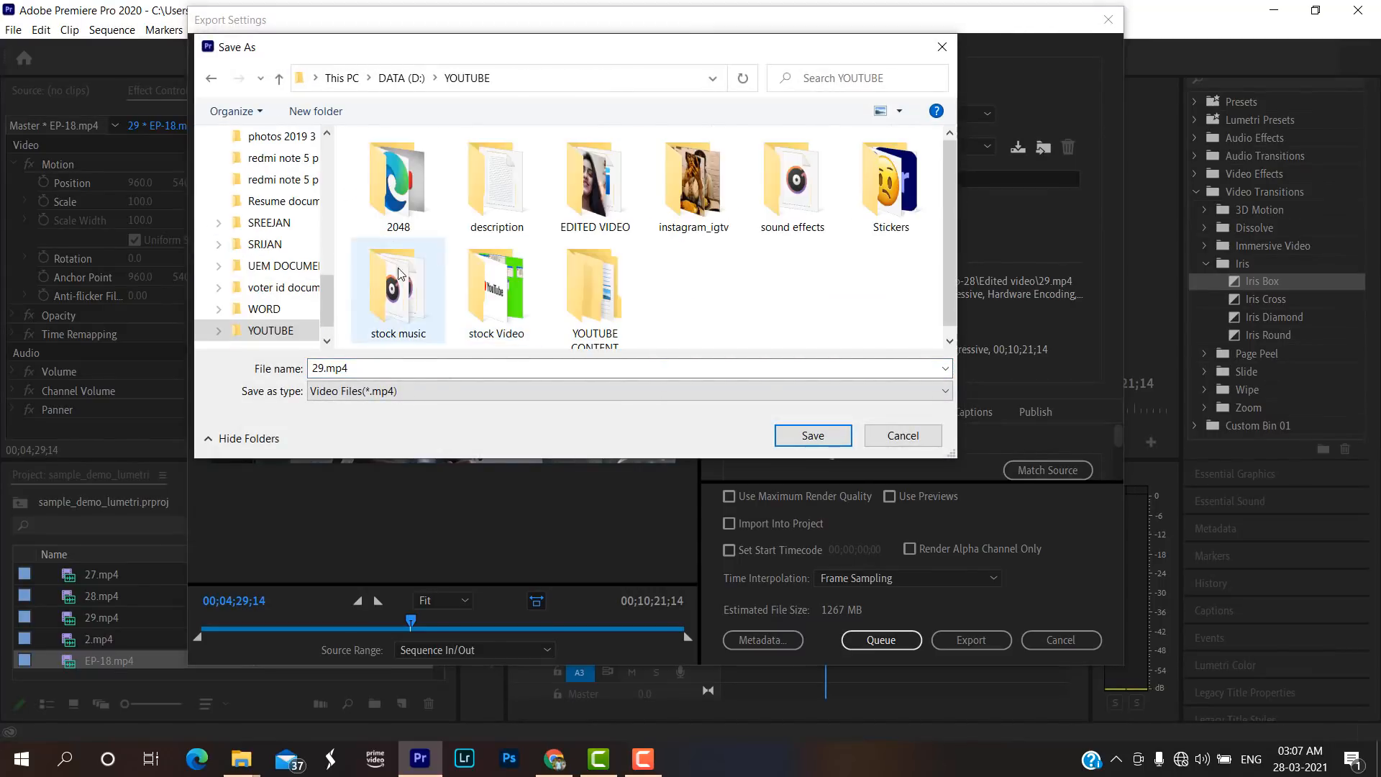
double_click(571, 277)
scroll(386, 240, down, 5)
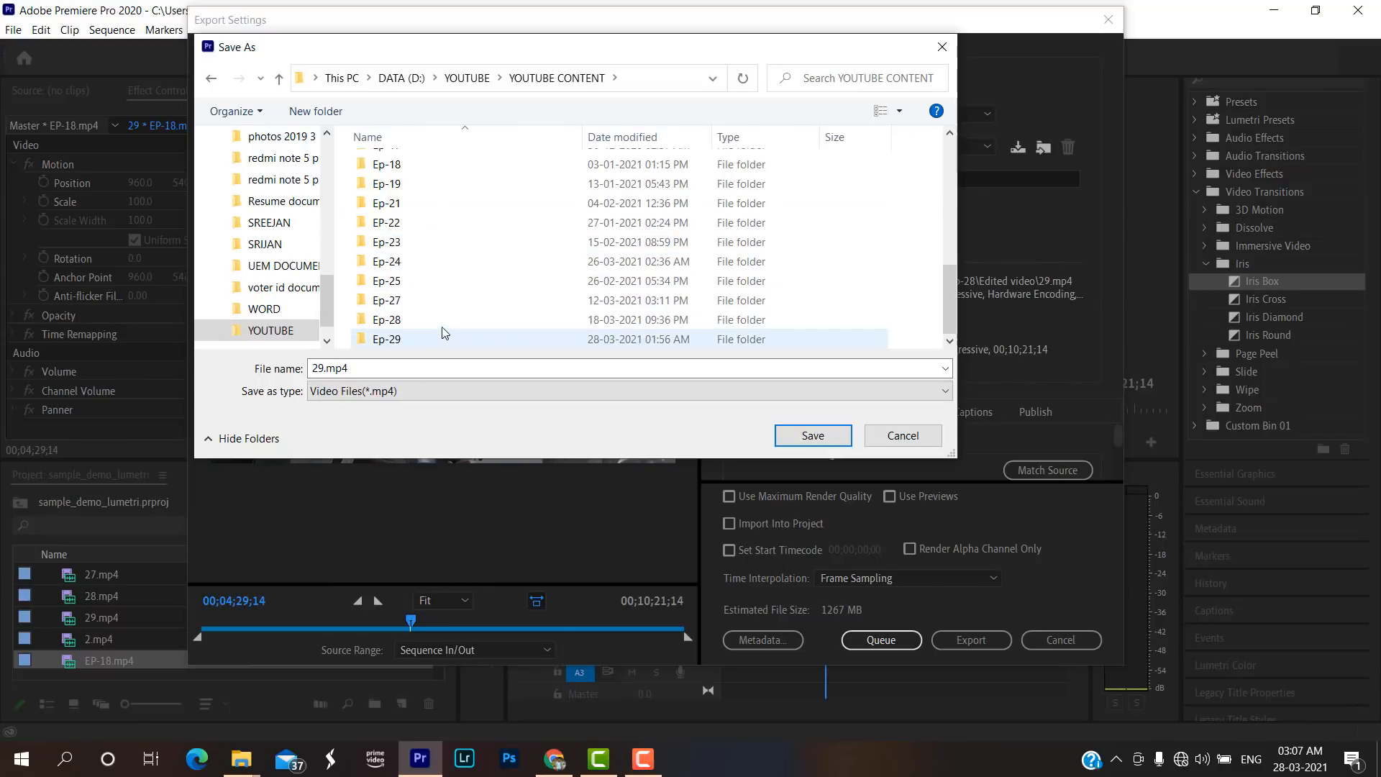
scroll(424, 303, up, 3)
scroll(401, 274, up, 3)
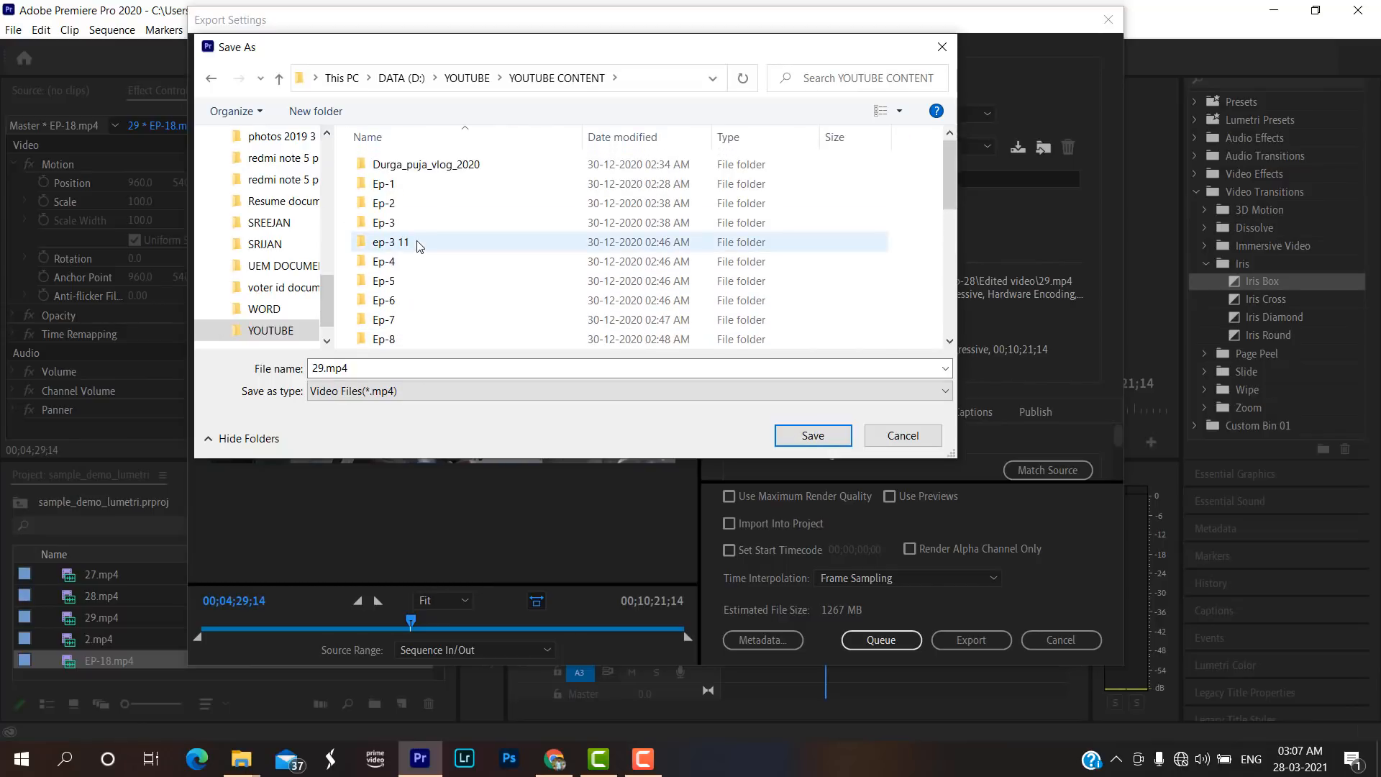
Create a folder named sample_video in YOUTUBE CONTENT and open it.
key(ctrl+shift+n)
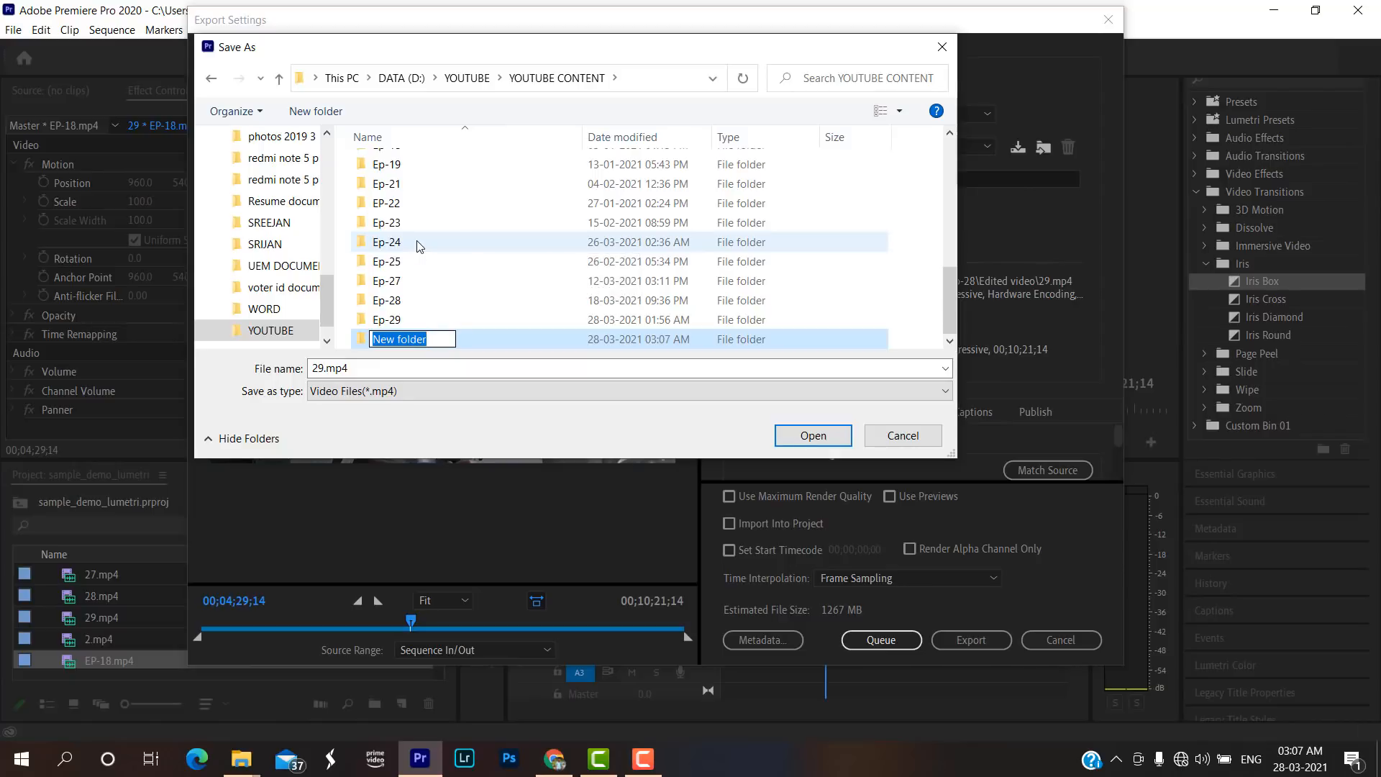
text(sample)
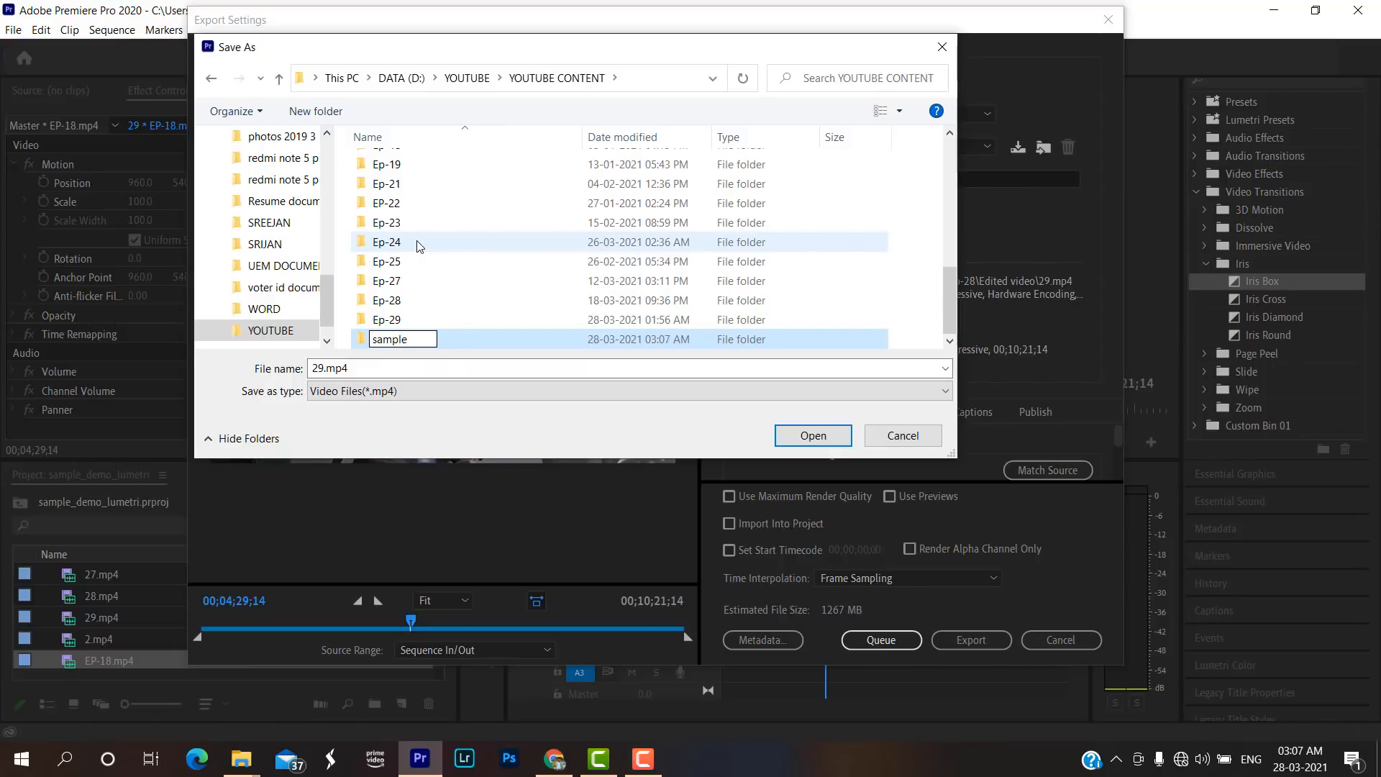
text(_video)
key(Return)
double_click(507, 339)
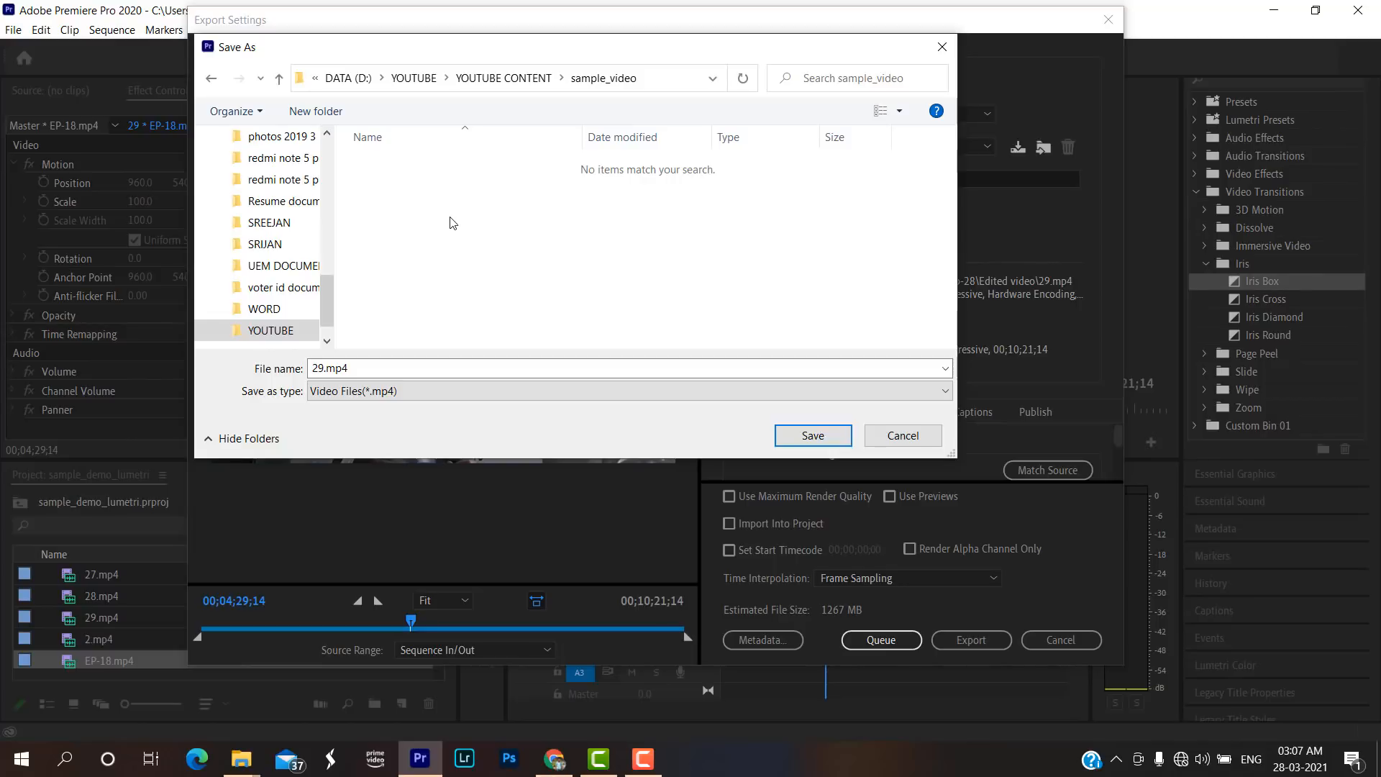
Create a subfolder named Edited video inside sample_video and open it.
key(ctrl+shift+n)
text(edited)
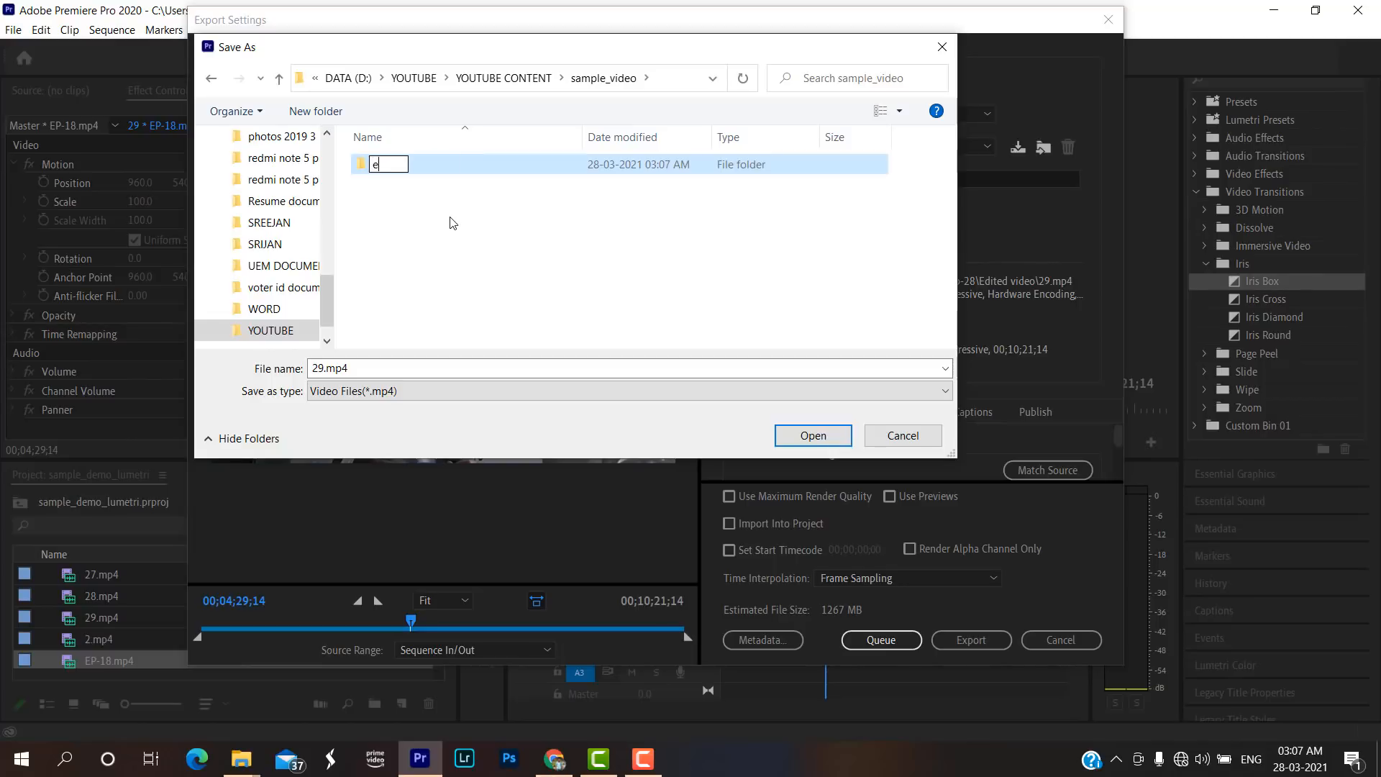
key(BackSpace)
key(BackSpace)
key(BackSpace)
key(BackSpace)
key(BackSpace)
key(BackSpace)
key(BackSpace)
text(Edited video)
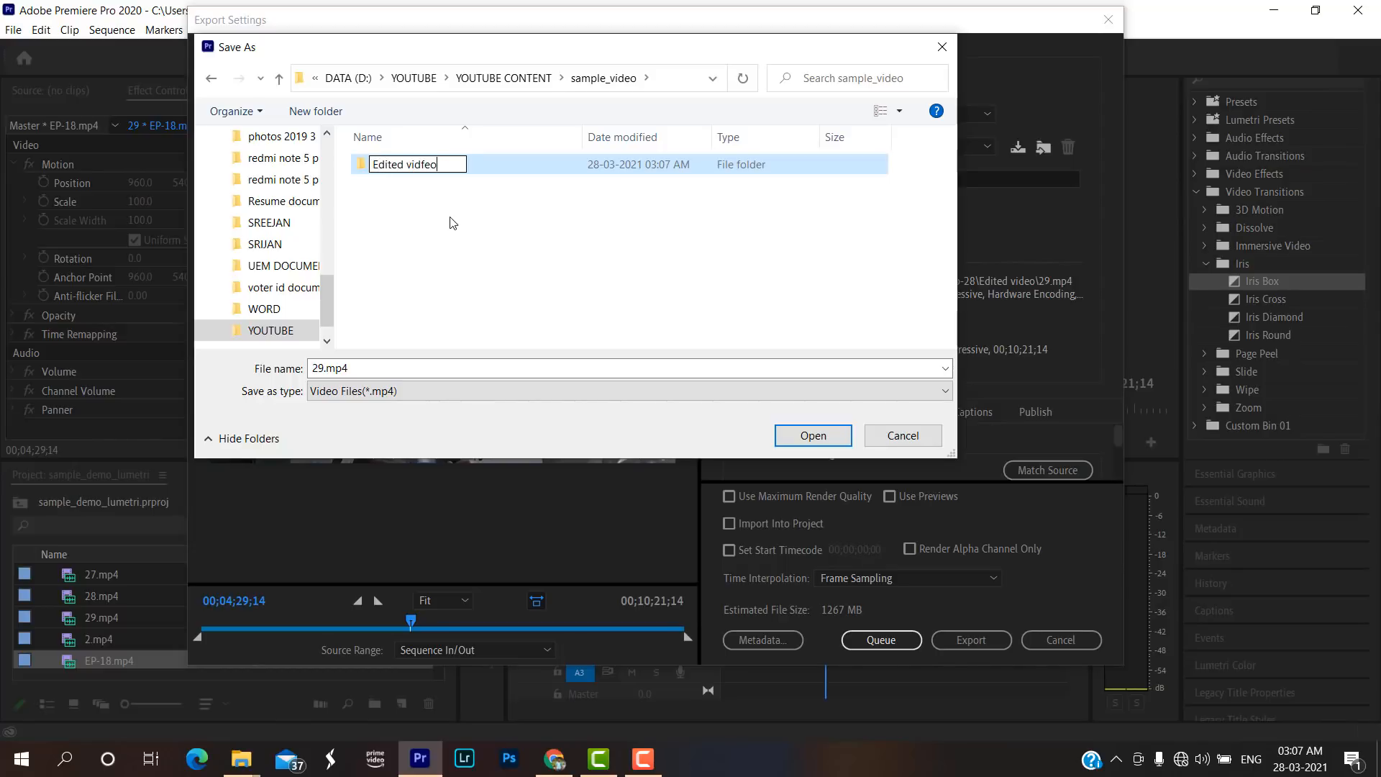
key(BackSpace)
key(BackSpace)
text(eo)
key(Return)
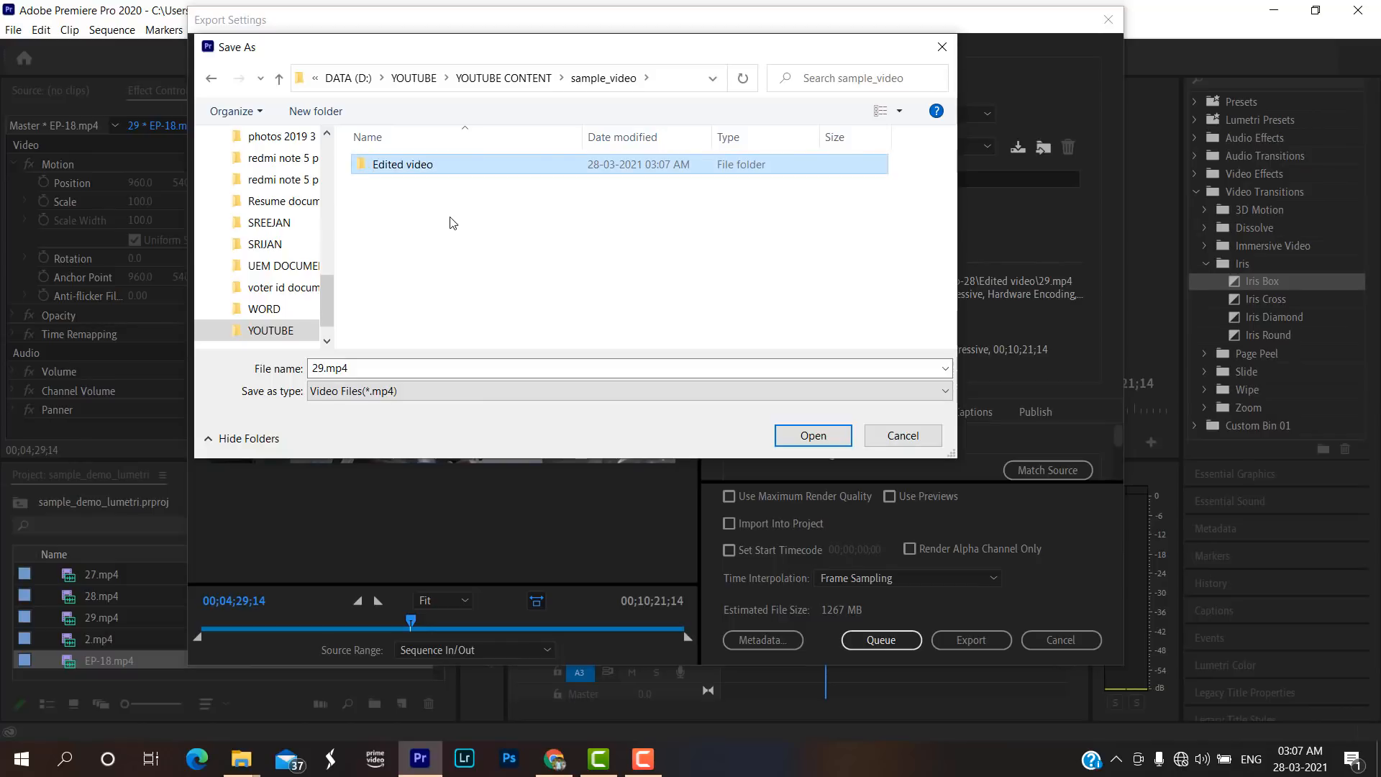
double_click(461, 171)
Name the output file sample_video and save it as the export destination in the Edited video folder.
double_click(462, 368)
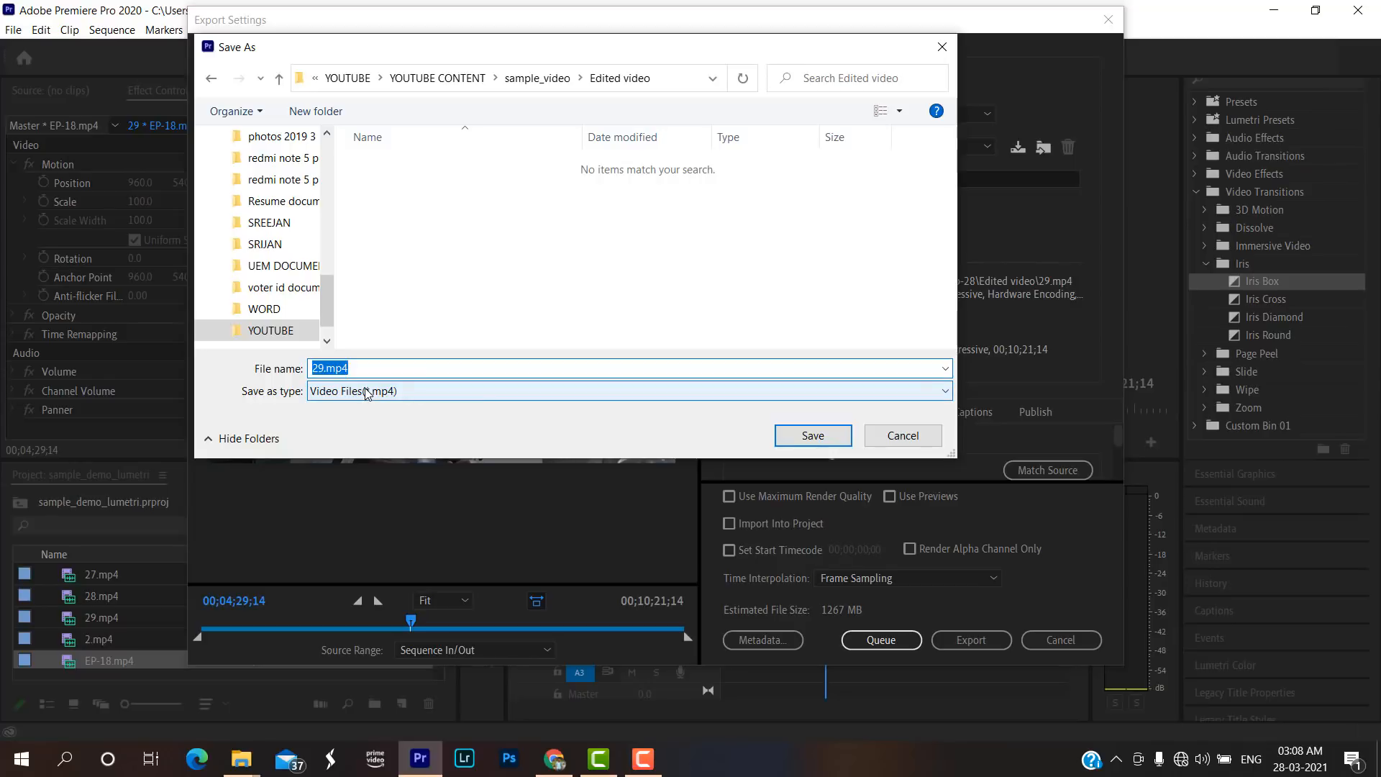
text(sample_viedeo)
key(BackSpace)
key(BackSpace)
key(BackSpace)
key(BackSpace)
text(deo)
click(821, 437)
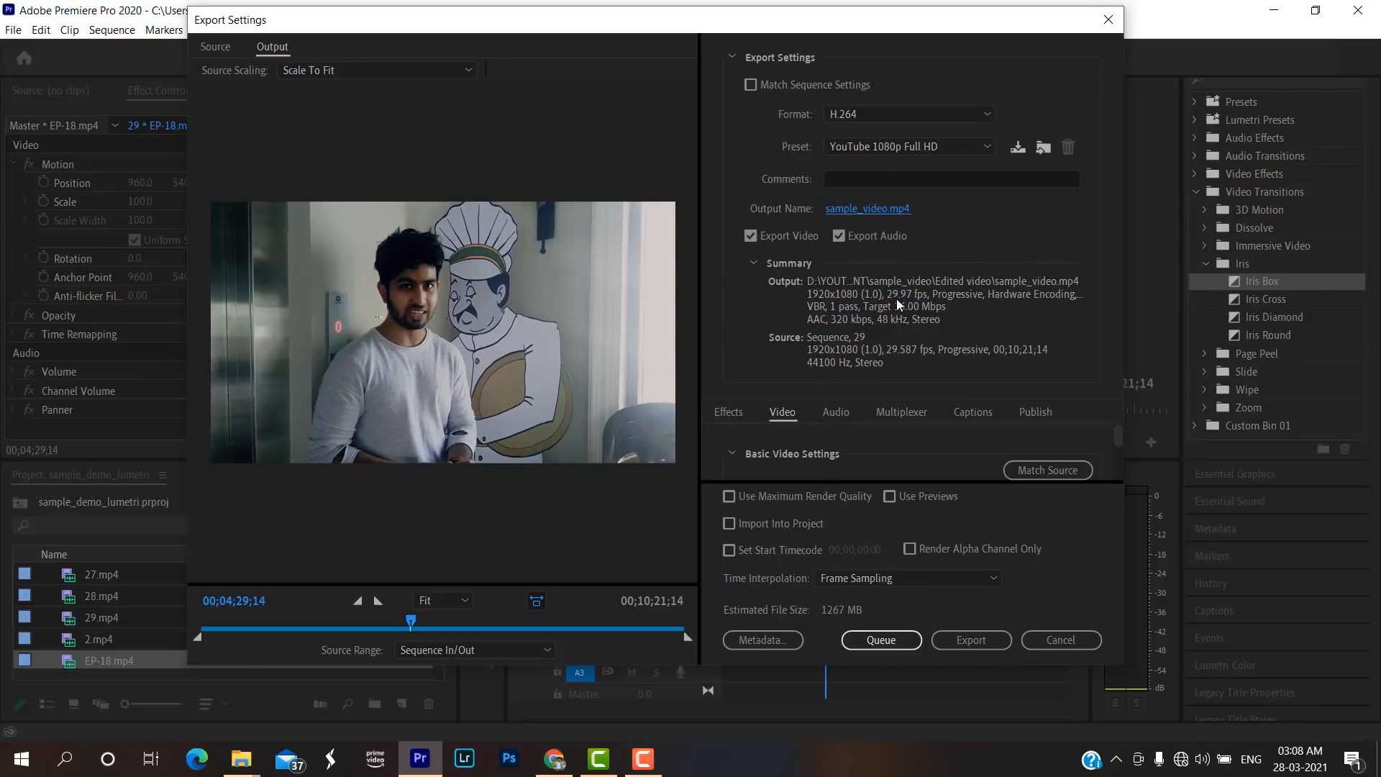
Try excluding both audio and video from the export, dismiss the warning and re-enable audio export.
click(839, 236)
click(749, 235)
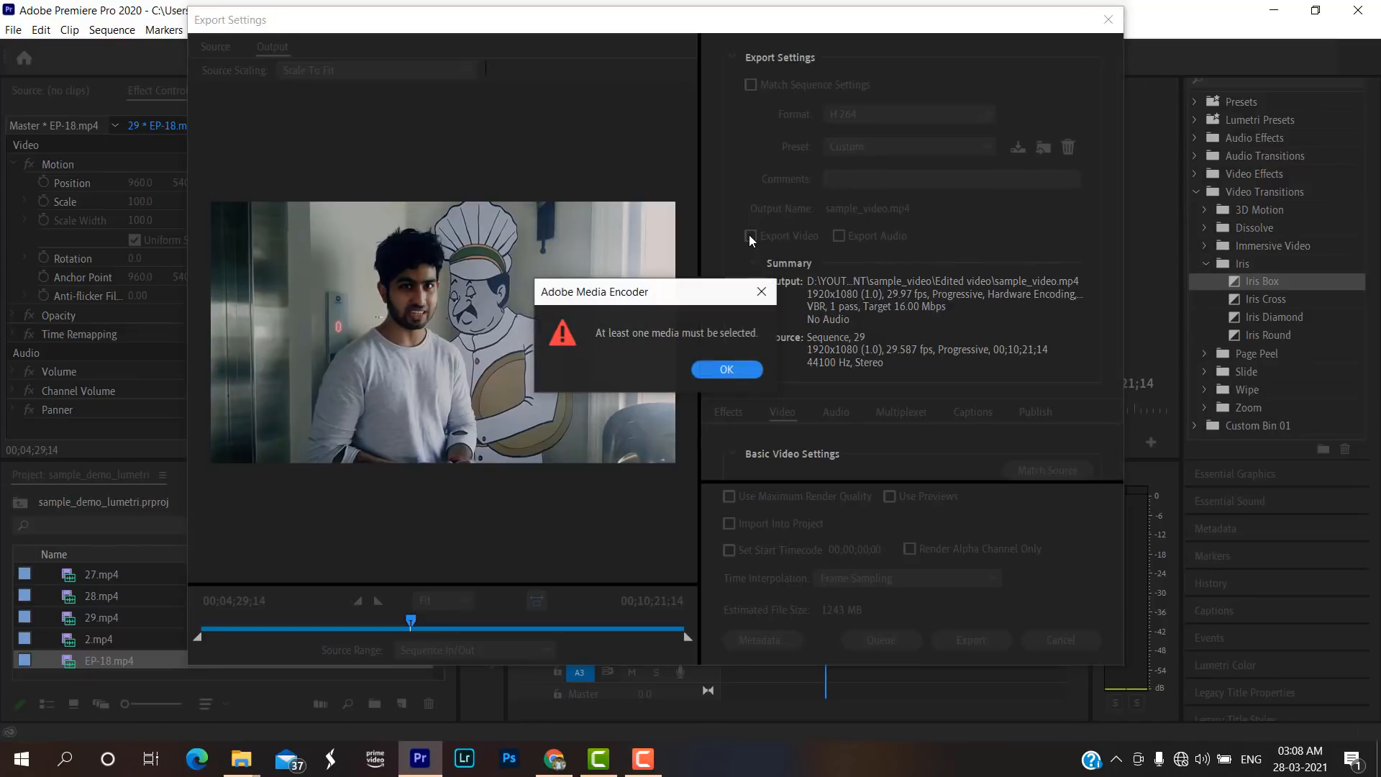
click(773, 291)
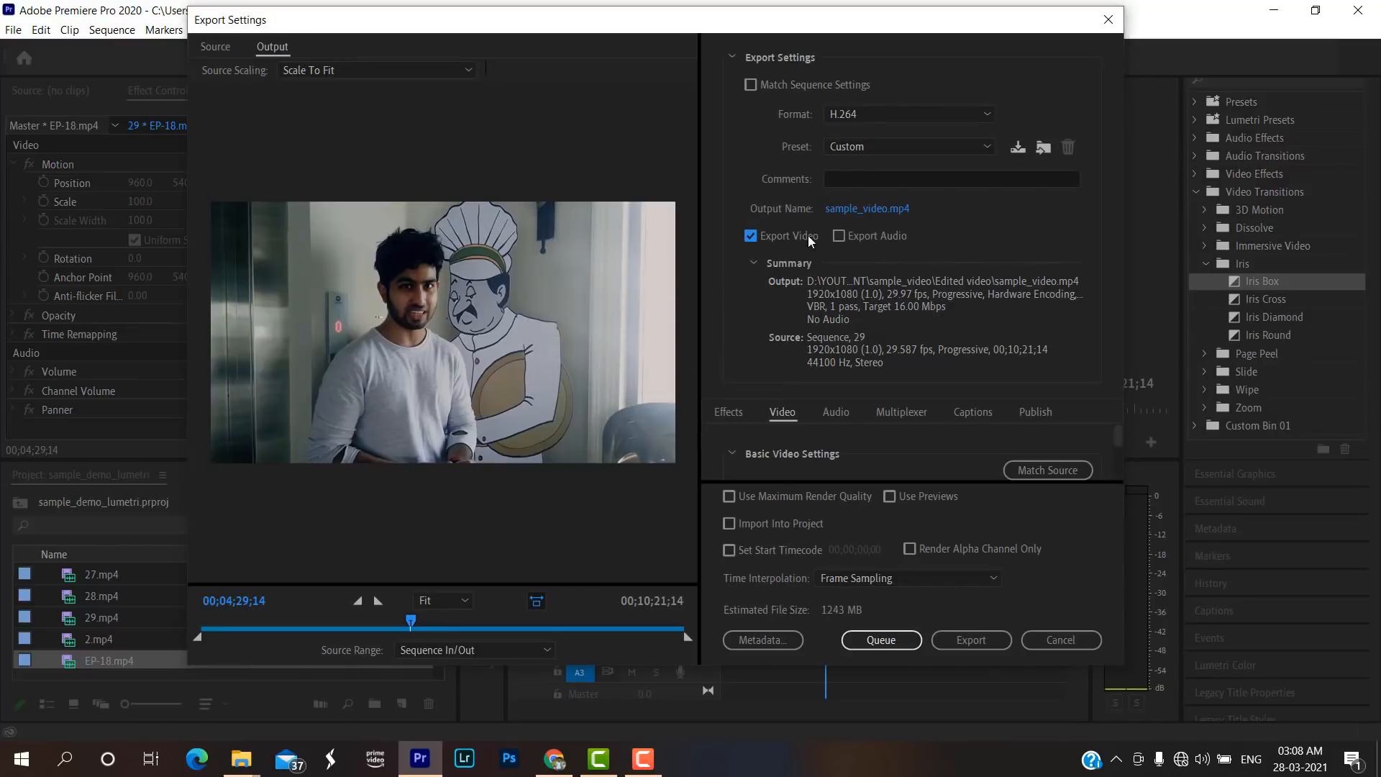
click(837, 238)
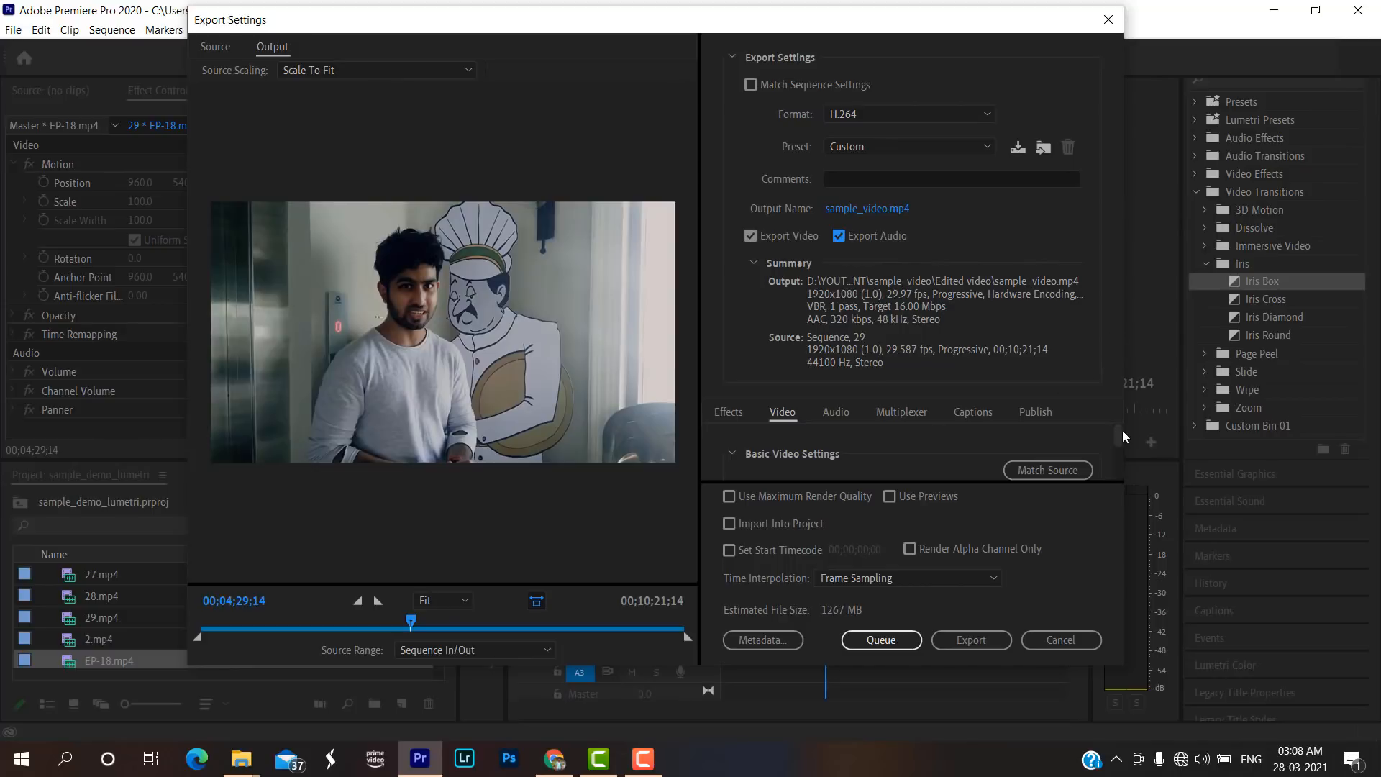
Review the export's basic video and bitrate settings, and set the preset back to YouTube 1080p Full HD.
drag(1119, 434, 1115, 435)
scroll(1123, 436, down, 1)
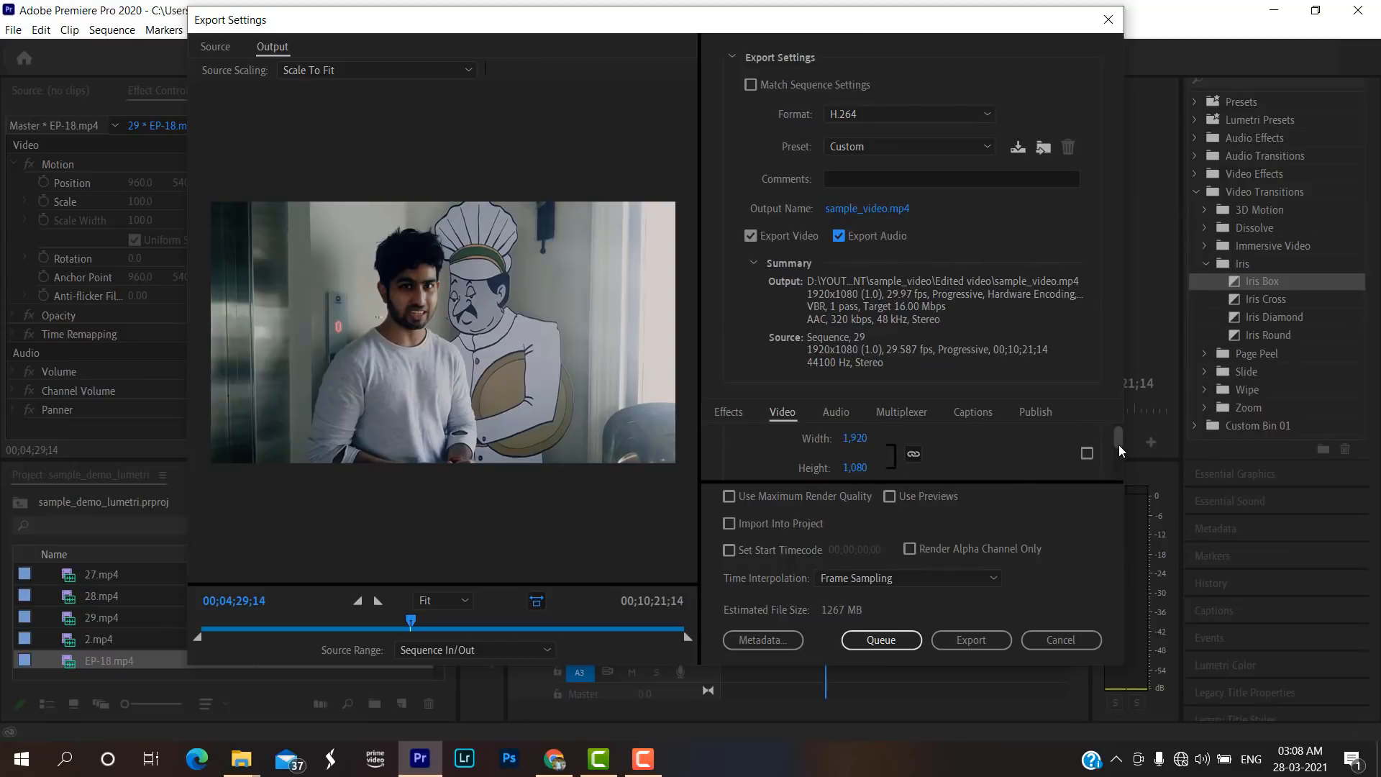
scroll(1119, 445, up, 1)
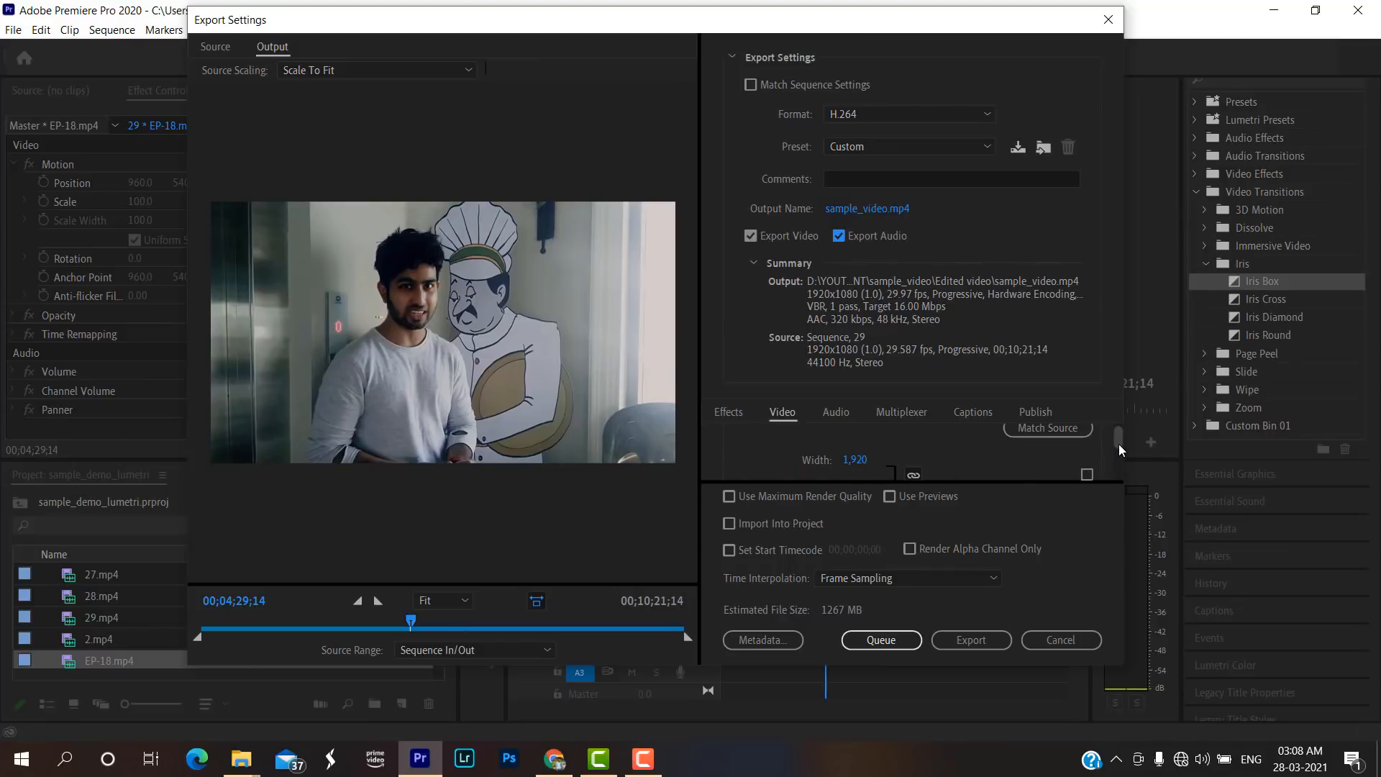
scroll(1122, 444, down, 3)
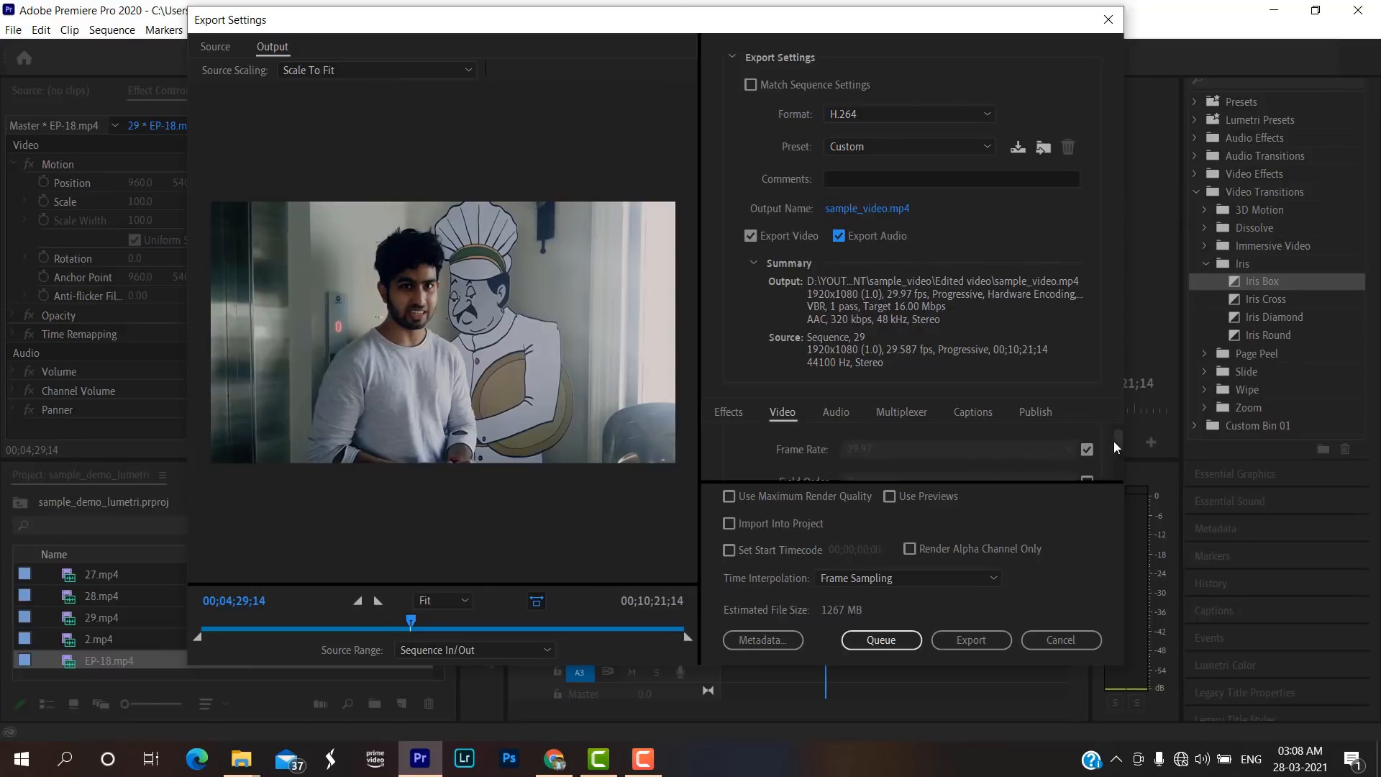
click(910, 149)
scroll(956, 489, down, 5)
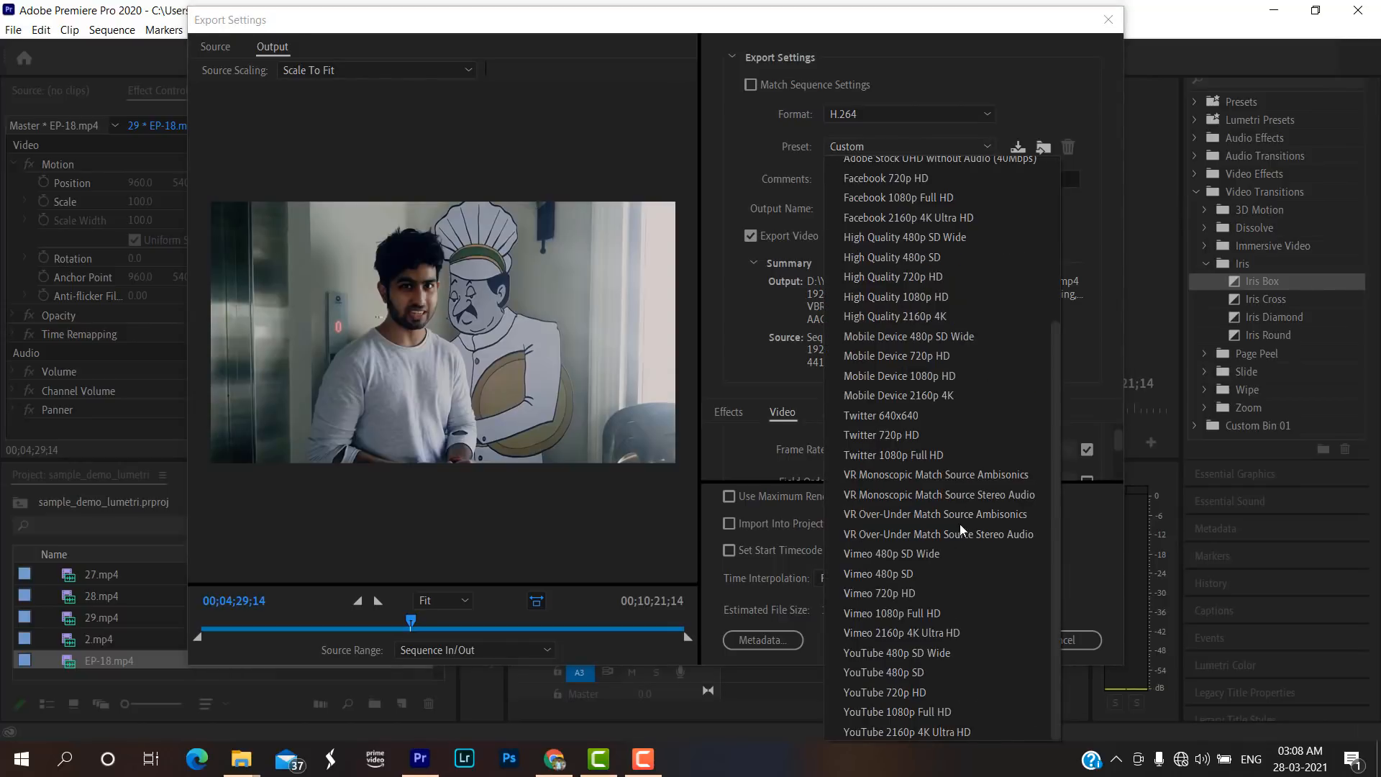
click(933, 709)
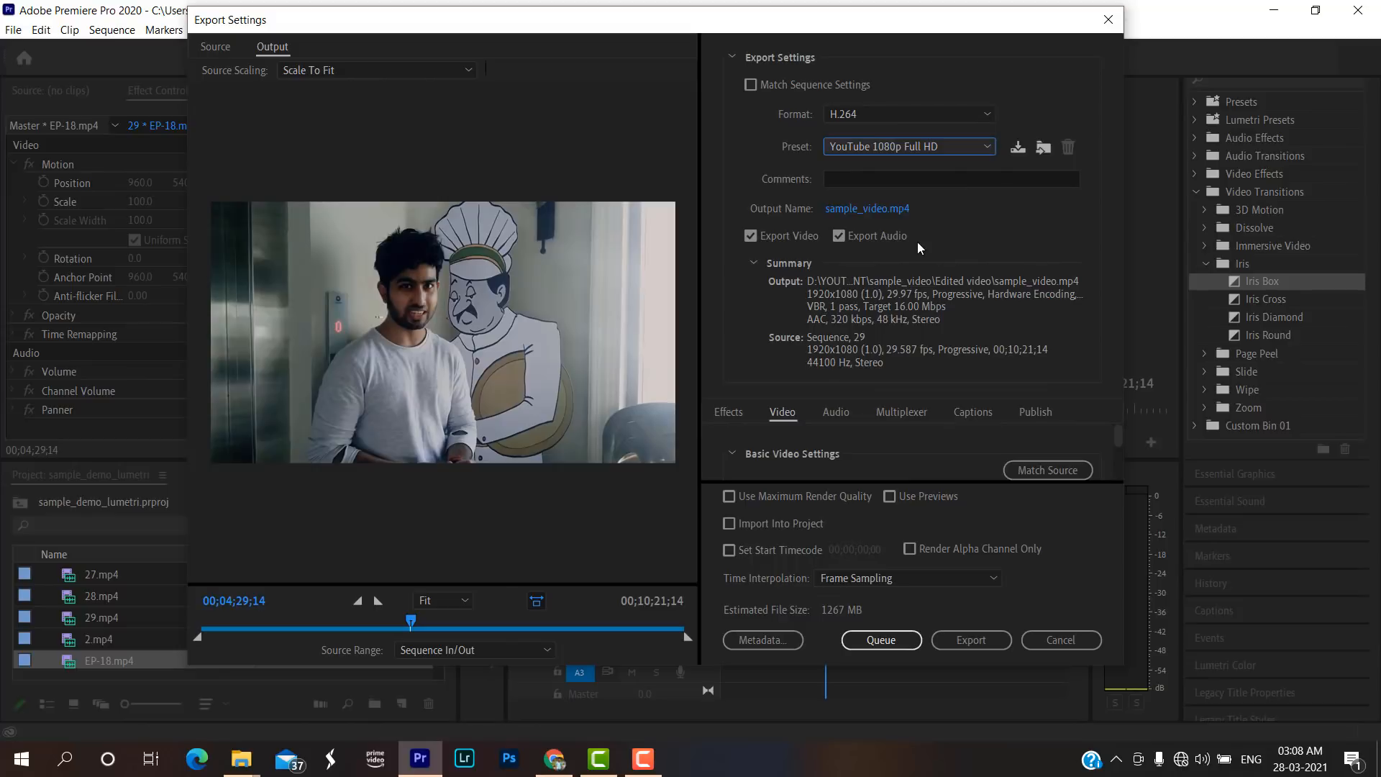
drag(1117, 442, 1123, 471)
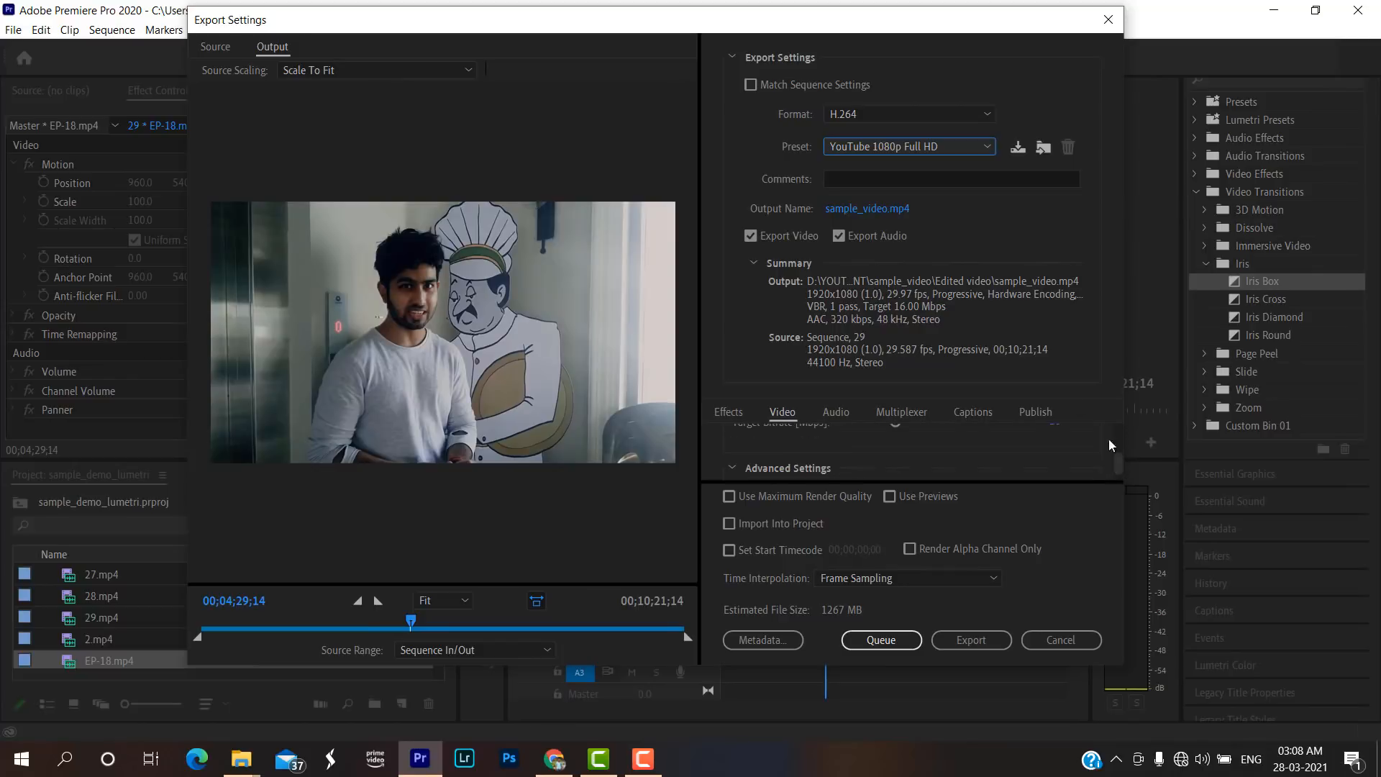
click(986, 144)
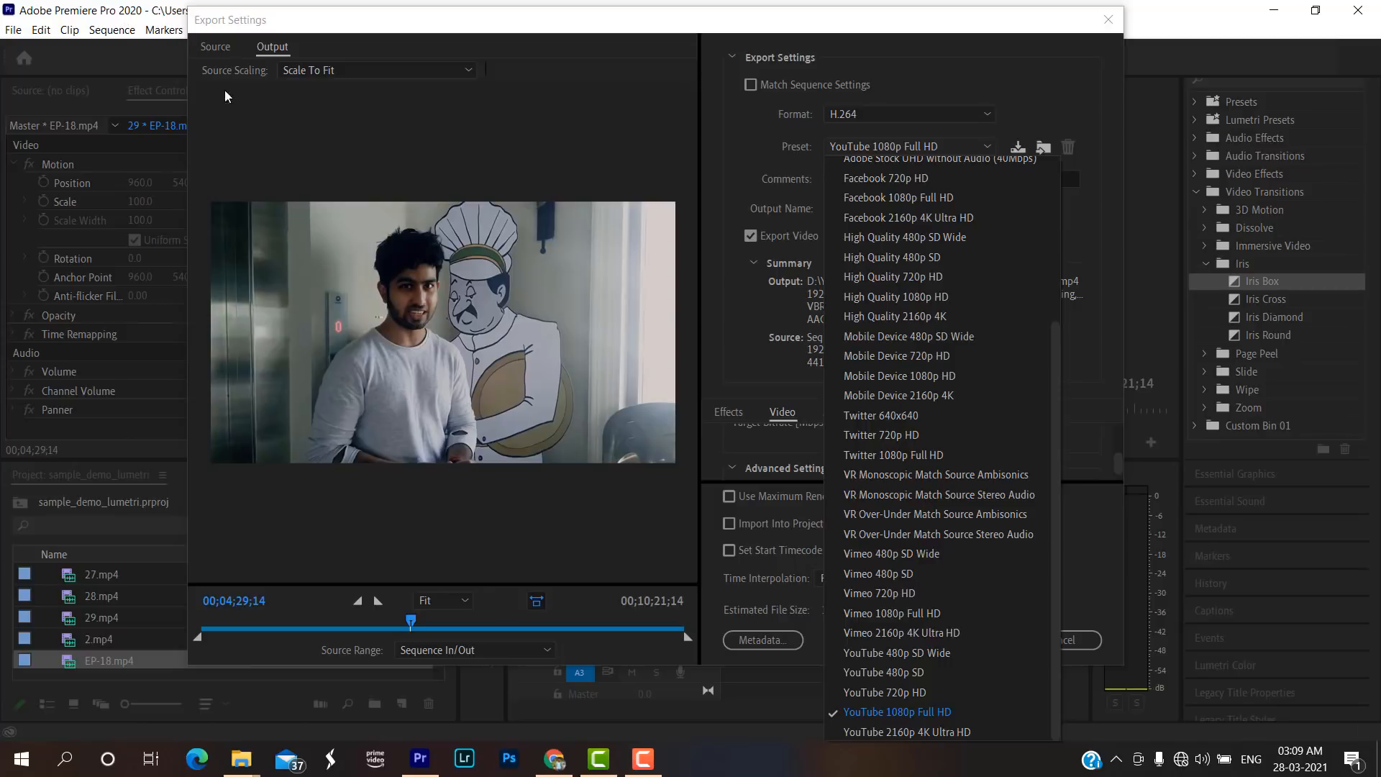
click(932, 712)
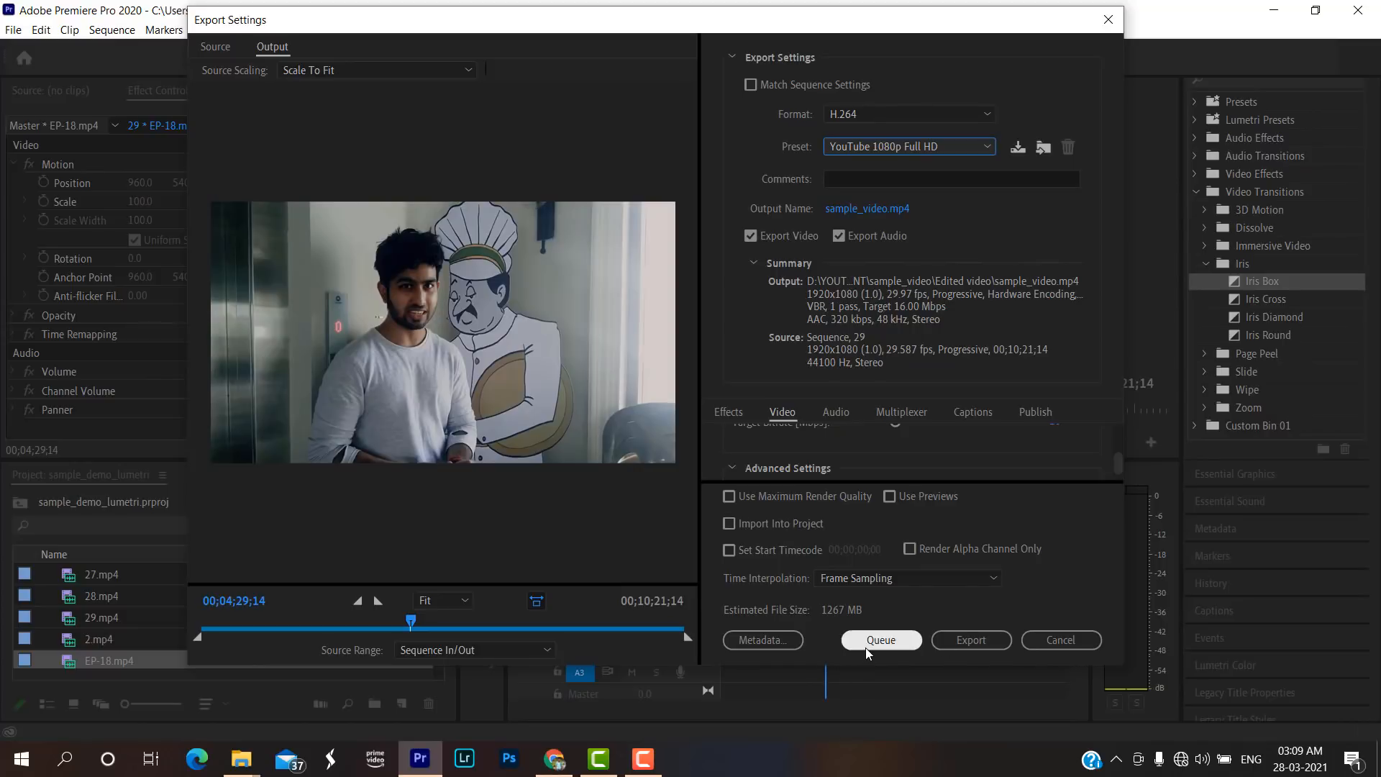
Start exporting sample_video.mp4, cancel the encoding and close the export settings.
click(959, 638)
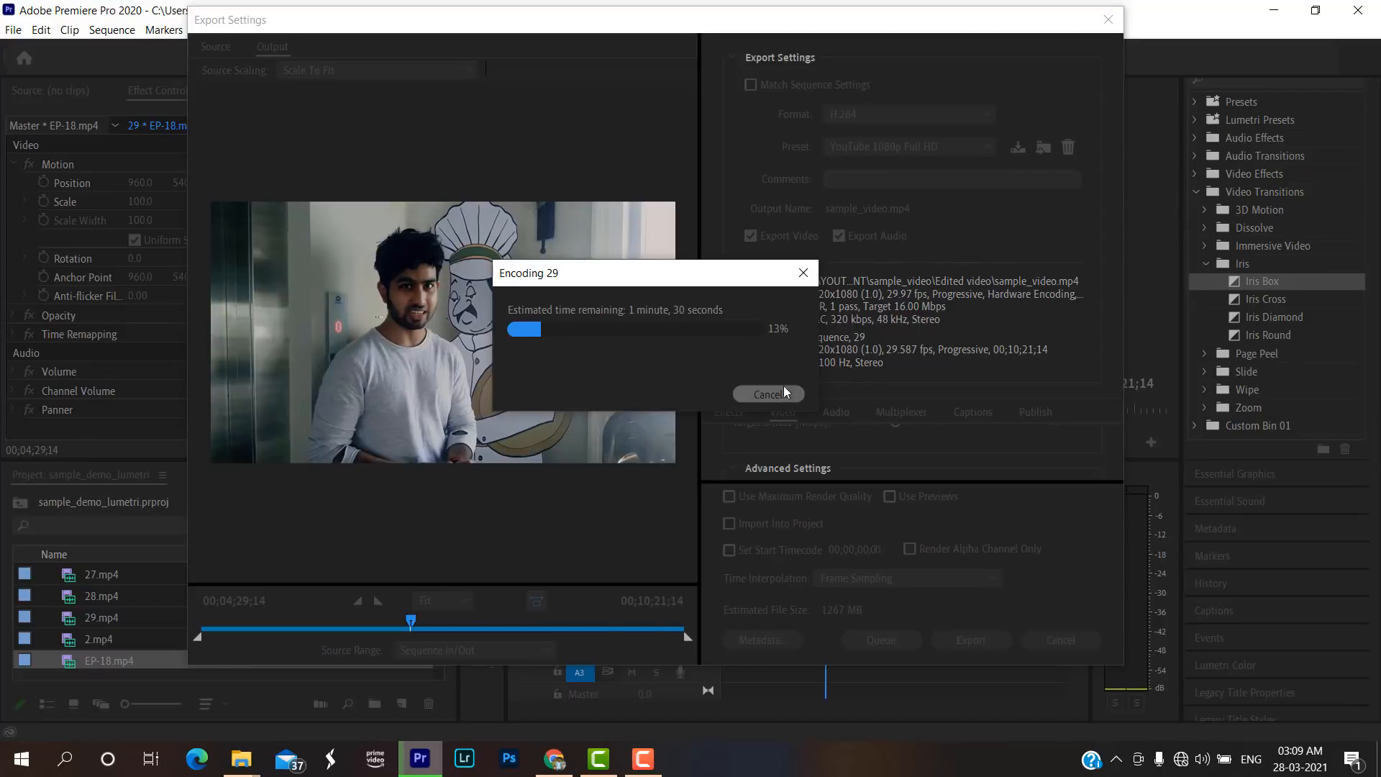
click(807, 280)
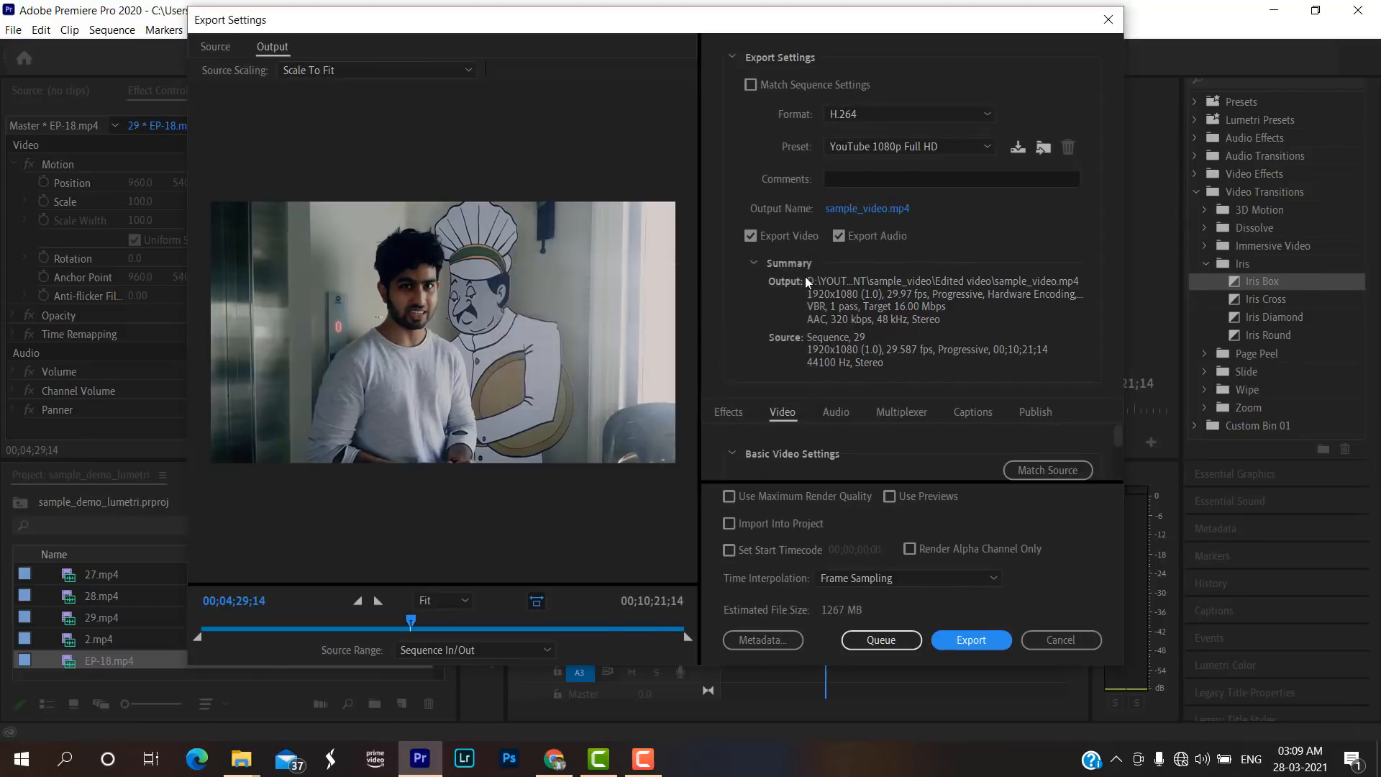
click(1107, 19)
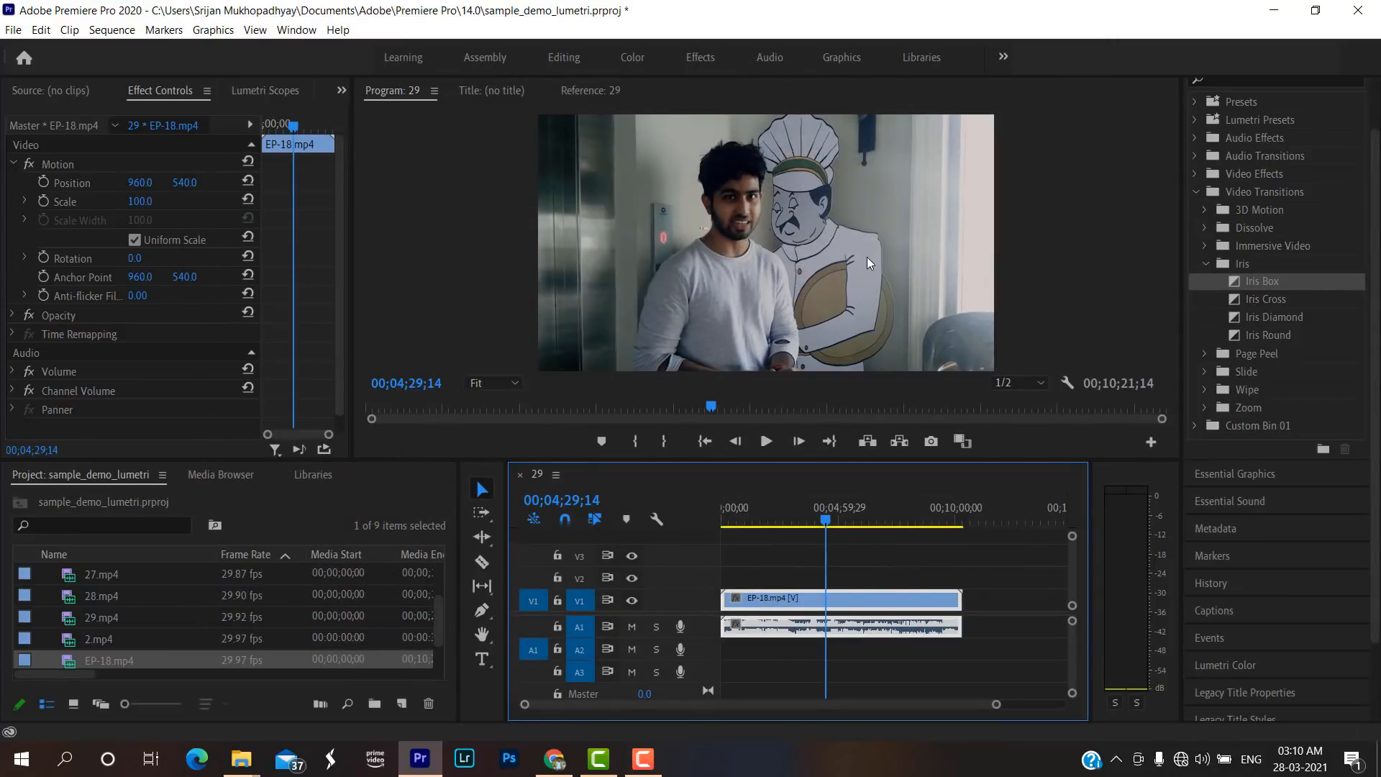